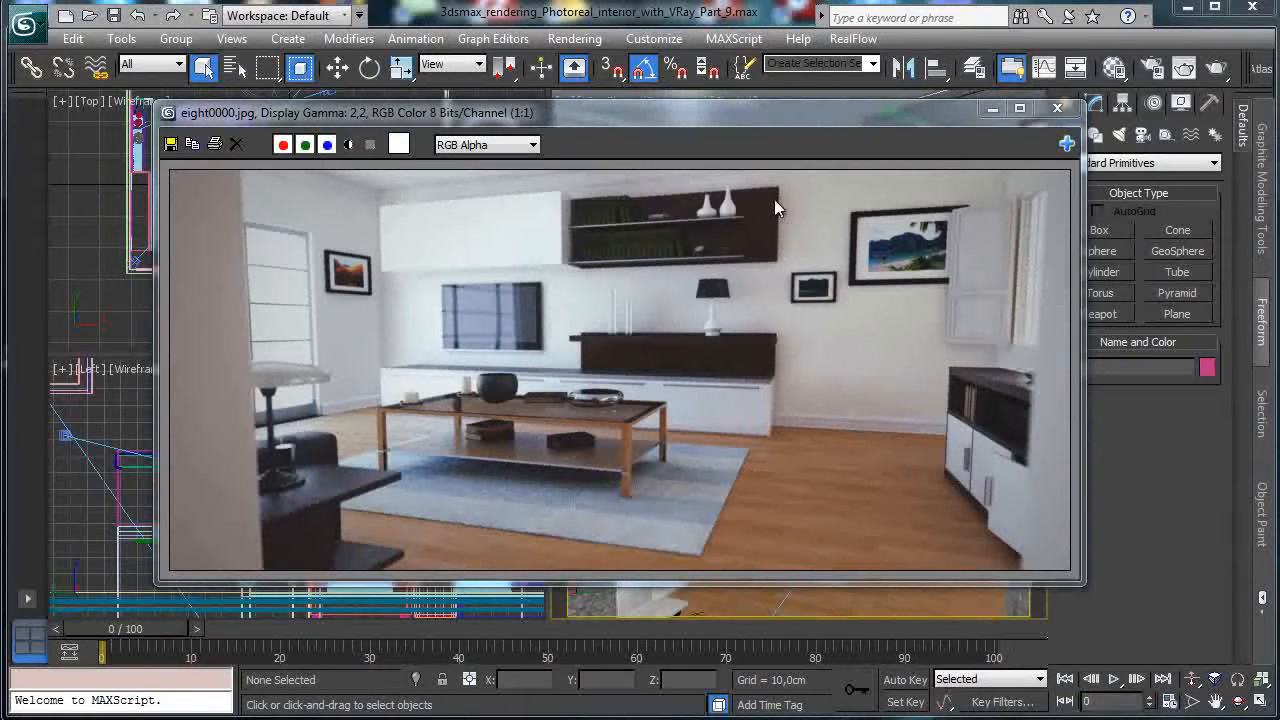
# Close the eight0000.jpg test render and zoom a maximized Top view onto the wall area.
pyautogui.click(1058, 110)
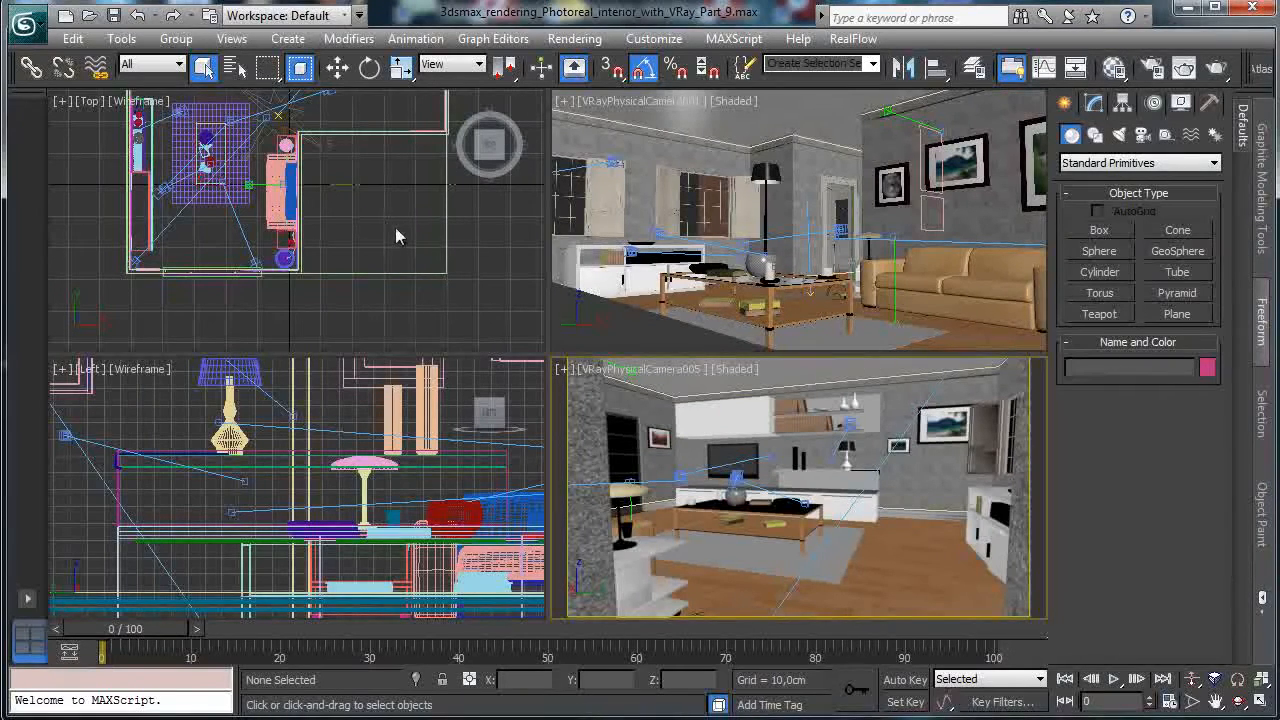
pyautogui.click(350, 230)
pyautogui.click(1215, 700)
pyautogui.moveTo(294, 202); pyautogui.dragTo(67, 258)
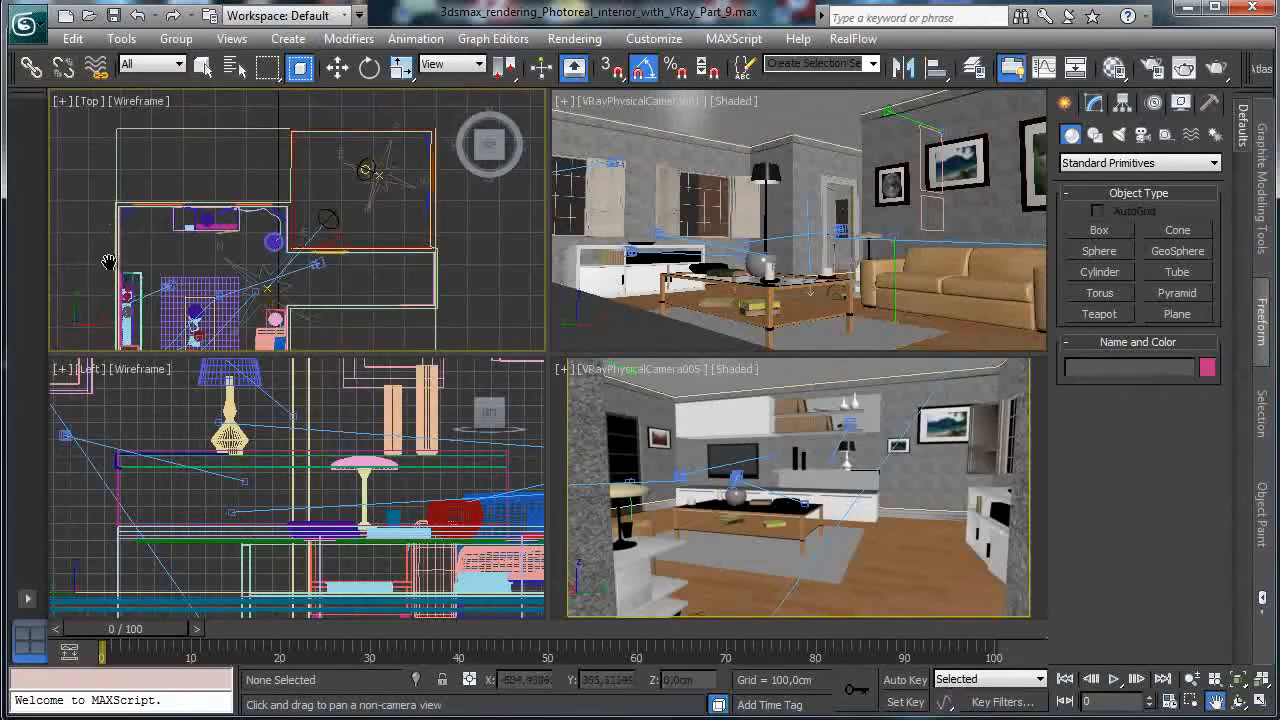
pyautogui.click(1192, 700)
pyautogui.moveTo(131, 220); pyautogui.dragTo(157, 302)
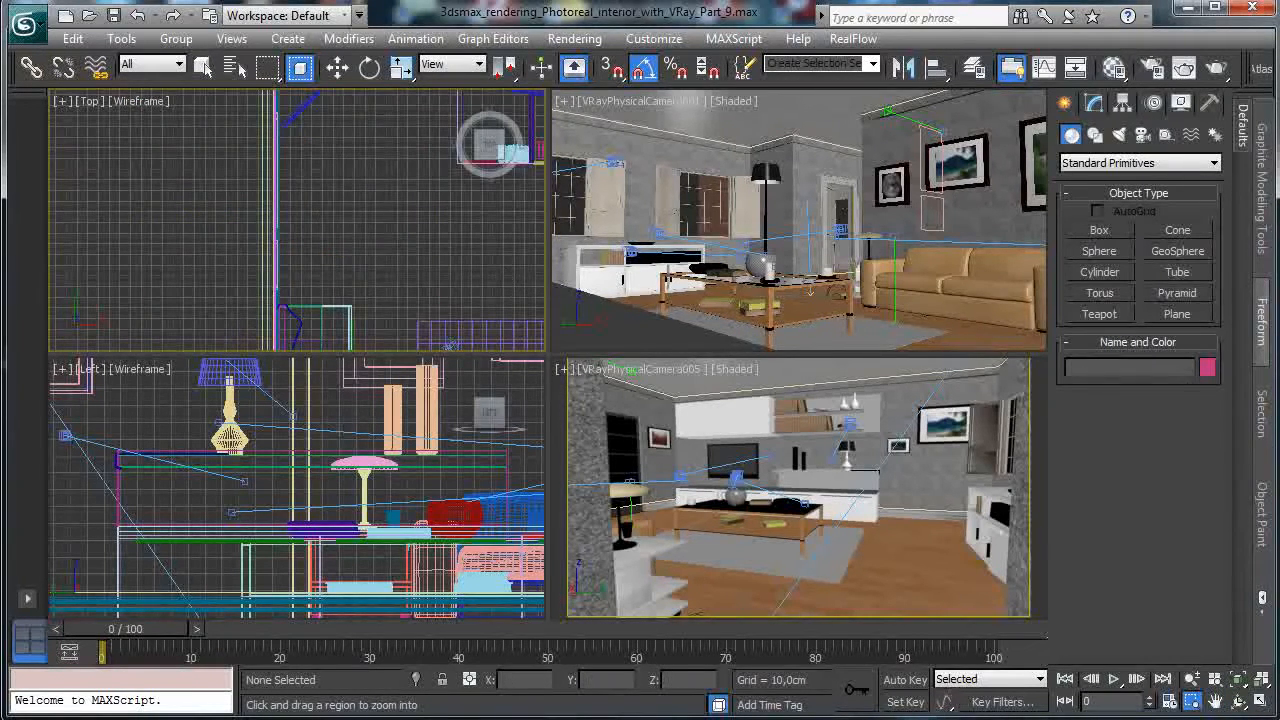
pyautogui.click(1261, 701)
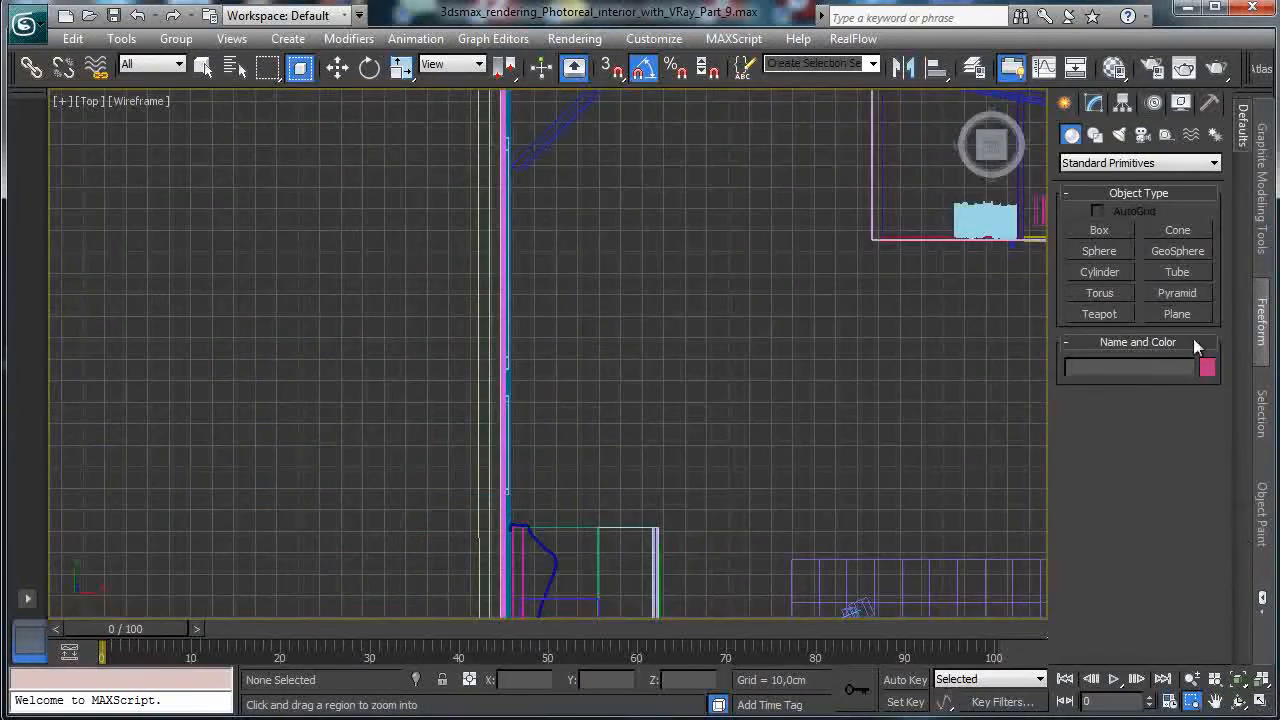
pyautogui.click(1090, 164)
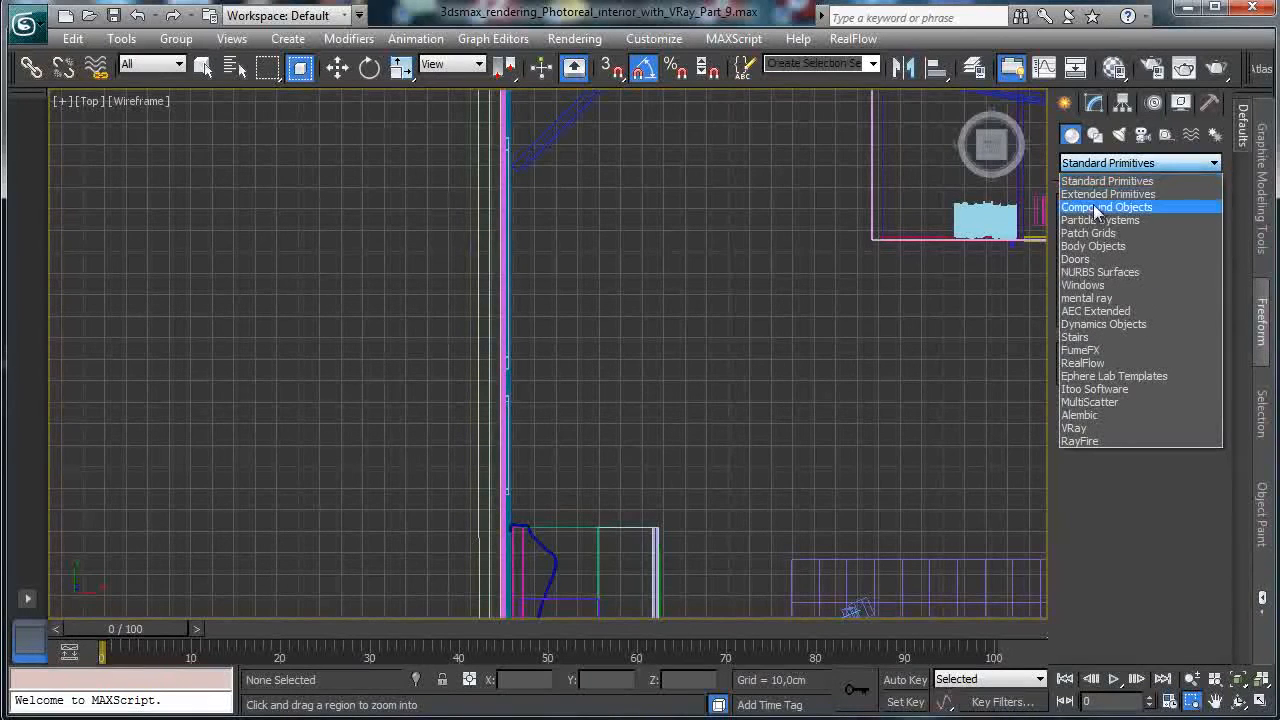
# Draw a long, thin Extended Primitives ChamferBox beside the wall in the Top view.
pyautogui.click(1100, 194)
pyautogui.click(1100, 252)
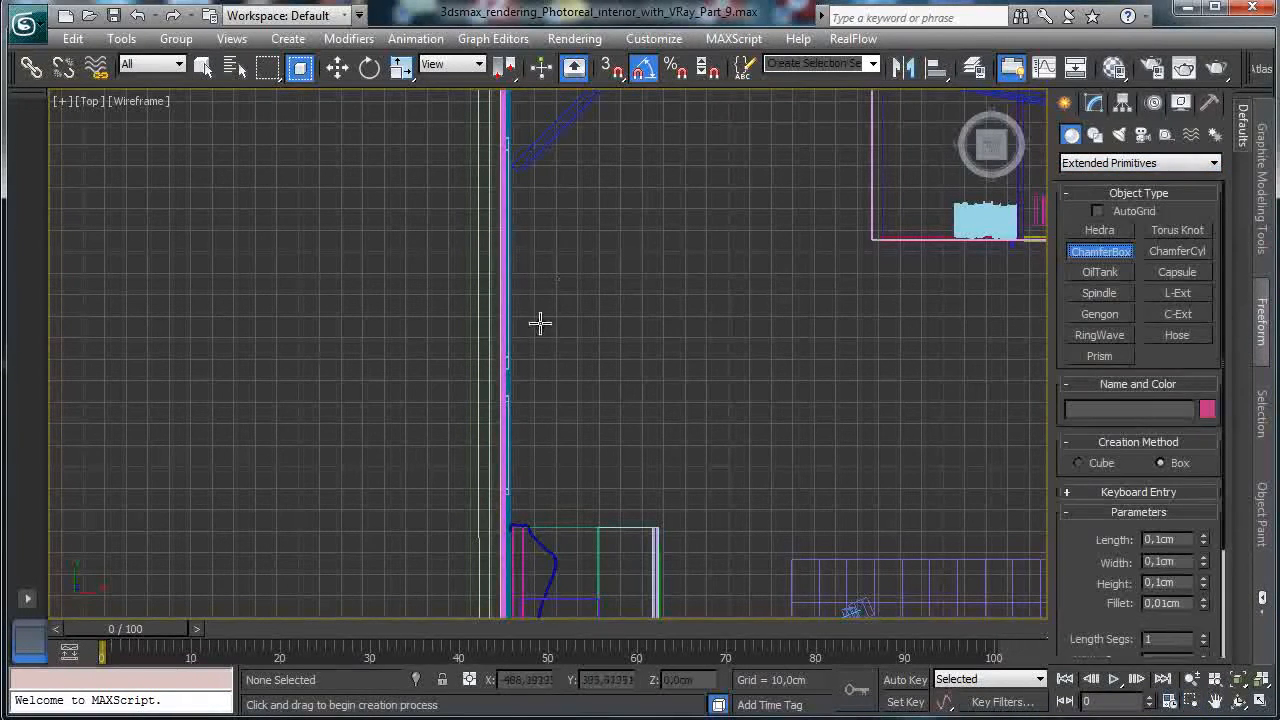
pyautogui.moveTo(530, 242); pyautogui.dragTo(550, 520)
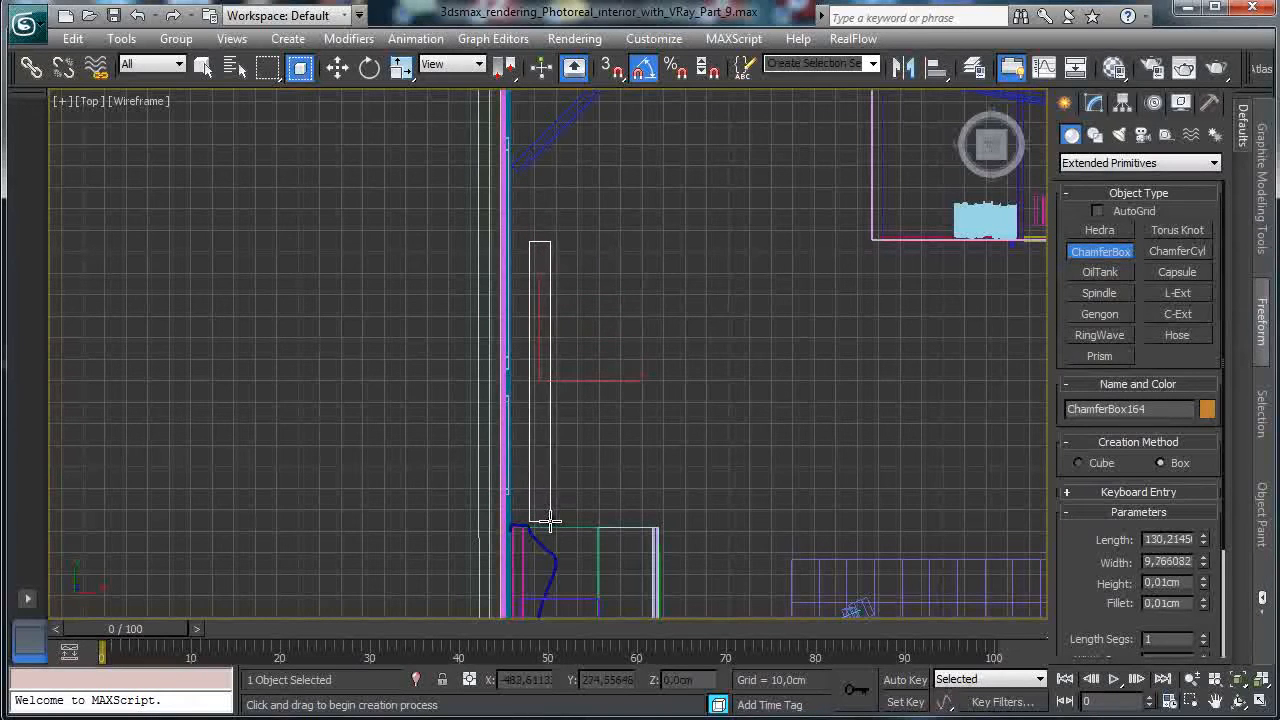
pyautogui.click(552, 512)
pyautogui.click(555, 498)
pyautogui.click(1260, 702)
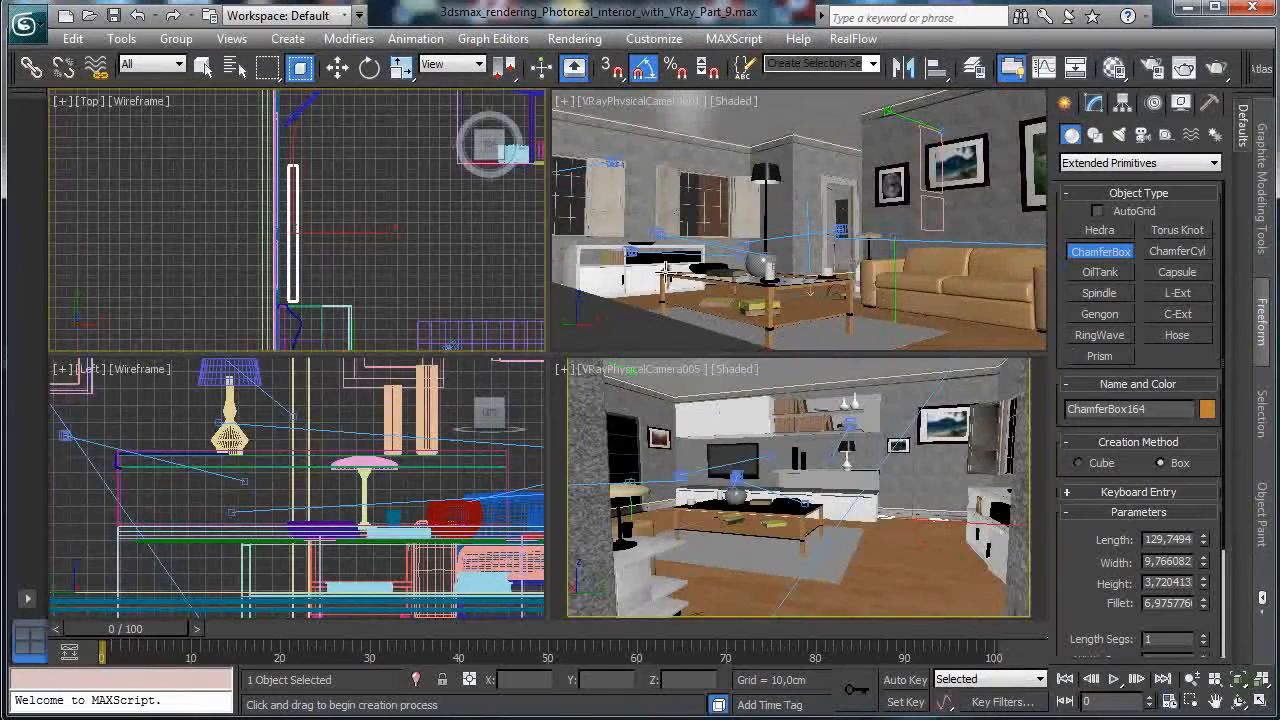
# Raise ChamferBox164 along Z to about 48.16 cm above the floor.
pyautogui.click(337, 67)
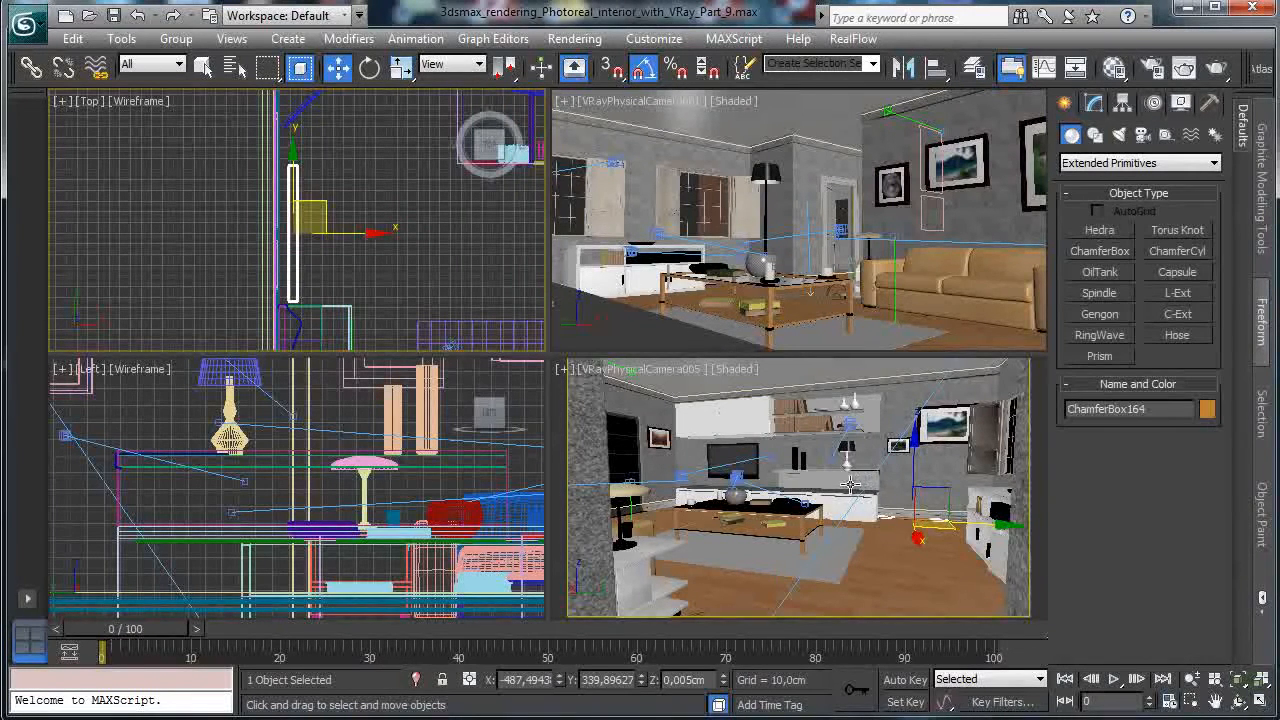
pyautogui.moveTo(918, 487); pyautogui.dragTo(918, 450)
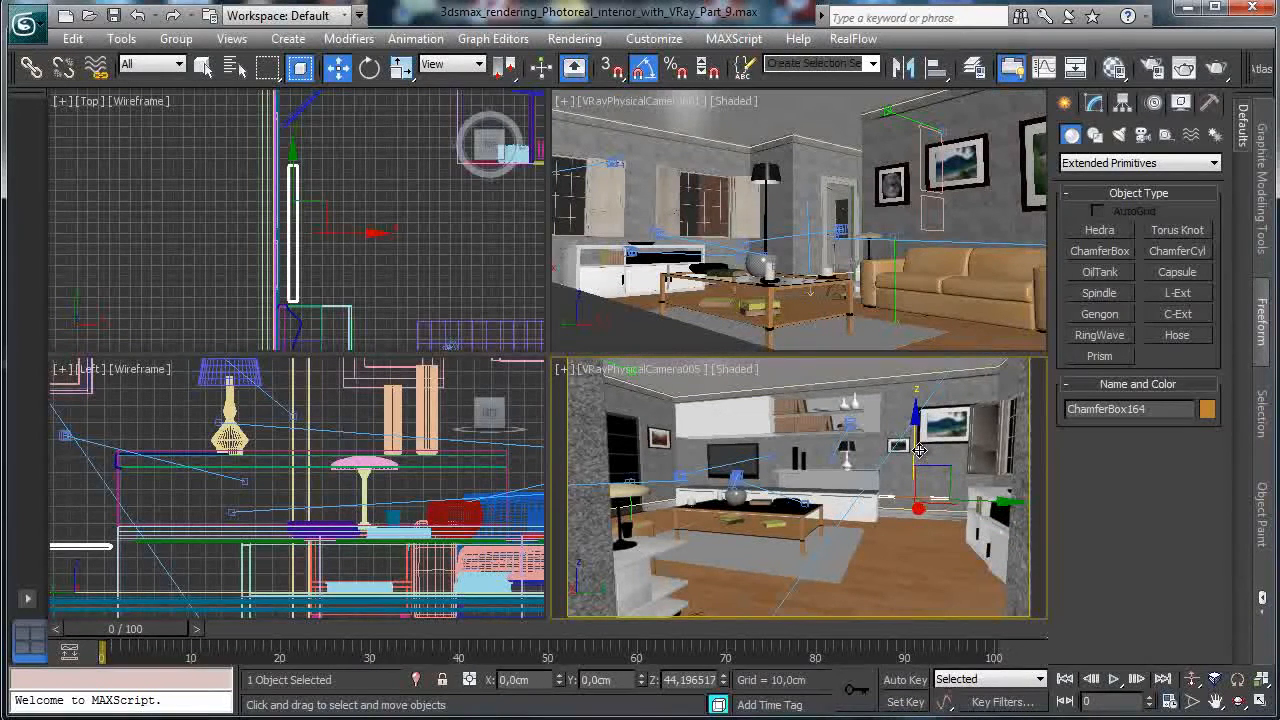
pyautogui.moveTo(919, 450); pyautogui.dragTo(918, 448)
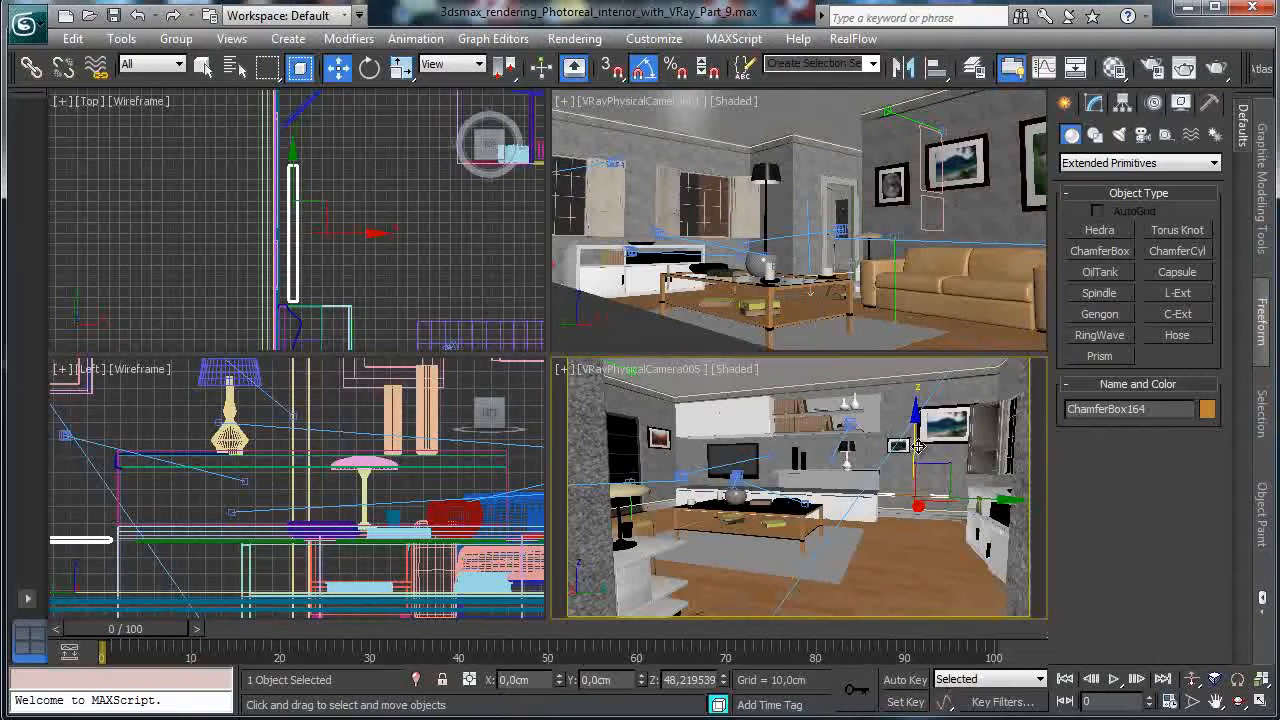
pyautogui.moveTo(918, 448); pyautogui.dragTo(918, 448)
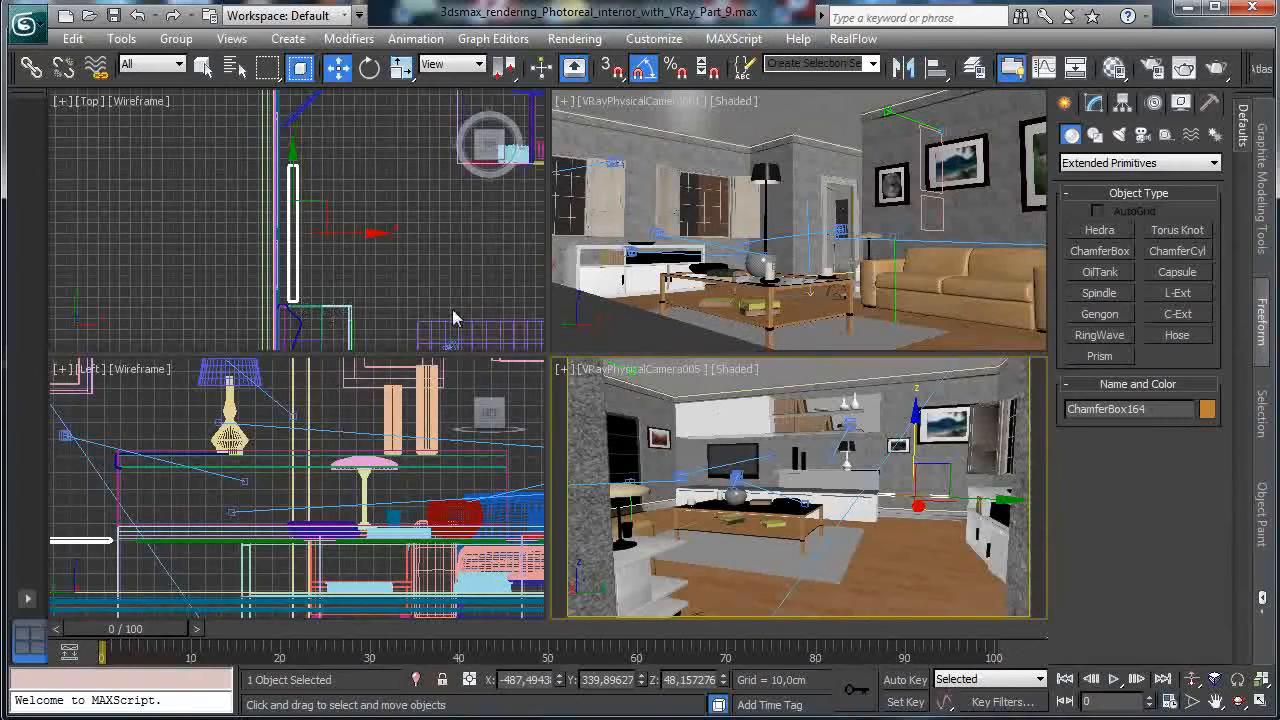
# Reduce the box's fillet to about 0.46 cm, checking it in an orbited Perspective view.
pyautogui.click(1258, 701)
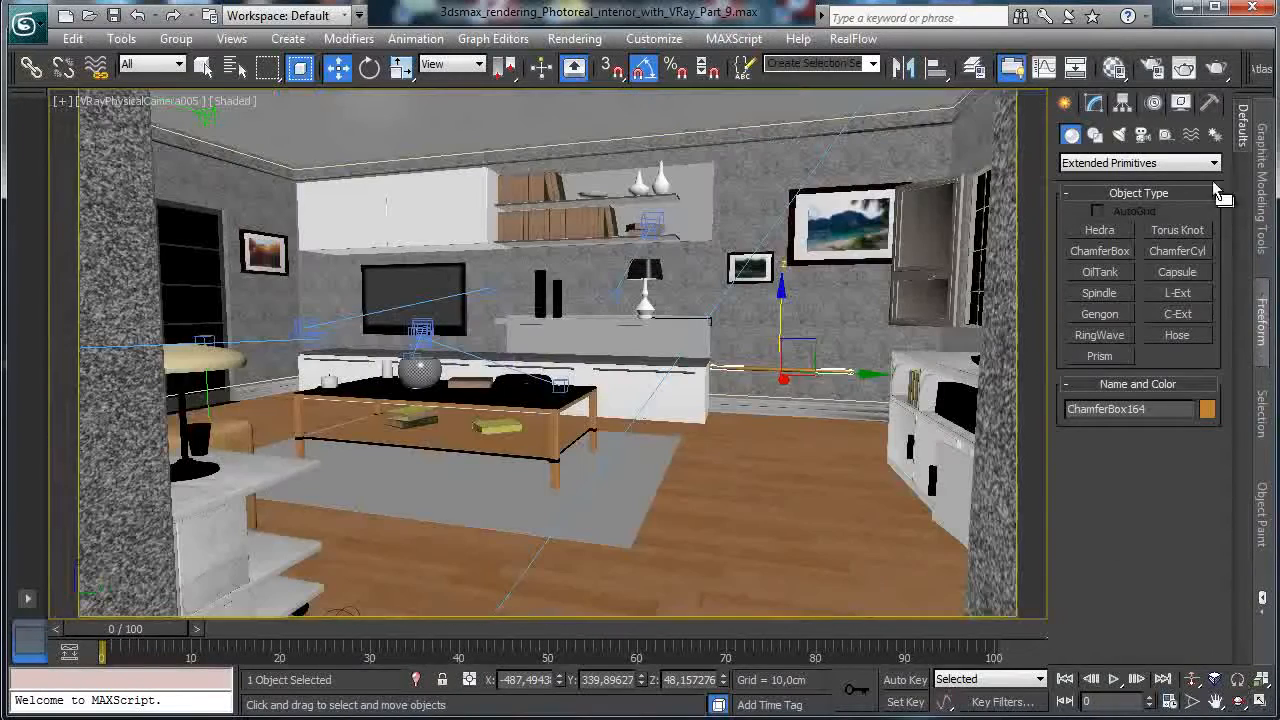
pyautogui.click(1094, 103)
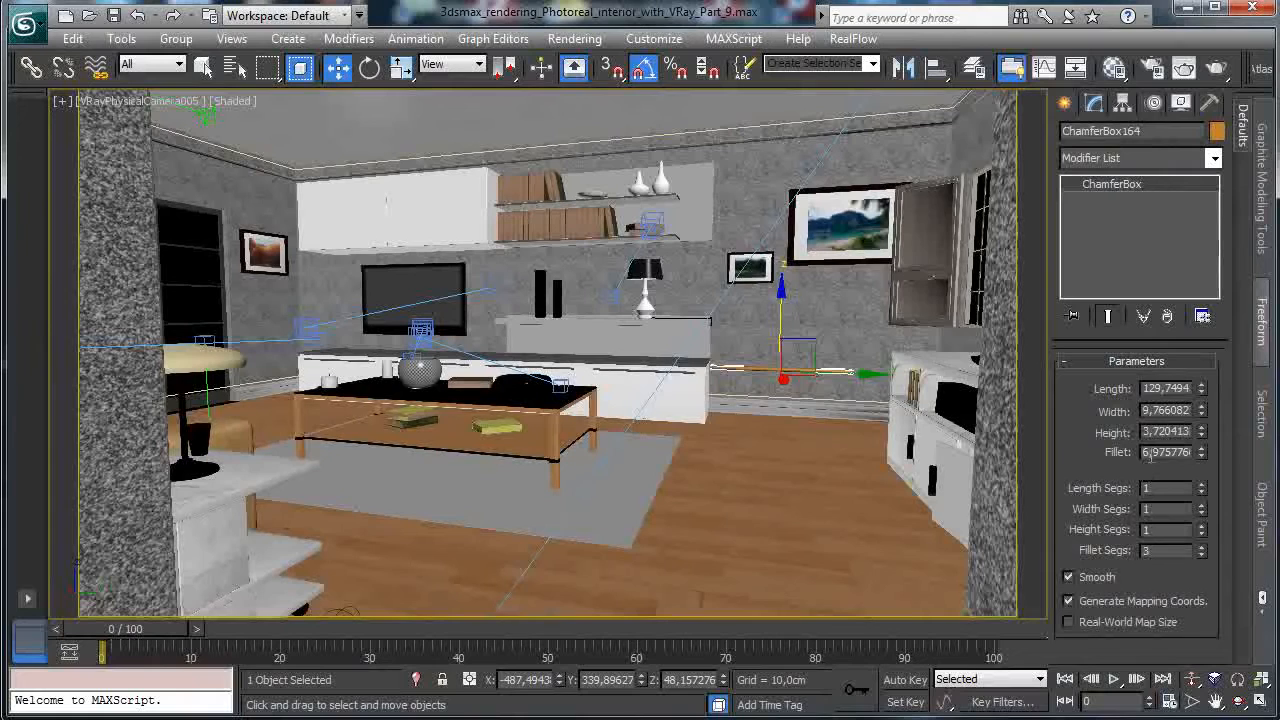
pyautogui.moveTo(1200, 462); pyautogui.dragTo(1206, 524)
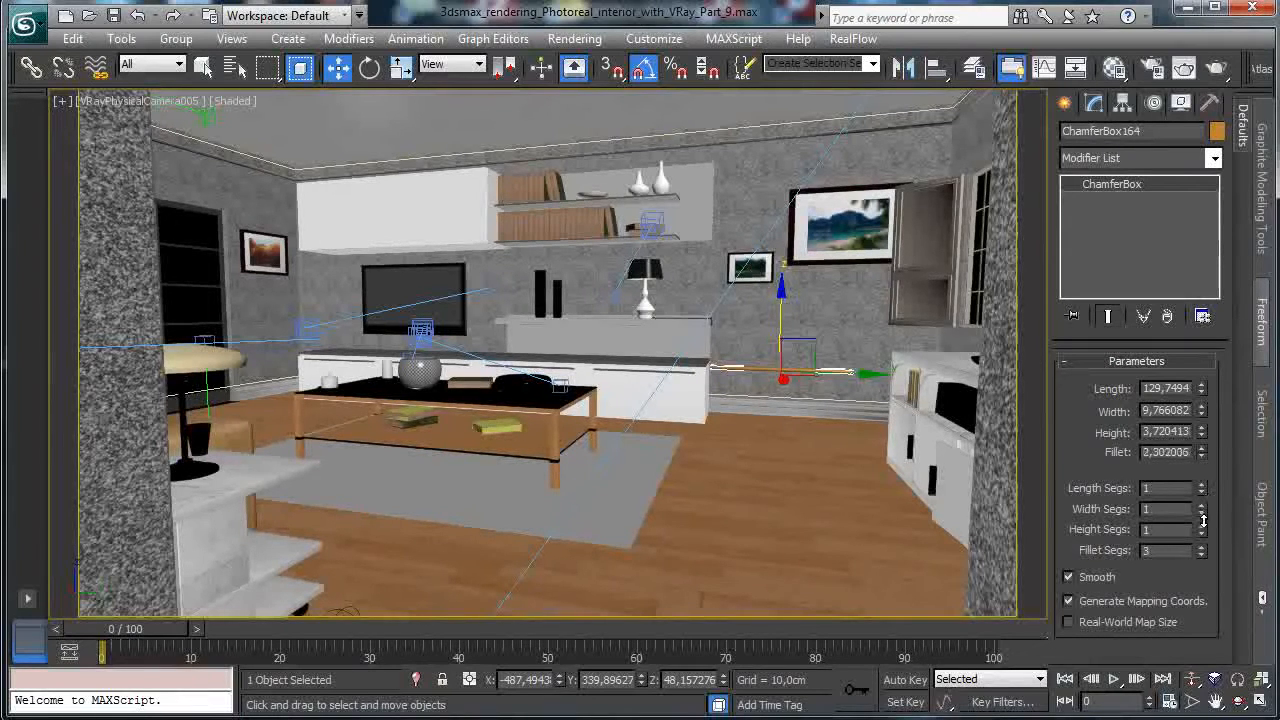
pyautogui.click(128, 102)
pyautogui.click(183, 176)
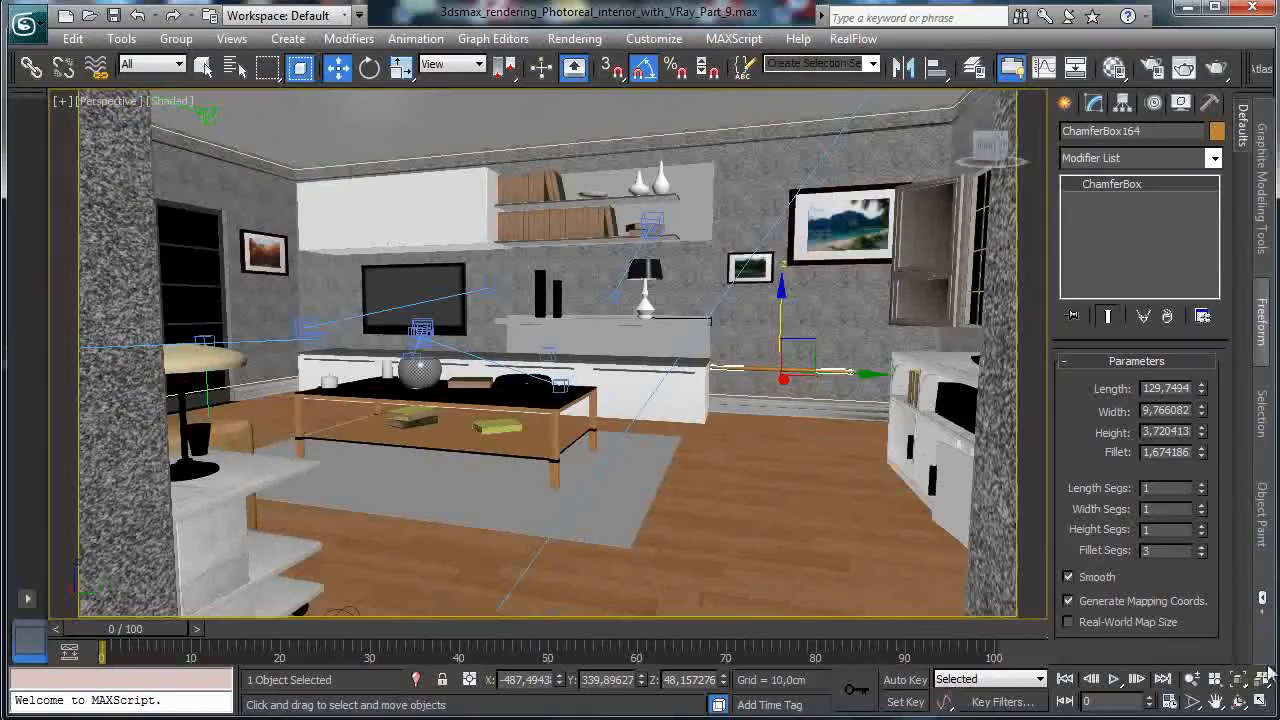
pyautogui.press('z')
pyautogui.click(1232, 702)
pyautogui.moveTo(534, 369); pyautogui.dragTo(623, 443)
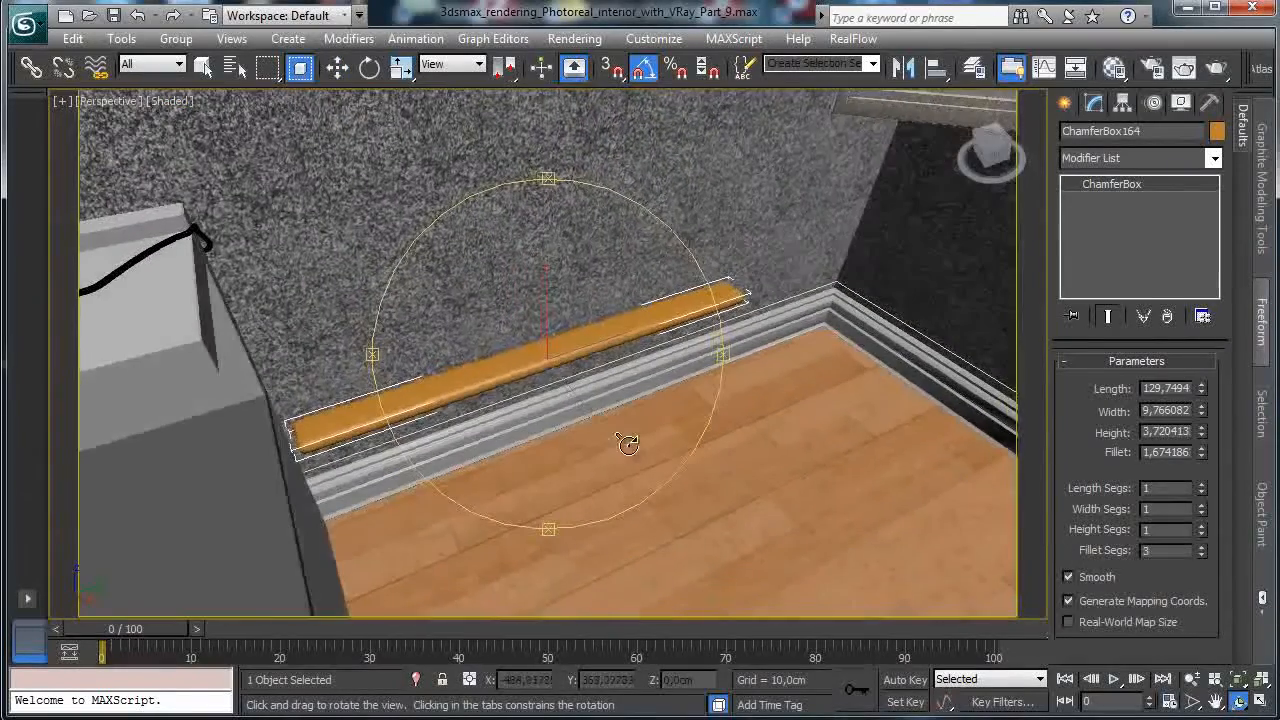
pyautogui.doubleClick(1170, 452)
pyautogui.write('0,25')
pyautogui.press('Return')
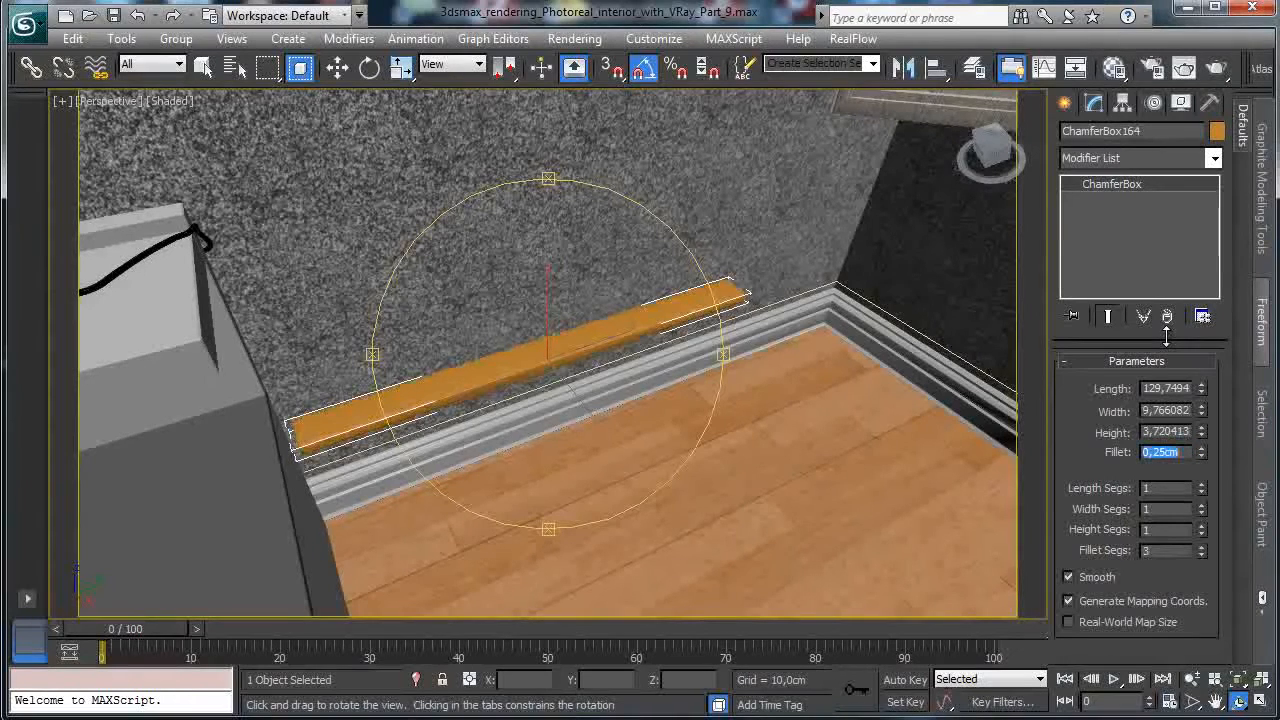
pyautogui.moveTo(1201, 452); pyautogui.dragTo(1203, 426)
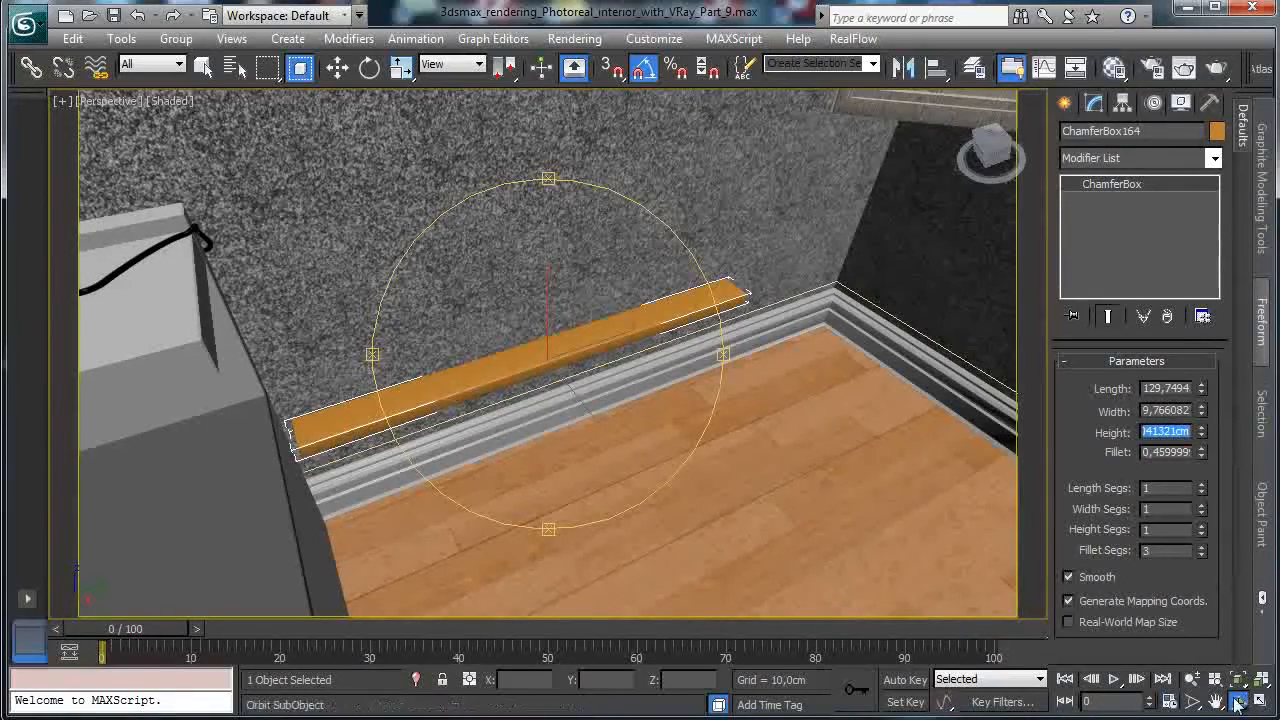
pyautogui.moveTo(505, 368); pyautogui.dragTo(620, 277)
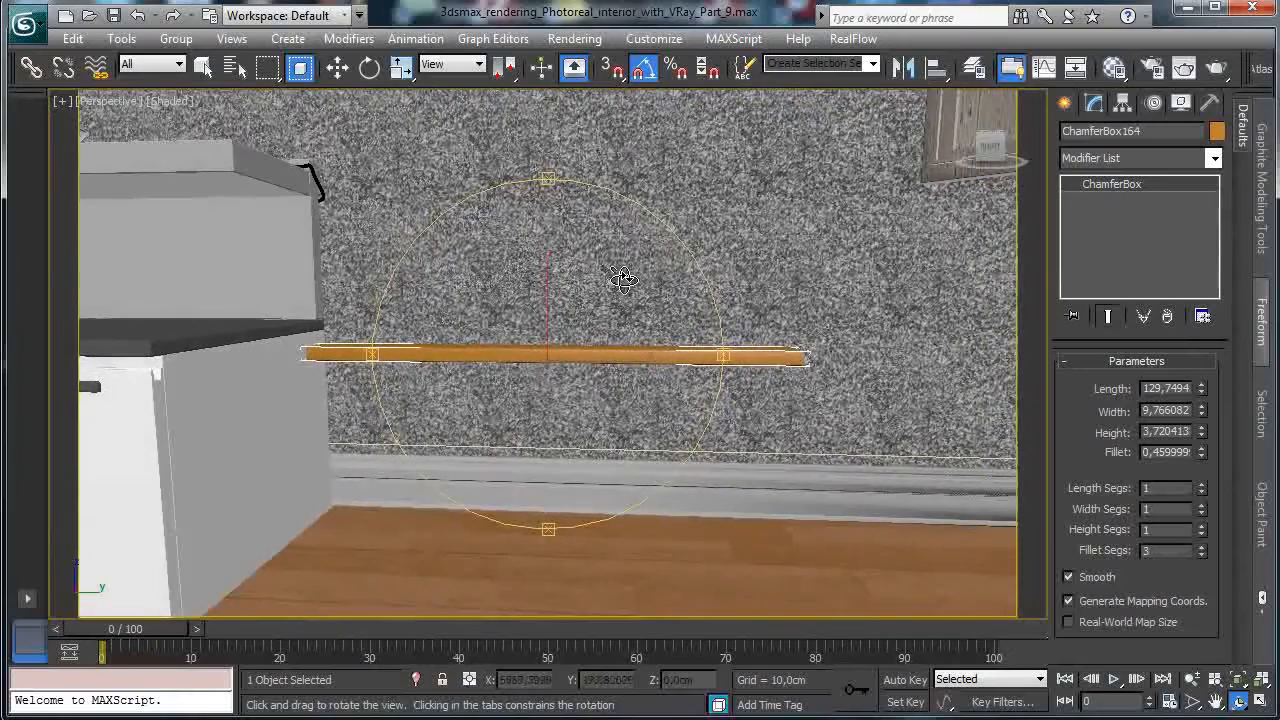
# Set the shelf to 3 cm high, 10 cm wide and 120 cm long.
pyautogui.doubleClick(1178, 433)
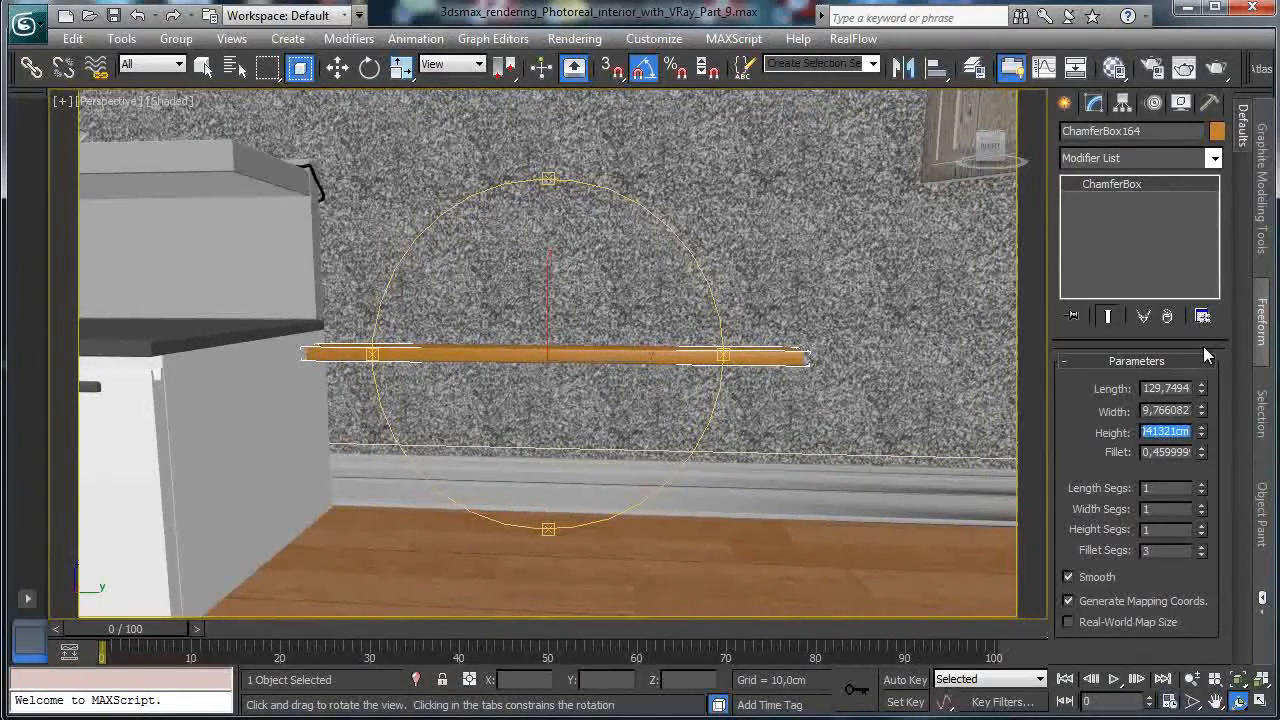
pyautogui.write('3,0cm')
pyautogui.press('Return')
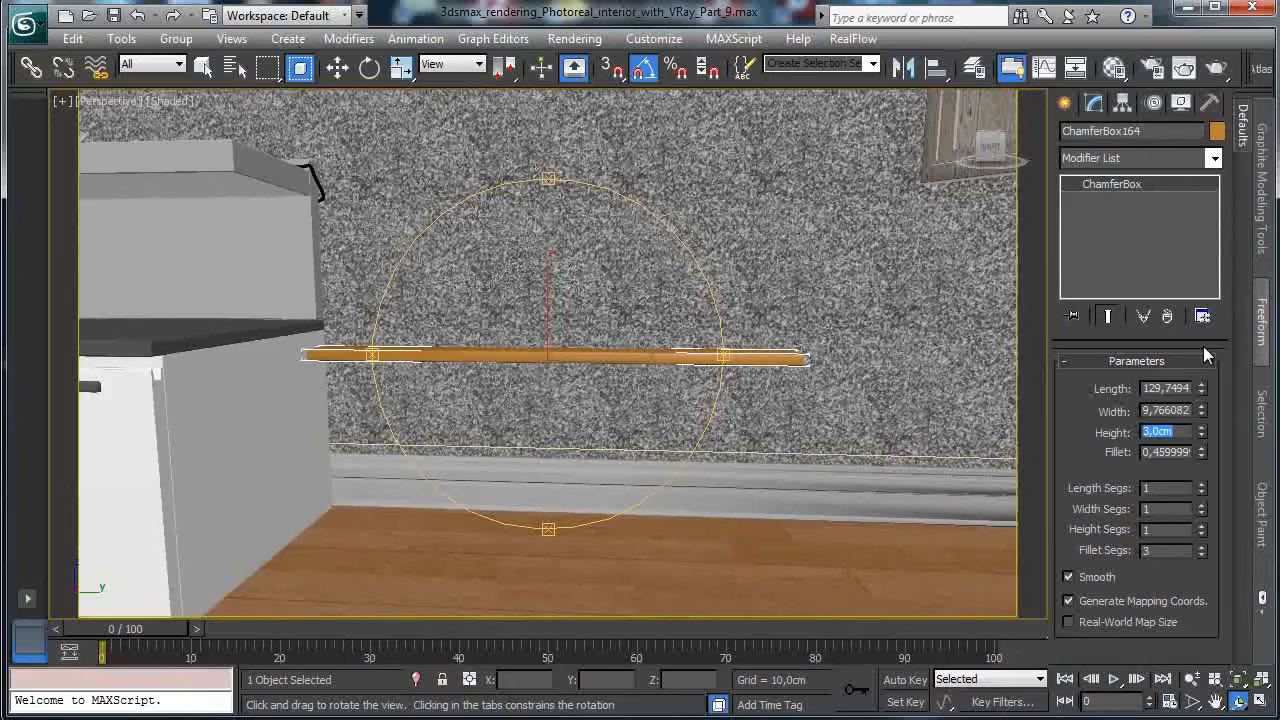
pyautogui.hotkey('shift', 'Tab')
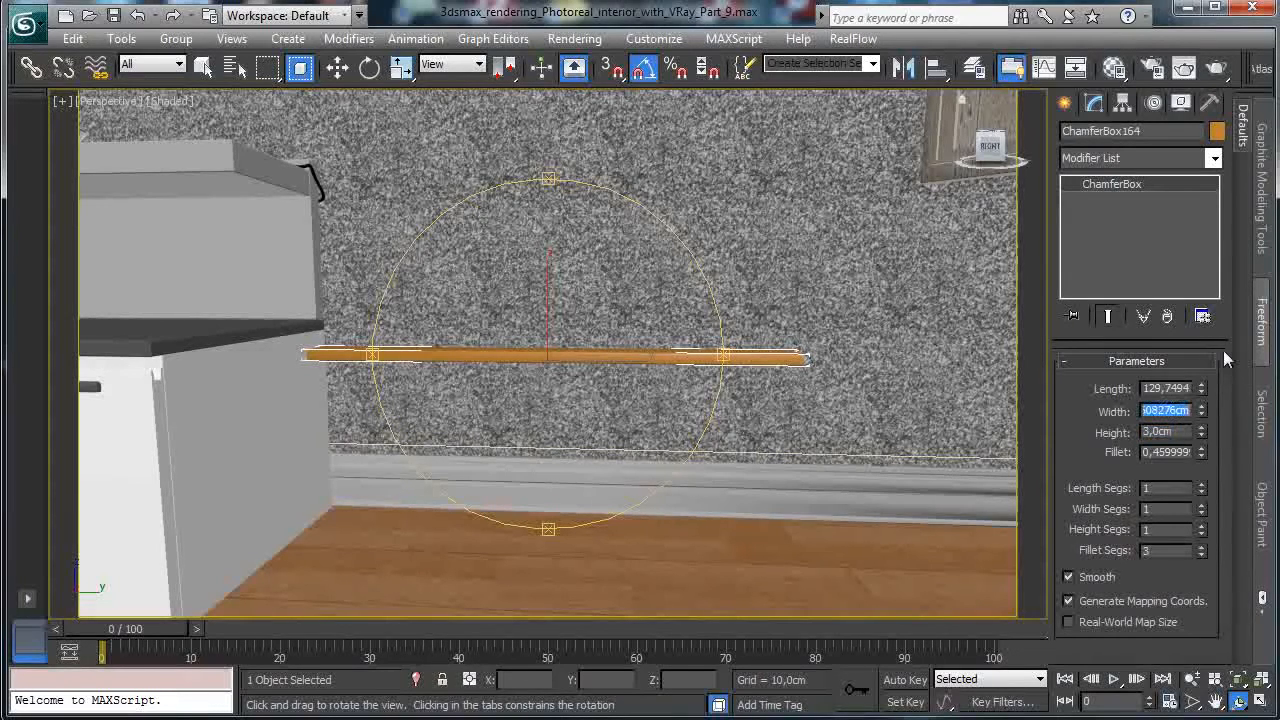
pyautogui.write('10')
pyautogui.press('Return')
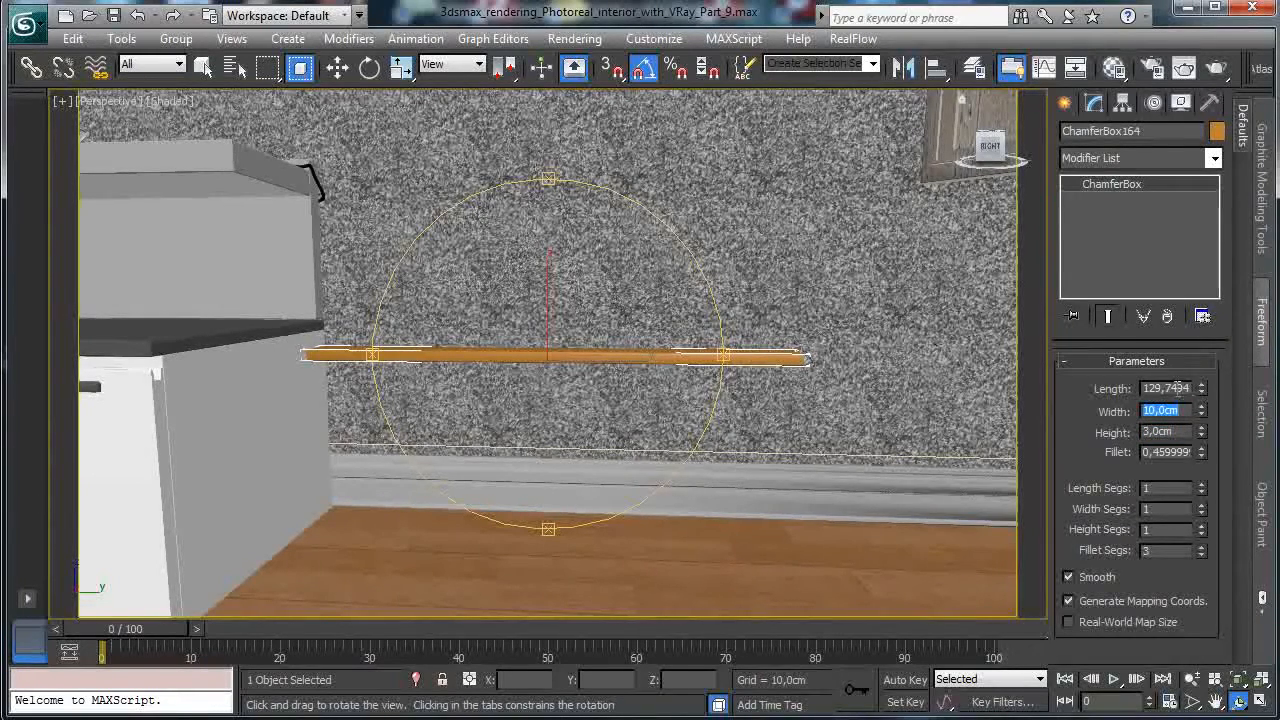
pyautogui.hotkey('shift', 'Tab')
pyautogui.write('120')
pyautogui.press('Return')
# Raise the shelf to about 58.65 cm and slide it into place along the wall.
pyautogui.click(336, 67)
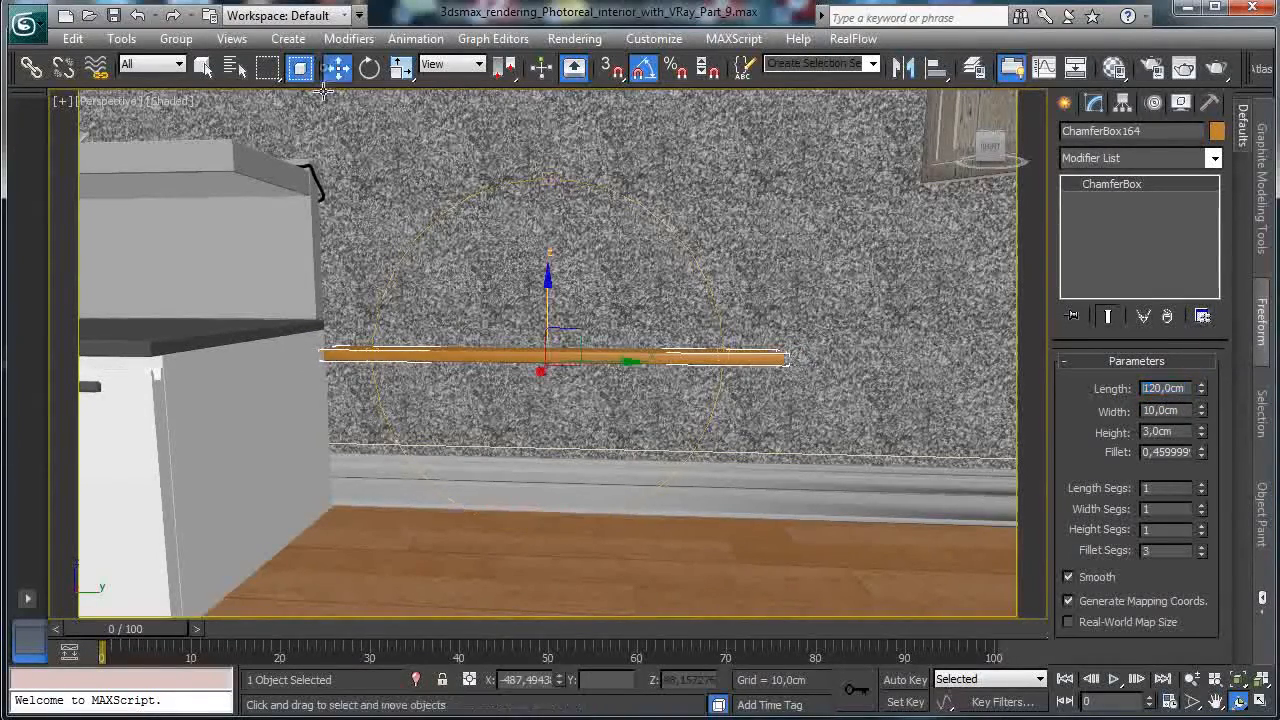
pyautogui.moveTo(548, 307); pyautogui.dragTo(548, 267)
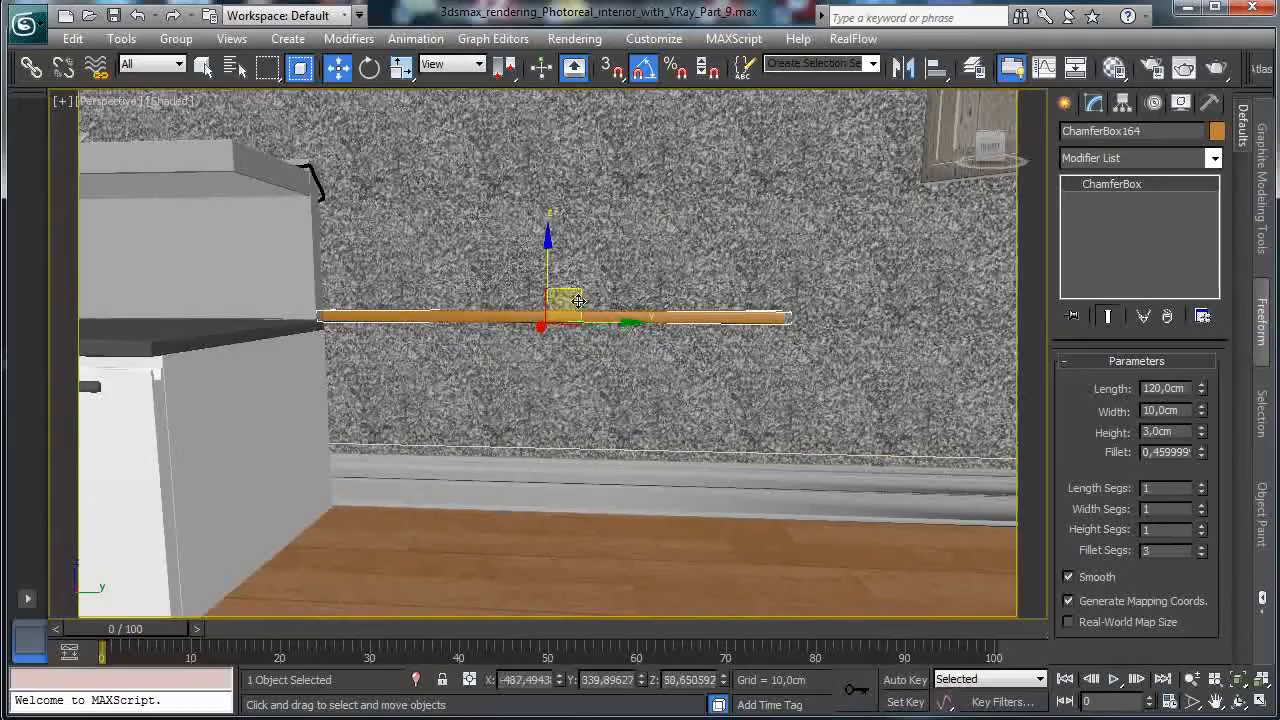
pyautogui.moveTo(607, 321); pyautogui.dragTo(622, 323)
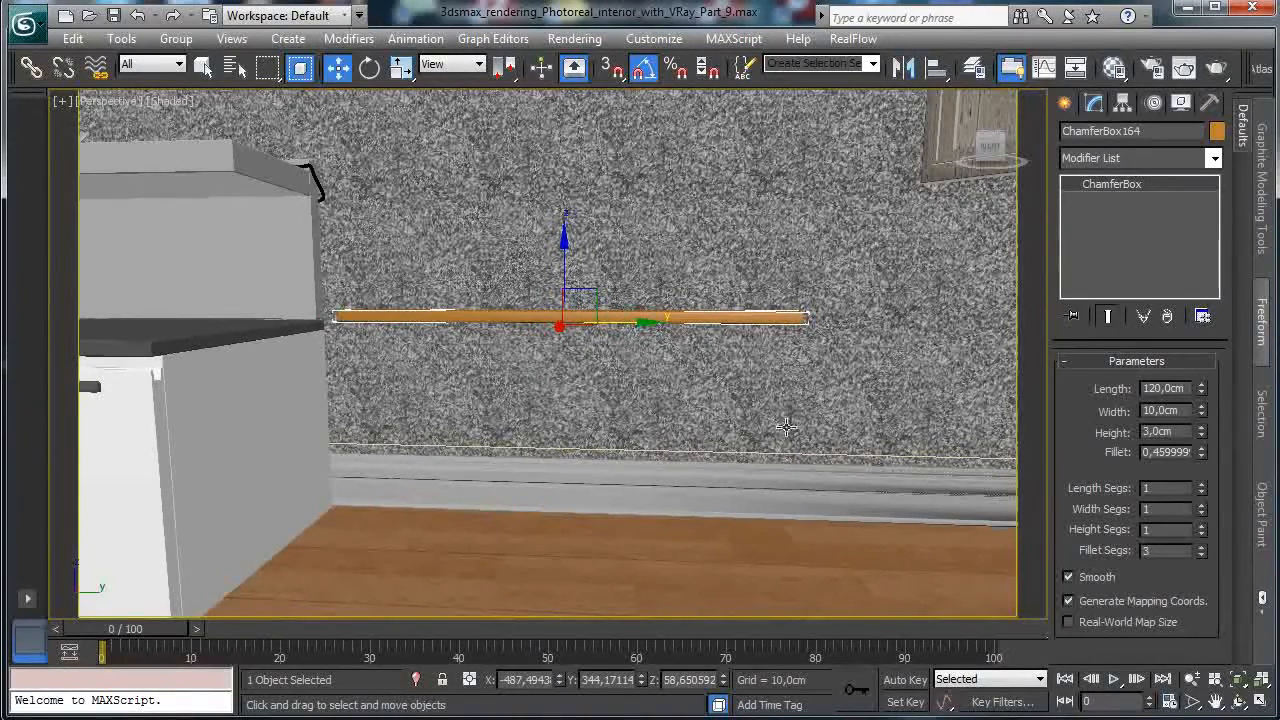
pyautogui.click(1238, 704)
pyautogui.moveTo(476, 356); pyautogui.dragTo(557, 447)
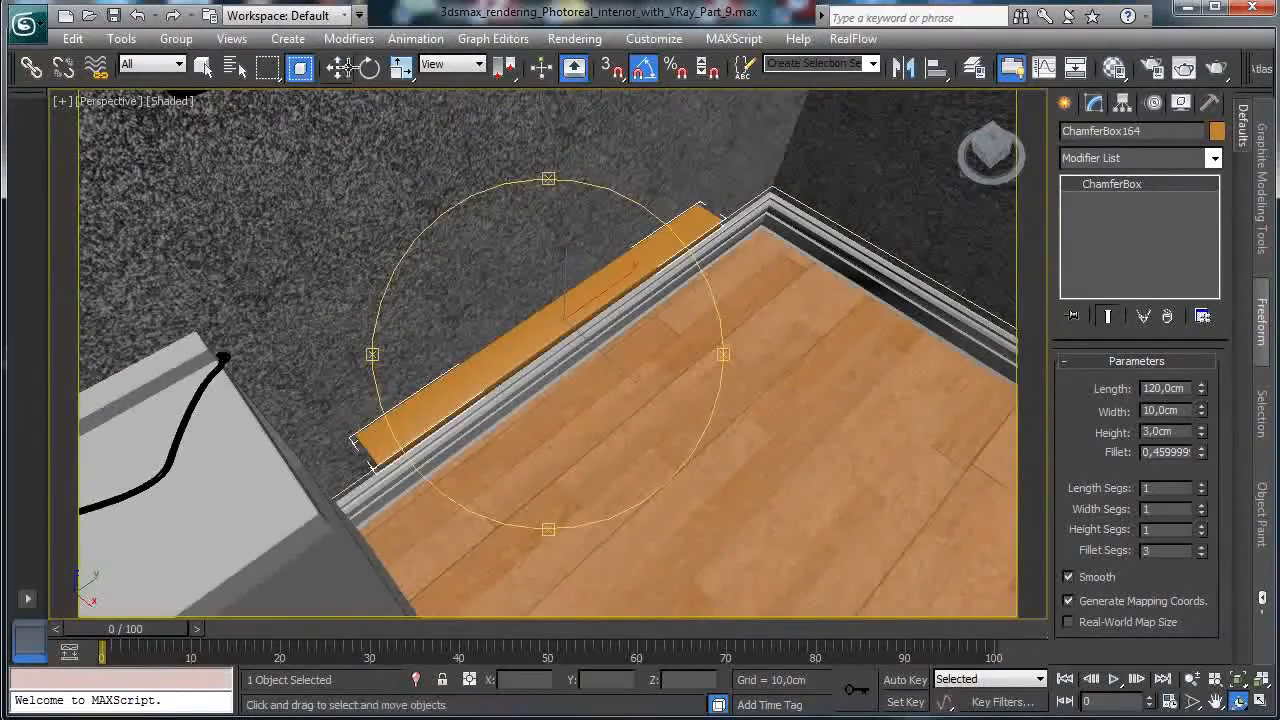
pyautogui.click(338, 69)
pyautogui.moveTo(606, 350)
pyautogui.mouseDown()
pyautogui.moveTo(571, 329)
pyautogui.moveTo(600, 349)
pyautogui.moveTo(585, 343)
pyautogui.mouseUp()
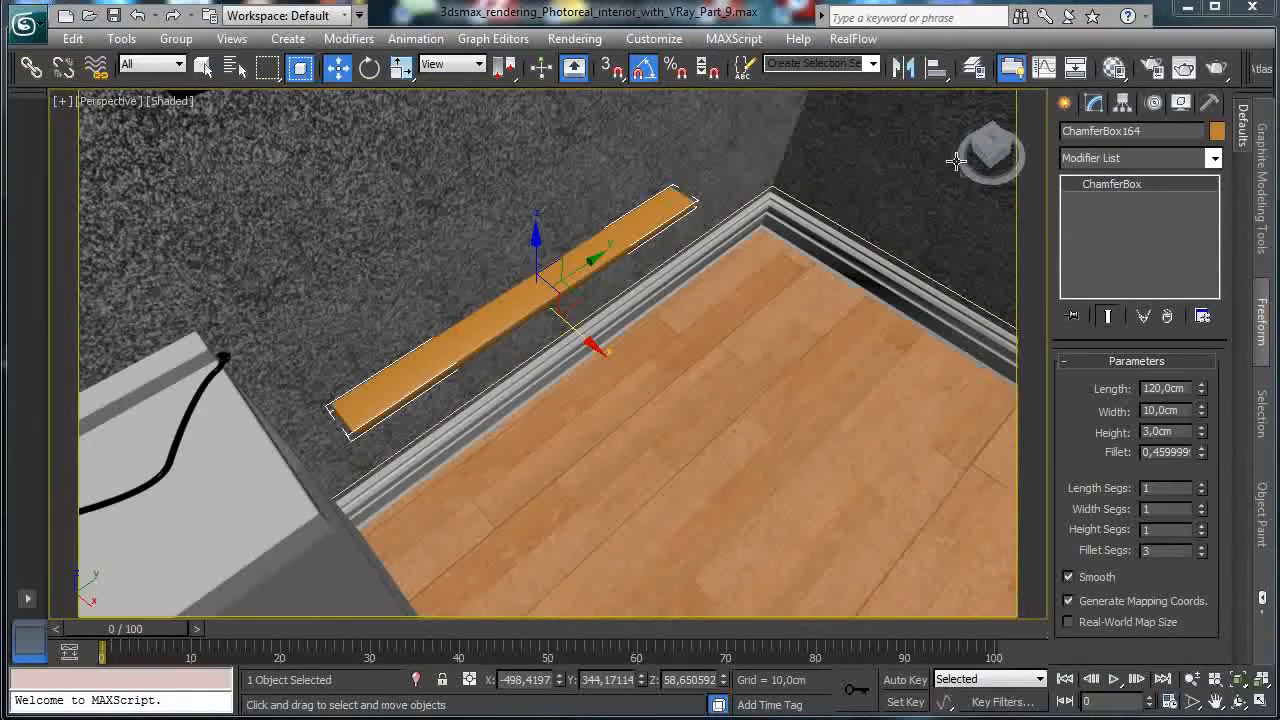
# Shift-drag the shelf to make a copy named ChamferBox165.
pyautogui.click(202, 67)
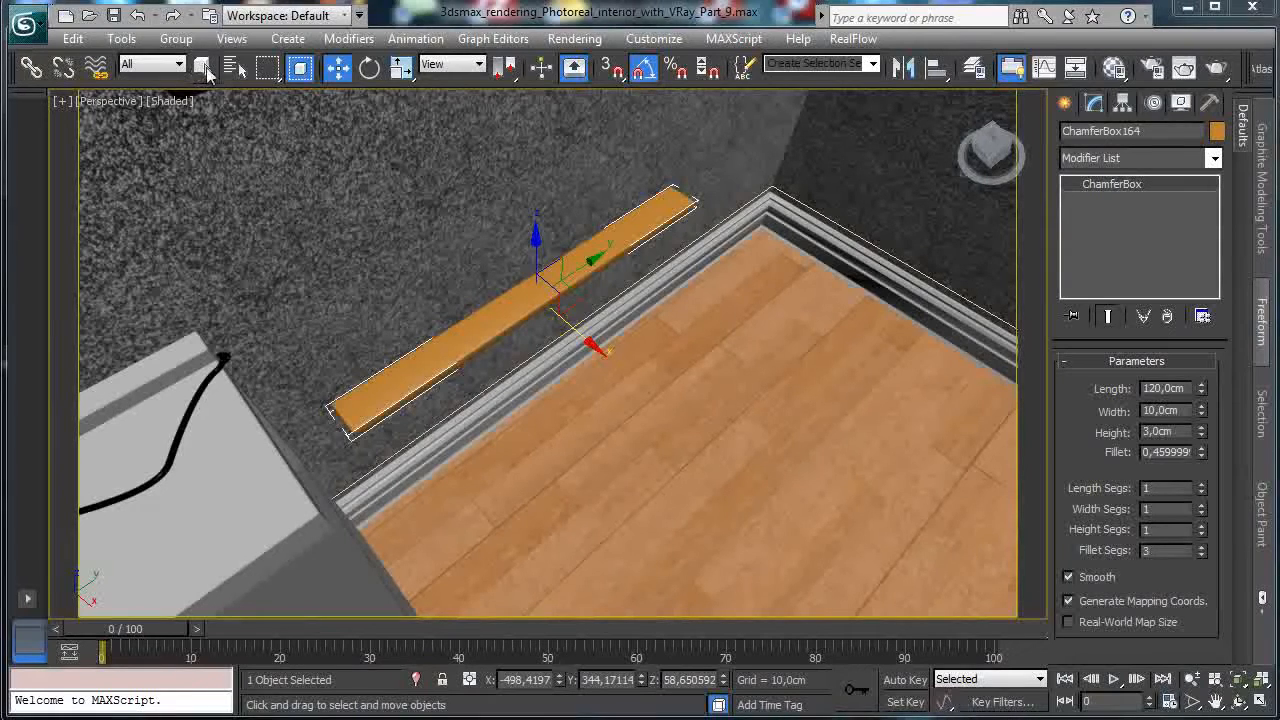
pyautogui.click(336, 68)
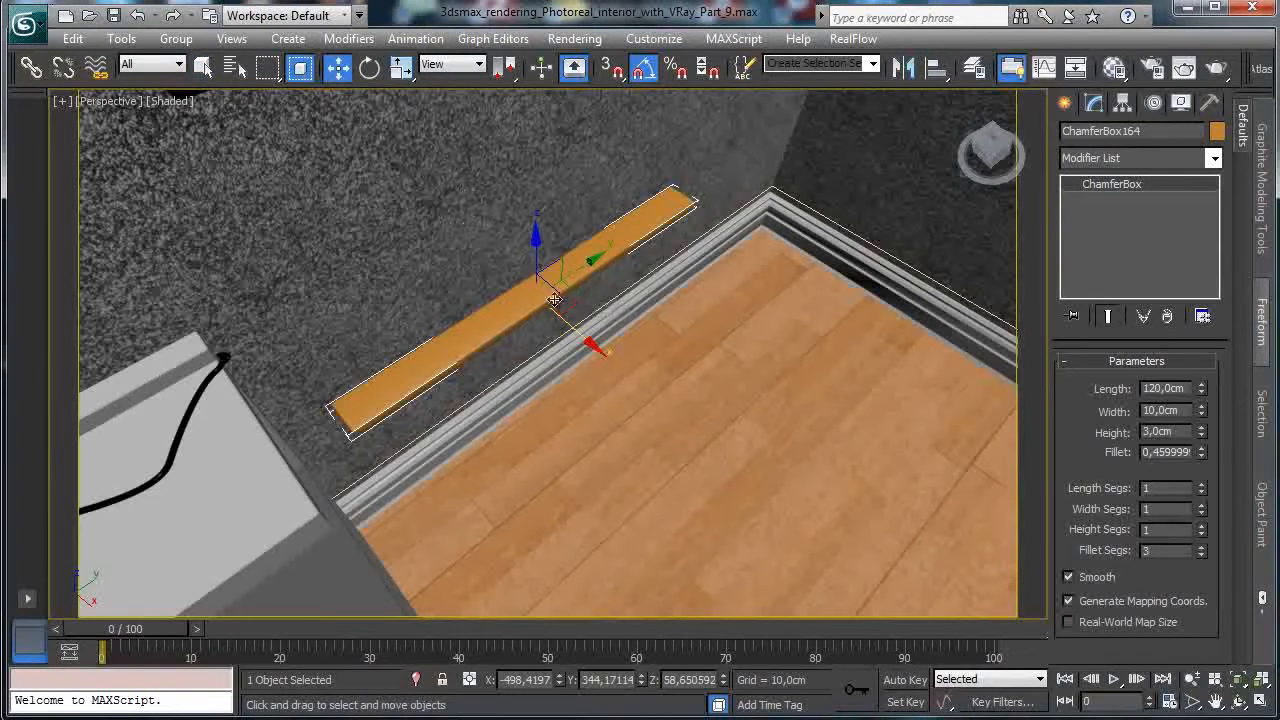
pyautogui.keyDown('shift'); pyautogui.moveTo(600, 349); pyautogui.dragTo(620, 361); pyautogui.keyUp('shift')
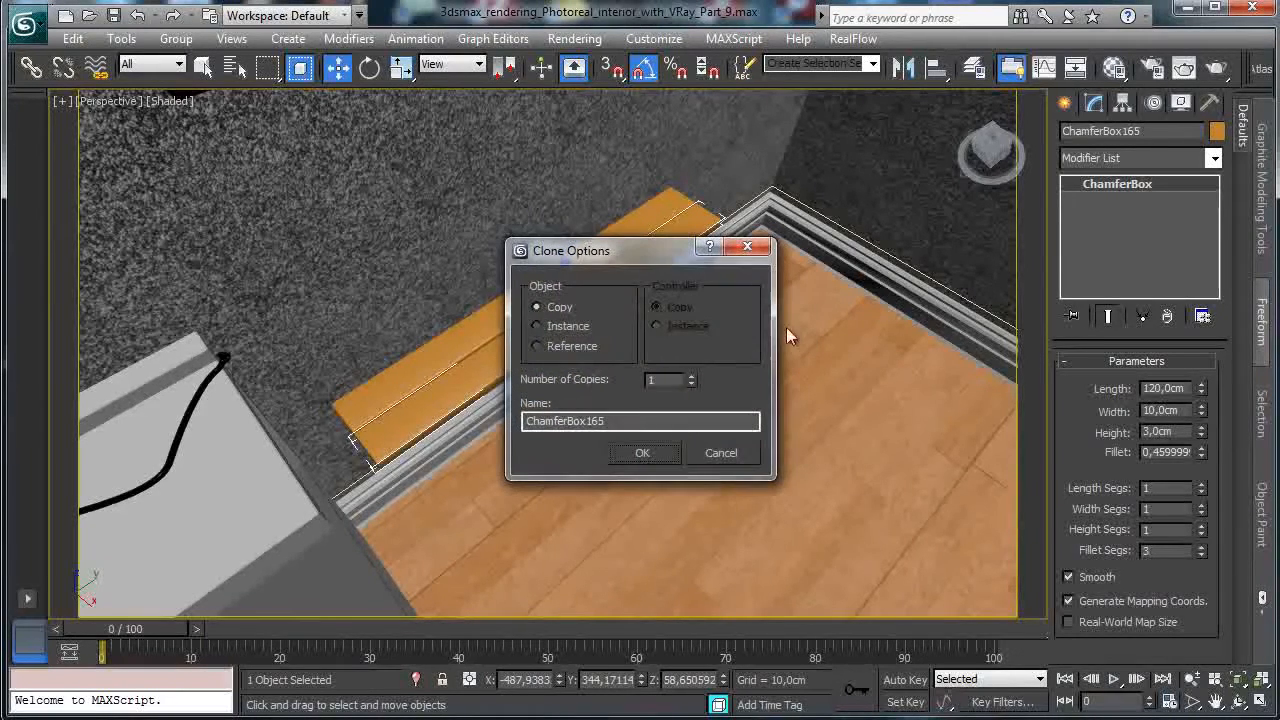
# Make instanced copies of the shelf plank and orbit to inspect them.
pyautogui.click(586, 331)
pyautogui.click(645, 453)
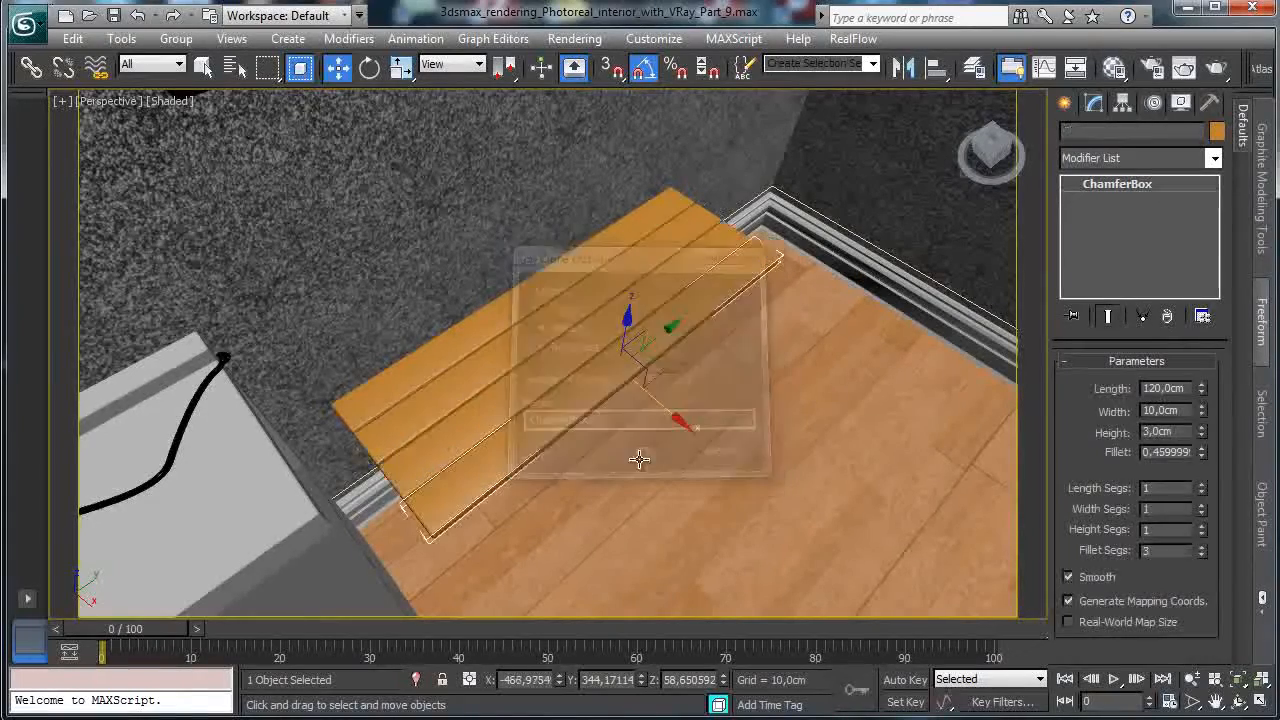
pyautogui.click(1237, 704)
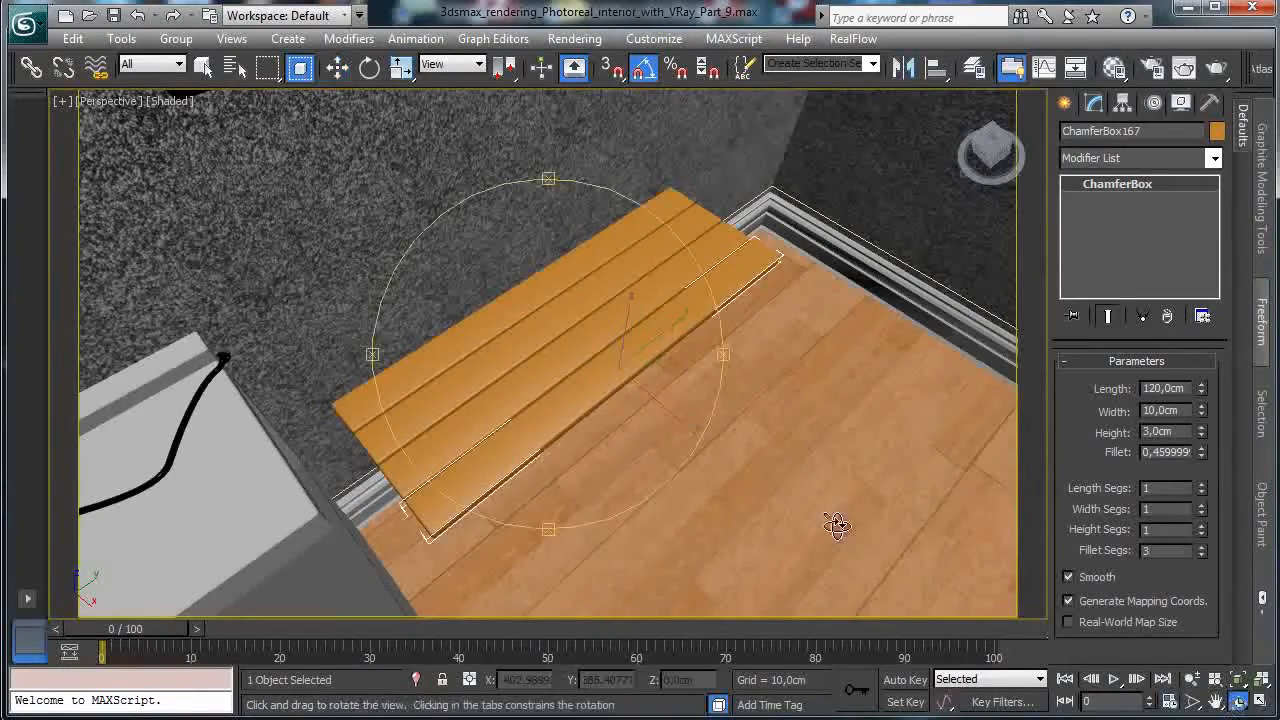
pyautogui.moveTo(509, 387); pyautogui.dragTo(551, 334)
# Undo the wide copies and clone the plank again as 5 instances beside it.
pyautogui.click(337, 67)
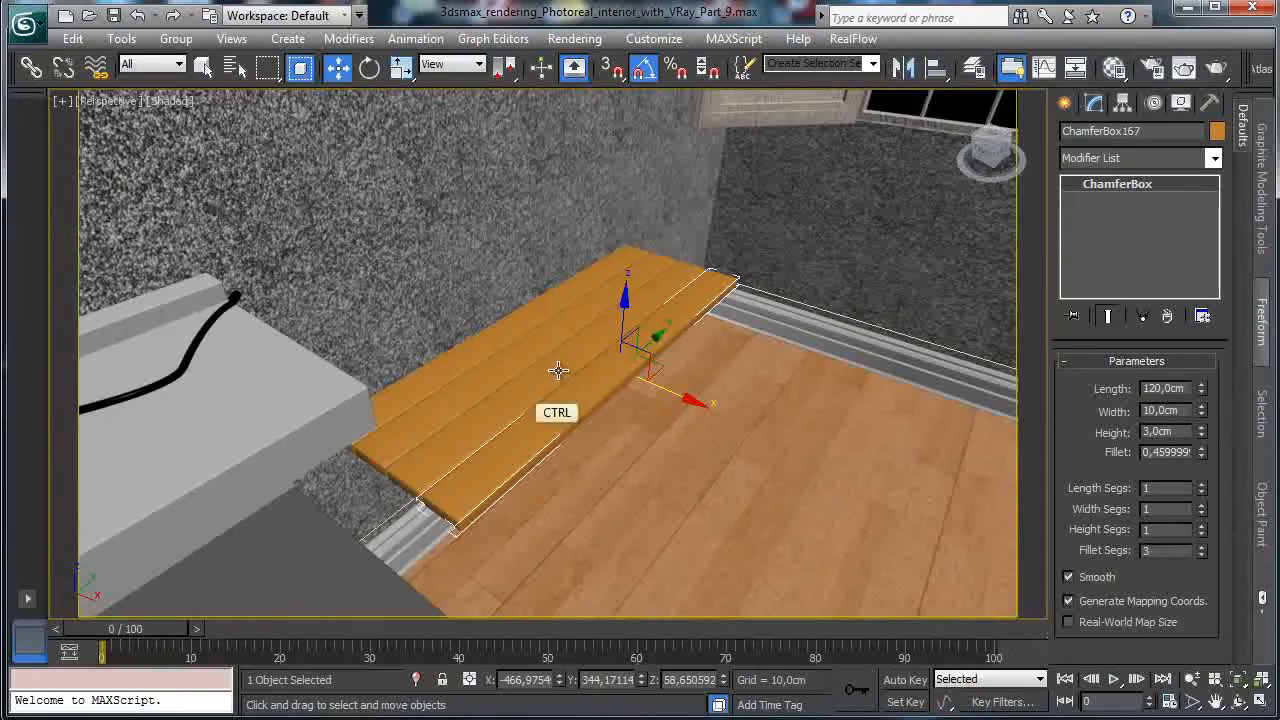
pyautogui.hotkey('ctrl', 'z')
pyautogui.moveTo(573, 330)
pyautogui.keyDown('shift'); pyautogui.mouseDown()
pyautogui.moveTo(595, 363)
pyautogui.moveTo(610, 357)
pyautogui.mouseUp(); pyautogui.keyUp('shift')
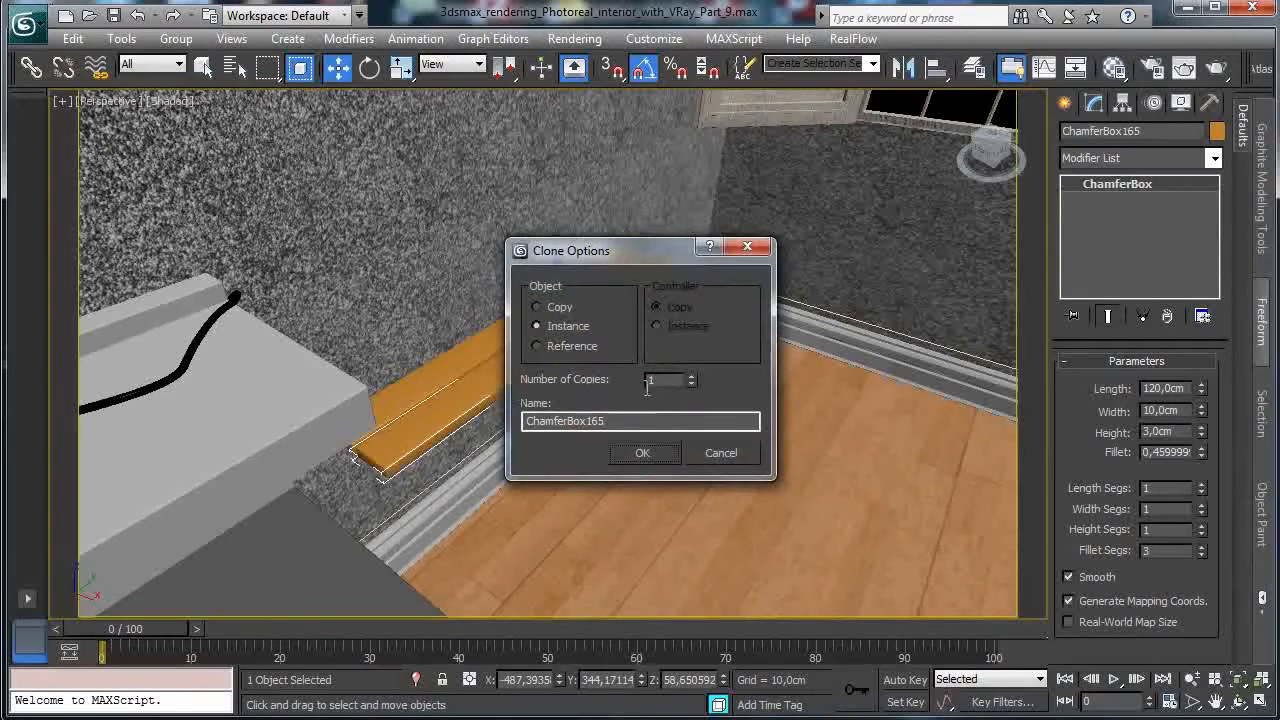
pyautogui.moveTo(691, 378); pyautogui.dragTo(690, 374)
pyautogui.click(645, 457)
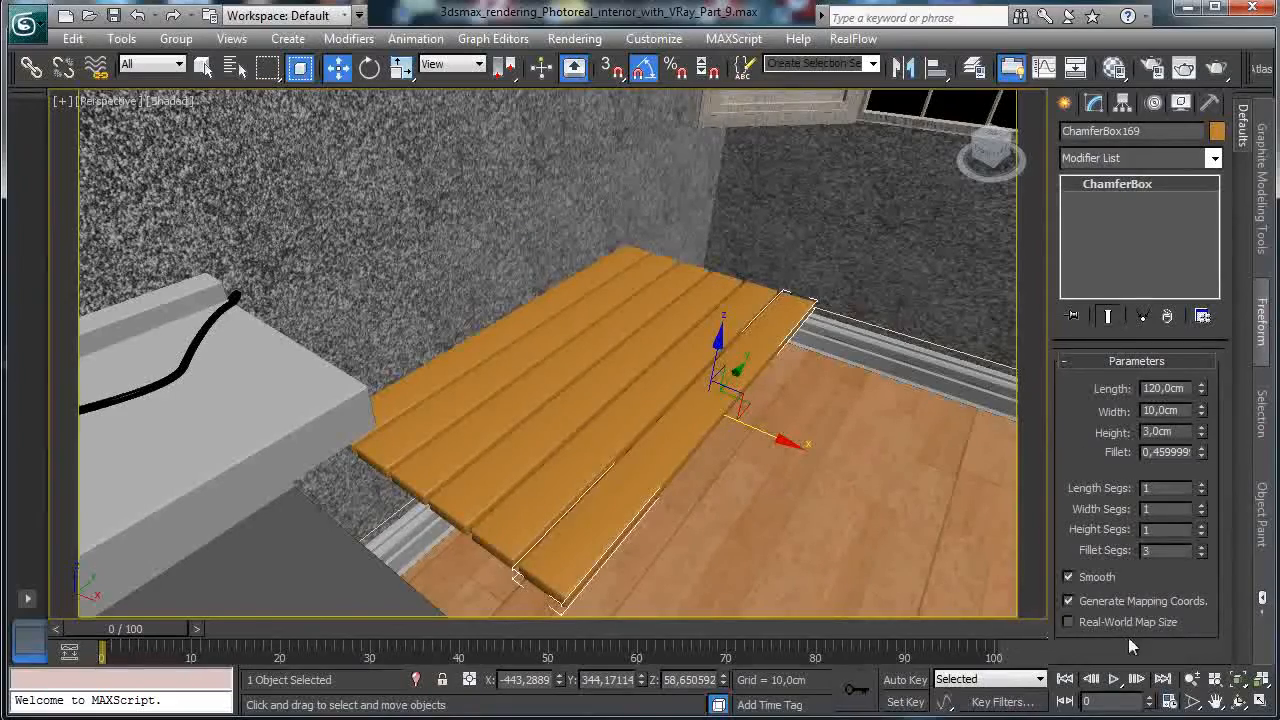
pyautogui.click(1238, 702)
pyautogui.moveTo(586, 380); pyautogui.dragTo(477, 375)
# Select the thin board under the planks and add the plank slats to the selection.
pyautogui.click(204, 69)
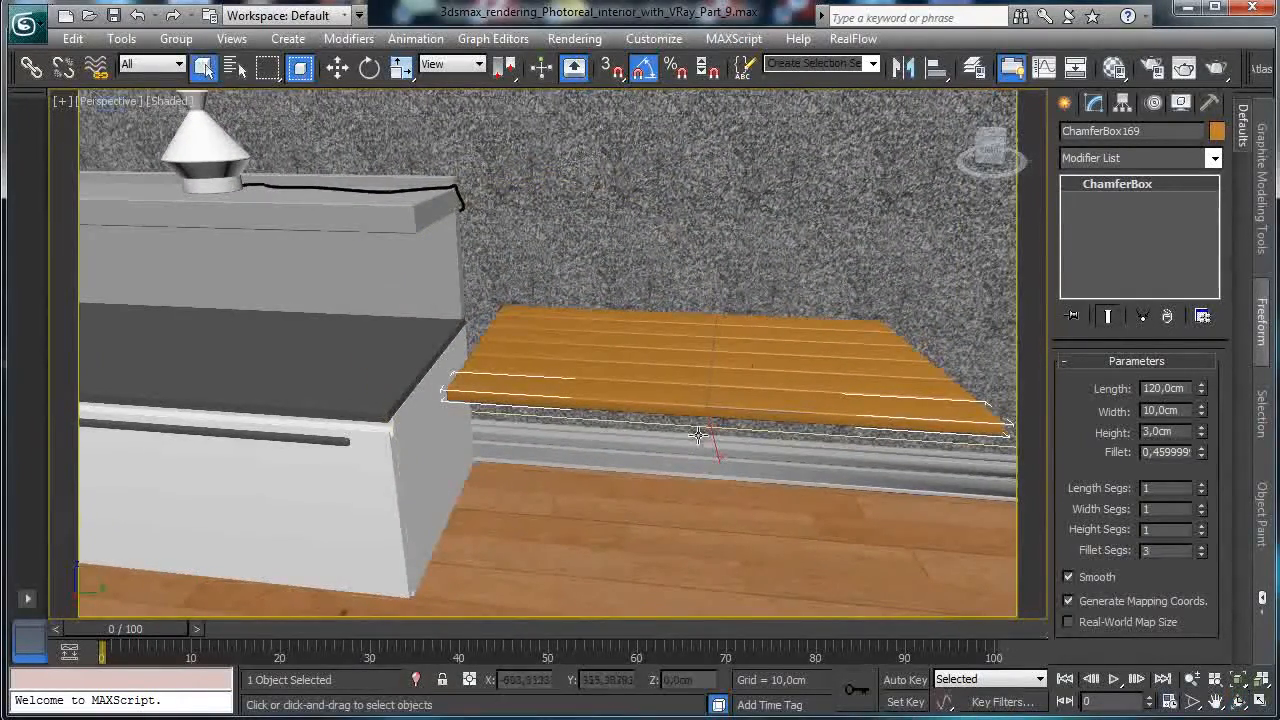
pyautogui.click(600, 417)
pyautogui.keyDown('ctrl'); pyautogui.click(602, 396); pyautogui.keyUp('ctrl')
pyautogui.keyDown('ctrl'); pyautogui.click(611, 371); pyautogui.keyUp('ctrl')
pyautogui.keyDown('ctrl'); pyautogui.click(611, 357); pyautogui.keyUp('ctrl')
pyautogui.keyDown('ctrl'); pyautogui.click(611, 343); pyautogui.keyUp('ctrl')
pyautogui.keyDown('ctrl'); pyautogui.click(611, 330); pyautogui.keyUp('ctrl')
# Isolate the six slats and the board beneath them, then frame and orbit across the tabletop.
pyautogui.keyDown('ctrl'); pyautogui.click(611, 317); pyautogui.keyUp('ctrl')
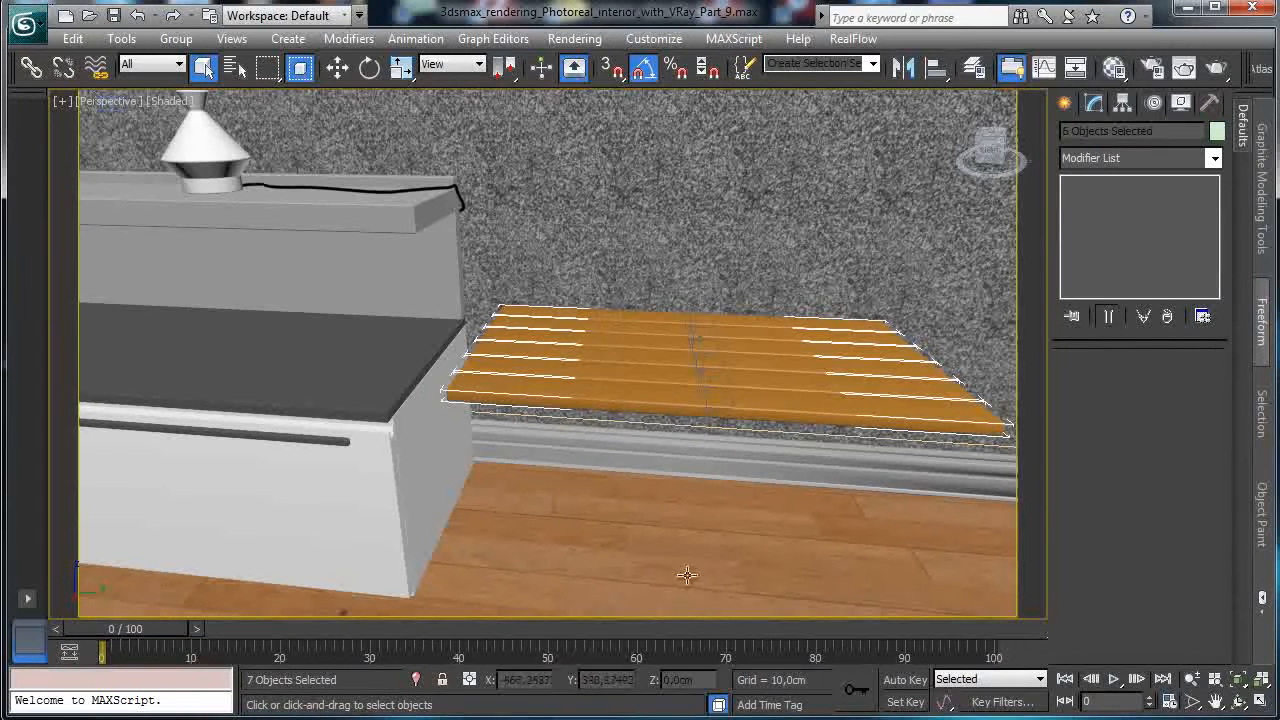
pyautogui.click(416, 679)
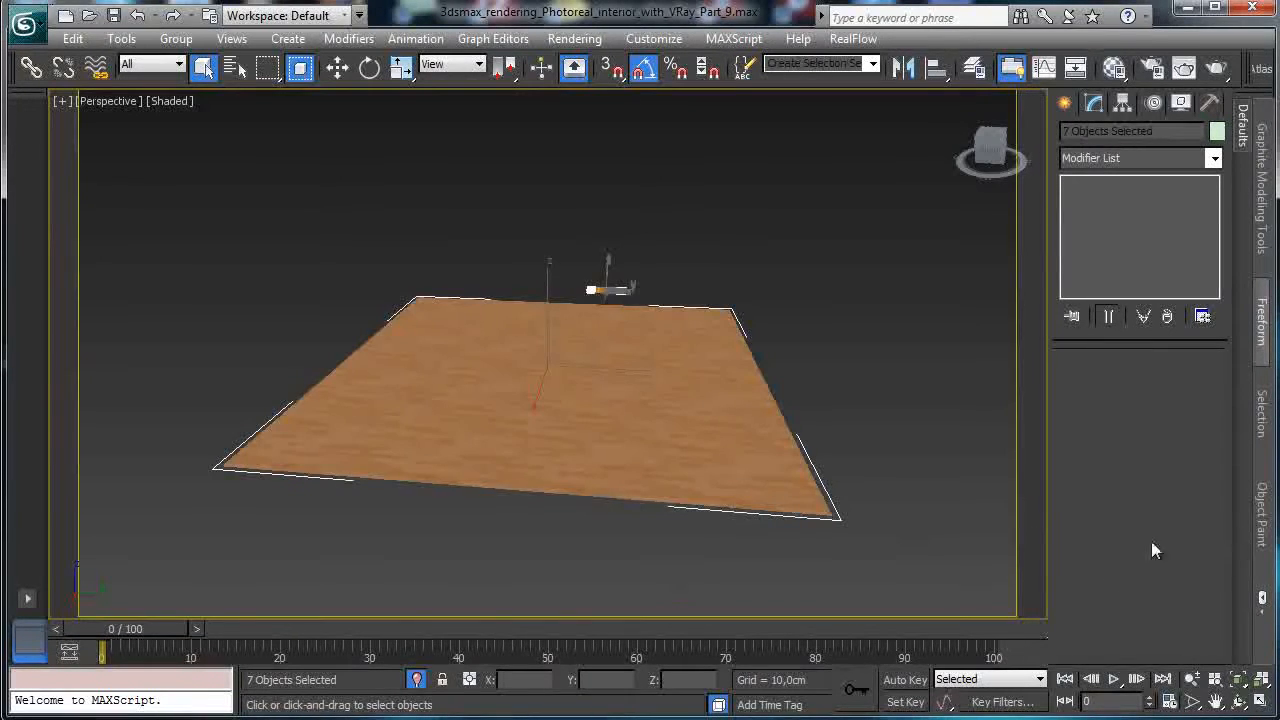
pyautogui.click(867, 395)
pyautogui.click(605, 290)
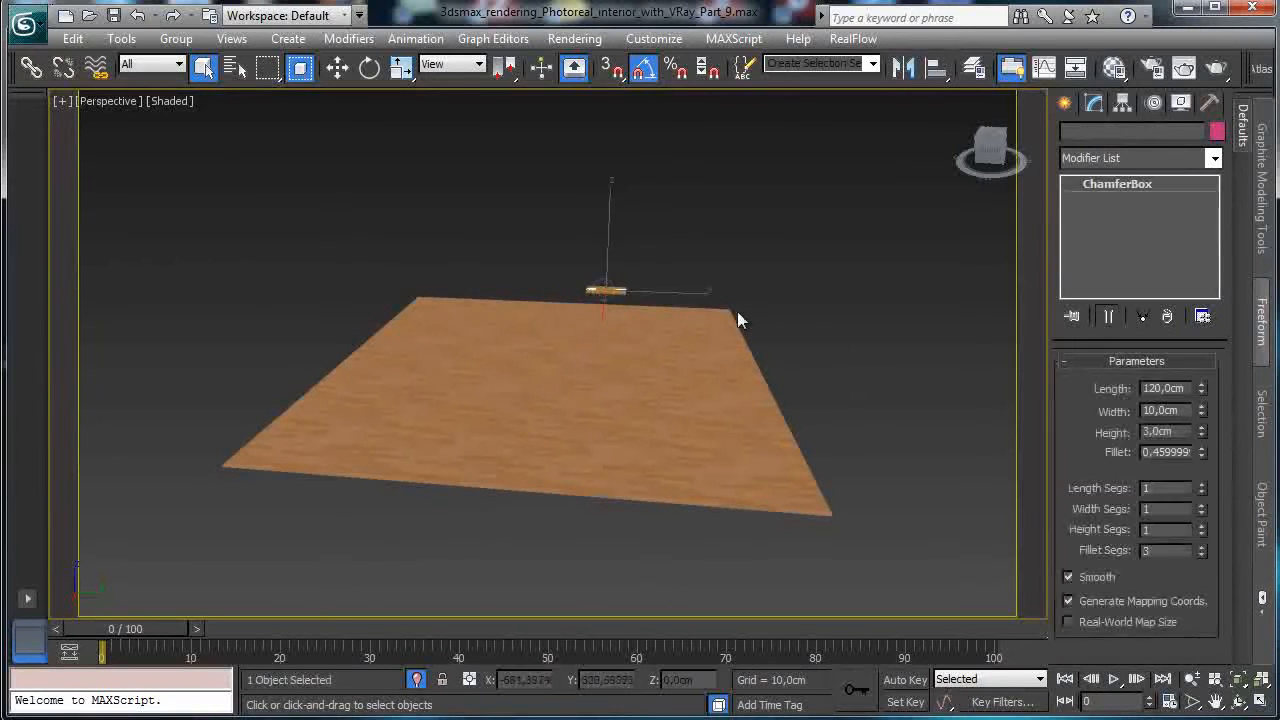
pyautogui.click(1234, 679)
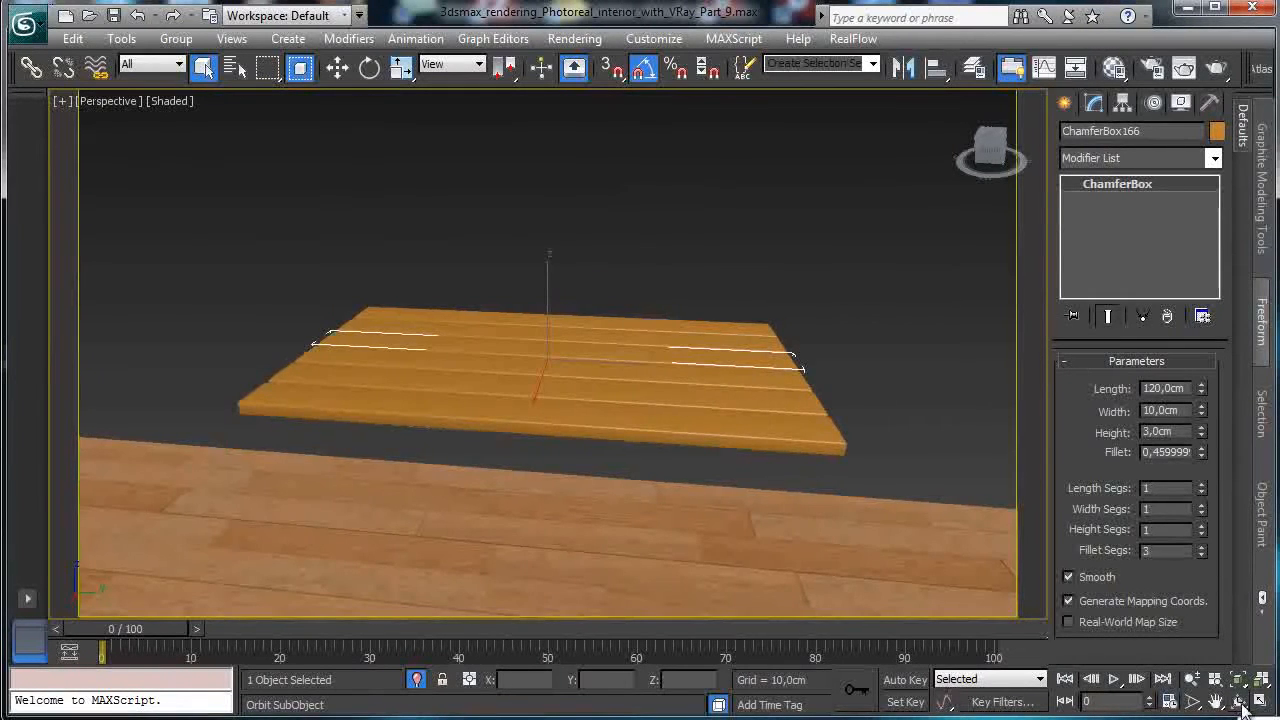
pyautogui.click(1240, 705)
pyautogui.moveTo(580, 354); pyautogui.dragTo(609, 397)
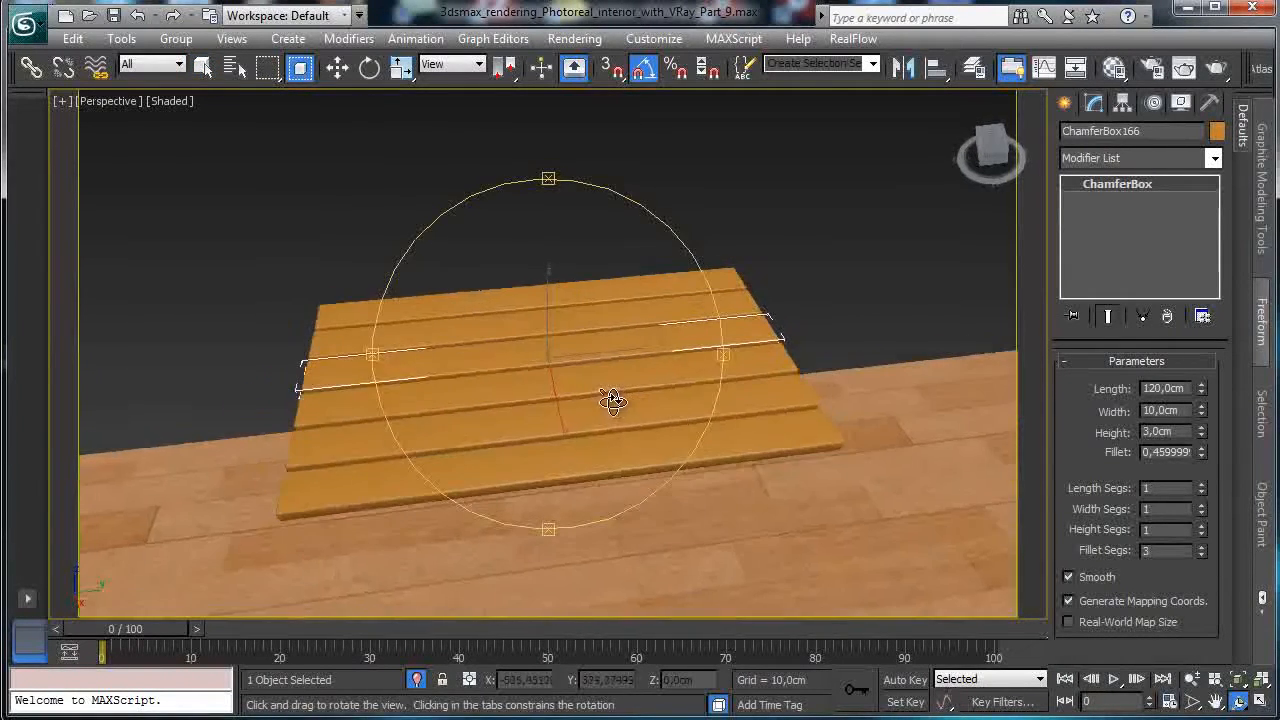
# Draw a new ChamferBox under the plank top in the Top view.
pyautogui.click(1260, 706)
pyautogui.rightClick(494, 282)
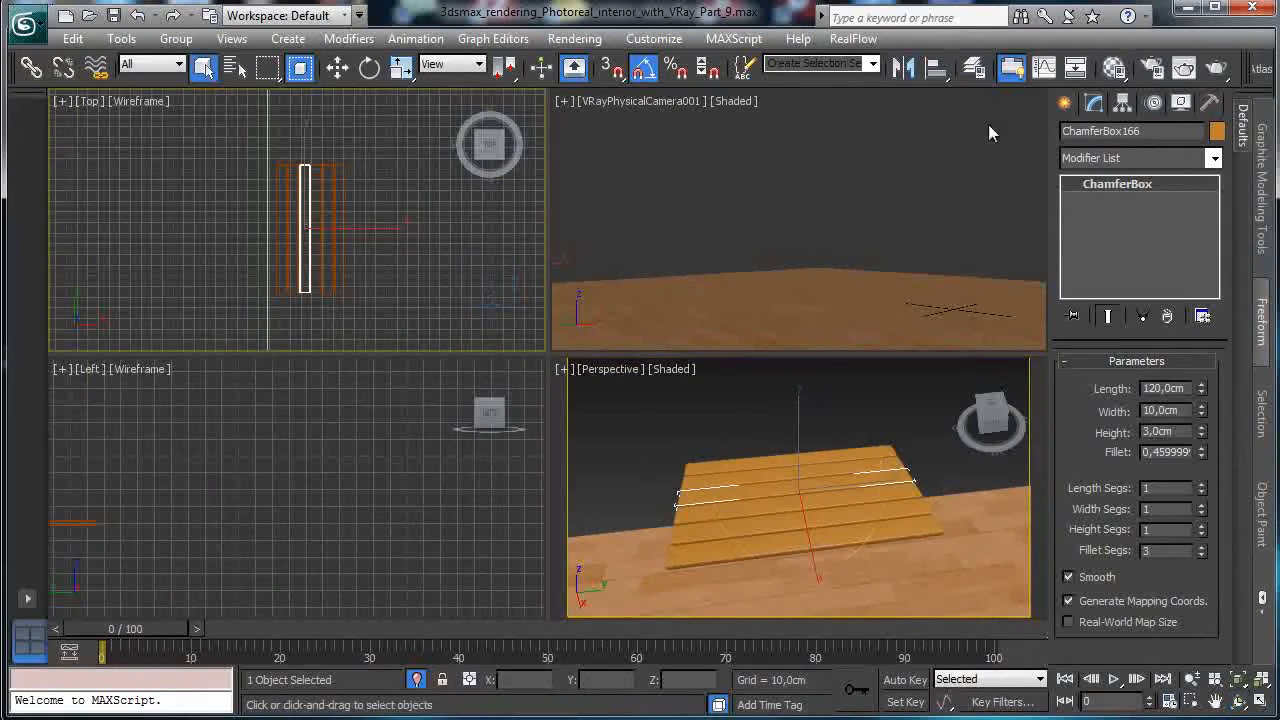
pyautogui.click(1064, 104)
pyautogui.click(1108, 250)
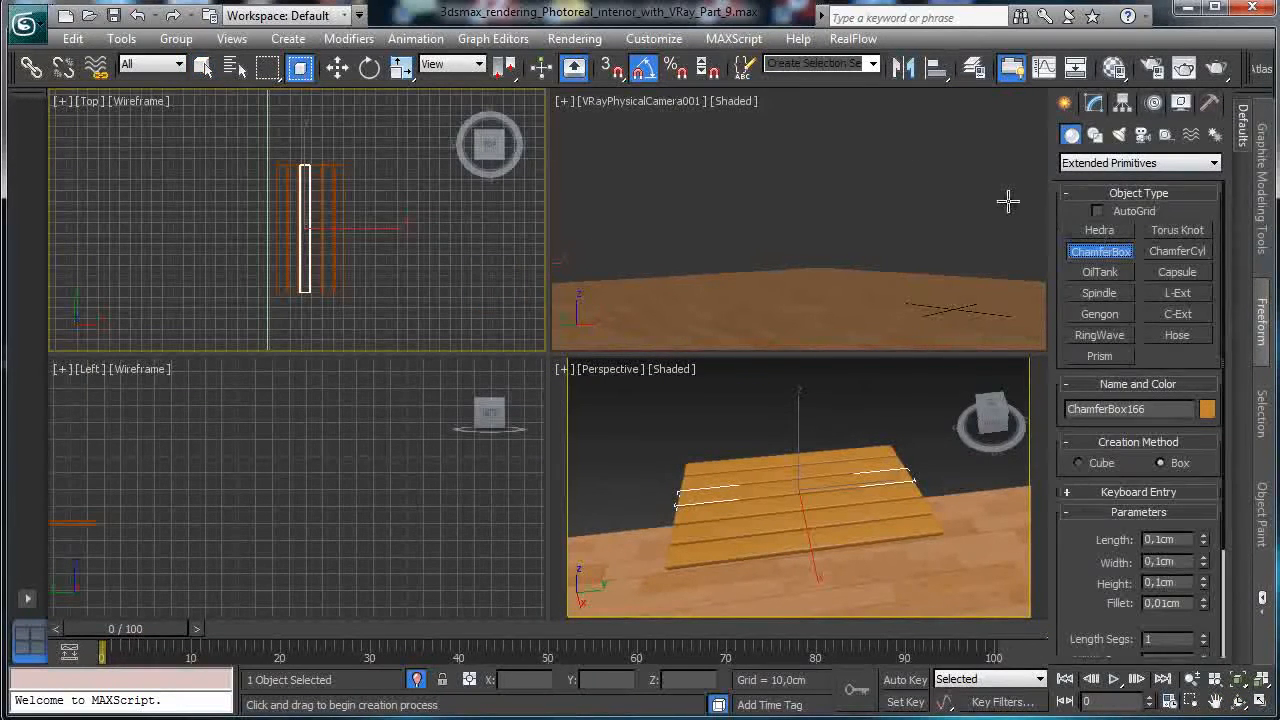
pyautogui.moveTo(278, 284); pyautogui.dragTo(341, 289)
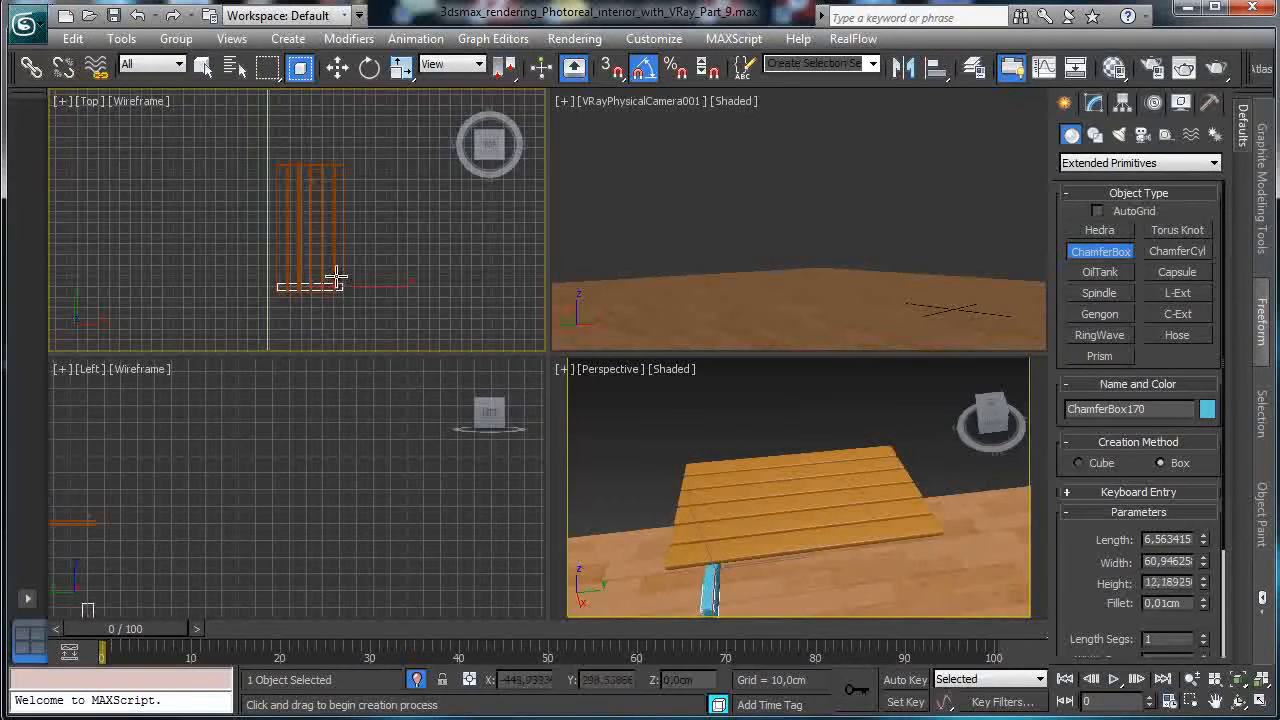
pyautogui.click(334, 276)
pyautogui.click(331, 268)
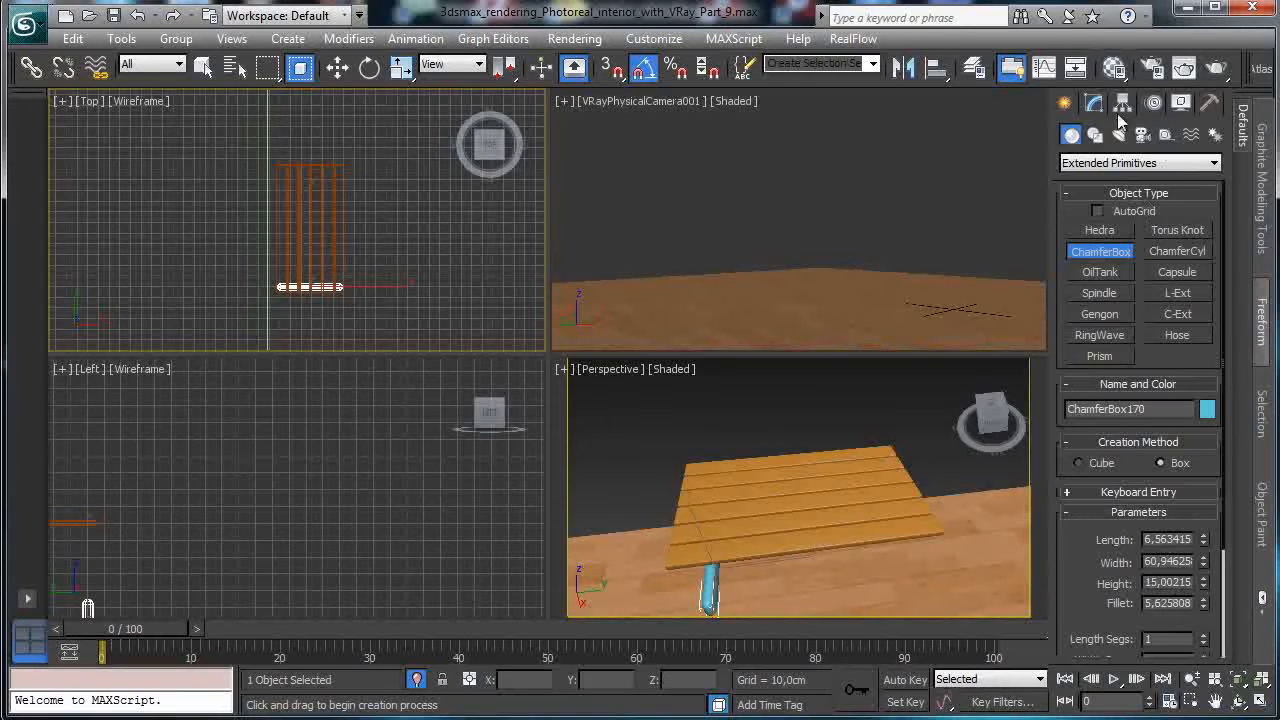
# Set the new box's Fillet to 0,3 cm.
pyautogui.click(1093, 103)
pyautogui.doubleClick(1146, 451)
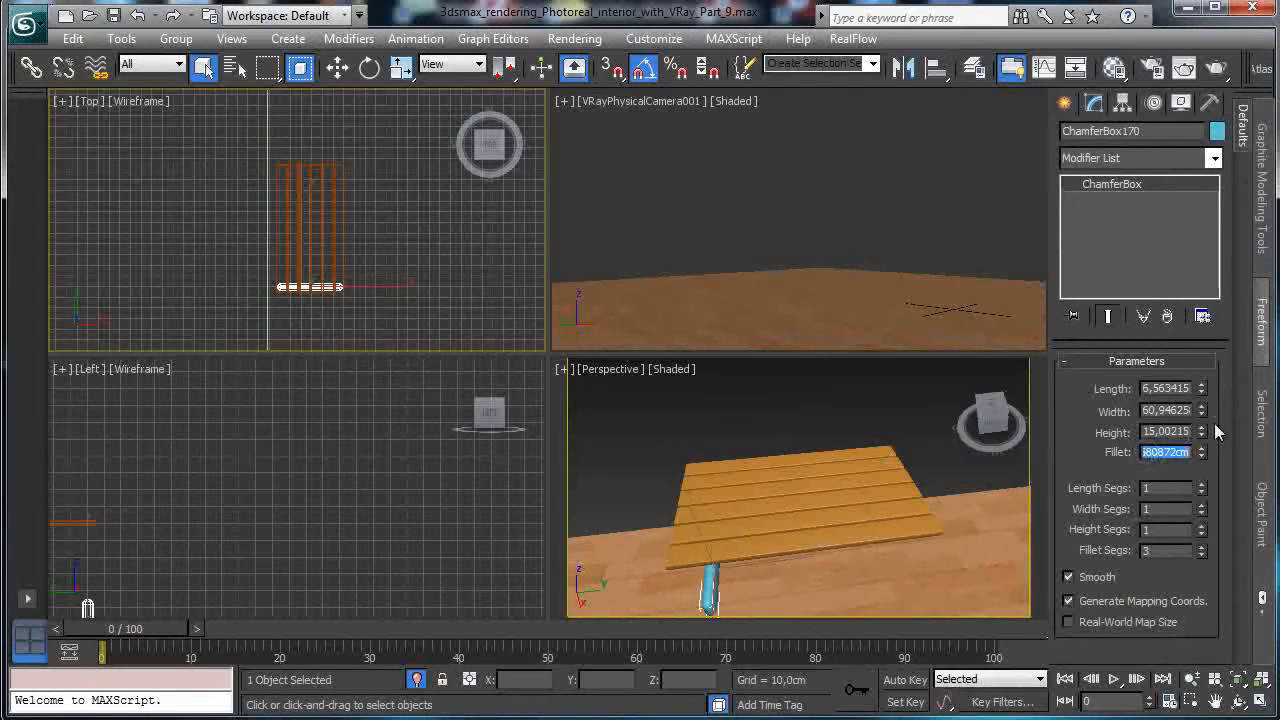
pyautogui.write('0,3')
pyautogui.press('Return')
# Lift the new box toward the planks and adjust its height in the Left view.
pyautogui.press('w')
pyautogui.moveTo(697, 530); pyautogui.dragTo(684, 500)
pyautogui.rightClick(197, 539)
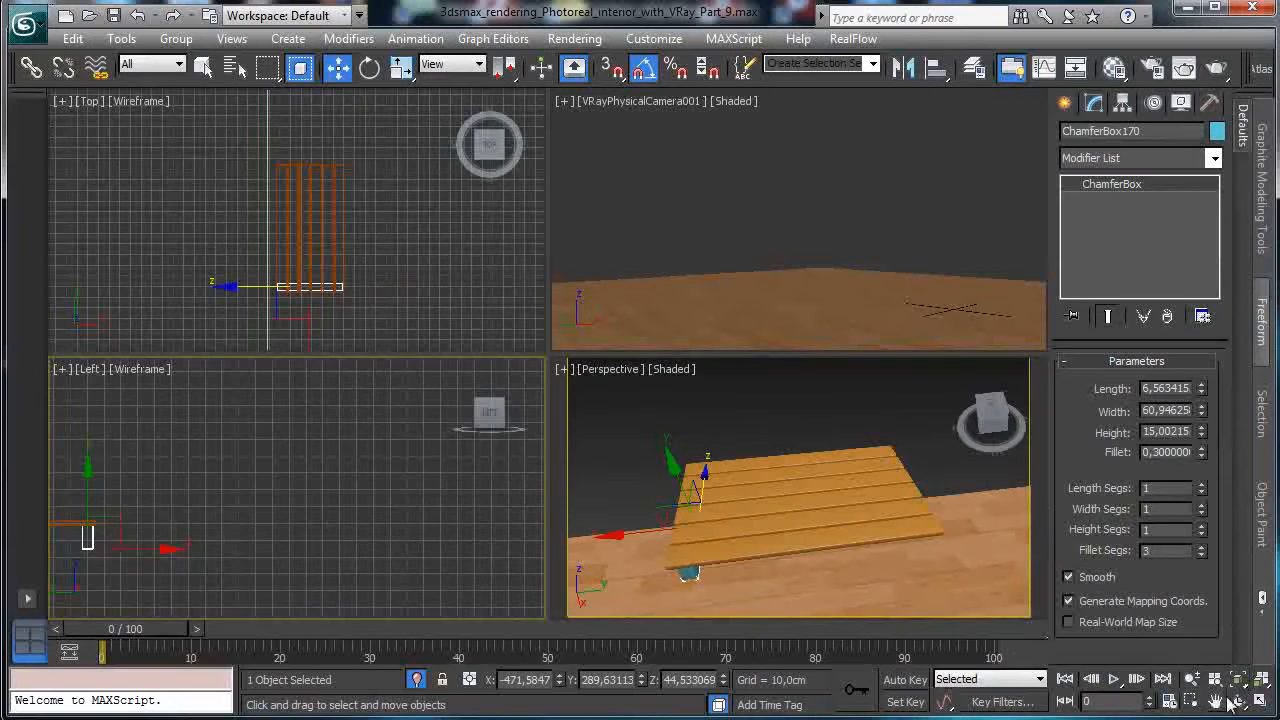
pyautogui.press('z')
pyautogui.moveTo(293, 541); pyautogui.dragTo(300, 559)
pyautogui.rightClick(889, 477)
pyautogui.hotkey('ctrl', 'r')
pyautogui.moveTo(856, 522); pyautogui.dragTo(852, 423)
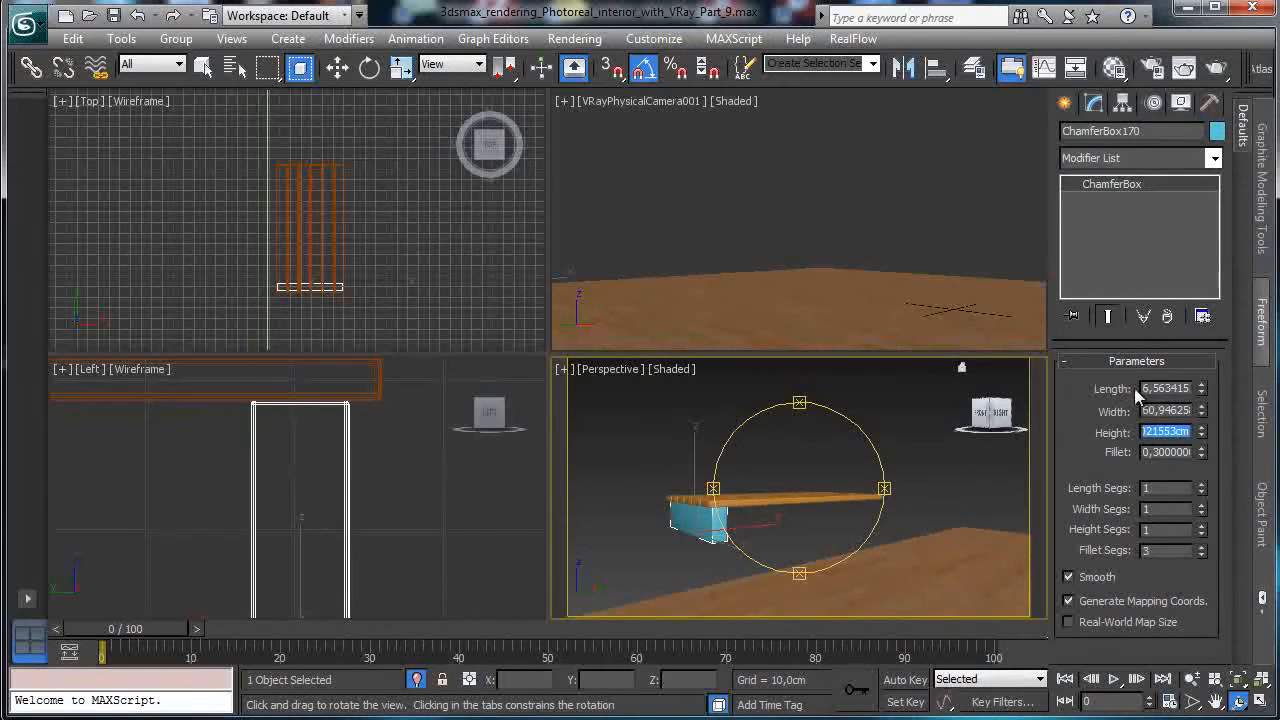
# Set the box's Length to 4 cm and Height to 7 cm.
pyautogui.click(1168, 388)
pyautogui.write('4')
pyautogui.press('Return')
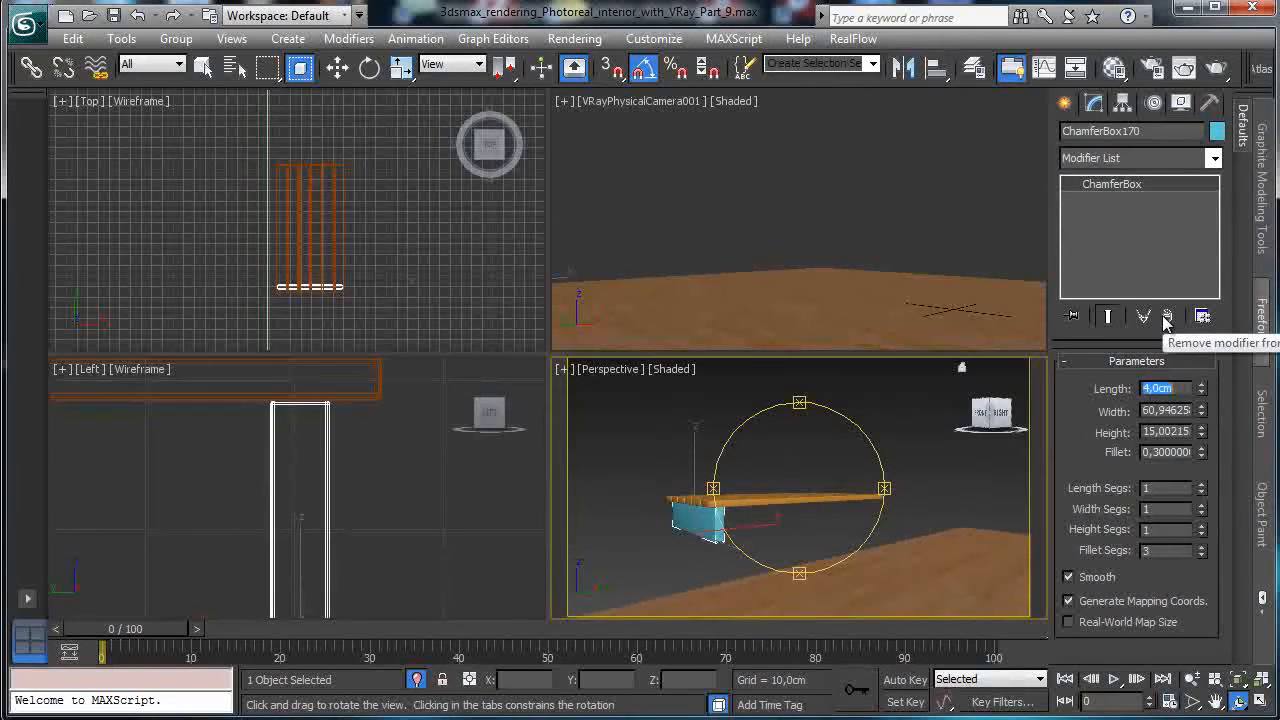
pyautogui.click(1177, 431)
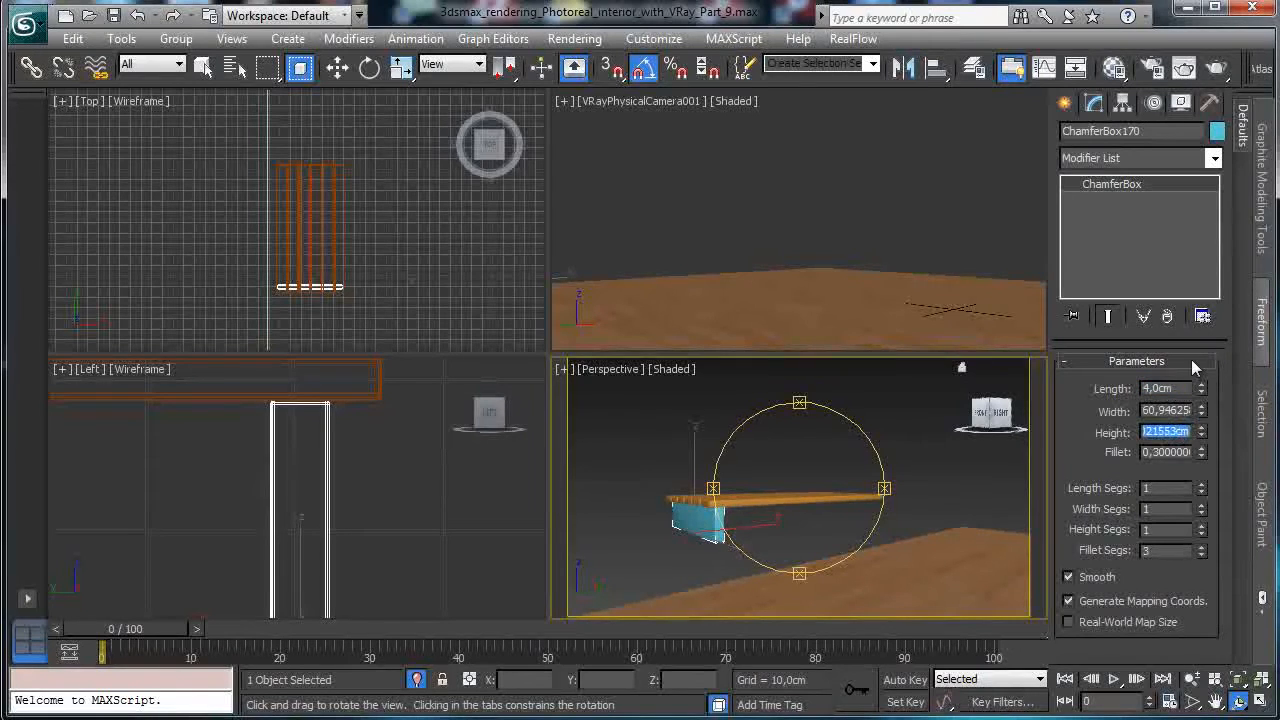
pyautogui.write('5')
pyautogui.press('Return')
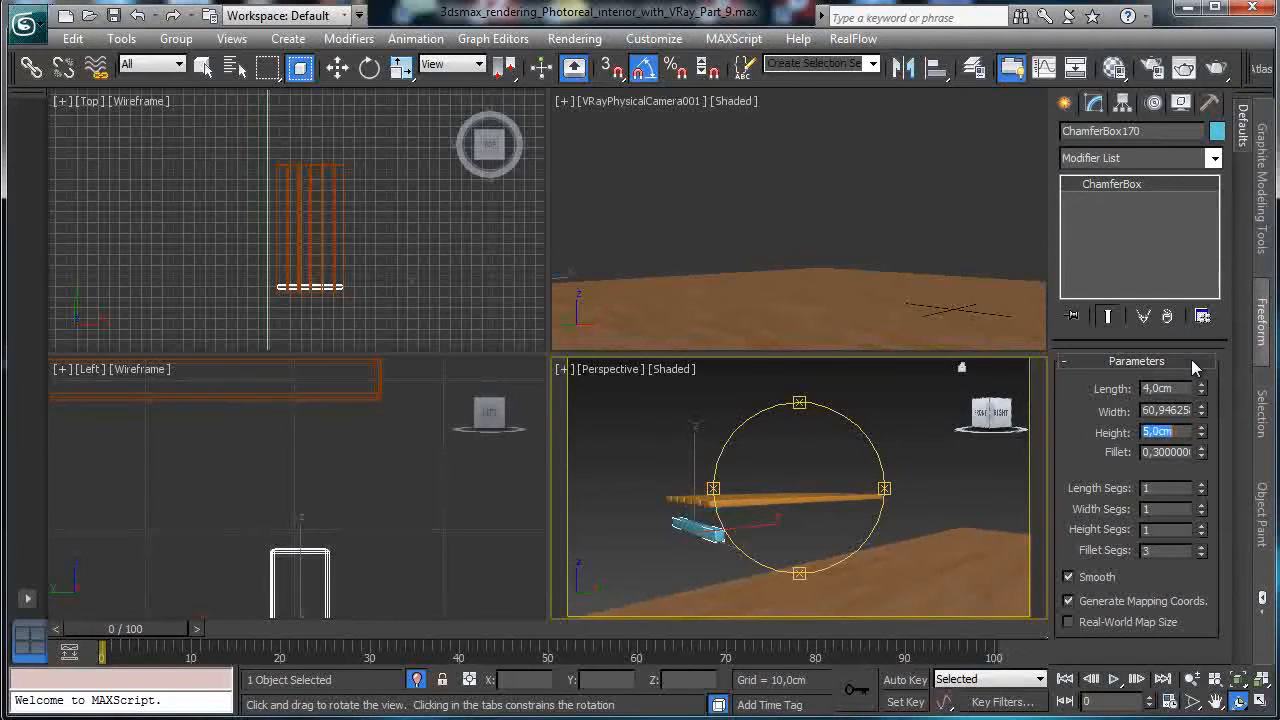
pyautogui.write('7')
pyautogui.press('Return')
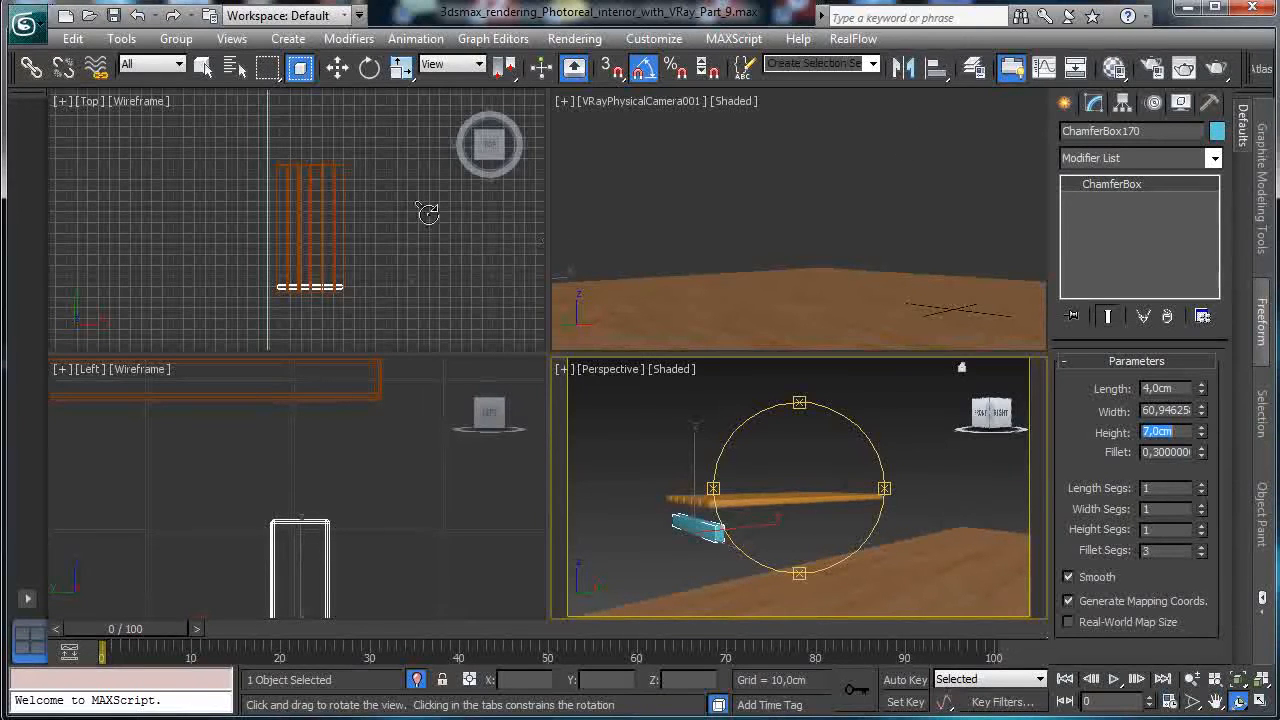
# Raise the batten to about 51.73 cm, up against the slats.
pyautogui.click(337, 67)
pyautogui.click(303, 556)
pyautogui.moveTo(303, 556); pyautogui.dragTo(308, 441)
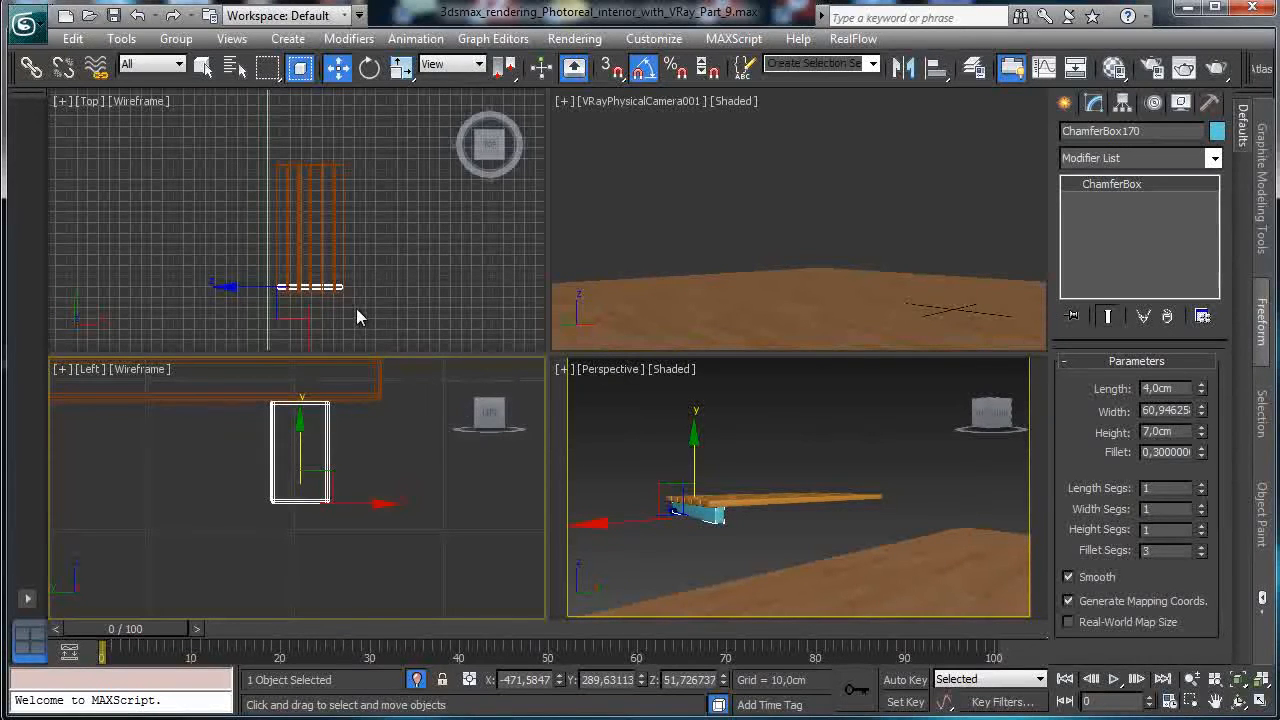
pyautogui.rightClick(386, 311)
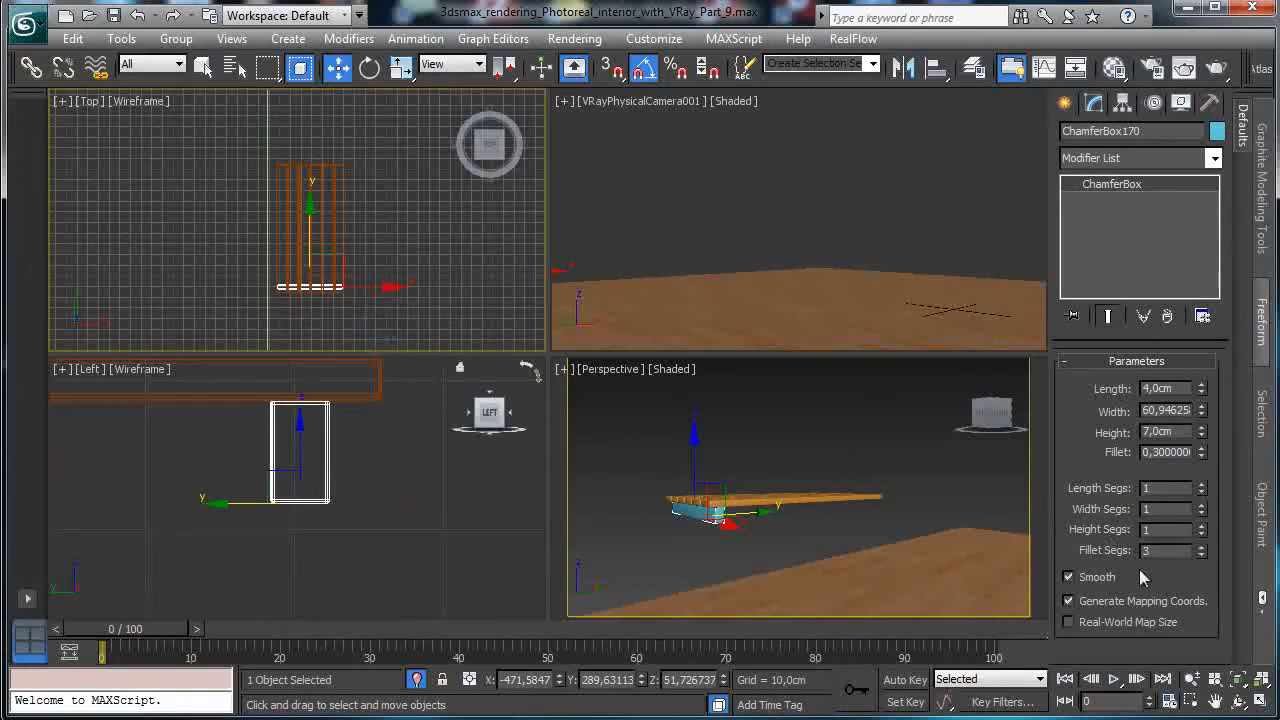
pyautogui.click(1239, 680)
# Set the batten's Width to 55 cm and nudge it into place in the Top view.
pyautogui.doubleClick(1182, 410)
pyautogui.write('50')
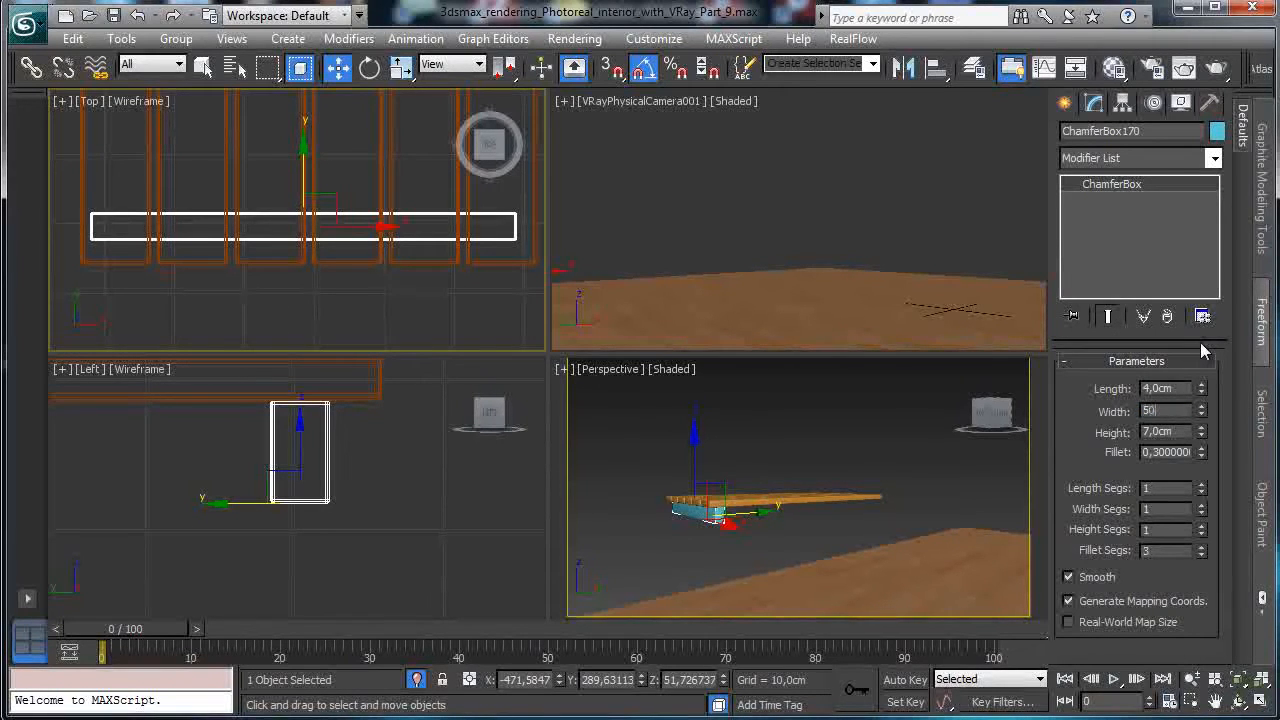
pyautogui.press('Return')
pyautogui.write('55')
pyautogui.press('Return')
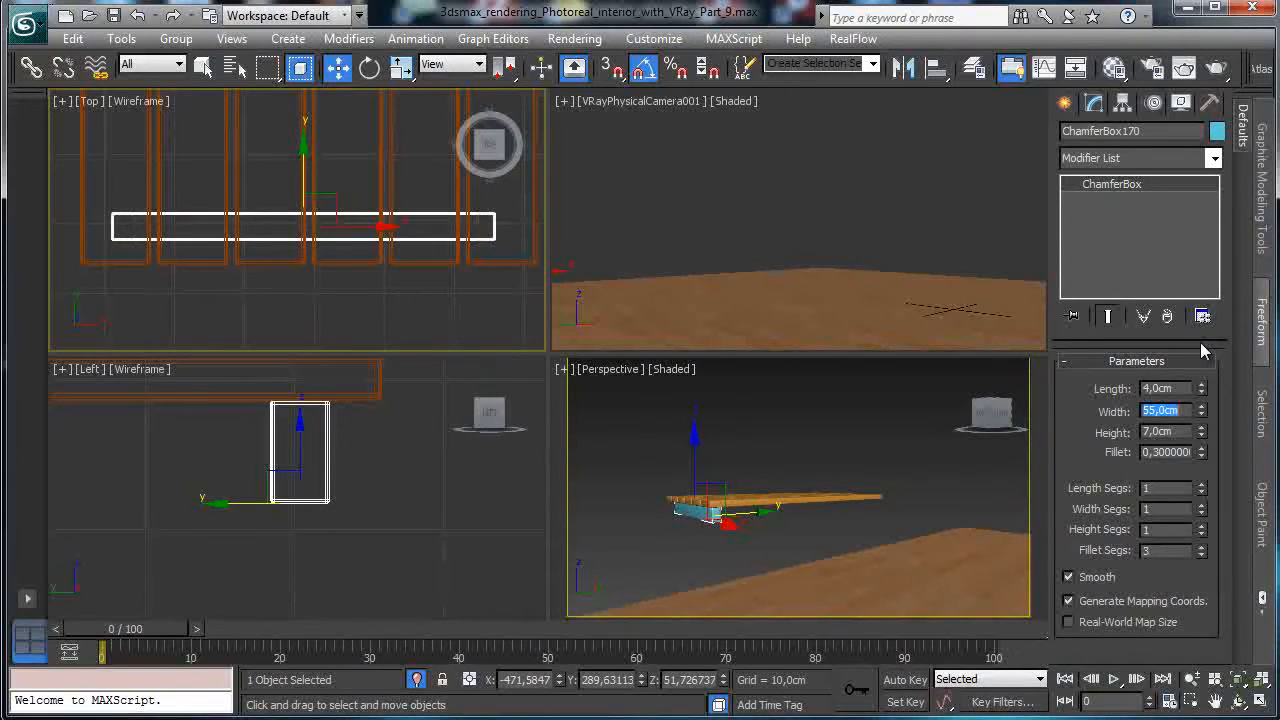
pyautogui.moveTo(346, 233); pyautogui.dragTo(358, 227)
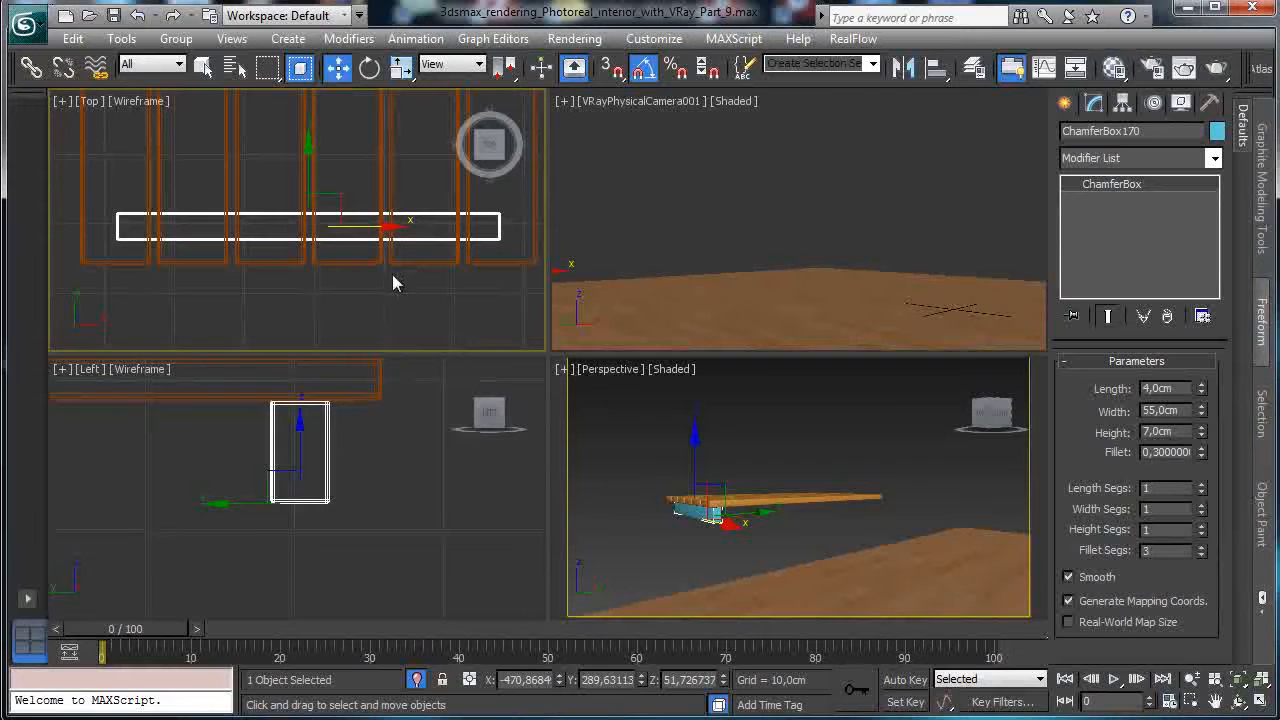
pyautogui.moveTo(309, 172); pyautogui.dragTo(309, 158)
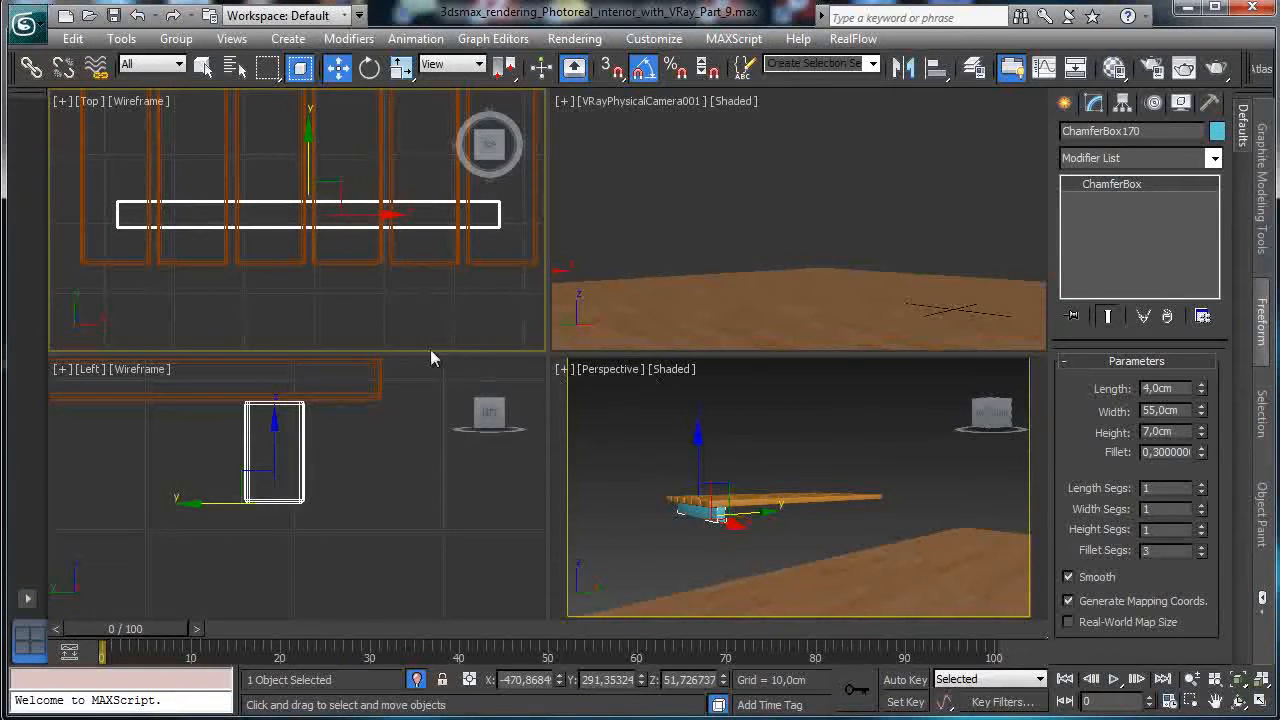
# Zoom the maximized Top view out over the planks and cancel a Shift-drag copy of the batten.
pyautogui.click(1261, 701)
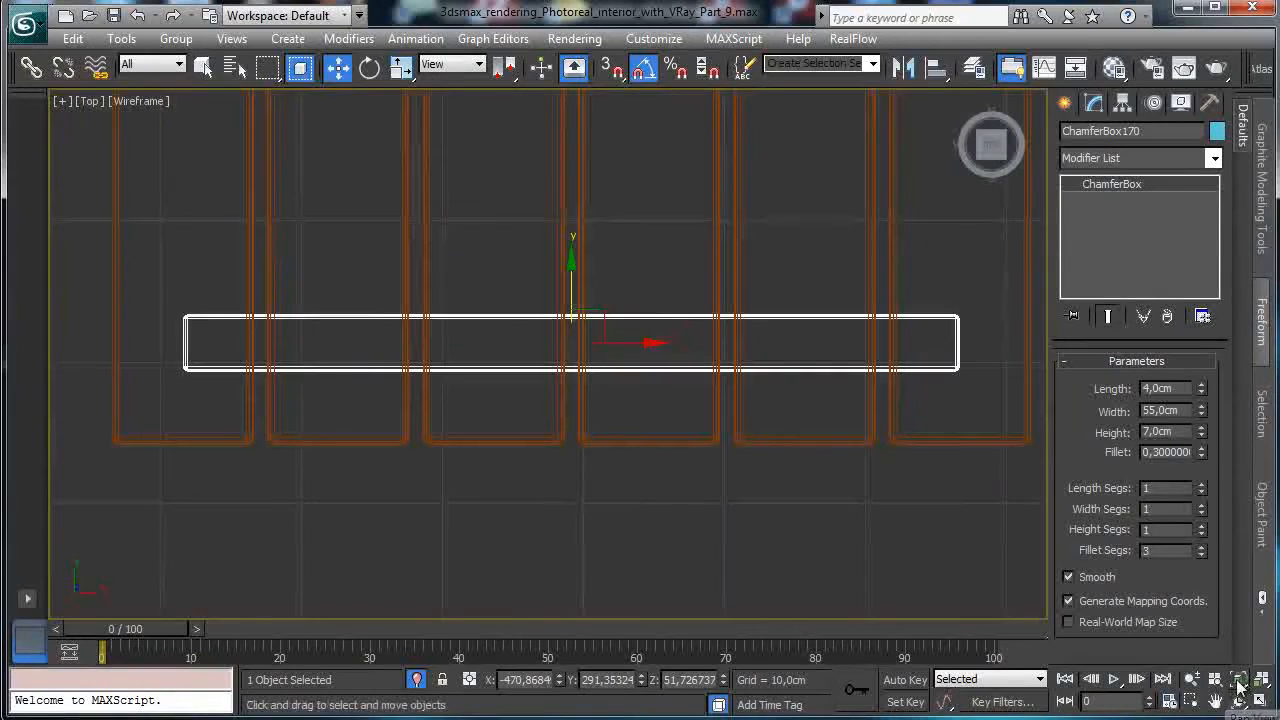
pyautogui.click(1237, 679)
pyautogui.click(1190, 679)
pyautogui.moveTo(694, 400); pyautogui.dragTo(700, 614)
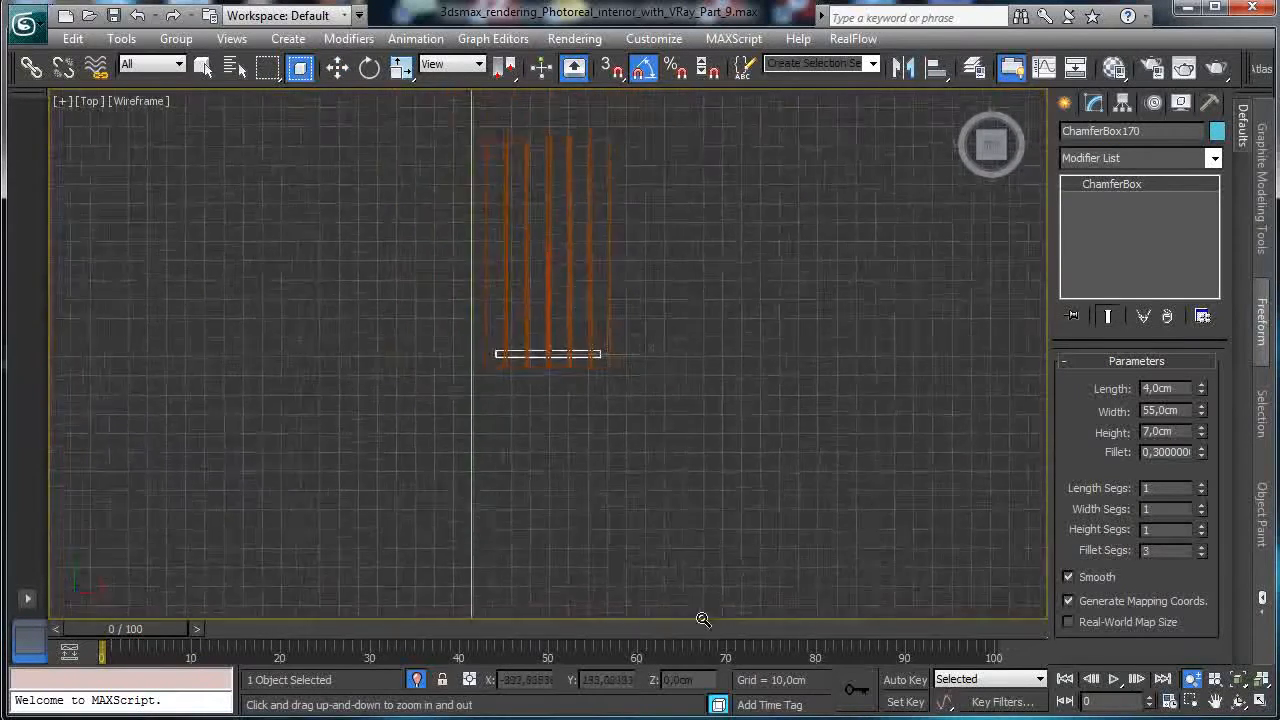
pyautogui.click(337, 77)
pyautogui.moveTo(545, 280)
pyautogui.keyDown('shift'); pyautogui.mouseDown()
pyautogui.moveTo(543, 200)
pyautogui.moveTo(566, 123)
pyautogui.moveTo(556, 132)
pyautogui.mouseUp(); pyautogui.keyUp('shift')
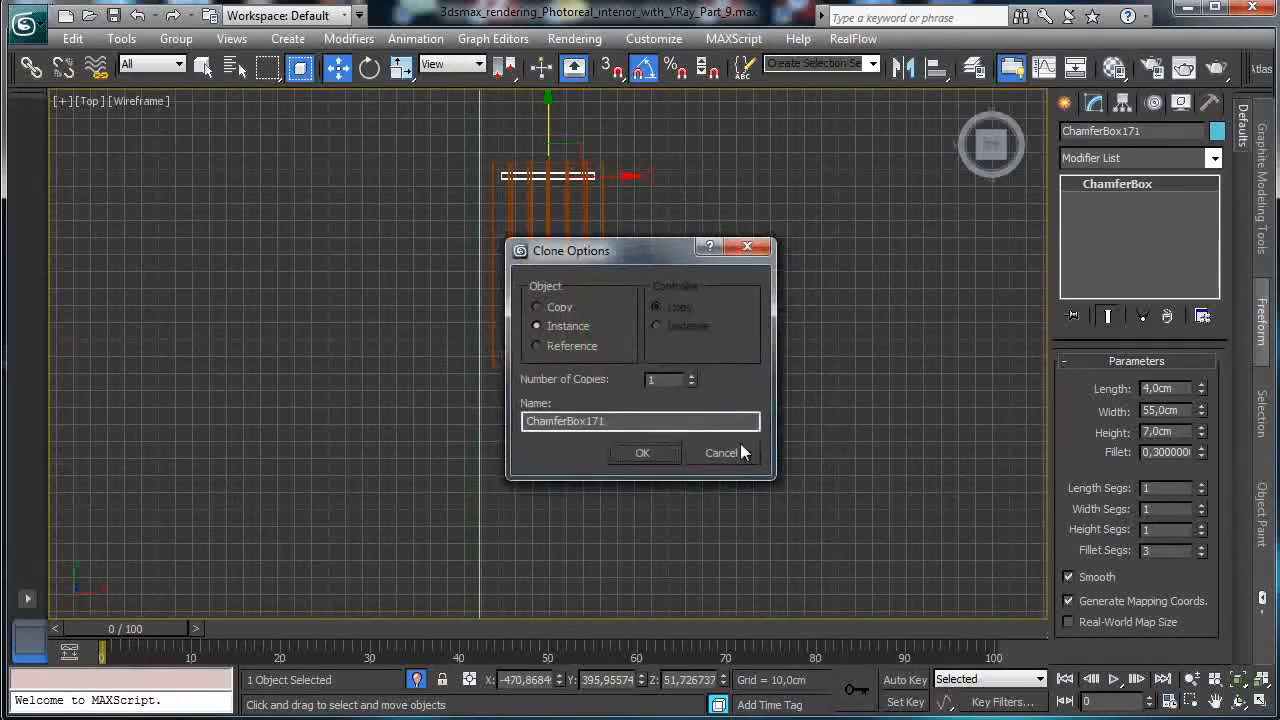
pyautogui.click(738, 450)
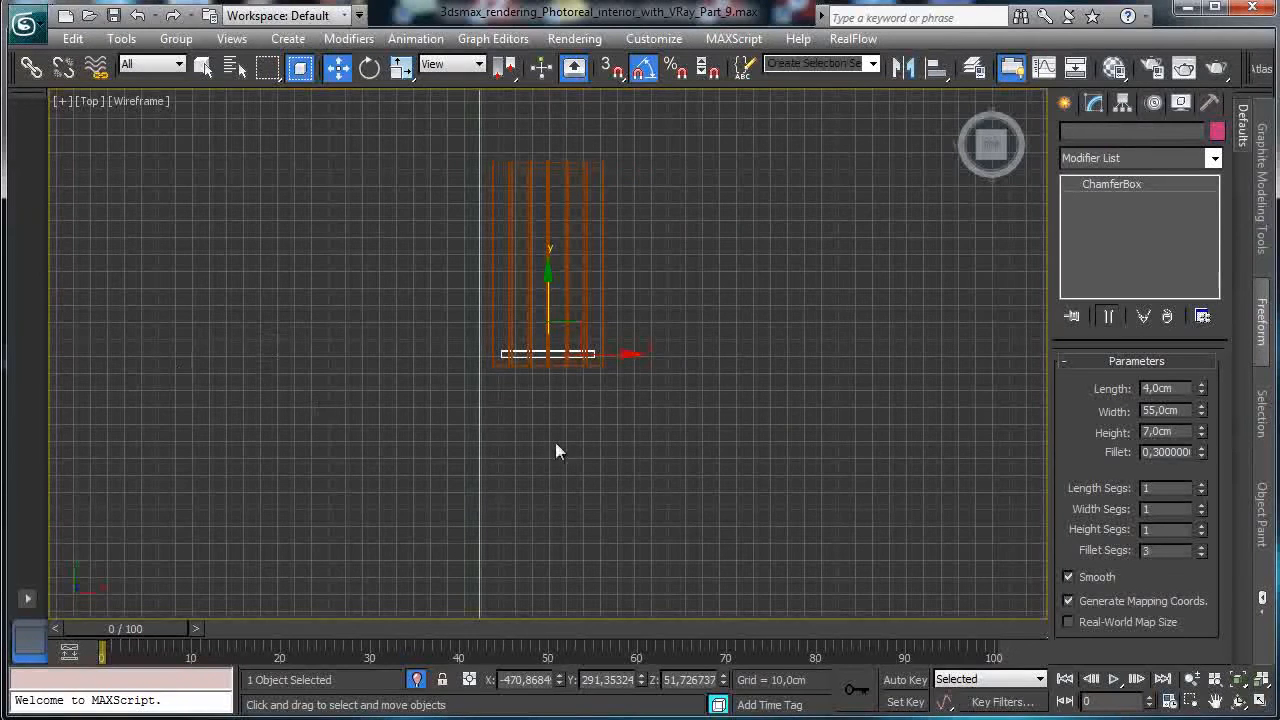
pyautogui.click(1259, 702)
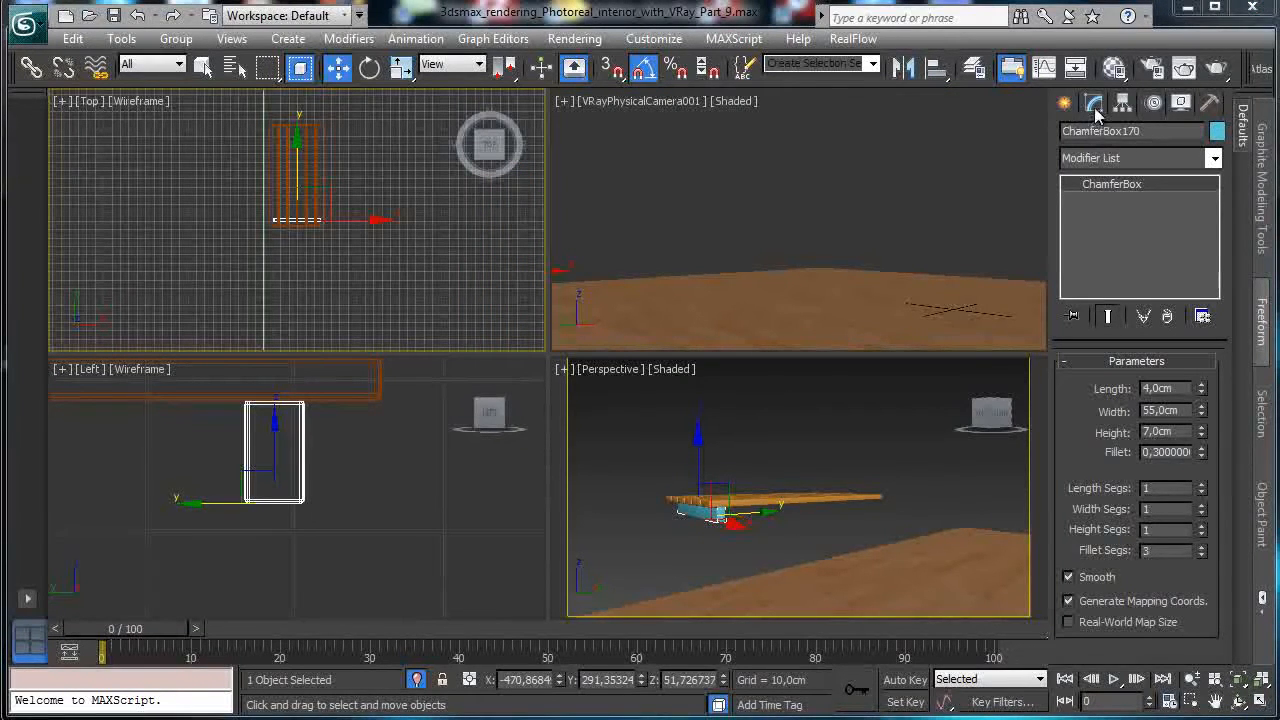
# Draw a tall ChamferBox table leg, about 58.65 cm long, in the zoomed-out Left view.
pyautogui.click(1064, 104)
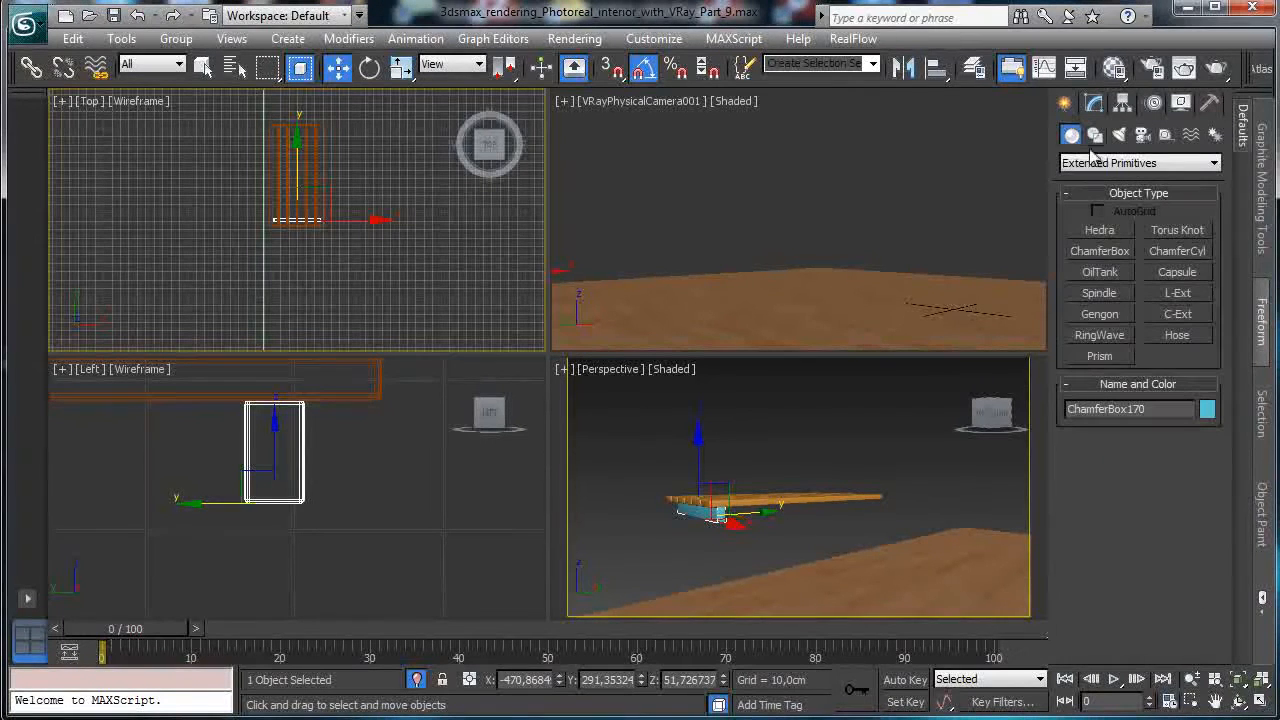
pyautogui.click(1102, 251)
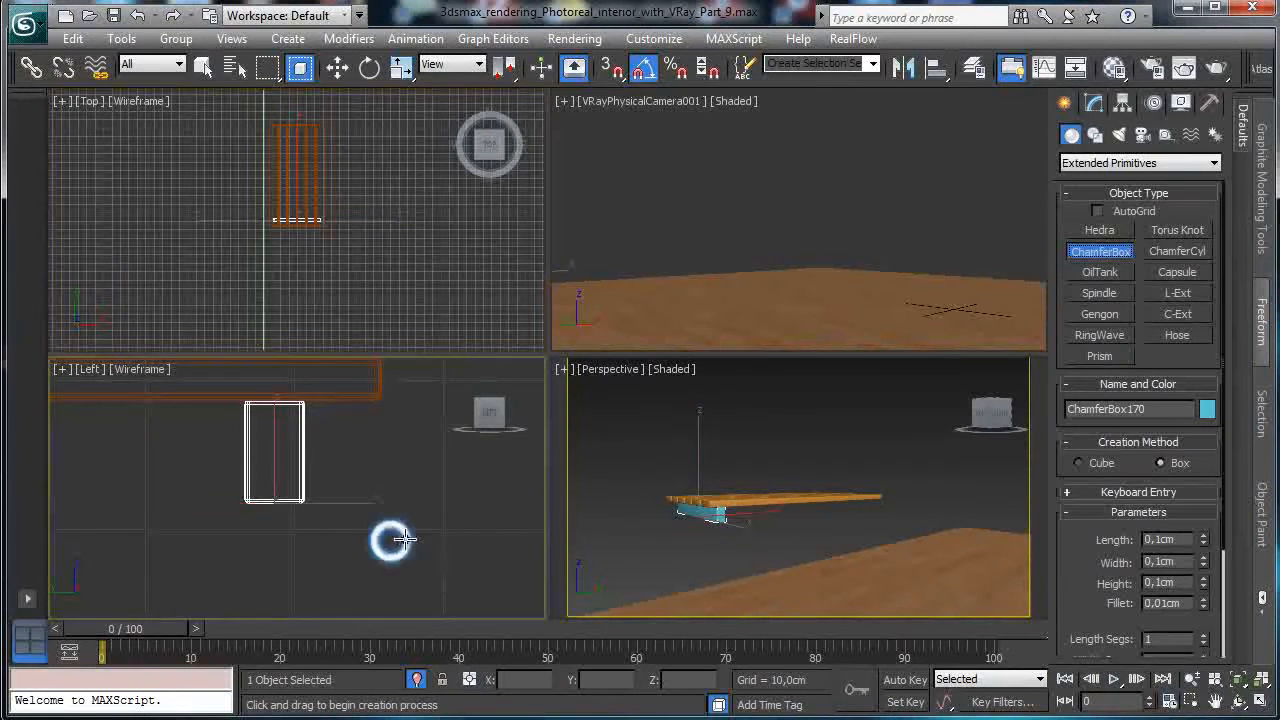
pyautogui.click(1255, 682)
pyautogui.click(1195, 680)
pyautogui.moveTo(409, 437); pyautogui.dragTo(443, 640)
pyautogui.moveTo(397, 598); pyautogui.dragTo(401, 618)
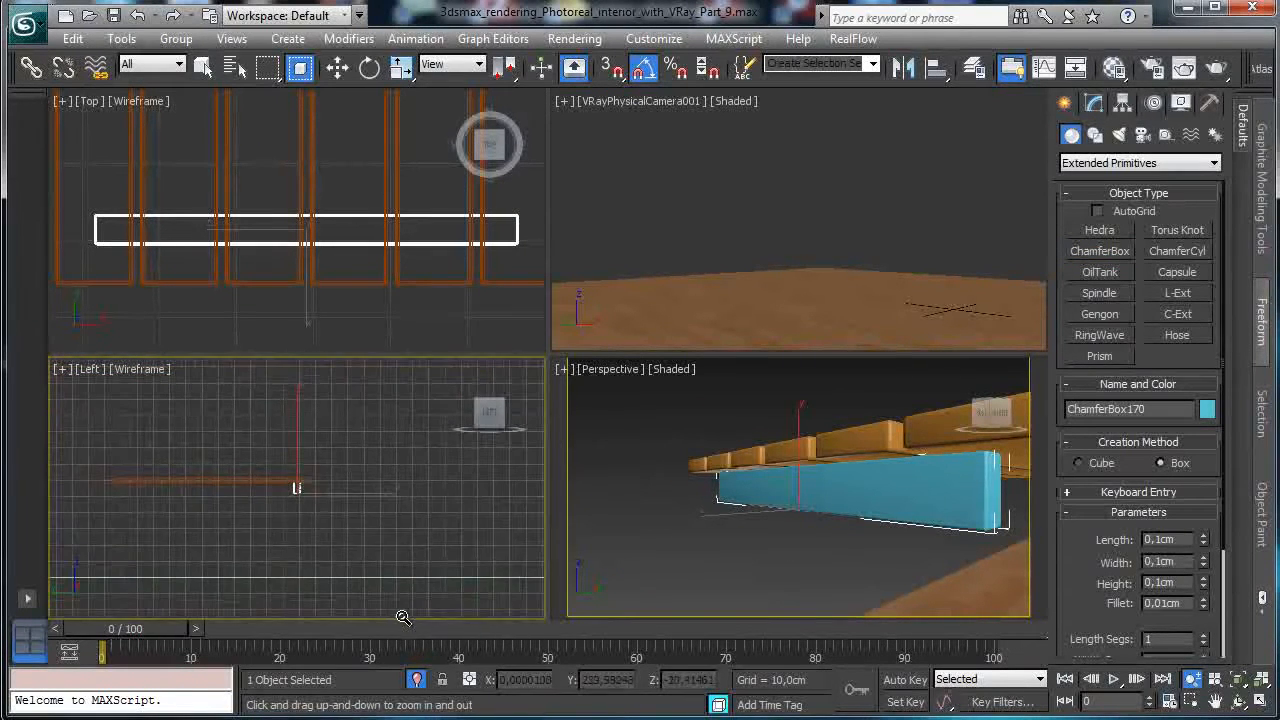
pyautogui.click(1104, 251)
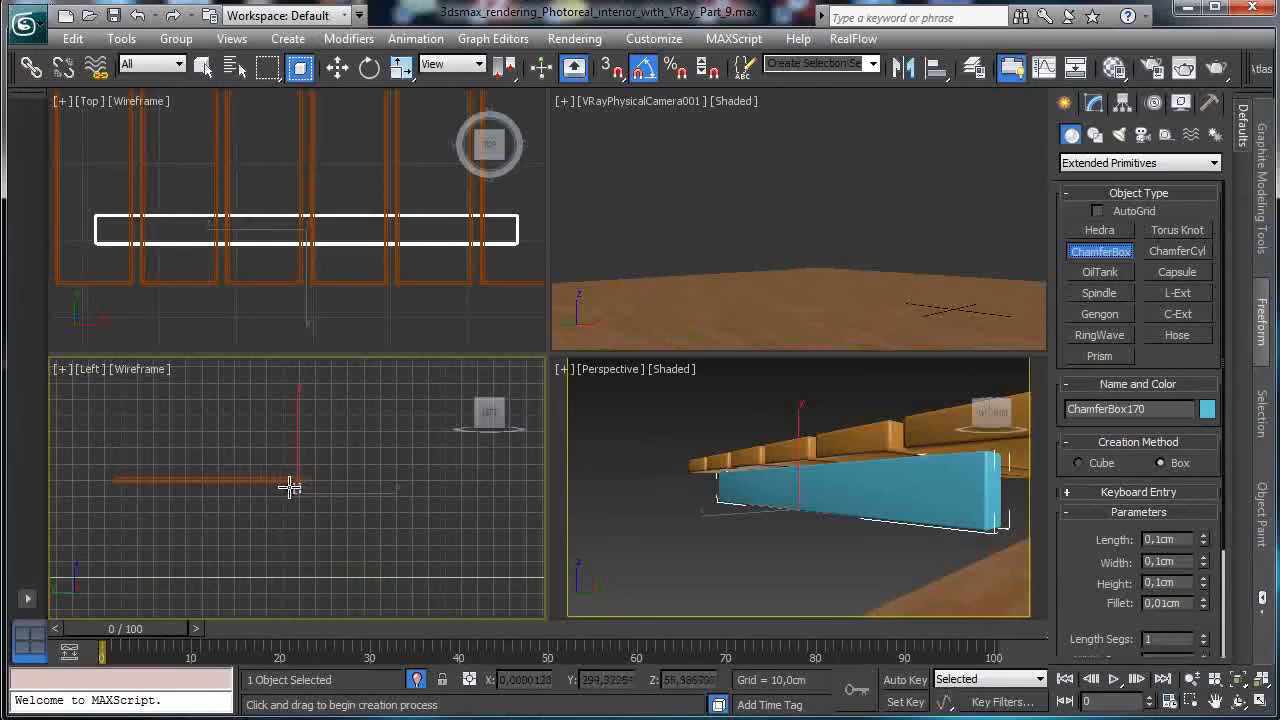
pyautogui.moveTo(292, 484); pyautogui.dragTo(297, 576)
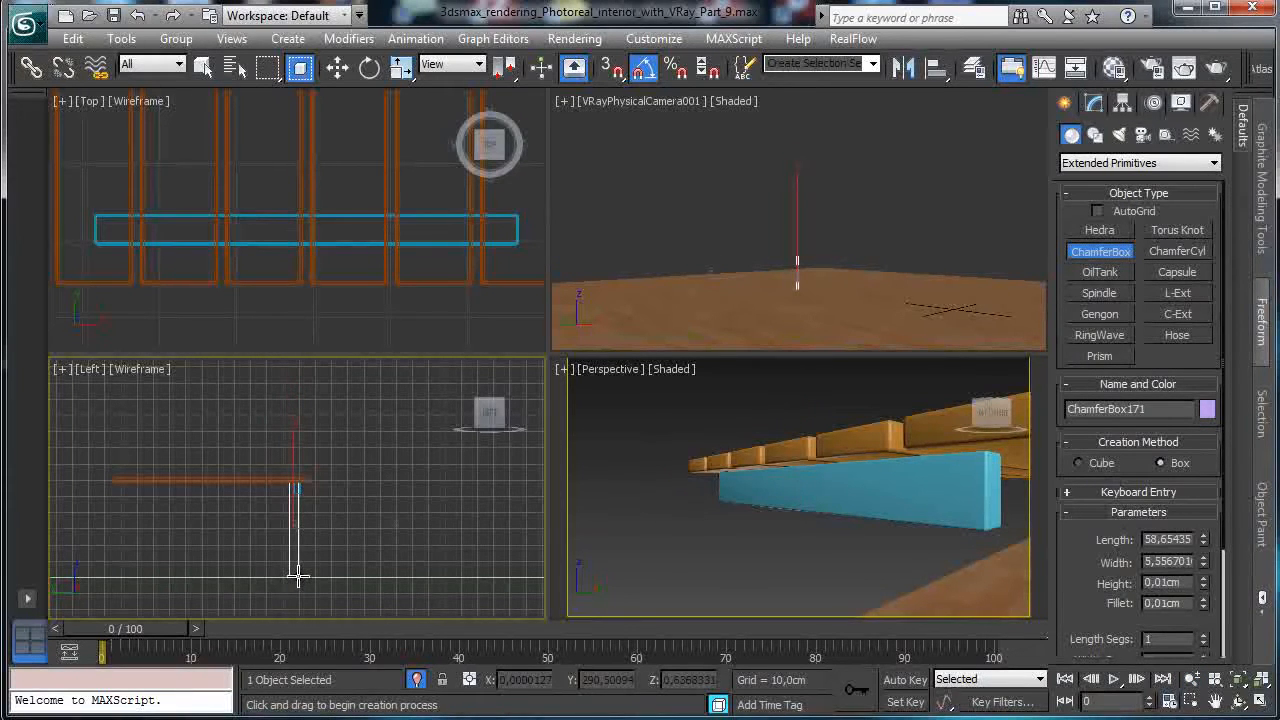
pyautogui.click(296, 567)
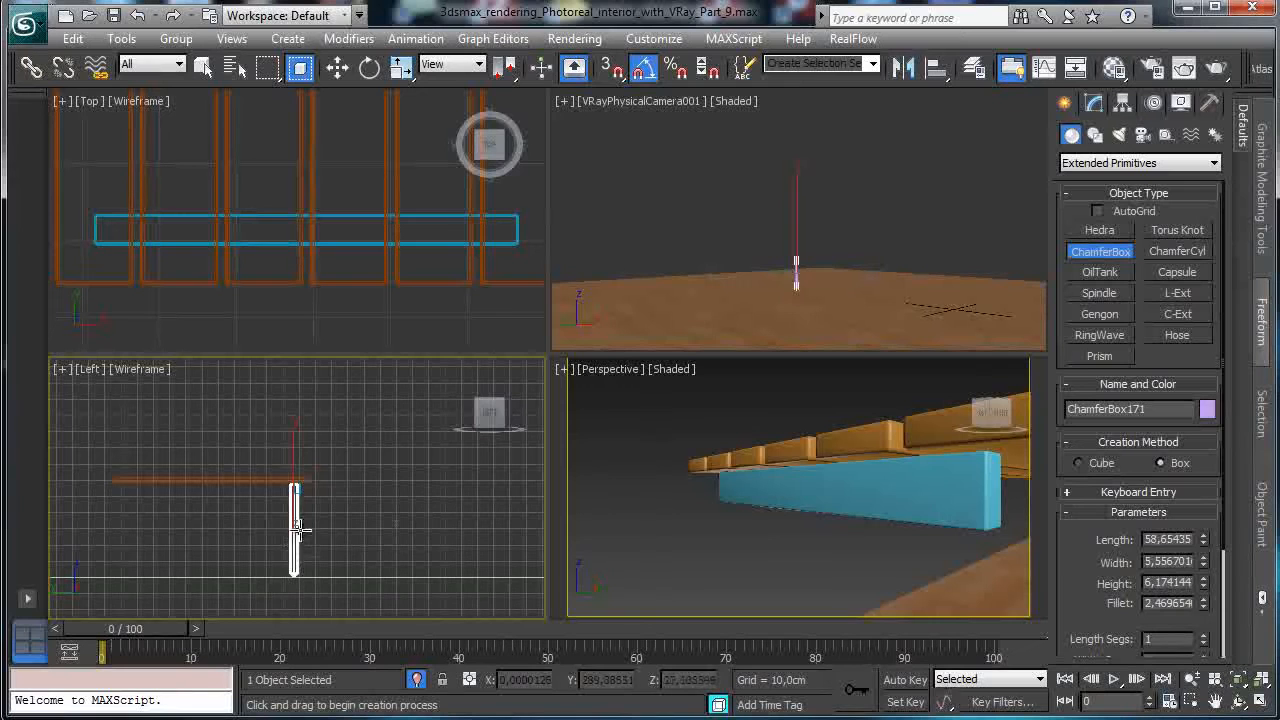
pyautogui.click(363, 474)
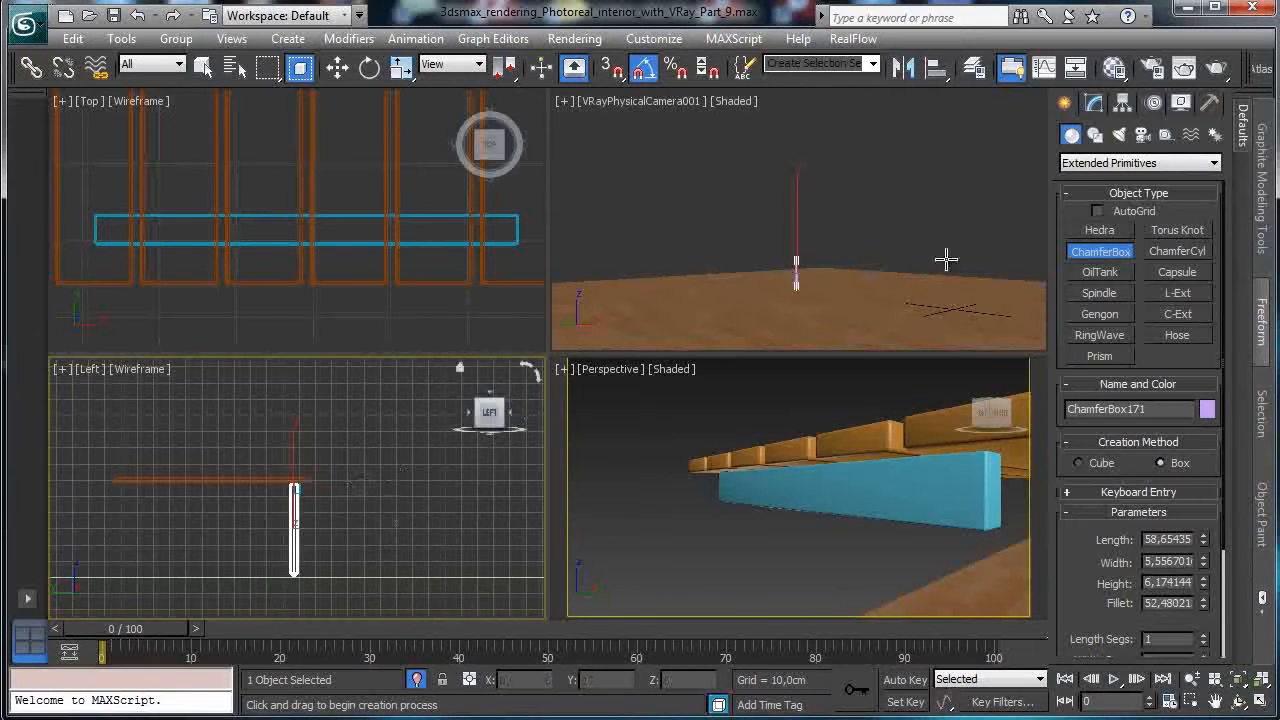
# Reduce the leg's Fillet to 0,3, about 0.35 cm.
pyautogui.click(1096, 104)
pyautogui.doubleClick(1168, 452)
pyautogui.write('0,3')
pyautogui.press('Return')
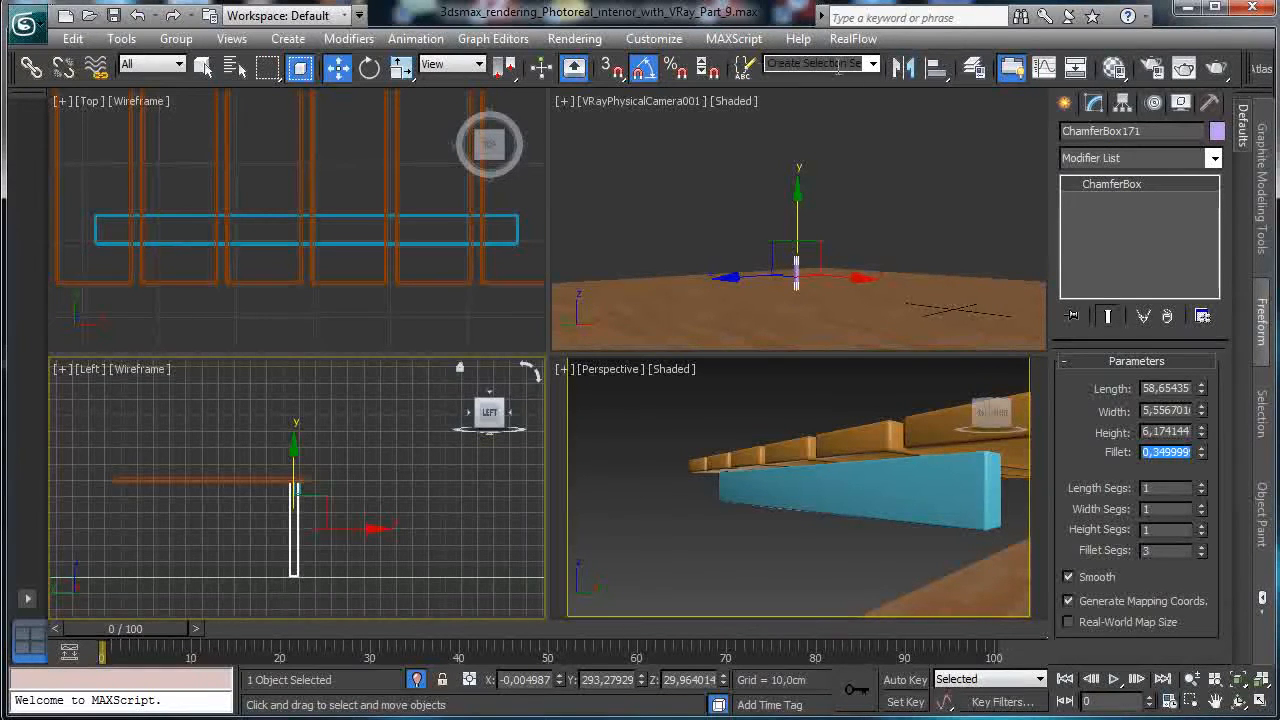
# Align the new leg ChamferBox171 to the blue rail by pivot point.
pyautogui.click(903, 68)
pyautogui.click(724, 204)
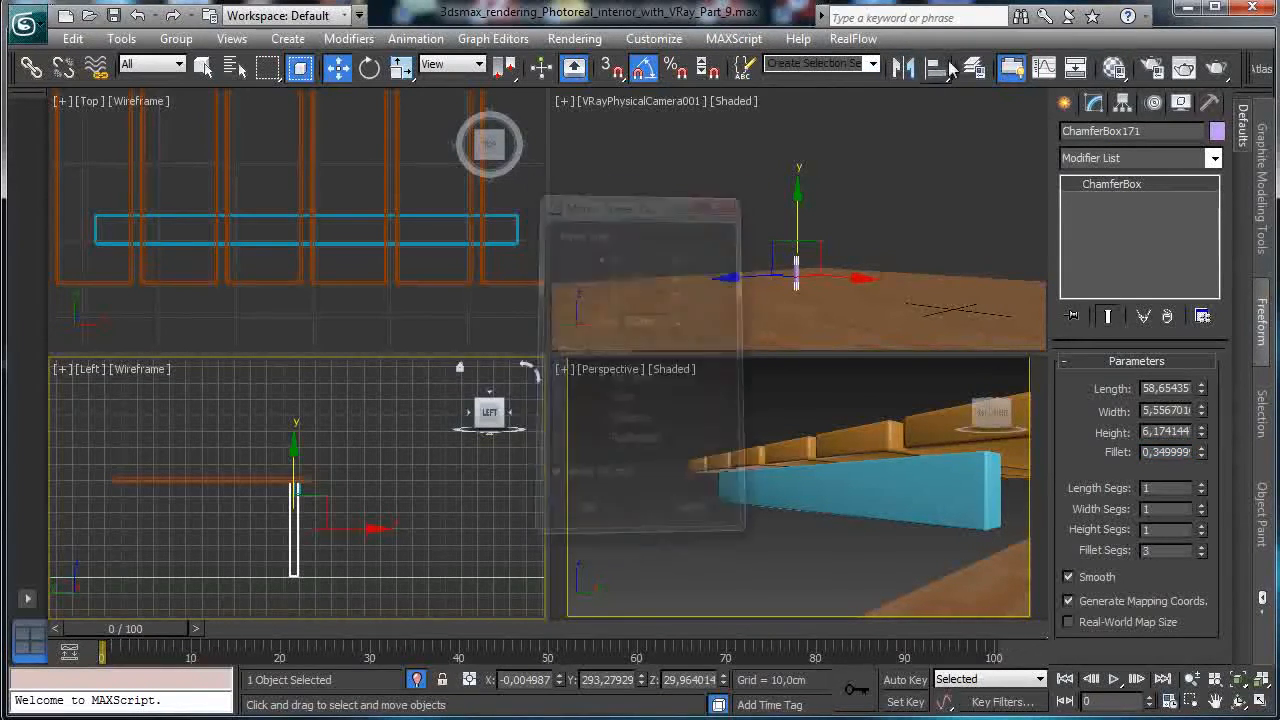
pyautogui.click(940, 69)
pyautogui.click(436, 244)
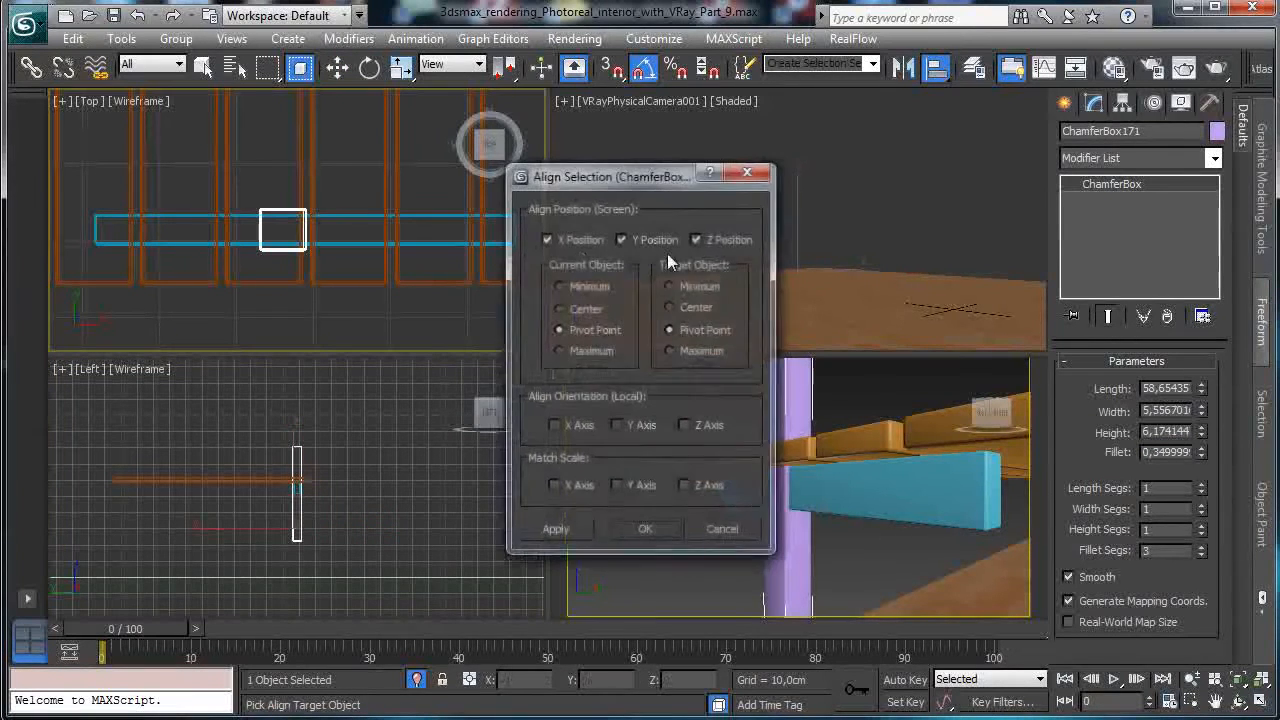
pyautogui.click(648, 530)
# Lower the leg below the rail and slide it to the rail's left end.
pyautogui.rightClick(313, 486)
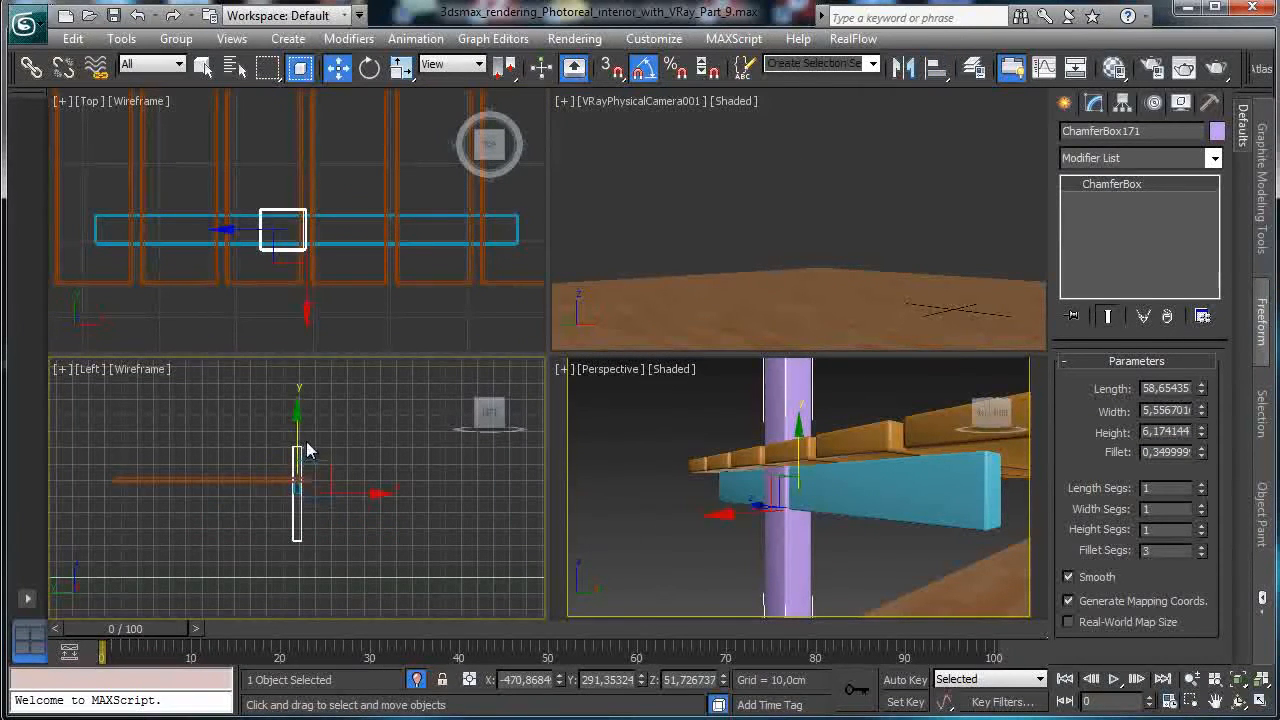
pyautogui.moveTo(299, 430); pyautogui.dragTo(299, 465)
pyautogui.rightClick(340, 248)
pyautogui.moveTo(345, 231); pyautogui.dragTo(160, 241)
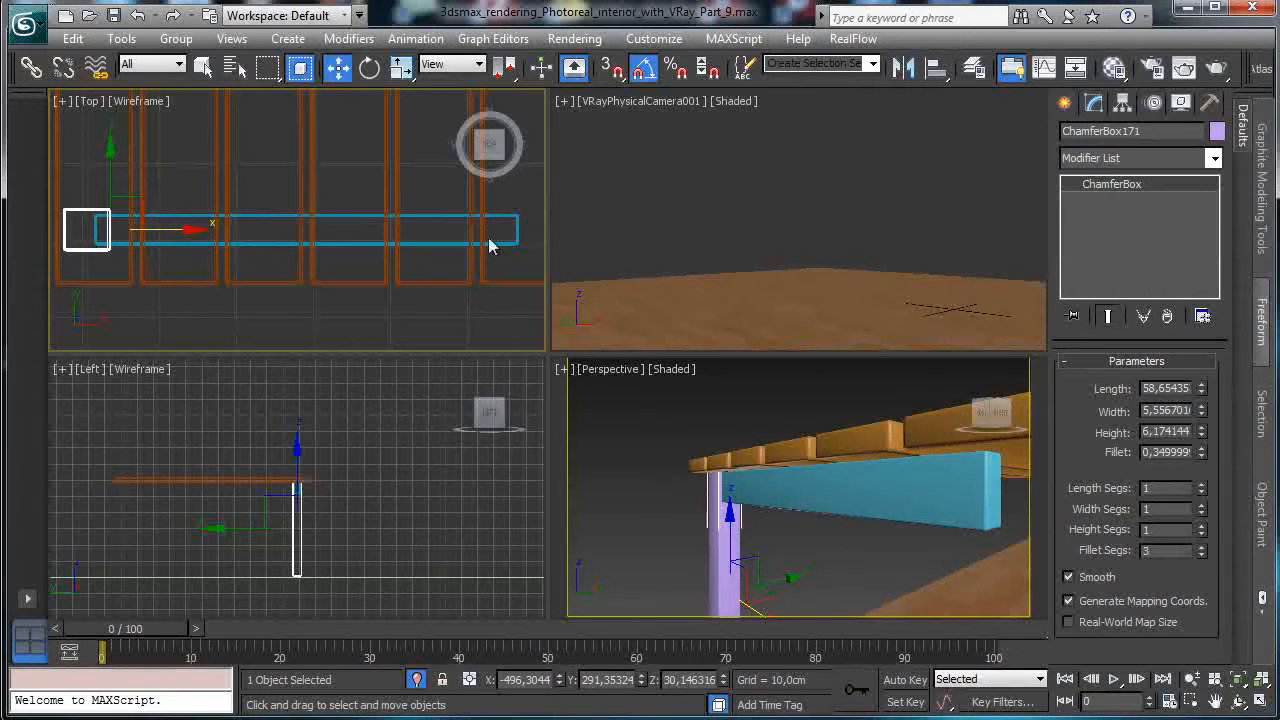
# Shorten the blue rail ChamferBox170 to about 50.75 cm width, then reselect the leg.
pyautogui.click(337, 216)
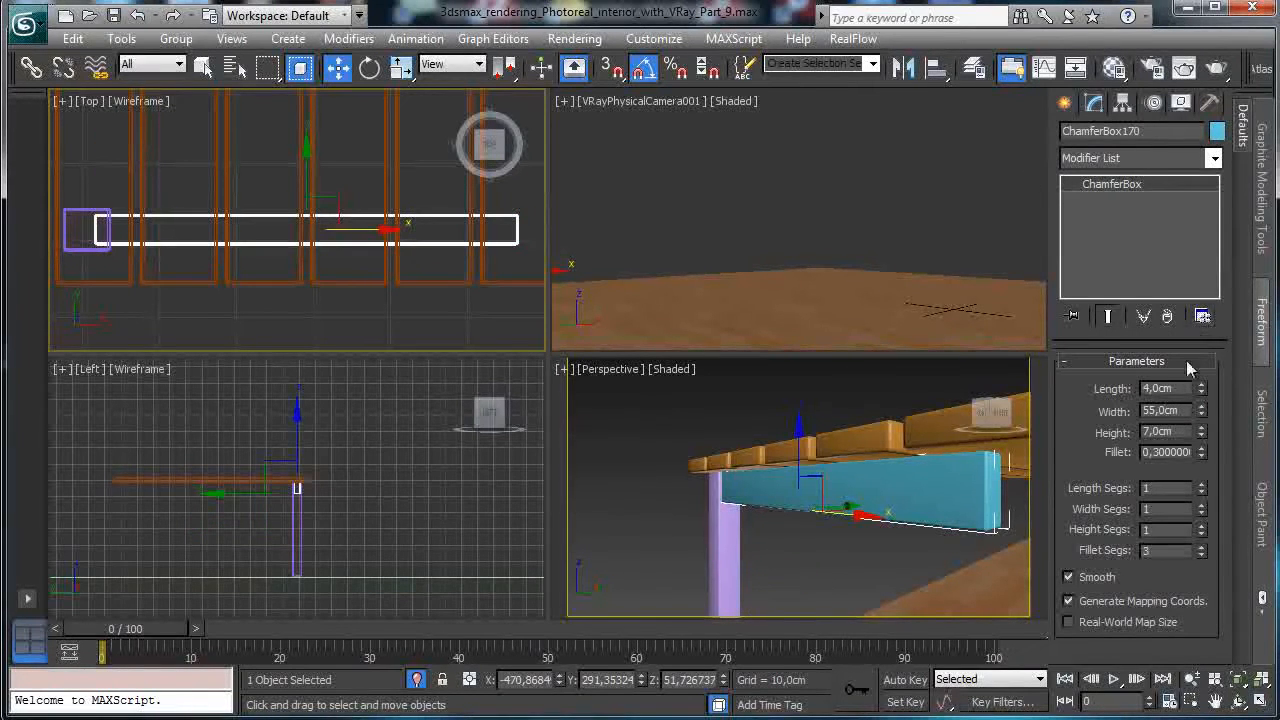
pyautogui.moveTo(1196, 416); pyautogui.dragTo(1199, 420)
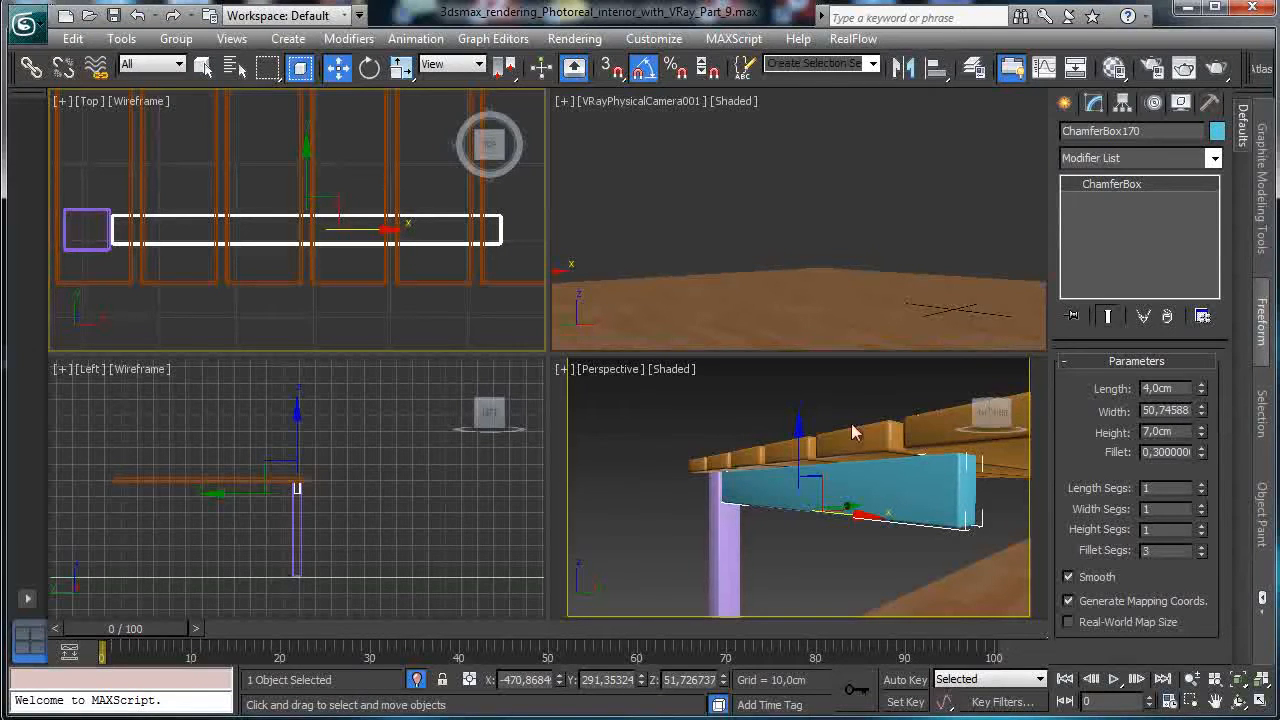
pyautogui.click(105, 213)
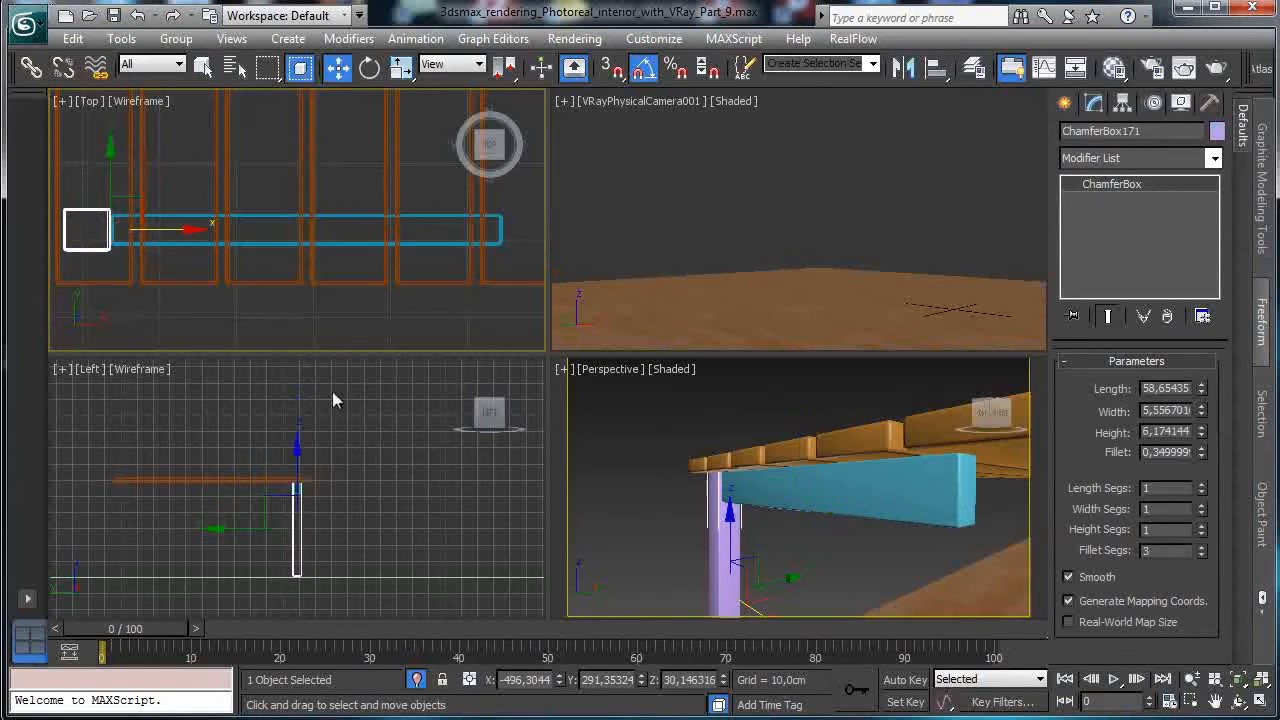
# Zoom the Left view in on the leg and maximize that viewport.
pyautogui.rightClick(405, 500)
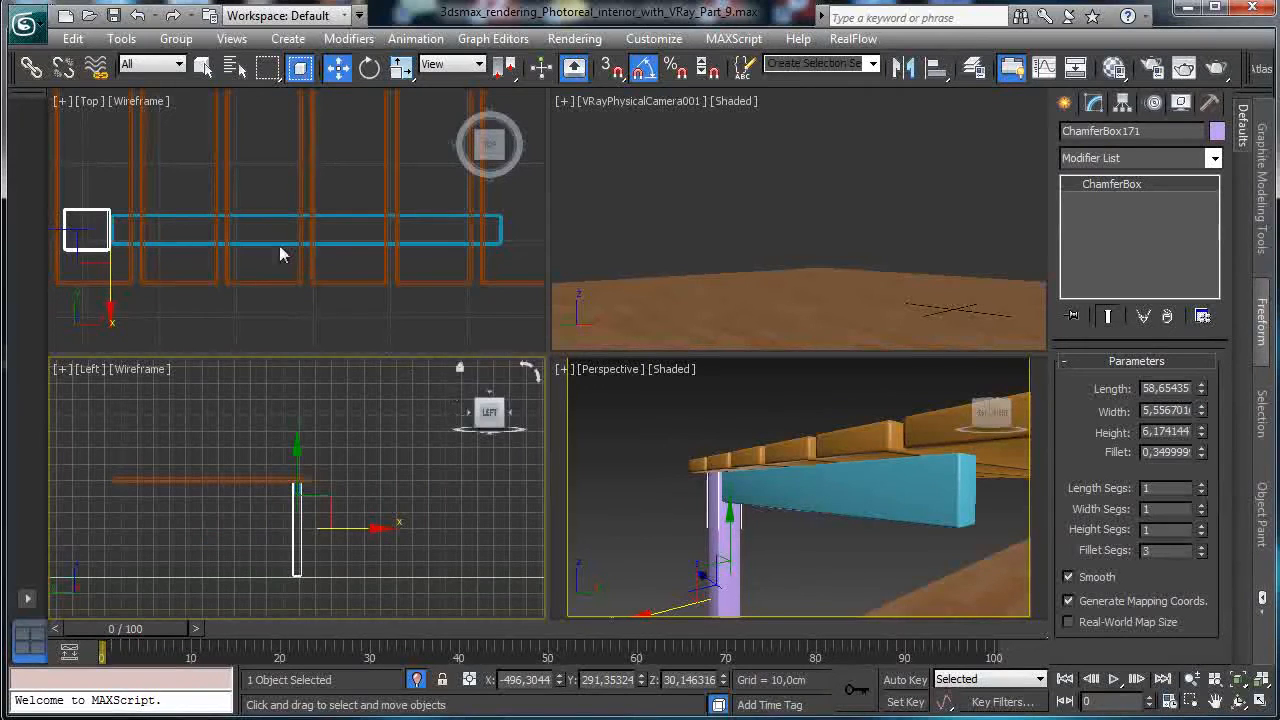
pyautogui.rightClick(932, 521)
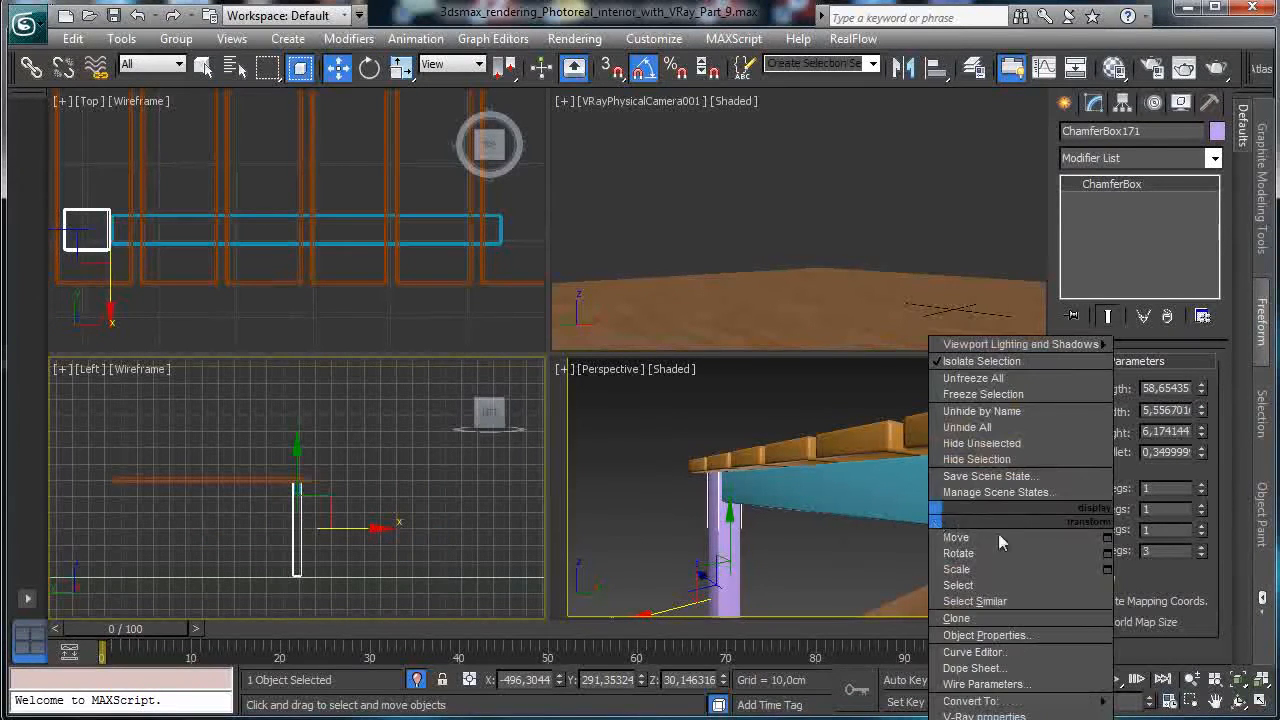
pyautogui.click(775, 25)
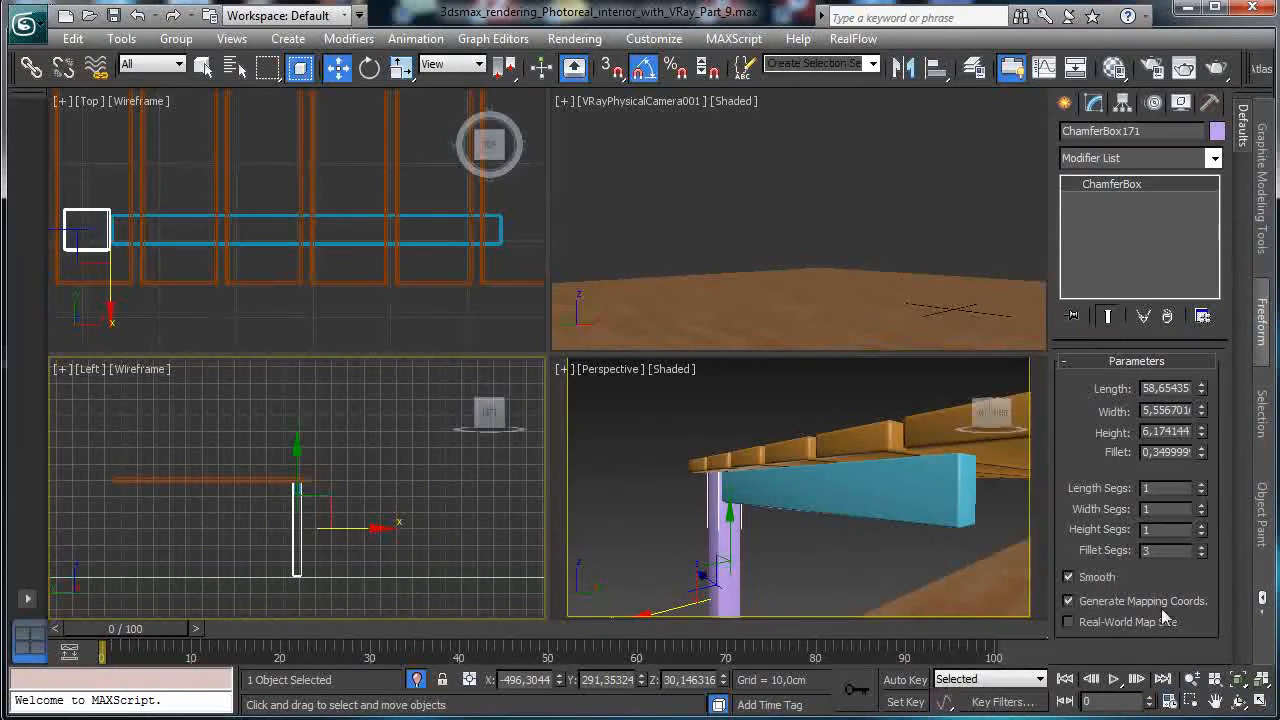
pyautogui.click(1190, 700)
pyautogui.moveTo(280, 476); pyautogui.dragTo(311, 595)
pyautogui.click(1262, 700)
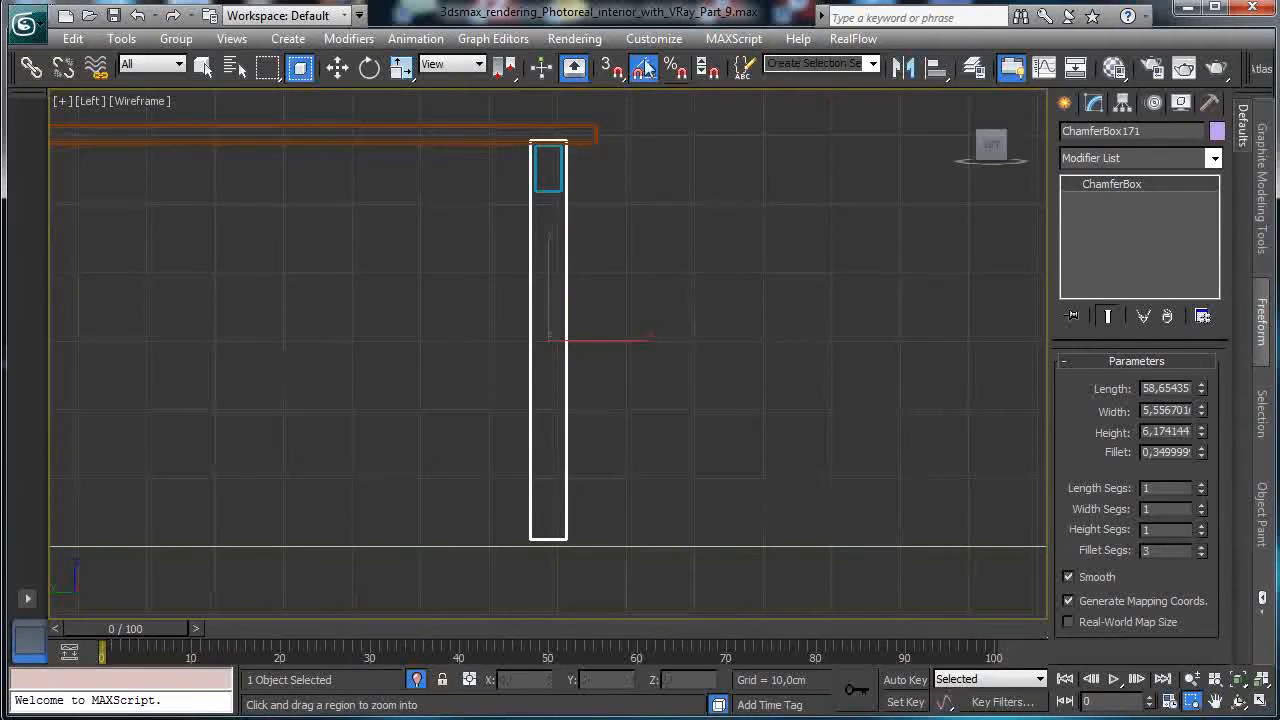
pyautogui.click(337, 66)
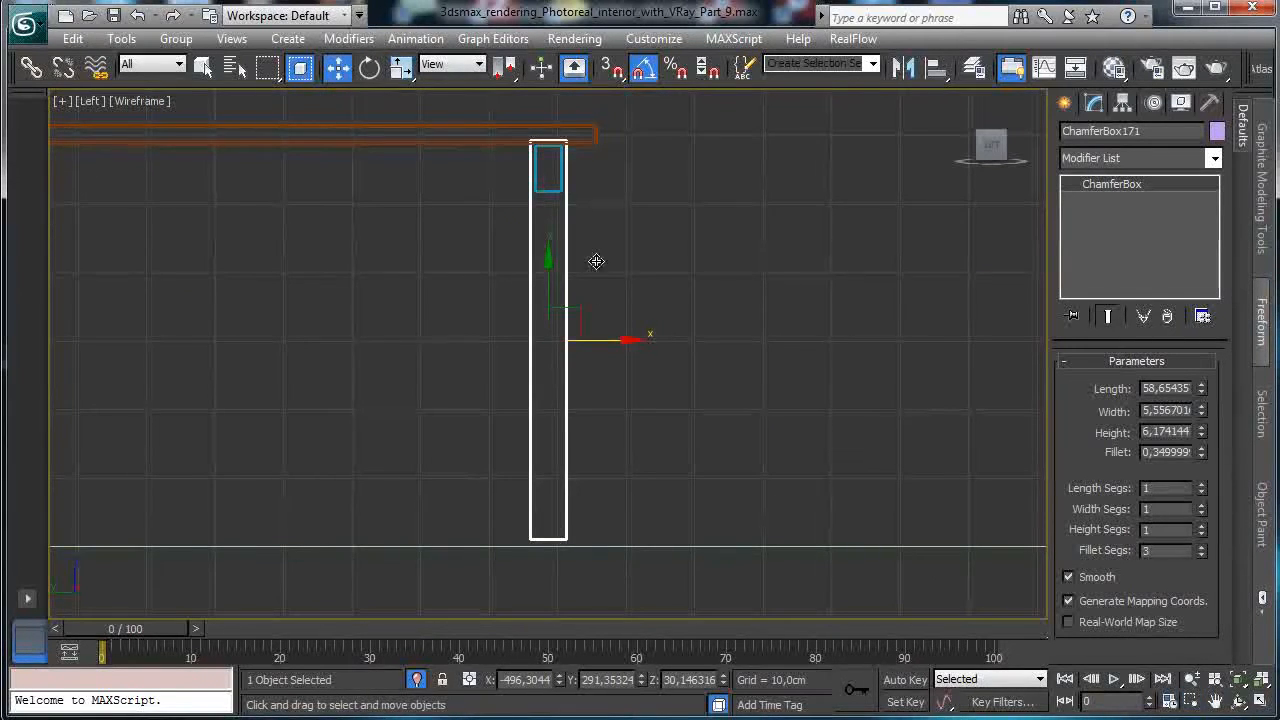
# Lower the leg in the Left view until it meets the tabletop, zooming on its top.
pyautogui.rightClick(550, 282)
pyautogui.click(548, 294)
pyautogui.moveTo(551, 284); pyautogui.dragTo(550, 288)
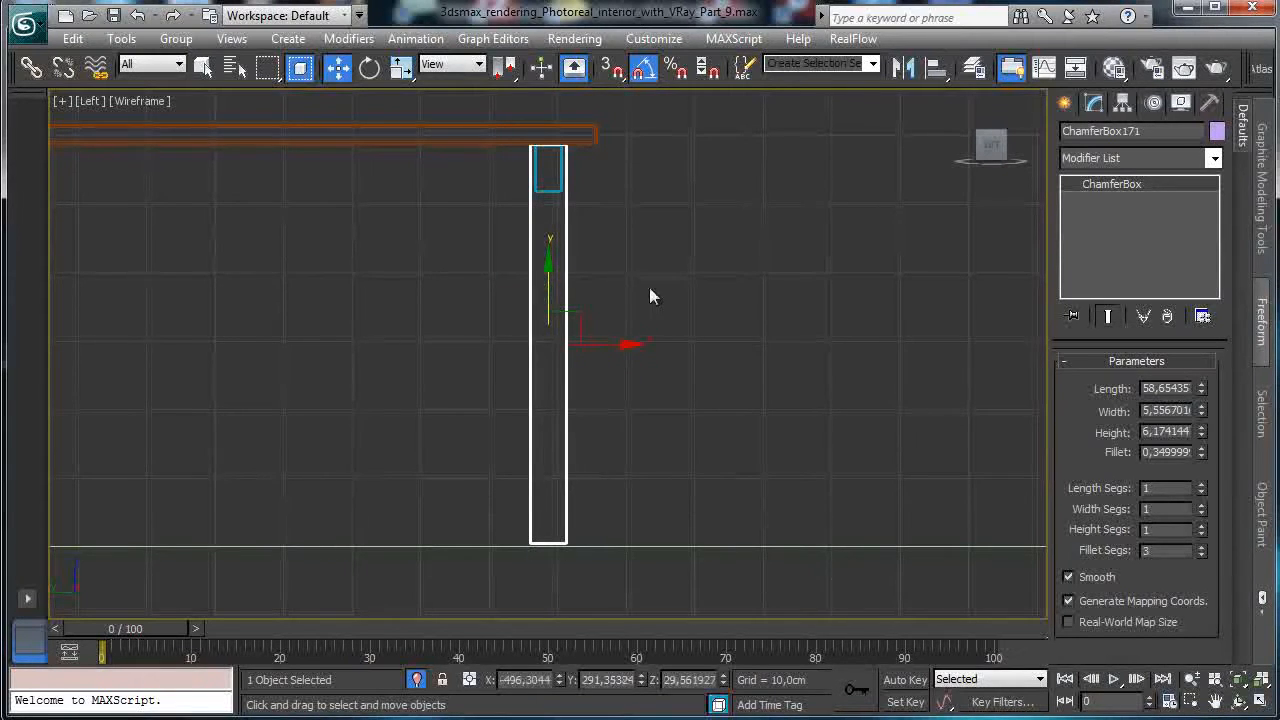
pyautogui.click(1192, 705)
pyautogui.moveTo(531, 114); pyautogui.dragTo(608, 200)
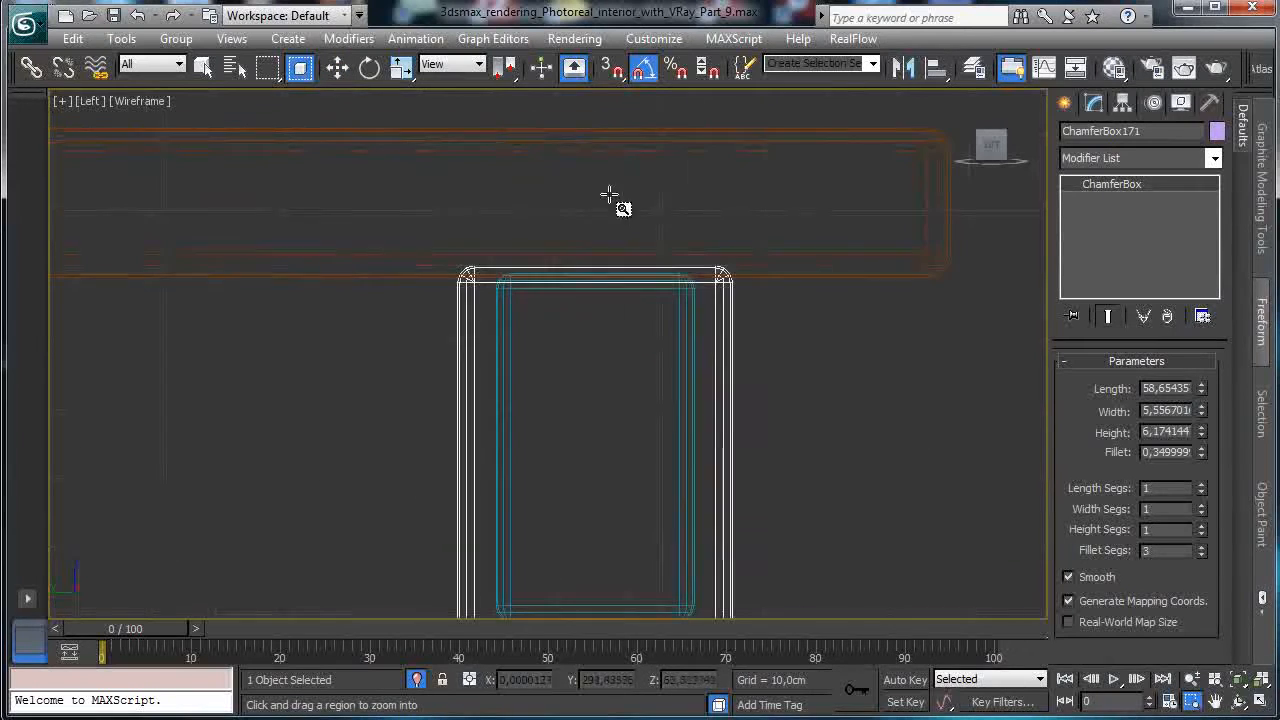
pyautogui.click(337, 67)
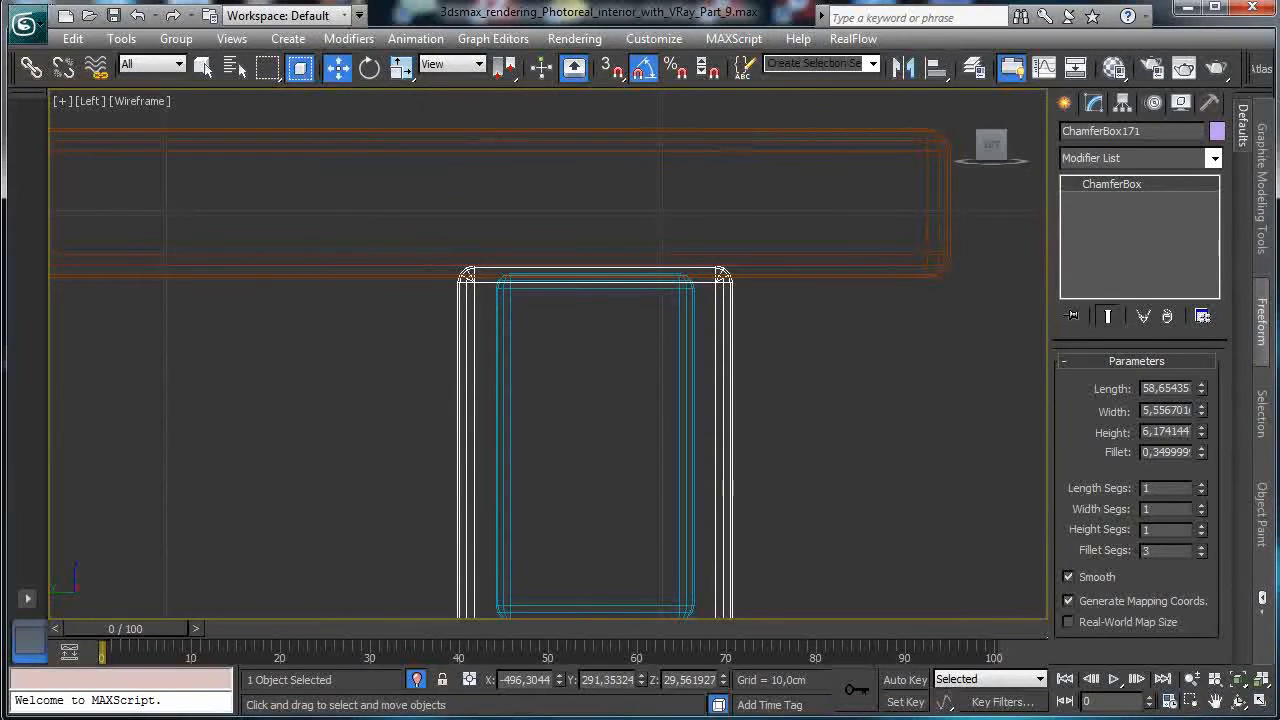
# Step the leg's Z position down to 29.34 cm in the Move Transform Type-In.
pyautogui.press('F12')
pyautogui.click(935, 289)
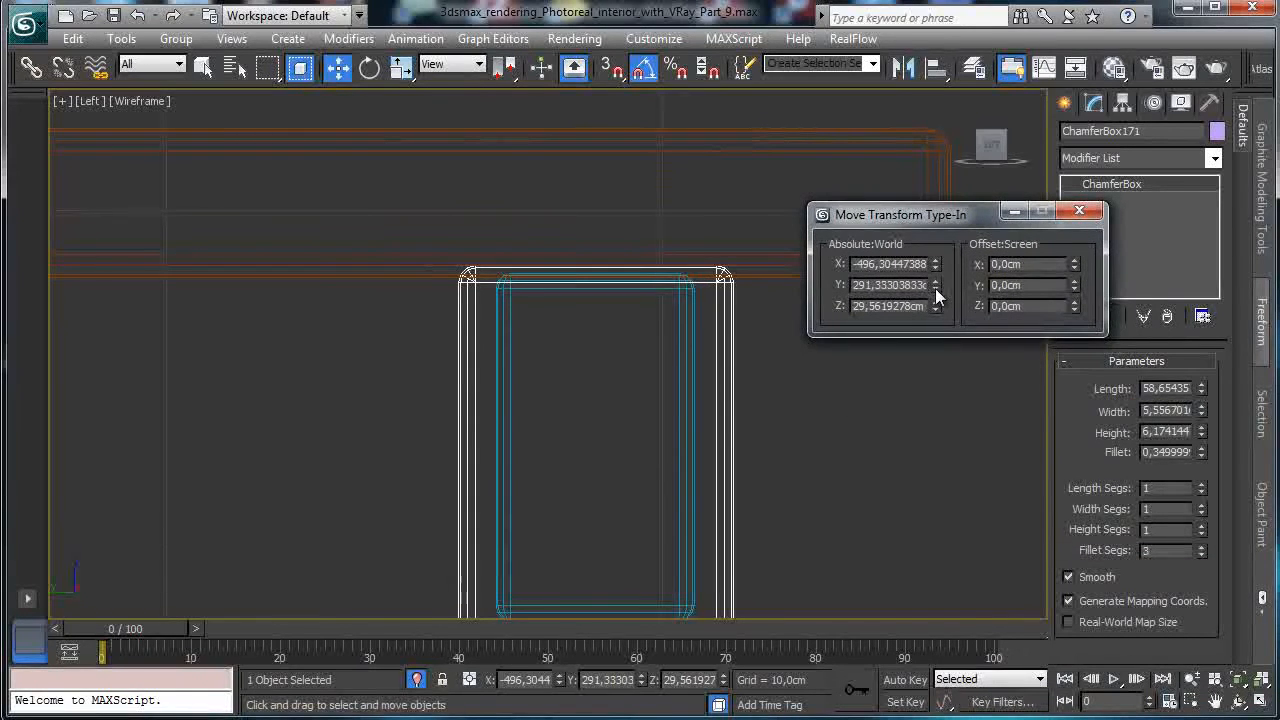
pyautogui.click(935, 281)
pyautogui.click(931, 309)
pyautogui.click(932, 309)
pyautogui.click(932, 309)
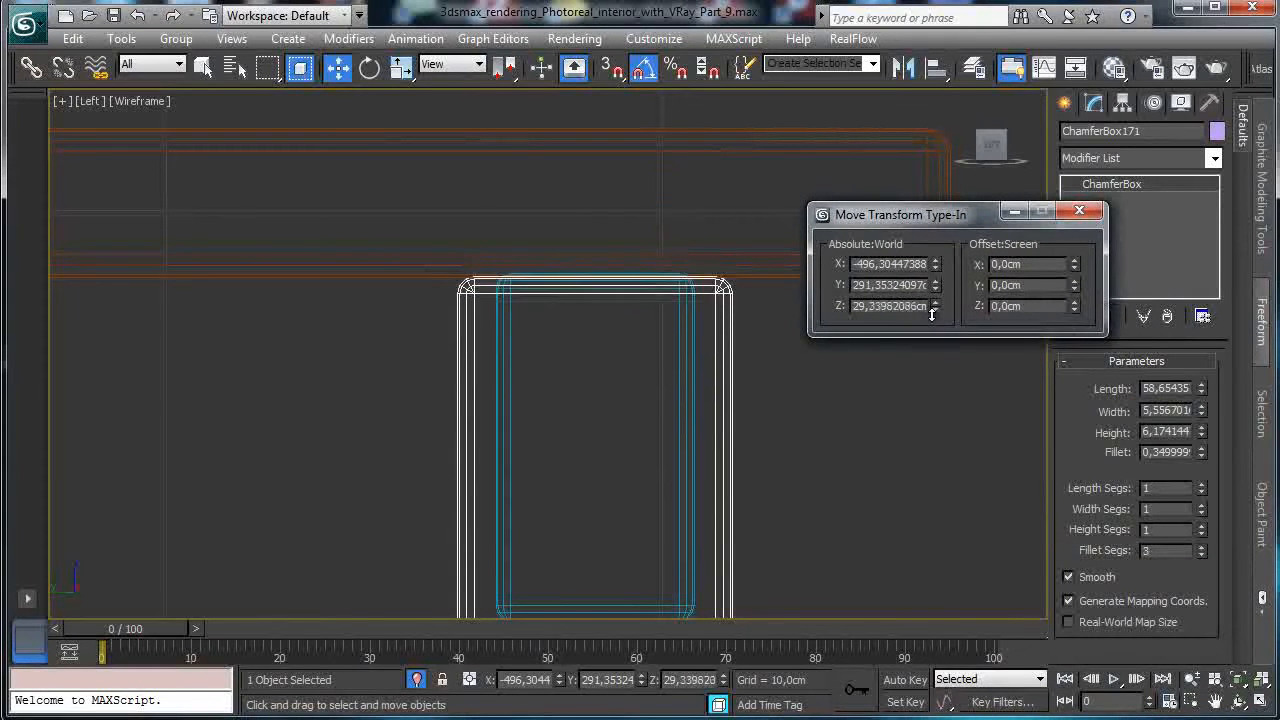
pyautogui.click(1079, 210)
pyautogui.click(1236, 679)
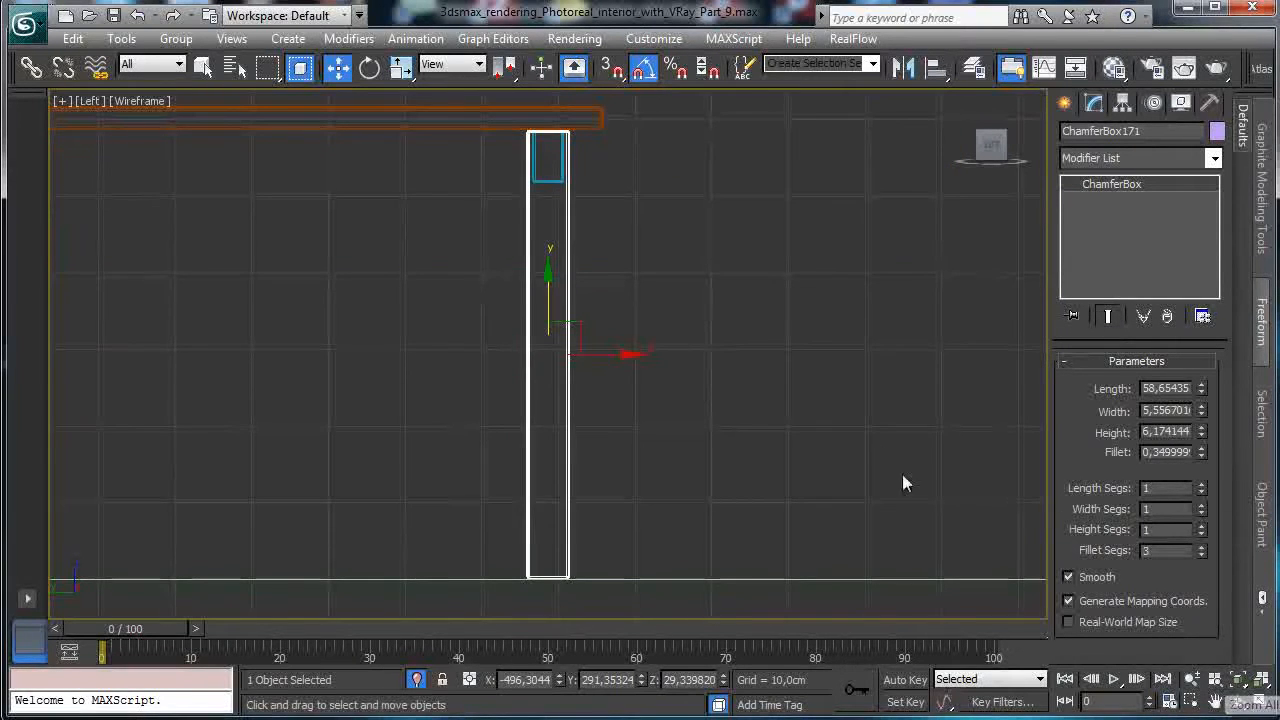
# In a maximized Top view, copy the leg to the rail's right end.
pyautogui.click(1262, 703)
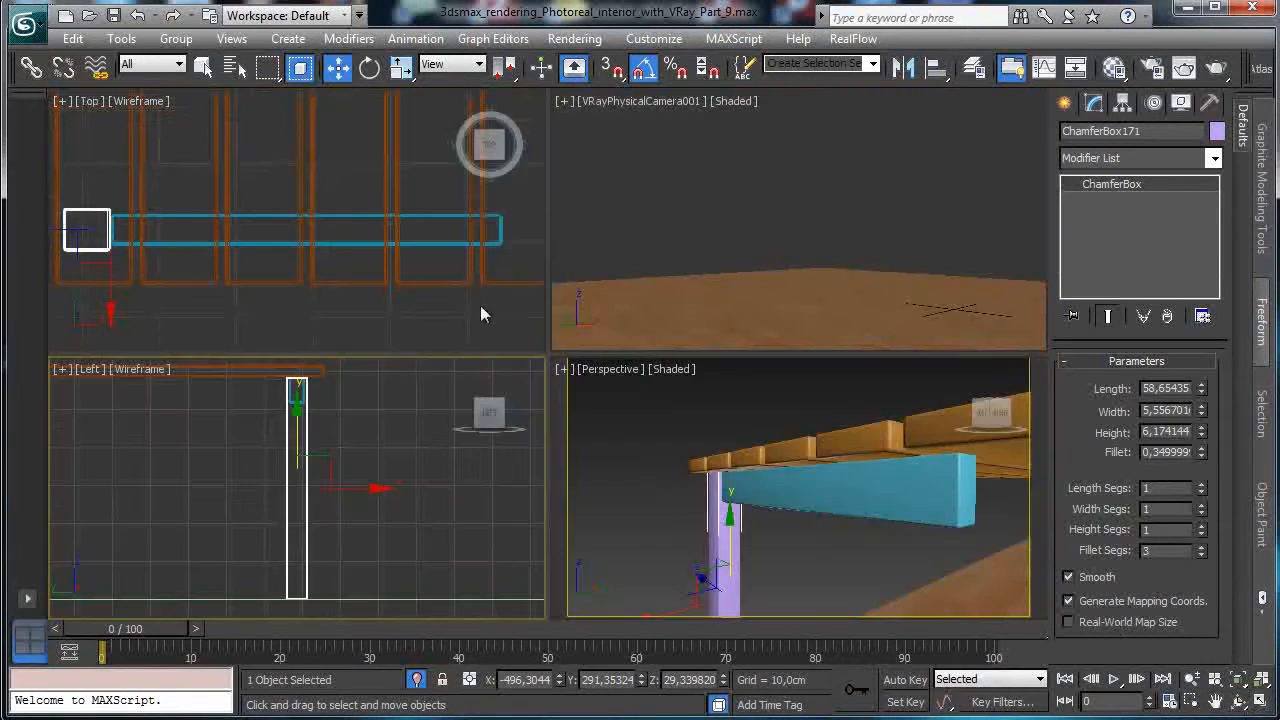
pyautogui.rightClick(390, 314)
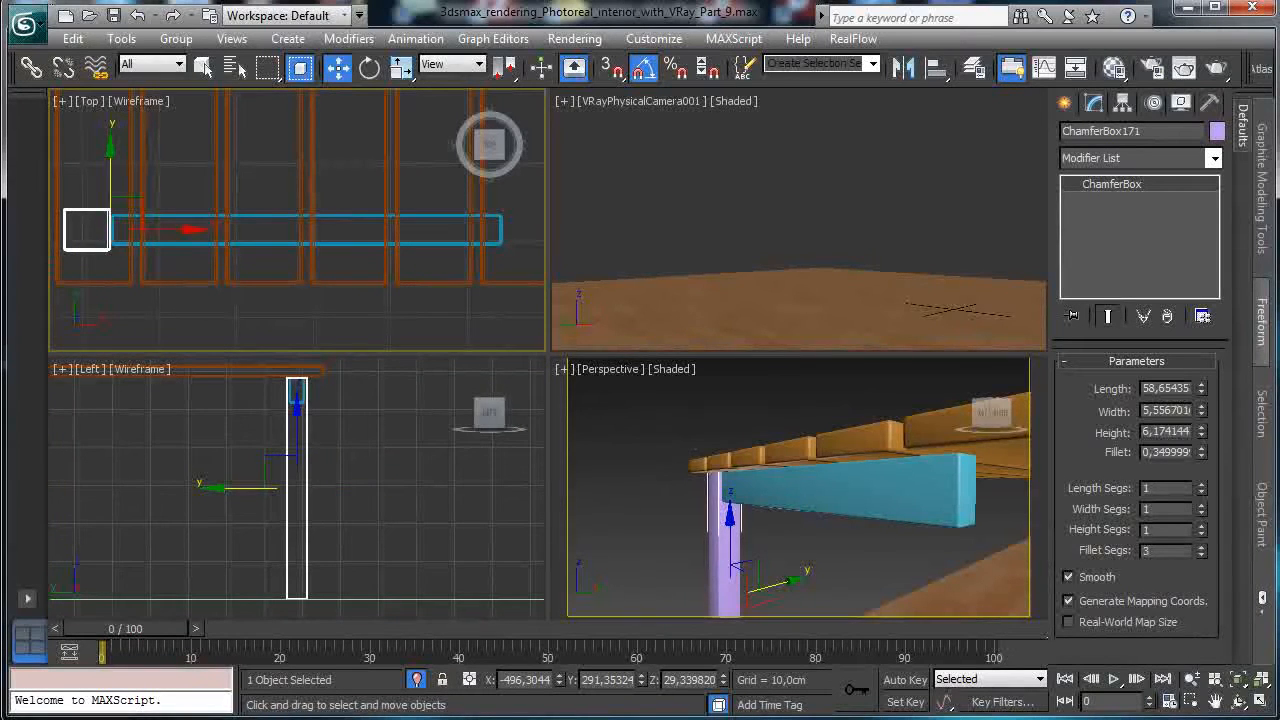
pyautogui.click(1262, 703)
pyautogui.keyDown('shift'); pyautogui.moveTo(236, 380); pyautogui.dragTo(1115, 428); pyautogui.keyUp('shift')
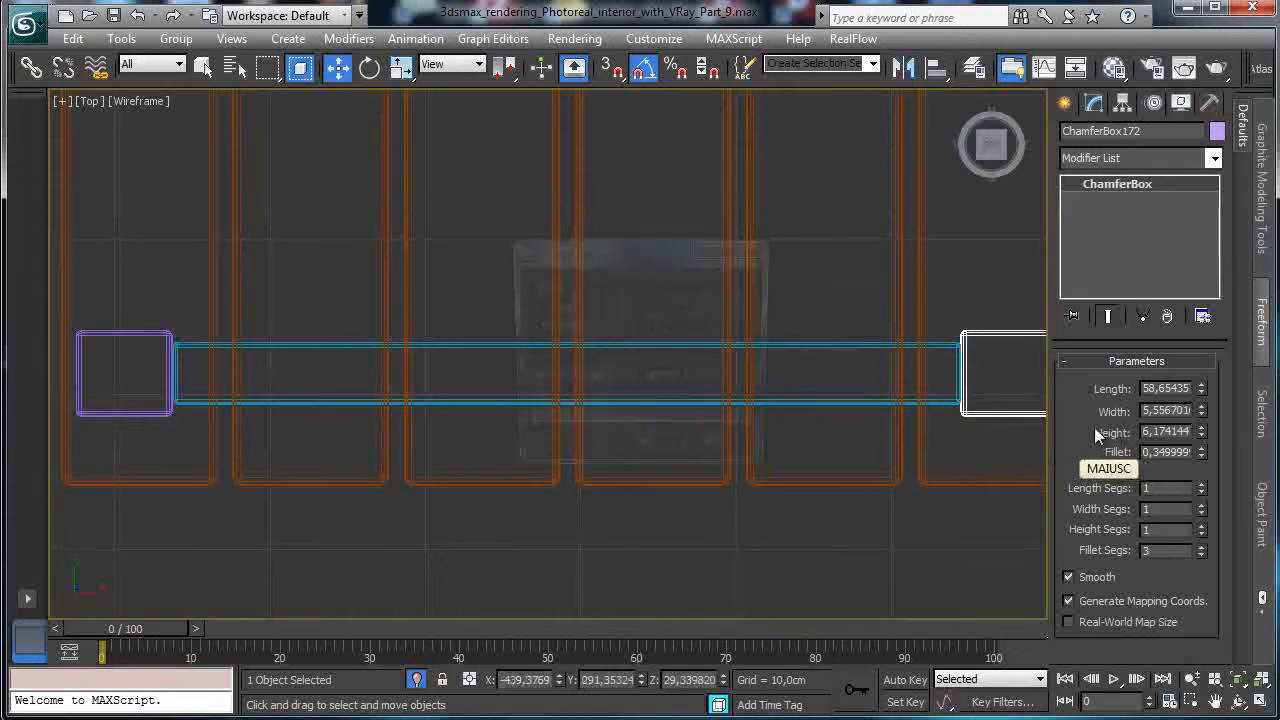
pyautogui.click(630, 453)
# Clone the leg as an independent Copy to the other table end in the zoomed-out Left view.
pyautogui.click(1262, 701)
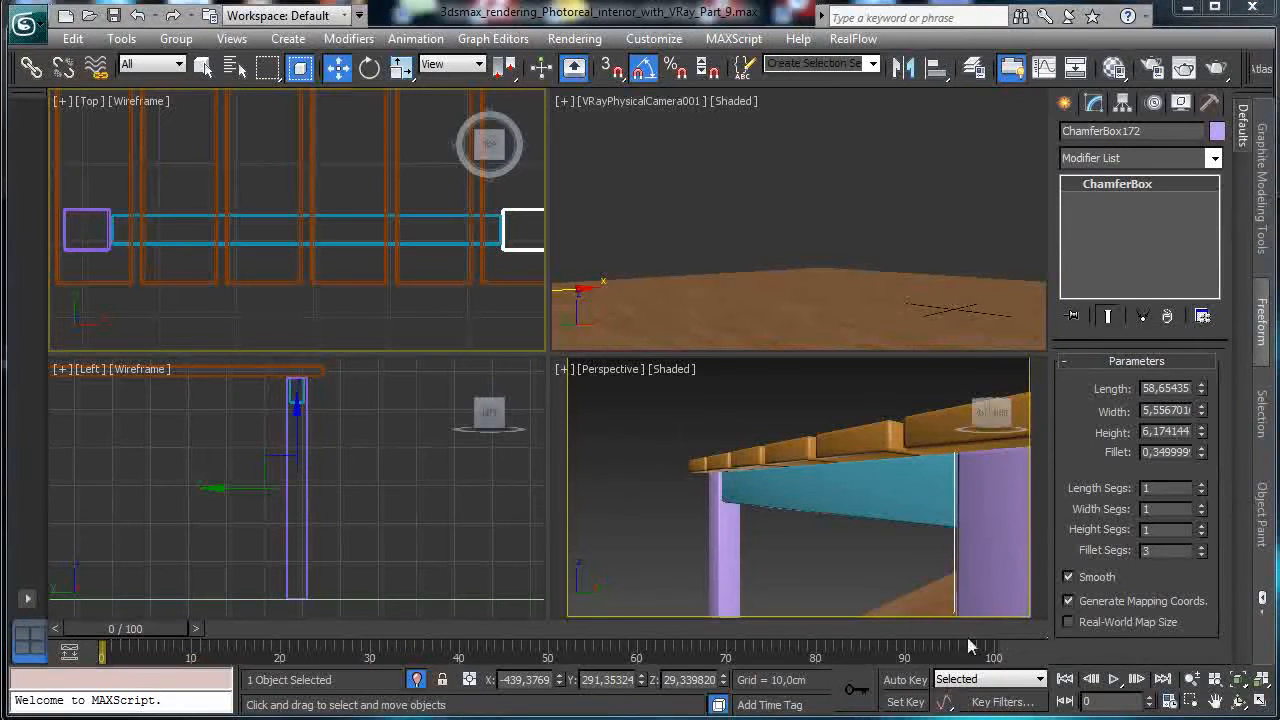
pyautogui.keyDown('ctrl'); pyautogui.click(89, 246); pyautogui.keyUp('ctrl')
pyautogui.keyDown('ctrl'); pyautogui.click(191, 243); pyautogui.keyUp('ctrl')
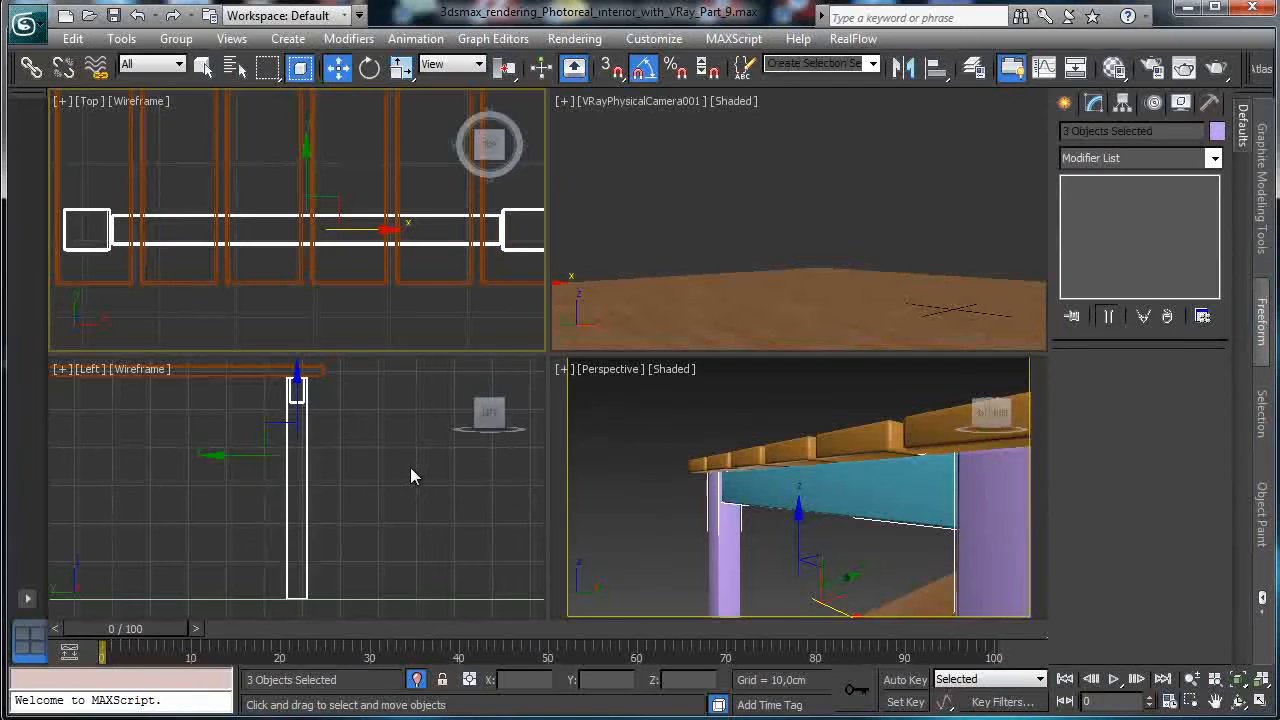
pyautogui.rightClick(263, 491)
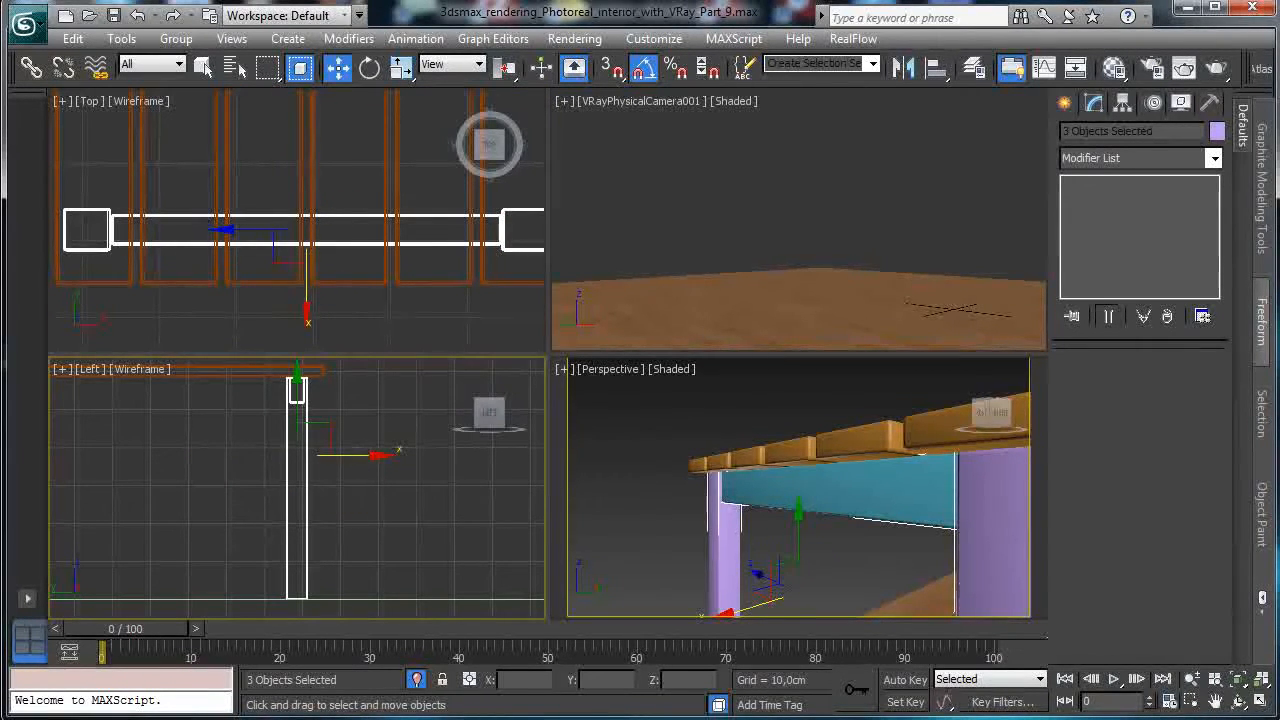
pyautogui.click(1192, 679)
pyautogui.moveTo(213, 465); pyautogui.dragTo(241, 560)
pyautogui.click(337, 67)
pyautogui.moveTo(355, 473)
pyautogui.keyDown('shift'); pyautogui.mouseDown()
pyautogui.moveTo(160, 474)
pyautogui.moveTo(178, 479)
pyautogui.mouseUp(); pyautogui.keyUp('shift')
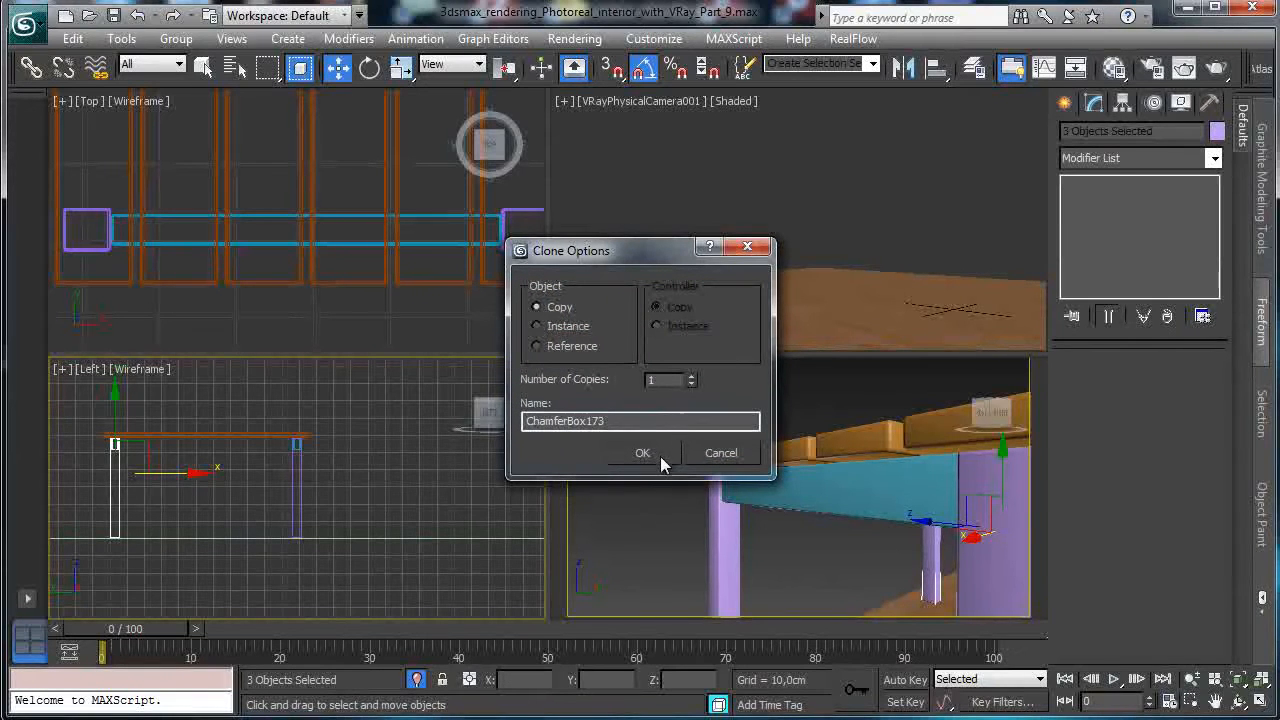
pyautogui.click(654, 450)
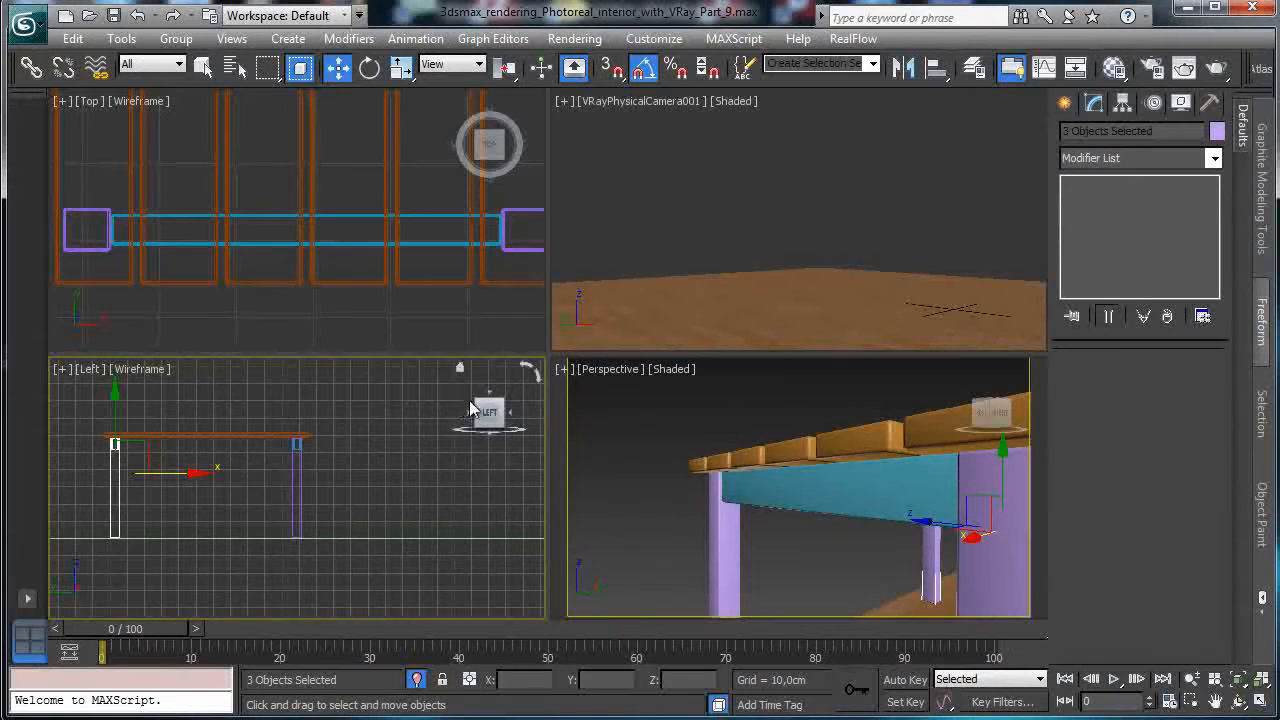
# Clone a top plank downward as a lower board between the legs.
pyautogui.click(185, 436)
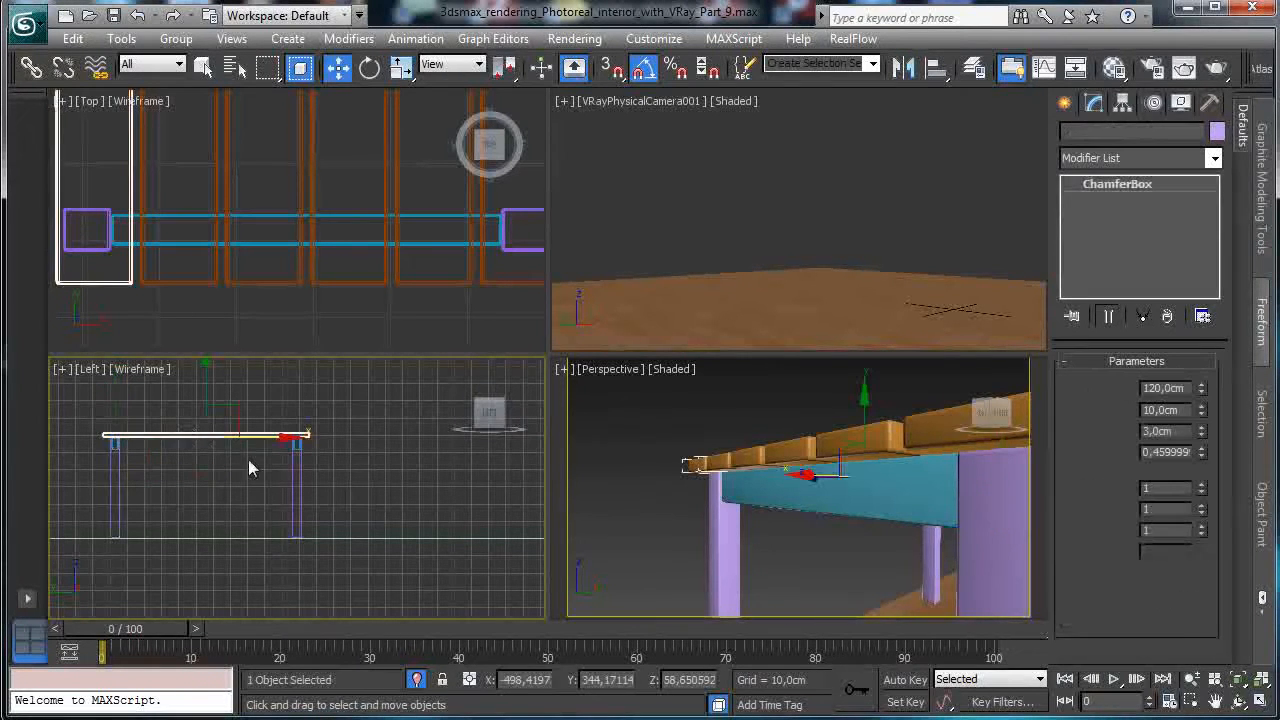
pyautogui.click(316, 175)
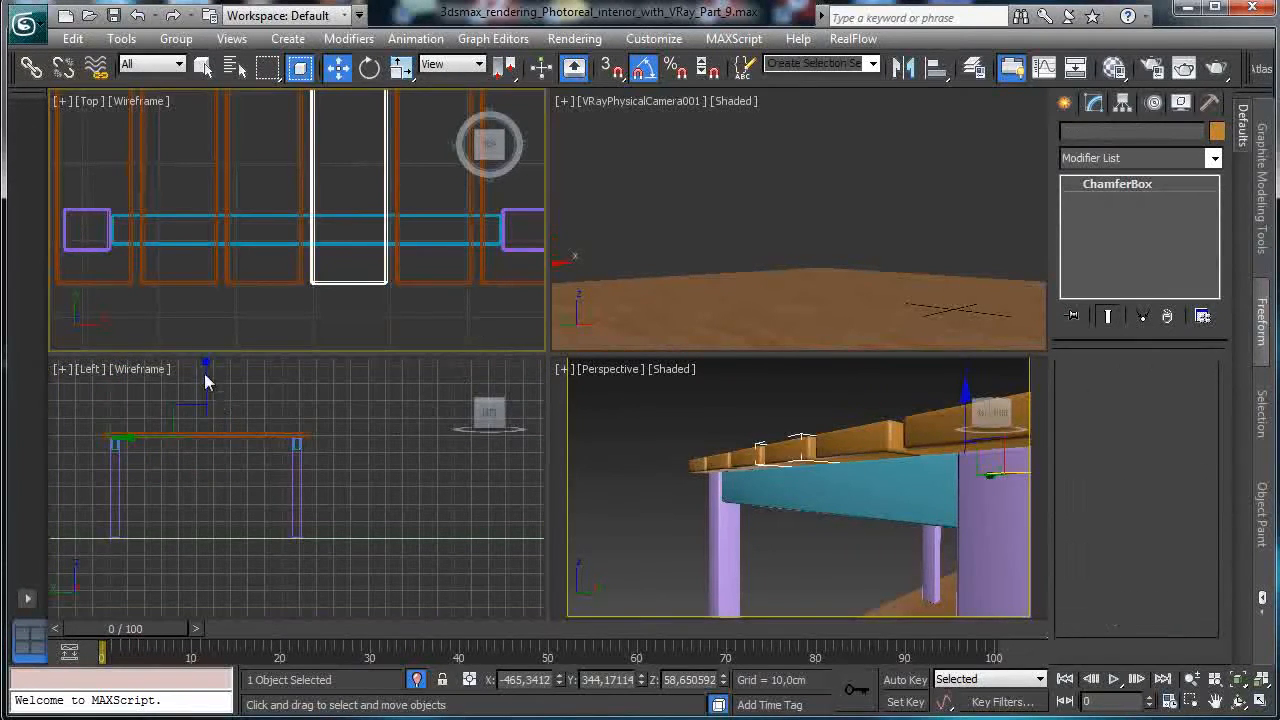
pyautogui.keyDown('shift'); pyautogui.moveTo(203, 388); pyautogui.dragTo(203, 464); pyautogui.keyUp('shift')
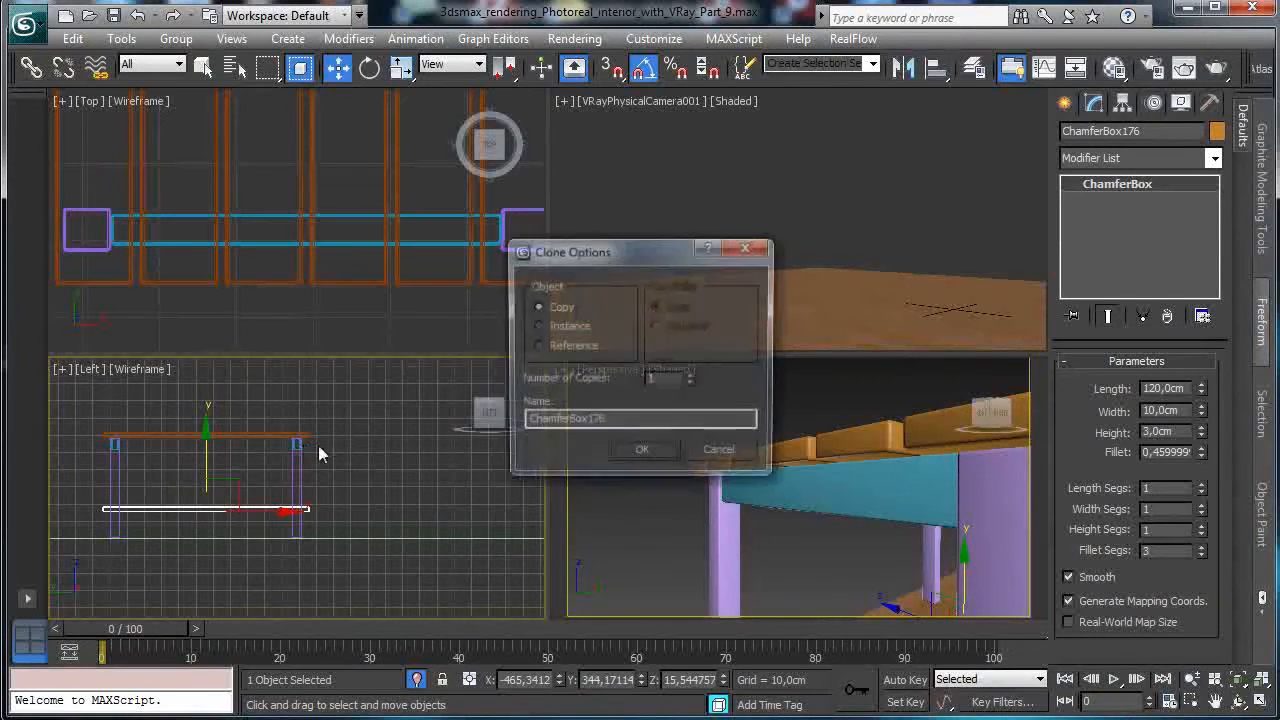
pyautogui.click(644, 454)
# Shorten the copied plank ChamferBox176 to 100 cm length and set its Fillet to 0.3.
pyautogui.click(1260, 700)
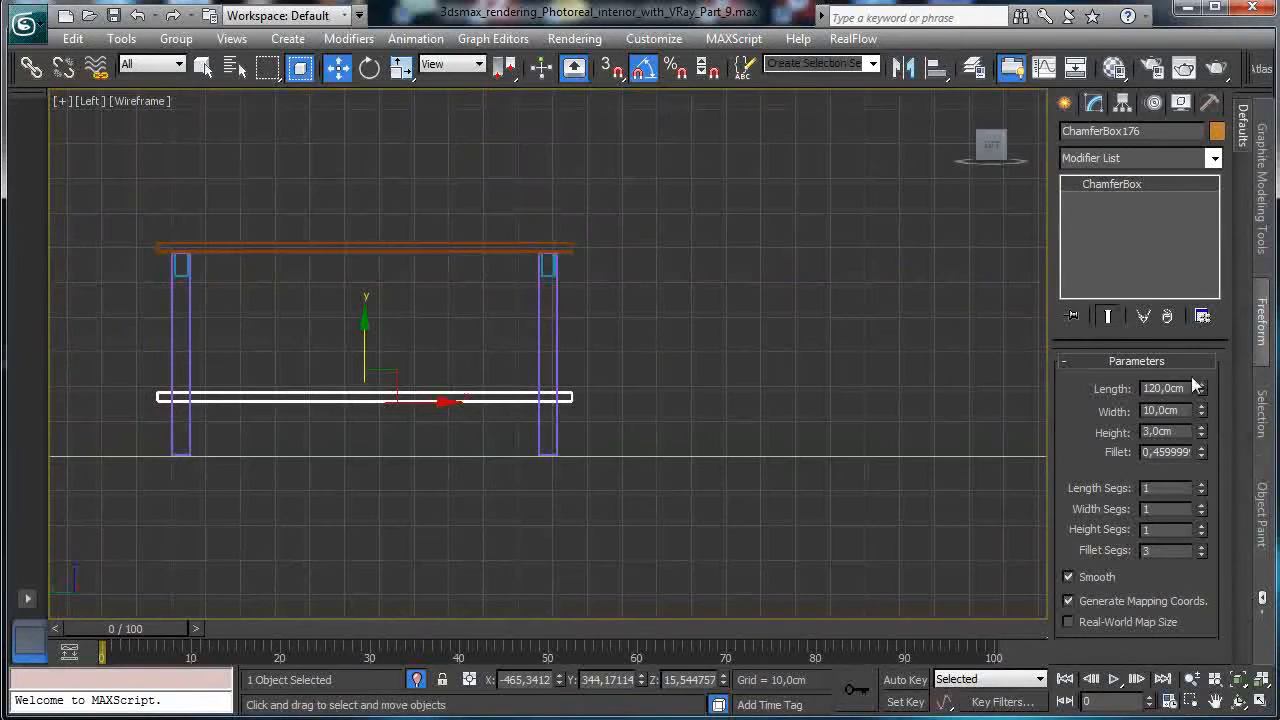
pyautogui.moveTo(1201, 400); pyautogui.dragTo(1212, 340)
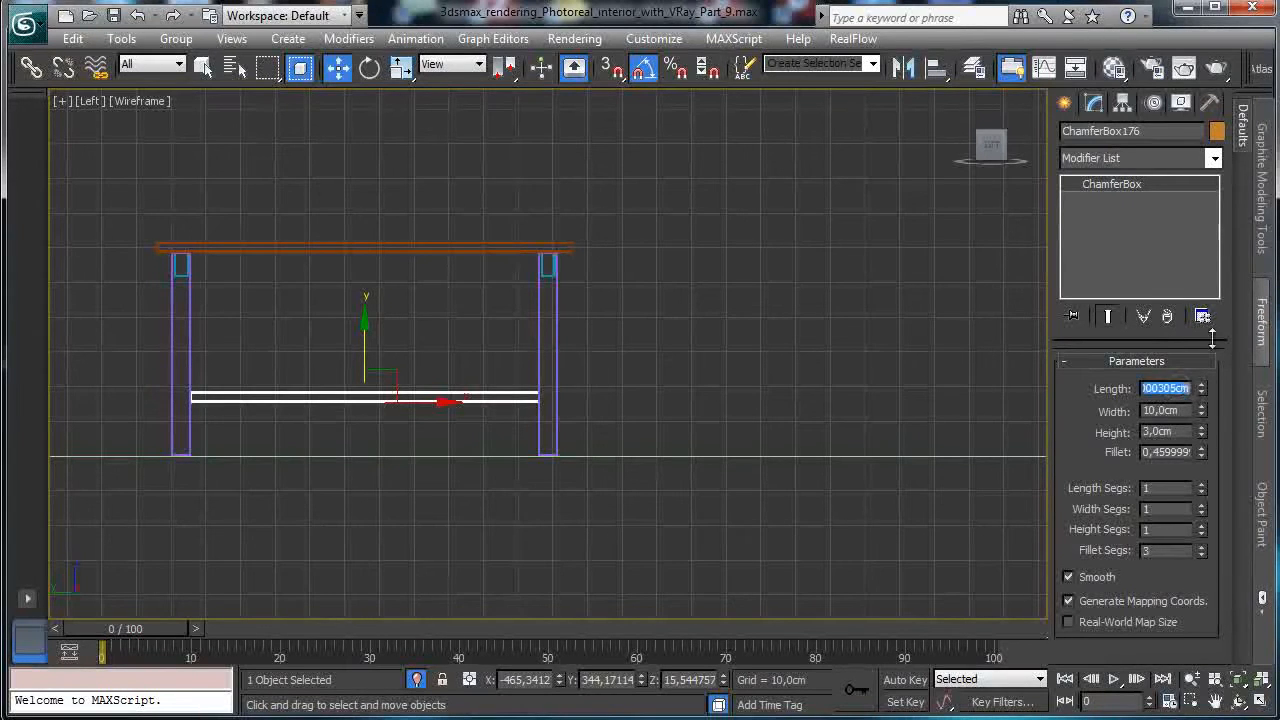
pyautogui.click(1192, 700)
pyautogui.moveTo(523, 389); pyautogui.dragTo(575, 440)
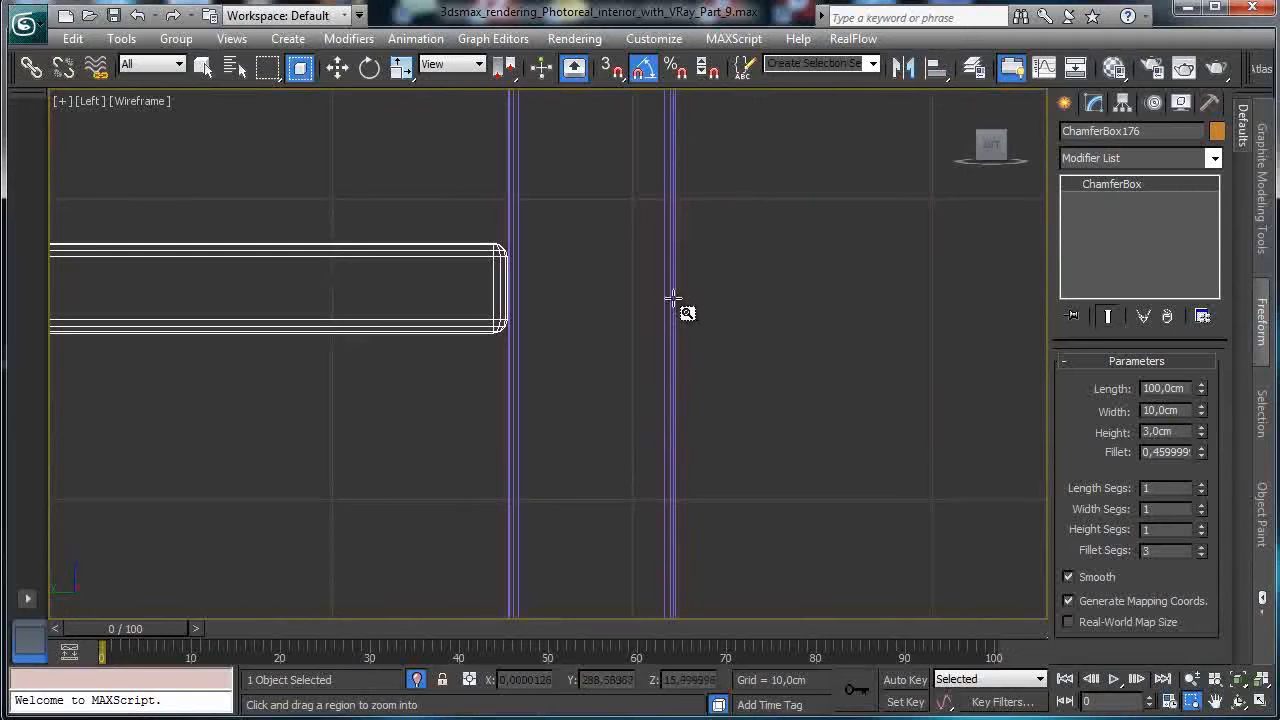
pyautogui.doubleClick(1155, 452)
pyautogui.write('0,3')
pyautogui.press('Return')
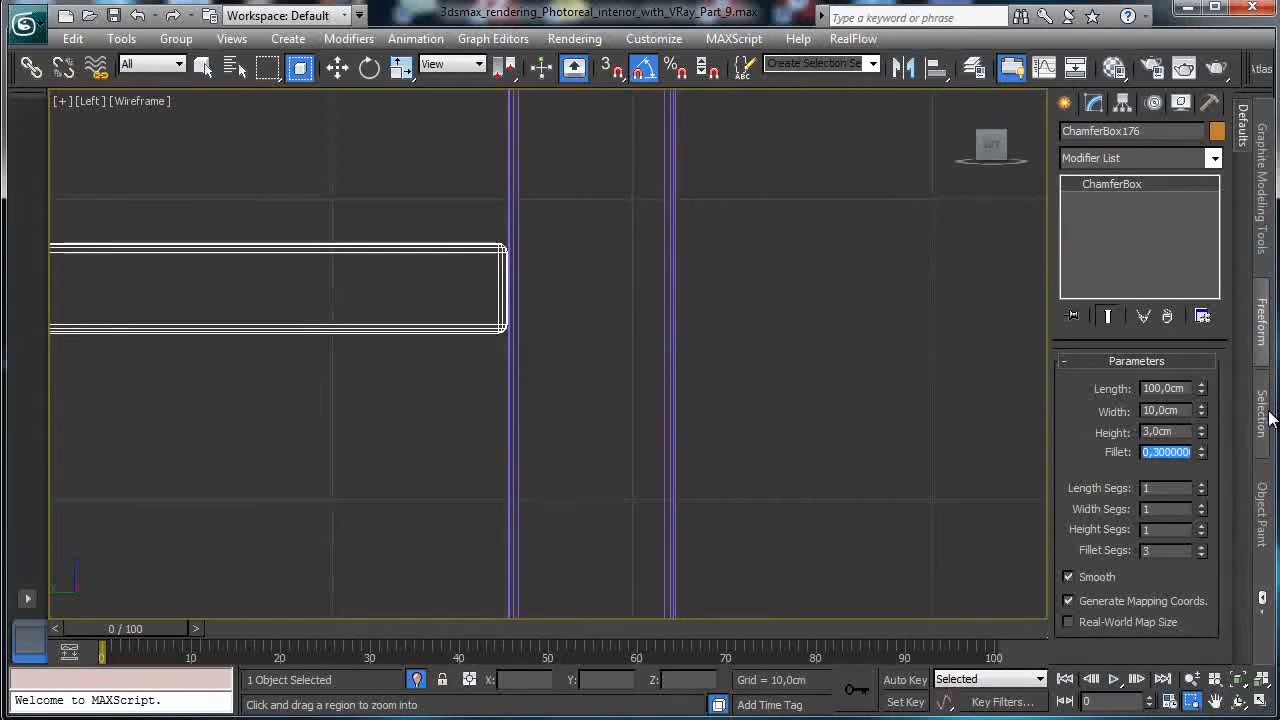
pyautogui.click(1190, 679)
pyautogui.moveTo(534, 360); pyautogui.dragTo(449, 523)
# Select the left table leg and zoom in on it and the lower plank.
pyautogui.click(202, 66)
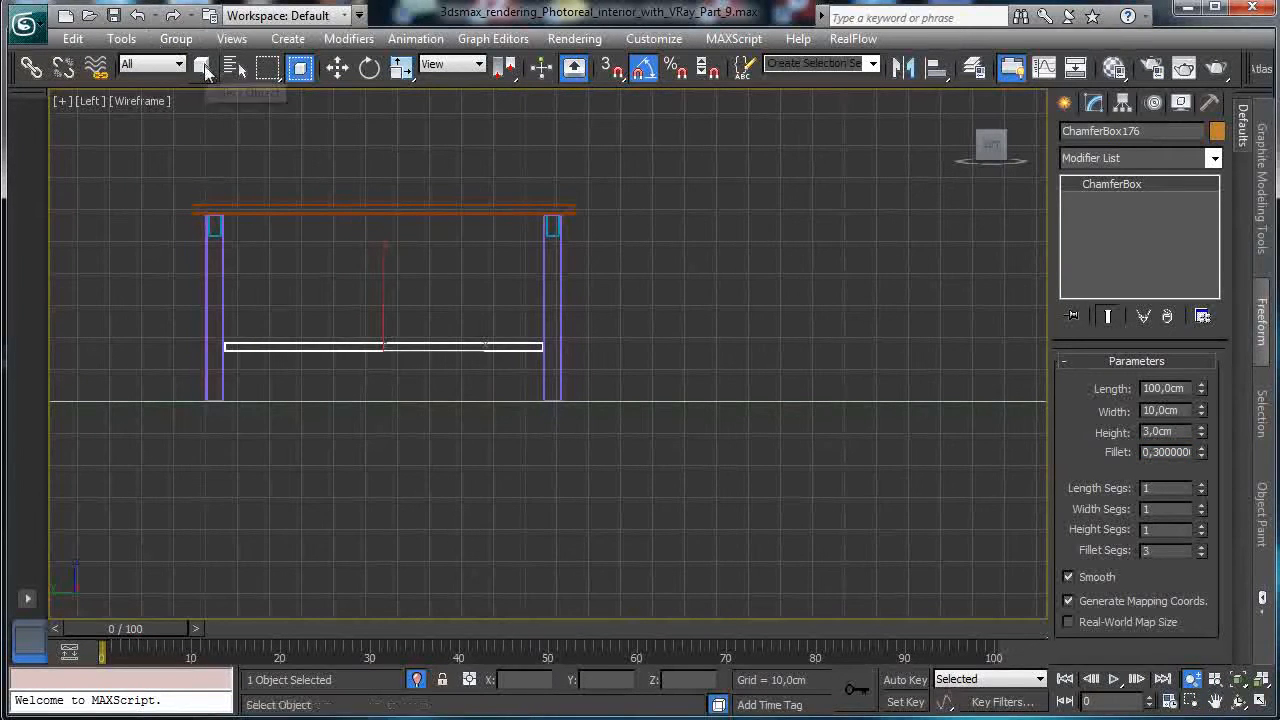
pyautogui.moveTo(250, 377); pyautogui.dragTo(235, 439)
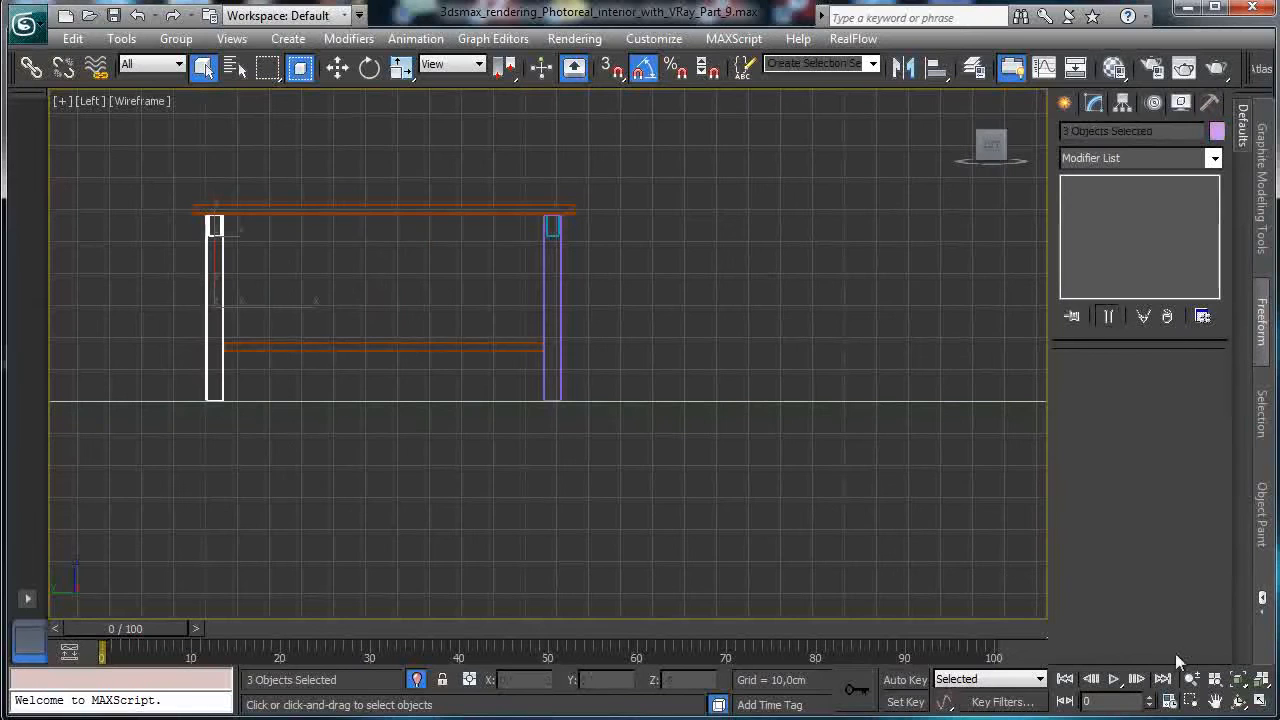
pyautogui.click(1189, 701)
pyautogui.moveTo(195, 315); pyautogui.dragTo(264, 388)
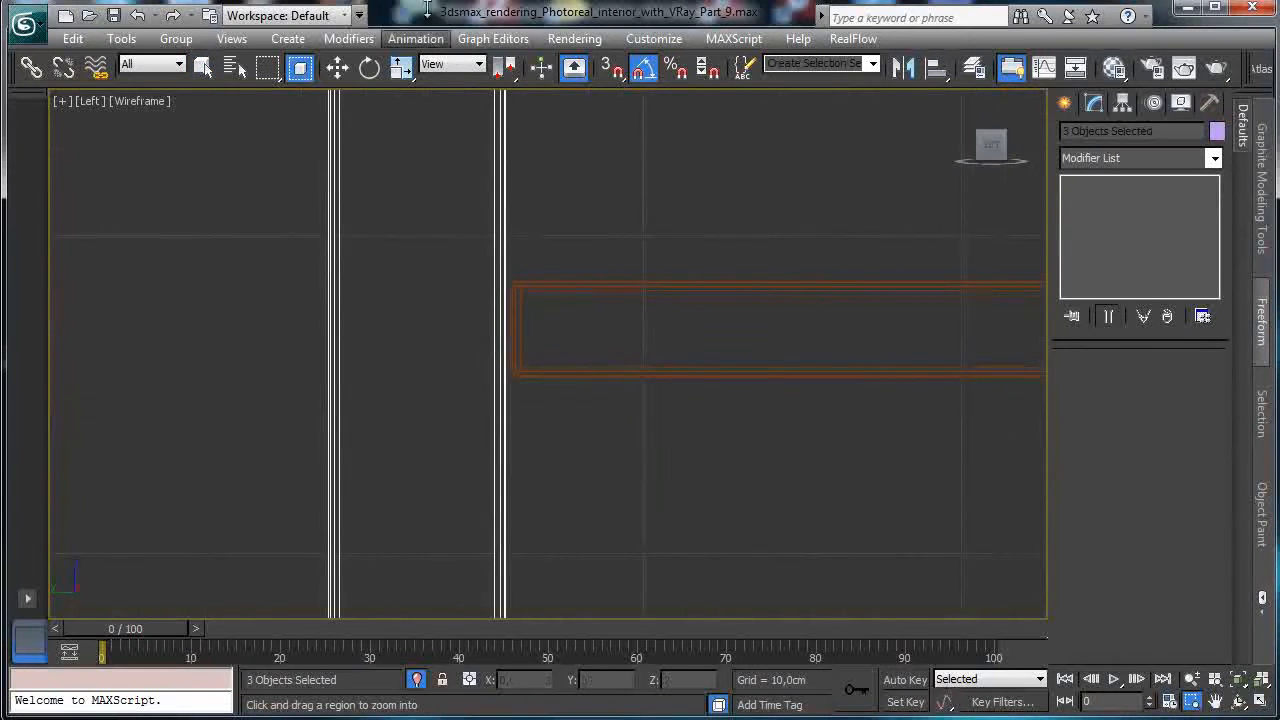
# Nudge the left leg right with the Offset X spinner and restore the four-view layout.
pyautogui.click(337, 66)
pyautogui.rightClick(337, 66)
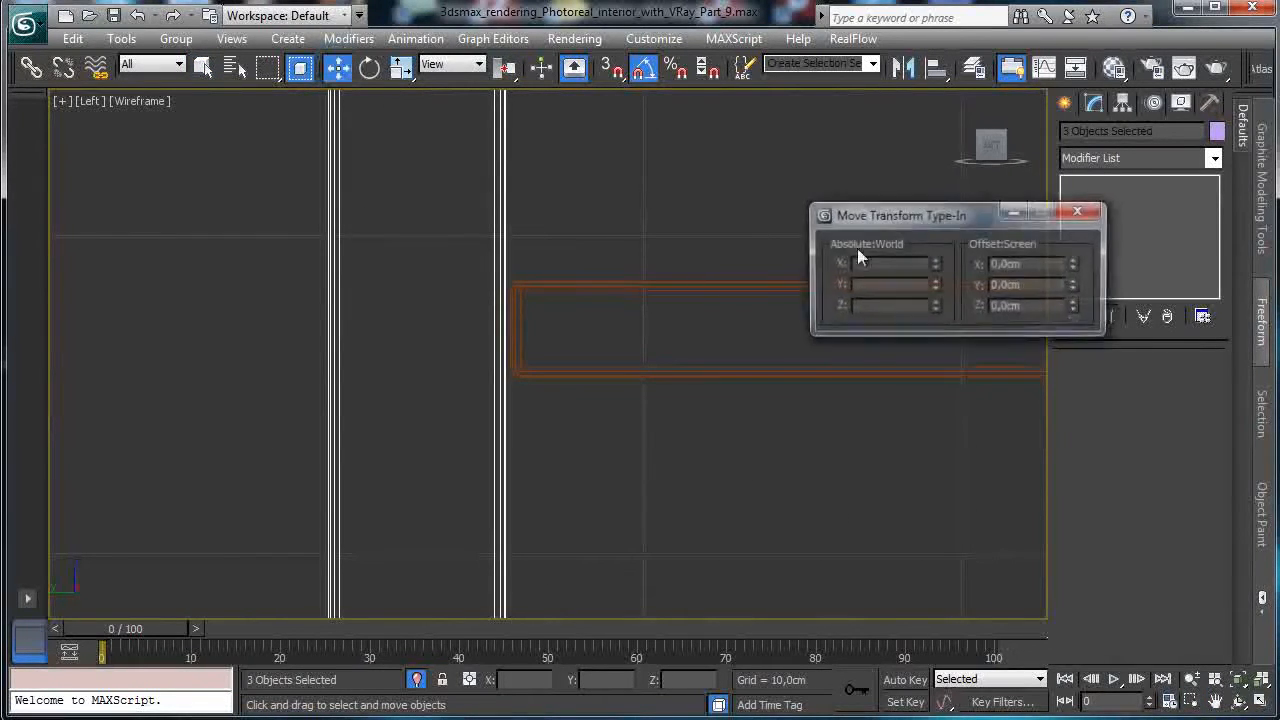
pyautogui.click(1075, 262)
pyautogui.click(1075, 262)
pyautogui.click(1073, 262)
pyautogui.click(1072, 262)
pyautogui.click(1079, 210)
pyautogui.click(1260, 700)
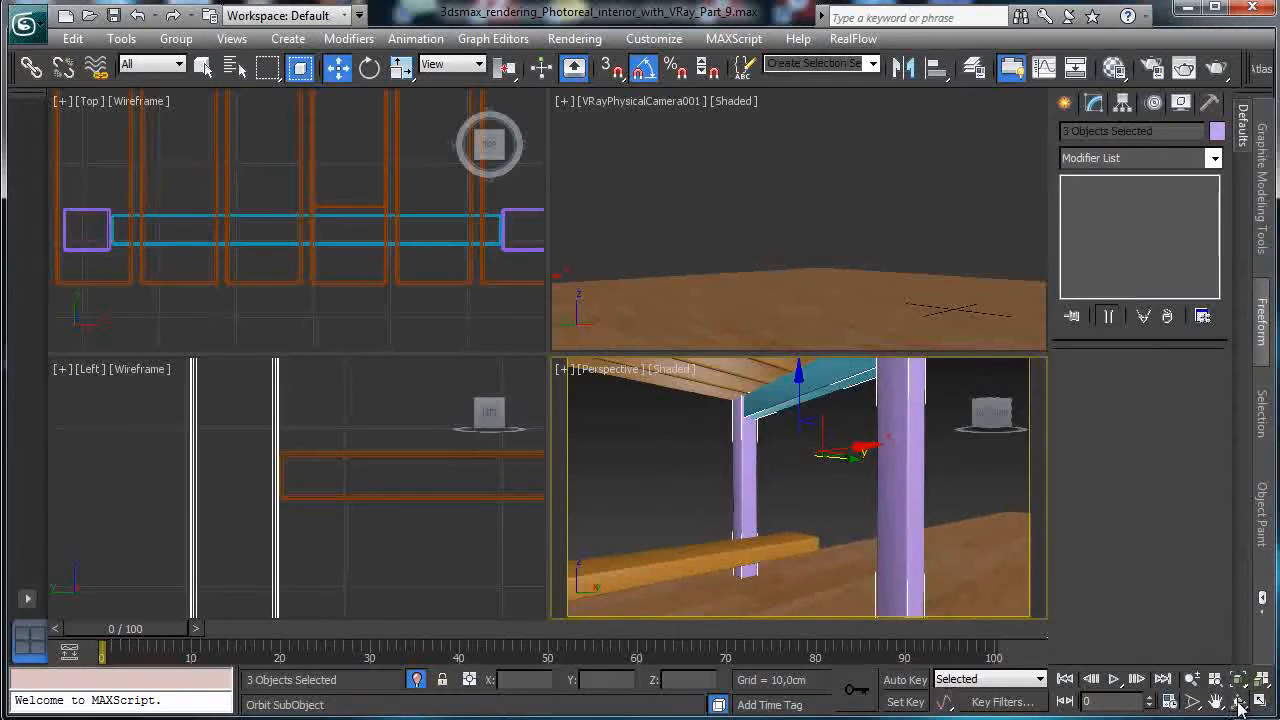
pyautogui.click(1240, 706)
# Select the lower plank ChamferBox176 and change its Width from 10 to 15 cm.
pyautogui.moveTo(737, 509); pyautogui.dragTo(763, 551)
pyautogui.click(1193, 680)
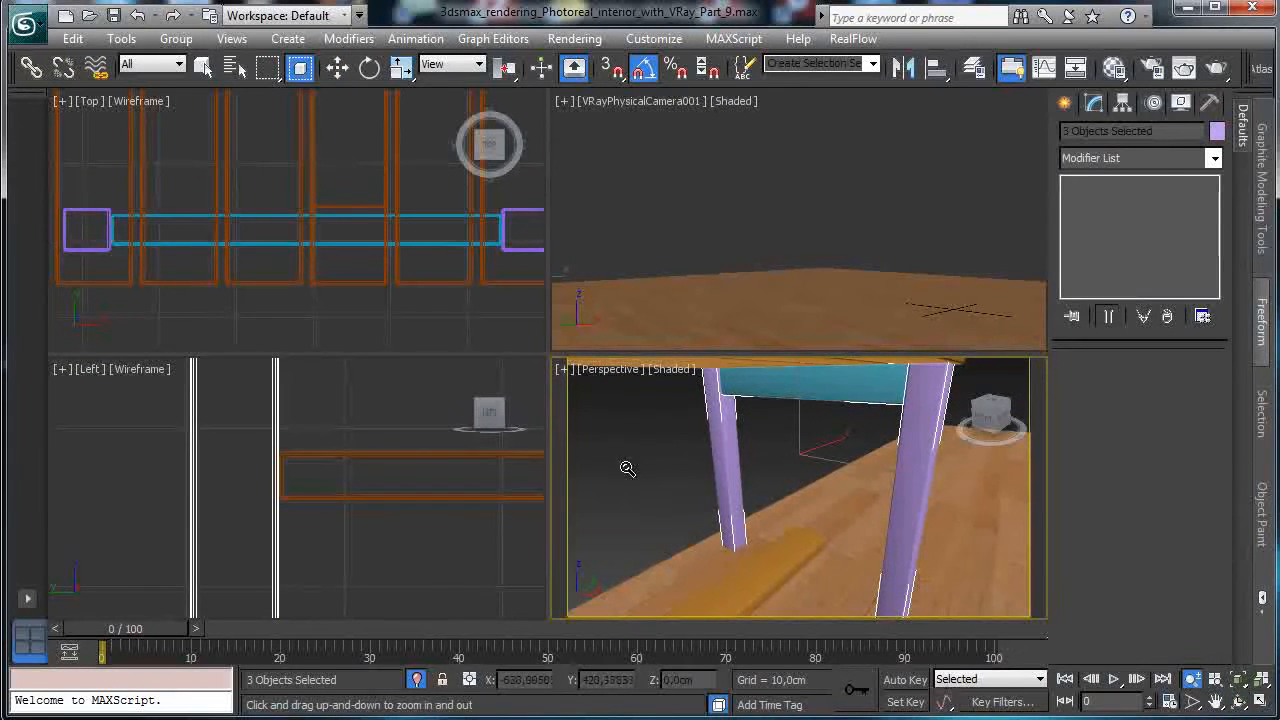
pyautogui.moveTo(655, 485); pyautogui.dragTo(650, 635)
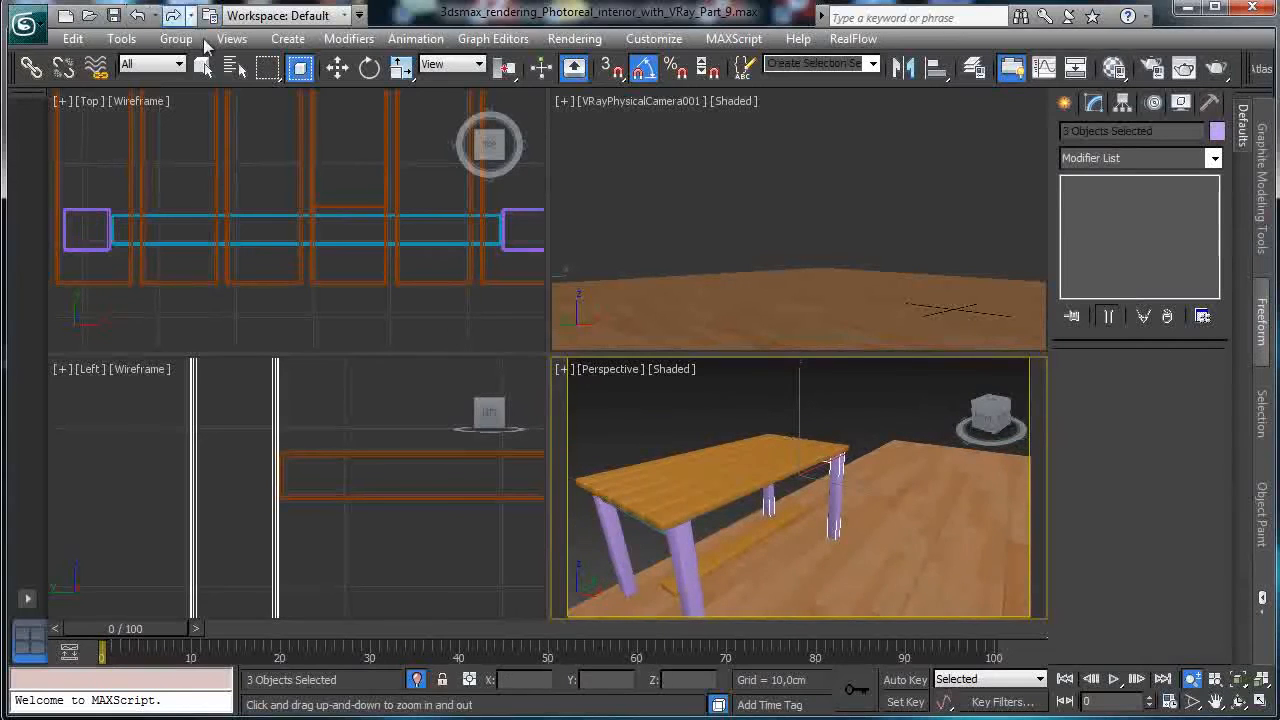
pyautogui.click(203, 68)
pyautogui.click(755, 537)
pyautogui.doubleClick(1185, 410)
pyautogui.write('20')
pyautogui.press('Return')
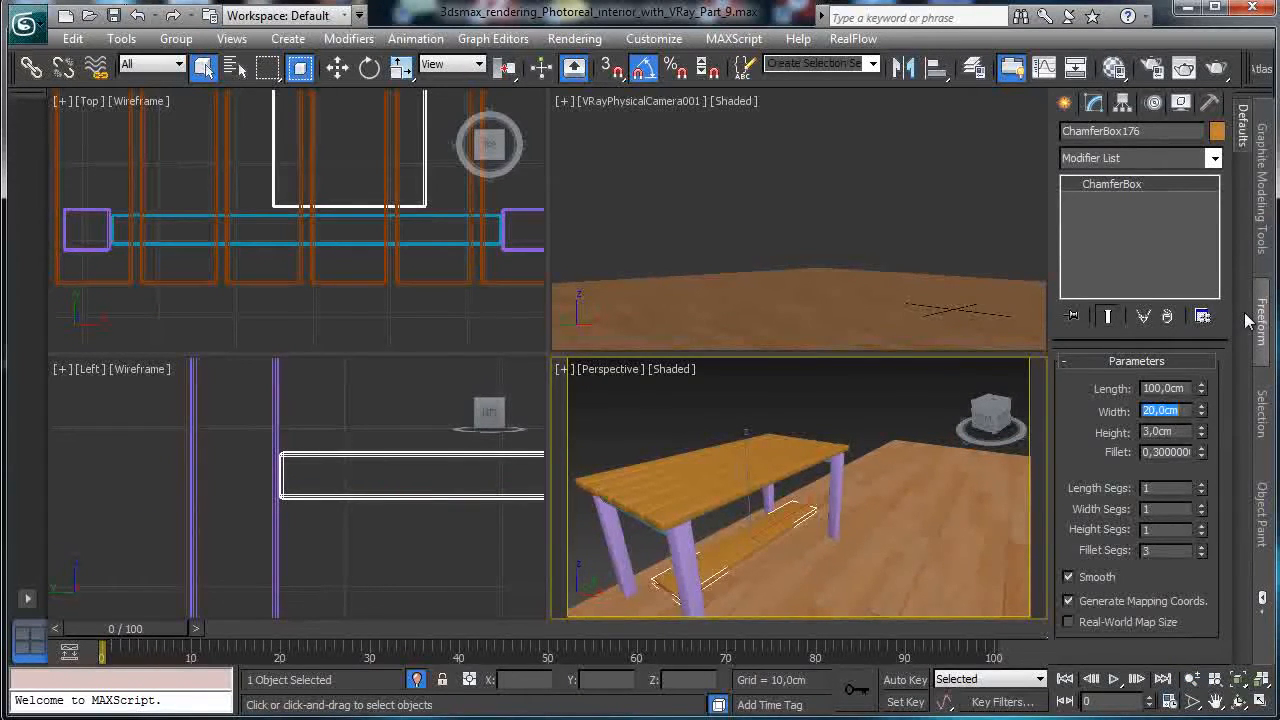
pyautogui.write('15')
pyautogui.press('Return')
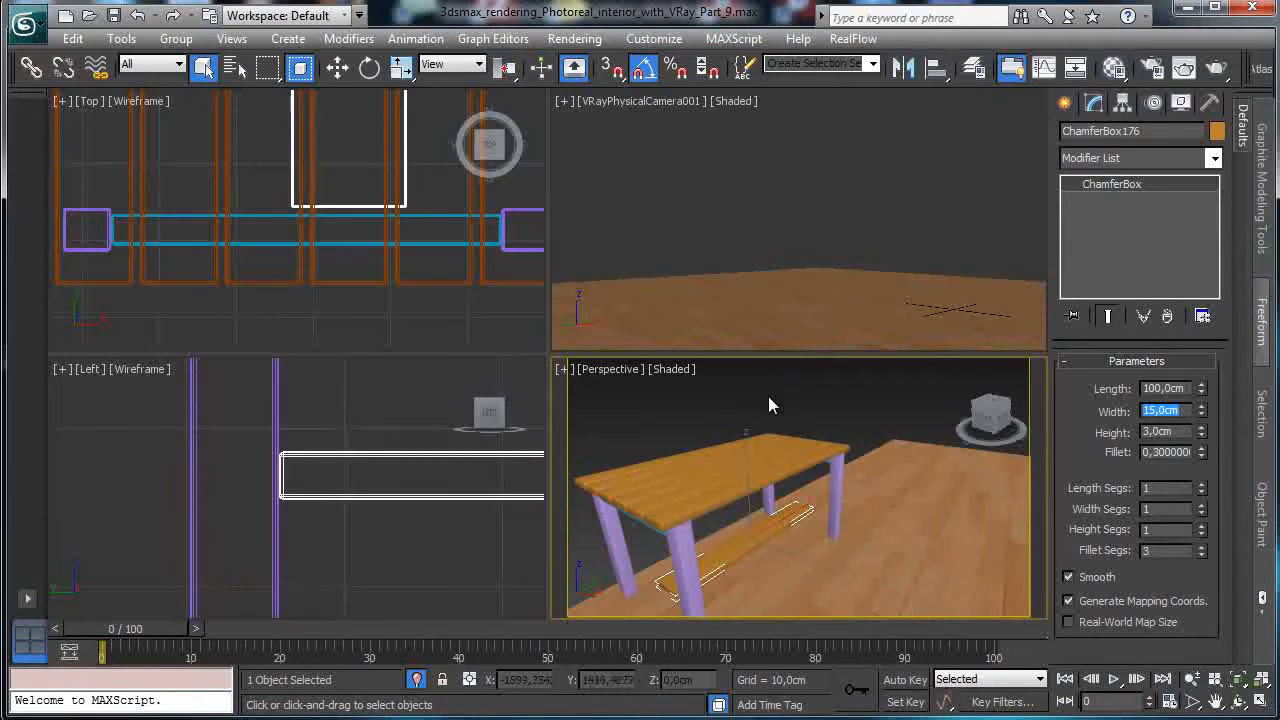
pyautogui.click(196, 222)
# Turn the camera viewport into a wireframe Front view showing the whole table.
pyautogui.rightClick(333, 484)
pyautogui.press('z')
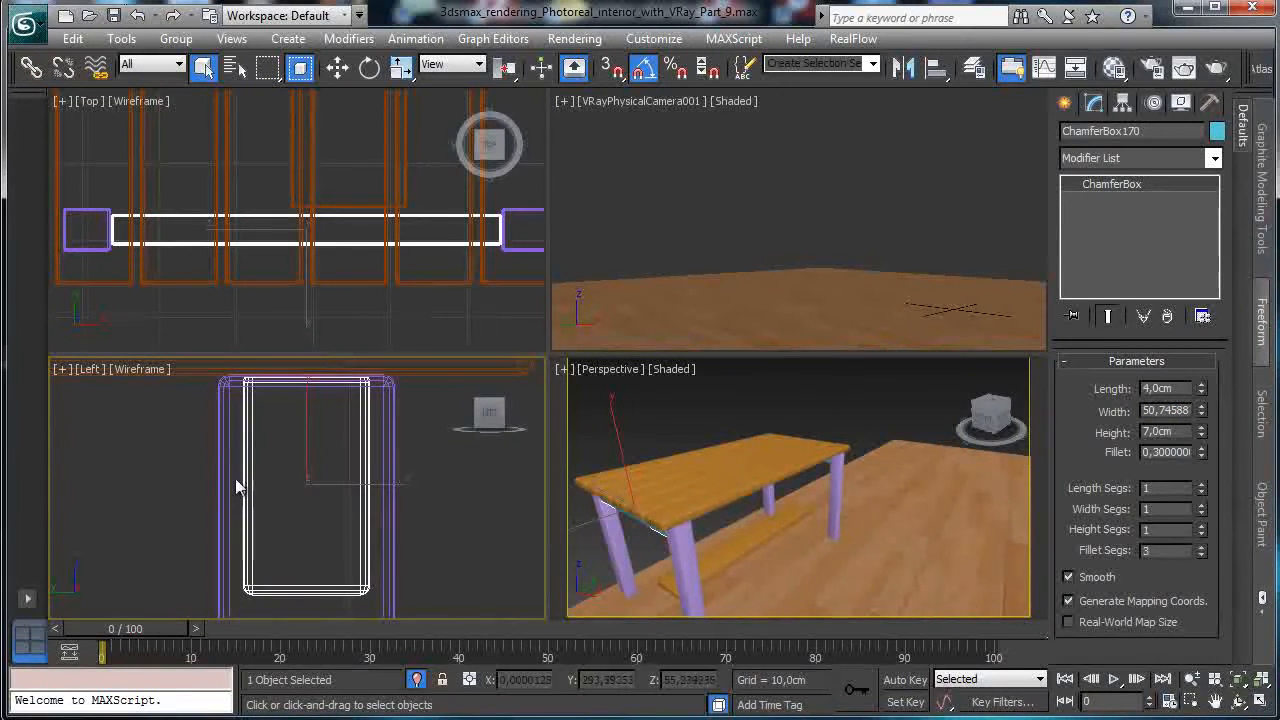
pyautogui.rightClick(757, 271)
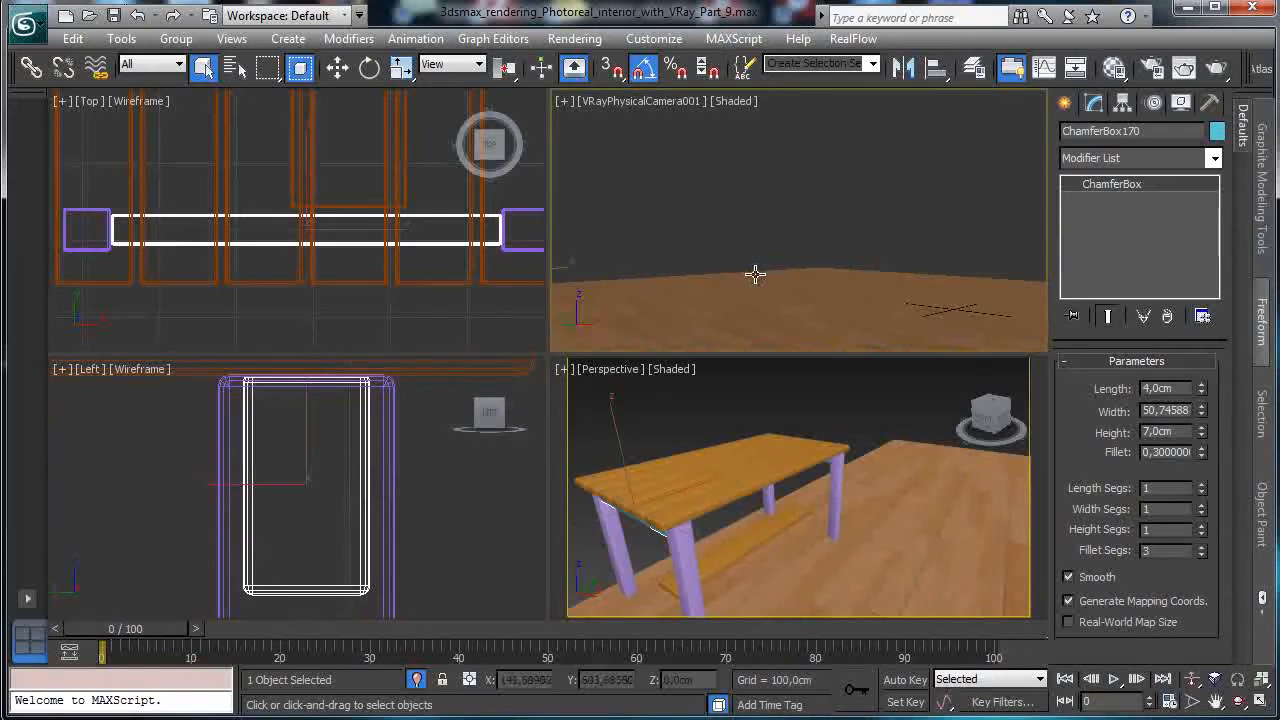
pyautogui.press('l')
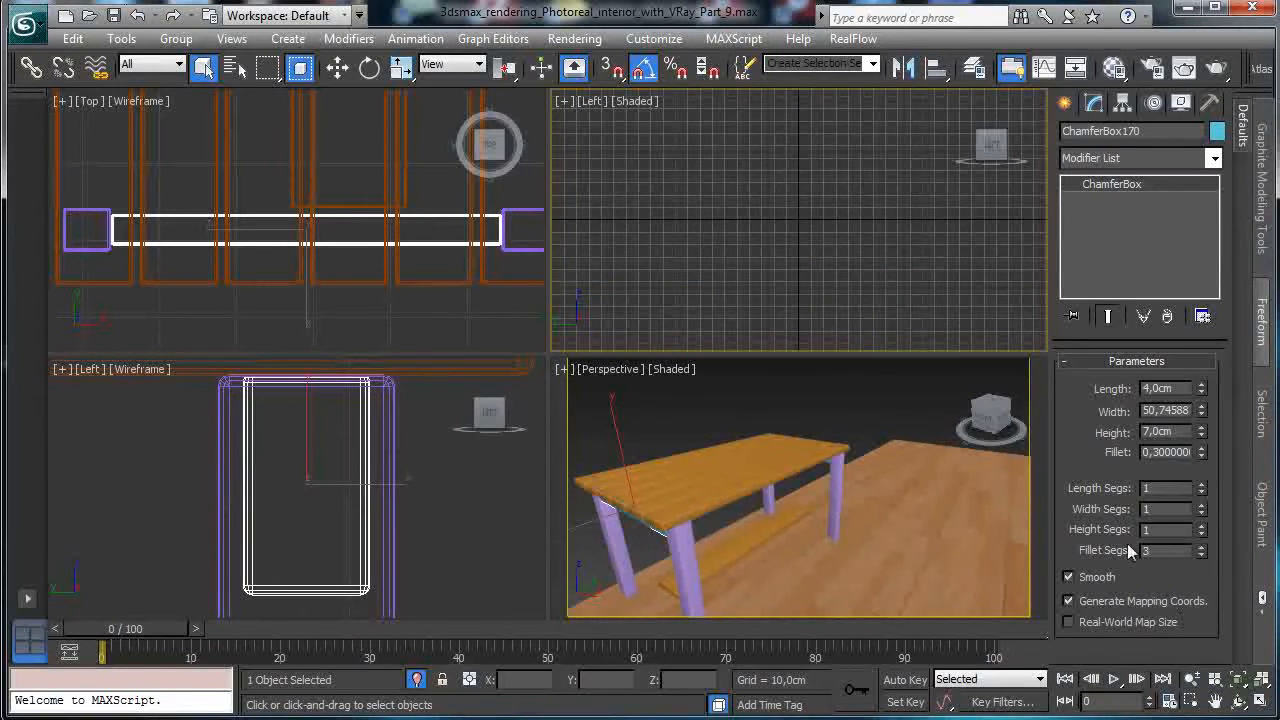
pyautogui.press('f')
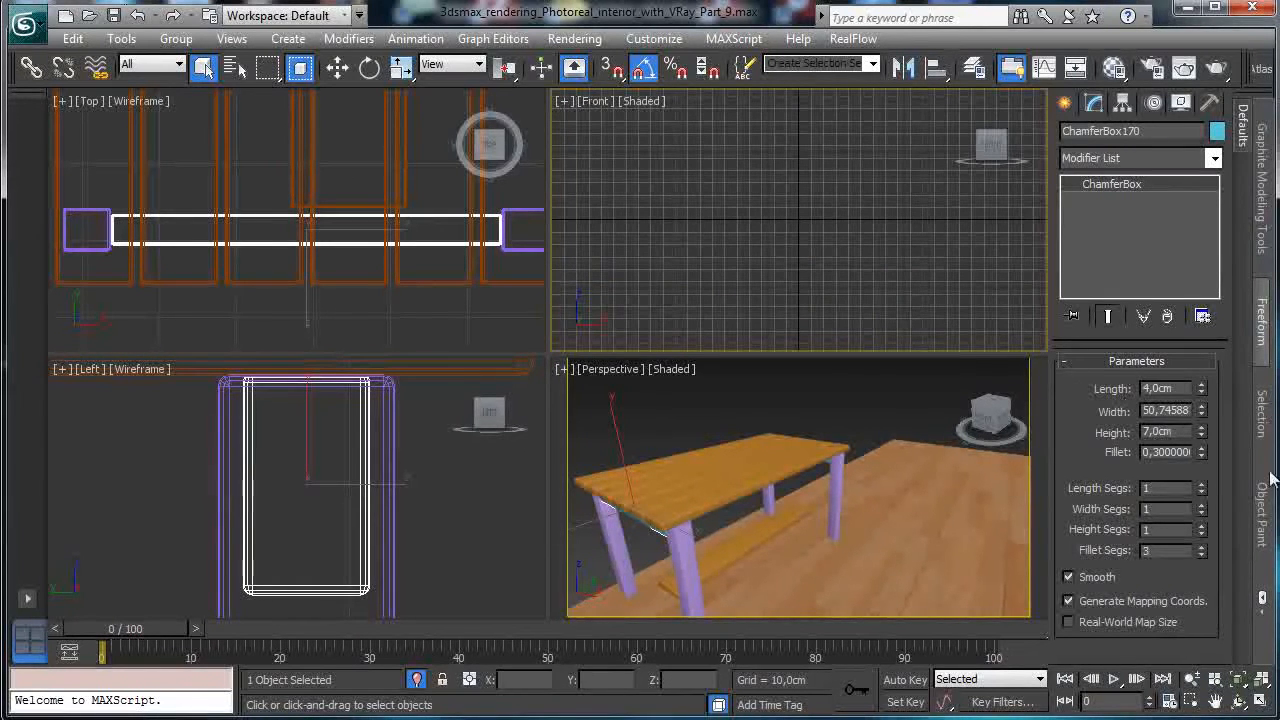
pyautogui.click(1236, 679)
pyautogui.click(641, 104)
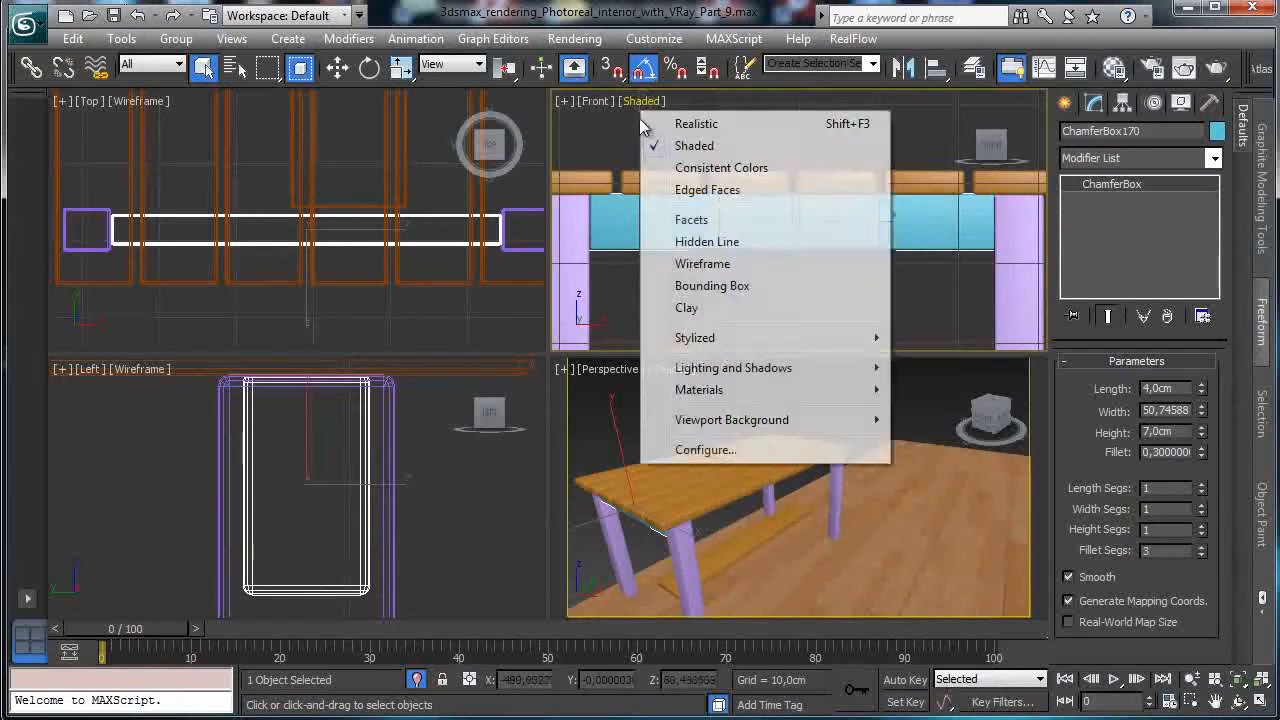
pyautogui.click(720, 264)
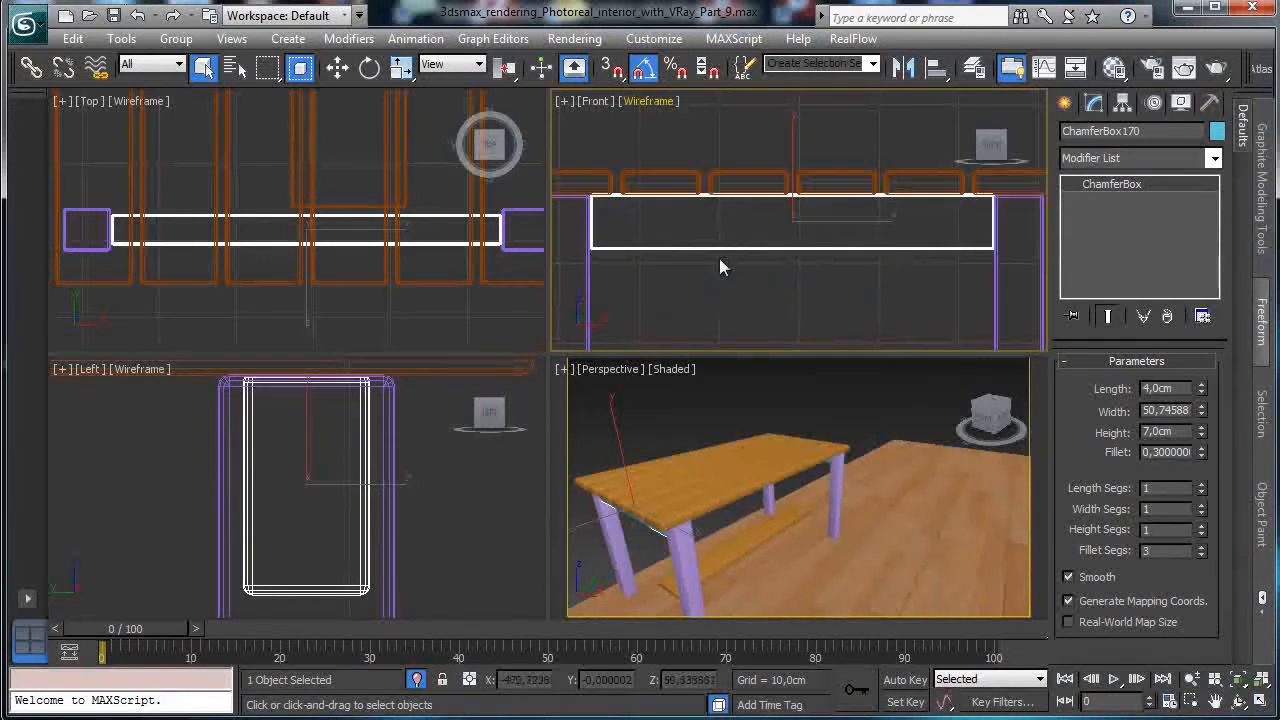
# Copy both blue side boards down toward the floor, raise them slightly, and slide the lower plank left.
pyautogui.moveTo(762, 239); pyautogui.dragTo(826, 240)
pyautogui.click(299, 70)
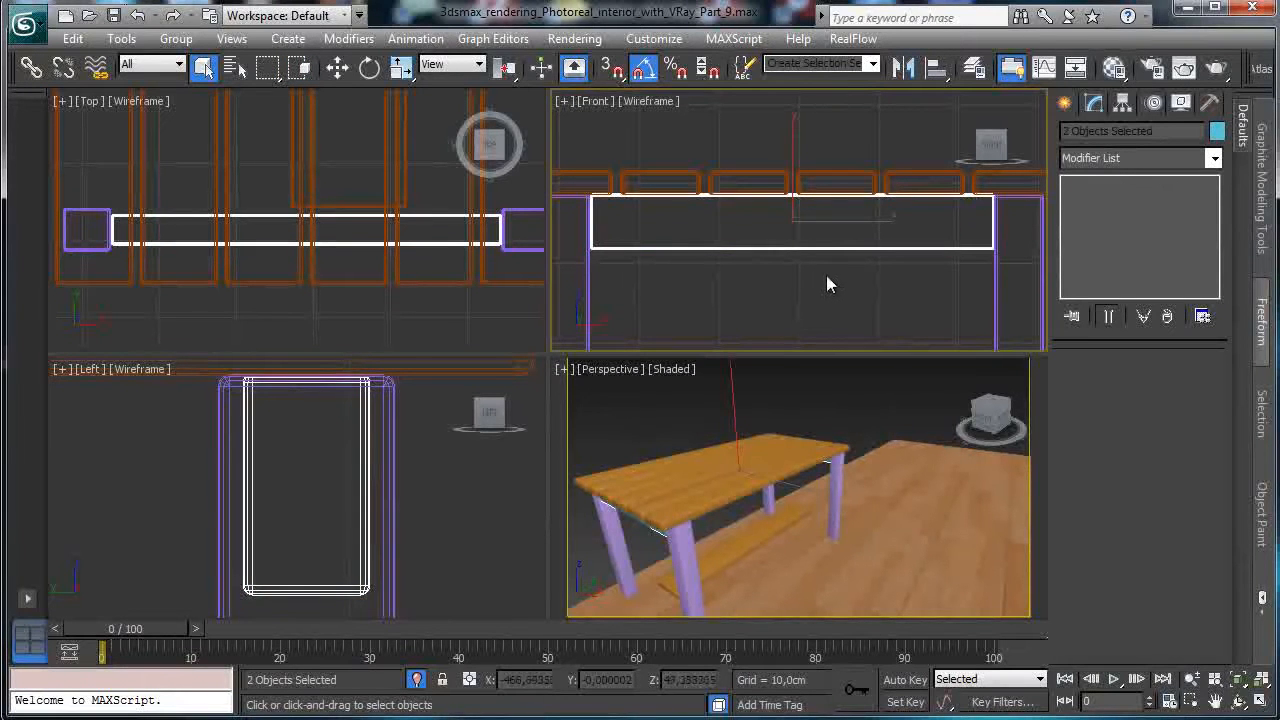
pyautogui.press('w')
pyautogui.moveTo(808, 180)
pyautogui.keyDown('shift'); pyautogui.mouseDown()
pyautogui.moveTo(771, 177)
pyautogui.moveTo(771, 290)
pyautogui.moveTo(790, 372)
pyautogui.moveTo(765, 500)
pyautogui.moveTo(771, 477)
pyautogui.mouseUp(); pyautogui.keyUp('shift')
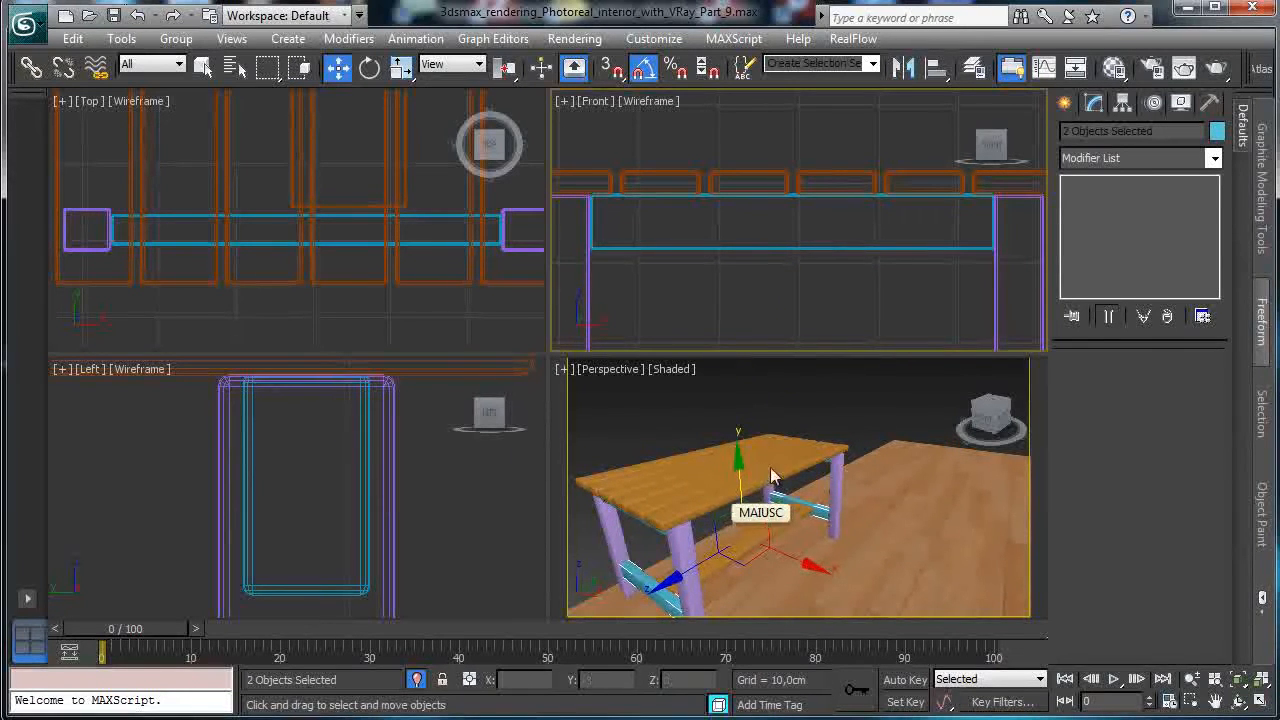
pyautogui.click(662, 452)
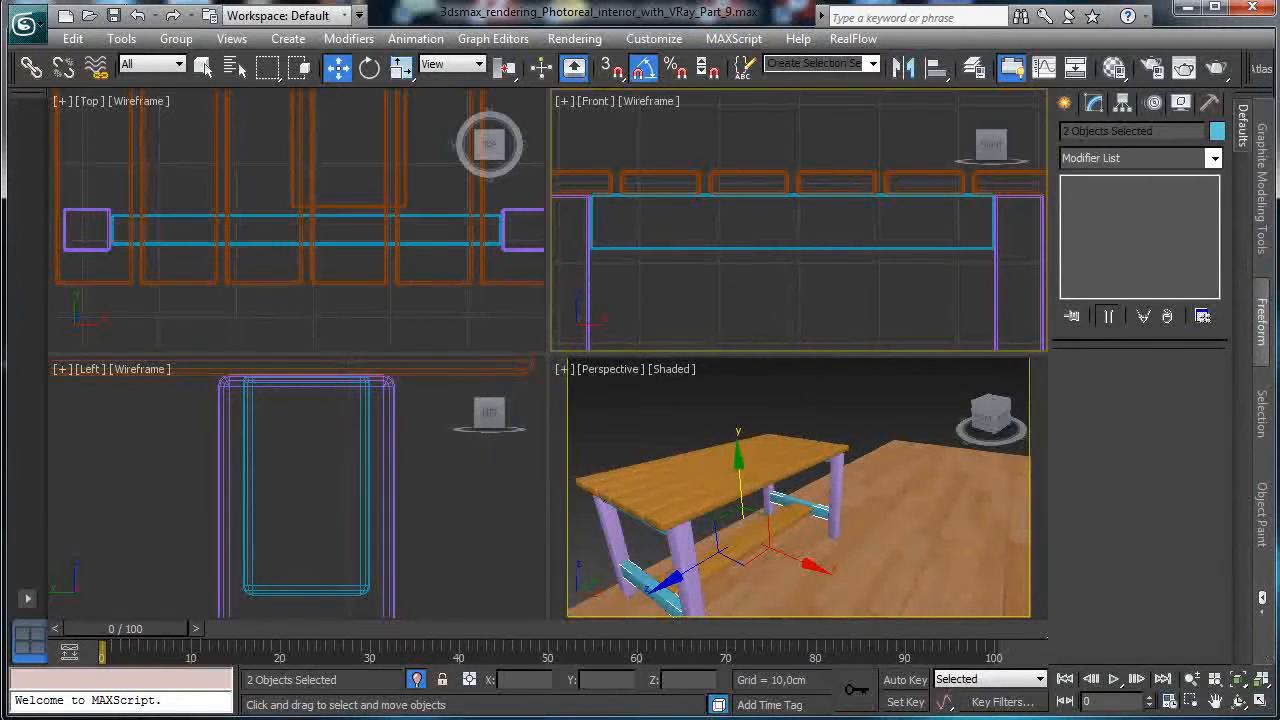
pyautogui.click(1215, 701)
pyautogui.moveTo(923, 160); pyautogui.dragTo(806, 106)
pyautogui.click(337, 67)
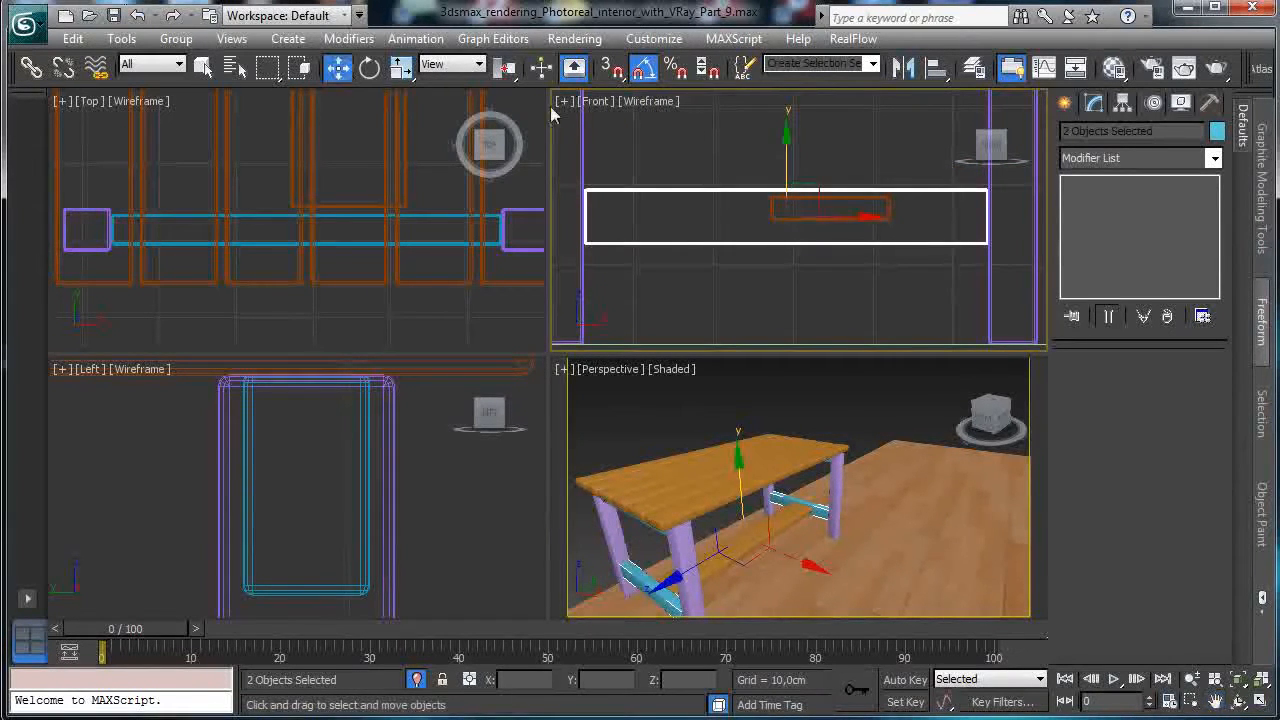
pyautogui.moveTo(788, 151)
pyautogui.mouseDown()
pyautogui.moveTo(787, 135)
pyautogui.moveTo(787, 155)
pyautogui.mouseUp()
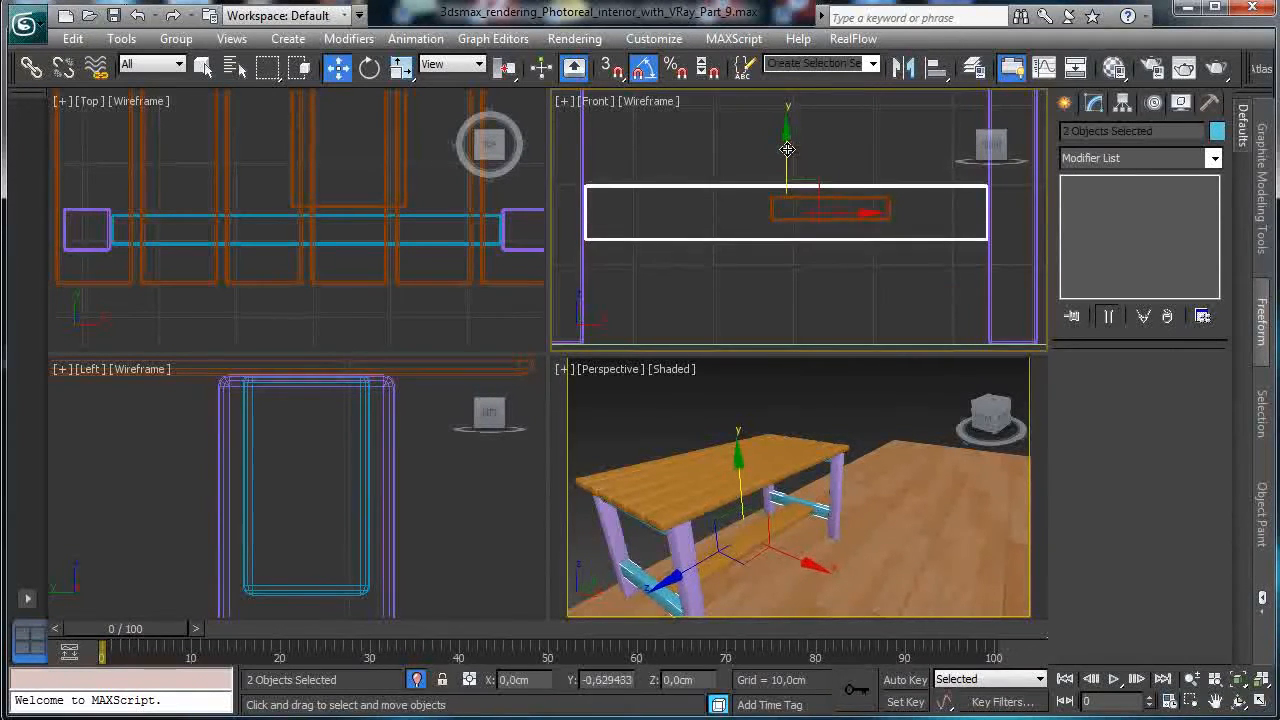
pyautogui.click(888, 203)
pyautogui.moveTo(898, 220); pyautogui.dragTo(851, 221)
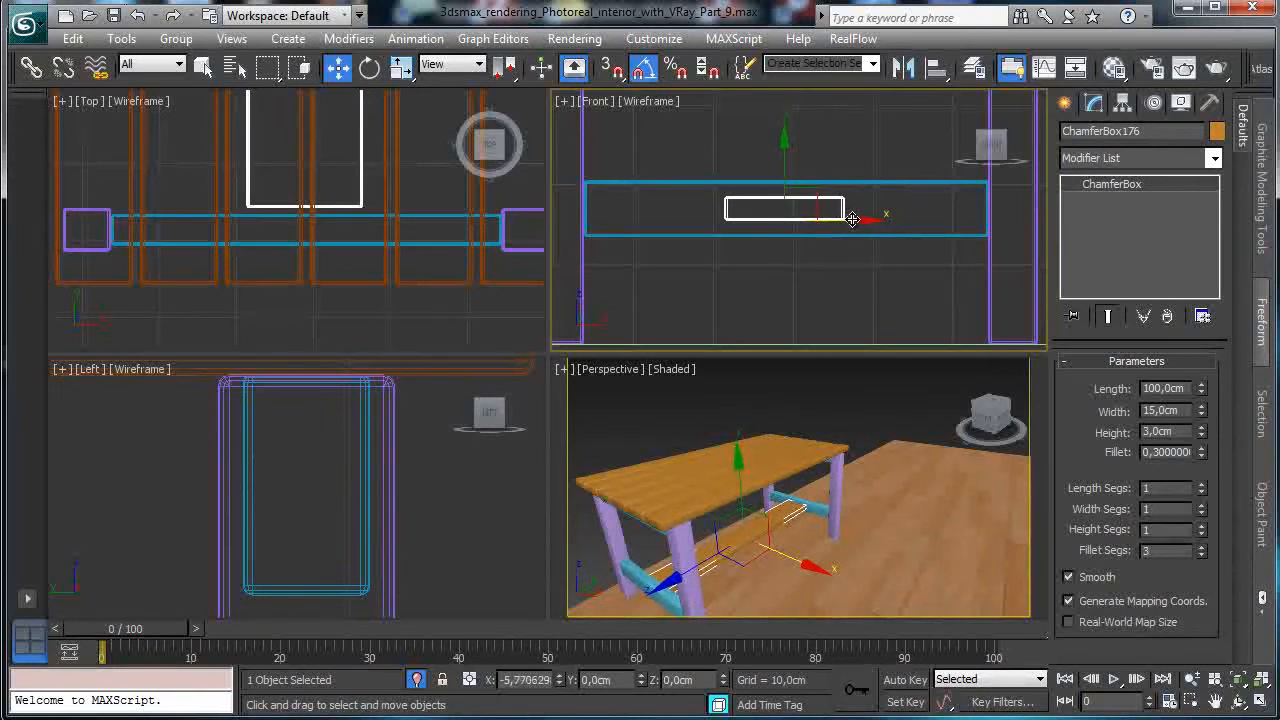
# Align the lower plank to the blue board on X position only.
pyautogui.click(936, 67)
pyautogui.click(890, 190)
pyautogui.click(655, 239)
pyautogui.click(730, 239)
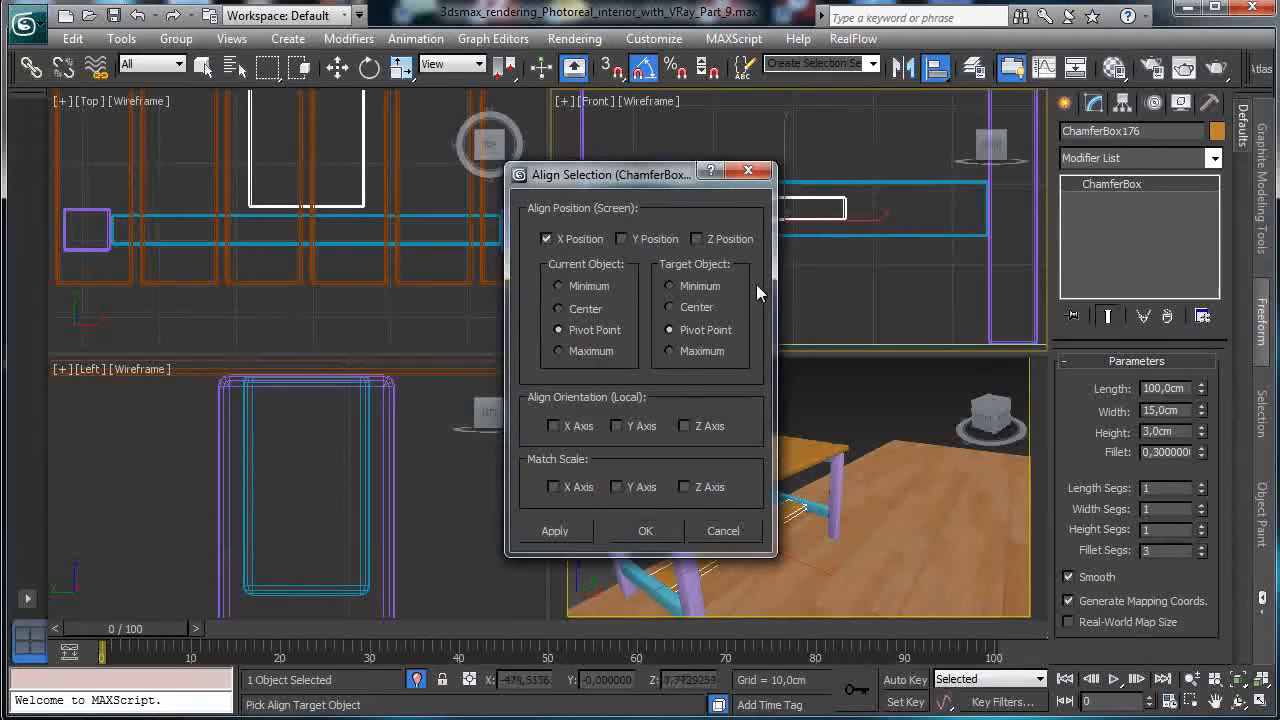
pyautogui.click(645, 531)
# Lengthen the plank to about 102 cm and save the scene.
pyautogui.click(839, 507)
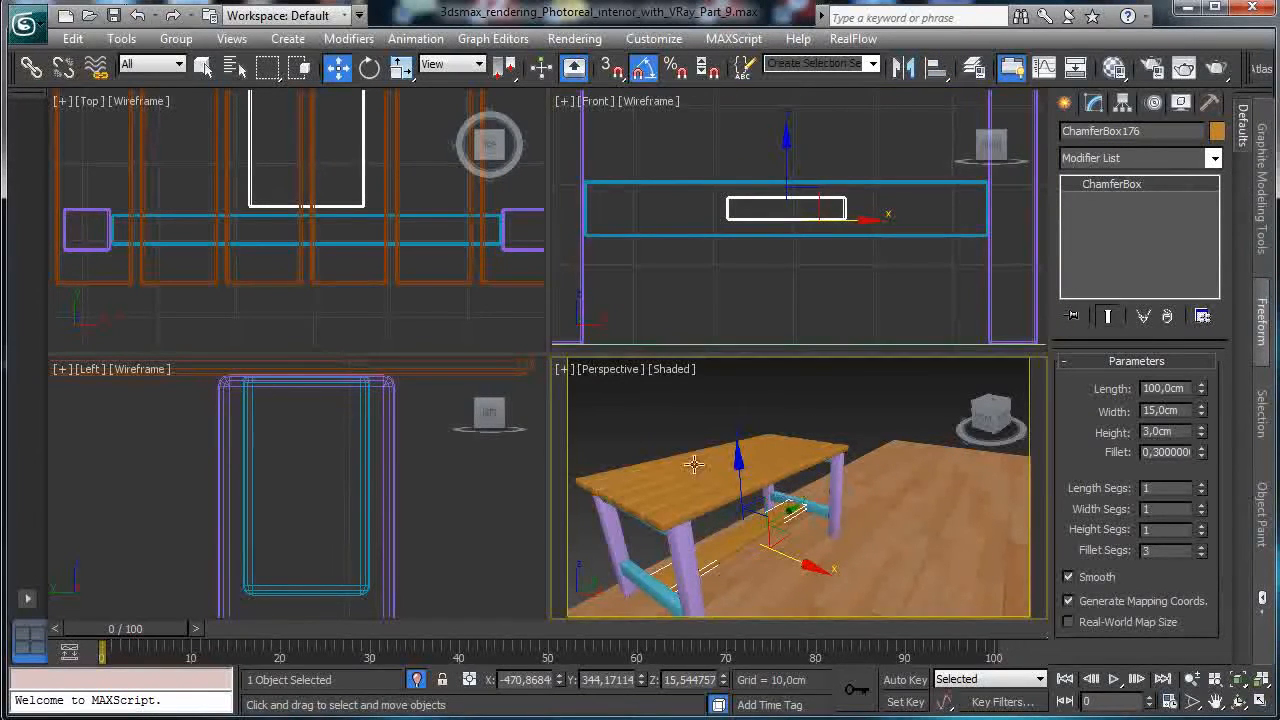
pyautogui.moveTo(1203, 389); pyautogui.dragTo(1200, 397)
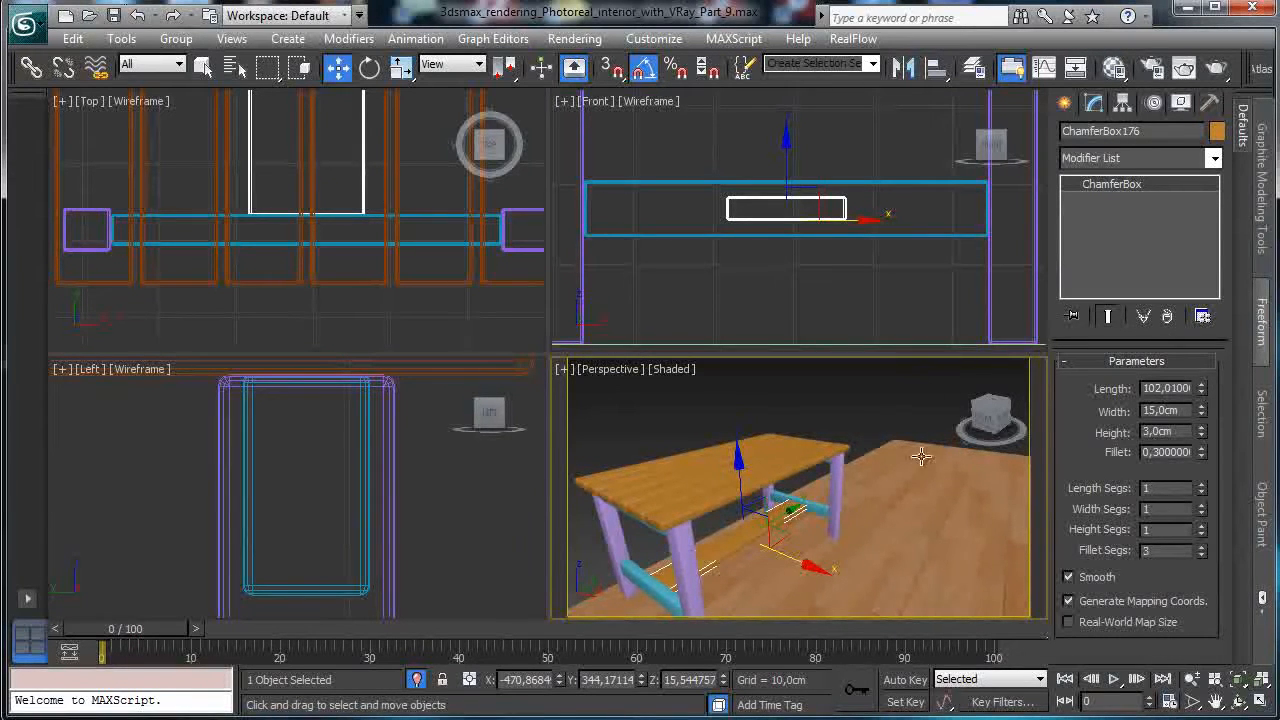
pyautogui.hotkey('ctrl', 's')
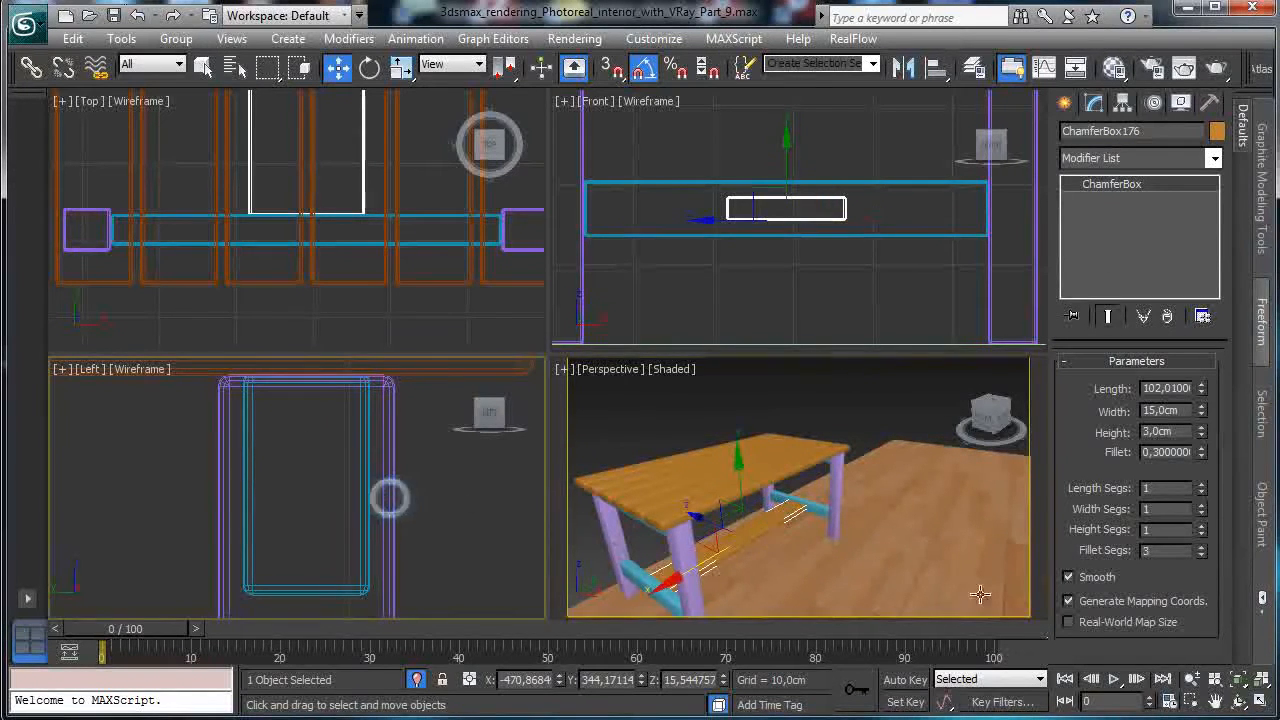
# Zoom out the Front view and marquee-select all the table parts.
pyautogui.click(1192, 679)
pyautogui.moveTo(874, 274); pyautogui.dragTo(842, 318)
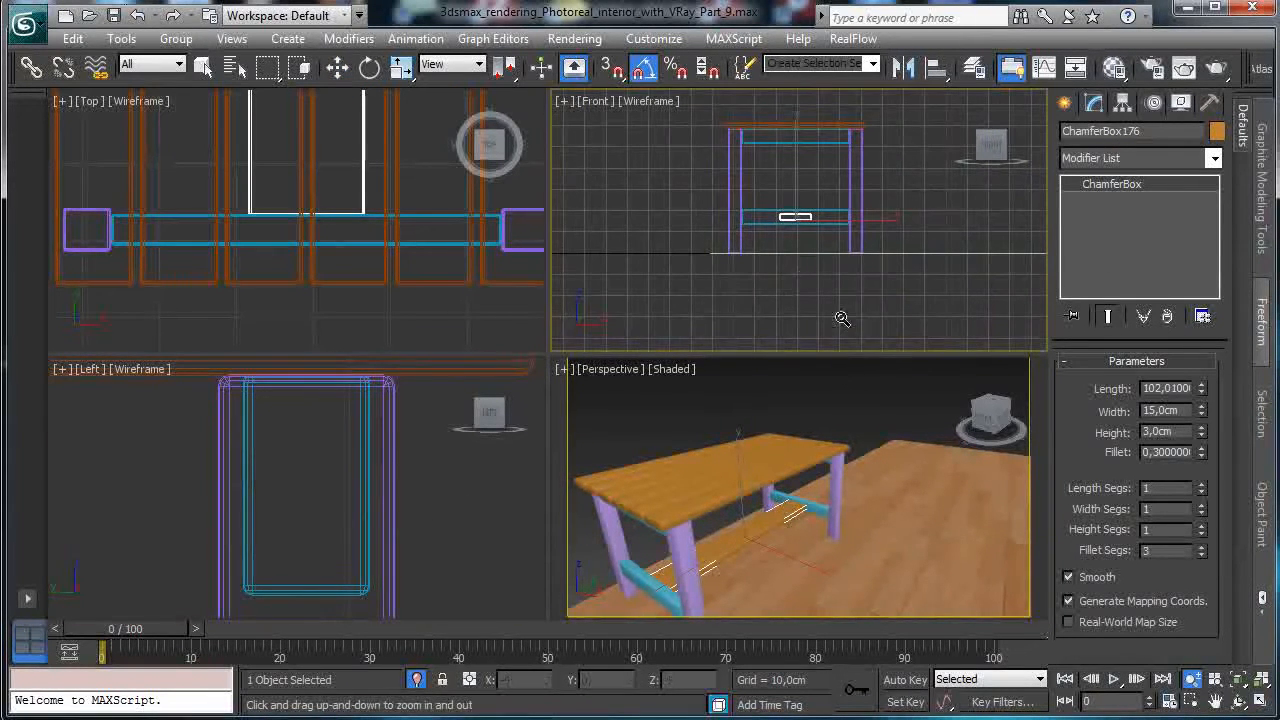
pyautogui.click(203, 67)
pyautogui.moveTo(782, 158); pyautogui.dragTo(907, 268)
# Select the table's 15 parts with a fully enclosing window in the Front view.
pyautogui.click(302, 68)
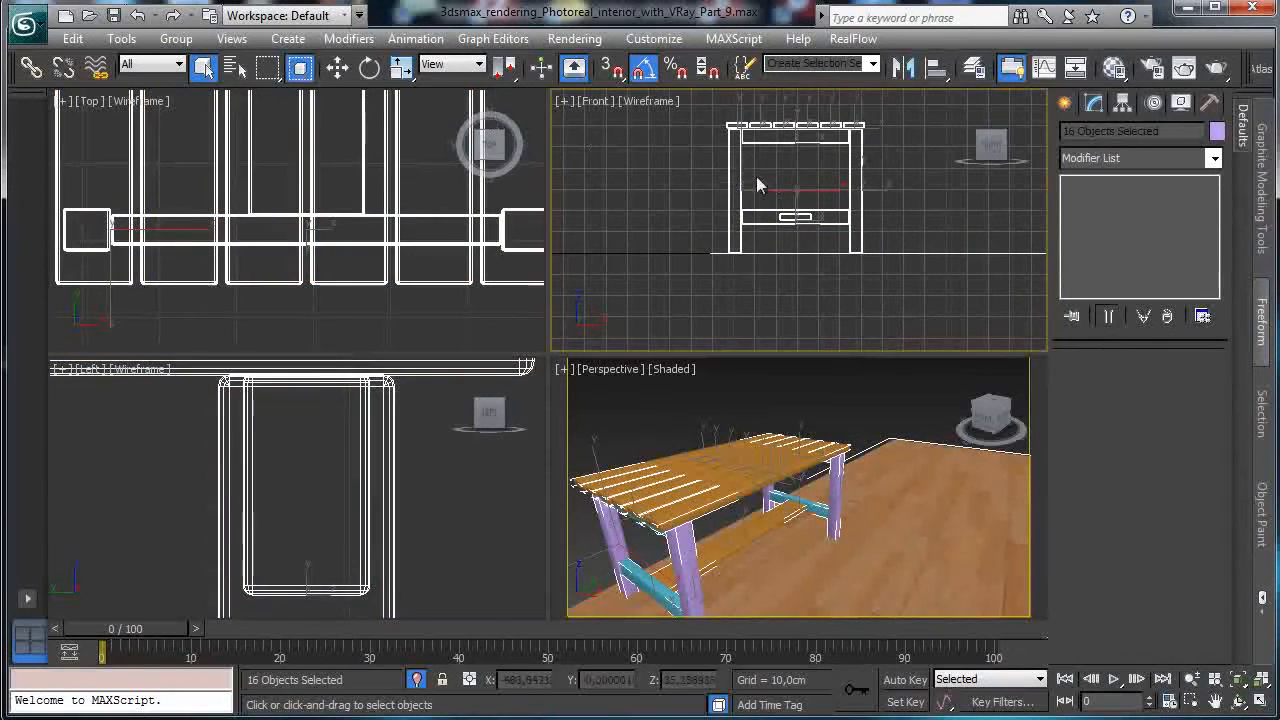
pyautogui.click(730, 119)
pyautogui.moveTo(714, 114); pyautogui.dragTo(892, 282)
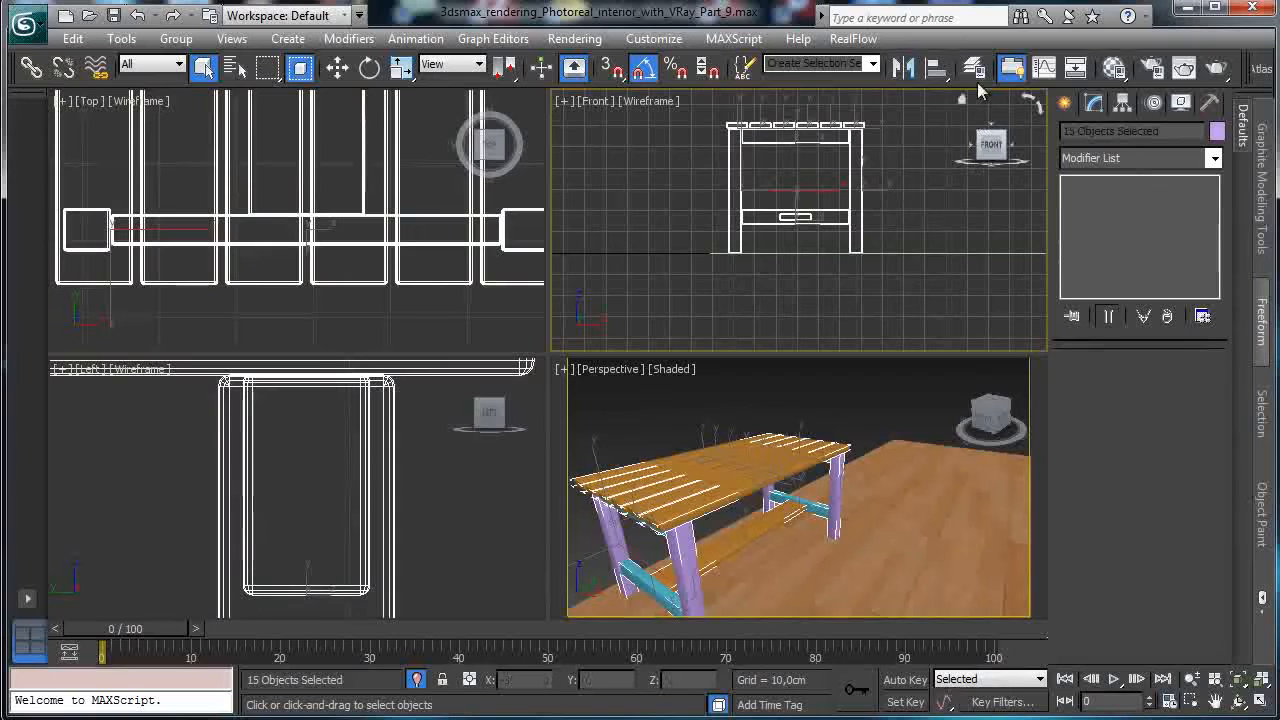
# Reset the Glass vase slot in the Material Editor to a fresh default material.
pyautogui.click(1115, 68)
pyautogui.moveTo(330, 214); pyautogui.dragTo(254, 35)
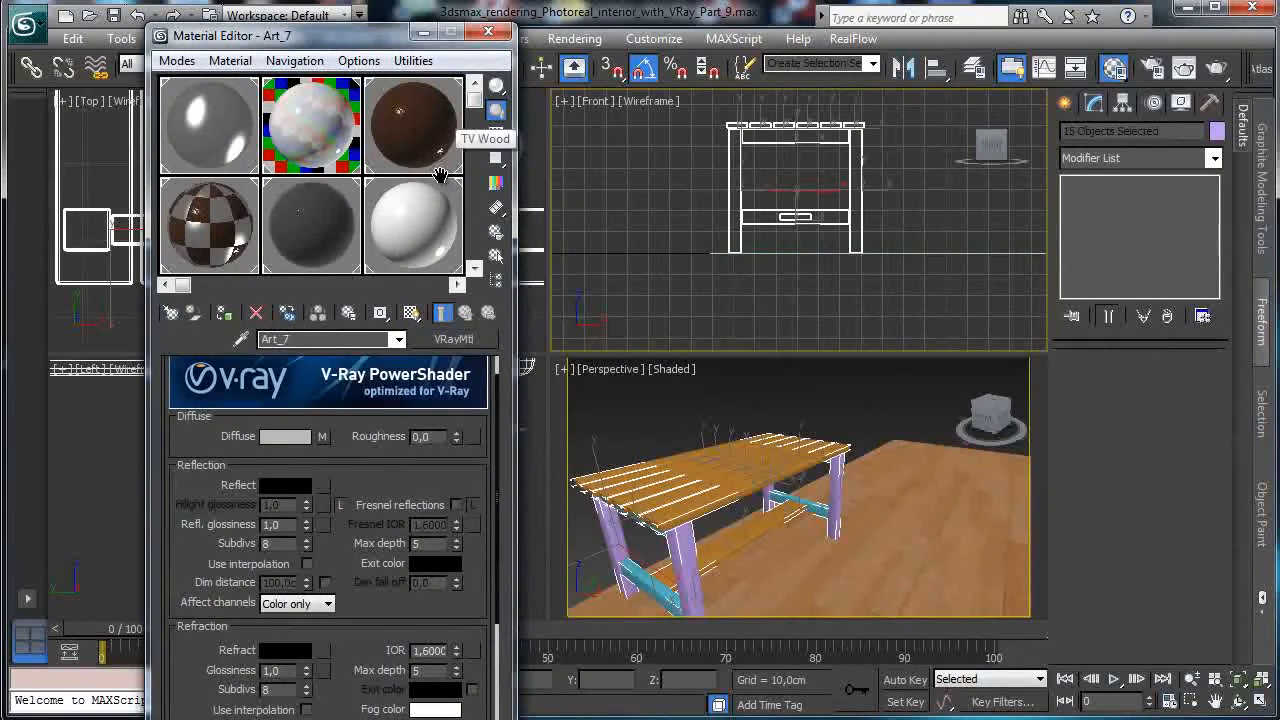
pyautogui.scroll(-3, 439, 140)
pyautogui.click(415, 215)
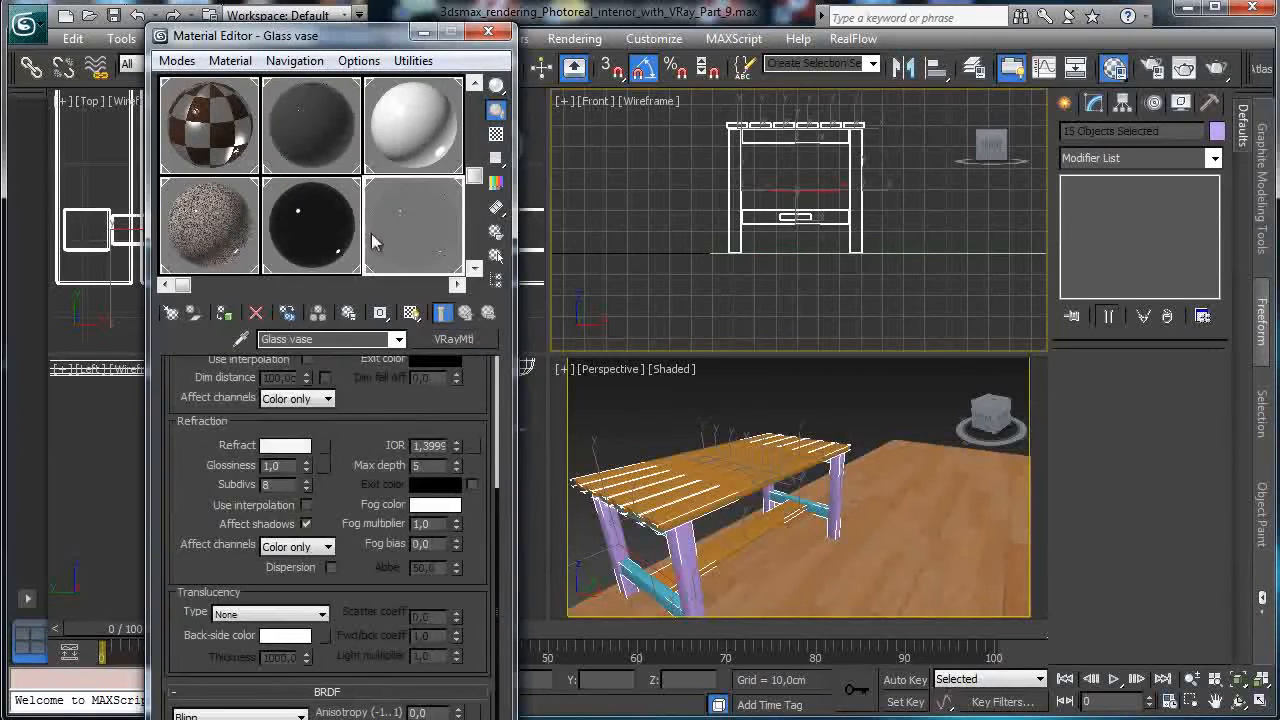
pyautogui.click(257, 316)
pyautogui.click(378, 481)
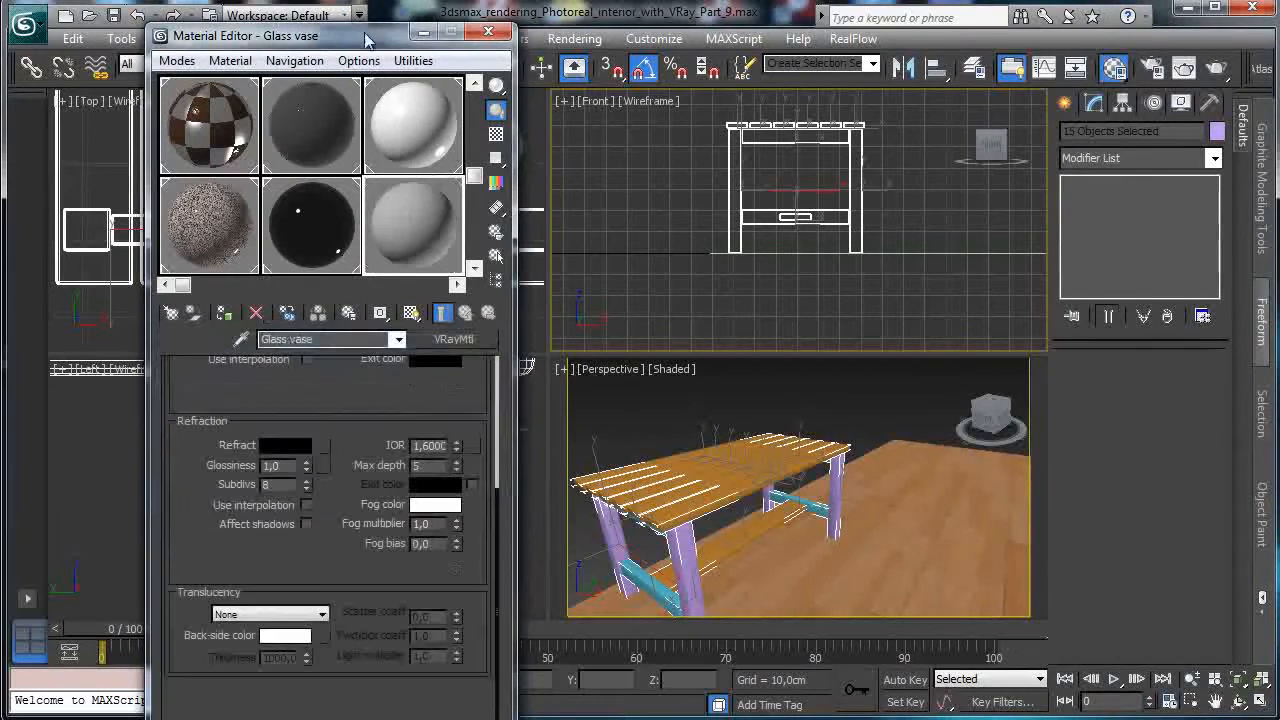
# Name the material Black glossy and assign it to the table parts.
pyautogui.moveTo(370, 47); pyautogui.dragTo(332, 29)
pyautogui.click(297, 321)
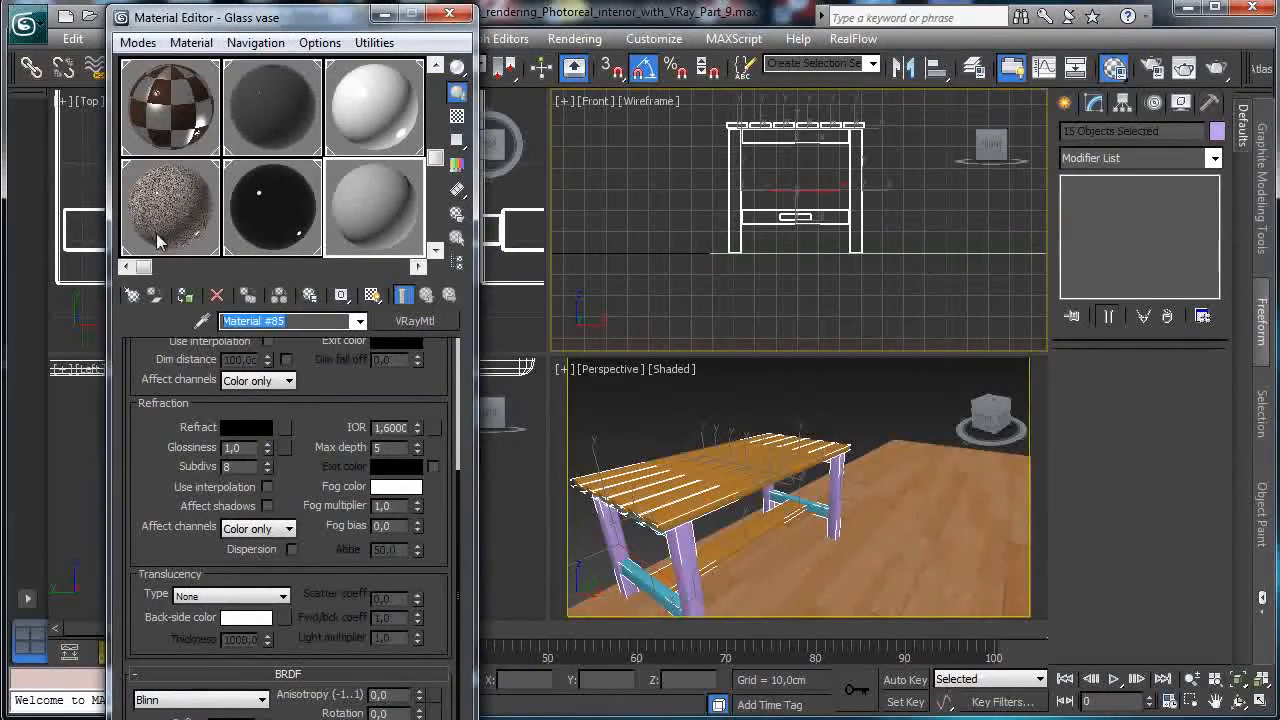
pyautogui.write('Black glossy')
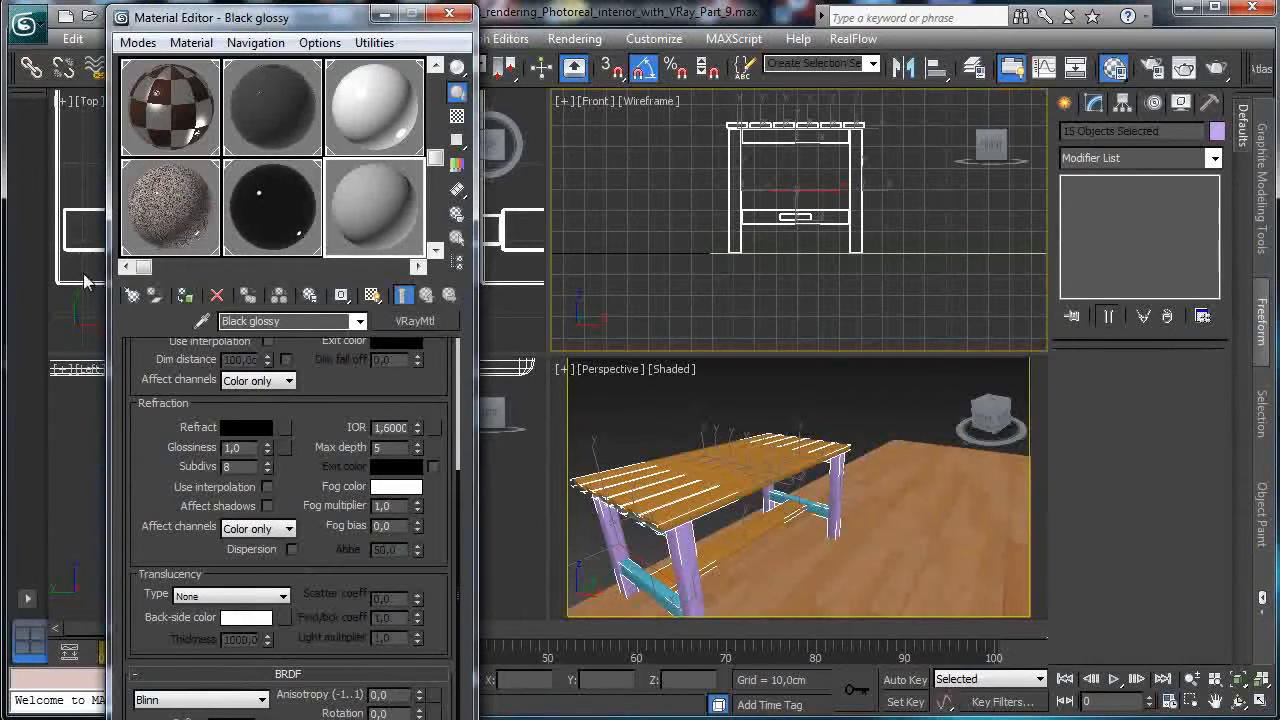
pyautogui.click(185, 296)
# Set the Black glossy diffuse colour to pure black (Value 0).
pyautogui.scroll(5, 323, 387)
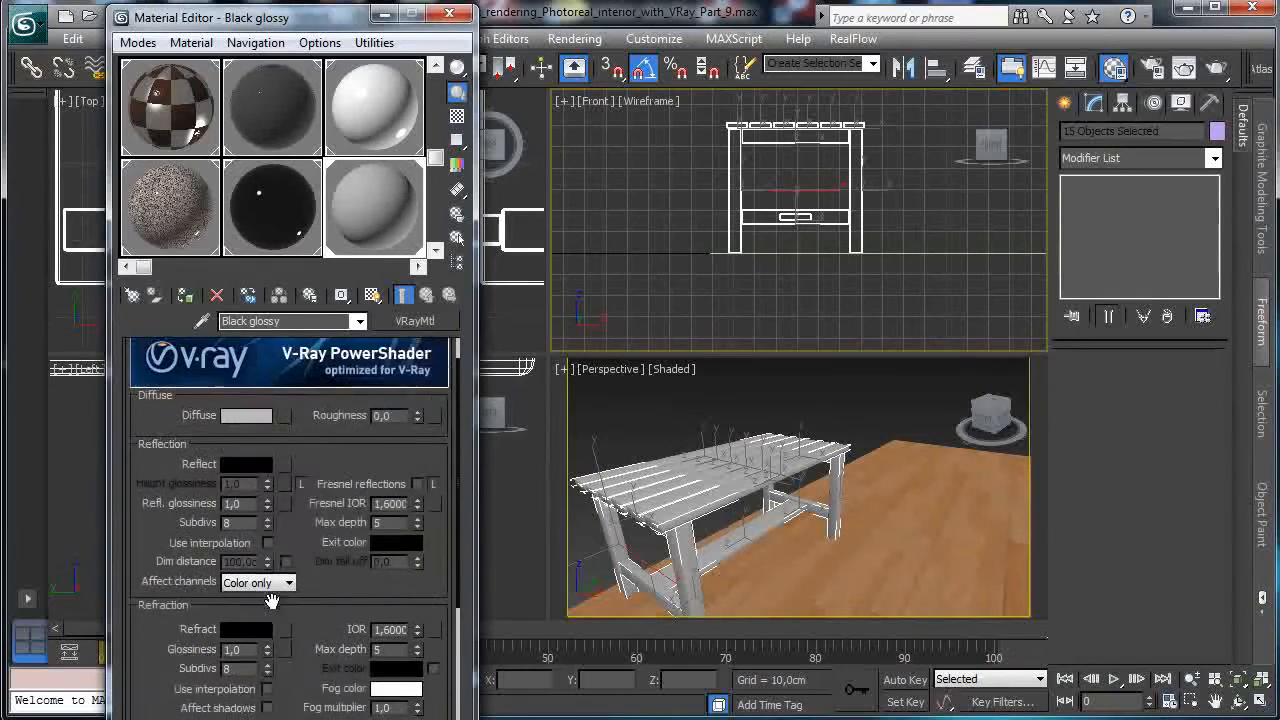
pyautogui.click(250, 418)
pyautogui.moveTo(575, 192); pyautogui.dragTo(430, 190)
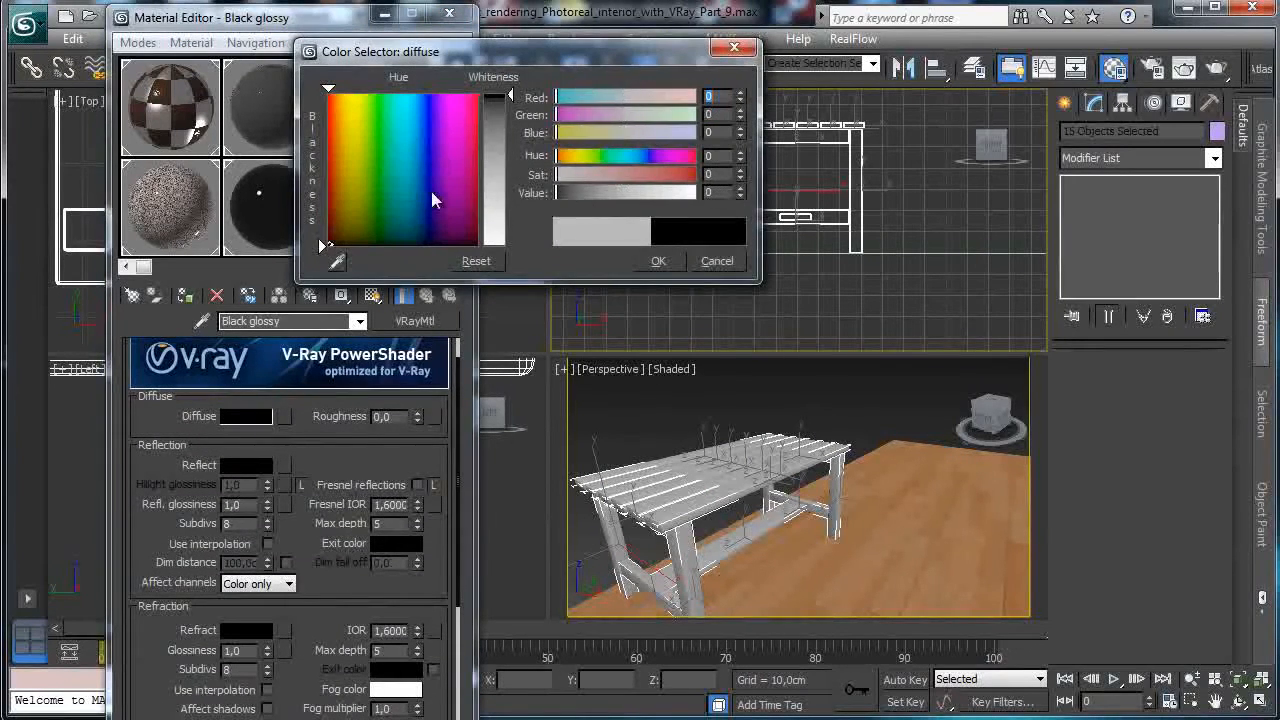
pyautogui.click(658, 261)
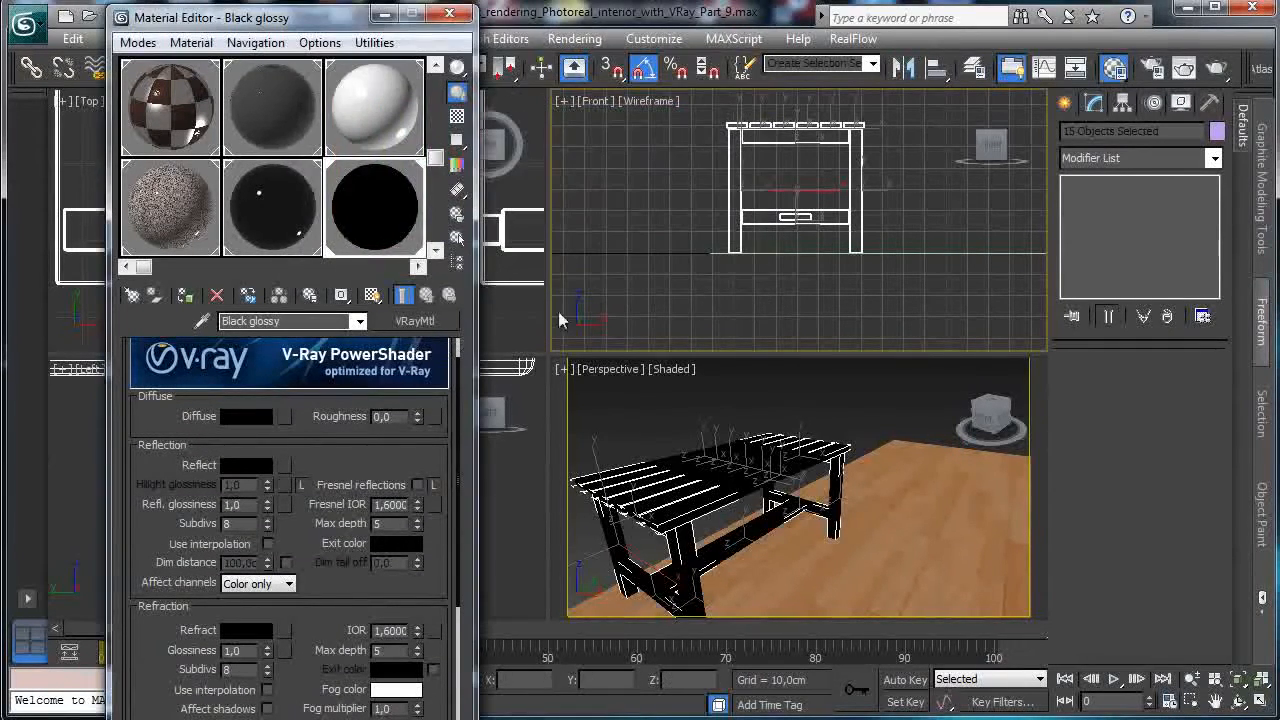
pyautogui.click(622, 369)
# Look through VRayPhysicalCamera001 to 004 in turn, ending on VRayPhysicalCamera005.
pyautogui.moveTo(843, 393)
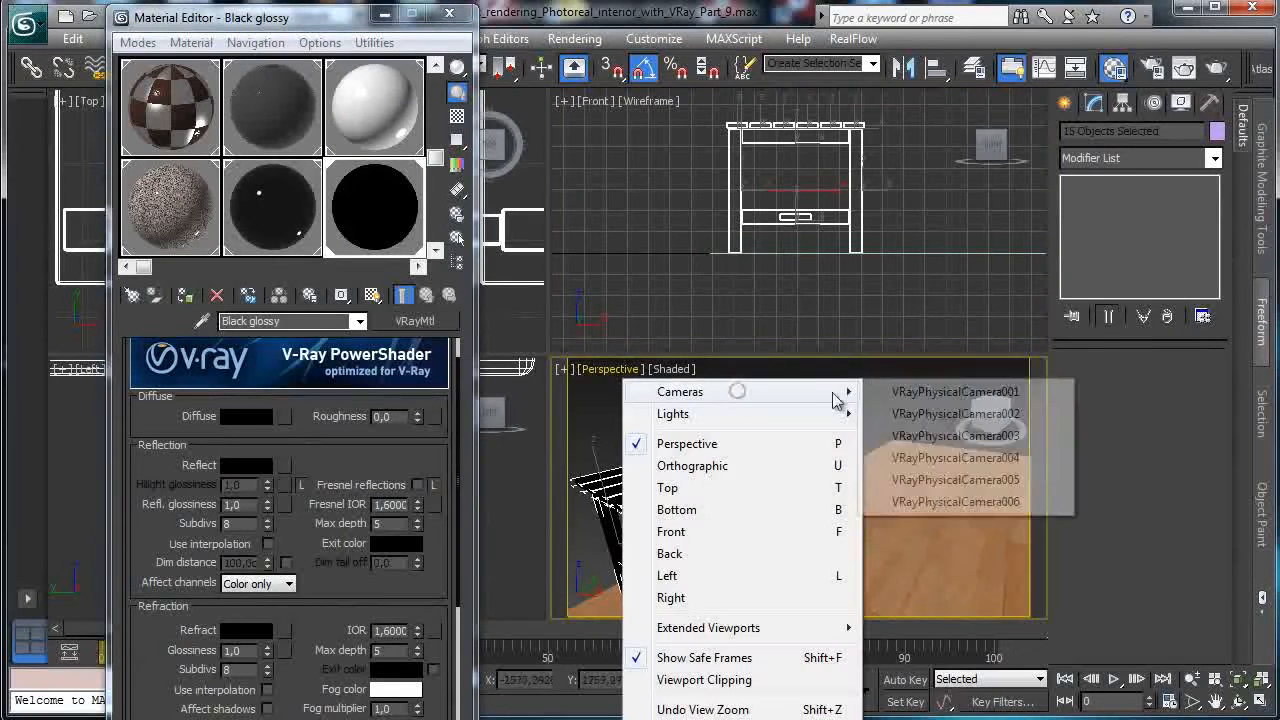
pyautogui.click(944, 401)
pyautogui.click(604, 369)
pyautogui.moveTo(749, 391)
pyautogui.click(912, 413)
pyautogui.click(662, 369)
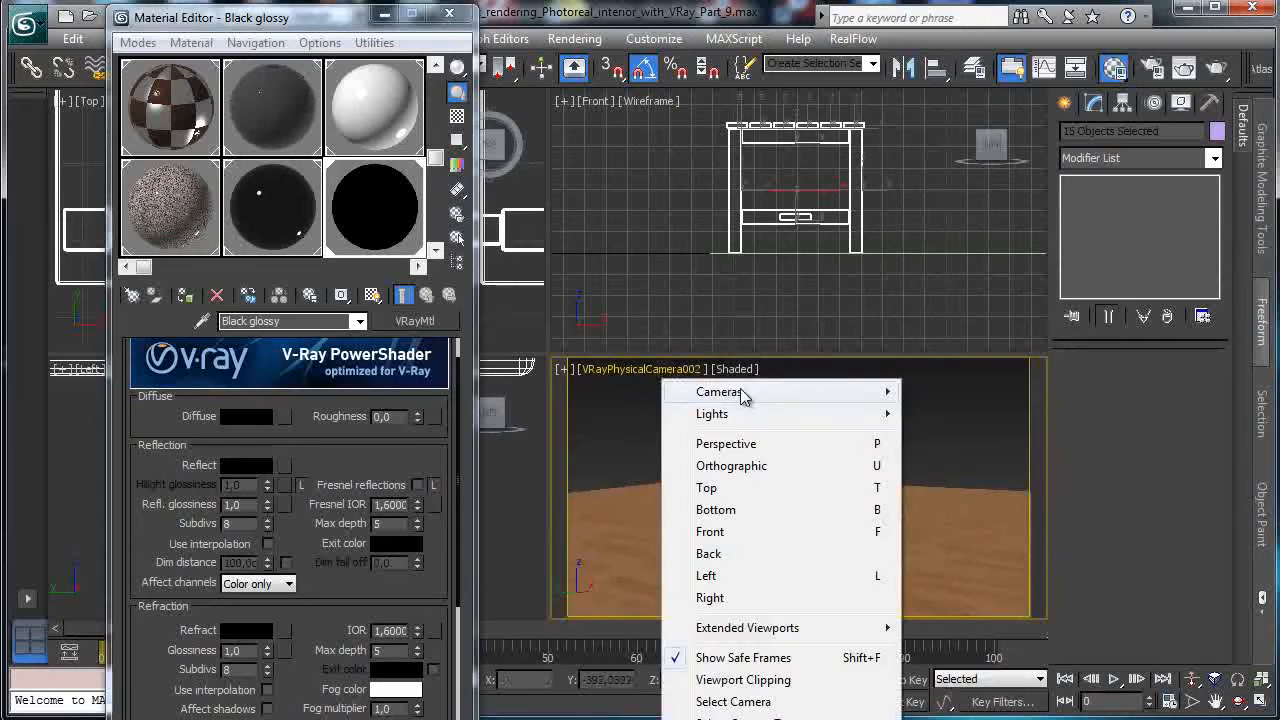
pyautogui.click(990, 436)
pyautogui.click(652, 369)
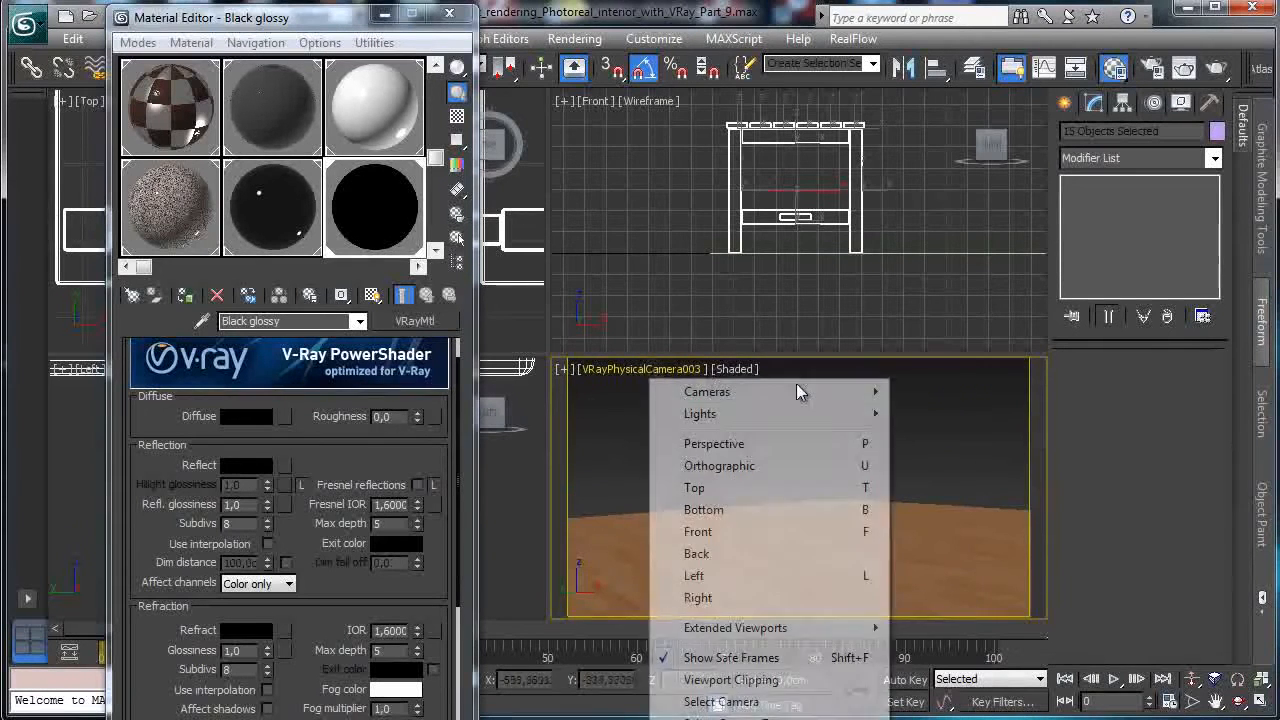
pyautogui.moveTo(820, 391)
pyautogui.click(940, 457)
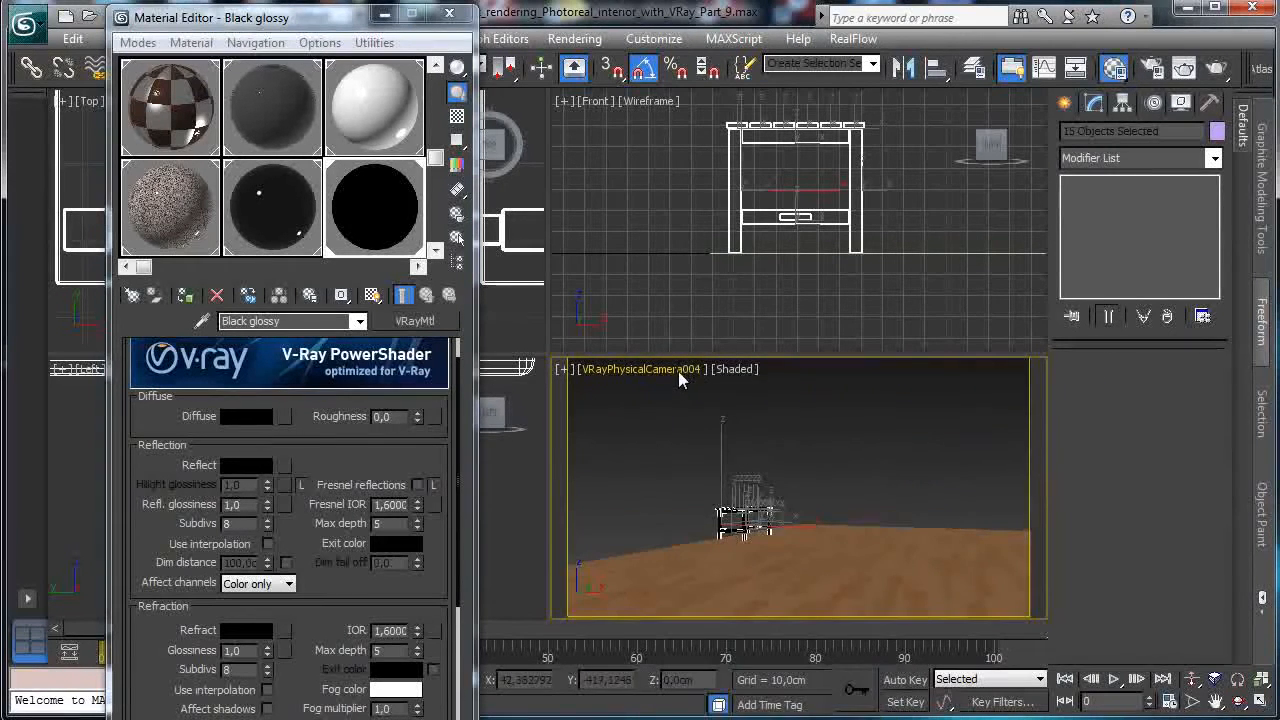
pyautogui.click(678, 370)
pyautogui.click(943, 479)
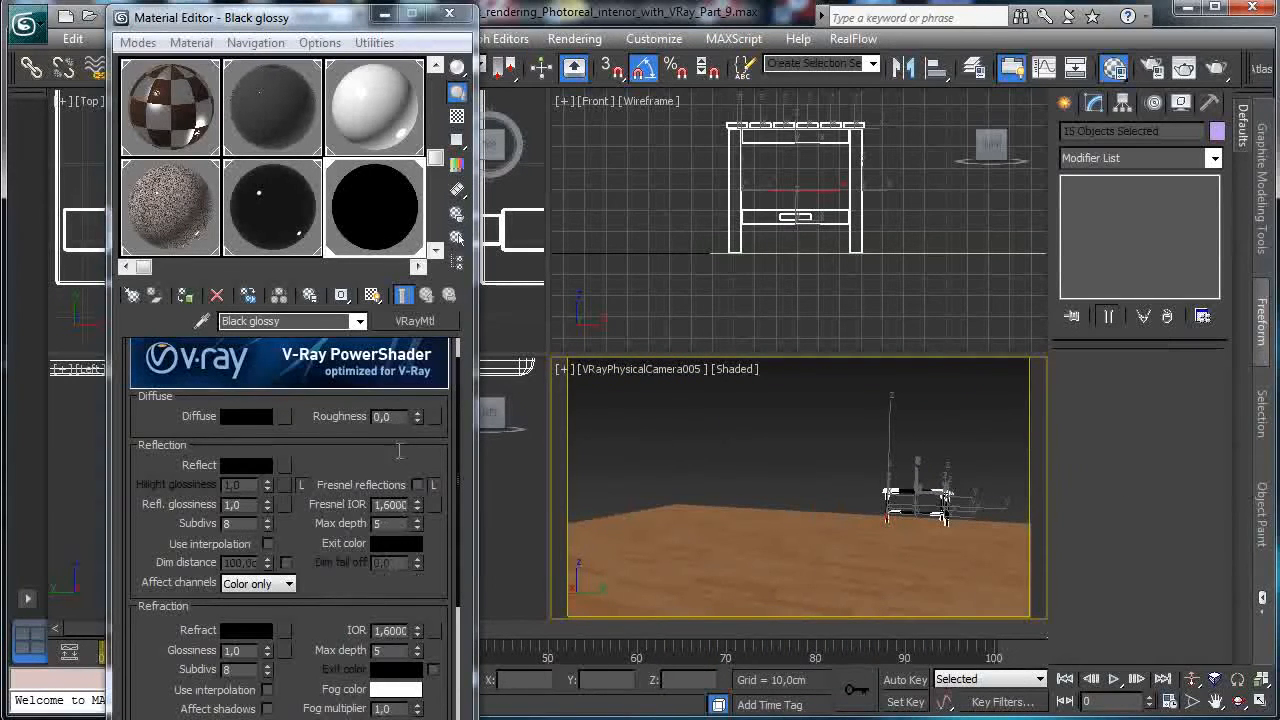
# Exit isolation to show the whole room and maximize the camera viewport.
pyautogui.moveTo(360, 716); pyautogui.dragTo(360, 635)
pyautogui.click(416, 680)
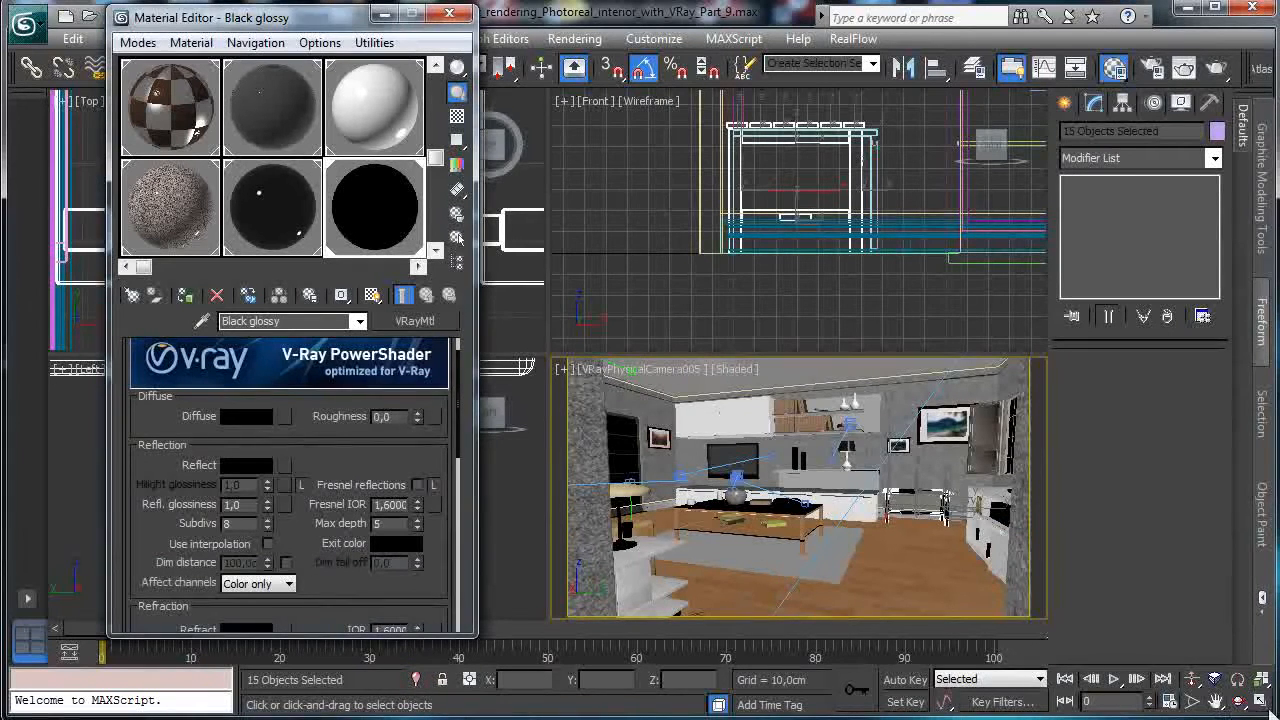
pyautogui.click(1264, 702)
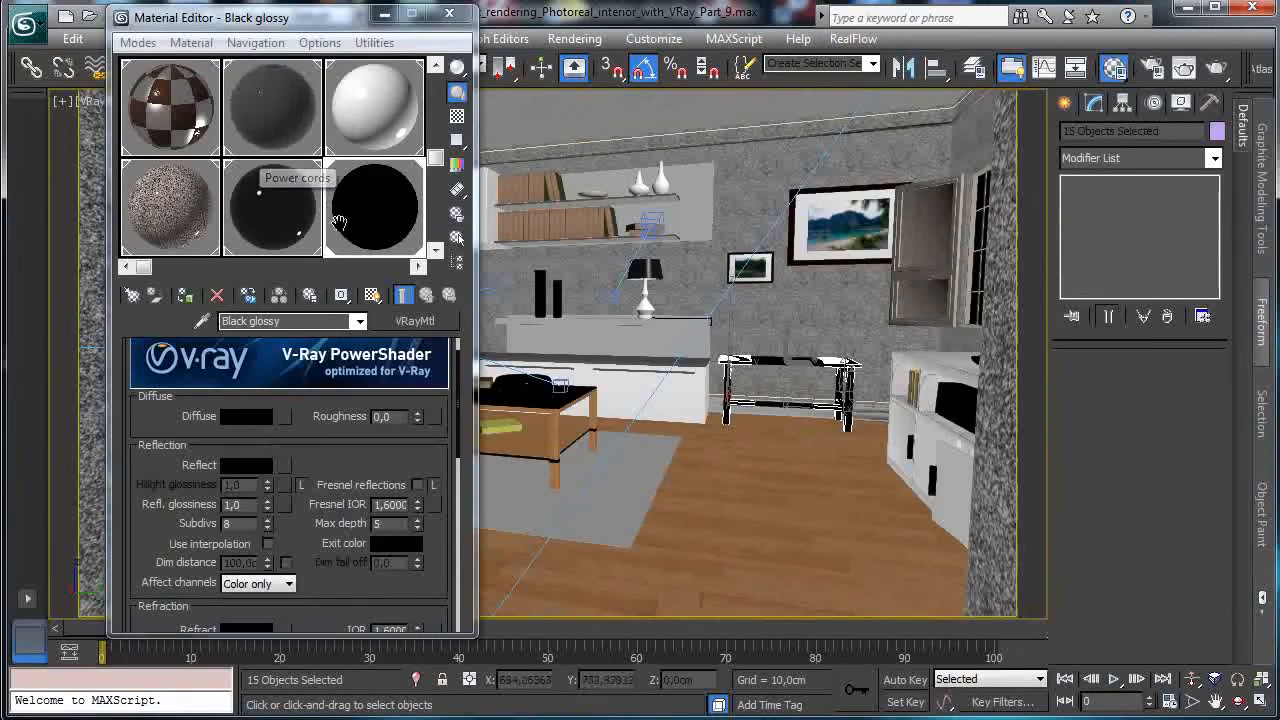
# Give Black glossy Fresnel reflections, a white reflect colour and 0,93 reflection glossiness.
pyautogui.click(417, 485)
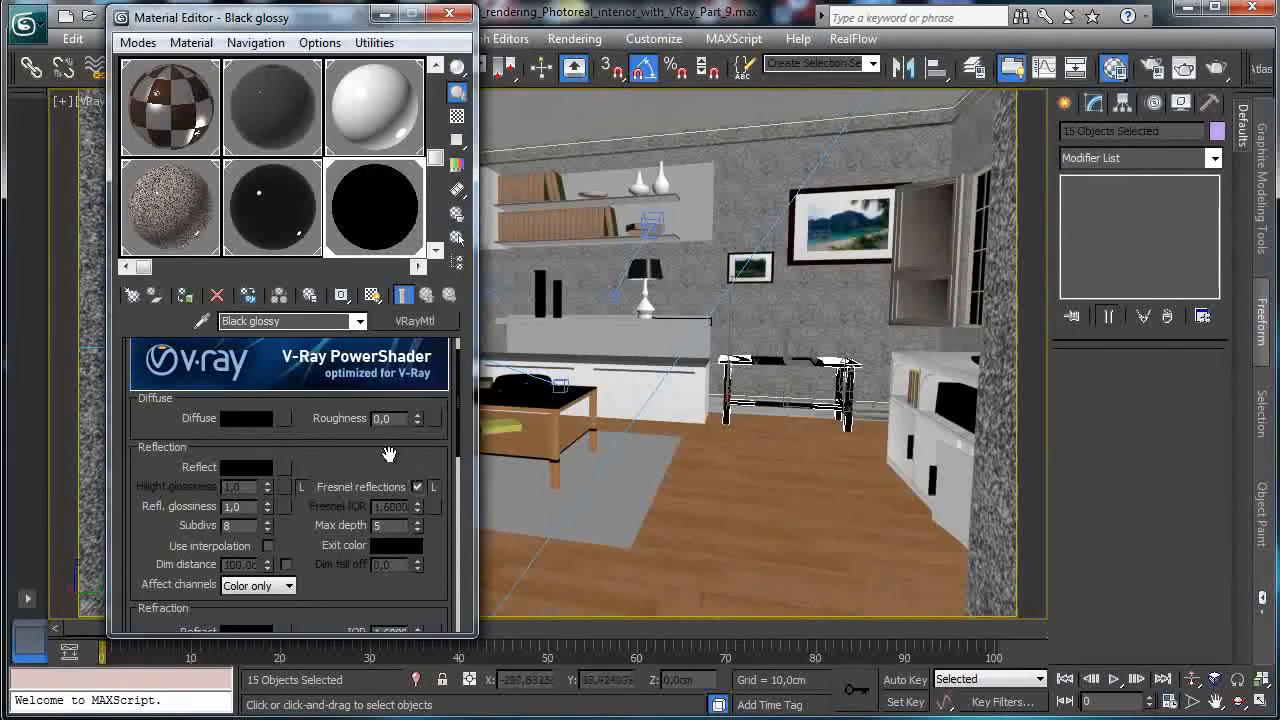
pyautogui.click(243, 467)
pyautogui.moveTo(510, 157); pyautogui.dragTo(513, 262)
pyautogui.click(655, 258)
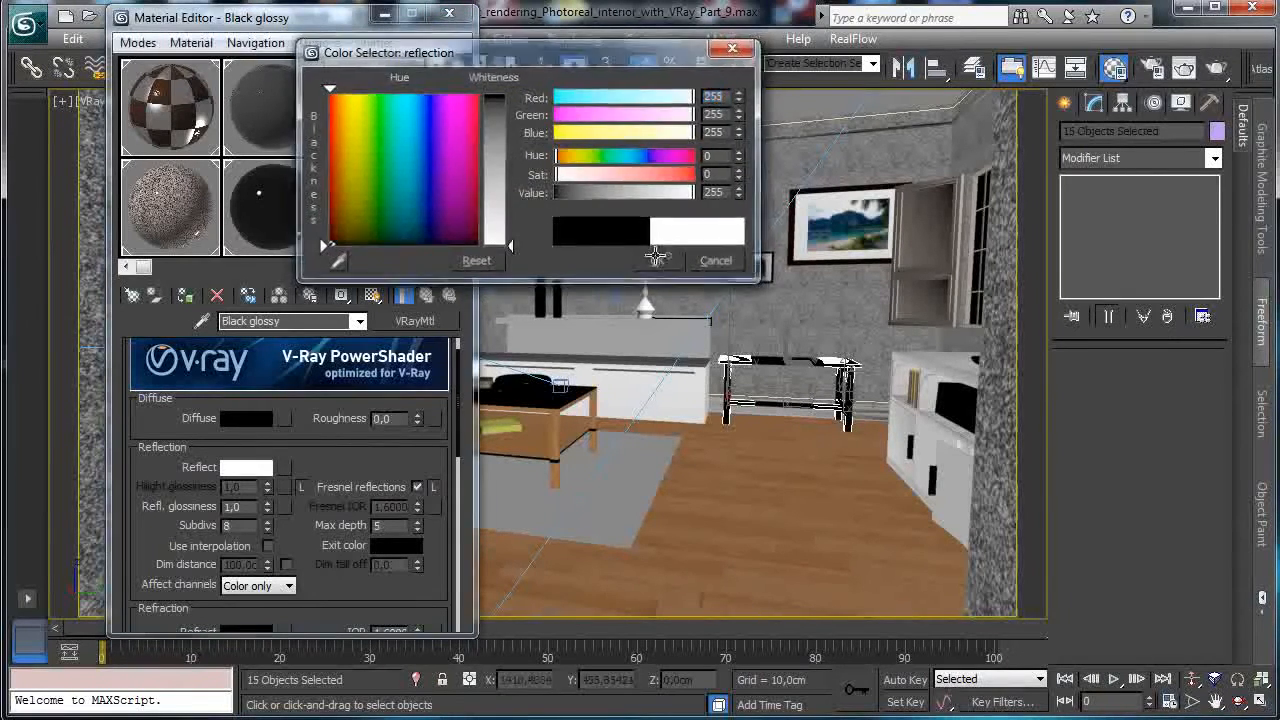
pyautogui.moveTo(267, 511); pyautogui.dragTo(270, 513)
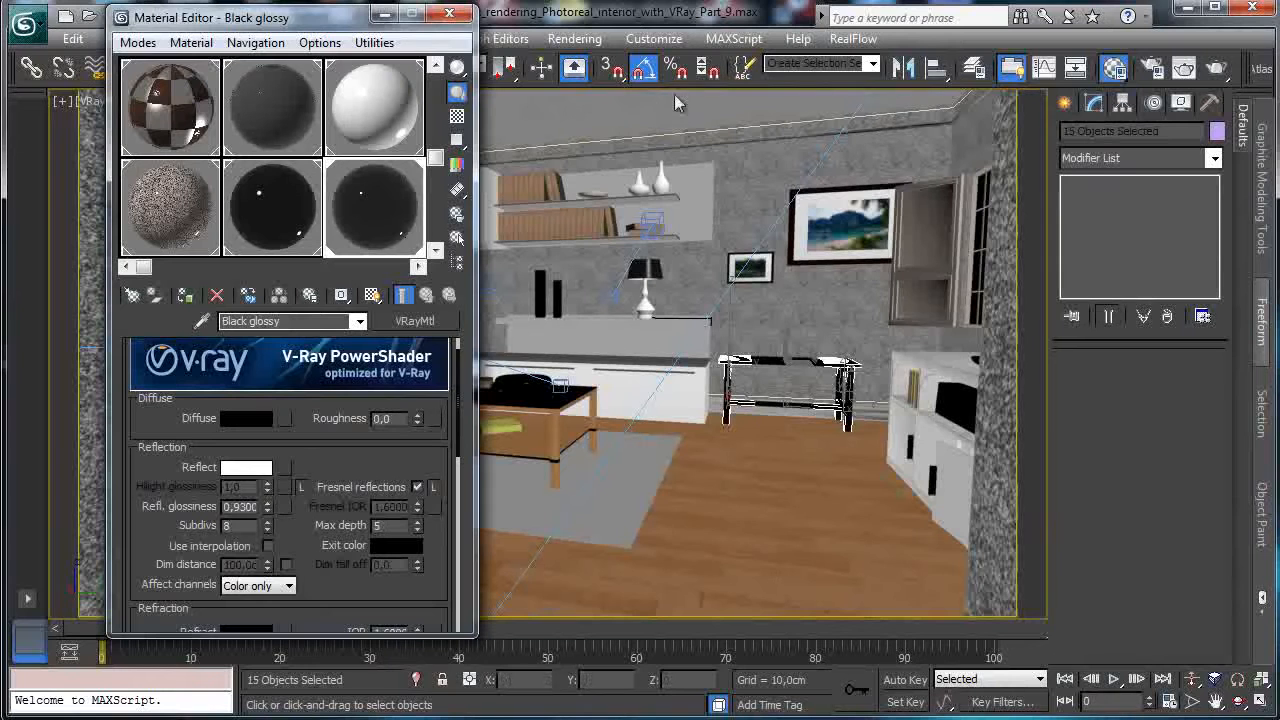
pyautogui.moveTo(185, 17); pyautogui.dragTo(150, 88)
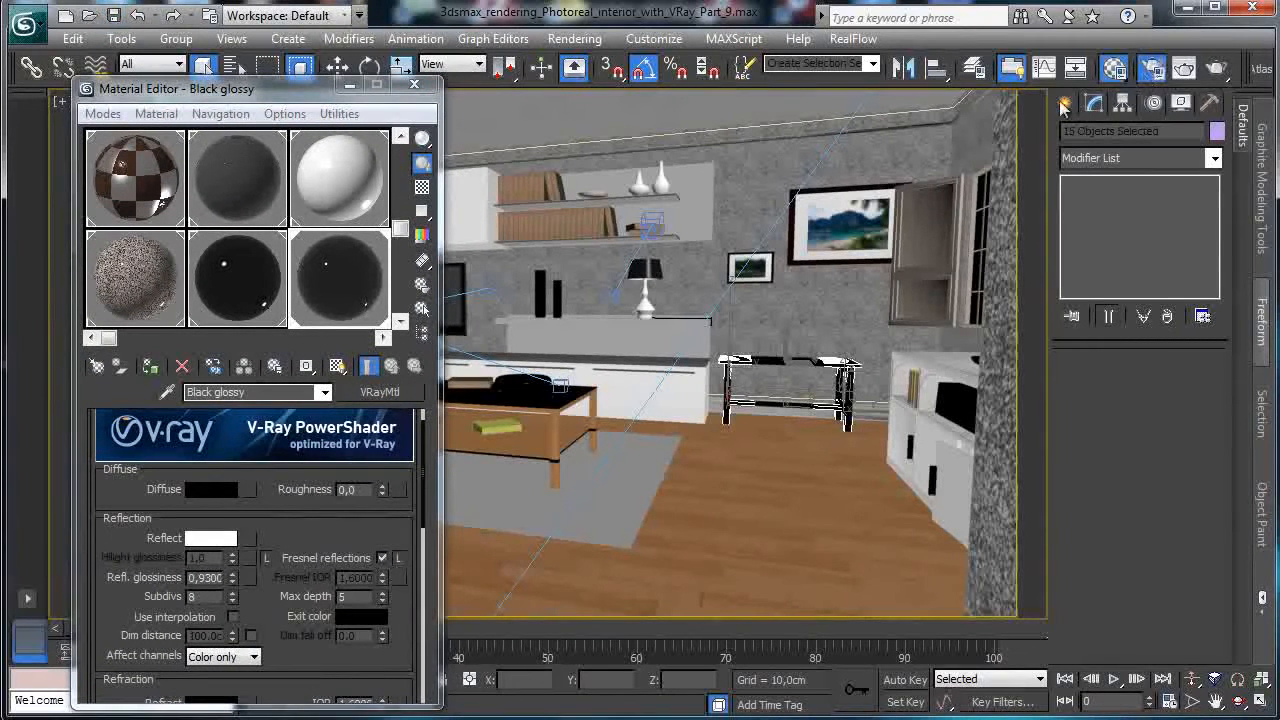
# Review the V-Ray irradiance map and light cache settings in Render Setup.
pyautogui.press('F10')
pyautogui.moveTo(330, 298); pyautogui.dragTo(389, 25)
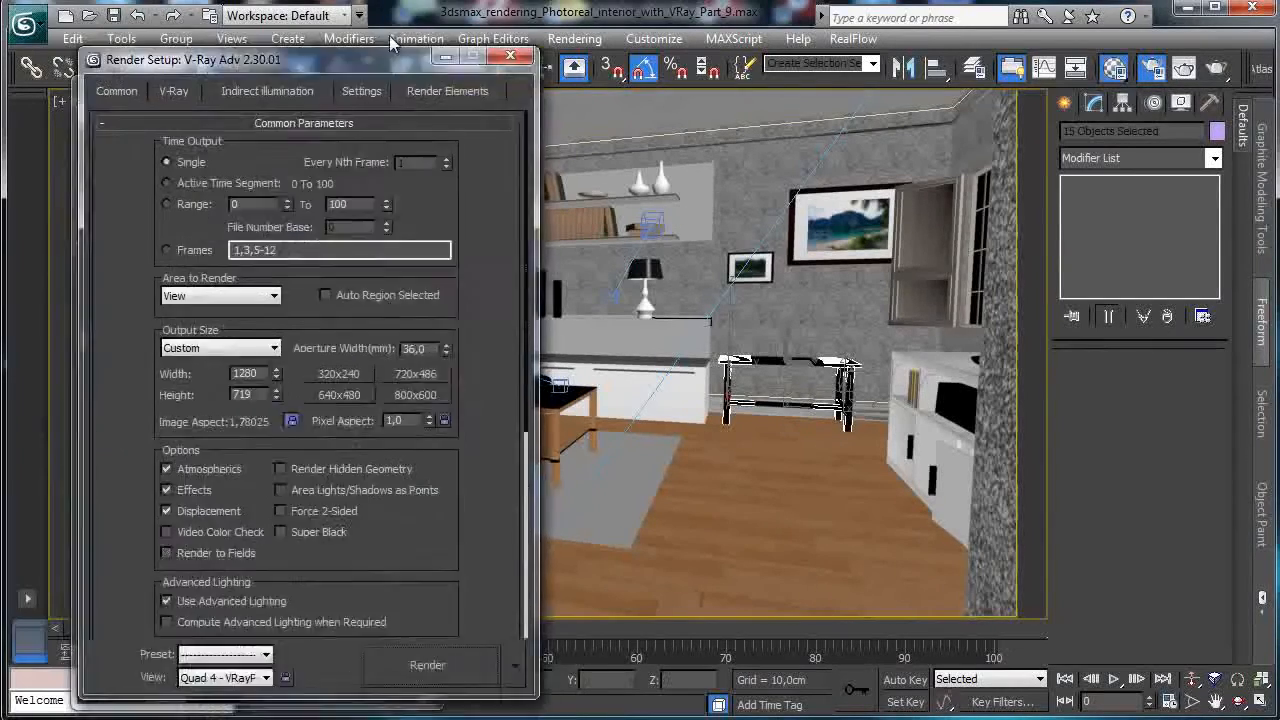
pyautogui.scroll(-5, 125, 341)
pyautogui.scroll(5, 125, 341)
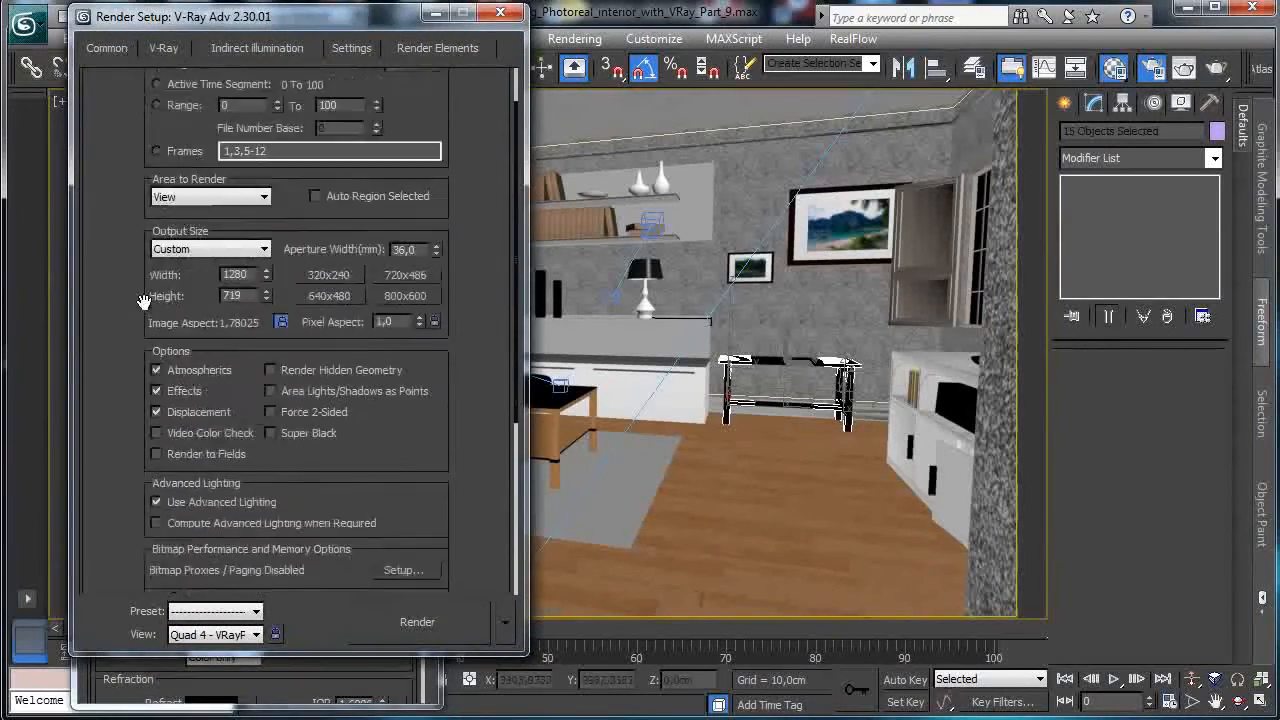
pyautogui.click(163, 48)
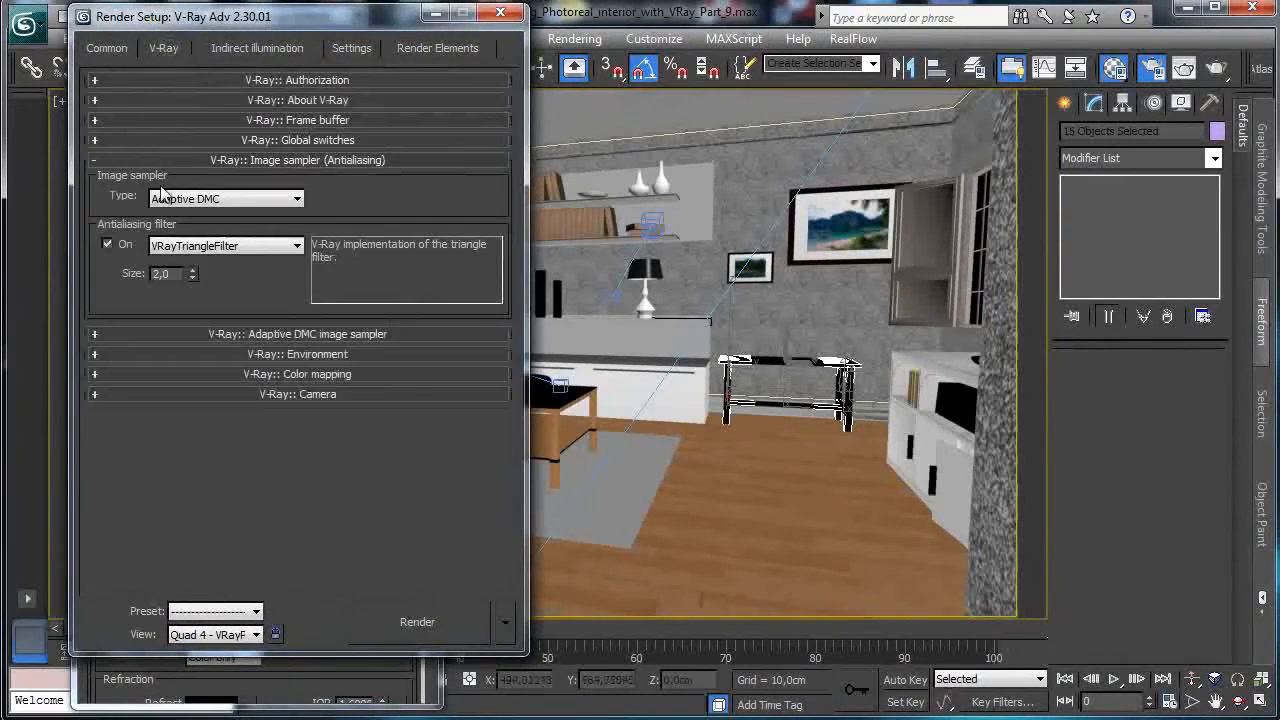
pyautogui.click(278, 46)
pyautogui.click(325, 312)
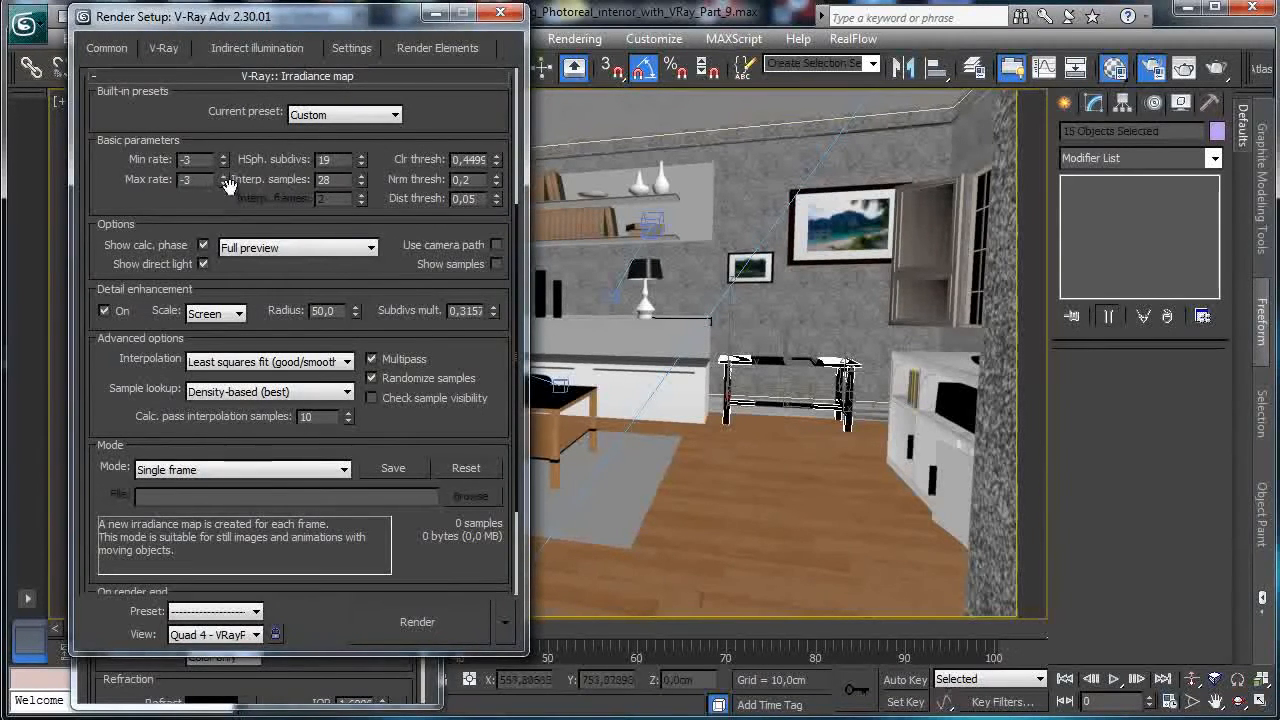
pyautogui.scroll(-4, 272, 470)
pyautogui.click(265, 563)
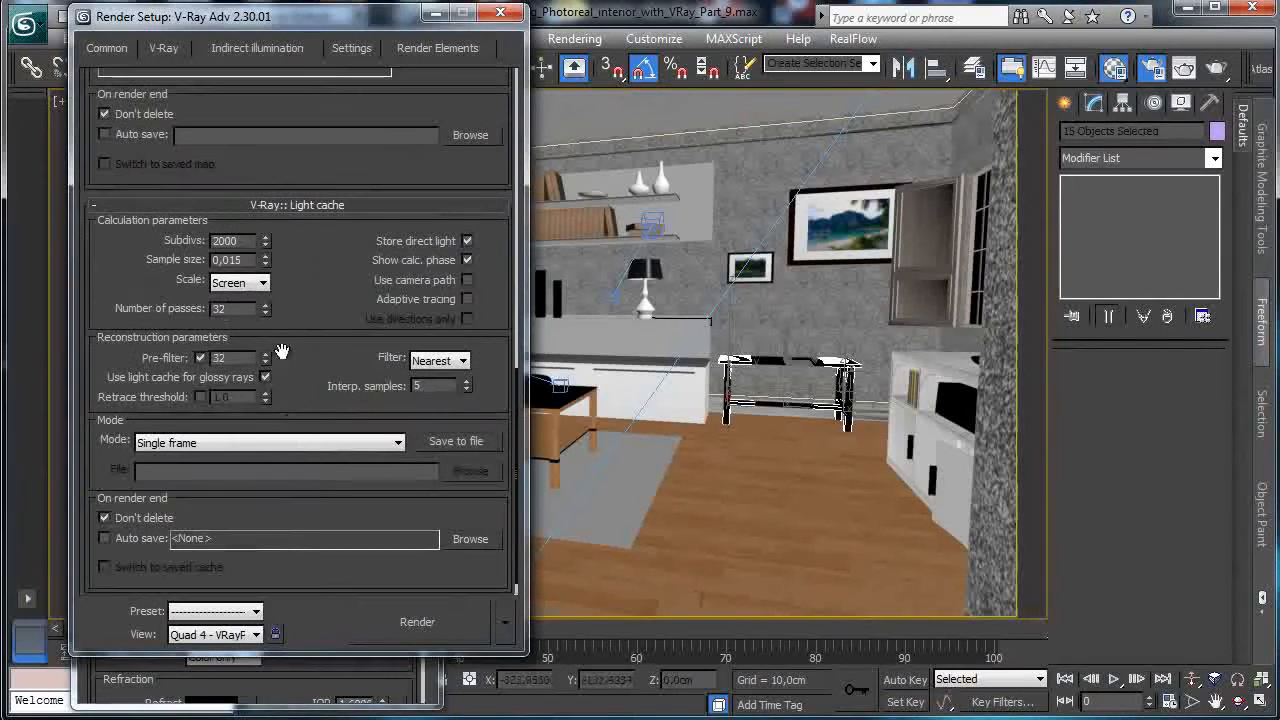
pyautogui.doubleClick(252, 240)
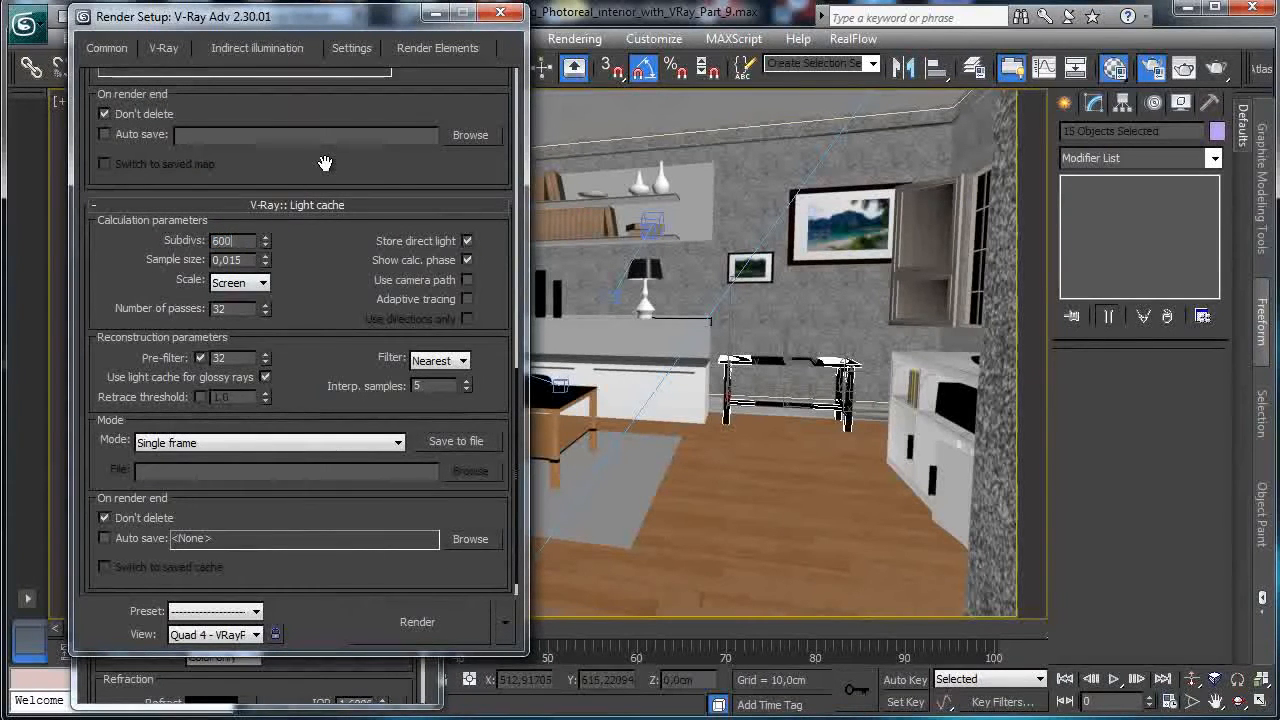
# Set the DMC sampler to 8 min samples and a 1,0 global subdivs multiplier.
pyautogui.click(351, 47)
pyautogui.doubleClick(450, 122)
pyautogui.write('8')
pyautogui.doubleClick(455, 146)
pyautogui.write('1')
pyautogui.press('Return')
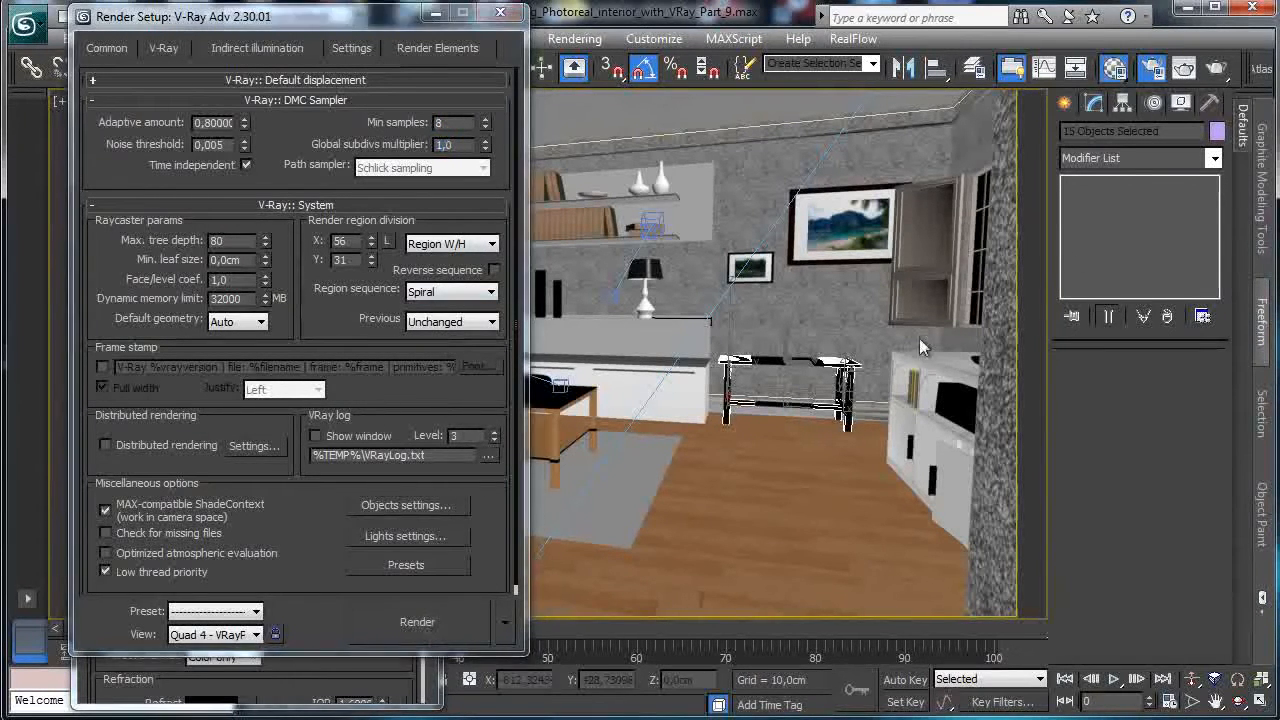
# Close the finished test render window and the render settings.
pyautogui.moveTo(1060, 45)
pyautogui.mouseDown()
pyautogui.moveTo(1019, 33)
pyautogui.moveTo(1044, 41)
pyautogui.mouseUp()
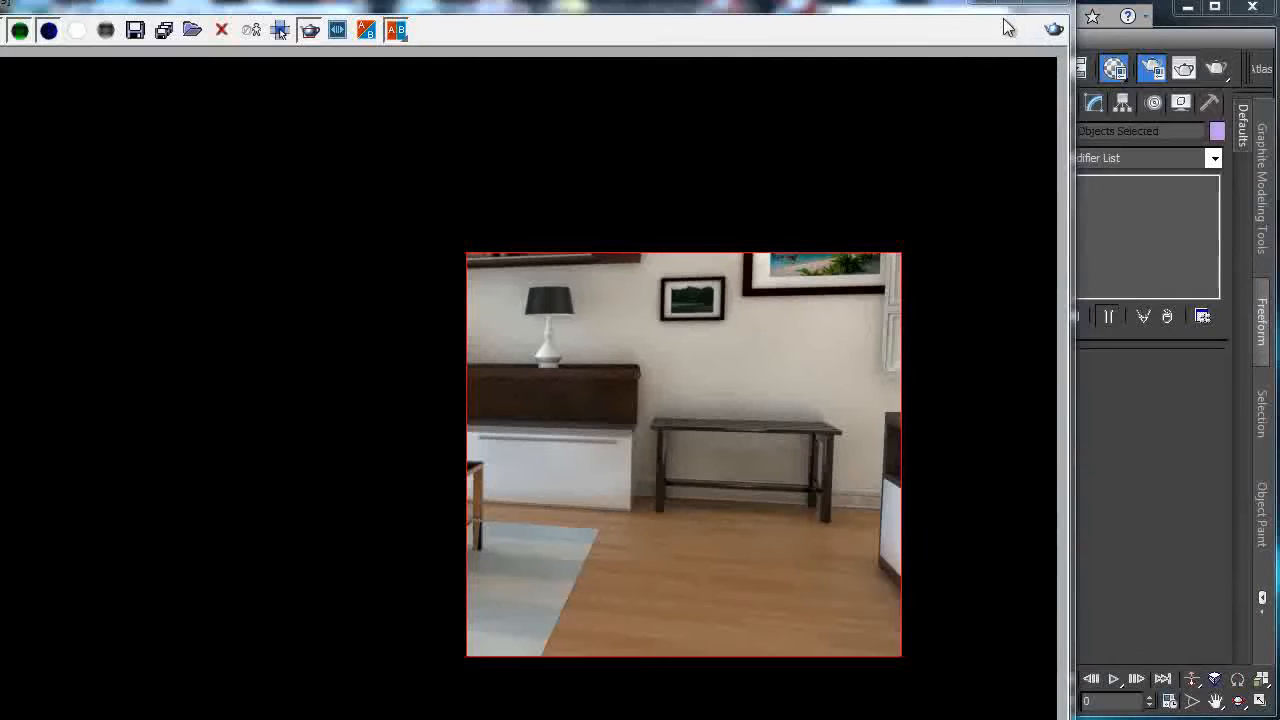
pyautogui.click(986, 5)
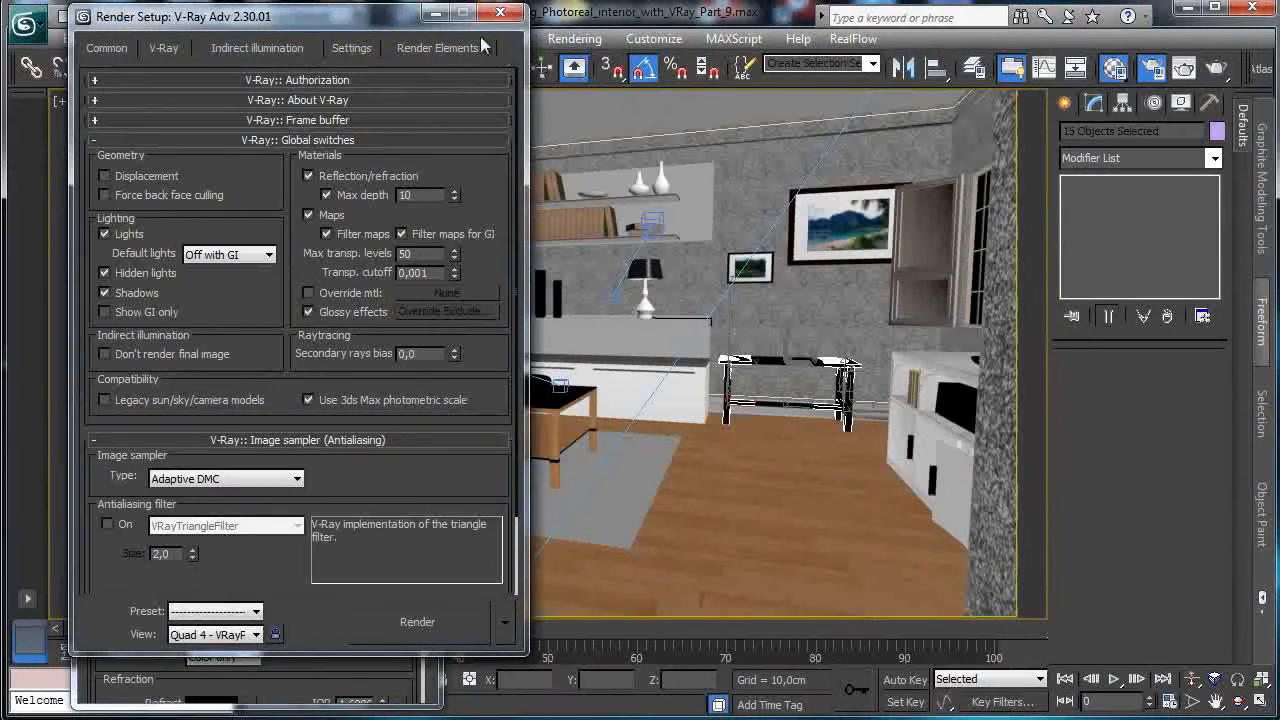
pyautogui.click(500, 12)
# Group the selected table parts under the name Pank.
pyautogui.click(176, 38)
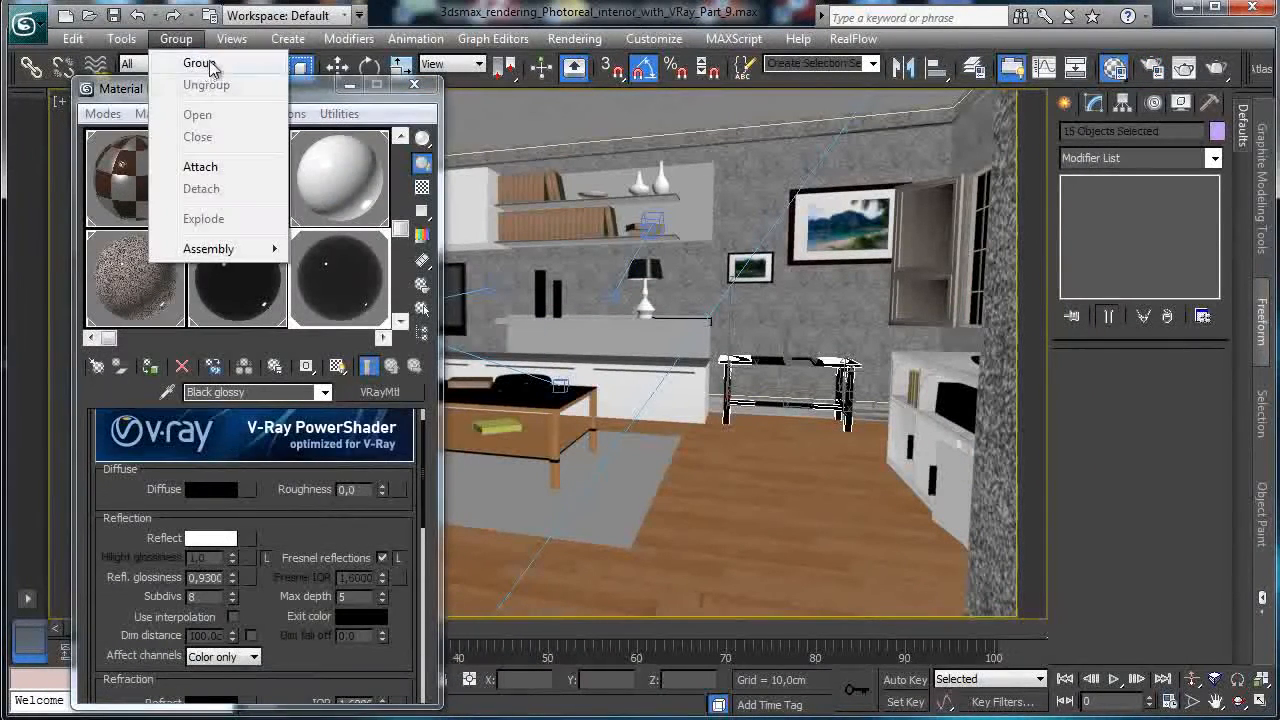
pyautogui.click(200, 63)
pyautogui.write('Pan')
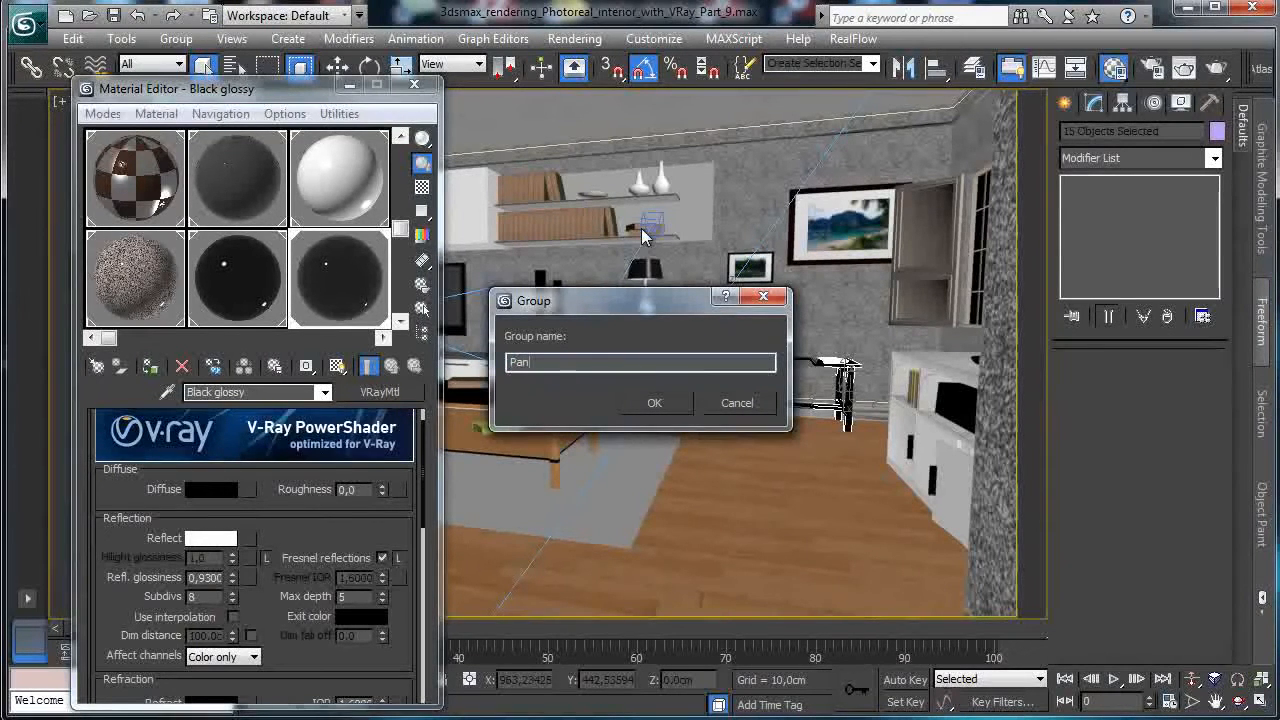
pyautogui.write('k')
pyautogui.press('Return')
pyautogui.press('w')
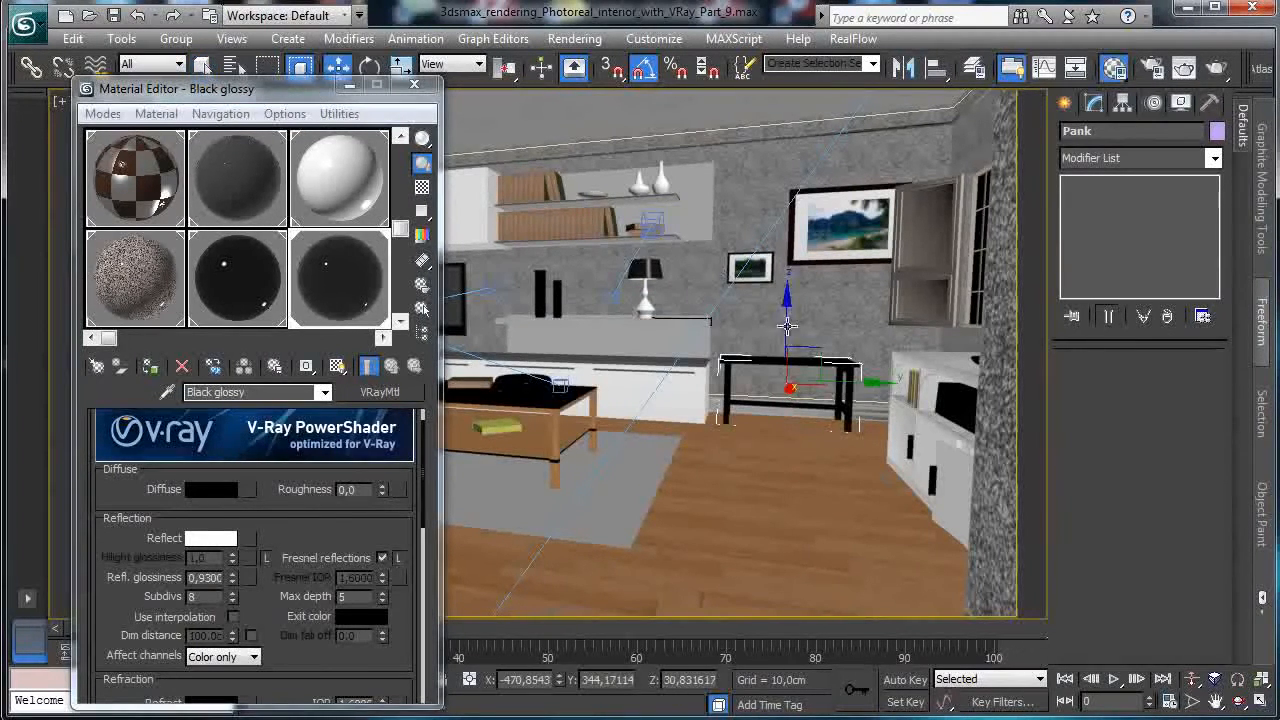
# Switch the viewport to Perspective, framed on the table and orbited around it.
pyautogui.click(350, 85)
pyautogui.click(135, 101)
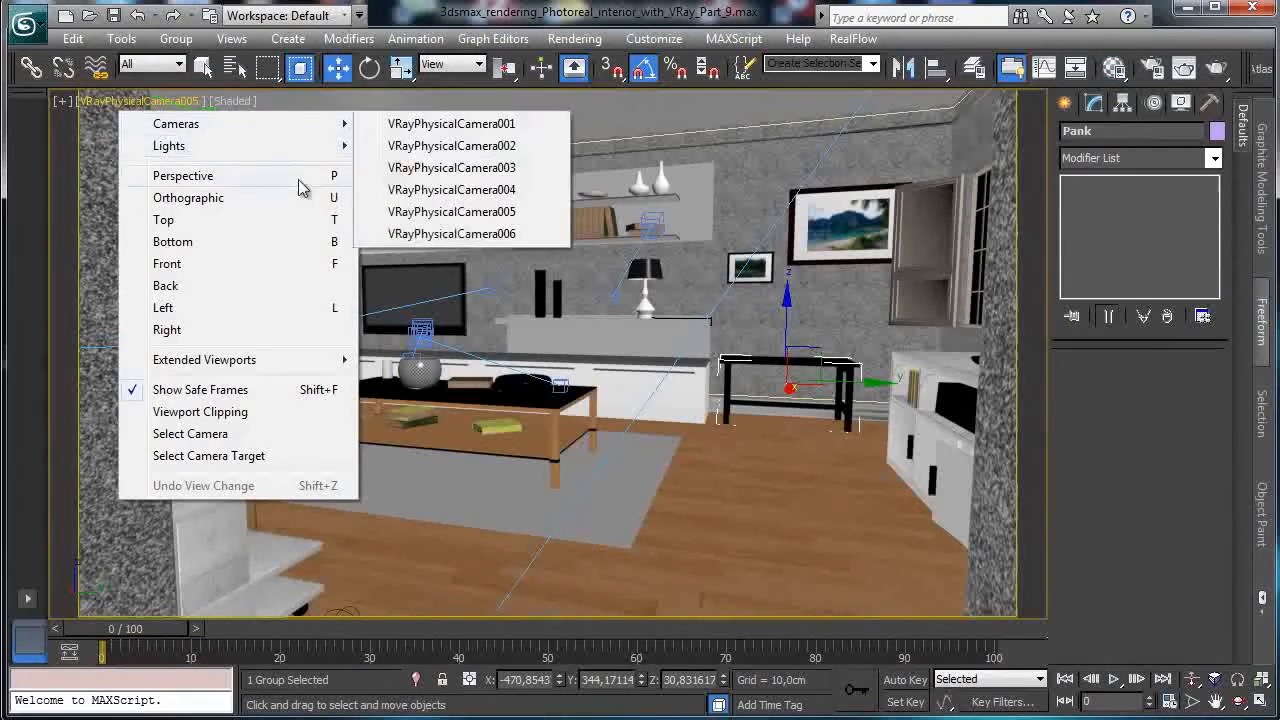
pyautogui.click(183, 175)
pyautogui.click(1236, 700)
pyautogui.click(1238, 701)
pyautogui.moveTo(490, 410); pyautogui.dragTo(614, 437)
# Slide the Pank table along X, then switch to rotating it.
pyautogui.click(337, 67)
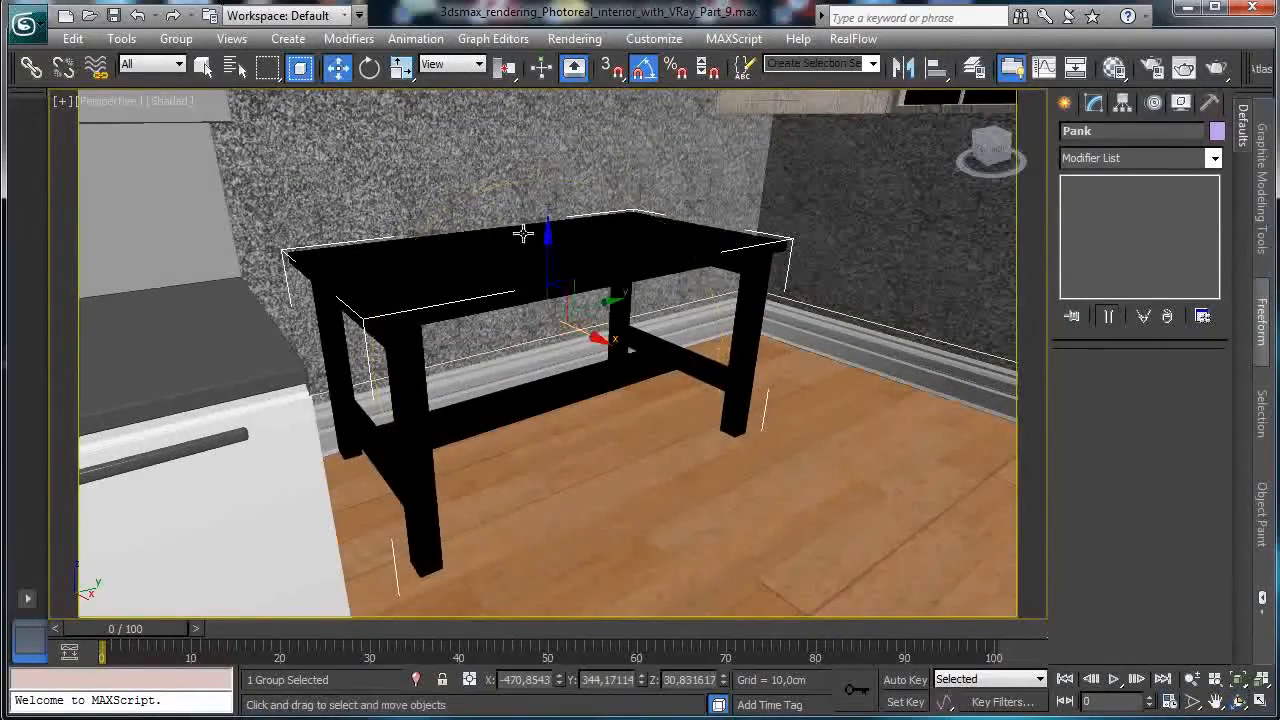
pyautogui.moveTo(585, 343)
pyautogui.mouseDown()
pyautogui.moveTo(612, 355)
pyautogui.moveTo(584, 356)
pyautogui.mouseUp()
pyautogui.click(369, 67)
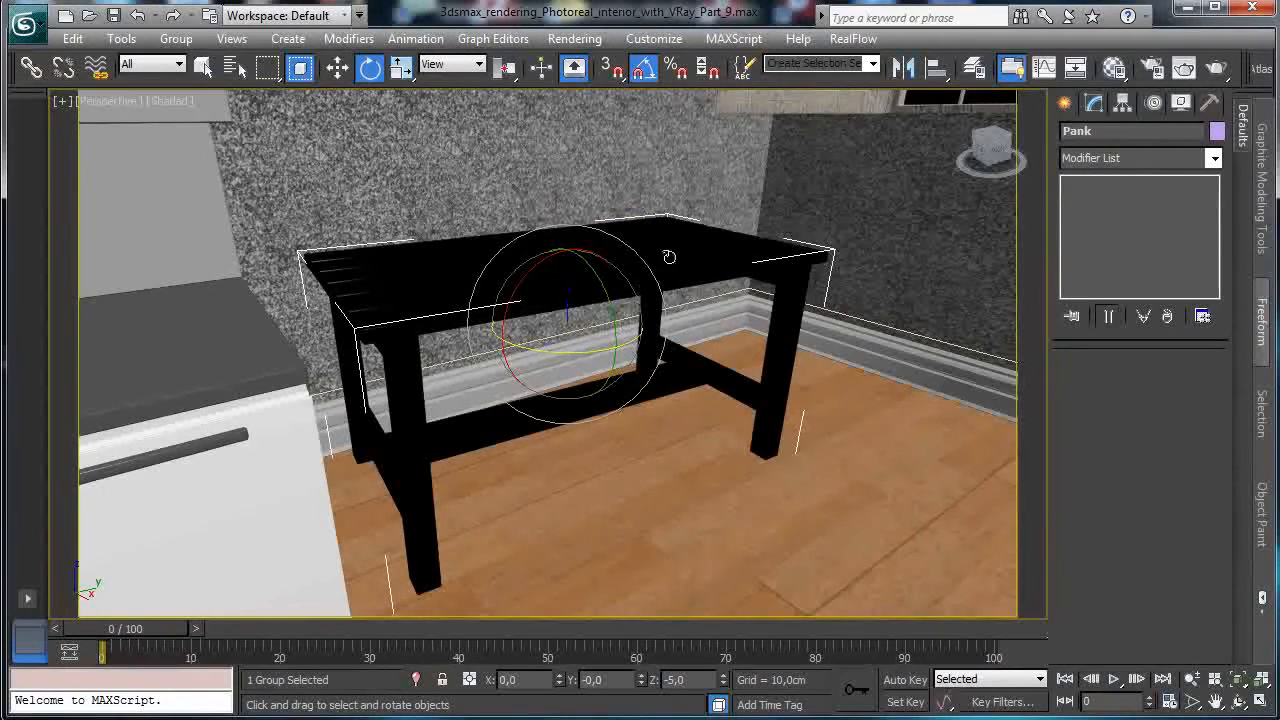
pyautogui.click(124, 101)
# Back in VRayPhysicalCamera005, give Black glossy a grey reflect colour and 0.88 glossiness.
pyautogui.moveTo(170, 123)
pyautogui.click(481, 216)
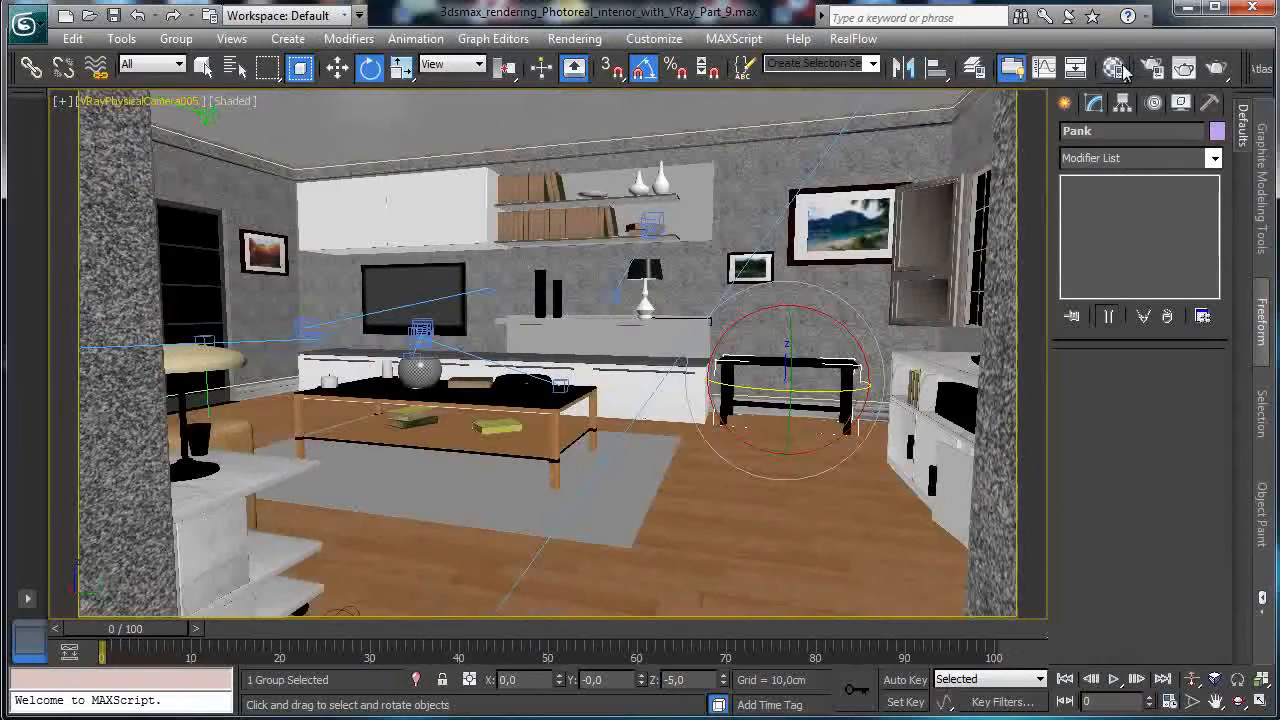
pyautogui.click(1114, 67)
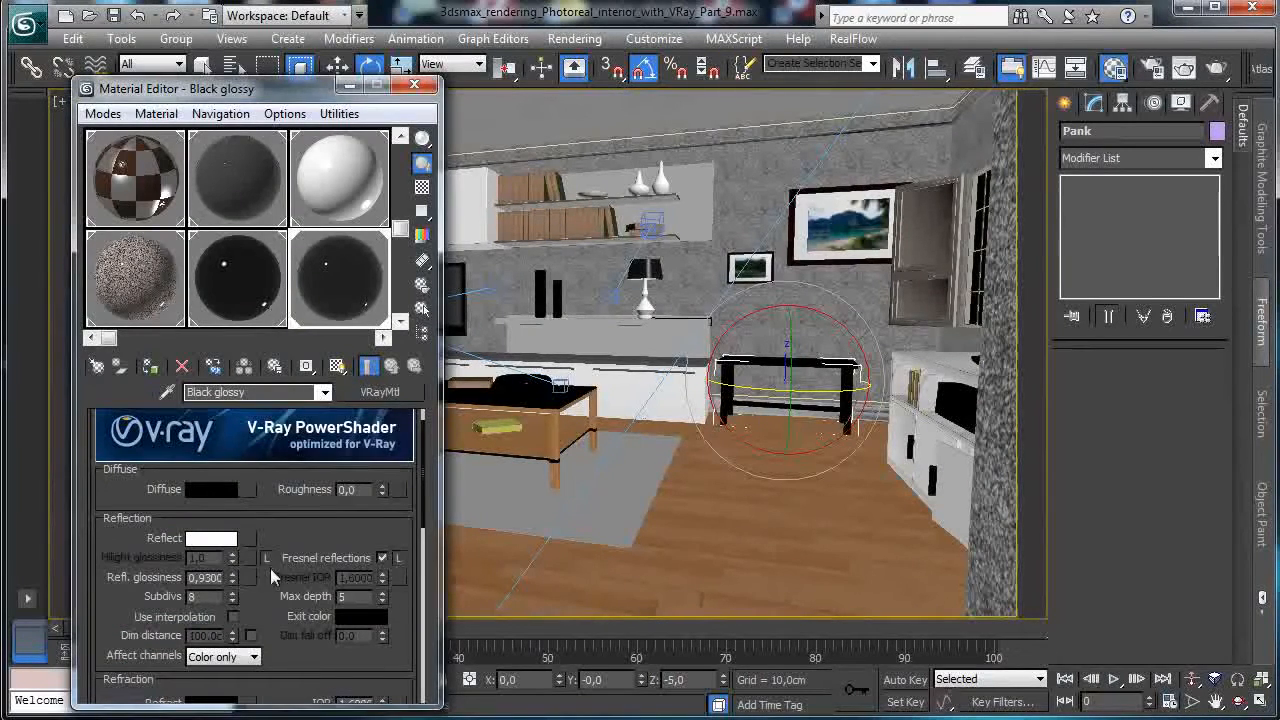
pyautogui.scroll(-3, 270, 568)
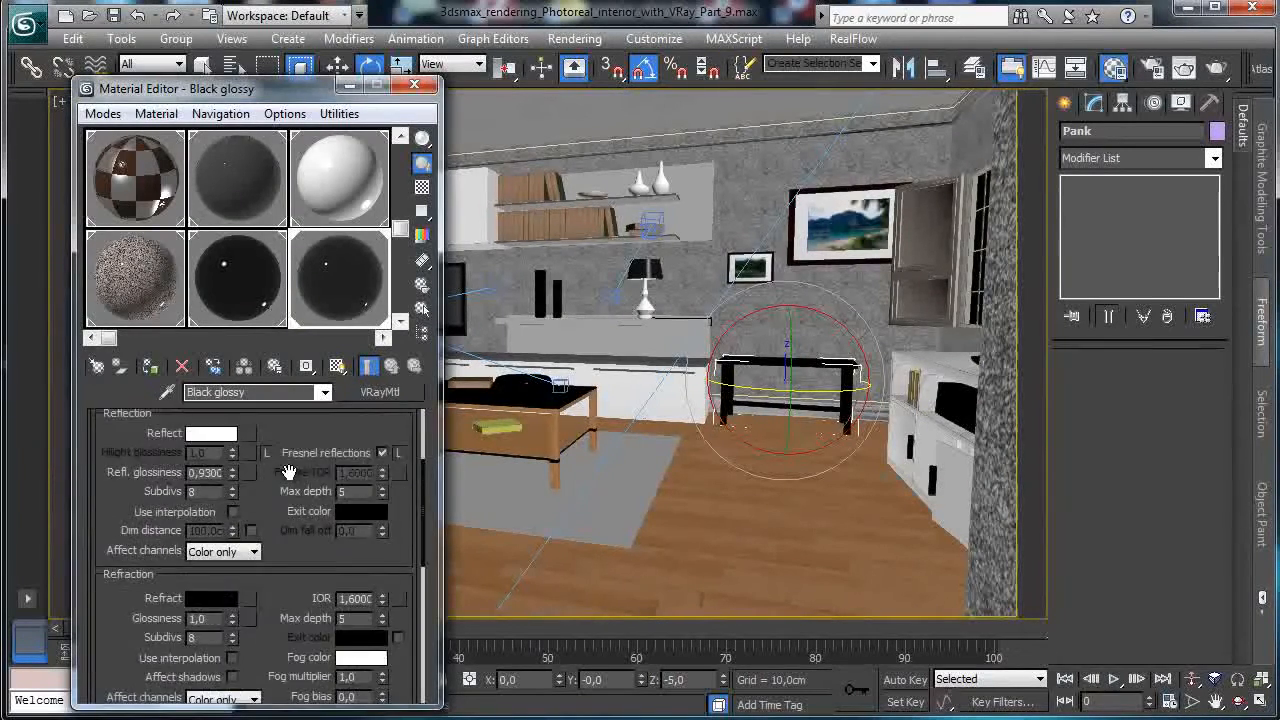
pyautogui.click(212, 433)
pyautogui.click(608, 193)
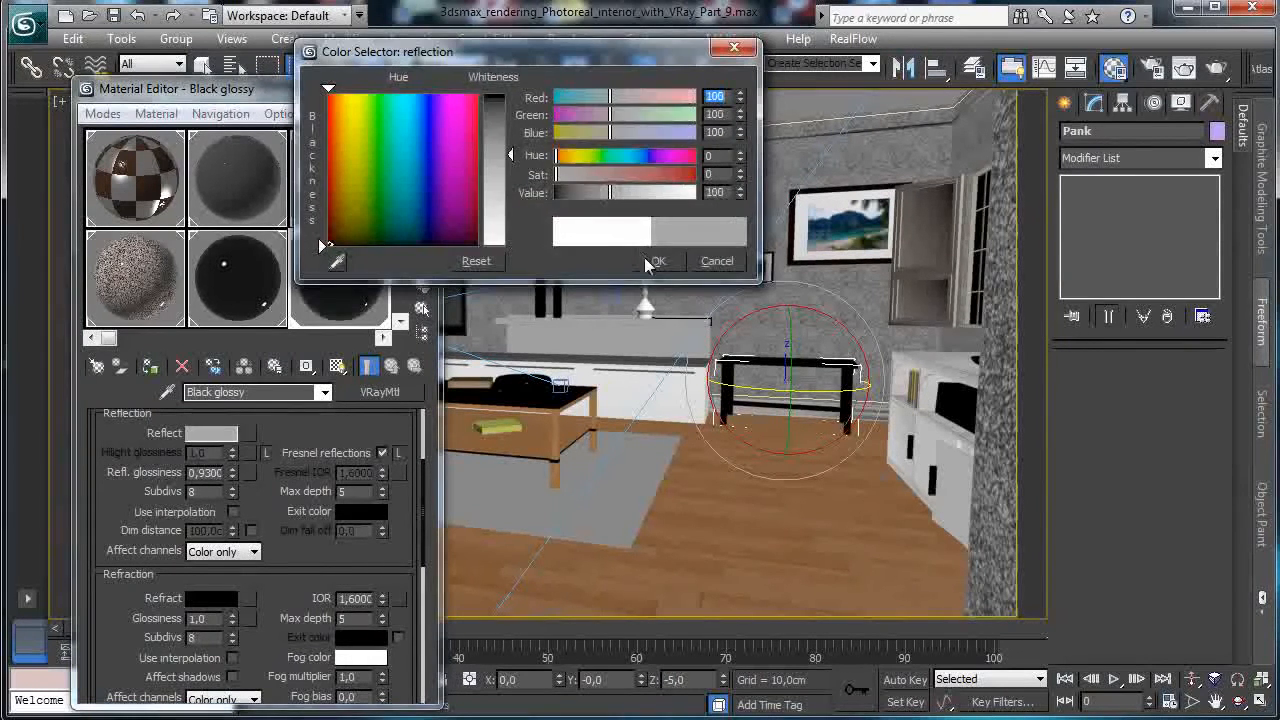
pyautogui.click(658, 261)
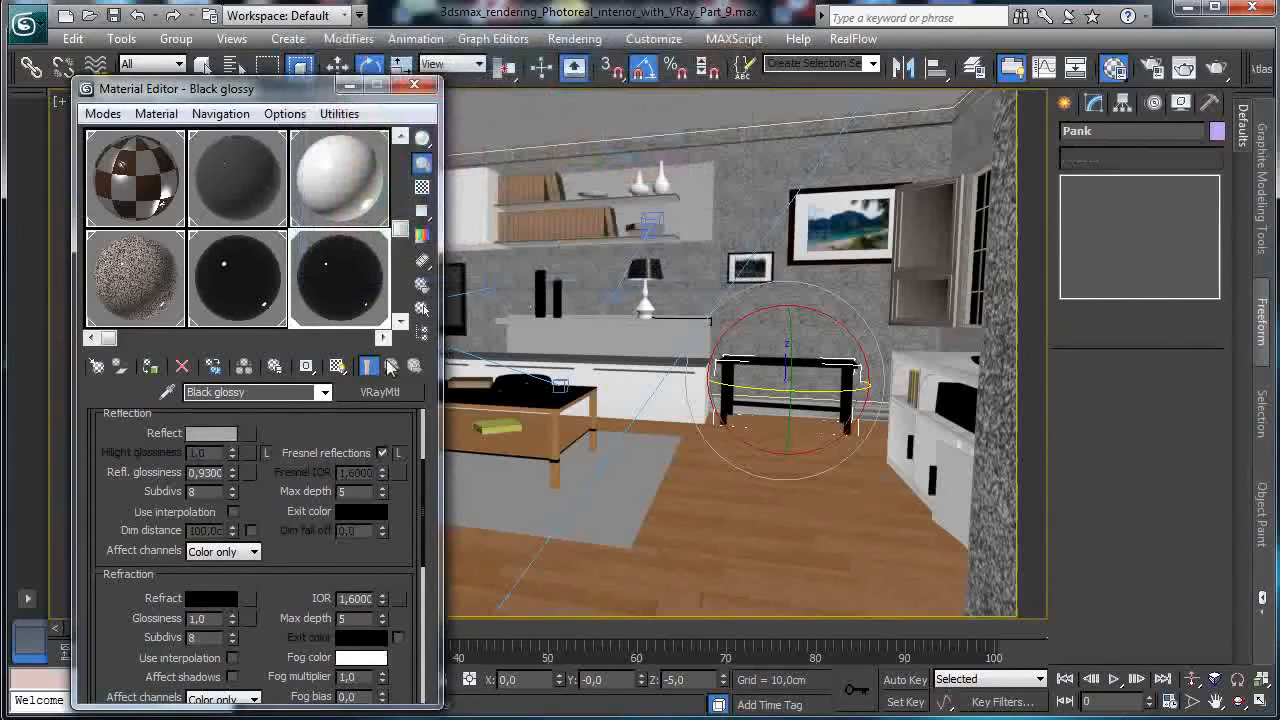
pyautogui.click(231, 477)
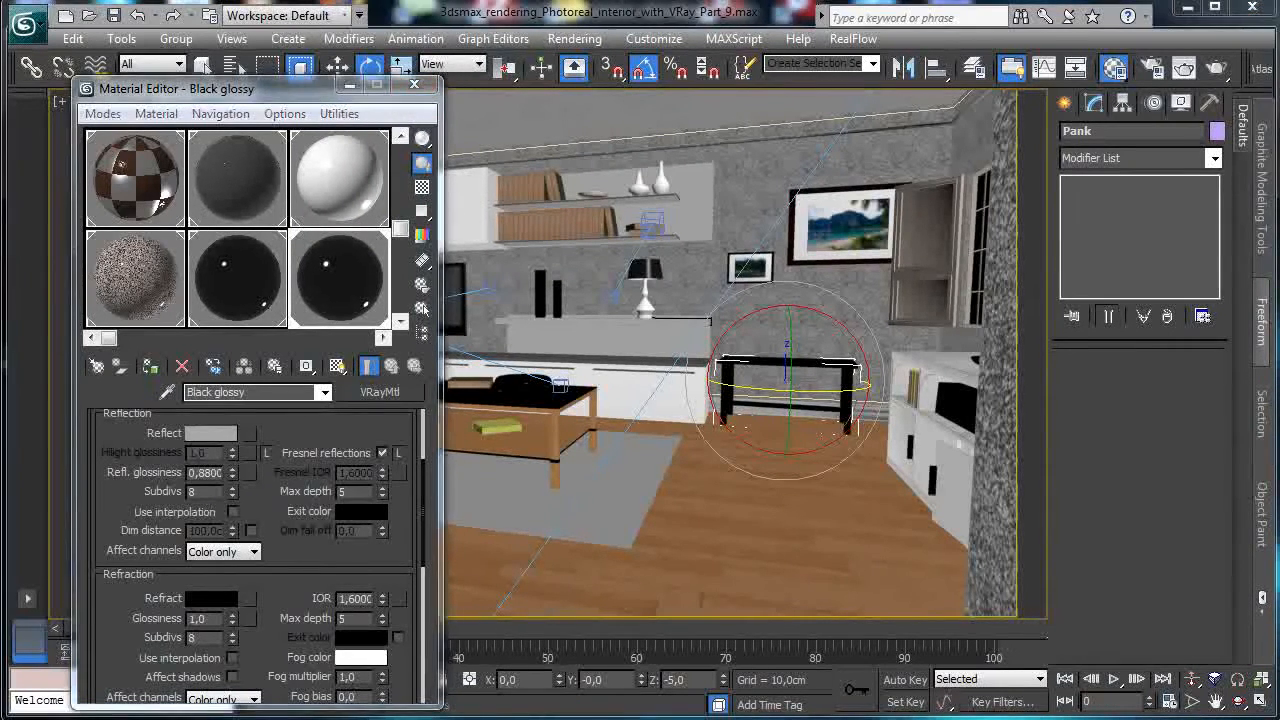
# Test-render only a region drawn over the bench.
pyautogui.hotkey('shift', 'q')
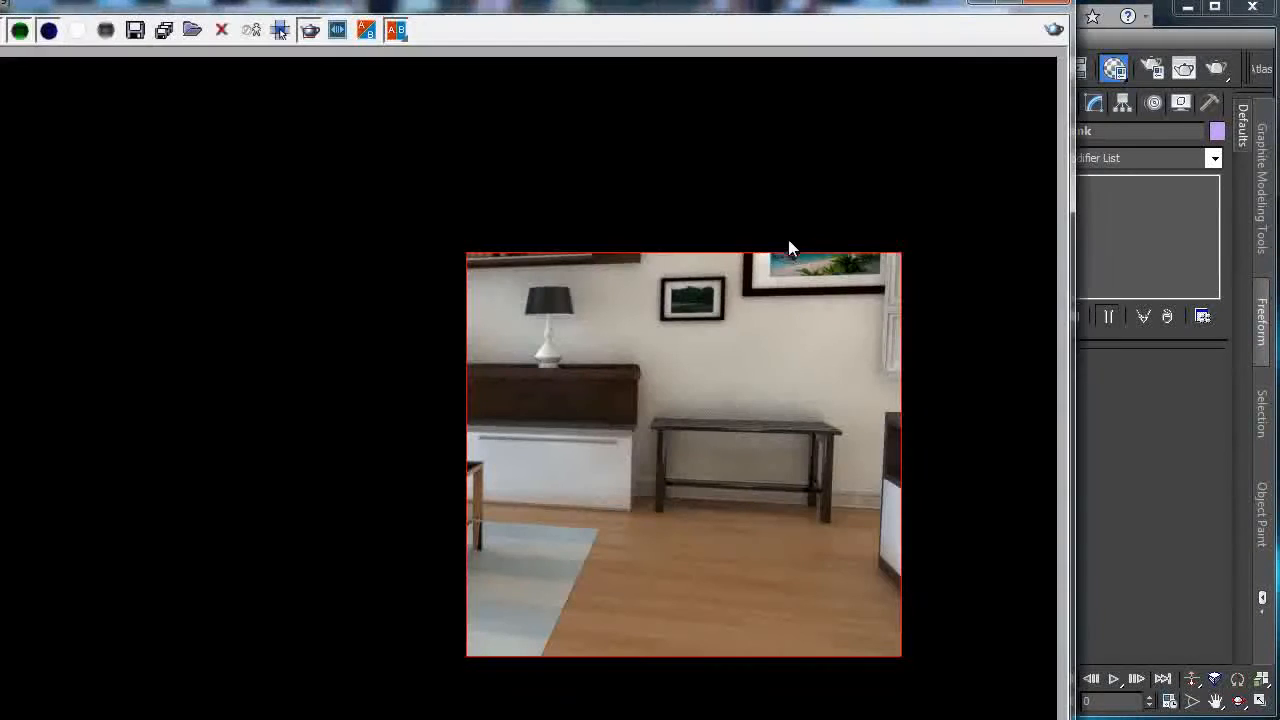
pyautogui.moveTo(636, 400); pyautogui.dragTo(800, 508)
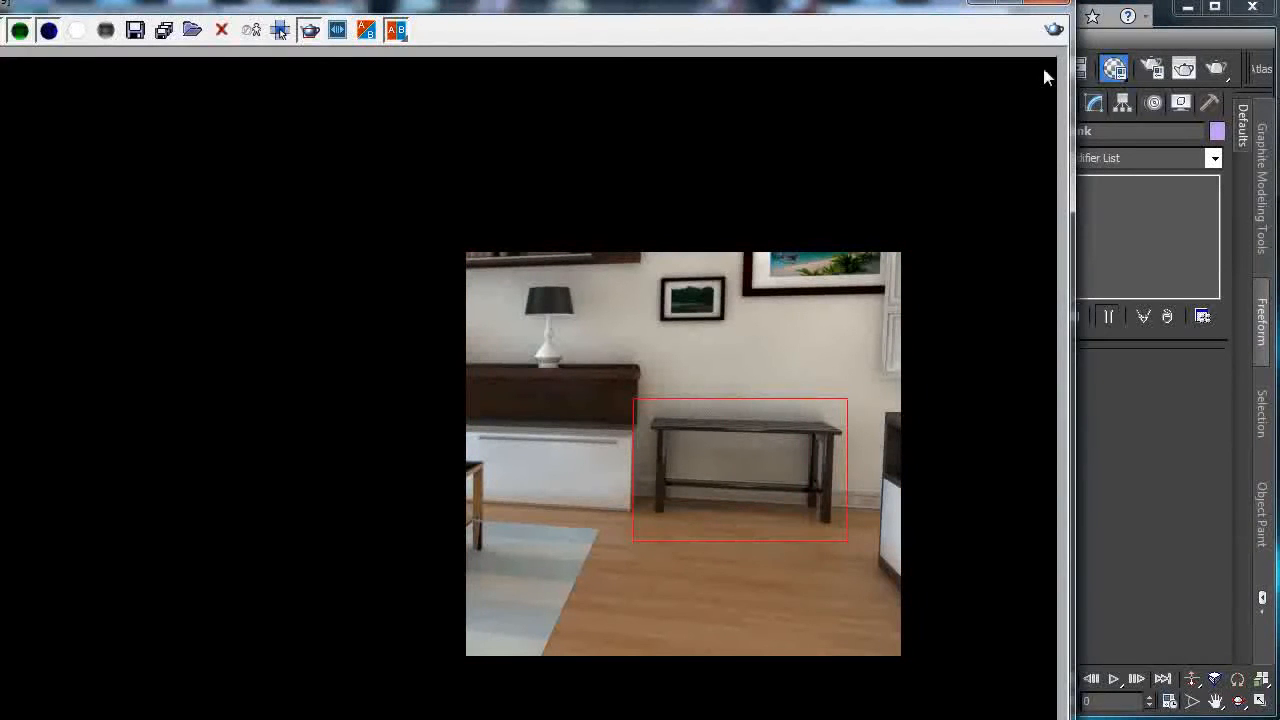
pyautogui.click(1054, 29)
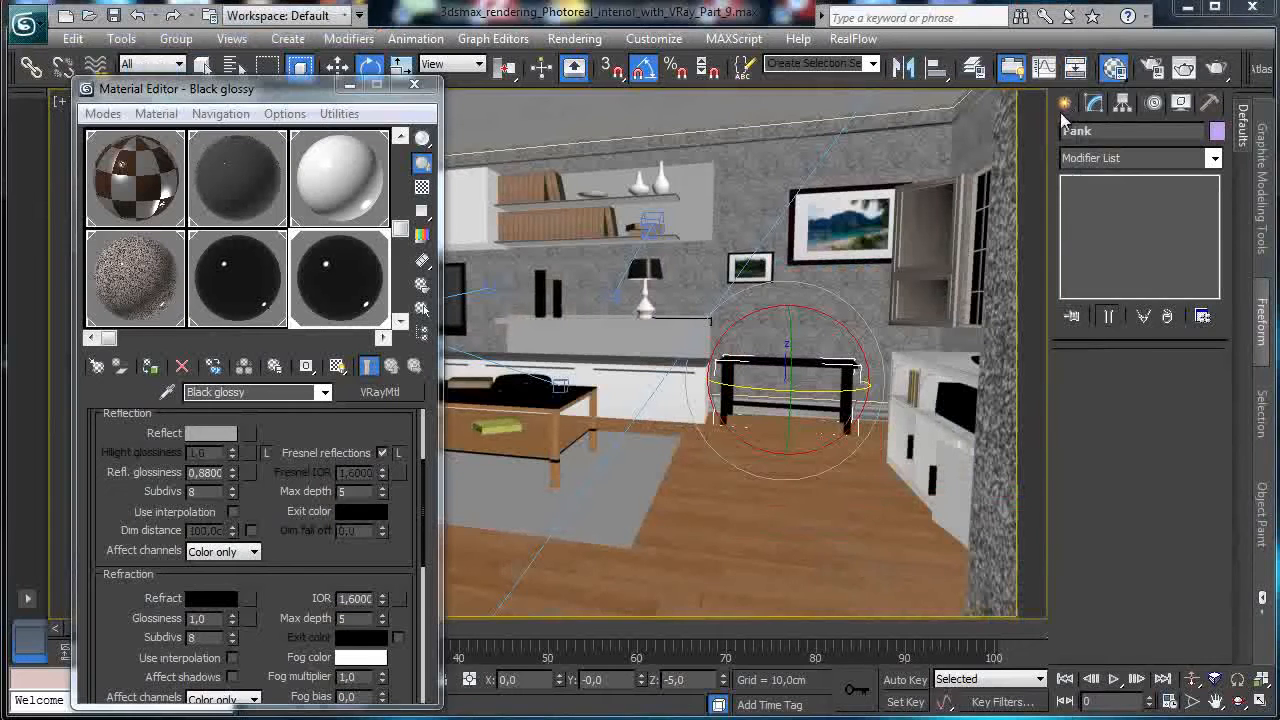
# Look through VRayPhysicalCamera001, then a closer camera on the coffee table and sofa.
pyautogui.click(350, 87)
pyautogui.click(160, 101)
pyautogui.moveTo(257, 125)
pyautogui.click(418, 125)
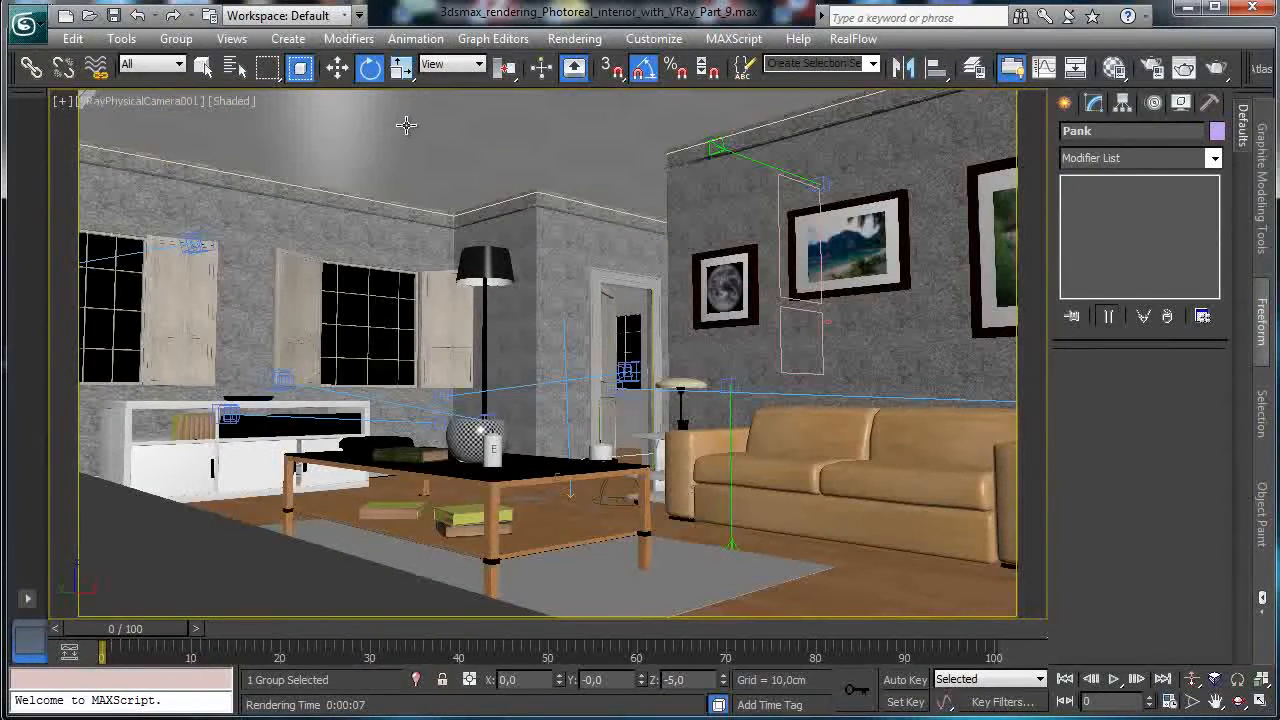
pyautogui.click(145, 102)
pyautogui.moveTo(314, 126)
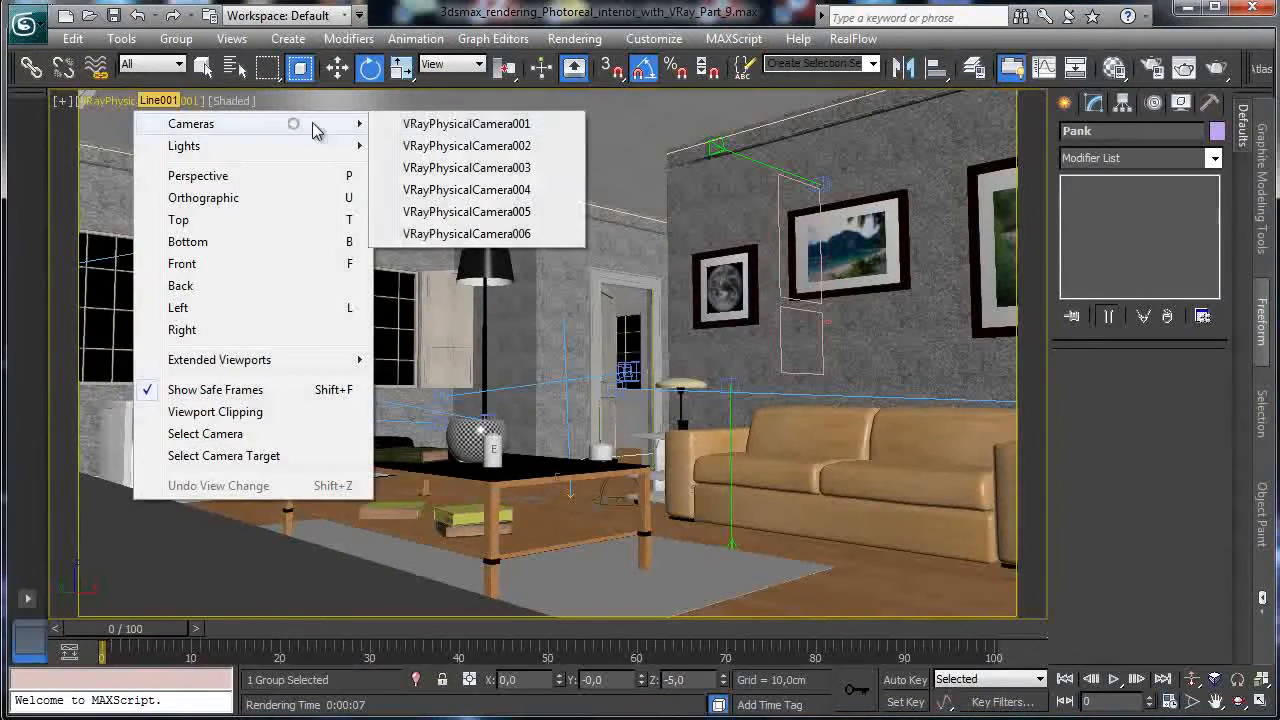
pyautogui.click(472, 148)
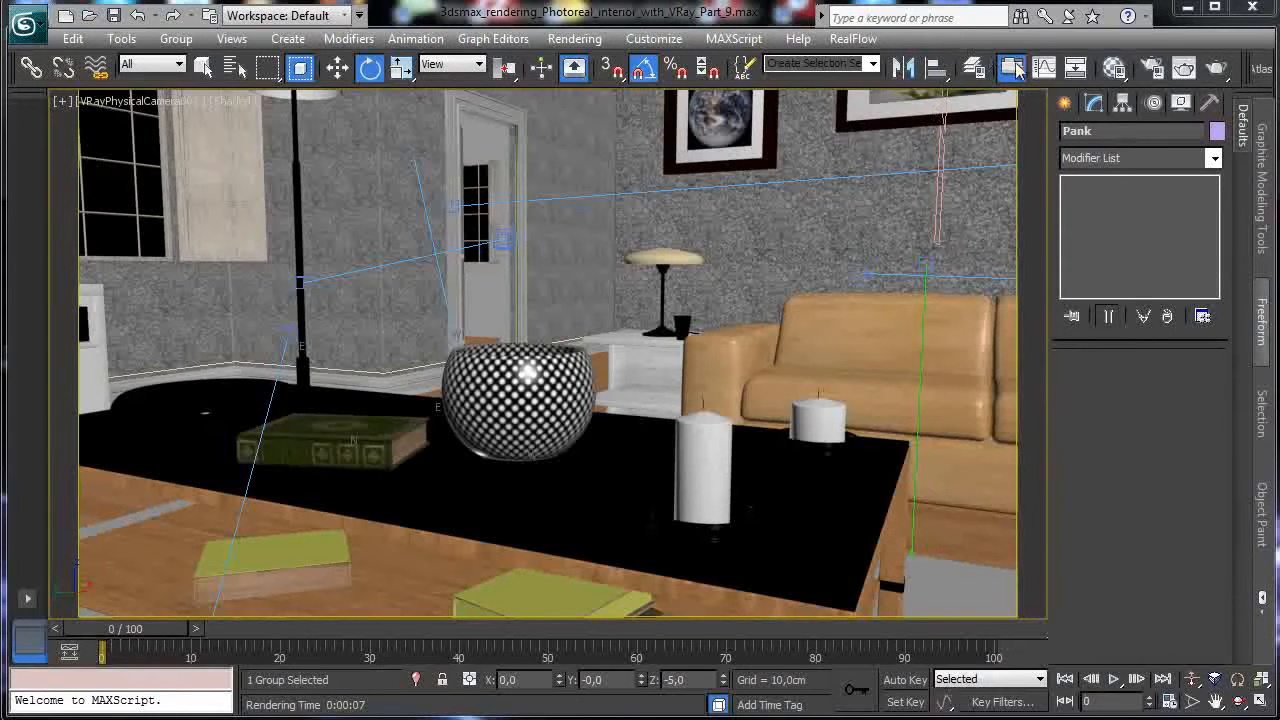
# Reset the Material Editor slots and eyedrop the centre table's Table center material.
pyautogui.click(1116, 72)
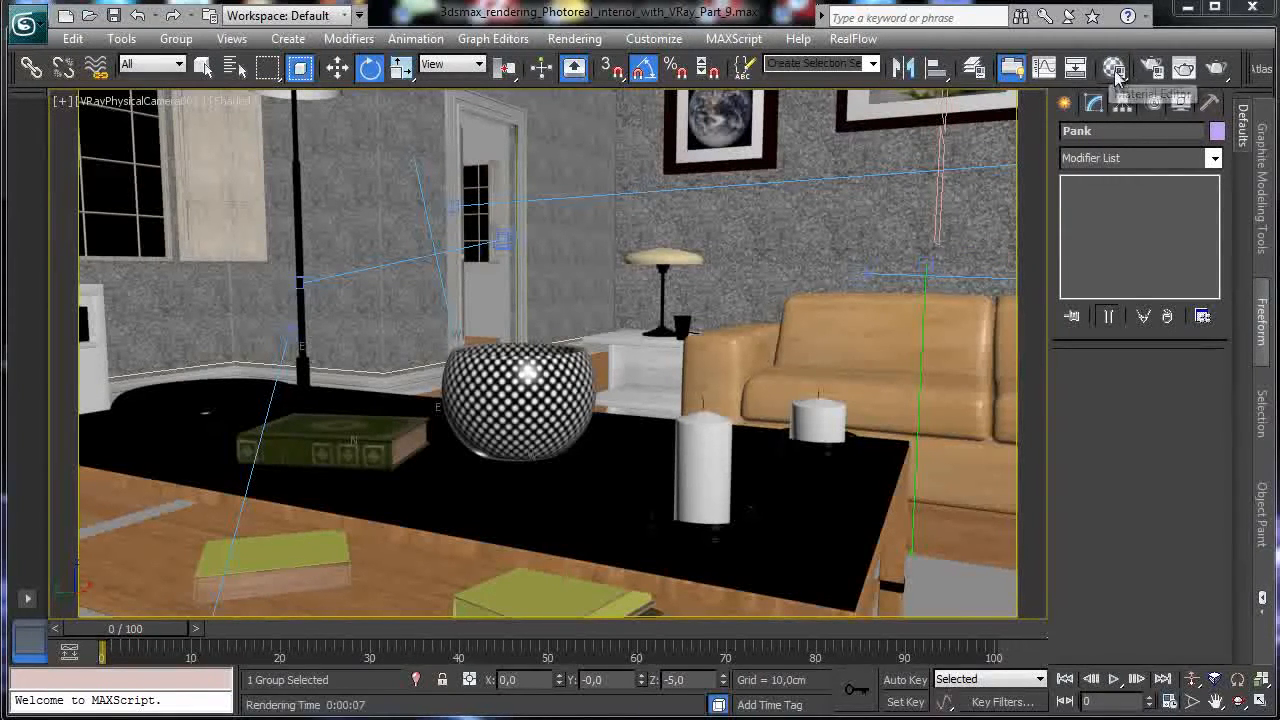
pyautogui.moveTo(281, 95); pyautogui.dragTo(1121, 73)
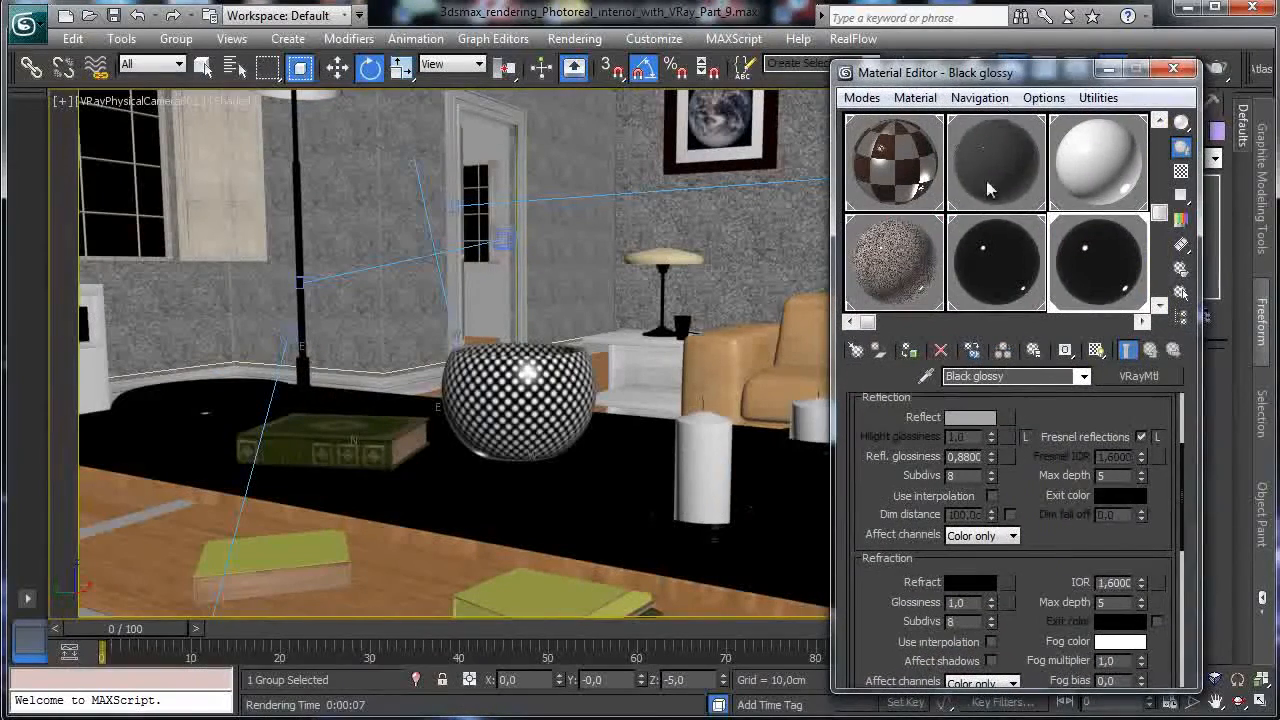
pyautogui.click(1098, 97)
pyautogui.click(1162, 218)
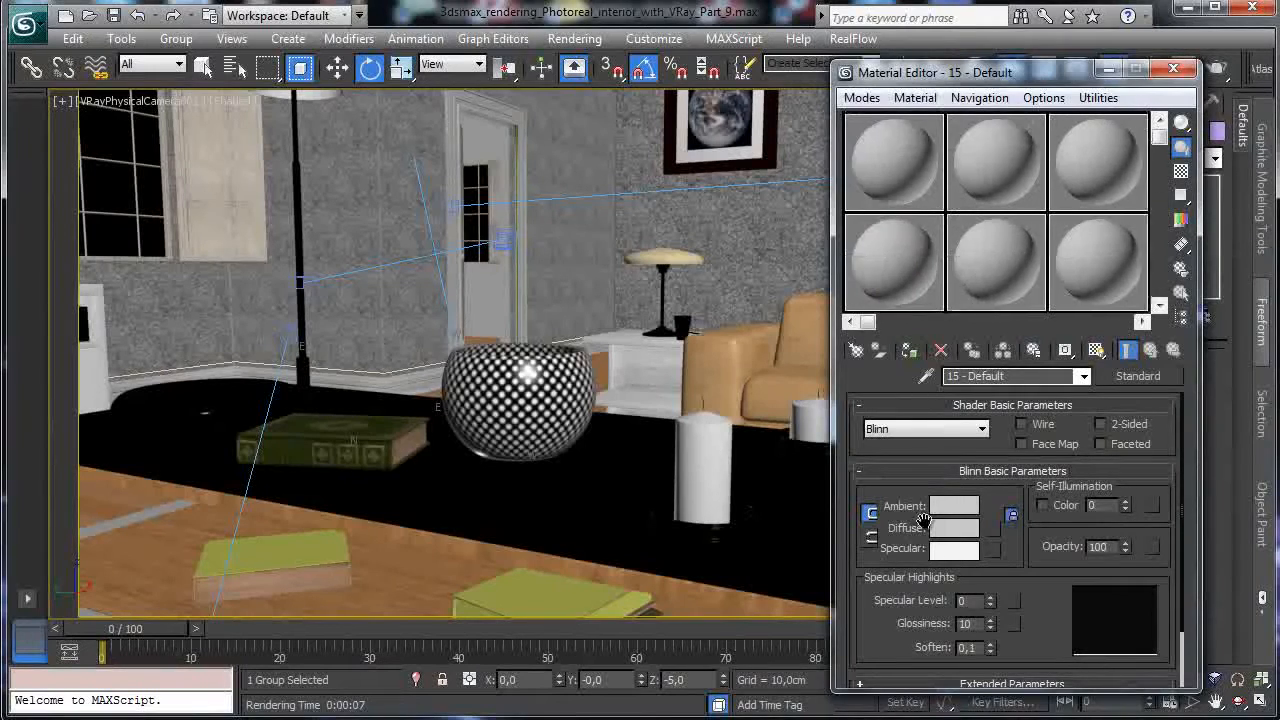
pyautogui.click(903, 177)
pyautogui.click(926, 376)
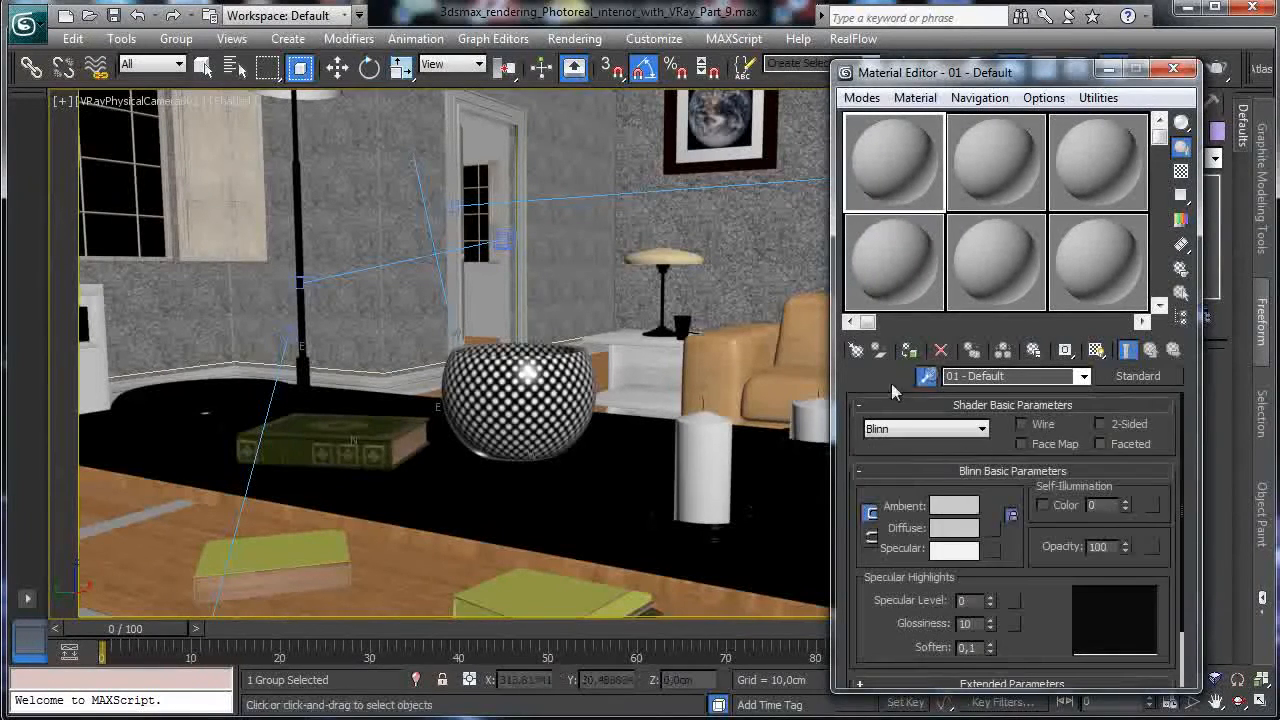
pyautogui.click(132, 516)
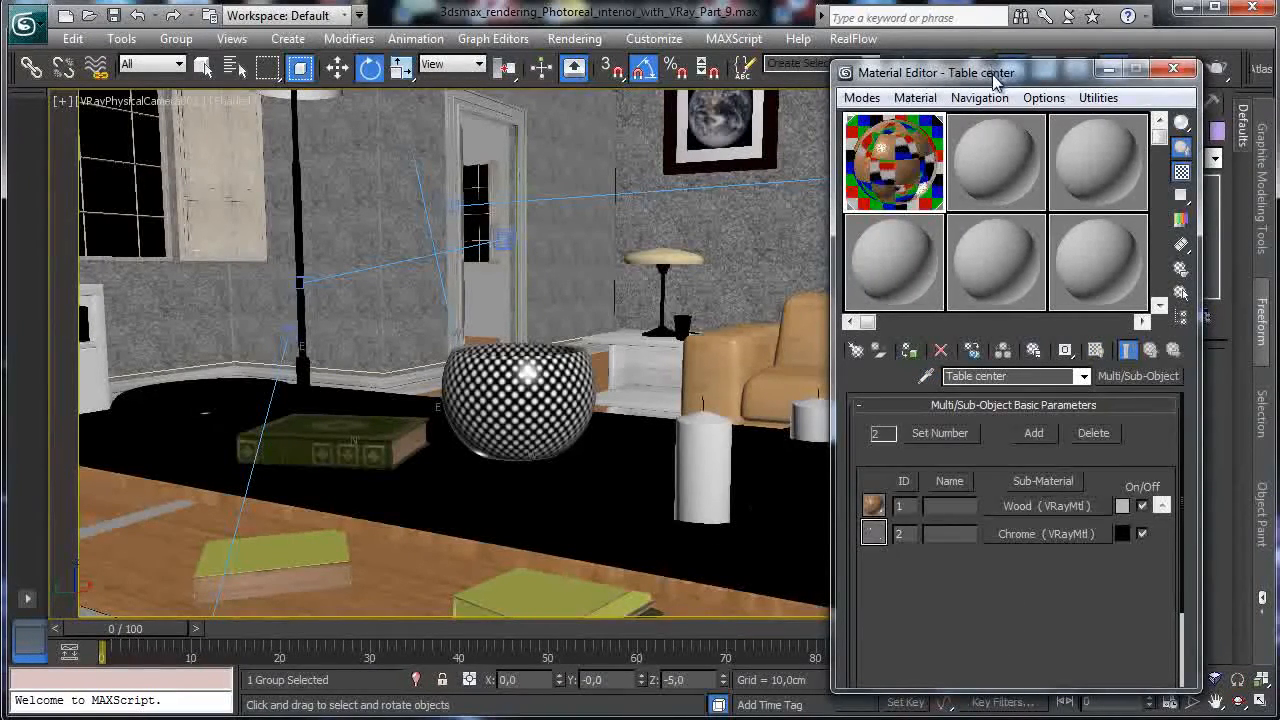
# Inspect the Wood sub-material's Color Correction bump map and its bitmap.
pyautogui.moveTo(990, 74); pyautogui.dragTo(910, 47)
pyautogui.click(928, 493)
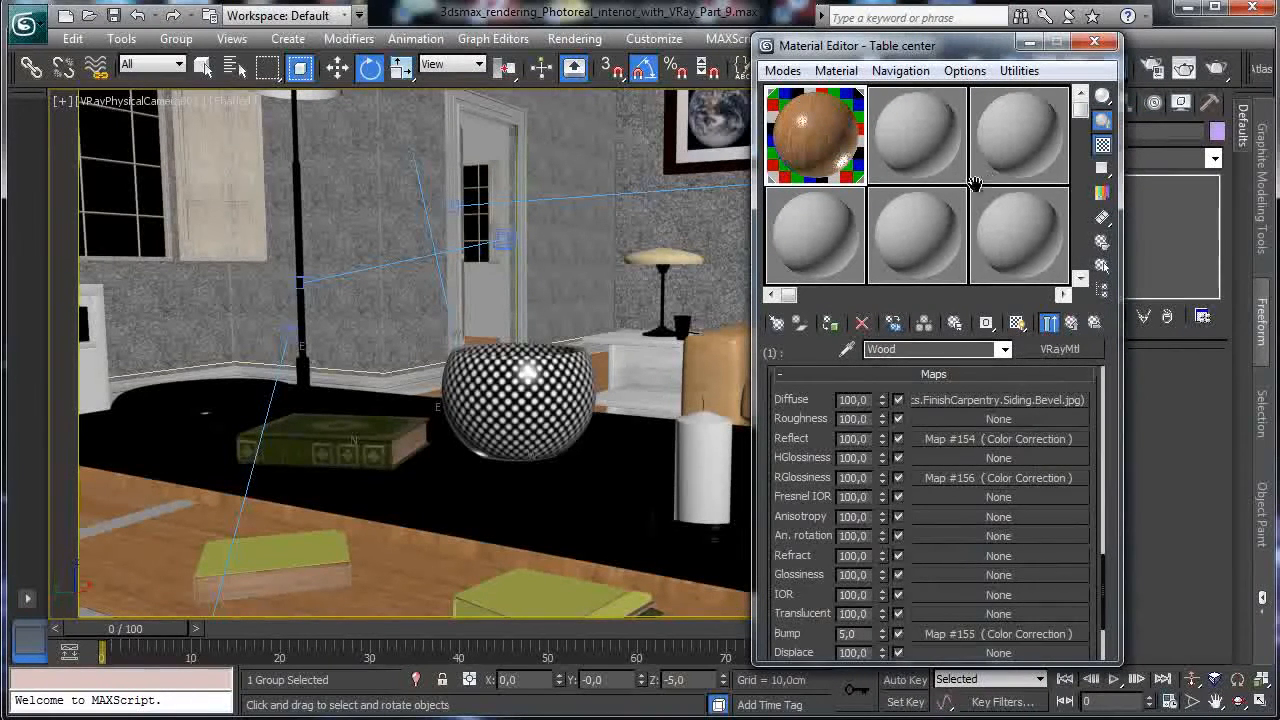
pyautogui.click(971, 634)
pyautogui.click(1011, 398)
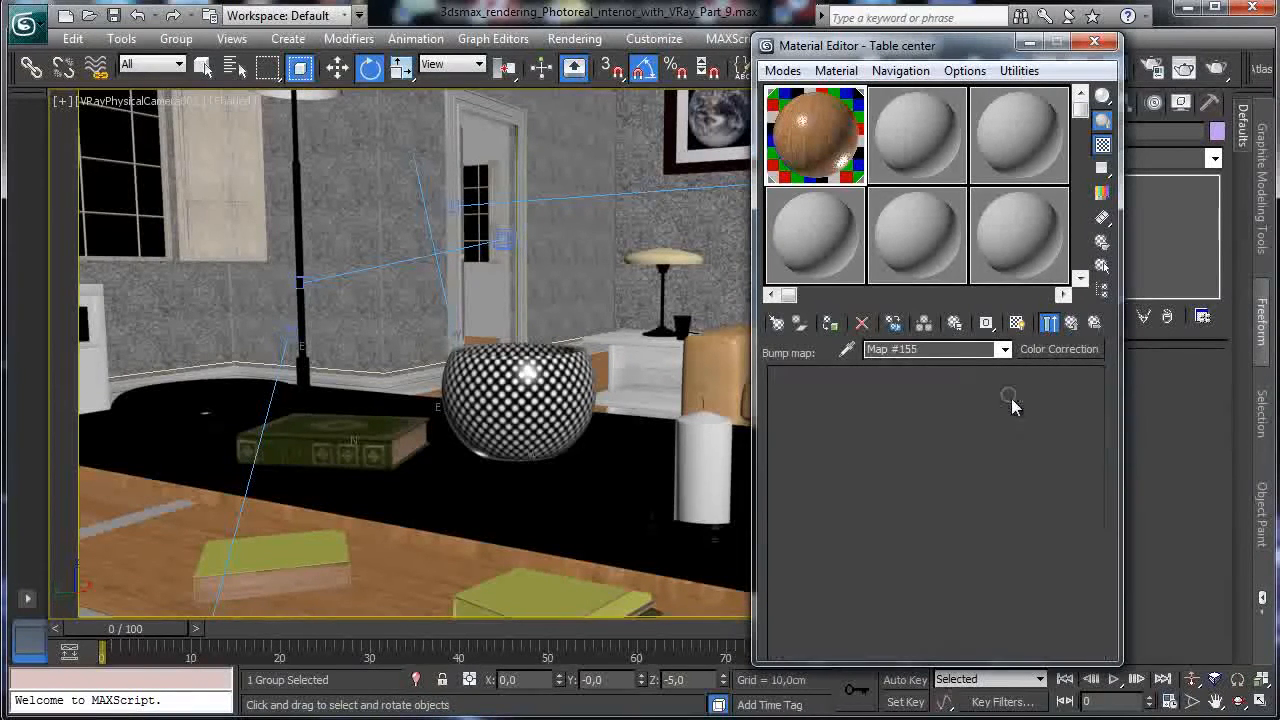
pyautogui.click(1071, 322)
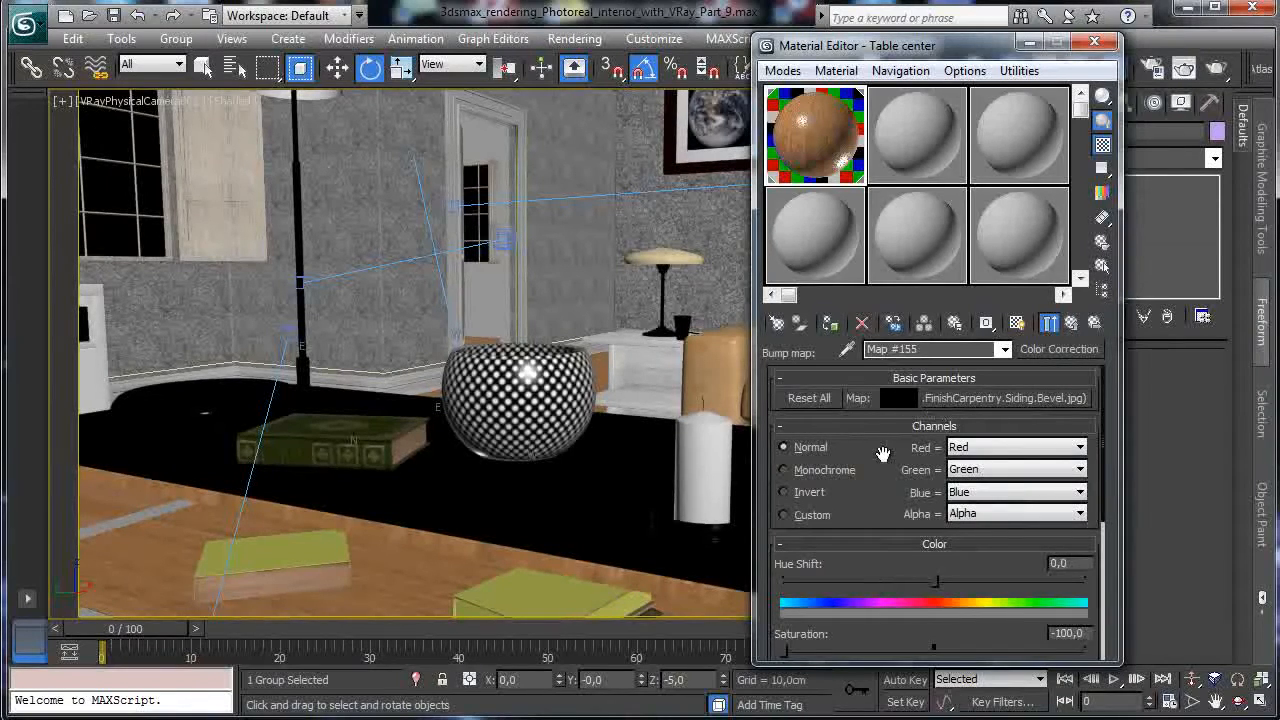
pyautogui.click(1030, 43)
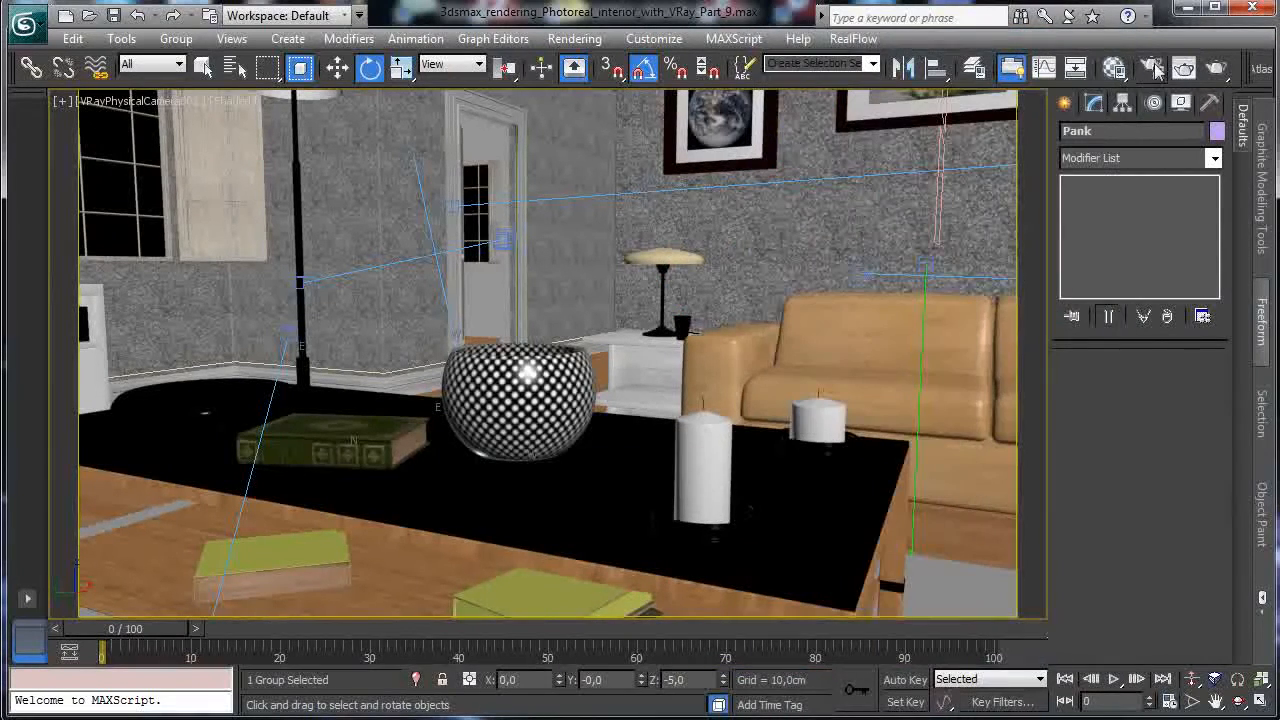
pyautogui.click(1151, 70)
# Set the output width to 900 pixels, clear the region and start a full render.
pyautogui.click(106, 47)
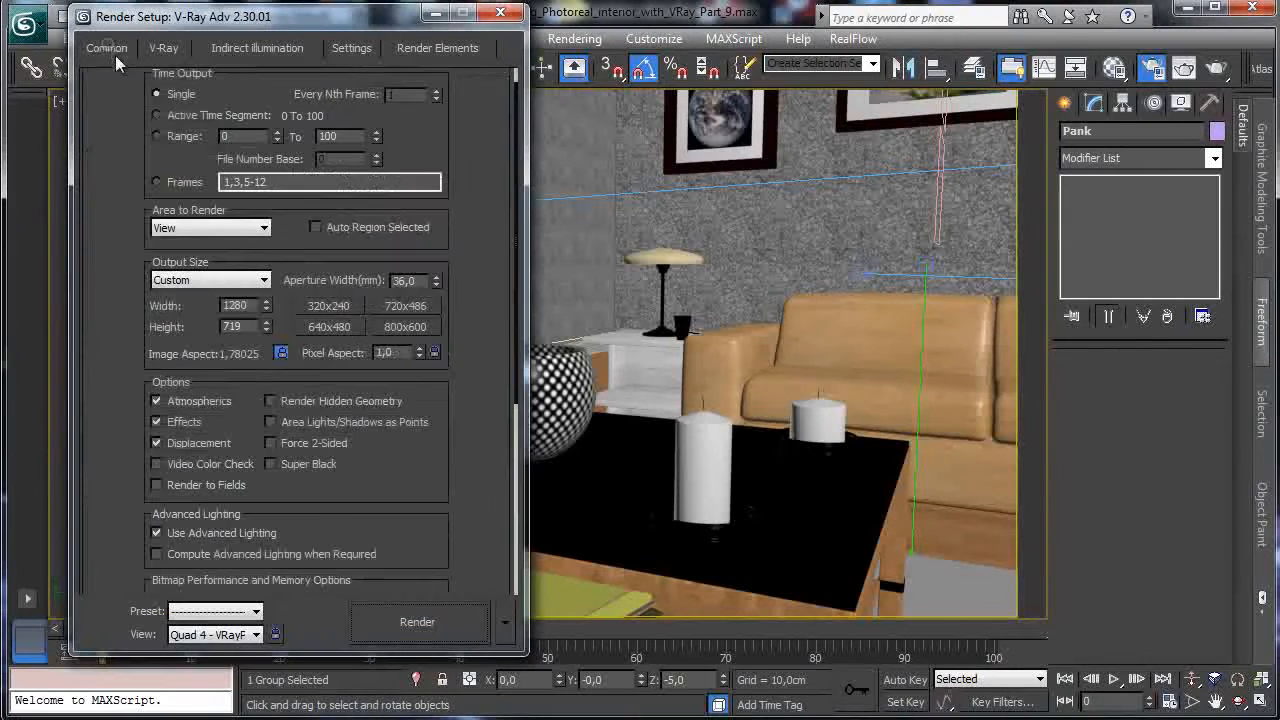
pyautogui.write('900')
pyautogui.press('Return')
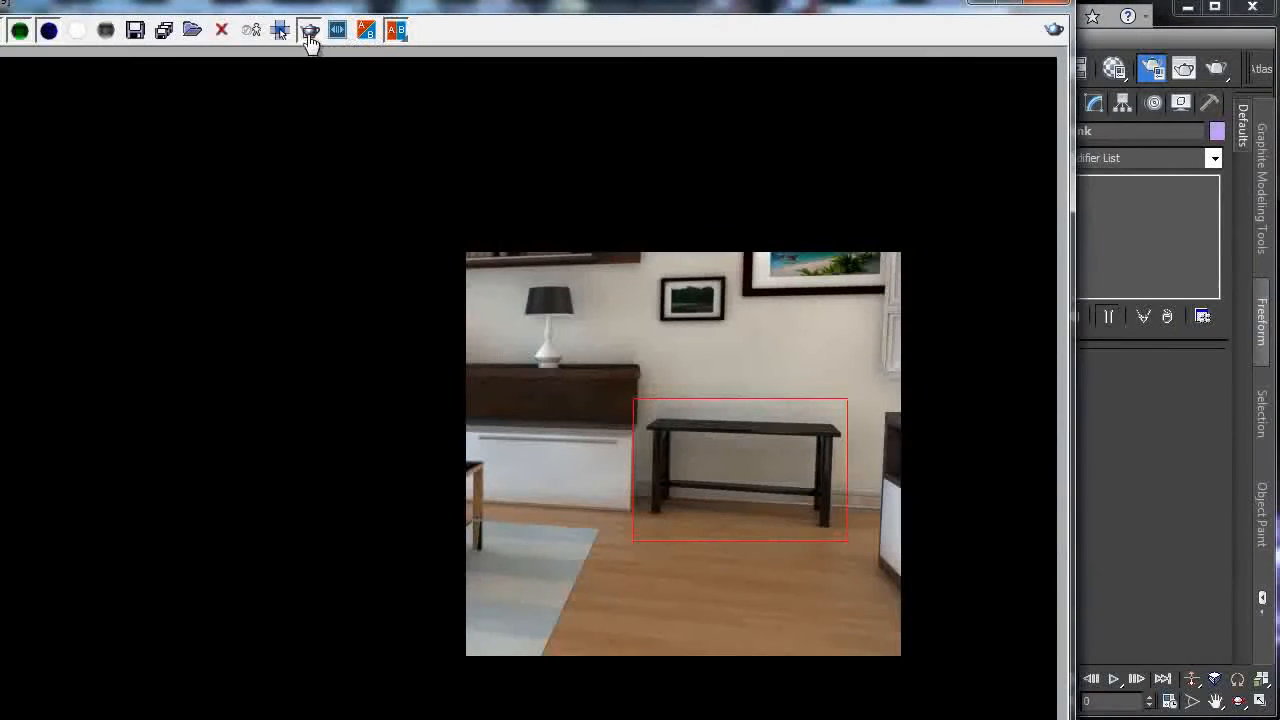
pyautogui.click(310, 31)
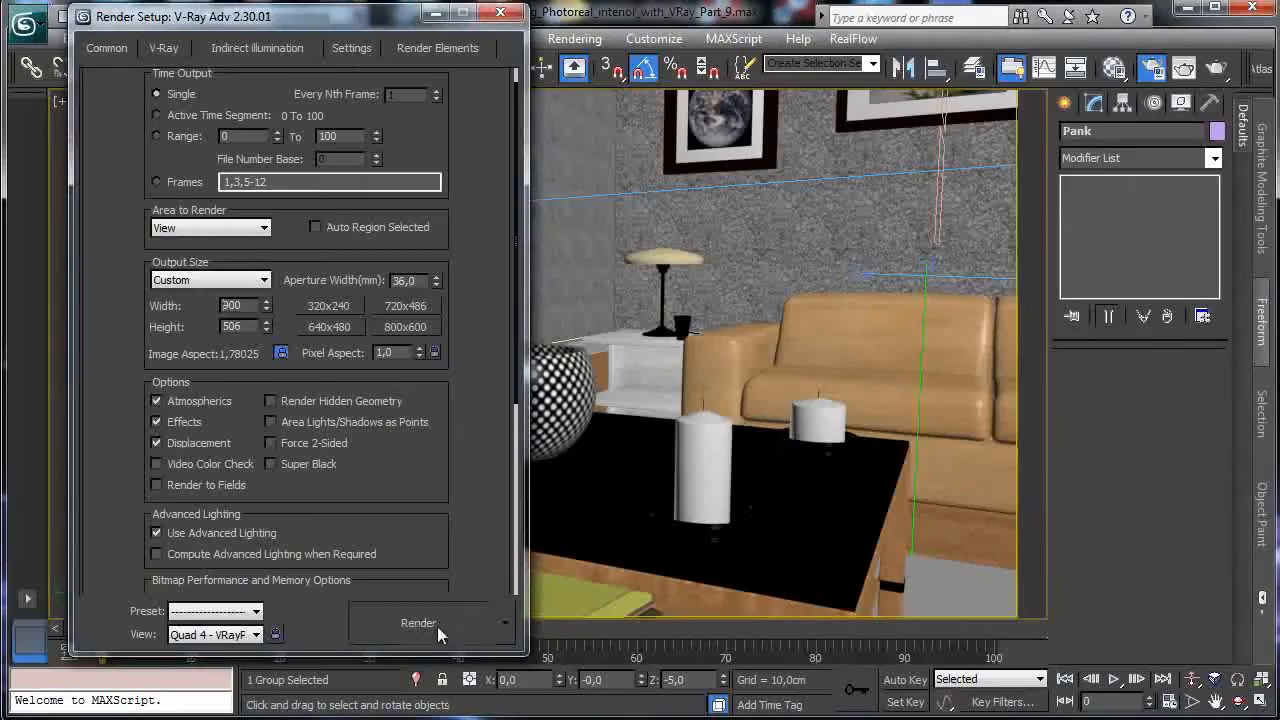
pyautogui.click(437, 624)
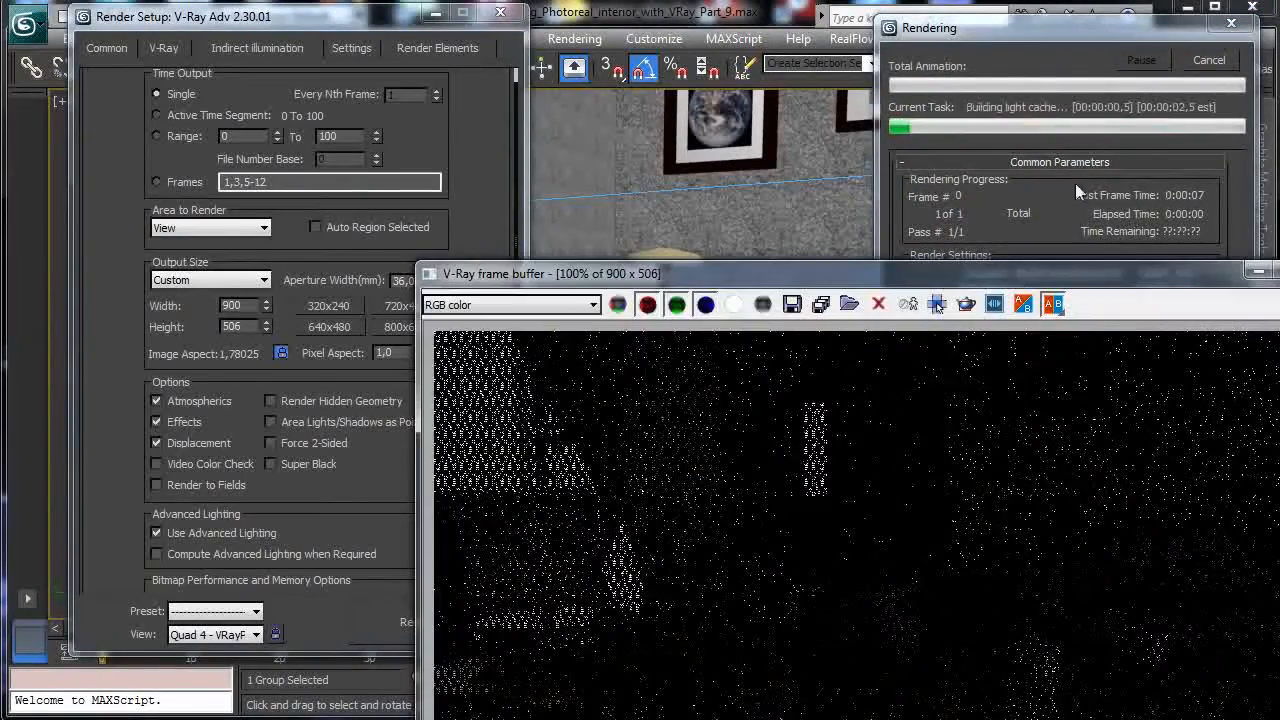
# Cancel the render and re-render only the table area at lower left.
pyautogui.moveTo(857, 283); pyautogui.dragTo(477, 33)
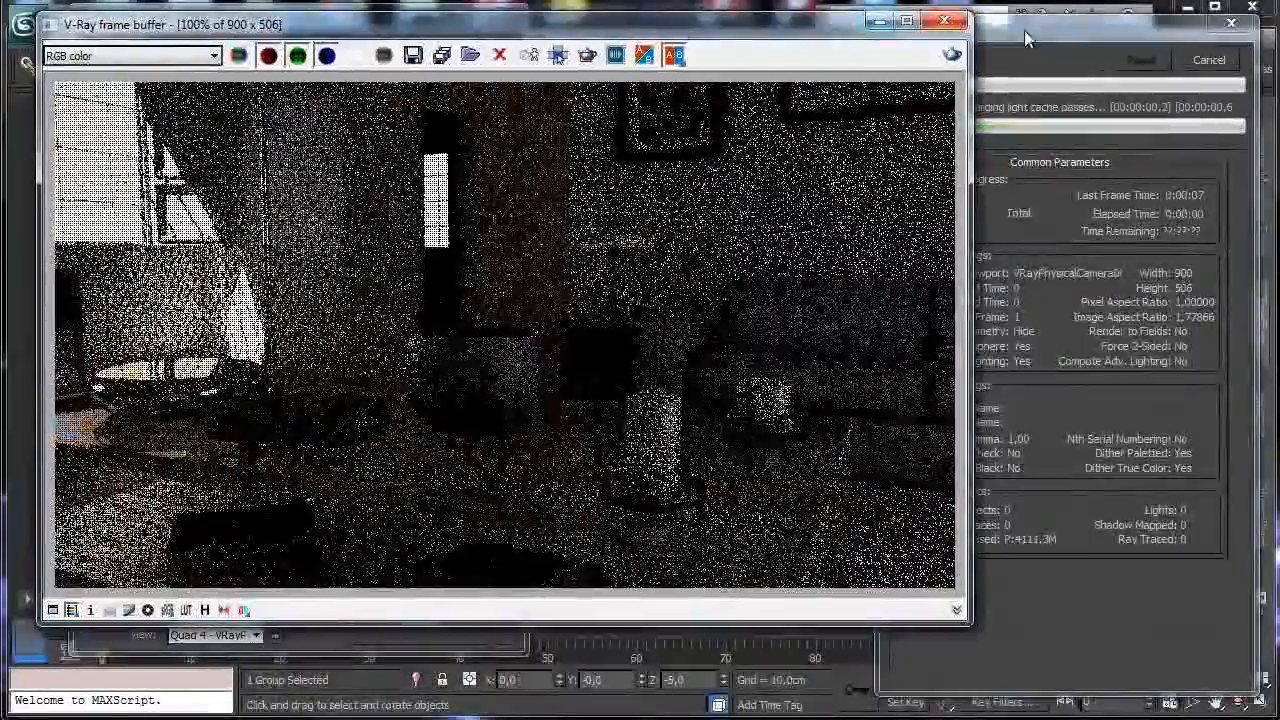
pyautogui.click(1207, 62)
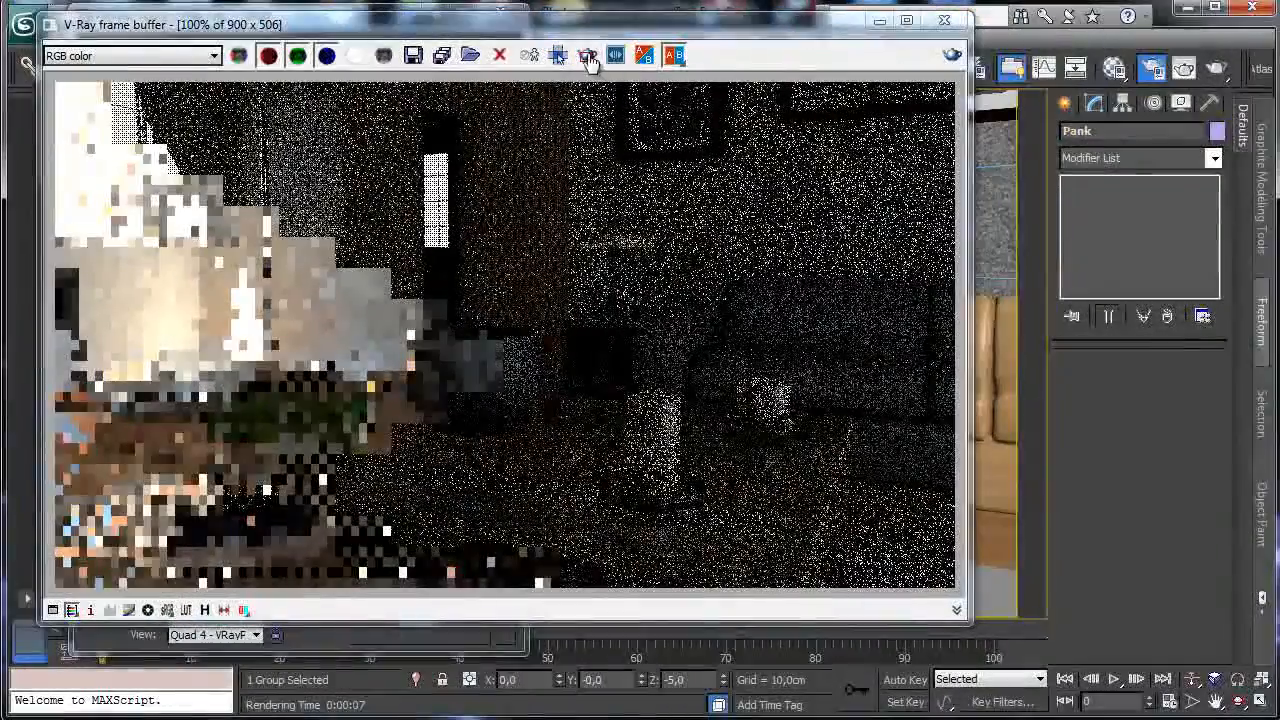
pyautogui.moveTo(80, 458); pyautogui.dragTo(526, 600)
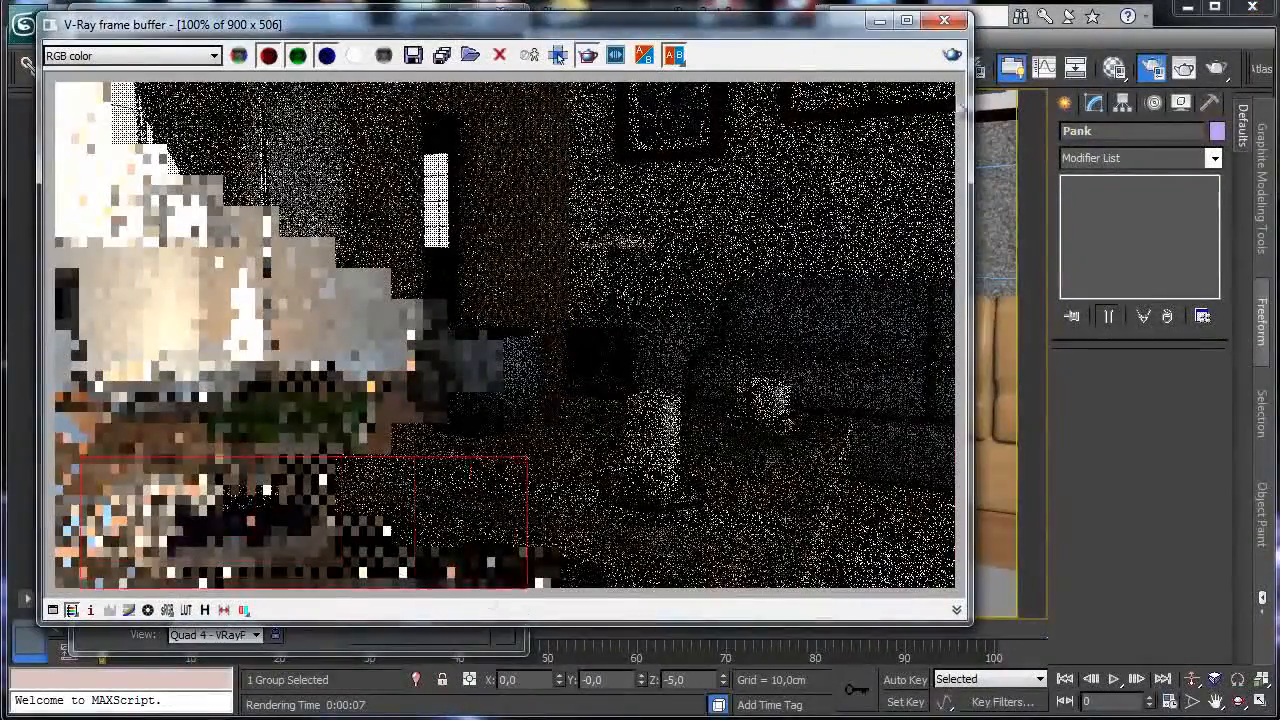
pyautogui.click(951, 56)
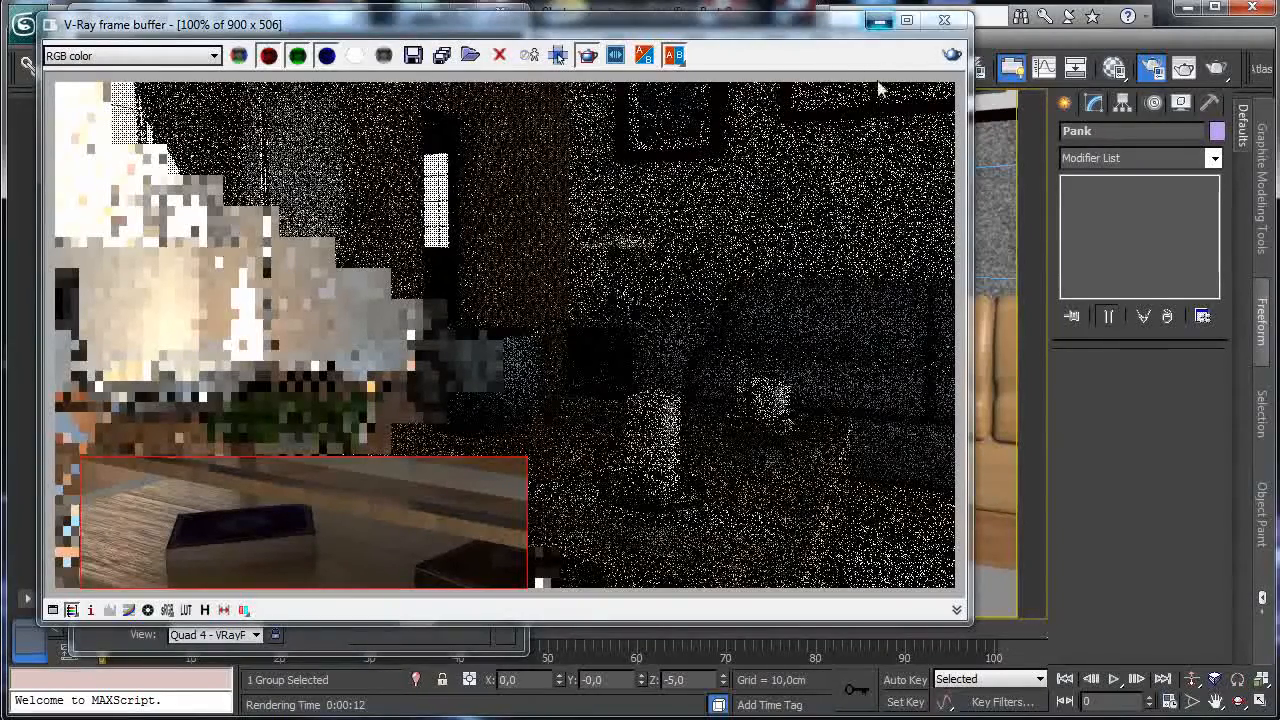
pyautogui.click(1117, 67)
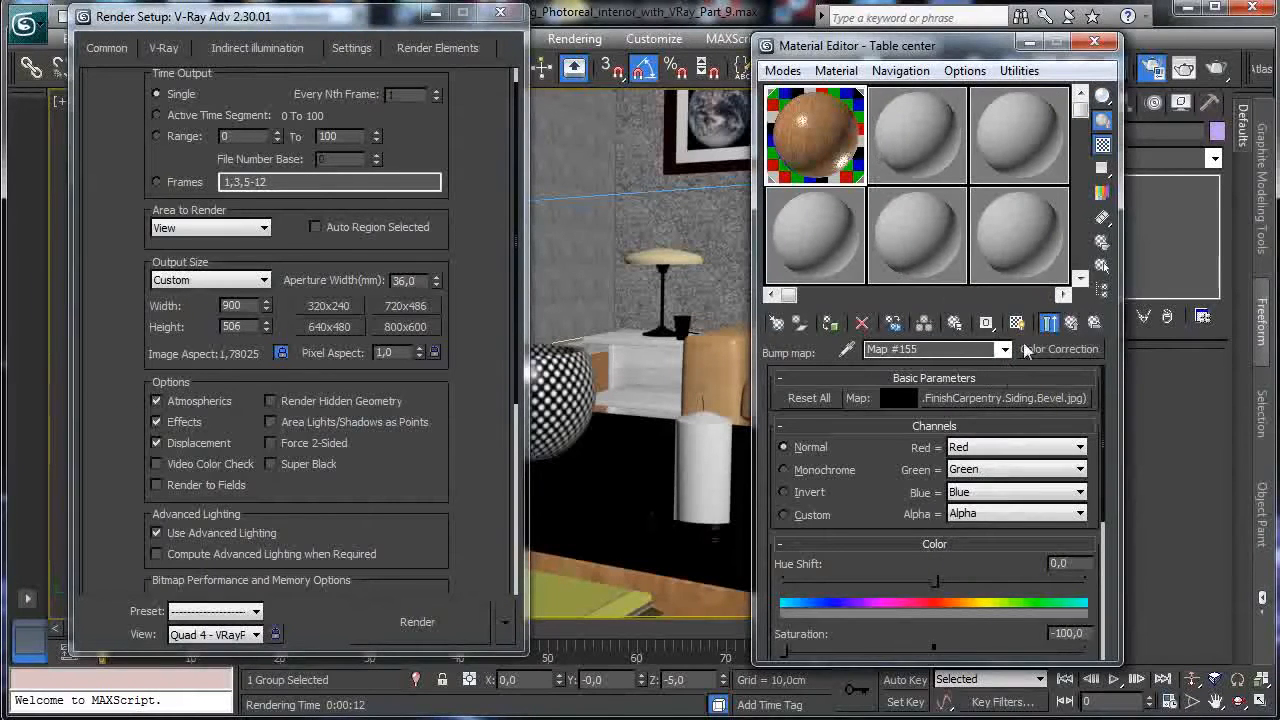
# Test-render the Wood material with its bump and reflection glossiness maps toggled off.
pyautogui.click(1071, 322)
pyautogui.click(899, 634)
pyautogui.click(898, 477)
pyautogui.click(898, 439)
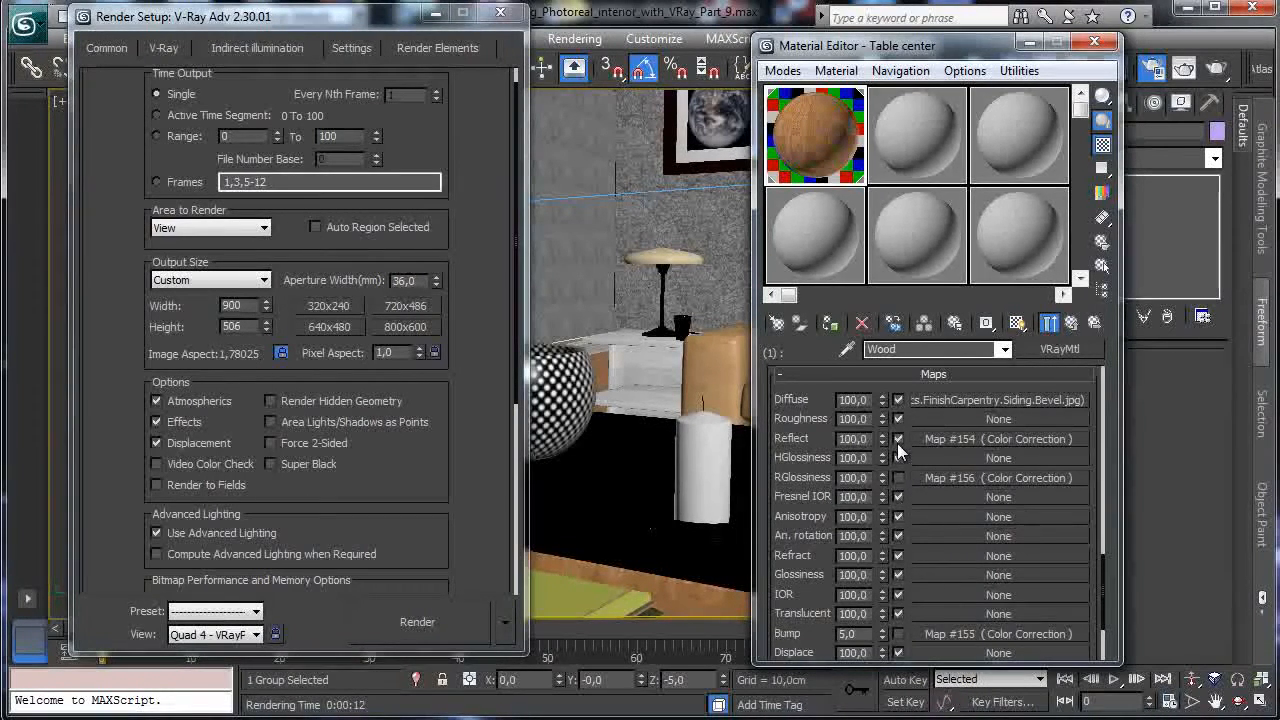
pyautogui.click(456, 617)
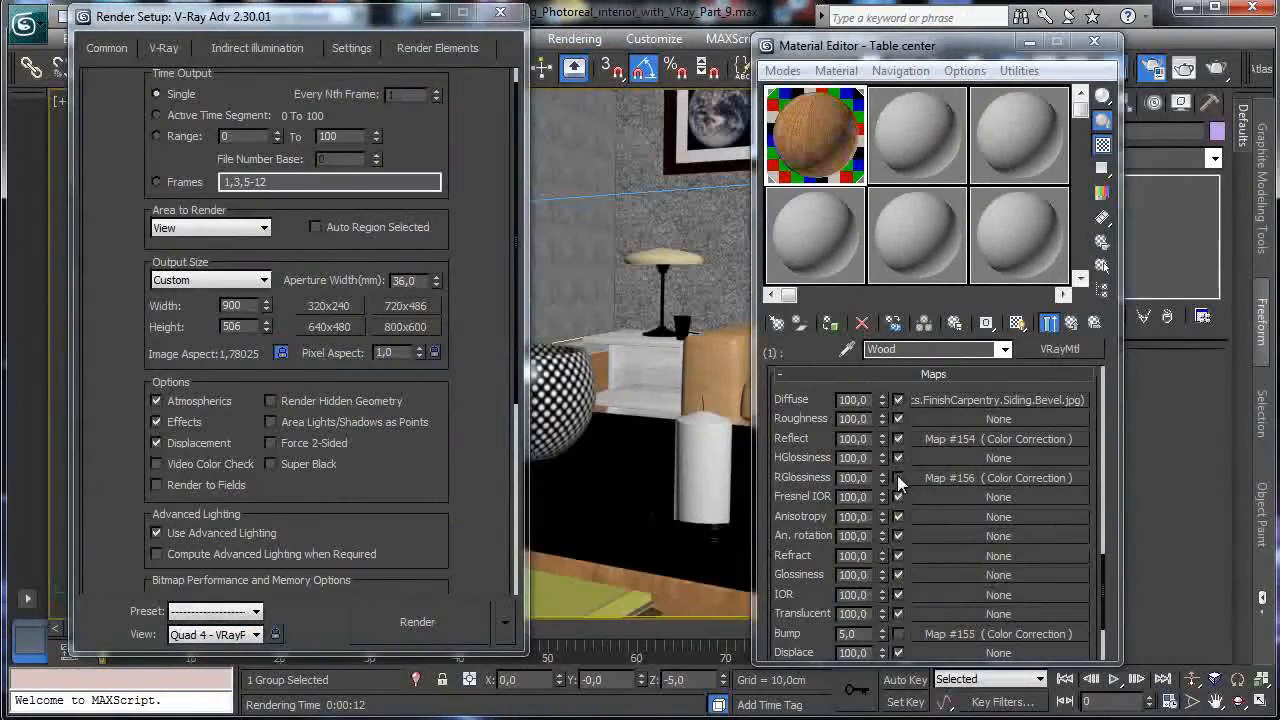
# Inspect the Wood reflection glossiness map and the bitmap inside it.
pyautogui.click(956, 477)
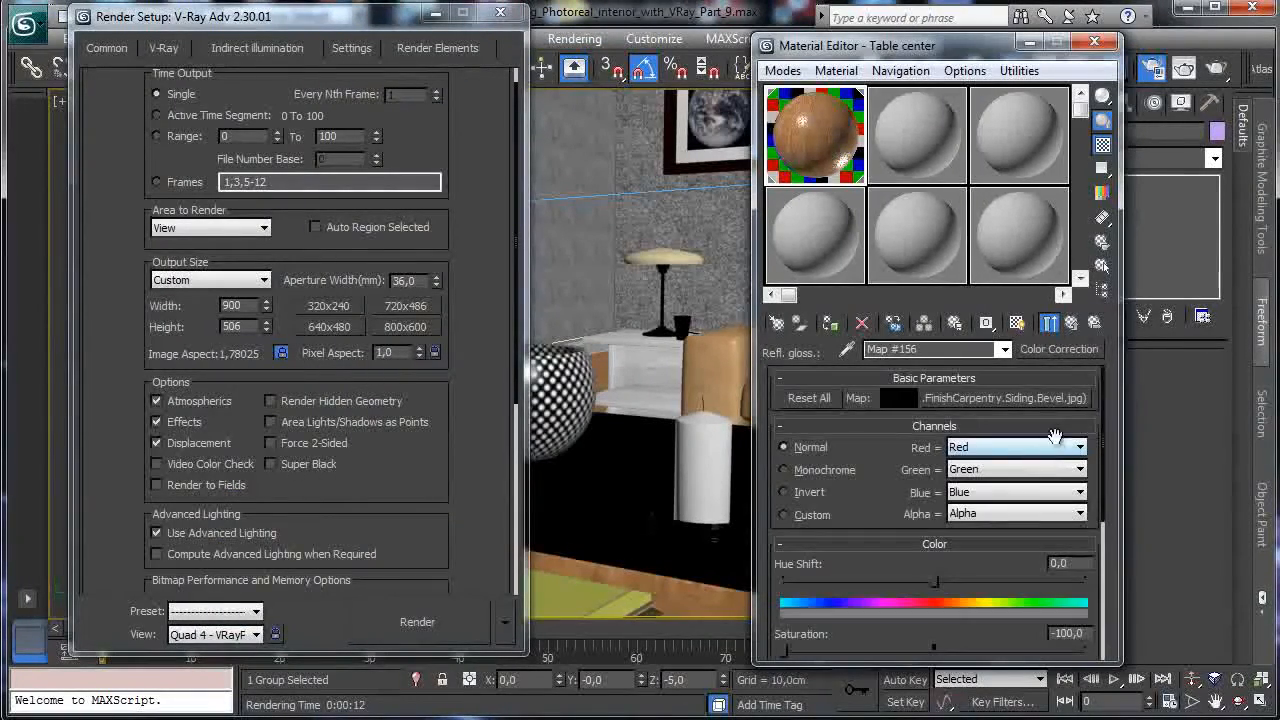
pyautogui.click(1048, 323)
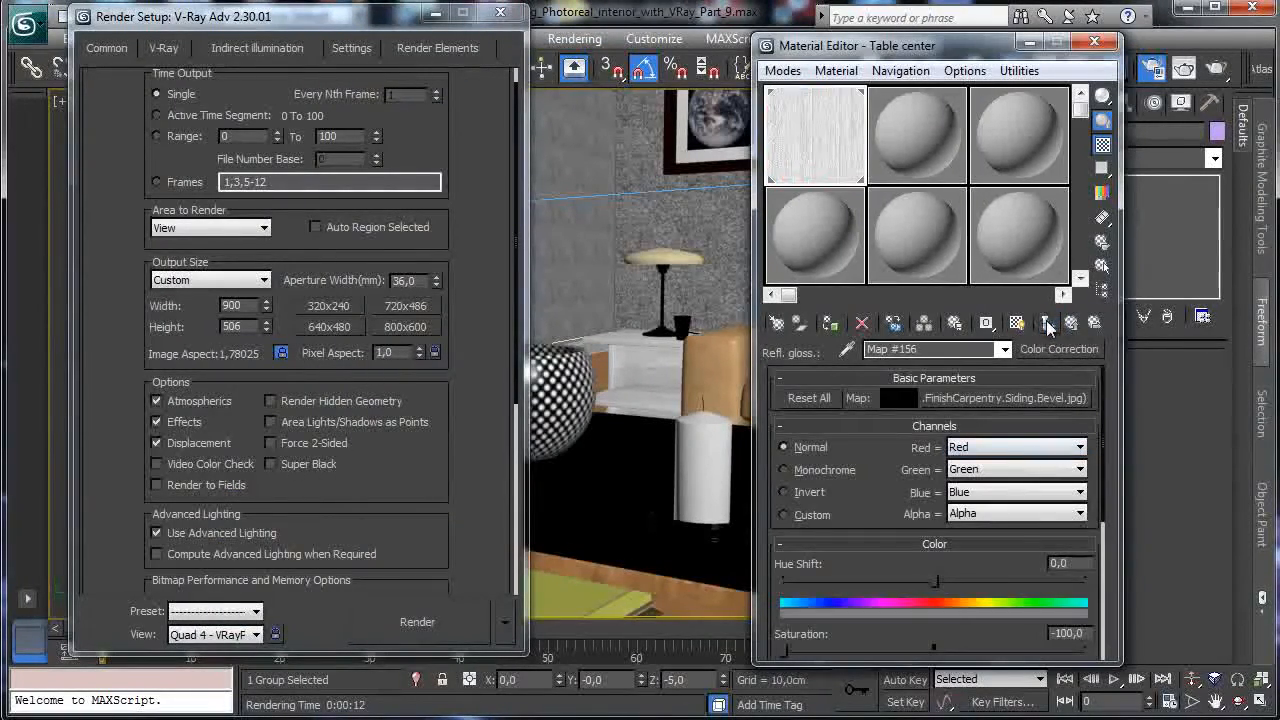
pyautogui.click(1030, 399)
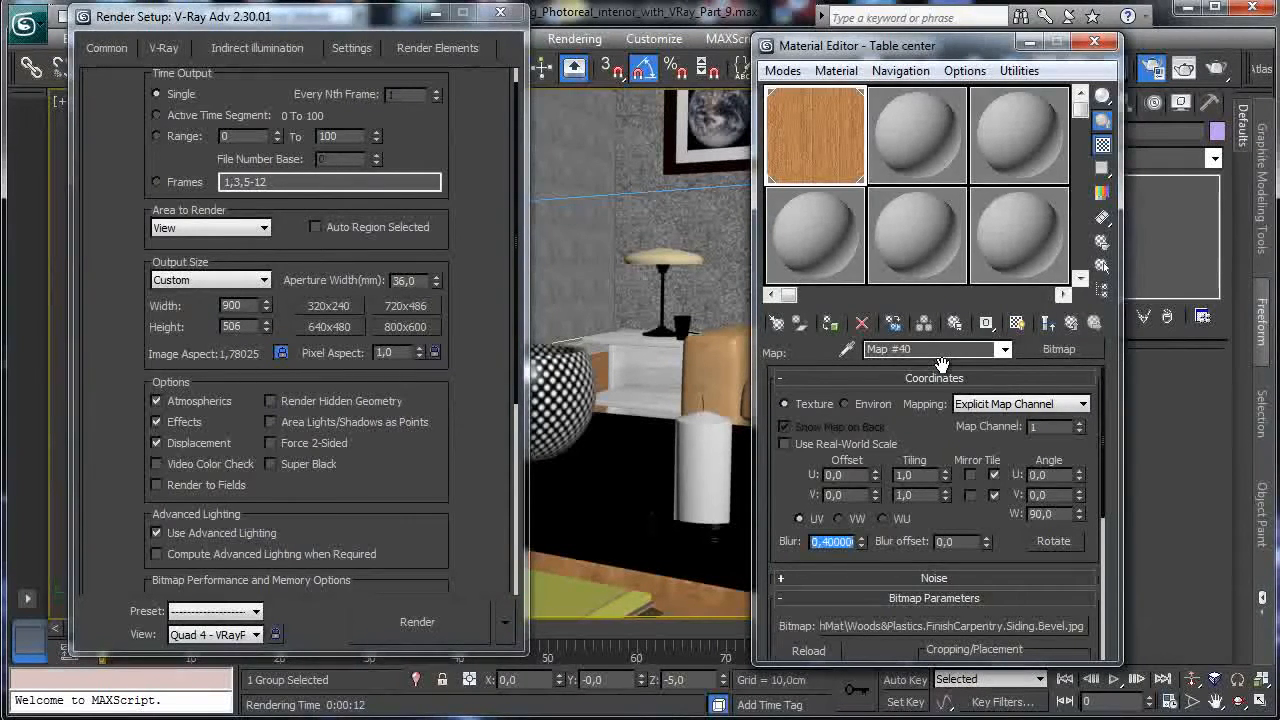
pyautogui.click(1071, 323)
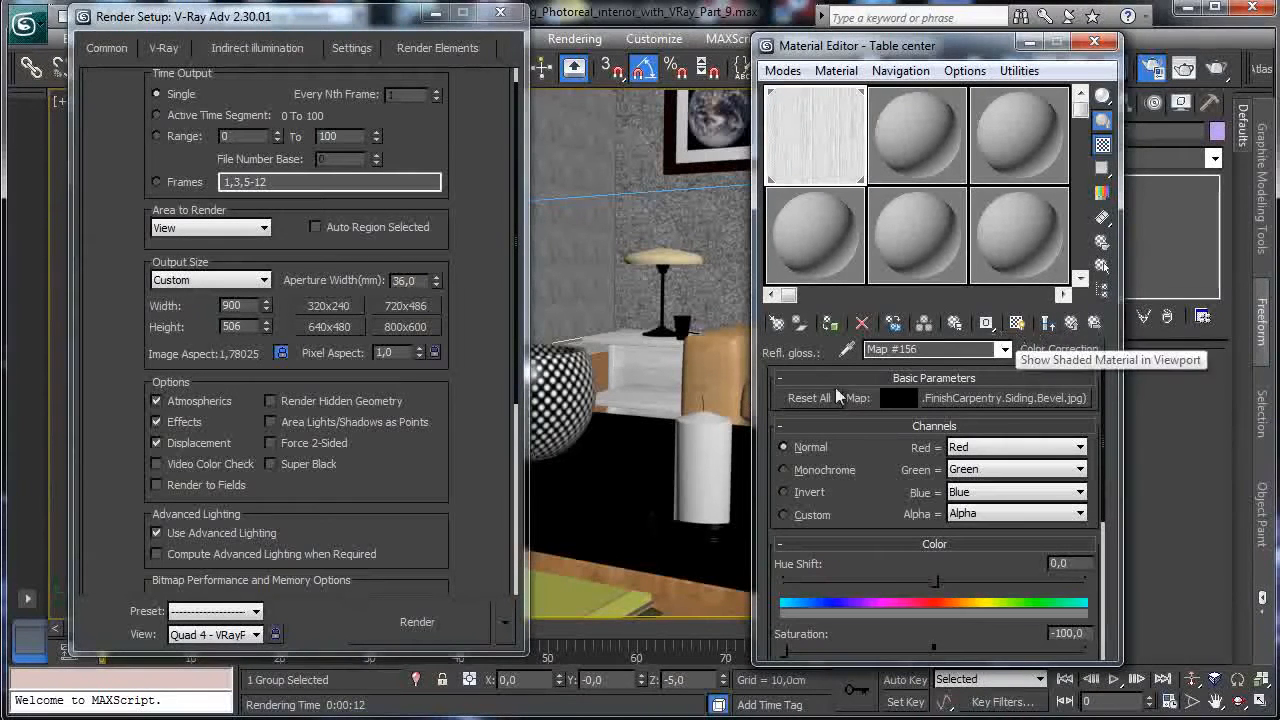
pyautogui.click(1072, 324)
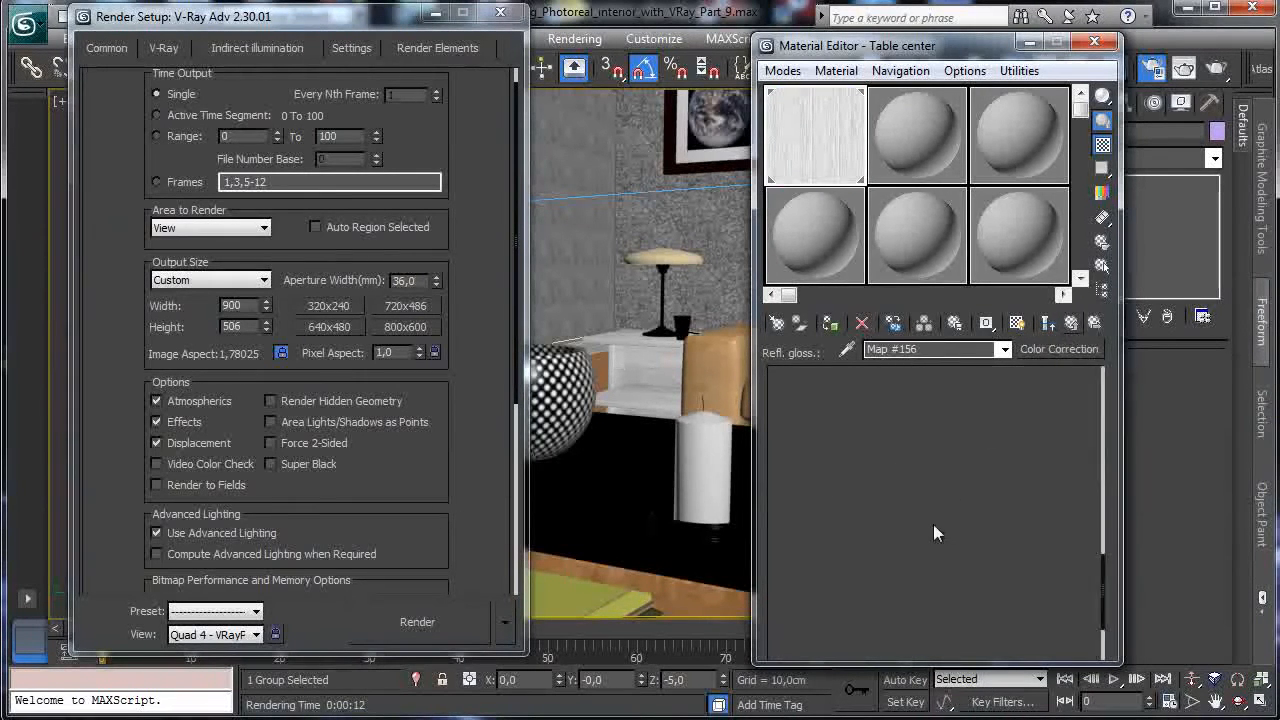
# Set the RGlossiness map amount to 65 and reflection glossiness to 0.58.
pyautogui.doubleClick(869, 477)
pyautogui.write('65,0')
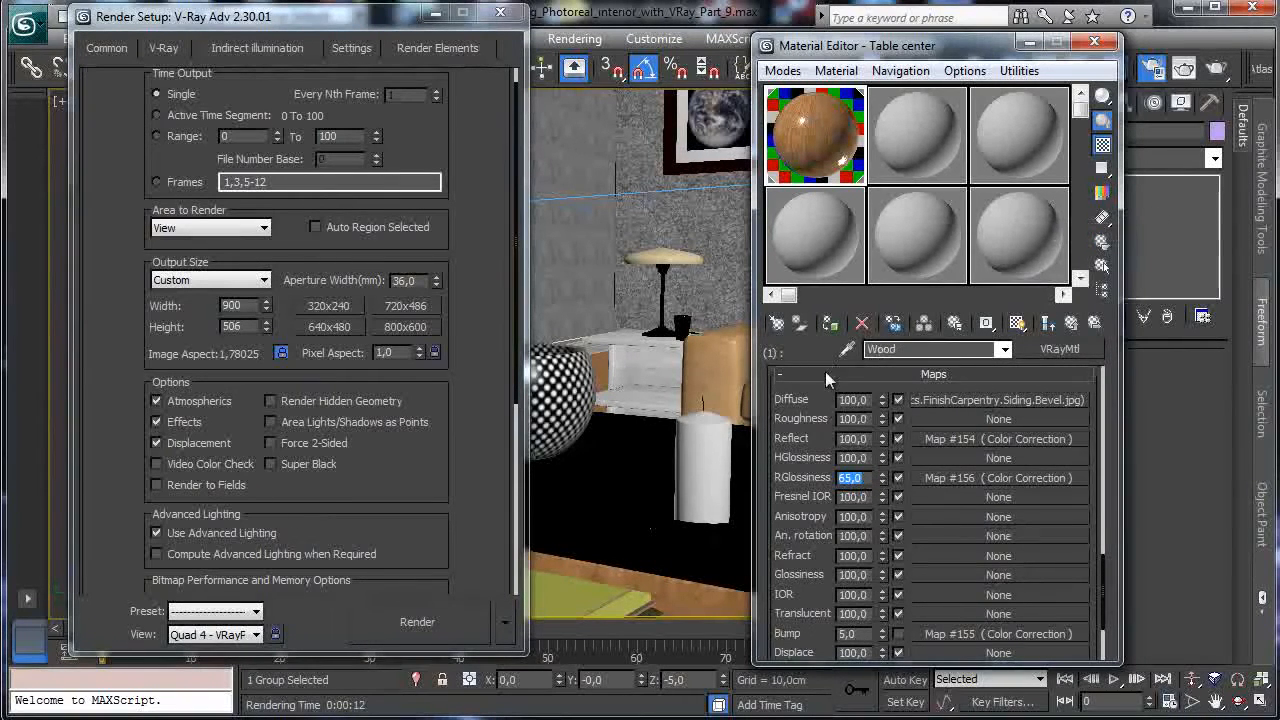
pyautogui.click(817, 390)
pyautogui.scroll(3, 911, 460)
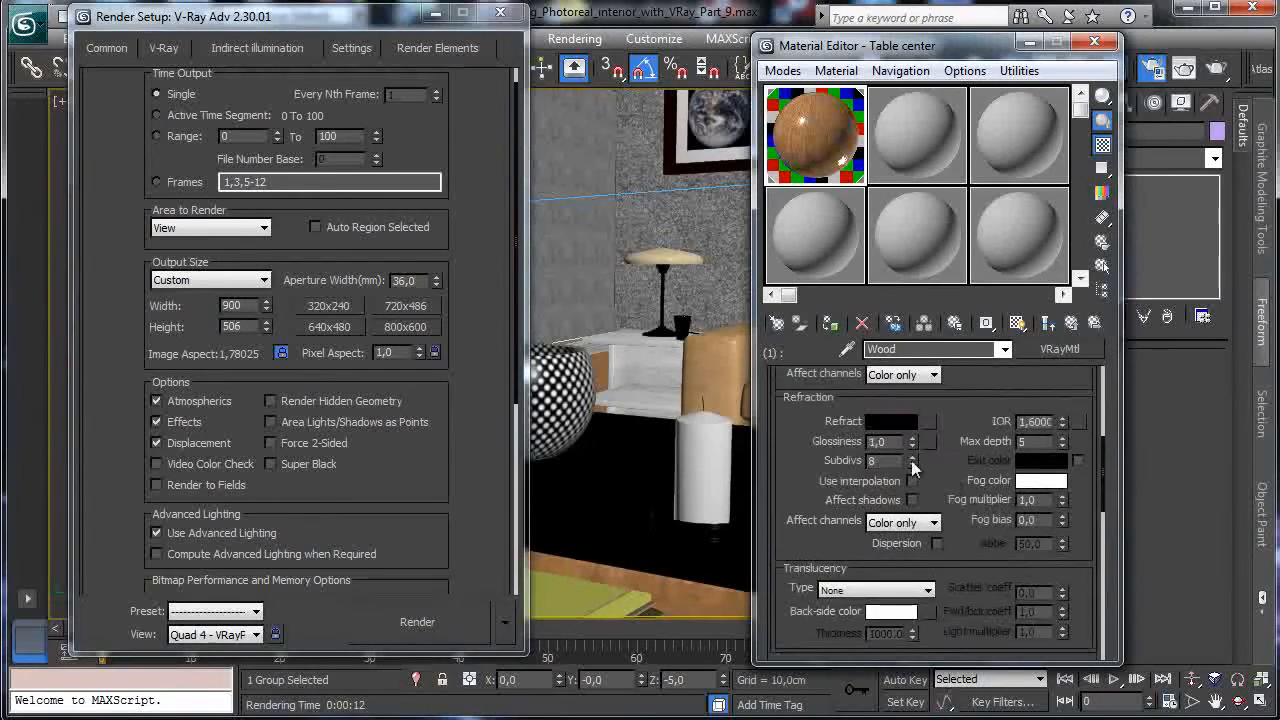
pyautogui.moveTo(912, 445); pyautogui.dragTo(940, 592)
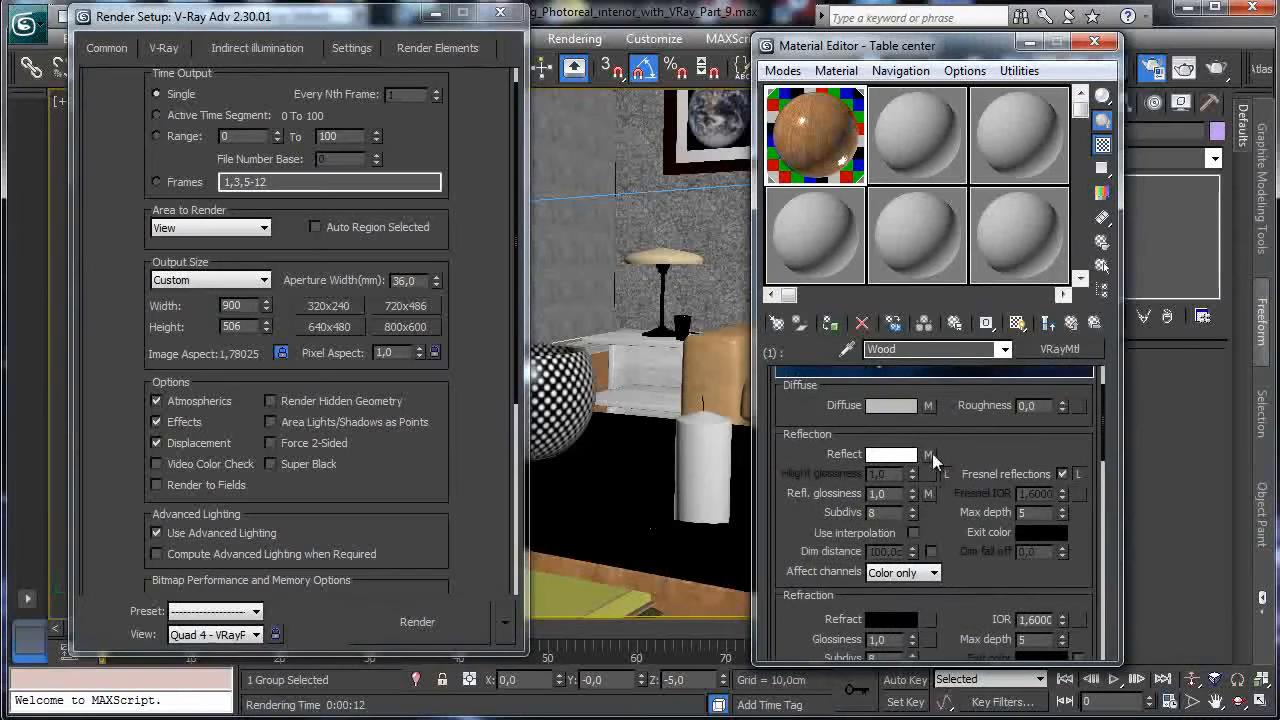
pyautogui.moveTo(911, 492); pyautogui.dragTo(911, 512)
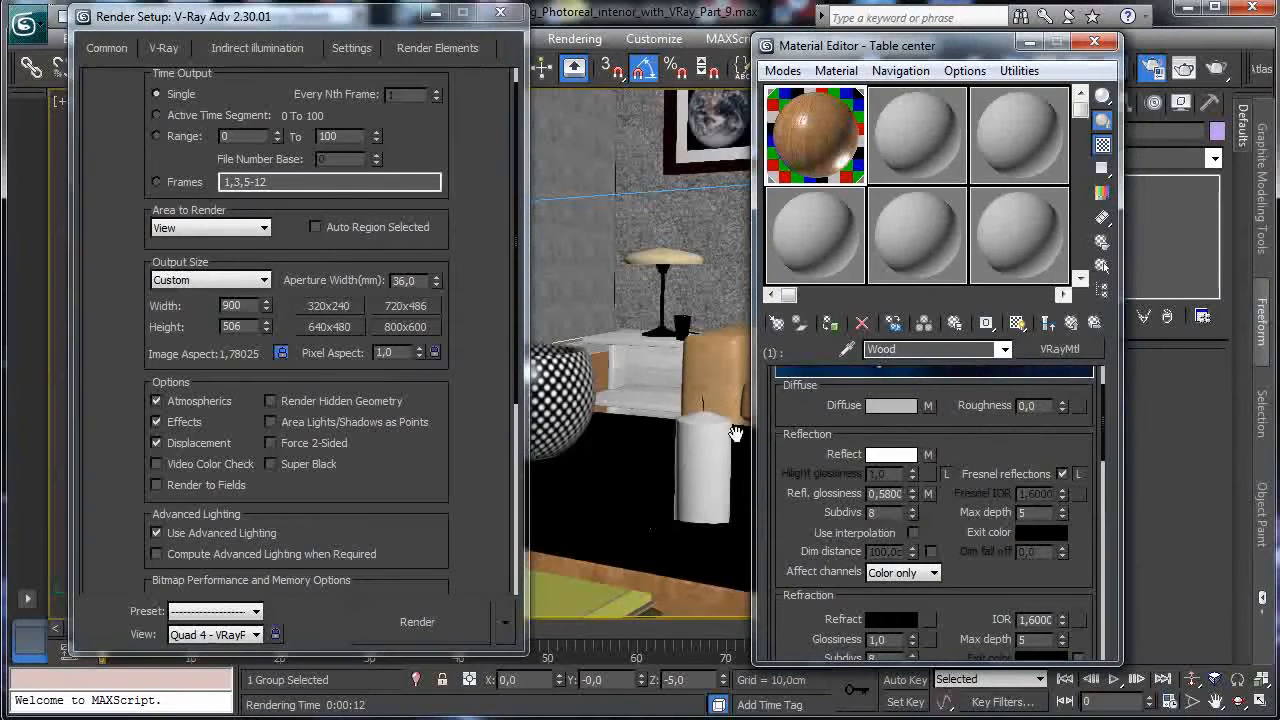
# Render the coffee table with 0,58 wood glossiness and minimise the frame buffer.
pyautogui.click(414, 624)
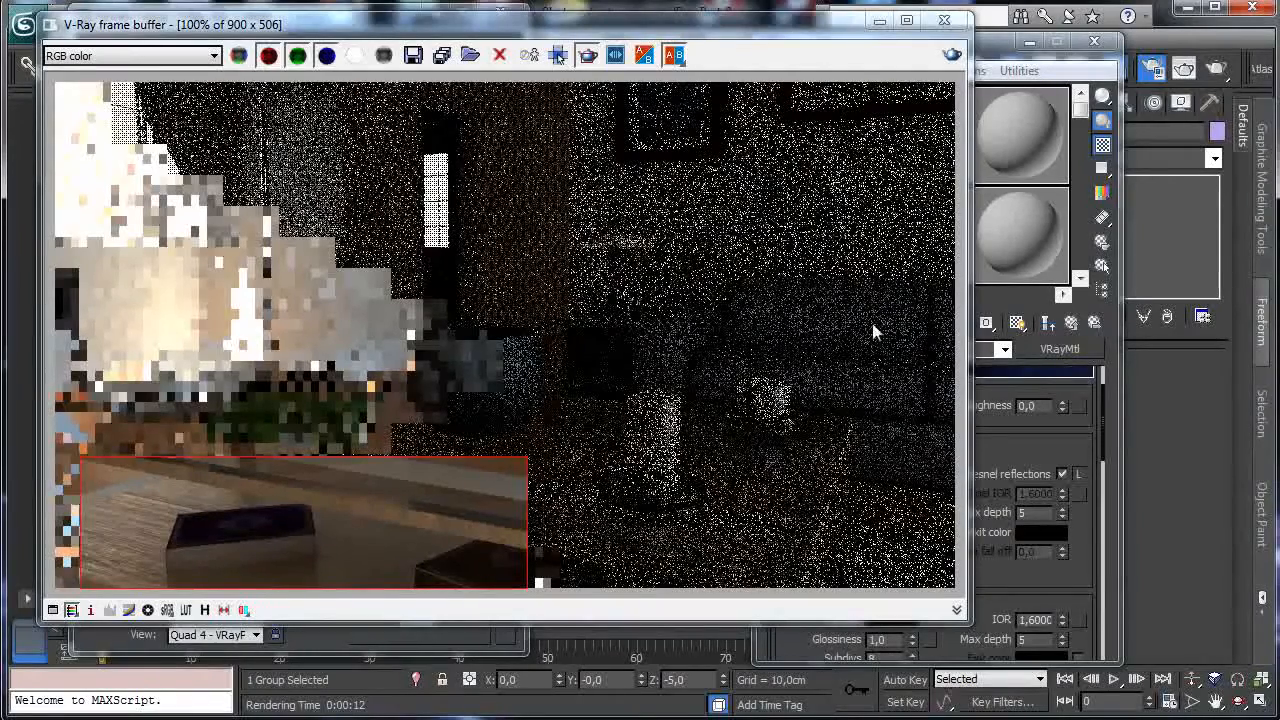
pyautogui.click(880, 21)
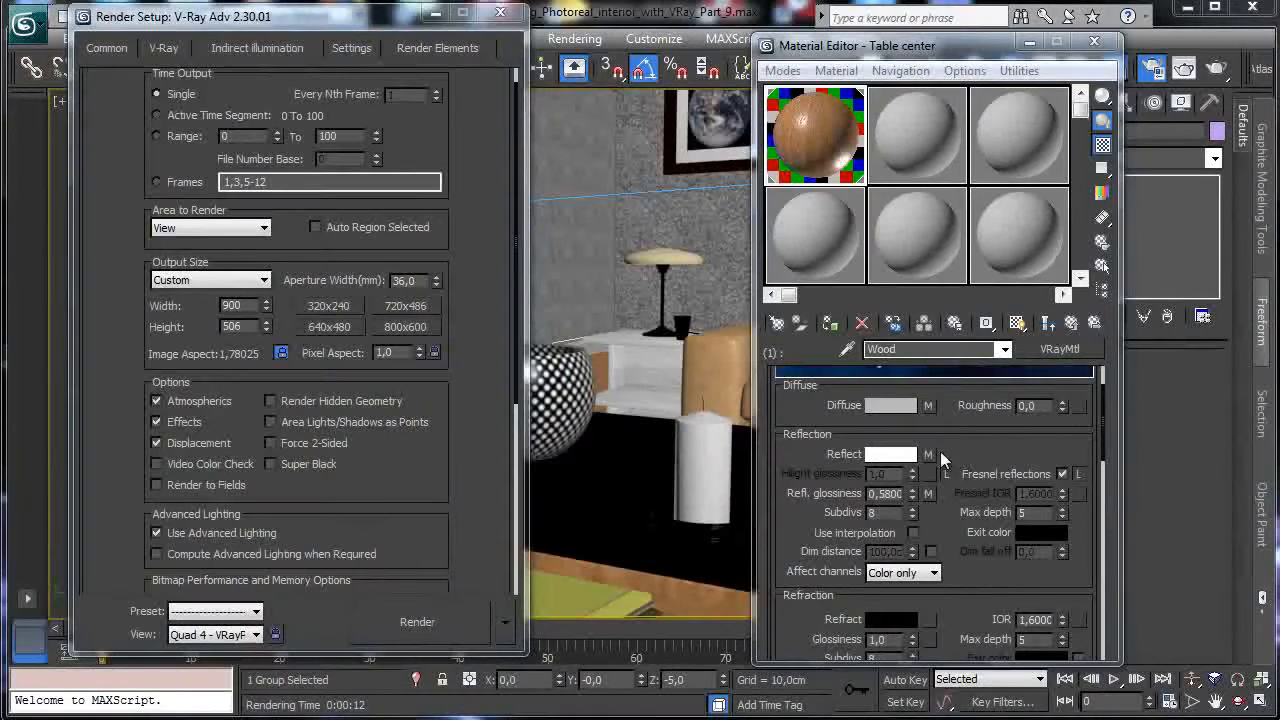
# Set the Reflect map's Color Correction saturation to about -46 and brightness about 55.
pyautogui.click(960, 375)
pyautogui.scroll(-10, 960, 400)
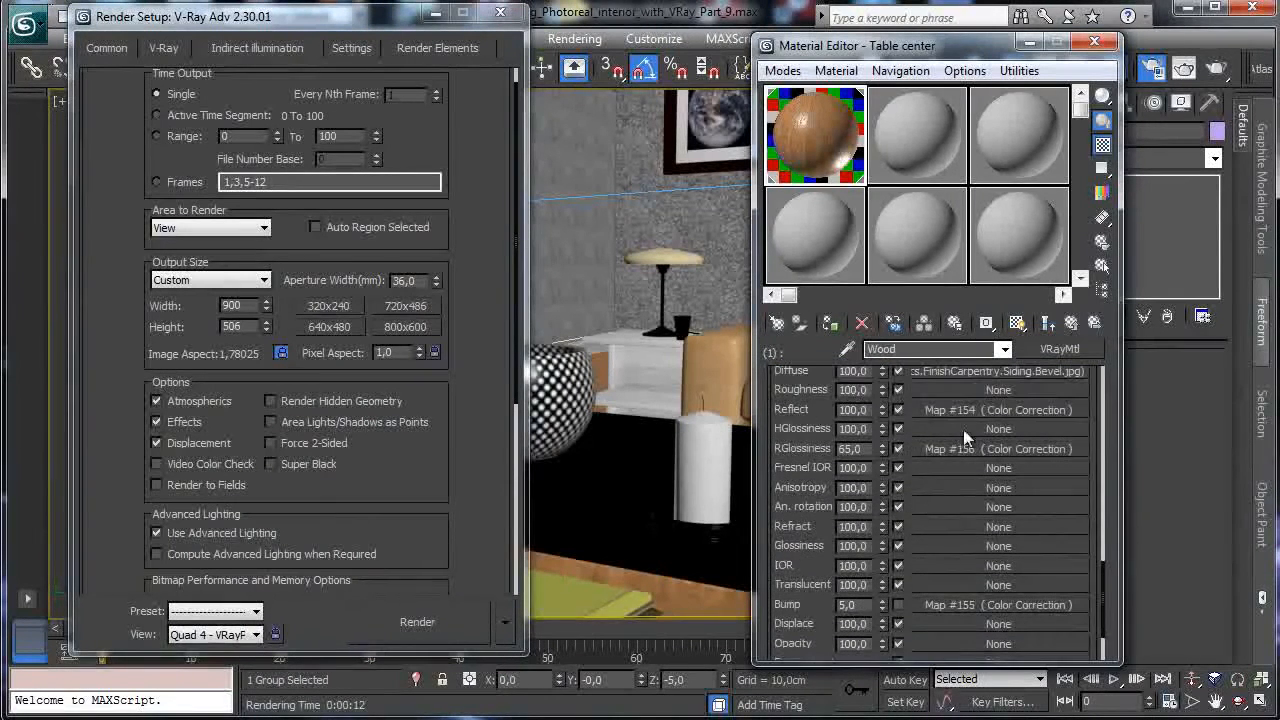
pyautogui.click(938, 409)
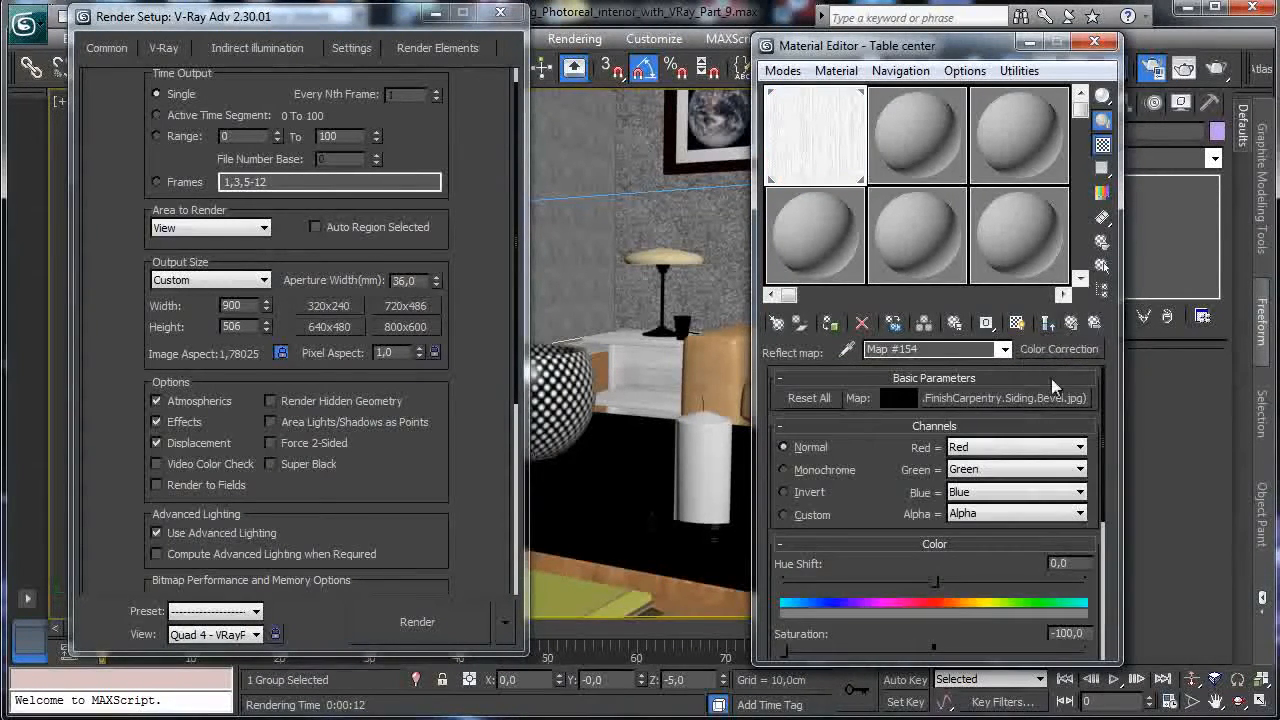
pyautogui.moveTo(876, 495); pyautogui.dragTo(878, 416)
pyautogui.moveTo(783, 570); pyautogui.dragTo(866, 576)
pyautogui.moveTo(891, 432); pyautogui.dragTo(912, 255)
pyautogui.moveTo(1043, 563); pyautogui.dragTo(1015, 566)
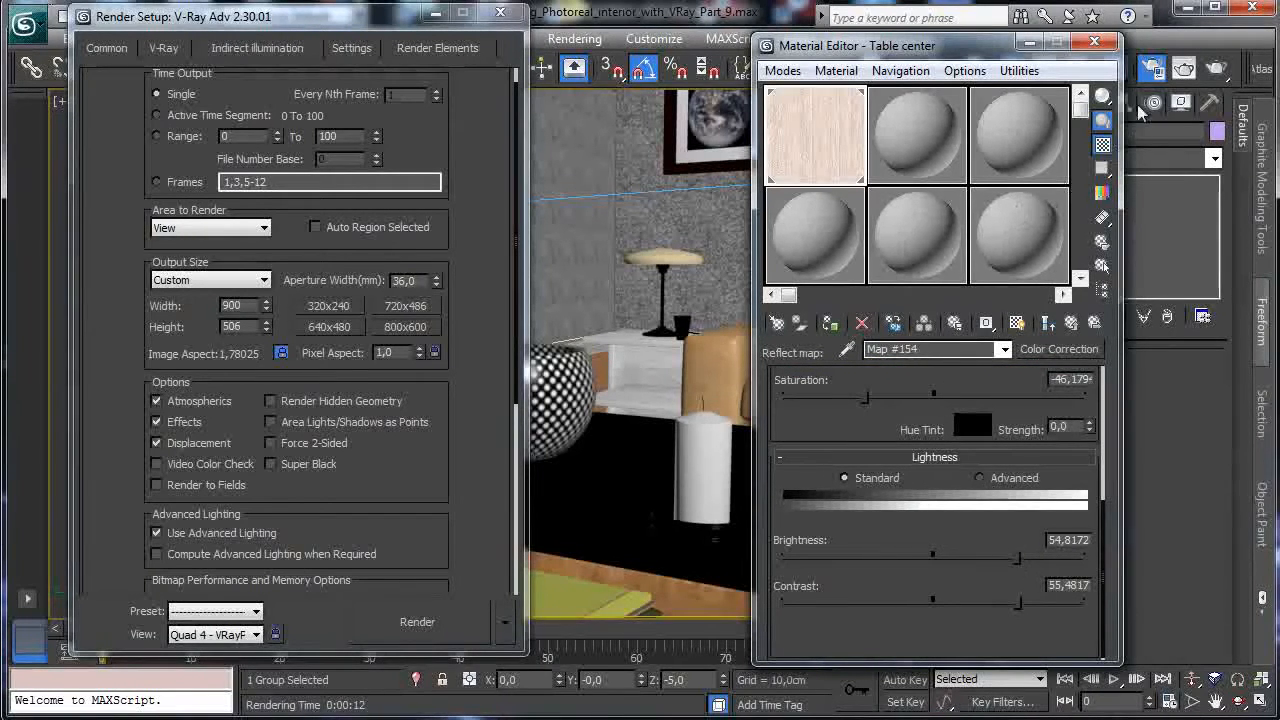
# Test-render the coffee table again and minimise the render window.
pyautogui.hotkey('shift', 'q')
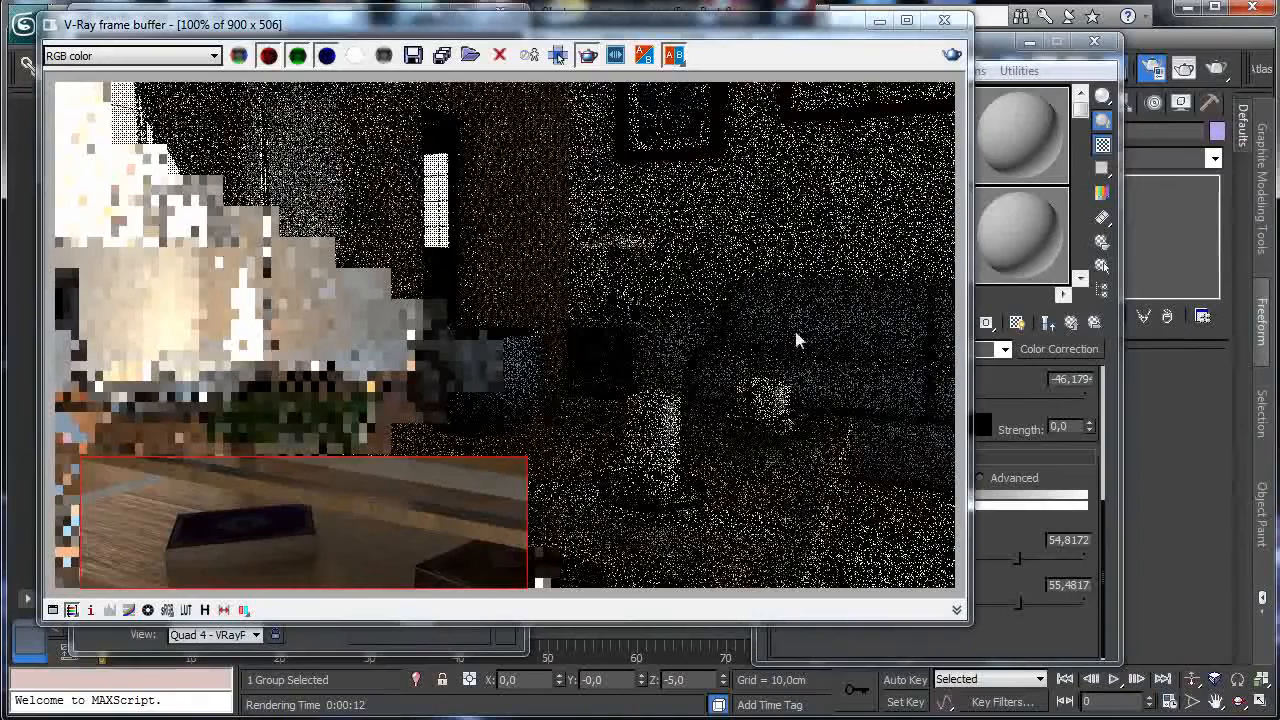
pyautogui.click(879, 20)
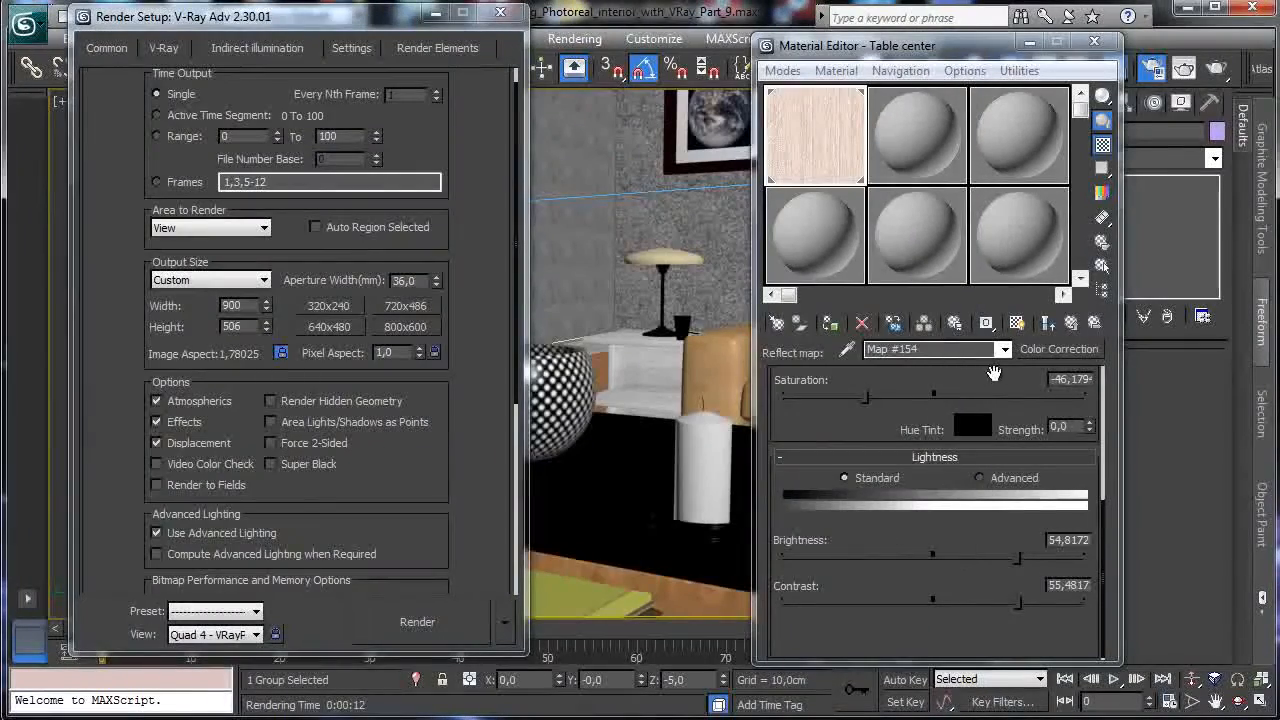
pyautogui.moveTo(993, 373); pyautogui.dragTo(966, 565)
# Set the Wood material's reflection map amount to 60.
pyautogui.click(1071, 325)
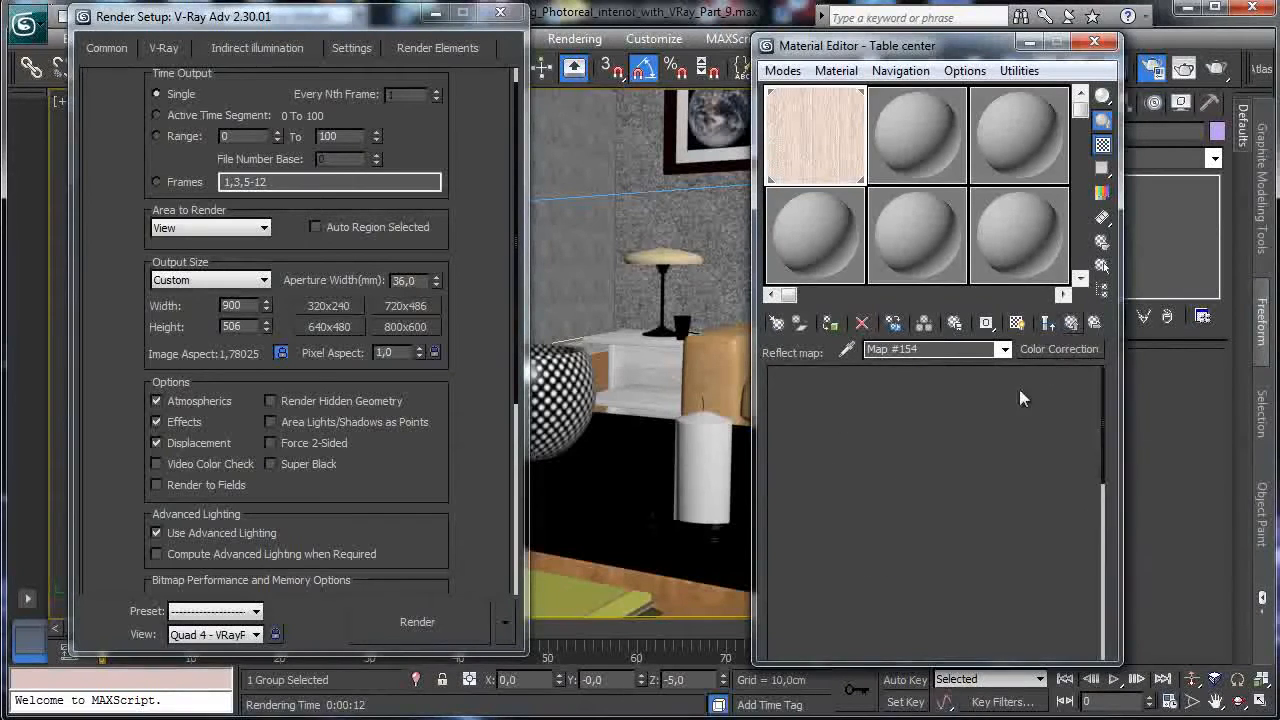
pyautogui.doubleClick(861, 410)
pyautogui.write('75,0')
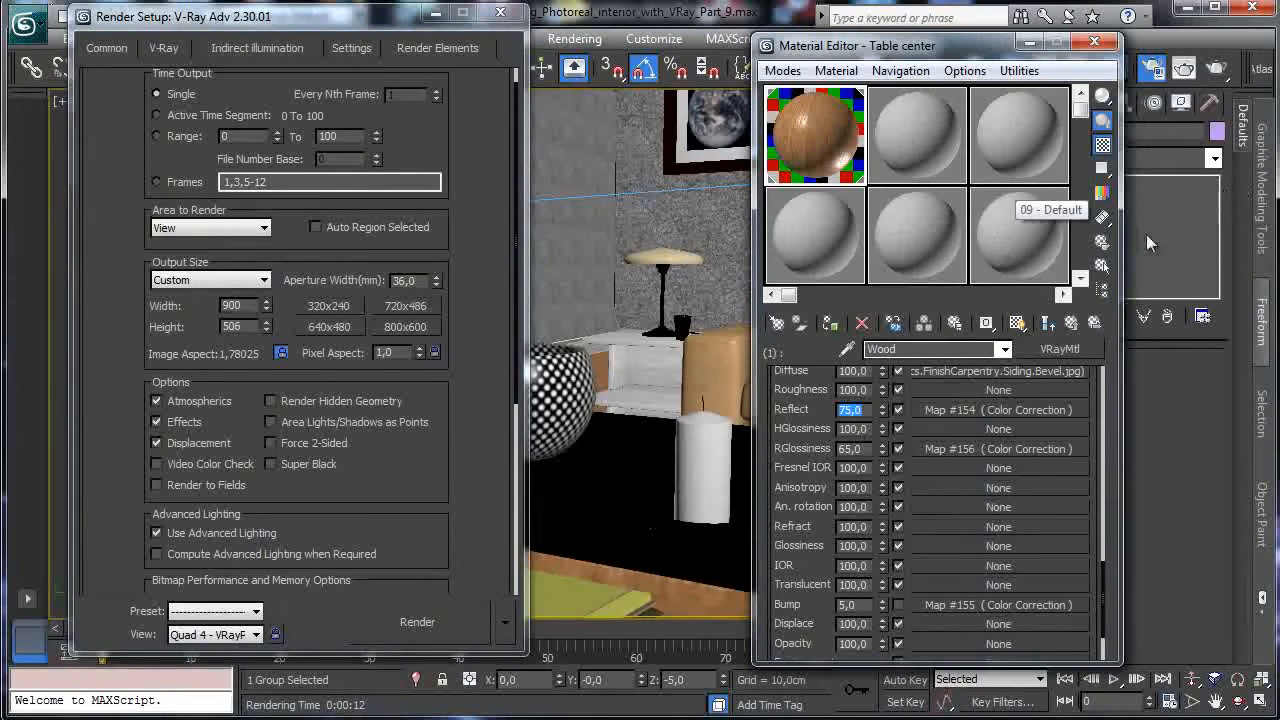
pyautogui.write('60')
pyautogui.press('Return')
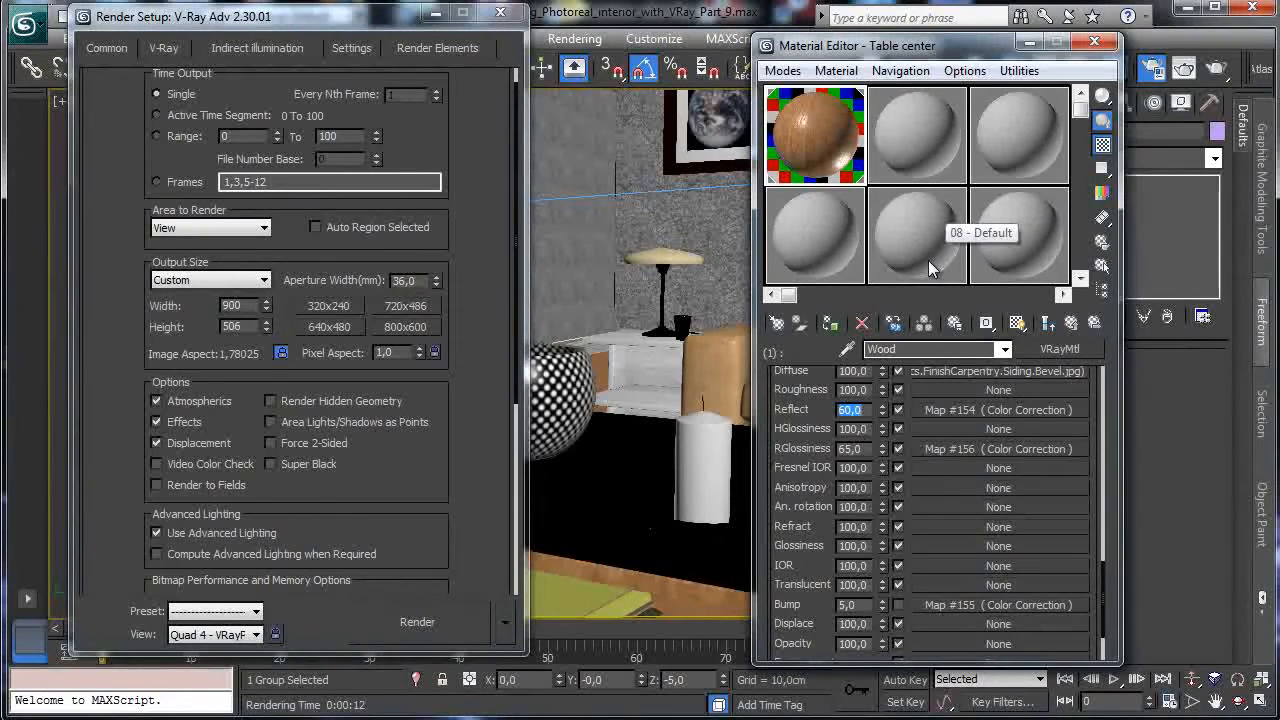
# Make the Wood reflection colour a dark brown of RGB 111, 74, 42.
pyautogui.scroll(10, 968, 443)
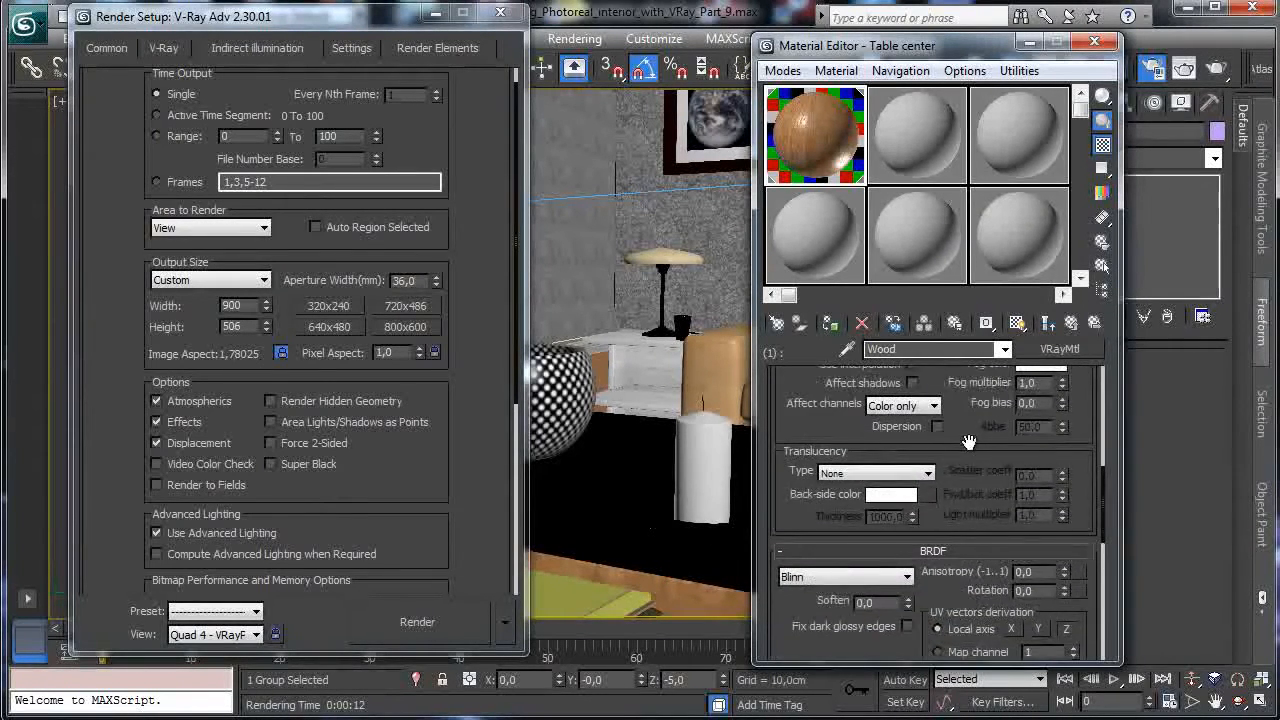
pyautogui.scroll(1, 966, 545)
pyautogui.click(891, 465)
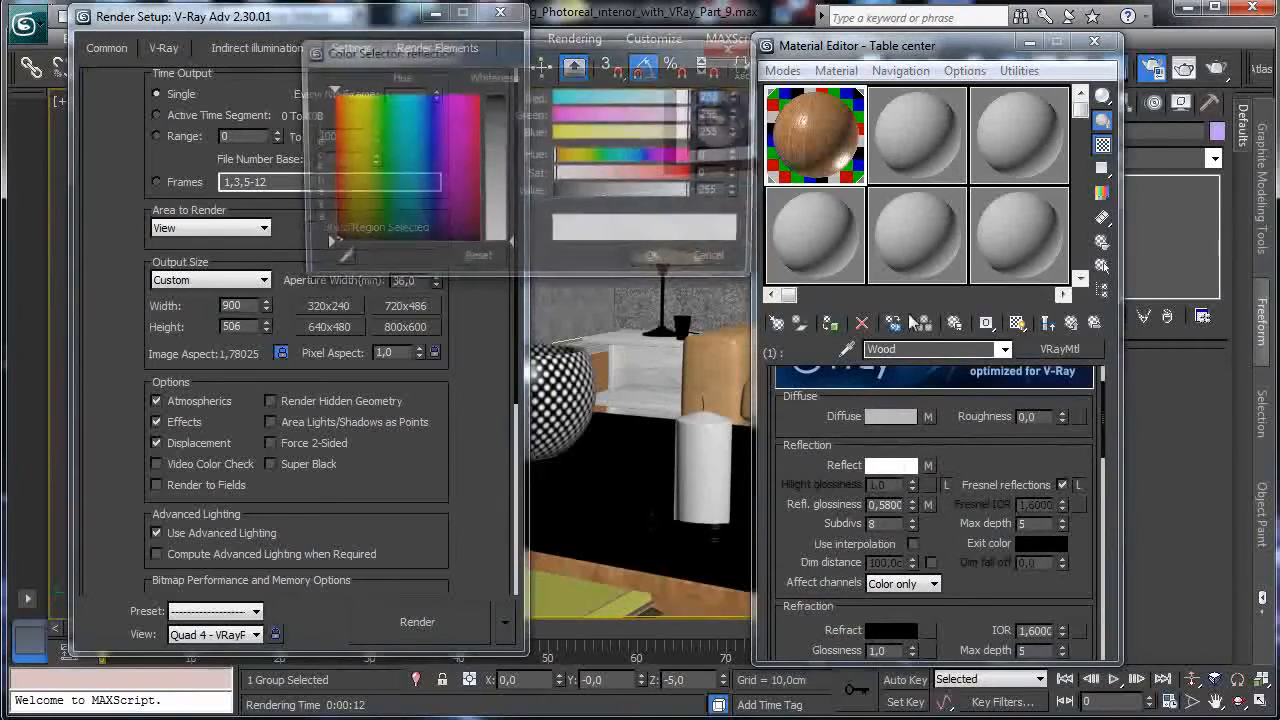
pyautogui.click(340, 160)
pyautogui.click(495, 133)
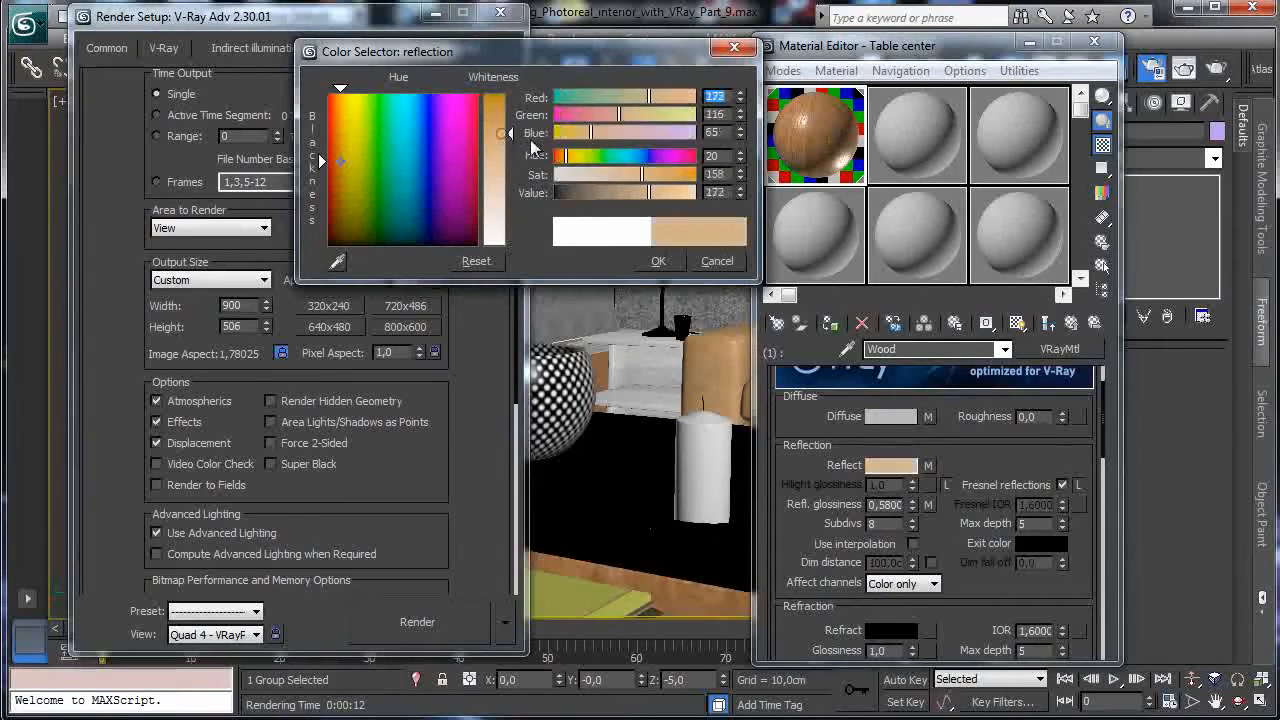
pyautogui.click(665, 258)
pyautogui.click(891, 465)
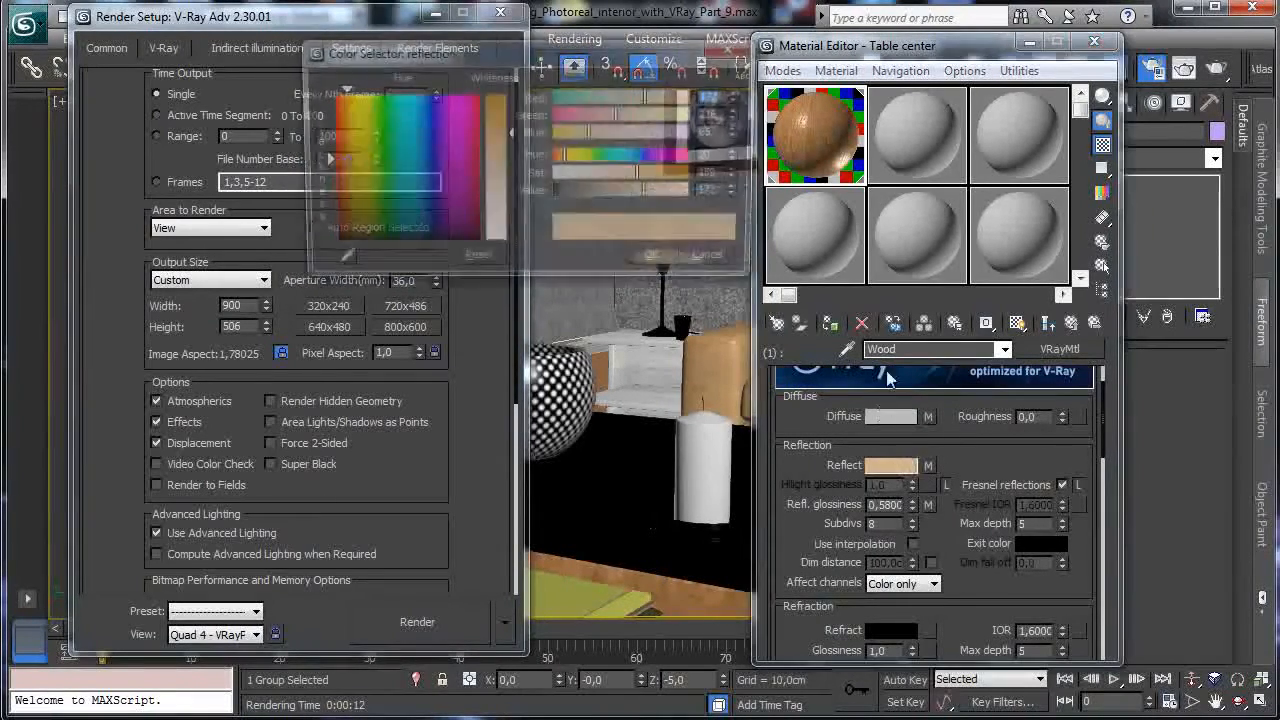
pyautogui.moveTo(628, 193); pyautogui.dragTo(614, 193)
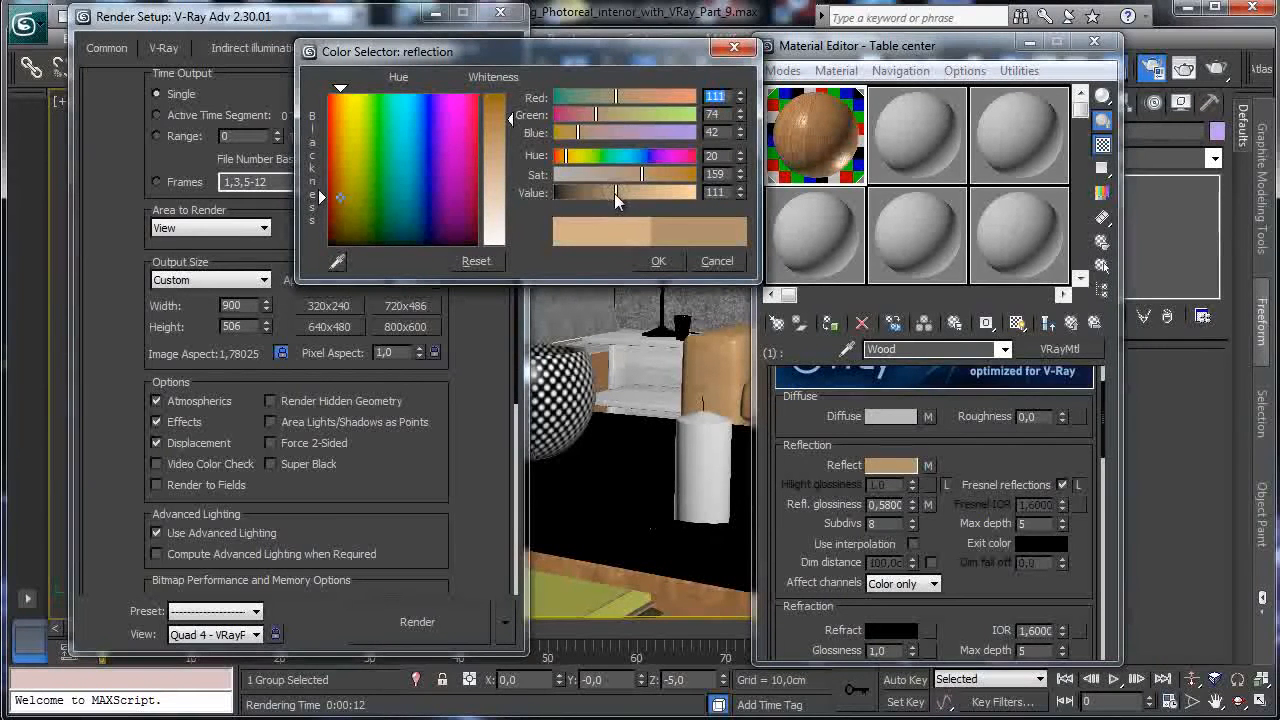
pyautogui.click(658, 261)
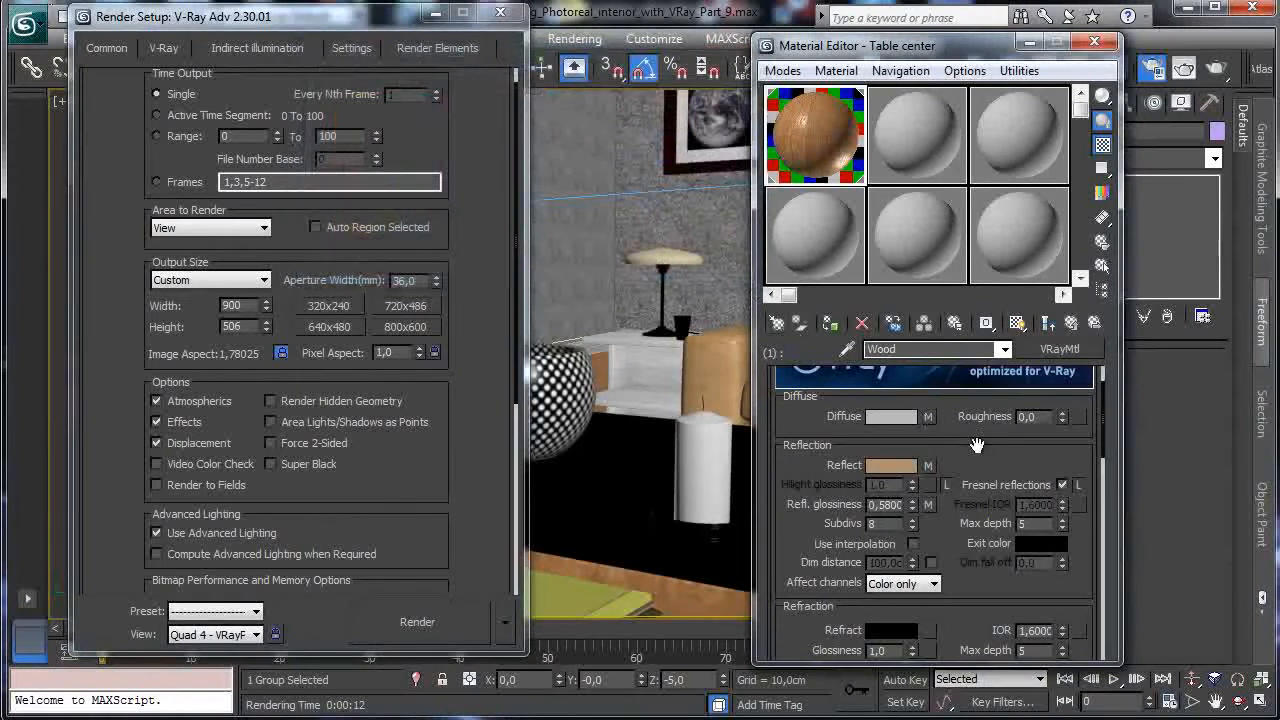
# Scroll through the Wood VRayMtl rollouts and activate the empty second sample slot.
pyautogui.moveTo(945, 528); pyautogui.dragTo(974, 183)
pyautogui.moveTo(973, 411); pyautogui.dragTo(940, 597)
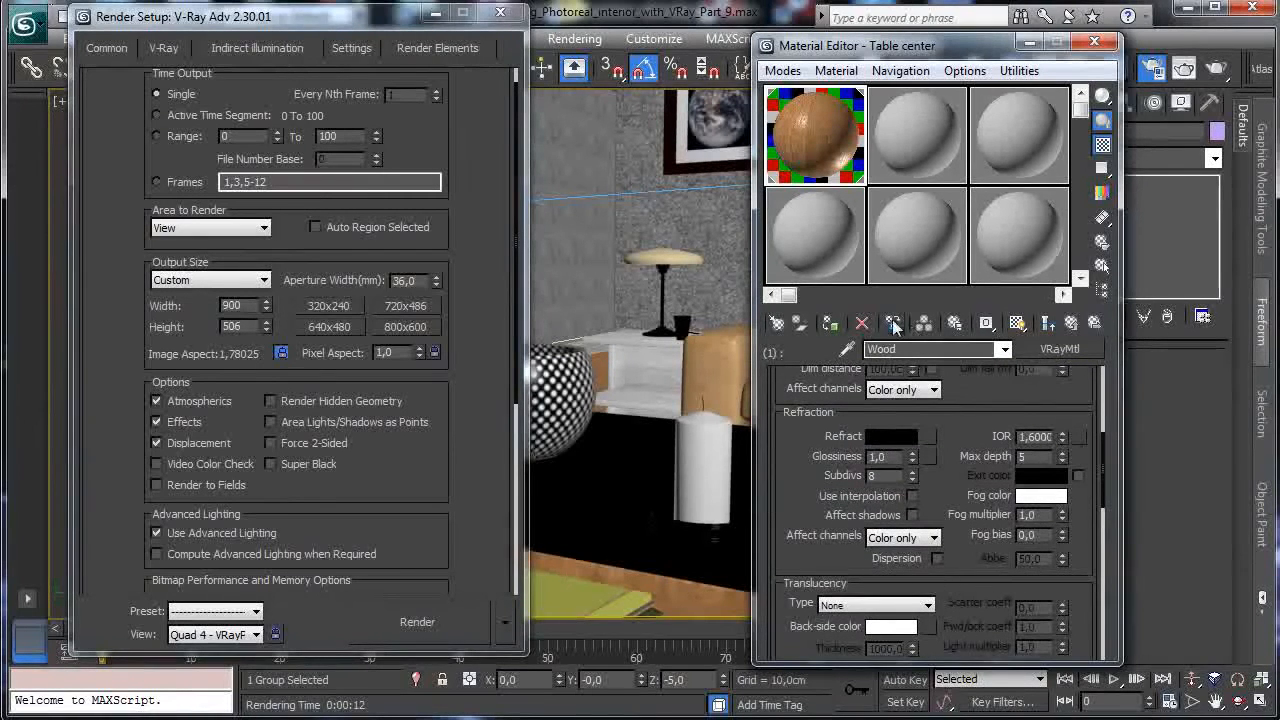
pyautogui.moveTo(997, 396); pyautogui.dragTo(991, 490)
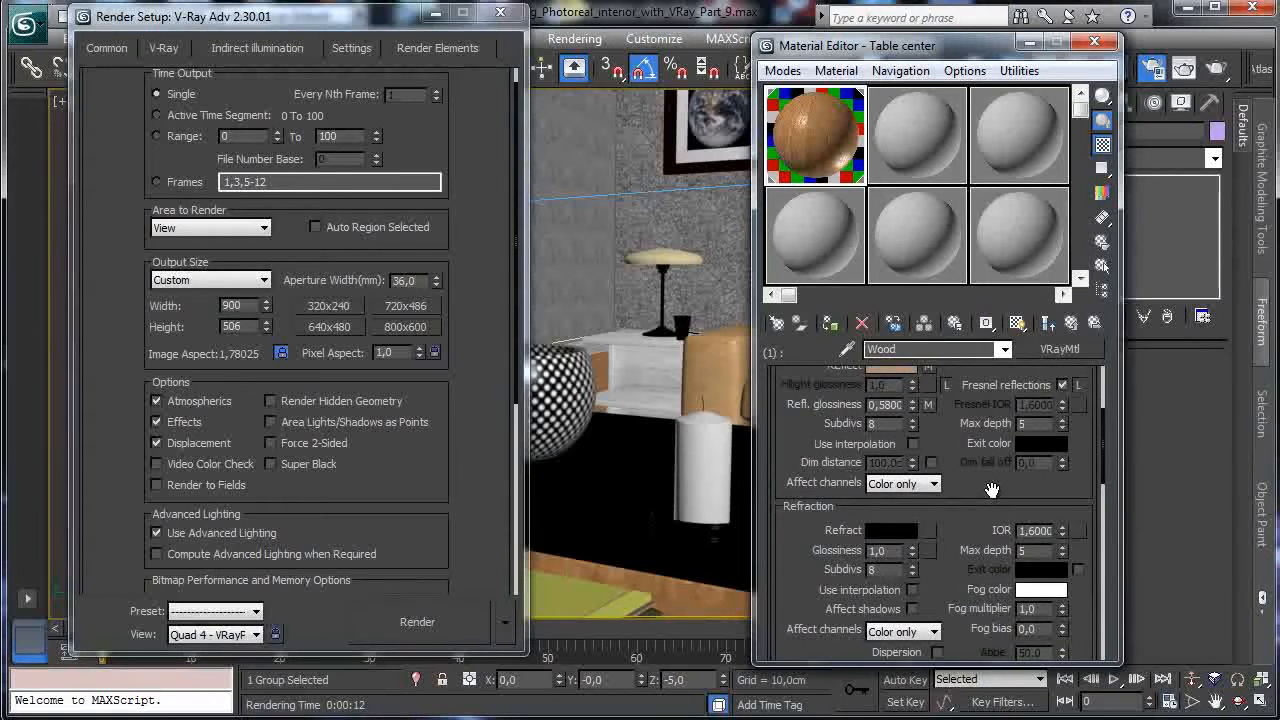
pyautogui.click(938, 178)
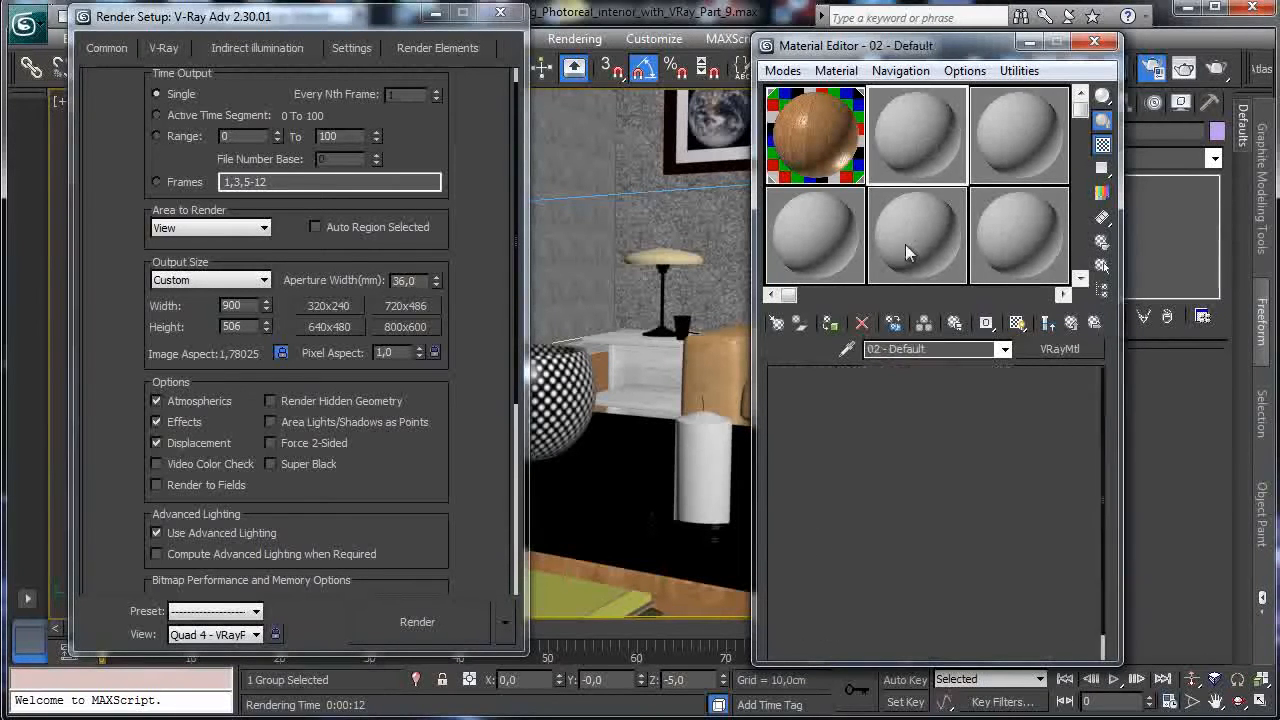
# Load the Table glass material from the scene and set its Fresnel IOR to 1,4.
pyautogui.click(603, 455)
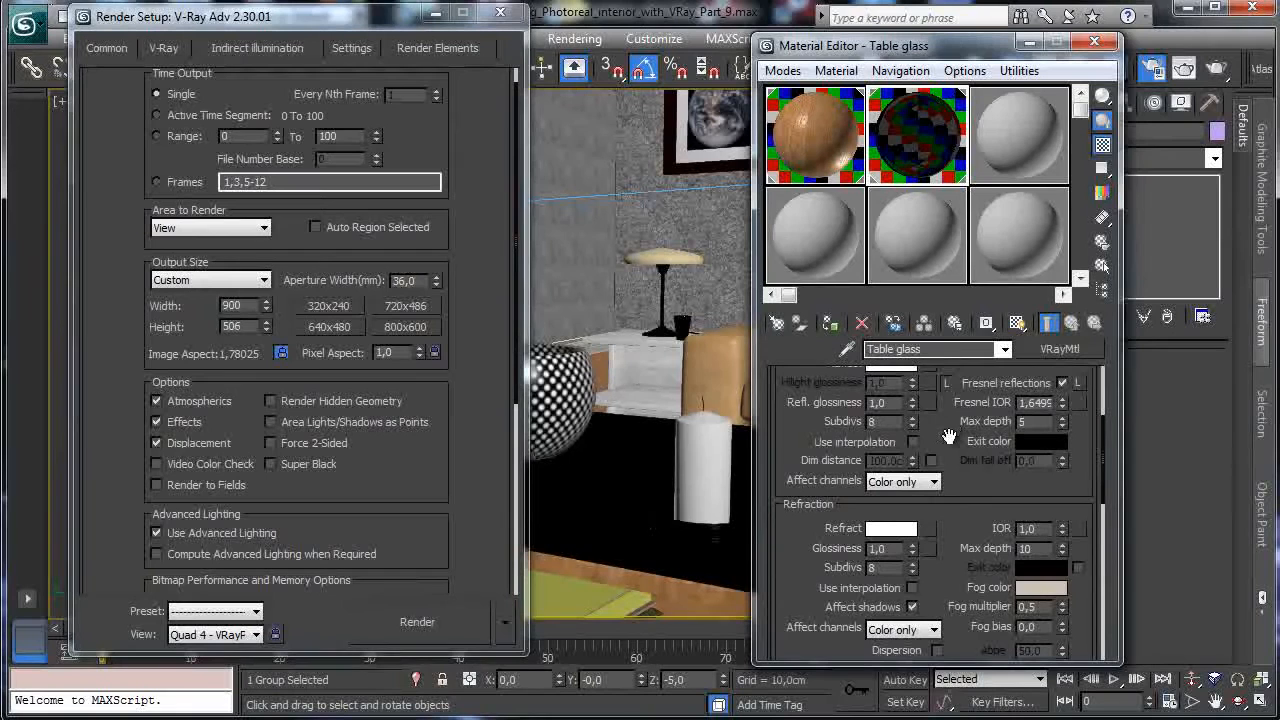
pyautogui.scroll(-3, 950, 446)
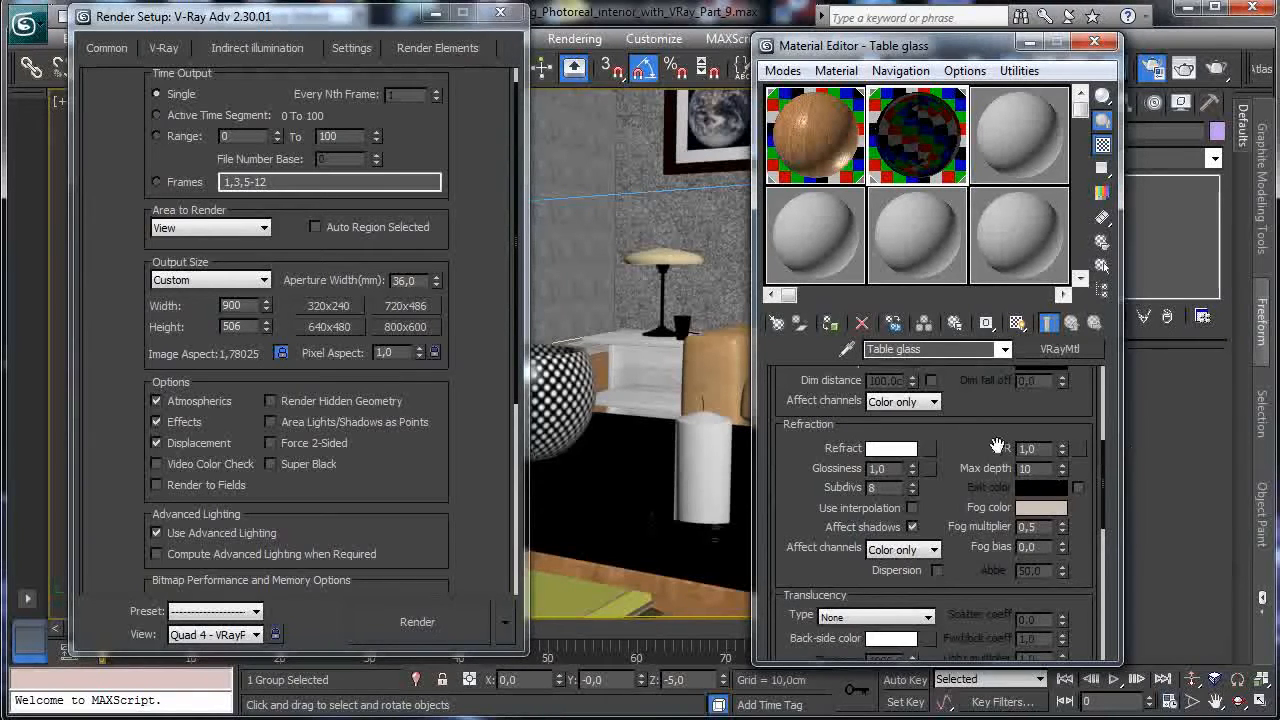
pyautogui.scroll(6, 1012, 422)
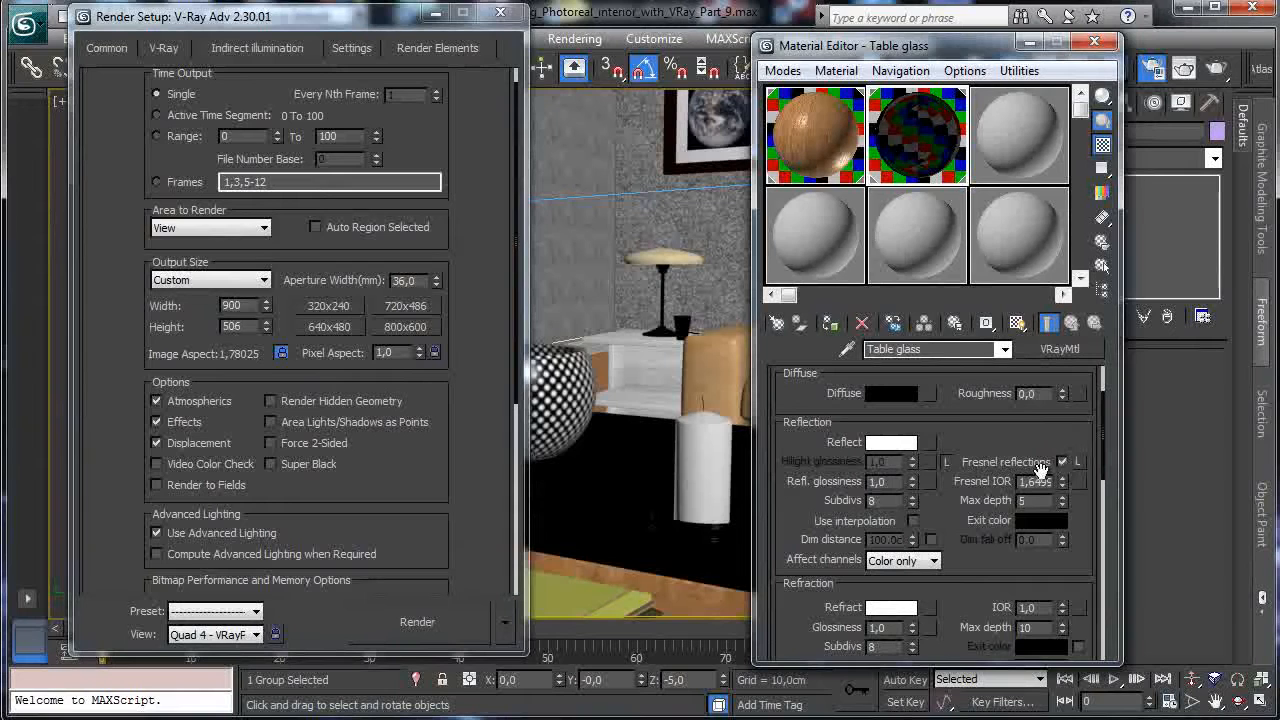
pyautogui.write('1,4')
pyautogui.press('Return')
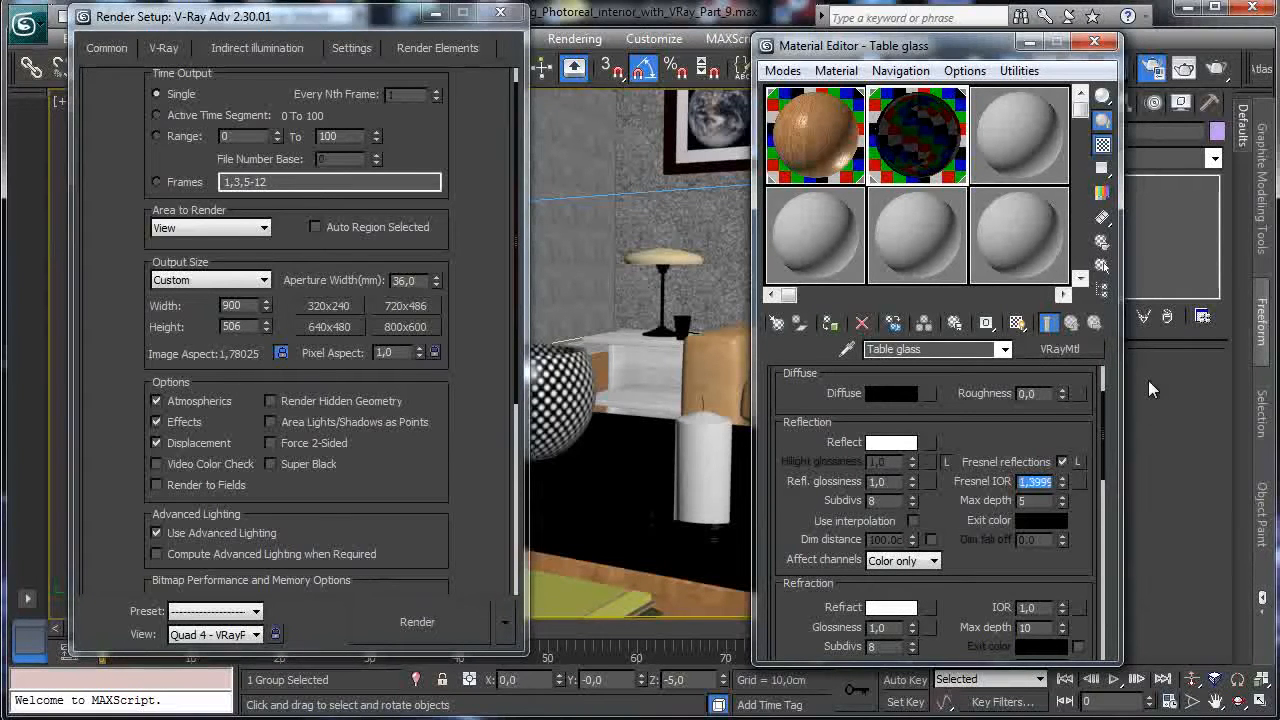
# Lower the glass reflection glossiness to 0,94 and start a render of the coffee-table region.
pyautogui.click(909, 487)
pyautogui.click(909, 487)
pyautogui.click(909, 487)
pyautogui.click(909, 487)
pyautogui.click(909, 487)
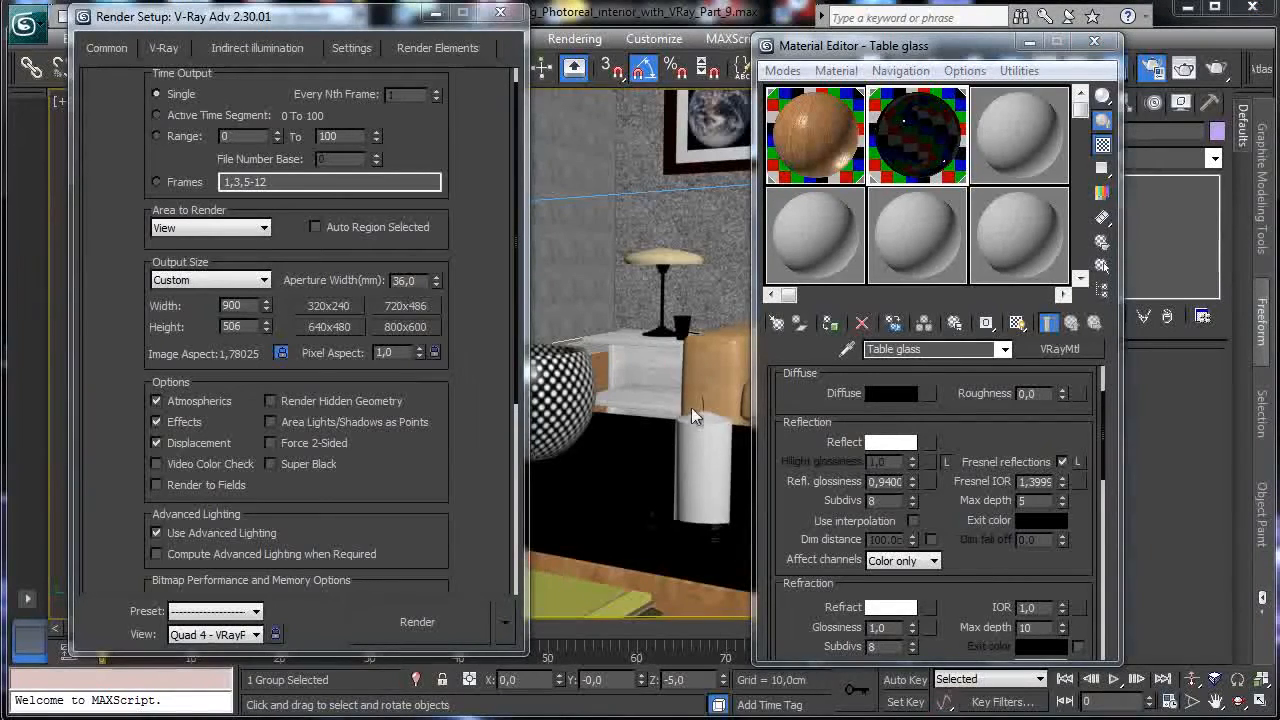
pyautogui.hotkey('shift', 'q')
pyautogui.moveTo(76, 348); pyautogui.dragTo(891, 570)
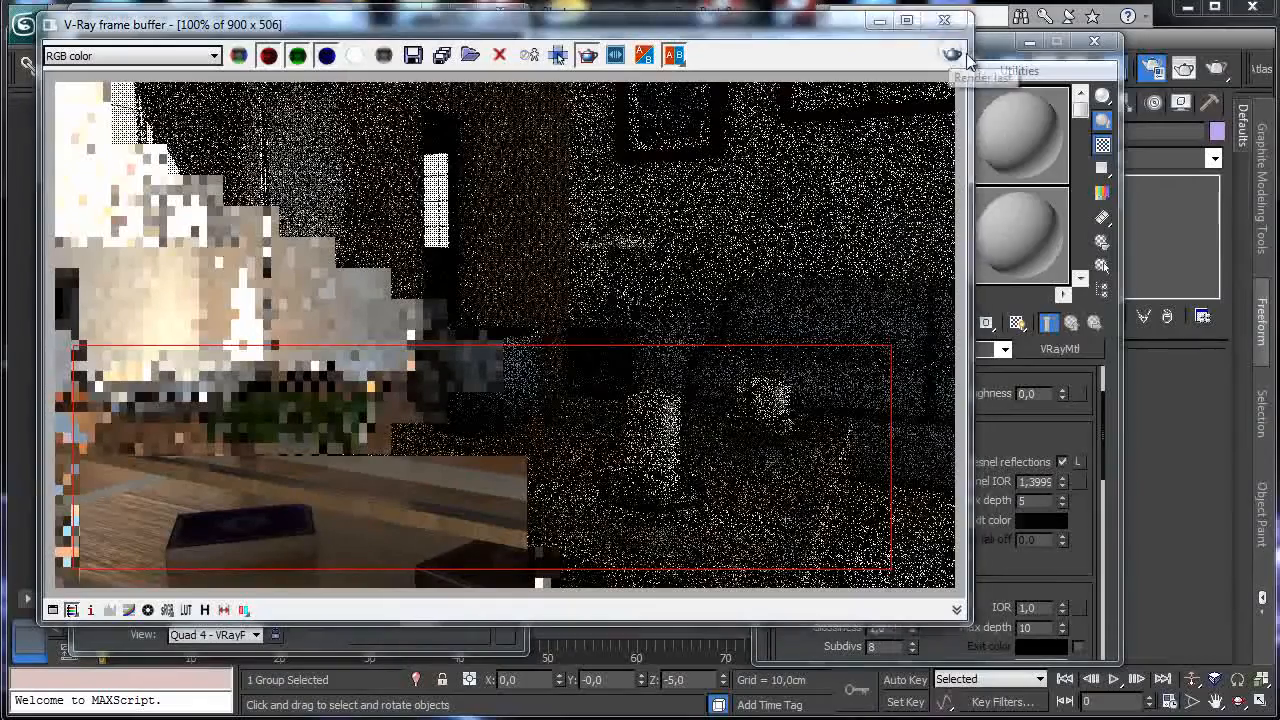
# Re-render only the coffee table region to check the glass, then minimise the frame buffer.
pyautogui.click(964, 57)
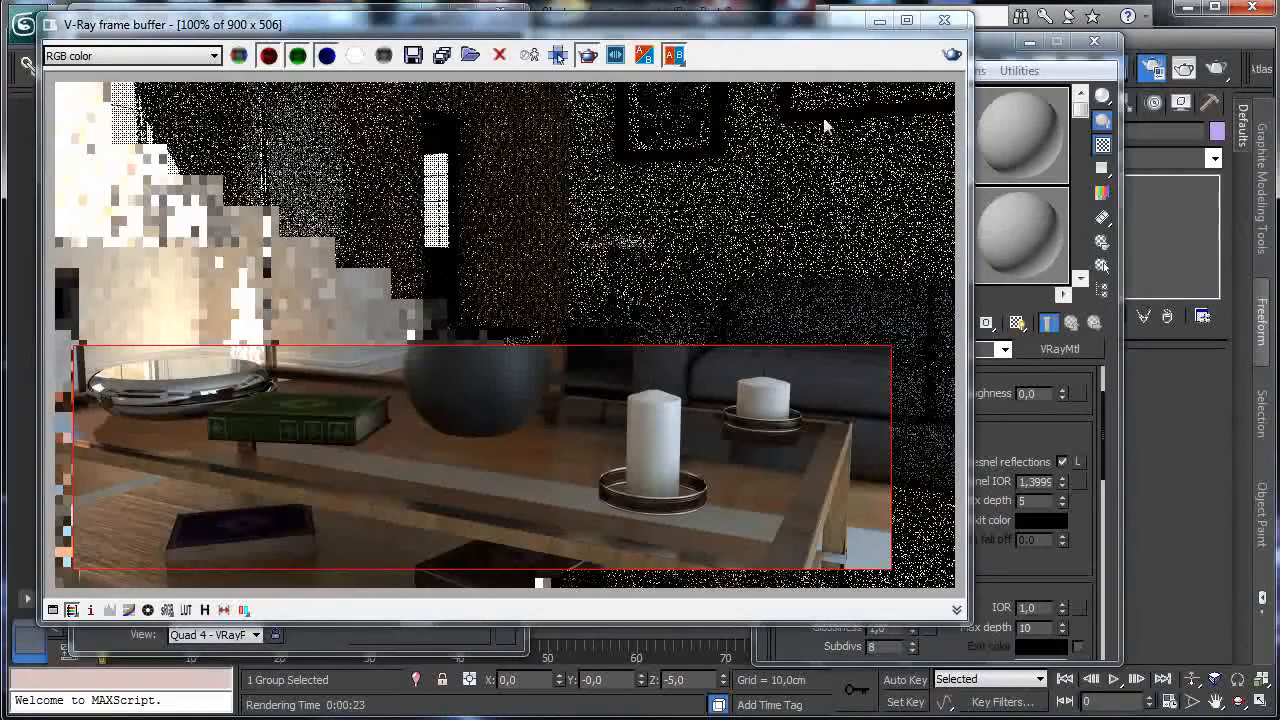
pyautogui.click(880, 22)
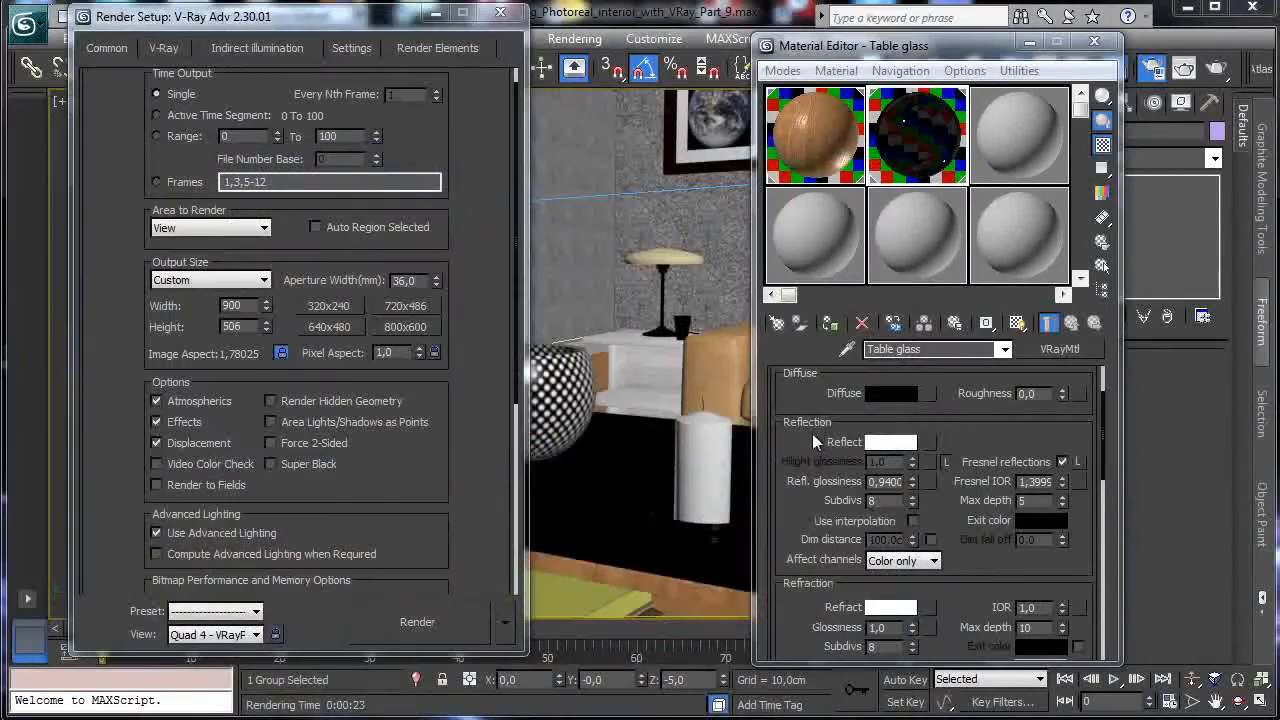
# Set the Table glass refraction colour to a grey value of 230, then start and cancel a test render.
pyautogui.scroll(-3, 812, 433)
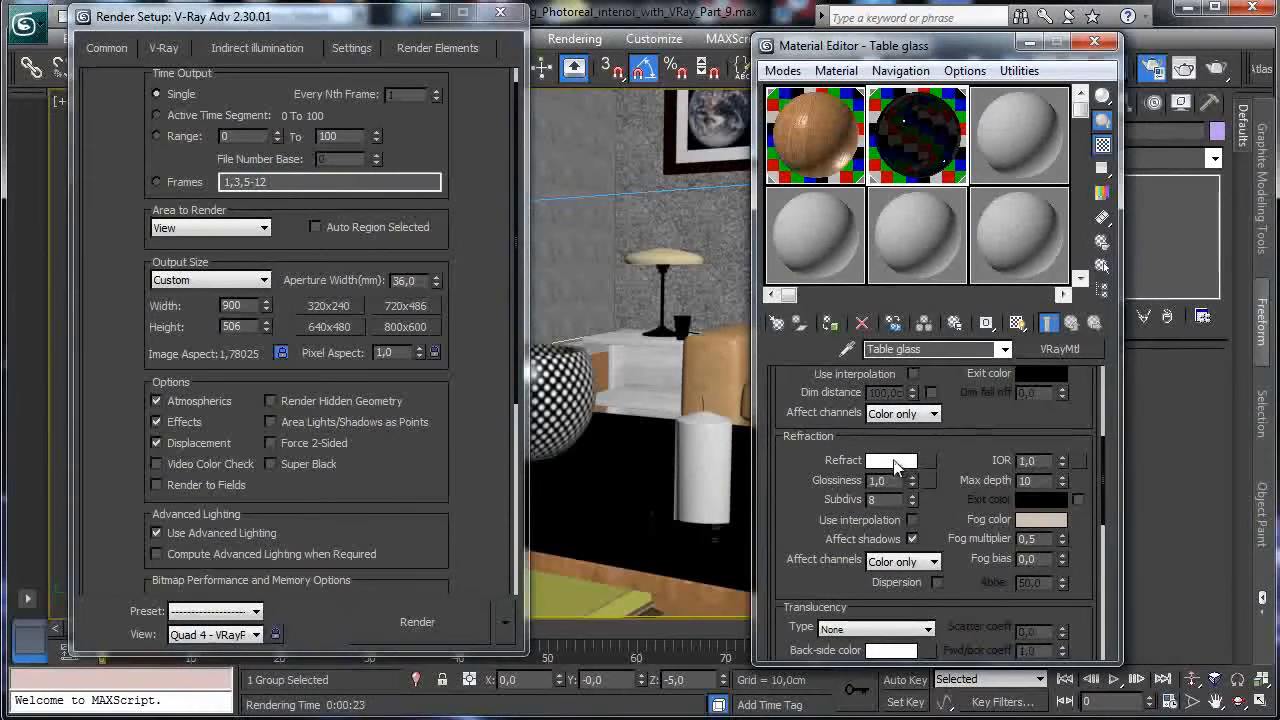
pyautogui.click(895, 462)
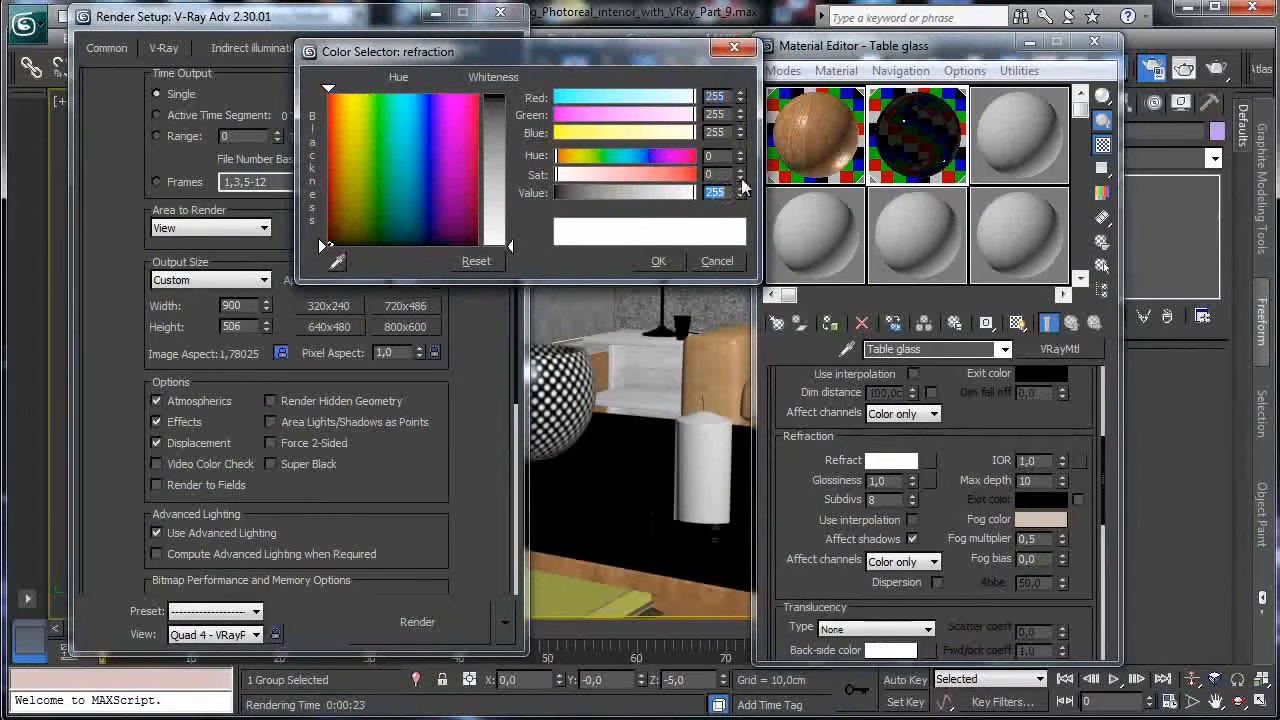
pyautogui.write('240')
pyautogui.press('Return')
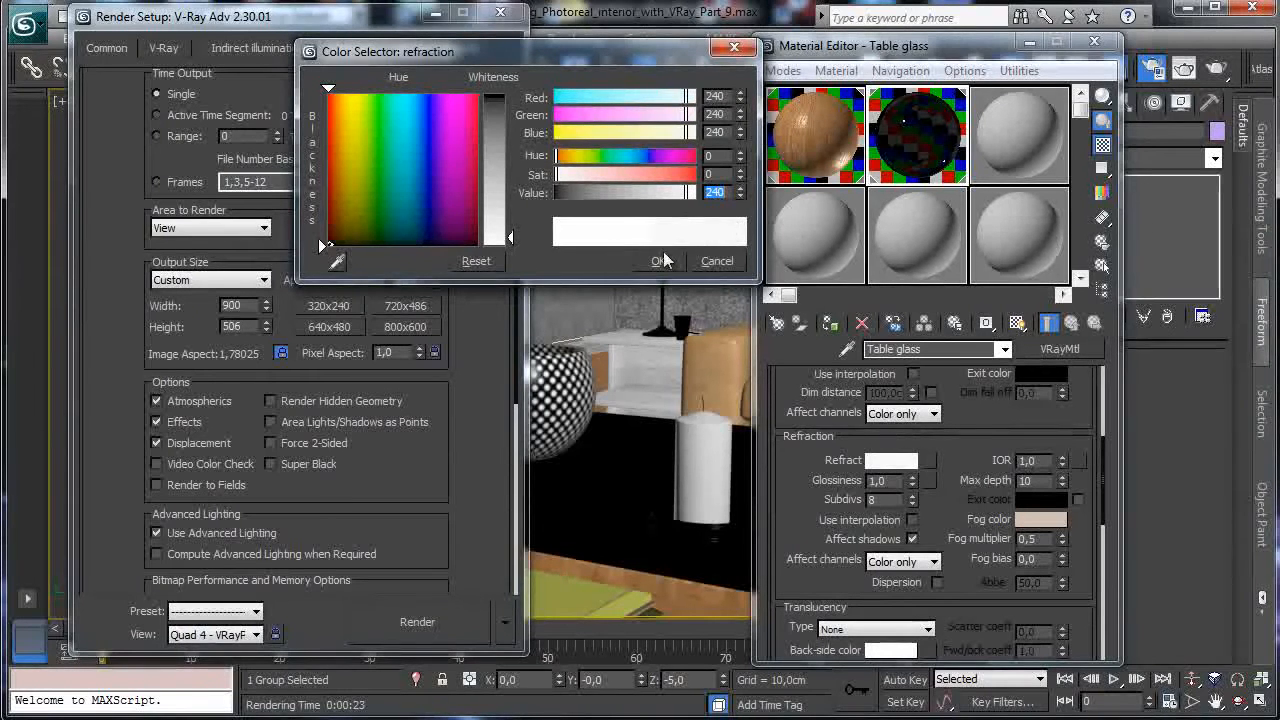
pyautogui.write('230')
pyautogui.press('Return')
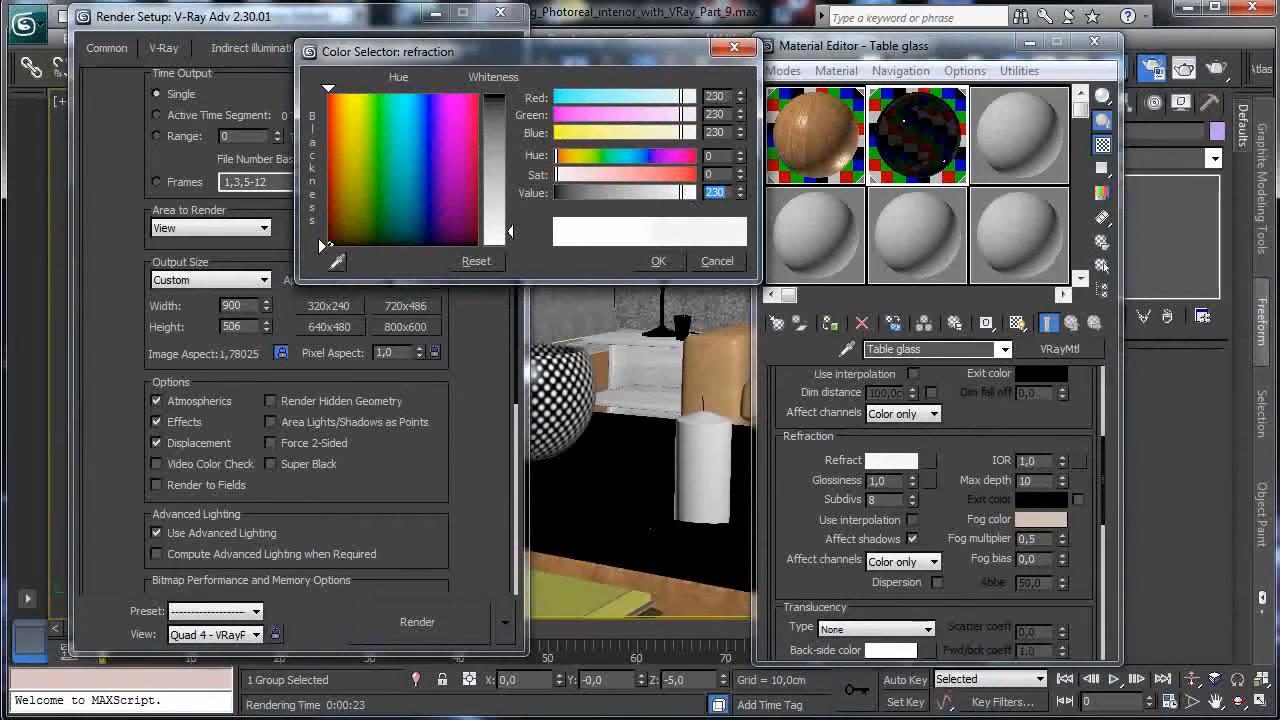
pyautogui.click(657, 262)
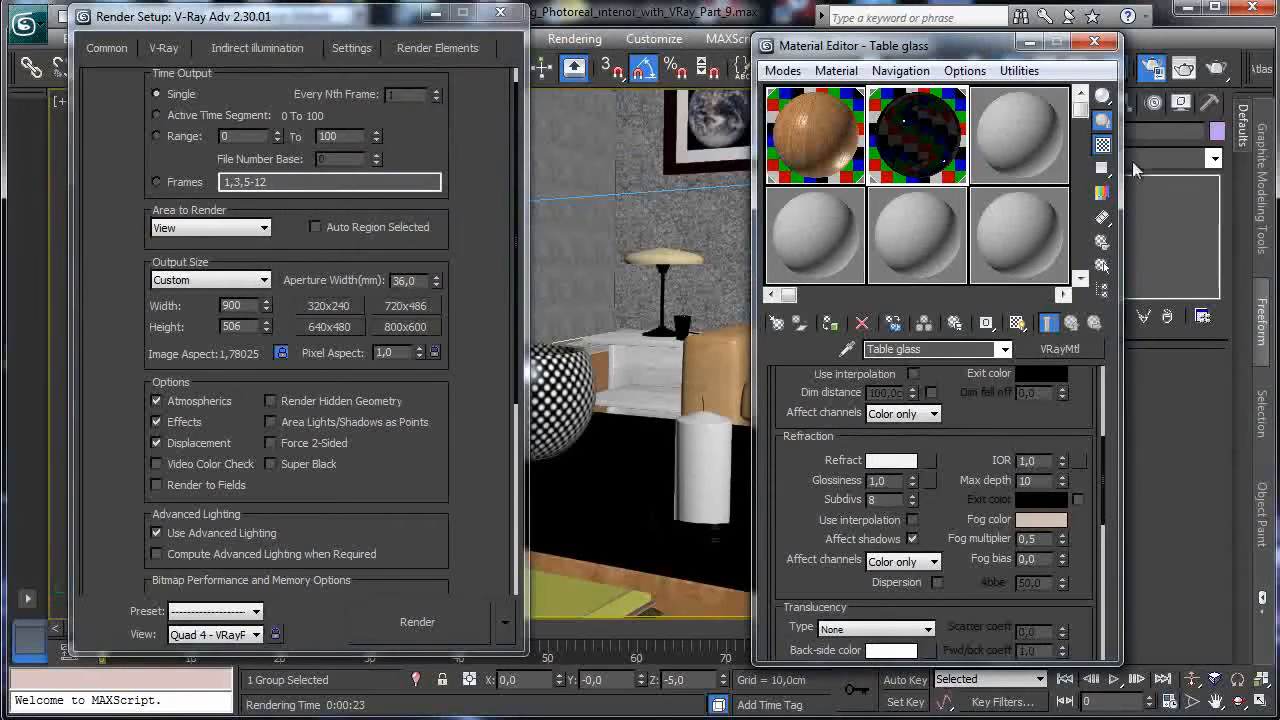
pyautogui.click(1216, 70)
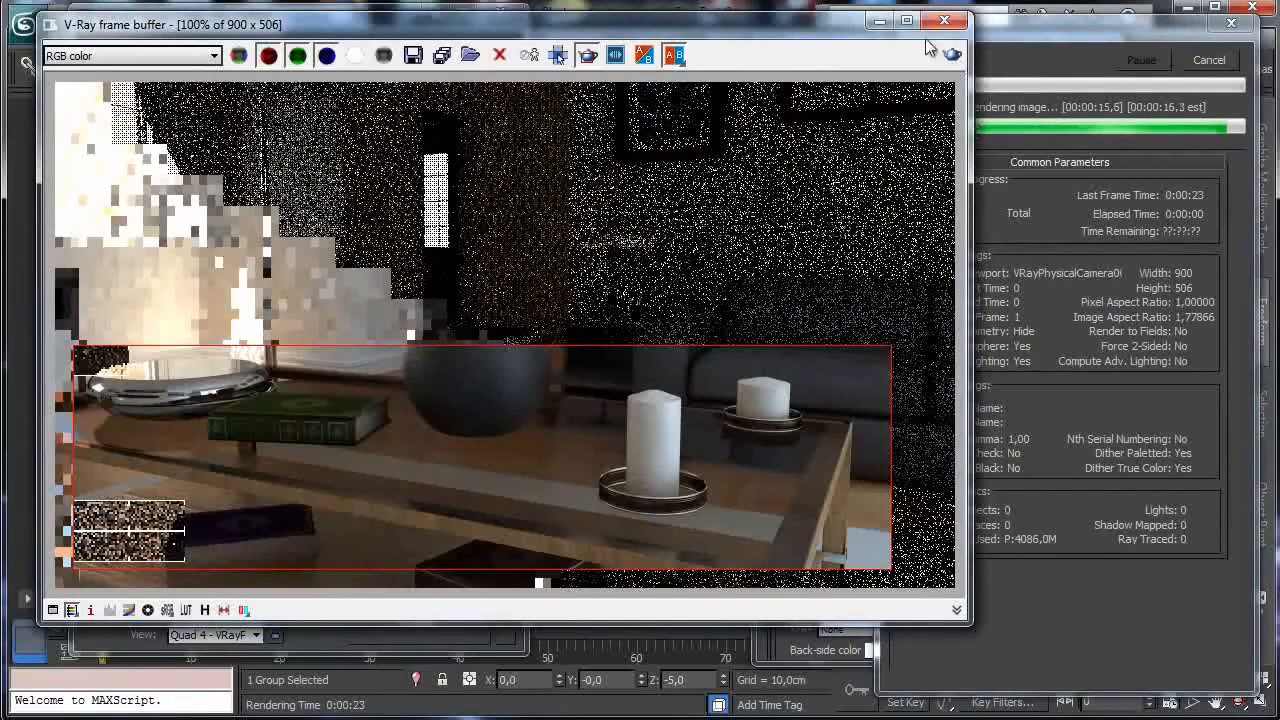
pyautogui.click(1210, 62)
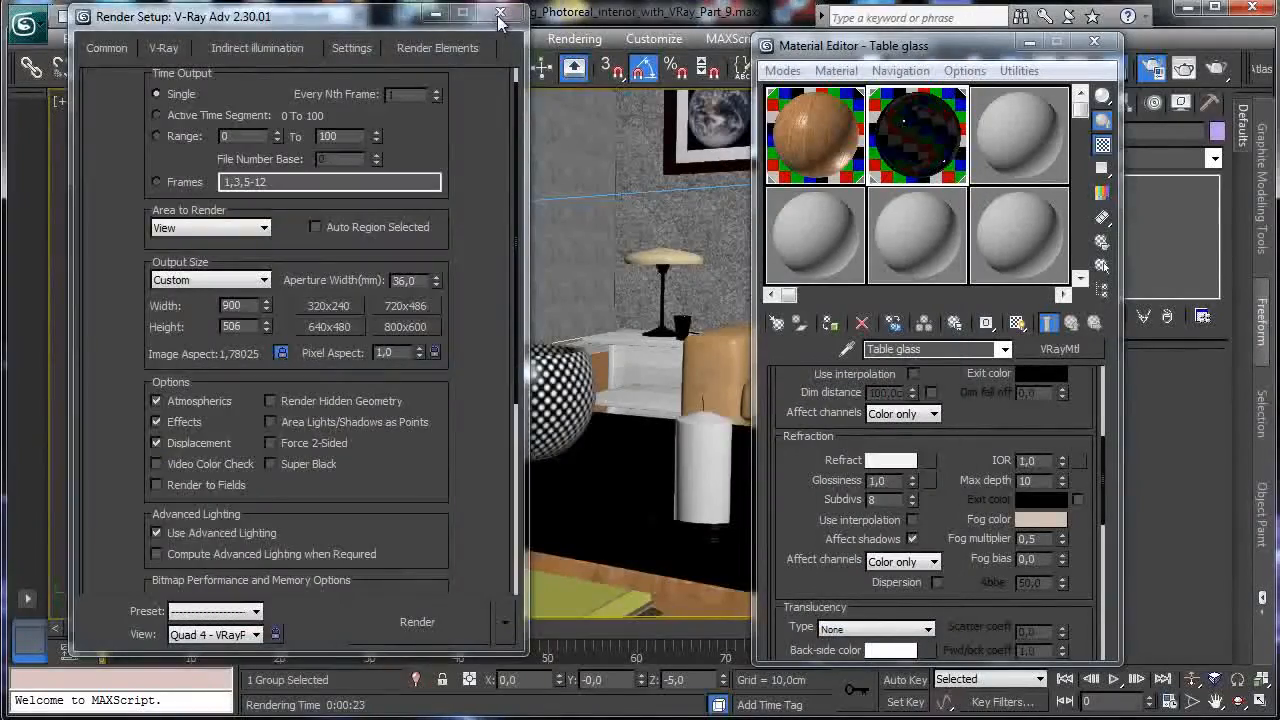
# Close Render Setup and the Material Editor, then view through VRayPhysicalCamera001 and VRayPhysicalCamera003.
pyautogui.click(500, 16)
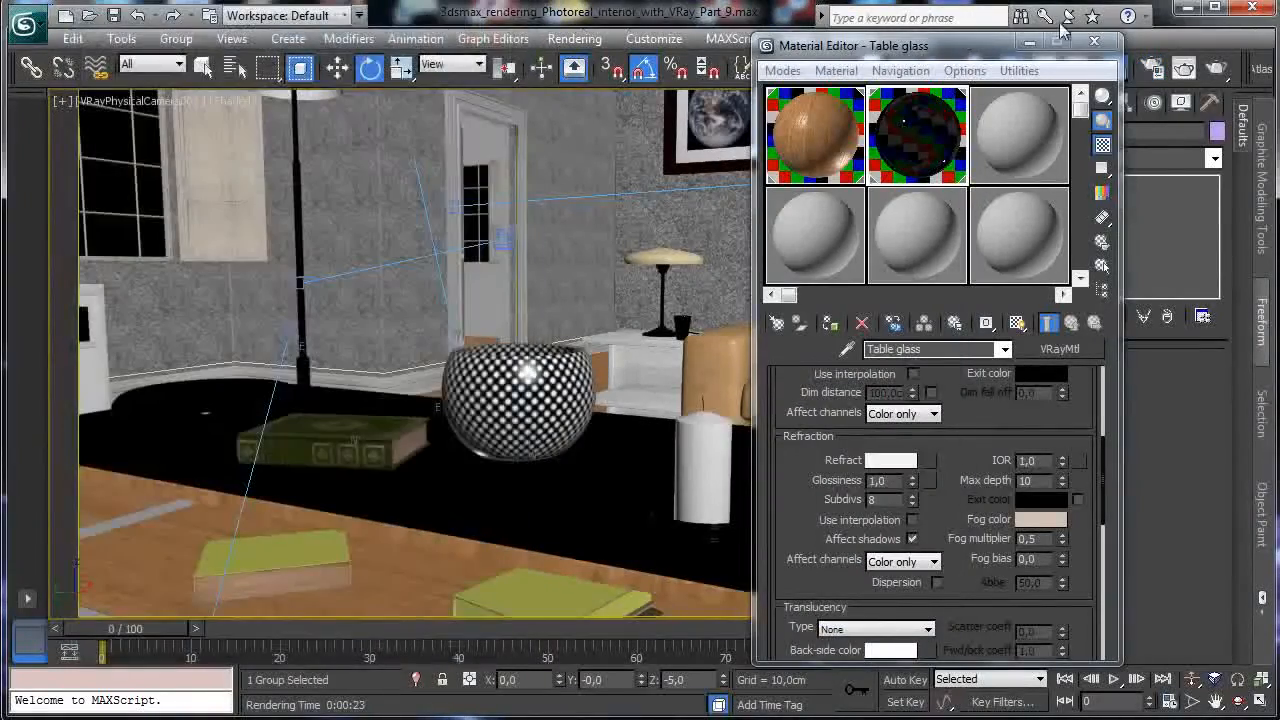
pyautogui.click(1094, 41)
pyautogui.click(100, 104)
pyautogui.moveTo(194, 124)
pyautogui.click(404, 123)
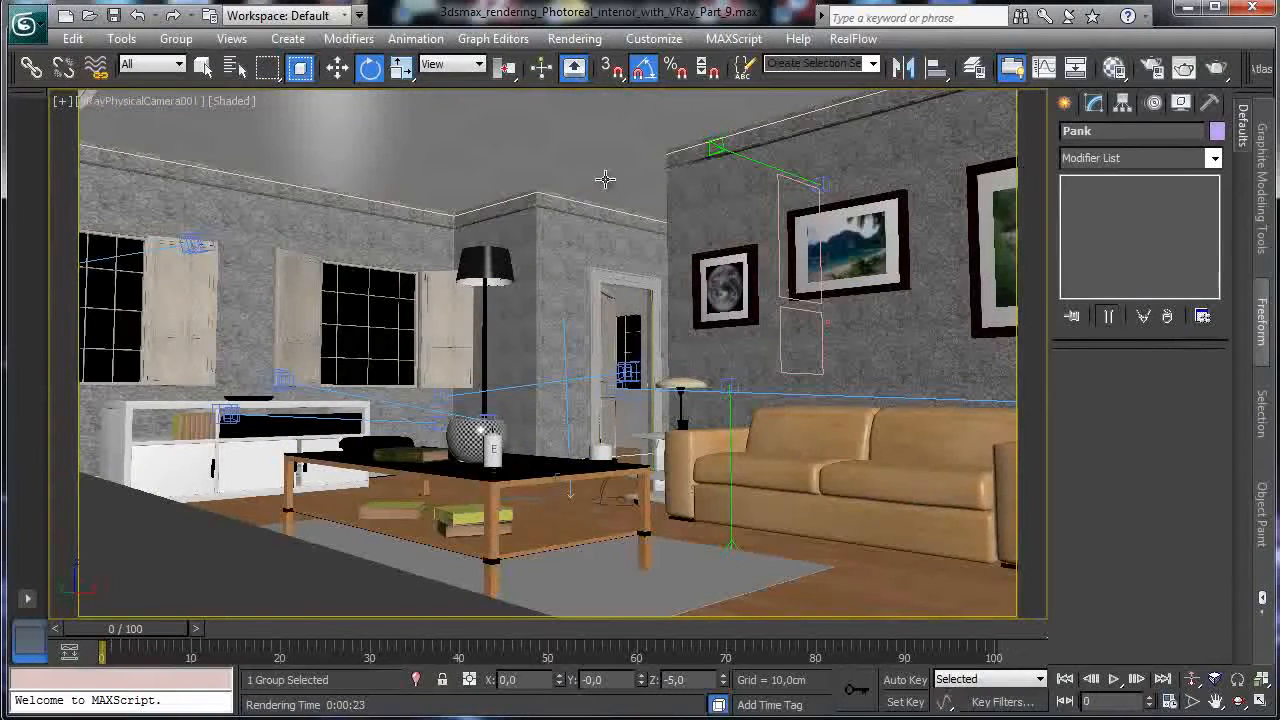
pyautogui.click(148, 104)
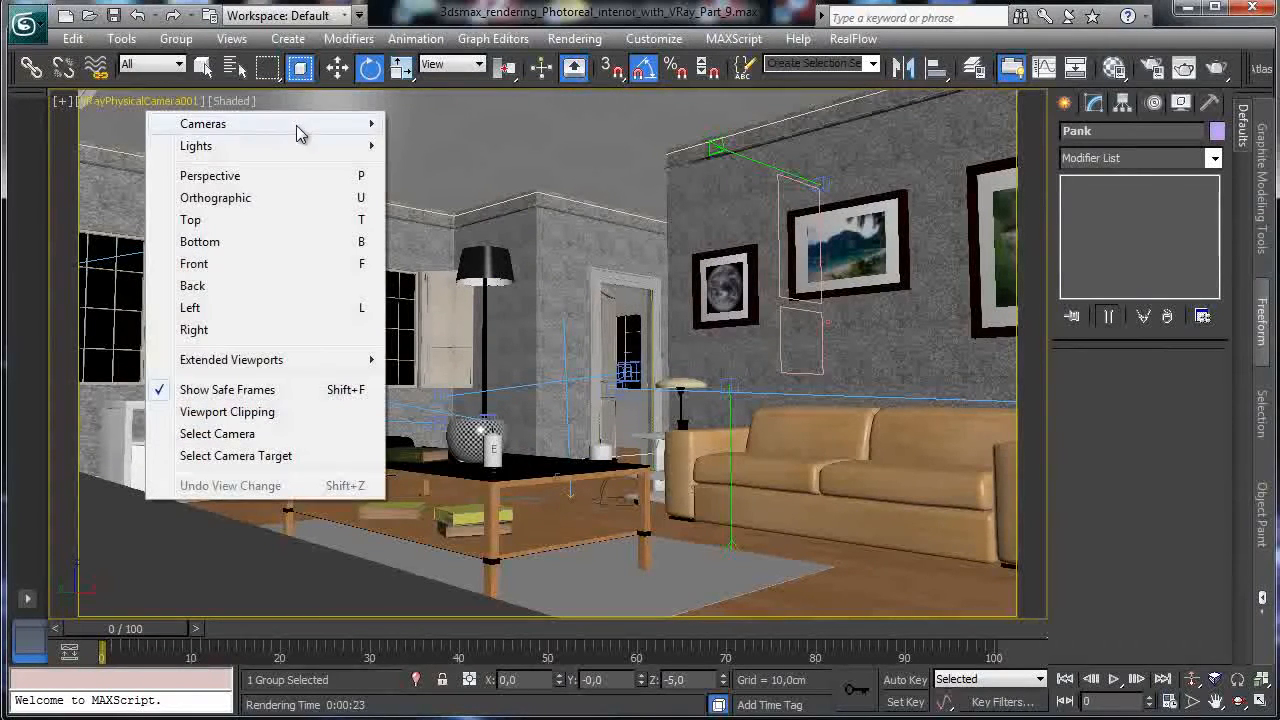
pyautogui.moveTo(298, 126)
pyautogui.click(493, 175)
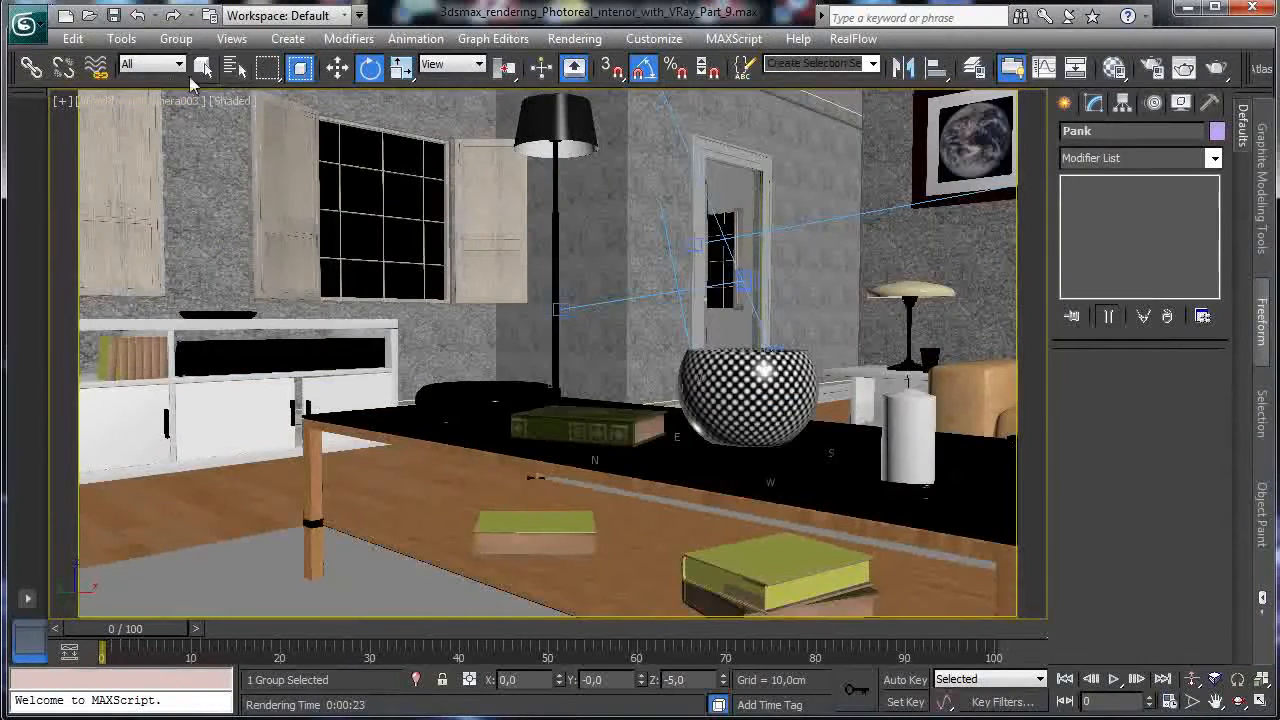
# Switch to other physical cameras for a wide living-room view and render it.
pyautogui.click(168, 104)
pyautogui.moveTo(283, 124)
pyautogui.click(470, 143)
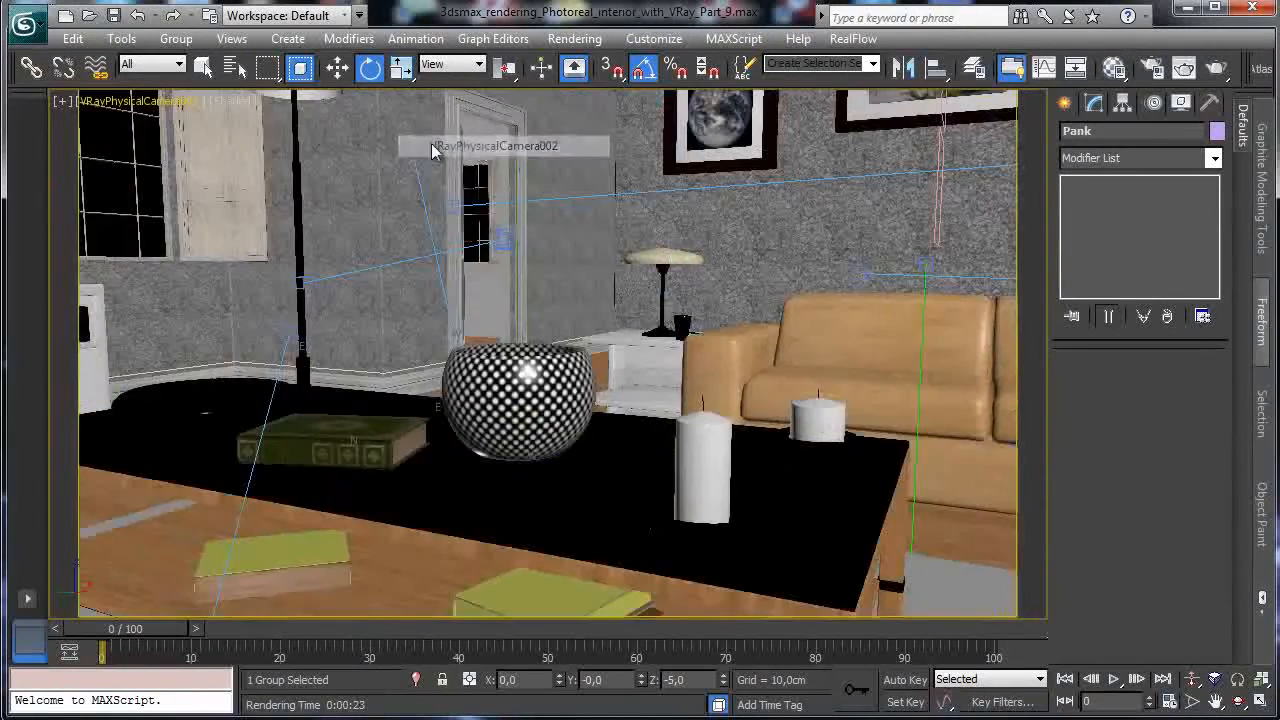
pyautogui.click(182, 110)
pyautogui.moveTo(385, 127)
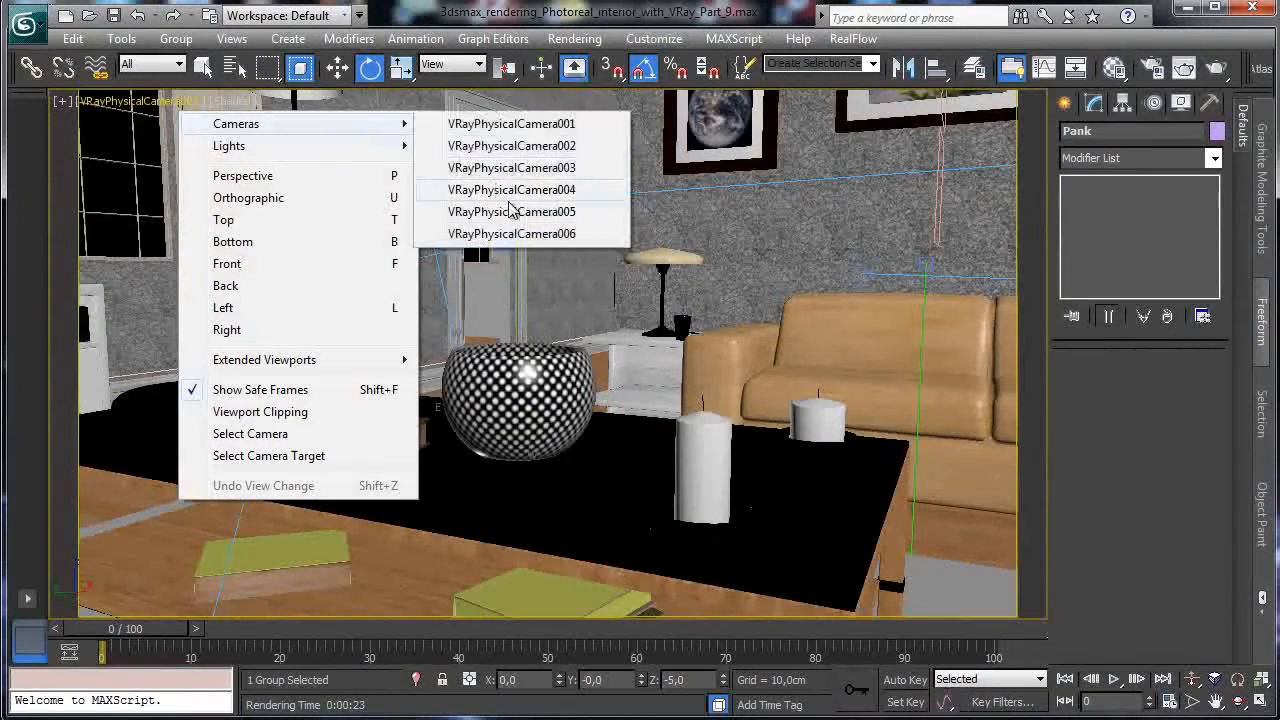
pyautogui.click(512, 200)
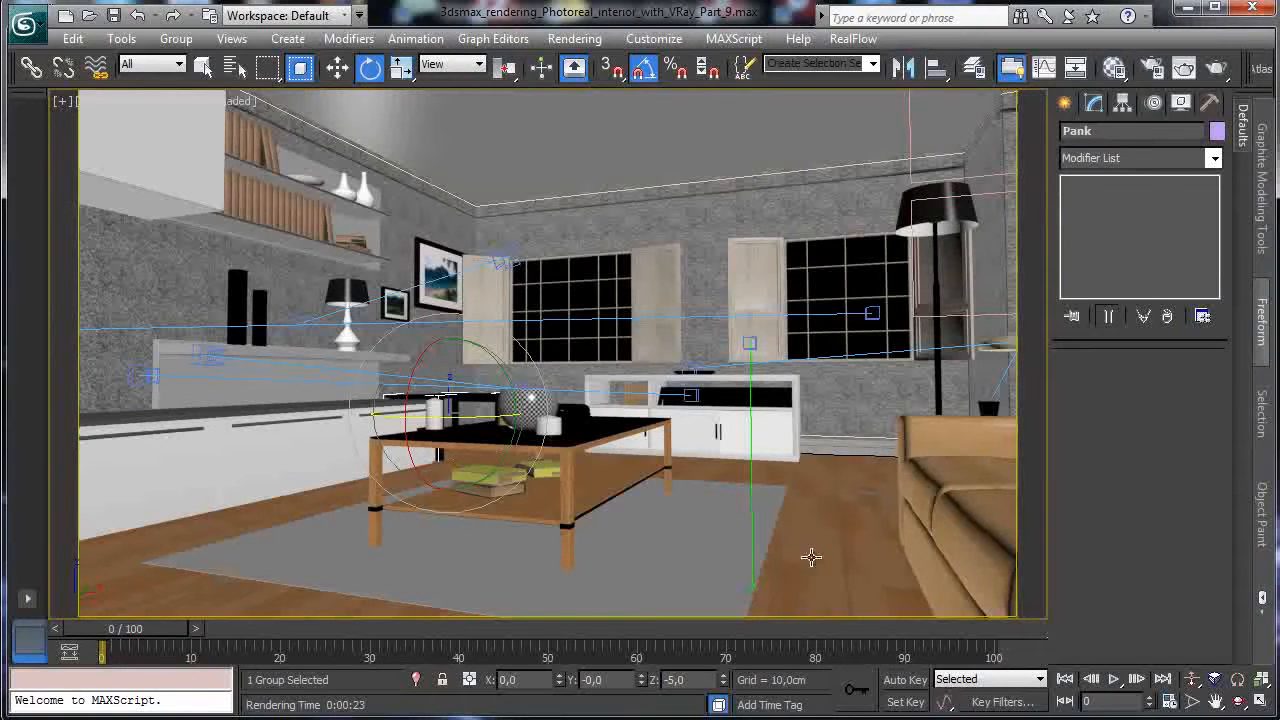
pyautogui.click(1151, 73)
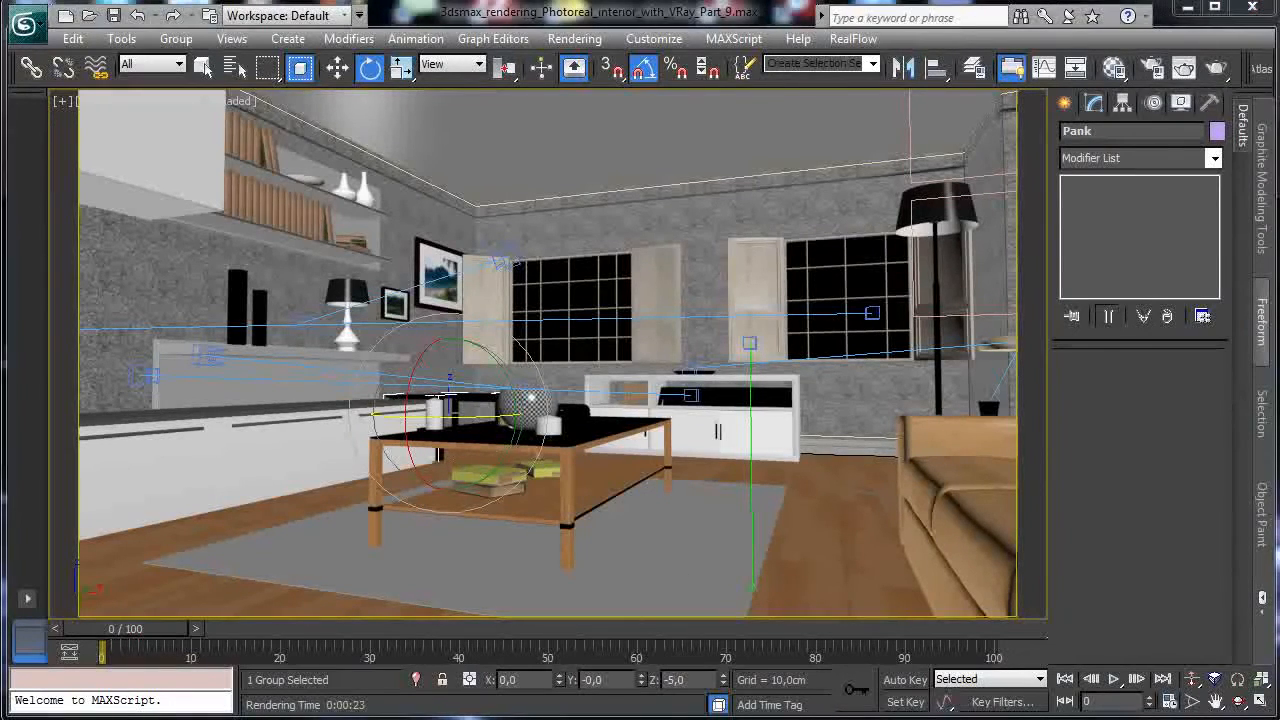
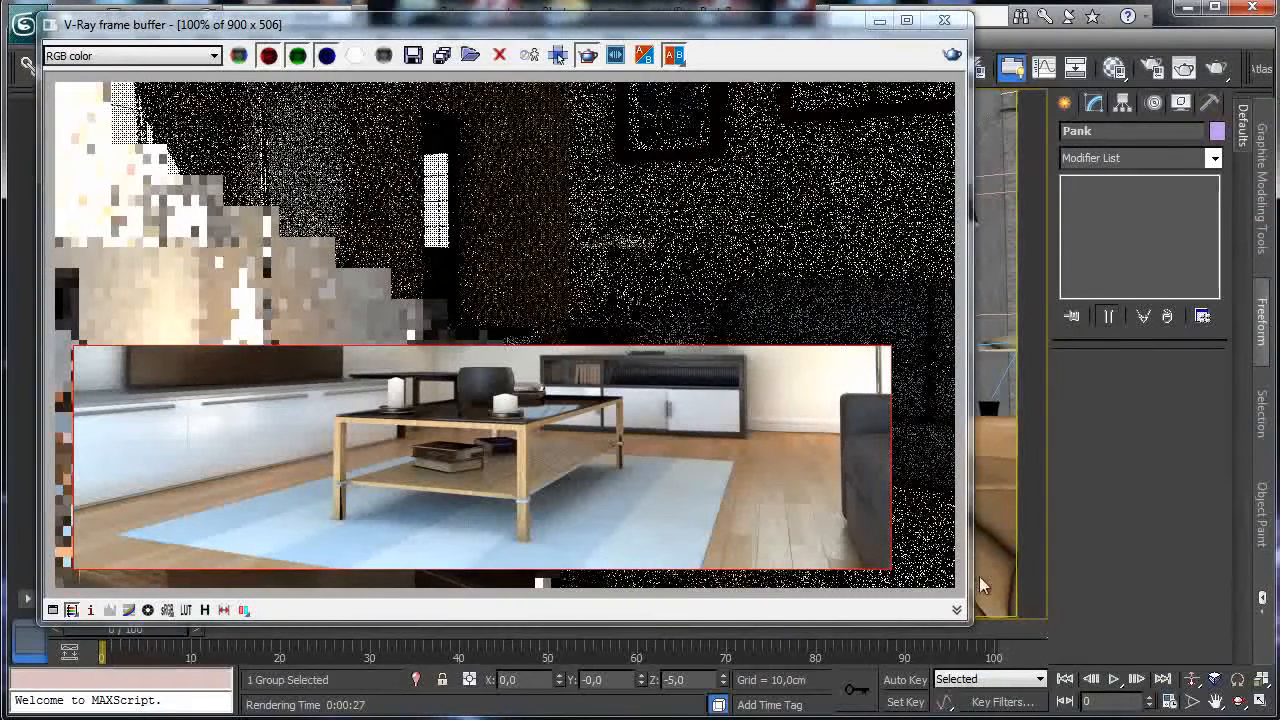
# Region-render only the sofa corner on the right side of the living-room image.
pyautogui.moveTo(824, 345); pyautogui.dragTo(984, 588)
pyautogui.click(953, 57)
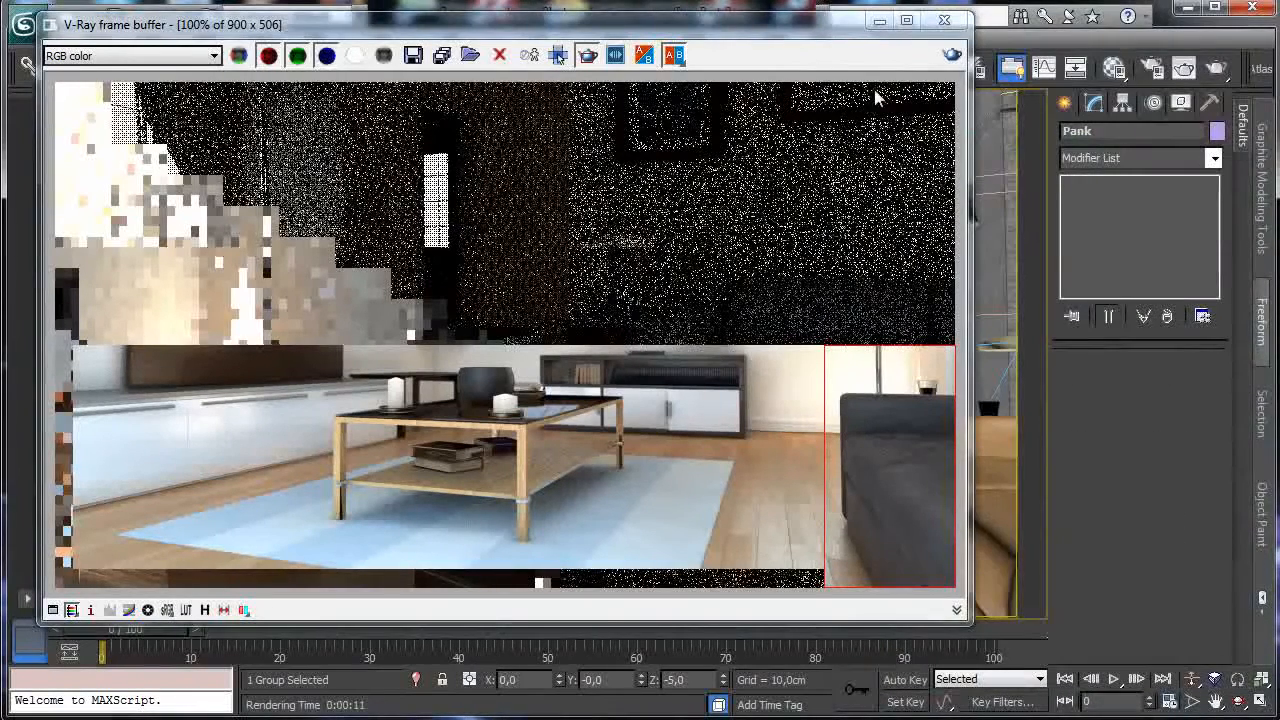
# Place the Material Editor beside the viewport and pick the sofa's material into an empty slot.
pyautogui.click(879, 21)
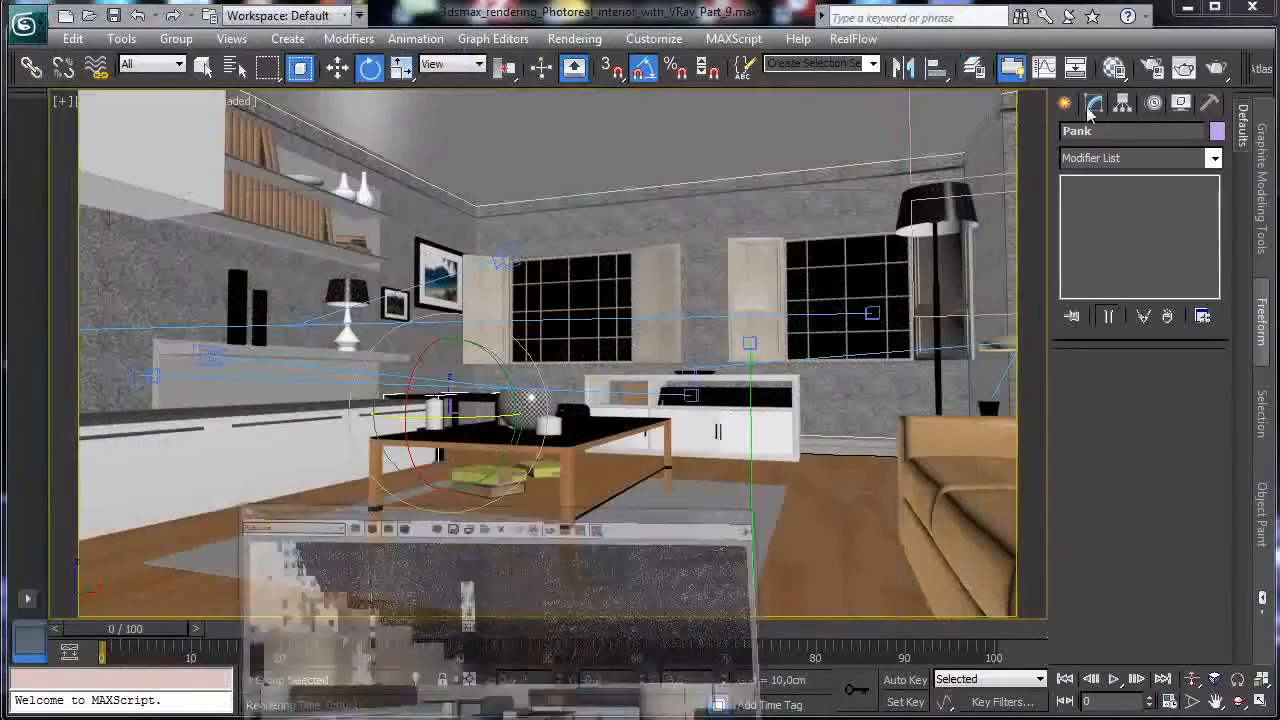
pyautogui.click(1152, 68)
pyautogui.click(1115, 69)
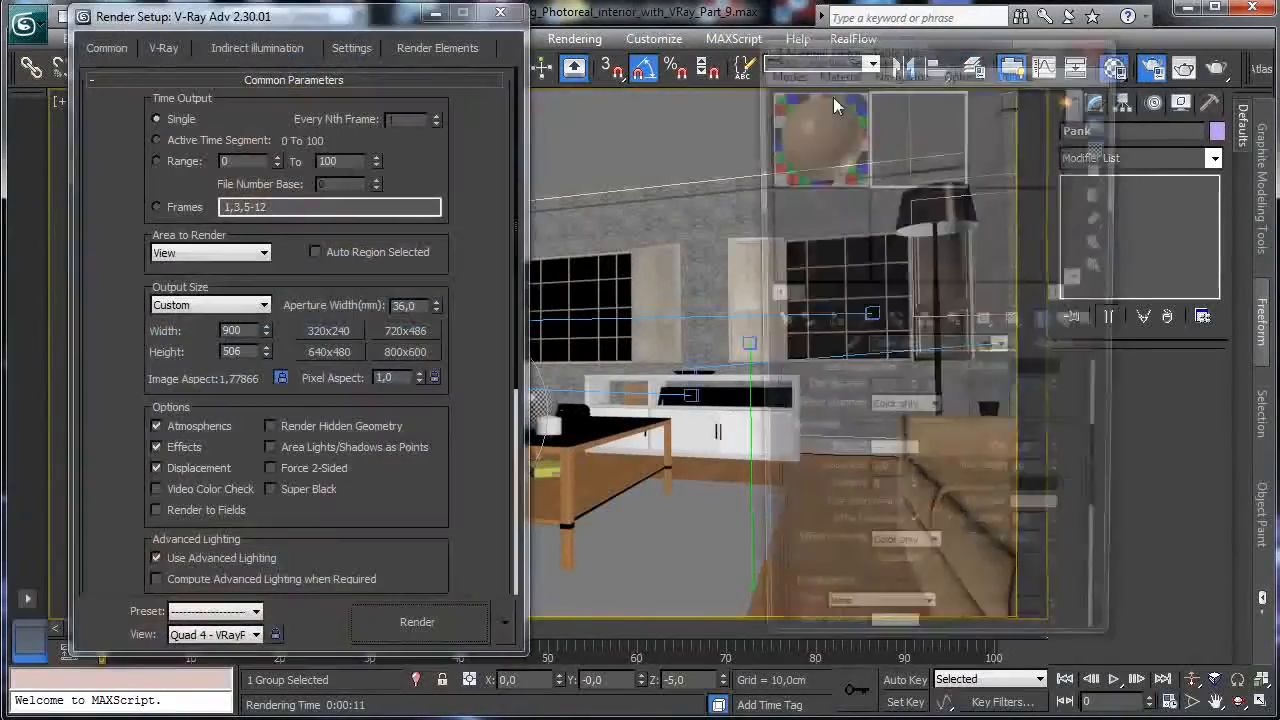
pyautogui.click(500, 14)
pyautogui.moveTo(850, 45); pyautogui.dragTo(257, 67)
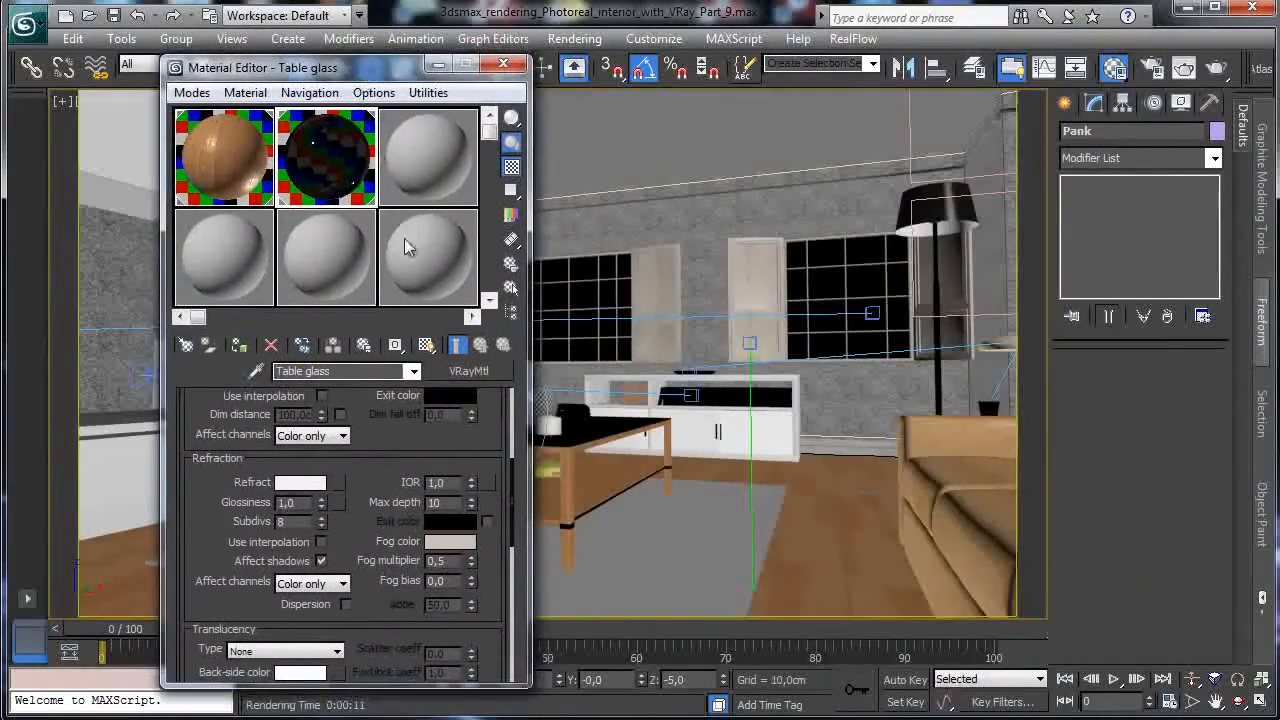
pyautogui.click(425, 170)
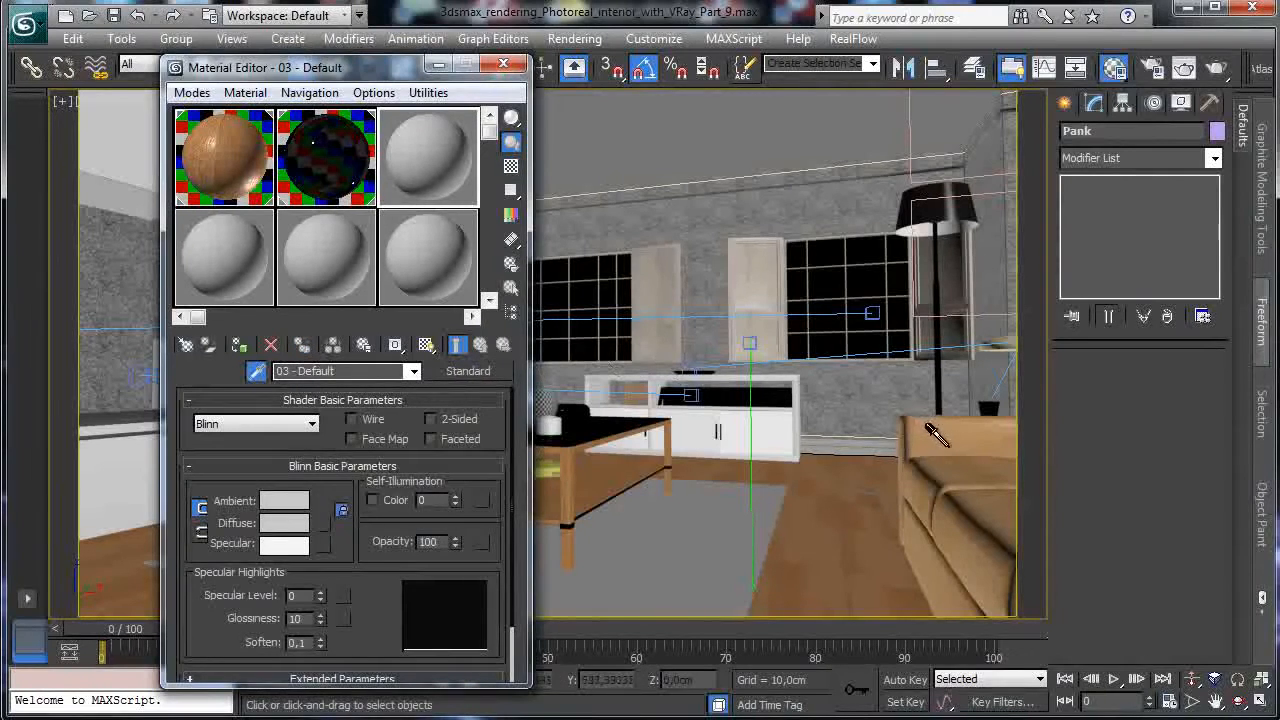
pyautogui.click(765, 428)
# Set the sofa's reflection glossiness to 0.7 and re-render the sofa region.
pyautogui.scroll(5, 306, 414)
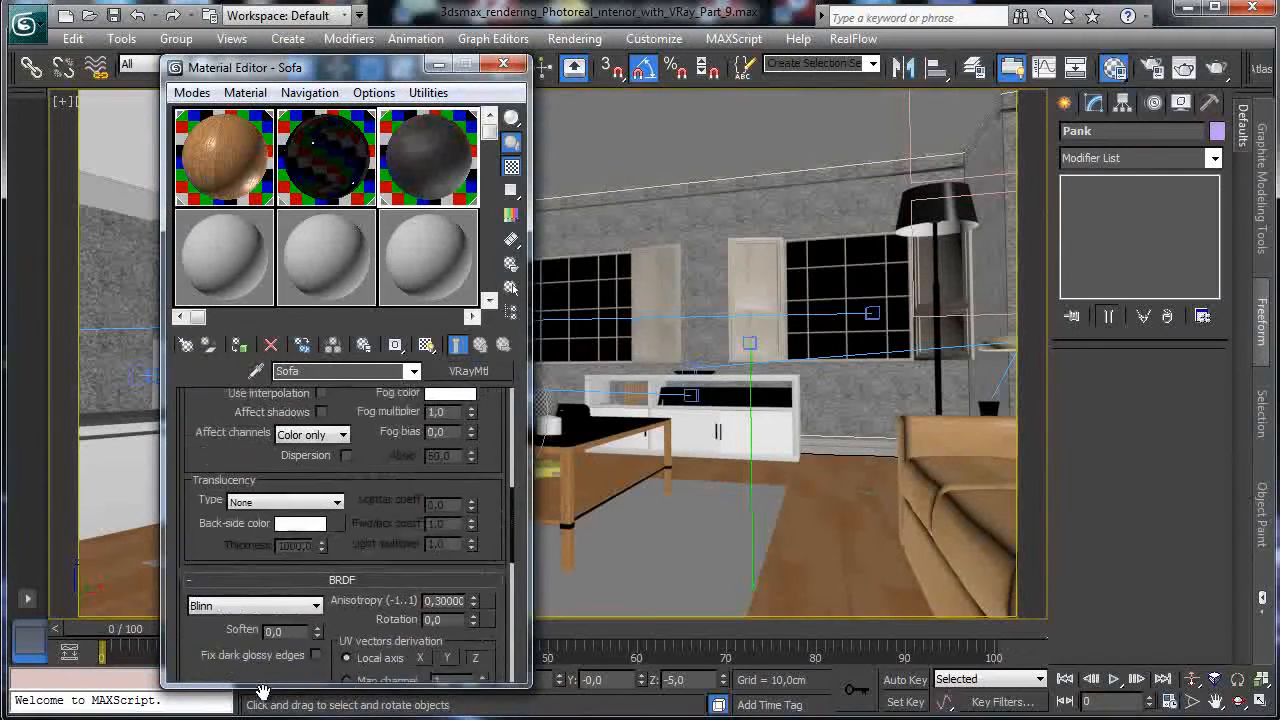
pyautogui.scroll(3, 372, 467)
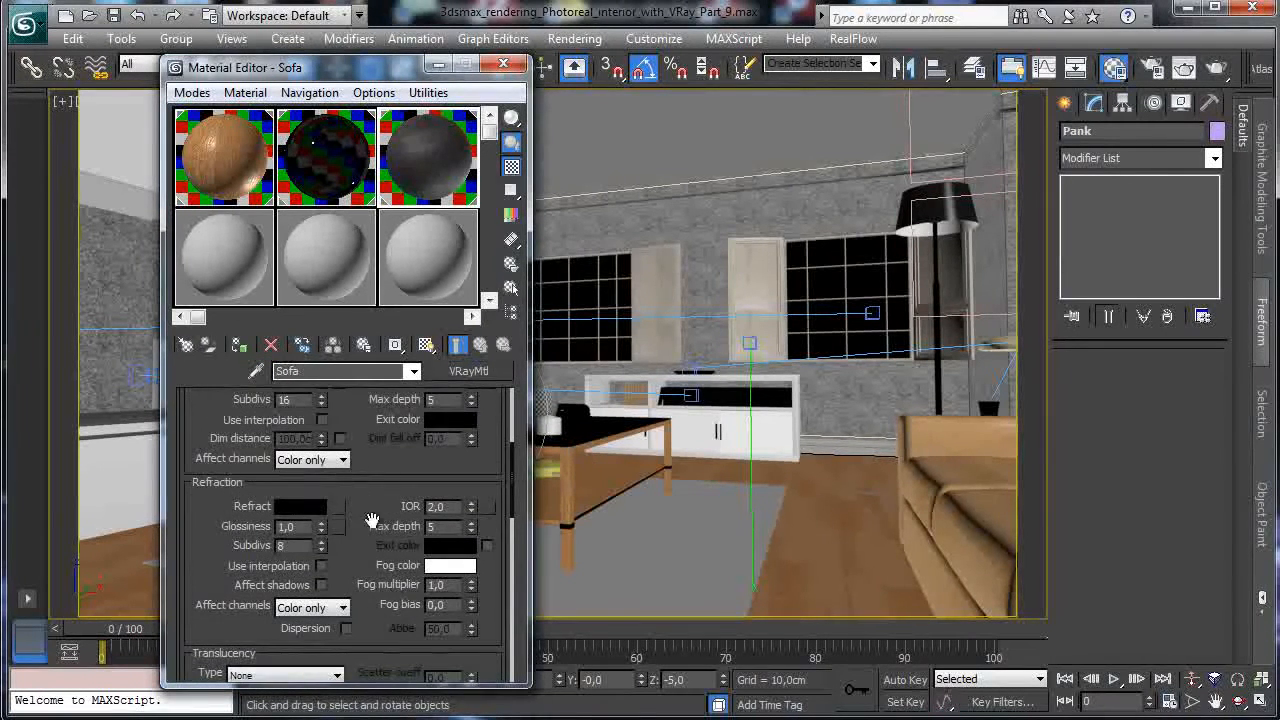
pyautogui.scroll(2, 368, 530)
pyautogui.doubleClick(290, 458)
pyautogui.press('Return')
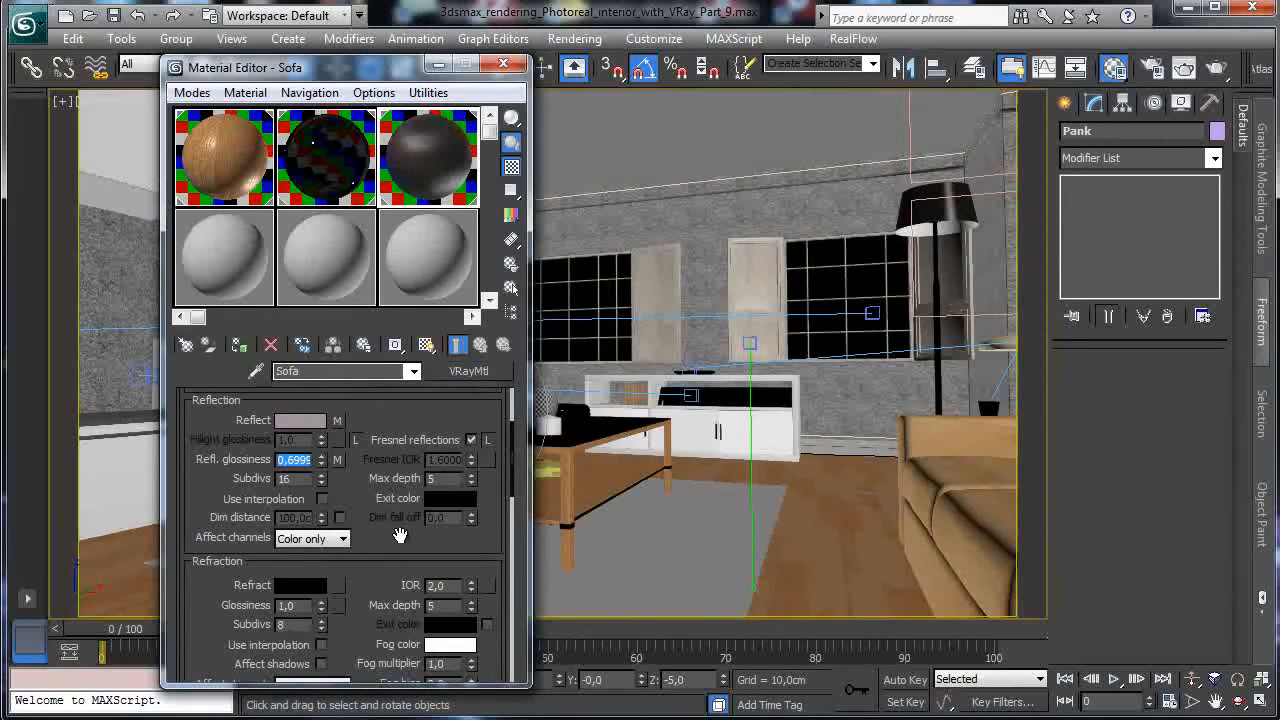
pyautogui.click(1218, 68)
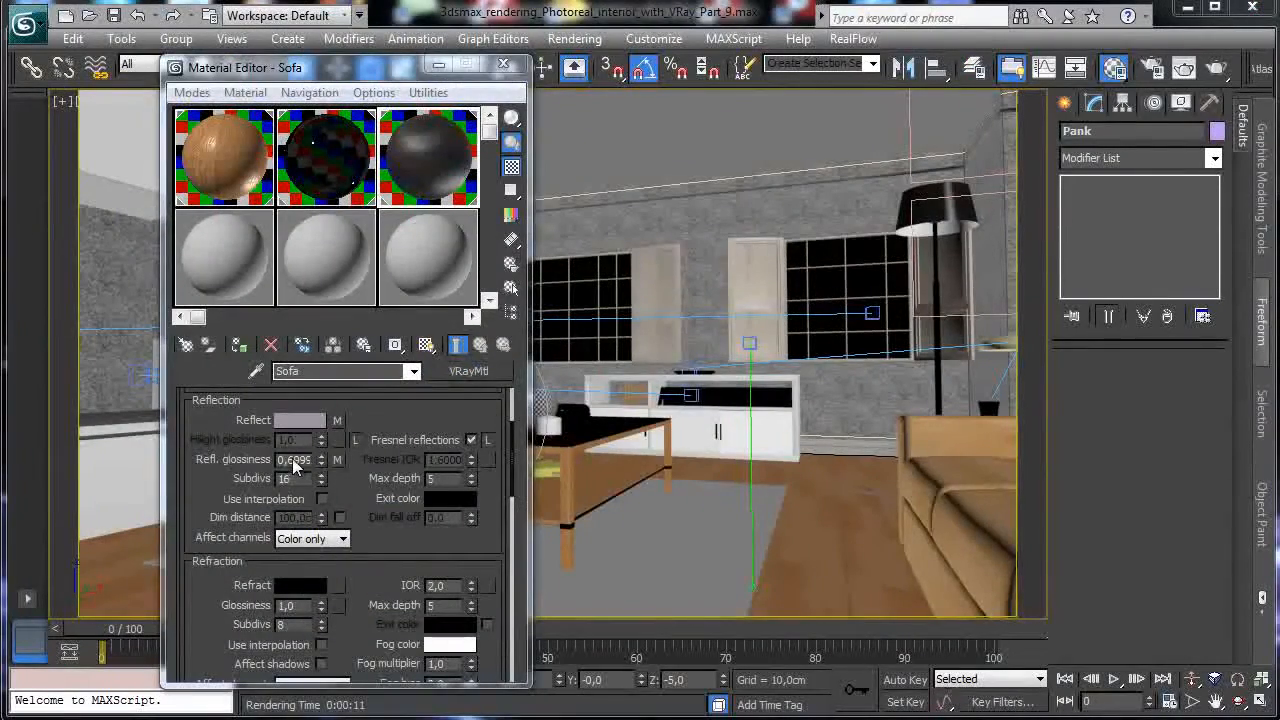
# Raise the Sofa material's reflection glossiness to 0.8.
pyautogui.click(293, 462)
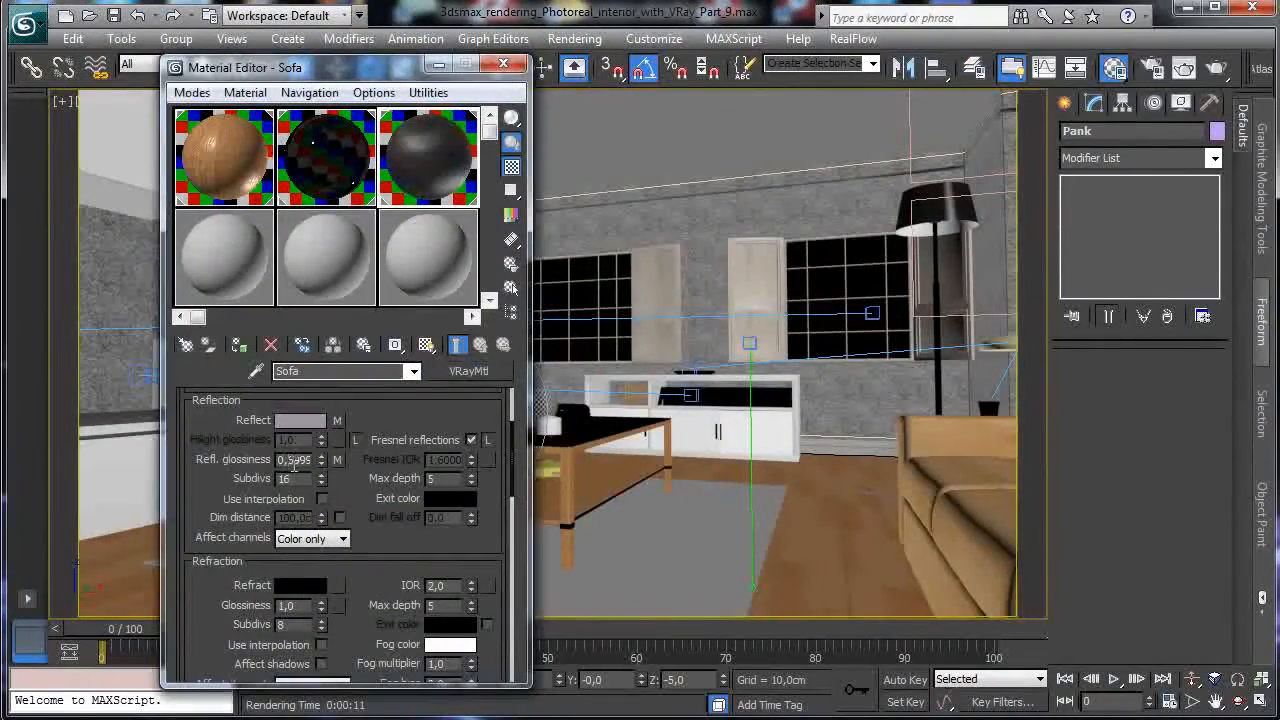
pyautogui.doubleClick(290, 459)
pyautogui.write('0,8')
pyautogui.press('Return')
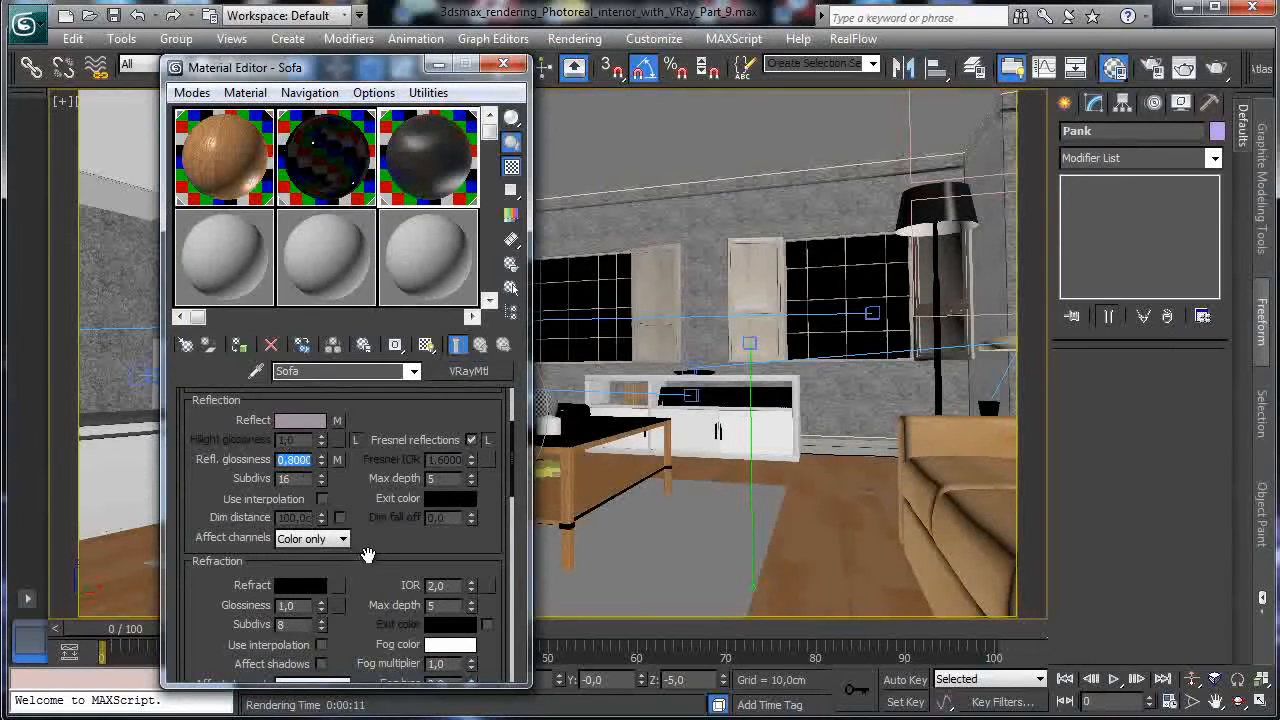
pyautogui.scroll(-10, 368, 555)
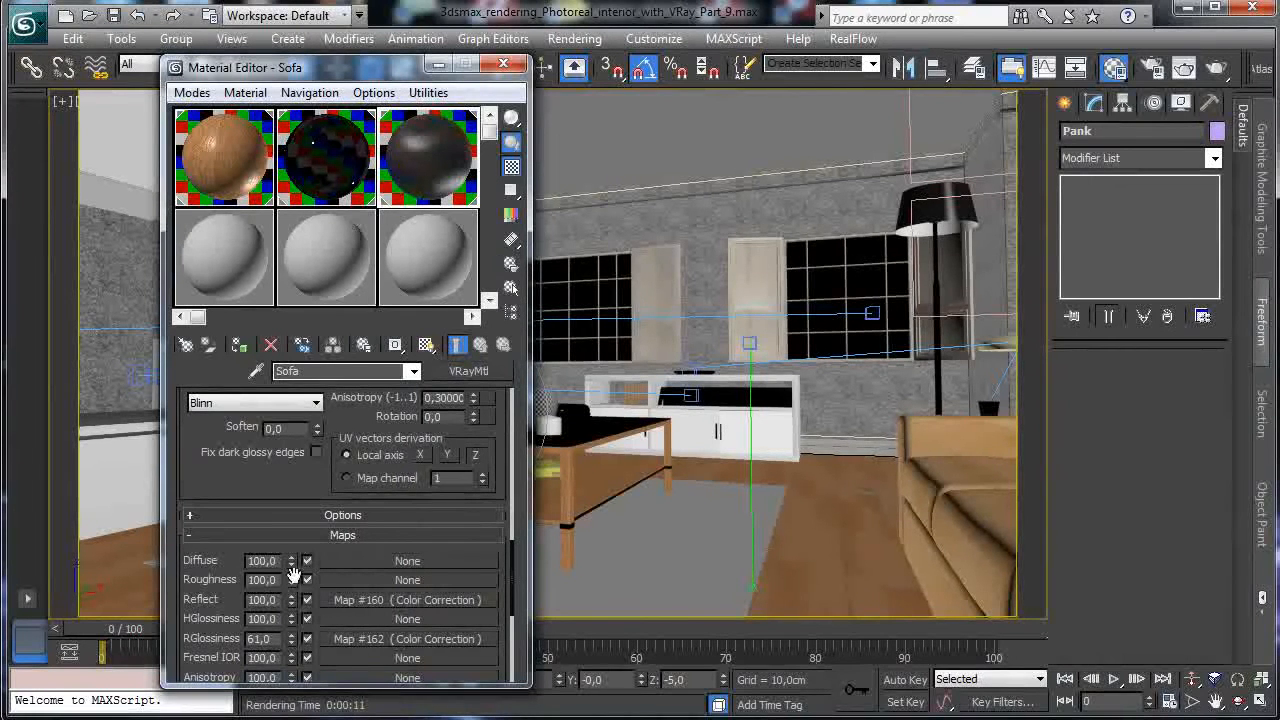
# Set the Reflect map amount to 80 and render the sofa region again.
pyautogui.doubleClick(272, 599)
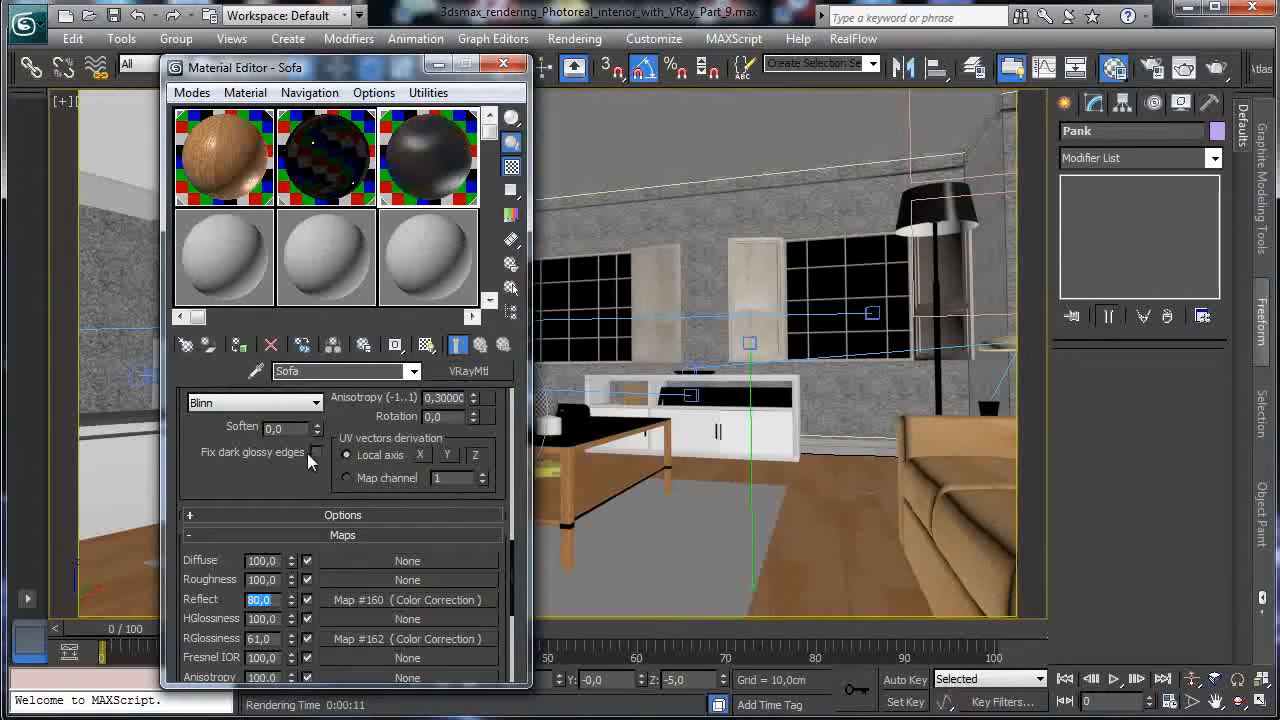
pyautogui.scroll(10, 320, 470)
pyautogui.scroll(5, 366, 455)
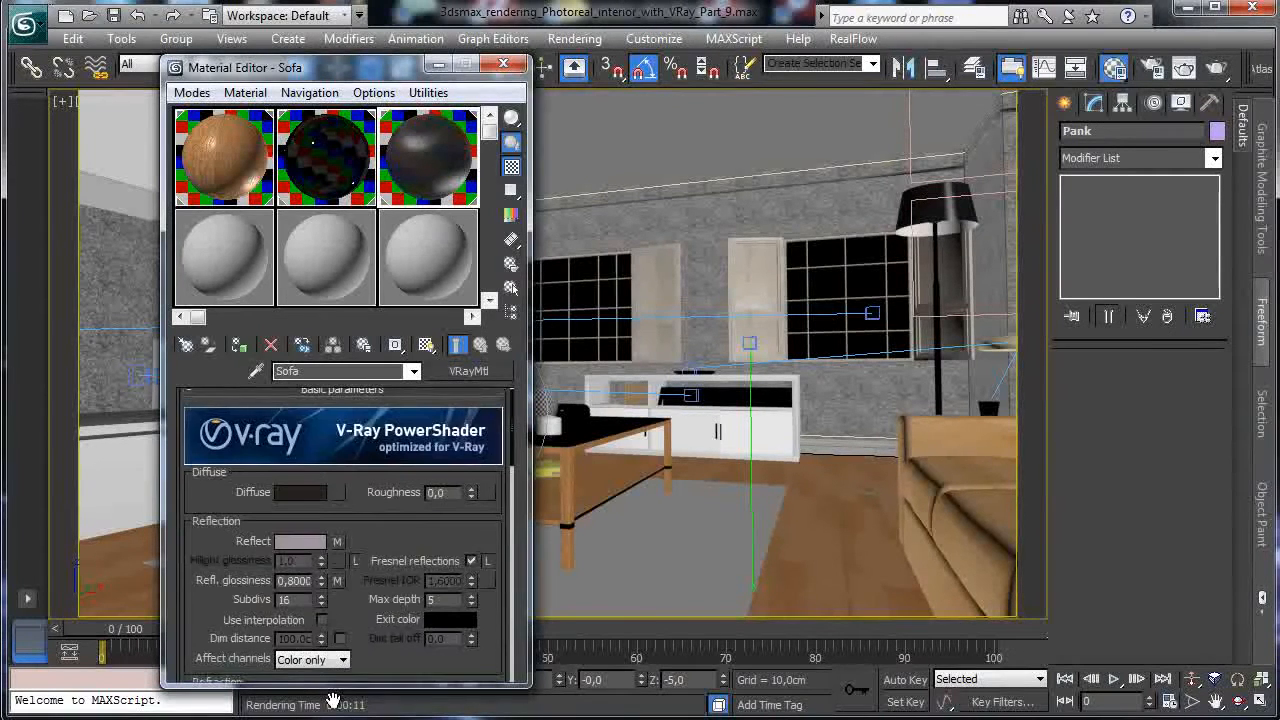
pyautogui.scroll(-2, 300, 465)
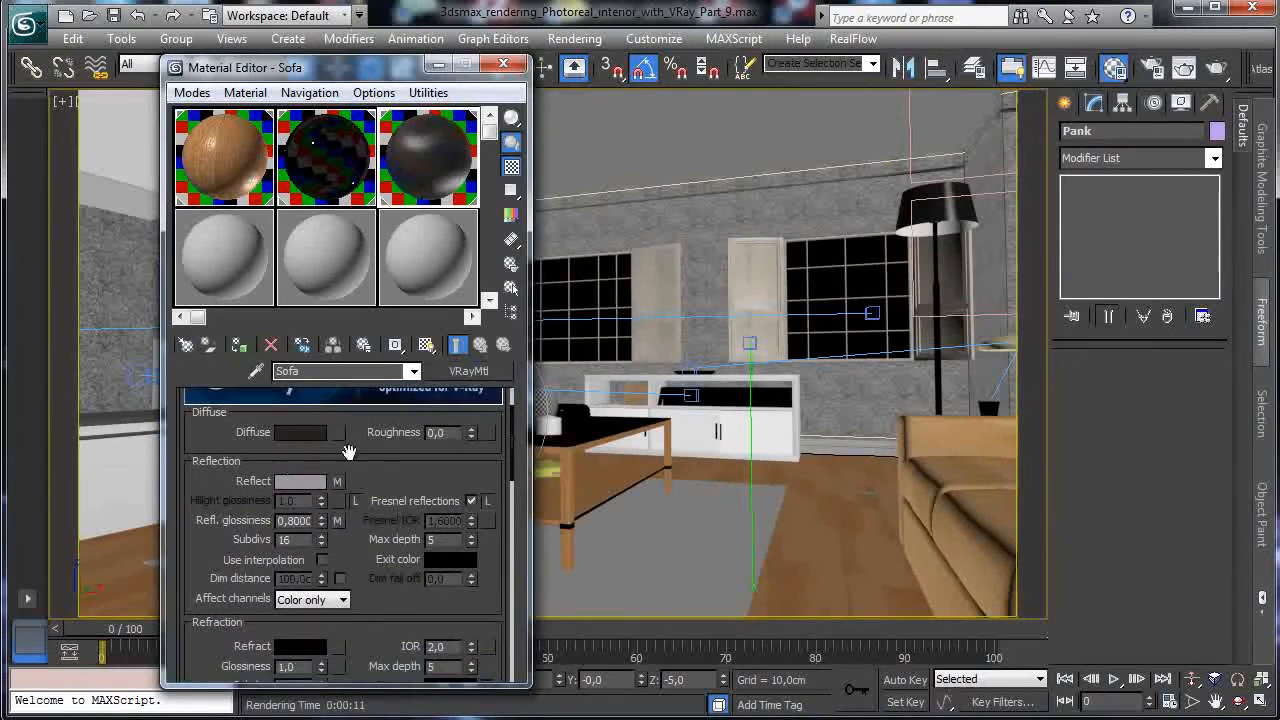
pyautogui.click(1216, 67)
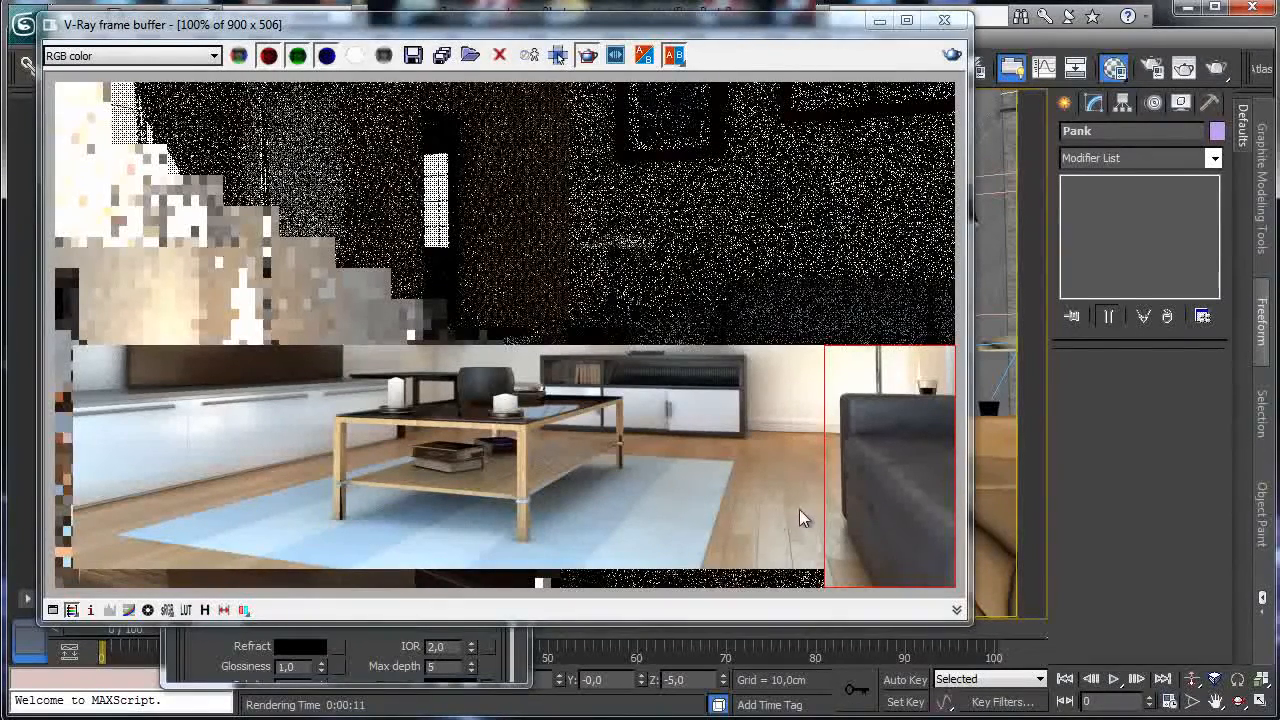
# Close the Material Editor and try the views from VRayPhysicalCamera005 and VRayPhysicalCamera006.
pyautogui.click(879, 20)
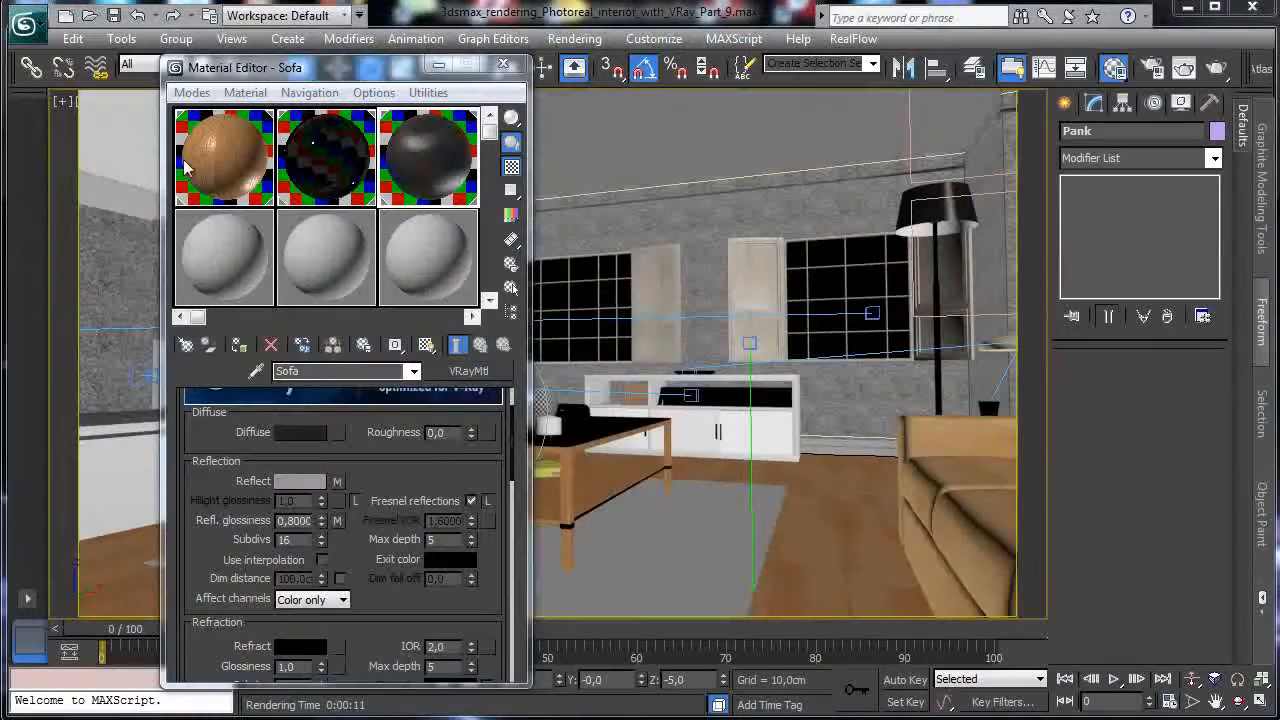
pyautogui.click(503, 65)
pyautogui.click(111, 100)
pyautogui.moveTo(240, 123)
pyautogui.click(468, 210)
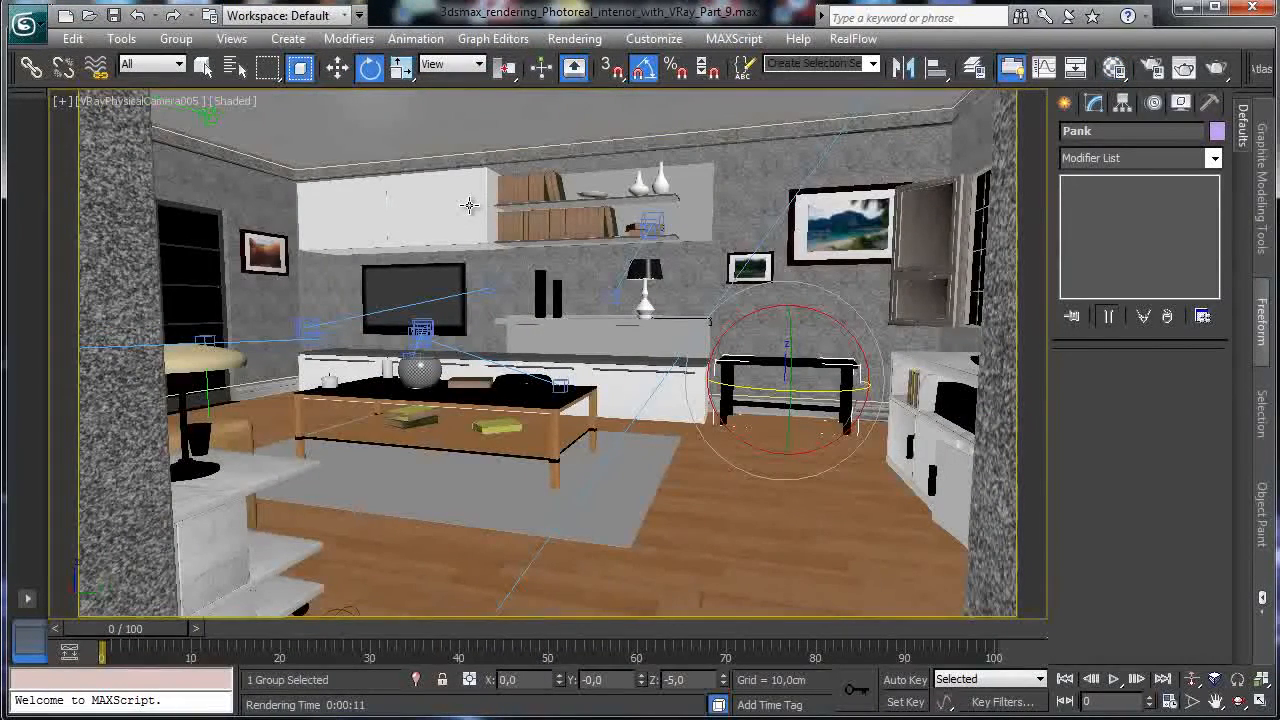
pyautogui.click(165, 101)
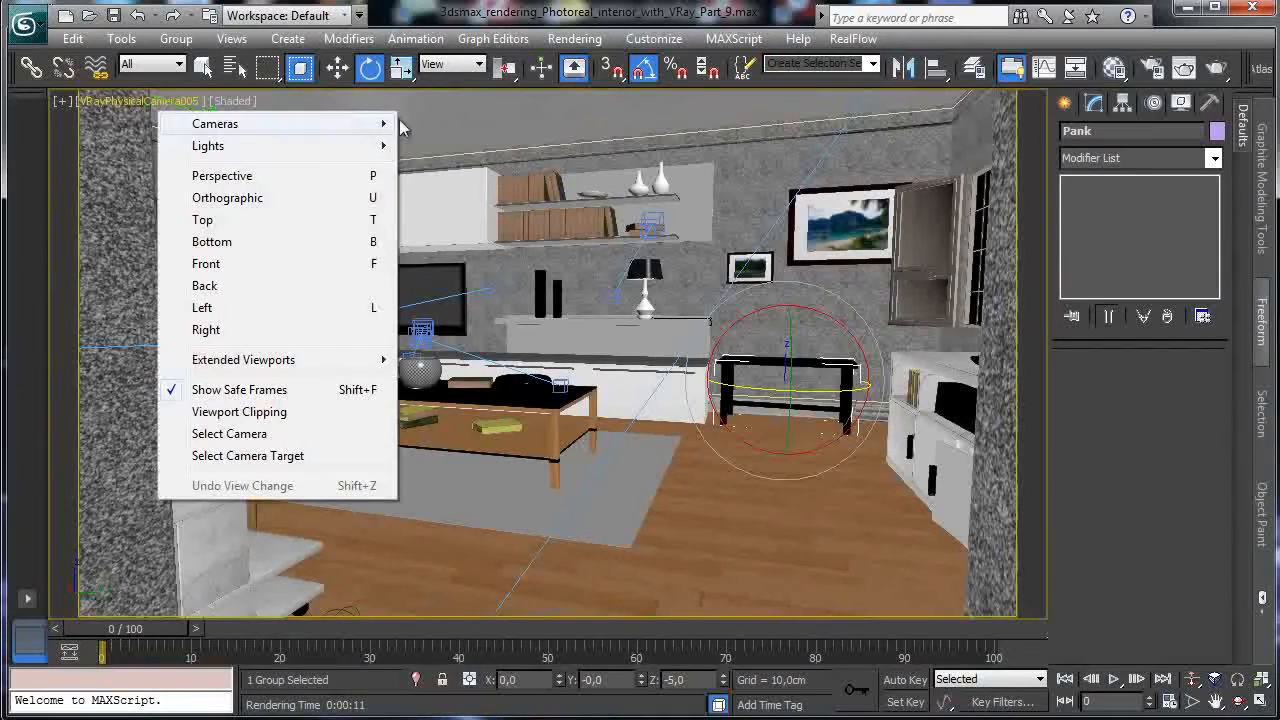
pyautogui.moveTo(388, 124)
pyautogui.click(511, 232)
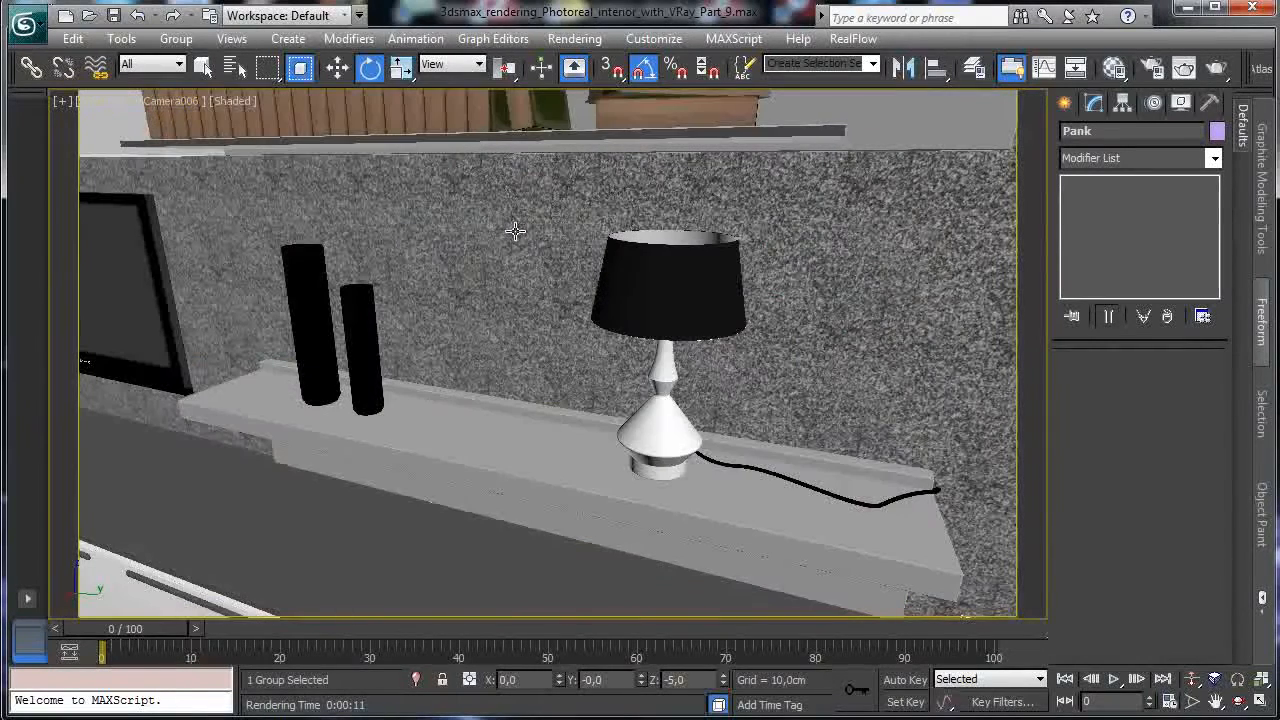
# Switch to VRayPhysicalCamera001 and render a larger region covering the whole sofa.
pyautogui.click(177, 103)
pyautogui.moveTo(326, 123)
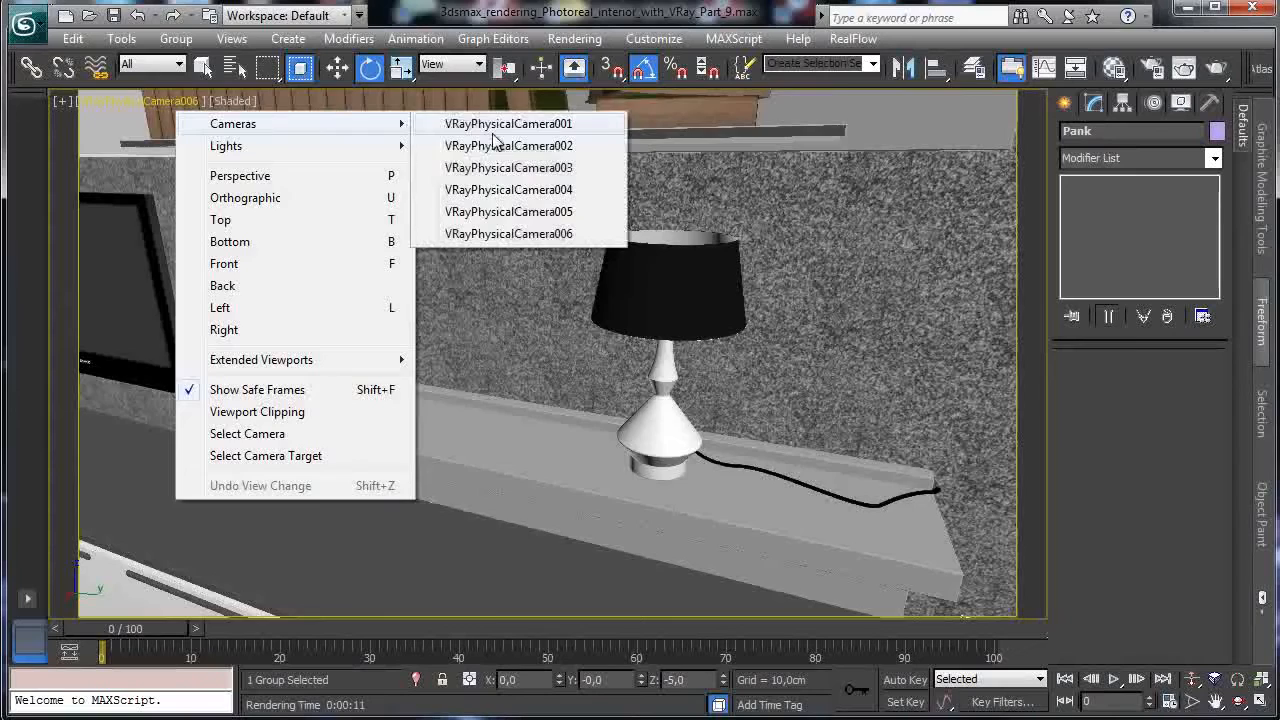
pyautogui.click(494, 142)
pyautogui.click(188, 102)
pyautogui.moveTo(282, 124)
pyautogui.click(456, 125)
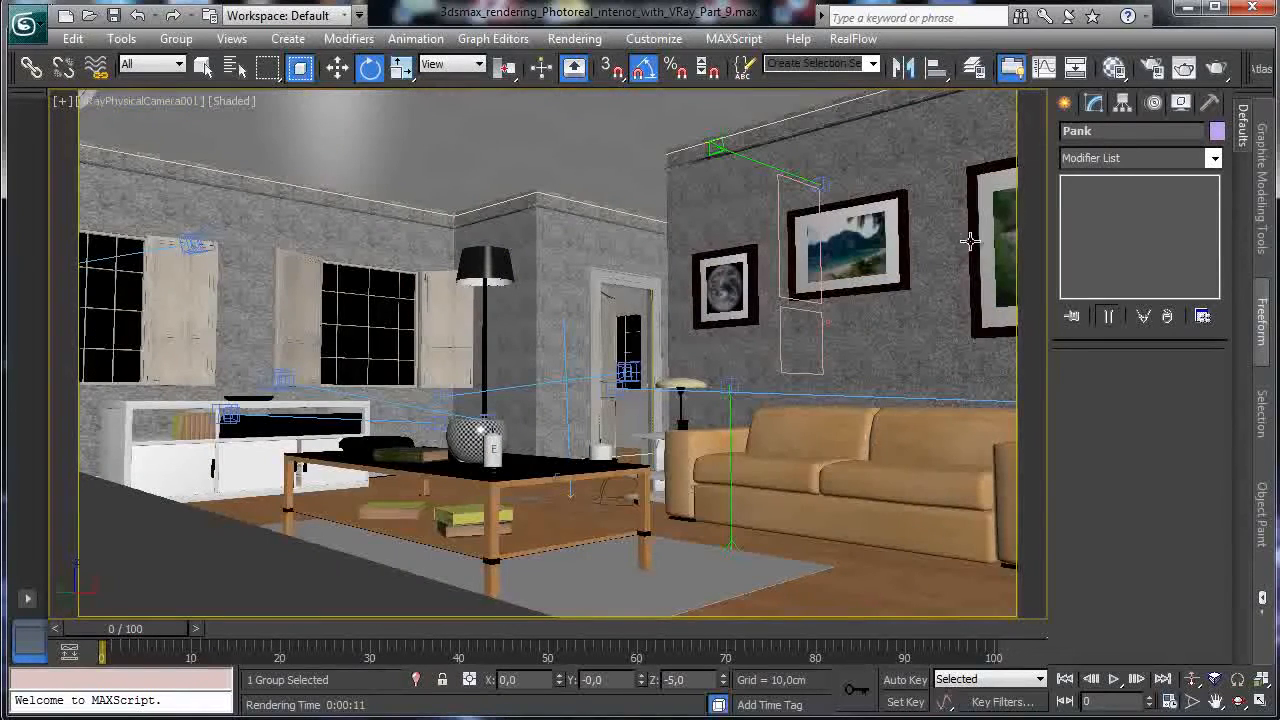
pyautogui.hotkey('shift', 'q')
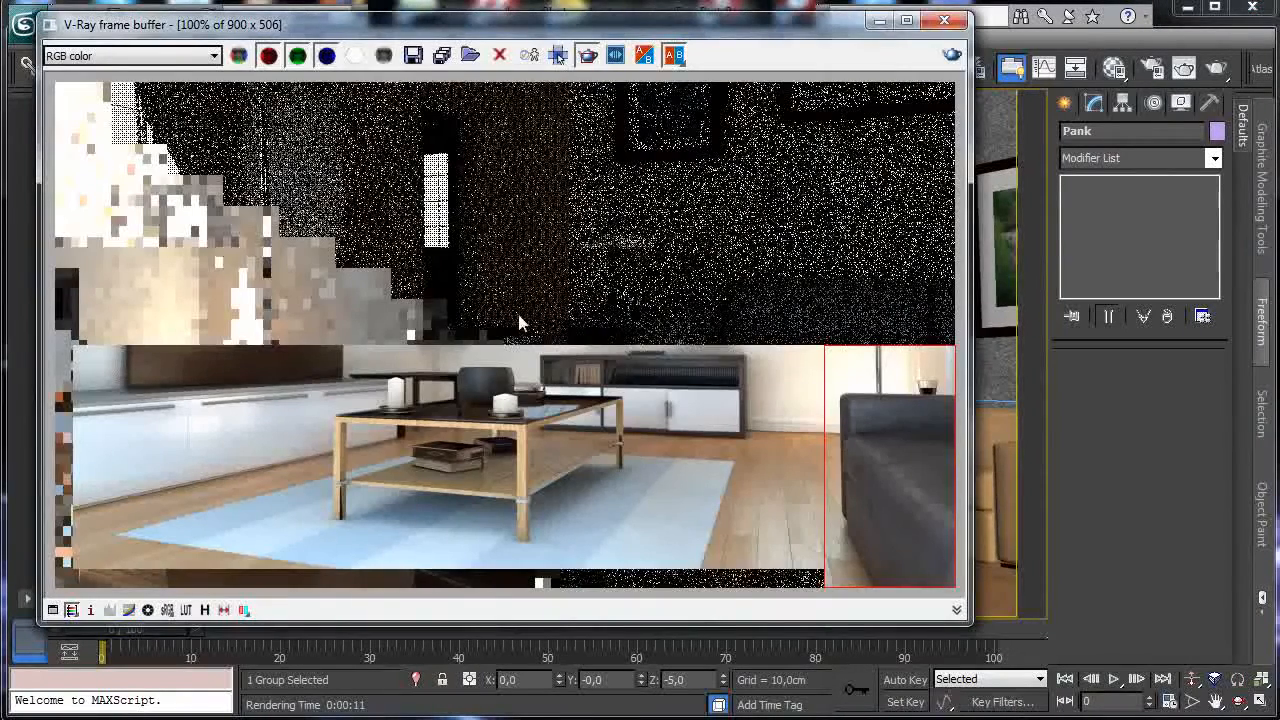
pyautogui.moveTo(518, 316); pyautogui.dragTo(955, 560)
pyautogui.click(951, 57)
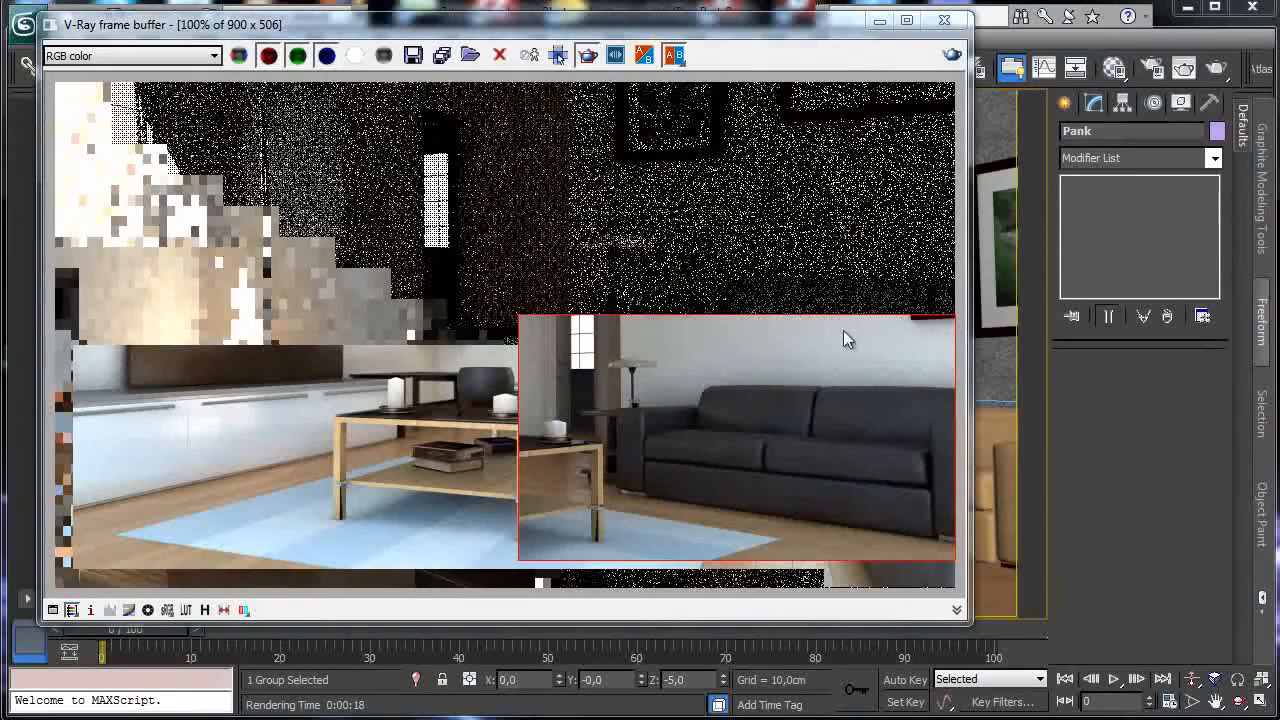
# Render a region along the ceiling strip at the top of the camera view.
pyautogui.click(876, 23)
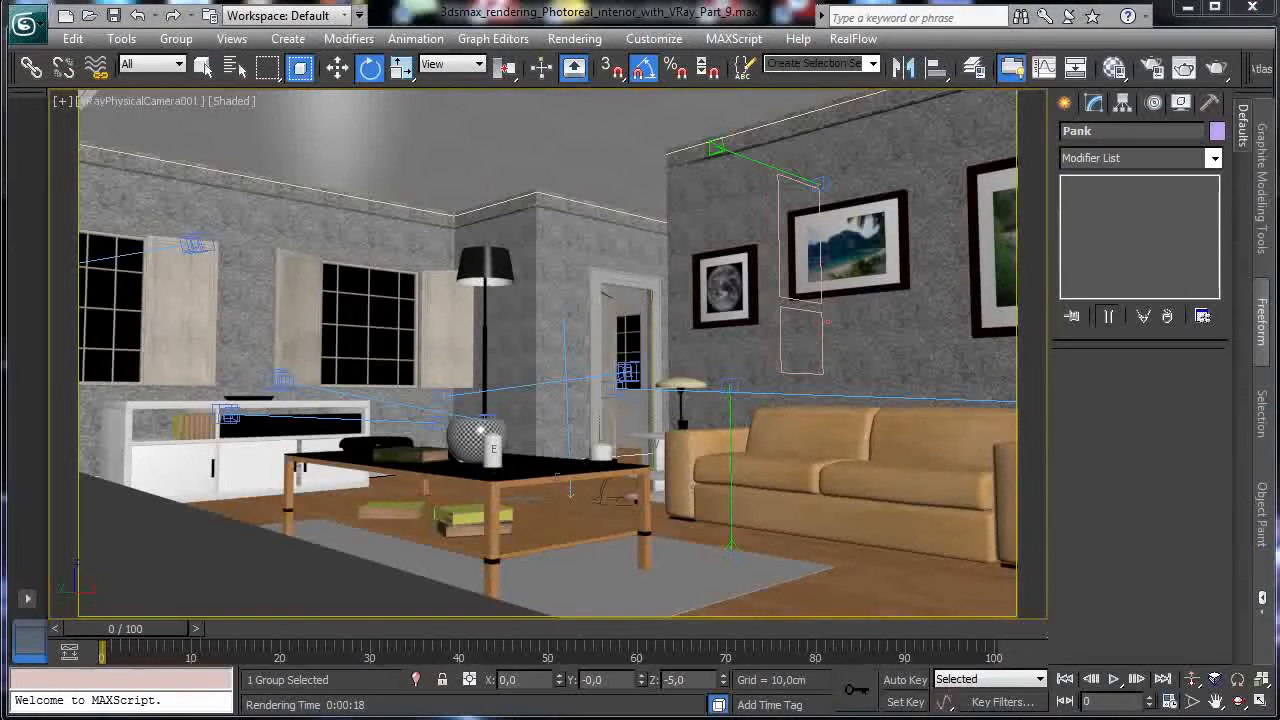
pyautogui.hotkey('shift', 'q')
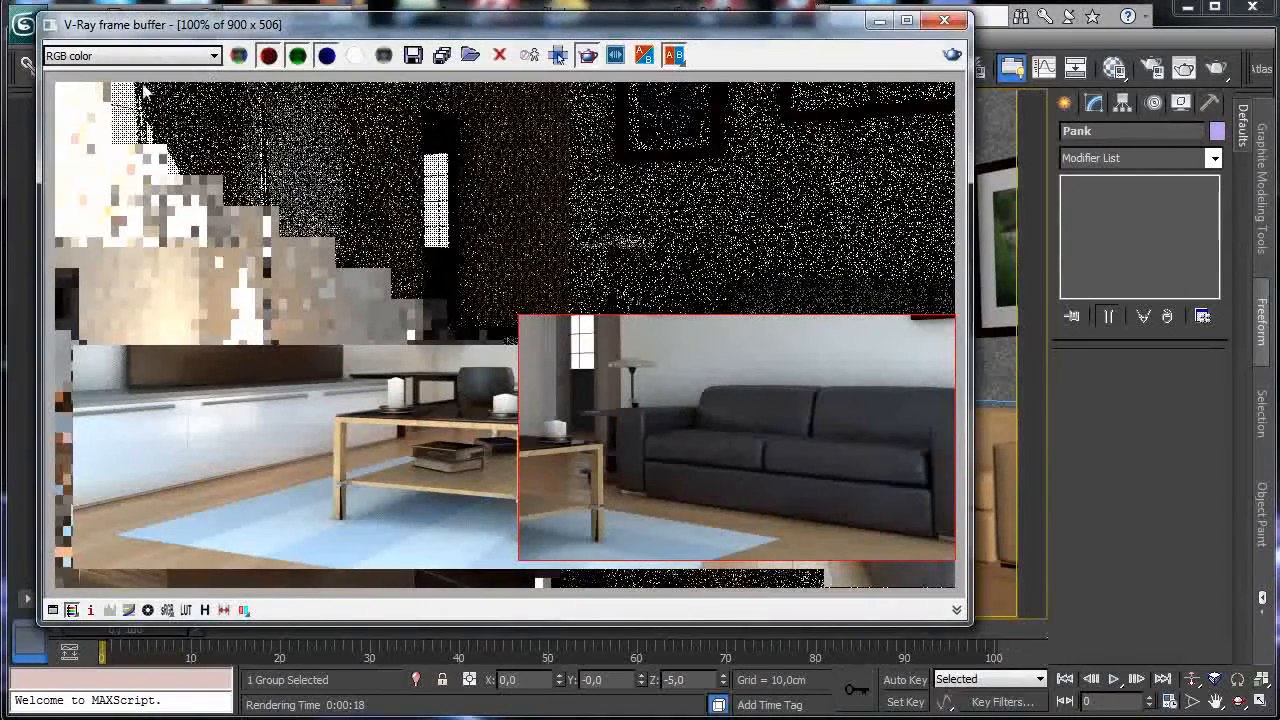
pyautogui.moveTo(116, 83); pyautogui.dragTo(683, 183)
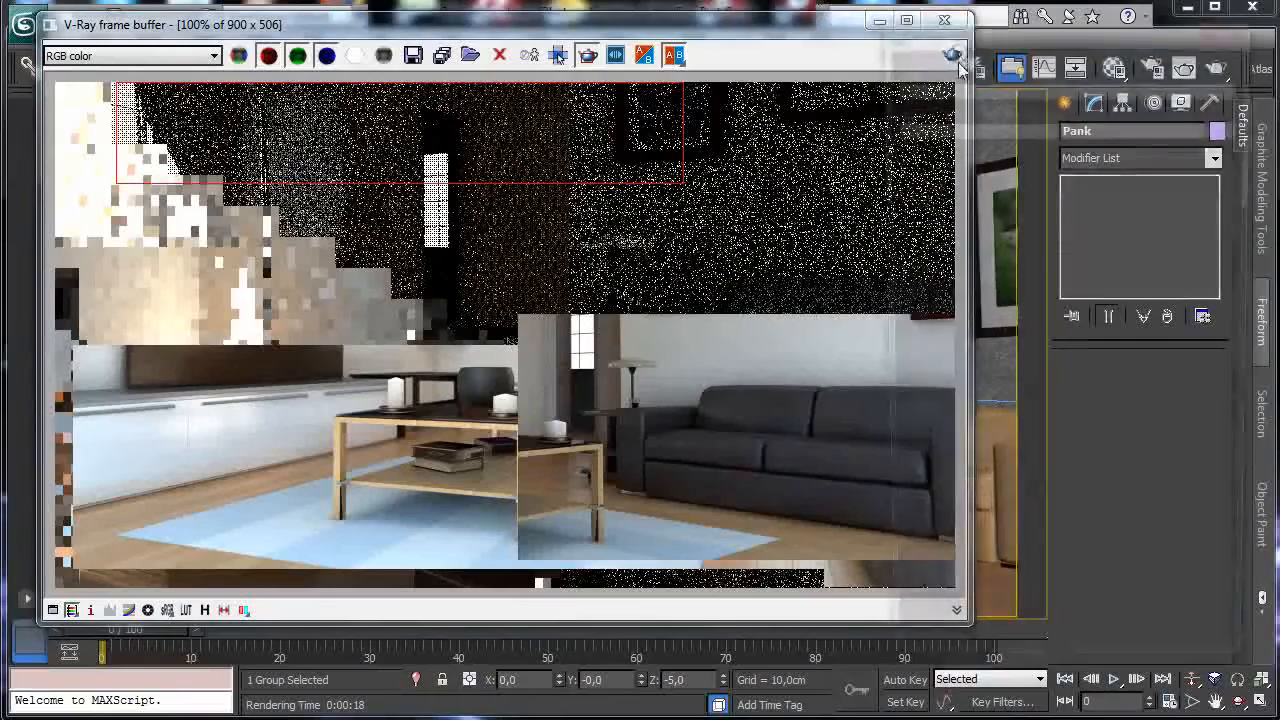
pyautogui.click(953, 56)
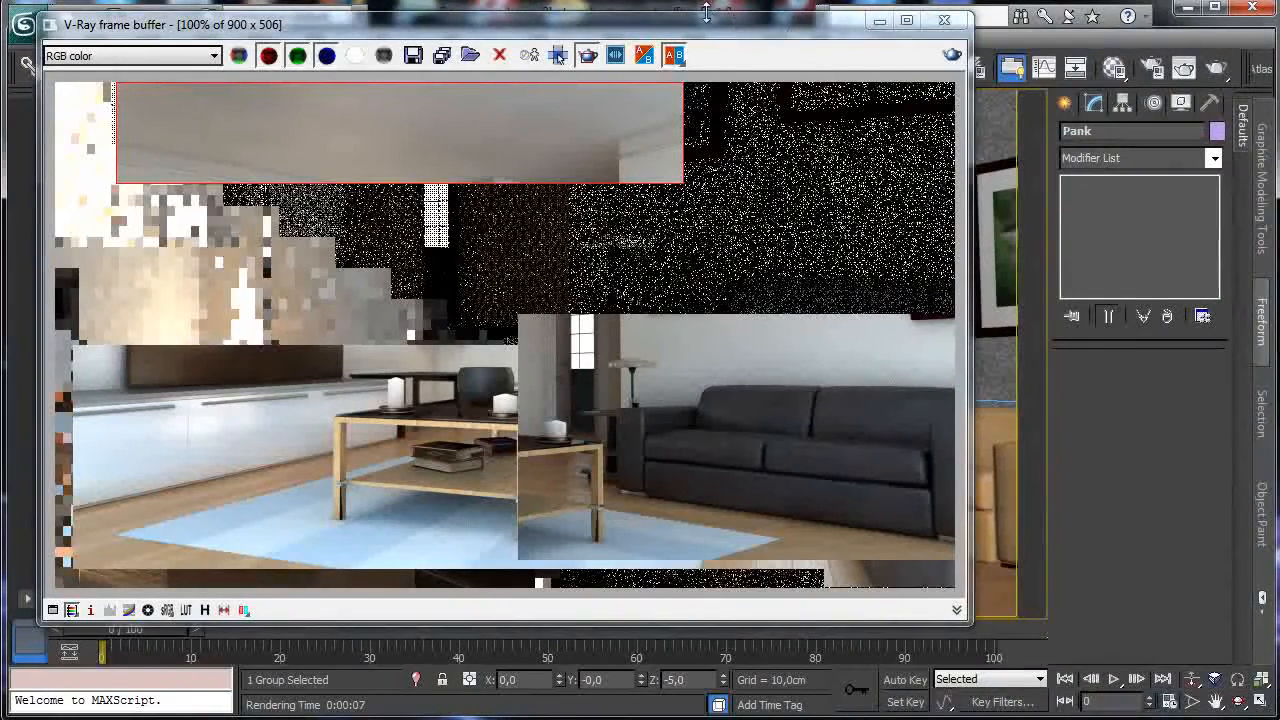
pyautogui.moveTo(703, 32); pyautogui.dragTo(665, 550)
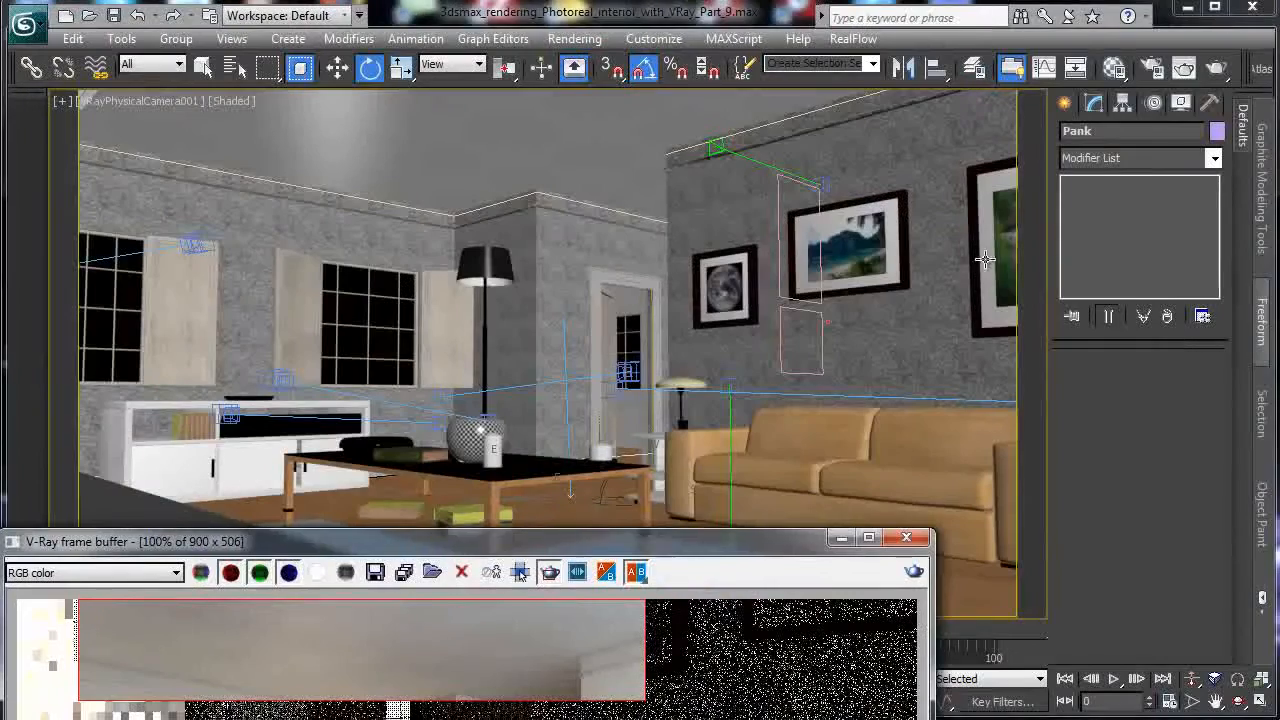
# Load the Ceiling material into a slot and review its diffuse noise colours unchanged.
pyautogui.press('m')
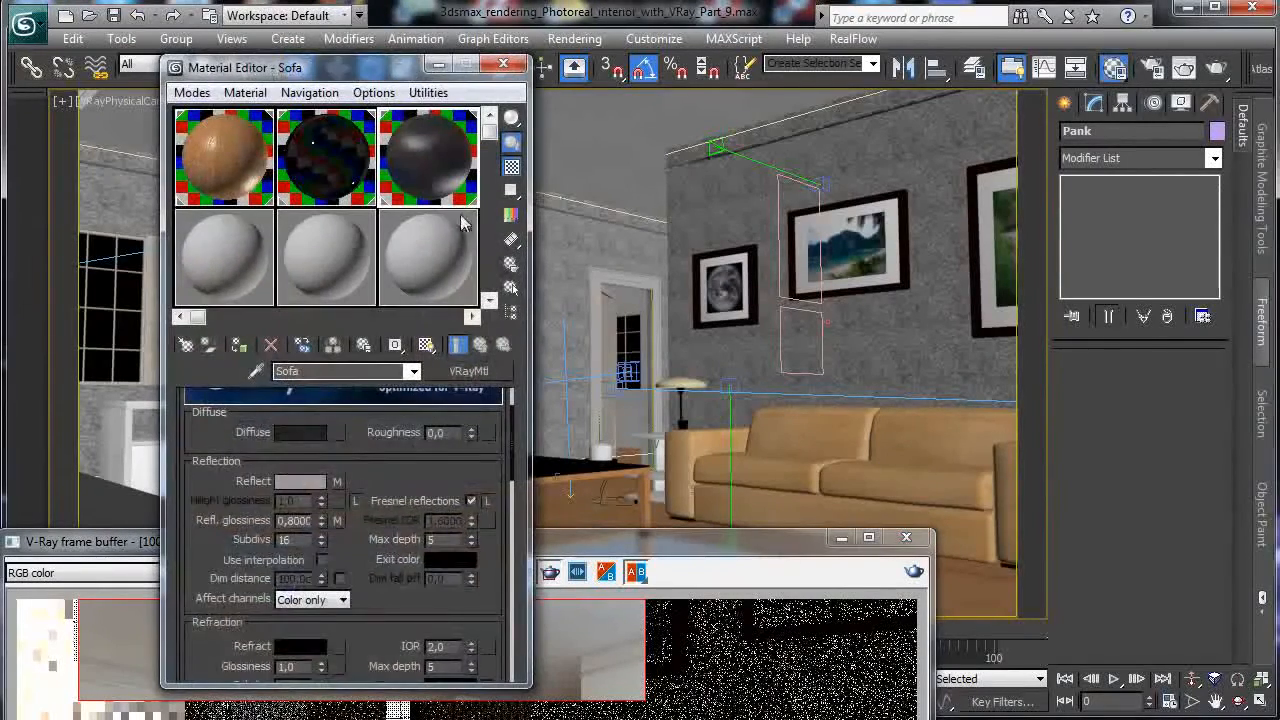
pyautogui.click(249, 250)
pyautogui.click(591, 113)
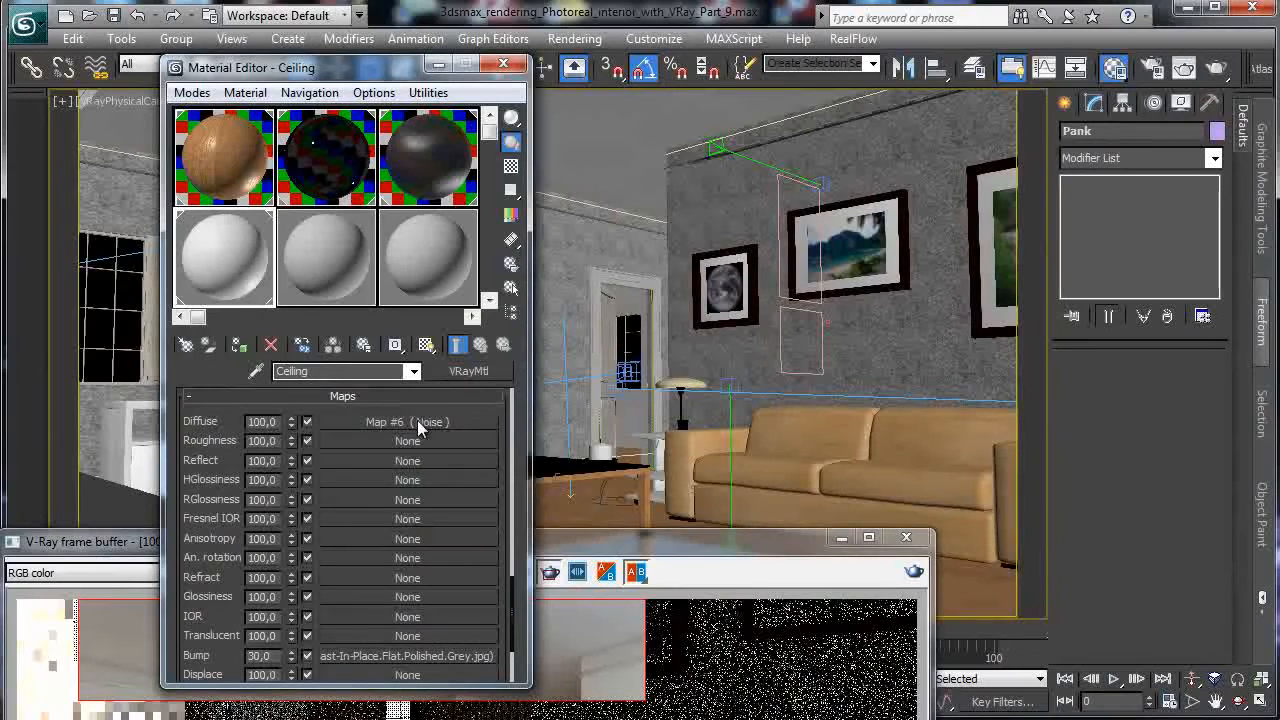
pyautogui.click(425, 422)
pyautogui.scroll(-3, 405, 600)
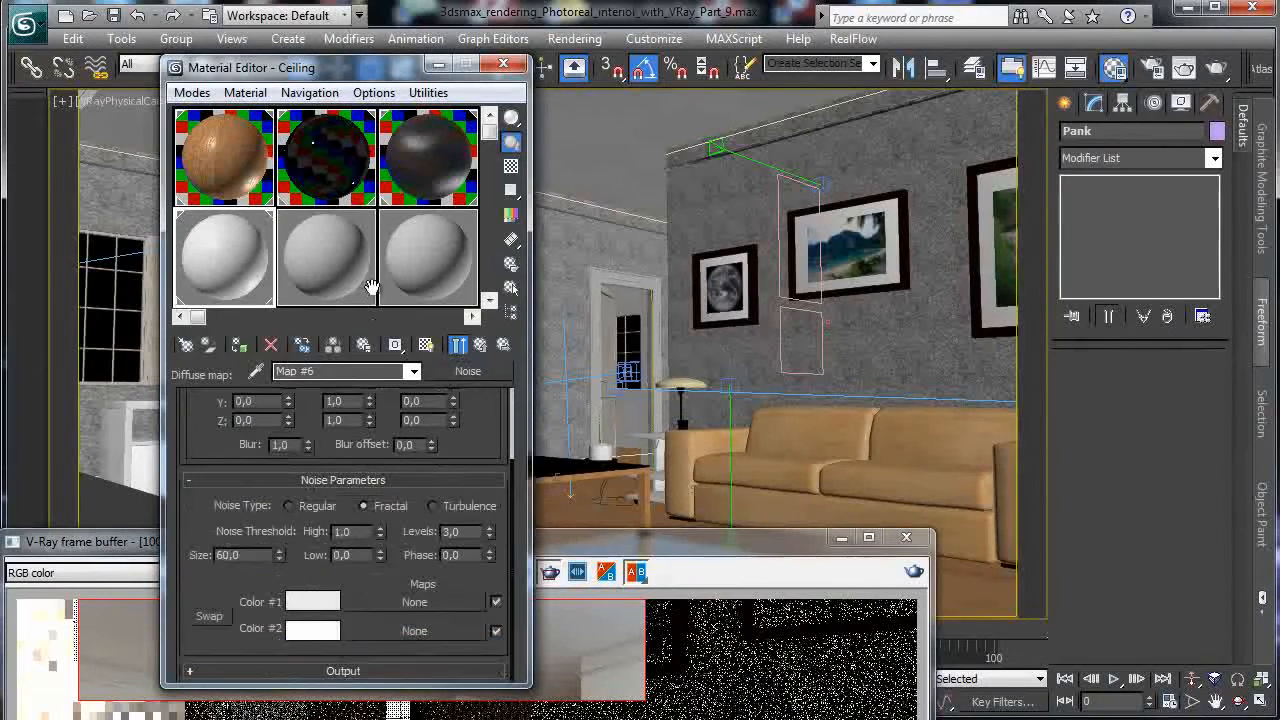
pyautogui.moveTo(334, 71); pyautogui.dragTo(306, 47)
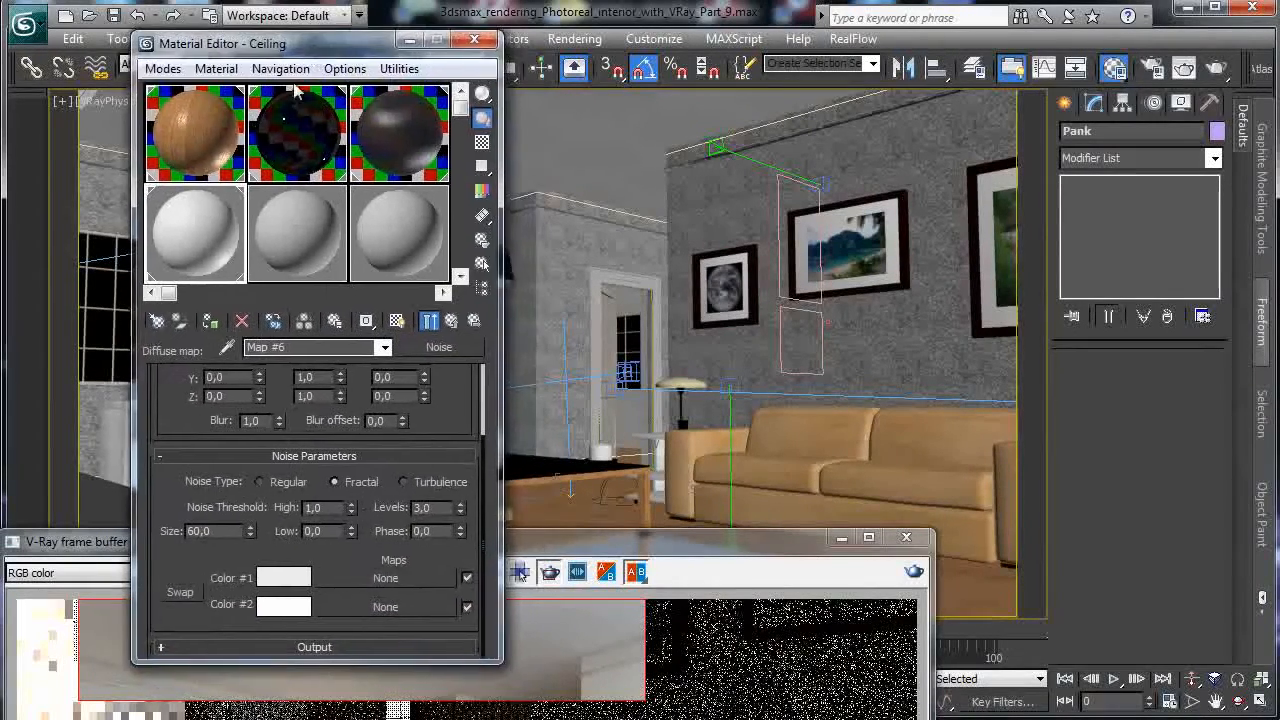
pyautogui.click(284, 604)
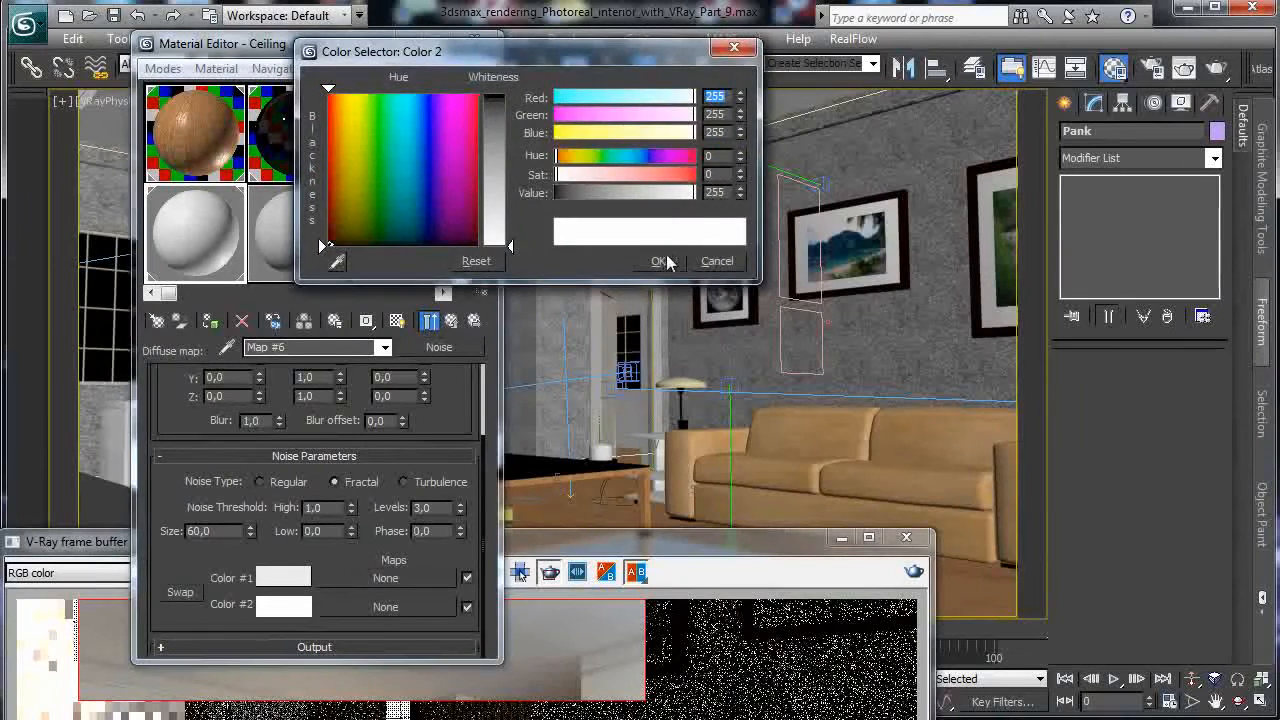
pyautogui.click(655, 257)
pyautogui.click(284, 578)
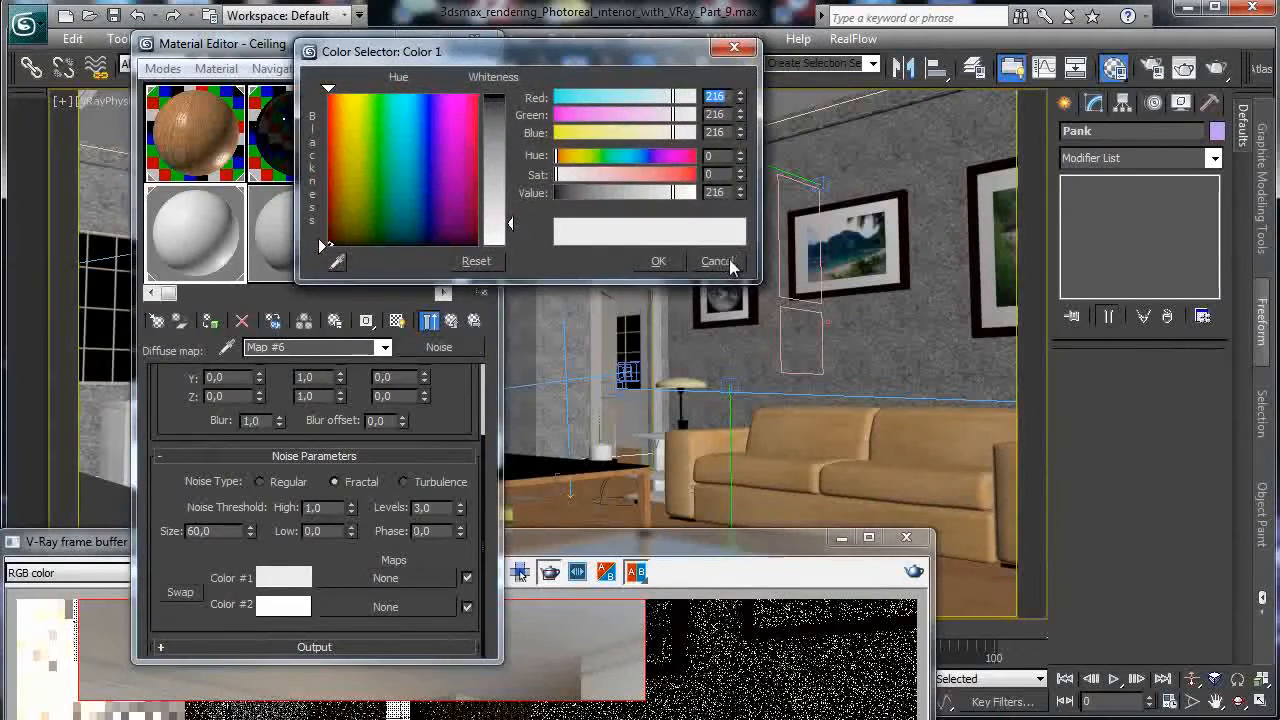
pyautogui.click(729, 259)
pyautogui.click(451, 324)
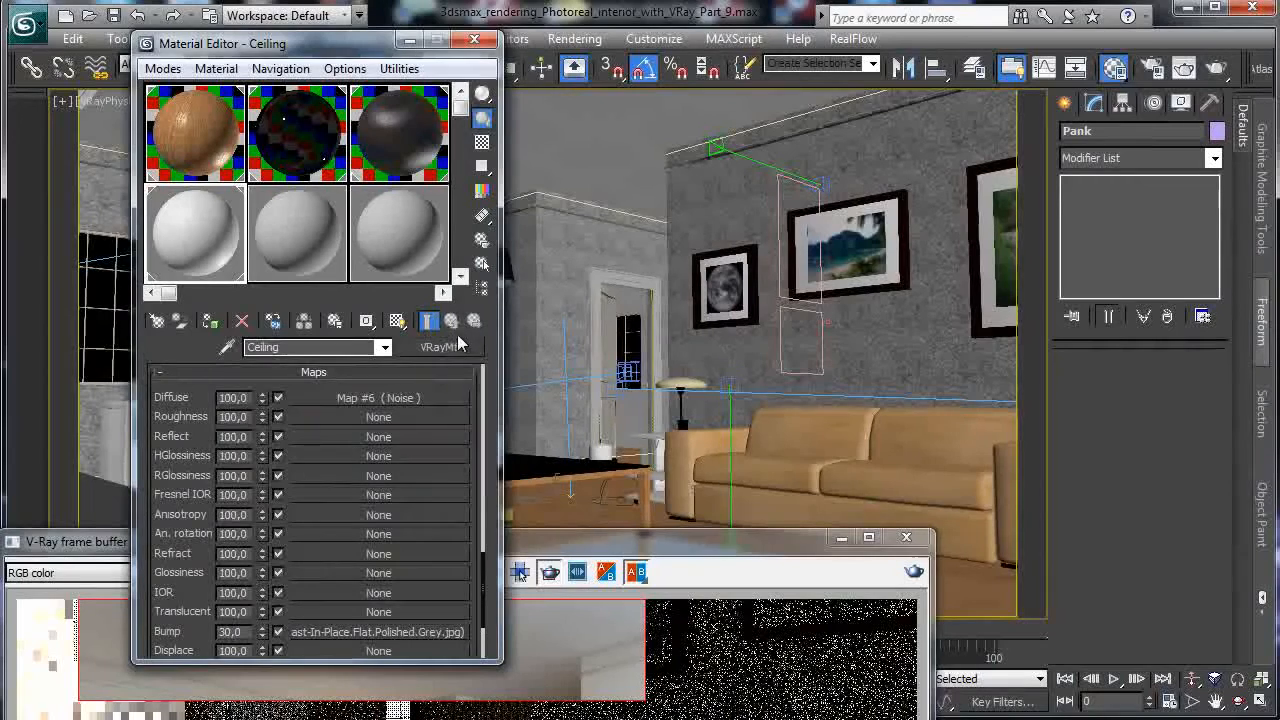
# Set the ceiling's concrete bump bitmap tiling to 20 by 20.
pyautogui.click(375, 634)
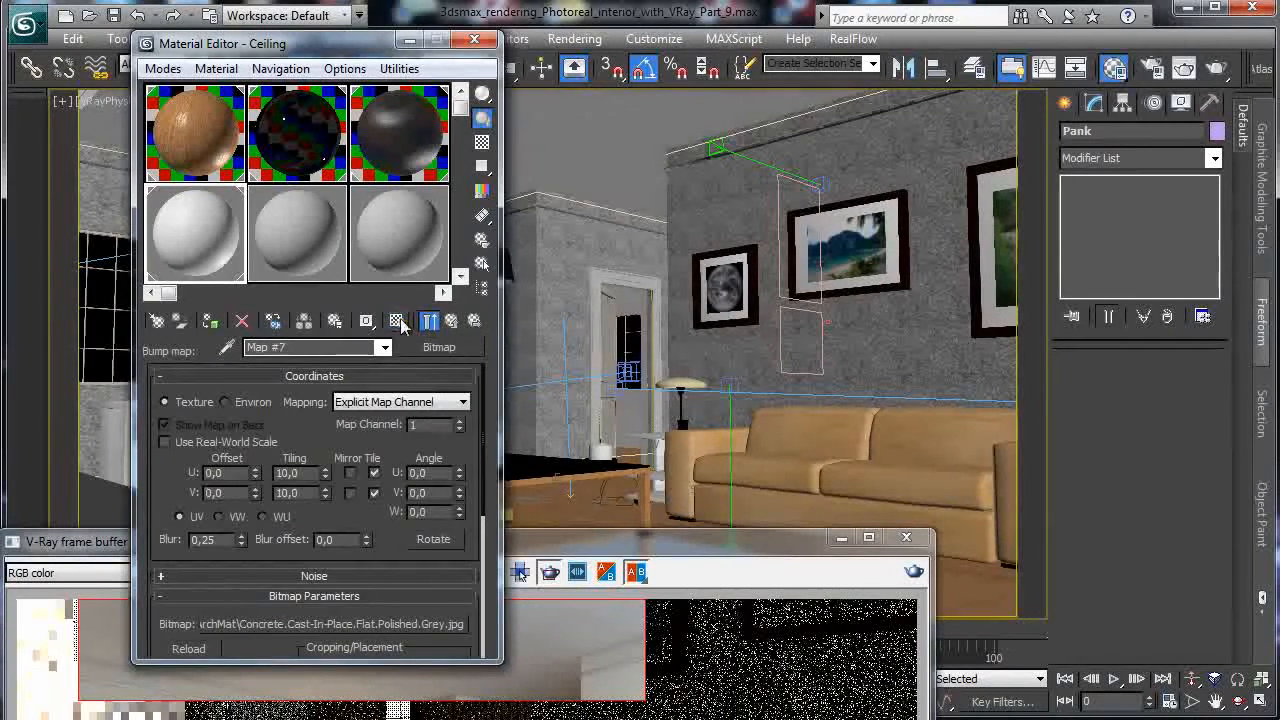
pyautogui.moveTo(372, 47); pyautogui.dragTo(844, 116)
pyautogui.click(570, 121)
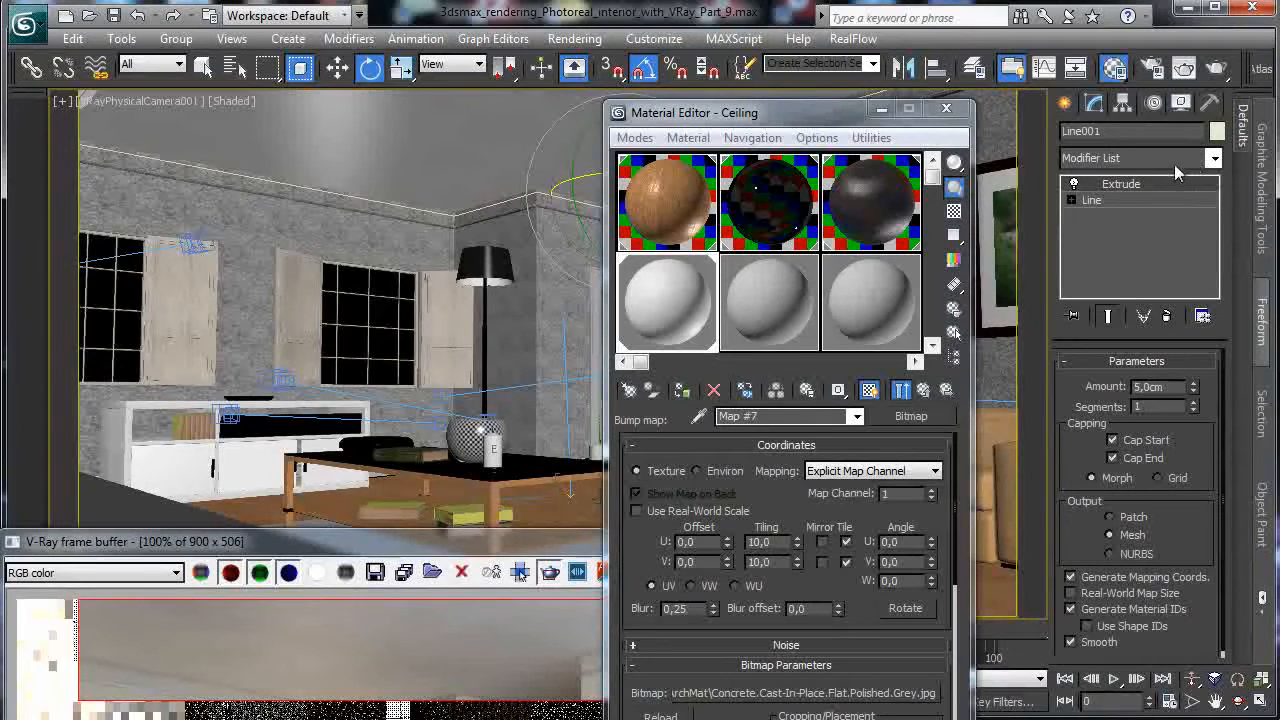
pyautogui.moveTo(797, 543); pyautogui.dragTo(808, 478)
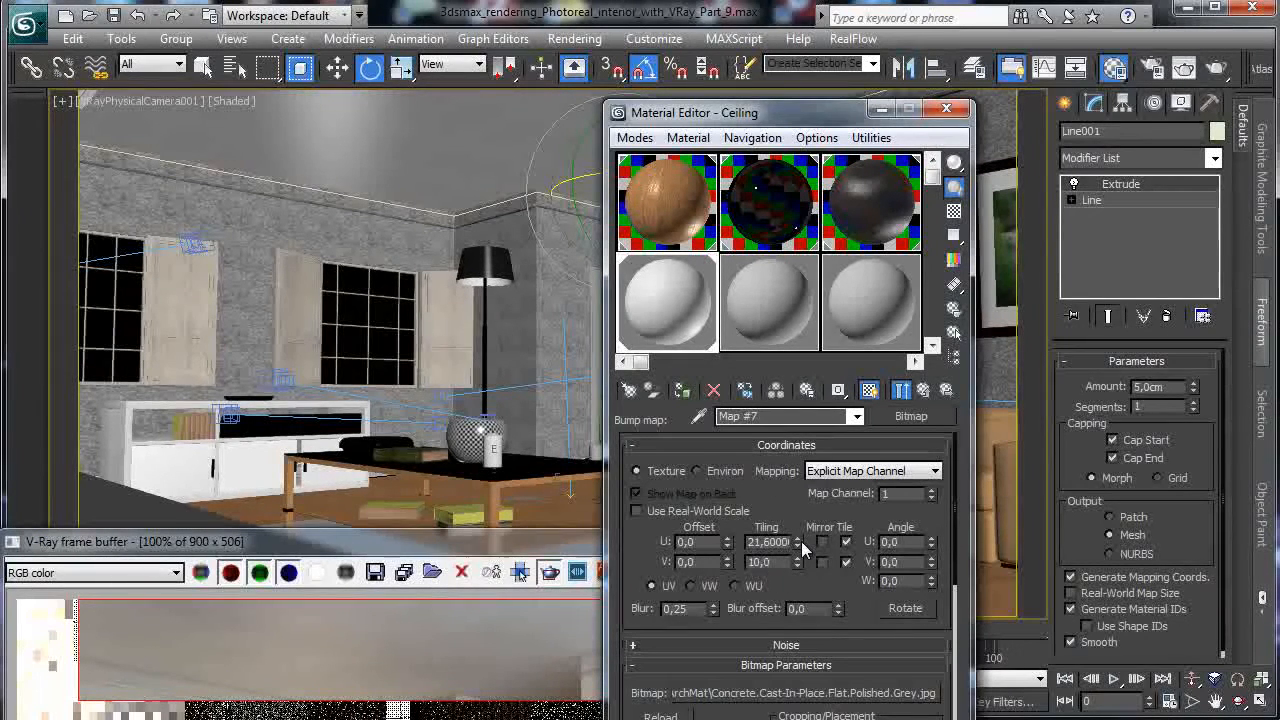
pyautogui.click(840, 693)
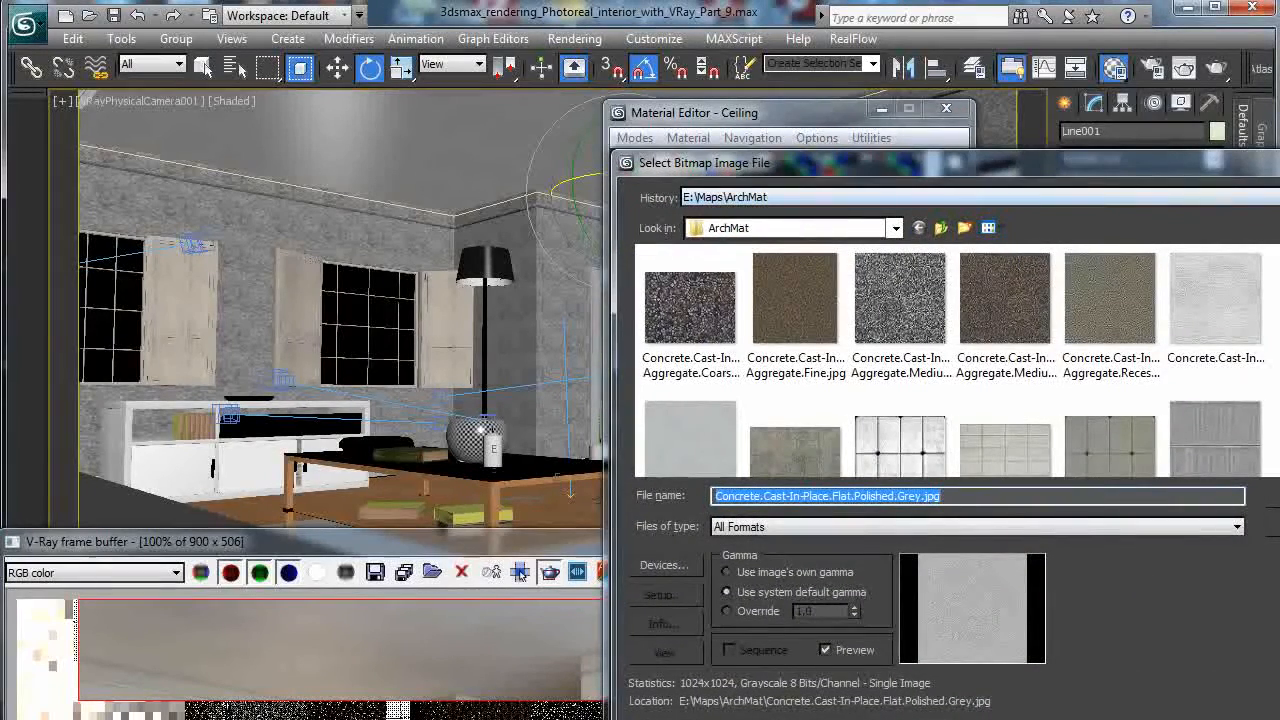
pyautogui.click(1279, 162)
pyautogui.doubleClick(768, 541)
pyautogui.write('20')
pyautogui.press('Tab')
pyautogui.write('2')
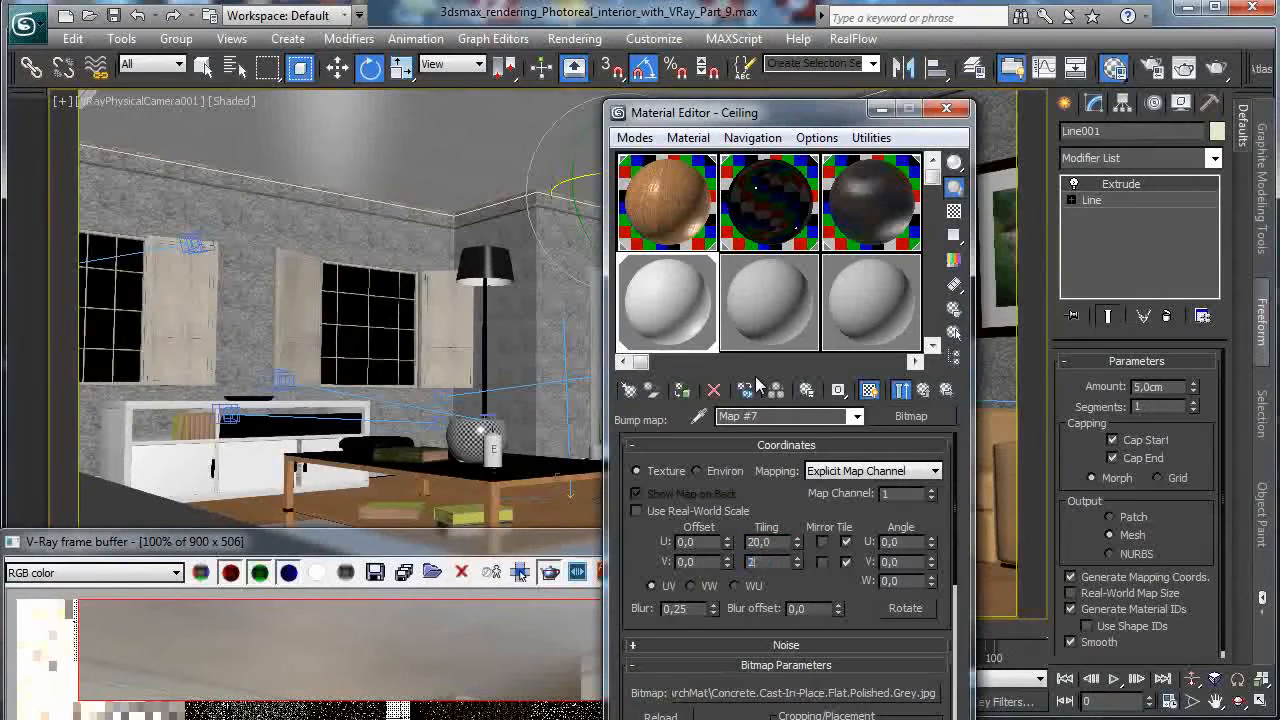
# Copy the bump bitmap into Reflect at 75 and RGlossiness at 50.
pyautogui.click(924, 390)
pyautogui.moveTo(820, 700); pyautogui.dragTo(820, 505)
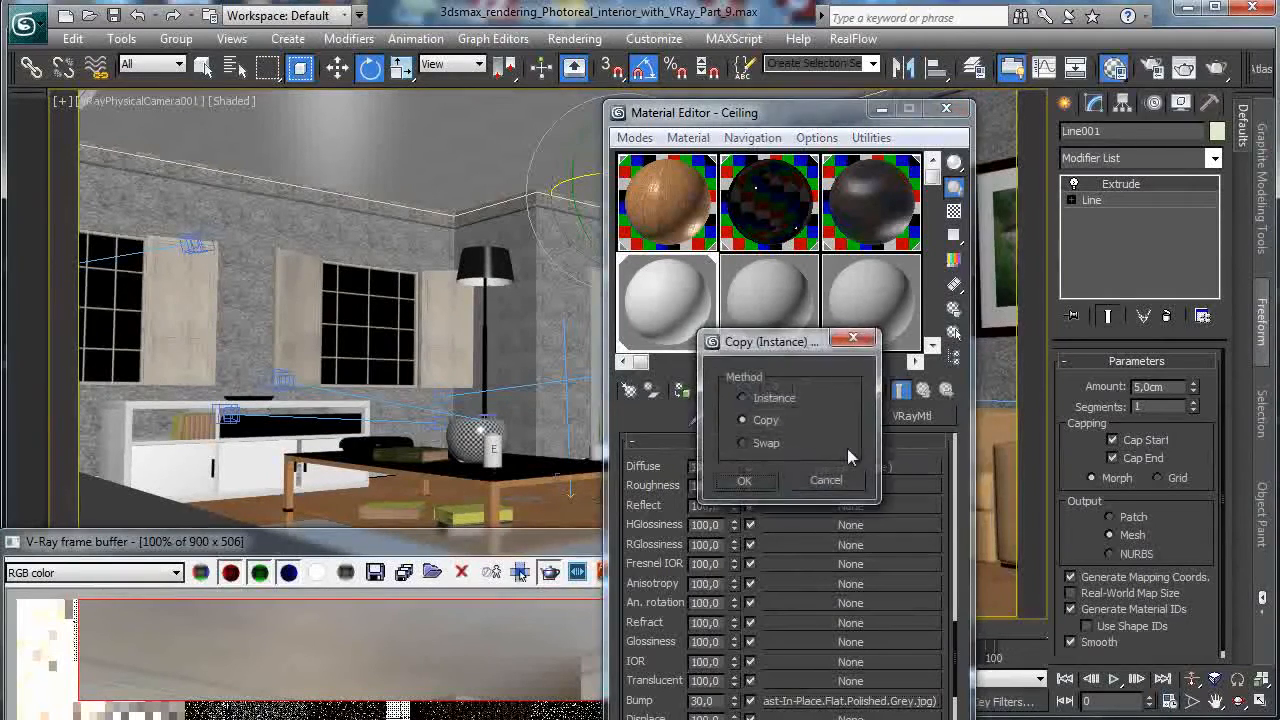
pyautogui.click(740, 478)
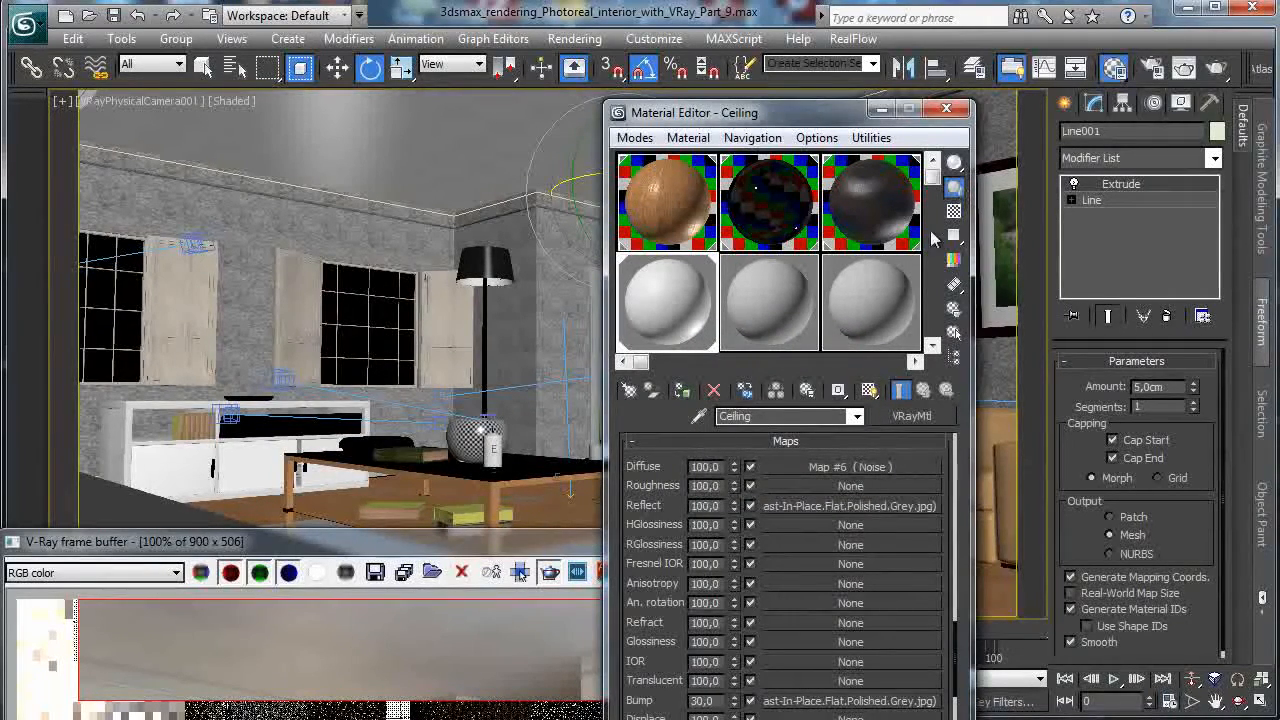
pyautogui.moveTo(798, 508); pyautogui.dragTo(782, 545)
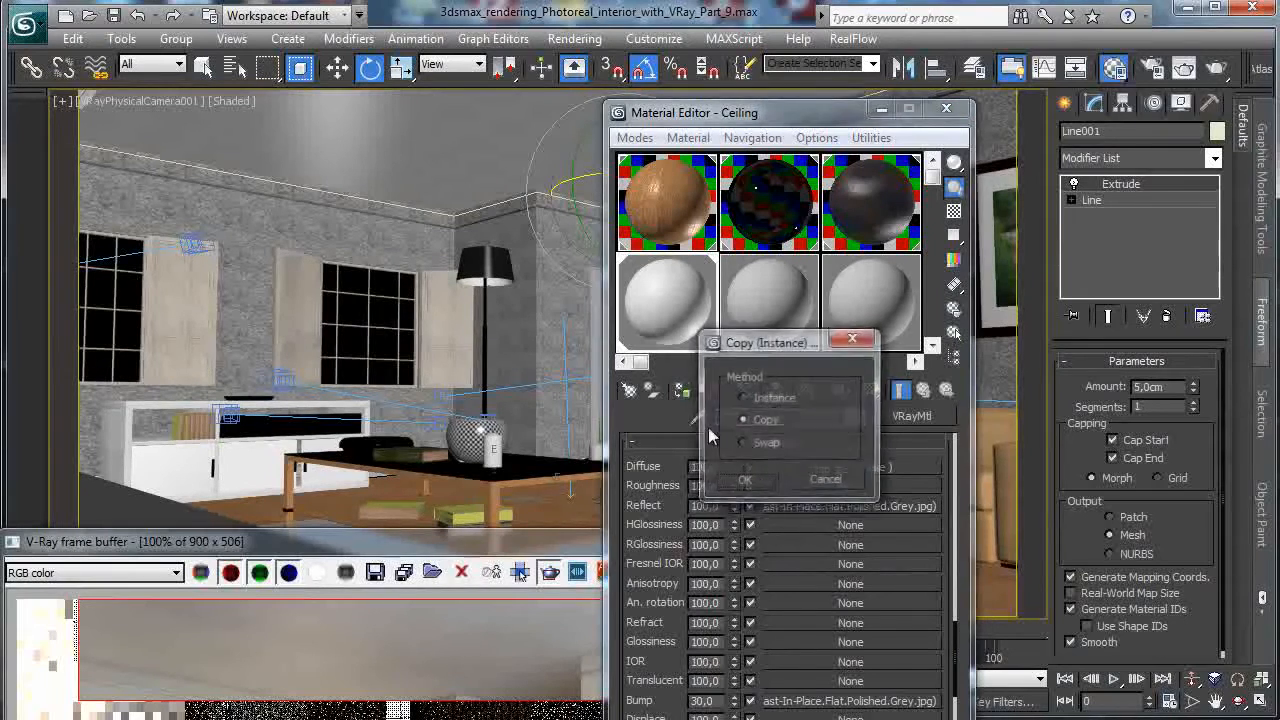
pyautogui.click(751, 484)
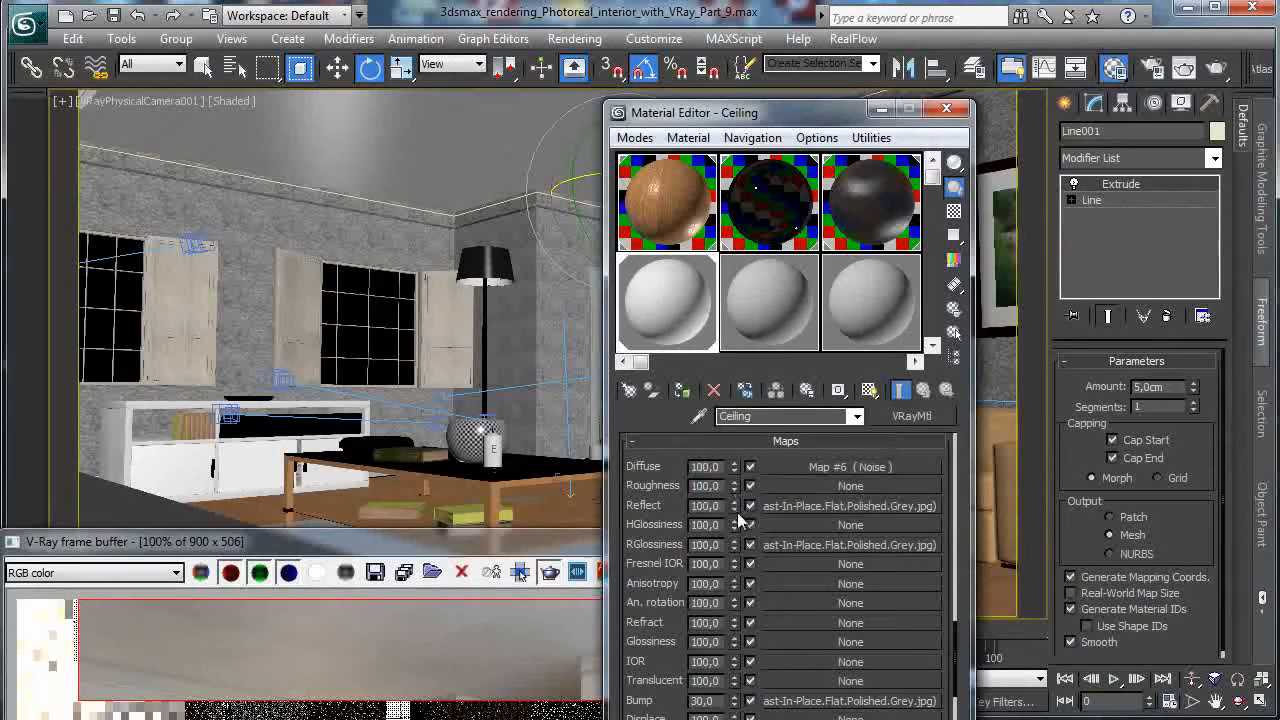
pyautogui.doubleClick(705, 544)
pyautogui.write('50')
pyautogui.press('Return')
pyautogui.doubleClick(705, 505)
pyautogui.write('75')
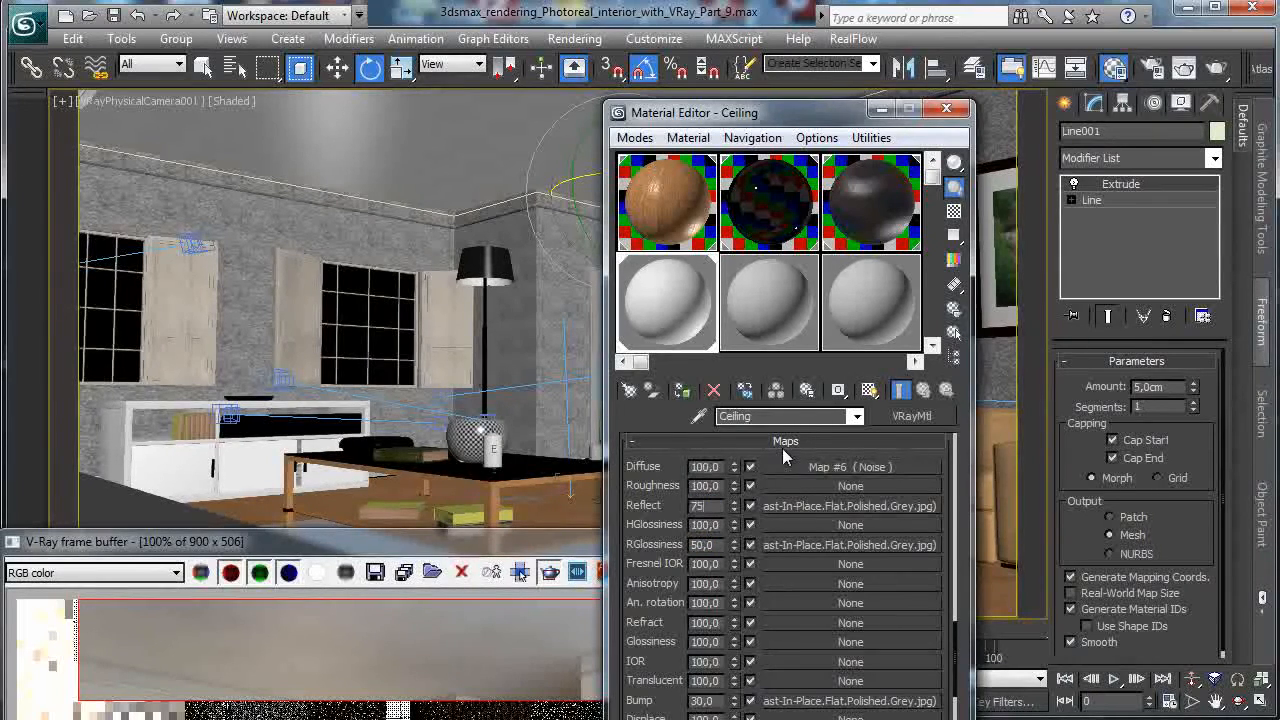
pyautogui.press('Return')
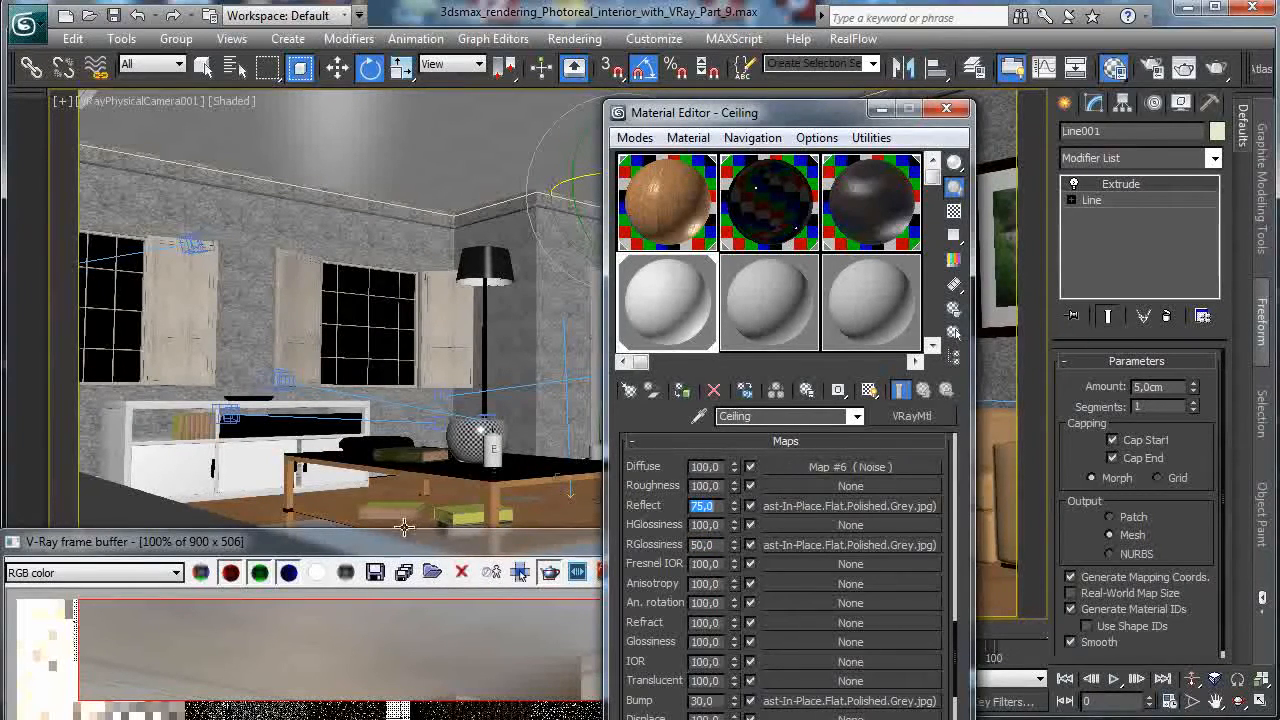
# Re-render the ceiling strip to check the new material, then select the molding loft.
pyautogui.moveTo(409, 549); pyautogui.dragTo(479, 135)
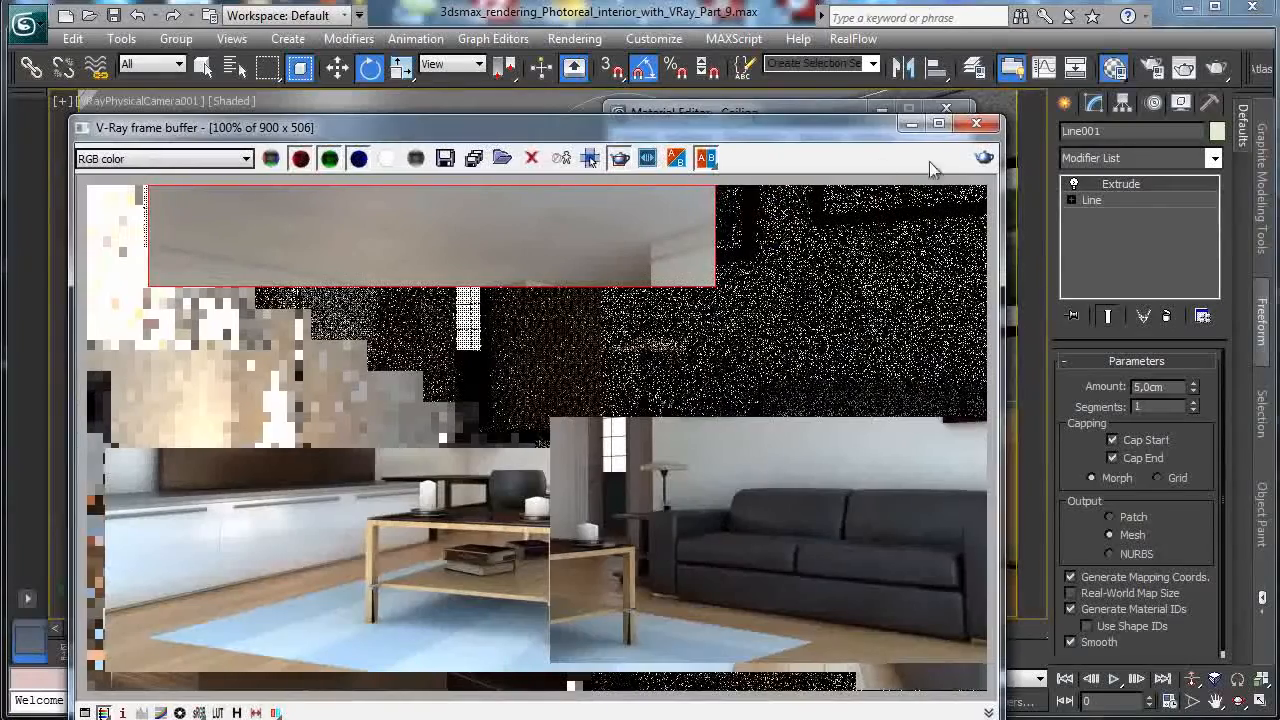
pyautogui.click(984, 158)
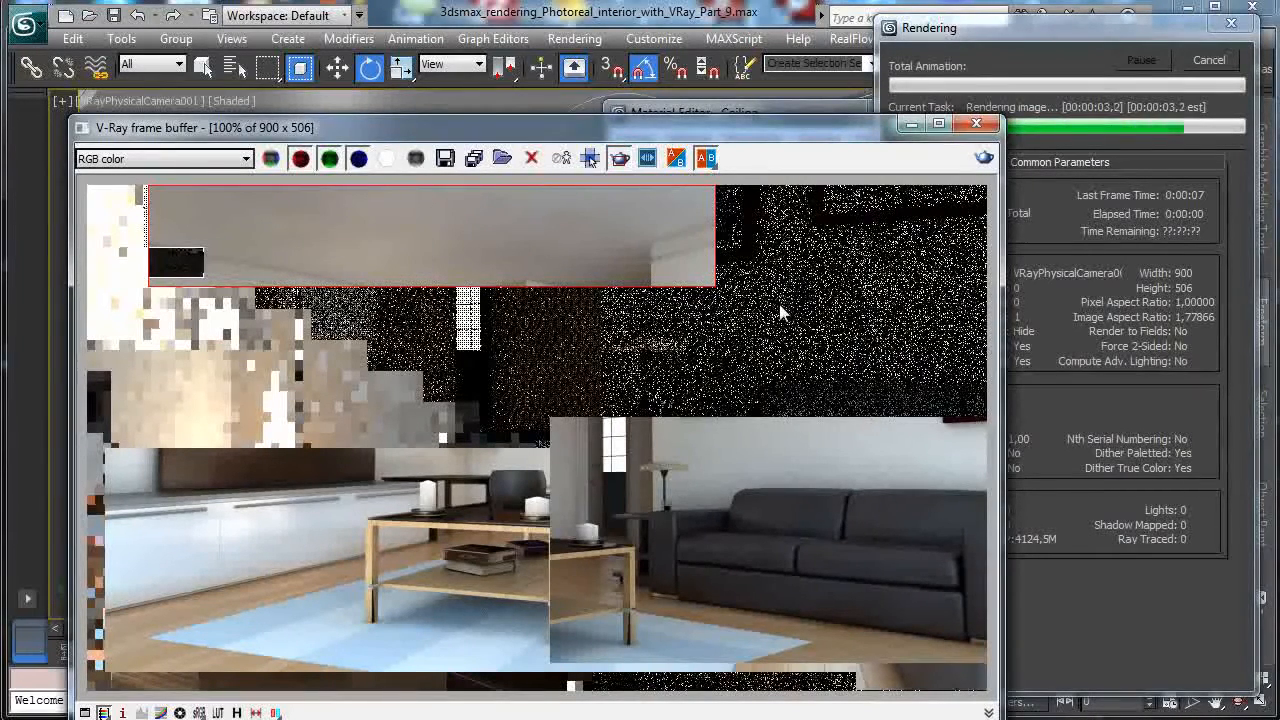
pyautogui.click(912, 123)
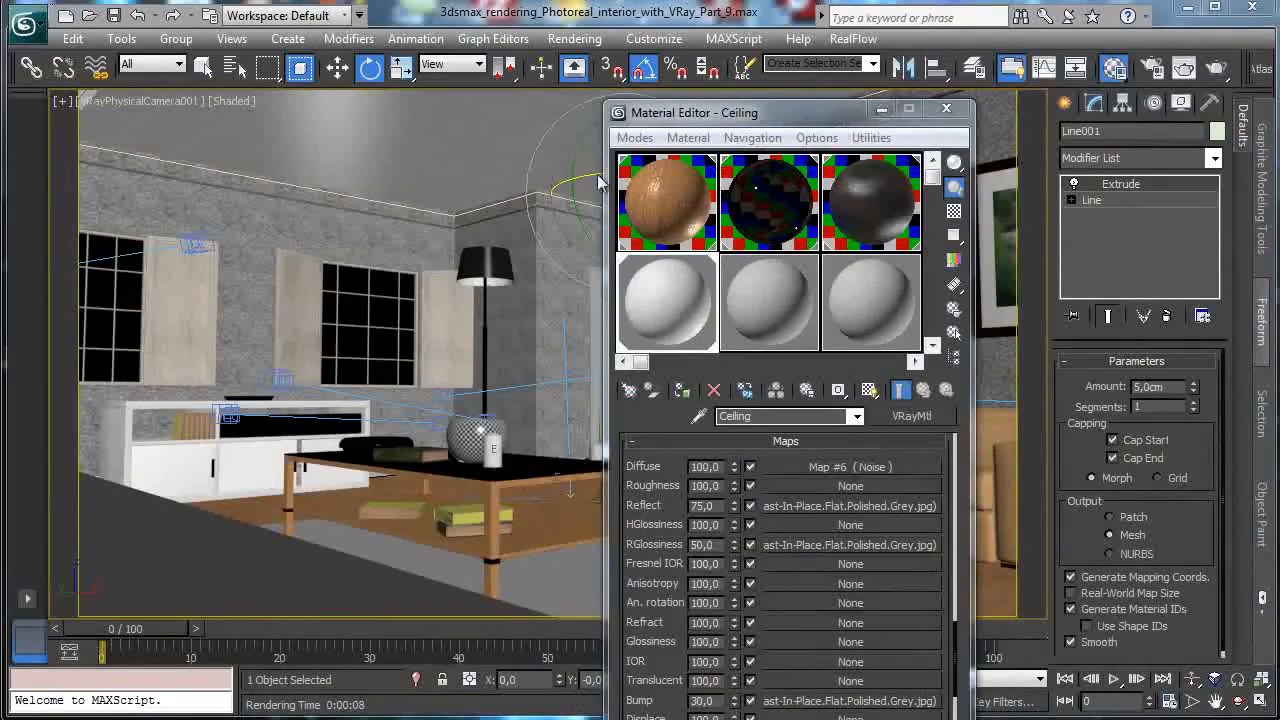
pyautogui.click(881, 111)
pyautogui.click(801, 131)
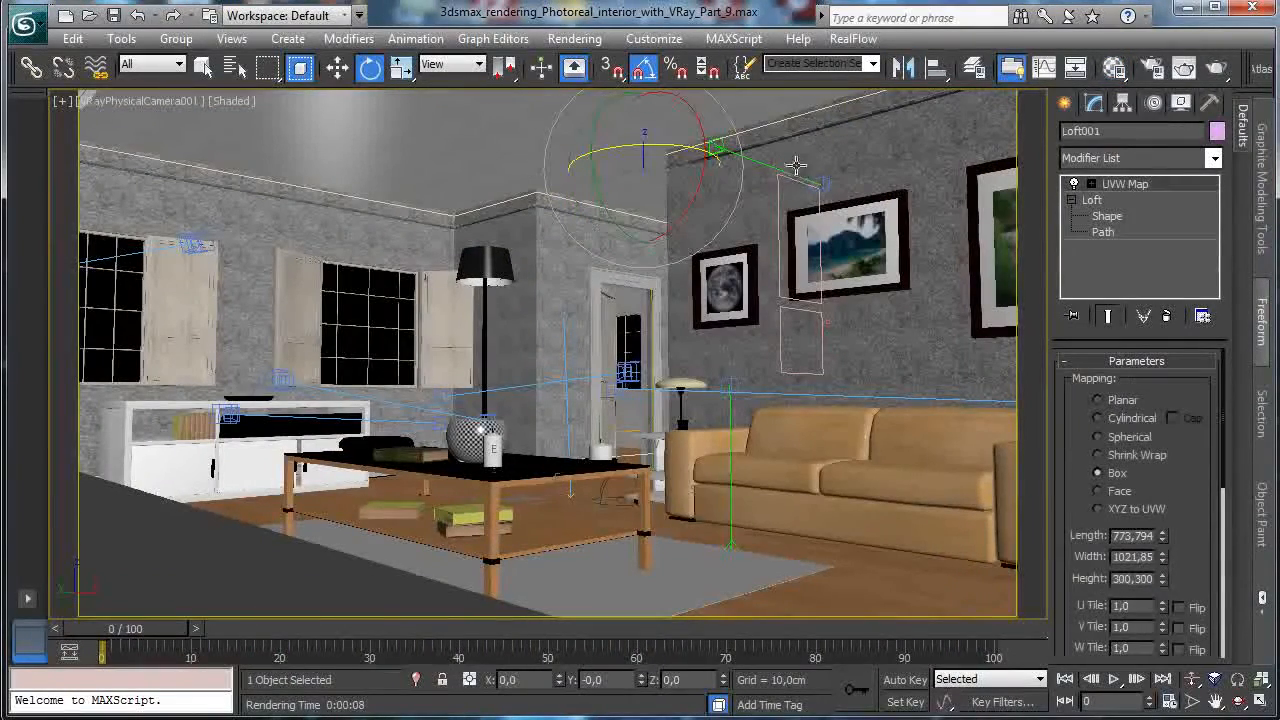
# Nudge the ceiling molding vertically and enter the loft's Shape sub-object level.
pyautogui.click(340, 68)
pyautogui.moveTo(645, 119); pyautogui.dragTo(643, 126)
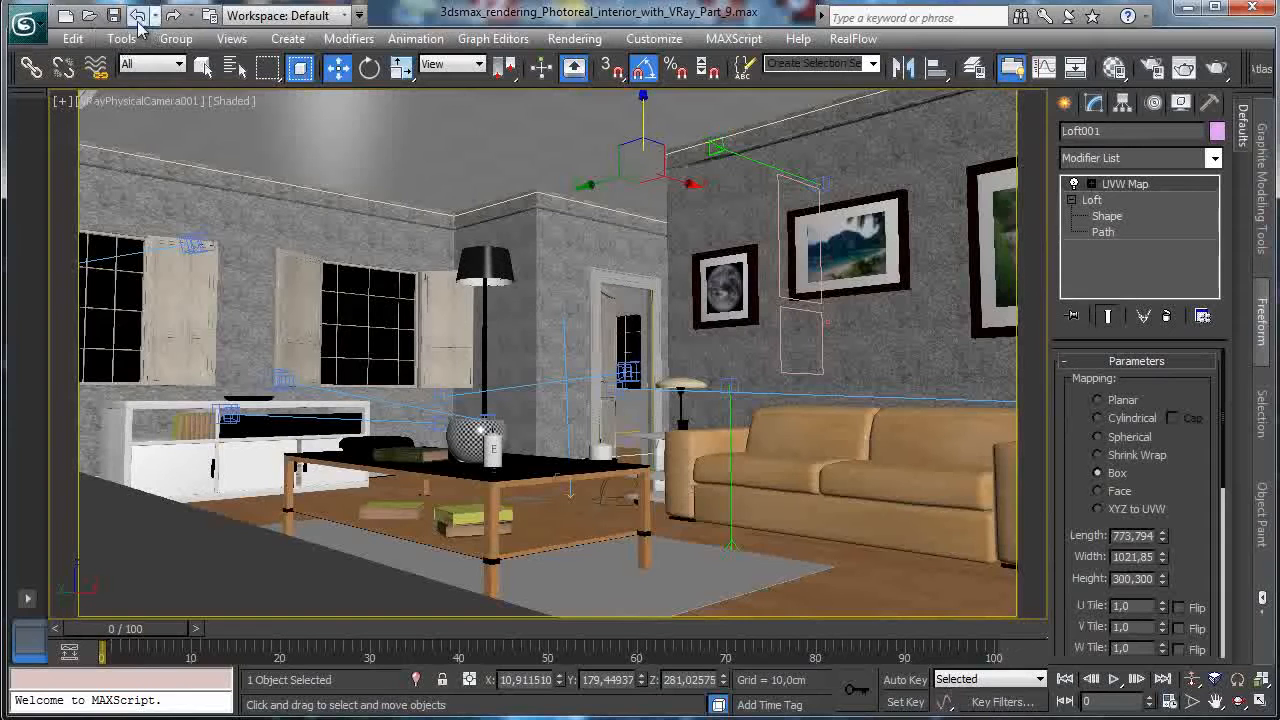
pyautogui.click(1108, 216)
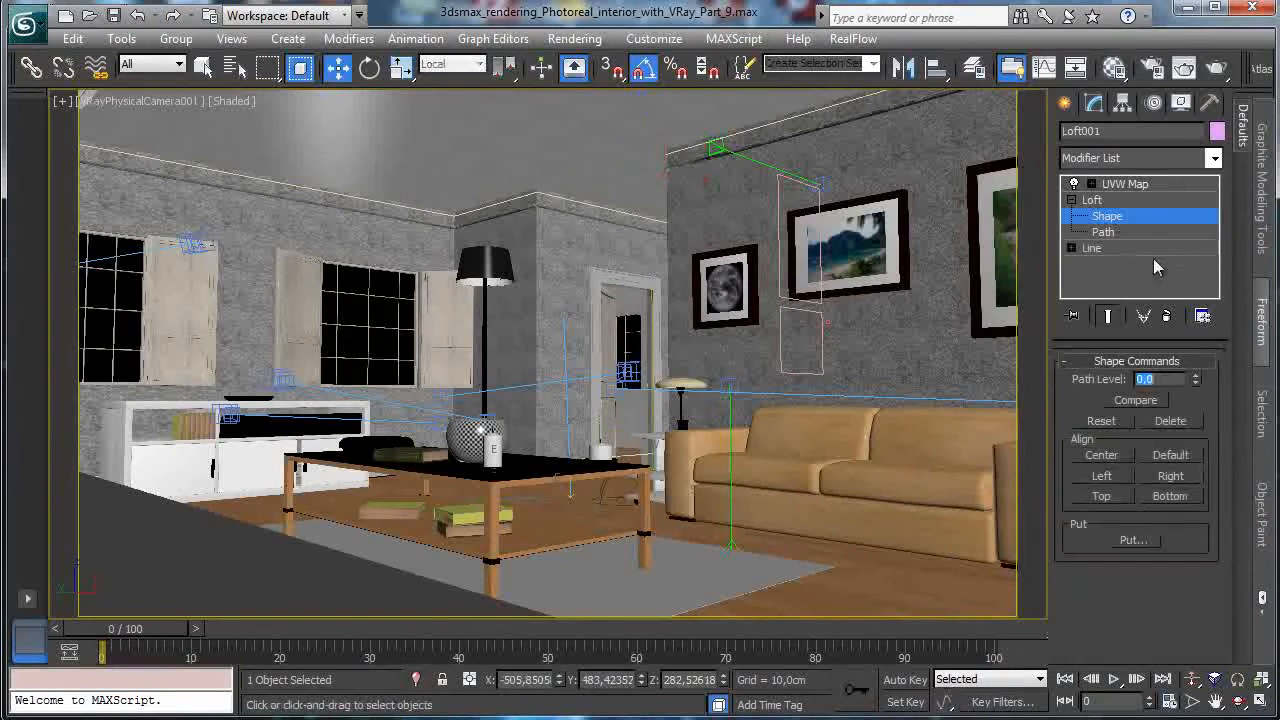
pyautogui.click(527, 142)
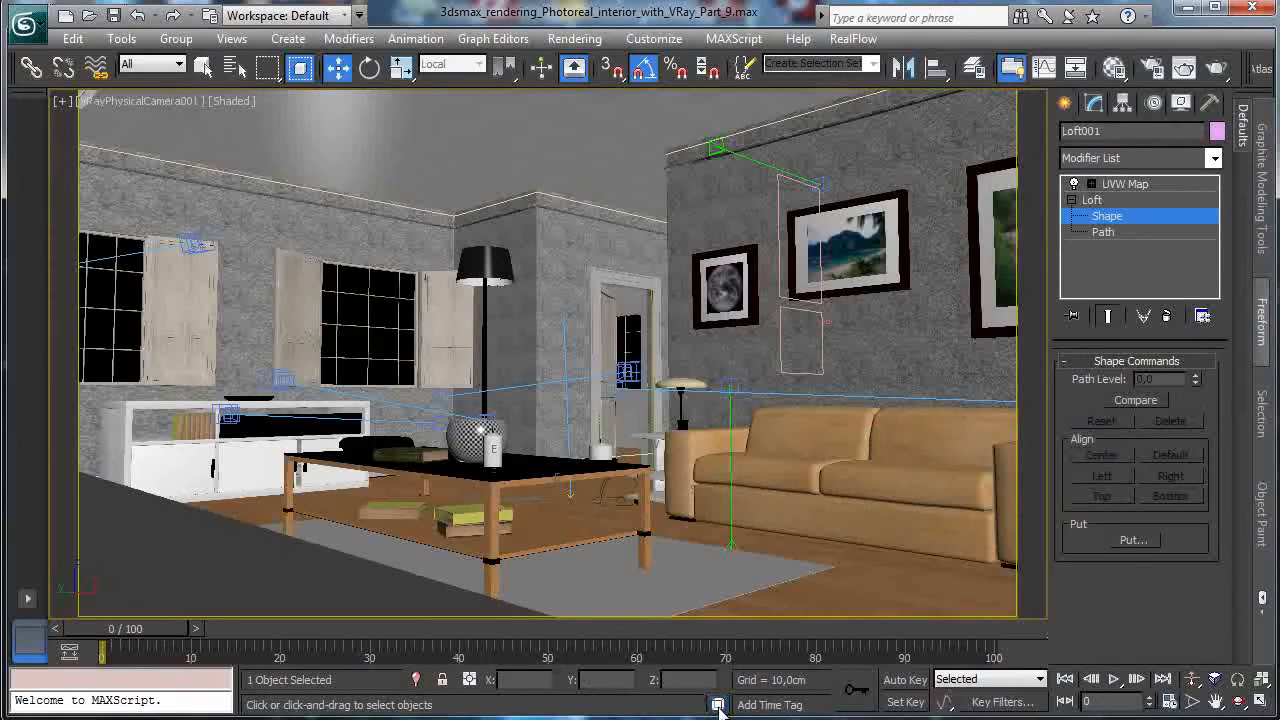
# Isolate the molding in a four-view layout and zoom the Front view onto its profile.
pyautogui.click(416, 679)
pyautogui.click(1260, 701)
pyautogui.click(1240, 679)
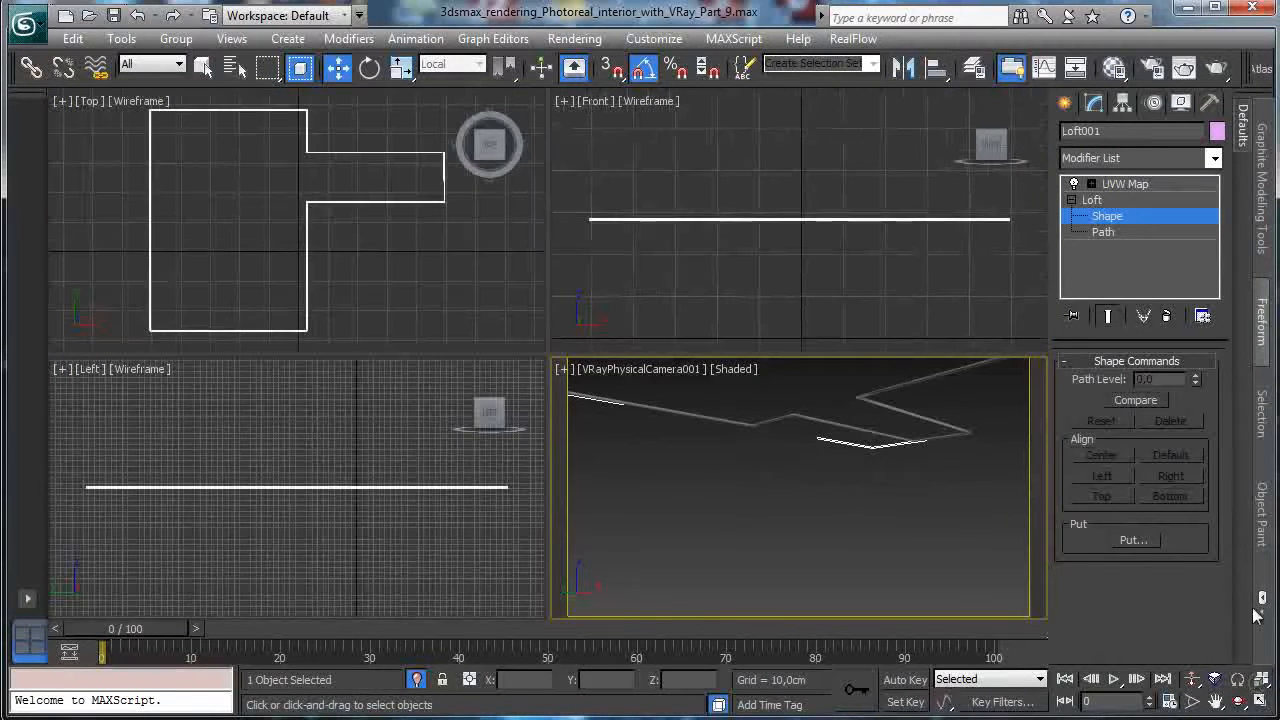
pyautogui.click(915, 212)
pyautogui.moveTo(594, 189); pyautogui.dragTo(682, 283)
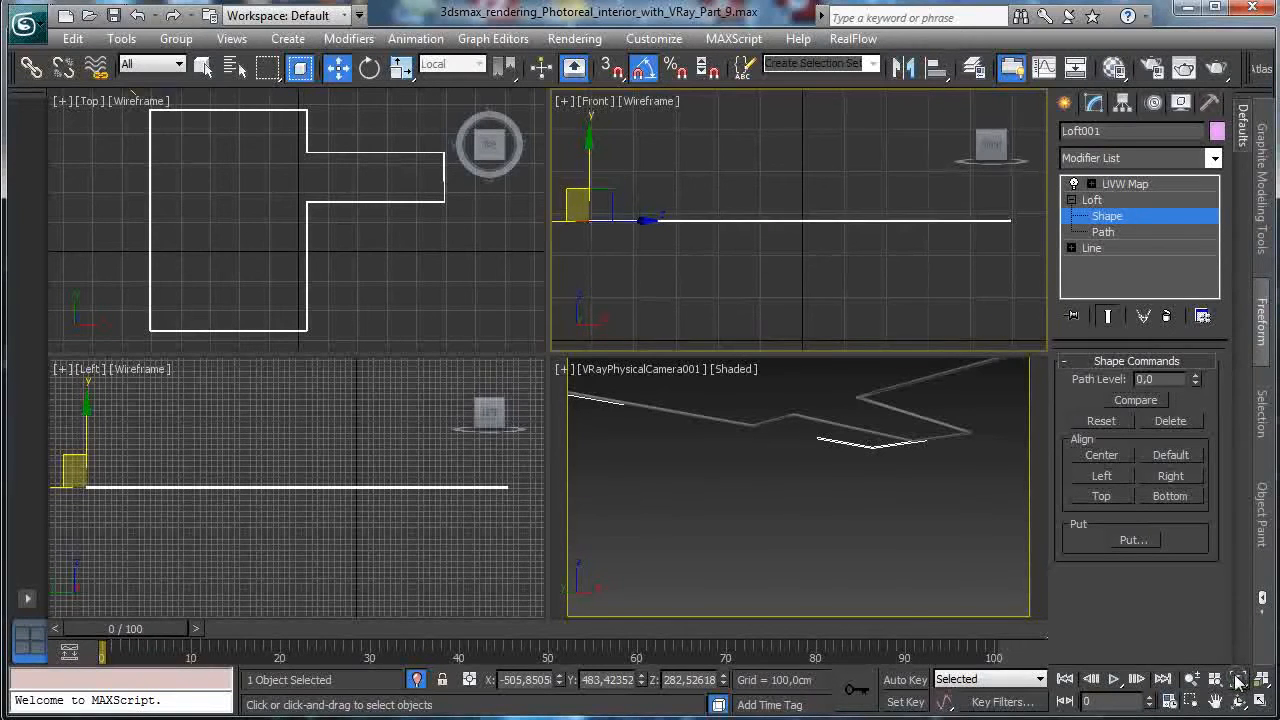
pyautogui.click(1190, 700)
pyautogui.moveTo(589, 211); pyautogui.dragTo(610, 248)
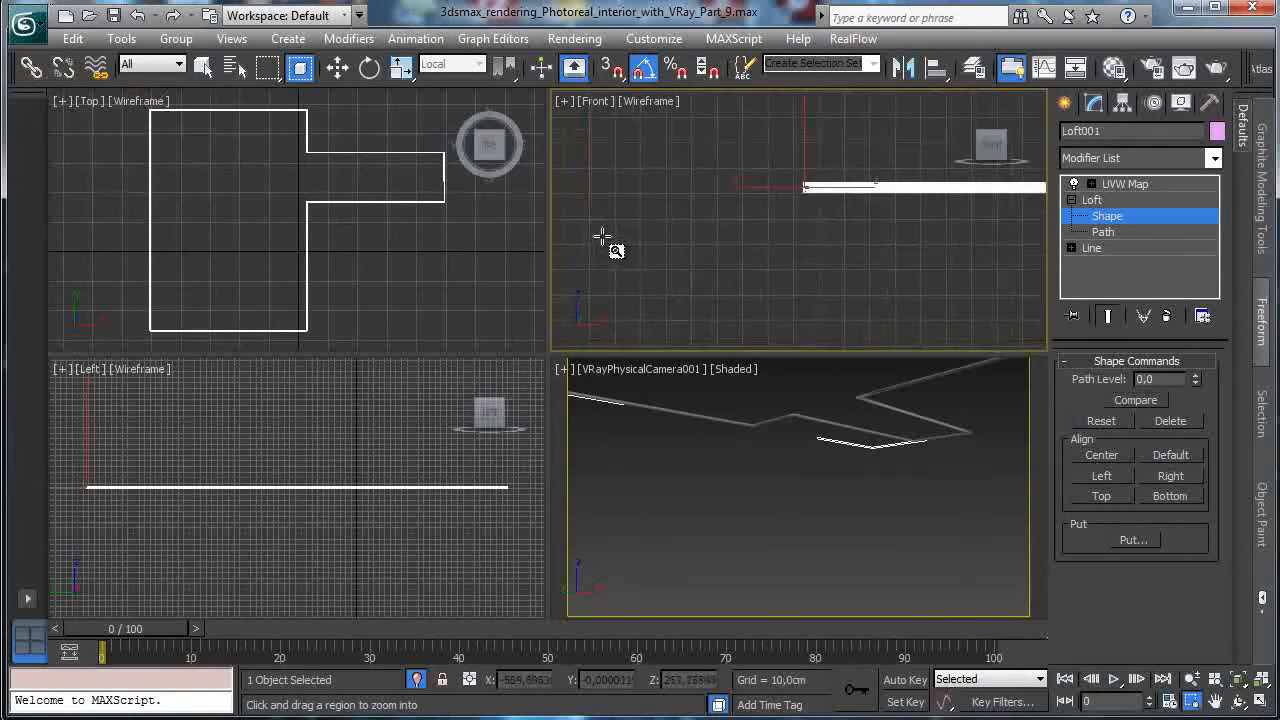
pyautogui.moveTo(768, 160); pyautogui.dragTo(870, 265)
pyautogui.moveTo(737, 126); pyautogui.dragTo(855, 240)
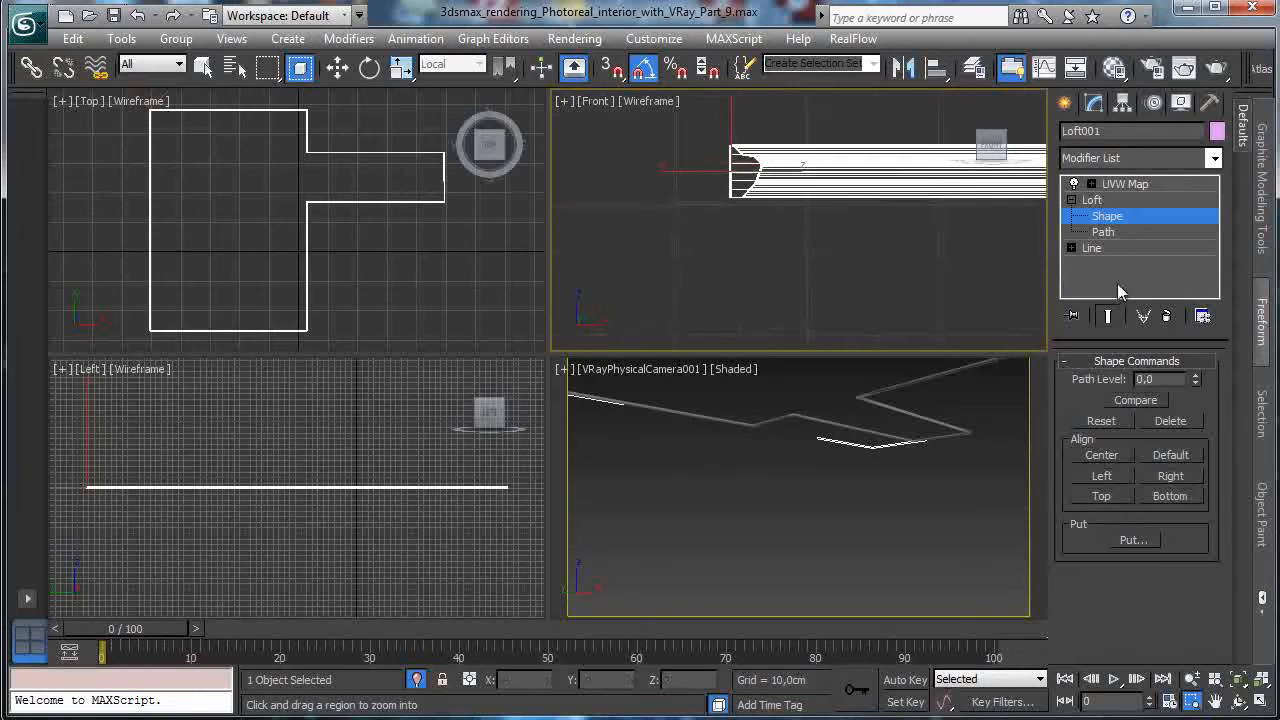
# With Show End Result off, raise the profile's upper vertices to make the trim taller.
pyautogui.click(1108, 316)
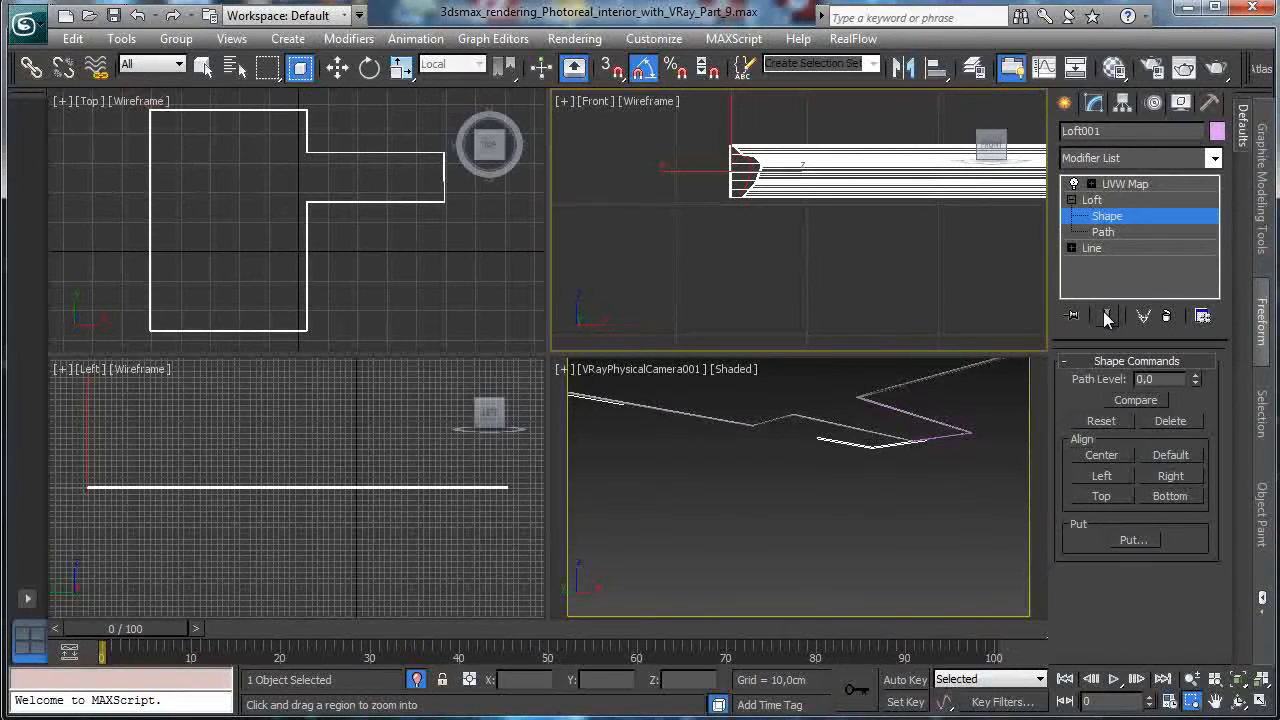
pyautogui.click(1072, 248)
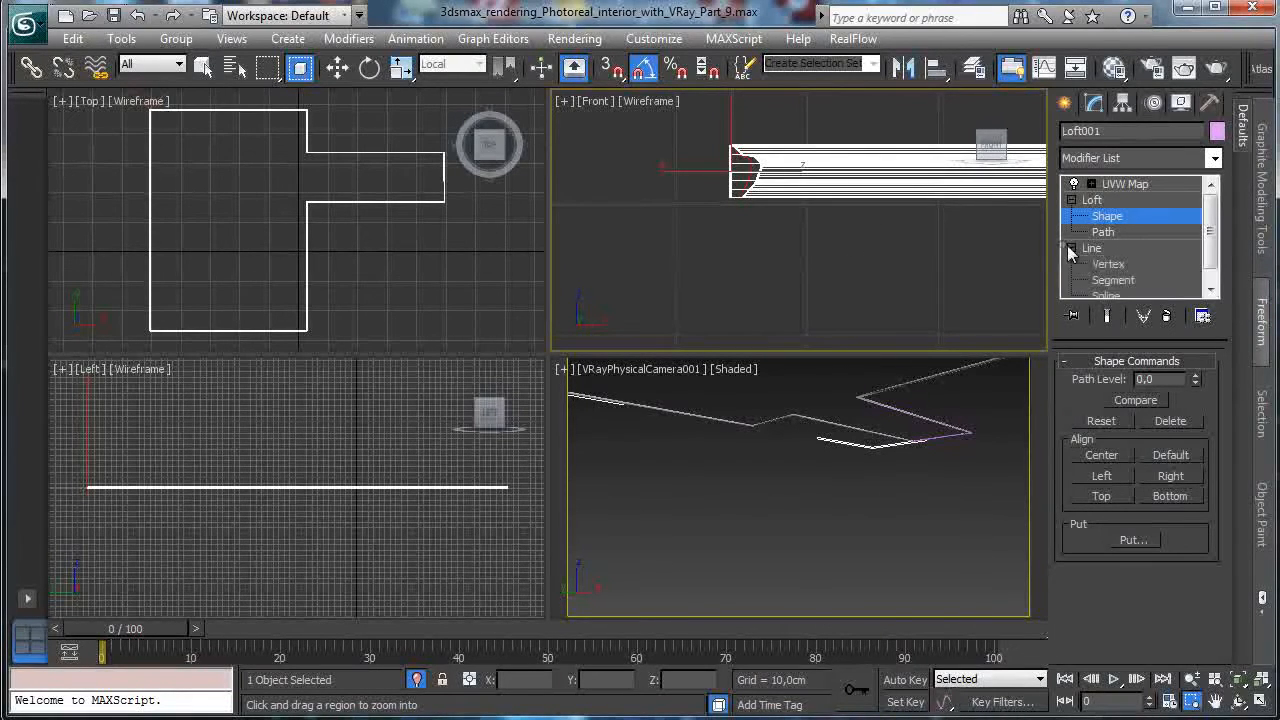
pyautogui.click(1108, 264)
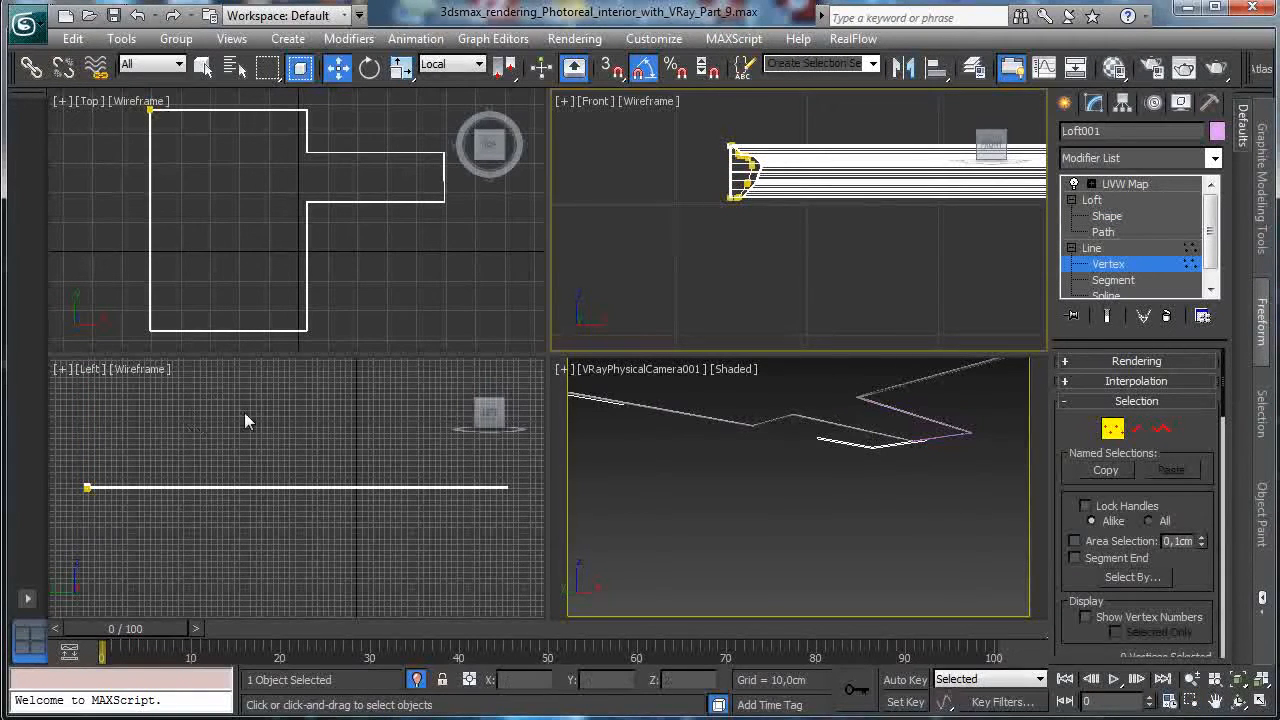
pyautogui.moveTo(785, 168); pyautogui.dragTo(787, 170)
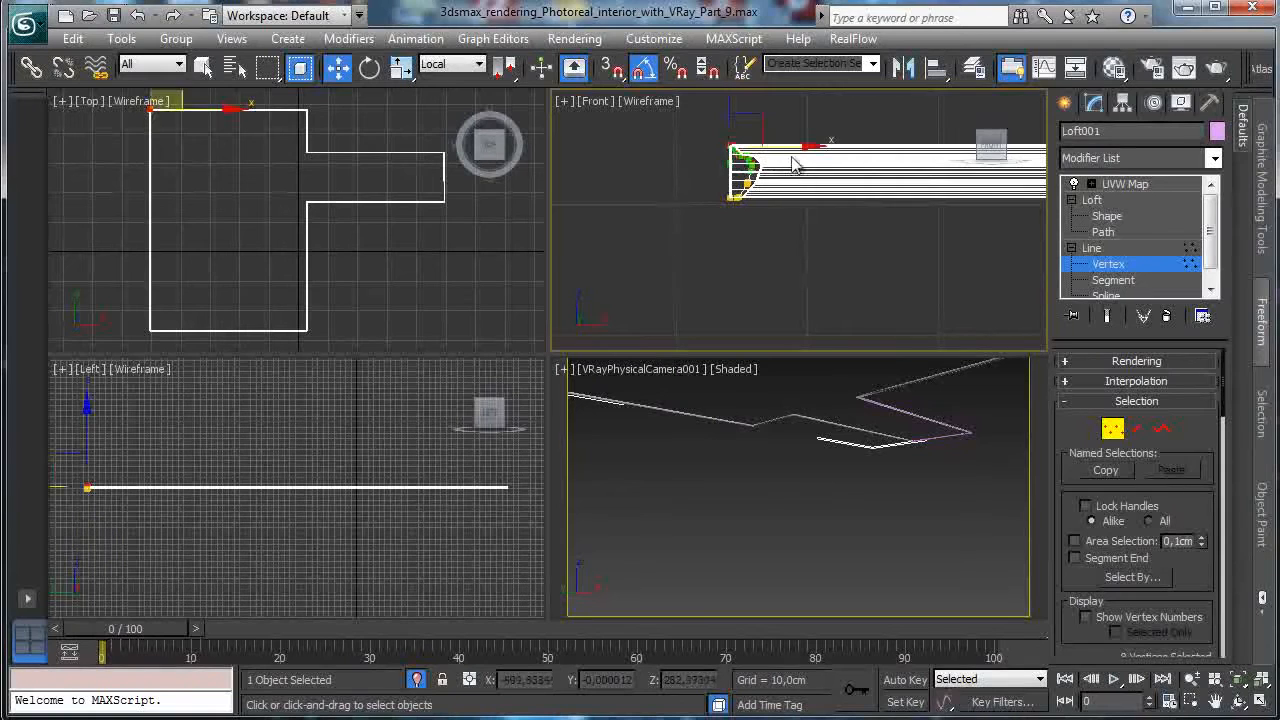
pyautogui.moveTo(730, 104); pyautogui.dragTo(731, 37)
# Shift the profile's bottom vertices sideways to reshape the lower curve.
pyautogui.click(1214, 702)
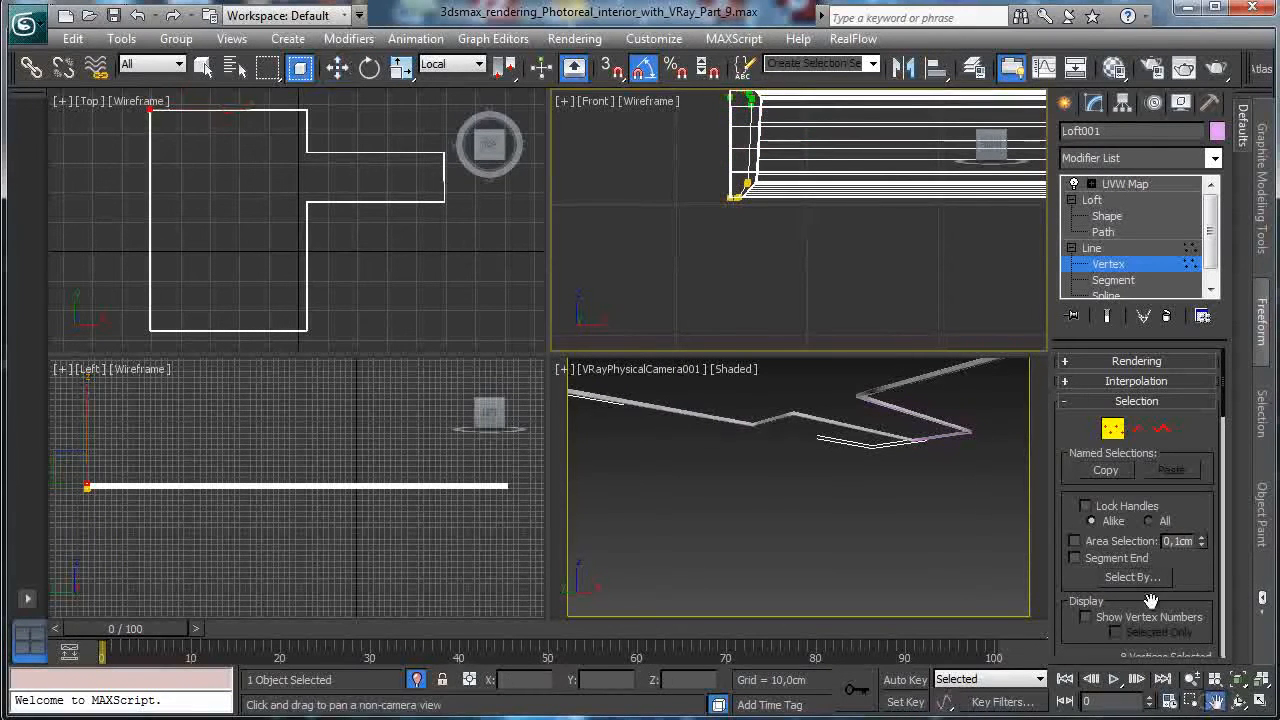
pyautogui.moveTo(837, 206); pyautogui.dragTo(834, 304)
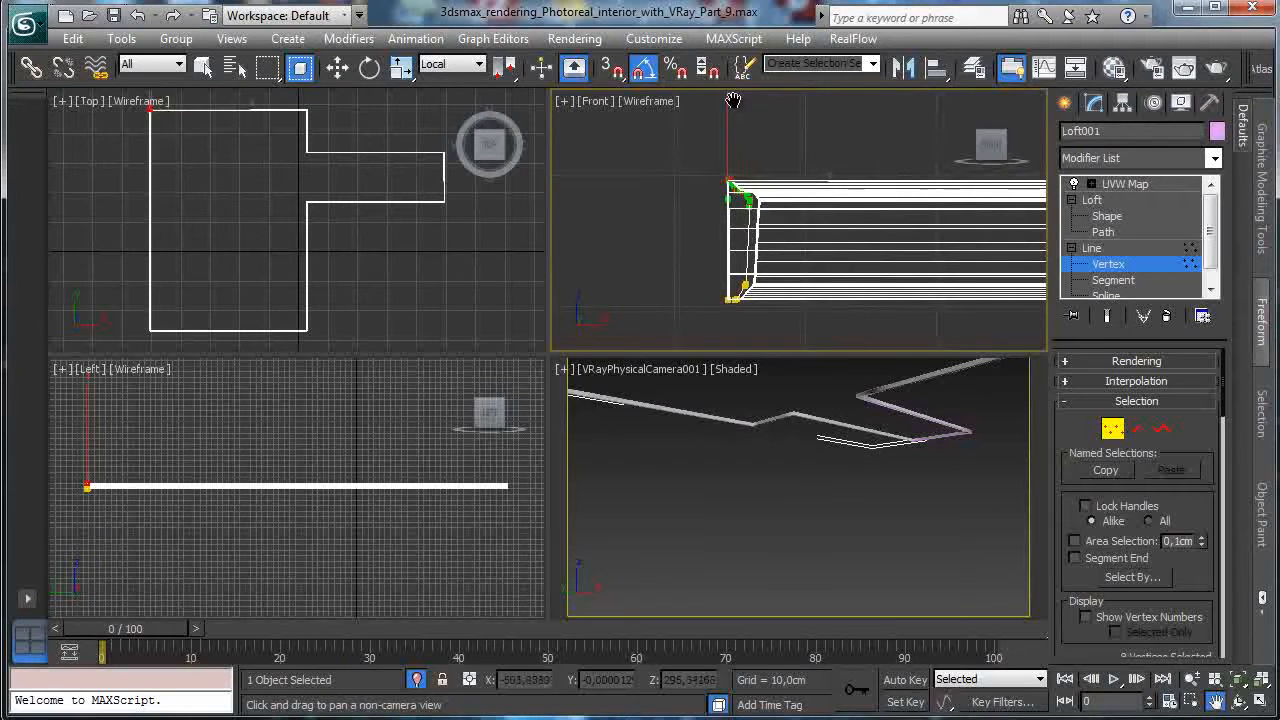
pyautogui.click(337, 67)
pyautogui.click(742, 287)
pyautogui.moveTo(804, 287); pyautogui.dragTo(809, 289)
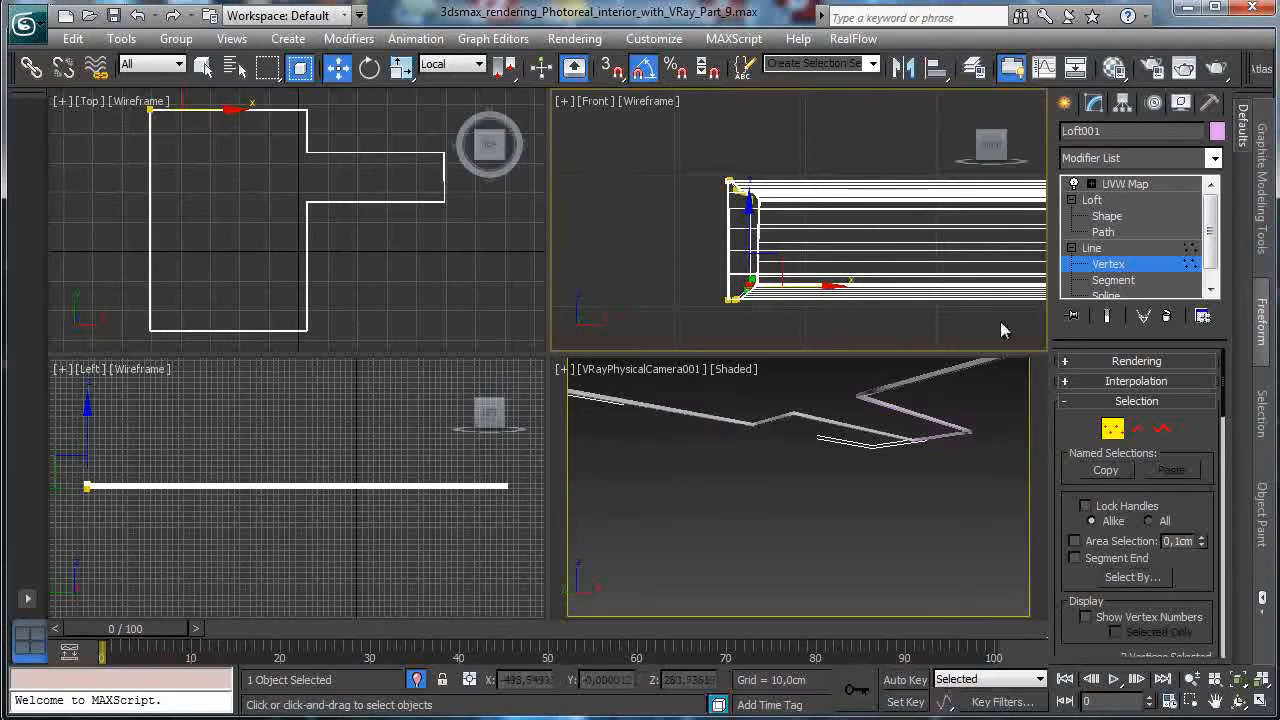
pyautogui.click(1112, 428)
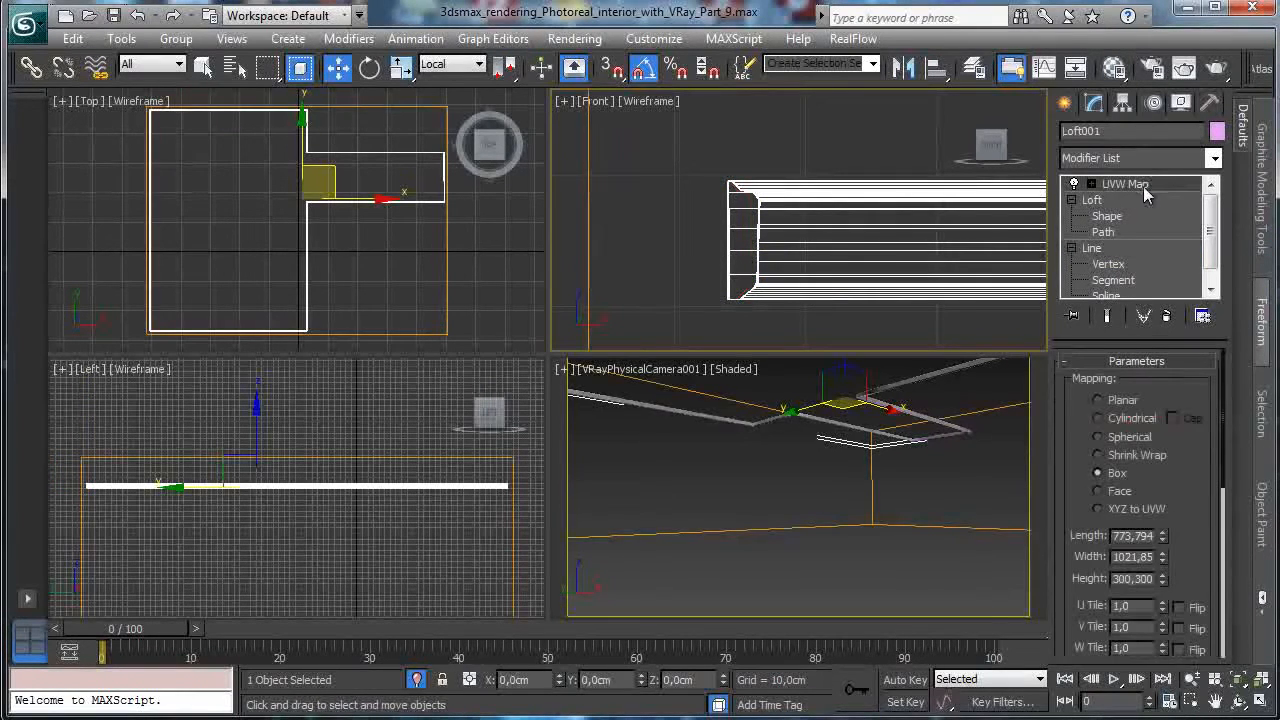
# Enable the loft's Apply Mapping and increase its length repeat, with UVW Map disabled.
pyautogui.click(1260, 701)
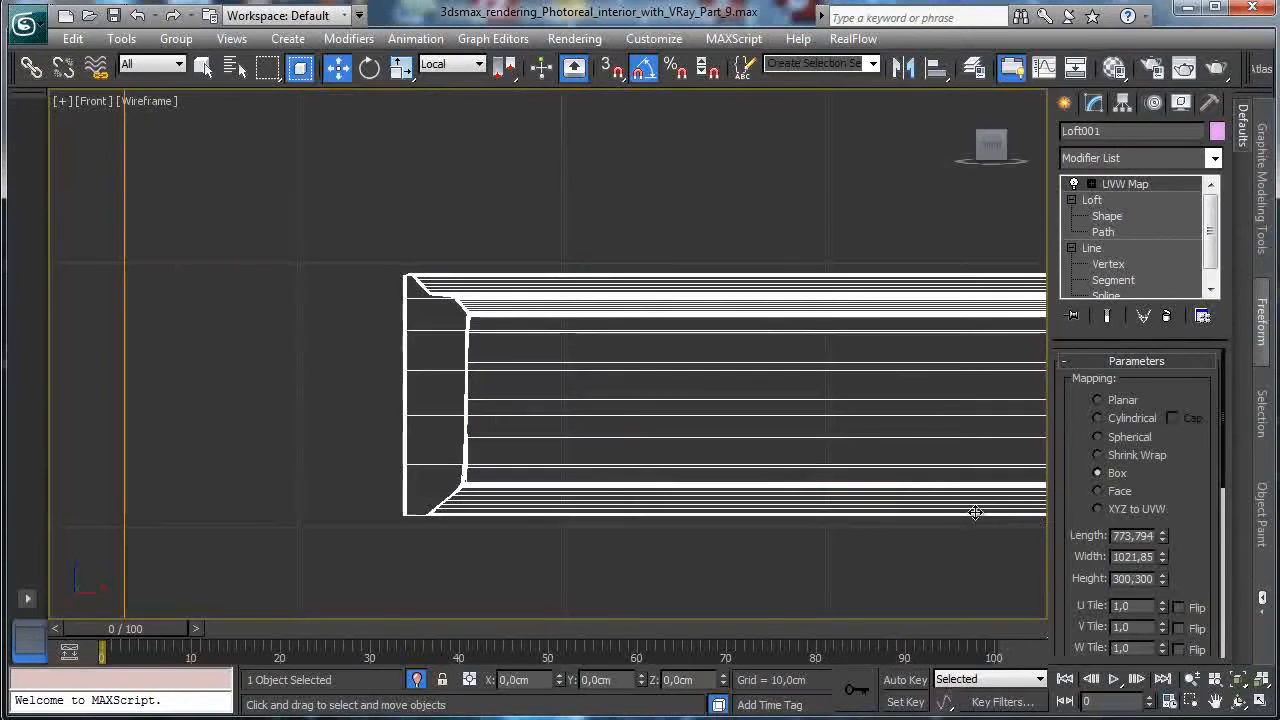
pyautogui.click(1260, 700)
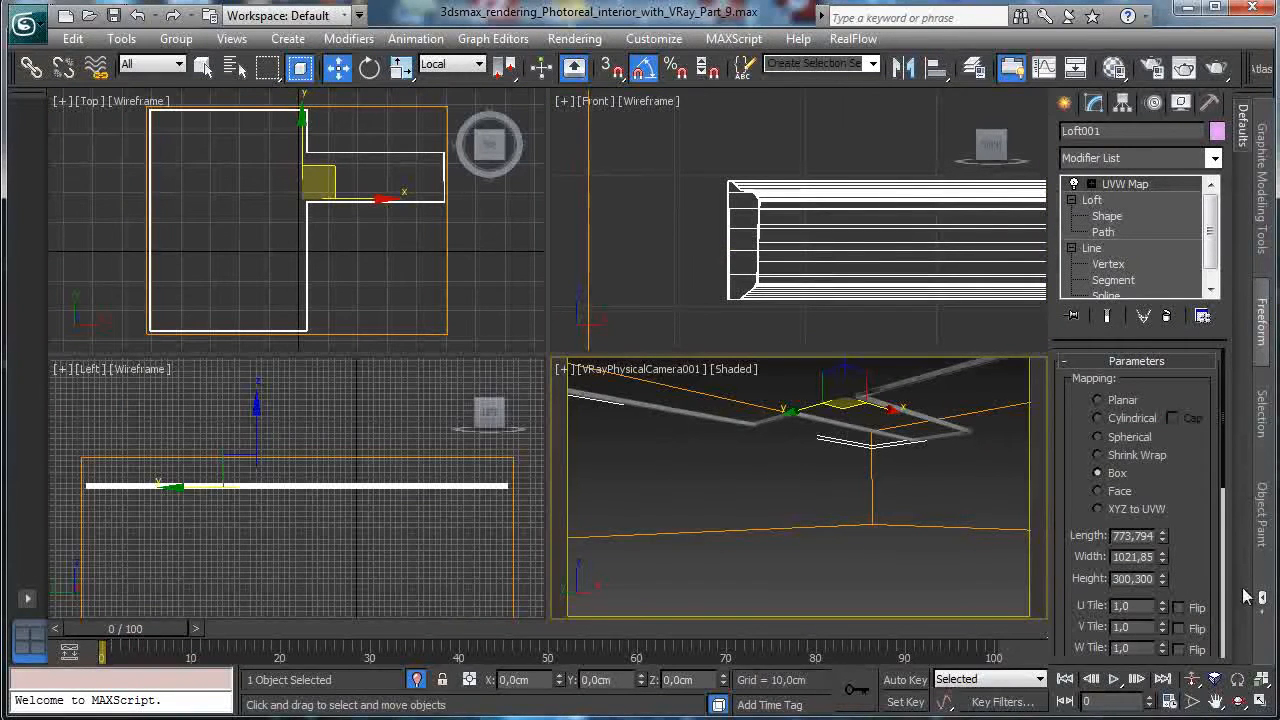
pyautogui.click(1260, 701)
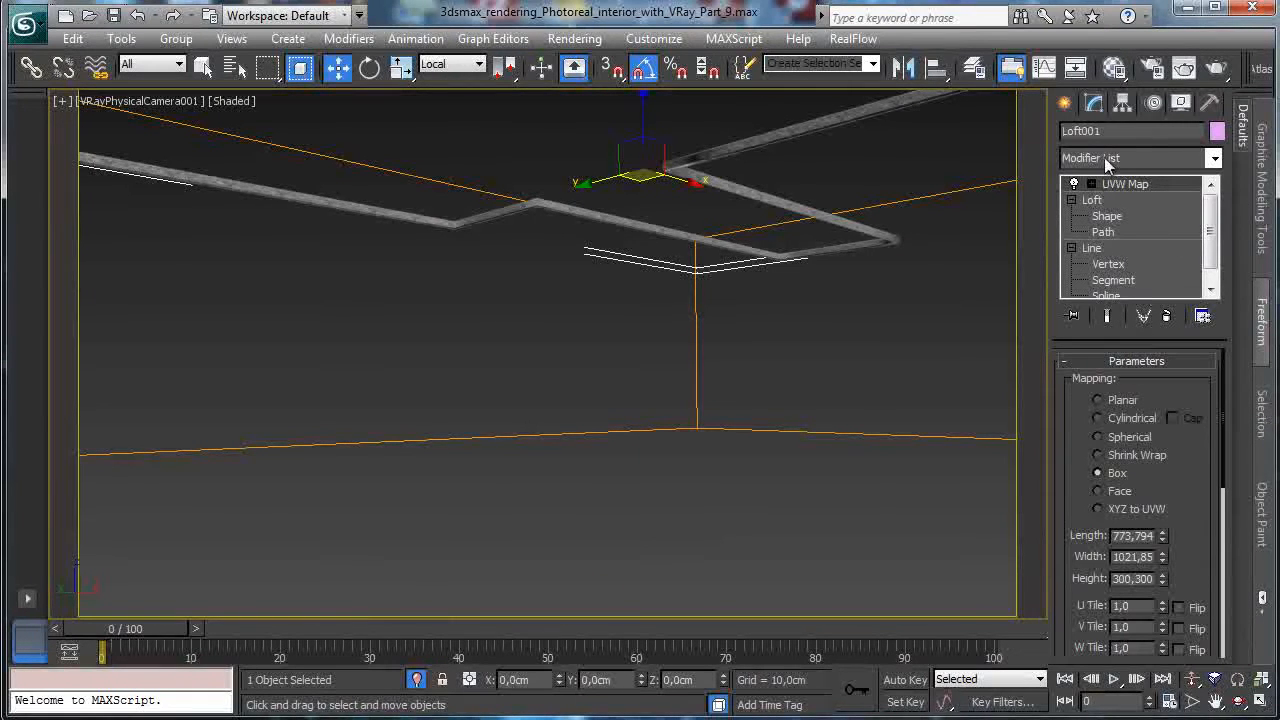
pyautogui.click(1075, 185)
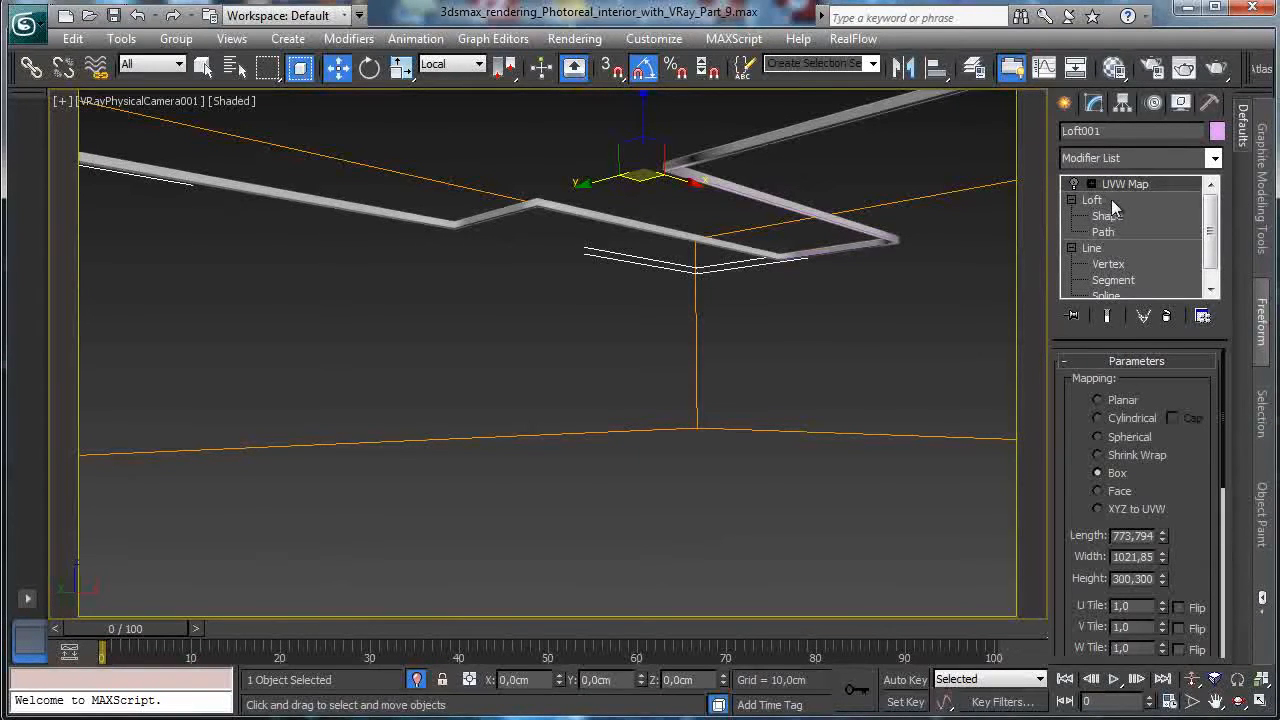
pyautogui.click(1146, 217)
pyautogui.click(1127, 219)
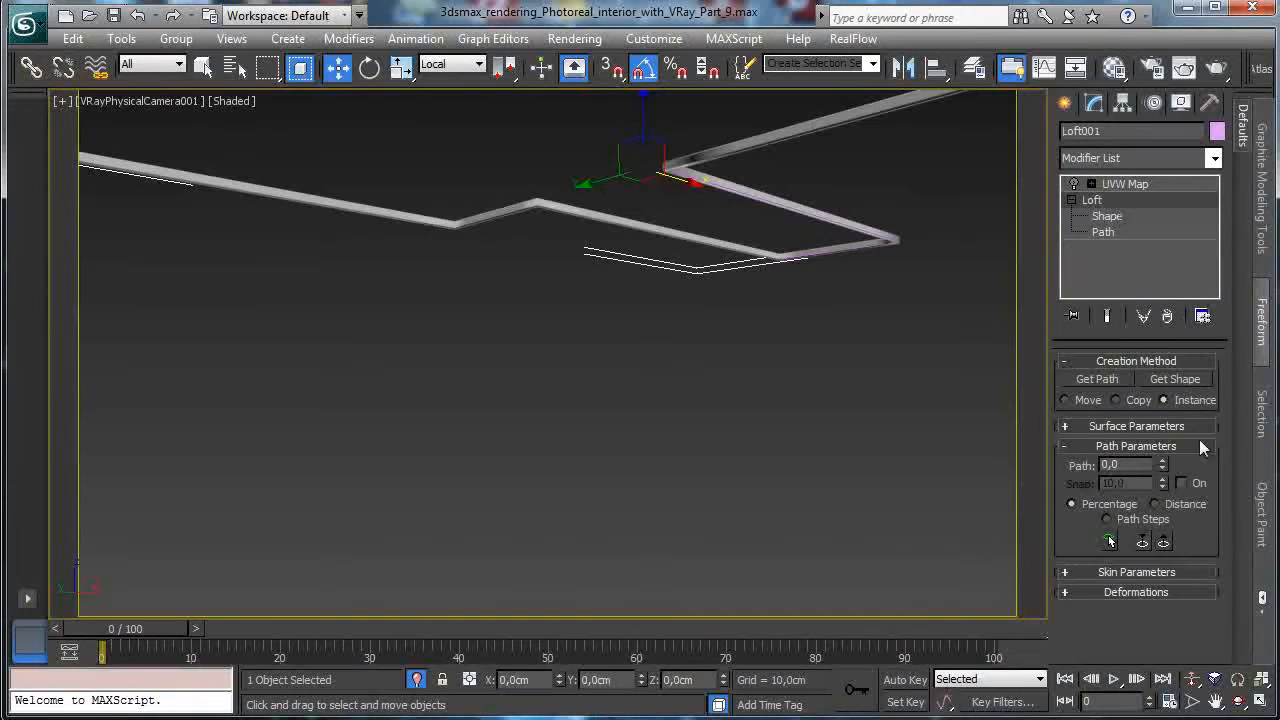
pyautogui.click(1128, 426)
pyautogui.click(1143, 455)
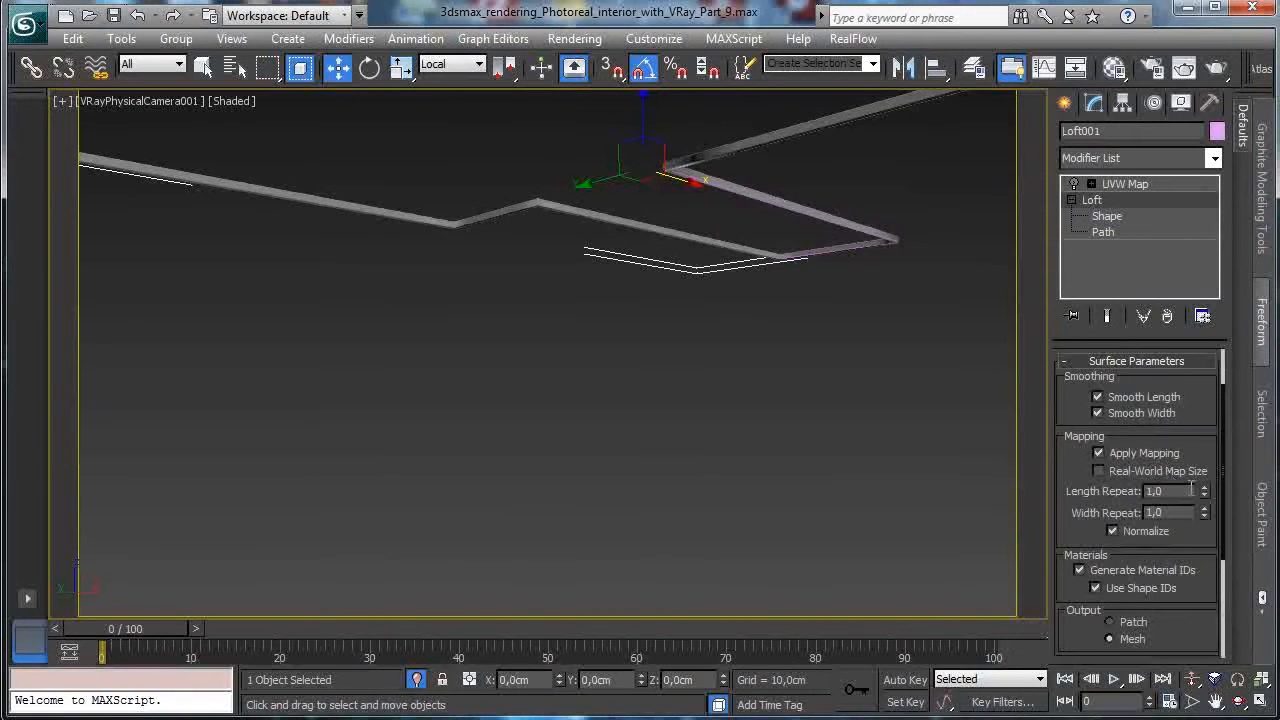
pyautogui.moveTo(1206, 497); pyautogui.dragTo(1204, 403)
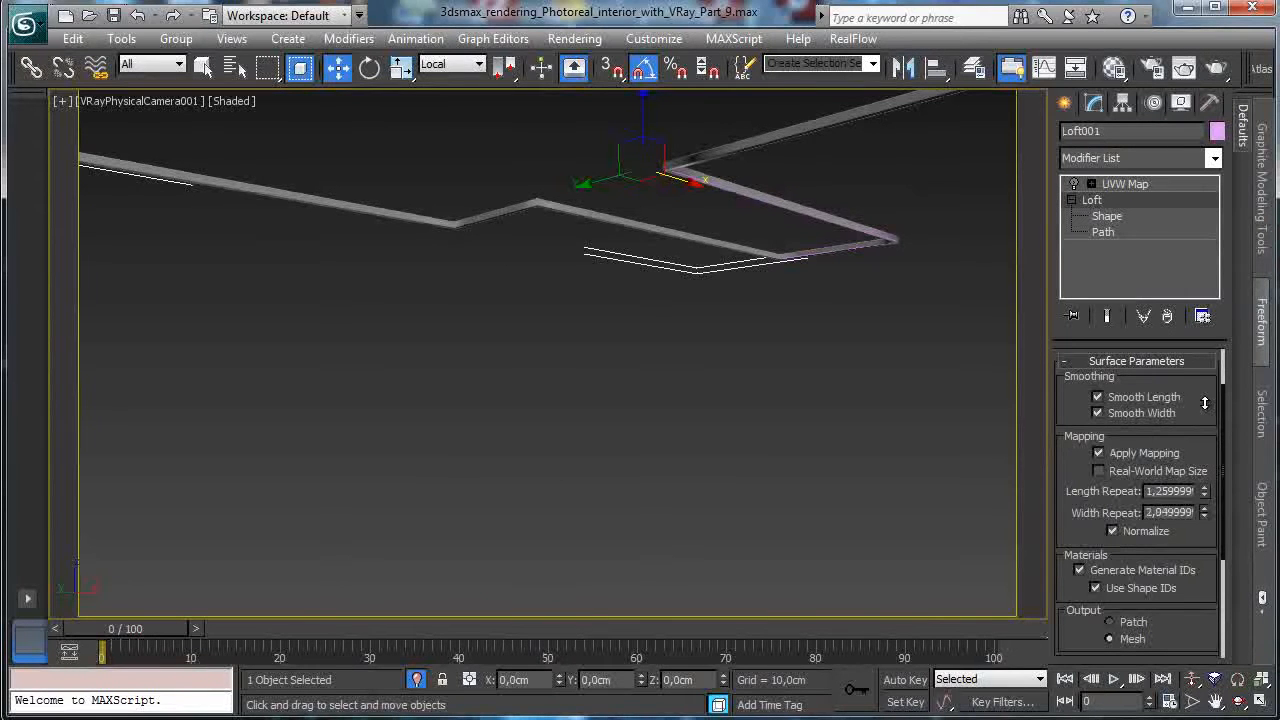
# Adjust the UVW Map settings, assign the Ceiling material to the molding, and end isolation.
pyautogui.click(1150, 187)
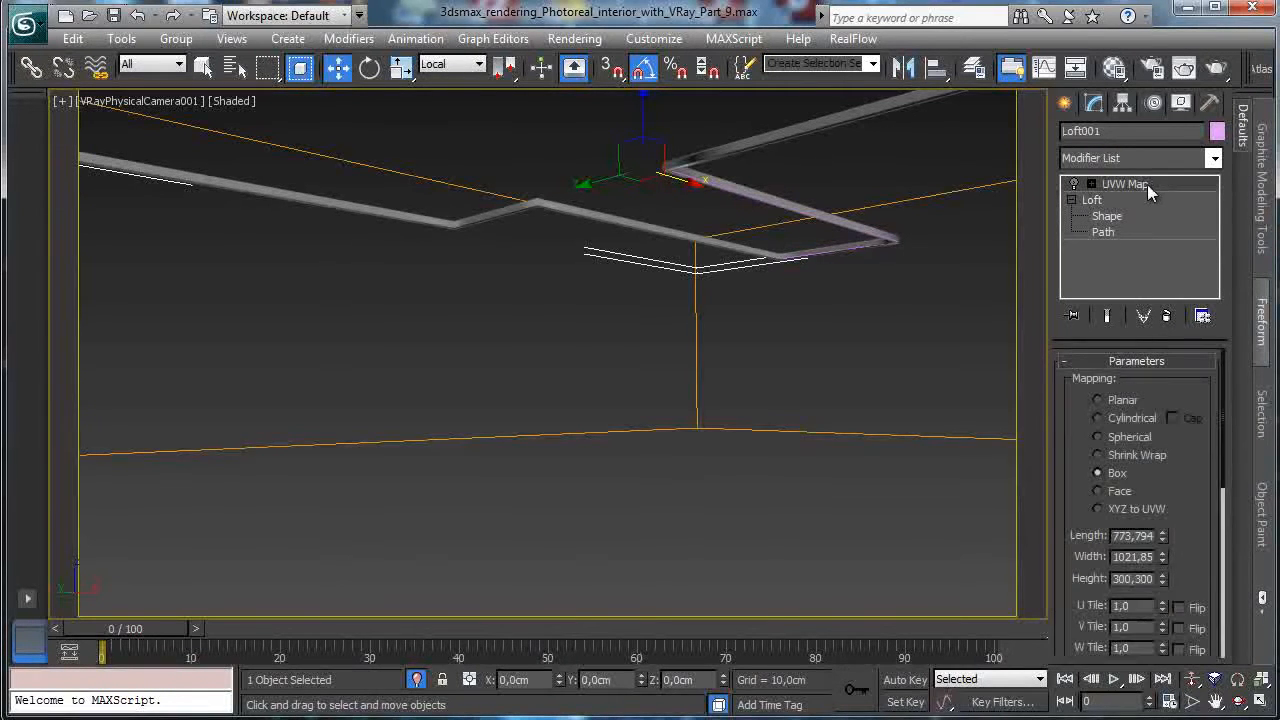
pyautogui.moveTo(1190, 472); pyautogui.dragTo(1182, 274)
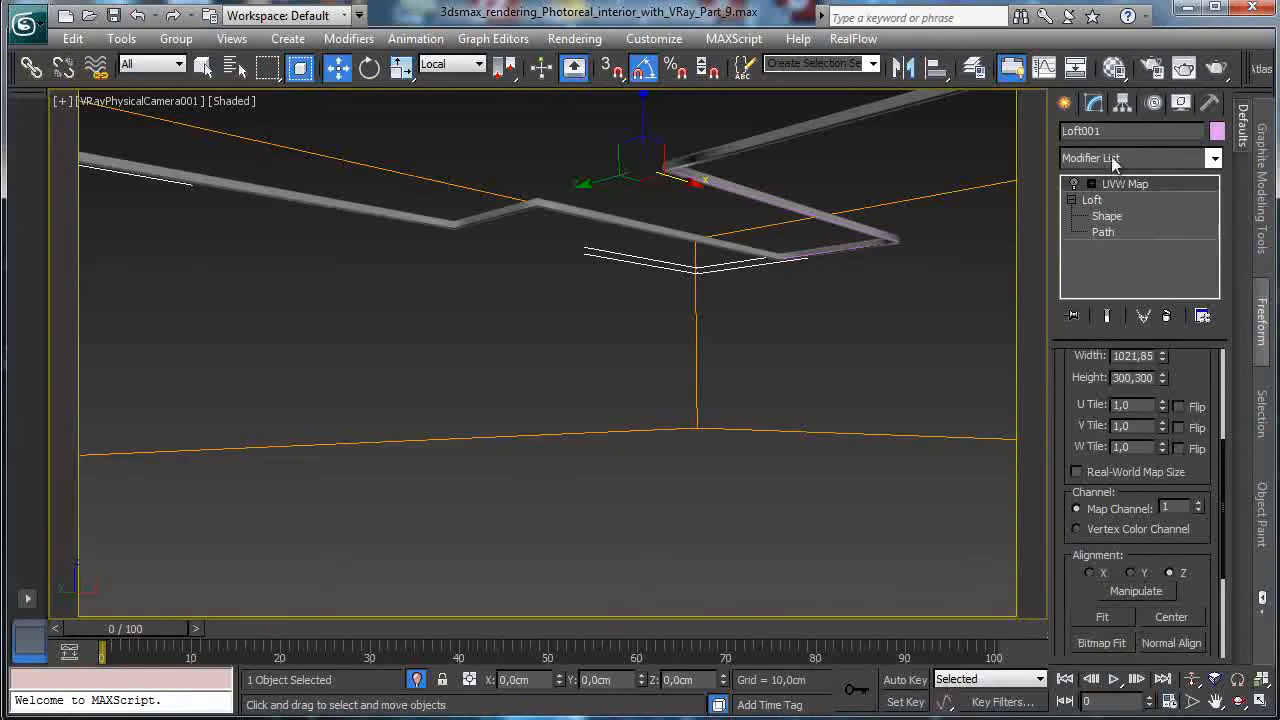
pyautogui.click(1115, 68)
pyautogui.click(681, 390)
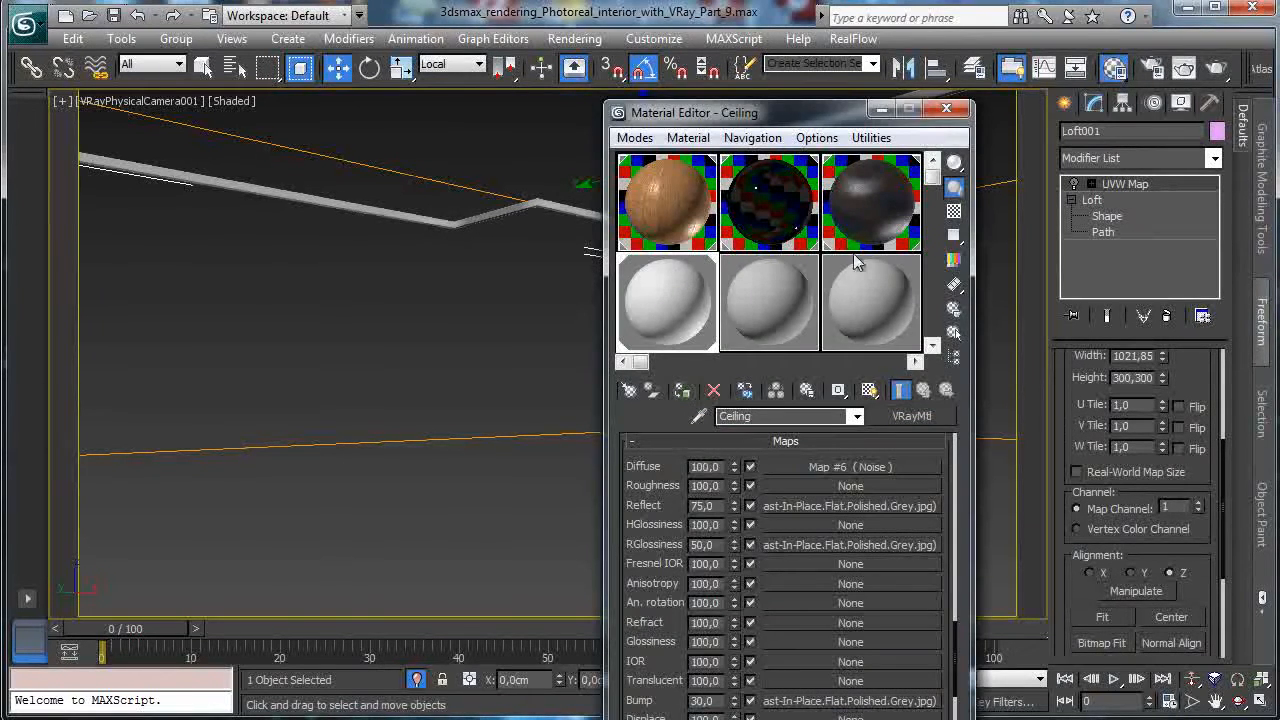
pyautogui.click(946, 108)
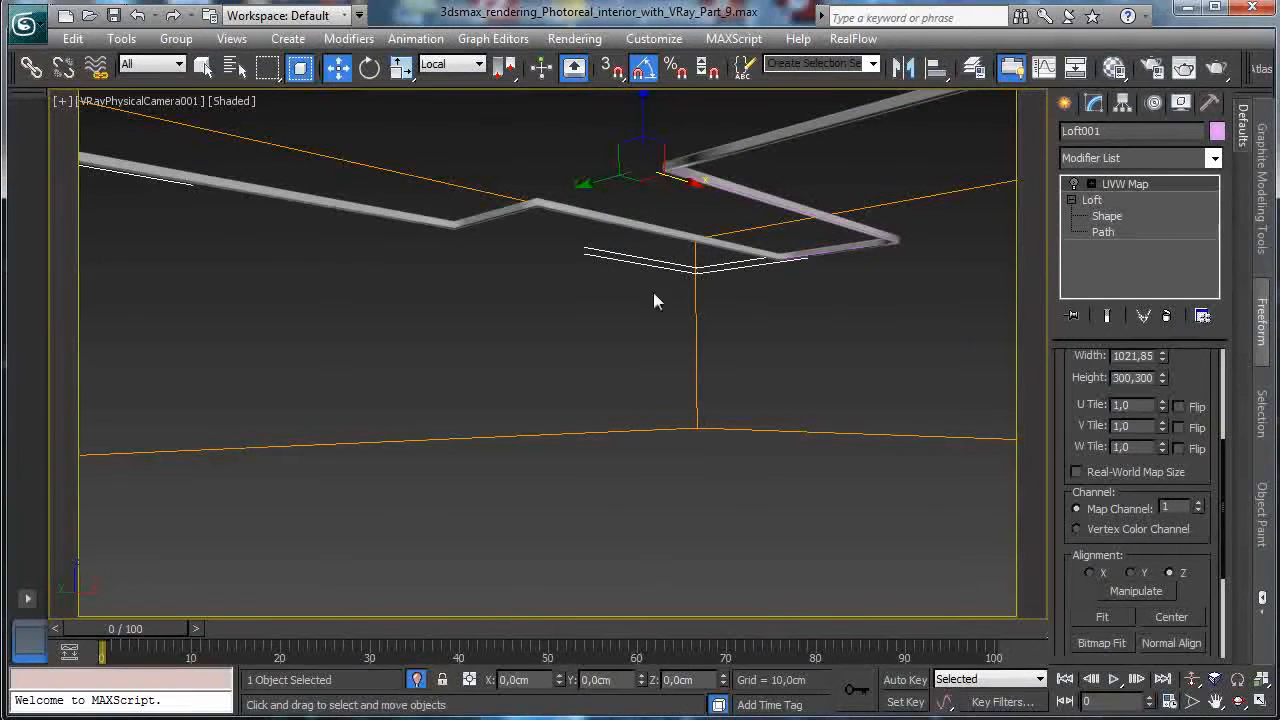
pyautogui.click(417, 679)
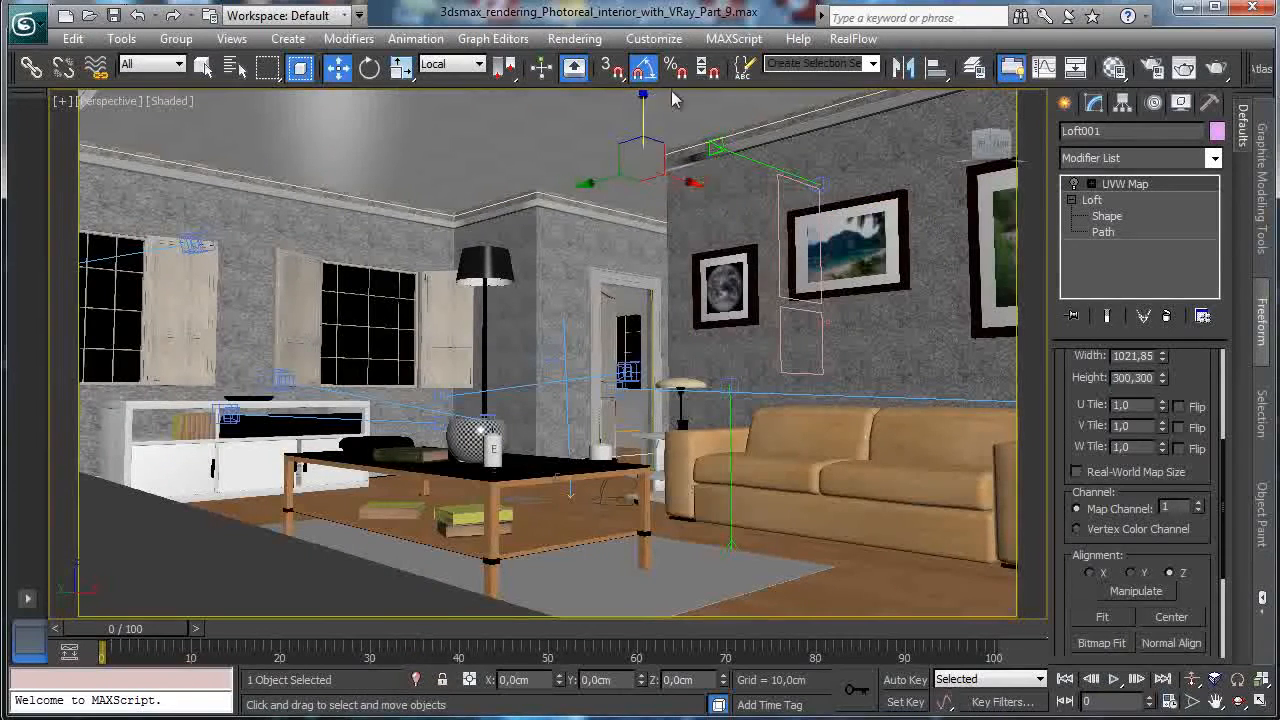
# Raise the molding toward the ceiling, shift it left along X, and render.
pyautogui.moveTo(648, 111); pyautogui.dragTo(652, 99)
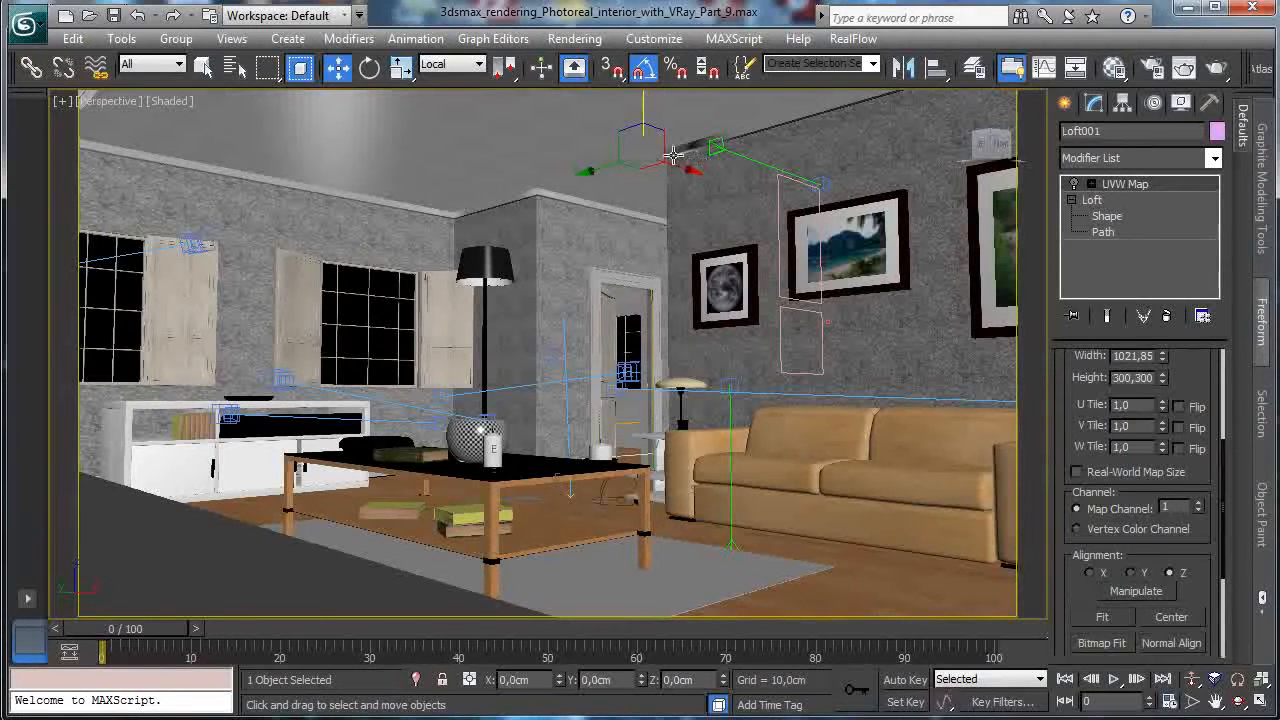
pyautogui.moveTo(694, 168); pyautogui.dragTo(695, 168)
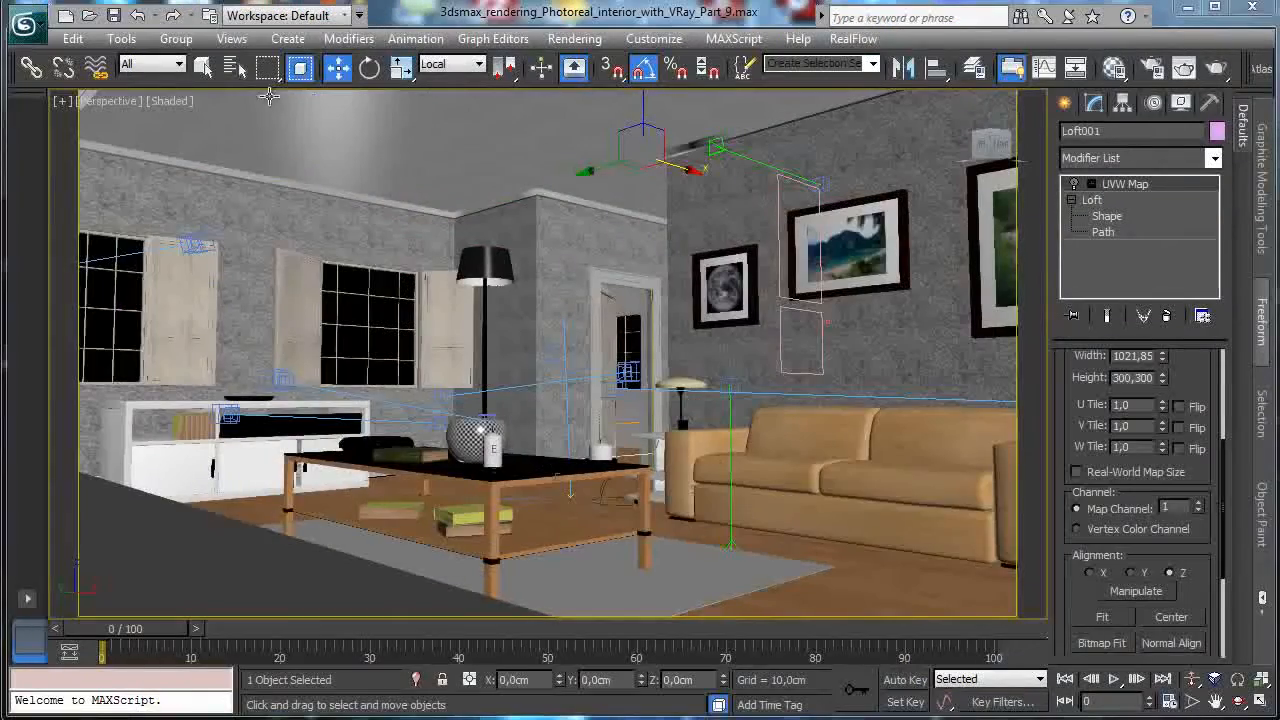
pyautogui.hotkey('alt', 'Tab')
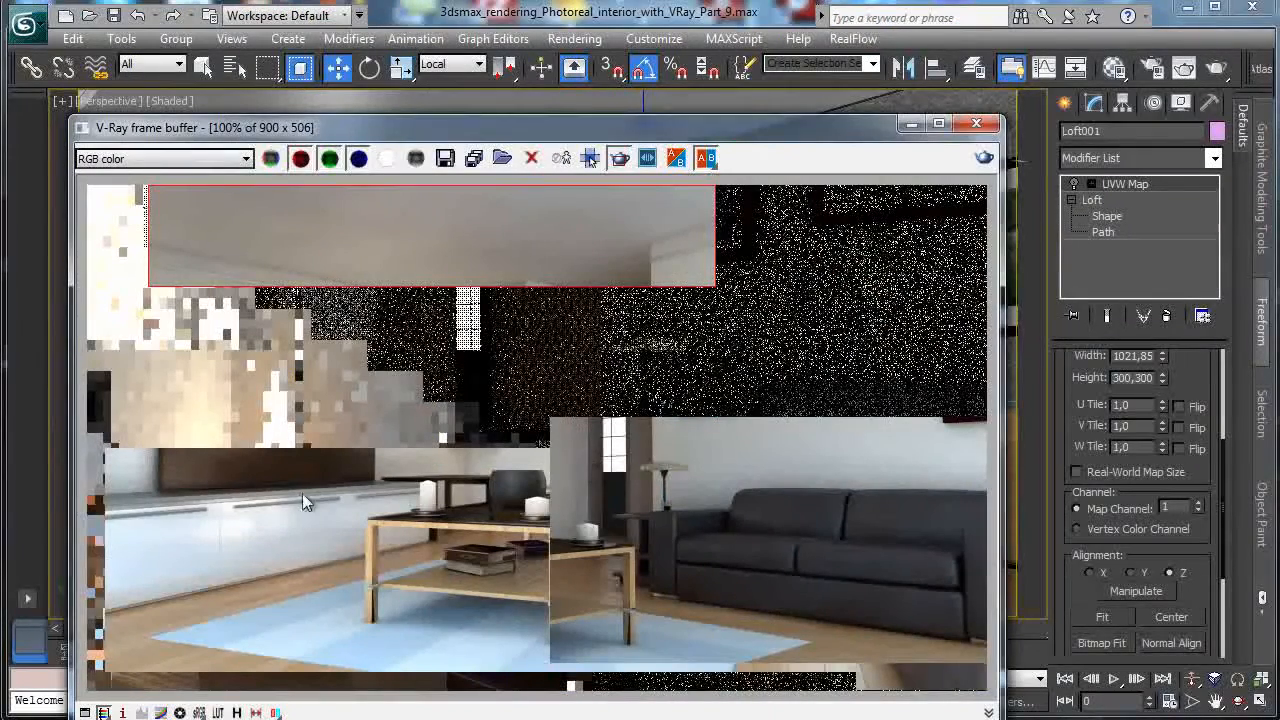
# View through VRayPhysicalCamera003, then VRayPhysicalCamera001, render it and mark a wider ceiling region.
pyautogui.click(105, 101)
pyautogui.moveTo(185, 124)
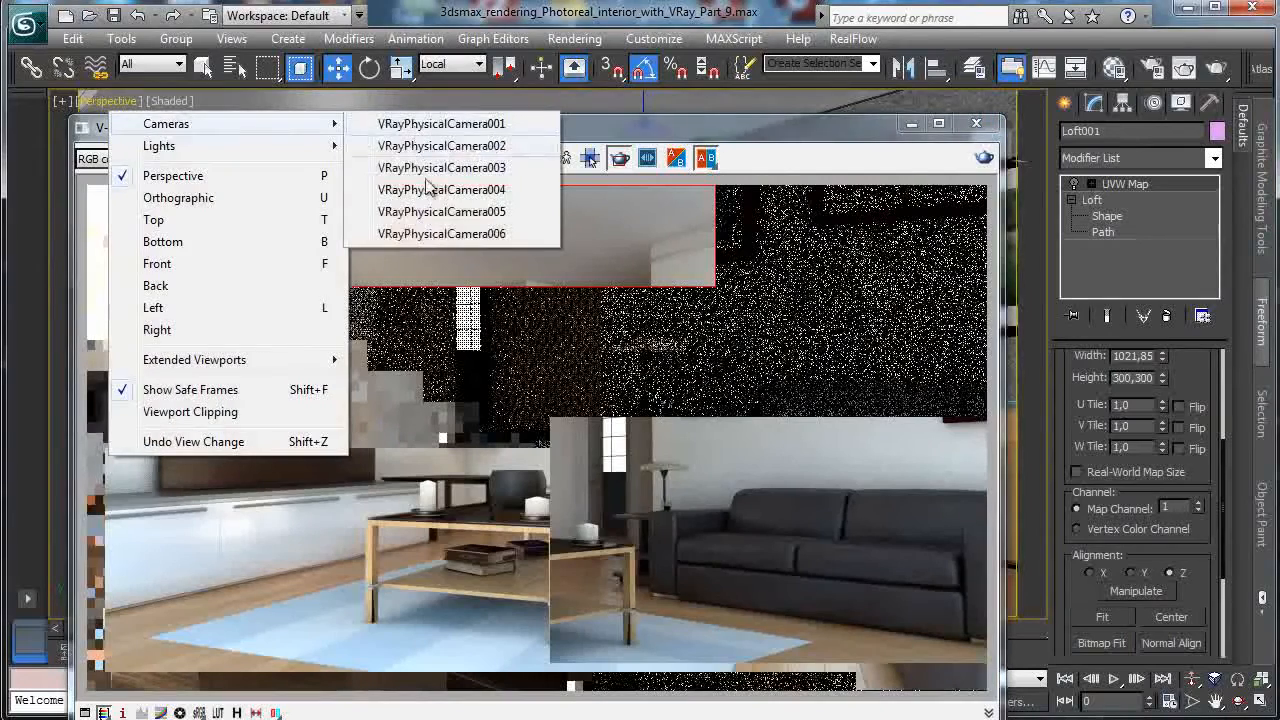
pyautogui.click(445, 168)
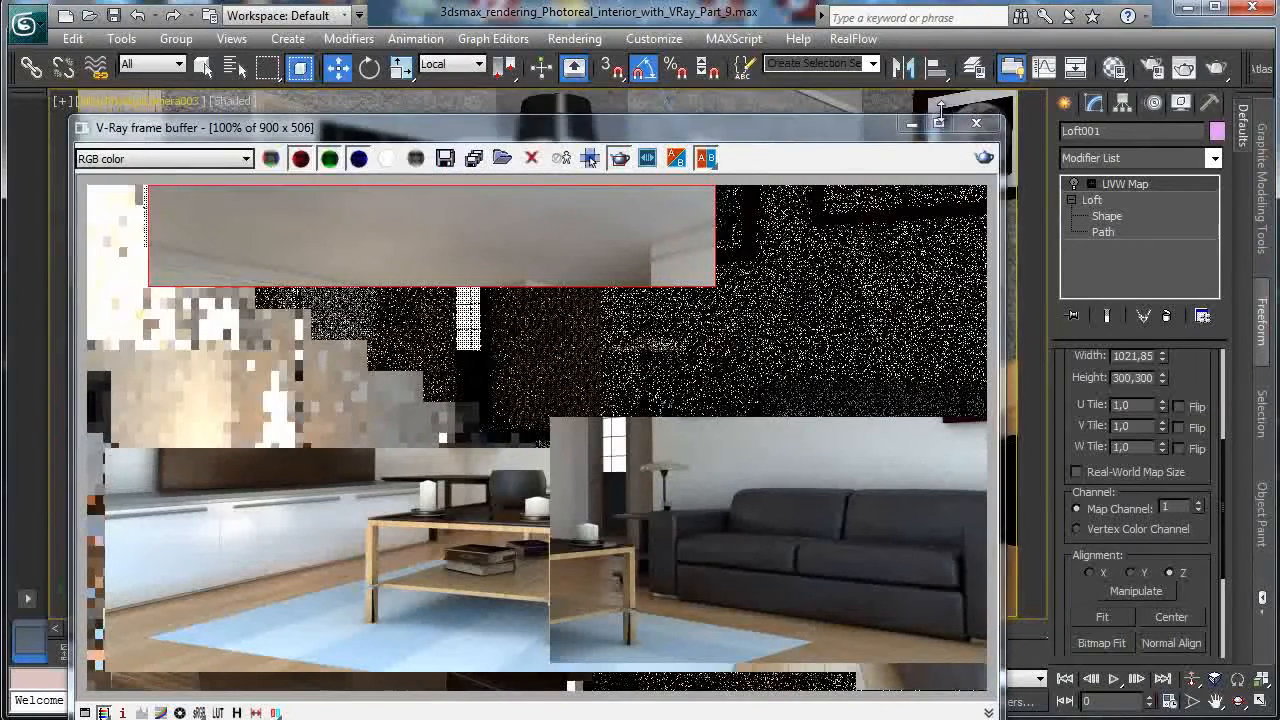
pyautogui.click(143, 100)
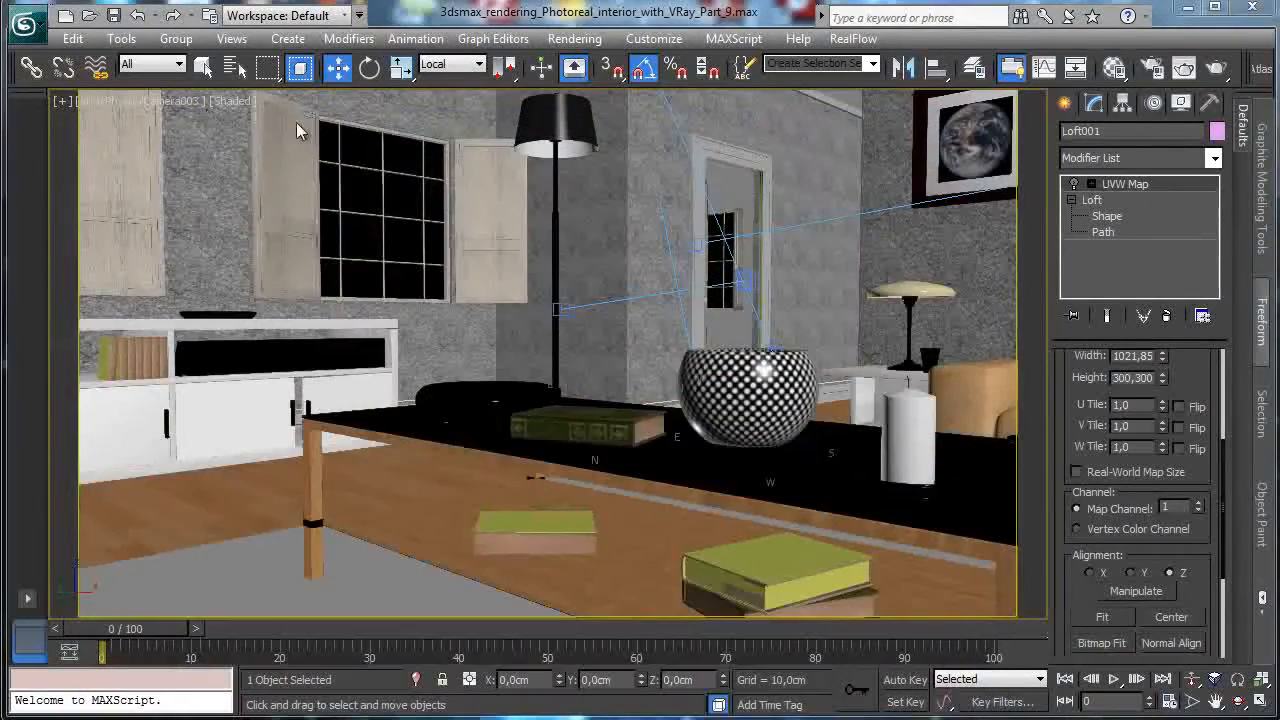
pyautogui.click(181, 105)
pyautogui.moveTo(262, 121)
pyautogui.click(452, 122)
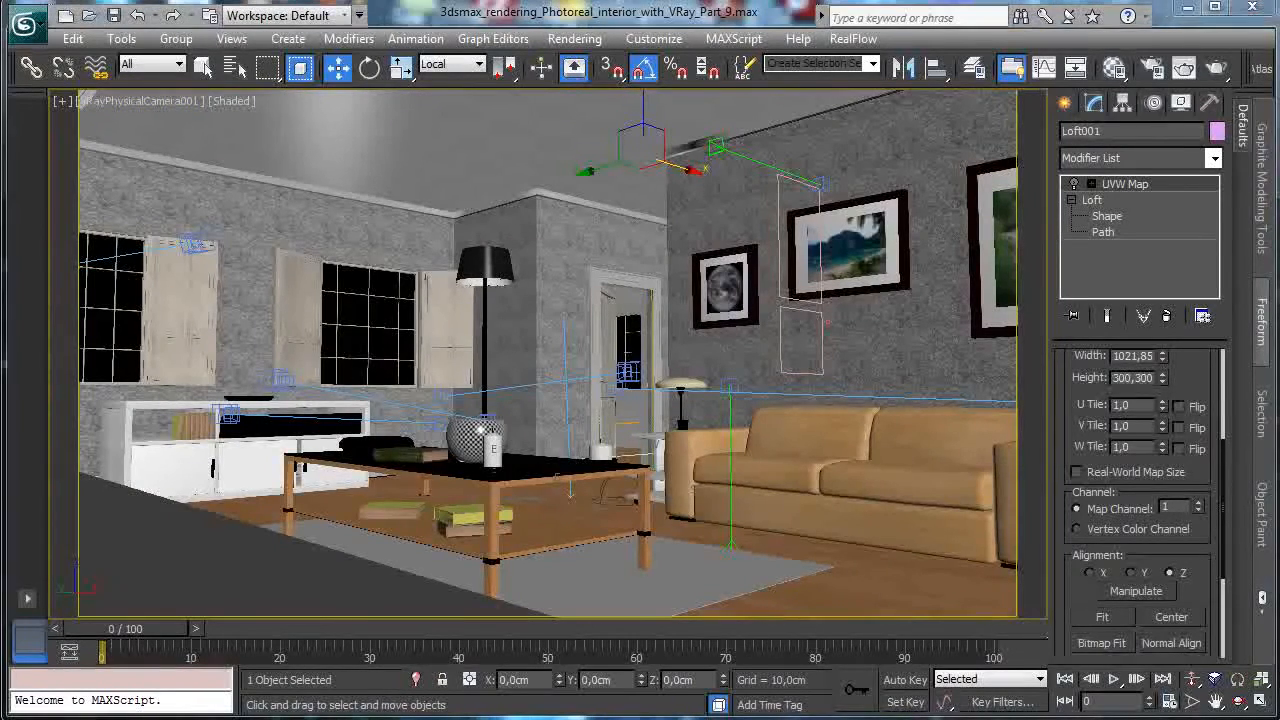
pyautogui.hotkey('shift', 'q')
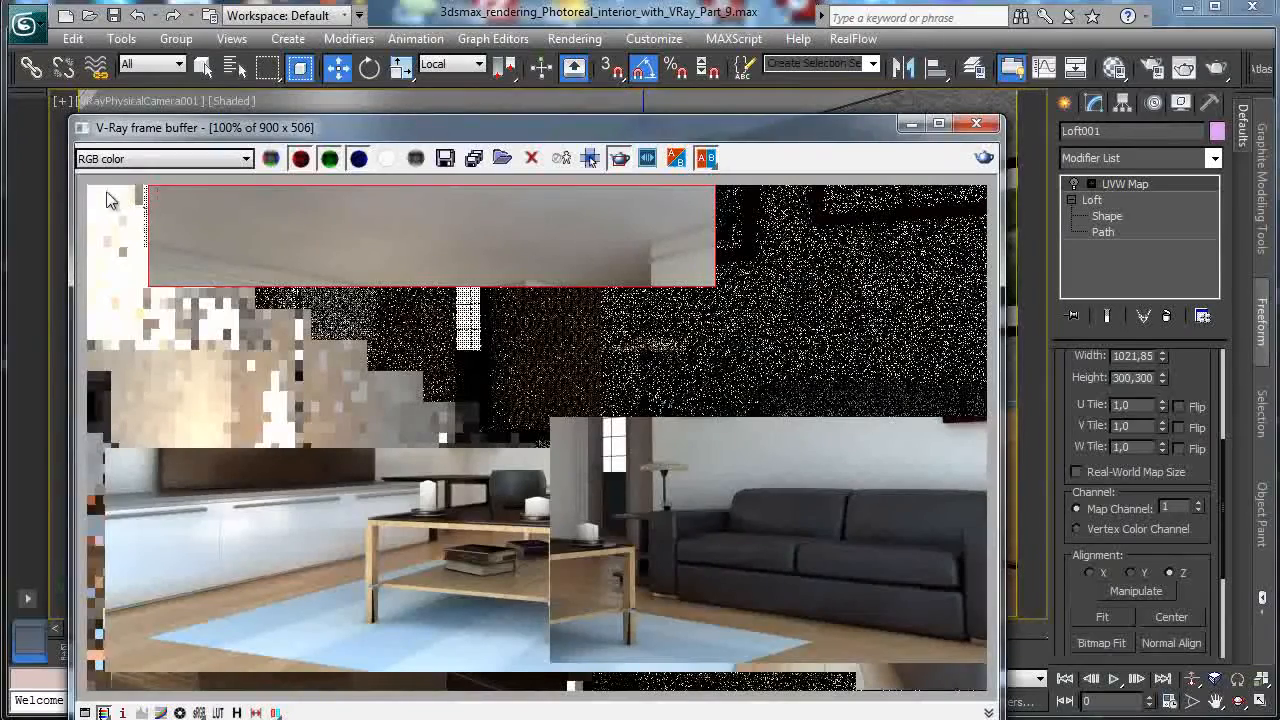
pyautogui.moveTo(91, 188); pyautogui.dragTo(726, 342)
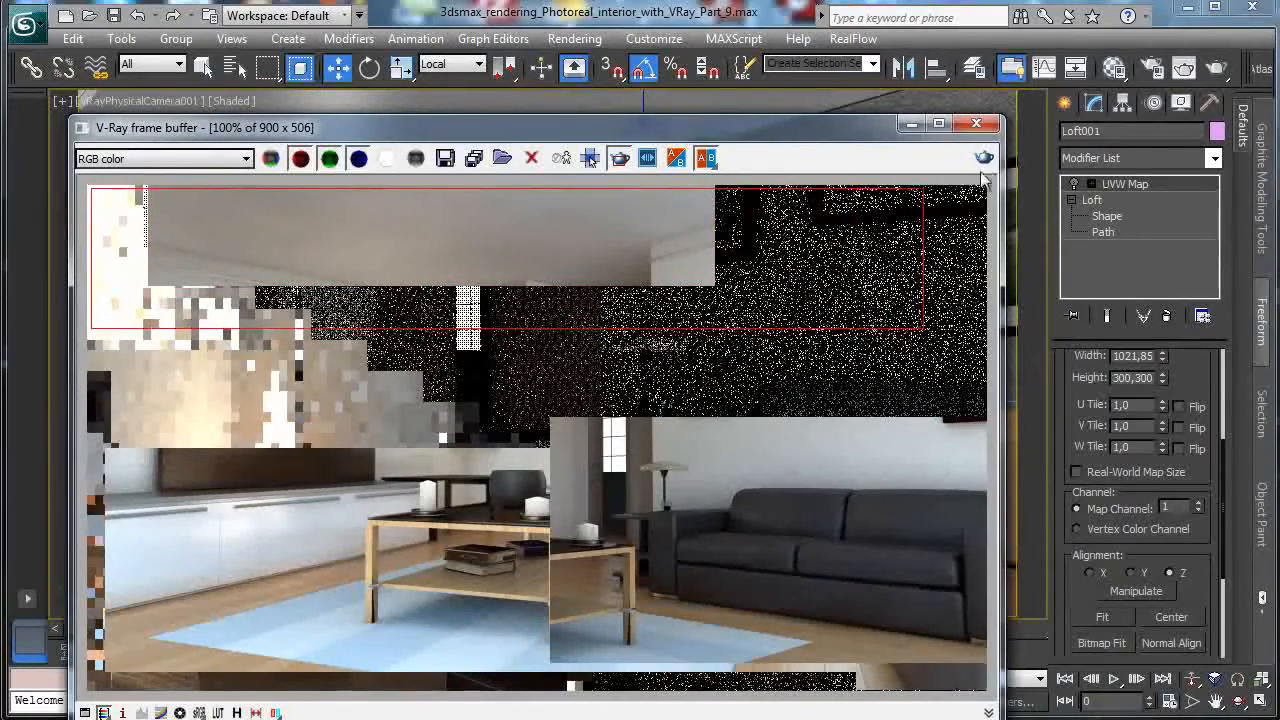
# Render the marked region, then uncheck Smooth Length and Smooth Width on the wall loft.
pyautogui.click(984, 158)
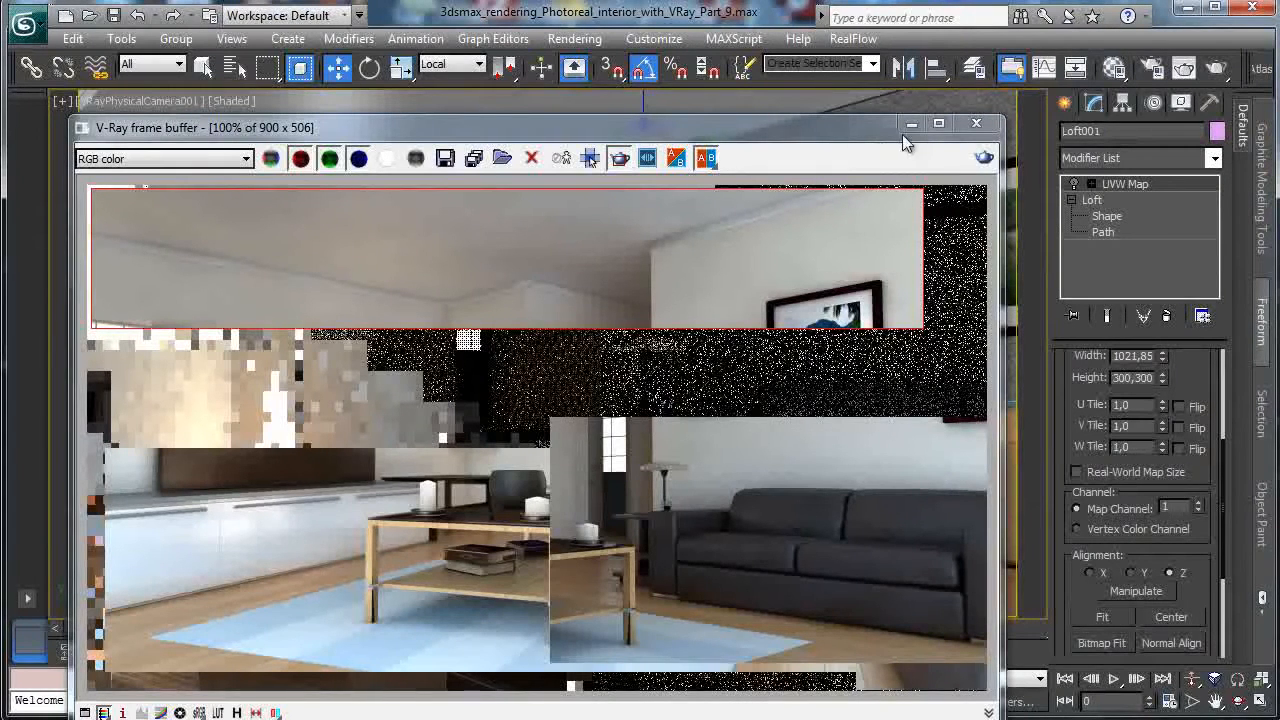
pyautogui.click(911, 126)
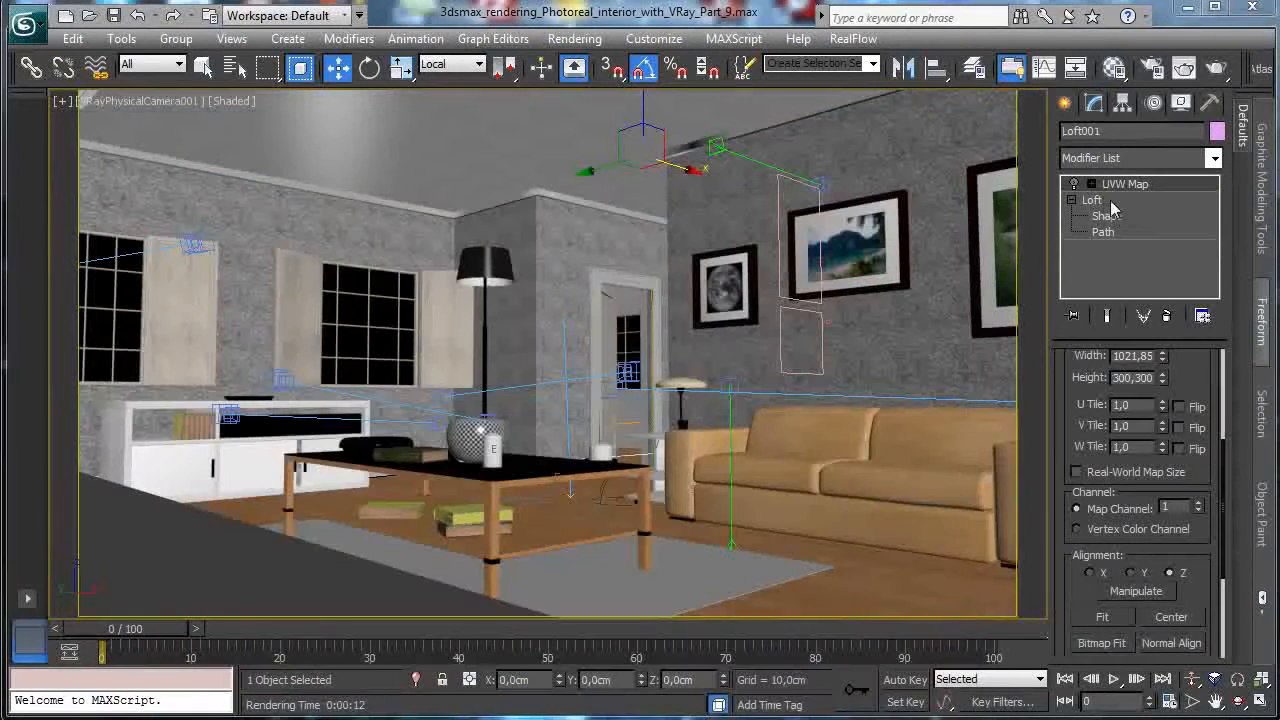
pyautogui.click(1125, 202)
pyautogui.click(1153, 398)
pyautogui.click(1149, 410)
# Re-render the scene and the region around the floor lamp, then bring up the Material Editor.
pyautogui.click(1184, 72)
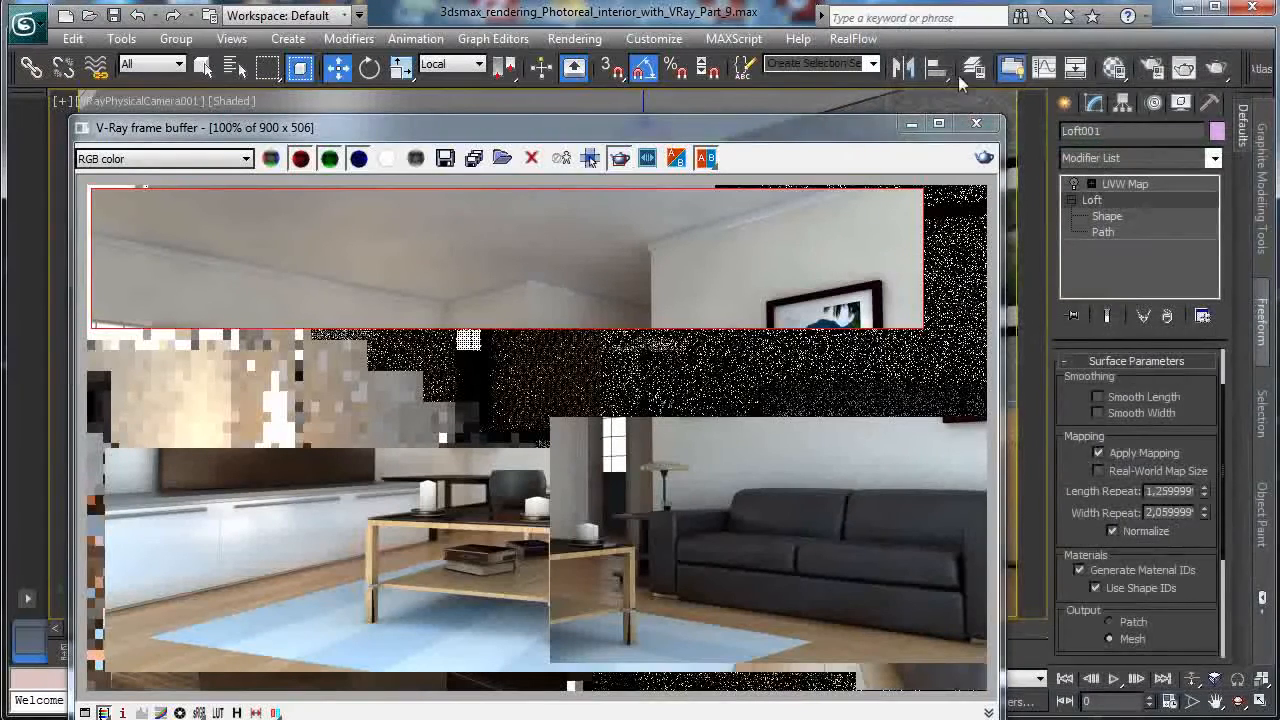
pyautogui.click(911, 124)
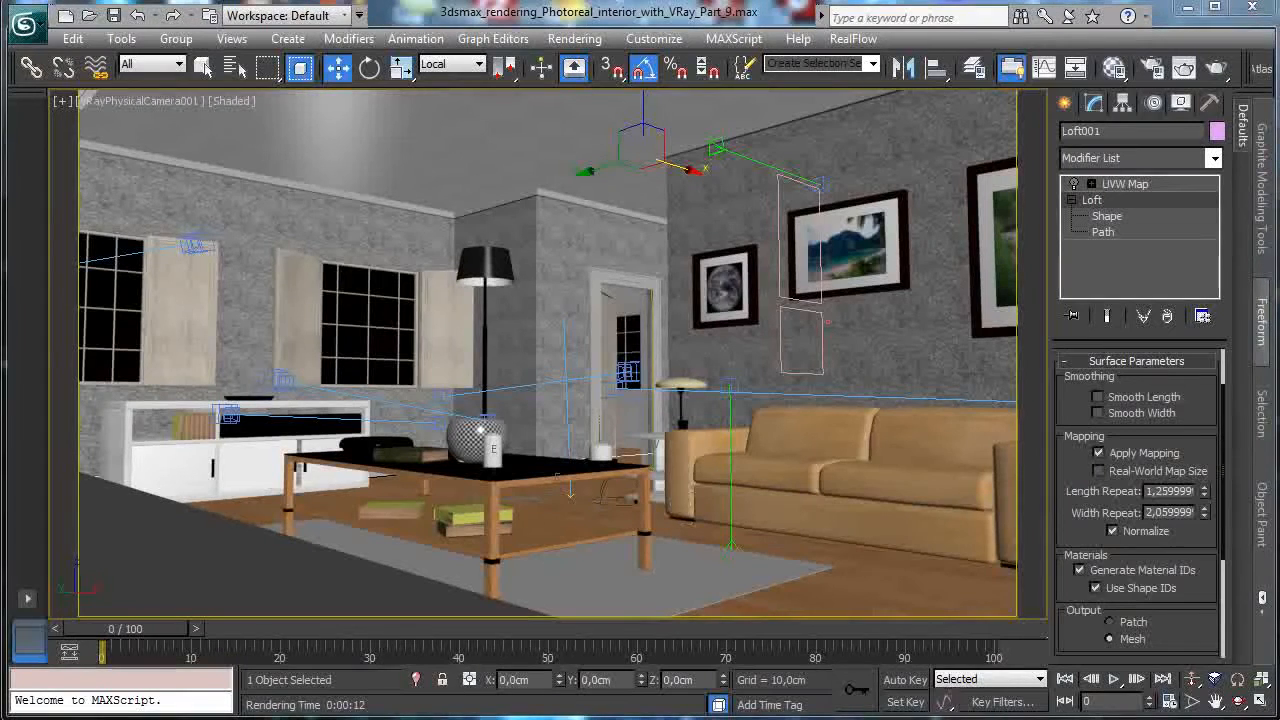
pyautogui.hotkey('shift', 'q')
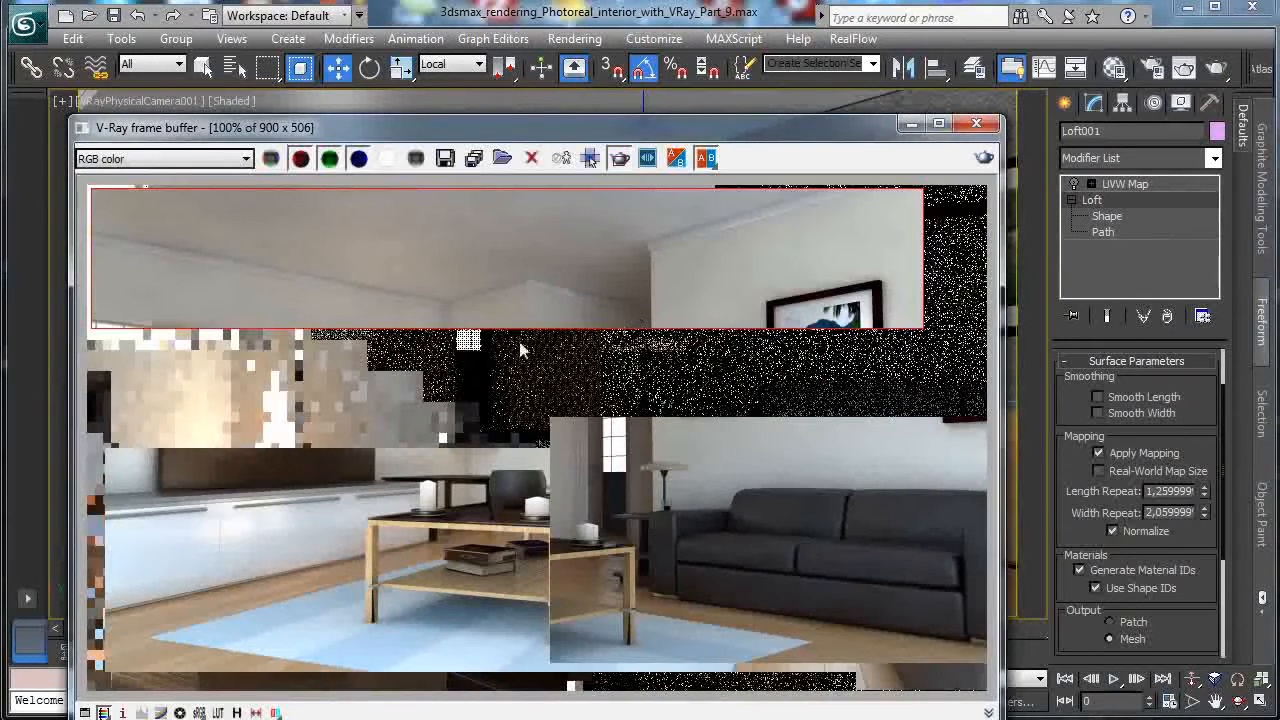
pyautogui.click(984, 160)
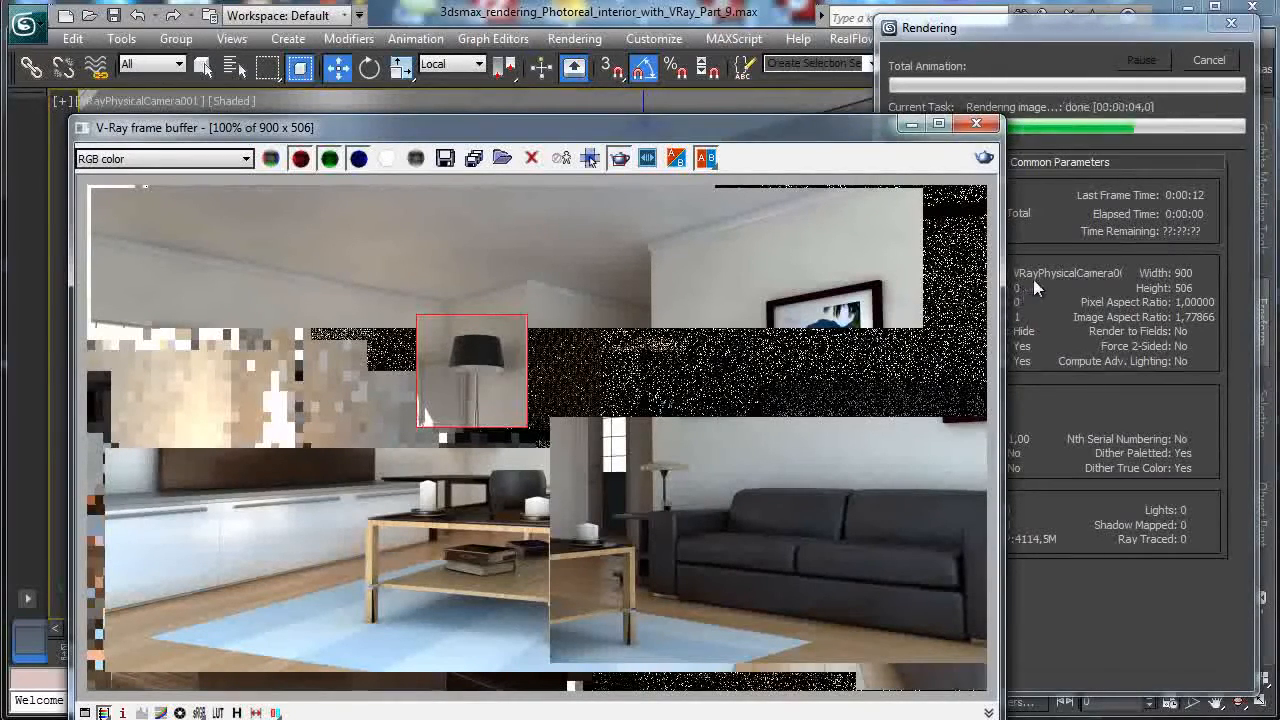
pyautogui.click(1115, 70)
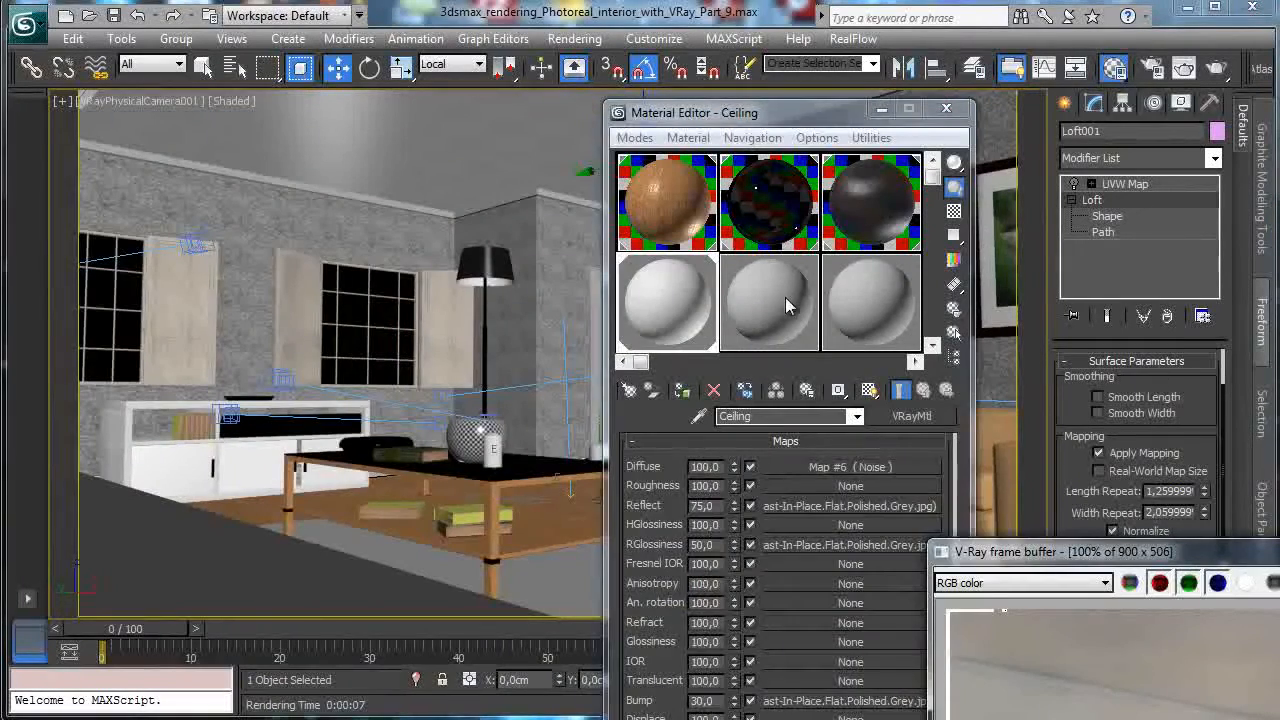
# Load the floor lamp's Big lamp material into a slot and open sub-material 1.
pyautogui.click(785, 297)
pyautogui.click(488, 256)
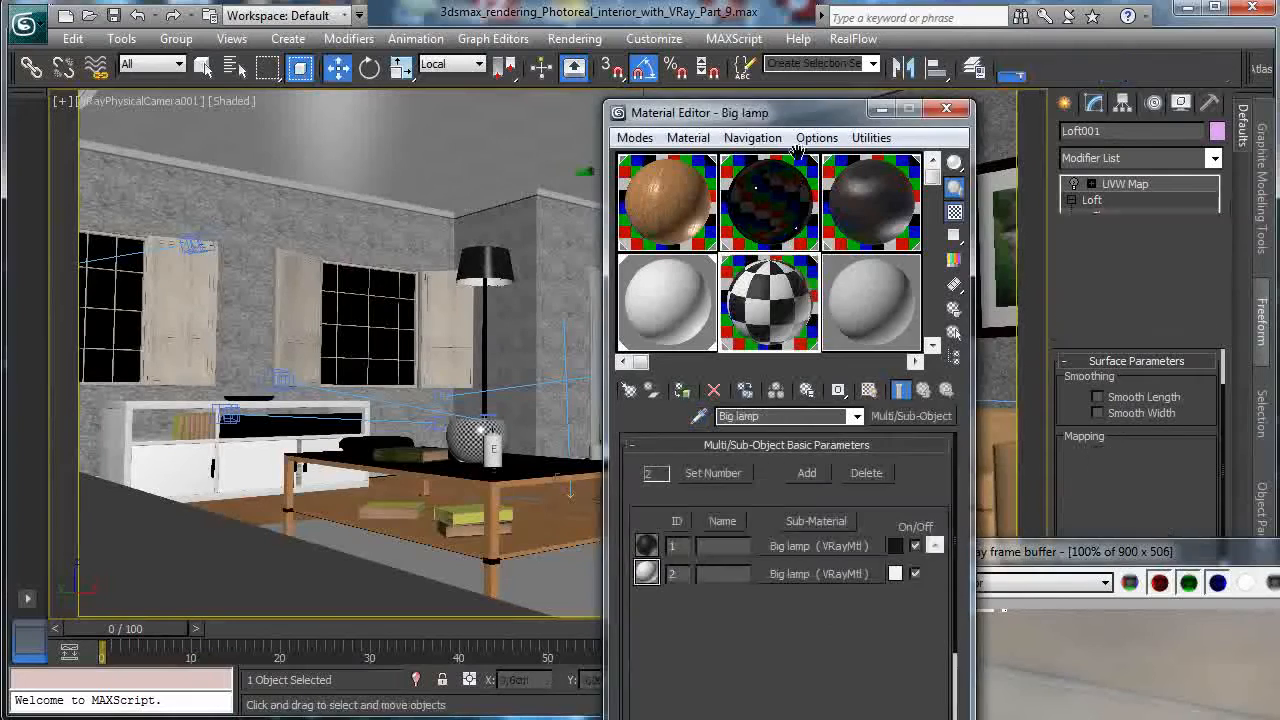
pyautogui.moveTo(804, 117); pyautogui.dragTo(824, 68)
pyautogui.click(830, 497)
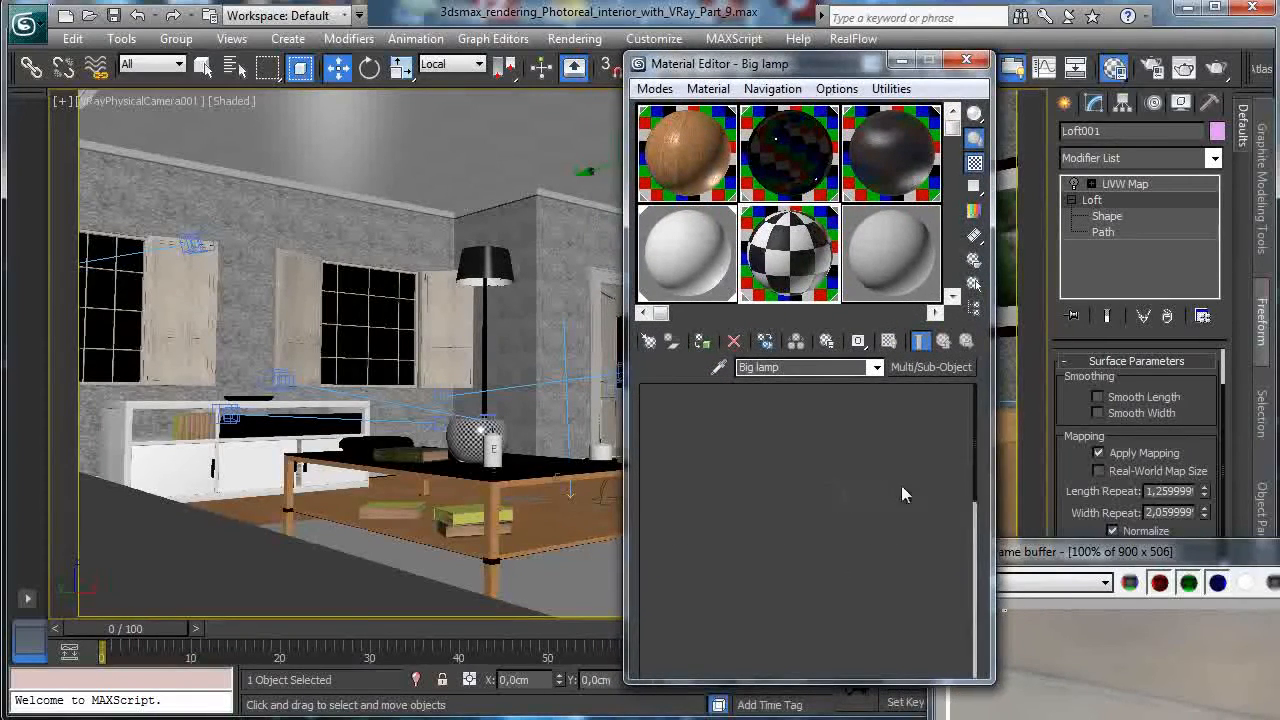
# Brighten the Reflect colour, set Refl. glossiness to 0,75, and re-render the lamp region.
pyautogui.click(764, 465)
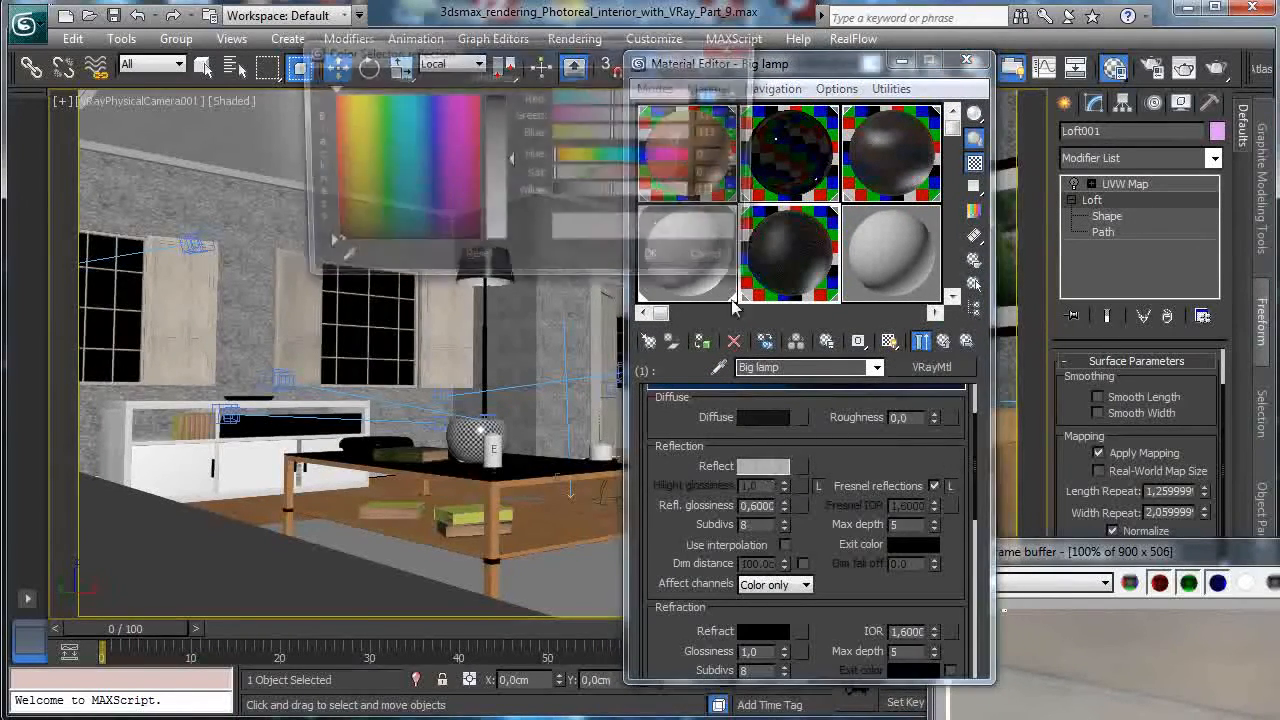
pyautogui.moveTo(619, 192); pyautogui.dragTo(675, 203)
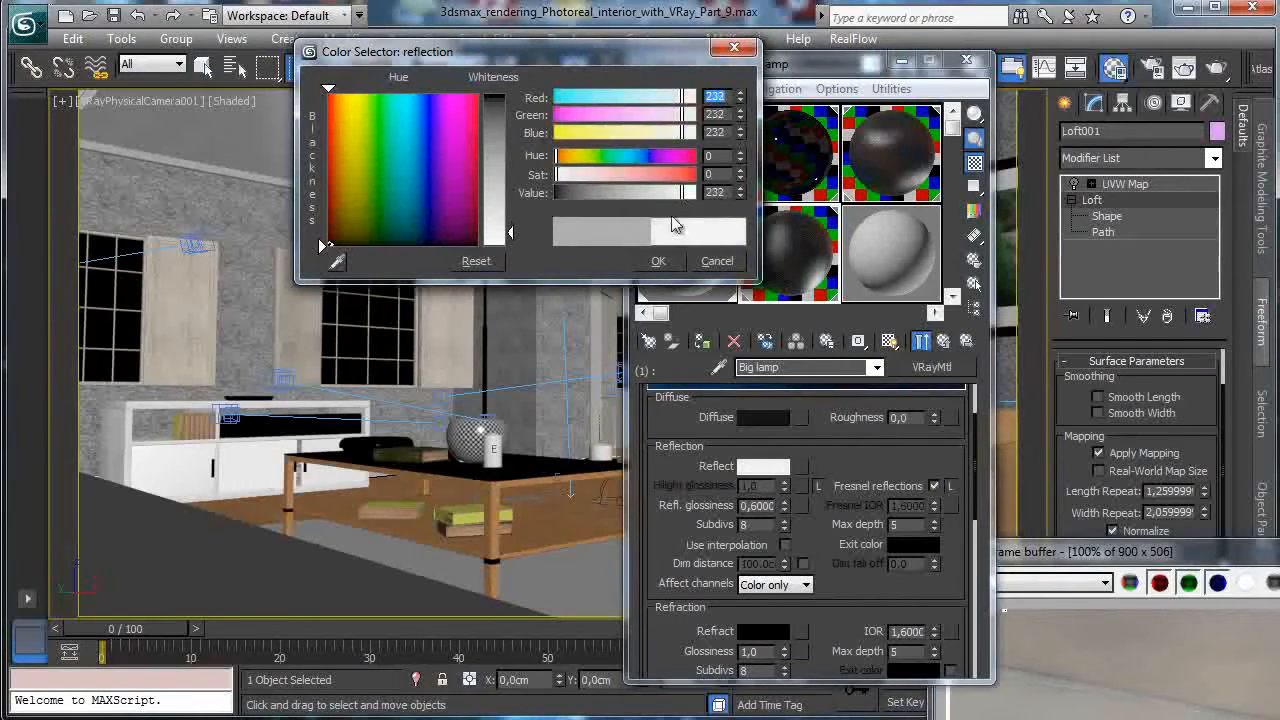
pyautogui.click(658, 261)
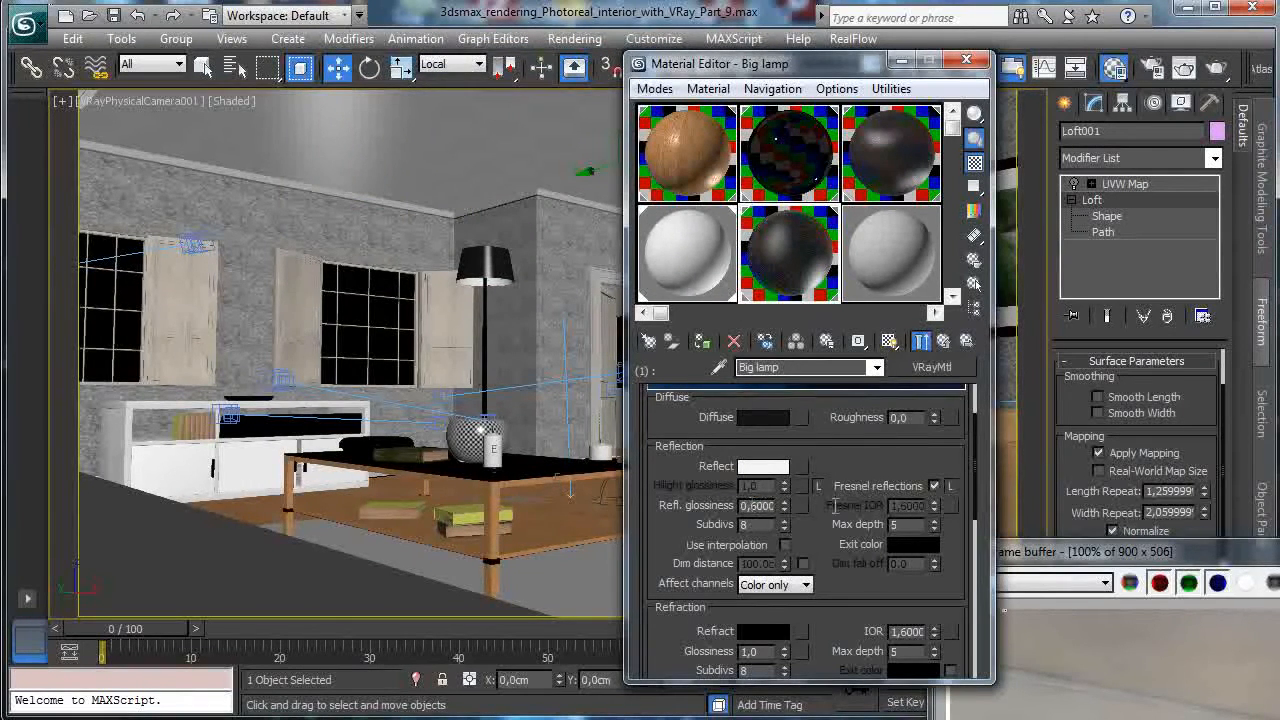
pyautogui.write('0,75')
pyautogui.press('Return')
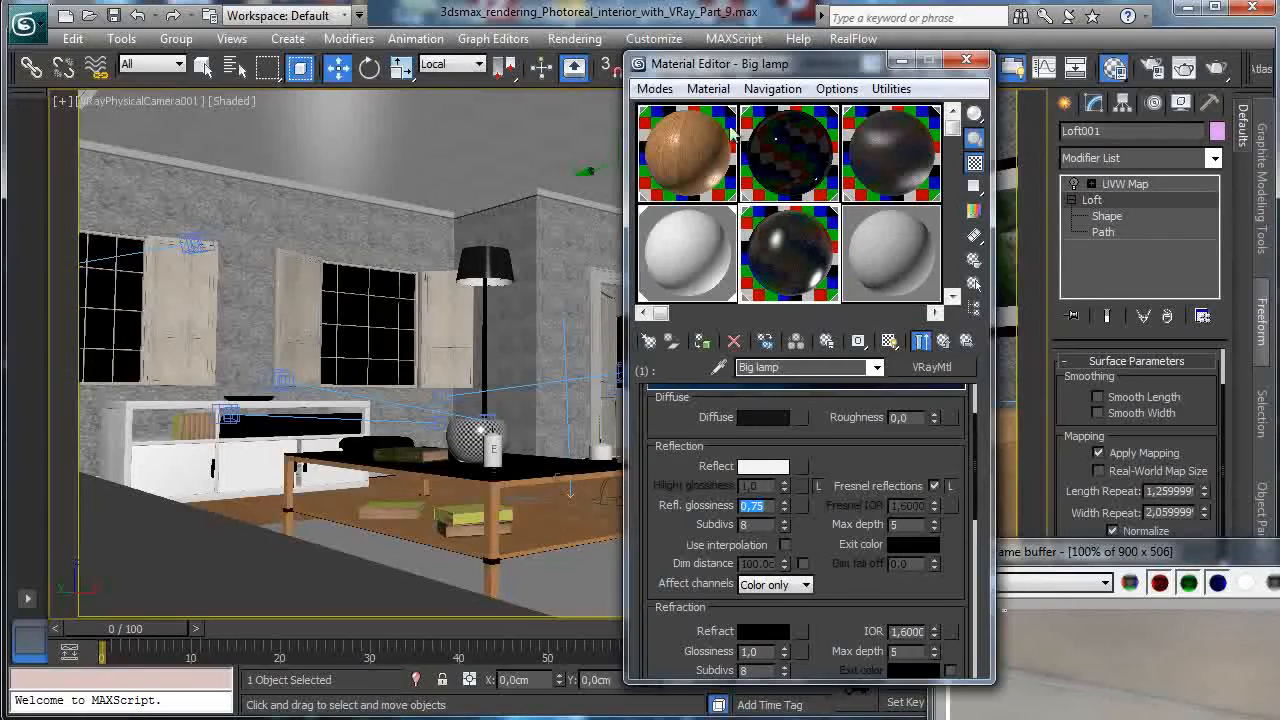
pyautogui.moveTo(1116, 555); pyautogui.dragTo(246, 84)
pyautogui.click(970, 112)
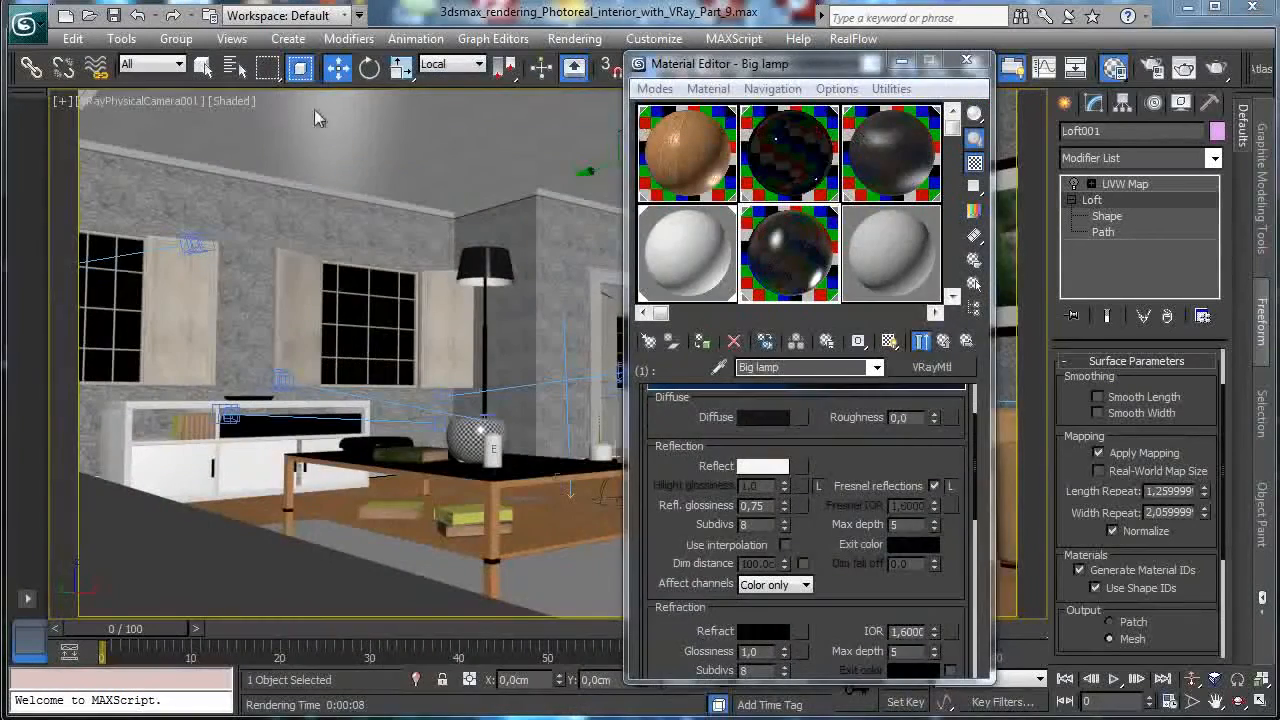
# Close the Material Editor, save the scene, and restore the four-viewport layout.
pyautogui.click(967, 62)
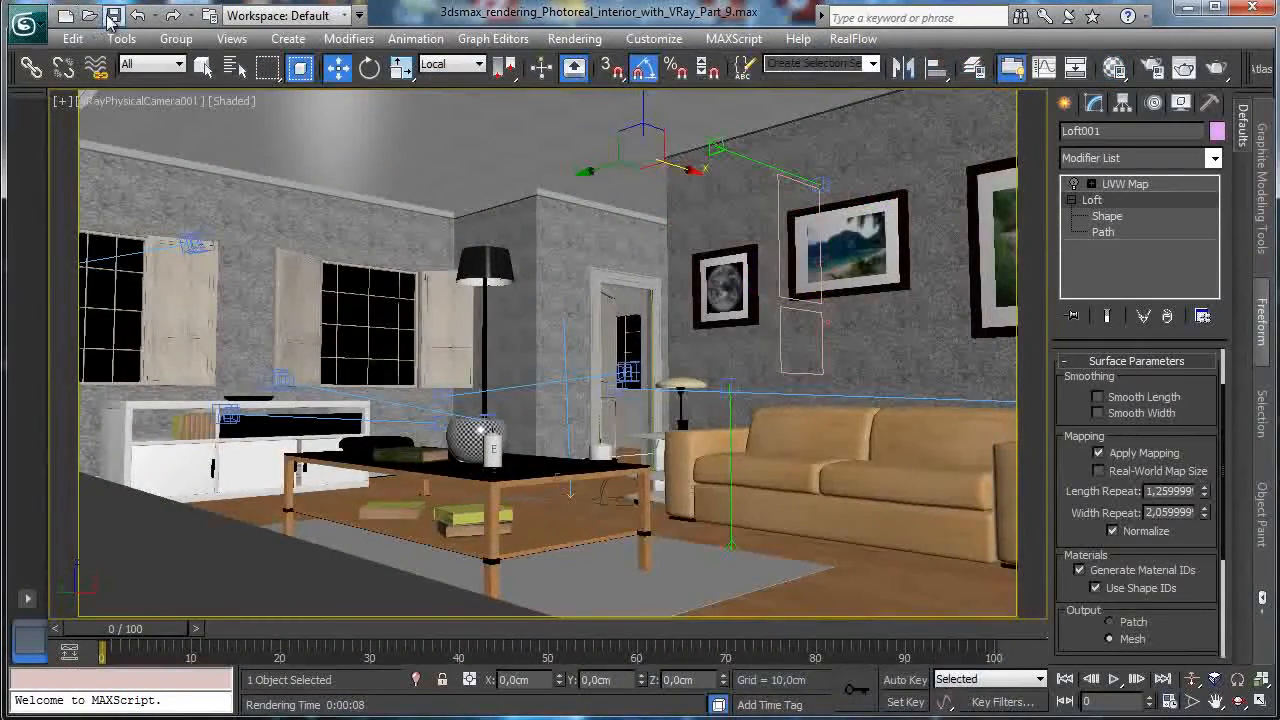
pyautogui.click(113, 15)
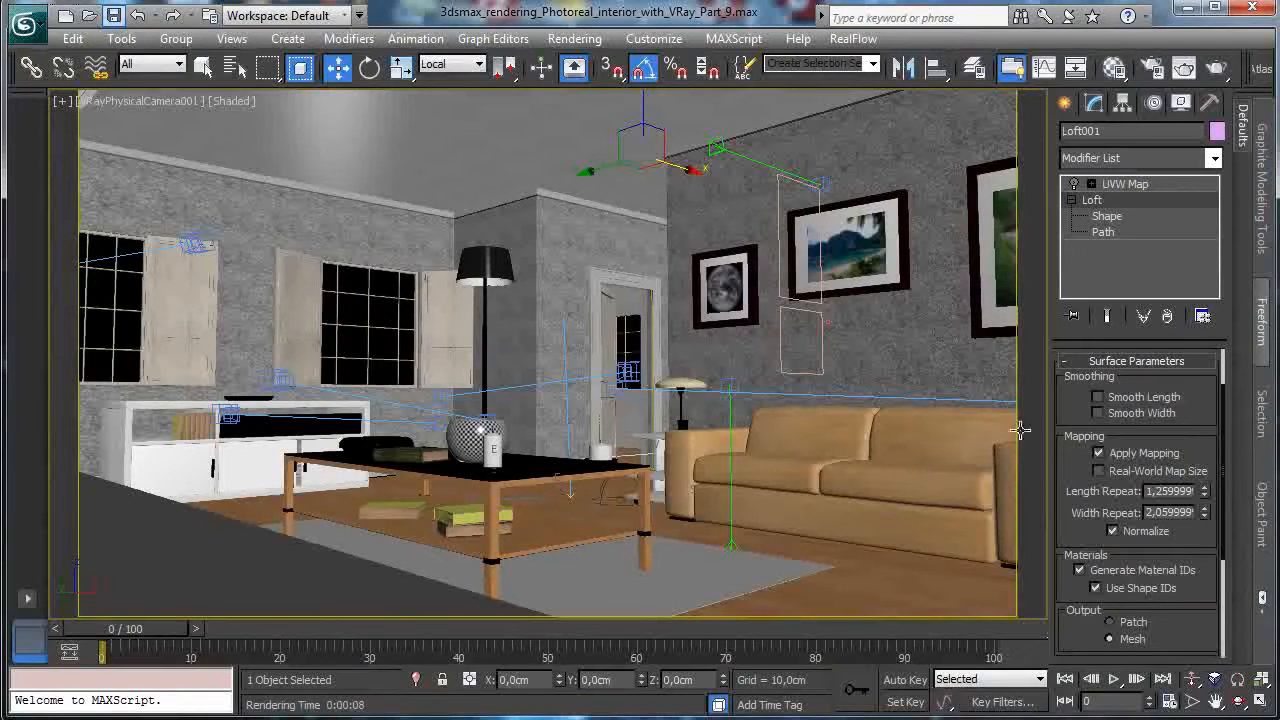
pyautogui.click(1262, 703)
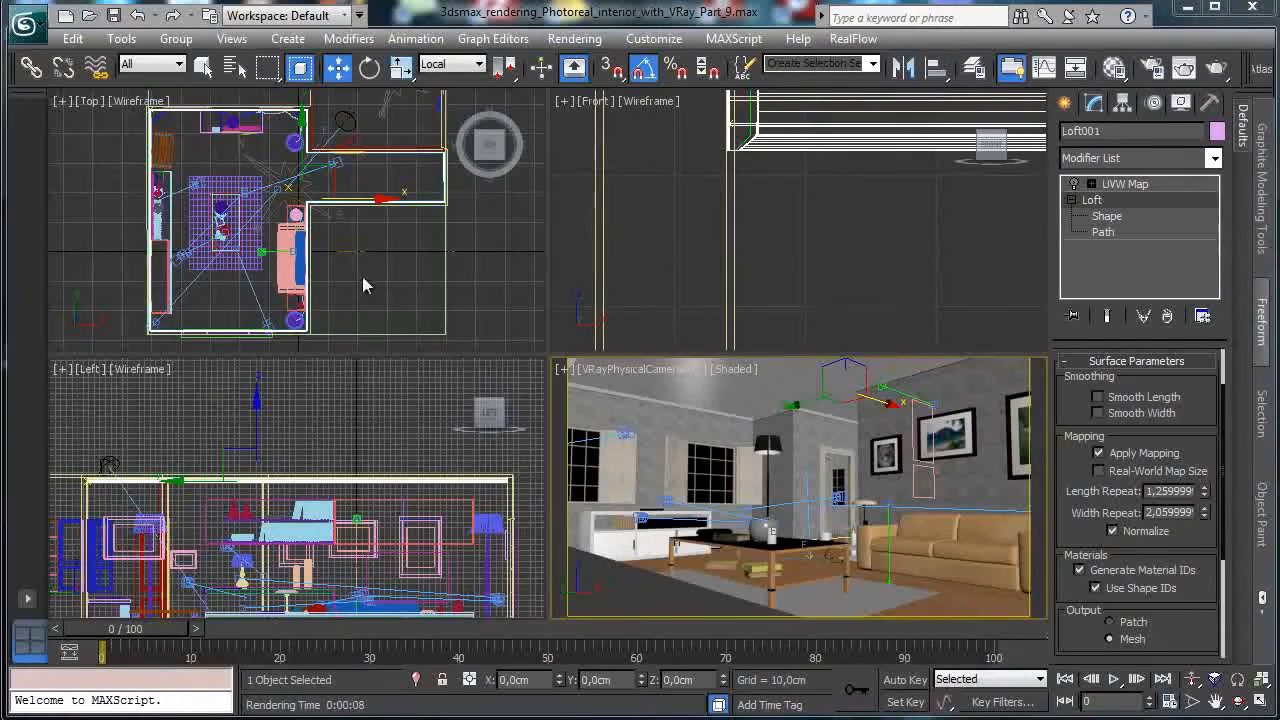
# Choose the VRay light family under Create > Lights and pick VRayLight.
pyautogui.click(1064, 103)
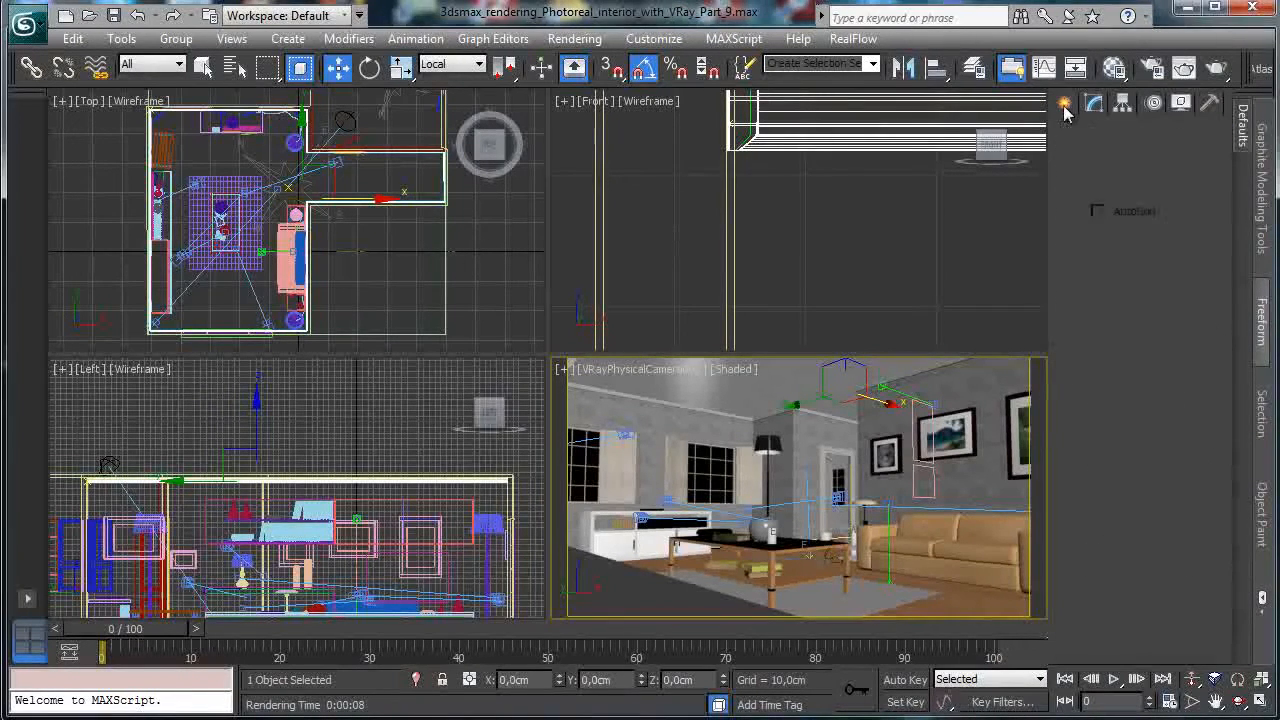
pyautogui.click(1119, 134)
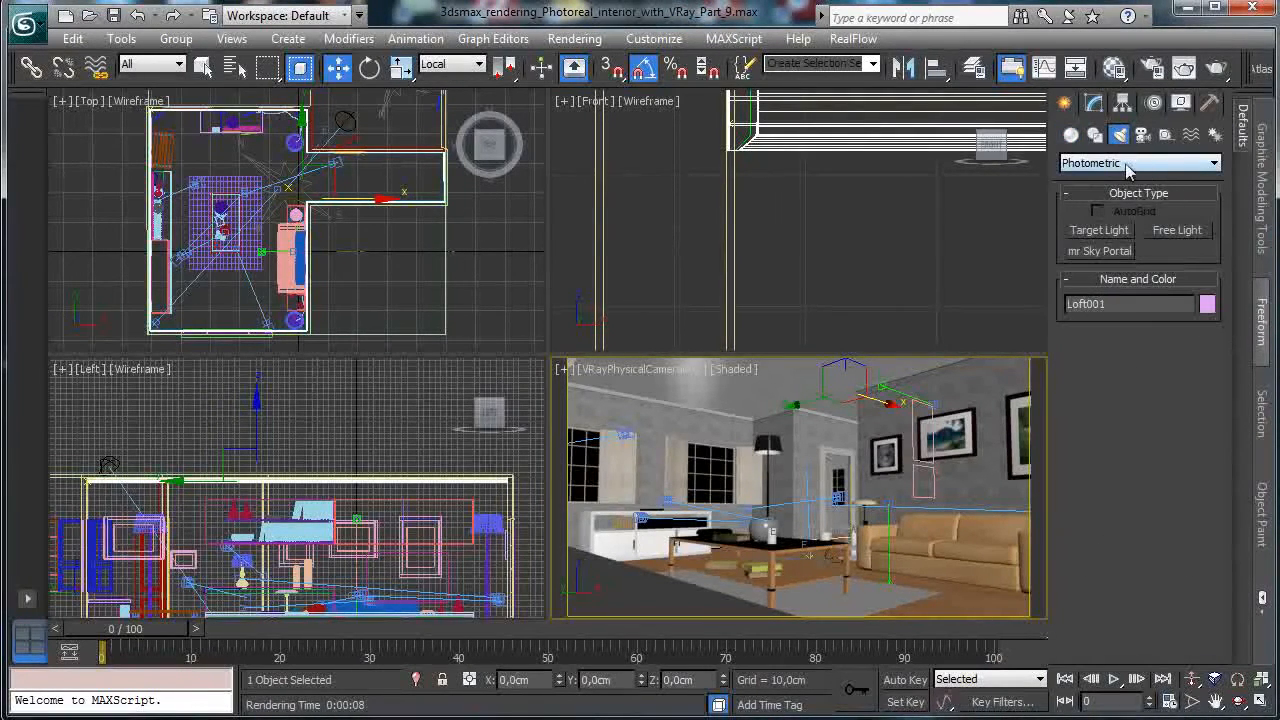
pyautogui.click(1133, 163)
pyautogui.click(1120, 203)
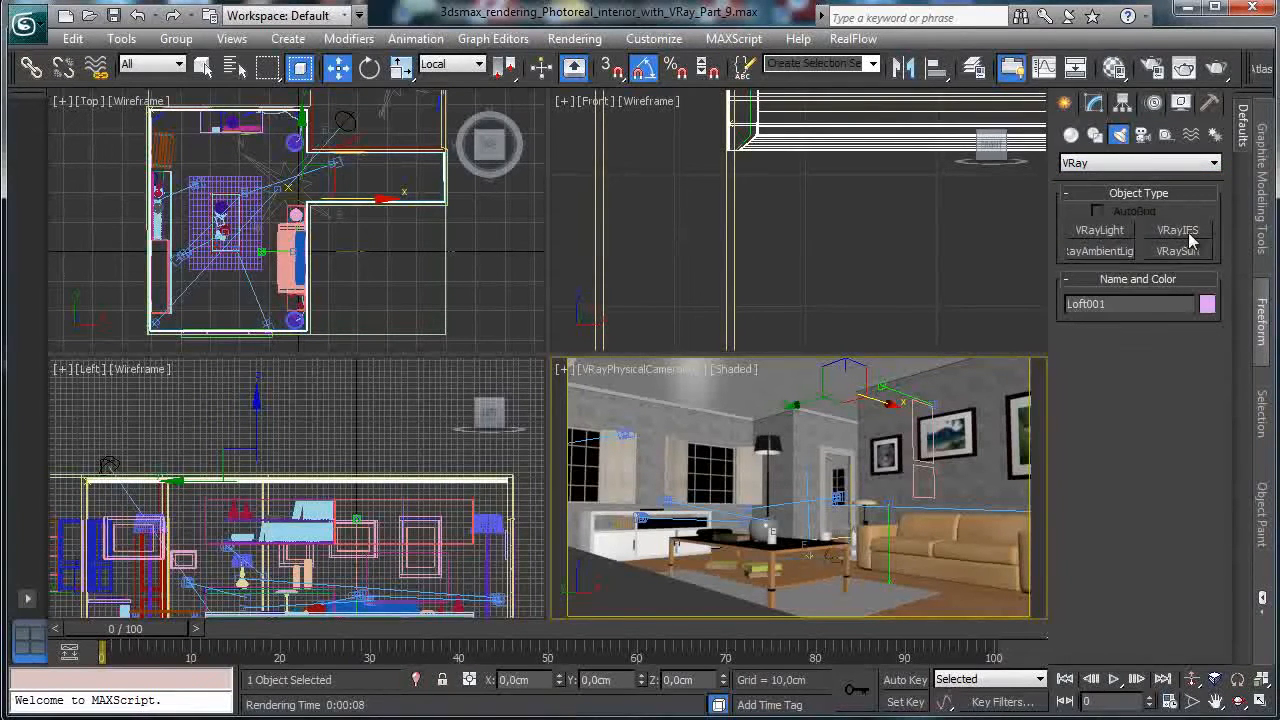
pyautogui.click(1110, 232)
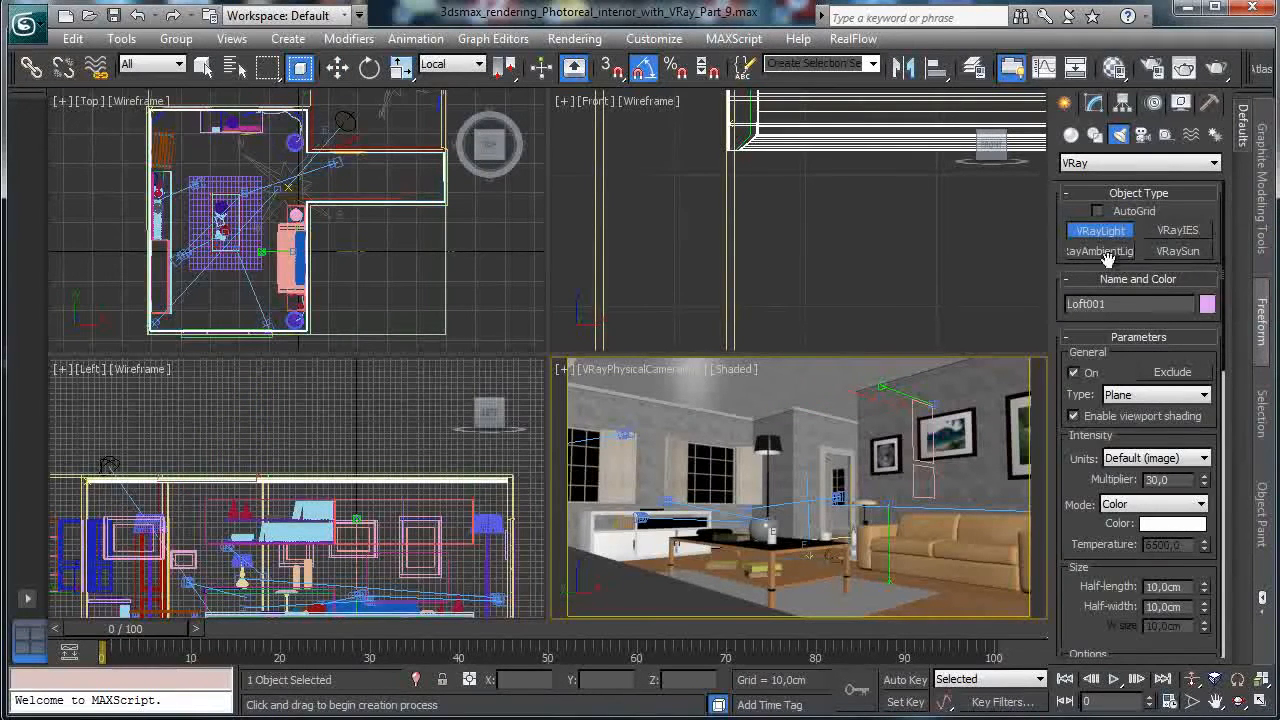
# Zoom the Top view in on the round floor lamp.
pyautogui.click(360, 251)
pyautogui.click(1190, 700)
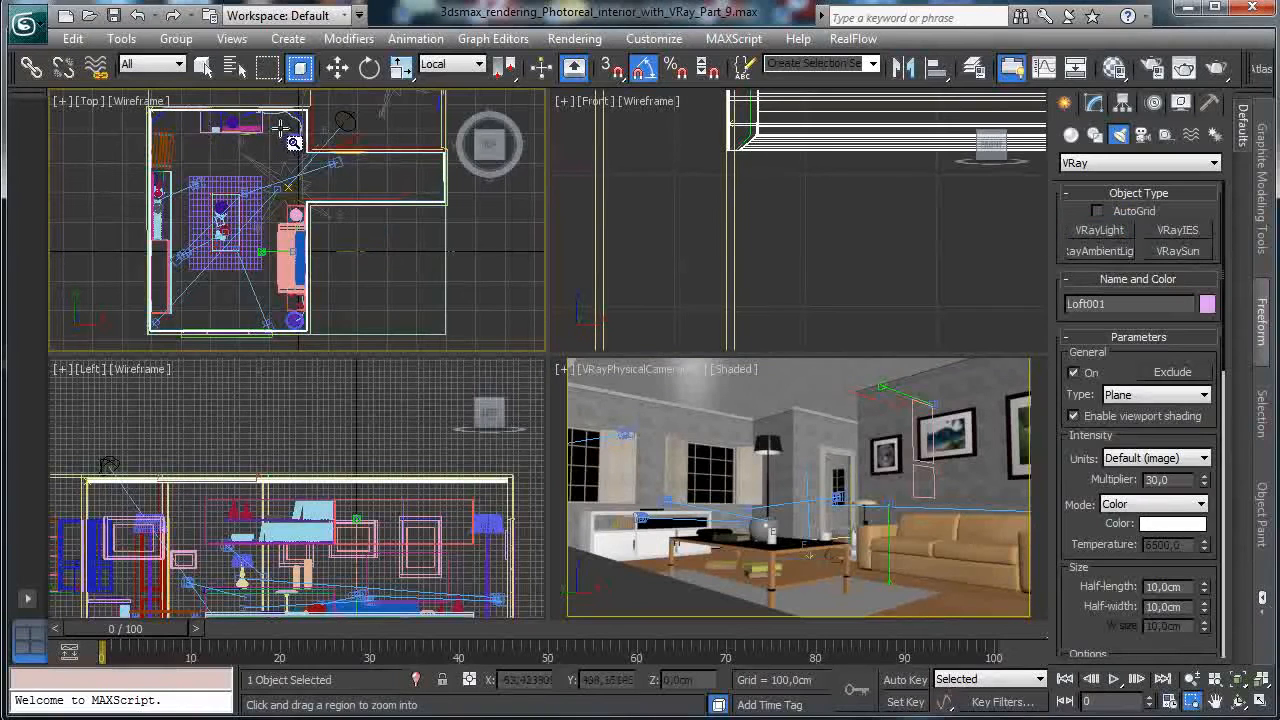
pyautogui.moveTo(262, 128); pyautogui.dragTo(358, 180)
pyautogui.click(145, 102)
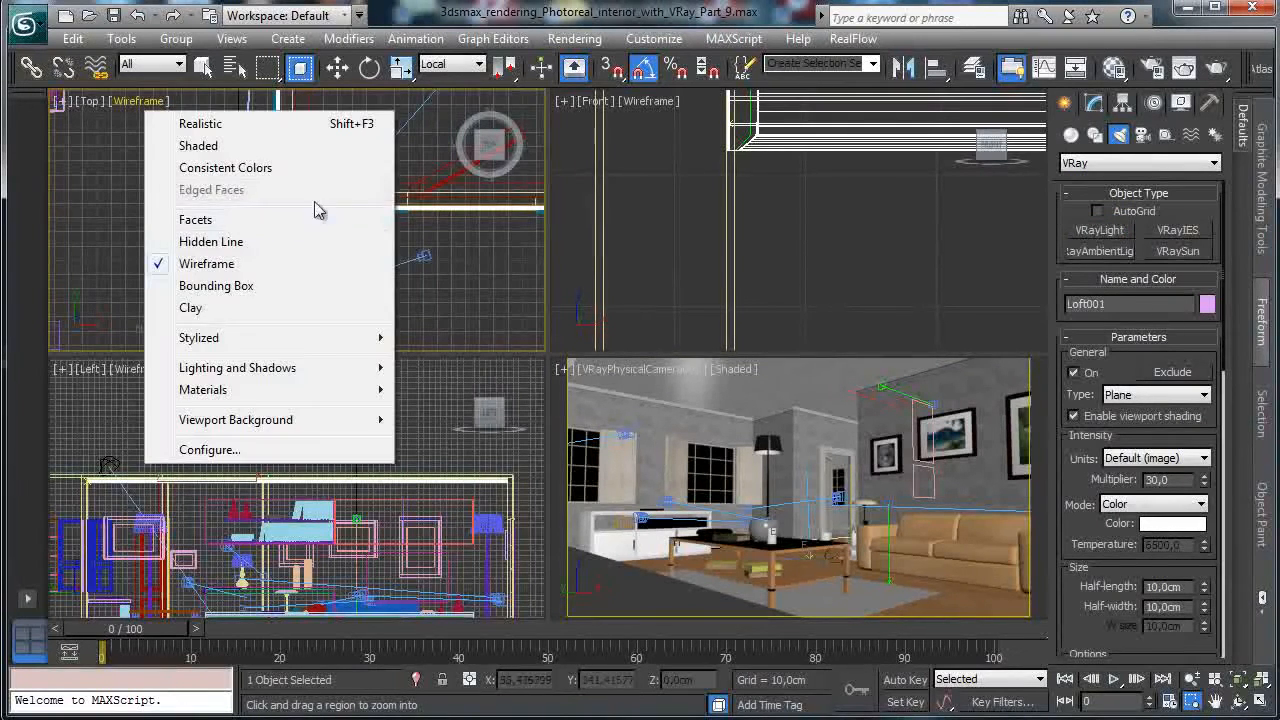
pyautogui.click(506, 212)
pyautogui.moveTo(314, 249); pyautogui.dragTo(184, 116)
# Draw a VRayLight over the lamp, make it a sphere, and centre it on the lamp.
pyautogui.click(1100, 230)
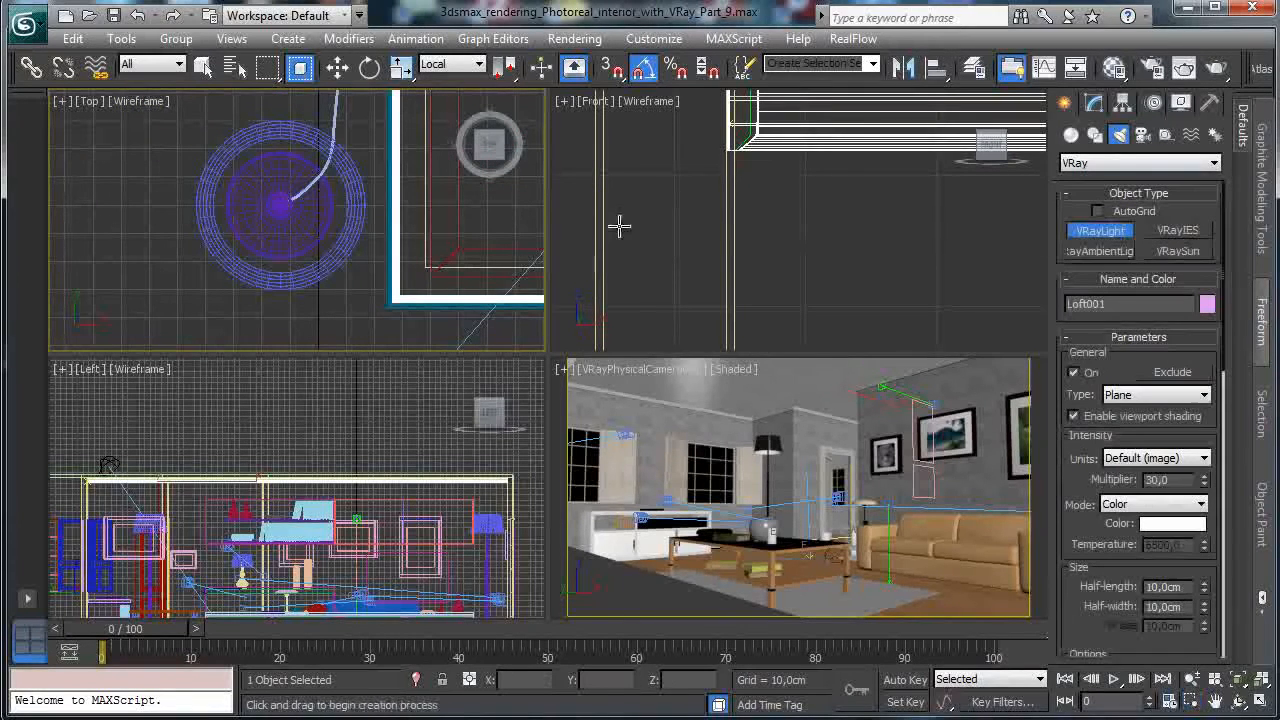
pyautogui.moveTo(276, 200); pyautogui.dragTo(307, 231)
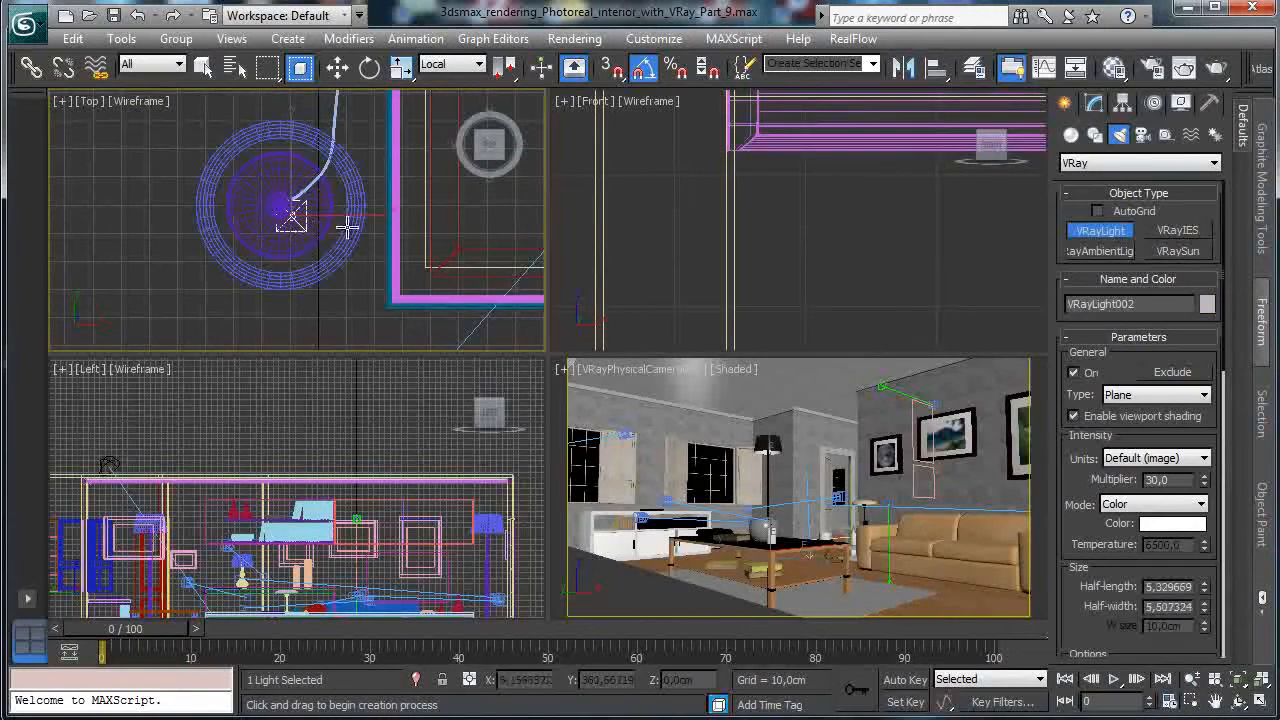
pyautogui.click(1089, 107)
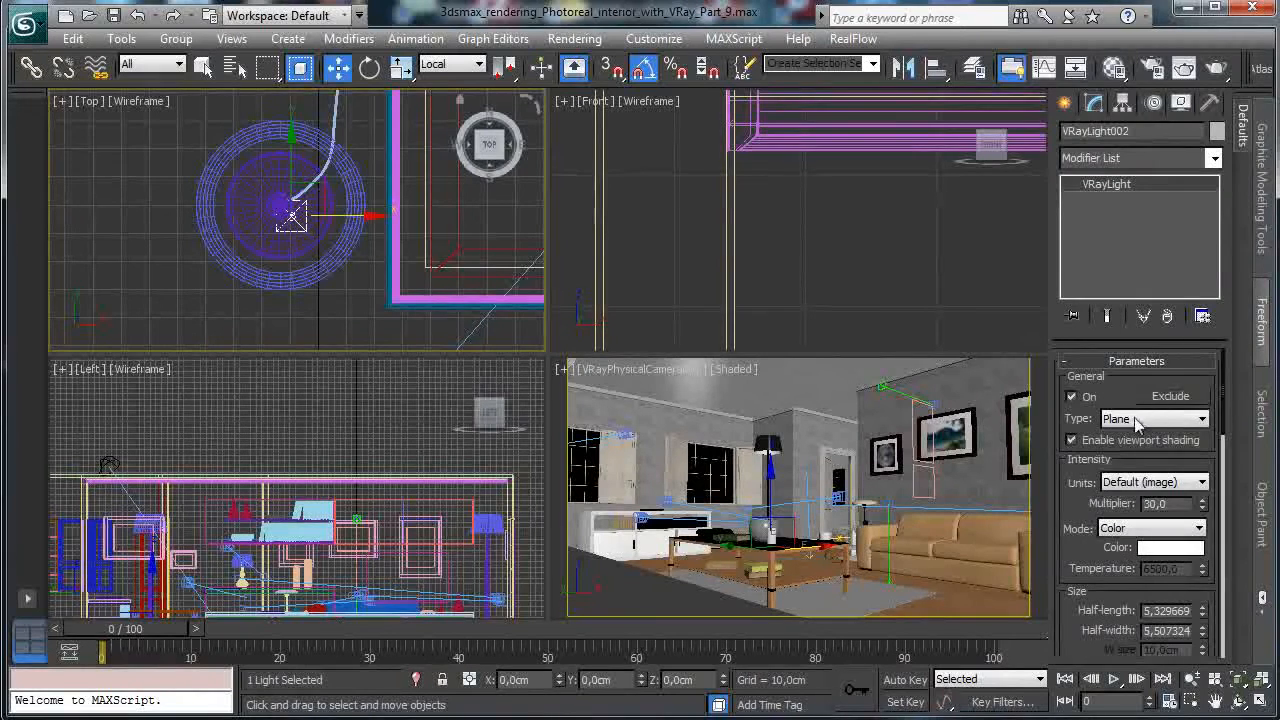
pyautogui.click(1136, 424)
pyautogui.click(1148, 457)
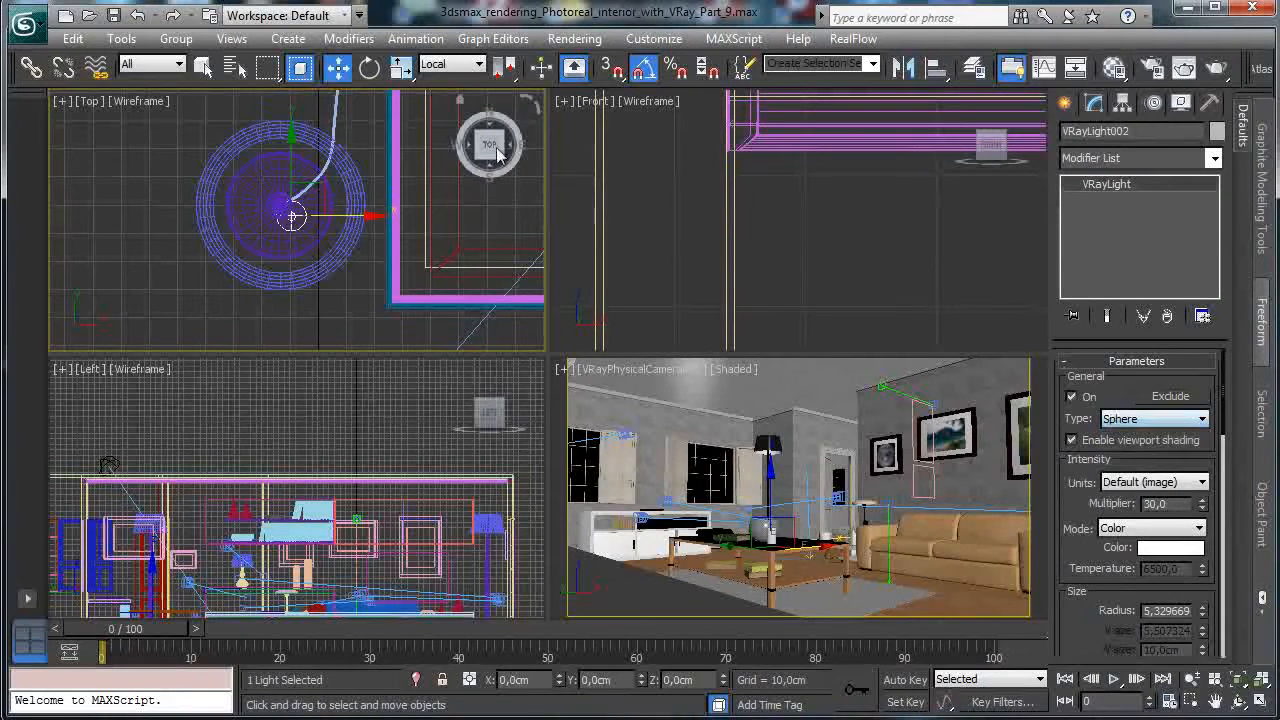
pyautogui.moveTo(323, 188); pyautogui.dragTo(296, 178)
# Raise the sphere light slightly up inside the lamp shade in the Left view, then save.
pyautogui.rightClick(333, 520)
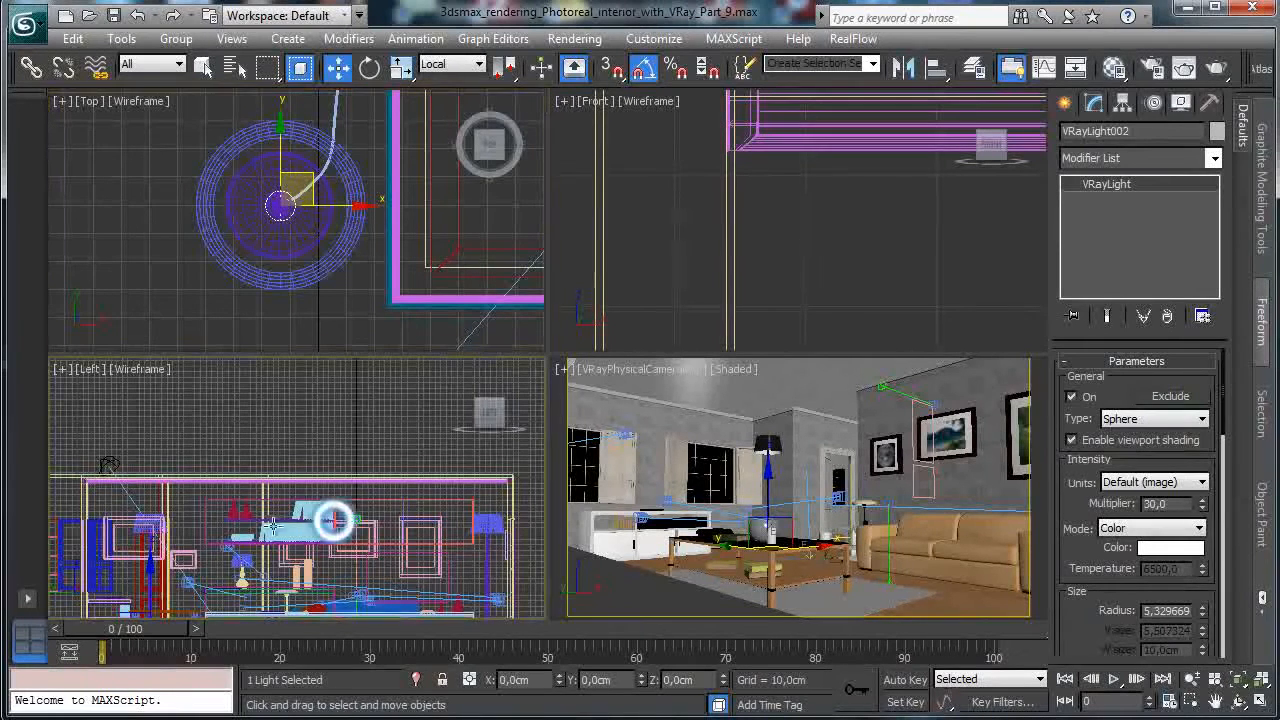
pyautogui.moveTo(154, 556); pyautogui.dragTo(136, 518)
pyautogui.click(1191, 701)
pyautogui.moveTo(97, 402); pyautogui.dragTo(430, 504)
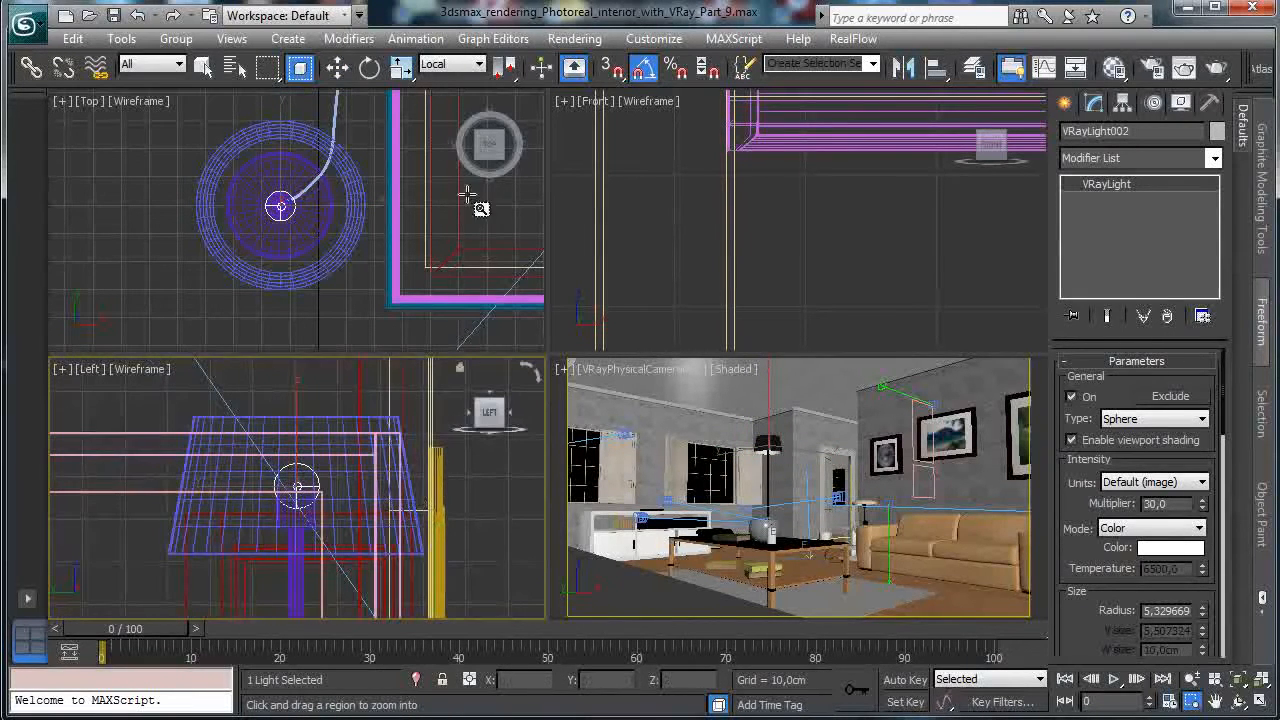
pyautogui.click(337, 67)
pyautogui.moveTo(297, 404)
pyautogui.mouseDown()
pyautogui.moveTo(297, 368)
pyautogui.moveTo(297, 382)
pyautogui.mouseUp()
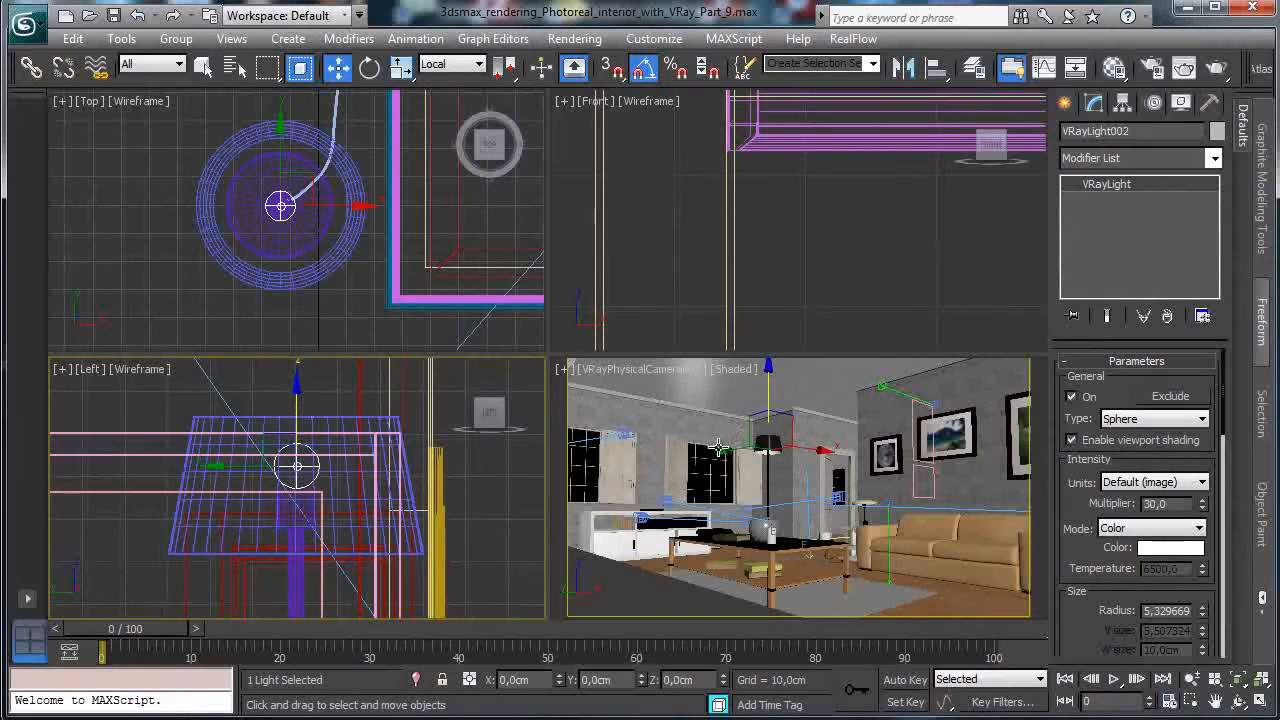
pyautogui.click(718, 447)
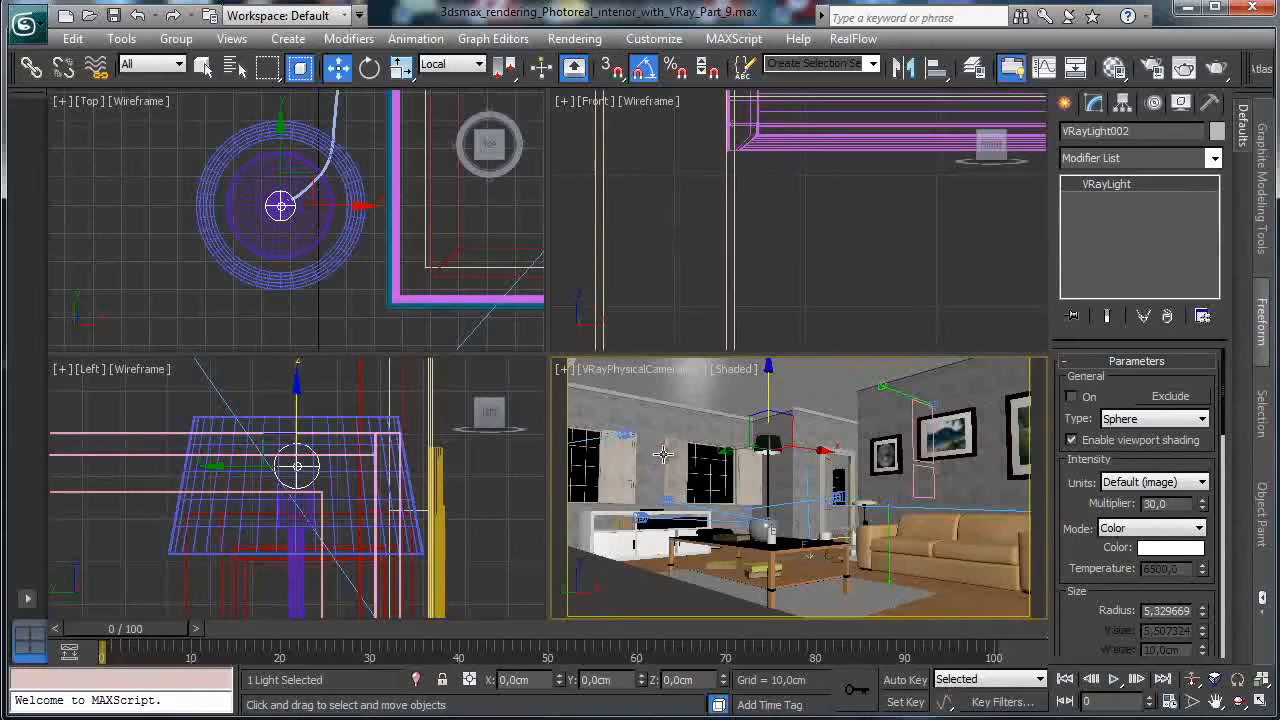
pyautogui.click(113, 15)
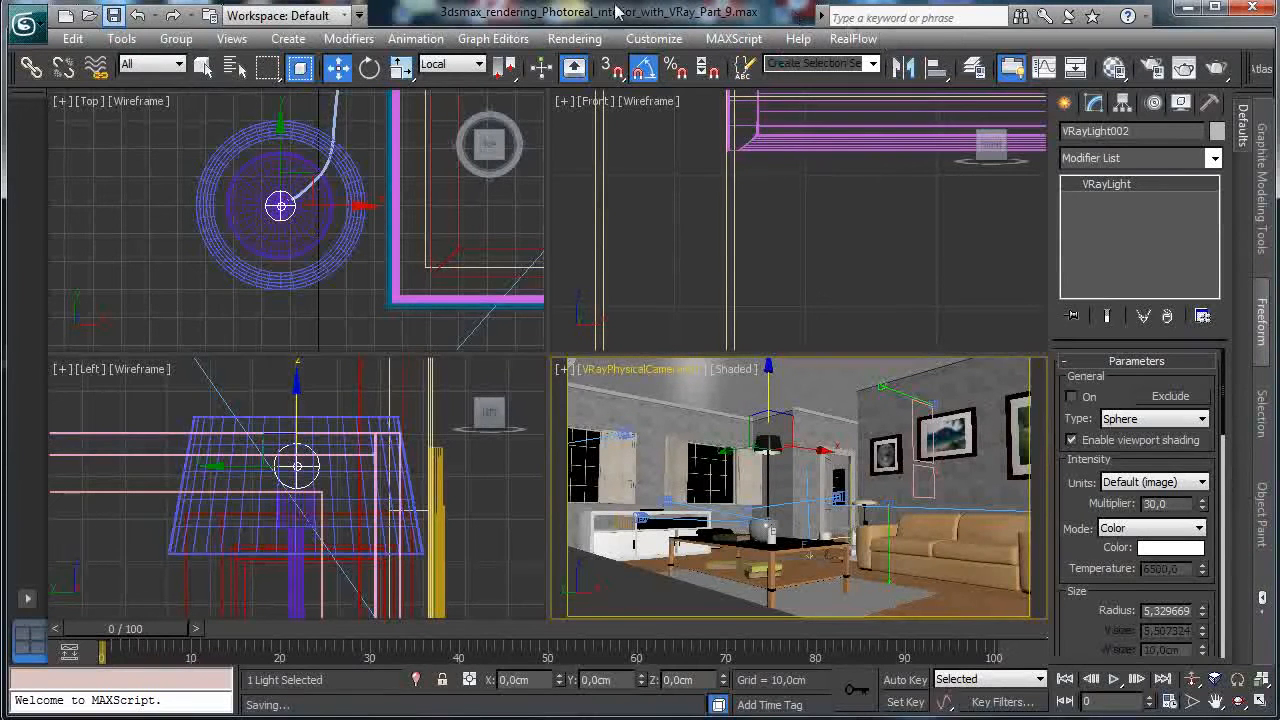
# Open the State Sets window from the Rendering menu.
pyautogui.click(575, 38)
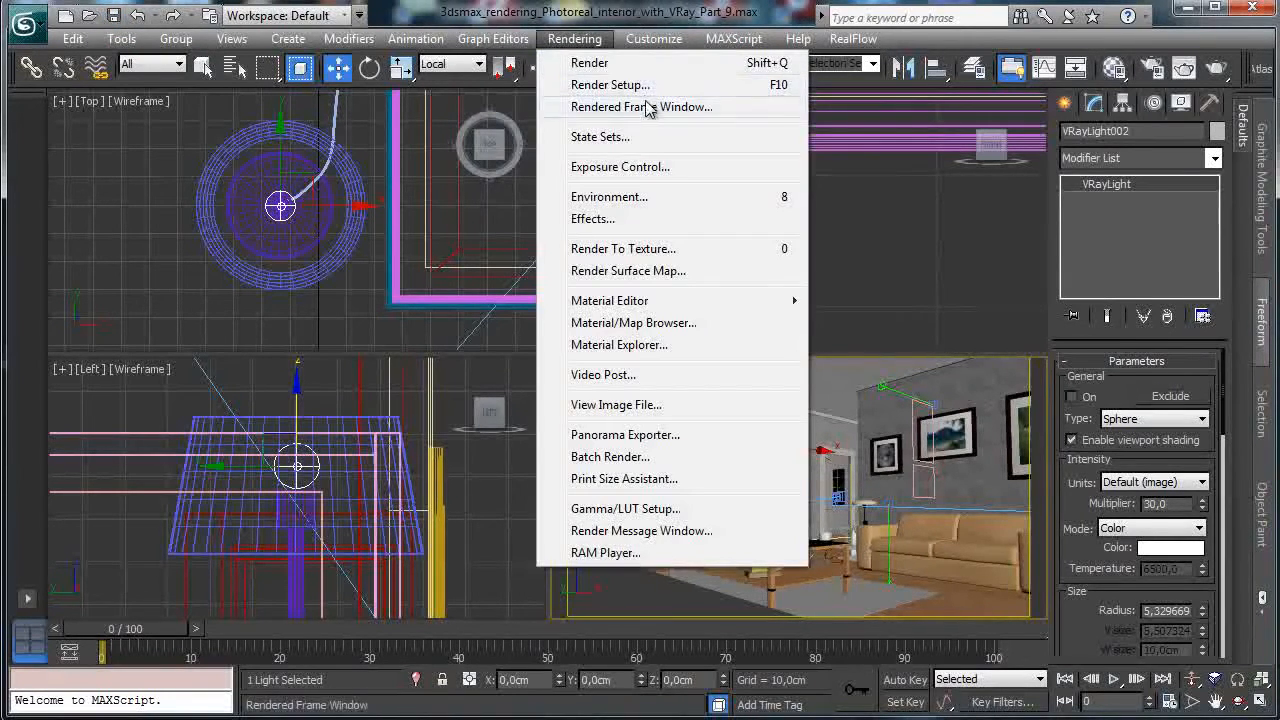
pyautogui.click(600, 137)
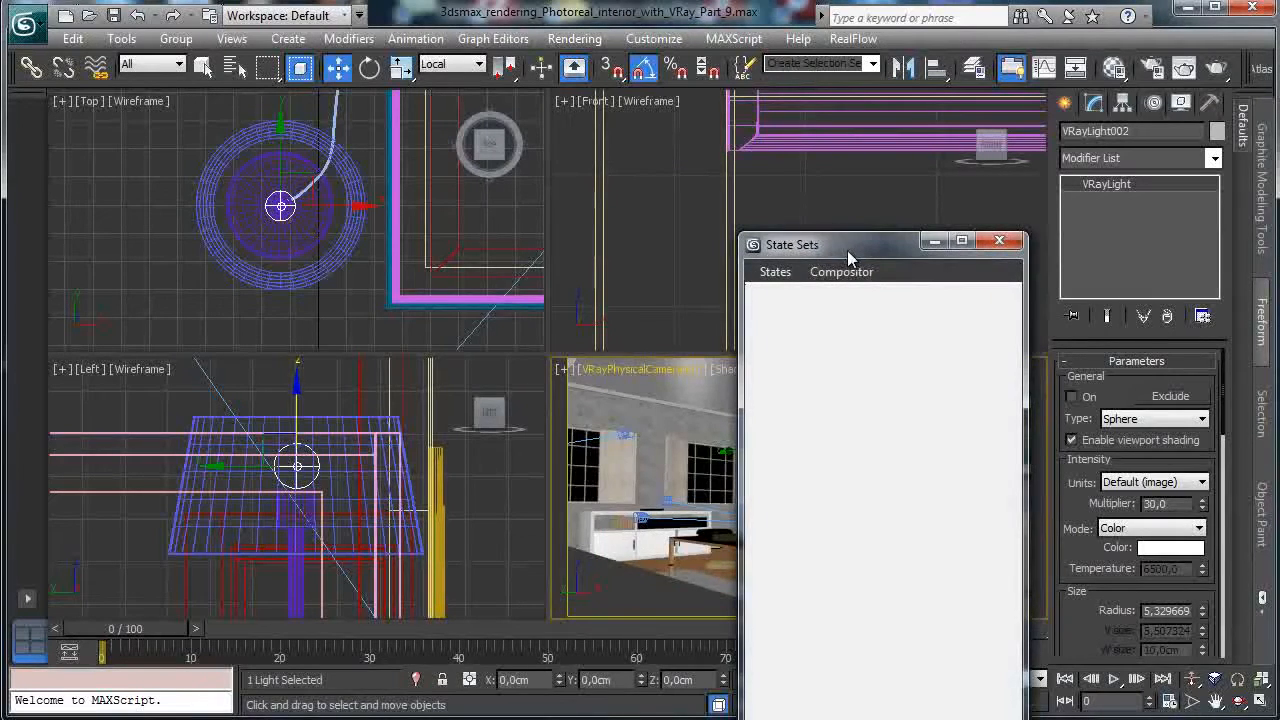
pyautogui.moveTo(847, 250); pyautogui.dragTo(284, 137)
pyautogui.click(436, 128)
pyautogui.click(575, 38)
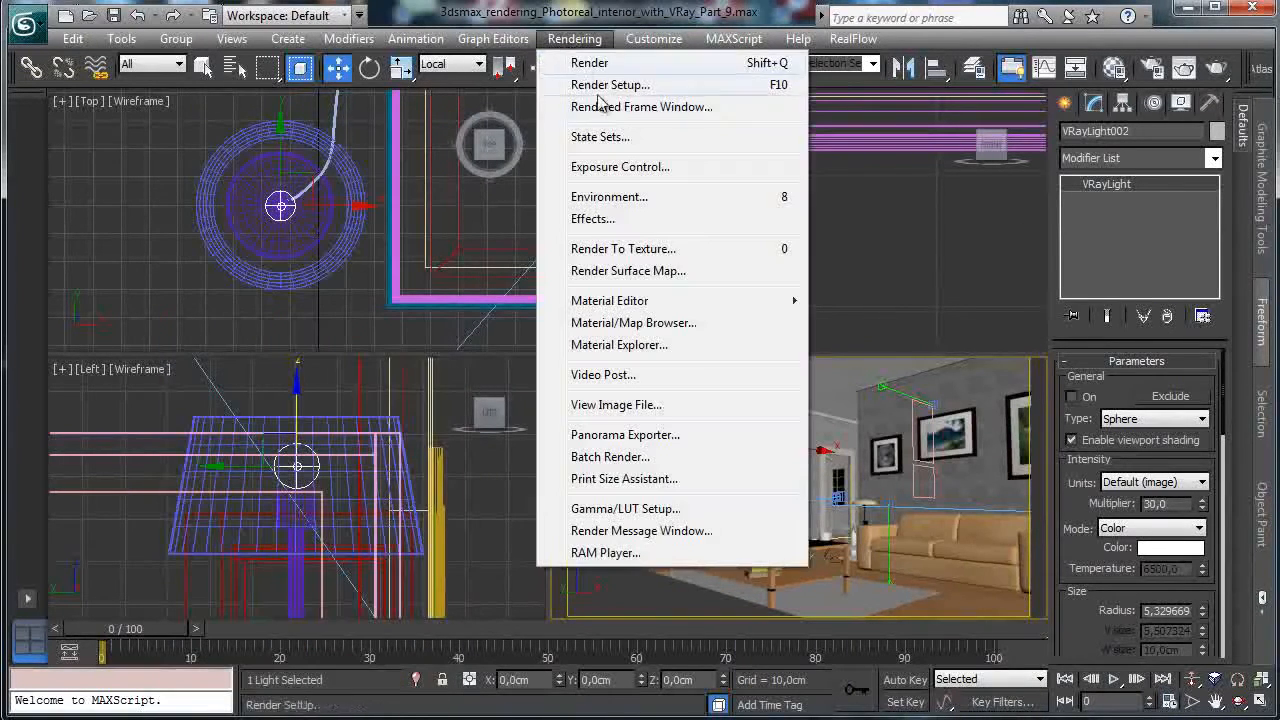
pyautogui.click(660, 140)
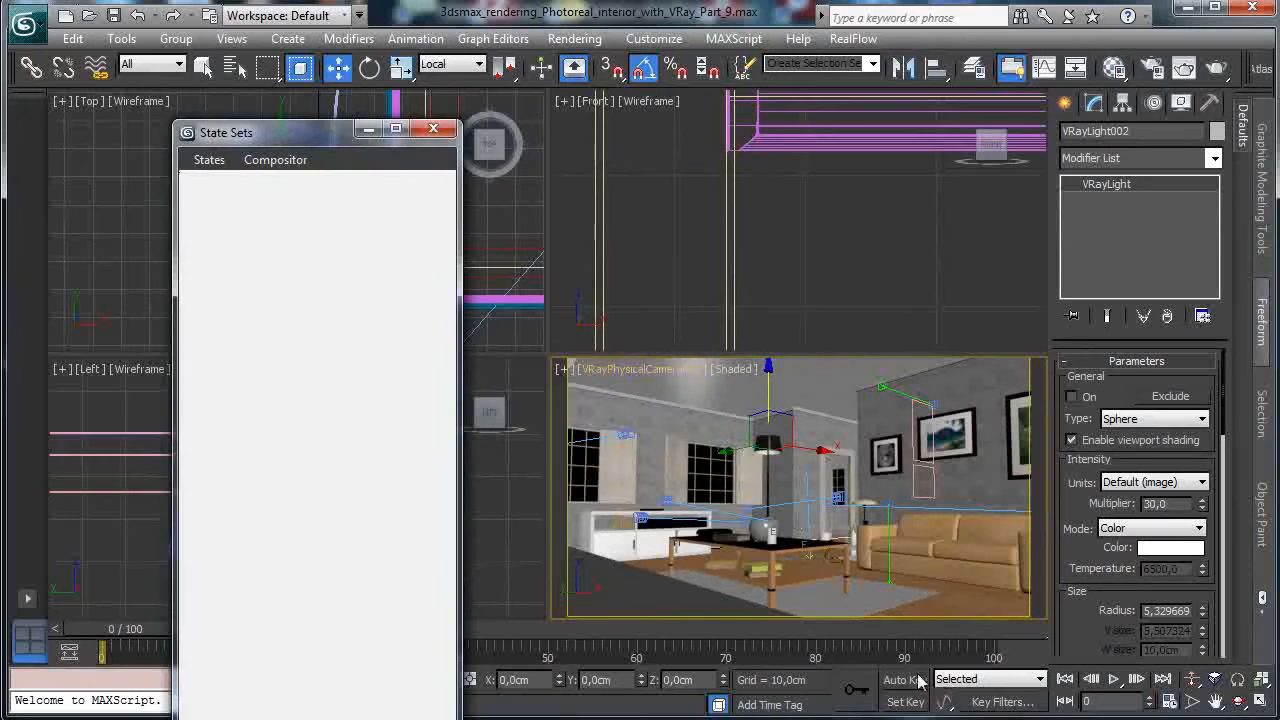
# Rename the default State01 to 'Daylight render'.
pyautogui.click(140, 253)
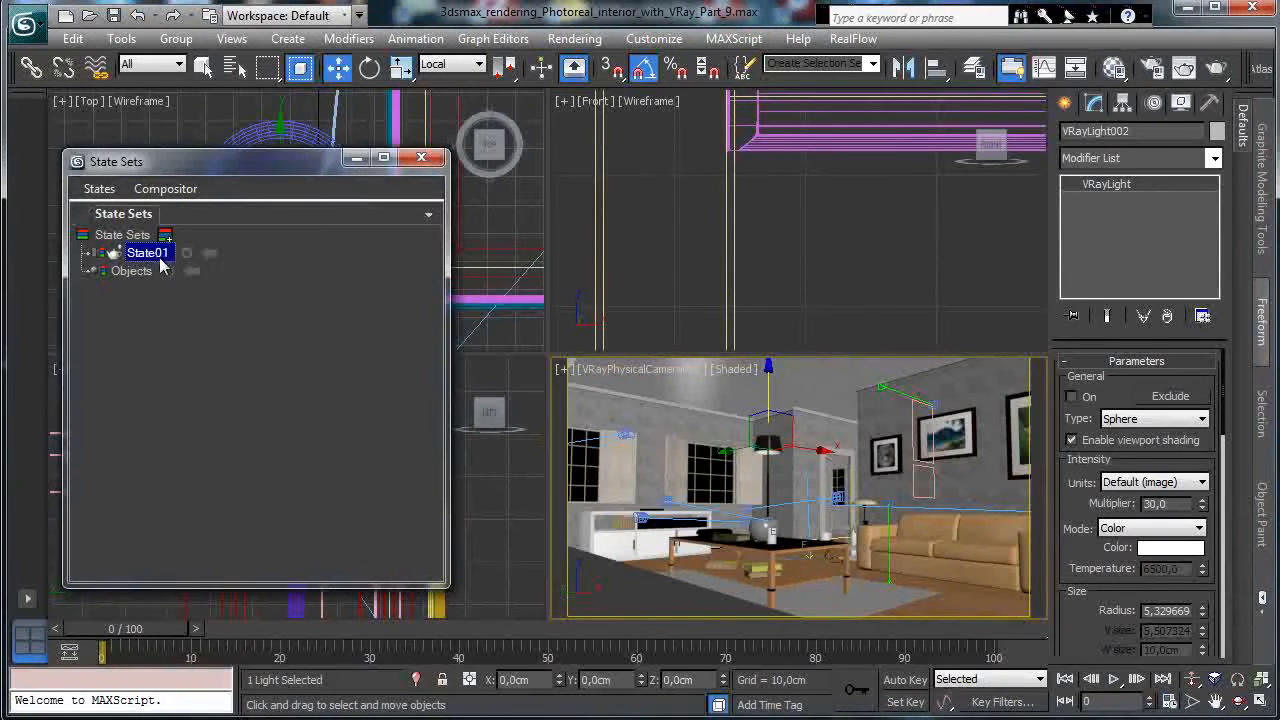
pyautogui.click(155, 256)
pyautogui.write('Day')
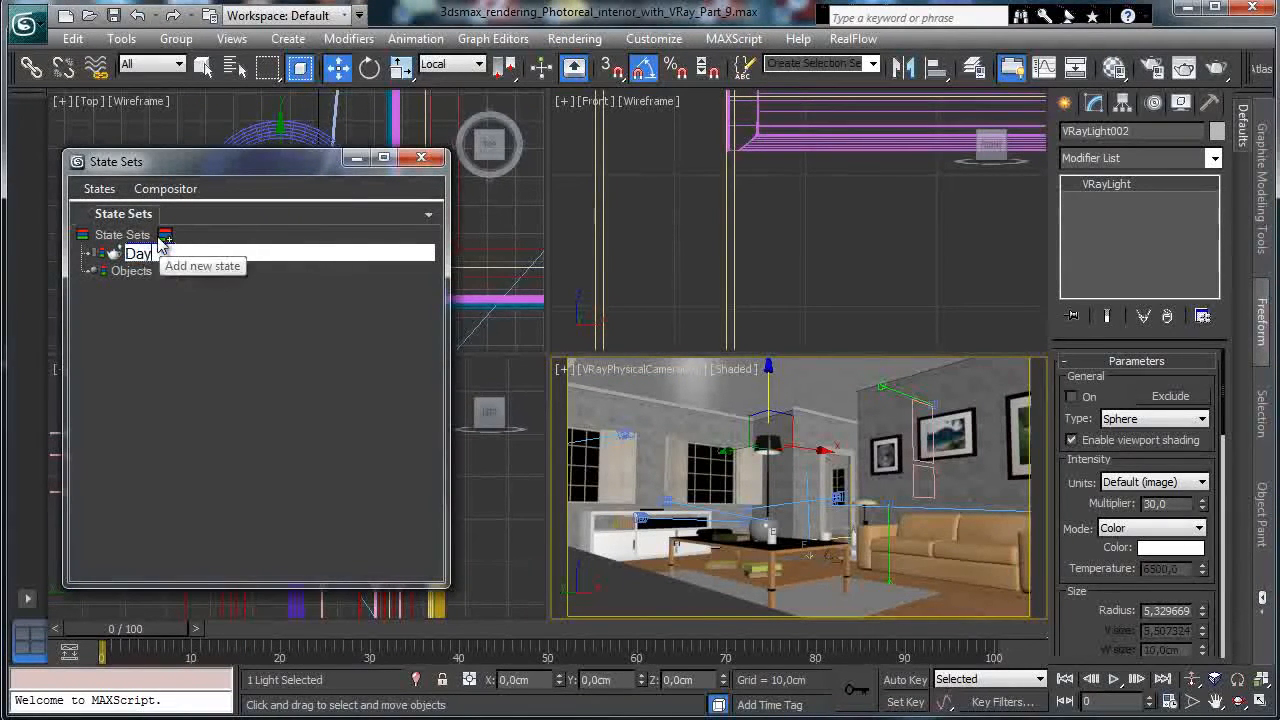
pyautogui.write('light render')
pyautogui.press('Return')
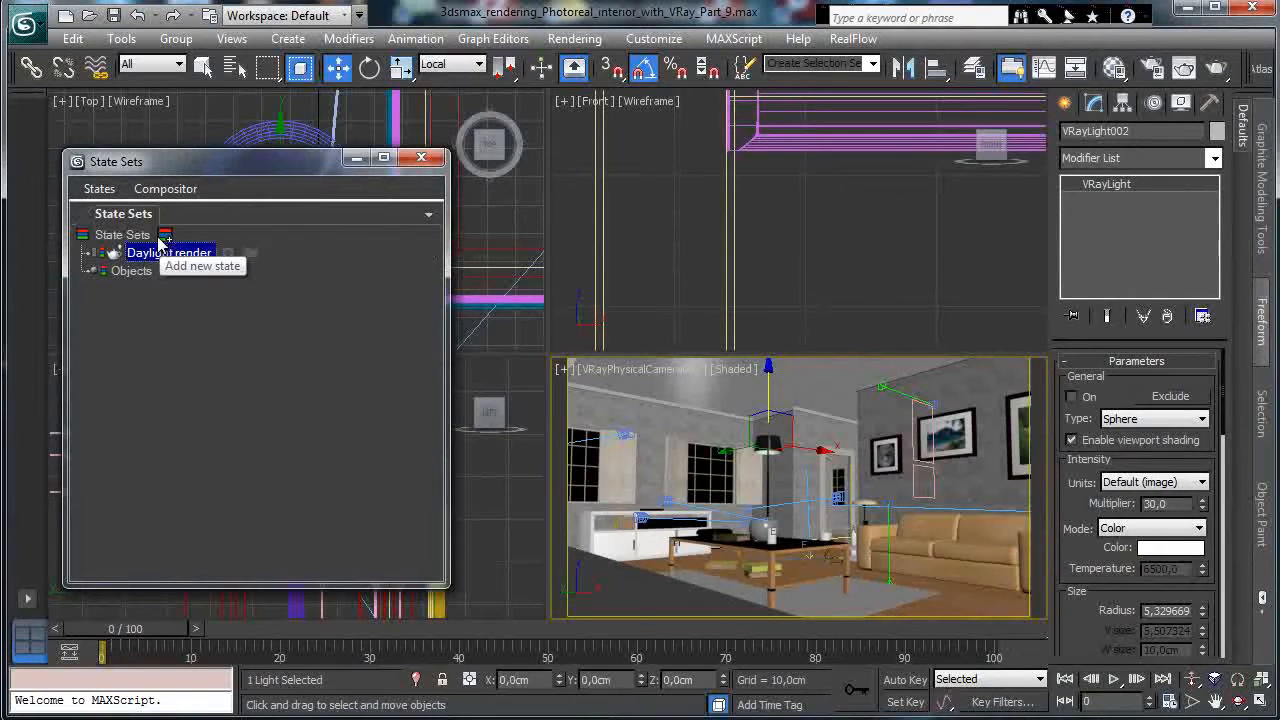
pyautogui.click(145, 386)
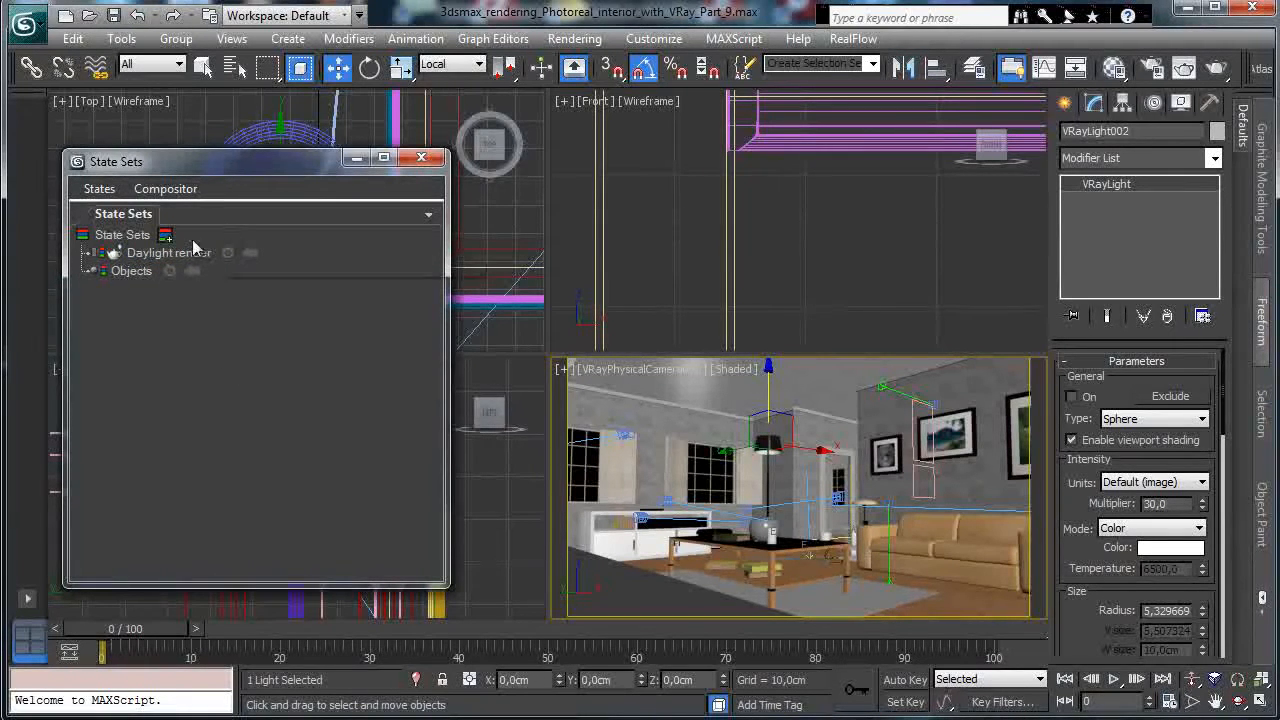
# Add a new state named 'Night time' and move the State Sets window aside.
pyautogui.click(100, 192)
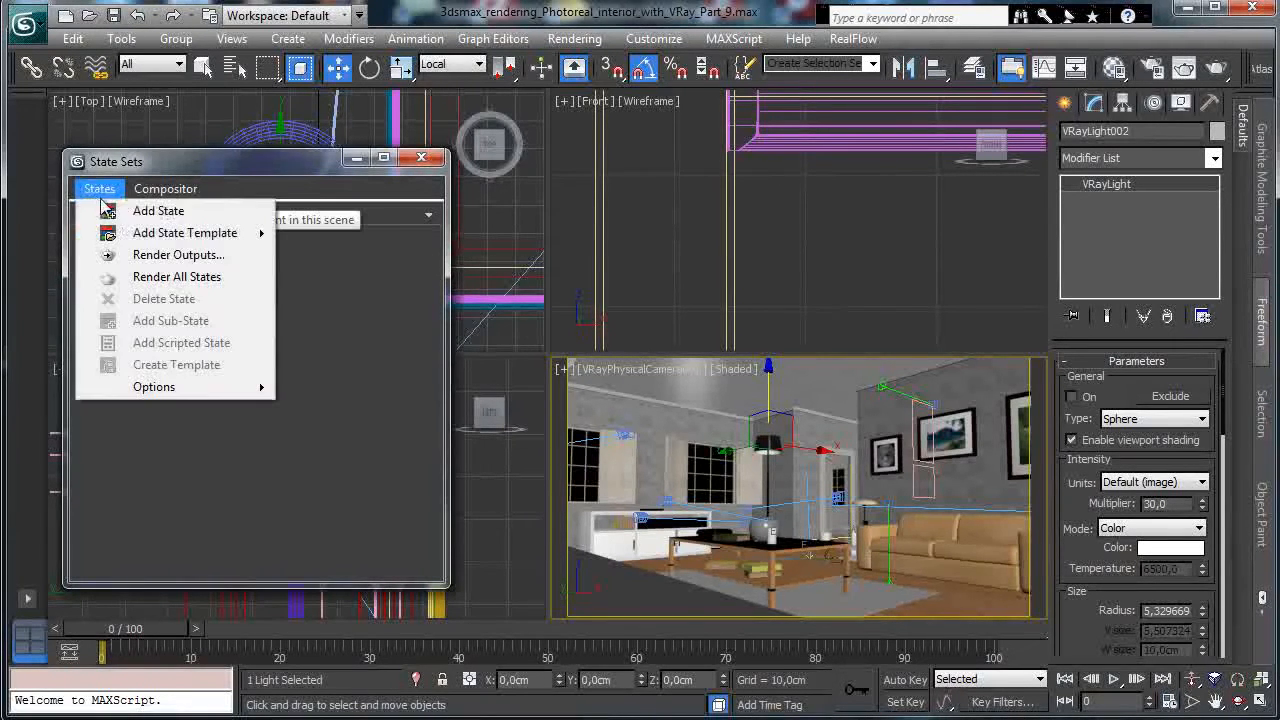
pyautogui.click(167, 214)
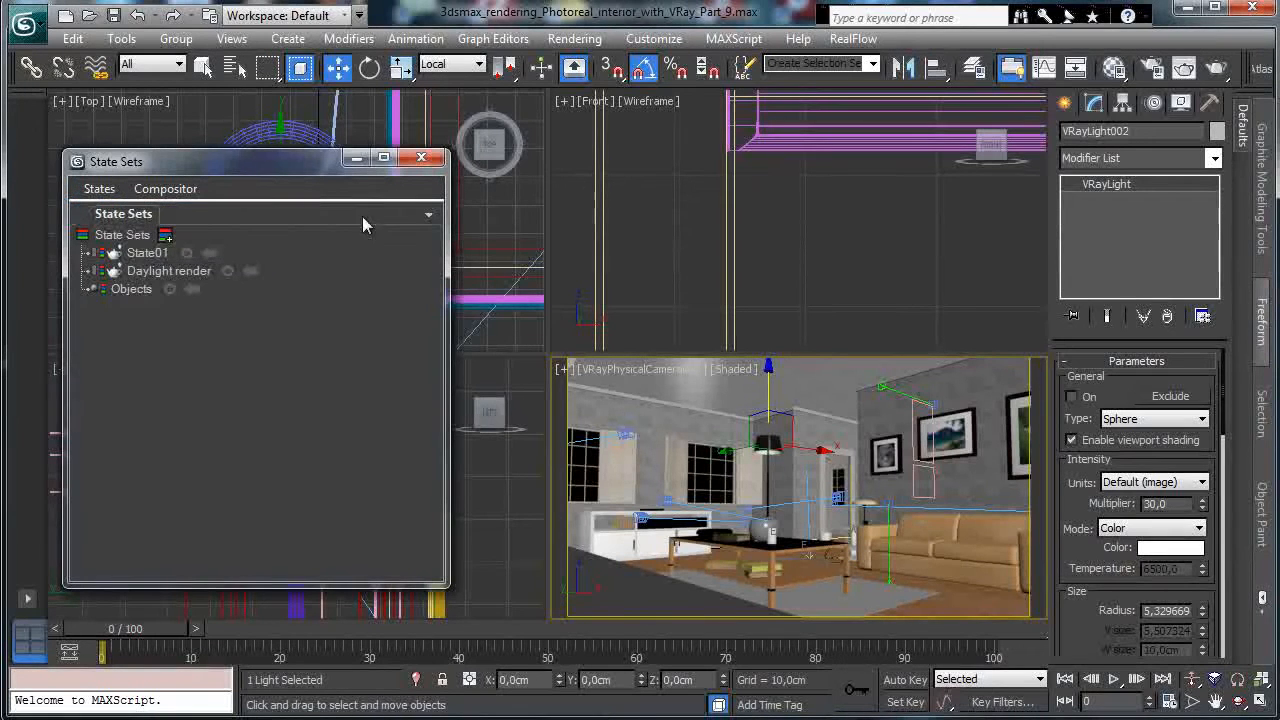
pyautogui.click(163, 254)
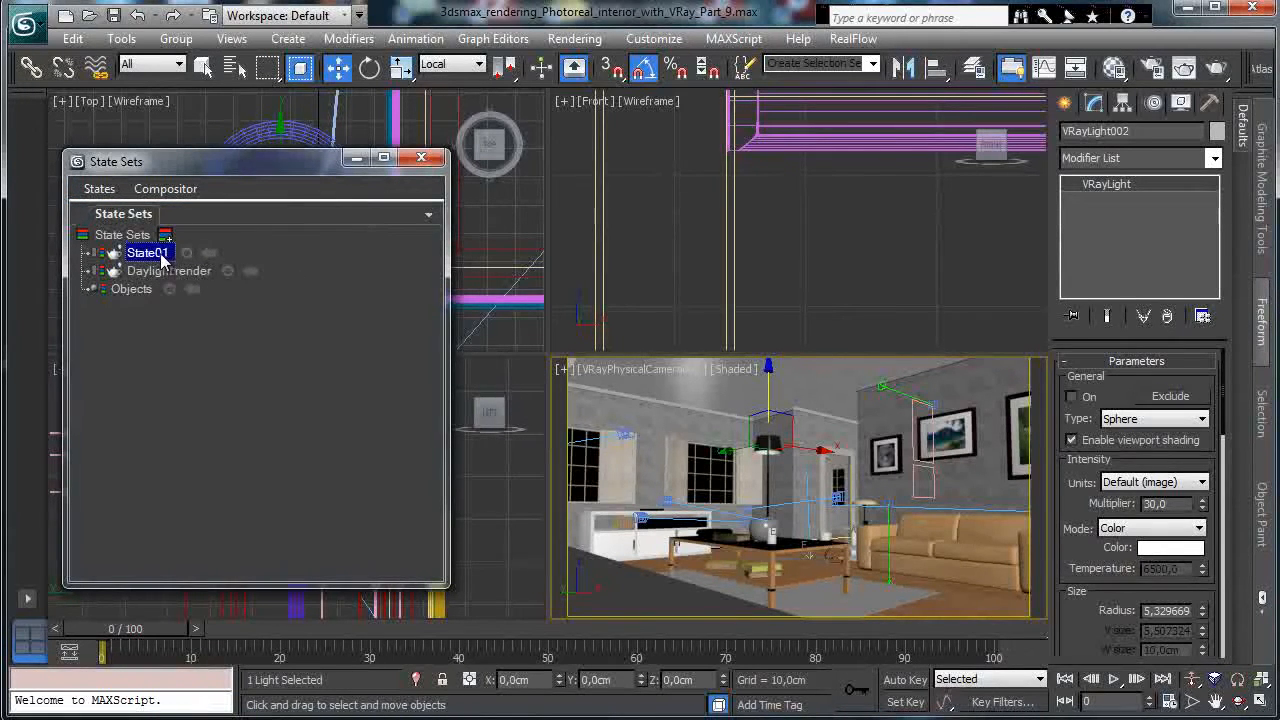
pyautogui.click(163, 254)
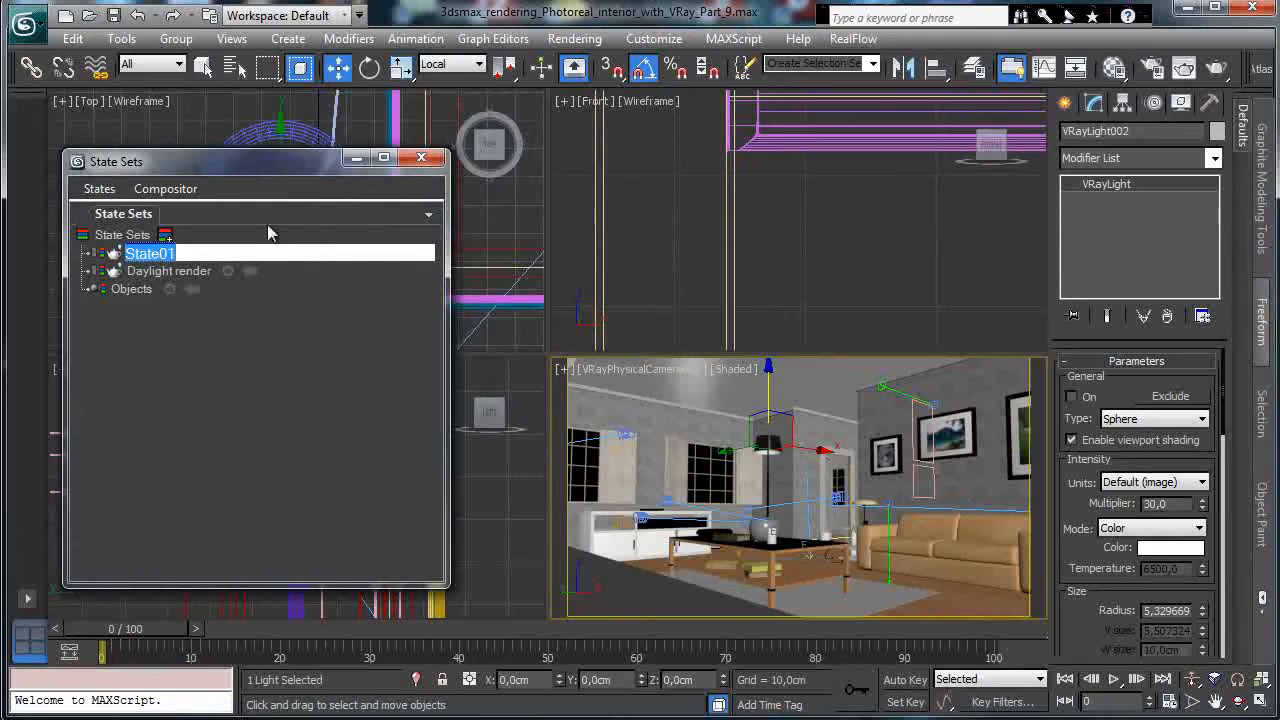
pyautogui.write('Night time')
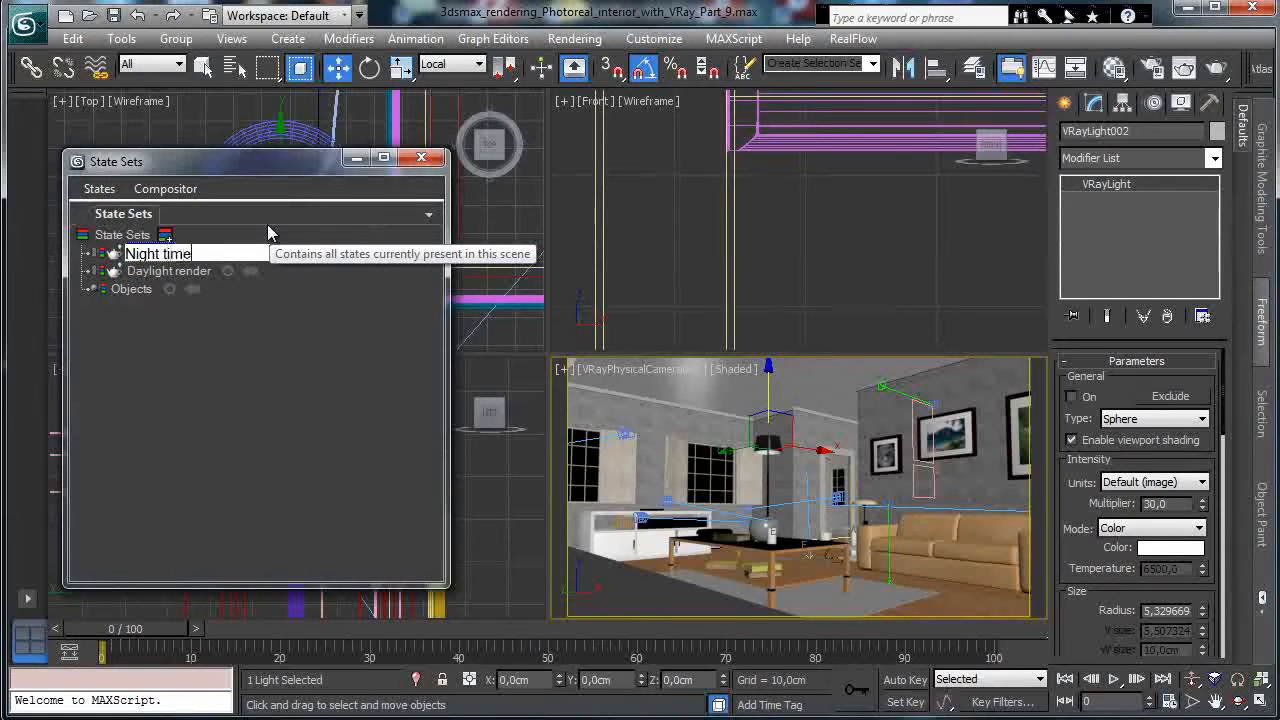
pyautogui.press('Return')
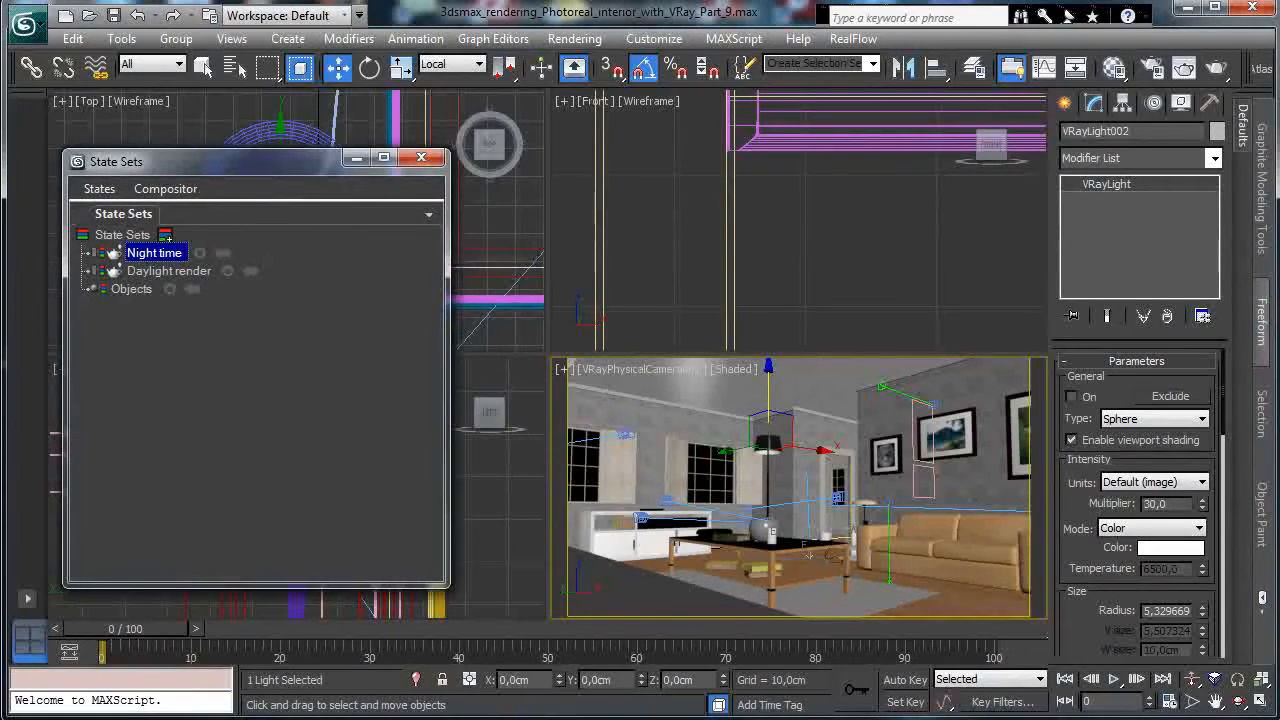
pyautogui.click(176, 270)
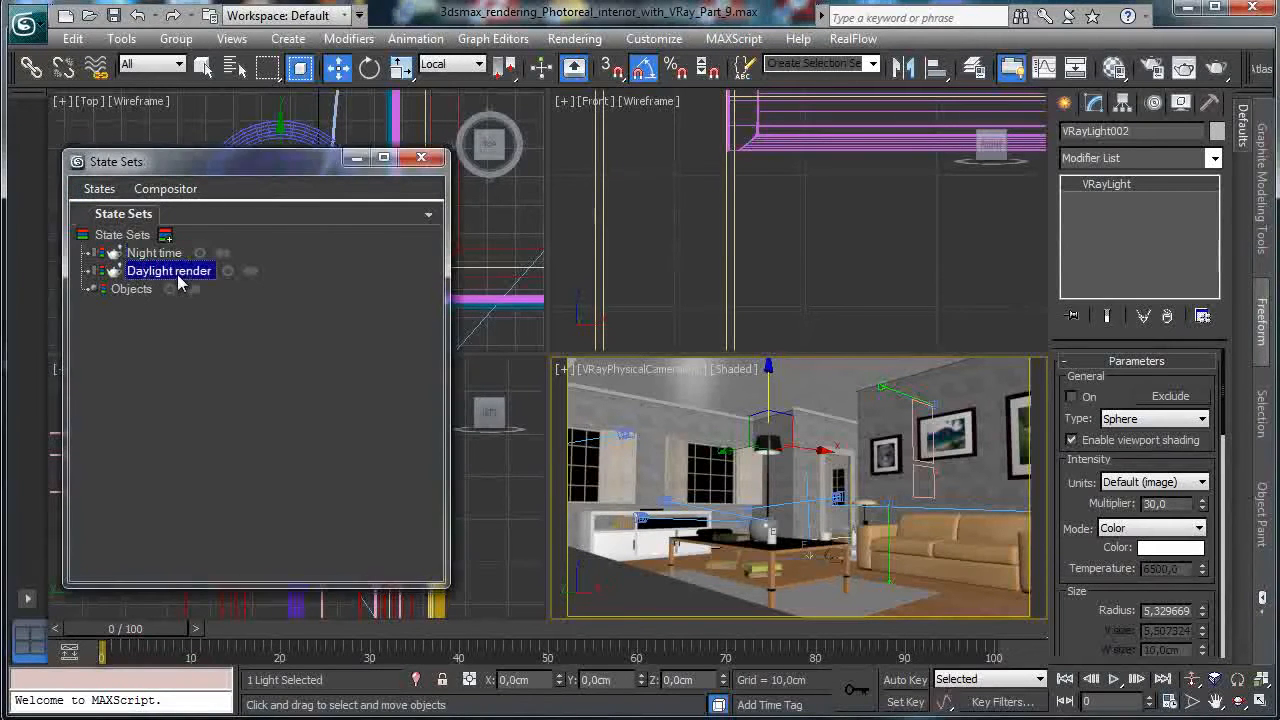
pyautogui.moveTo(352, 158); pyautogui.dragTo(1279, 472)
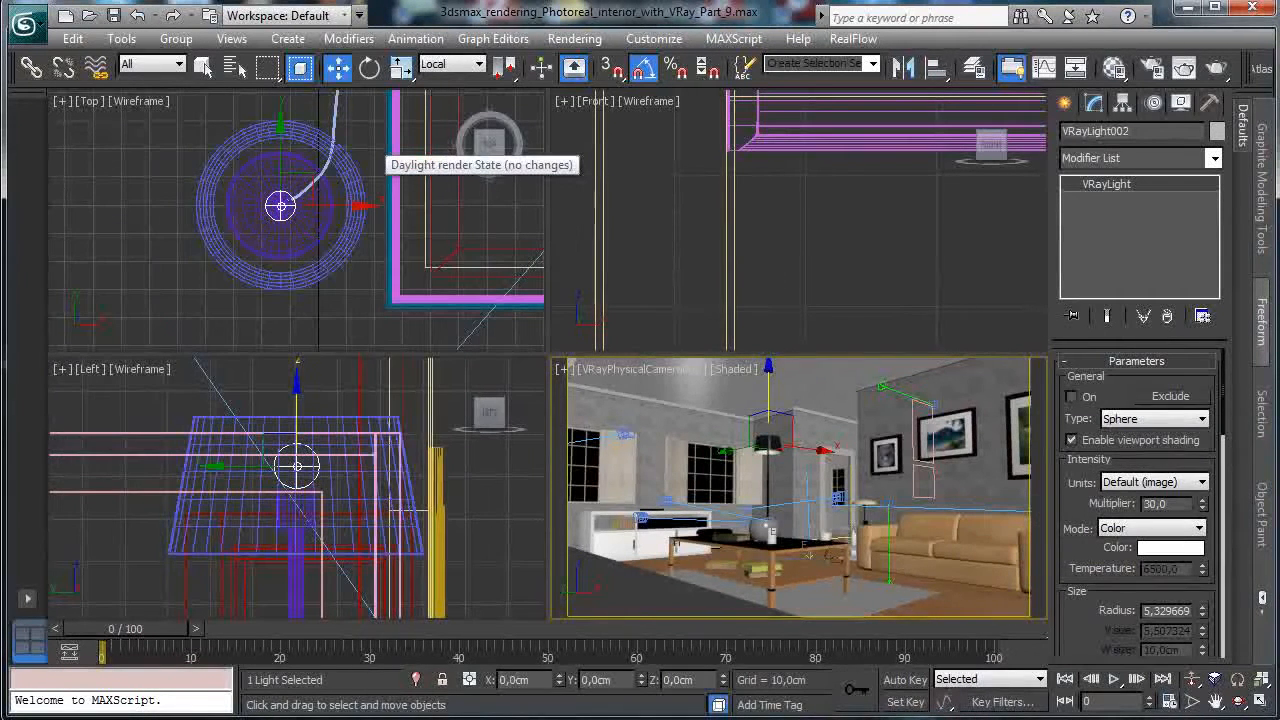
pyautogui.rightClick(317, 291)
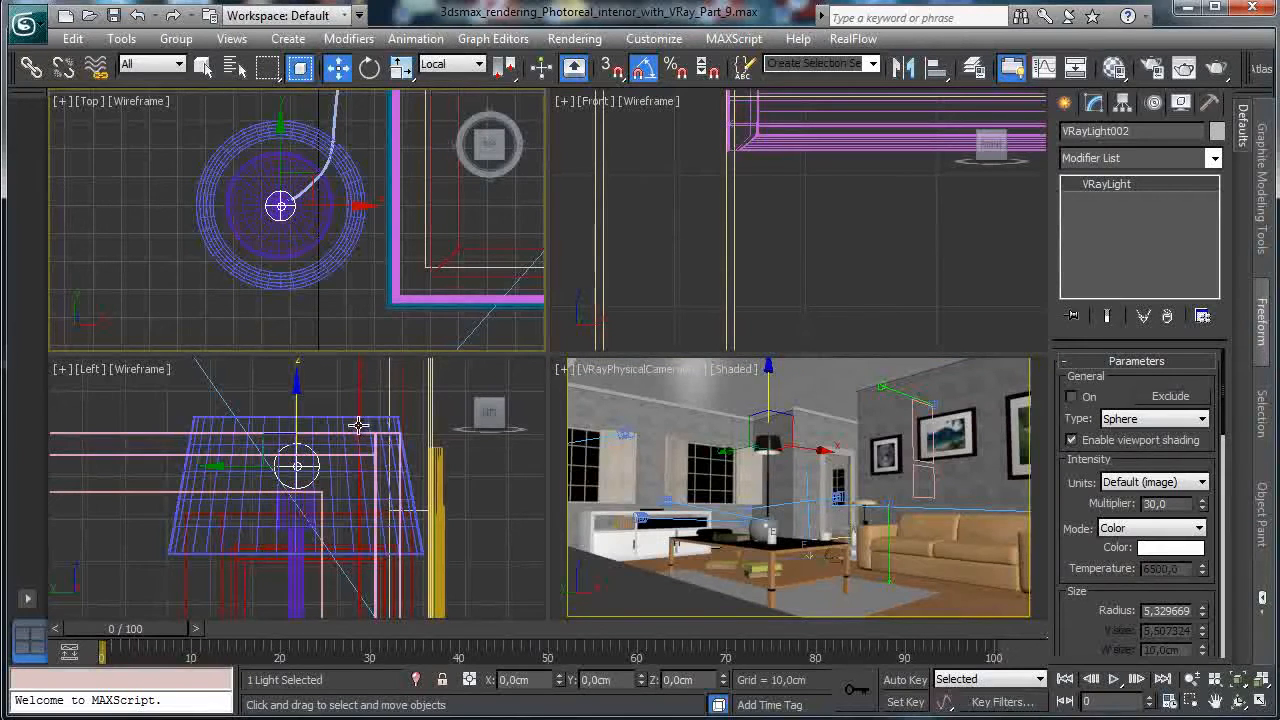
# Maximize the Top view and copy the sphere light down to the lamp at the sofa's lower end.
pyautogui.click(1259, 699)
pyautogui.click(1237, 680)
pyautogui.click(1192, 679)
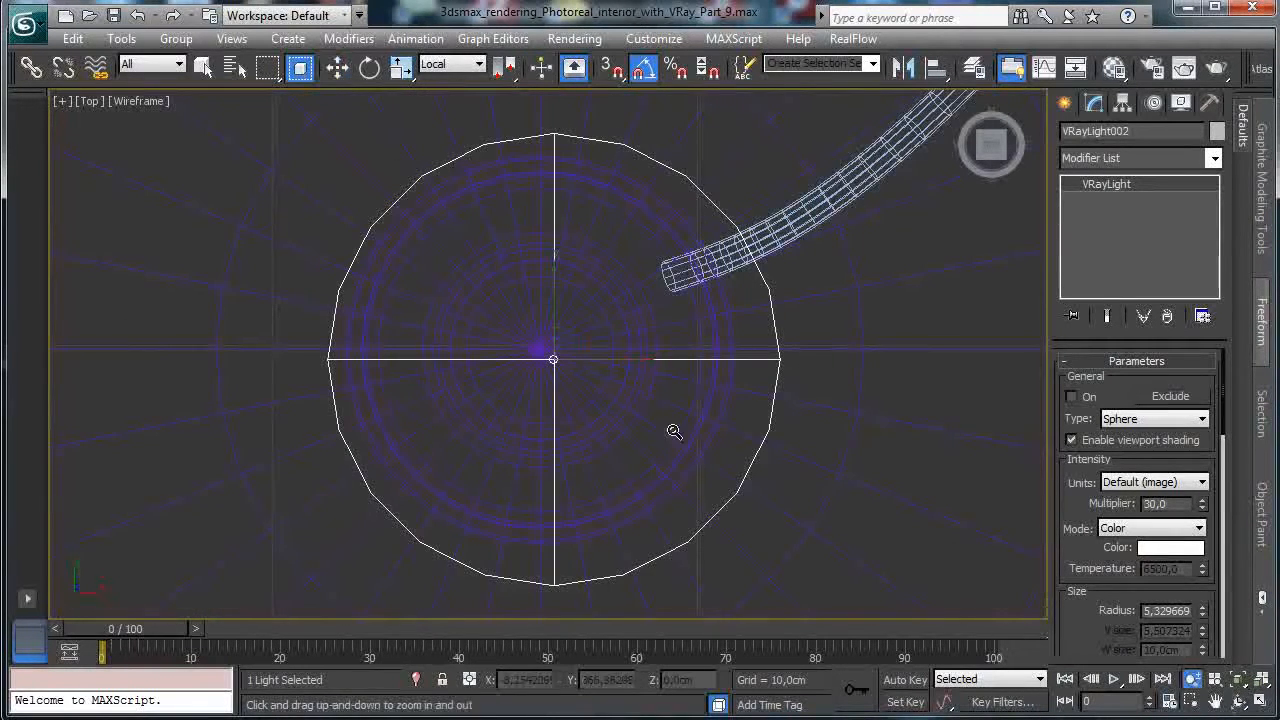
pyautogui.click(338, 67)
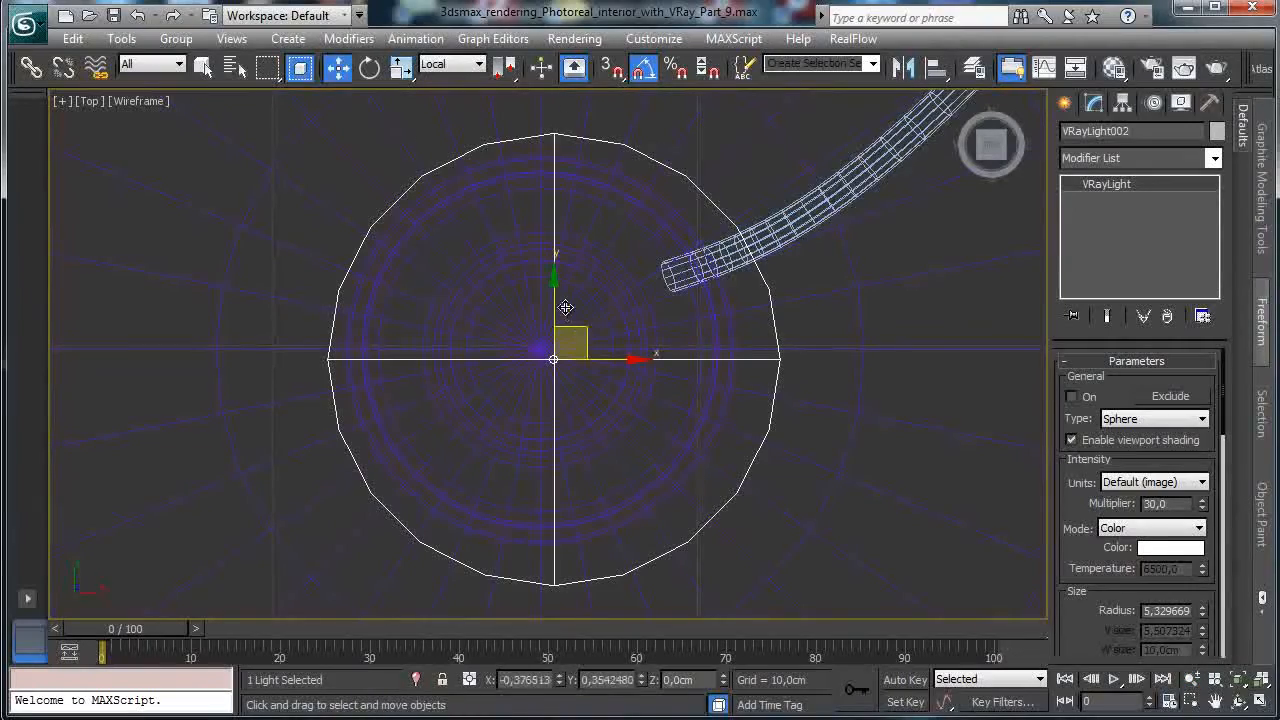
pyautogui.click(1192, 679)
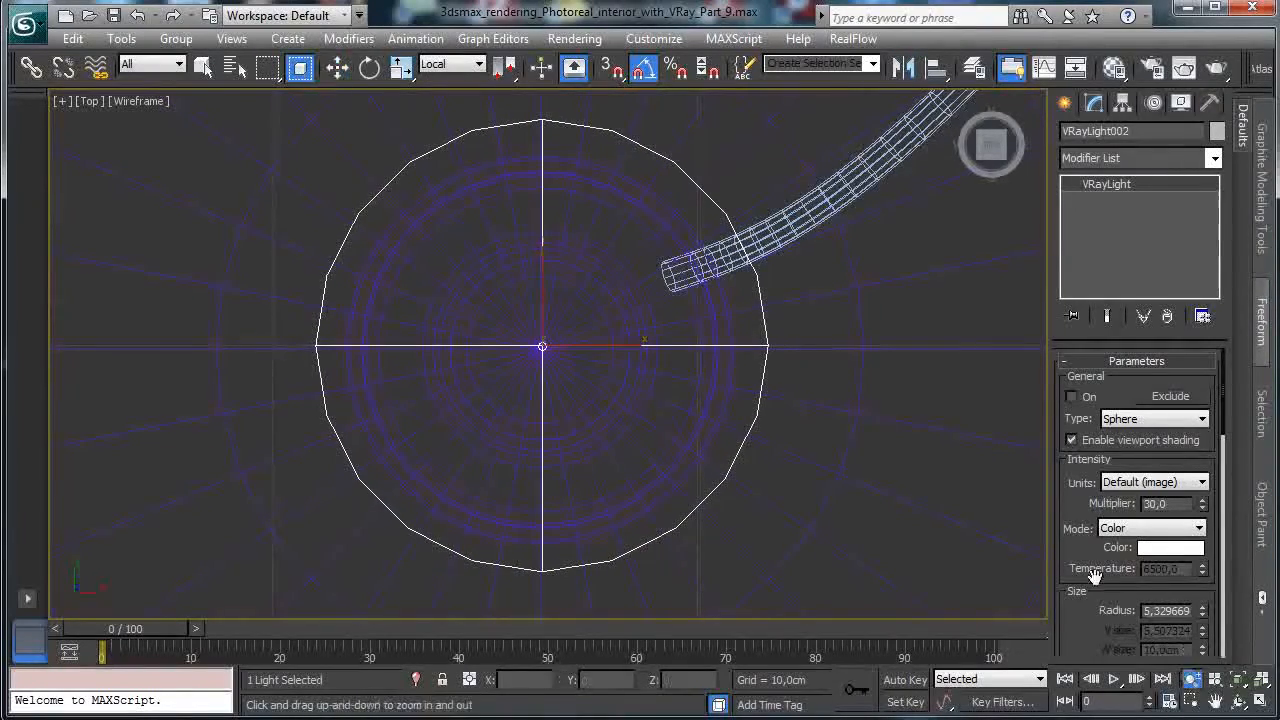
pyautogui.moveTo(628, 270); pyautogui.dragTo(631, 434)
pyautogui.moveTo(606, 225); pyautogui.dragTo(606, 470)
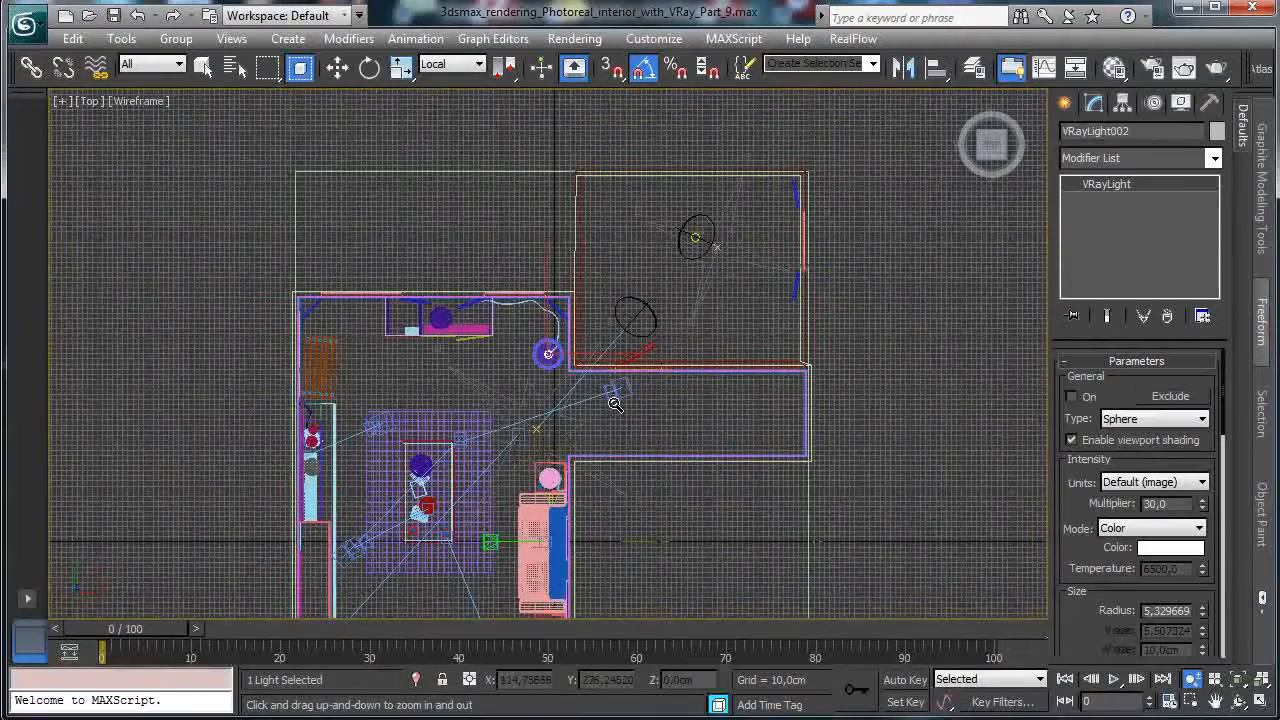
pyautogui.click(338, 68)
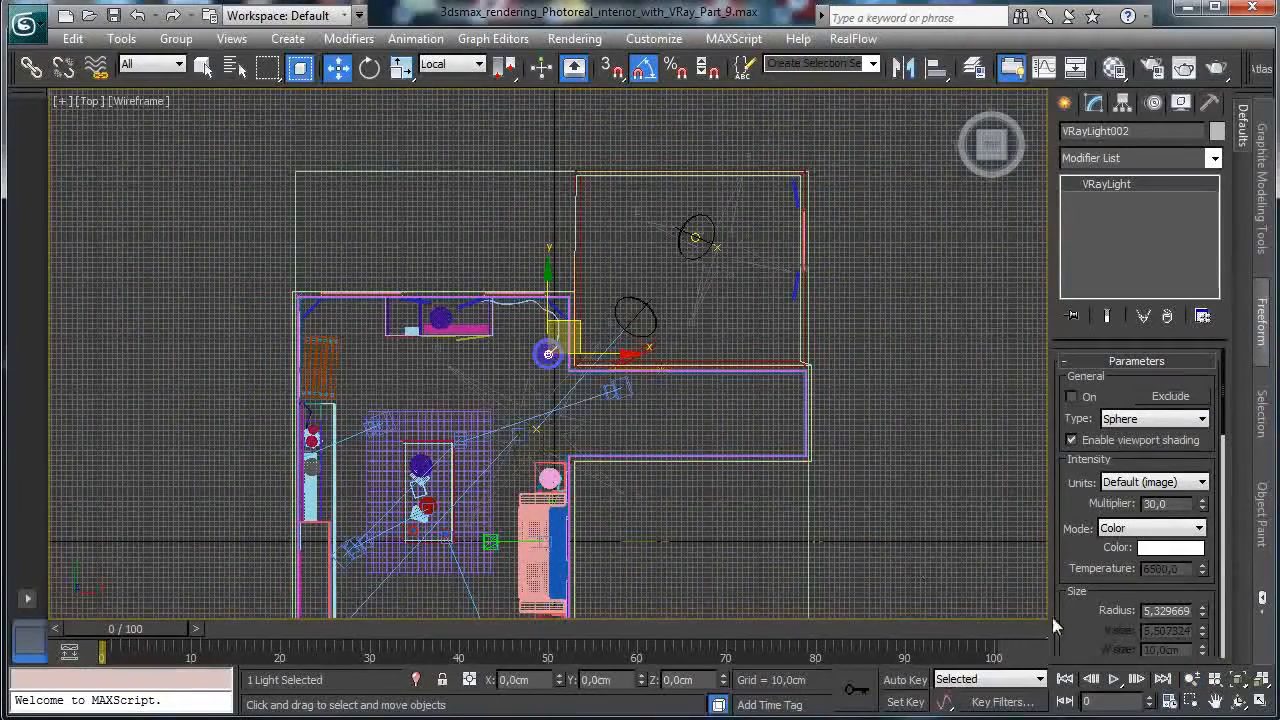
pyautogui.click(1218, 700)
pyautogui.moveTo(666, 486); pyautogui.dragTo(674, 323)
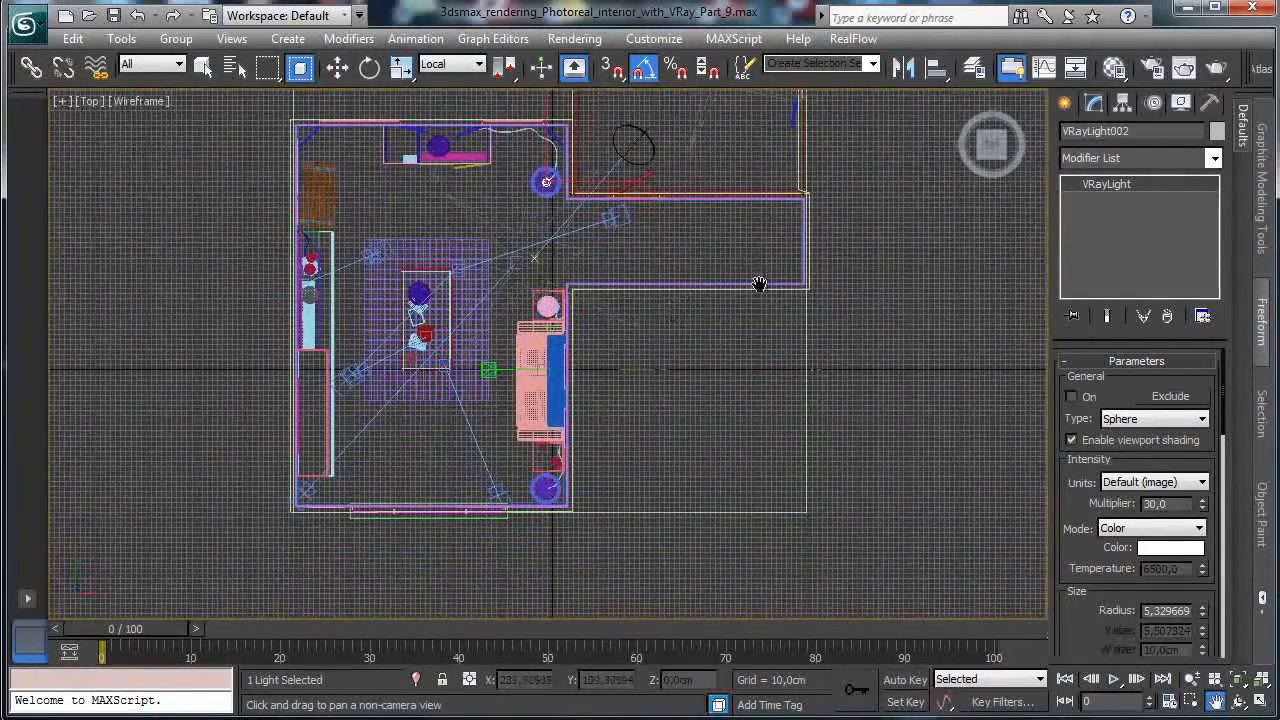
pyautogui.click(338, 68)
pyautogui.moveTo(576, 151)
pyautogui.keyDown('shift'); pyautogui.mouseDown()
pyautogui.moveTo(557, 271)
pyautogui.moveTo(560, 414)
pyautogui.moveTo(580, 467)
pyautogui.mouseUp(); pyautogui.keyUp('shift')
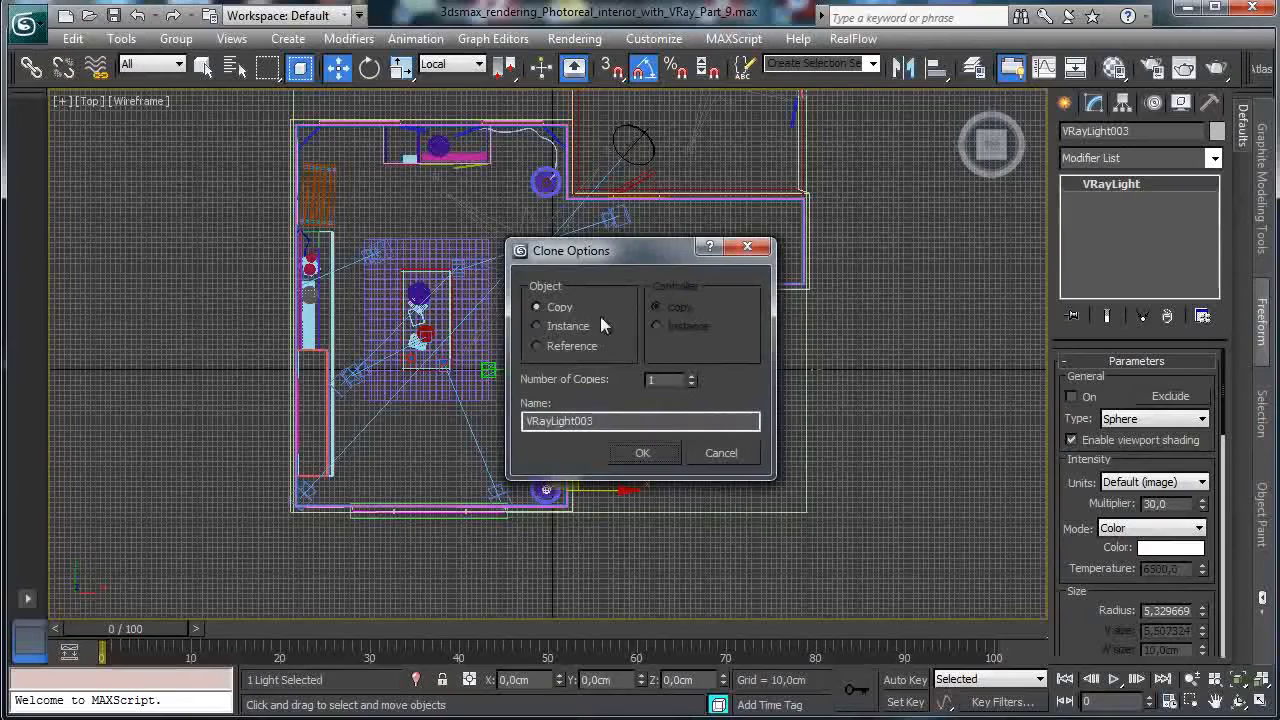
pyautogui.click(643, 453)
# Zoom in on the new light and nudge it slightly upward onto its lamp.
pyautogui.hotkey('ctrl', 'w')
pyautogui.moveTo(524, 463); pyautogui.dragTo(585, 528)
pyautogui.click(337, 67)
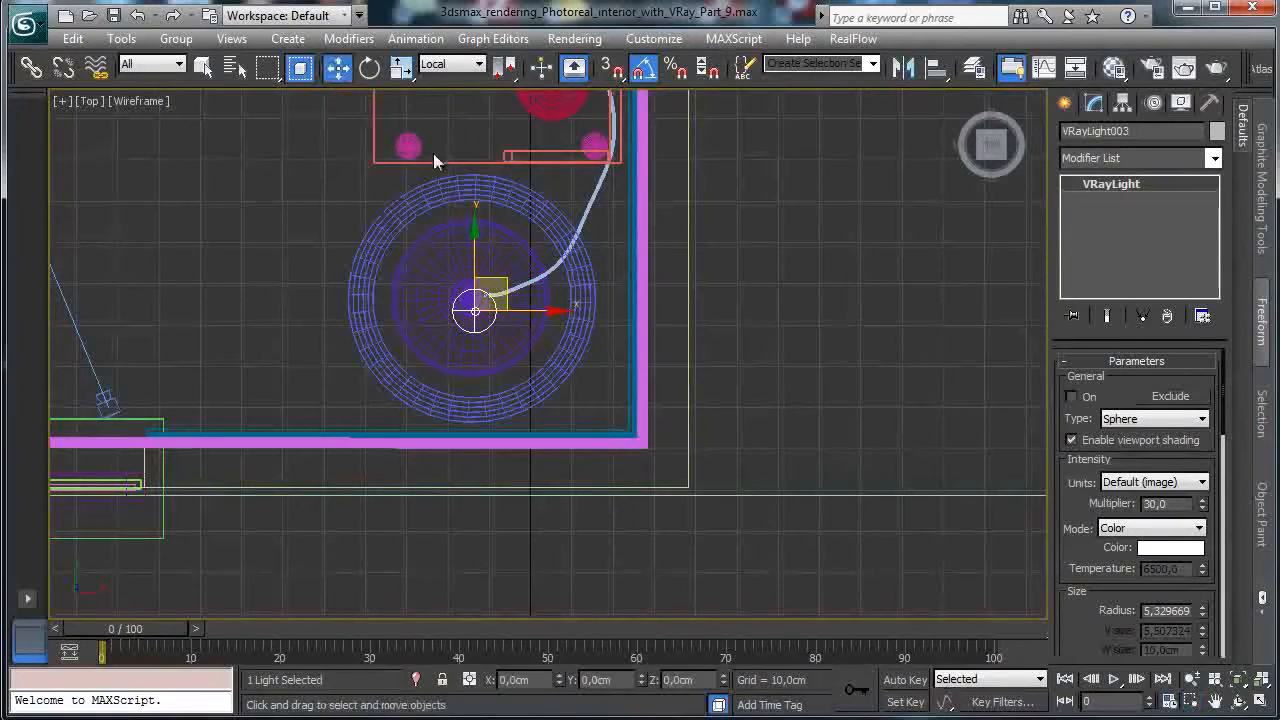
pyautogui.moveTo(490, 280); pyautogui.dragTo(488, 266)
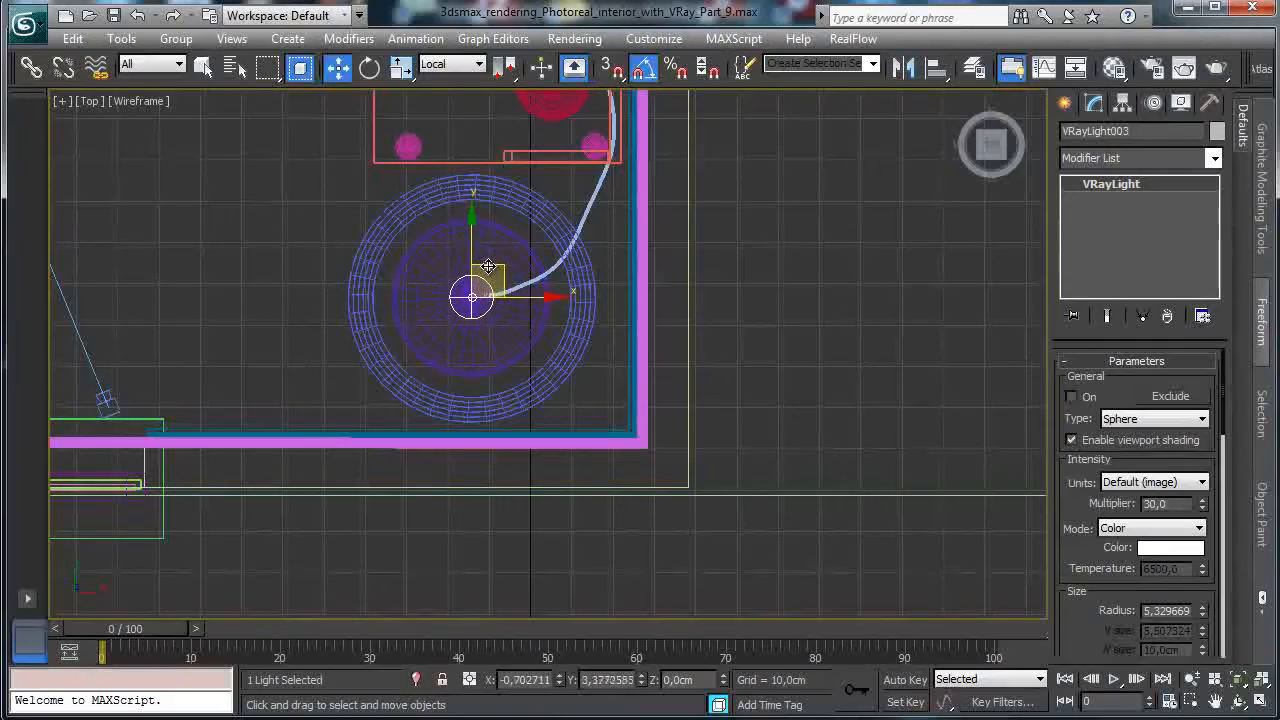
# Shift-drag another copy of the sphere light onto the lamp at the sofa's other end.
pyautogui.moveTo(649, 291); pyautogui.dragTo(663, 526)
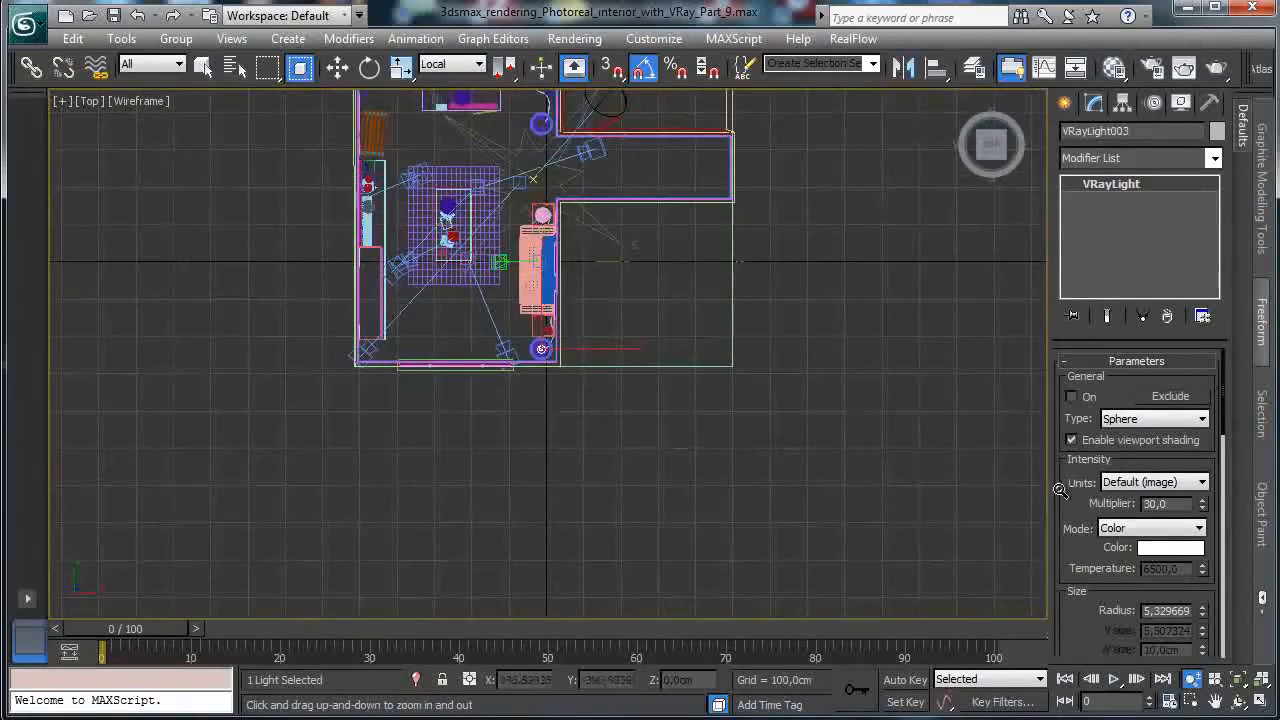
pyautogui.hotkey('ctrl', 'w')
pyautogui.moveTo(528, 188); pyautogui.dragTo(600, 380)
pyautogui.press('w')
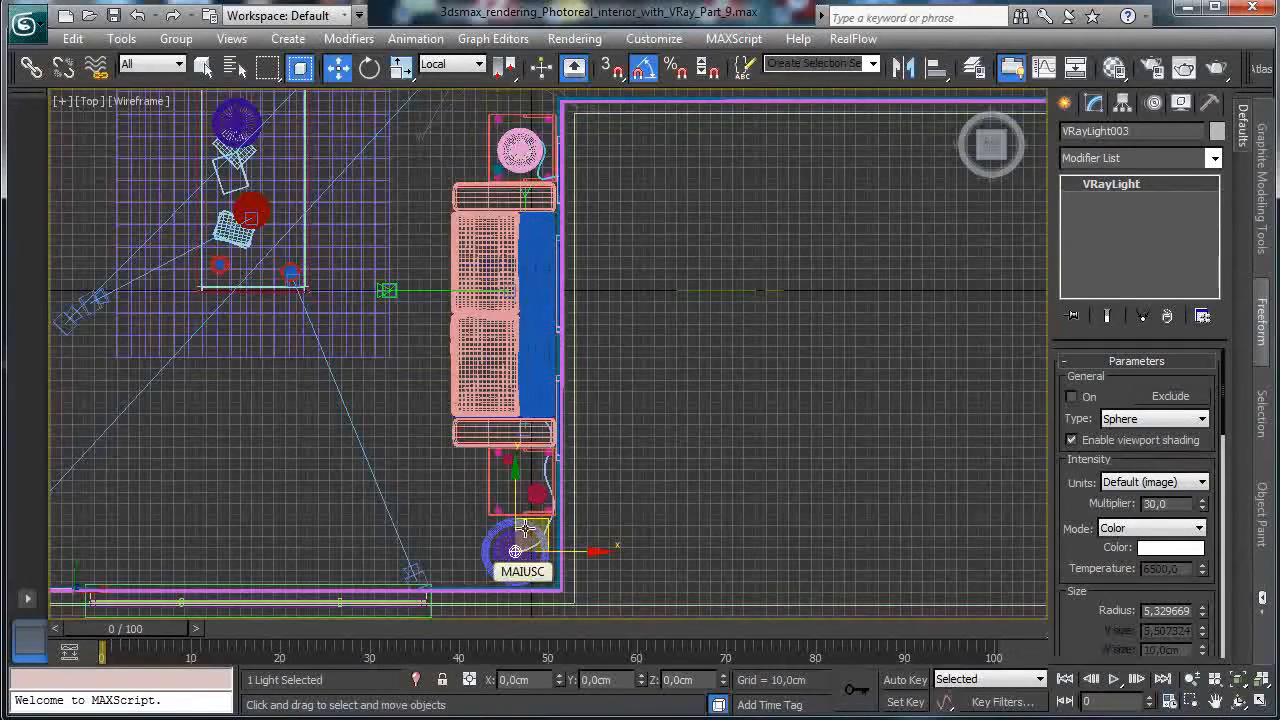
pyautogui.moveTo(515, 550)
pyautogui.keyDown('shift'); pyautogui.mouseDown()
pyautogui.moveTo(550, 110)
pyautogui.moveTo(544, 121)
pyautogui.mouseUp(); pyautogui.keyUp('shift')
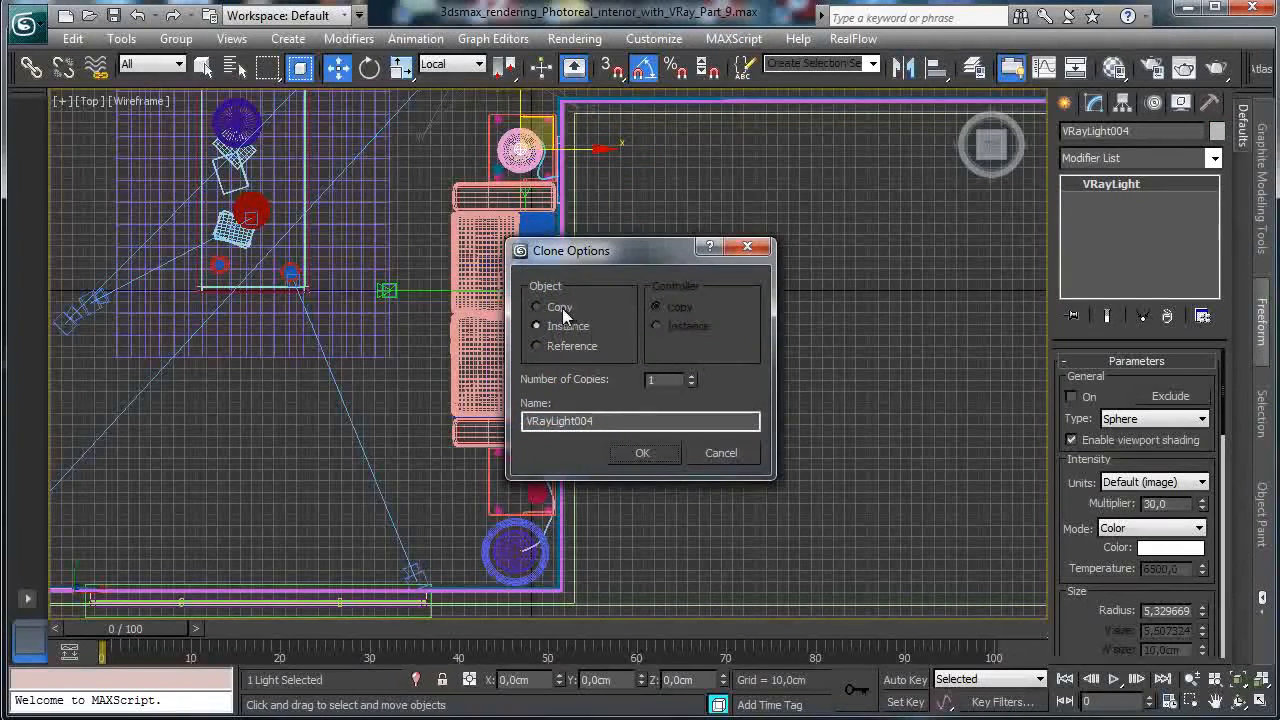
# Confirm the copy and centre the new sphere light on its lamp in plan.
pyautogui.click(652, 456)
pyautogui.hotkey('ctrl', 'w')
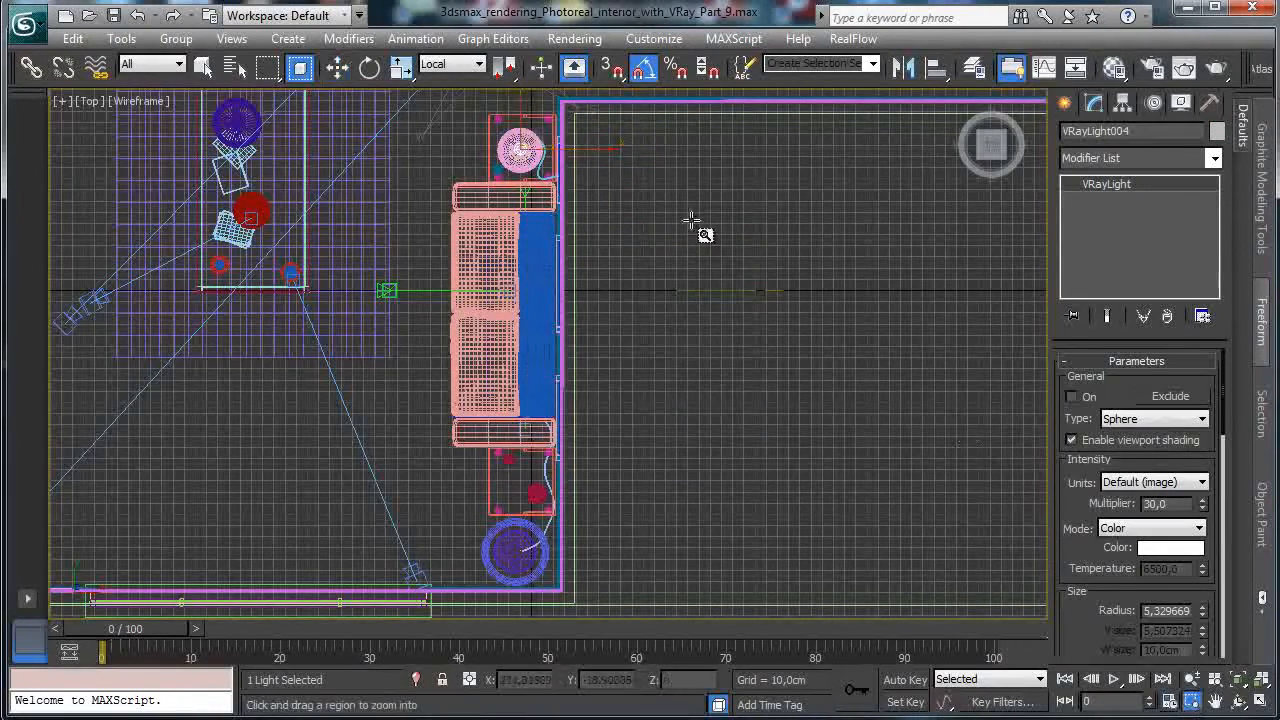
pyautogui.moveTo(494, 129); pyautogui.dragTo(572, 196)
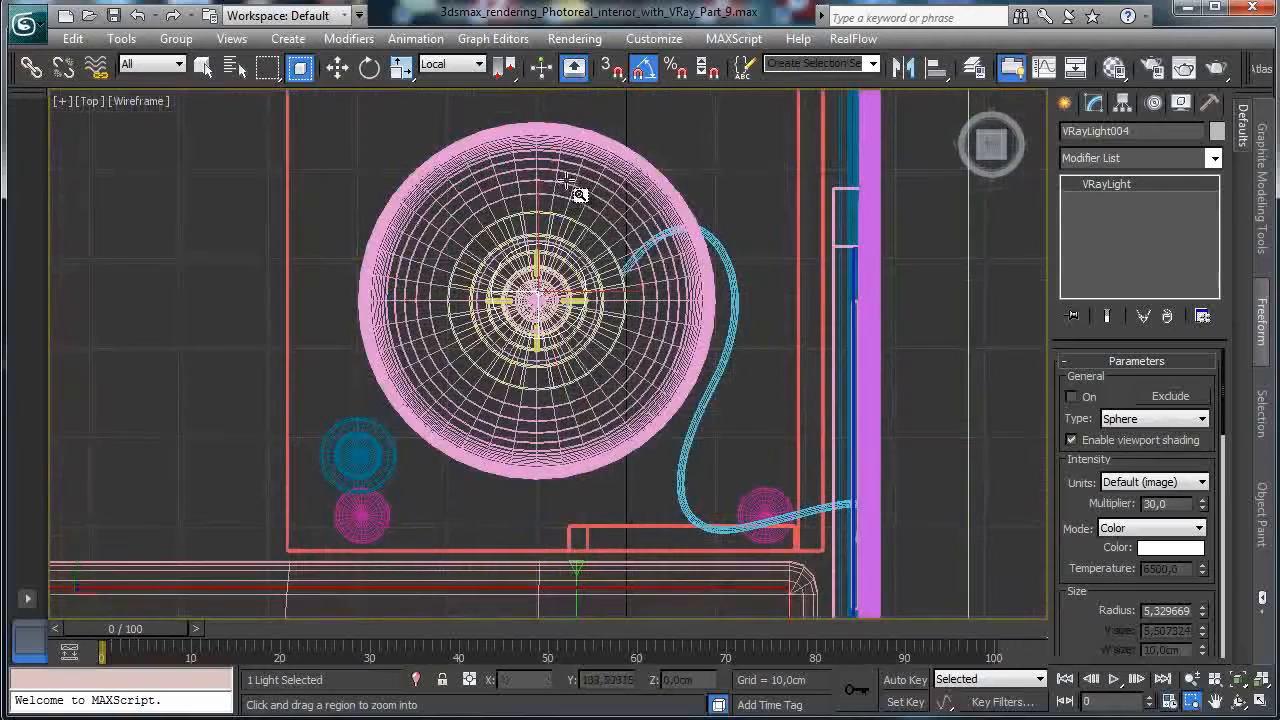
pyautogui.click(338, 67)
pyautogui.moveTo(566, 258); pyautogui.dragTo(558, 269)
# In the four-viewport layout, raise the copied light up into the lampshade in the side view.
pyautogui.click(1258, 702)
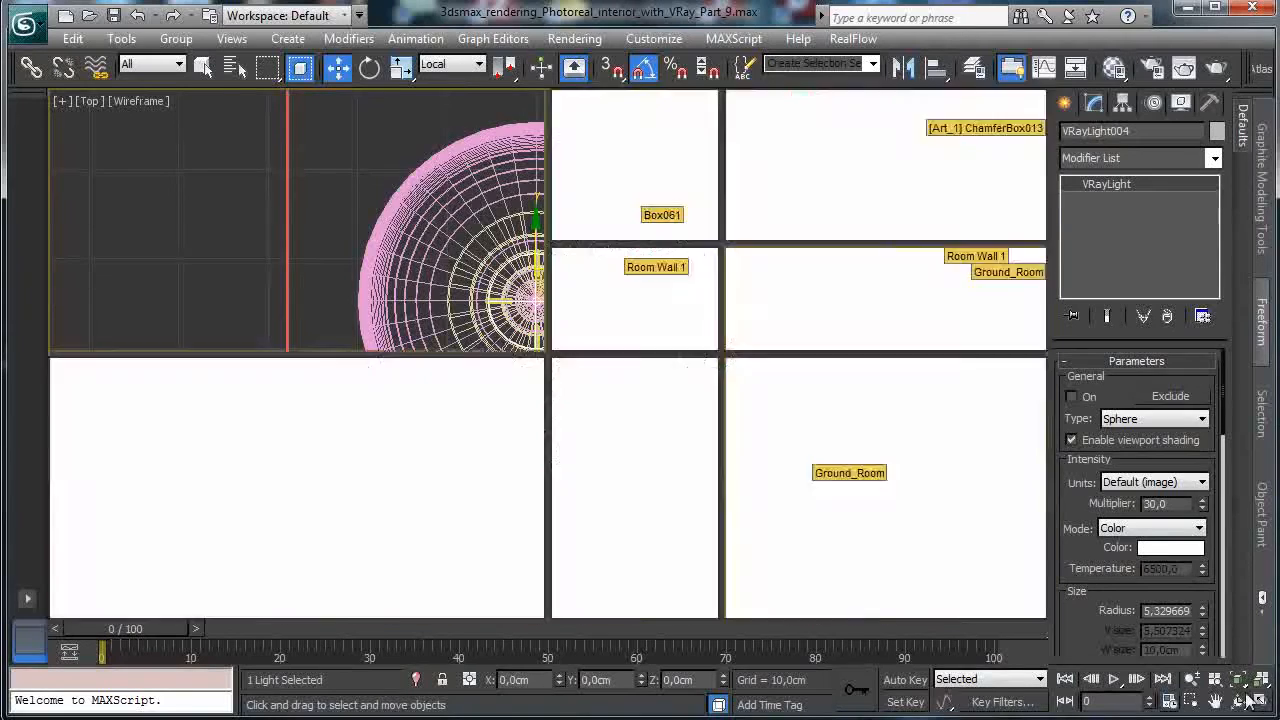
pyautogui.rightClick(630, 420)
pyautogui.moveTo(868, 382); pyautogui.dragTo(864, 508)
pyautogui.rightClick(163, 506)
pyautogui.click(1234, 680)
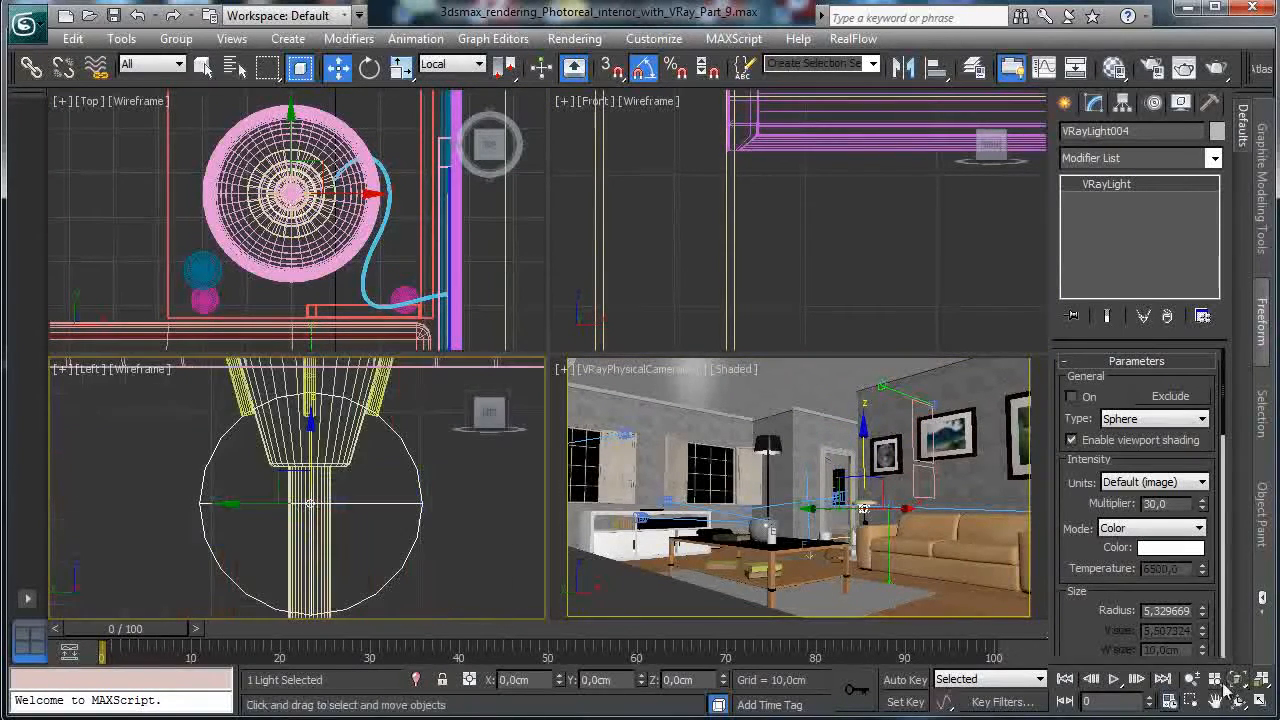
pyautogui.click(1192, 680)
pyautogui.moveTo(358, 495); pyautogui.dragTo(372, 555)
pyautogui.click(337, 67)
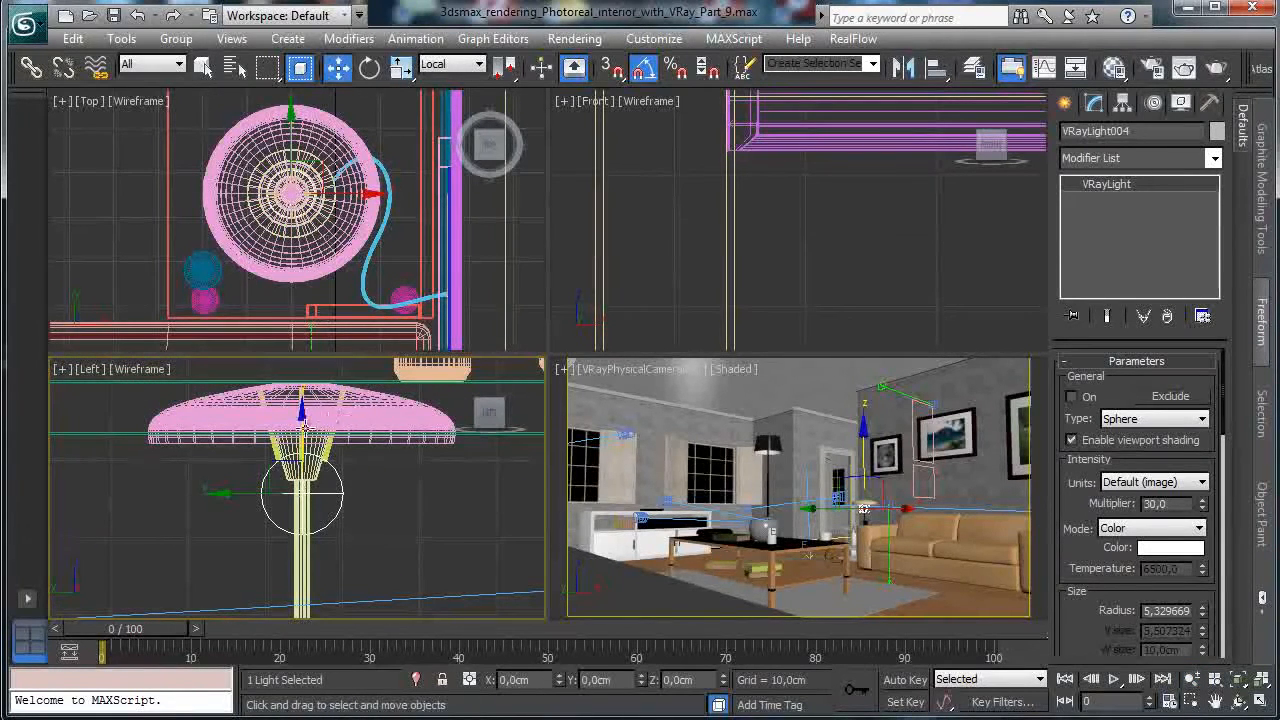
pyautogui.moveTo(300, 432); pyautogui.dragTo(300, 350)
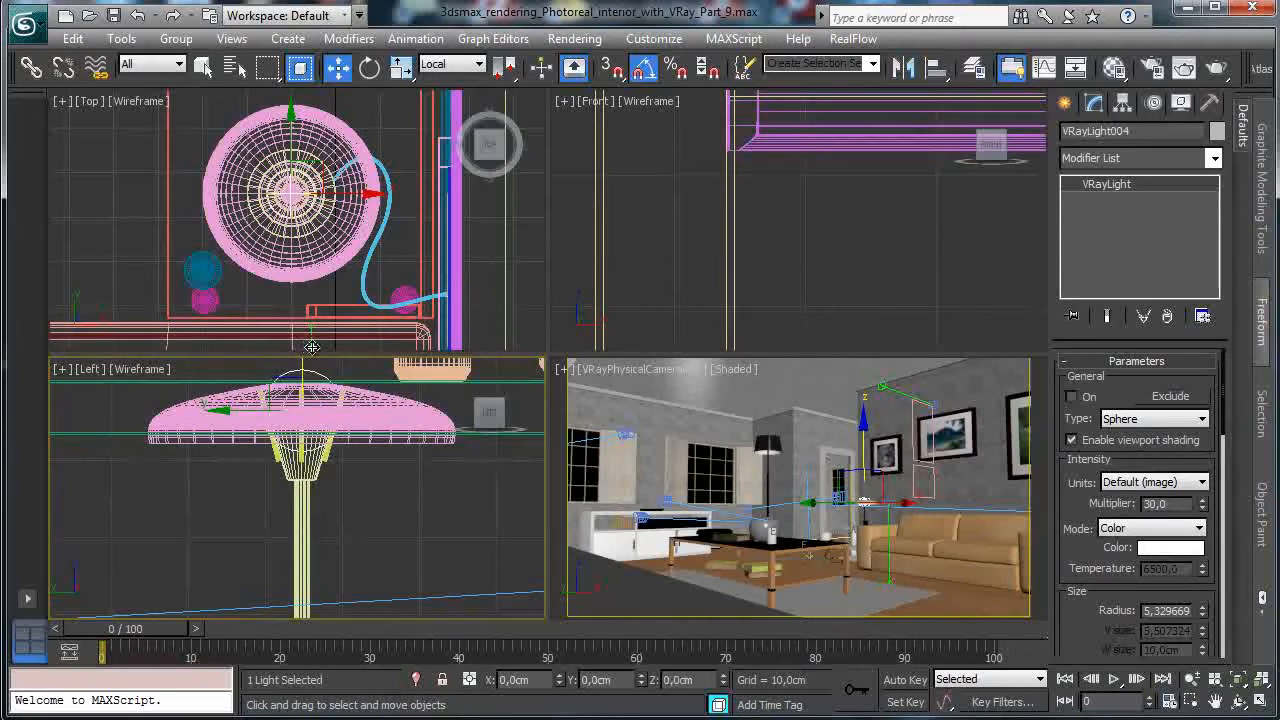
# Reduce the light's radius to about 3,04 and zoom the Top view out to the whole room.
pyautogui.scroll(-3, 1130, 515)
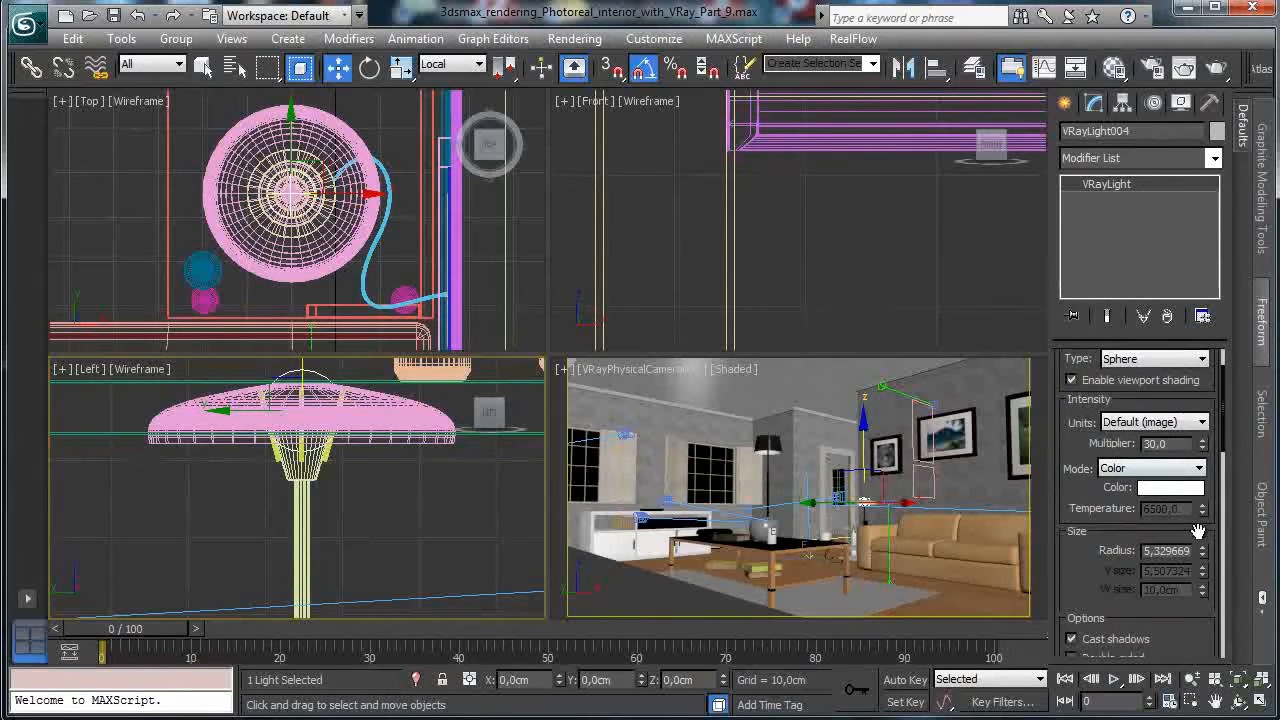
pyautogui.moveTo(1207, 556); pyautogui.dragTo(1207, 600)
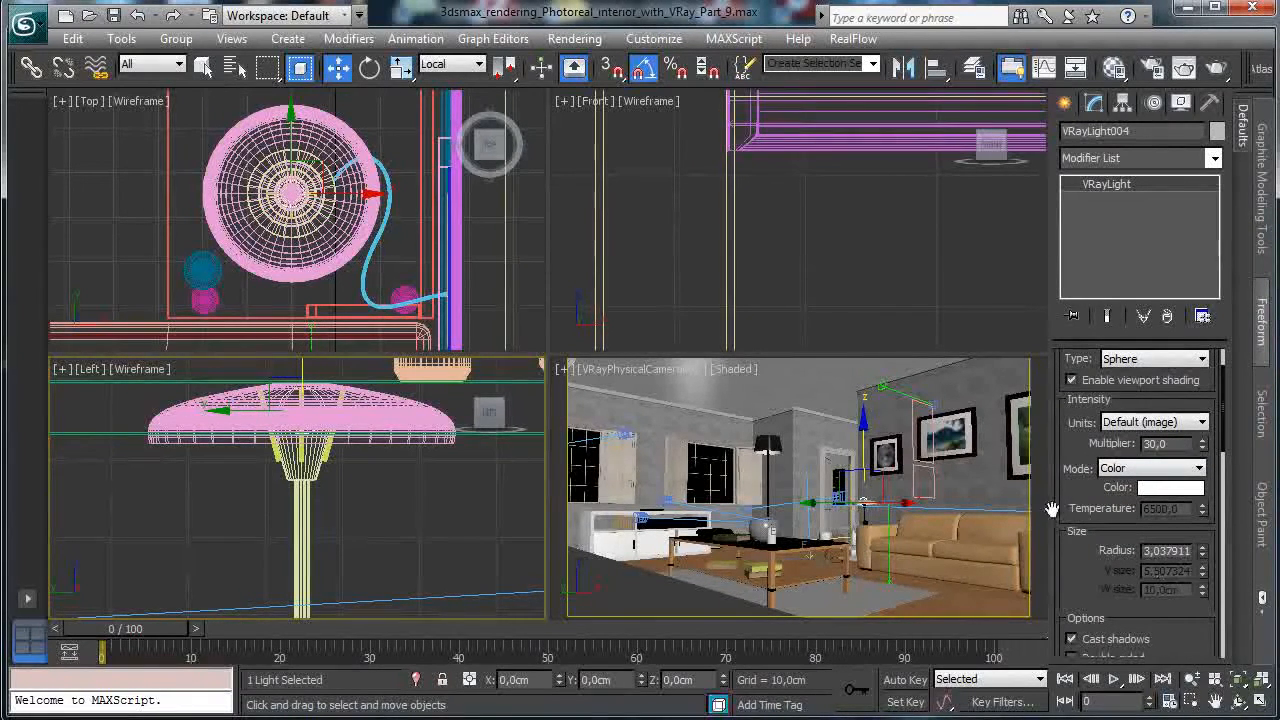
pyautogui.rightClick(435, 254)
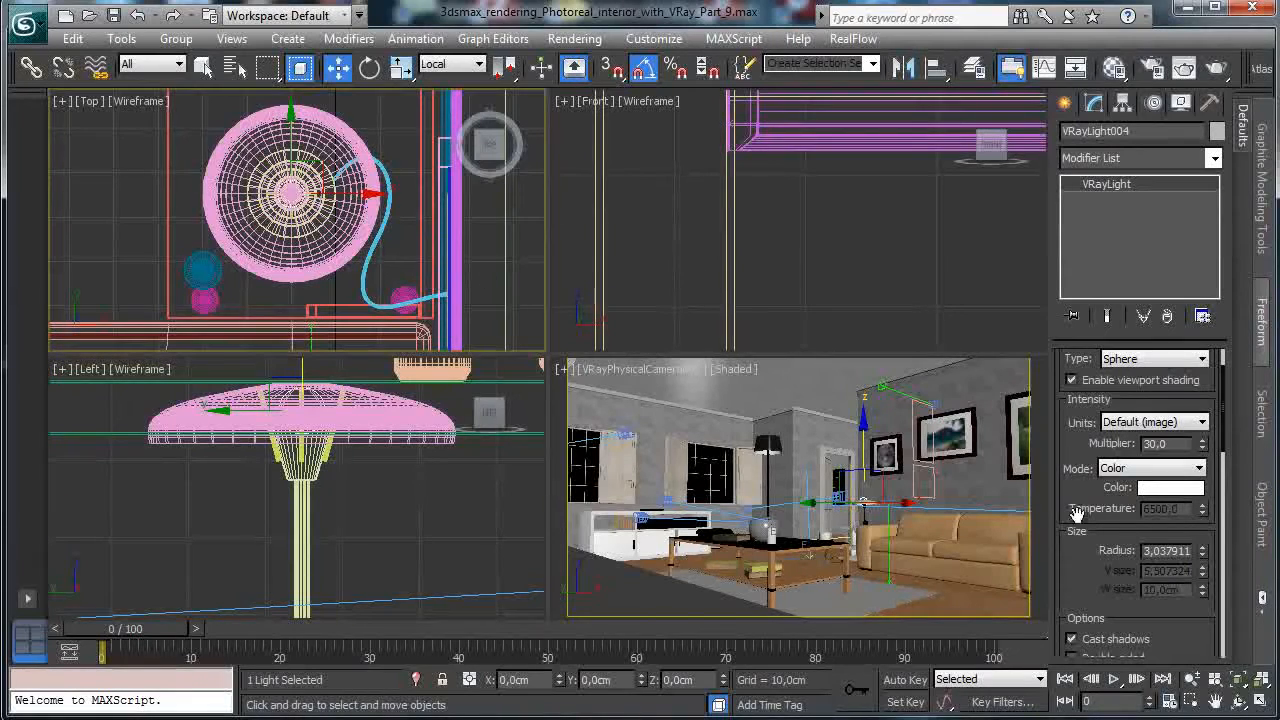
pyautogui.click(1192, 679)
pyautogui.moveTo(434, 216); pyautogui.dragTo(411, 342)
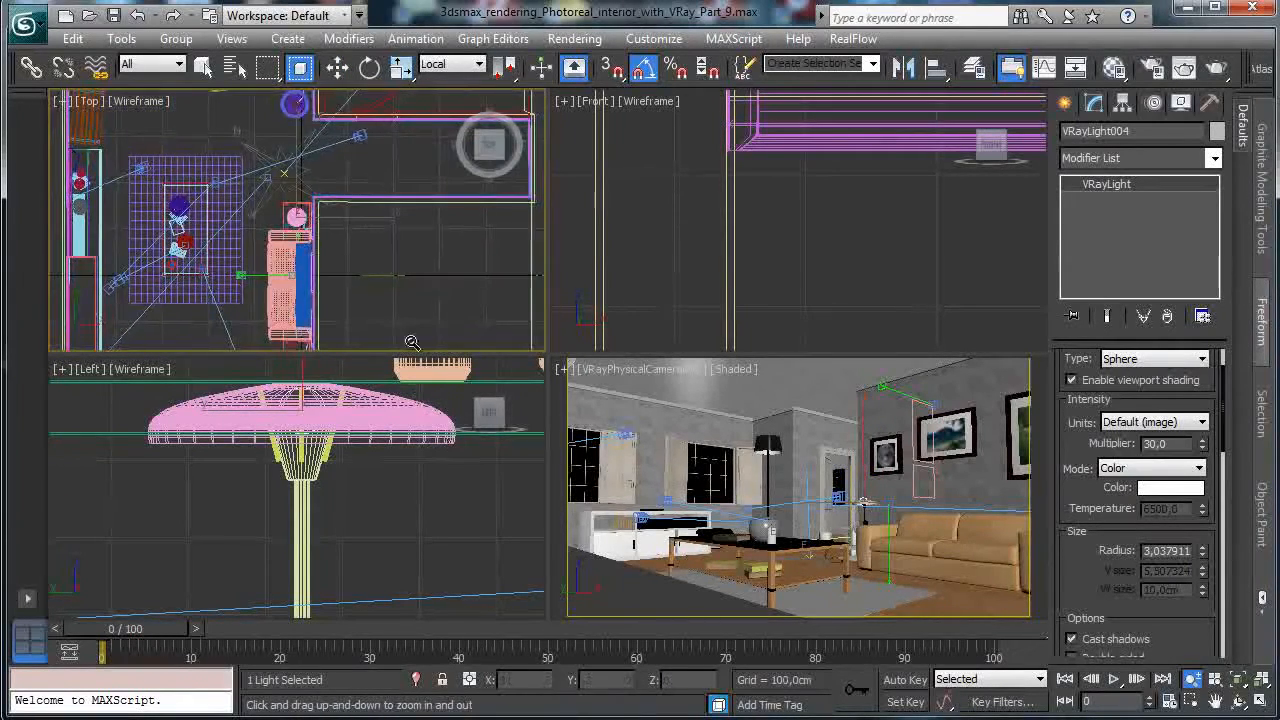
# Clone the sphere light onto the floor lamp and raise it in the Front view.
pyautogui.click(337, 67)
pyautogui.moveTo(326, 190)
pyautogui.keyDown('shift'); pyautogui.mouseDown()
pyautogui.moveTo(120, 165)
pyautogui.moveTo(122, 185)
pyautogui.moveTo(155, 200)
pyautogui.mouseUp(); pyautogui.keyUp('shift')
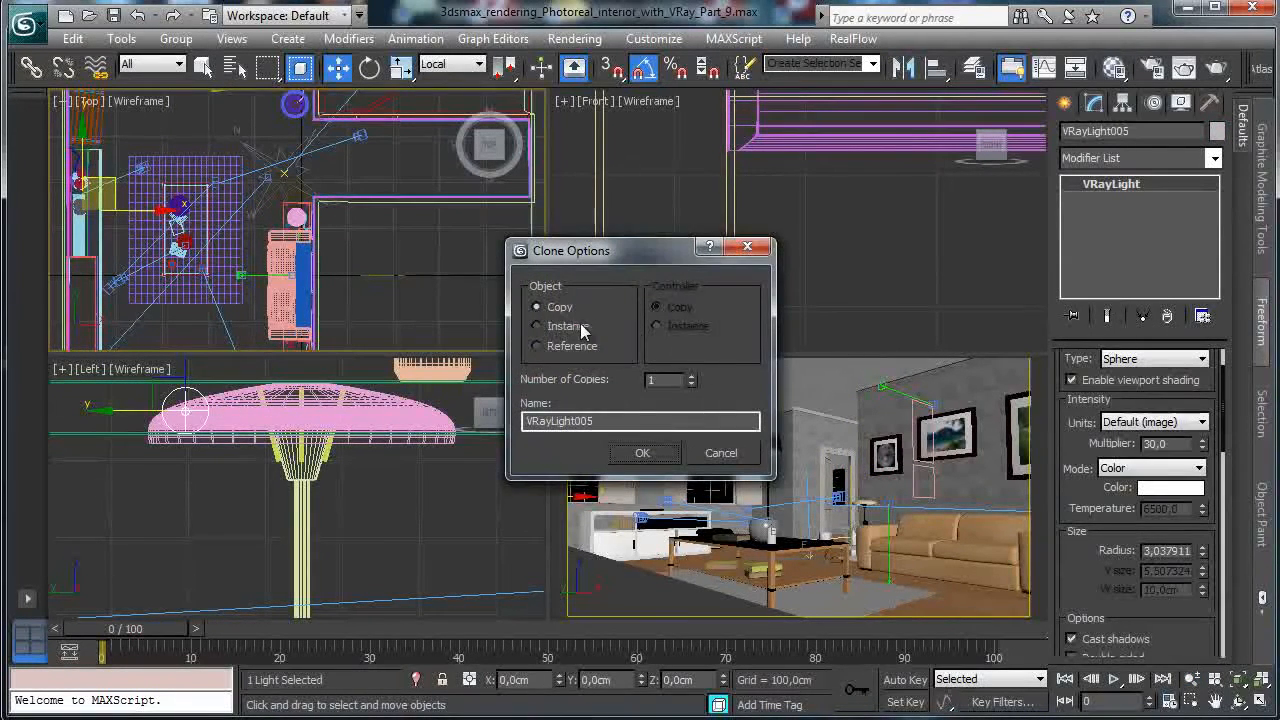
pyautogui.click(623, 451)
pyautogui.rightClick(843, 294)
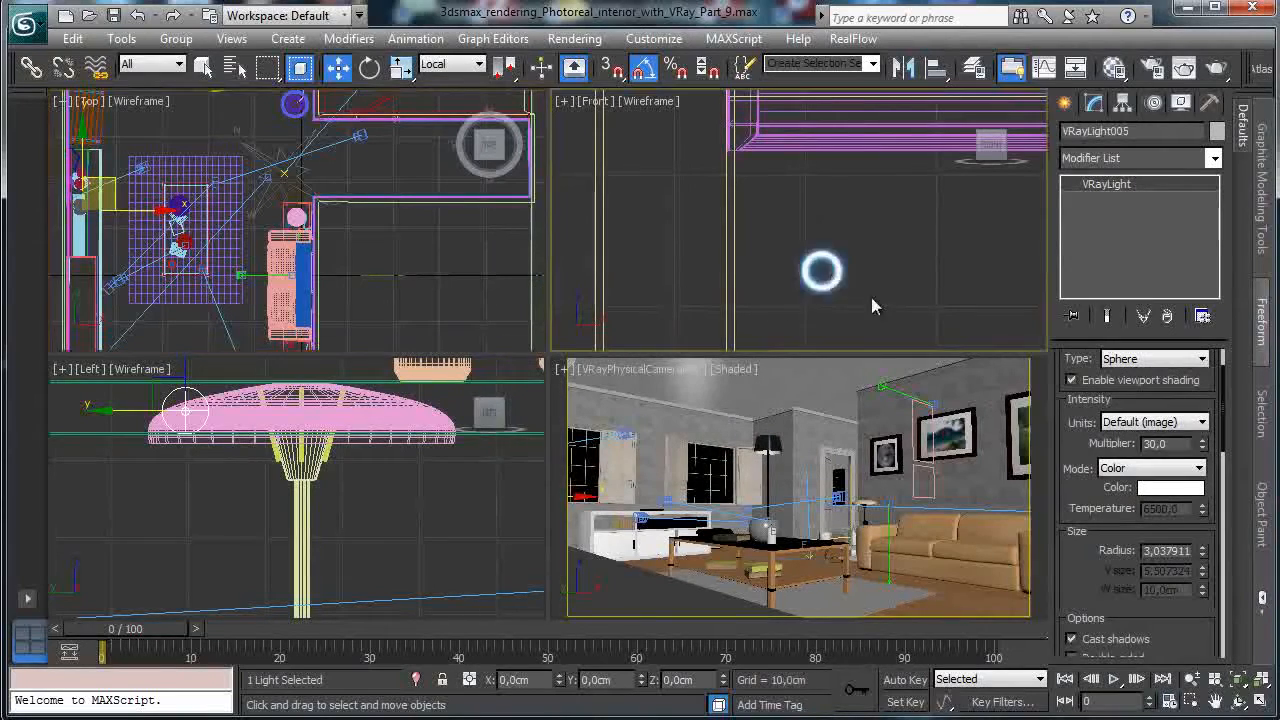
pyautogui.click(1240, 680)
pyautogui.click(1191, 679)
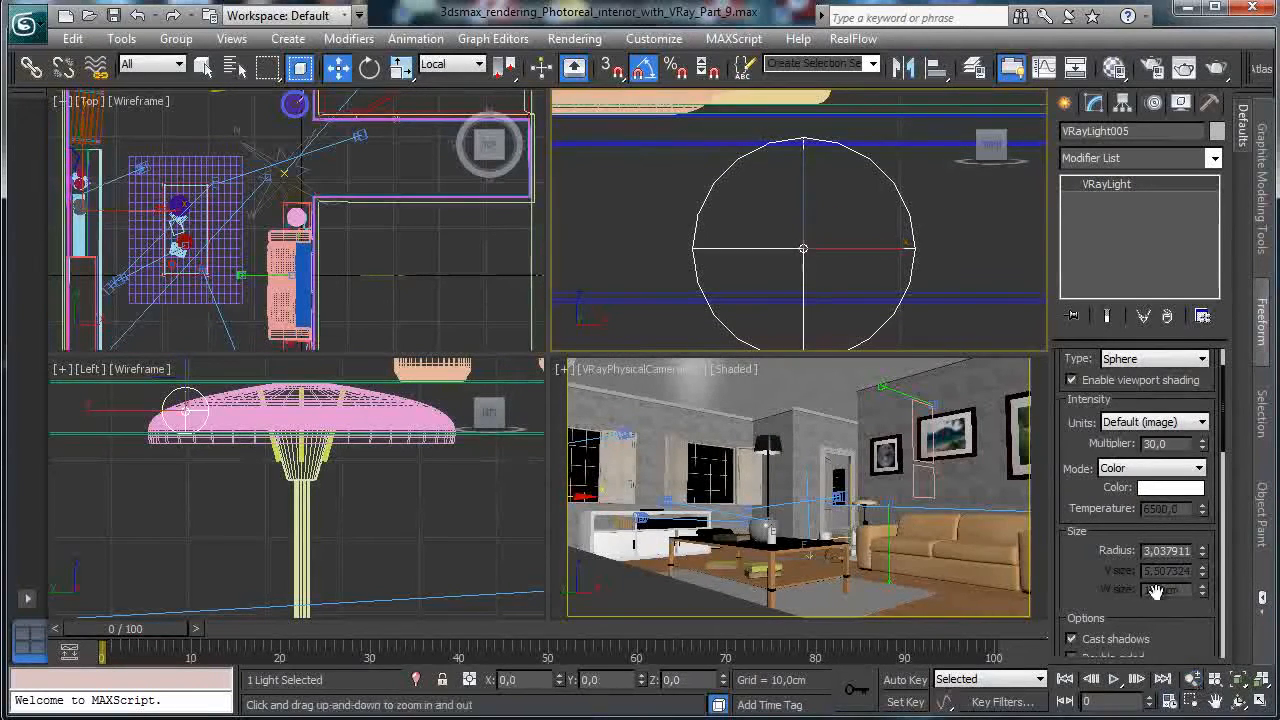
pyautogui.moveTo(883, 253); pyautogui.dragTo(890, 445)
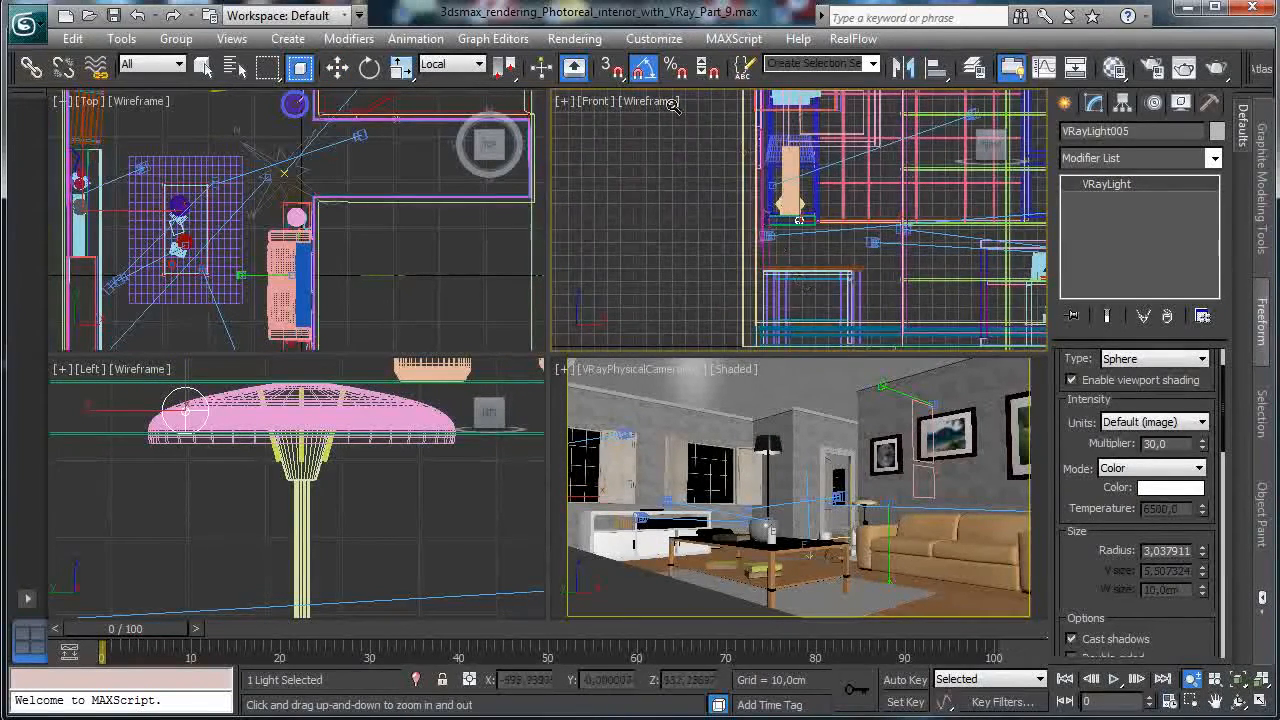
pyautogui.click(337, 66)
pyautogui.moveTo(829, 192); pyautogui.dragTo(820, 121)
# Centre the new light within the floor lamp's shade in the Top view.
pyautogui.rightClick(191, 241)
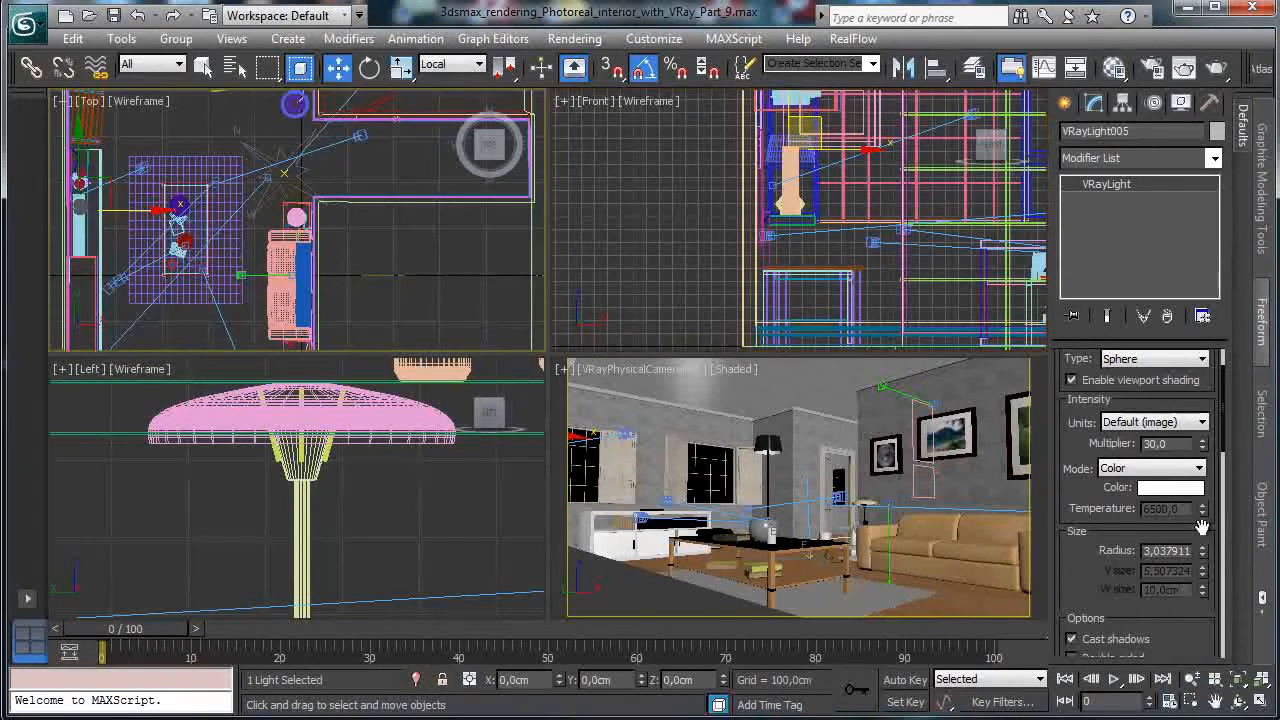
pyautogui.click(1238, 680)
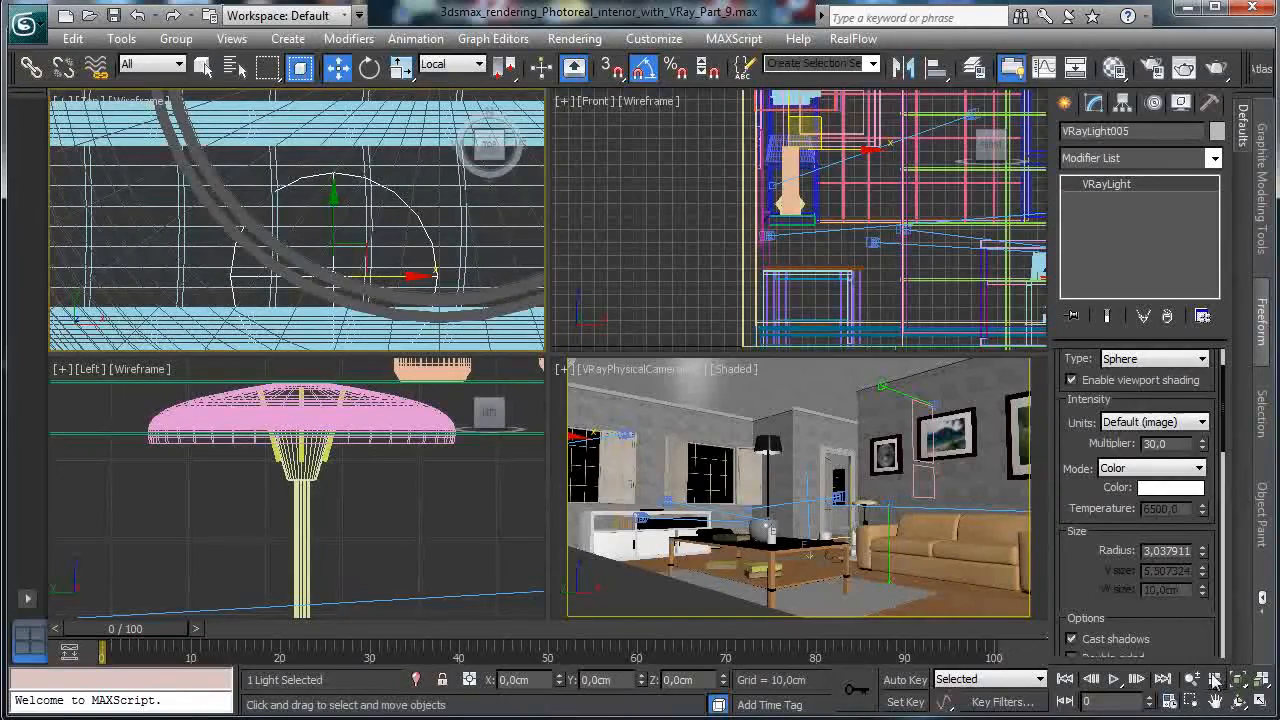
pyautogui.click(1192, 679)
pyautogui.moveTo(453, 297); pyautogui.dragTo(472, 431)
pyautogui.click(337, 67)
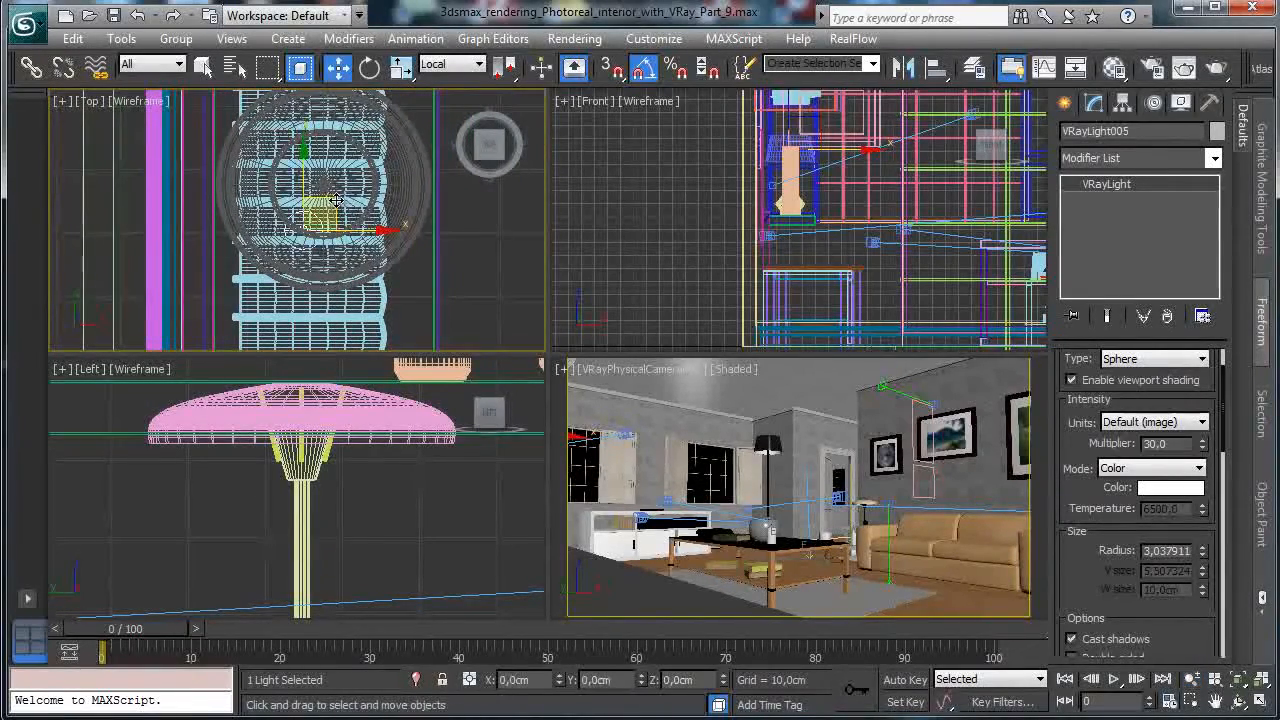
pyautogui.moveTo(358, 149); pyautogui.dragTo(353, 152)
# Settle the light inside the shade in the Front view, save the scene, and move State Sets aside.
pyautogui.rightClick(888, 212)
pyautogui.click(1233, 681)
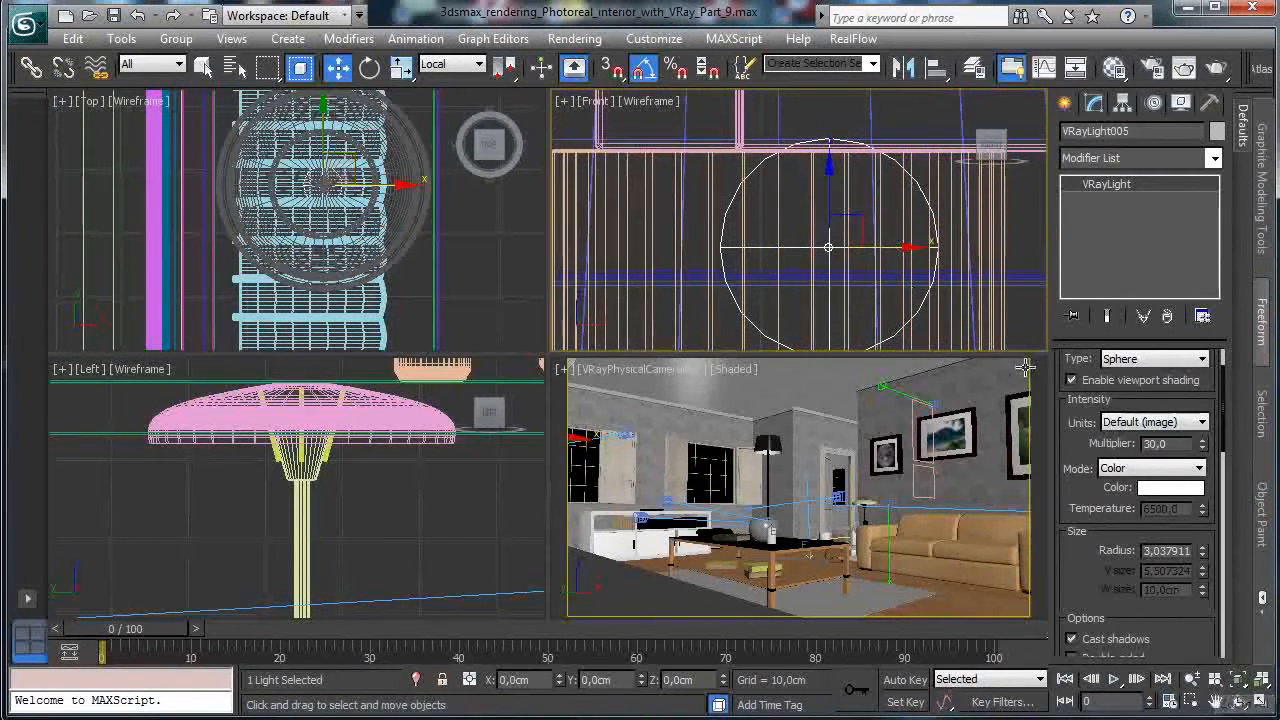
pyautogui.click(1192, 679)
pyautogui.moveTo(848, 247); pyautogui.dragTo(846, 396)
pyautogui.click(339, 66)
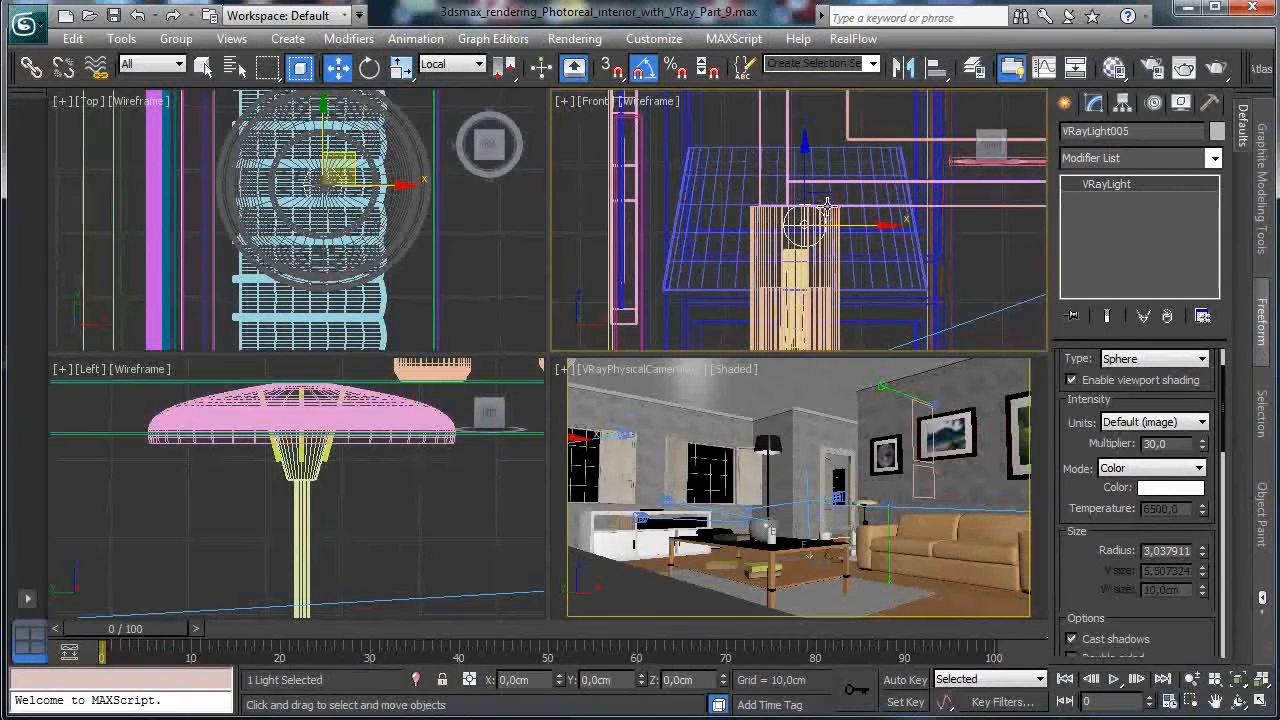
pyautogui.moveTo(815, 173); pyautogui.dragTo(803, 178)
pyautogui.rightClick(853, 372)
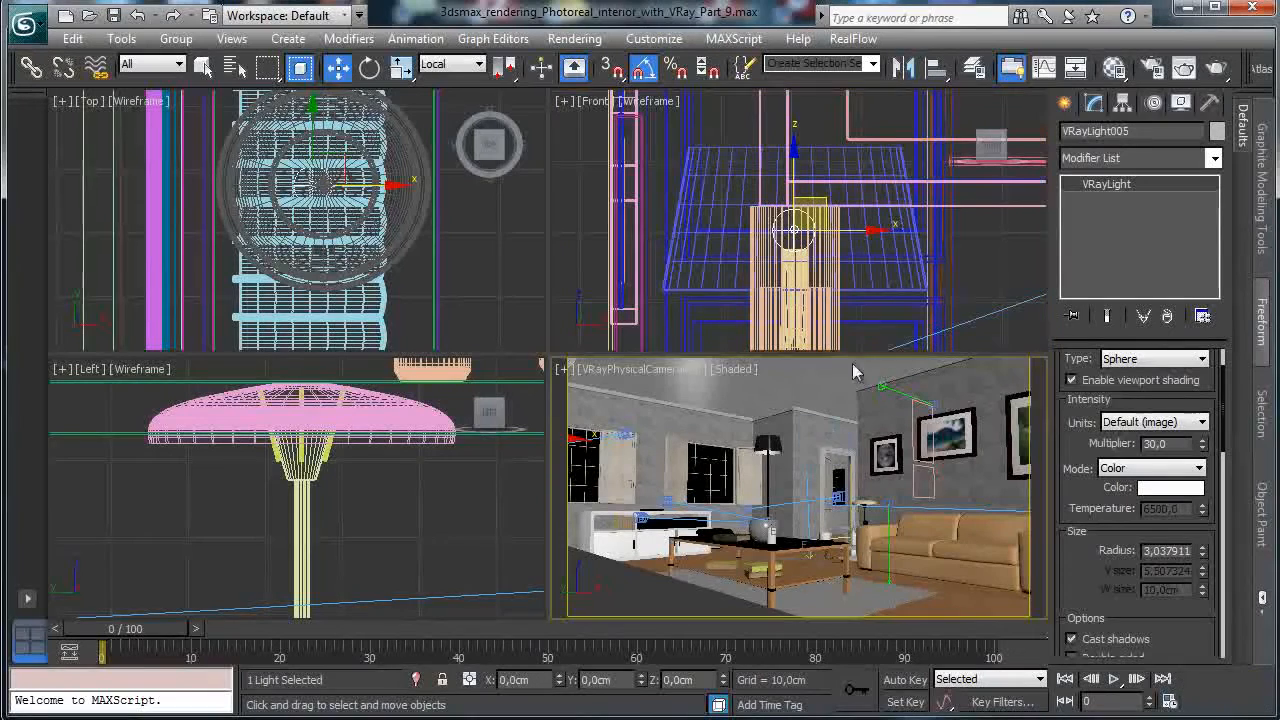
pyautogui.click(113, 15)
pyautogui.moveTo(660, 335); pyautogui.dragTo(163, 129)
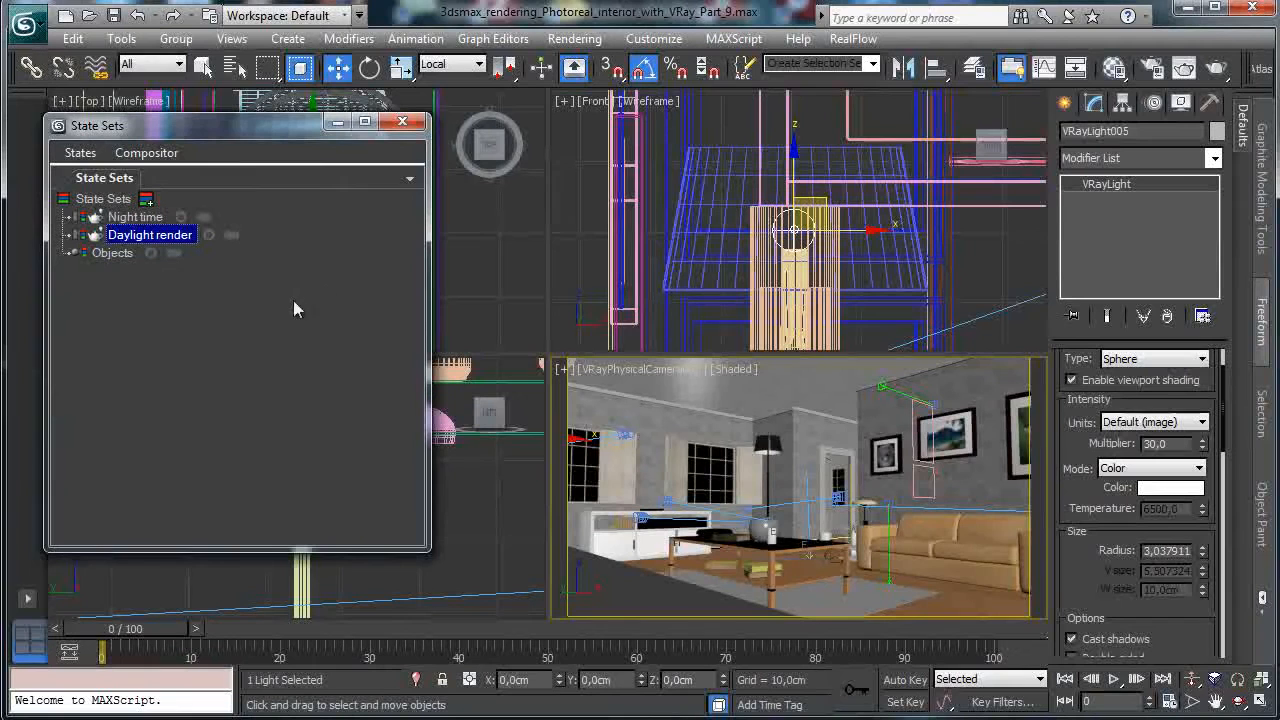
# Start recording into the Night time state and select VRayLight004 from the scene list.
pyautogui.click(175, 219)
pyautogui.click(181, 217)
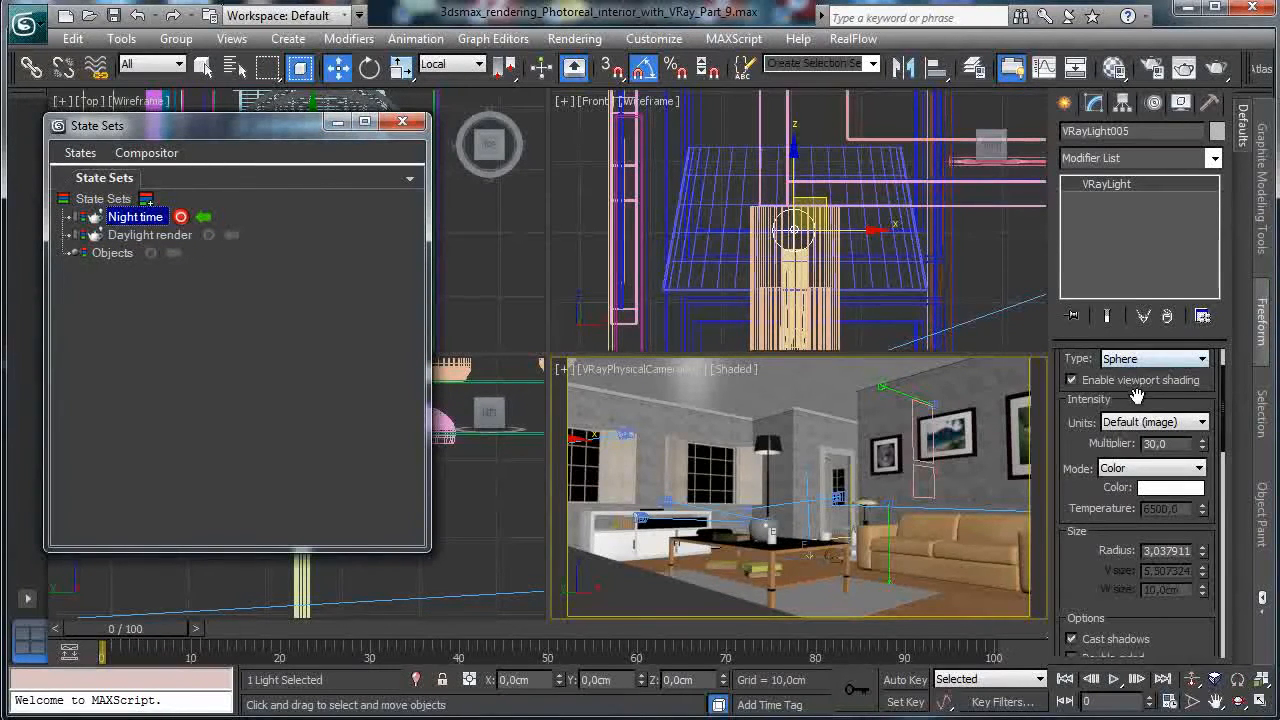
pyautogui.scroll(2, 1137, 397)
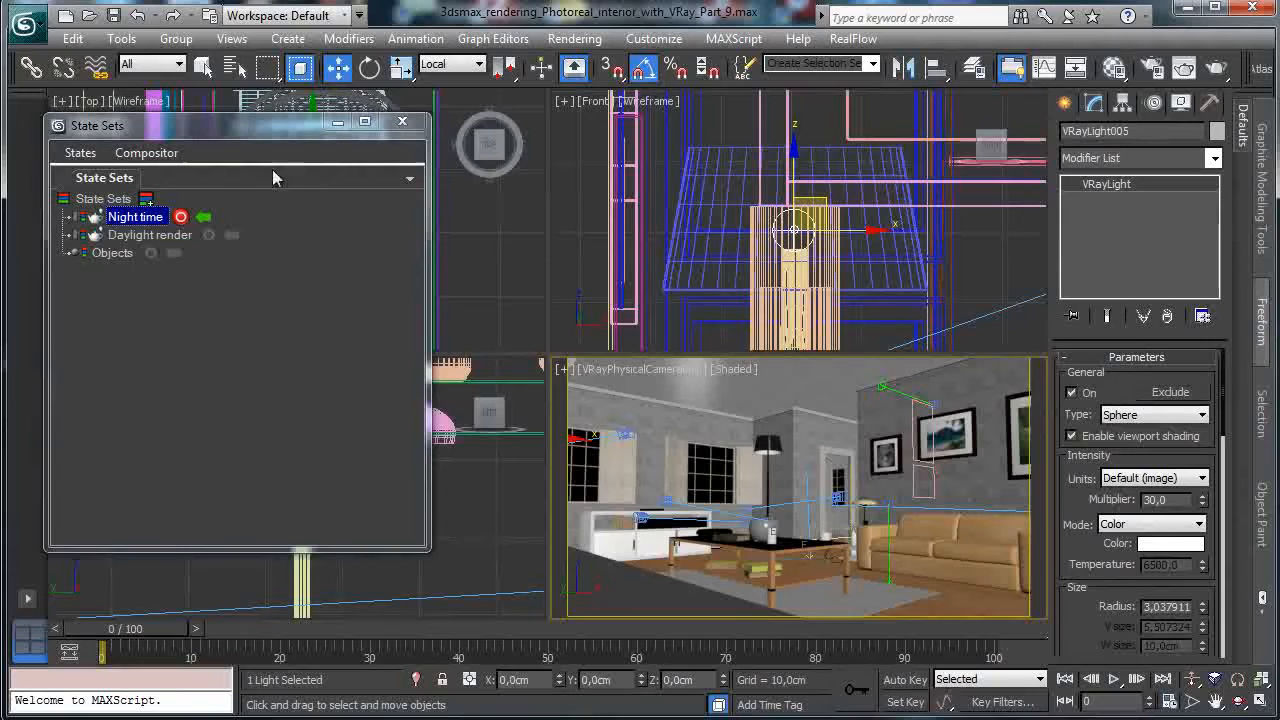
pyautogui.press('h')
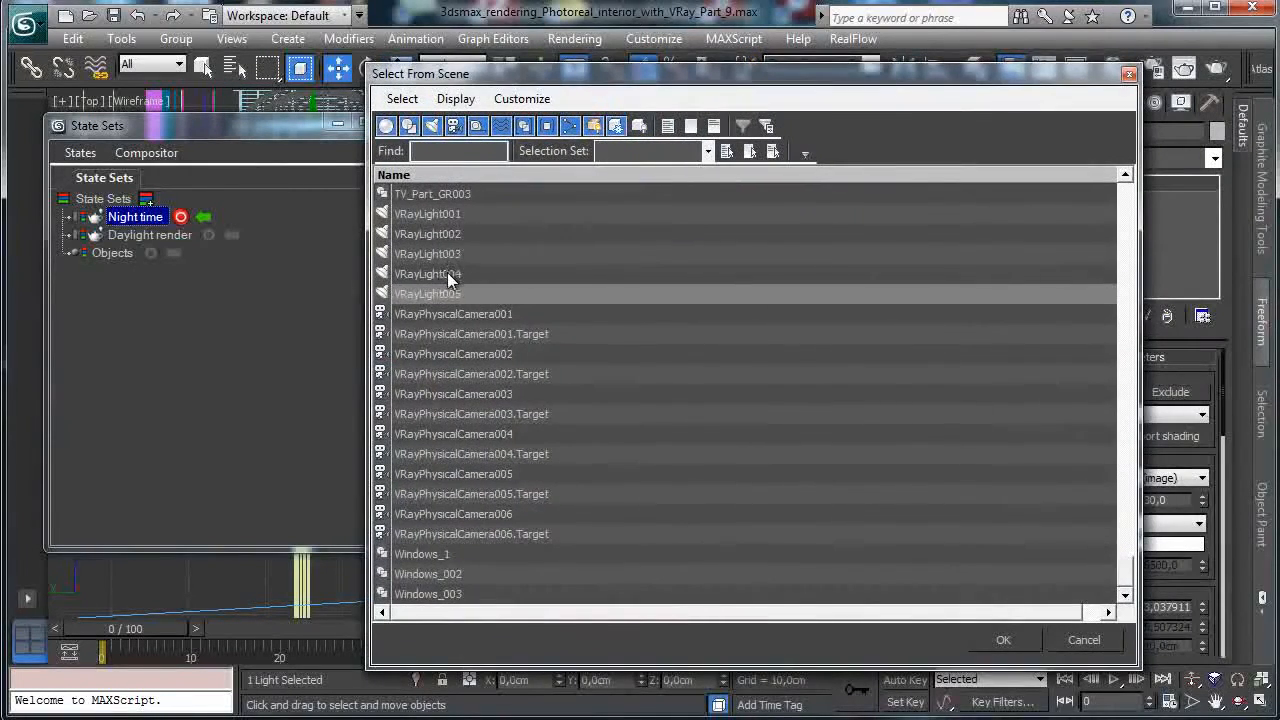
pyautogui.doubleClick(447, 277)
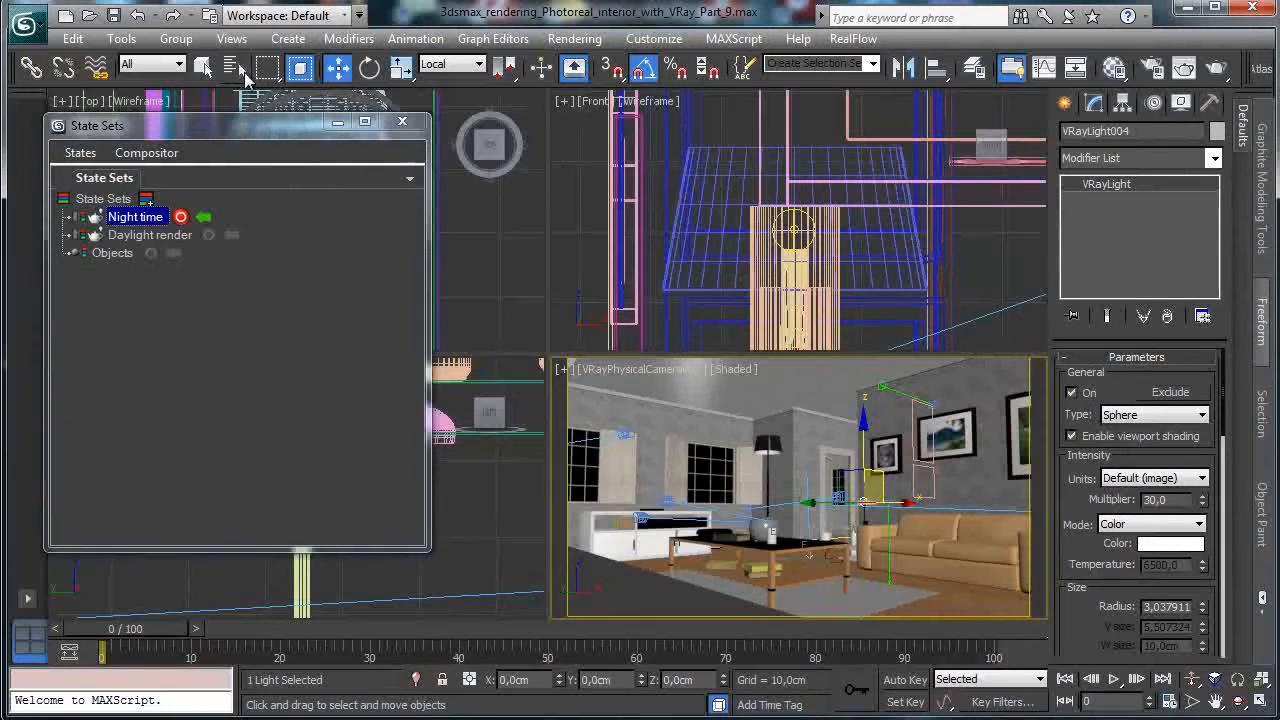
# Select VRayLight003, VRayLight002, then the VRayLight001 dome light in turn.
pyautogui.click(236, 66)
pyautogui.doubleClick(448, 254)
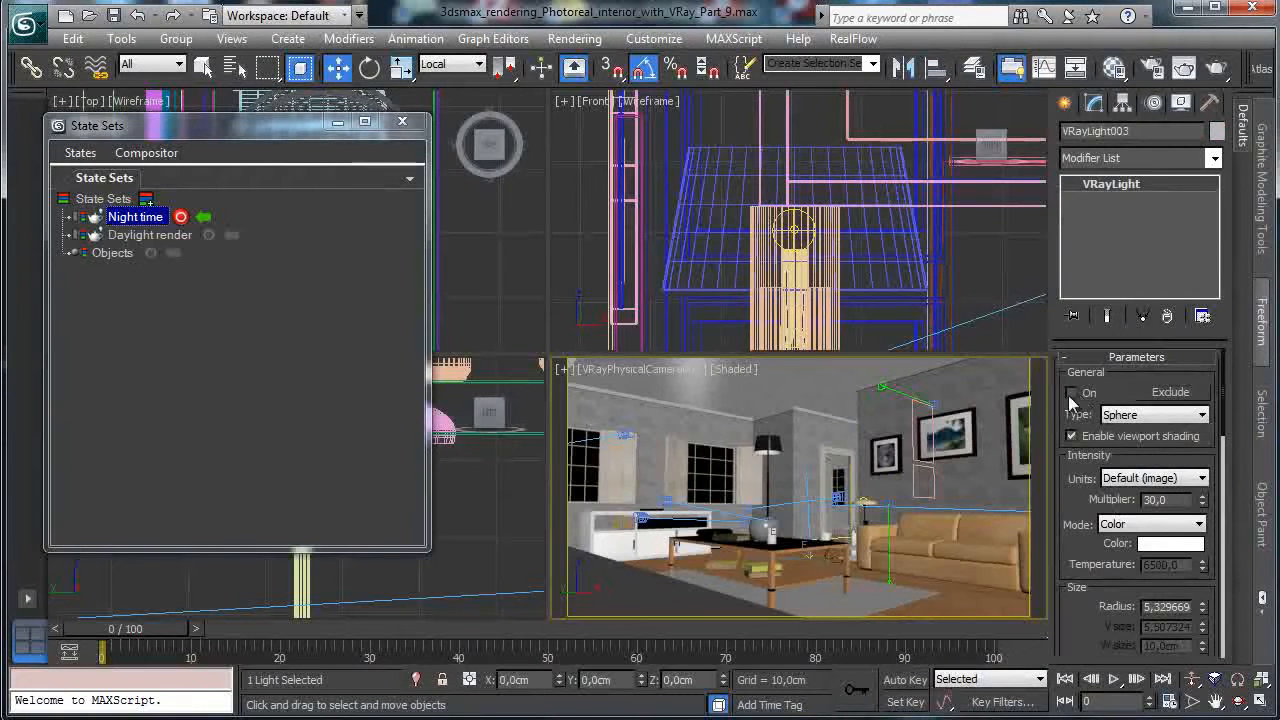
pyautogui.click(234, 66)
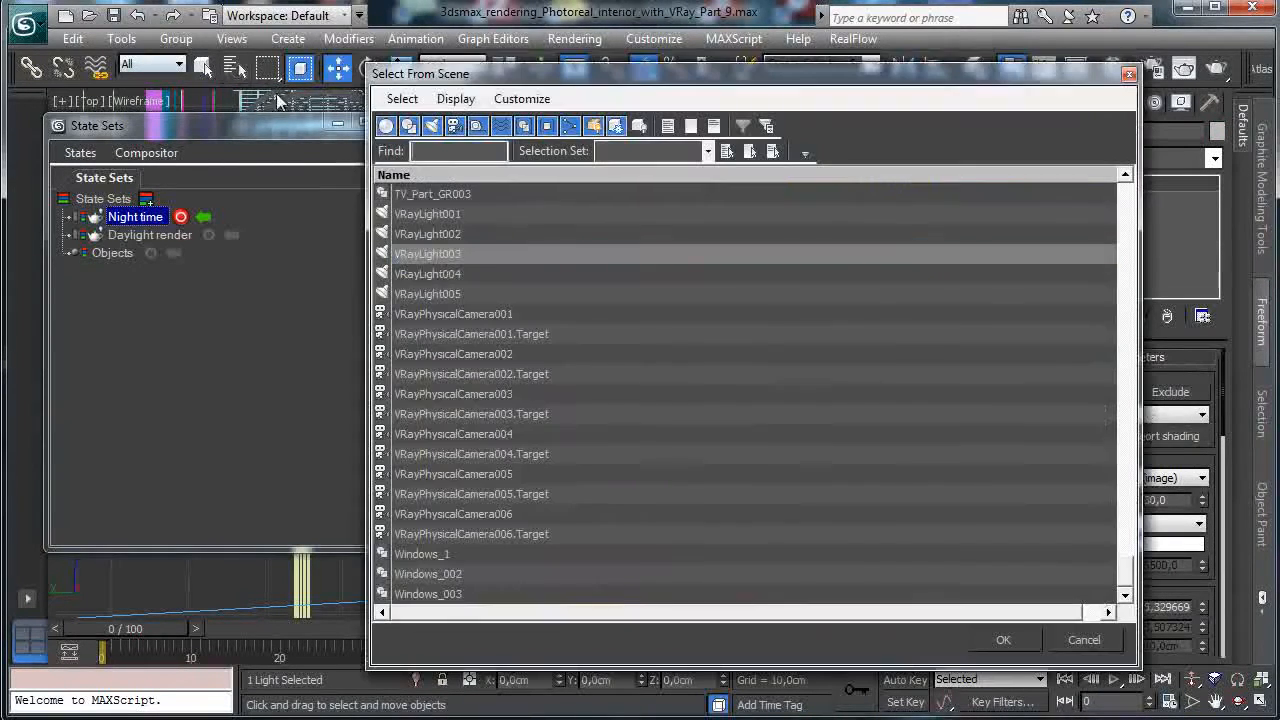
pyautogui.doubleClick(467, 232)
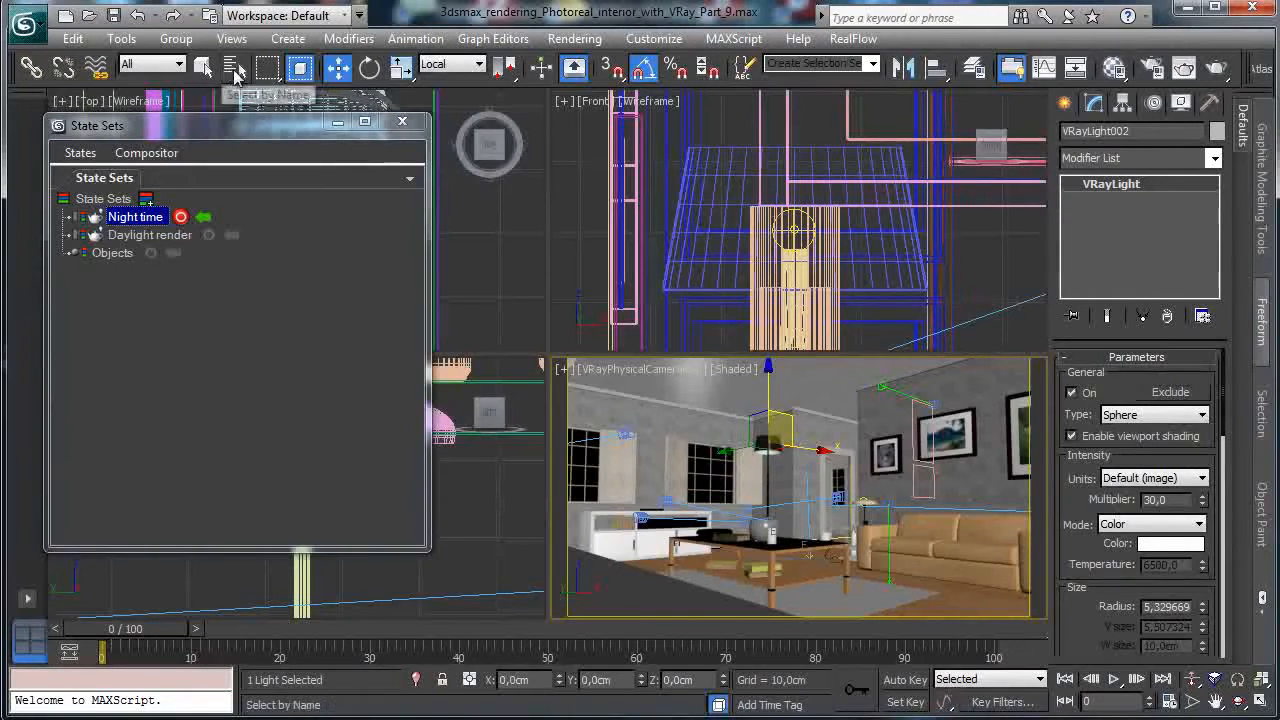
pyautogui.click(234, 66)
pyautogui.doubleClick(449, 213)
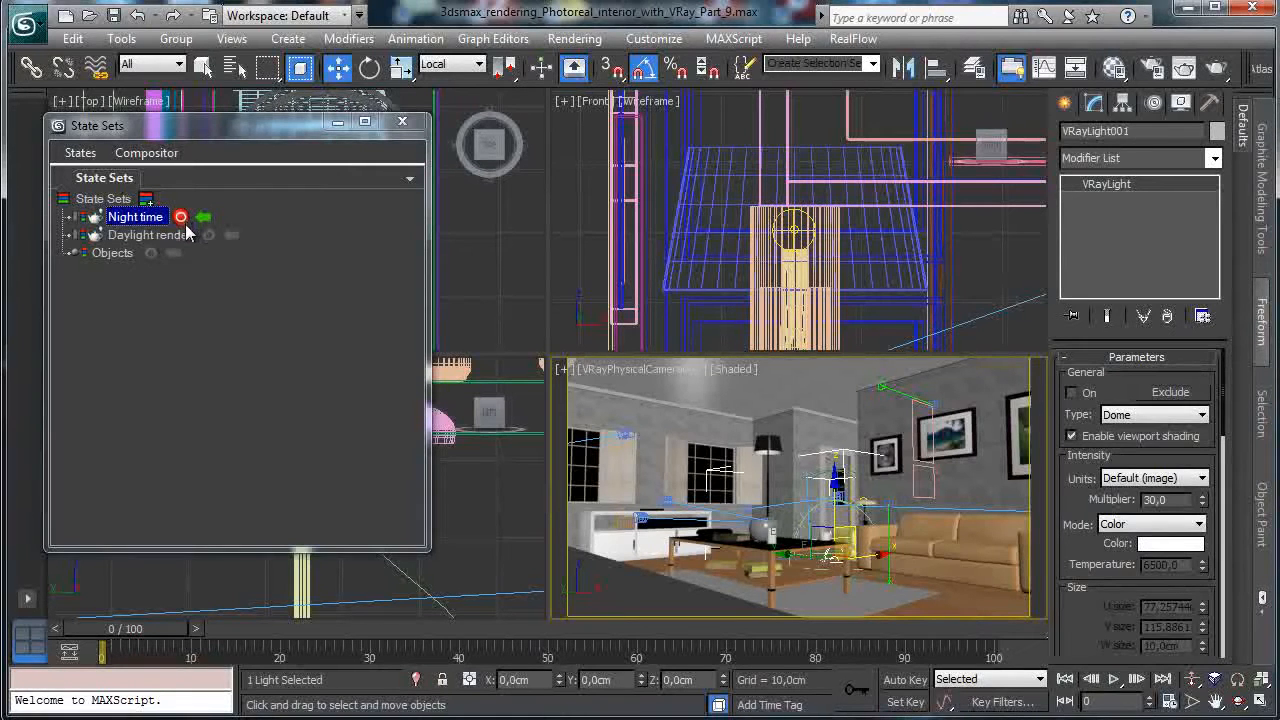
# Zoom the Front viewport far out with the dome light still selected.
pyautogui.rightClick(786, 207)
pyautogui.click(1192, 680)
pyautogui.moveTo(878, 224); pyautogui.dragTo(731, 416)
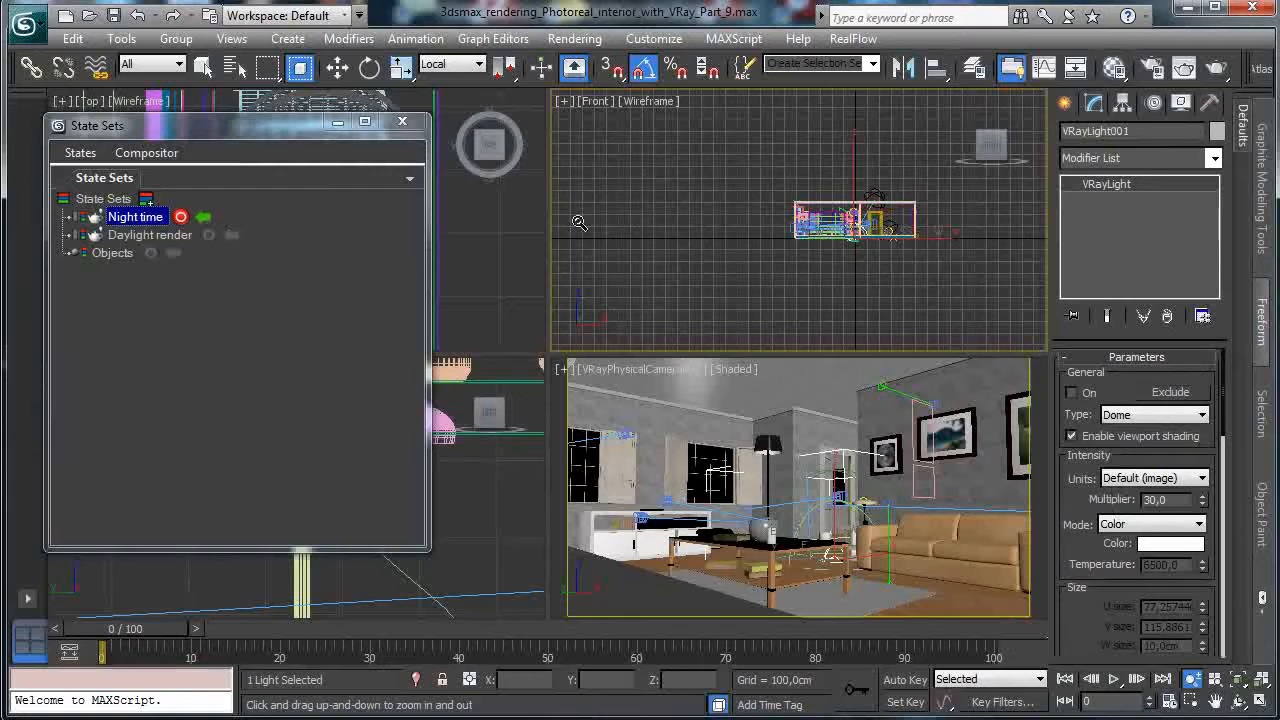
# Reselect VRayLight002 and get ready to move it in the camera view.
pyautogui.click(233, 67)
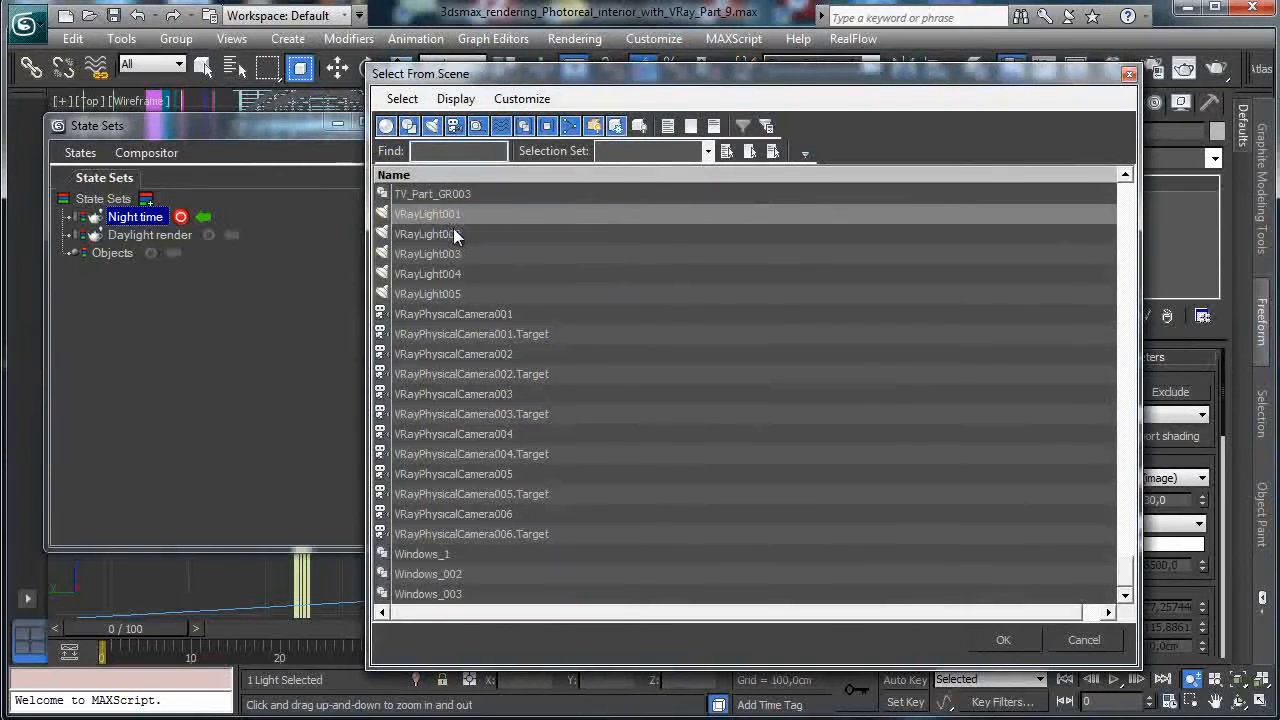
pyautogui.doubleClick(453, 233)
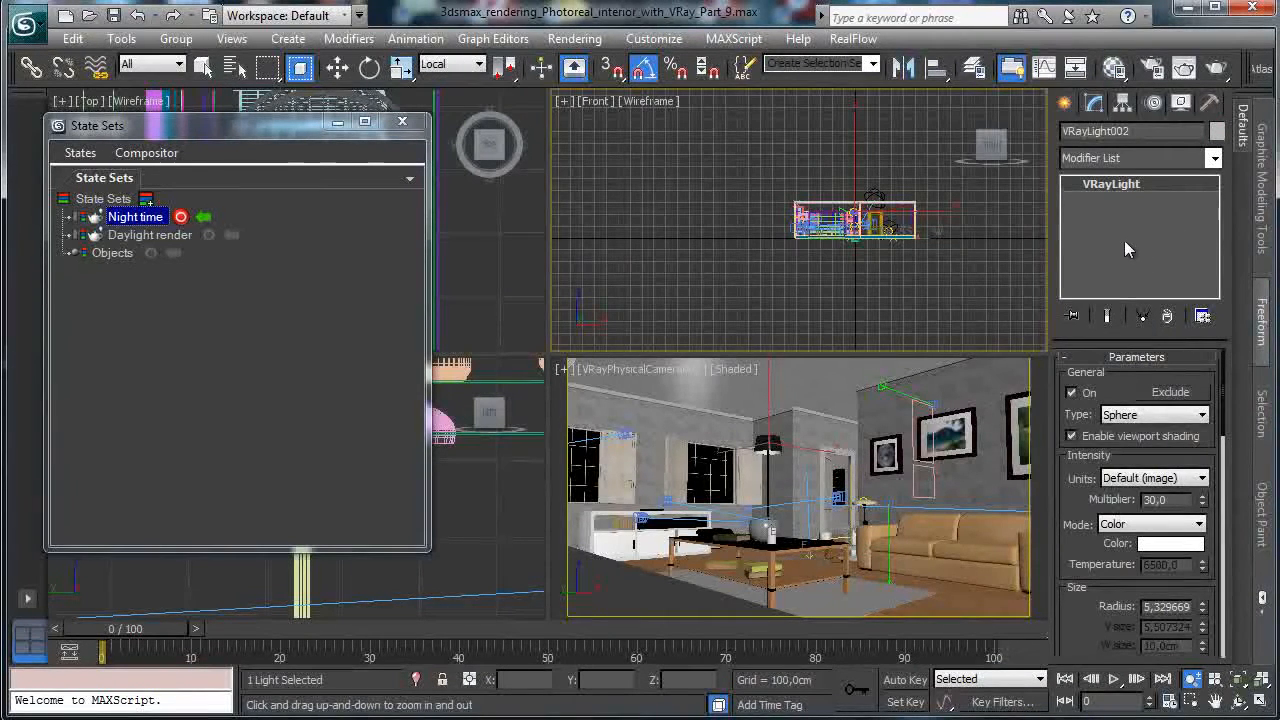
pyautogui.rightClick(686, 408)
pyautogui.press('w')
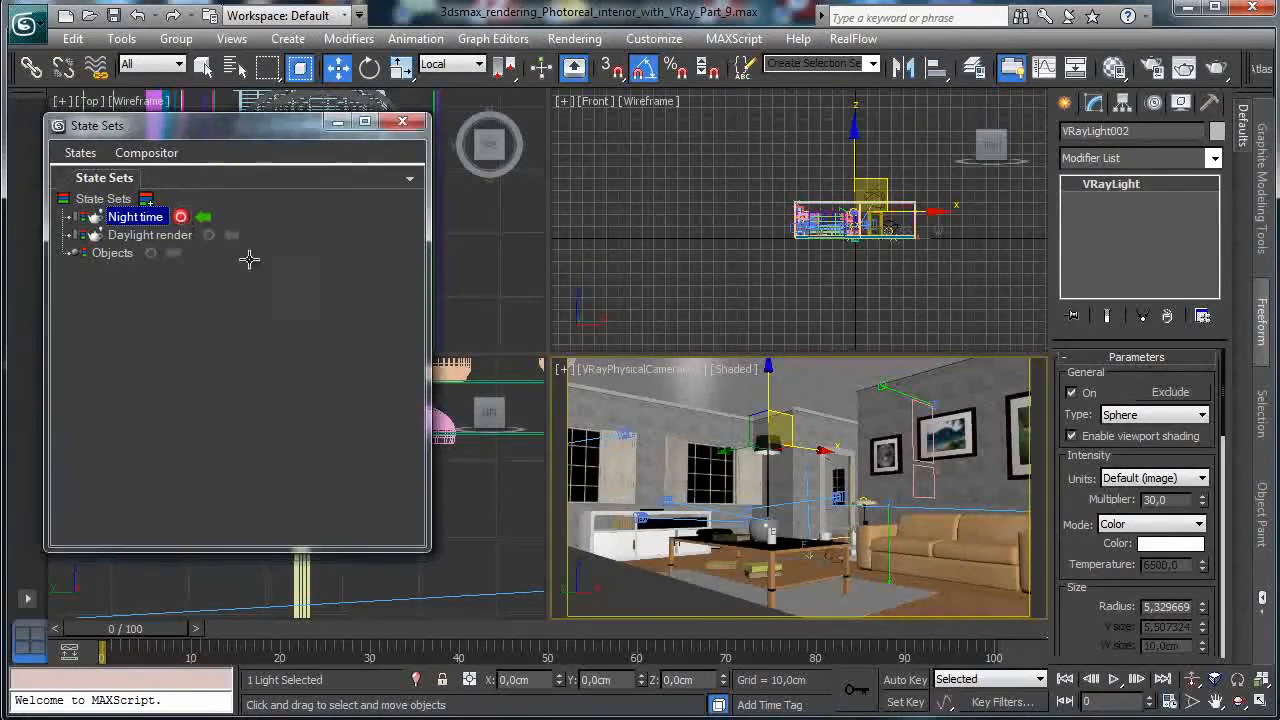
# Select the Daylight002 sun, record into Night time, and toggle its sunlight off and back on.
pyautogui.click(809, 549)
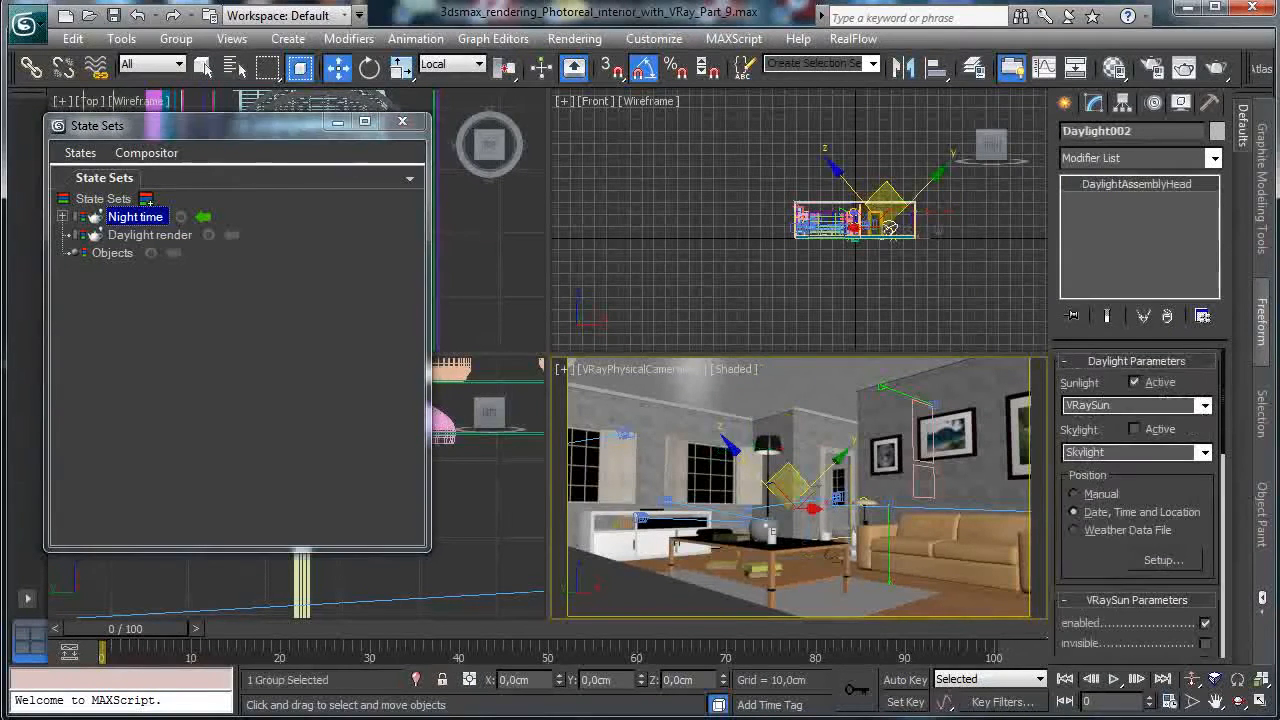
pyautogui.click(181, 217)
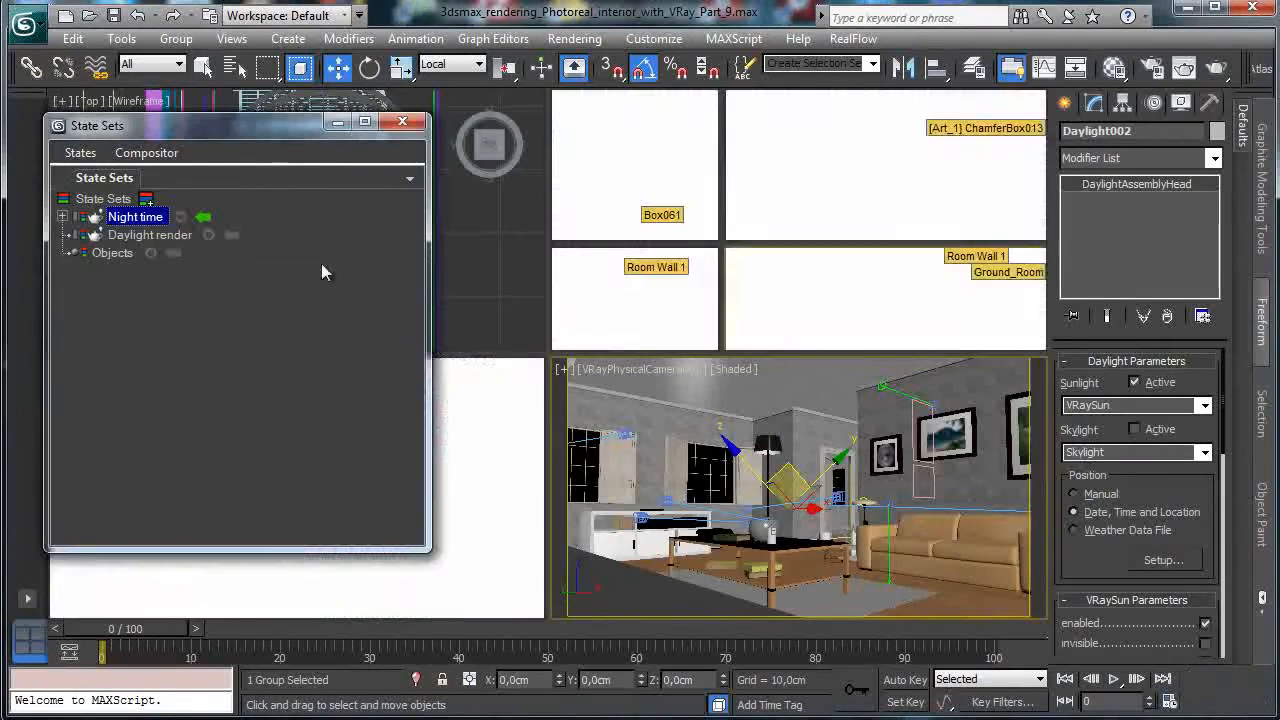
pyautogui.click(1135, 382)
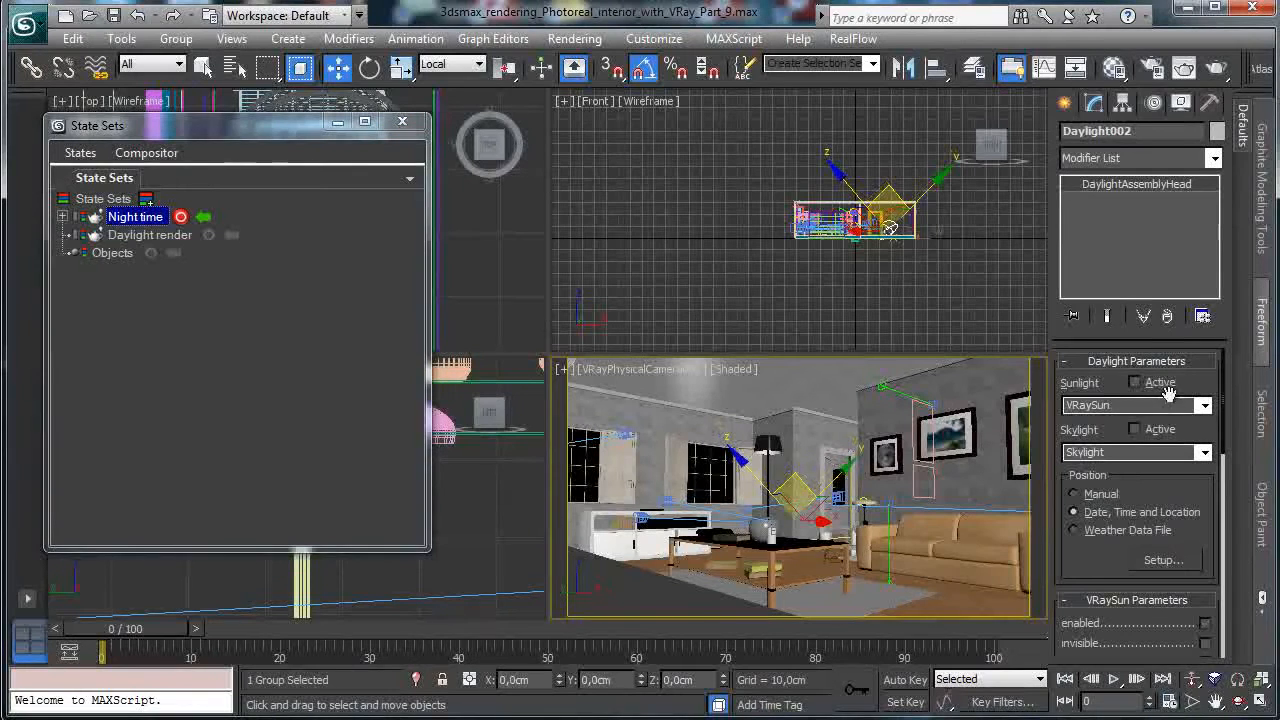
pyautogui.click(1159, 384)
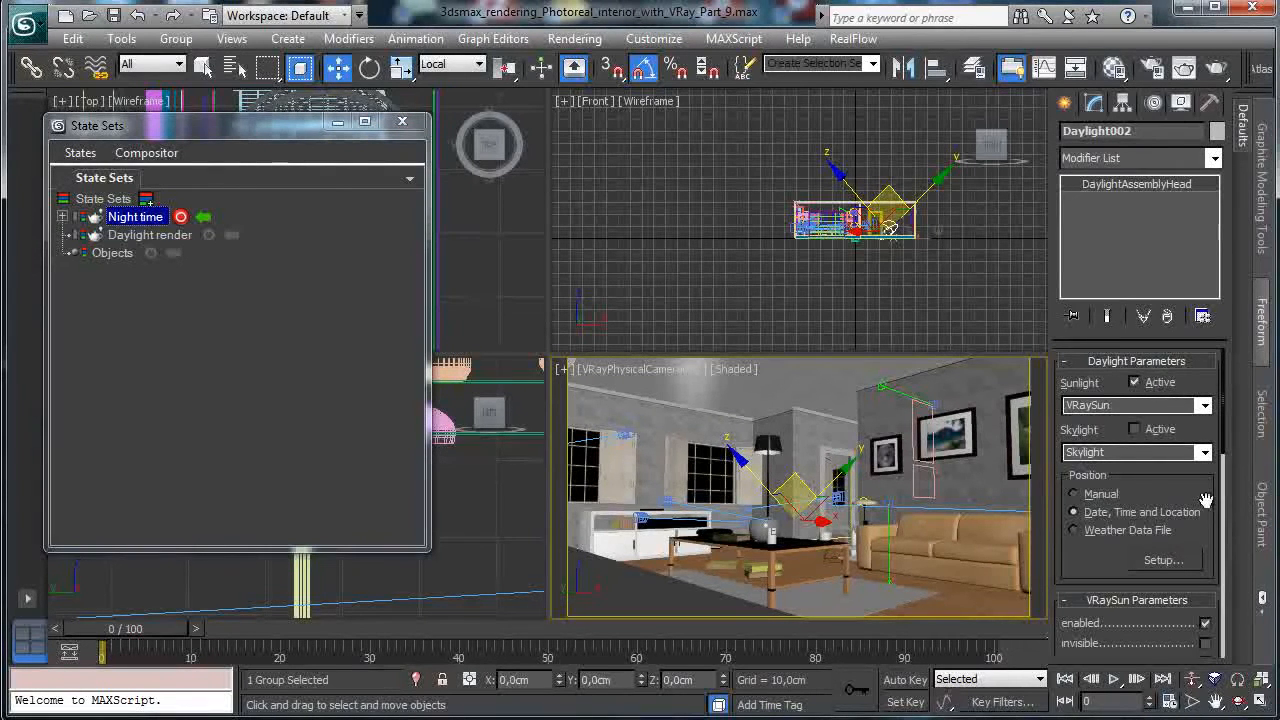
# Raise the sun's hour from 9 to 20 so it sits below the horizon.
pyautogui.click(1160, 561)
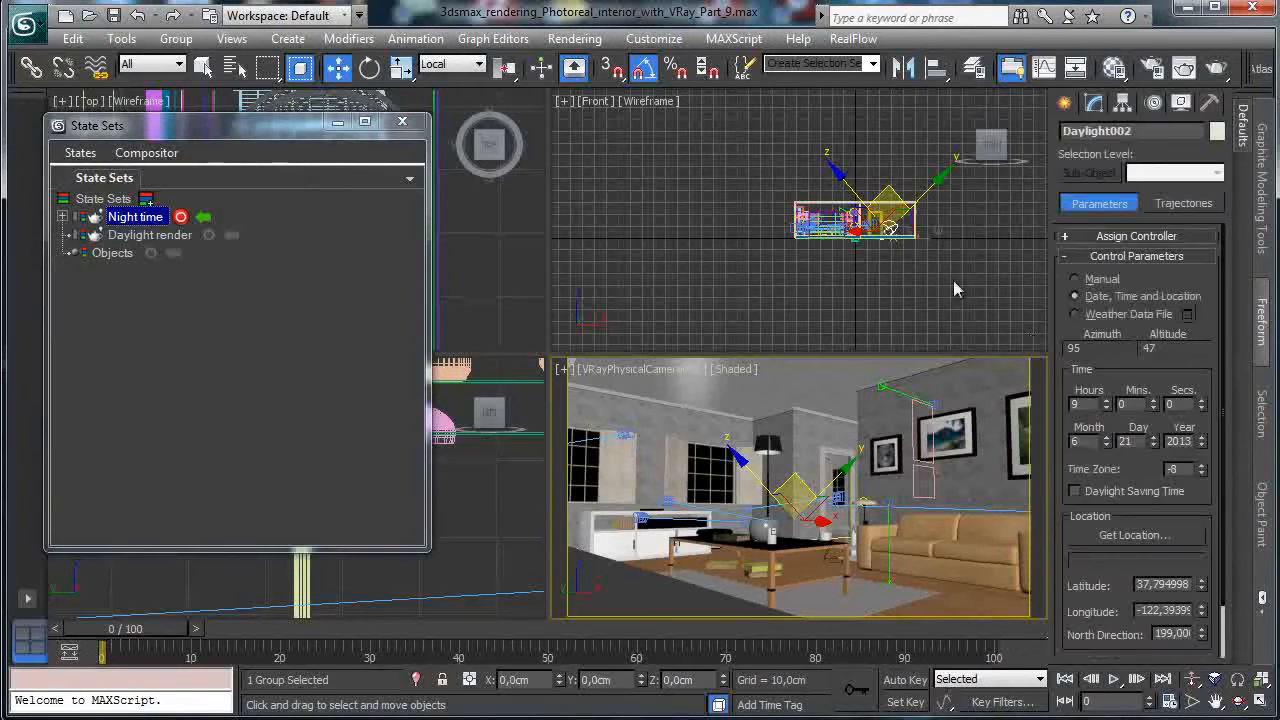
pyautogui.click(1106, 400)
pyautogui.click(1106, 400)
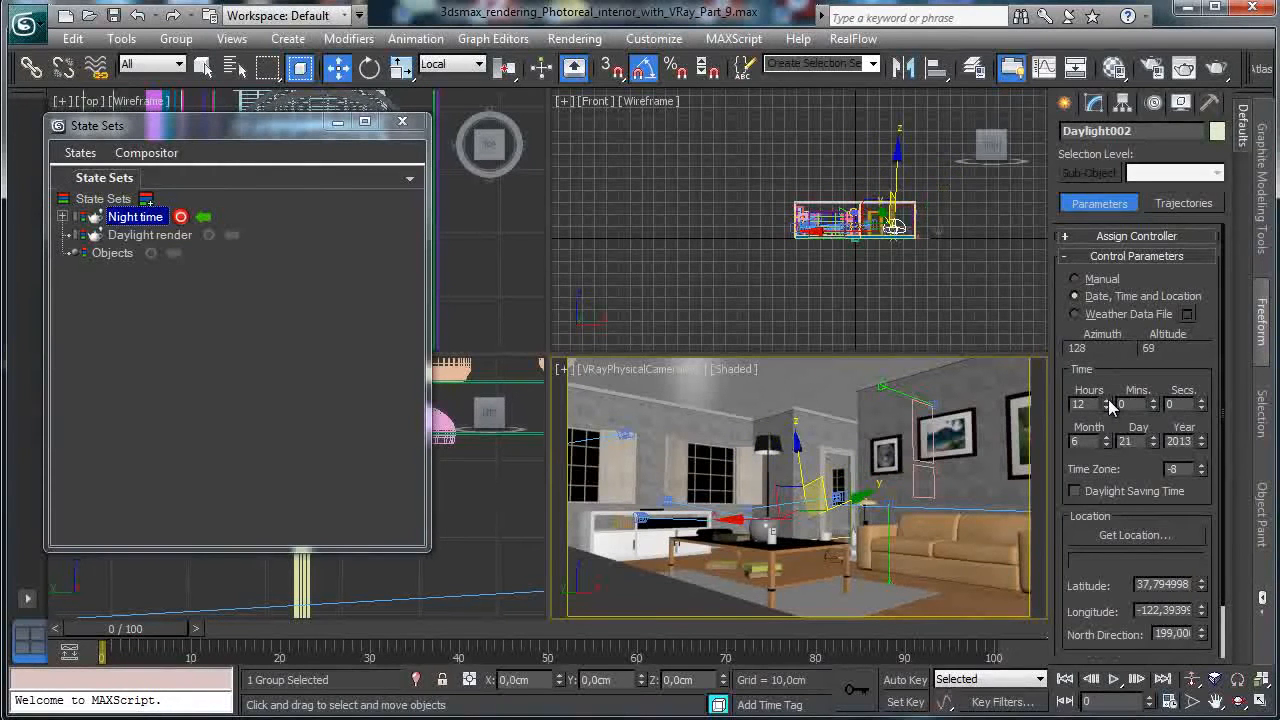
pyautogui.click(1107, 400)
pyautogui.click(1107, 400)
pyautogui.click(1107, 400)
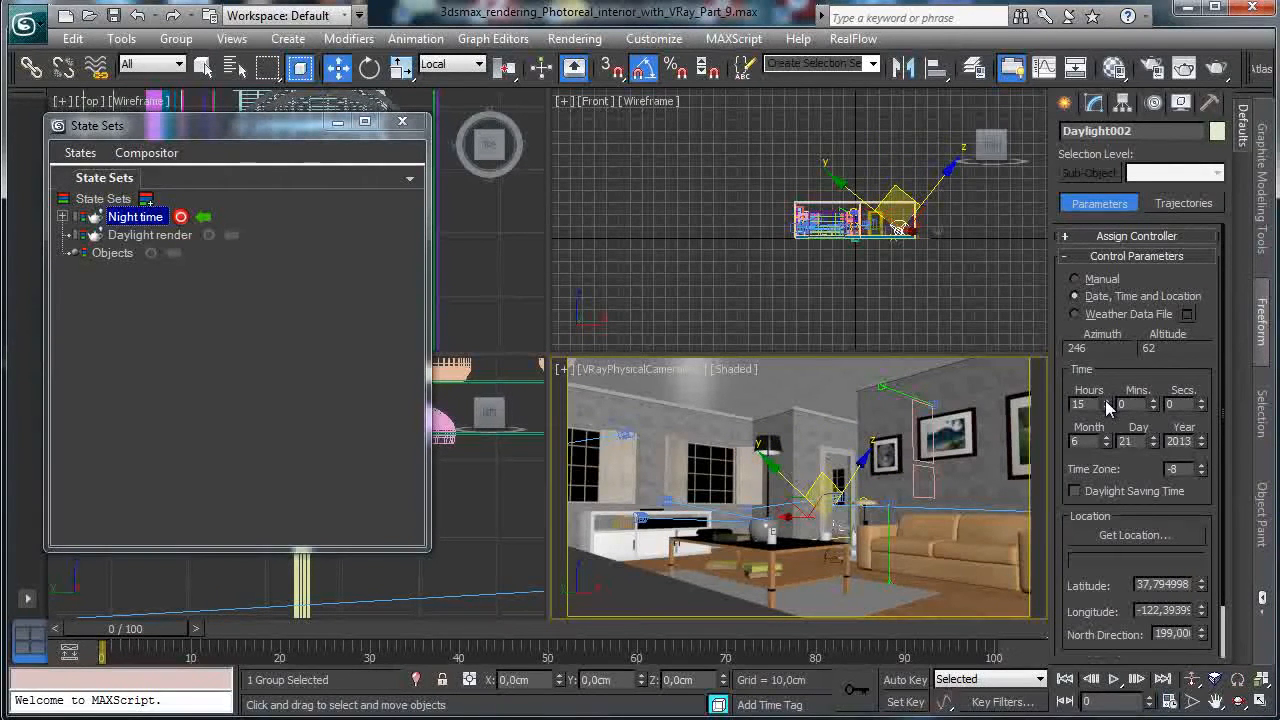
pyautogui.click(1107, 401)
pyautogui.click(1107, 401)
pyautogui.click(1107, 401)
pyautogui.click(1107, 401)
pyautogui.click(1107, 400)
pyautogui.click(1107, 400)
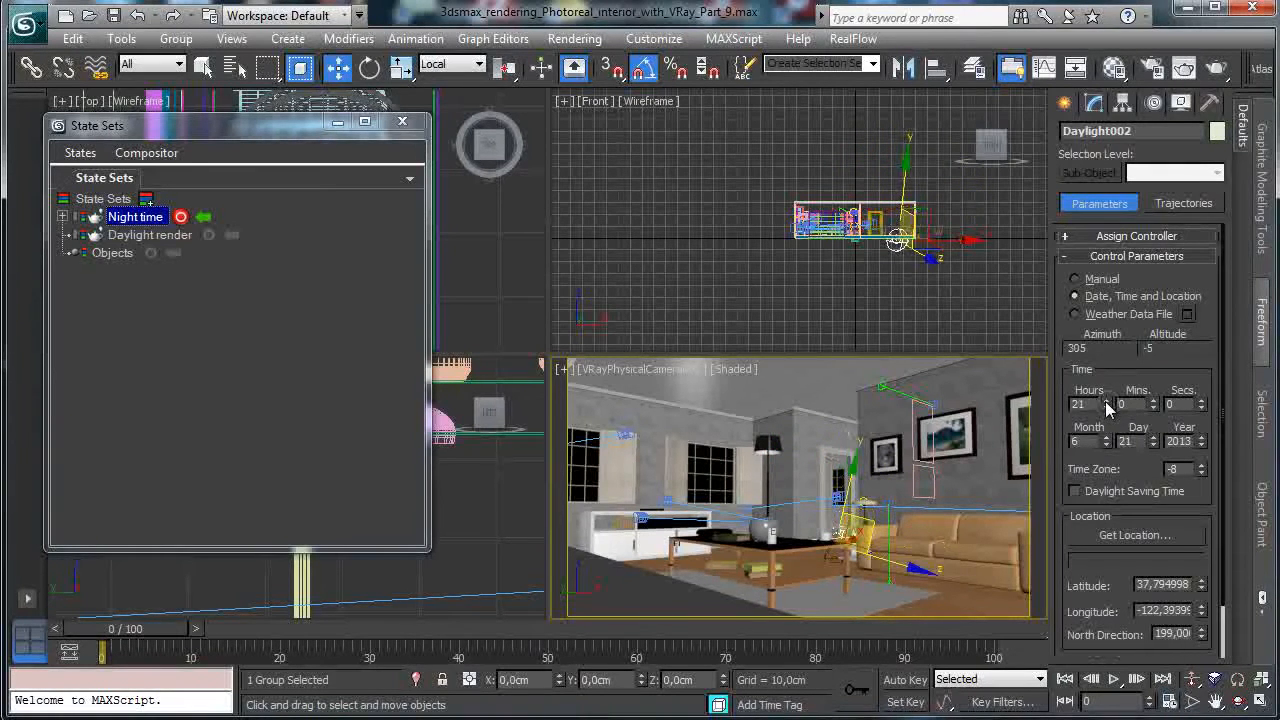
pyautogui.click(1107, 401)
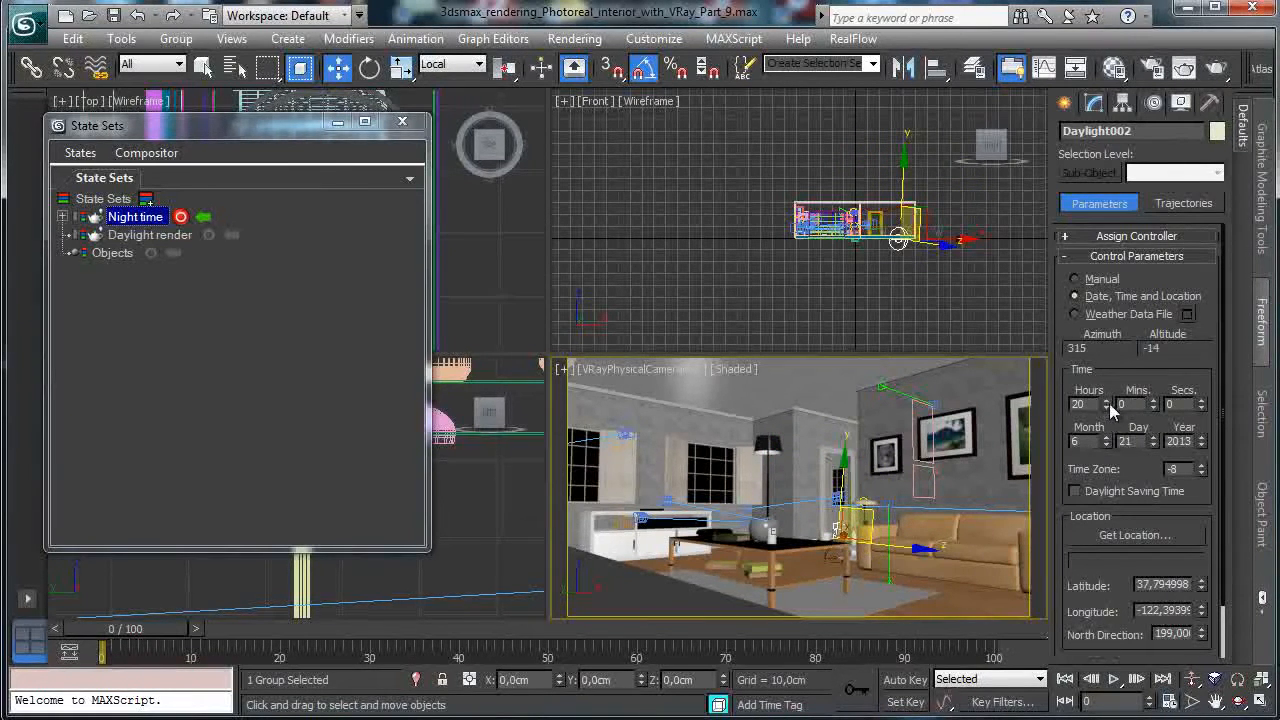
# Stop recording Night time, set hour 9 in the Daylight render state, then resume recording Night time.
pyautogui.click(185, 216)
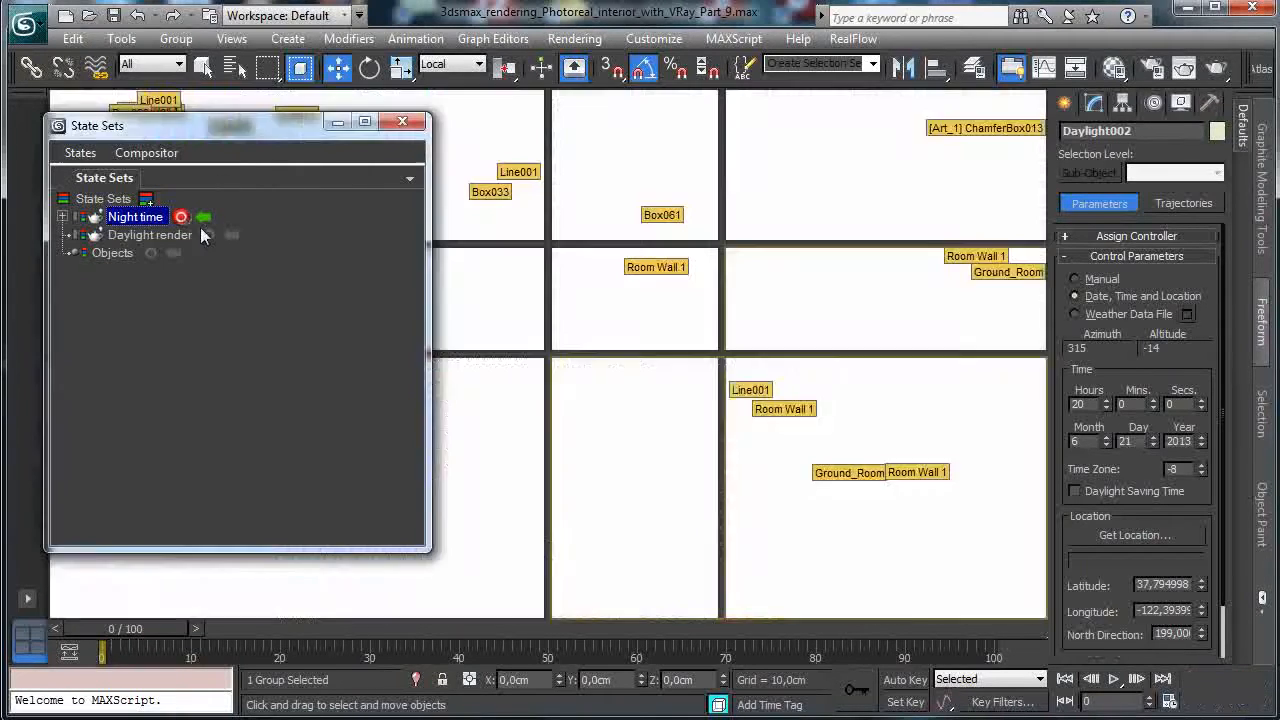
pyautogui.click(232, 237)
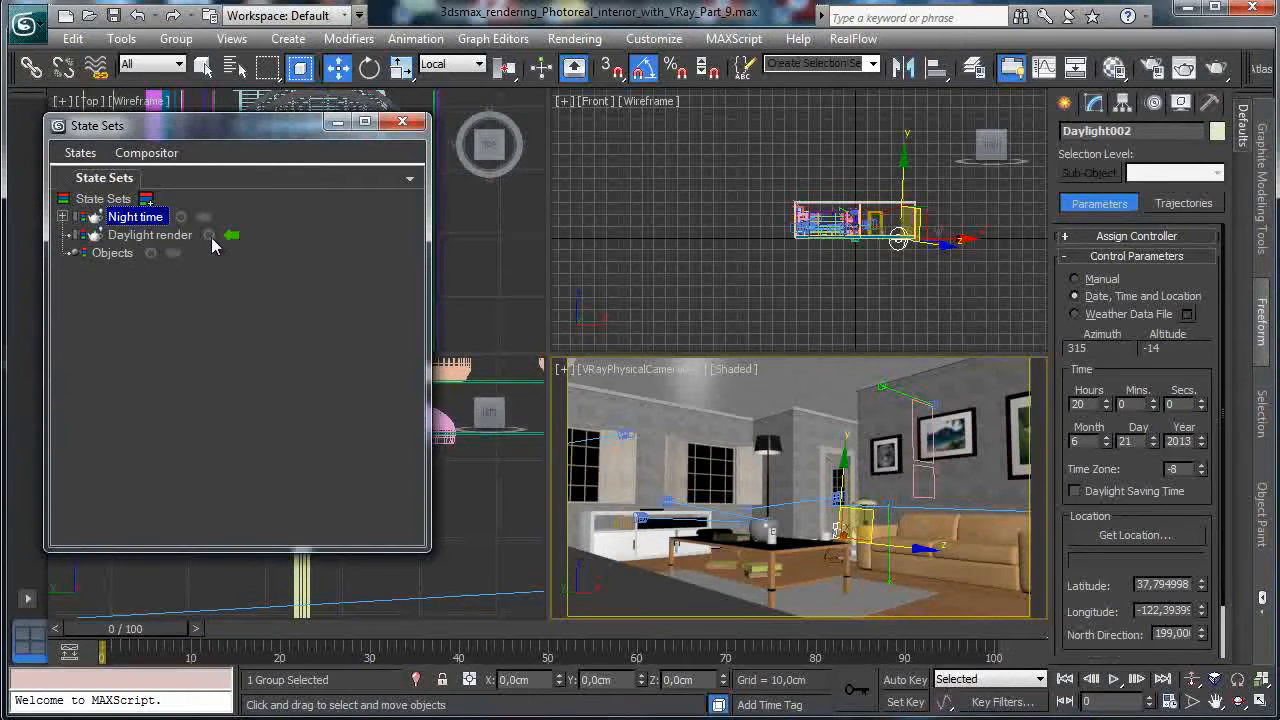
pyautogui.click(209, 238)
pyautogui.moveTo(1106, 407); pyautogui.dragTo(1105, 408)
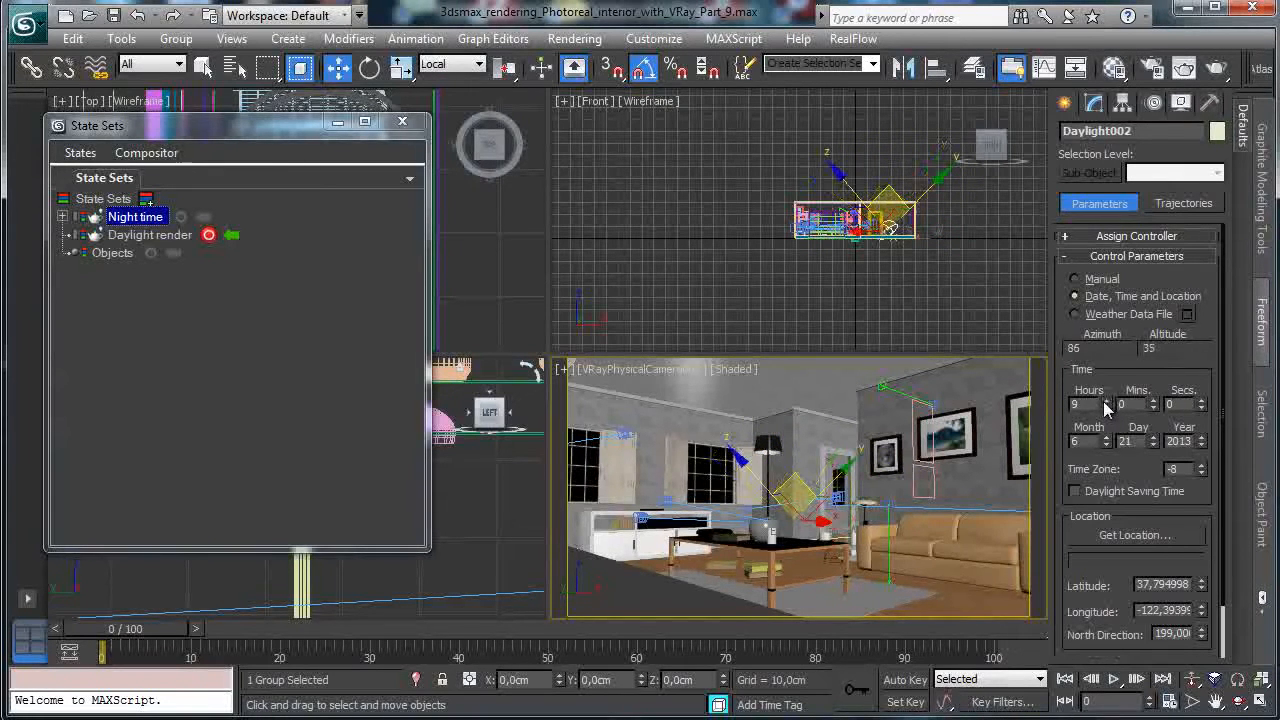
pyautogui.click(208, 235)
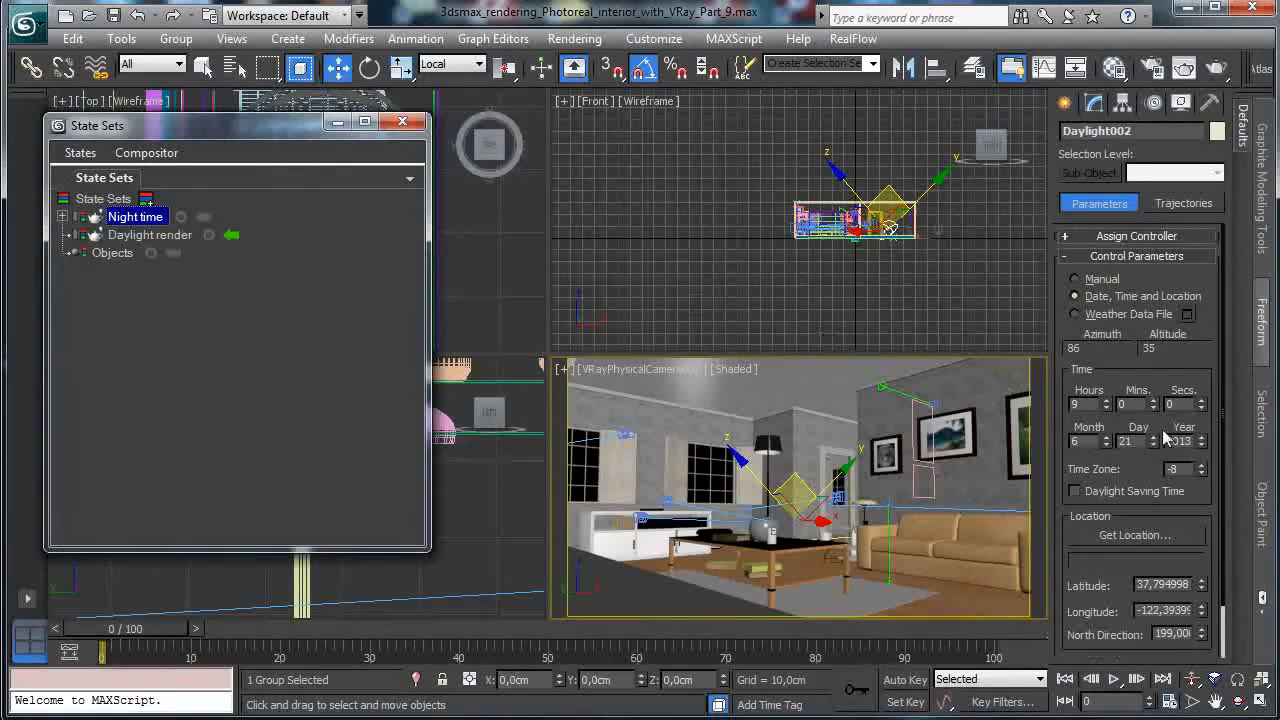
pyautogui.click(180, 217)
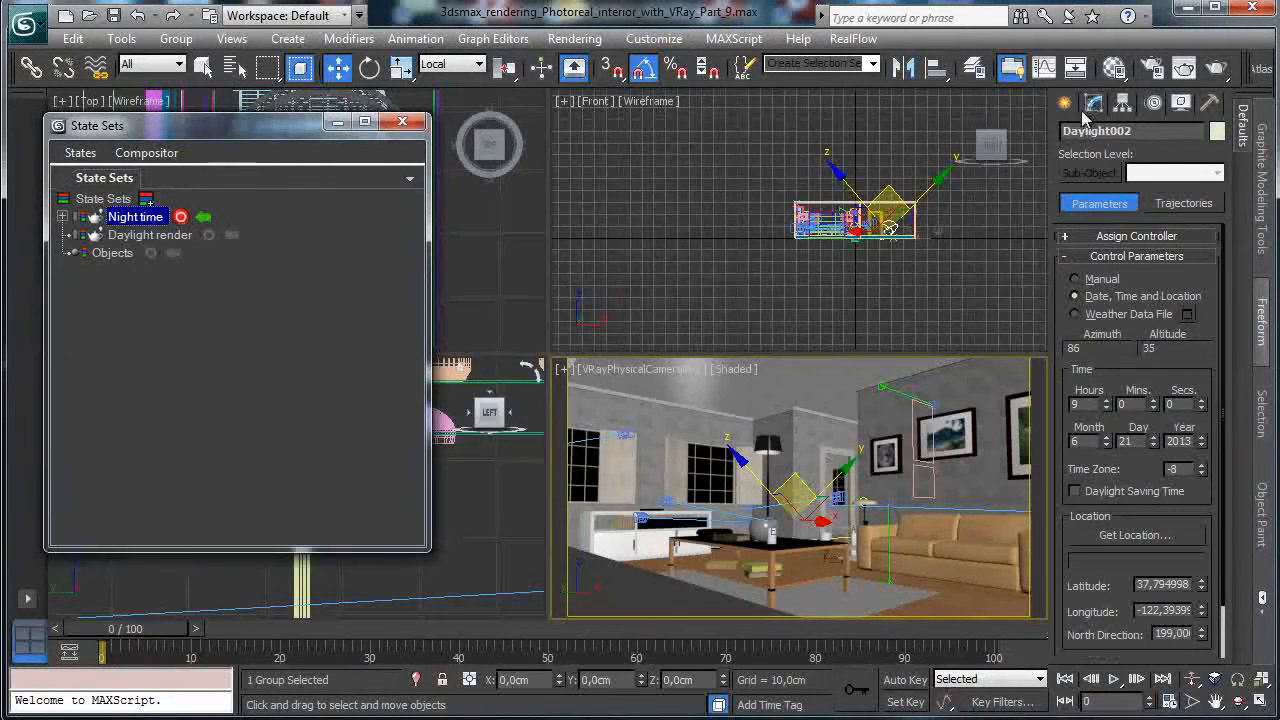
# Stop recording, activate the Daylight render state, and open Render Setup's output Width value.
pyautogui.click(1092, 104)
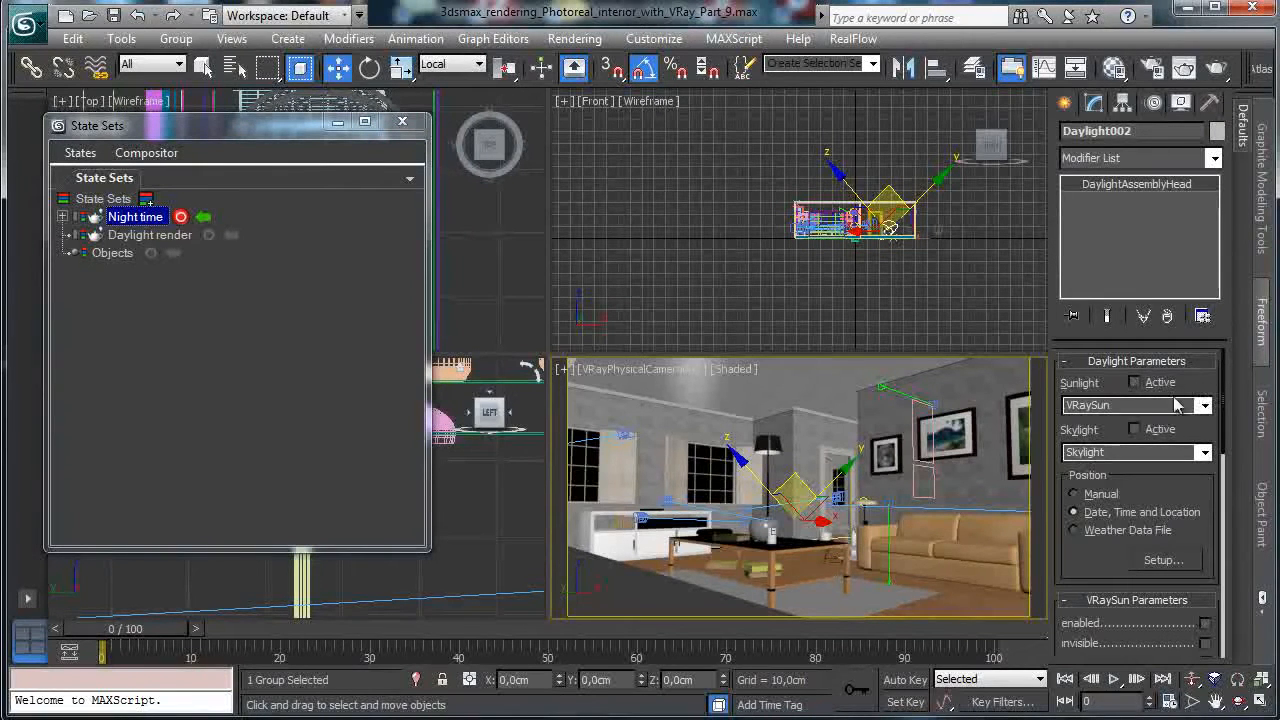
pyautogui.click(181, 217)
pyautogui.click(231, 236)
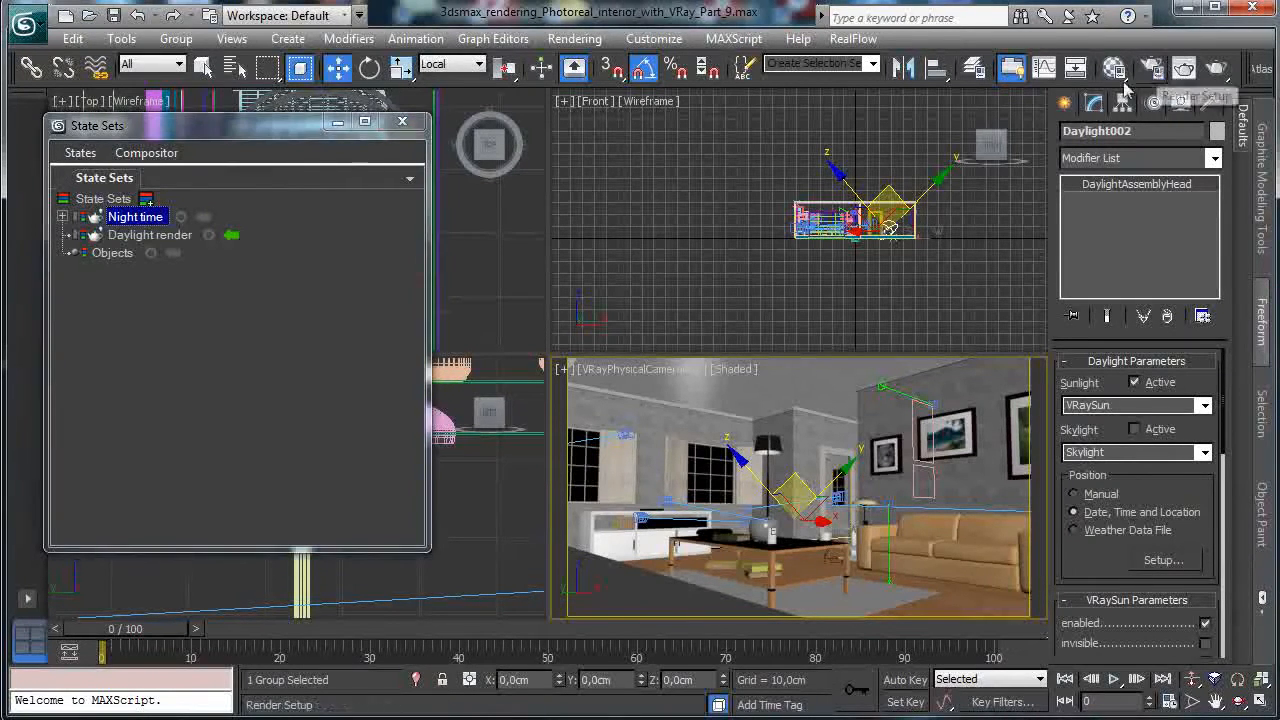
pyautogui.click(1152, 67)
pyautogui.doubleClick(246, 334)
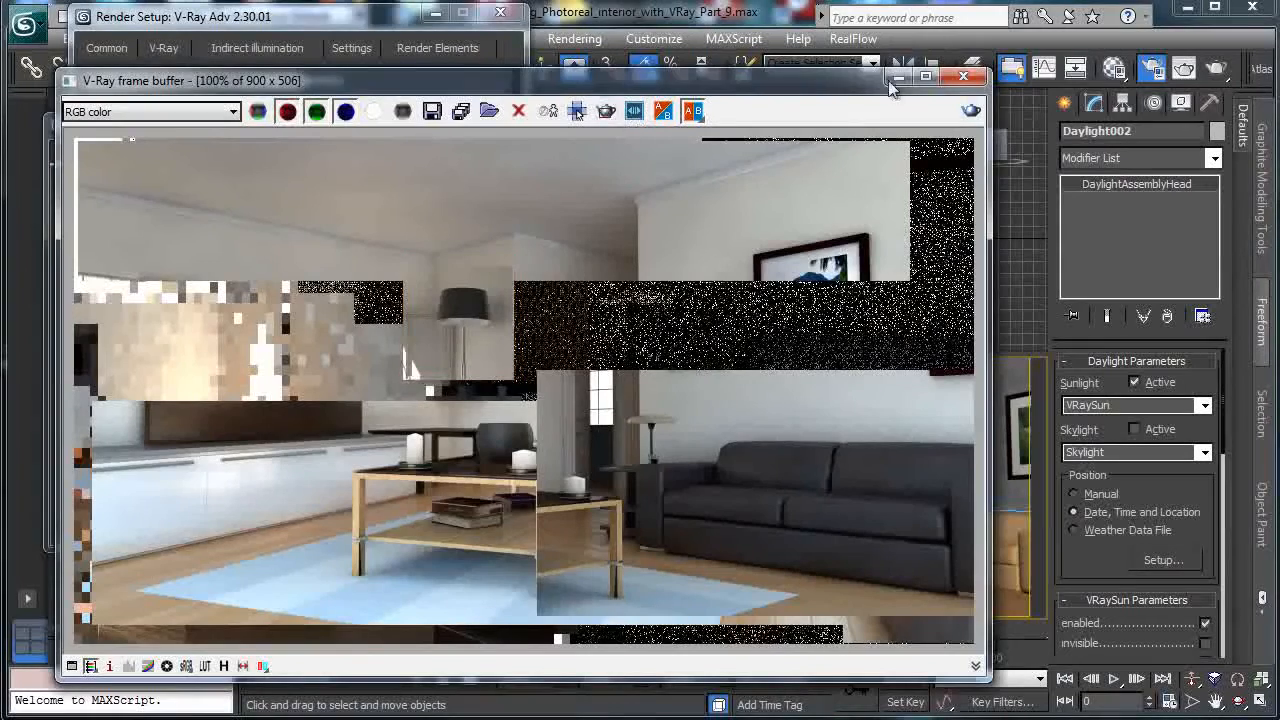
# Render the 500 × 281 daylight image and move the frame buffer aside.
pyautogui.click(397, 25)
pyautogui.click(417, 621)
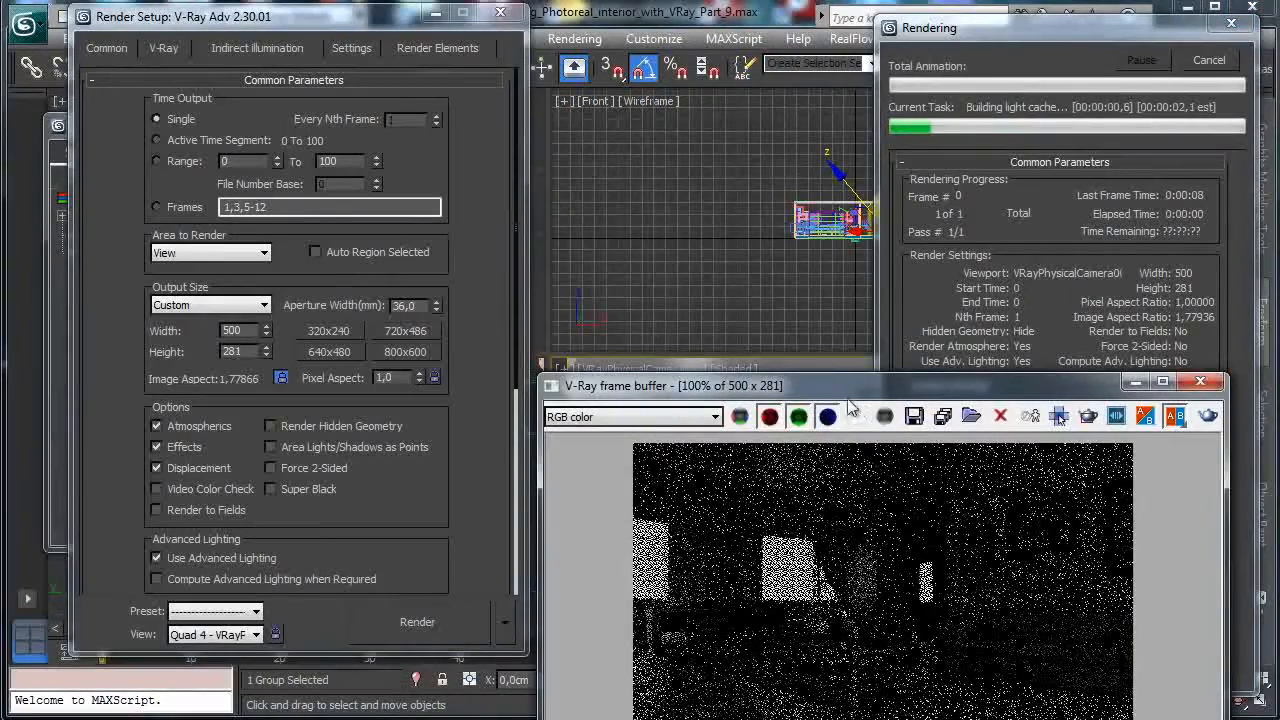
pyautogui.moveTo(776, 355); pyautogui.dragTo(500, 192)
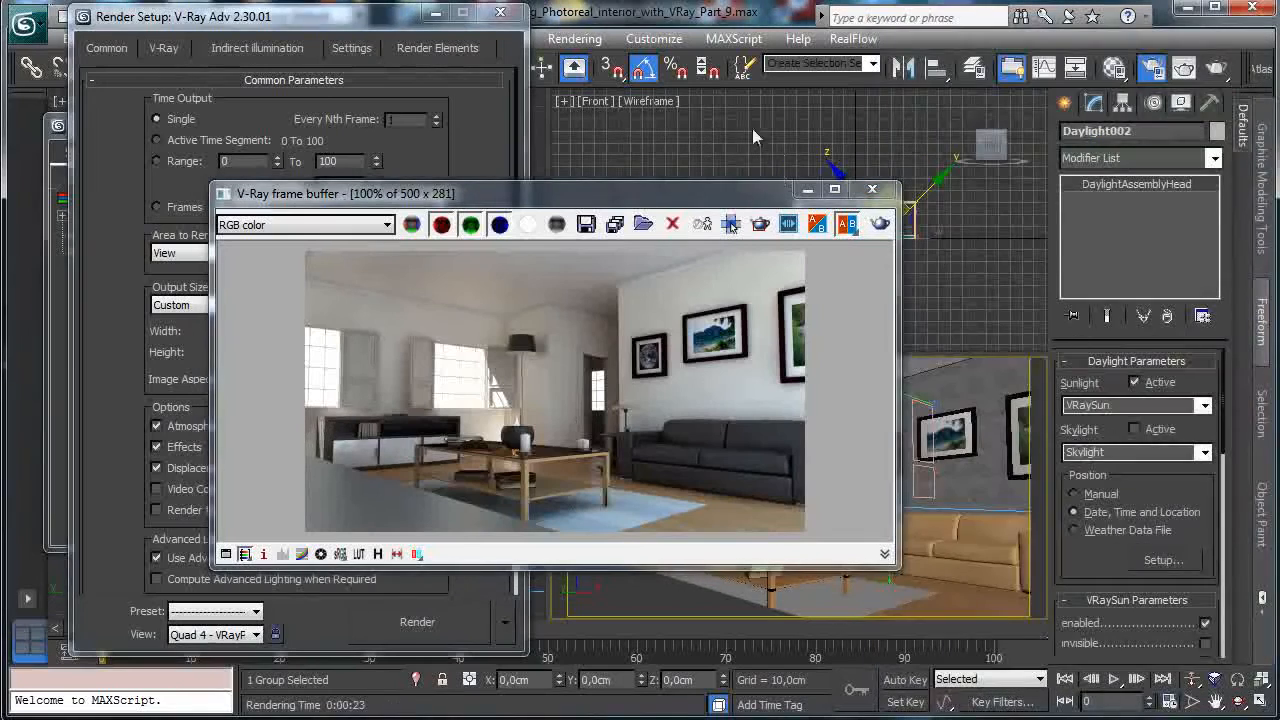
pyautogui.moveTo(460, 193); pyautogui.dragTo(822, 215)
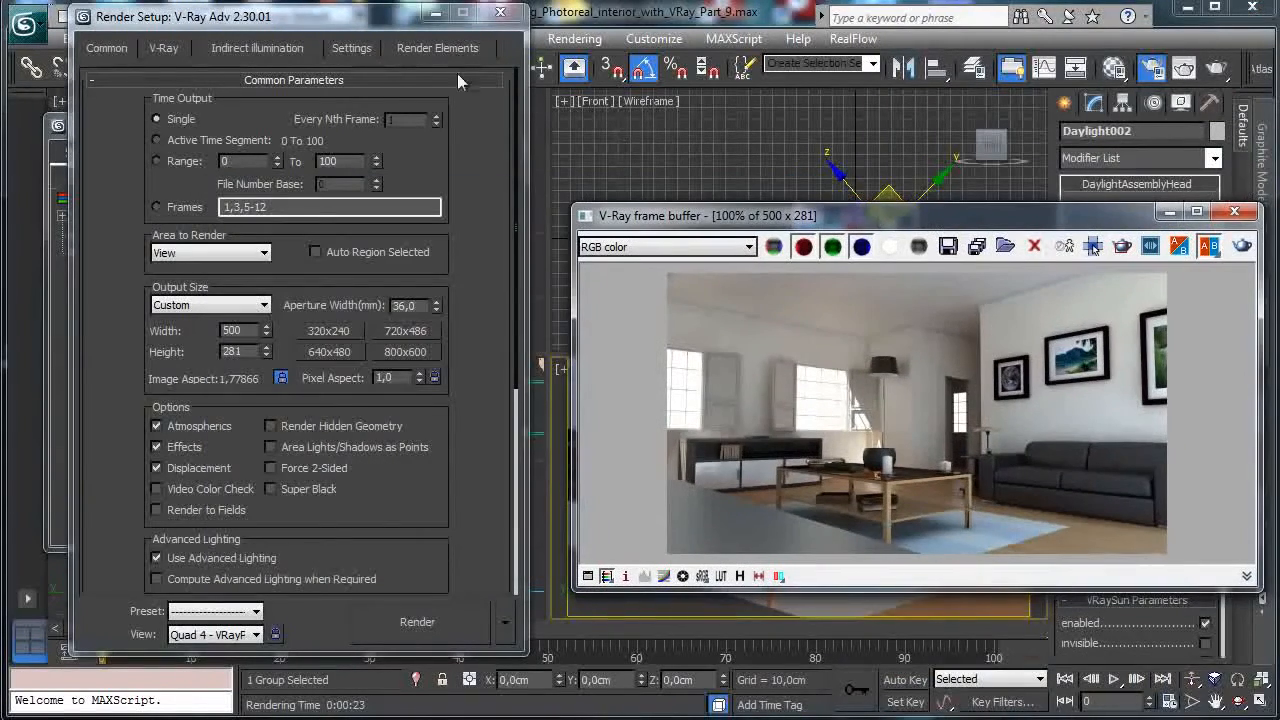
# Minimize Render Setup and render the camera view again for the Night time version.
pyautogui.click(432, 14)
pyautogui.click(1152, 67)
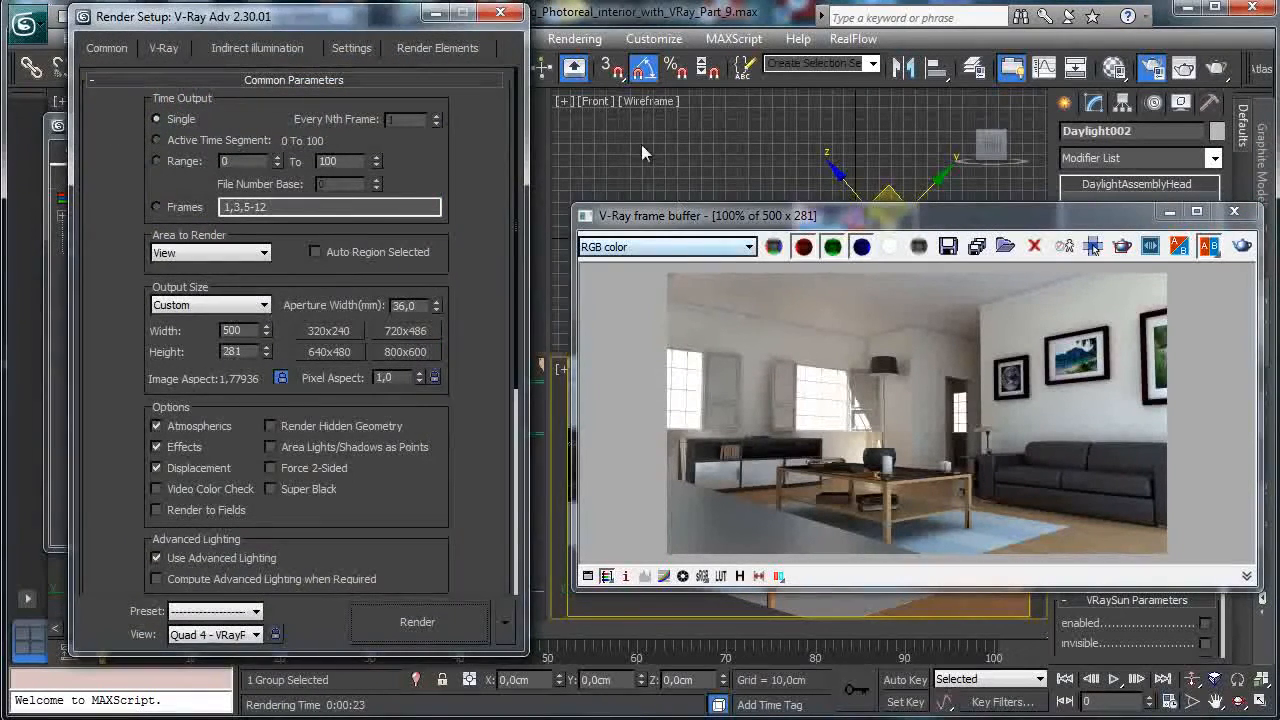
pyautogui.click(432, 14)
pyautogui.click(1241, 248)
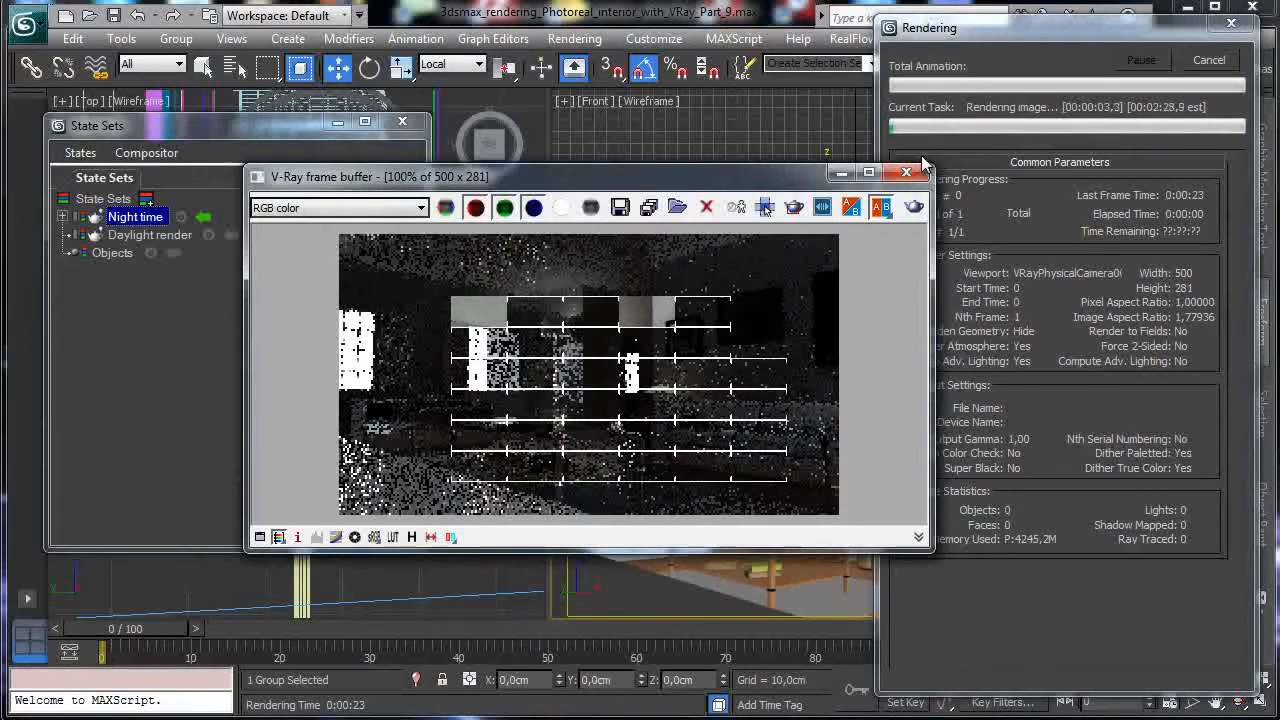
# Cancel the test render and turn off the sky environment map for the Night time state.
pyautogui.click(1208, 60)
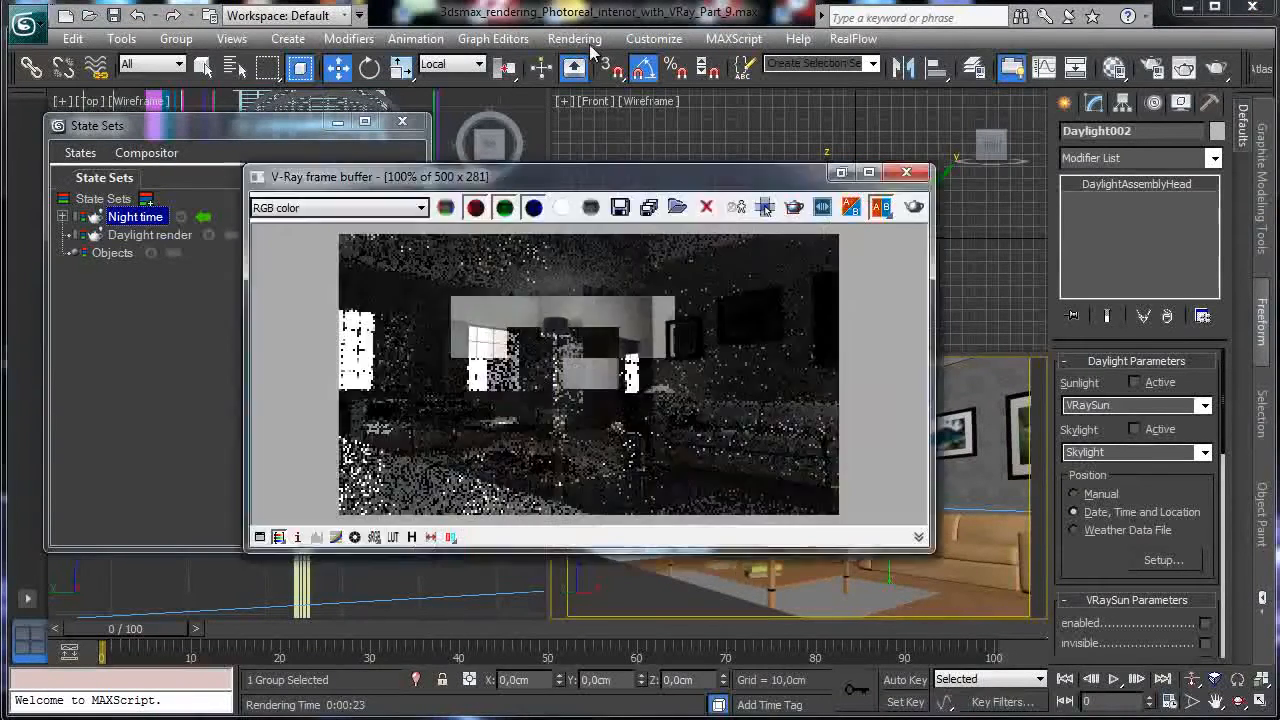
pyautogui.click(590, 48)
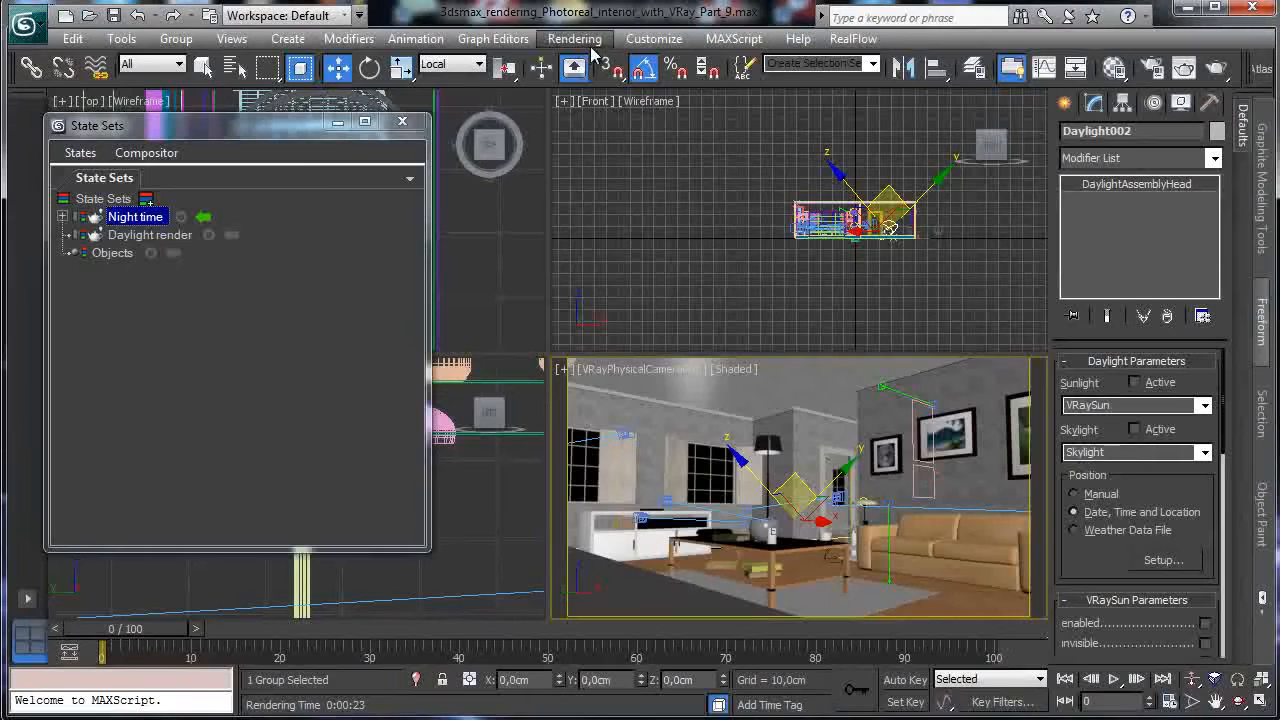
pyautogui.click(575, 38)
pyautogui.click(645, 196)
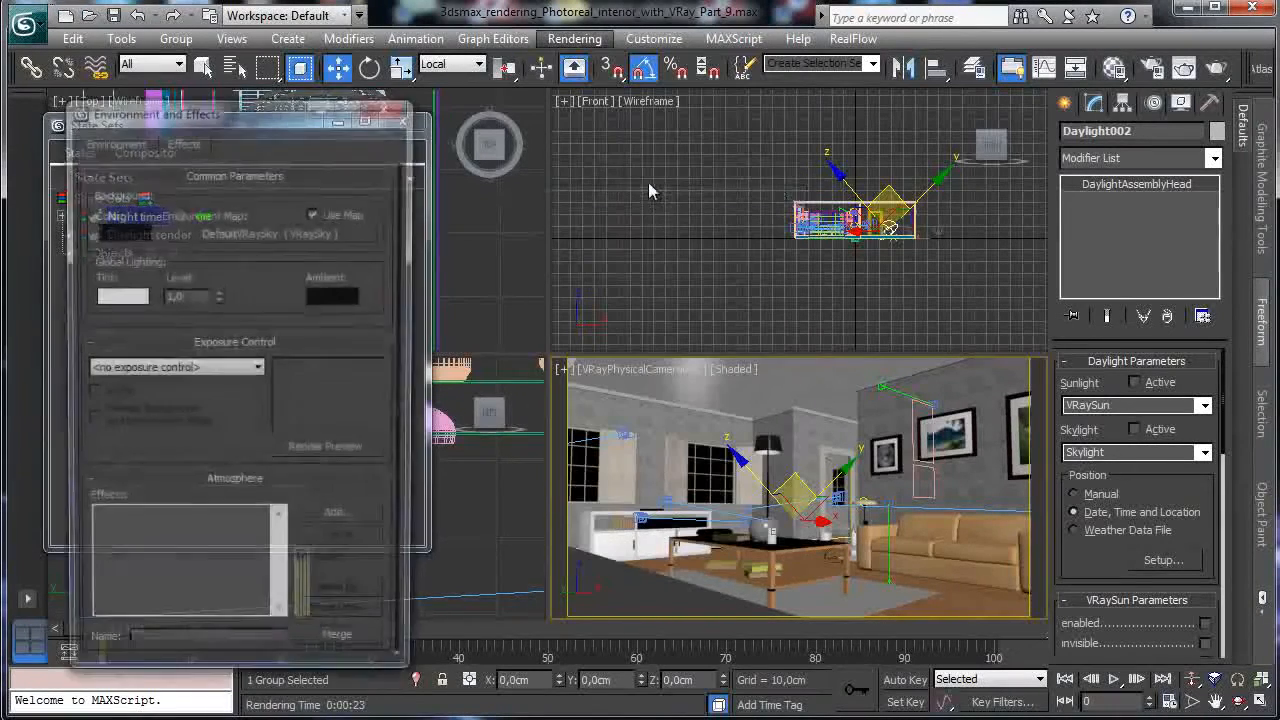
pyautogui.moveTo(287, 114); pyautogui.dragTo(840, 77)
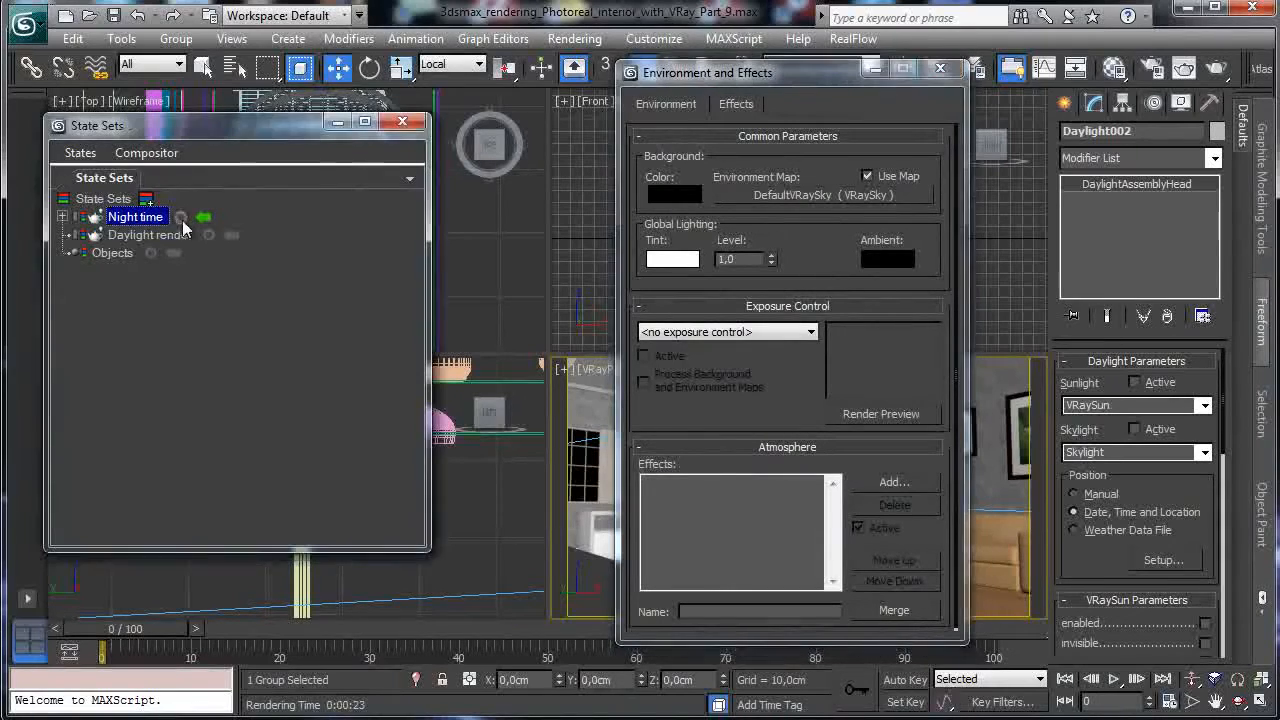
pyautogui.press('F10')
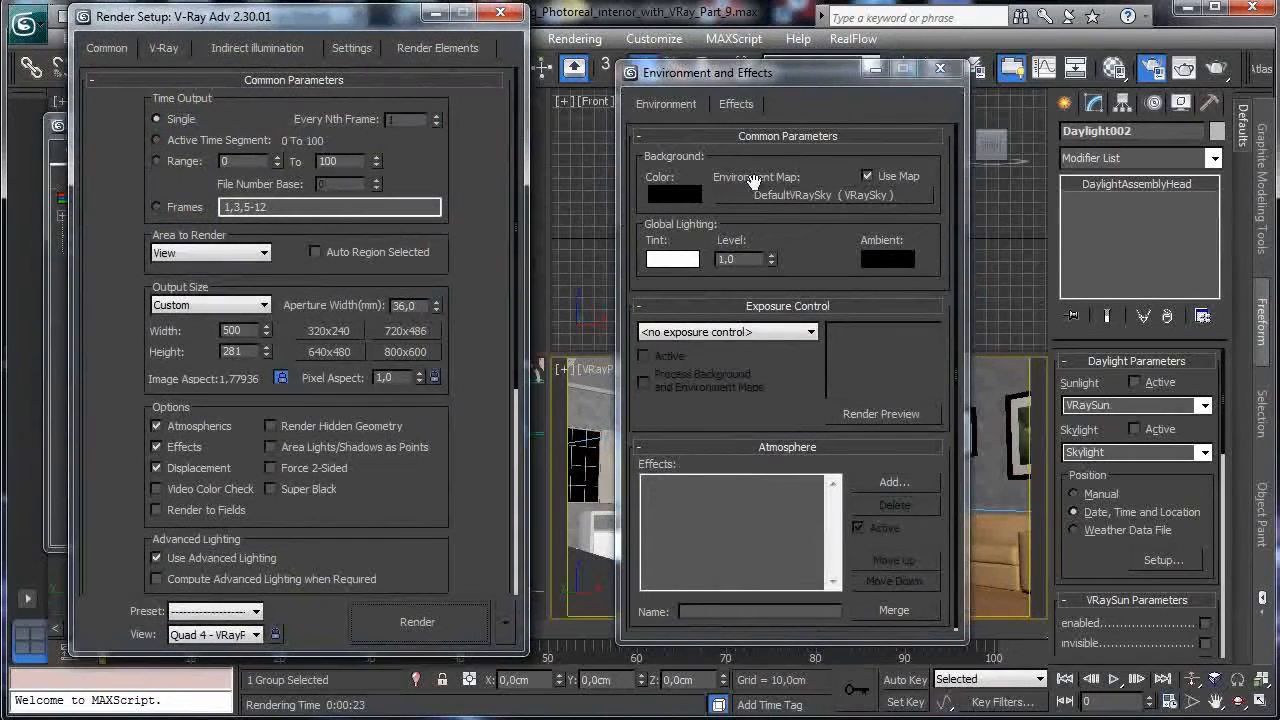
pyautogui.click(883, 175)
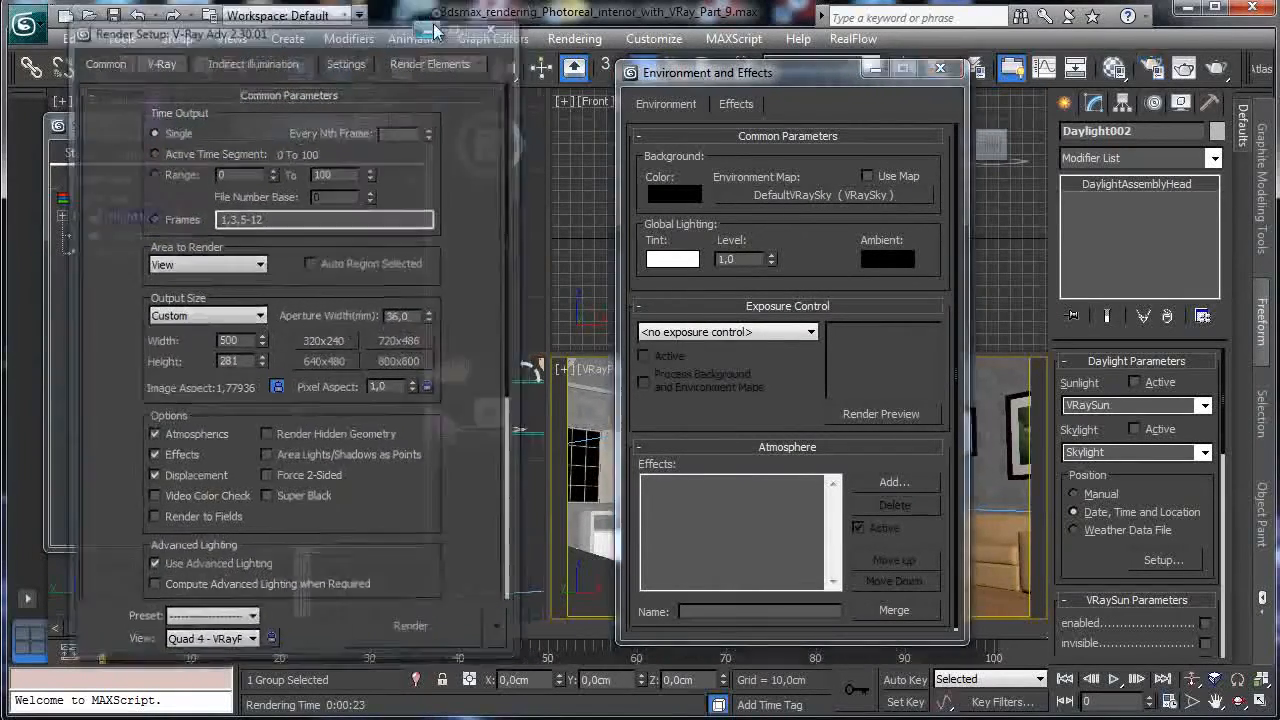
pyautogui.click(500, 12)
# Stop recording, compare Daylight render against Night time, then render the night camera view.
pyautogui.click(181, 218)
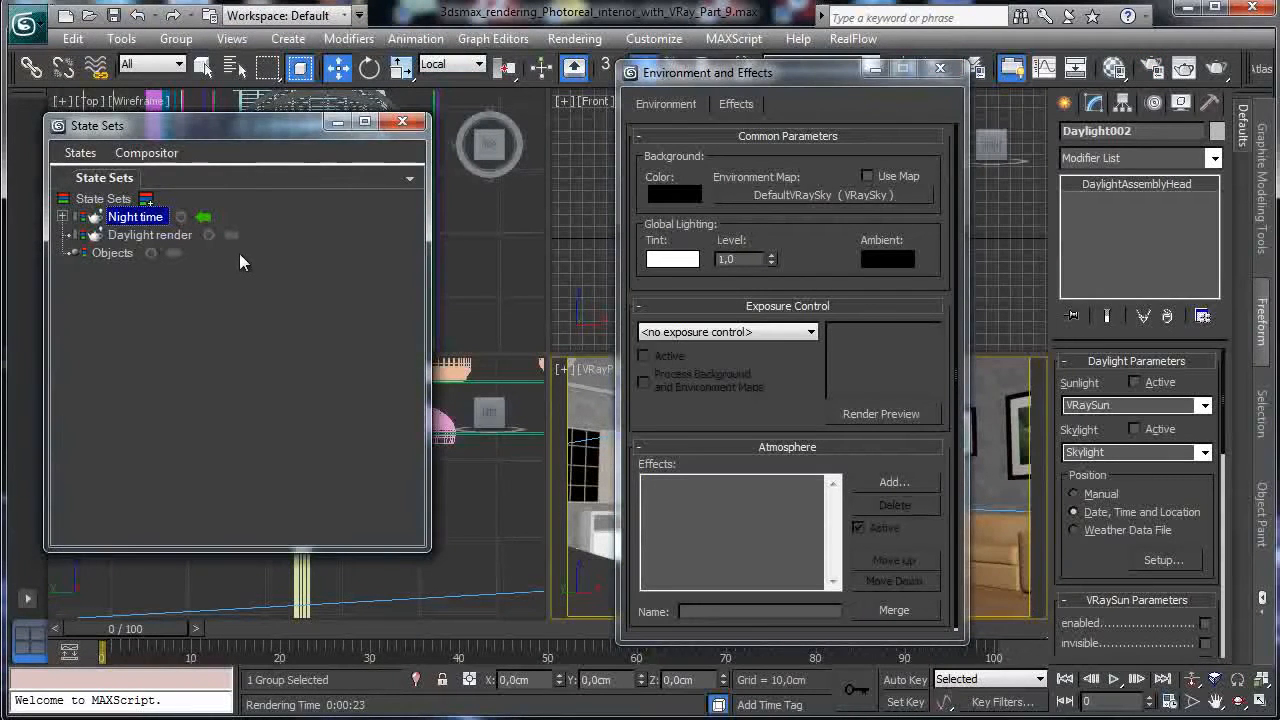
pyautogui.click(231, 235)
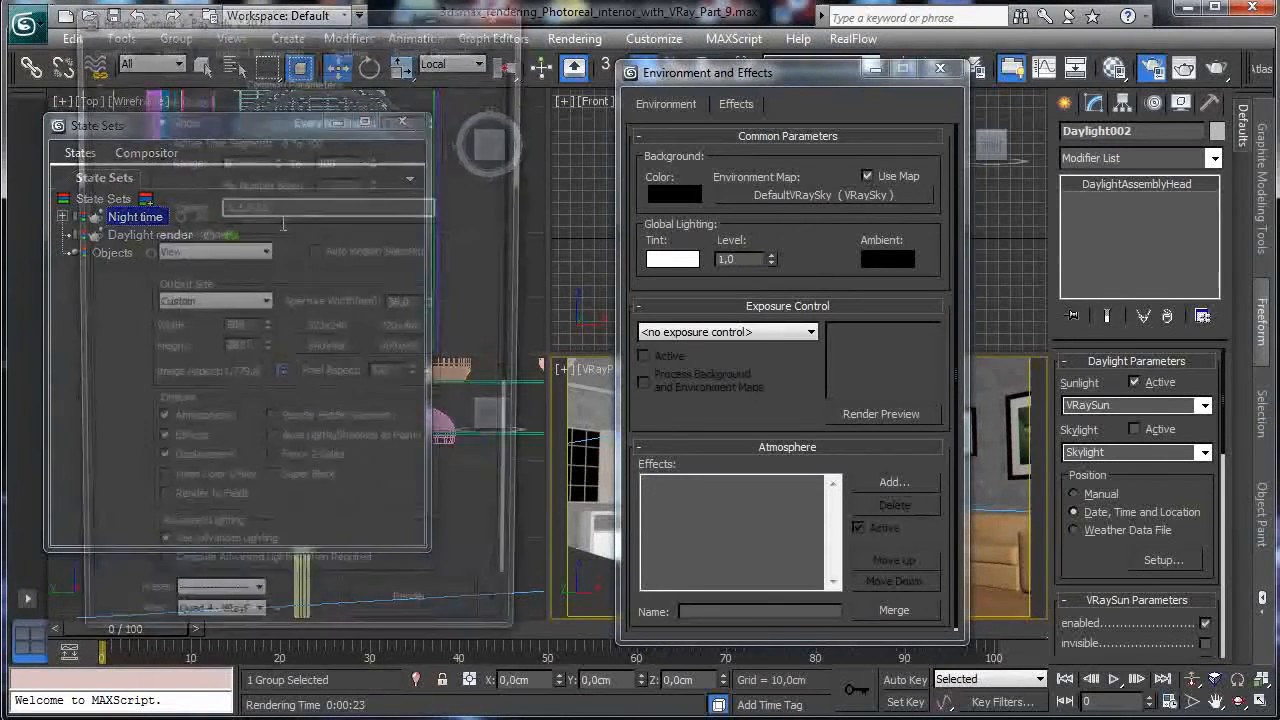
pyautogui.click(500, 12)
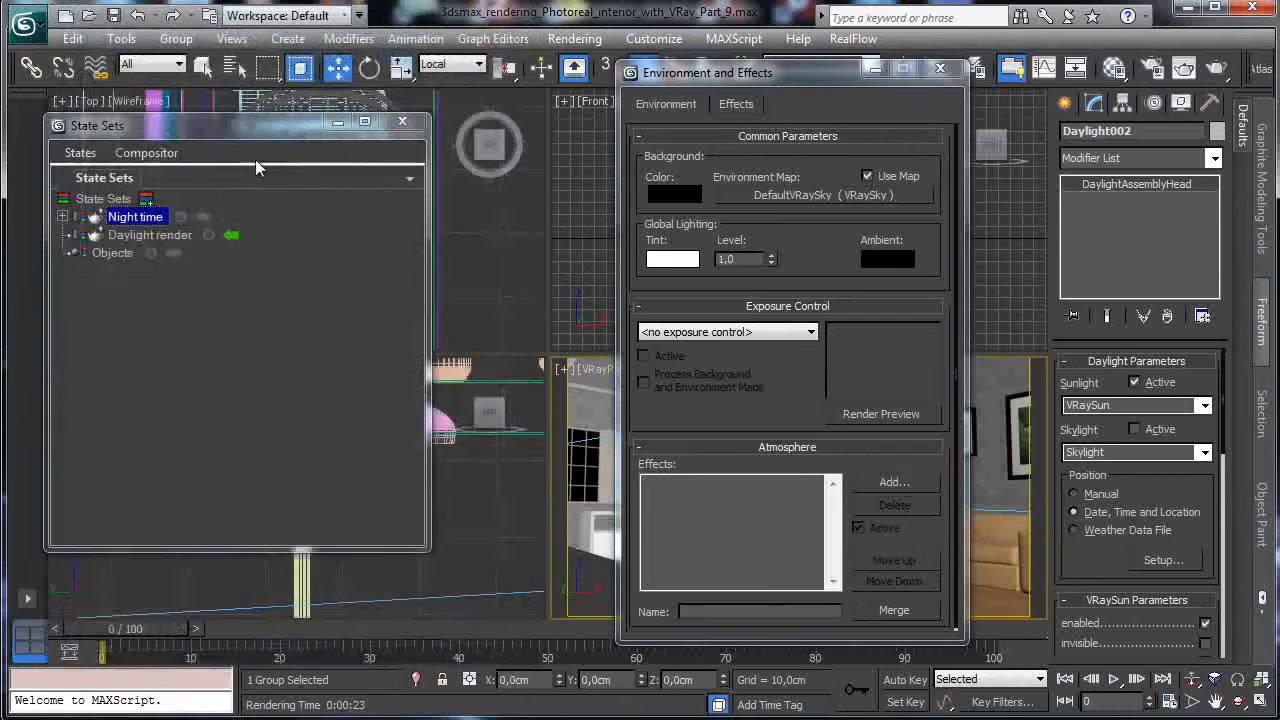
pyautogui.click(203, 217)
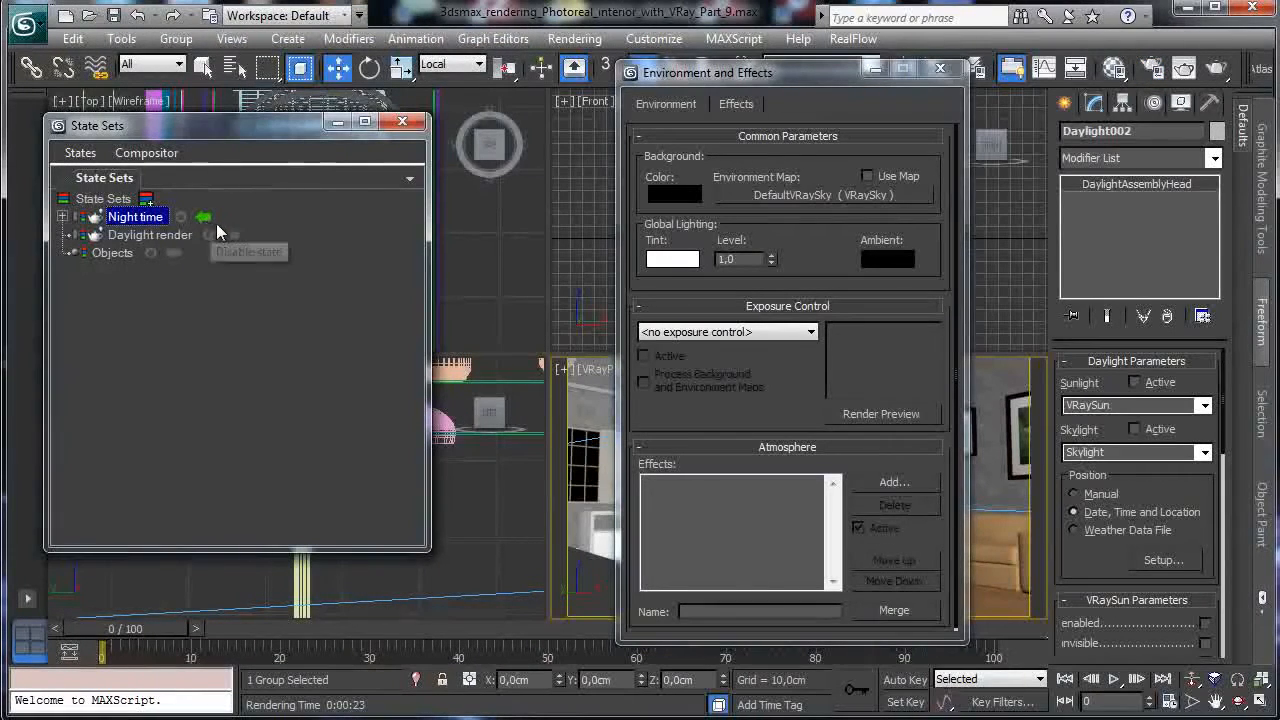
pyautogui.click(940, 67)
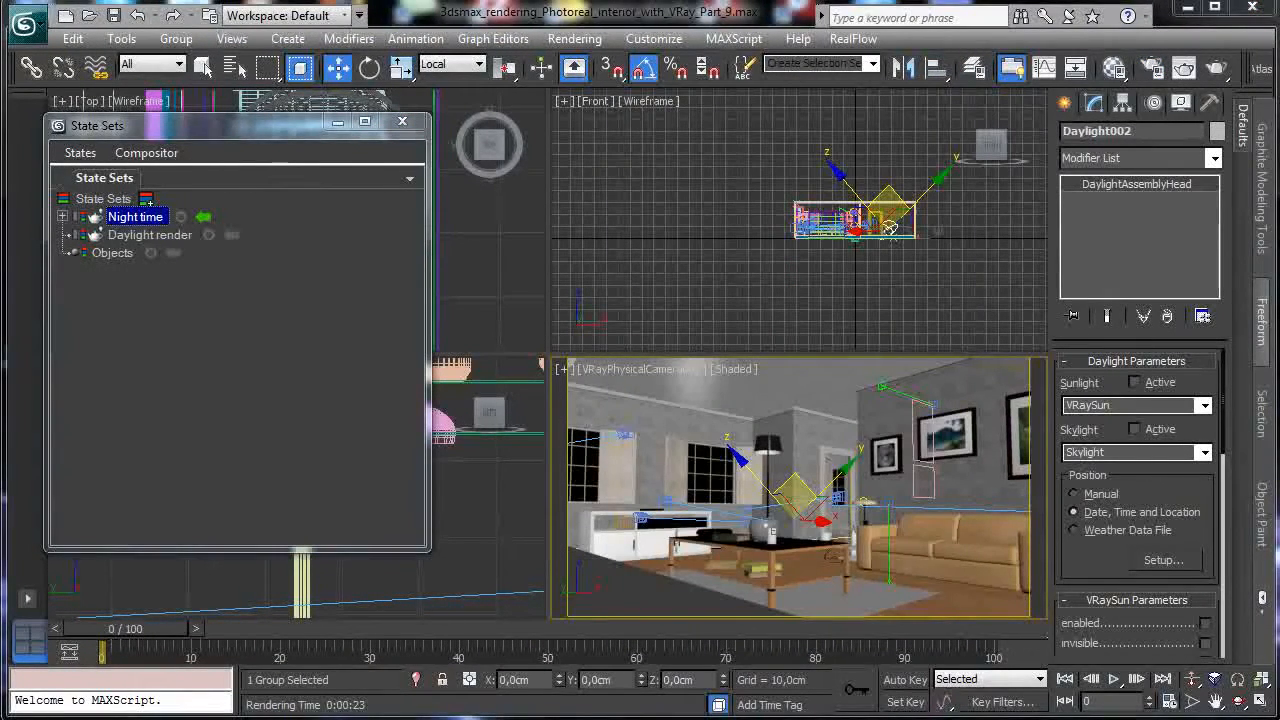
pyautogui.hotkey('shift', 'q')
# Re-render the dark night scene and check the Environment settings.
pyautogui.click(915, 208)
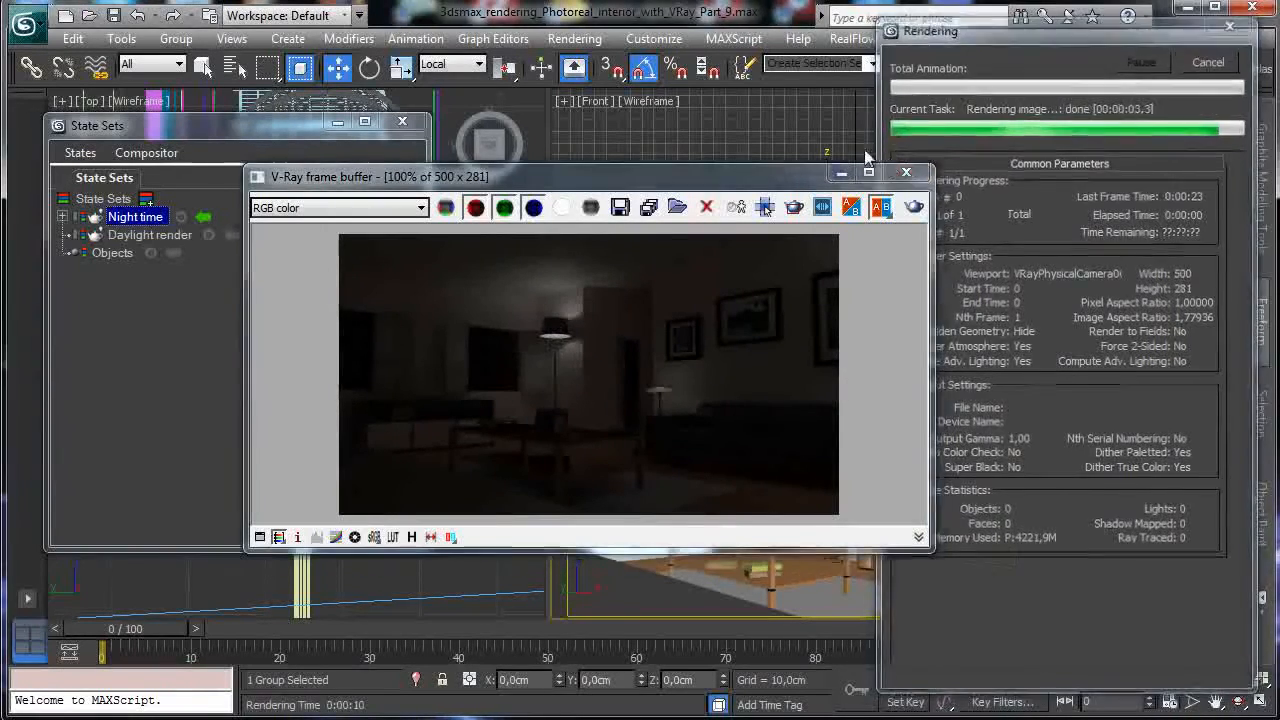
pyautogui.click(574, 38)
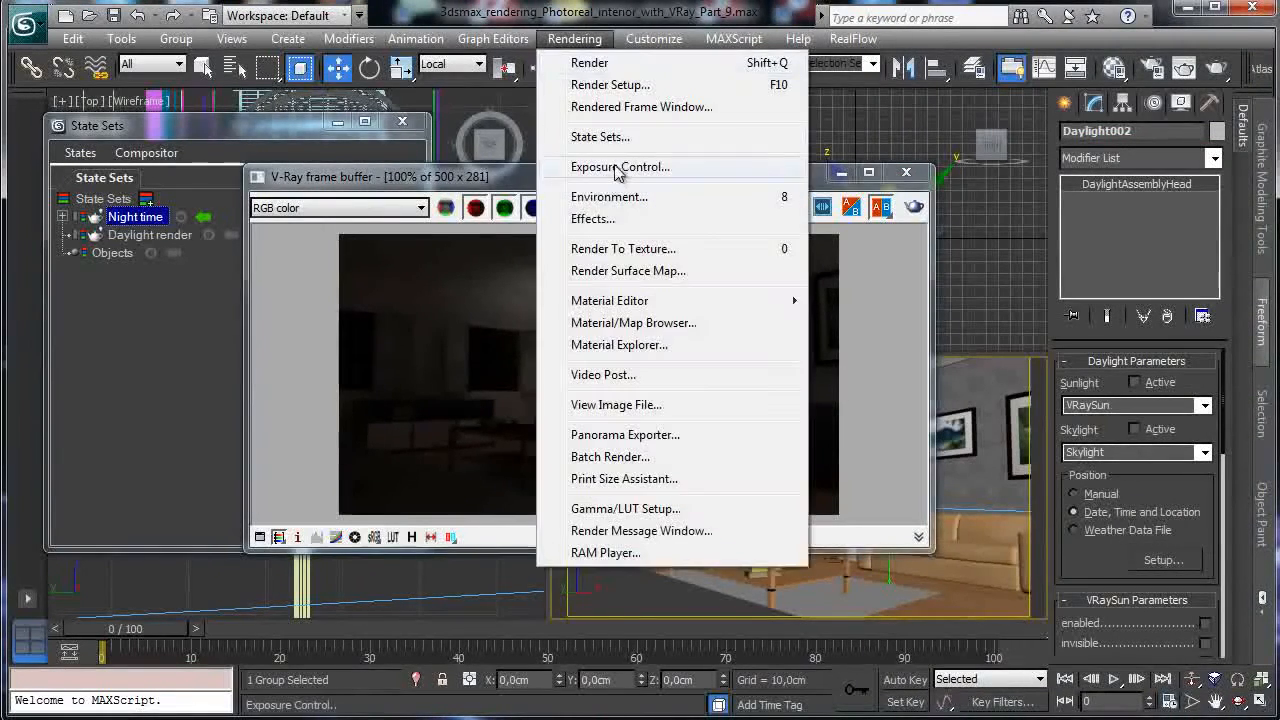
pyautogui.click(735, 196)
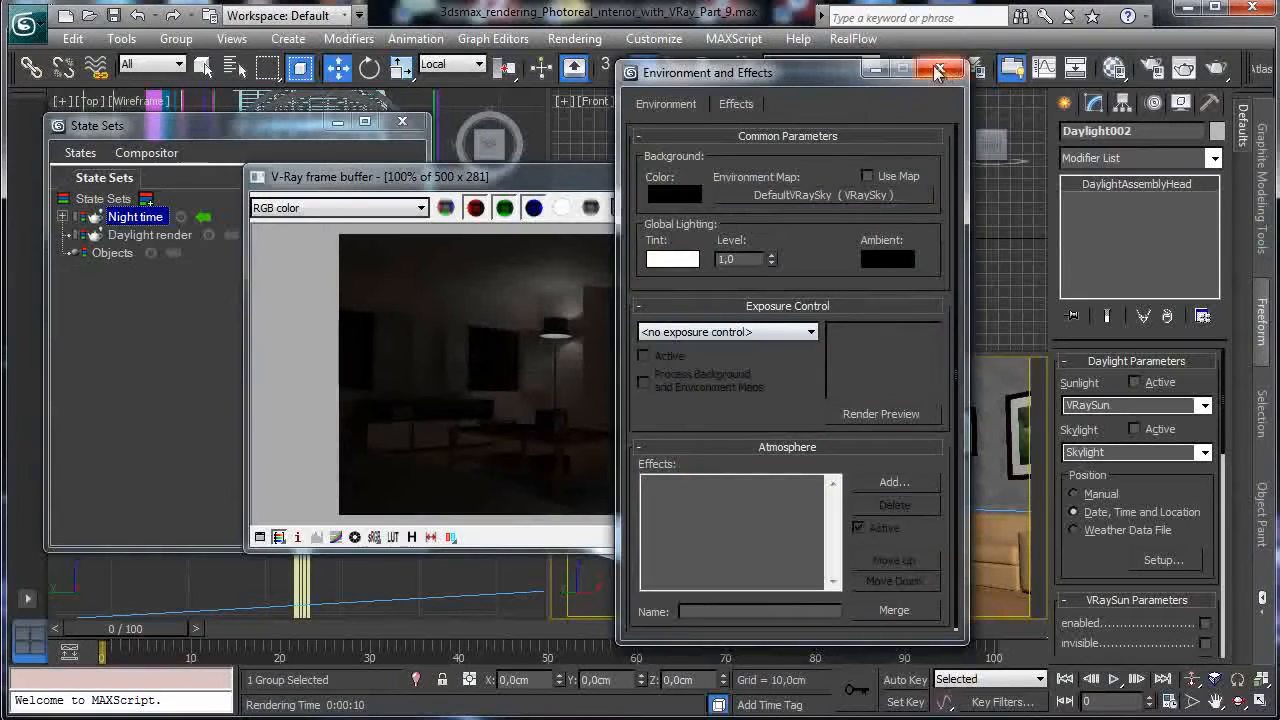
pyautogui.click(937, 70)
# Close the finished night render and resume recording into the Night time state.
pyautogui.moveTo(778, 181); pyautogui.dragTo(1001, 144)
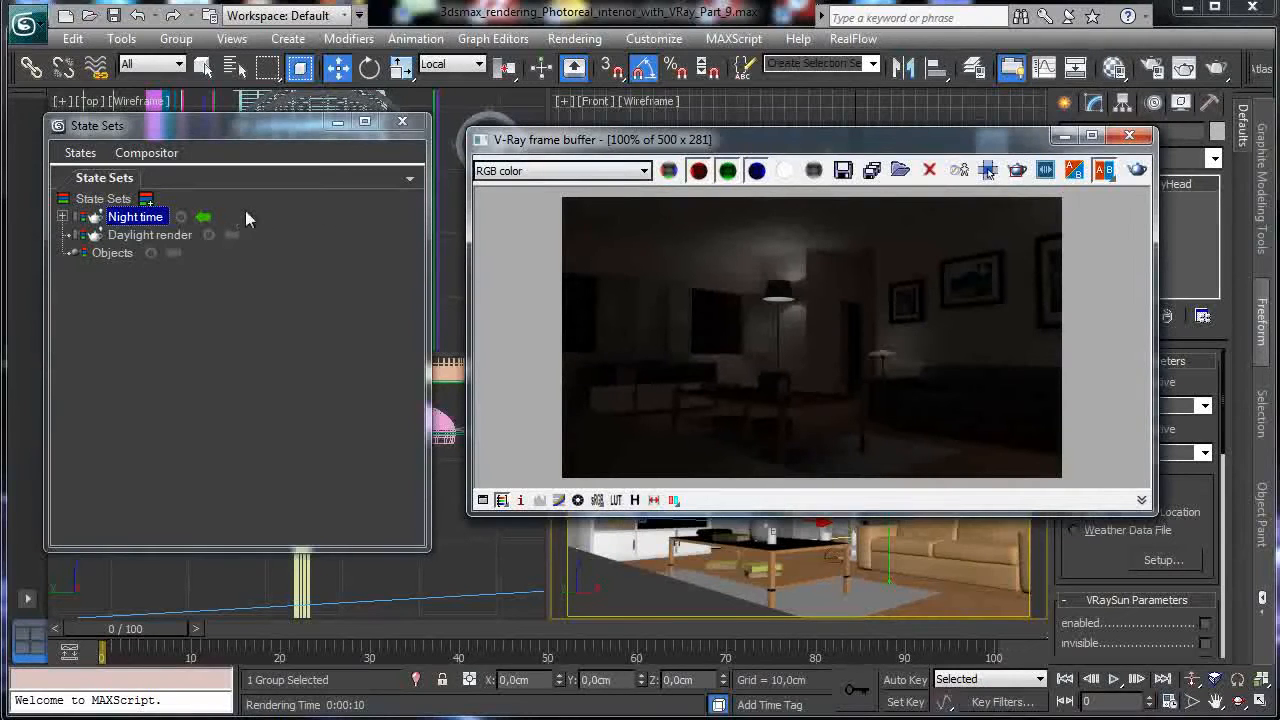
pyautogui.click(1129, 135)
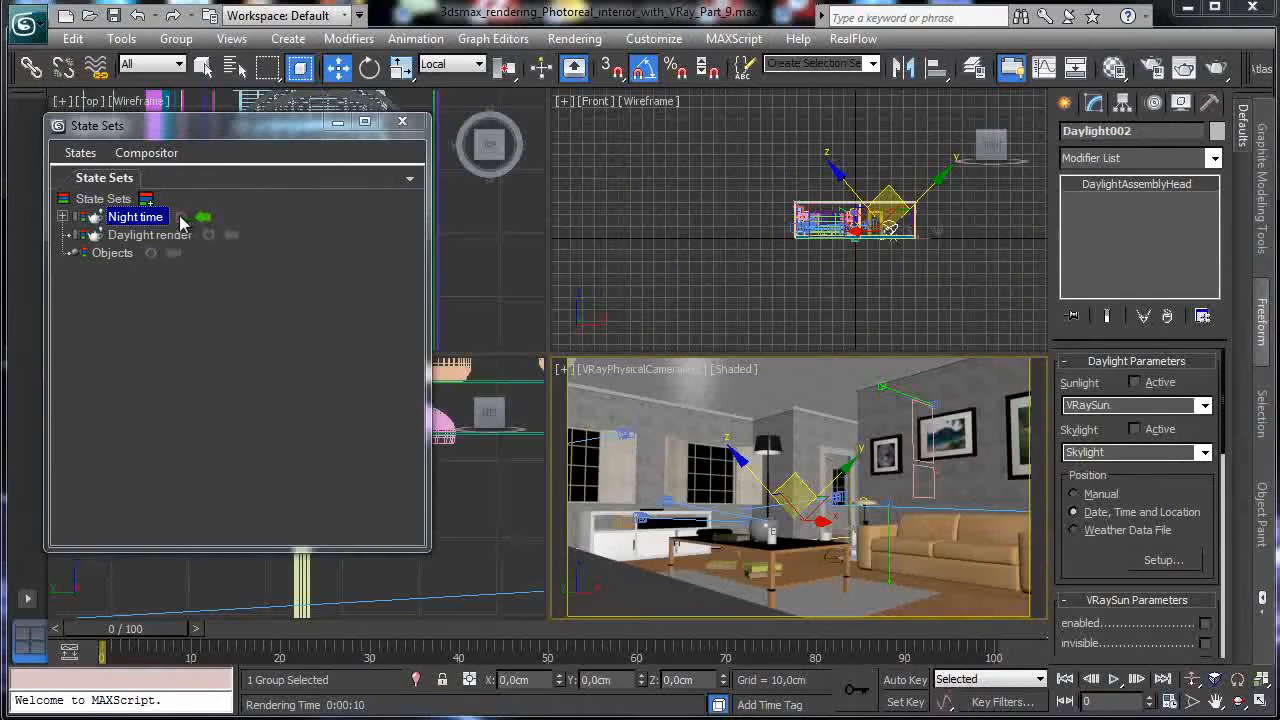
pyautogui.click(181, 216)
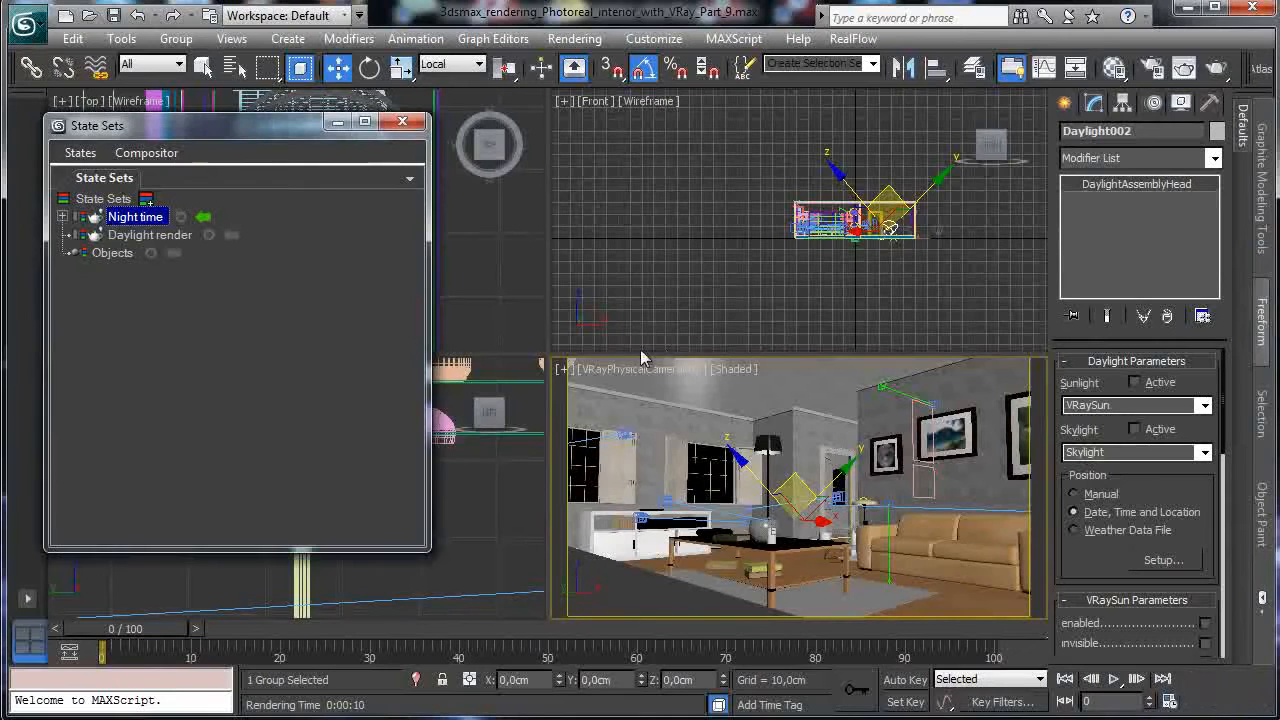
pyautogui.click(643, 370)
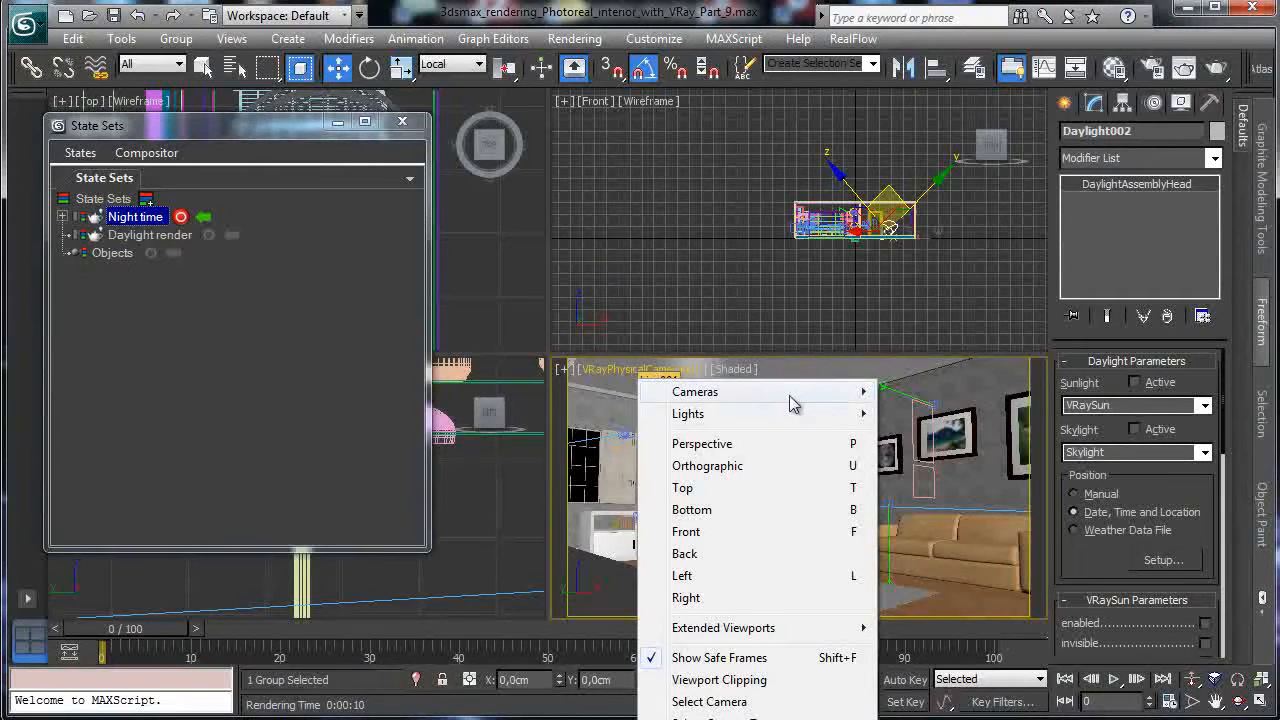
# Filter the Select From Scene list to show only lights.
pyautogui.click(268, 103)
pyautogui.press('h')
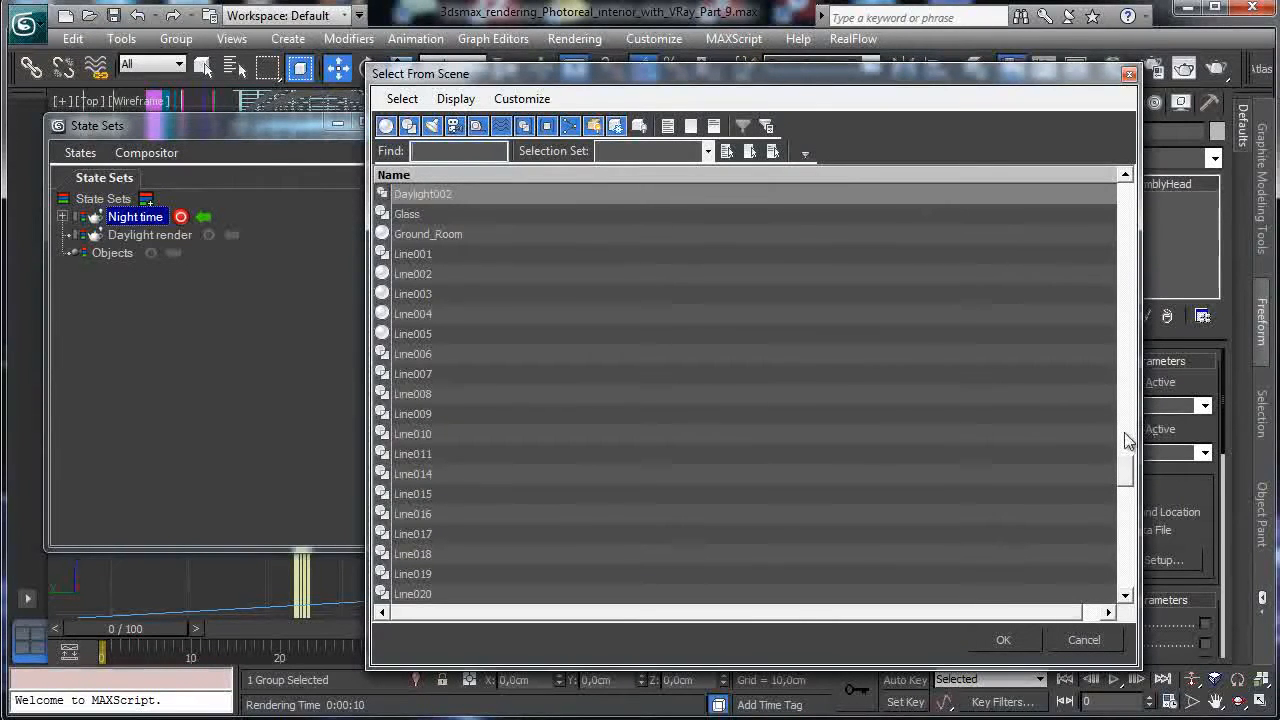
pyautogui.moveTo(1124, 472); pyautogui.dragTo(1126, 186)
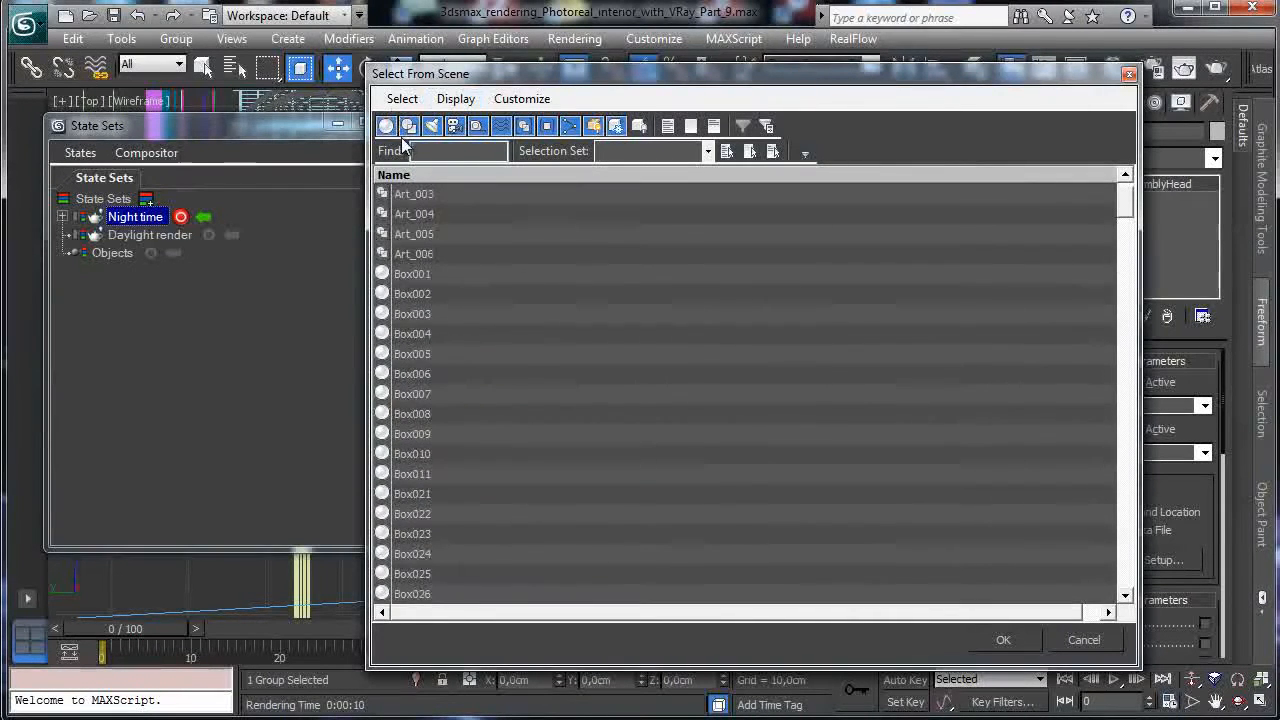
pyautogui.click(388, 128)
pyautogui.click(457, 131)
pyautogui.click(409, 132)
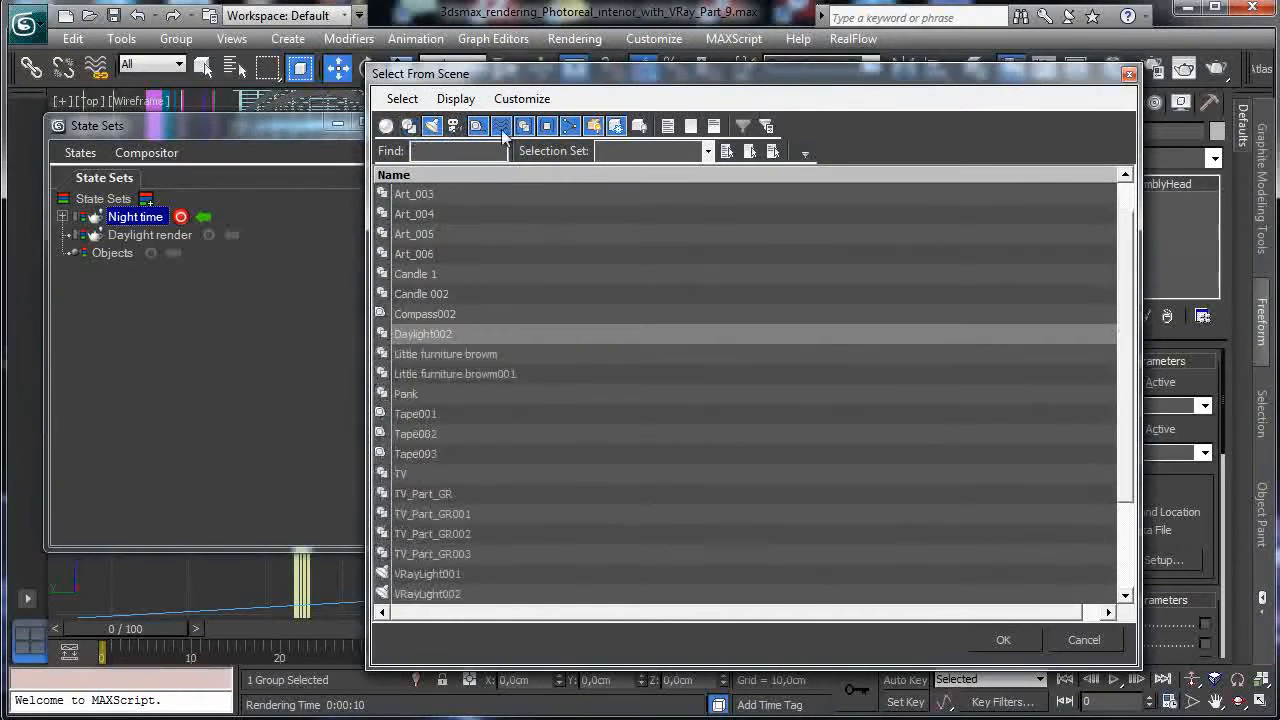
pyautogui.click(479, 132)
pyautogui.click(500, 127)
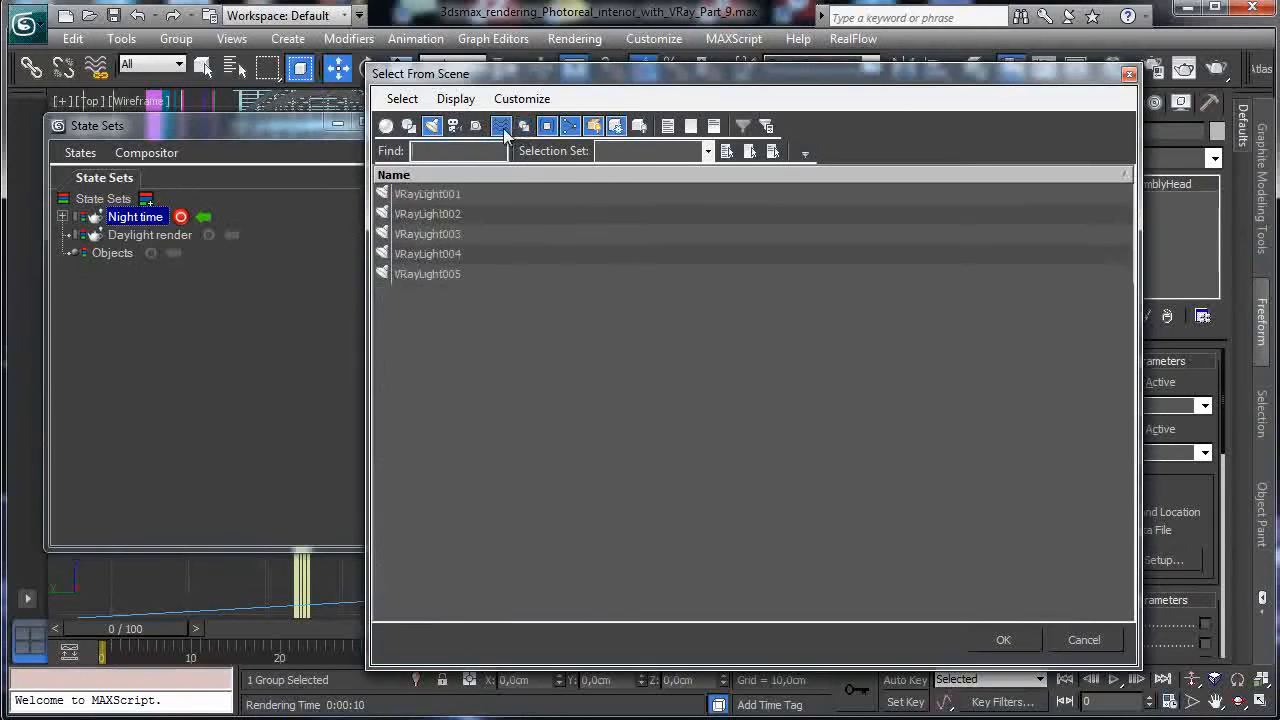
# Give VRayLight002 through VRayLight005 a multiplier of 300, then stop recording Night time.
pyautogui.doubleClick(428, 214)
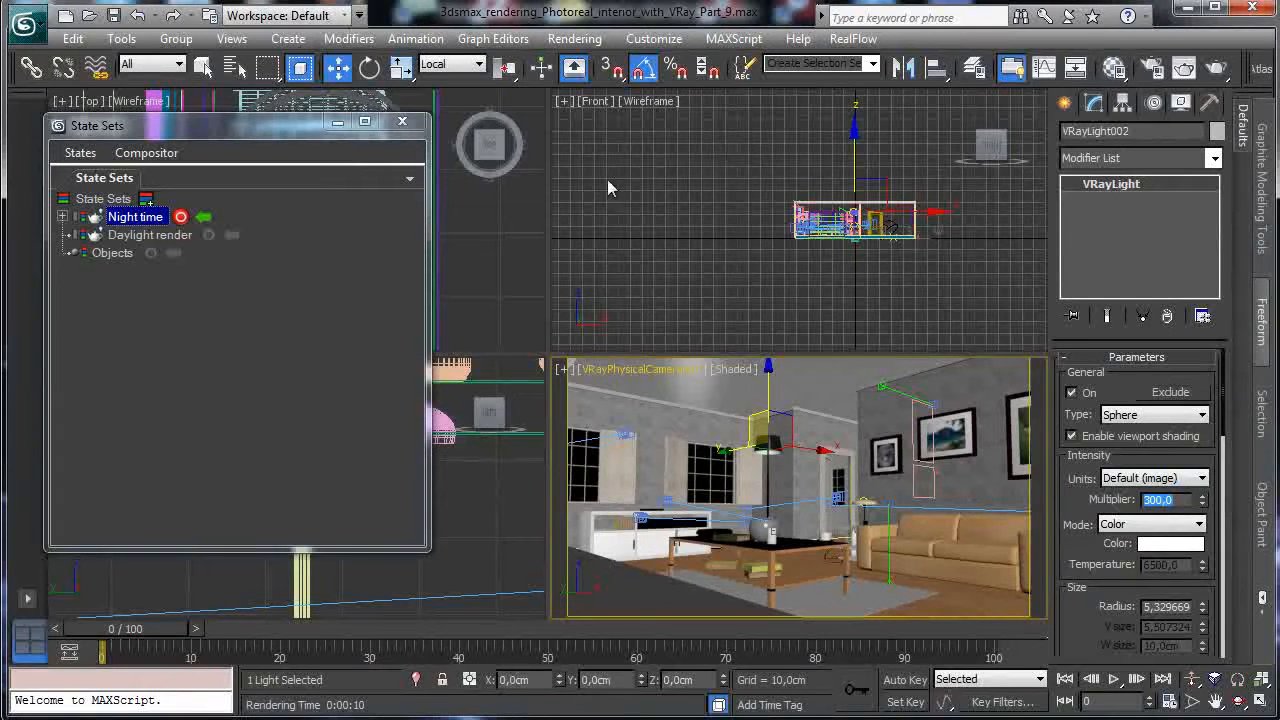
pyautogui.click(208, 67)
pyautogui.doubleClick(409, 234)
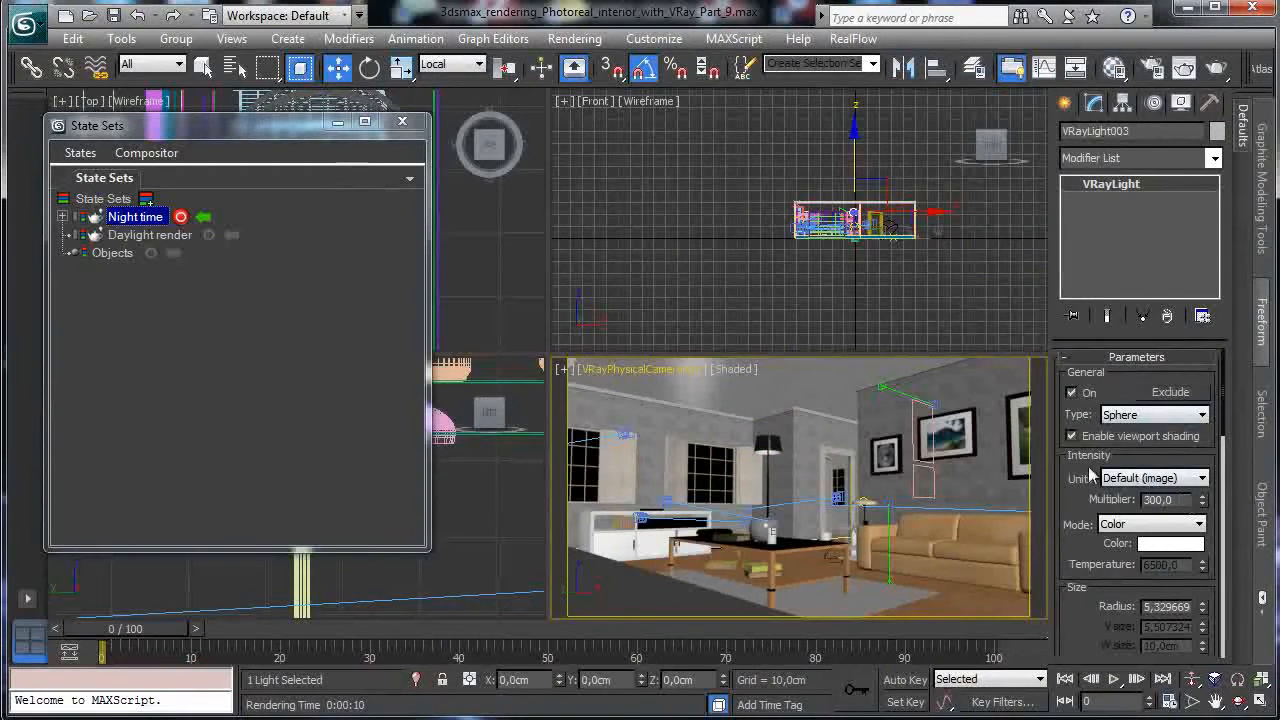
pyautogui.click(235, 67)
pyautogui.doubleClick(469, 256)
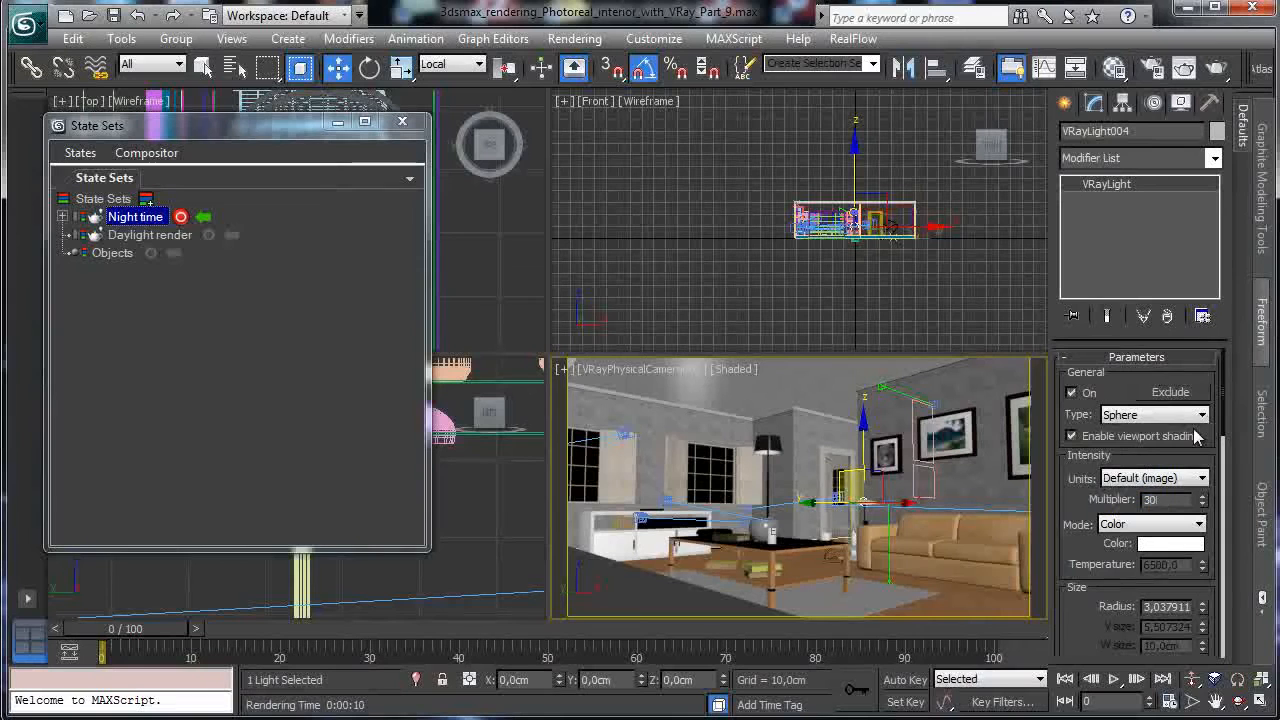
pyautogui.click(235, 67)
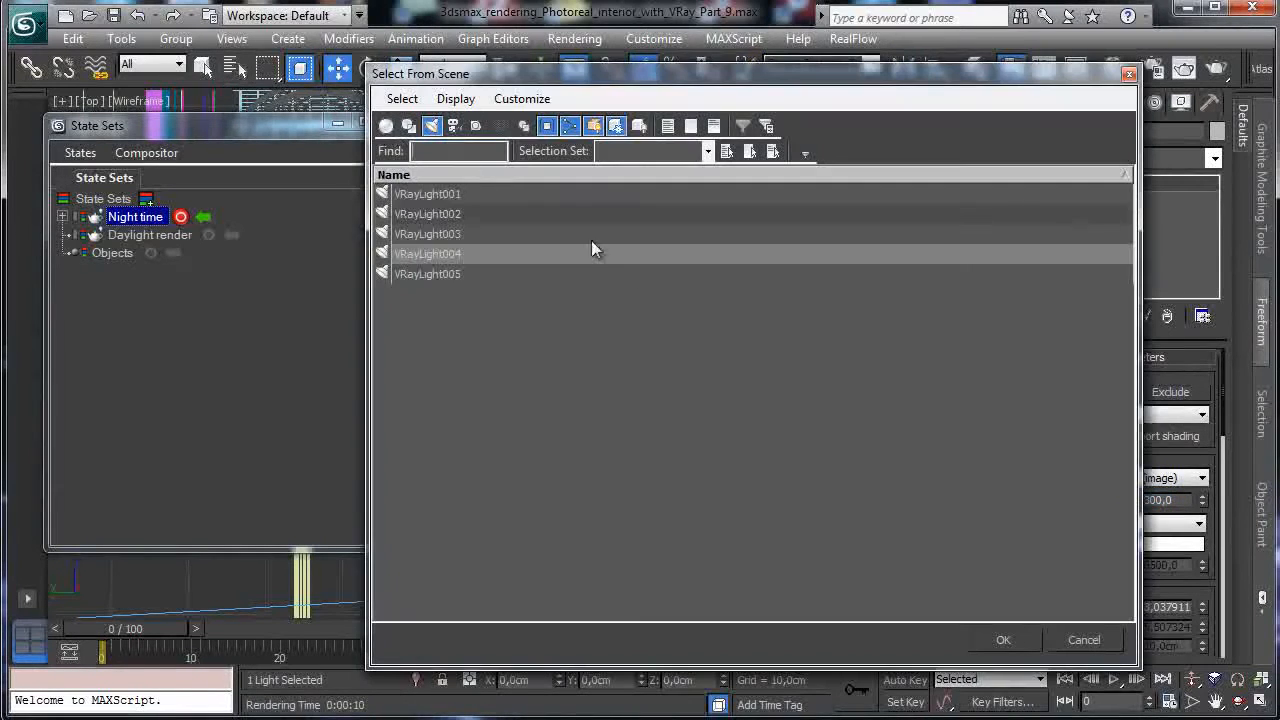
pyautogui.doubleClick(462, 273)
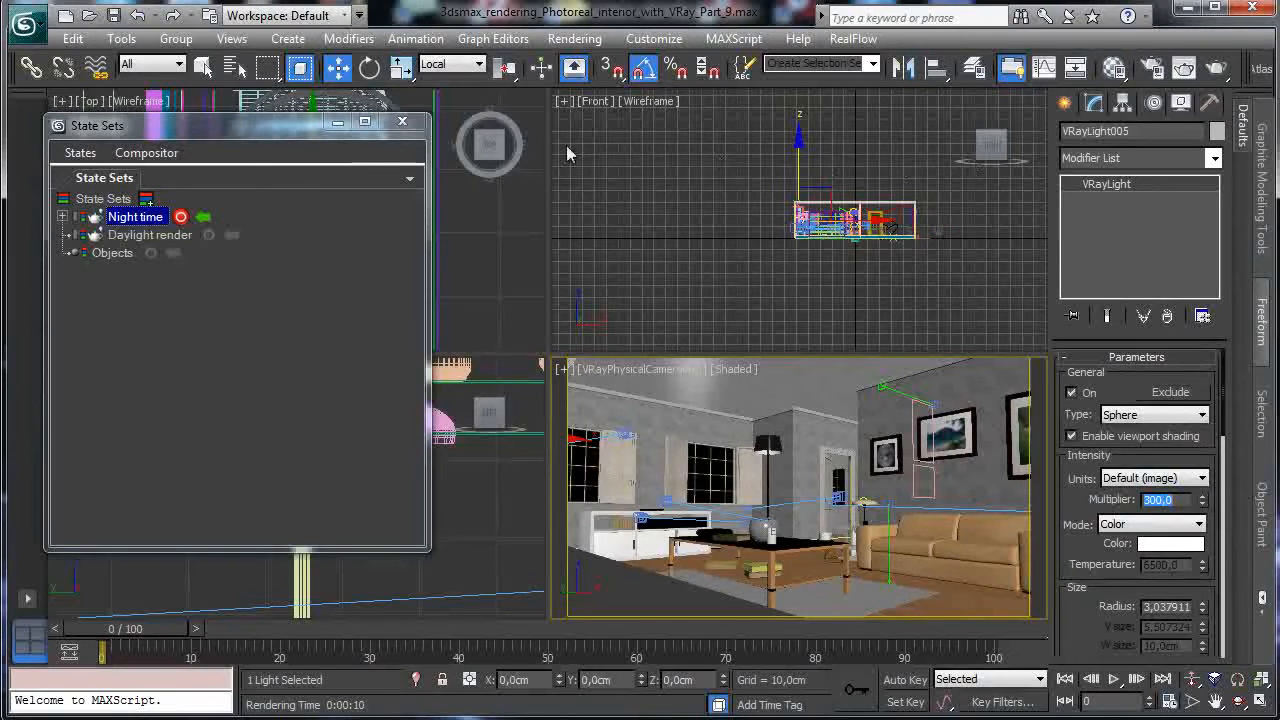
pyautogui.click(180, 217)
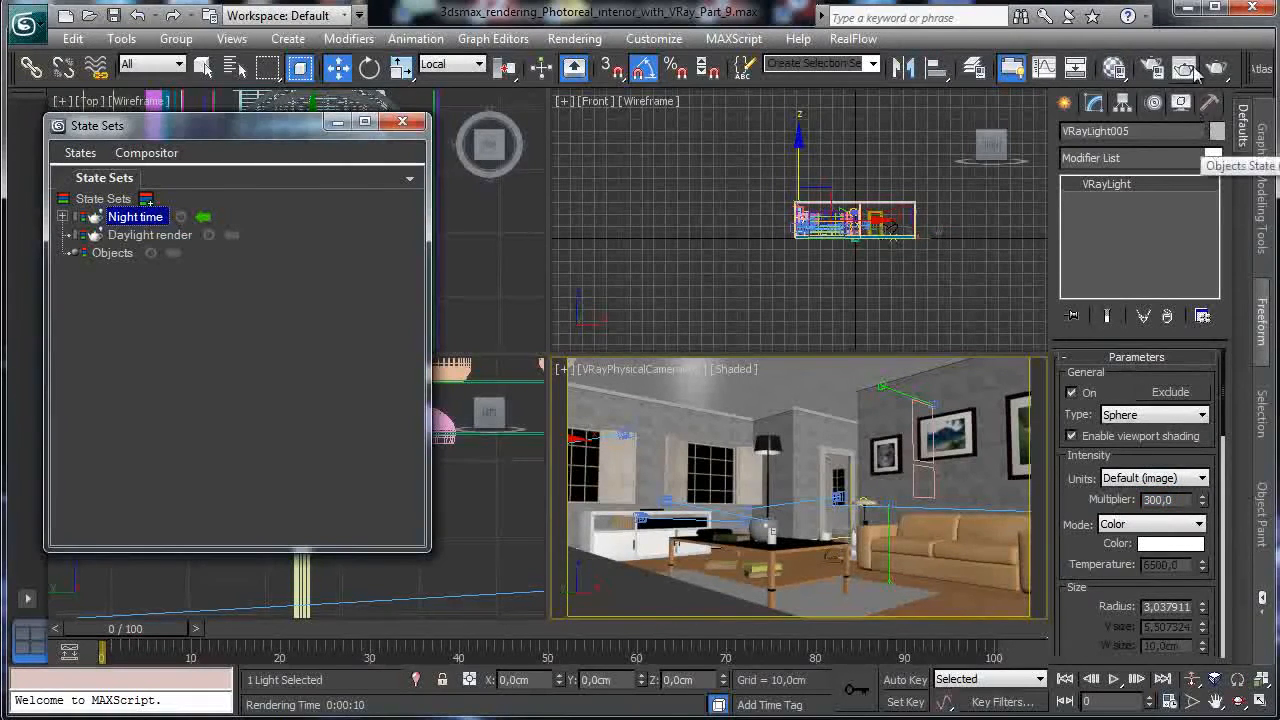
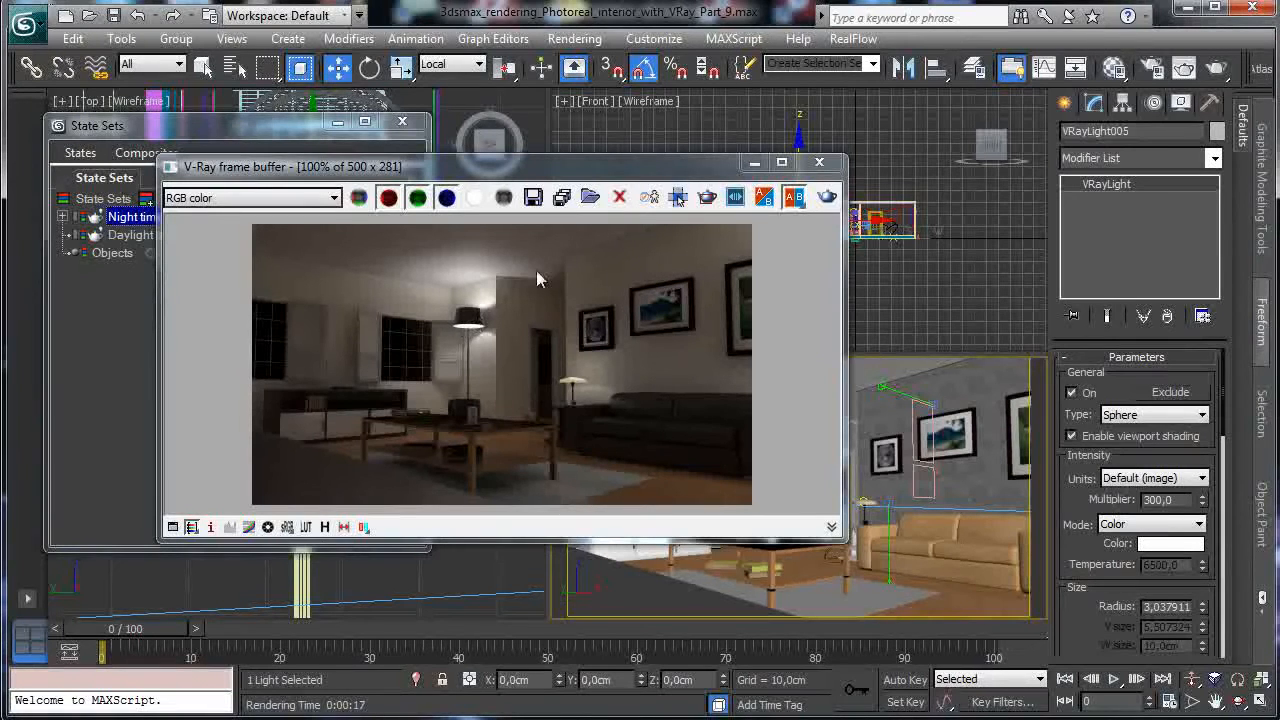
# While recording Night time, give VRayLight002 a pale peach colour and multiplier 500.
pyautogui.click(755, 163)
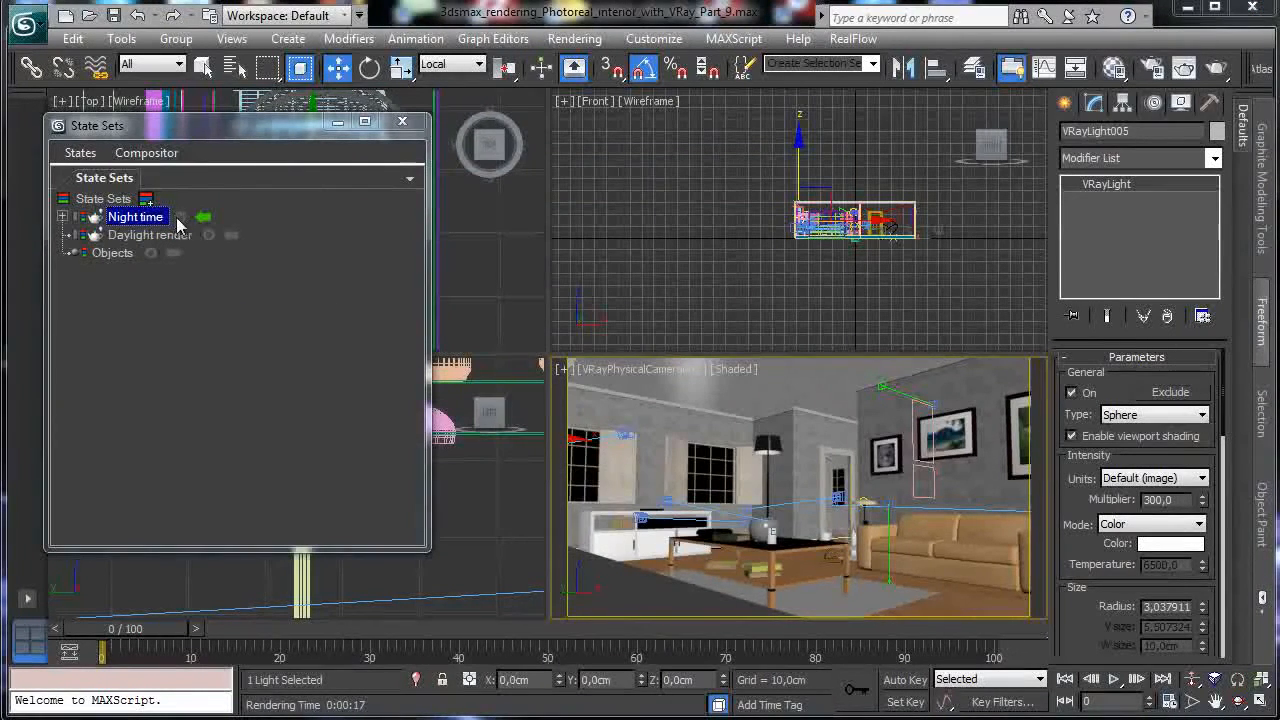
pyautogui.click(181, 217)
pyautogui.click(236, 68)
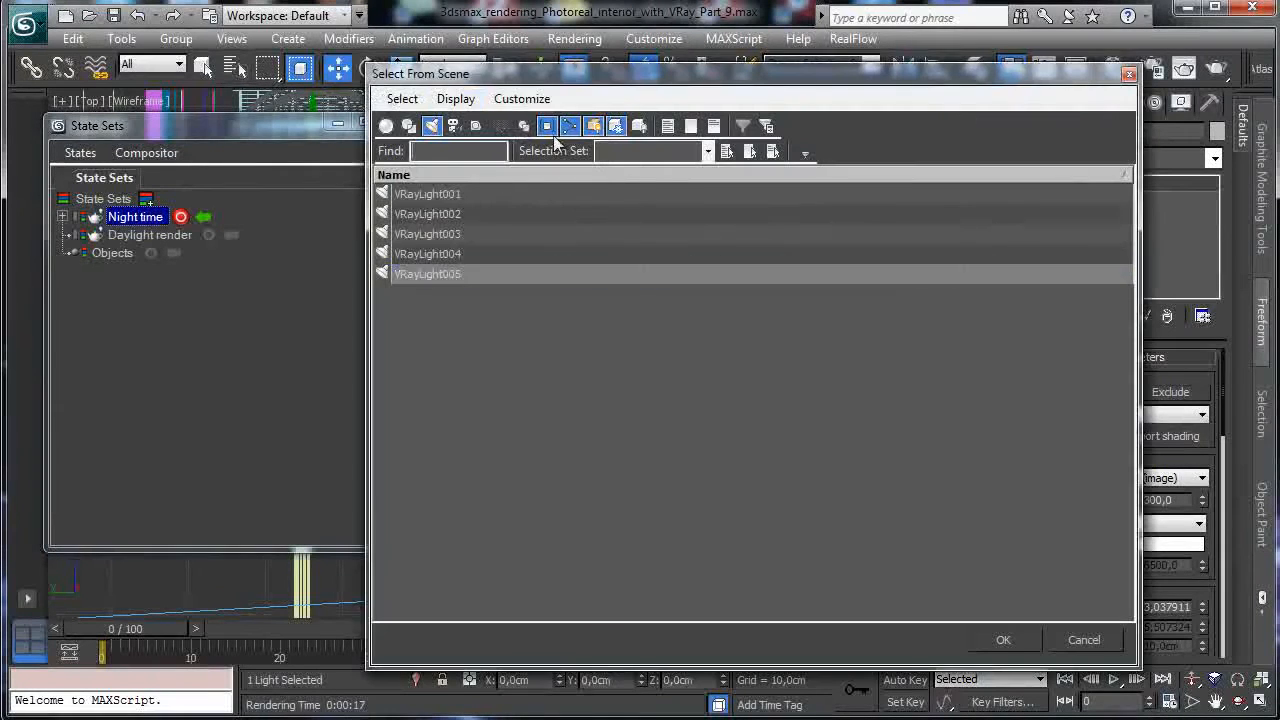
pyautogui.doubleClick(478, 214)
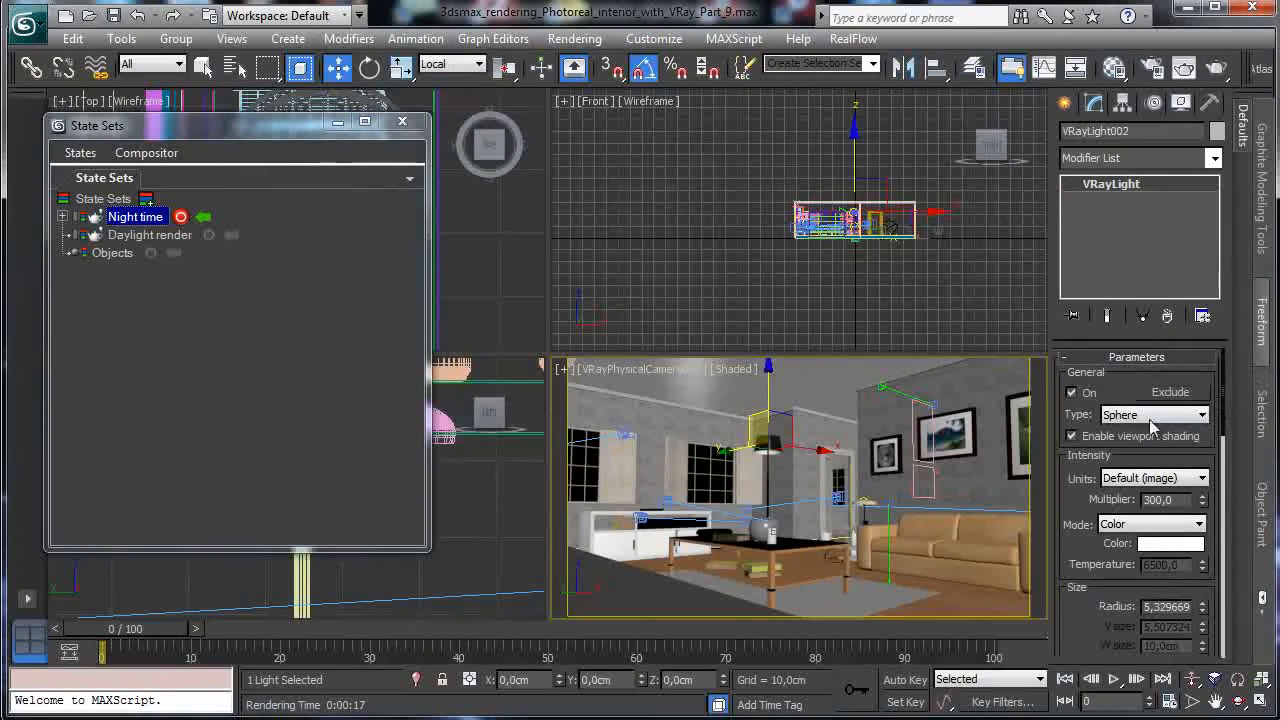
pyautogui.click(1168, 543)
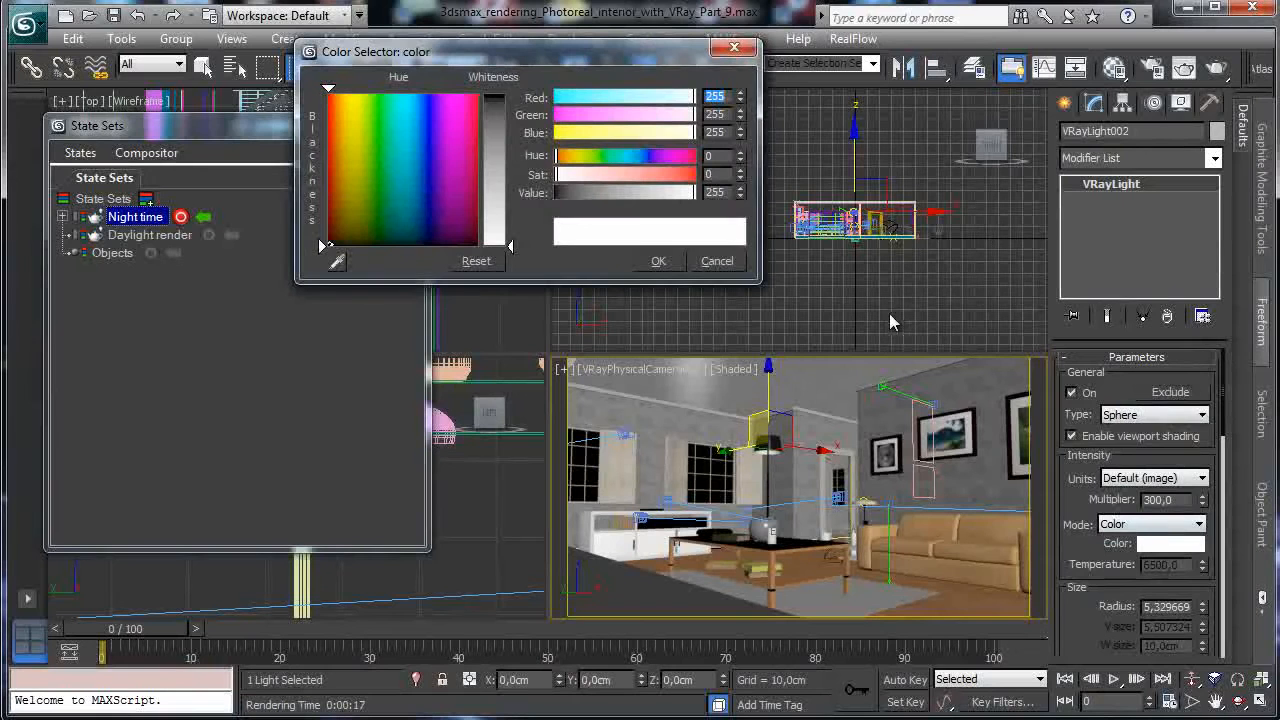
pyautogui.click(340, 90)
pyautogui.moveTo(505, 205); pyautogui.dragTo(507, 210)
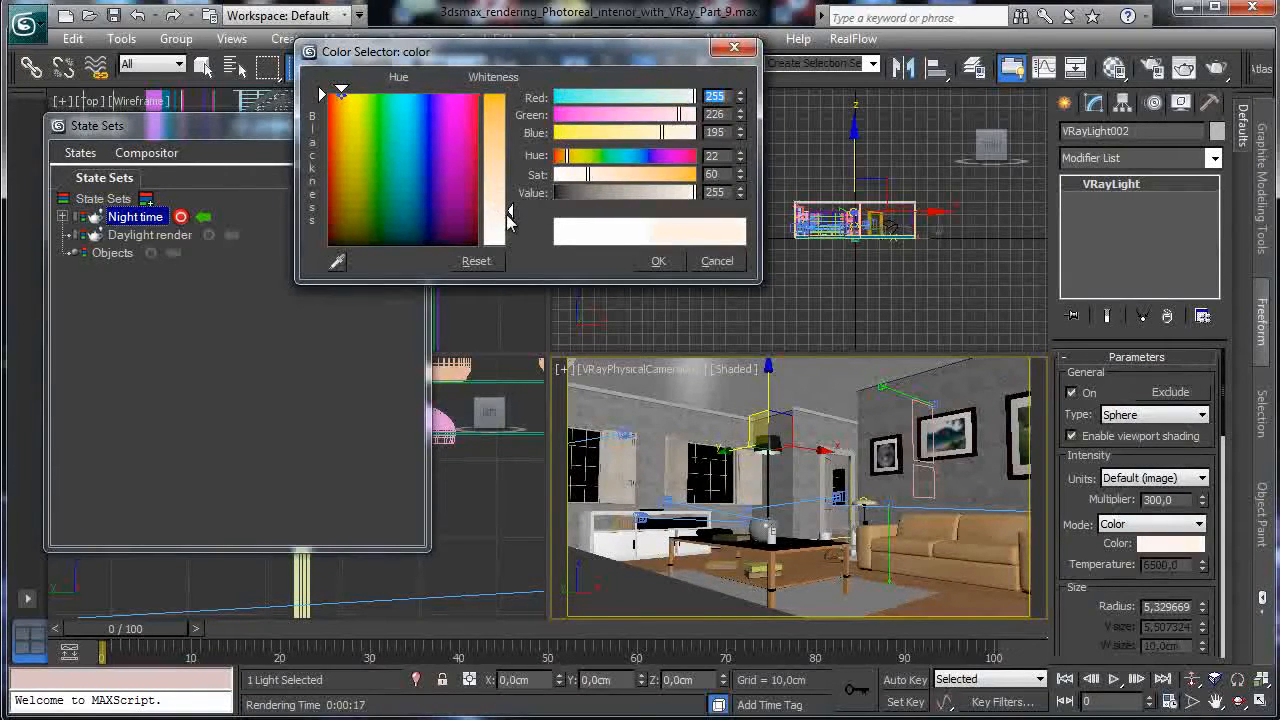
pyautogui.click(656, 261)
pyautogui.doubleClick(1183, 499)
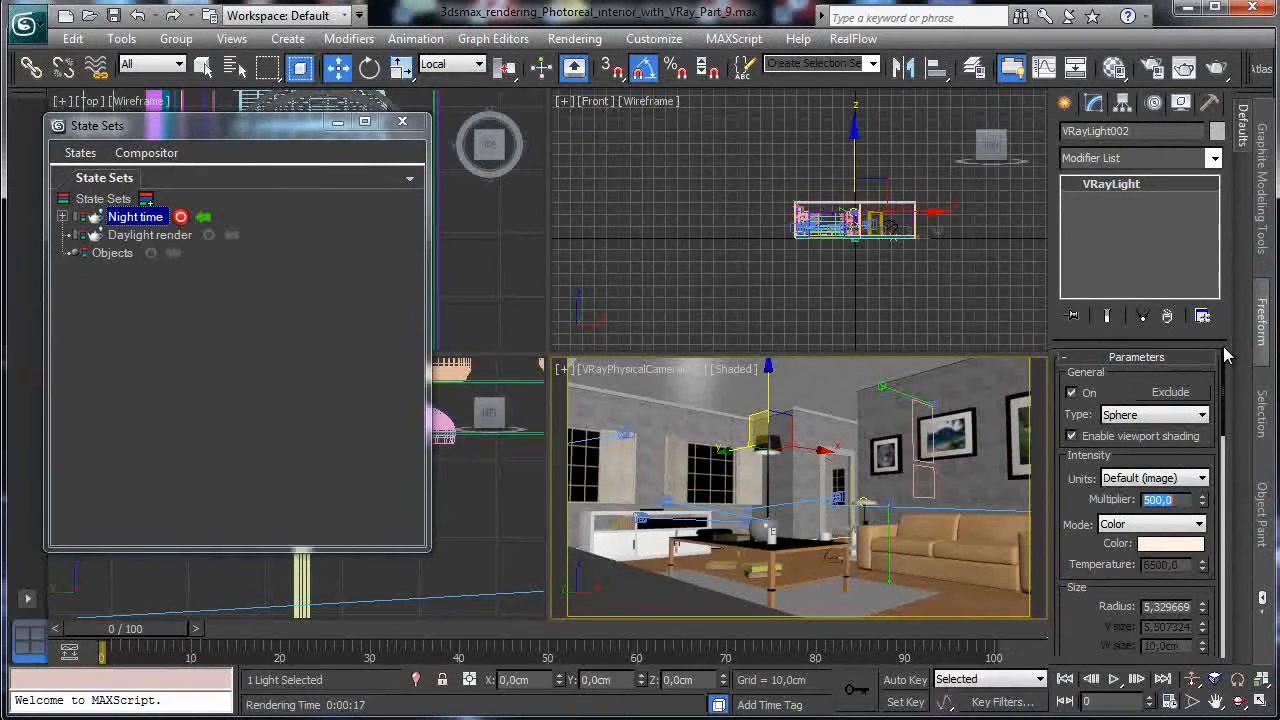
# Give VRayLight004 a cream colour and multiplier 500, then stop recording and render.
pyautogui.click(236, 68)
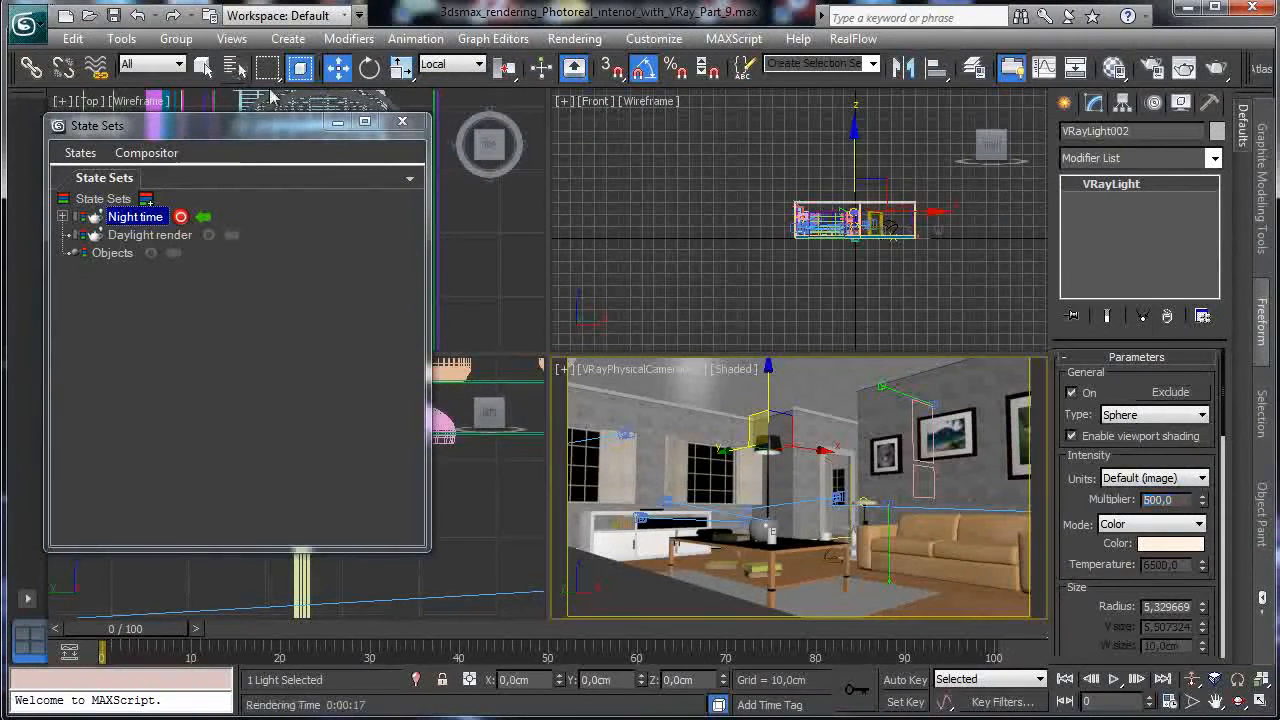
pyautogui.doubleClick(457, 250)
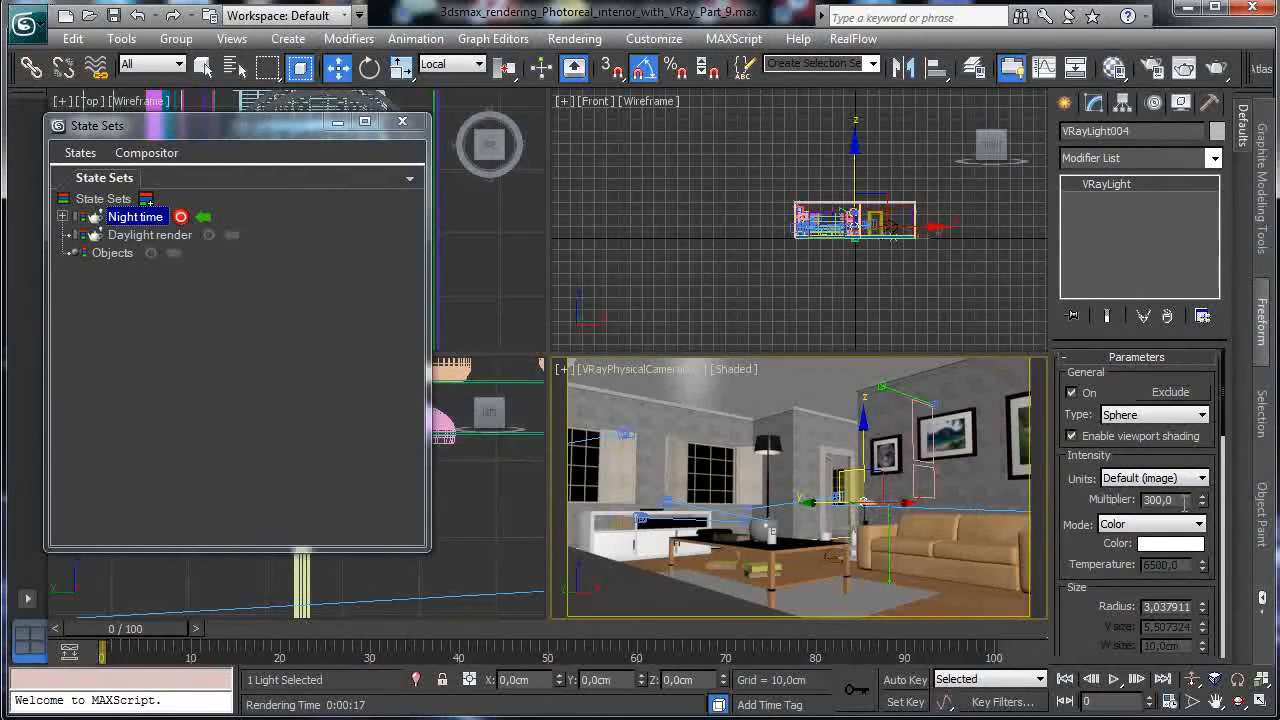
pyautogui.click(1170, 544)
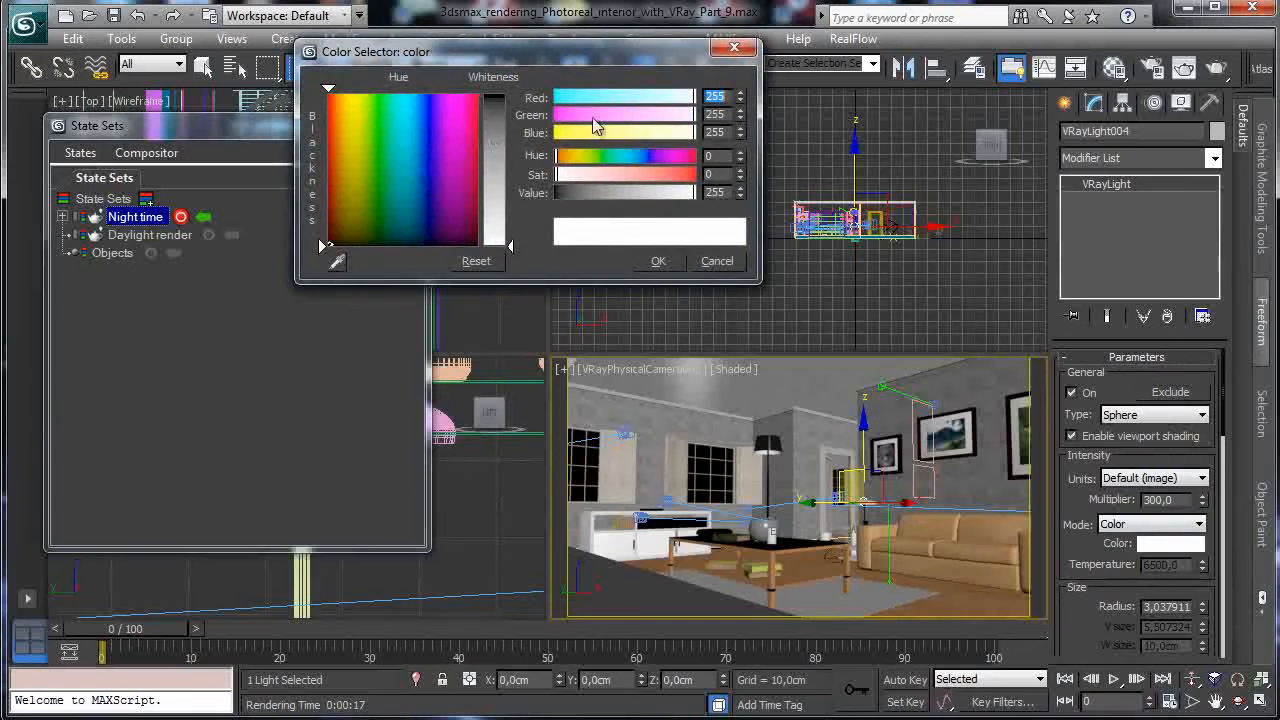
pyautogui.click(676, 133)
pyautogui.click(573, 158)
pyautogui.click(503, 206)
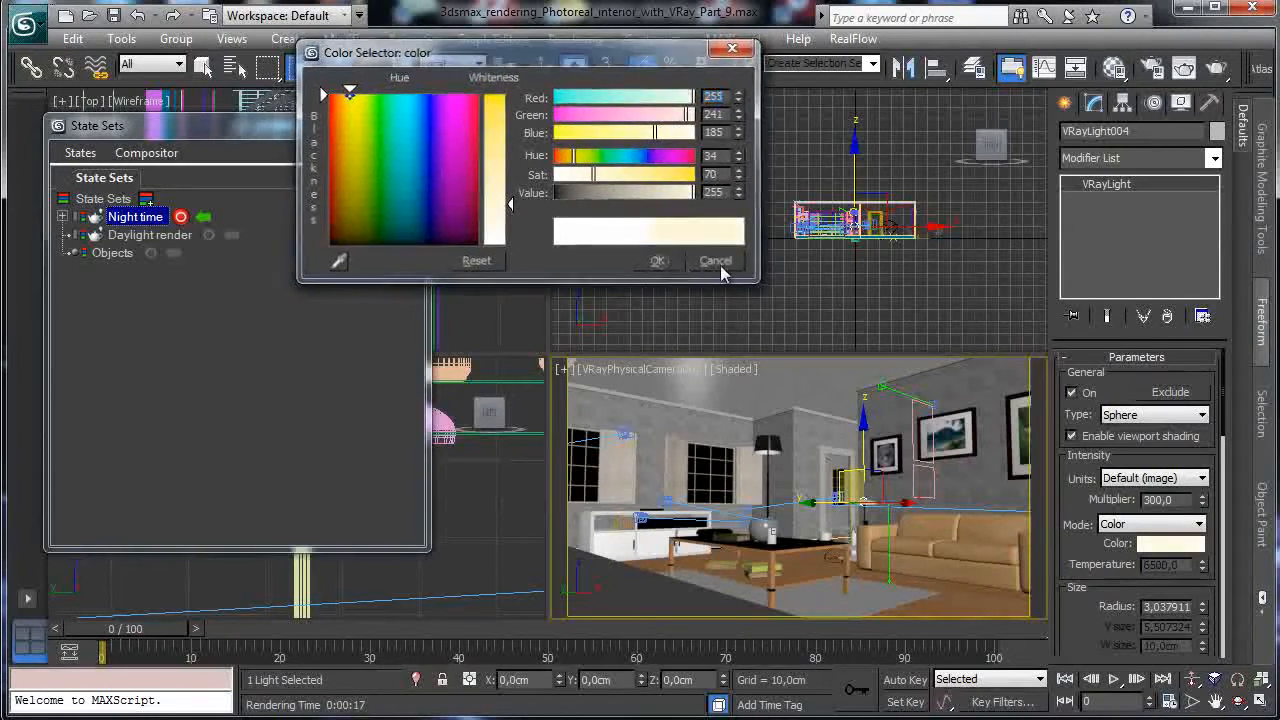
pyautogui.click(658, 261)
pyautogui.doubleClick(1172, 500)
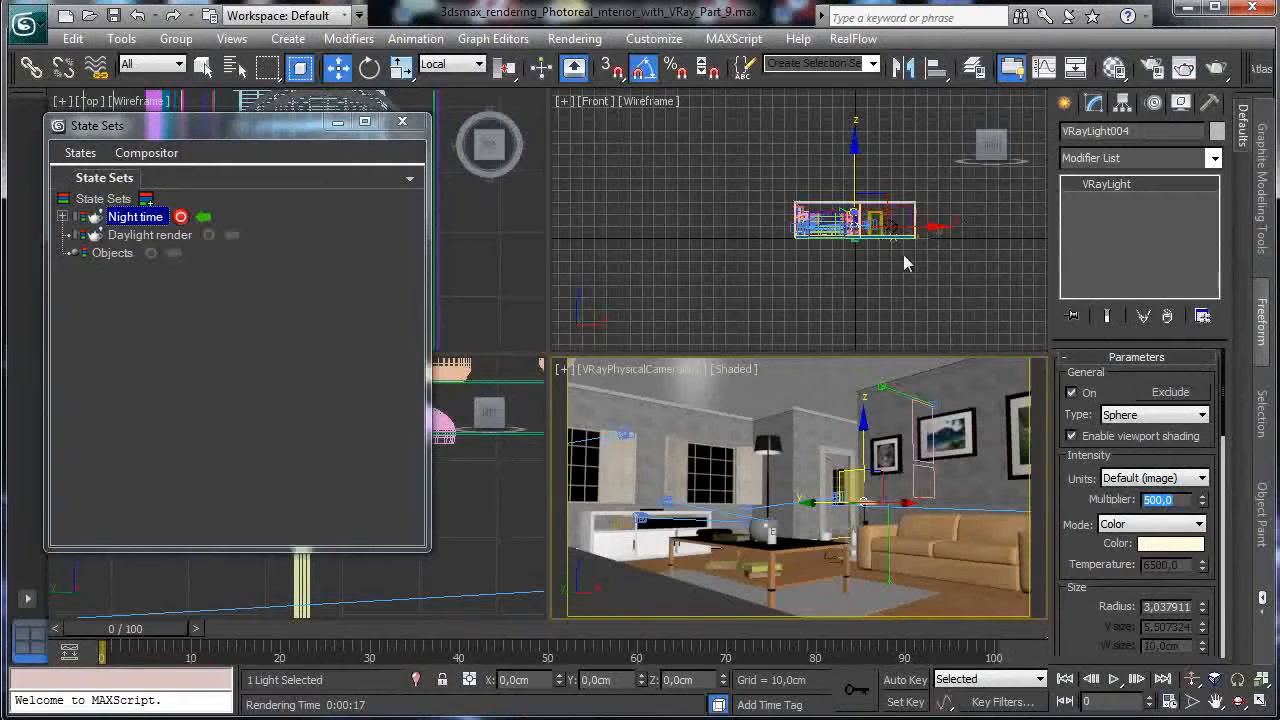
pyautogui.click(180, 217)
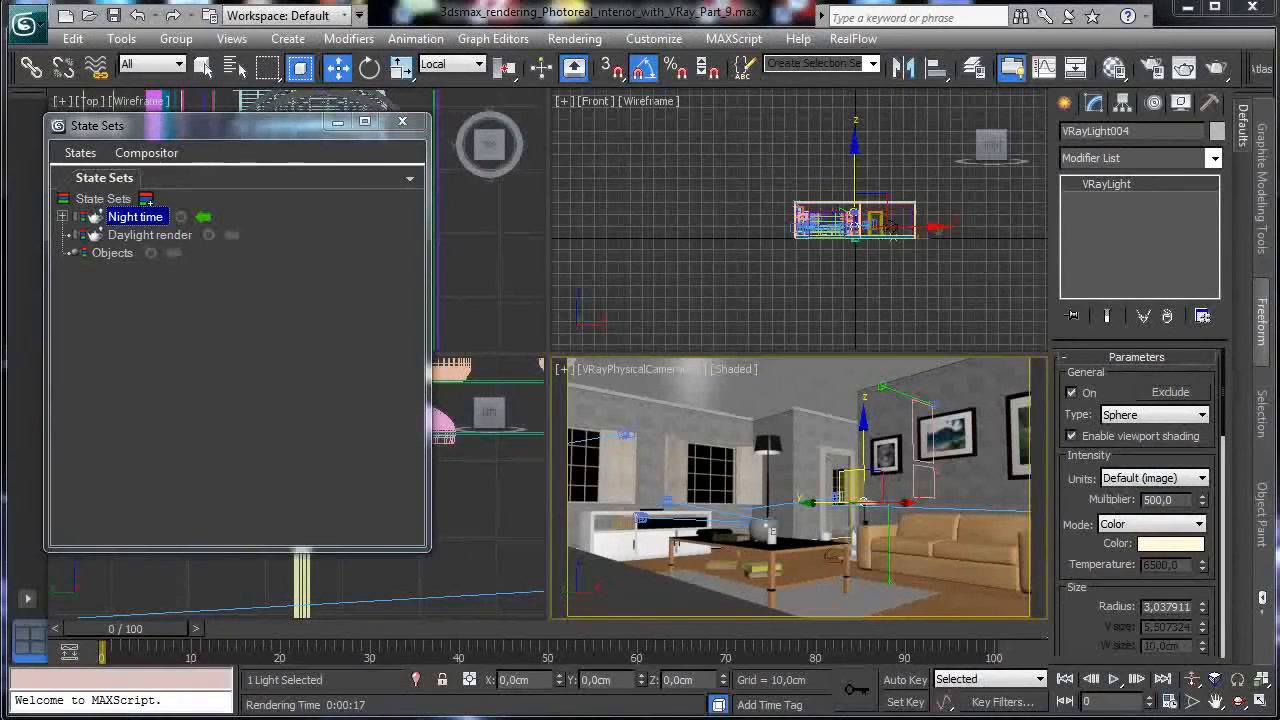
pyautogui.hotkey('shift', 'q')
# Render the night living room with the warmer peach and cream lamps, then hide the frame buffer.
pyautogui.click(826, 198)
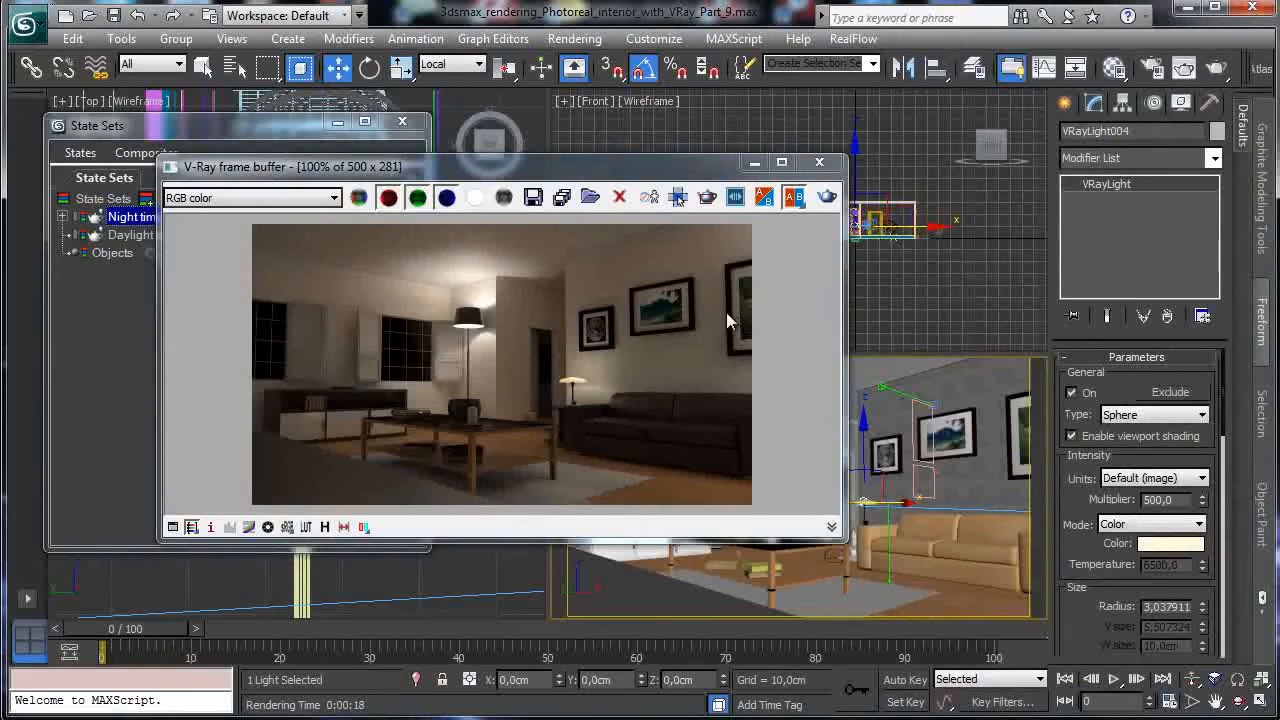
pyautogui.click(754, 162)
# Look through VRayPhysicalCamera002 and render its night close-up of the coffee table and candles.
pyautogui.click(614, 369)
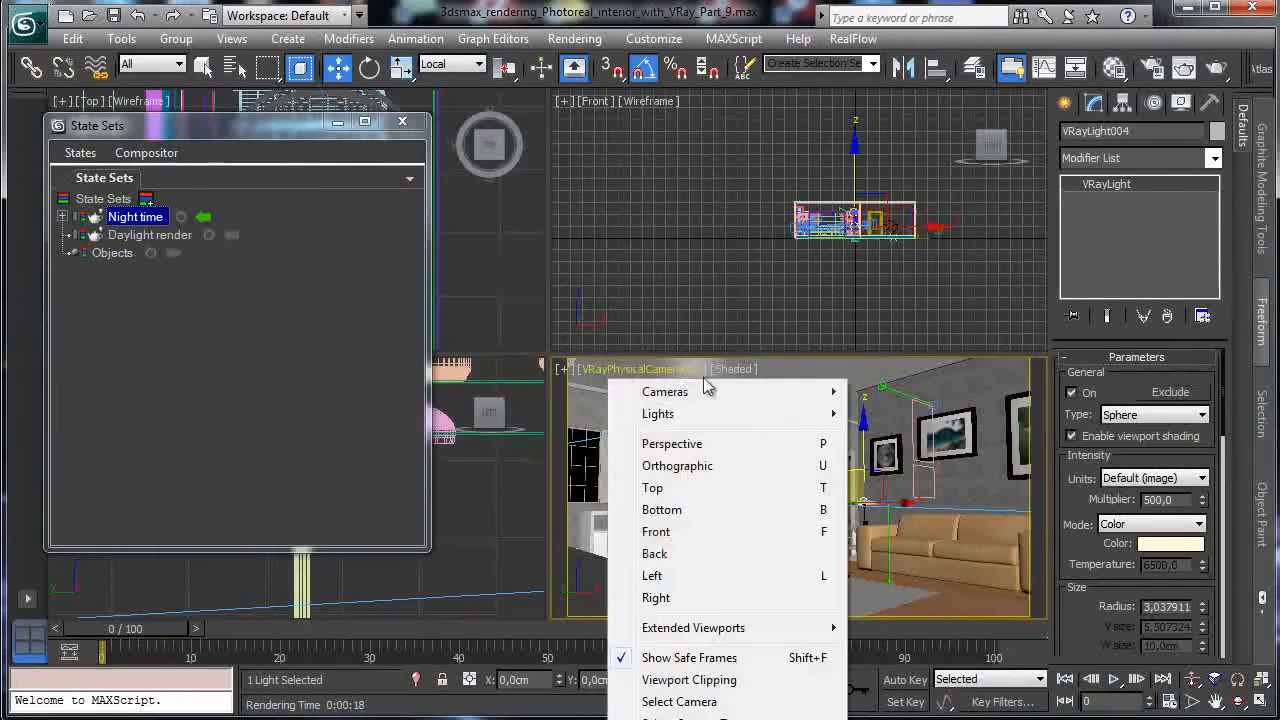
pyautogui.moveTo(820, 393)
pyautogui.click(968, 390)
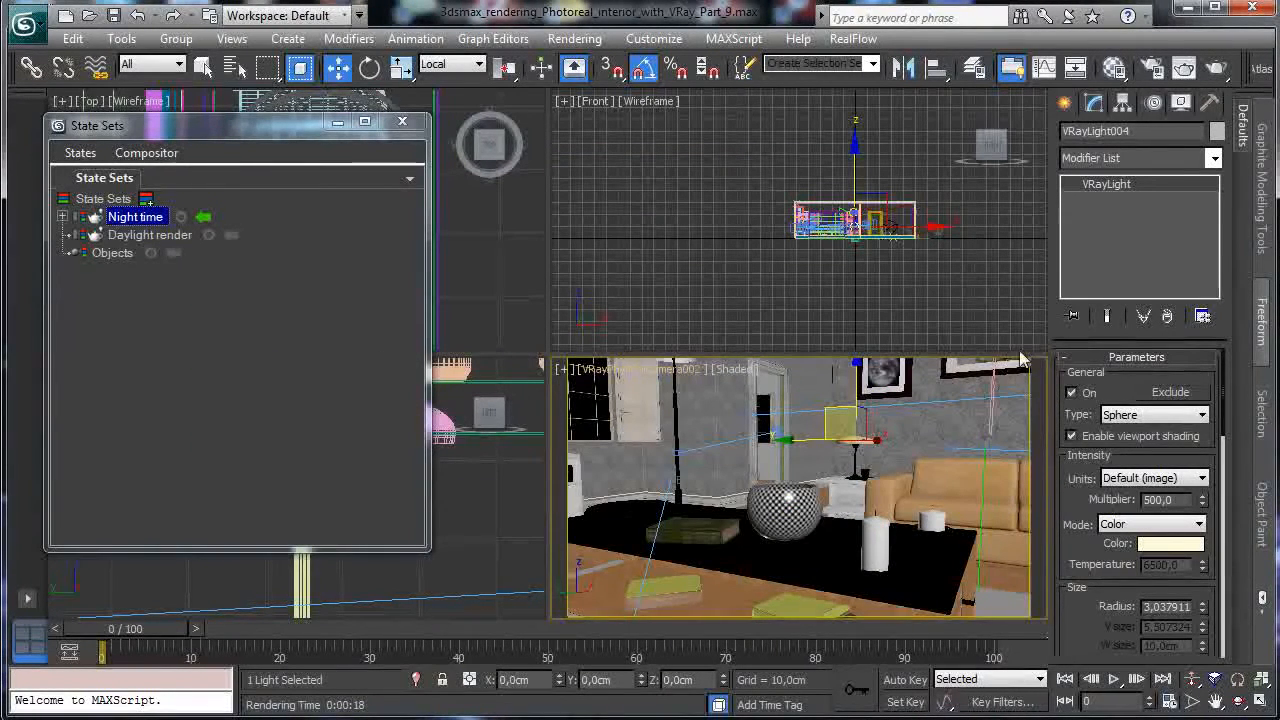
pyautogui.click(640, 373)
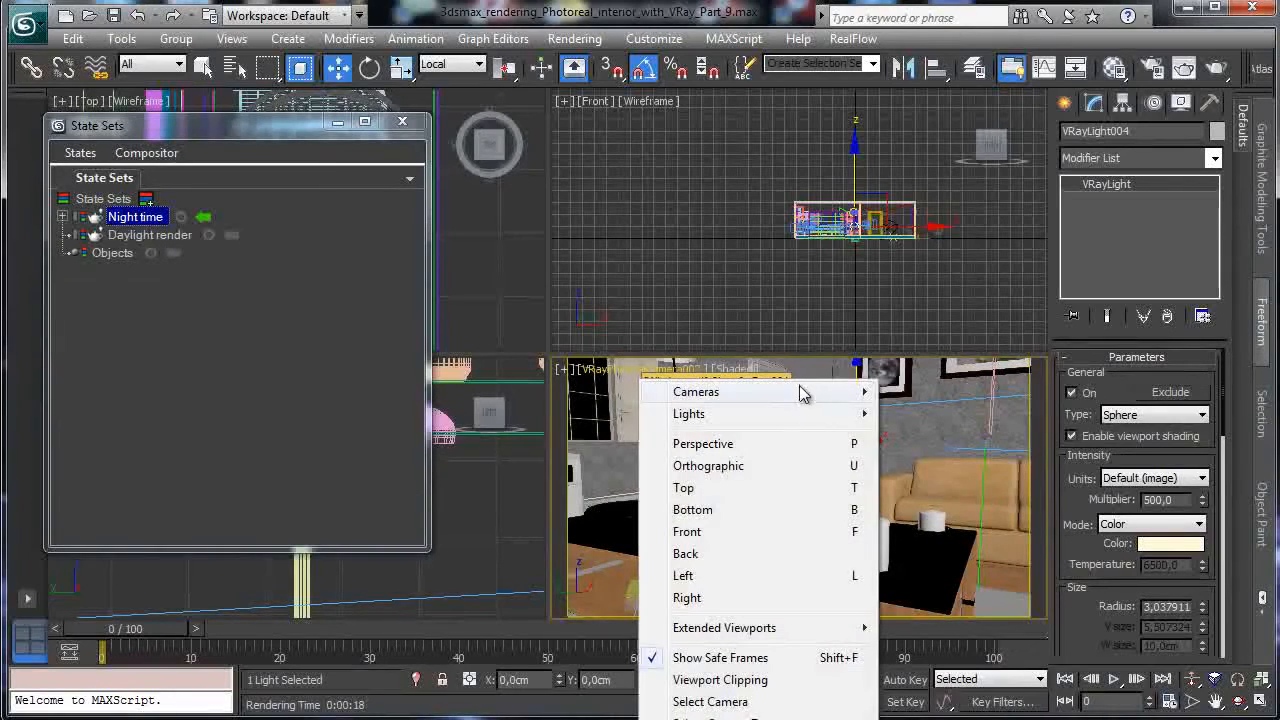
pyautogui.click(1214, 70)
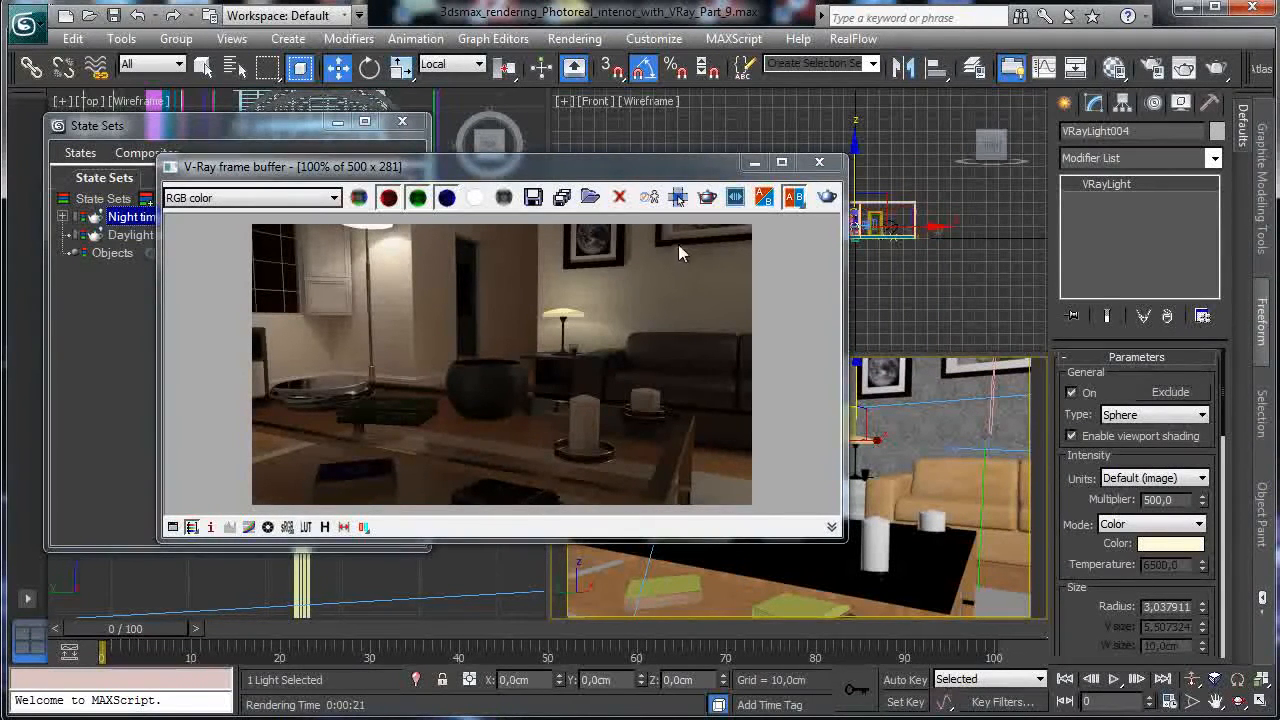
pyautogui.click(754, 165)
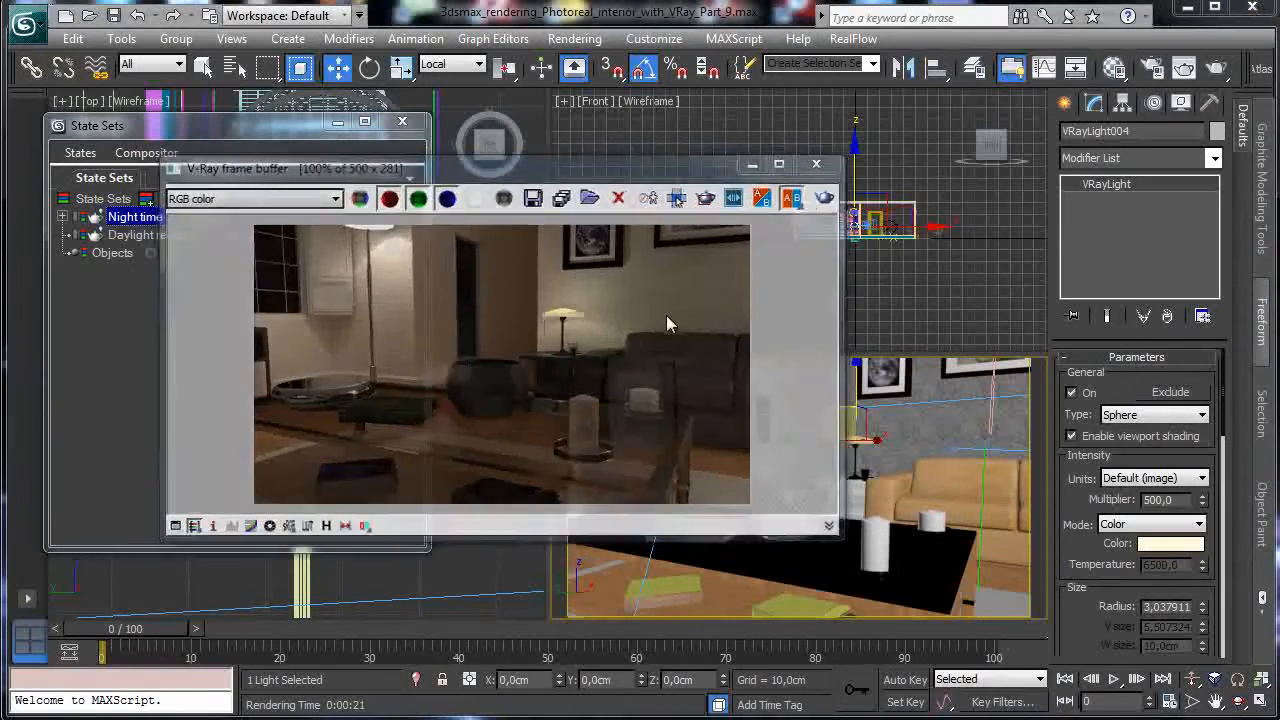
pyautogui.click(624, 370)
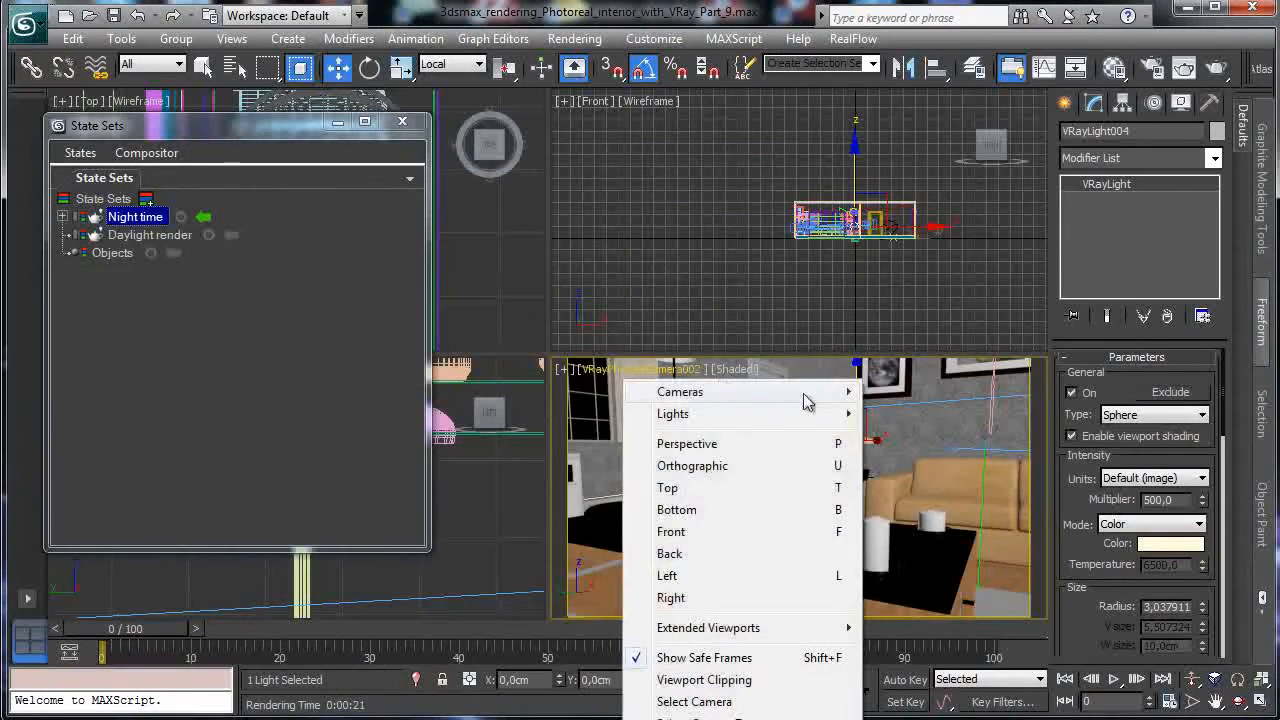
# Try VRayPhysicalCamera003, then VRayPhysicalCamera004, and render its wide view of windows and shelves.
pyautogui.moveTo(805, 394)
pyautogui.click(985, 438)
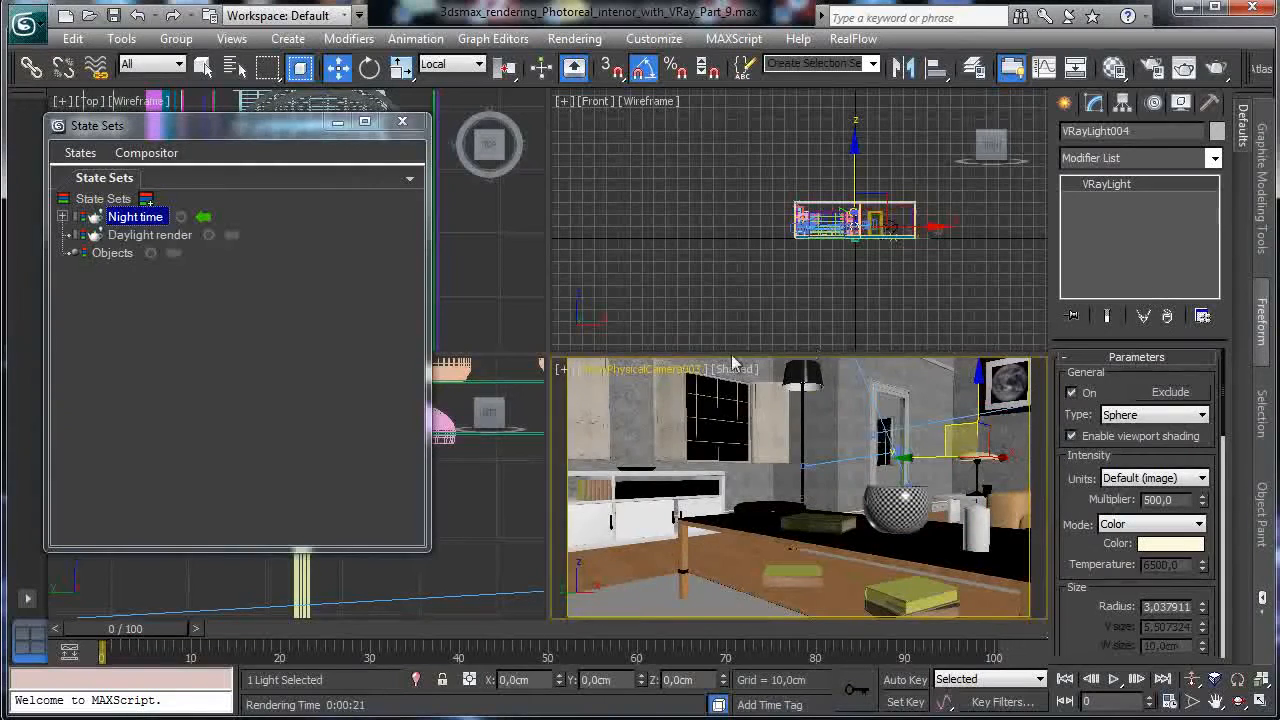
pyautogui.click(648, 378)
pyautogui.moveTo(786, 386)
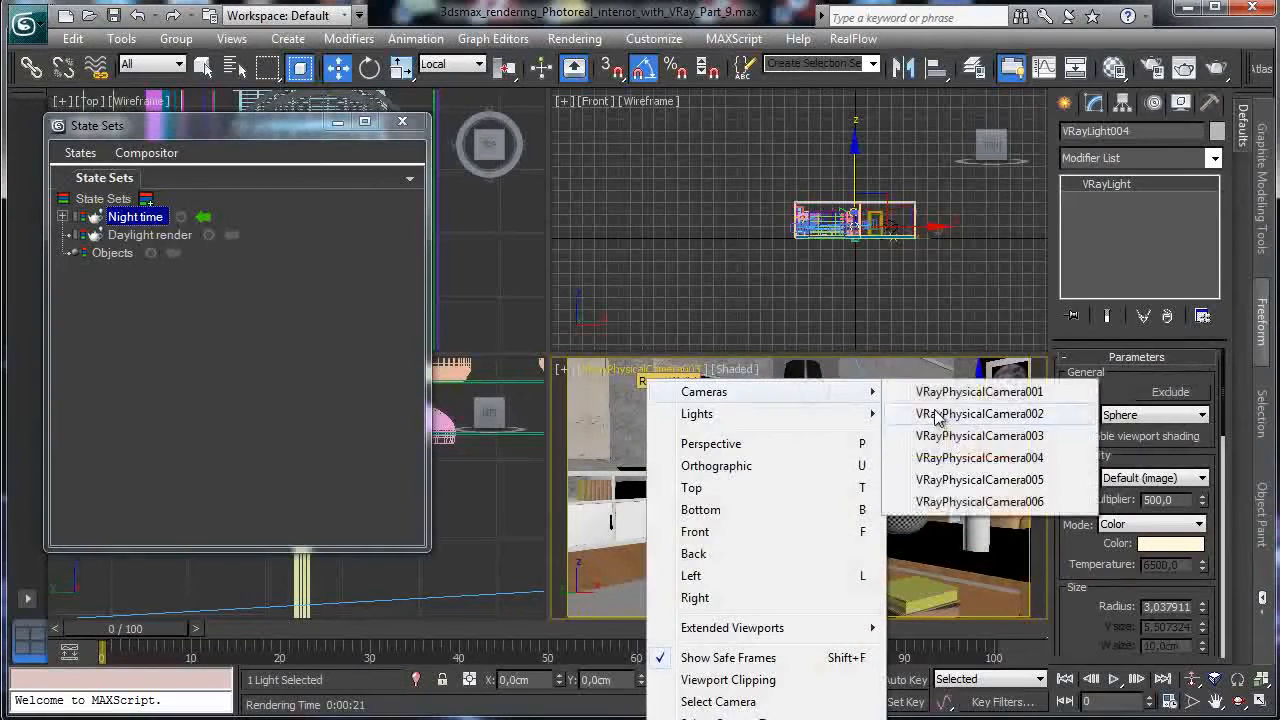
pyautogui.click(970, 456)
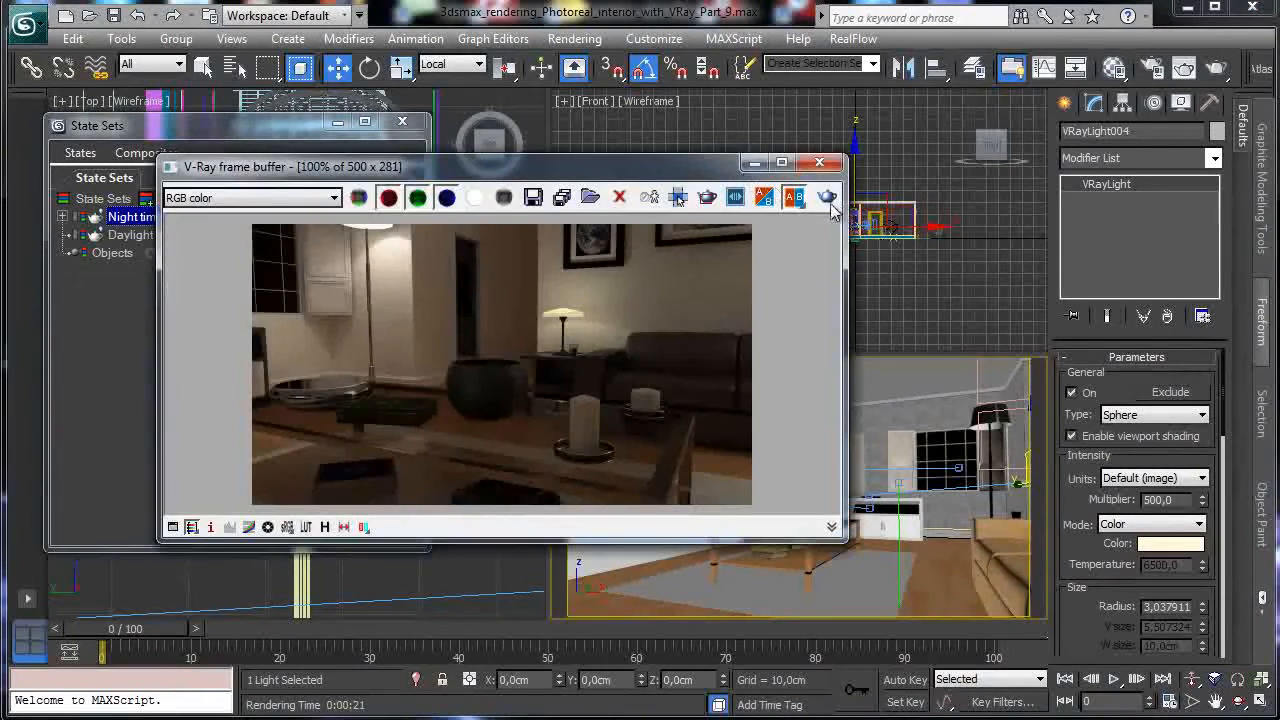
pyautogui.click(831, 204)
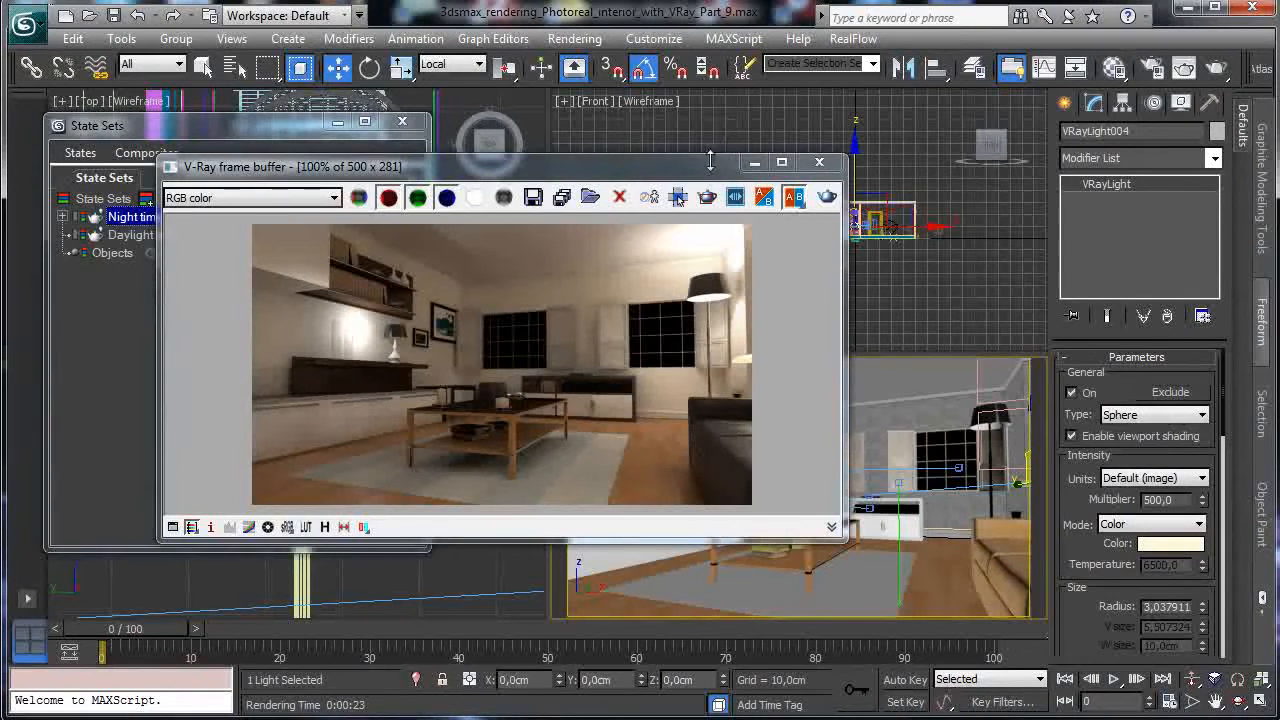
# Select the sphere light VRayLight005 and frame it in the Top viewport.
pyautogui.click(755, 162)
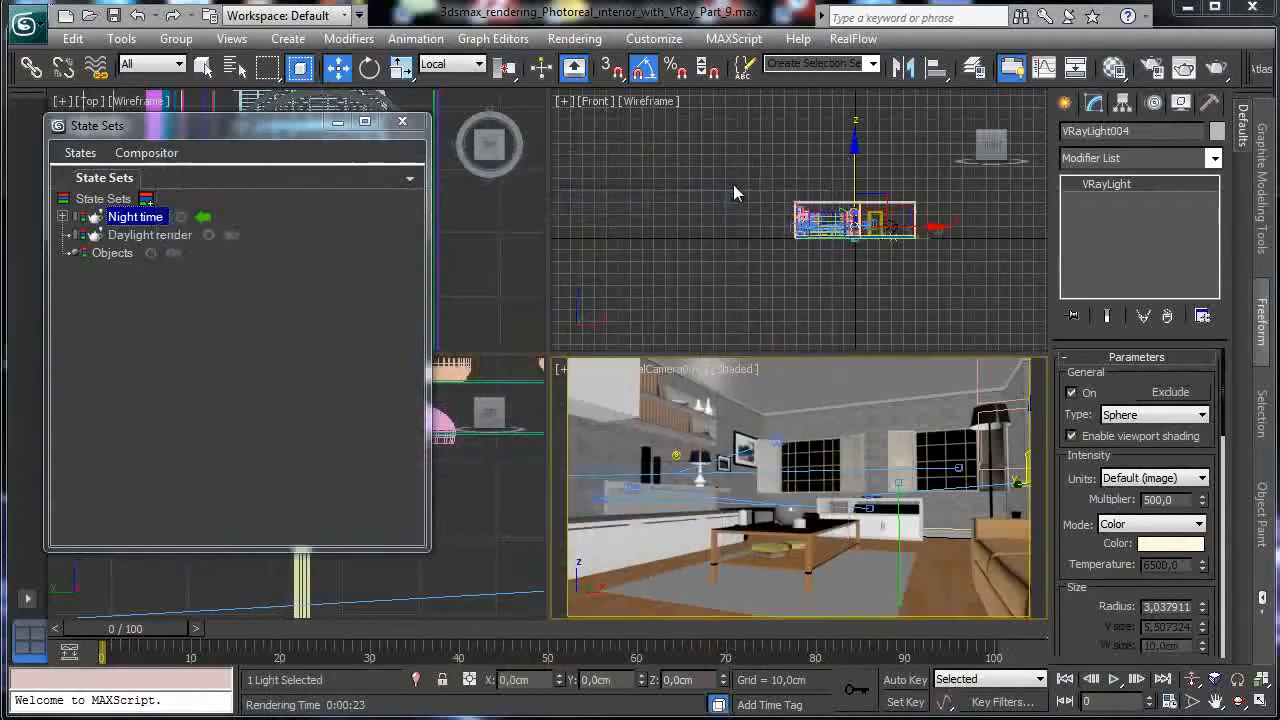
pyautogui.click(676, 462)
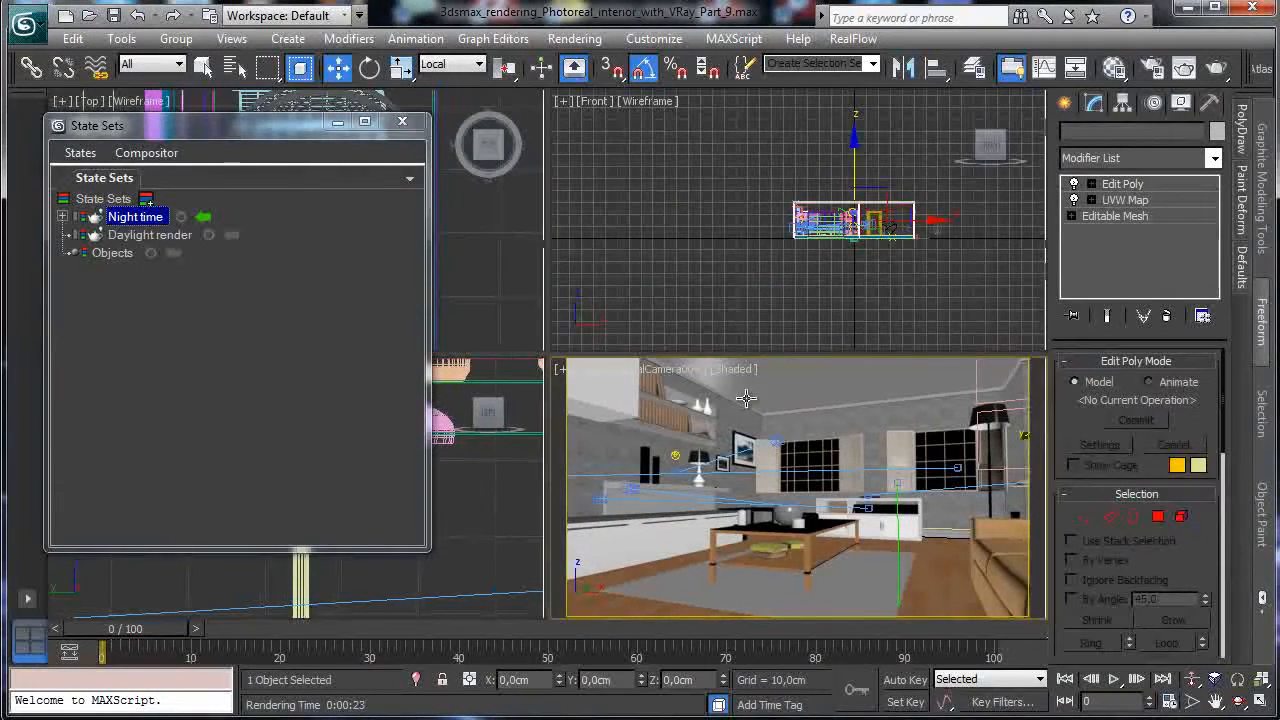
pyautogui.click(676, 457)
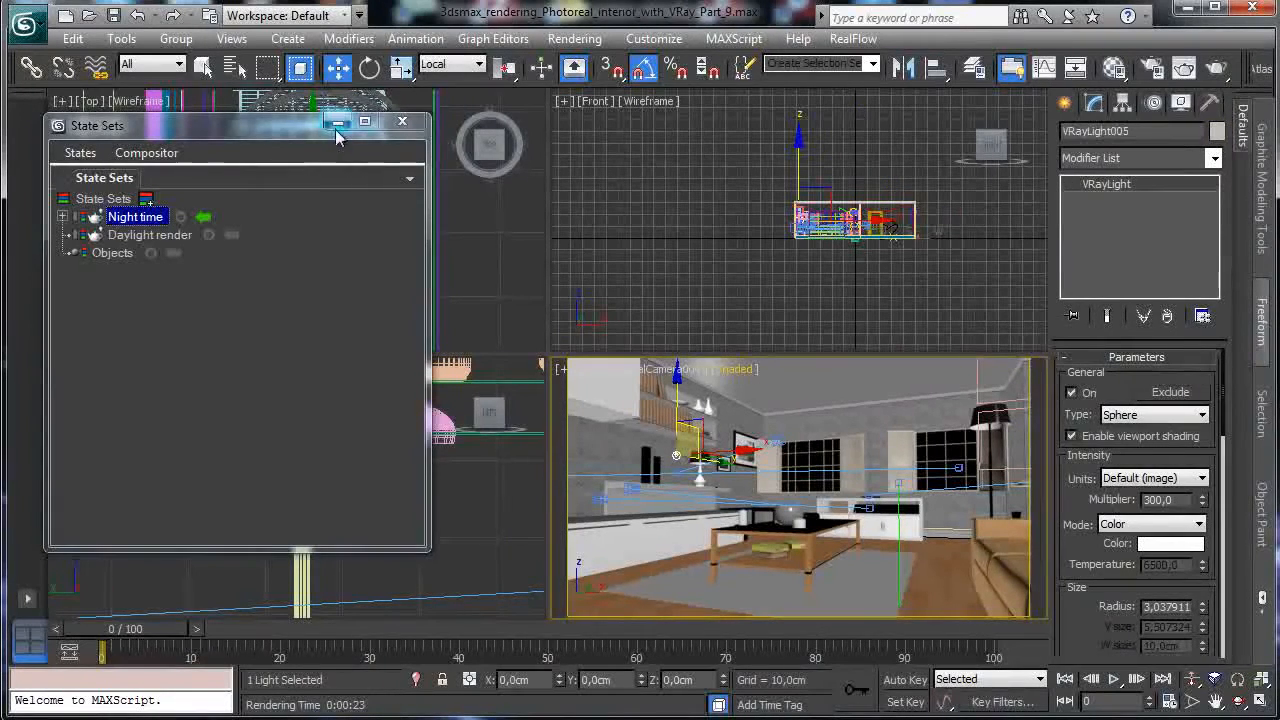
pyautogui.click(337, 123)
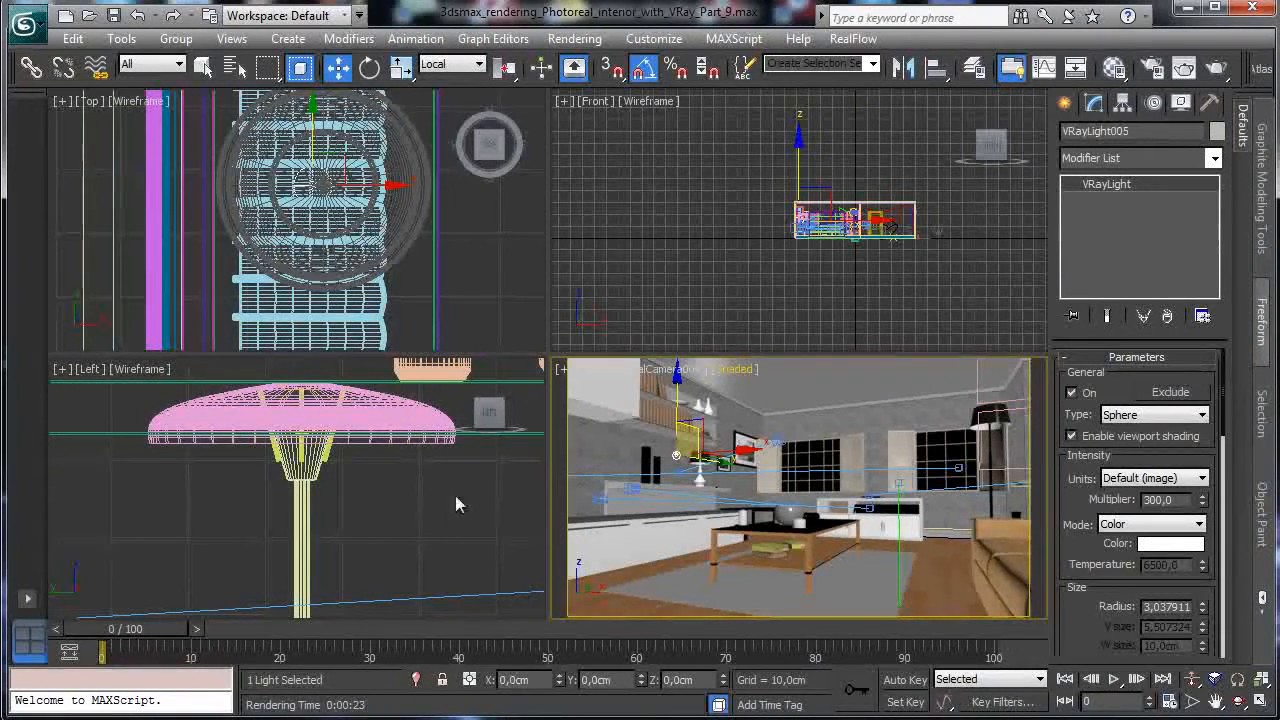
pyautogui.rightClick(484, 297)
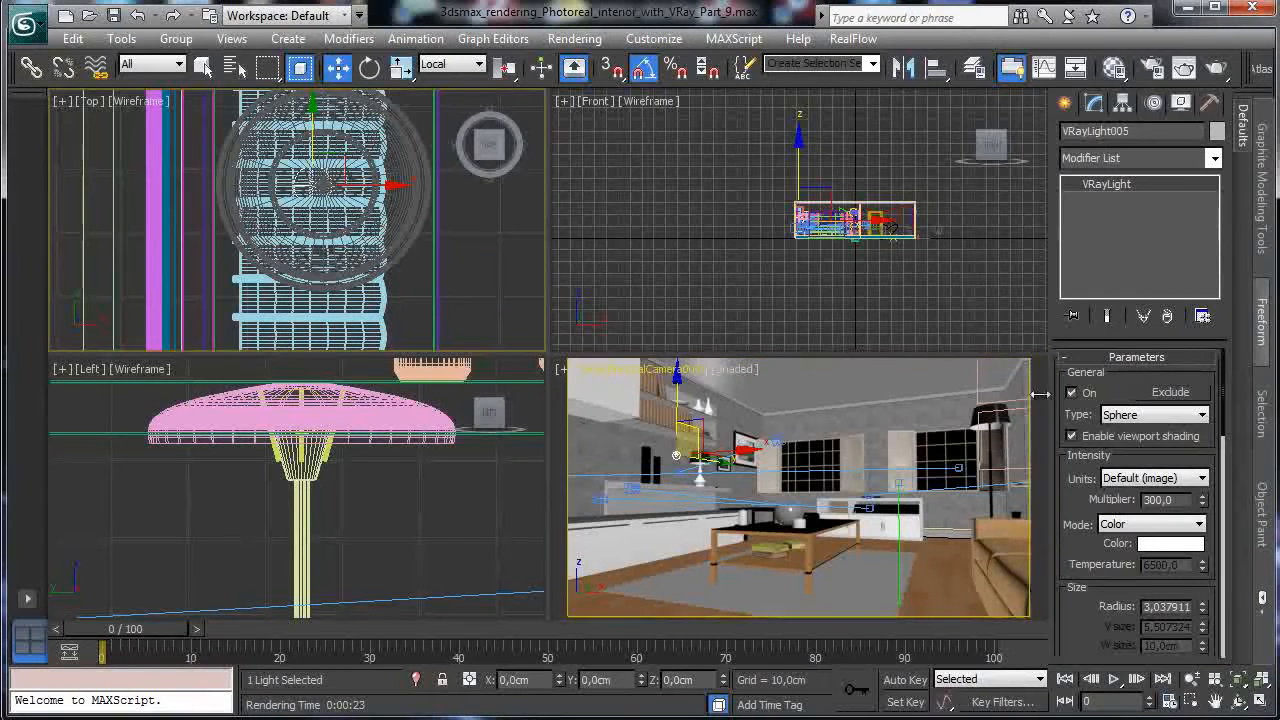
pyautogui.click(1237, 683)
pyautogui.click(1192, 679)
pyautogui.moveTo(366, 194); pyautogui.dragTo(362, 560)
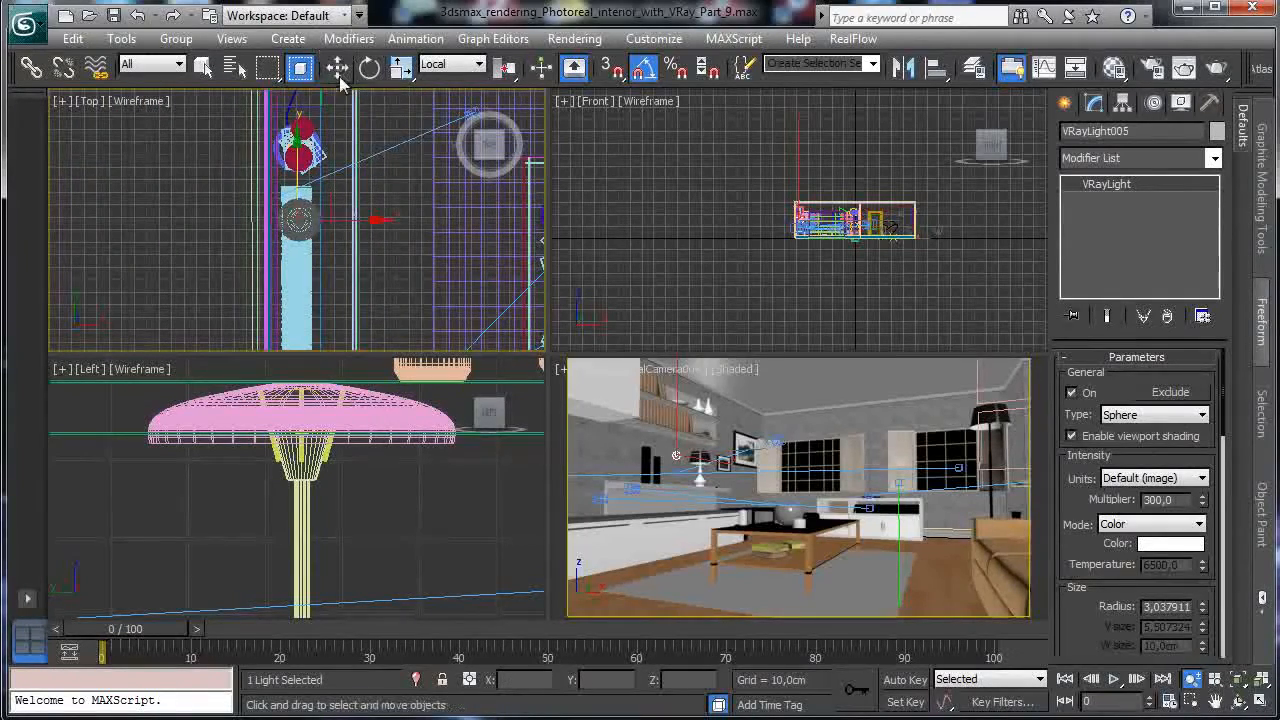
# Move VRayLight005 up and to the right in the Top view, then render the camera view.
pyautogui.click(339, 72)
pyautogui.moveTo(298, 180); pyautogui.dragTo(312, 118)
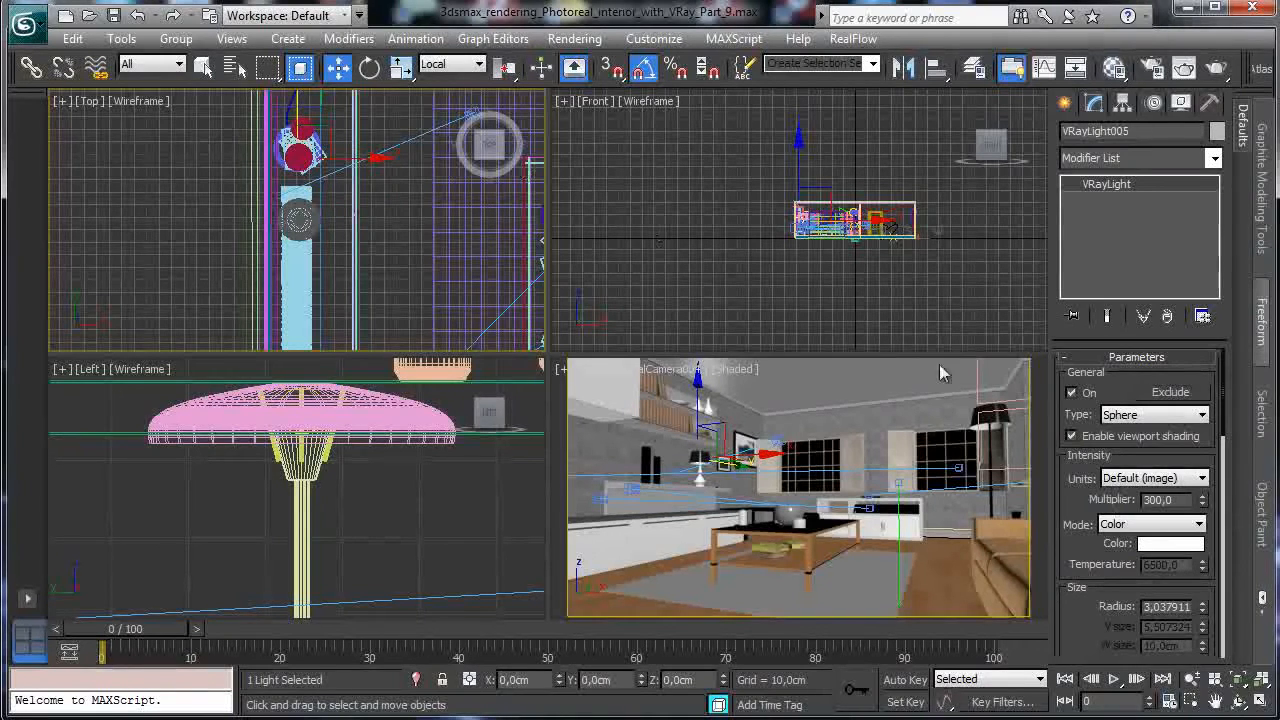
pyautogui.click(1239, 681)
pyautogui.click(1191, 702)
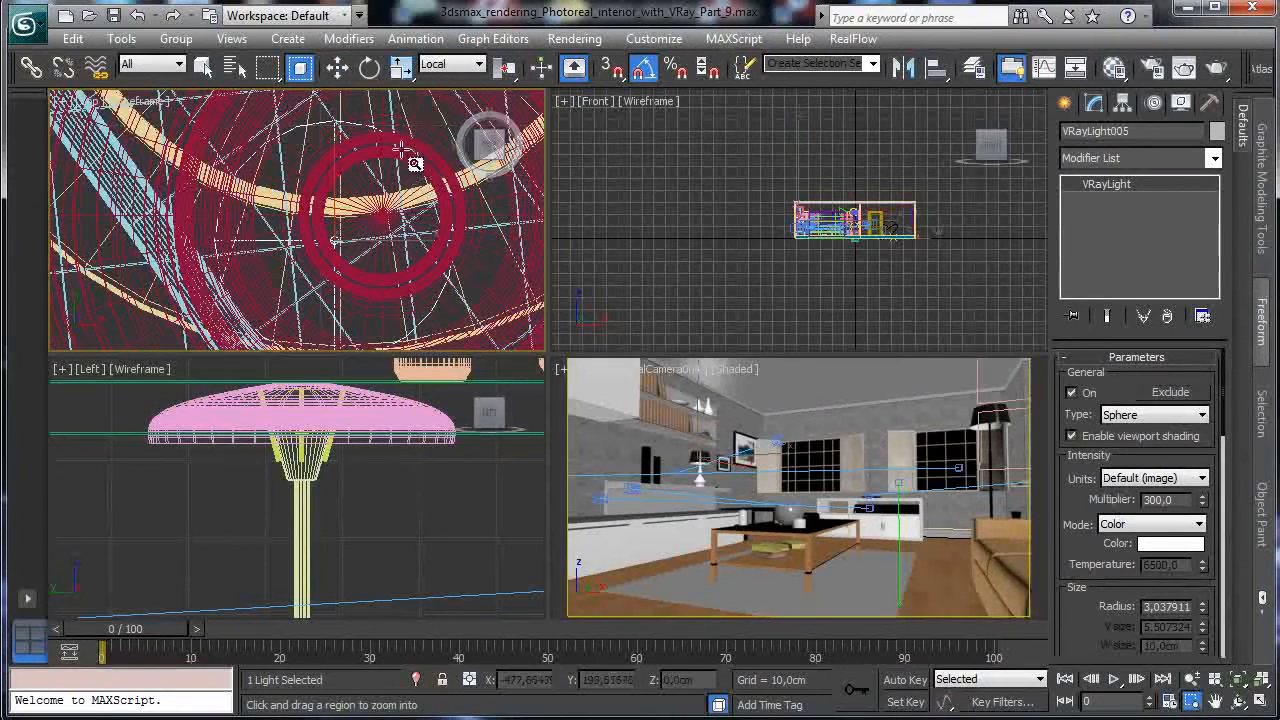
pyautogui.click(337, 67)
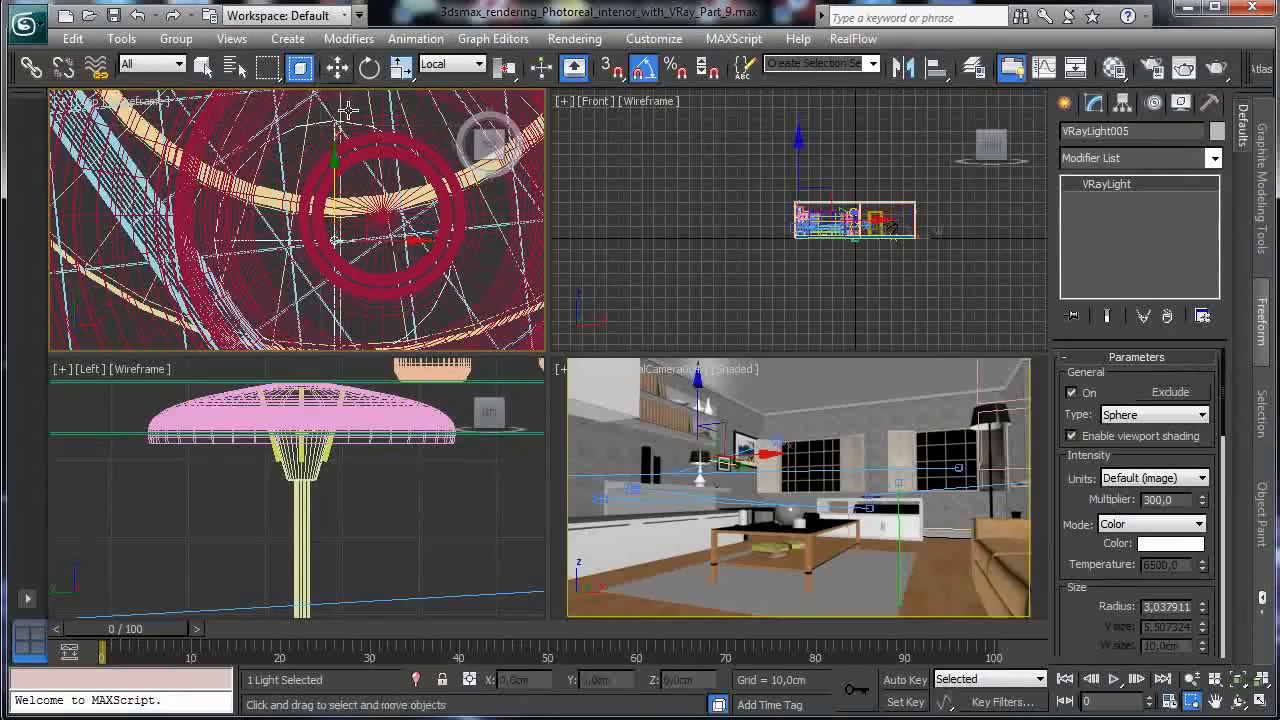
pyautogui.moveTo(362, 212); pyautogui.dragTo(408, 184)
pyautogui.rightClick(743, 430)
pyautogui.hotkey('shift', 'q')
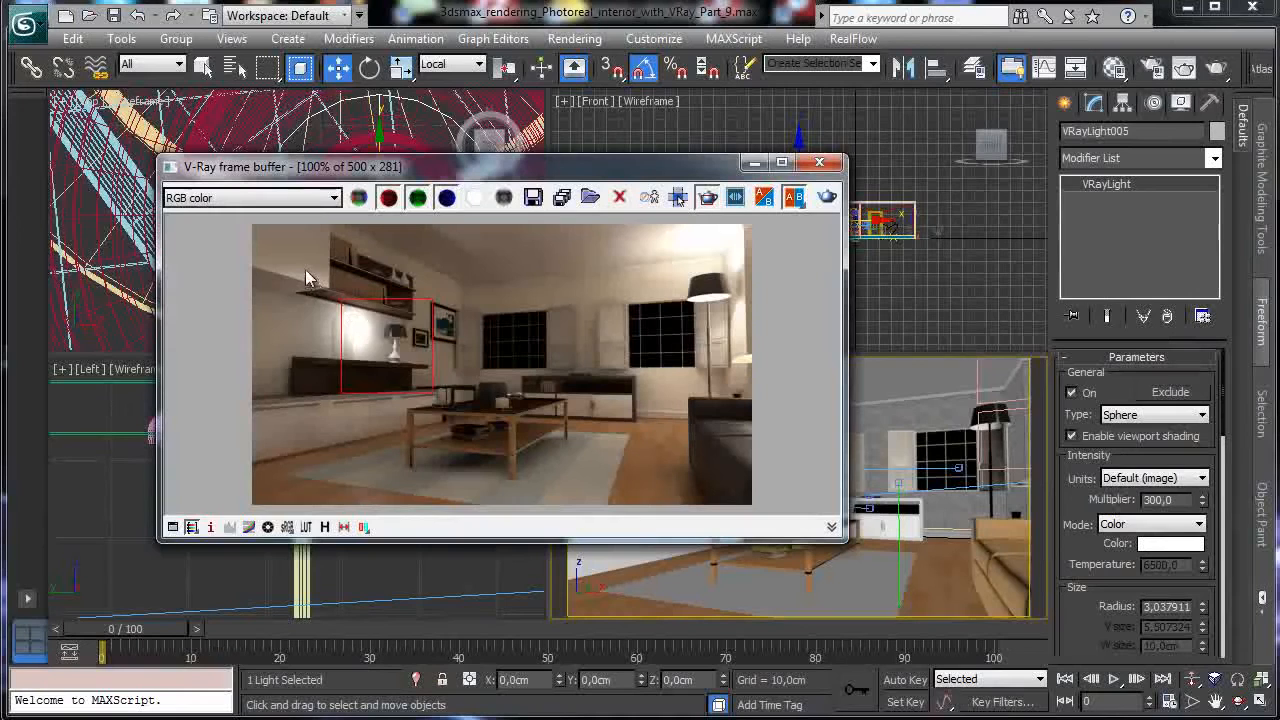
# Re-render the wide living-room shot with Region Render switched off, then hide the frame buffer.
pyautogui.click(826, 197)
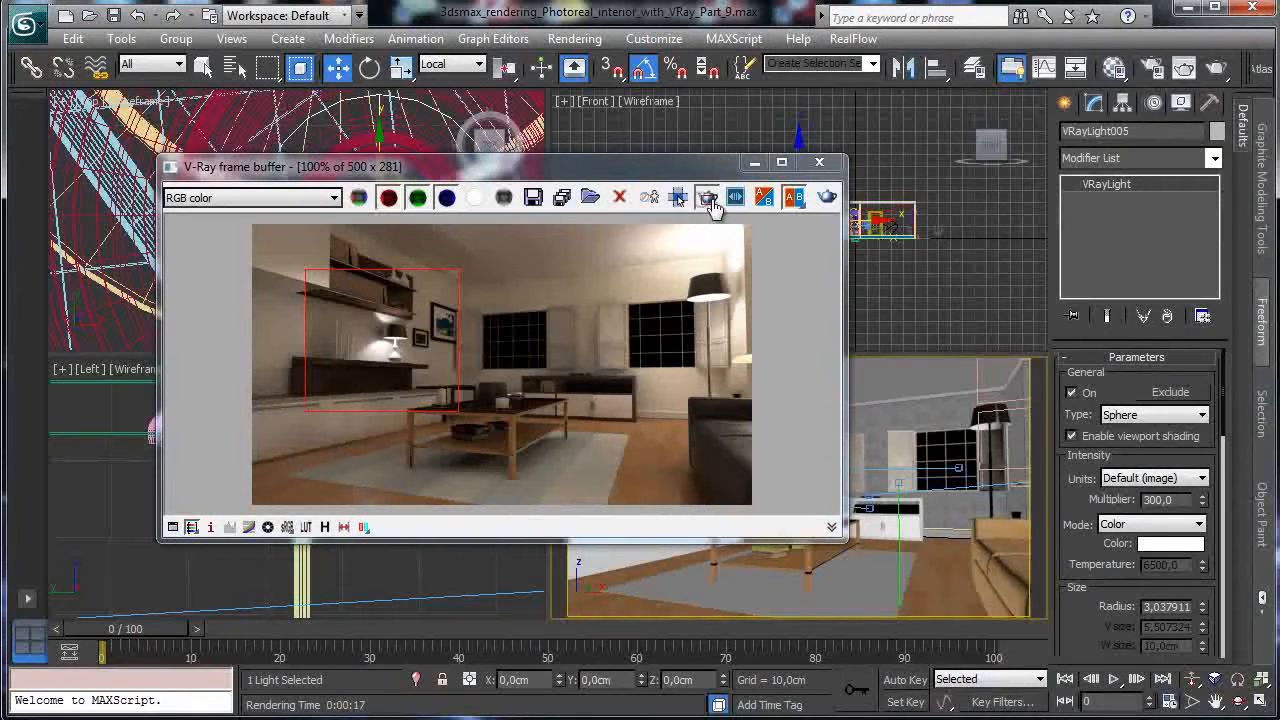
pyautogui.click(708, 198)
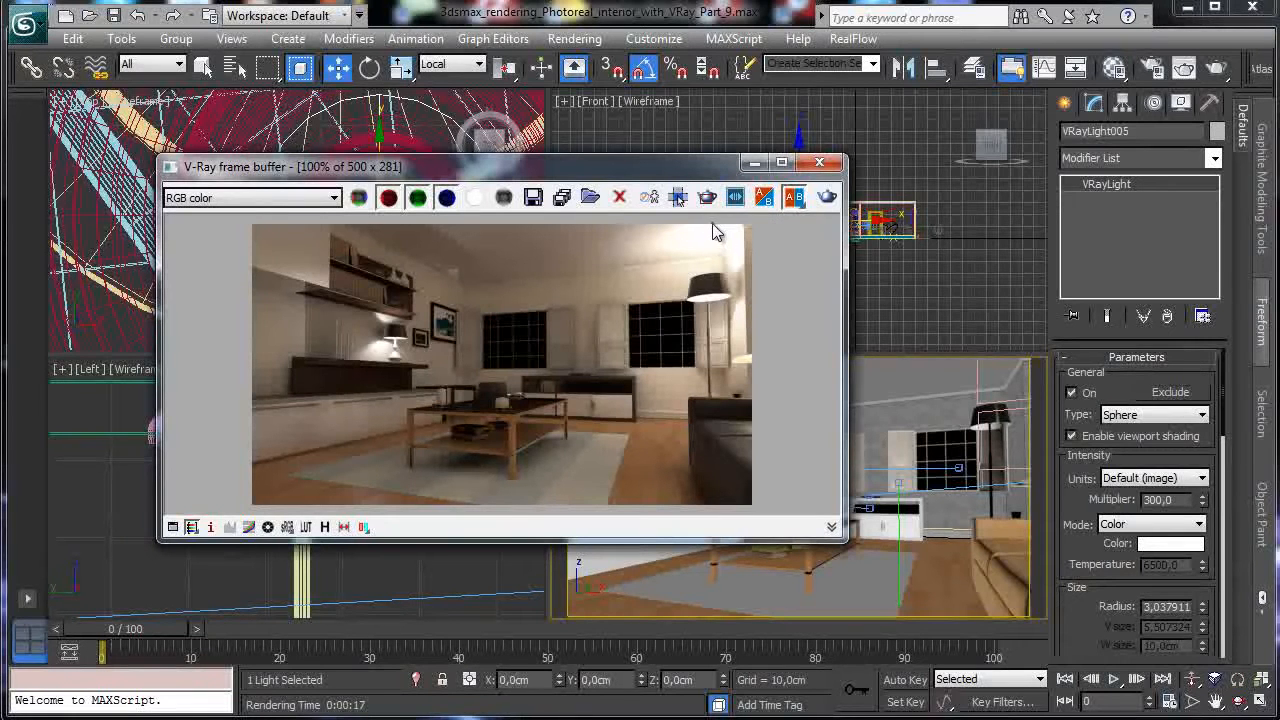
pyautogui.click(757, 164)
# Switch the shaded view to VRayPhysicalCamera005, render it, and close the frame buffer.
pyautogui.click(630, 375)
pyautogui.moveTo(800, 392)
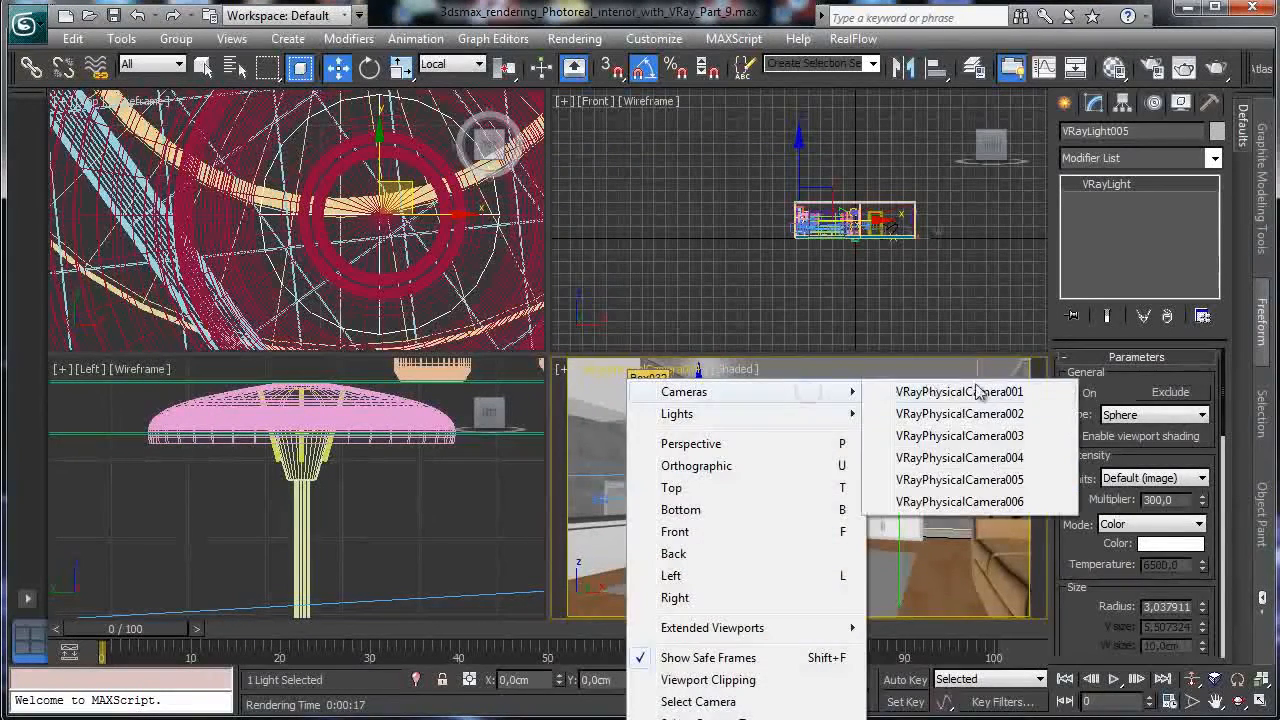
pyautogui.click(995, 481)
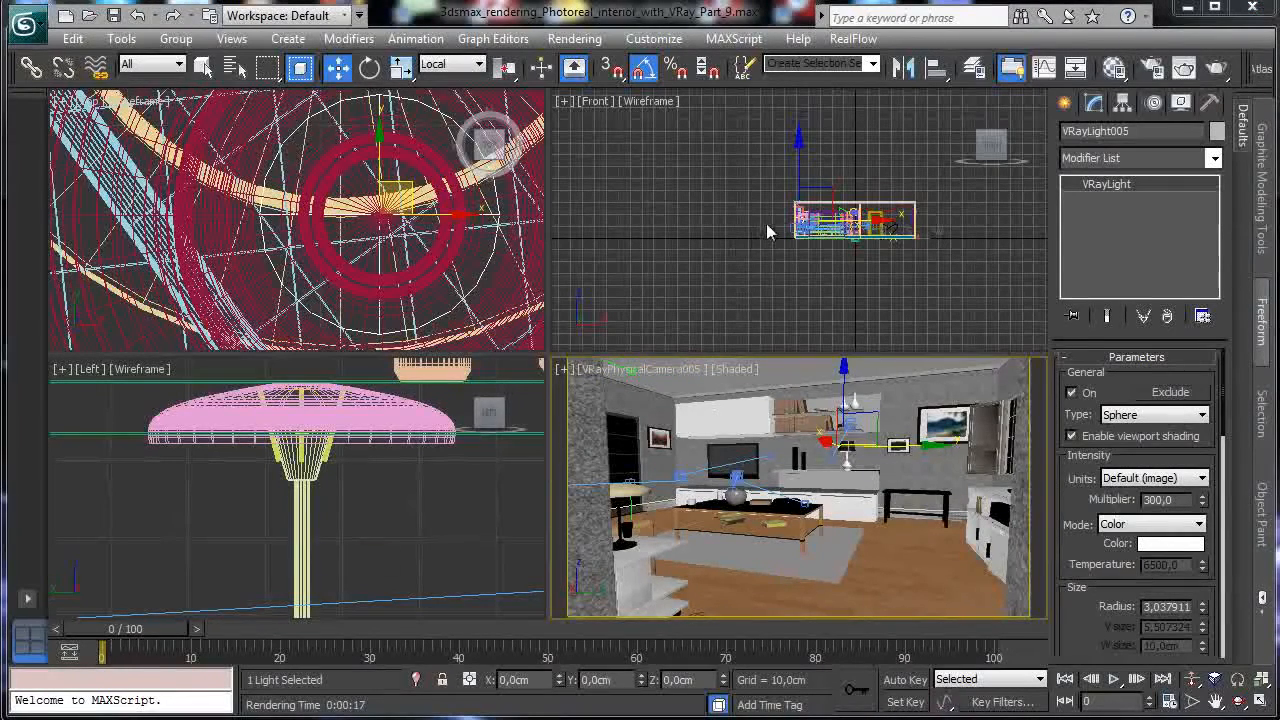
pyautogui.click(826, 195)
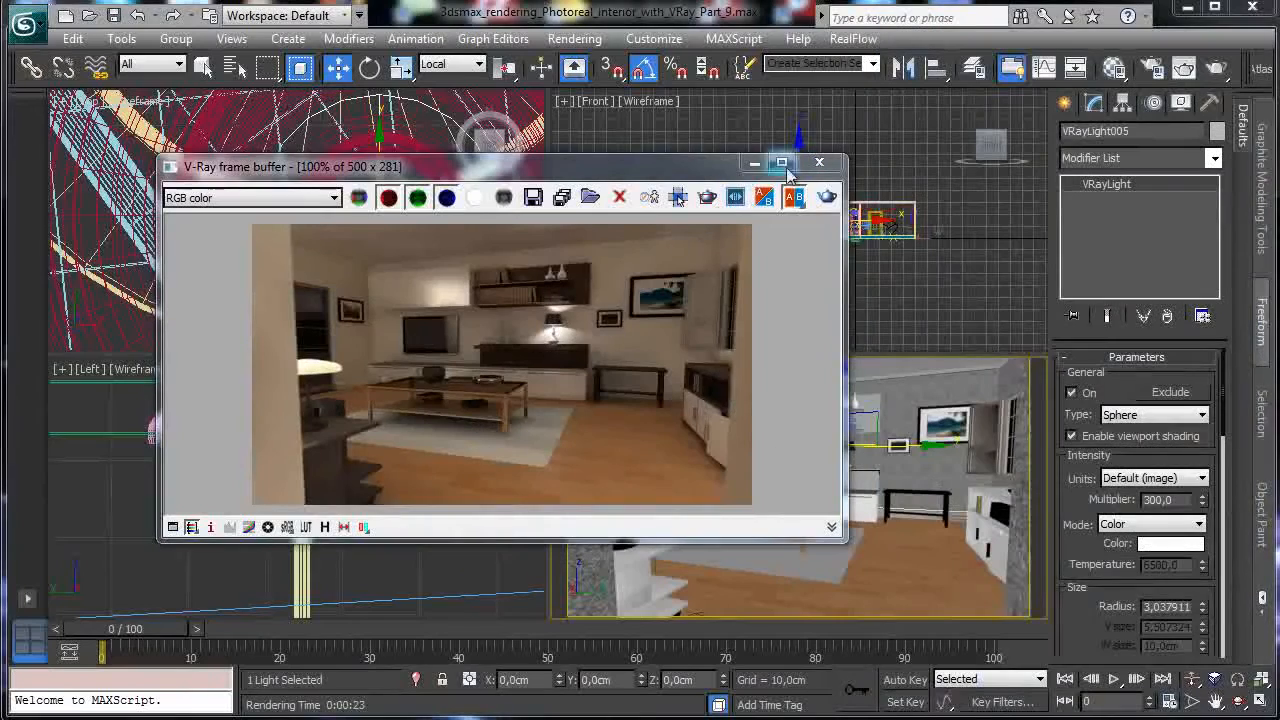
pyautogui.click(754, 163)
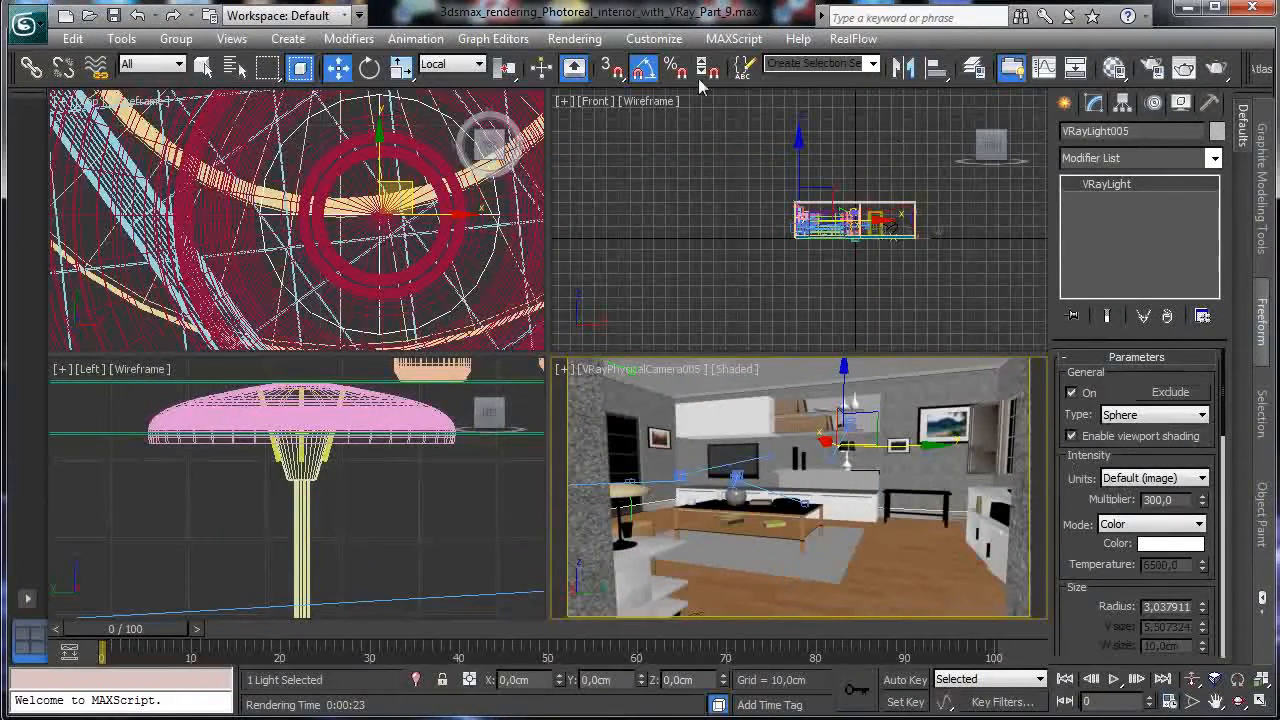
# Open Rendering > State Sets to show the Night time and Daylight states.
pyautogui.click(574, 38)
pyautogui.click(600, 136)
pyautogui.click(574, 38)
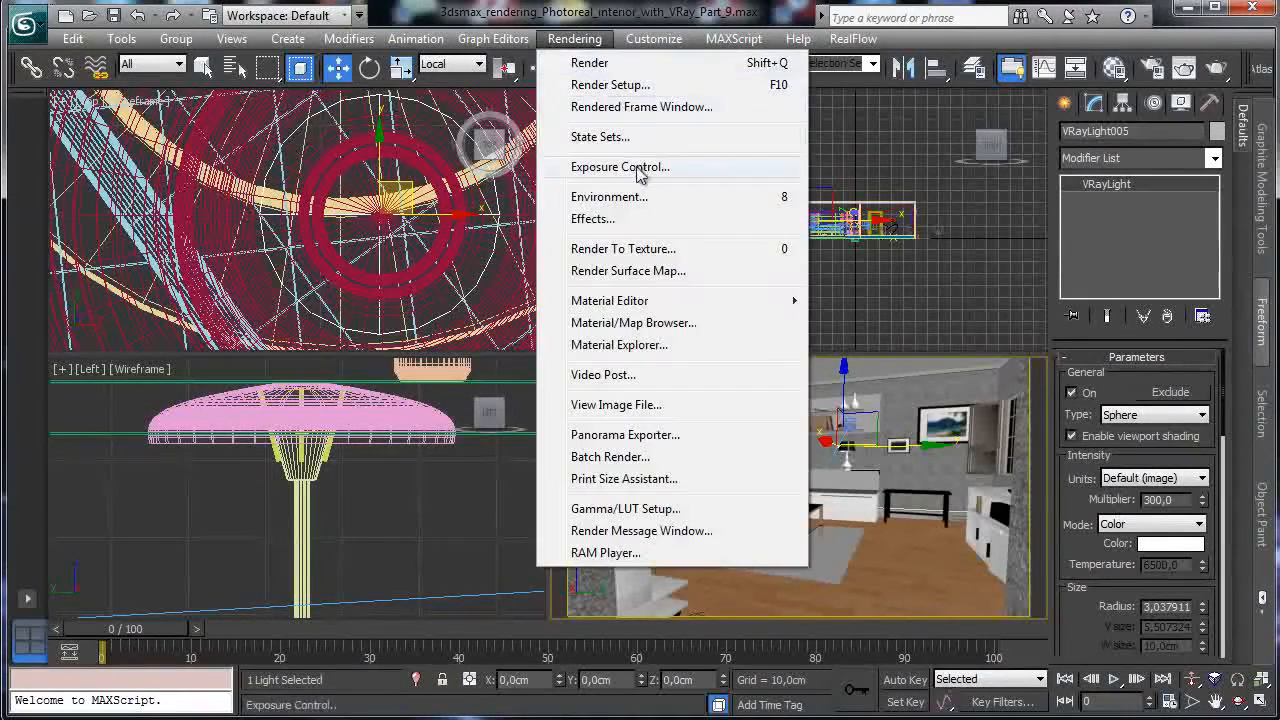
pyautogui.click(633, 138)
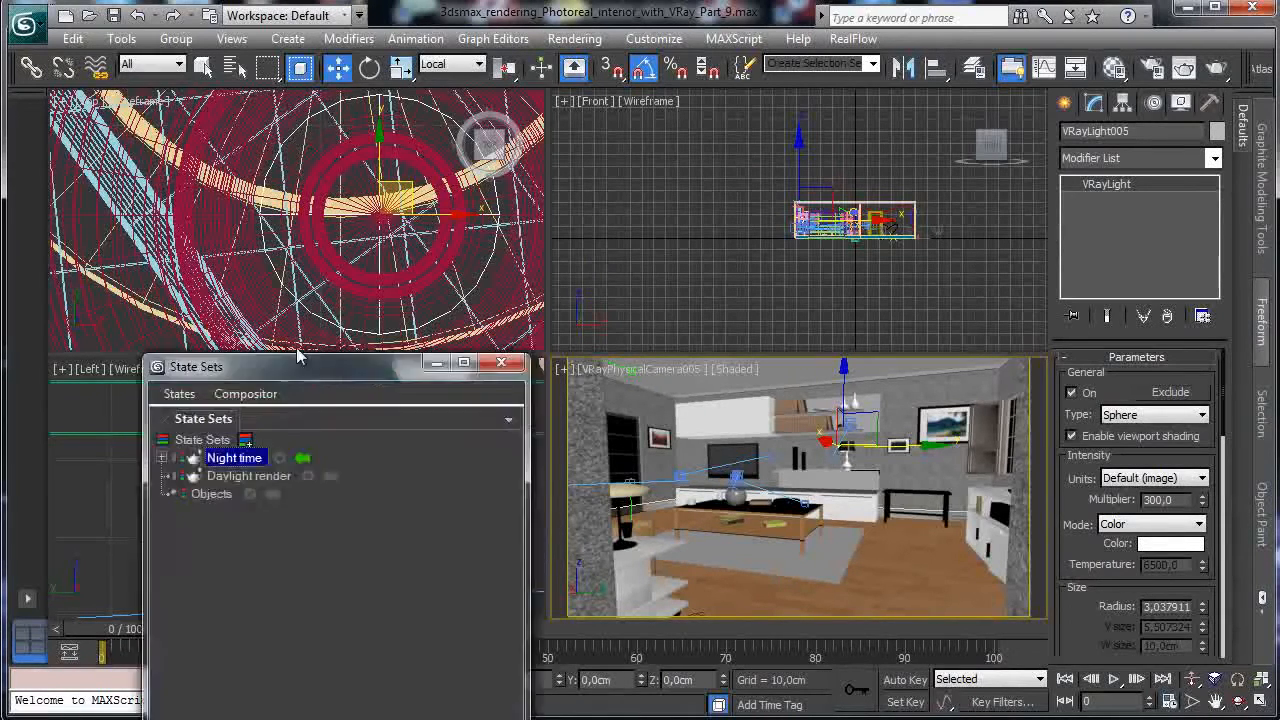
# Move State Sets aside, start and cancel a camera 005 render, then close State Sets.
pyautogui.moveTo(299, 373); pyautogui.dragTo(256, 102)
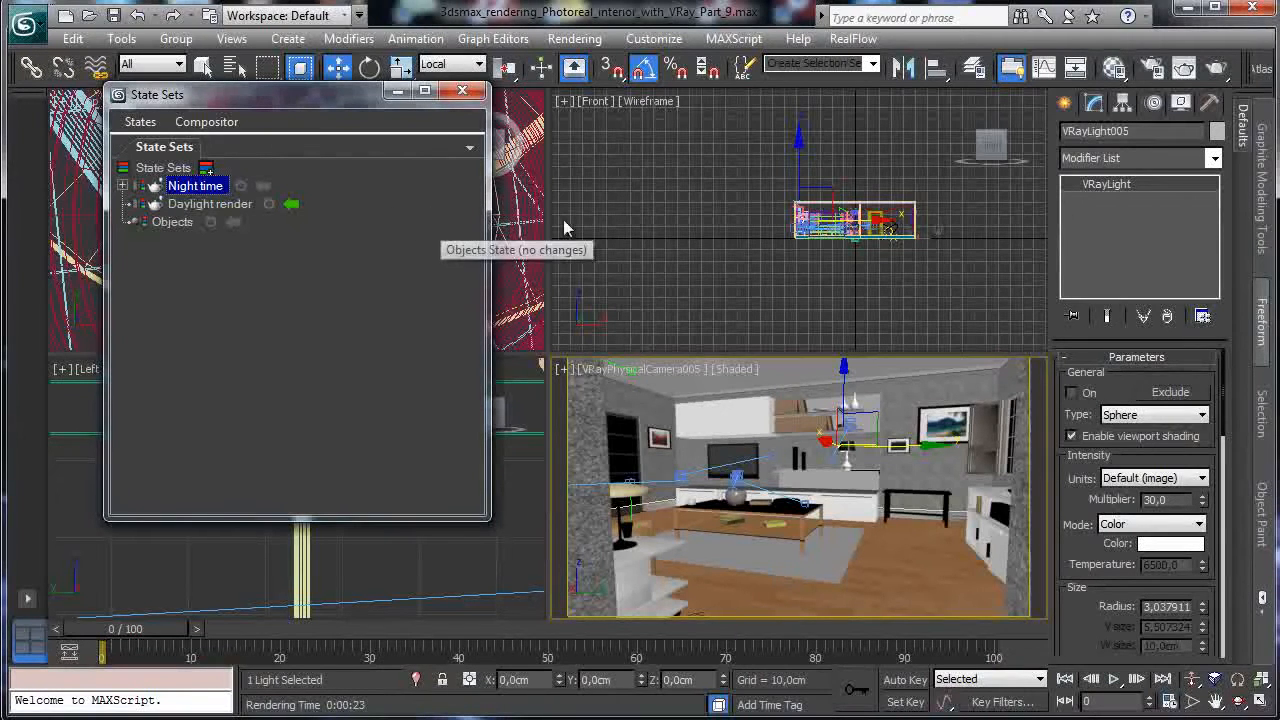
pyautogui.click(1217, 67)
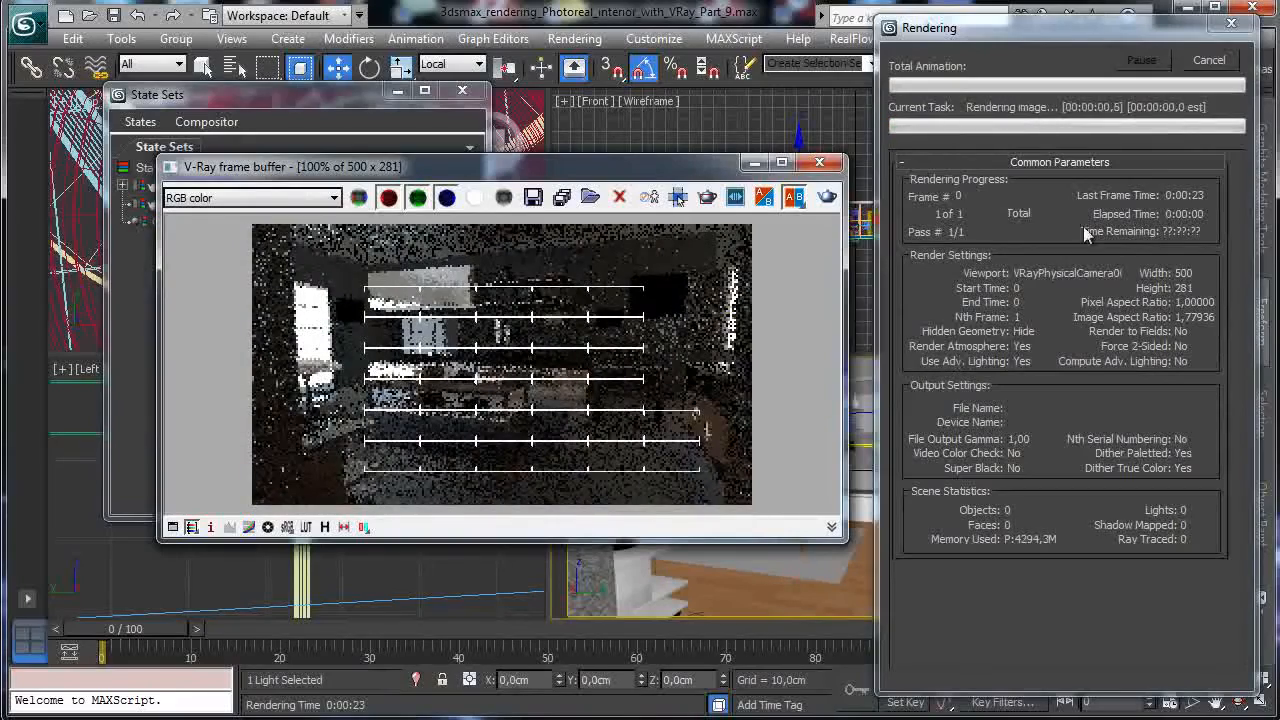
pyautogui.click(1212, 60)
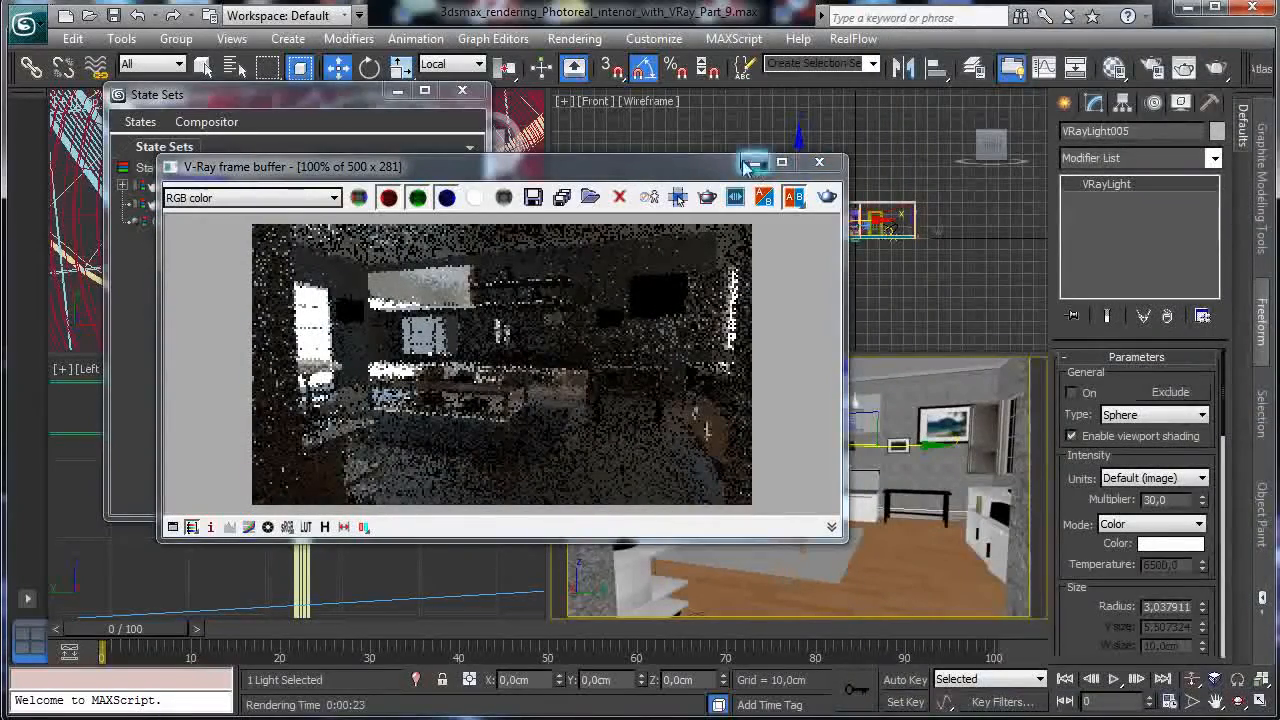
pyautogui.click(753, 163)
pyautogui.click(459, 93)
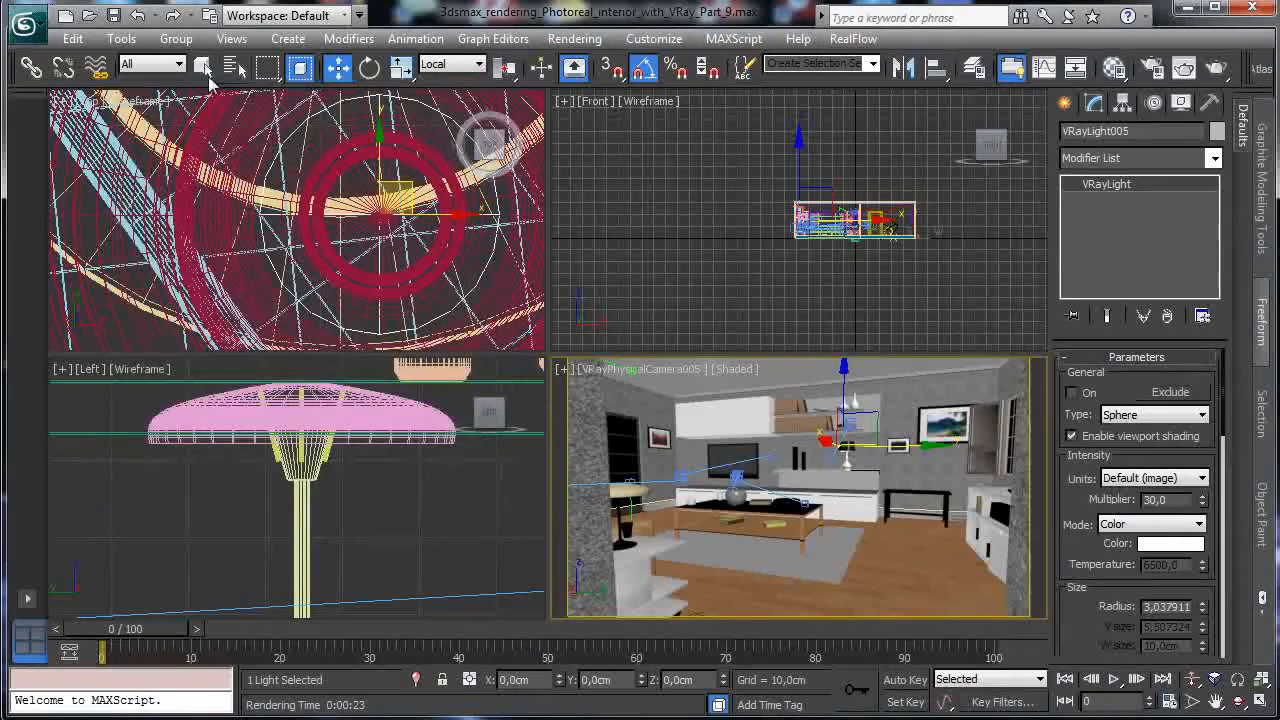
# Save the scene, maximize the VRayPhysicalCamera005 view, and browse Render Elements without adding any.
pyautogui.click(113, 15)
pyautogui.click(1240, 705)
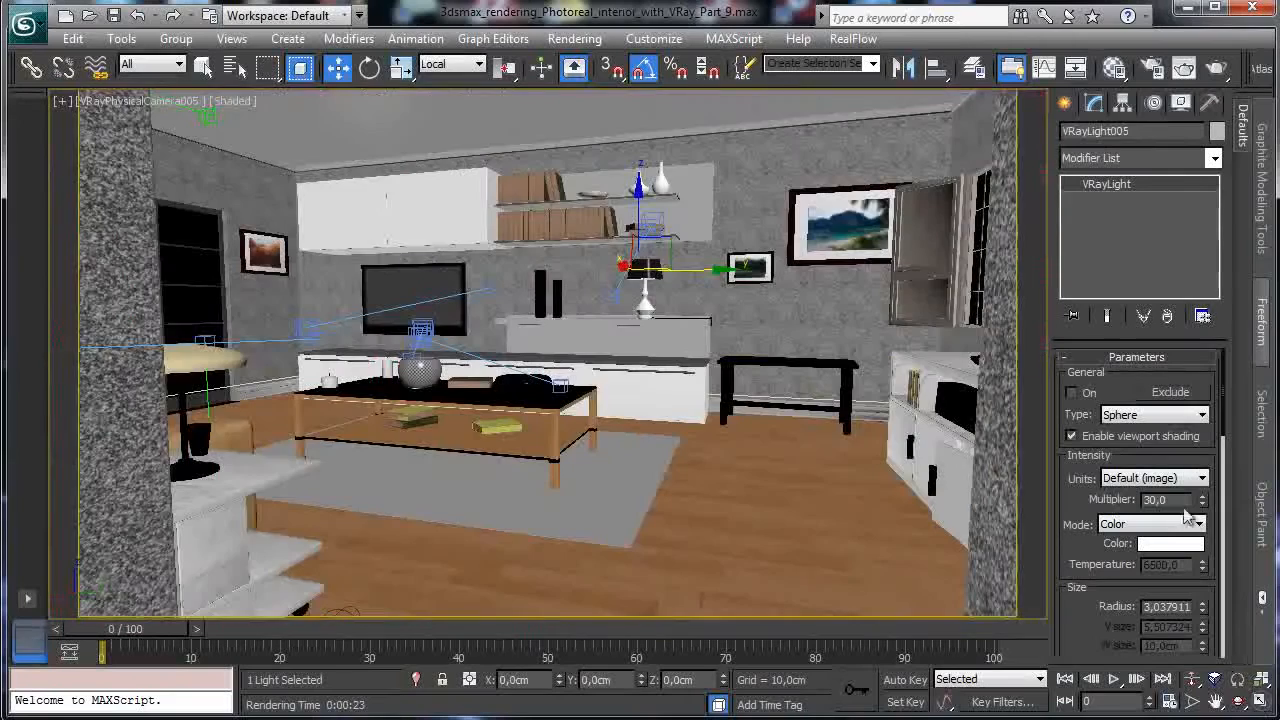
pyautogui.click(1150, 72)
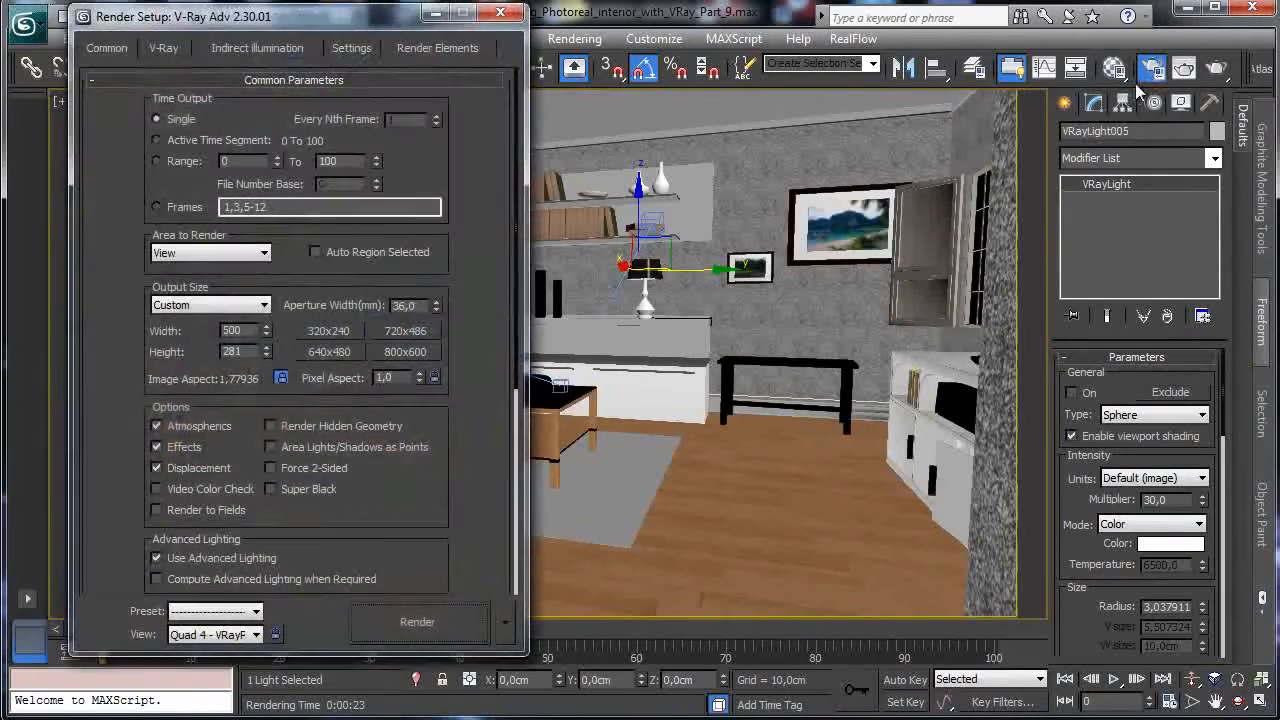
pyautogui.click(445, 48)
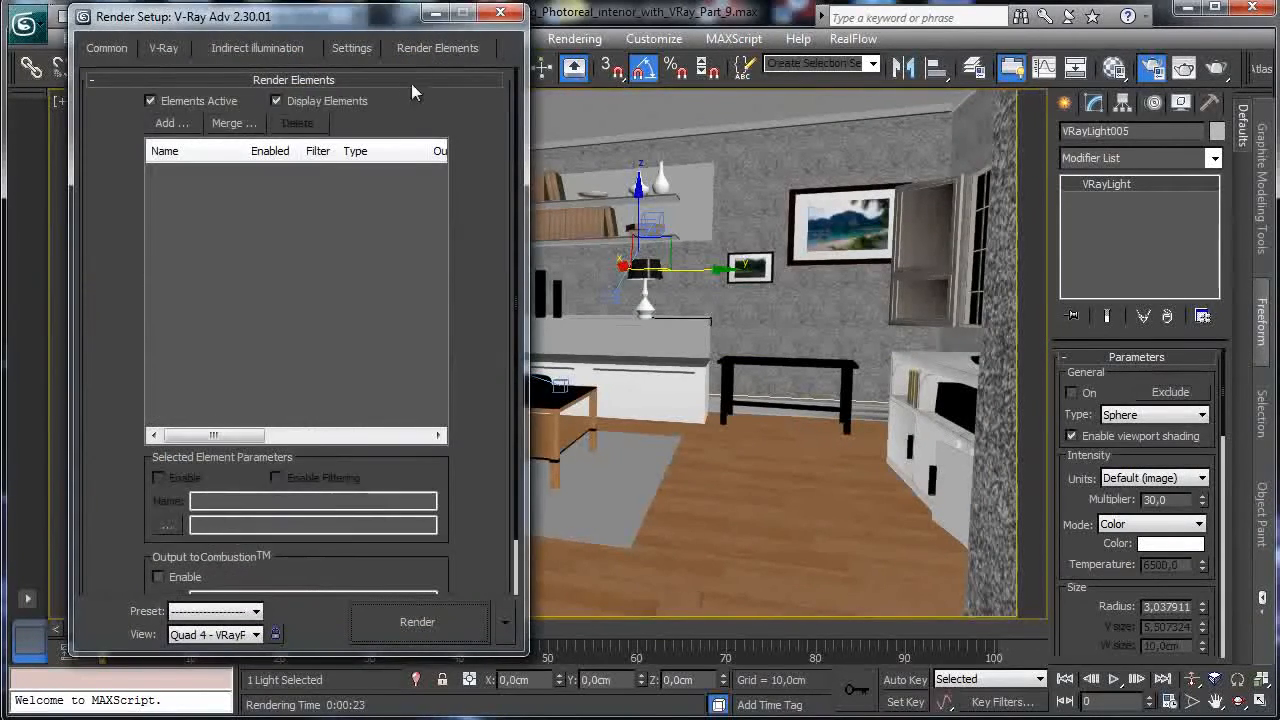
pyautogui.click(190, 126)
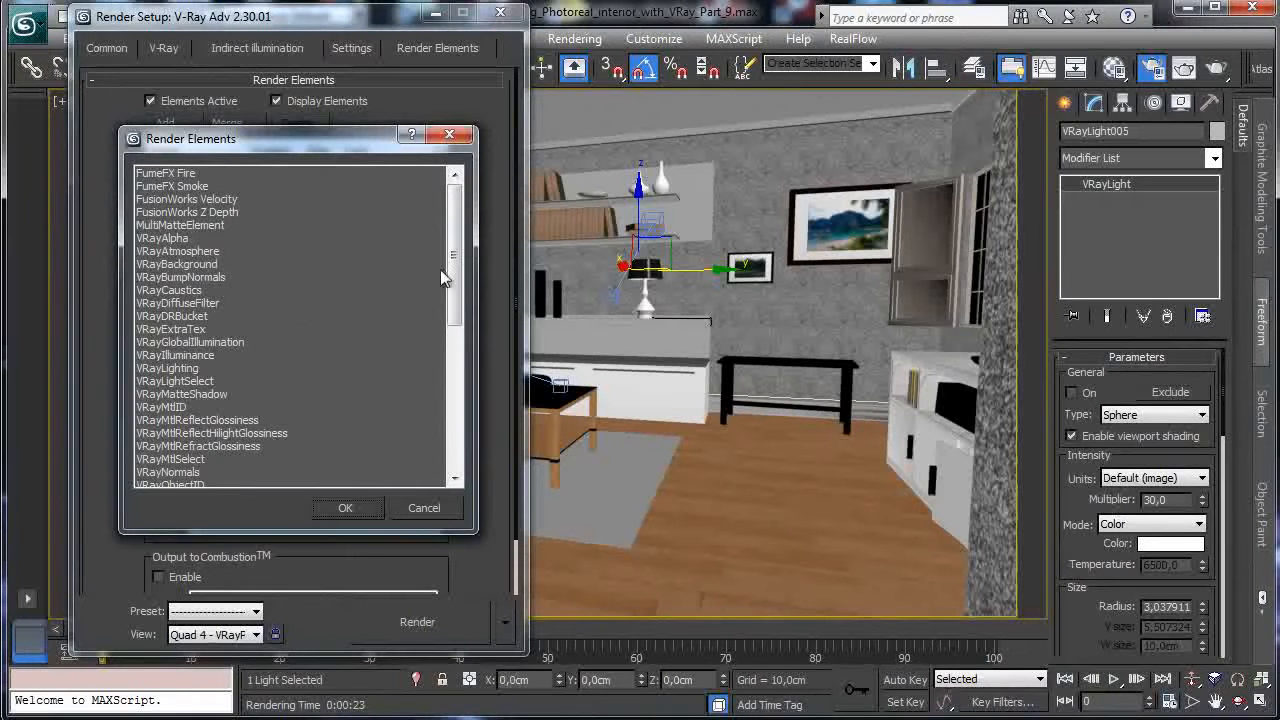
pyautogui.scroll(-2, 453, 263)
pyautogui.scroll(2, 453, 263)
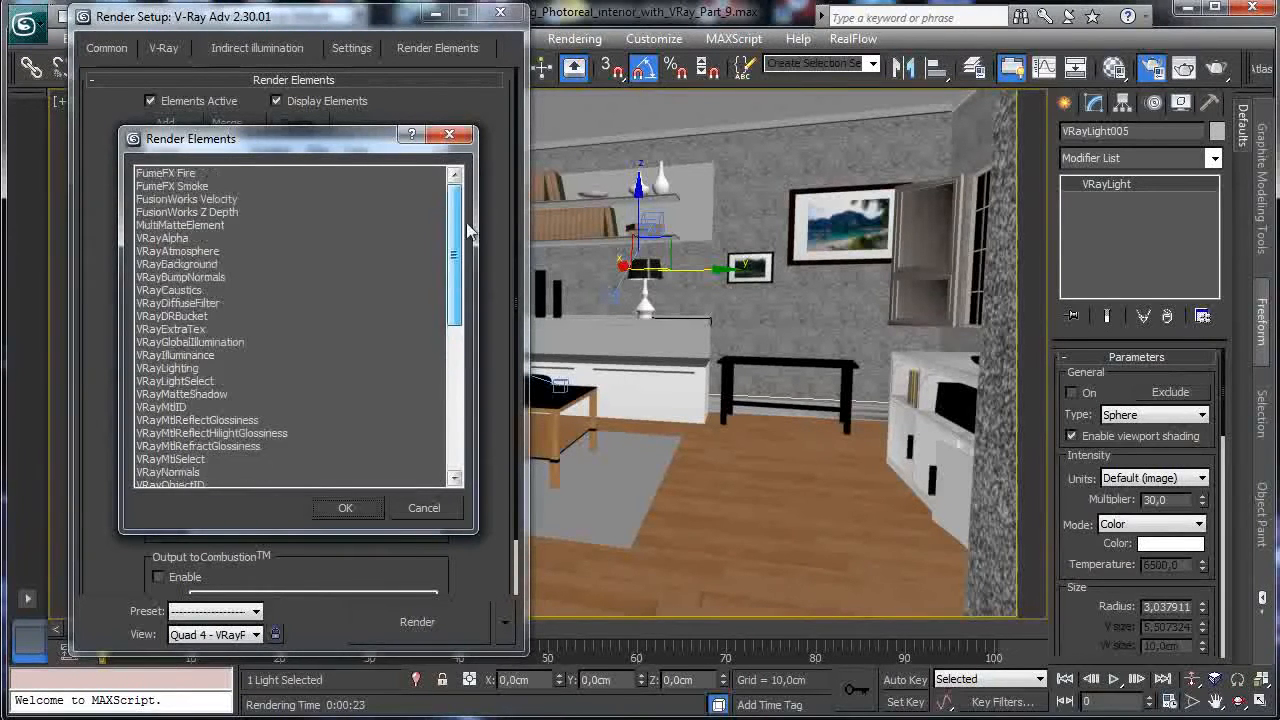
pyautogui.click(449, 134)
pyautogui.click(499, 12)
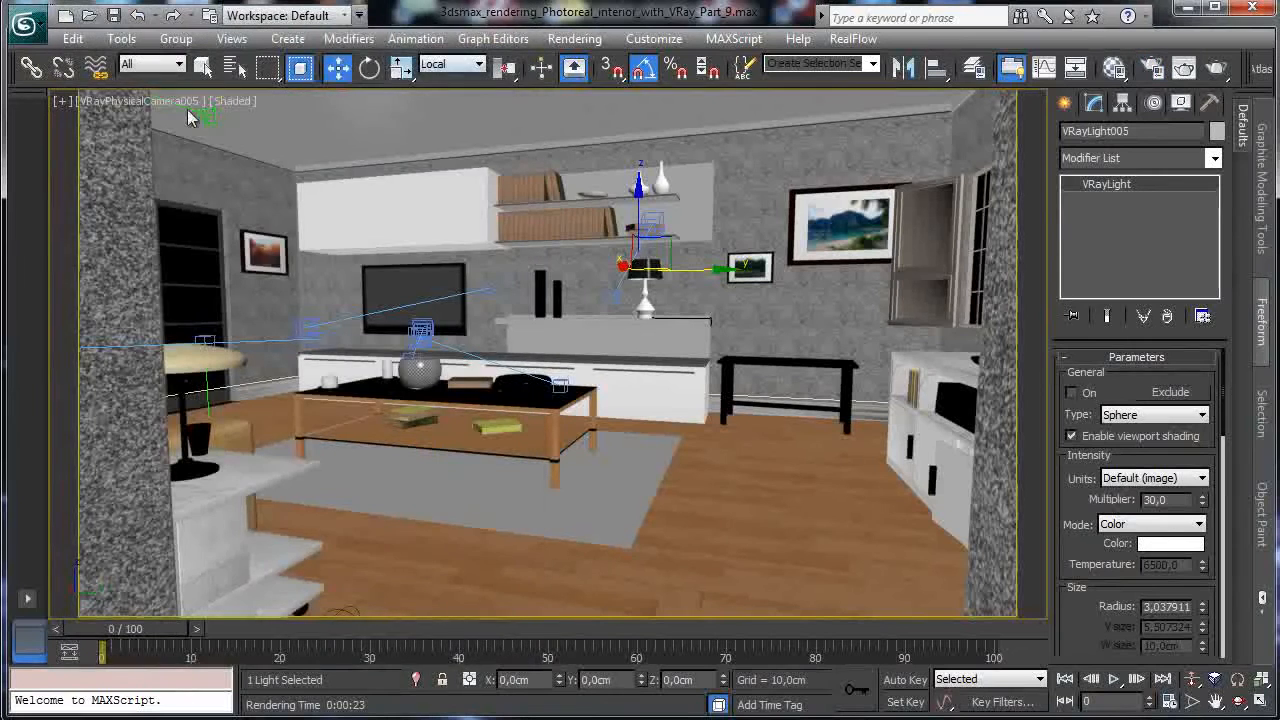
pyautogui.click(552, 40)
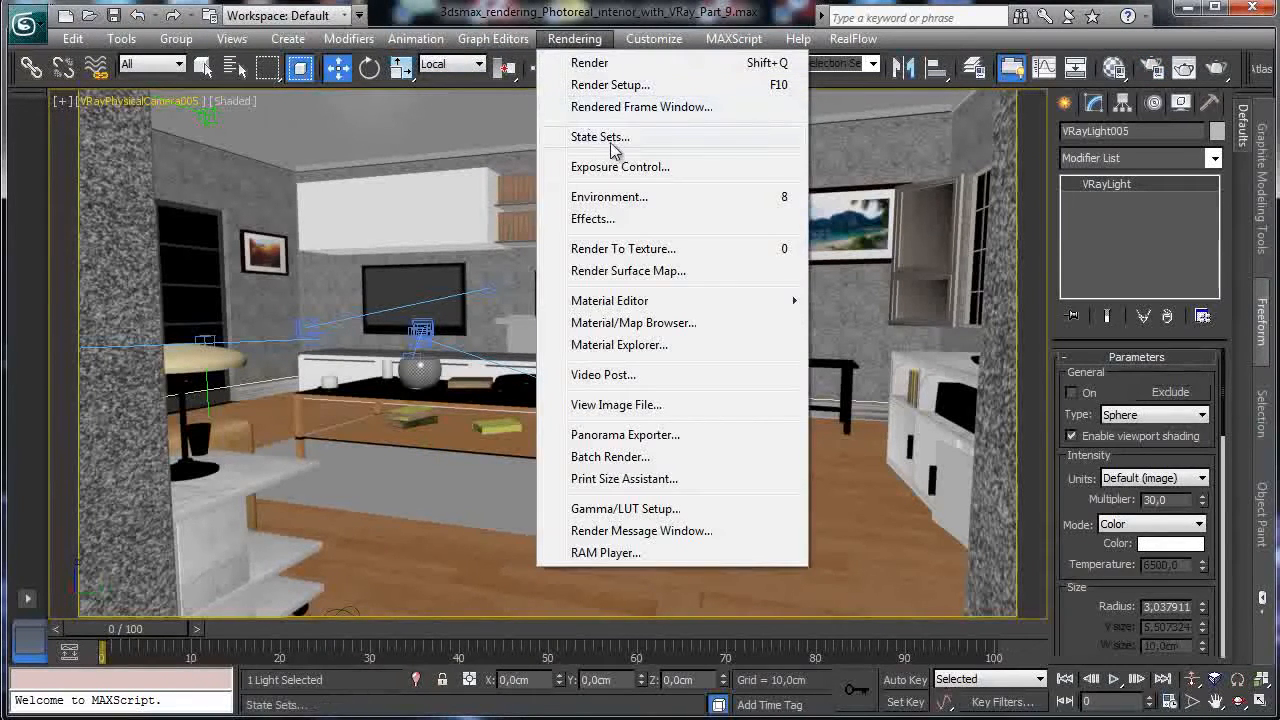
# Add a new state named 'Ambient occlusion' in the State Sets manager.
pyautogui.click(590, 137)
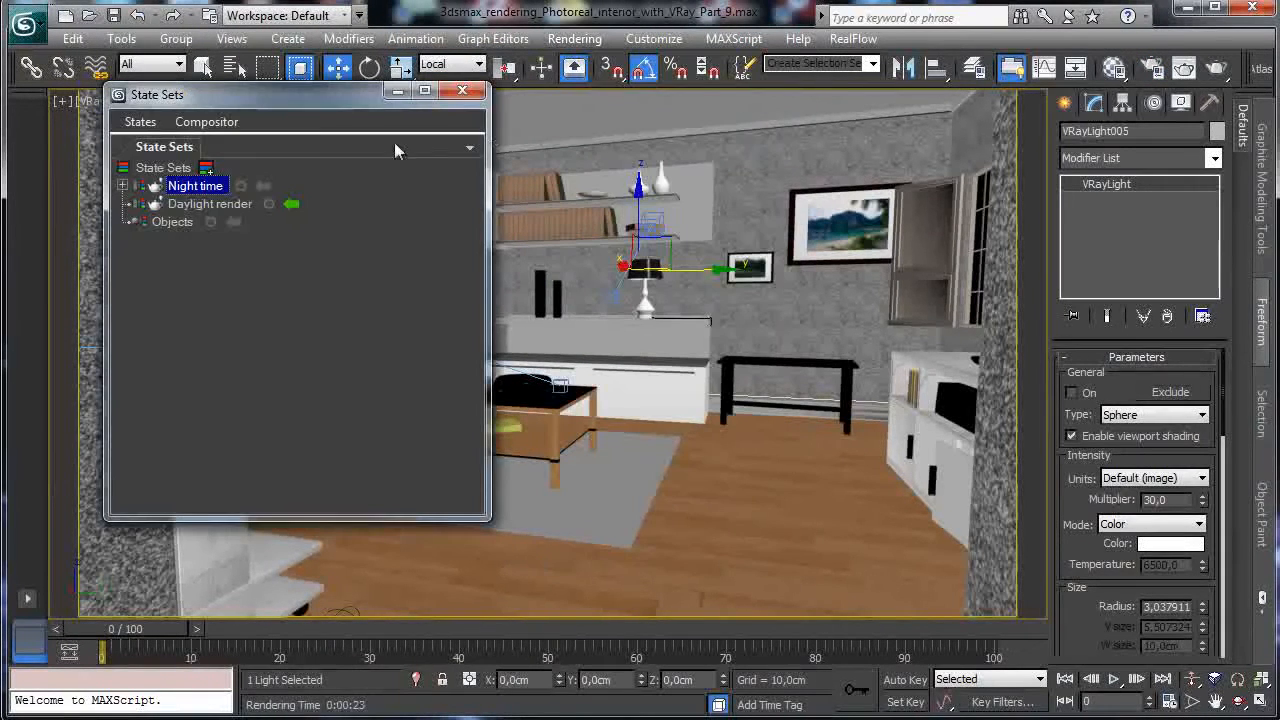
pyautogui.click(138, 122)
pyautogui.click(209, 146)
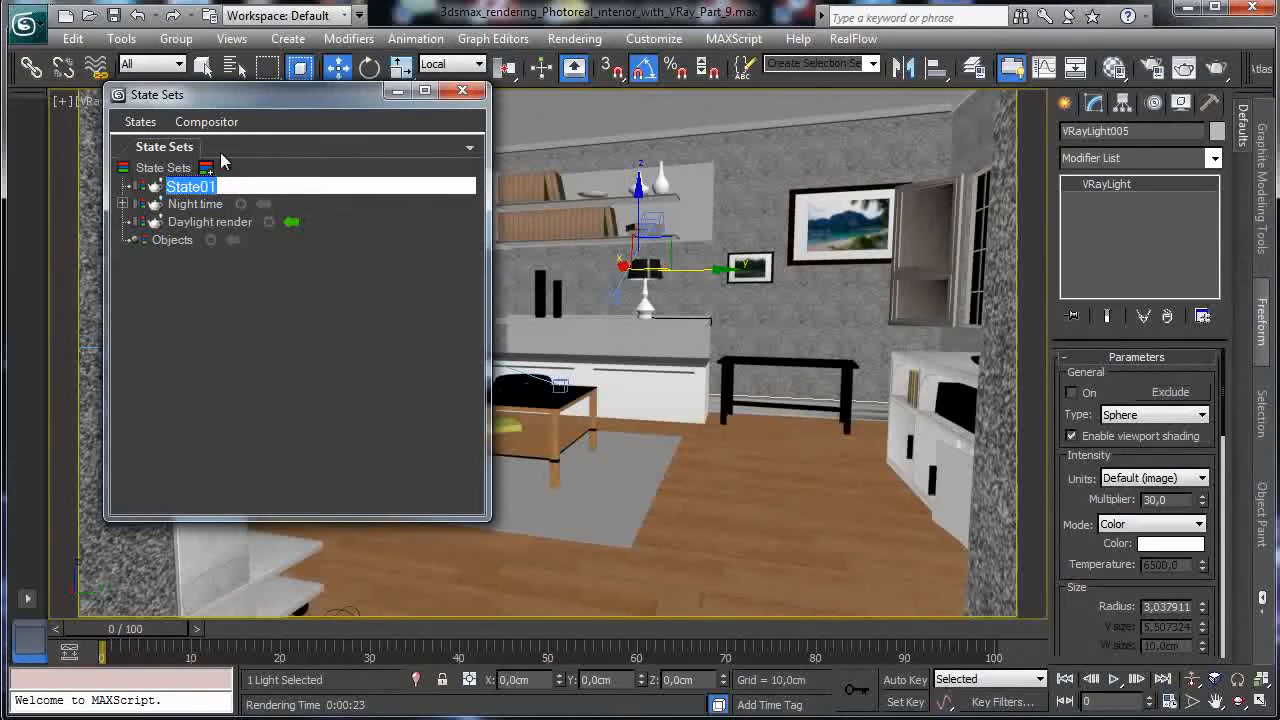
pyautogui.write('Ambient')
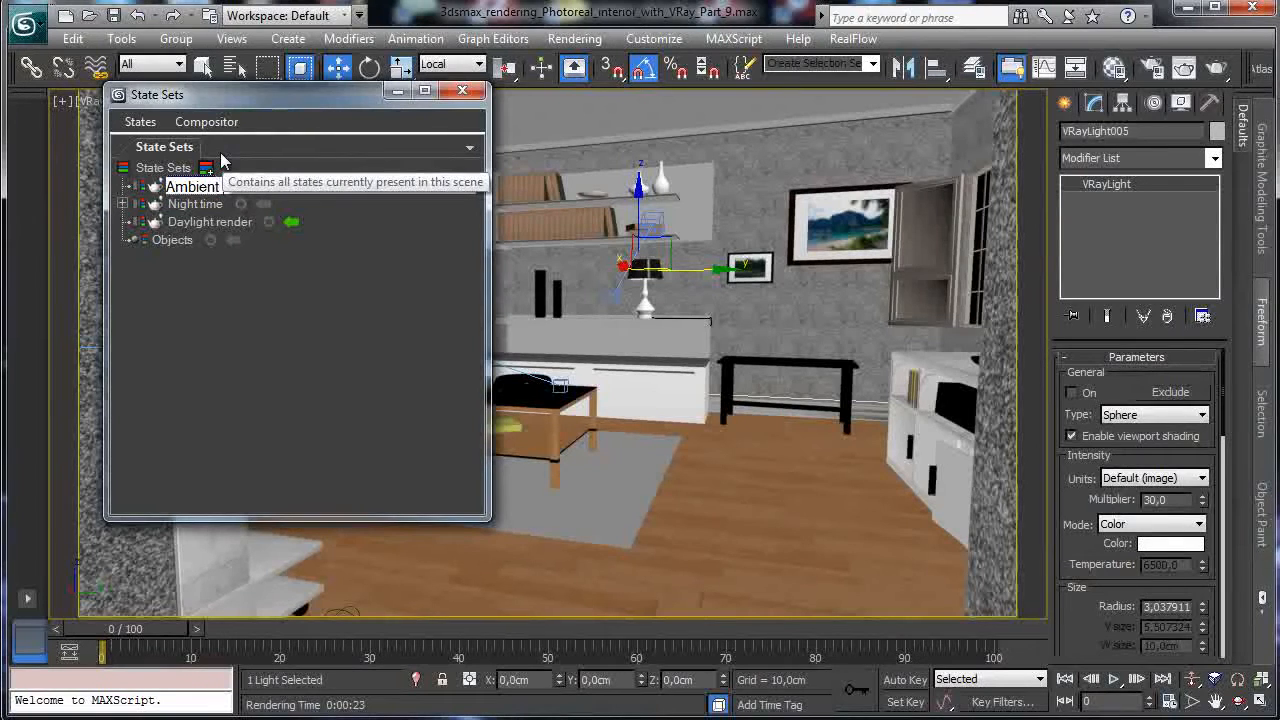
pyautogui.write(' occlusion')
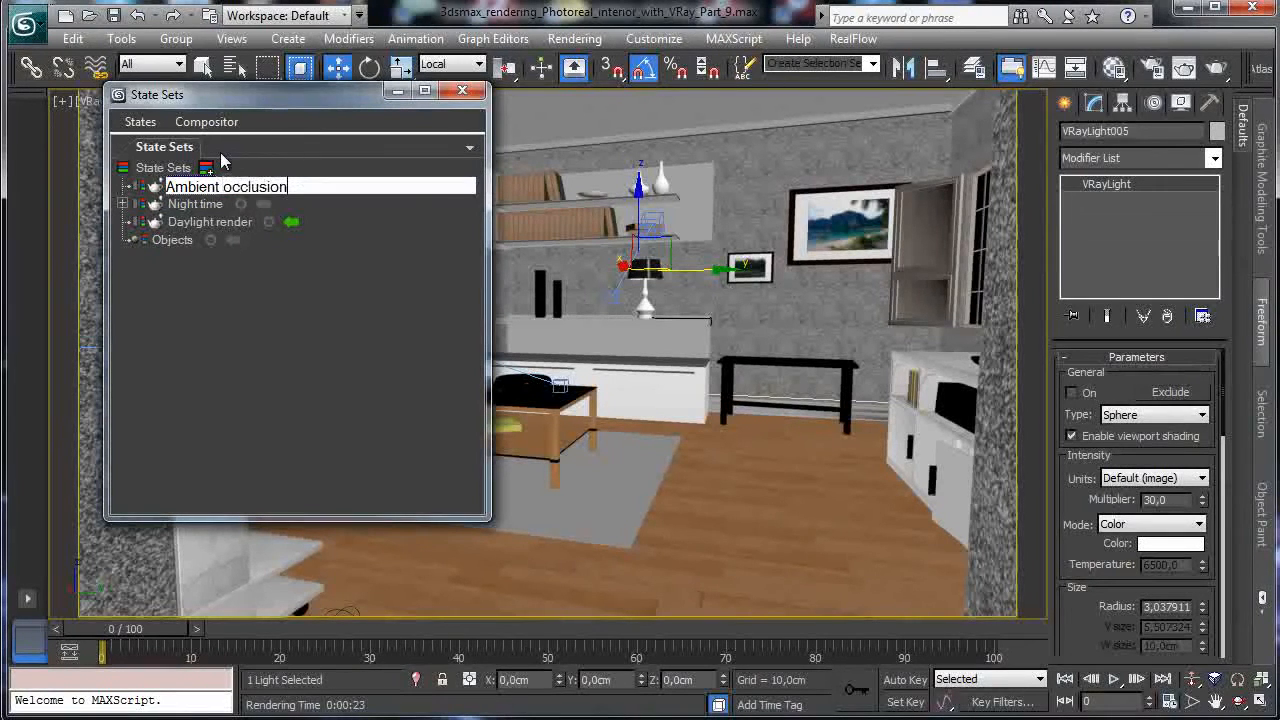
pyautogui.press('Return')
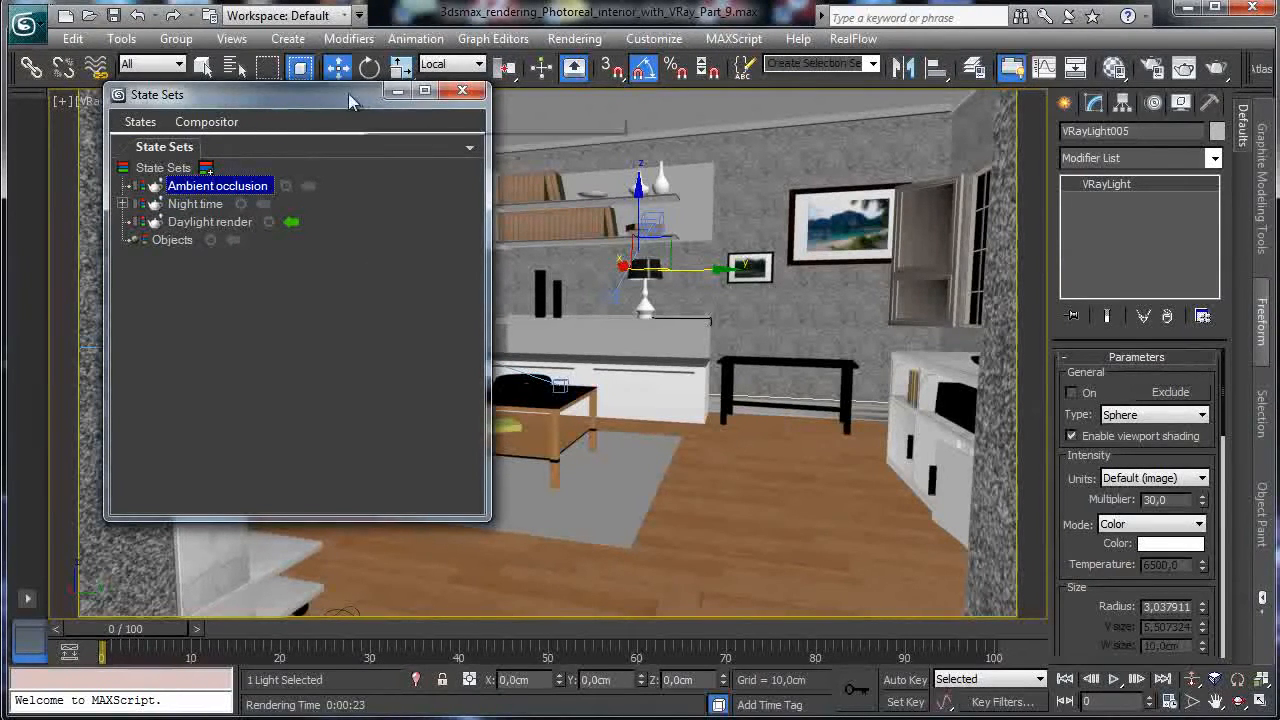
# Start recording changes into the Ambient occlusion state and bring up the Material Editor.
pyautogui.moveTo(307, 94); pyautogui.dragTo(282, 174)
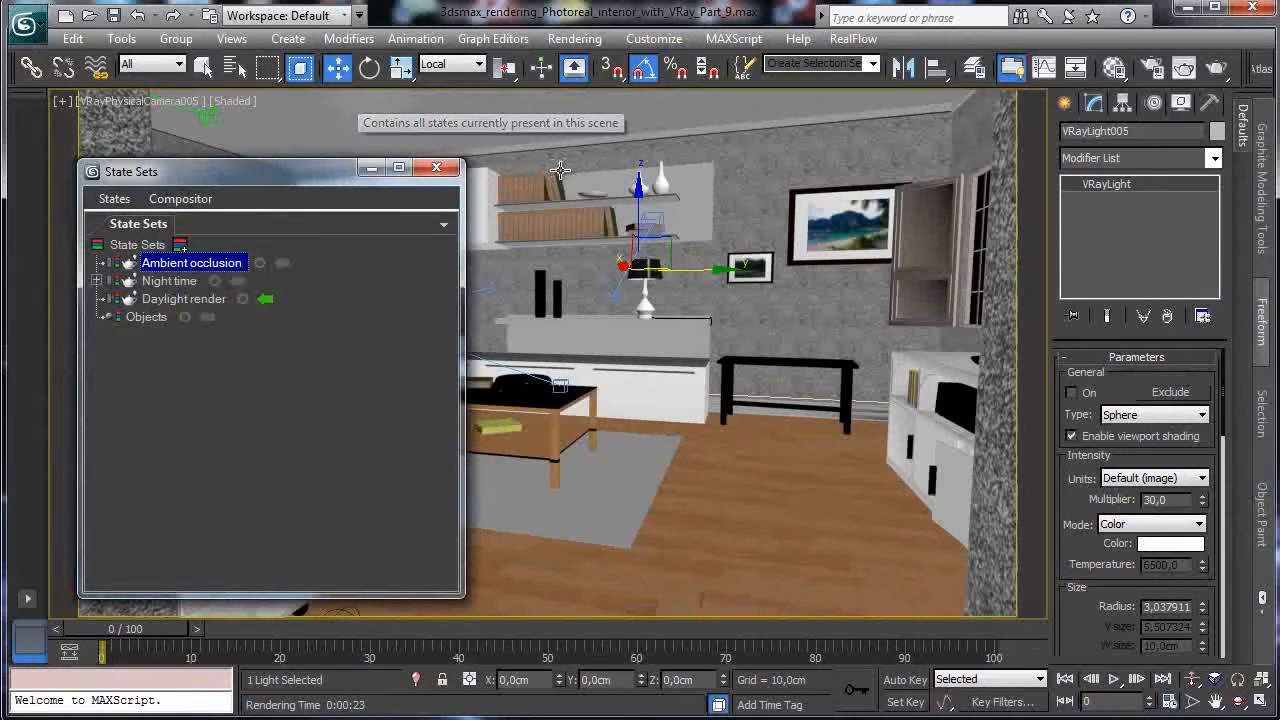
pyautogui.click(260, 264)
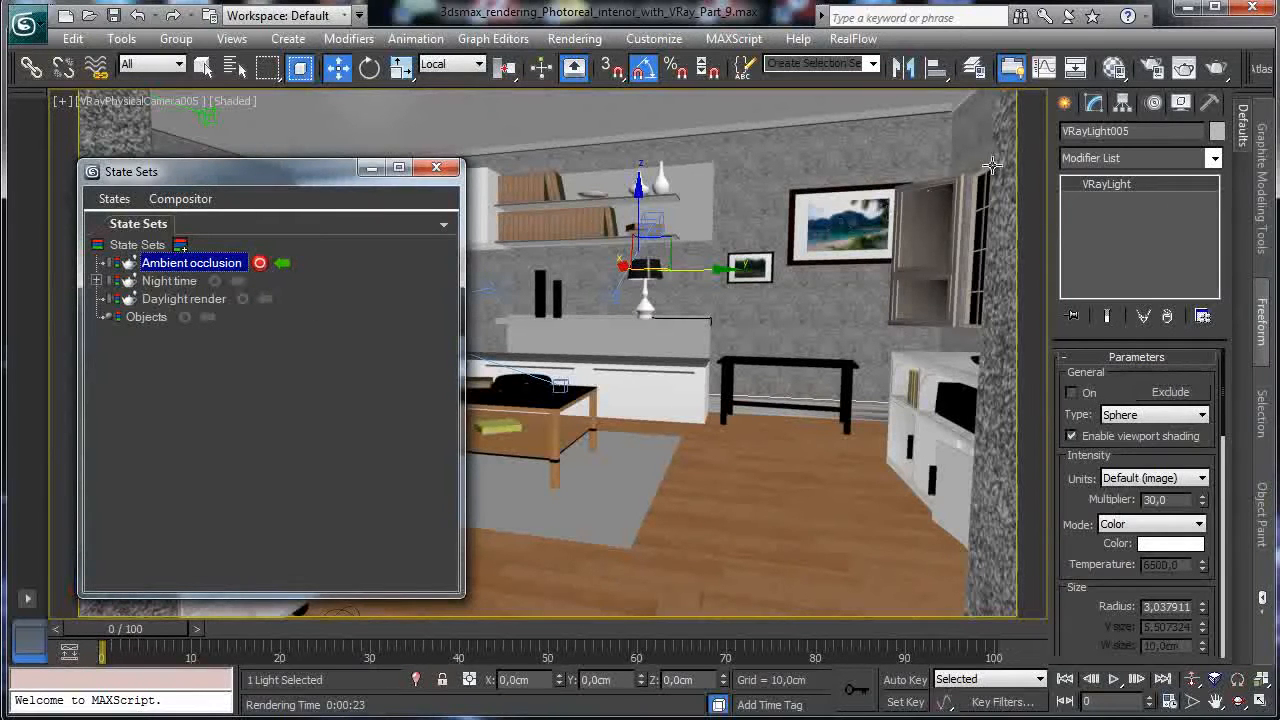
pyautogui.click(1114, 67)
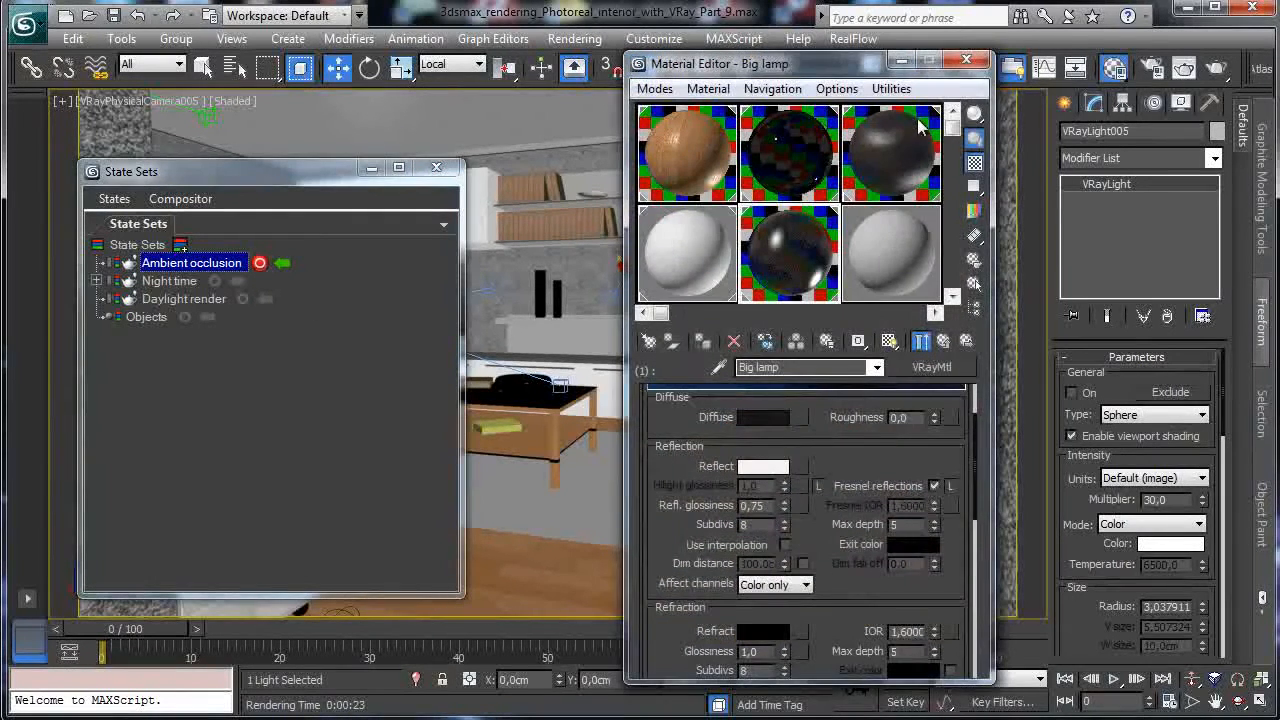
# Rename the 09 - Default material to 'Ao' and make it a VRayLightMtl.
pyautogui.click(885, 252)
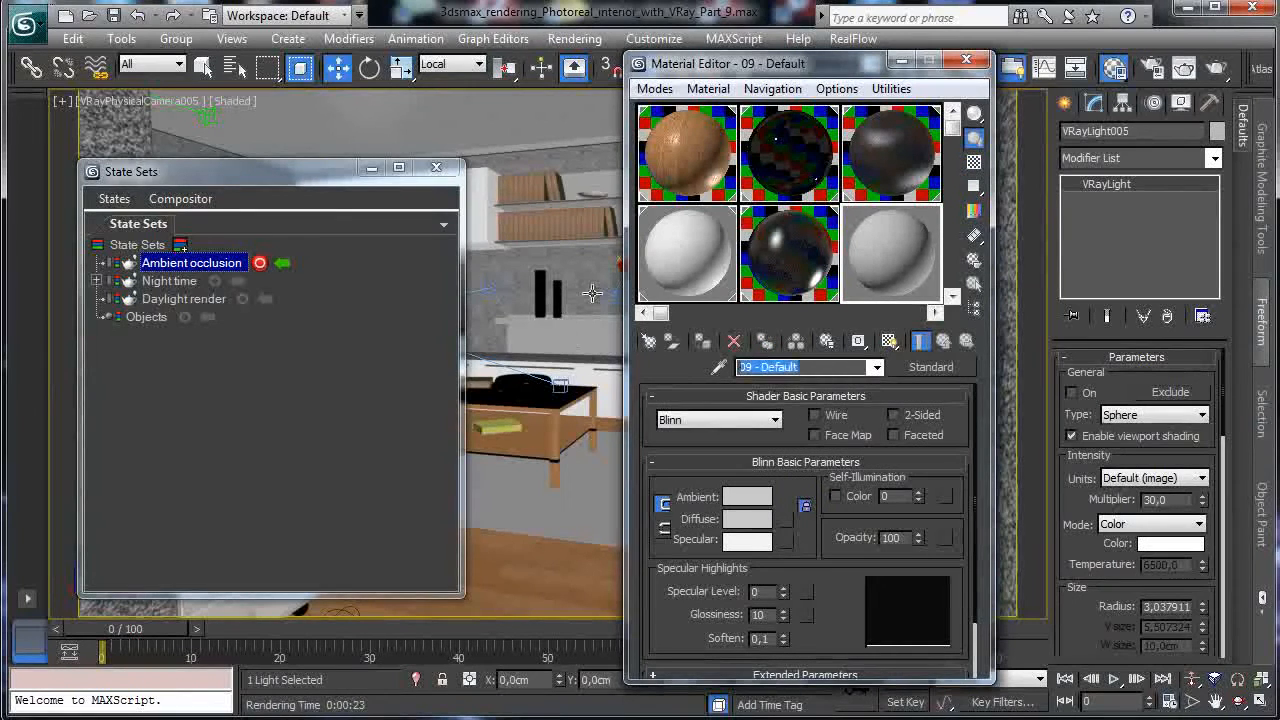
pyautogui.write('Ao')
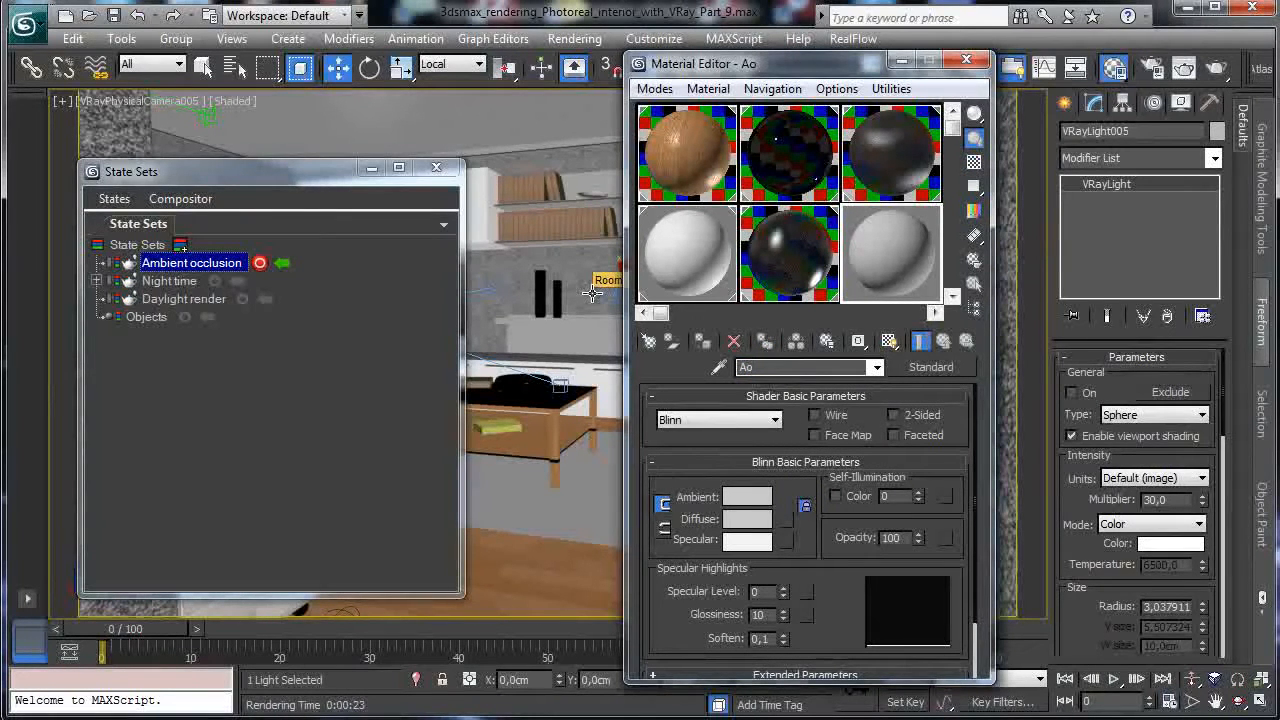
pyautogui.click(928, 370)
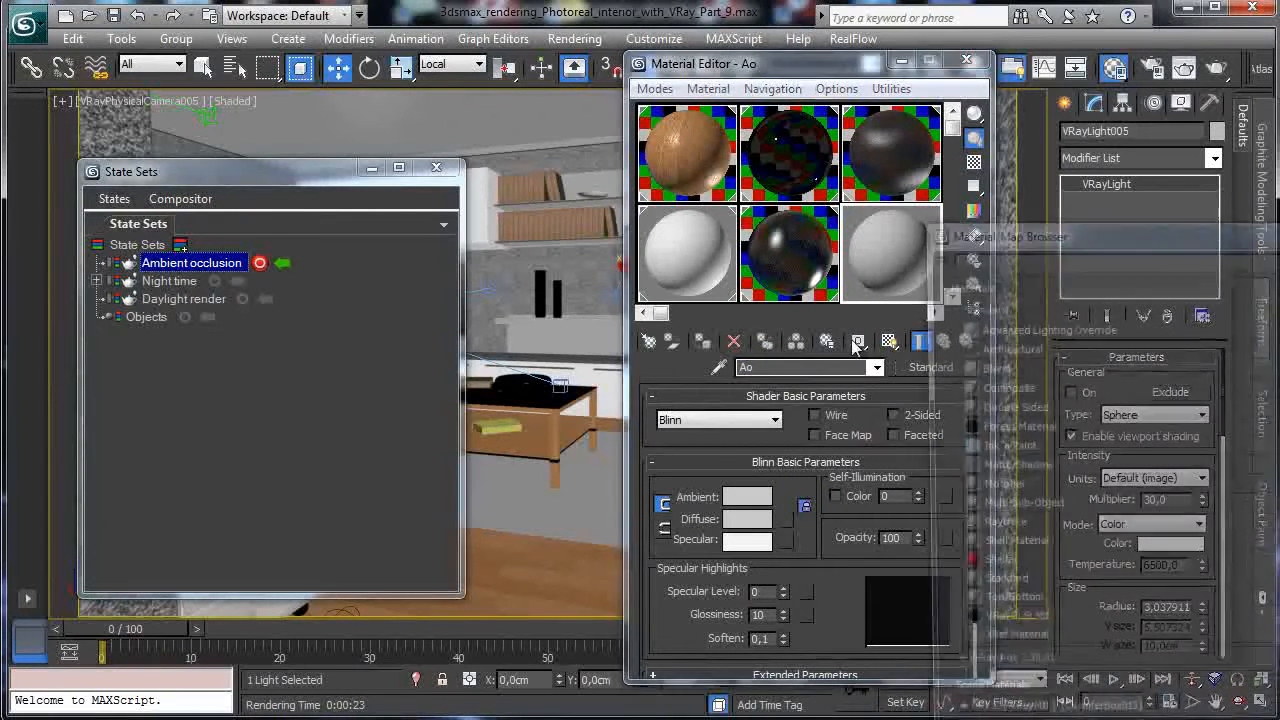
pyautogui.moveTo(1111, 235); pyautogui.dragTo(616, 77)
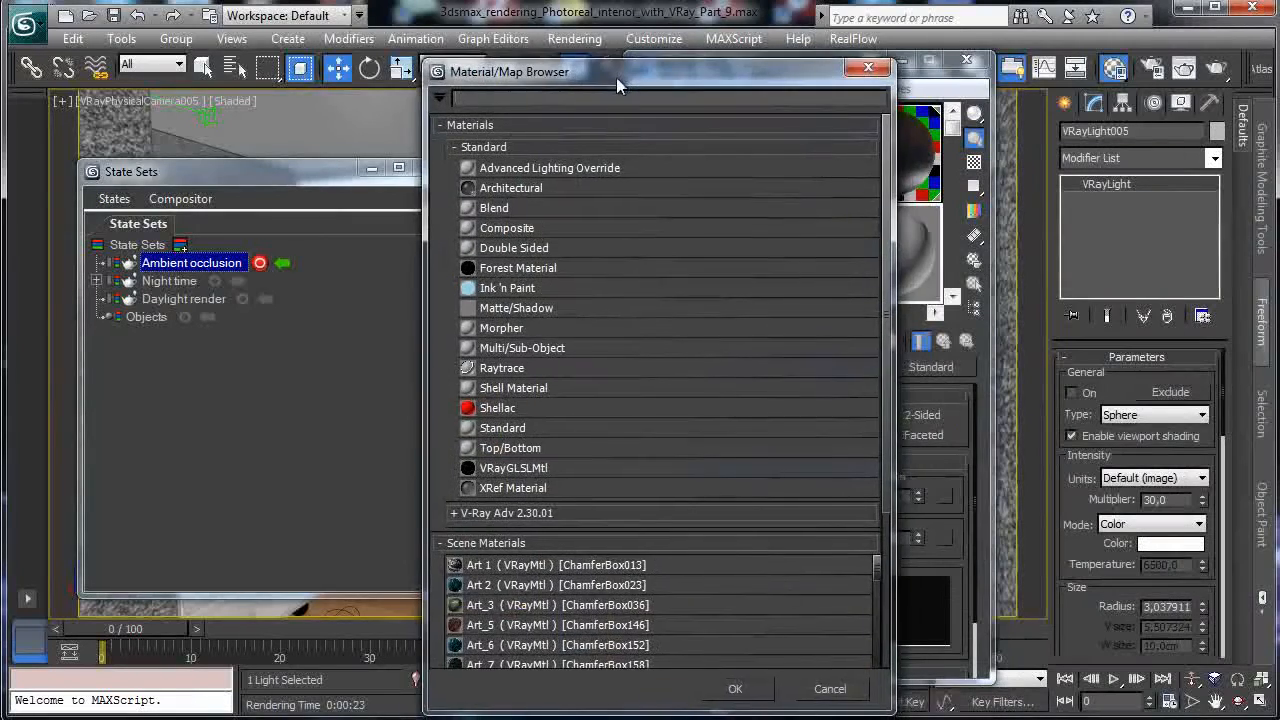
pyautogui.click(565, 514)
pyautogui.moveTo(884, 407); pyautogui.dragTo(870, 524)
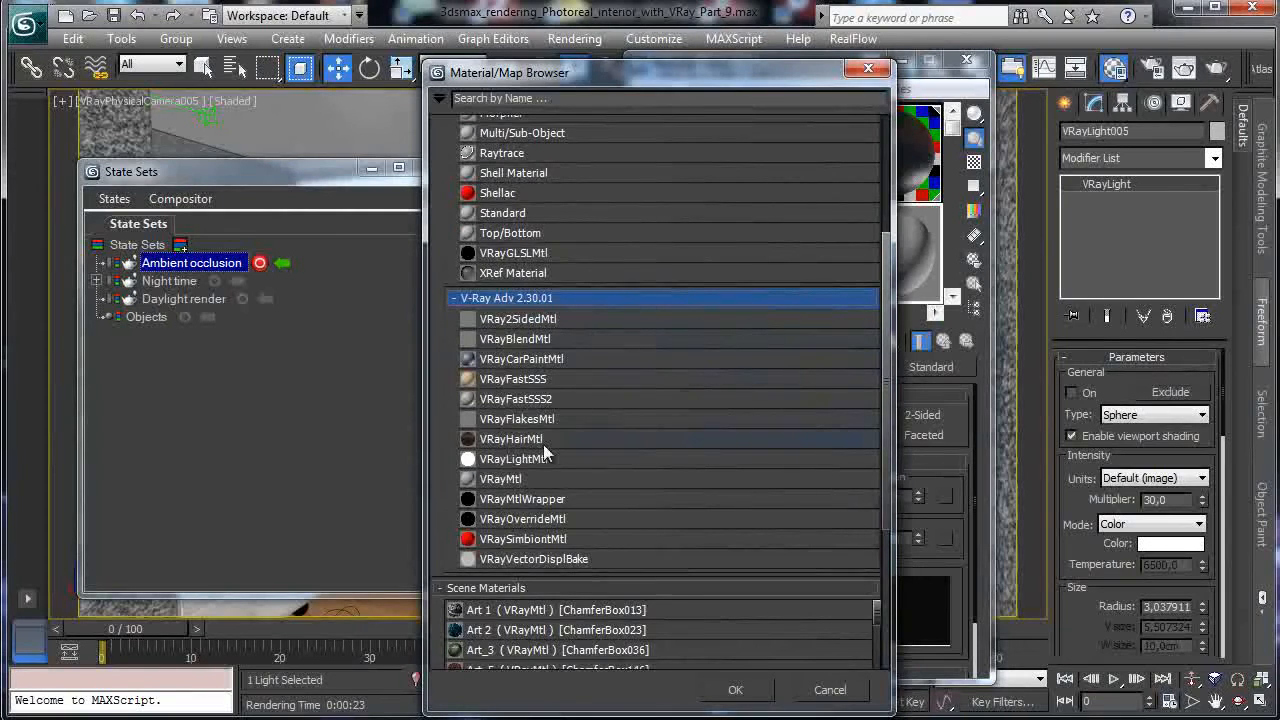
pyautogui.doubleClick(512, 461)
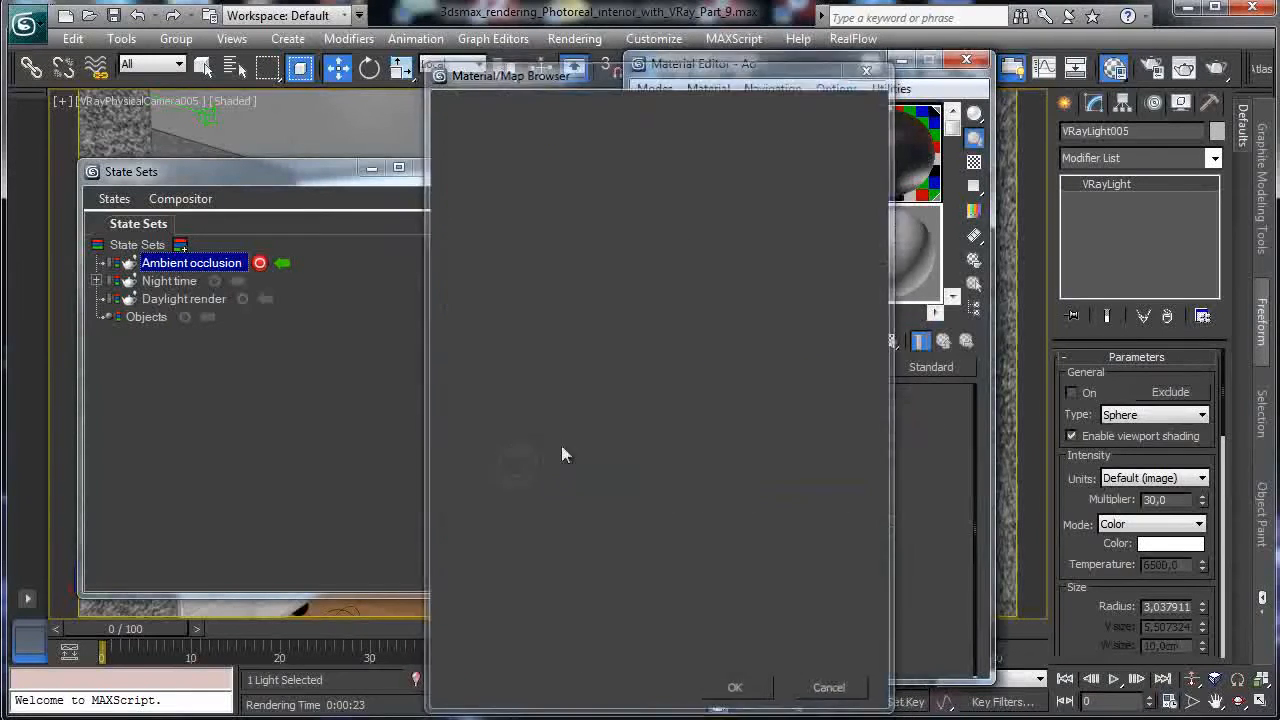
# Assign a VRayDirt map as the Ao light material's colour.
pyautogui.click(857, 497)
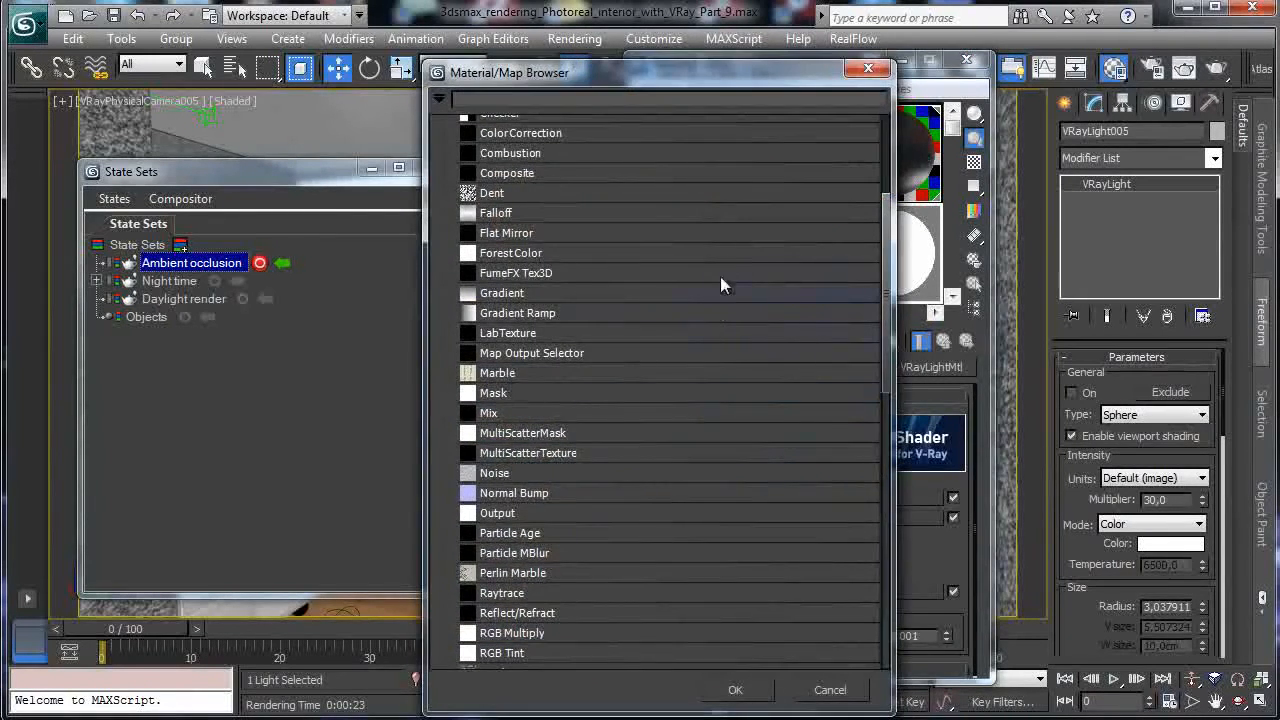
pyautogui.moveTo(892, 397); pyautogui.dragTo(866, 606)
pyautogui.click(478, 420)
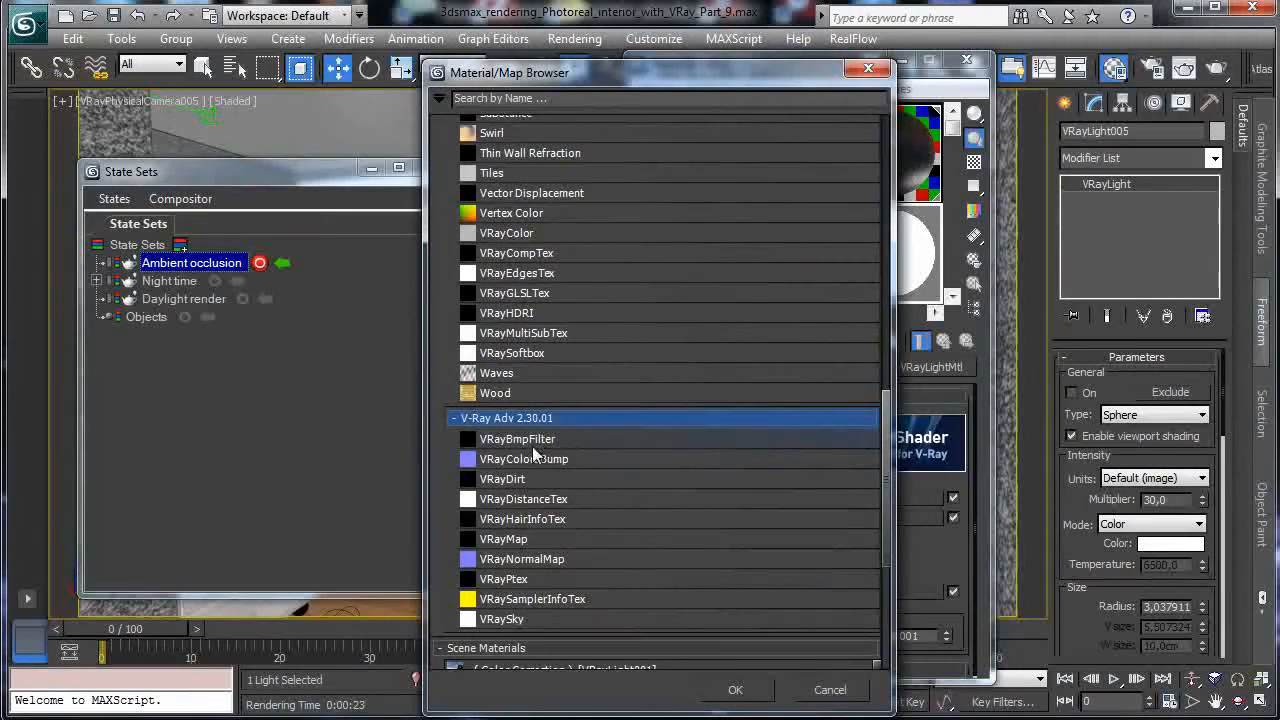
pyautogui.click(505, 479)
pyautogui.click(728, 692)
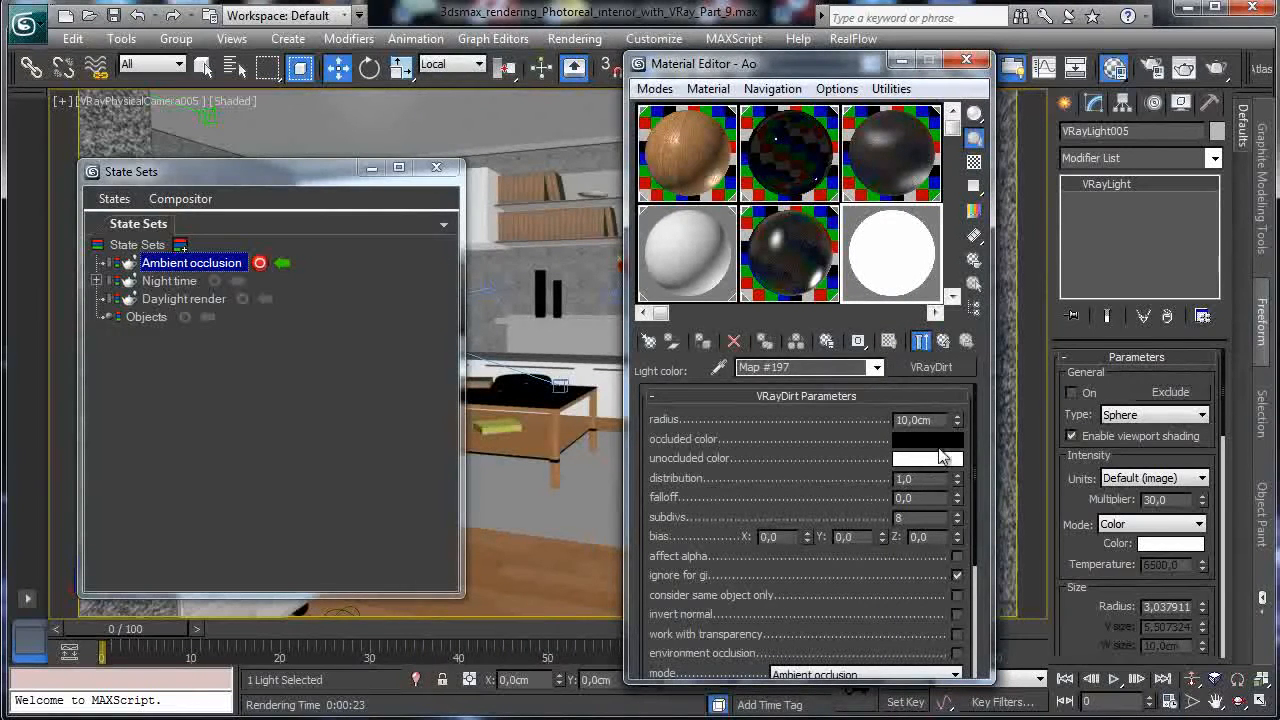
# Give VRayDirt a 30 cm radius and 16 subdivs, and enable Compensate camera exposure on Ao.
pyautogui.doubleClick(938, 420)
pyautogui.write('30')
pyautogui.press('Return')
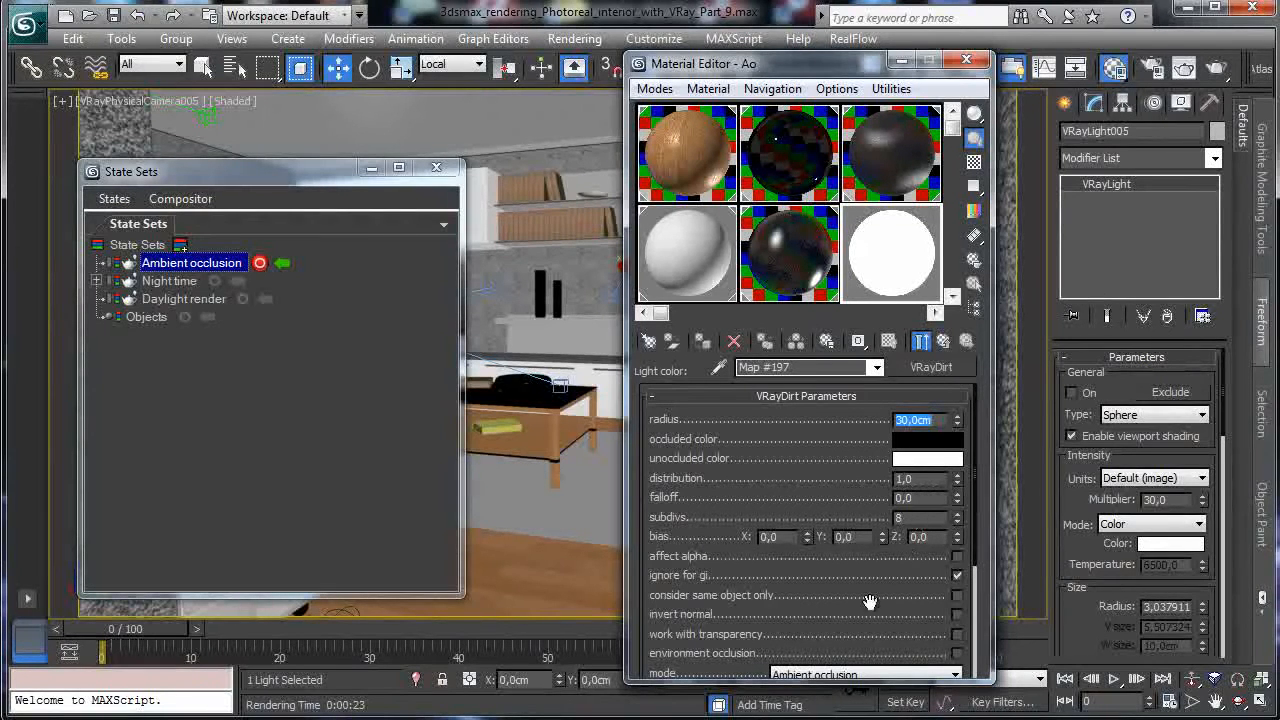
pyautogui.doubleClick(918, 517)
pyautogui.write('16')
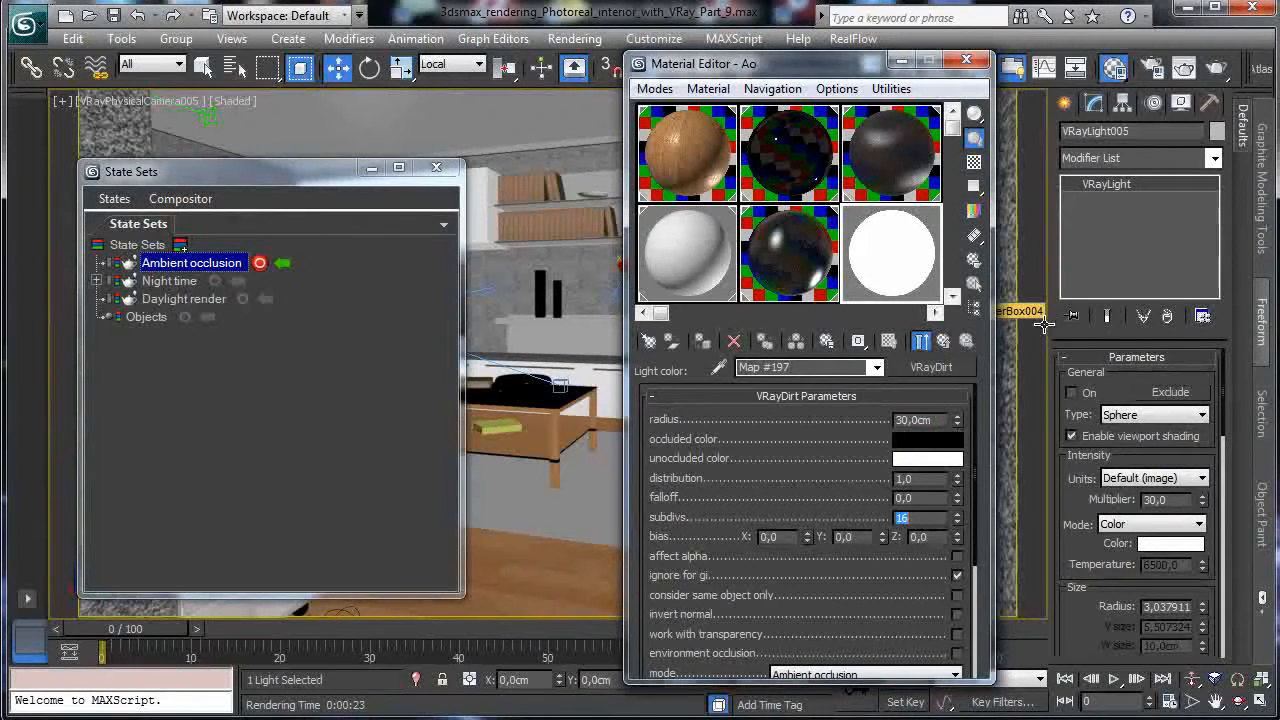
pyautogui.click(942, 341)
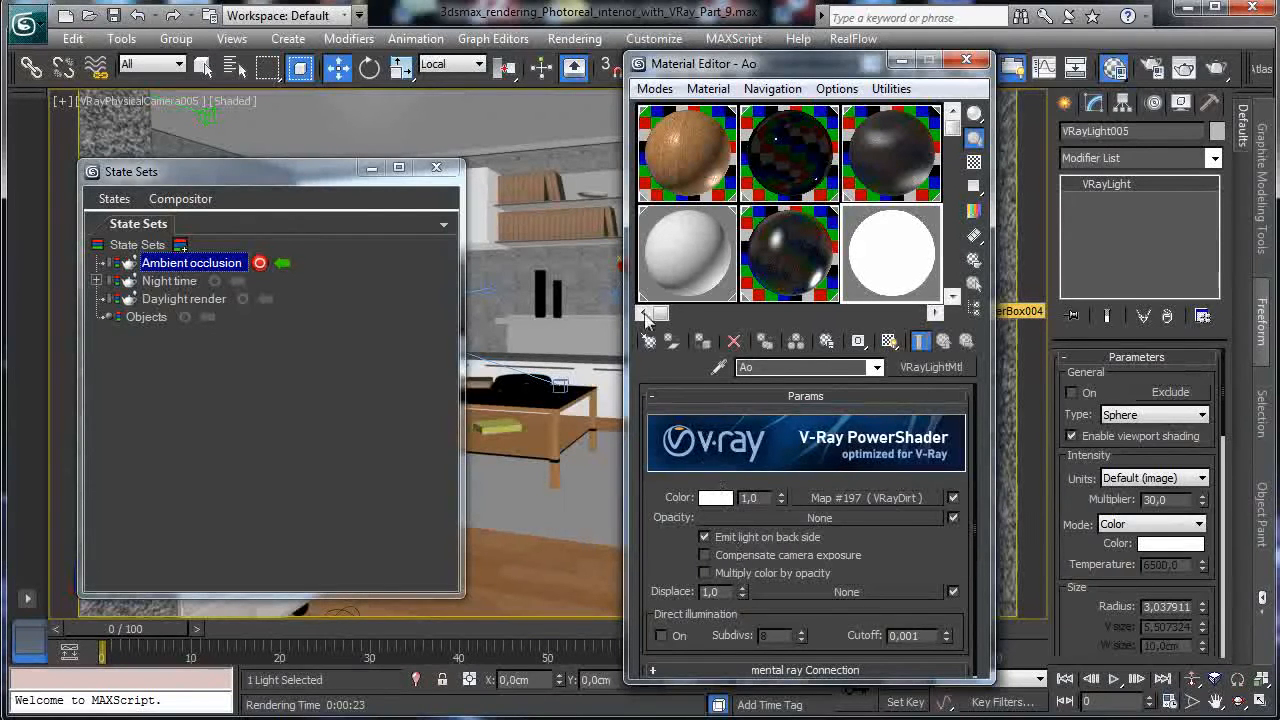
pyautogui.click(769, 555)
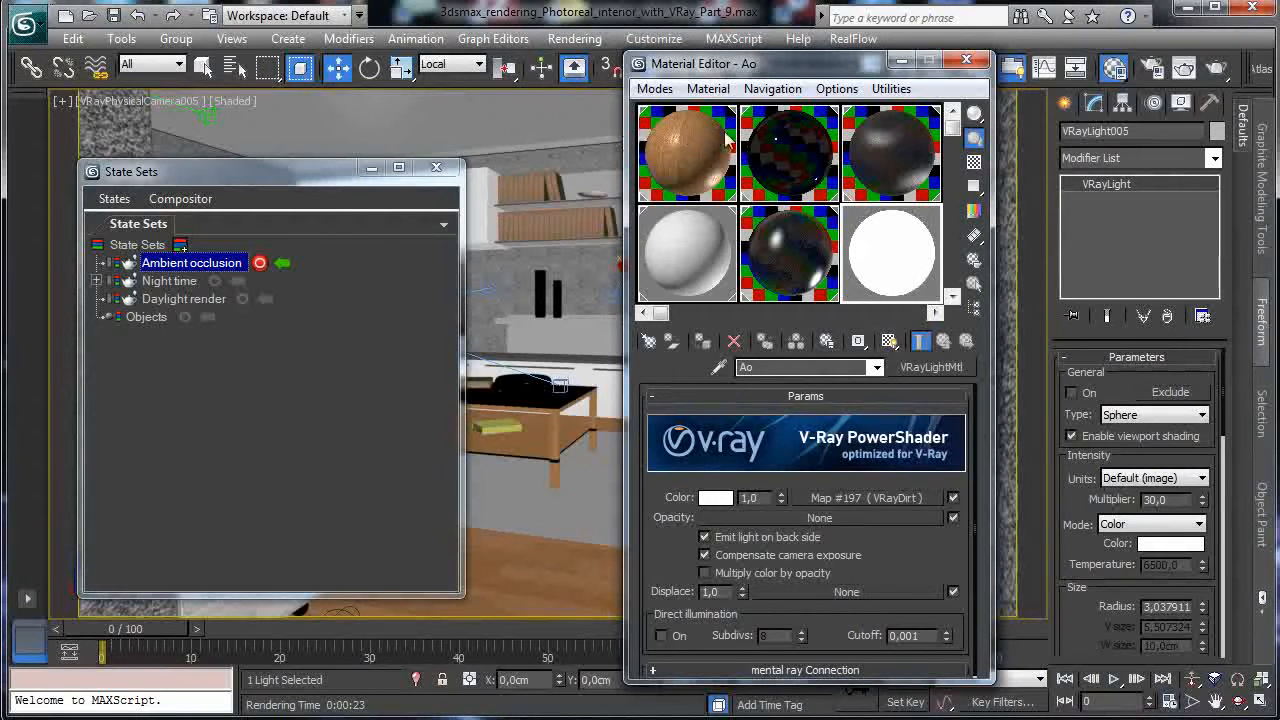
# Enable V-Ray Override mtl and set Ao as the override material, as an instance.
pyautogui.click(1152, 68)
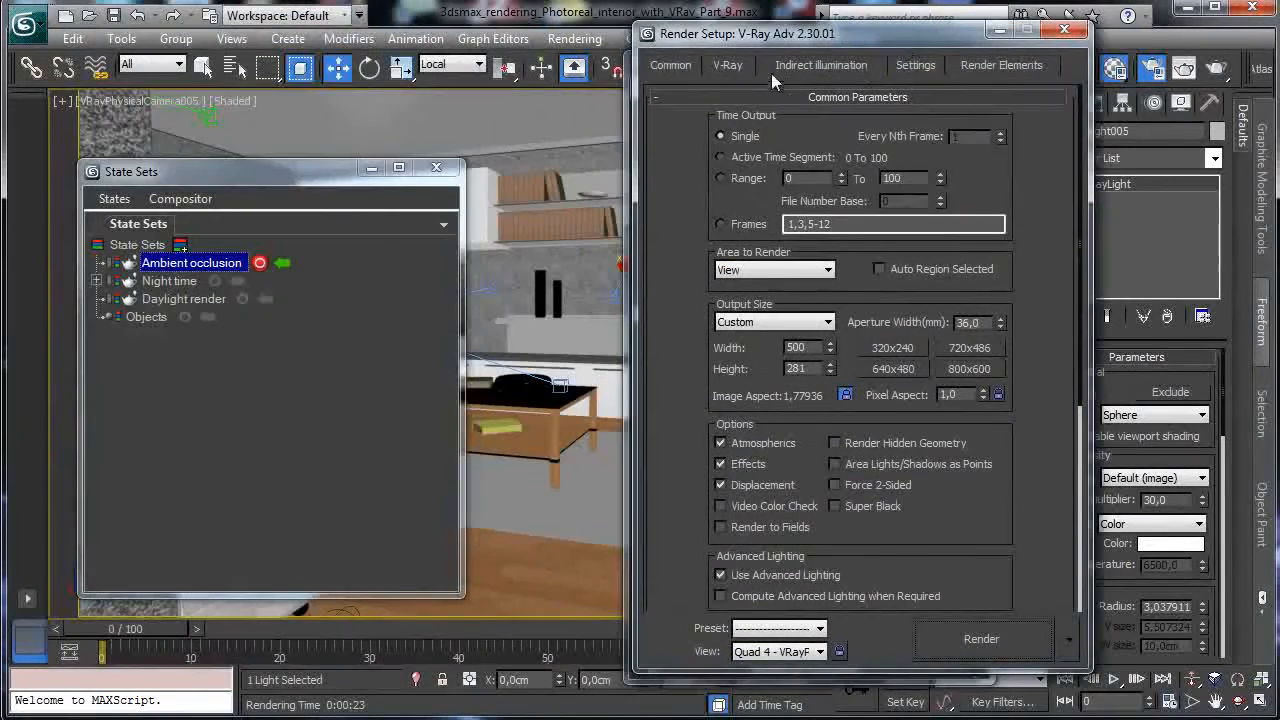
pyautogui.moveTo(624, 42); pyautogui.dragTo(904, 42)
pyautogui.click(727, 66)
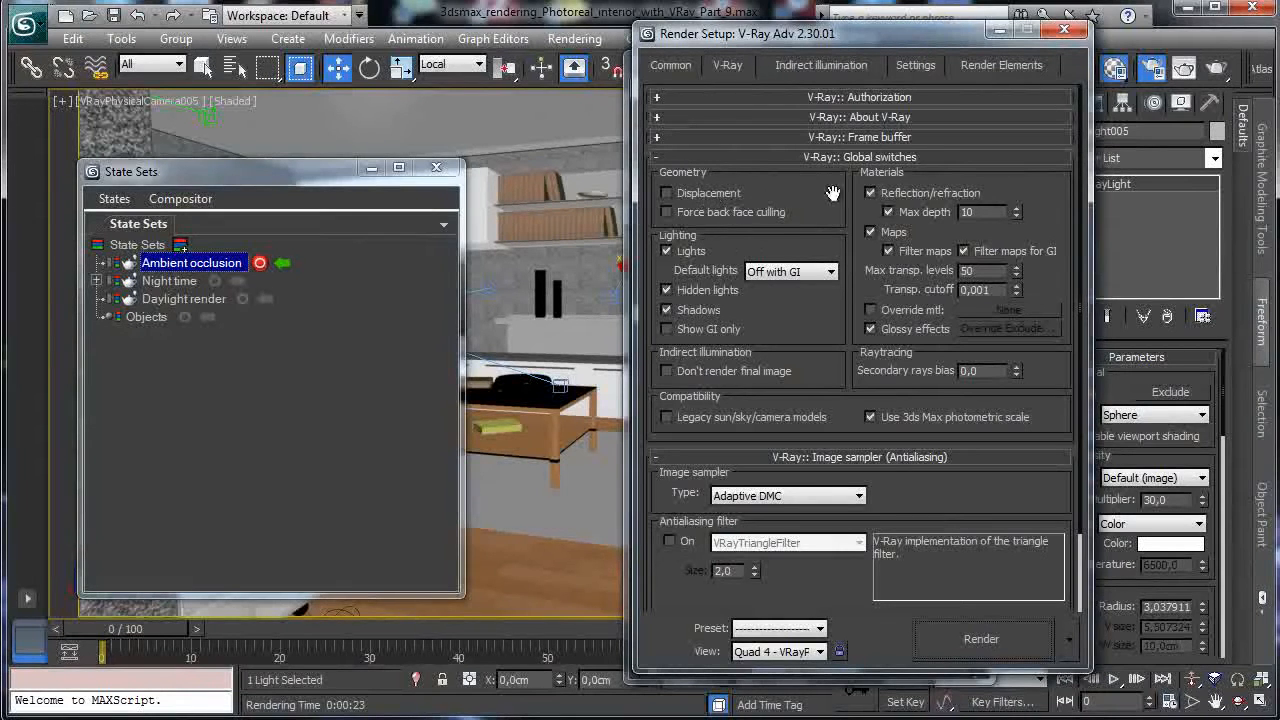
pyautogui.click(870, 310)
pyautogui.moveTo(839, 42); pyautogui.dragTo(376, 57)
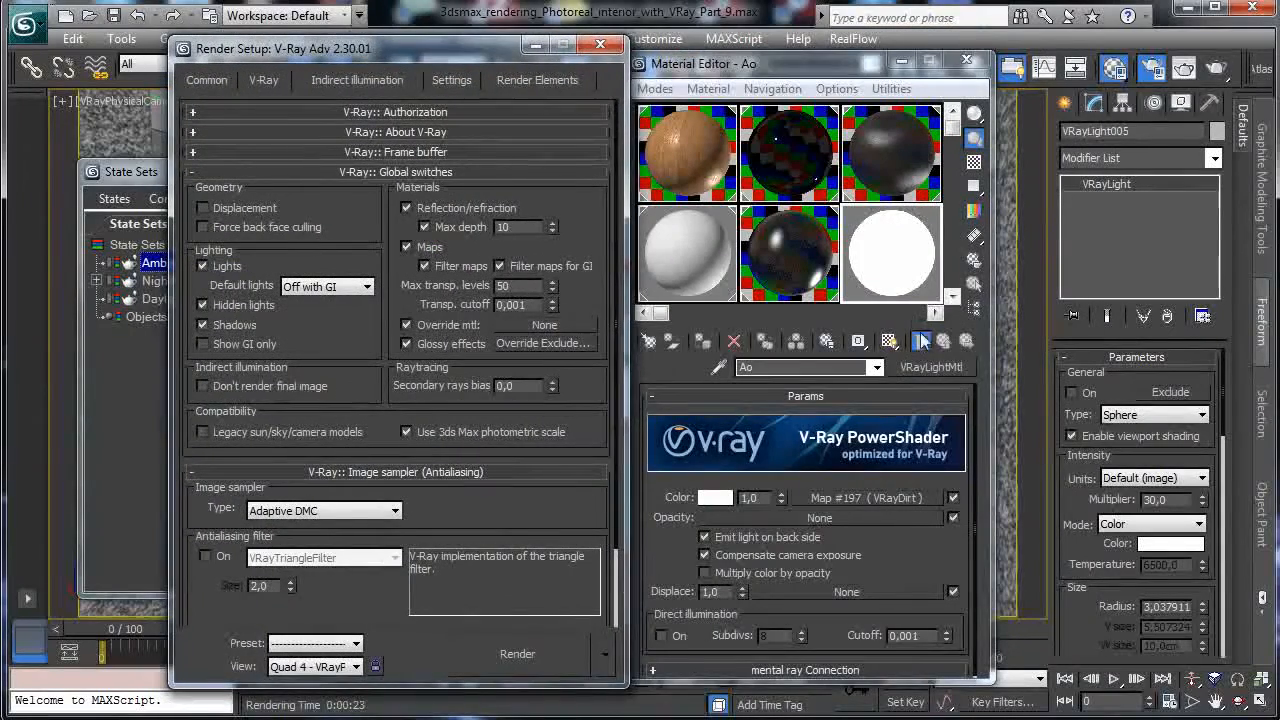
pyautogui.moveTo(915, 369); pyautogui.dragTo(530, 325)
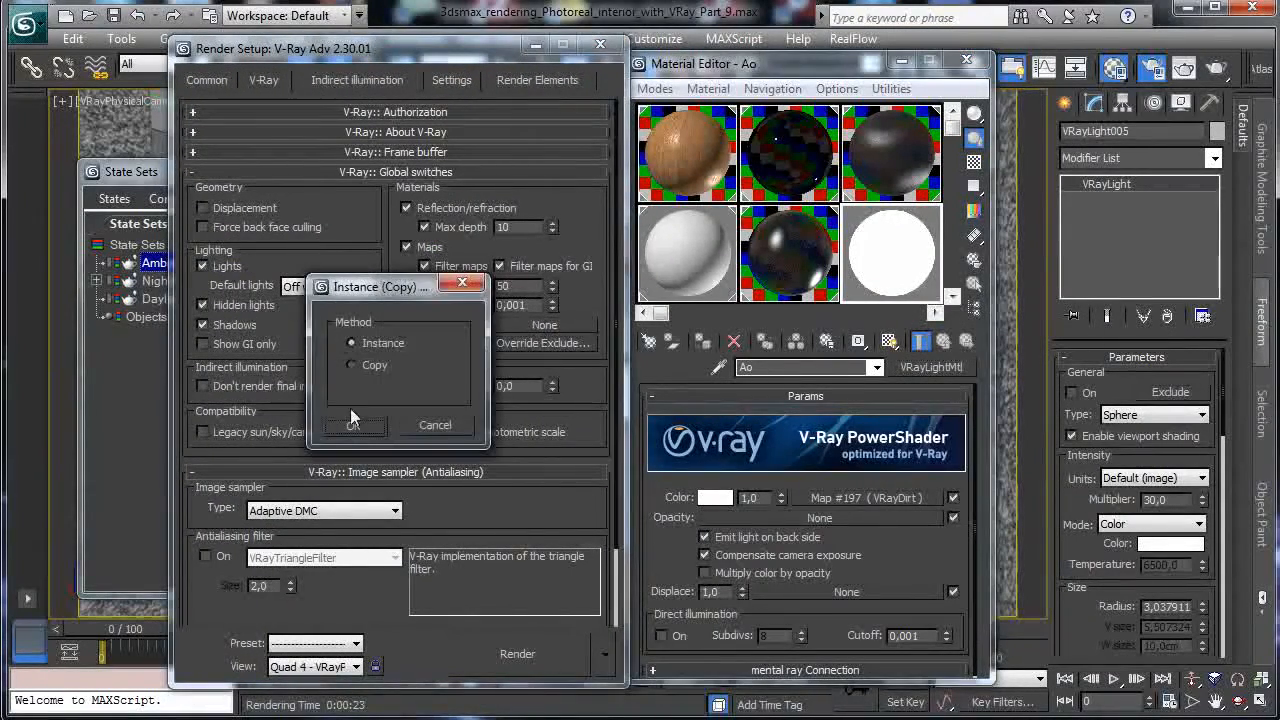
pyautogui.click(345, 424)
# Turn off global illumination in the Indirect illumination settings.
pyautogui.click(358, 84)
pyautogui.click(198, 138)
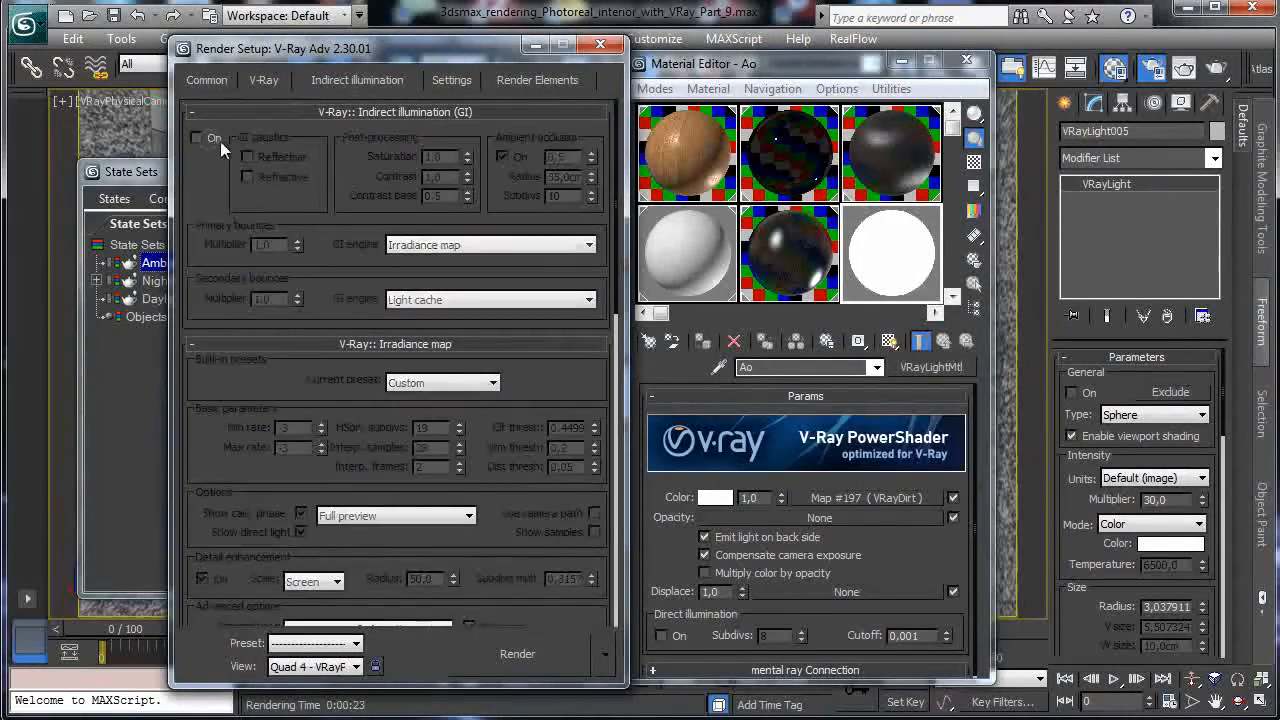
pyautogui.click(267, 84)
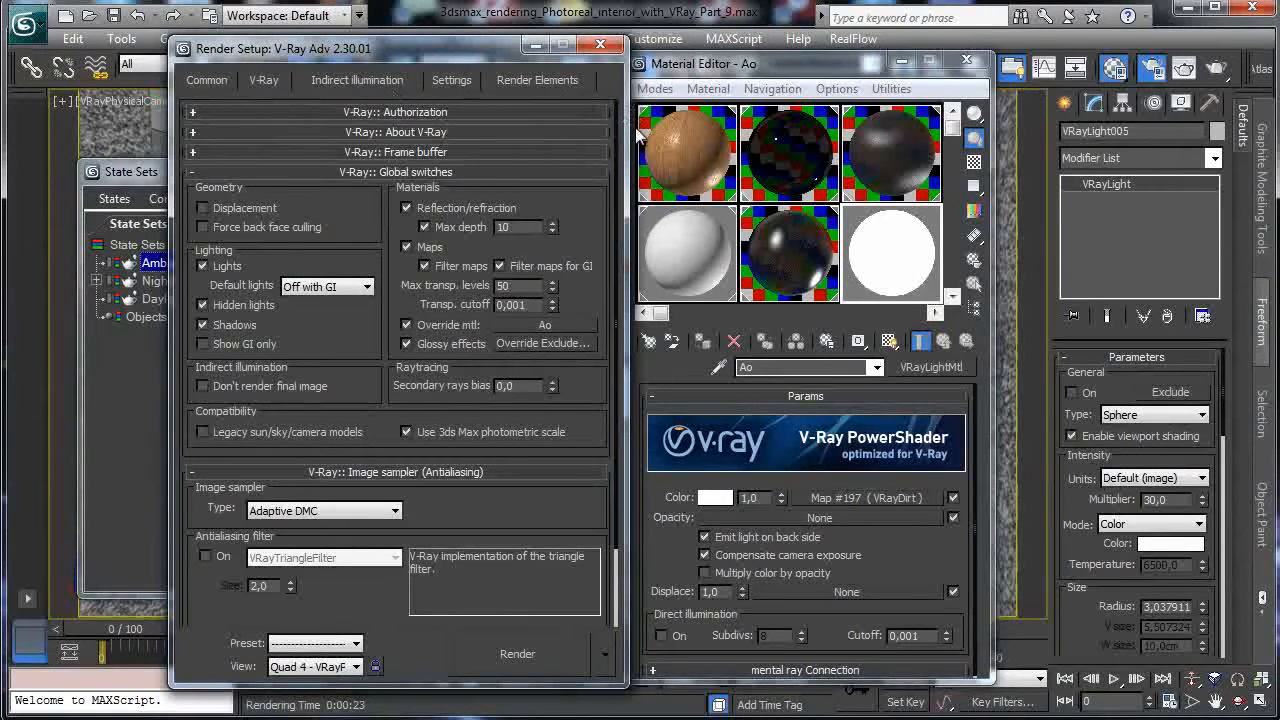
pyautogui.click(143, 176)
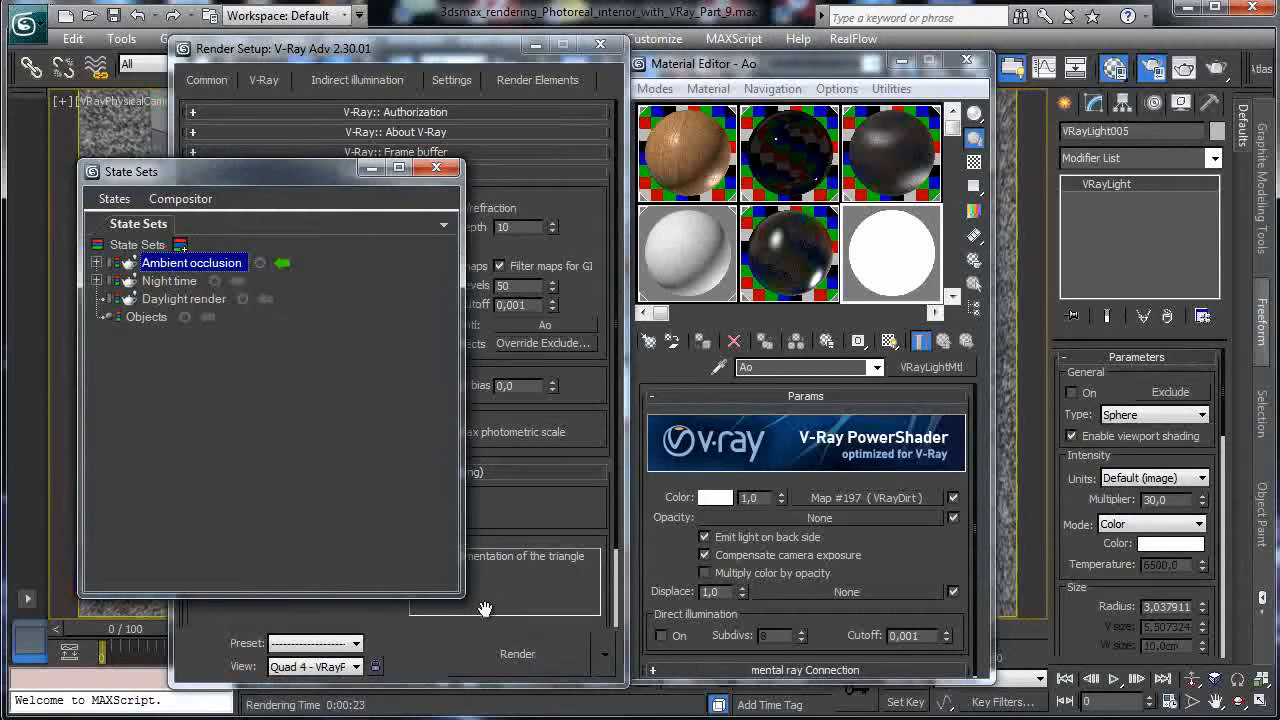
# Render the ambient occlusion pass, then reopen the VRayDirt parameters to edit its subdivs.
pyautogui.click(515, 655)
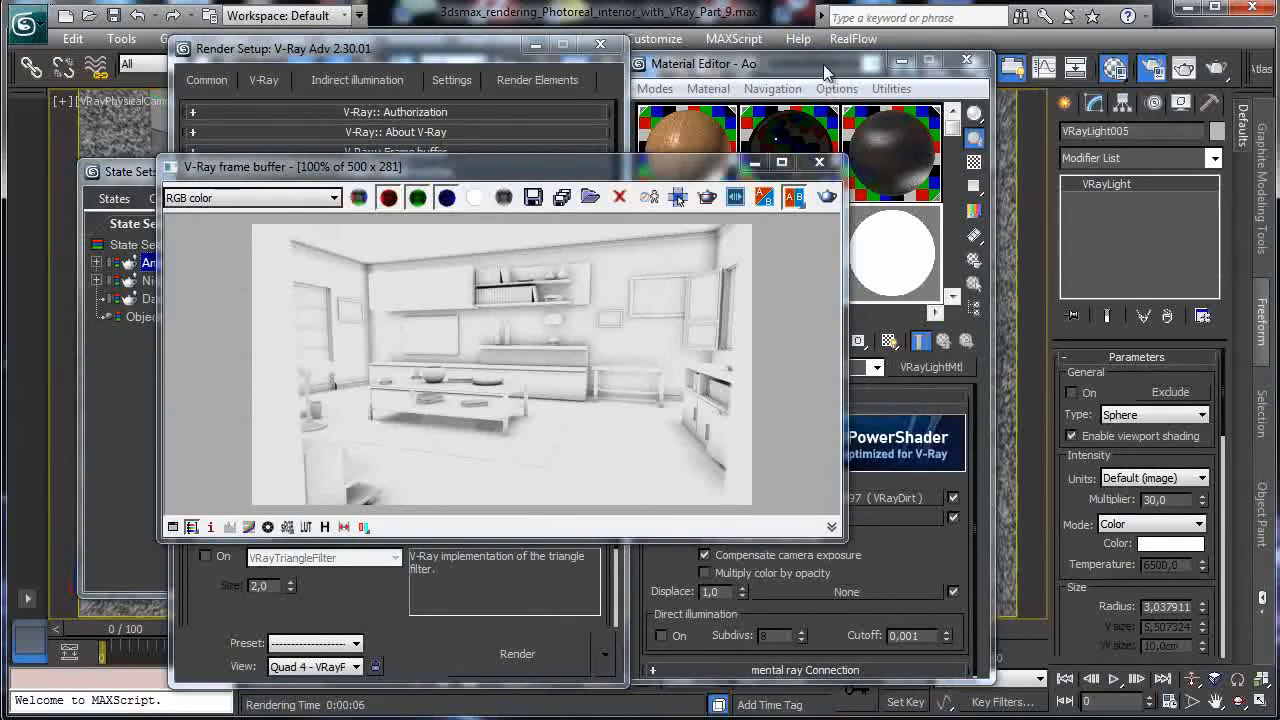
pyautogui.moveTo(823, 64); pyautogui.dragTo(1018, 60)
pyautogui.click(1098, 495)
pyautogui.doubleClick(1122, 512)
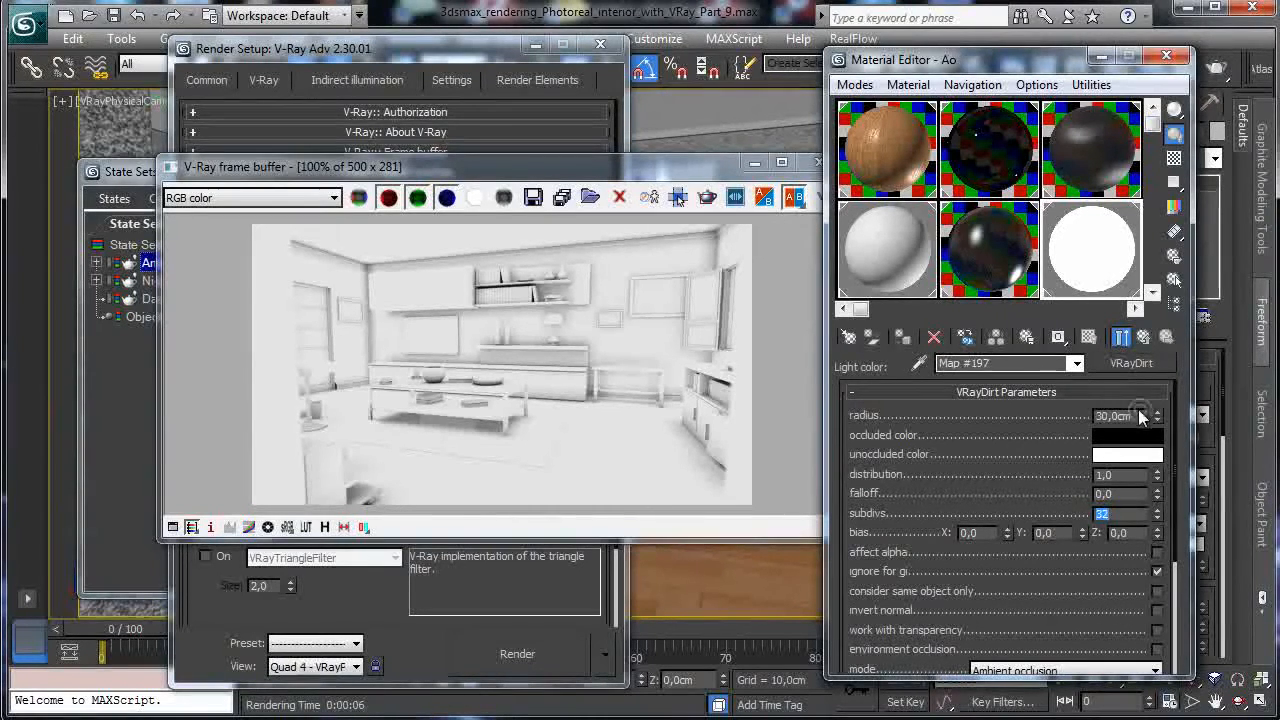
# Try a 50 cm dirt radius, compare against the render, then revert to 30 cm.
pyautogui.doubleClick(1139, 417)
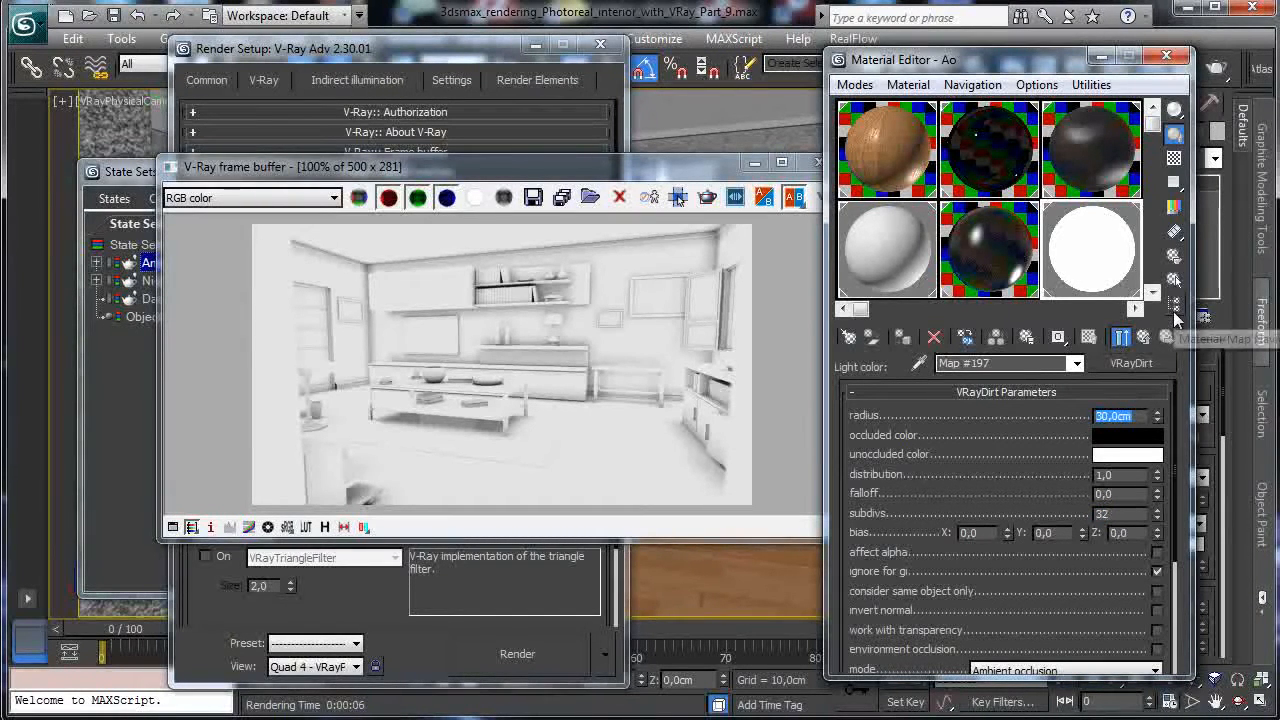
pyautogui.write('50')
pyautogui.press('Return')
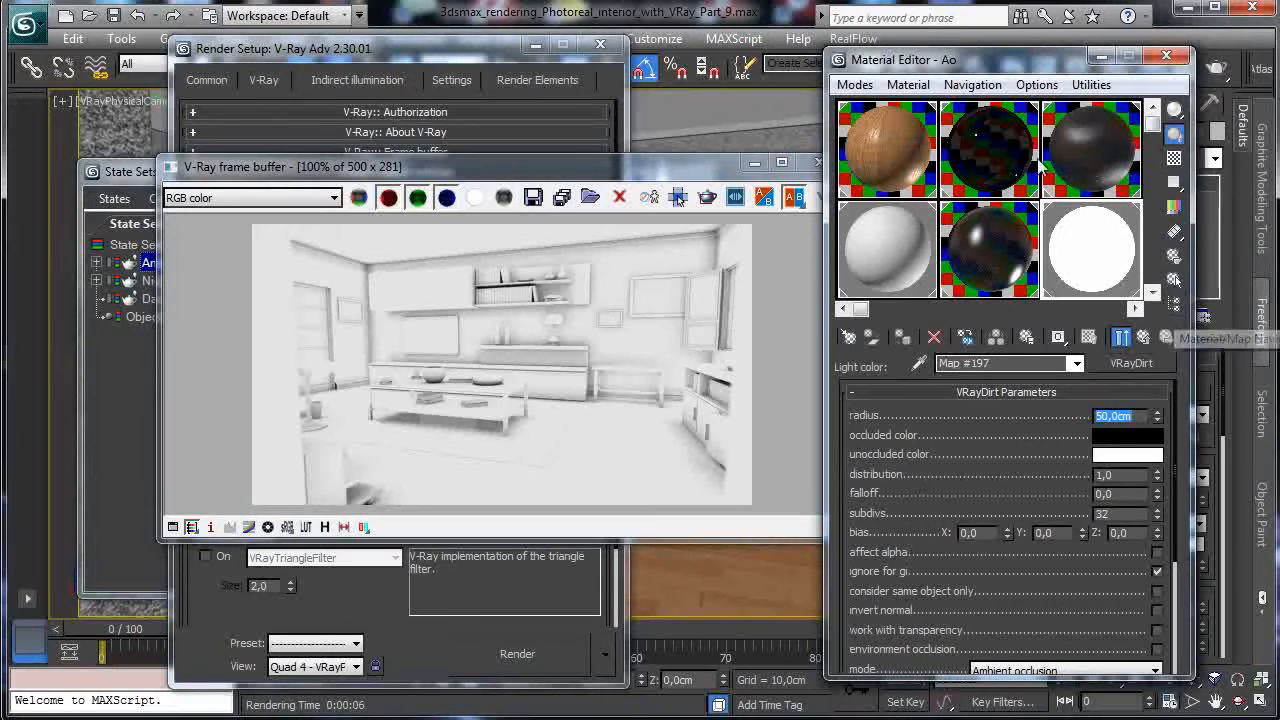
pyautogui.click(778, 200)
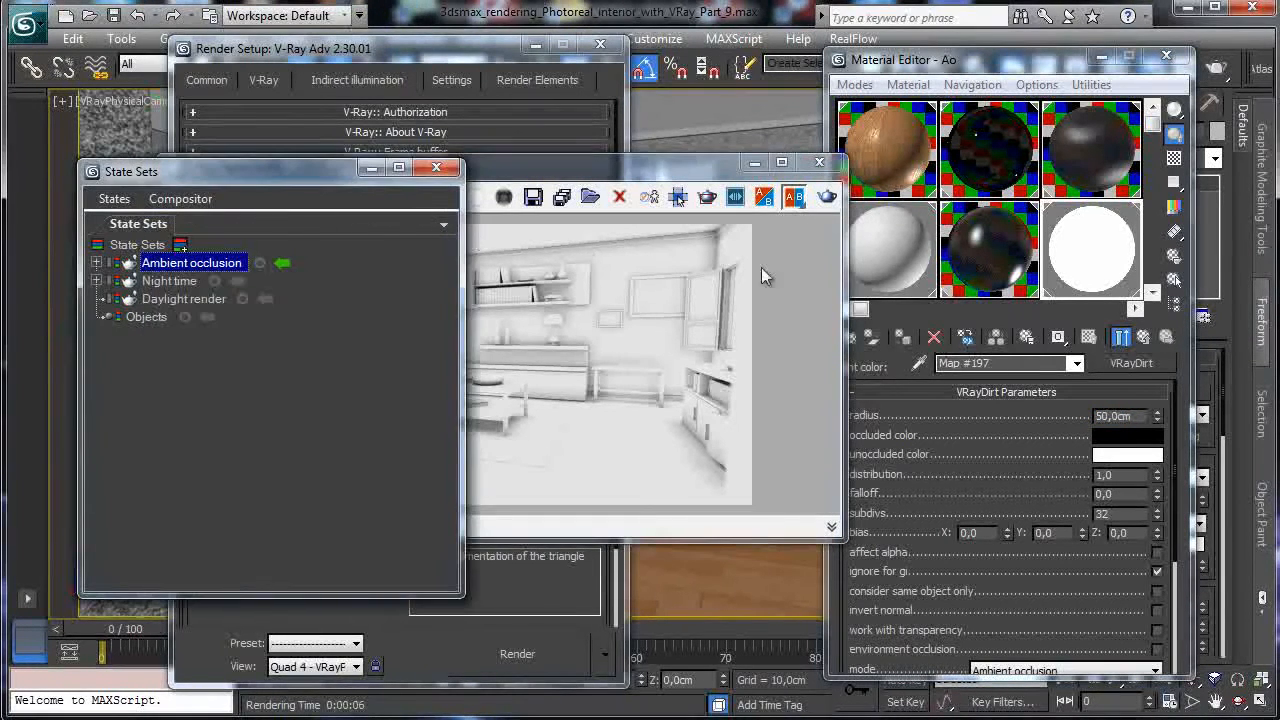
pyautogui.doubleClick(1134, 418)
pyautogui.write('30')
pyautogui.press('Return')
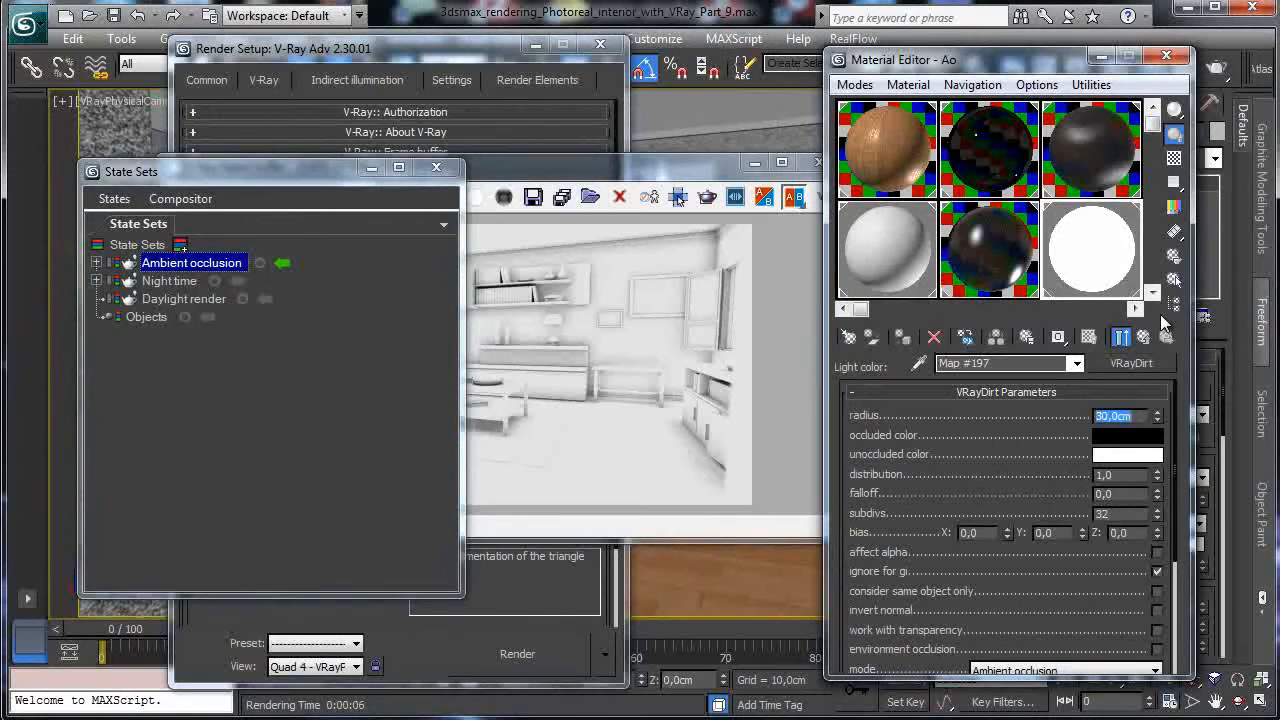
# Set the dirt radius to 50 cm and subdivs to 32, and re-render the AO pass.
pyautogui.doubleClick(1122, 513)
pyautogui.click(1203, 408)
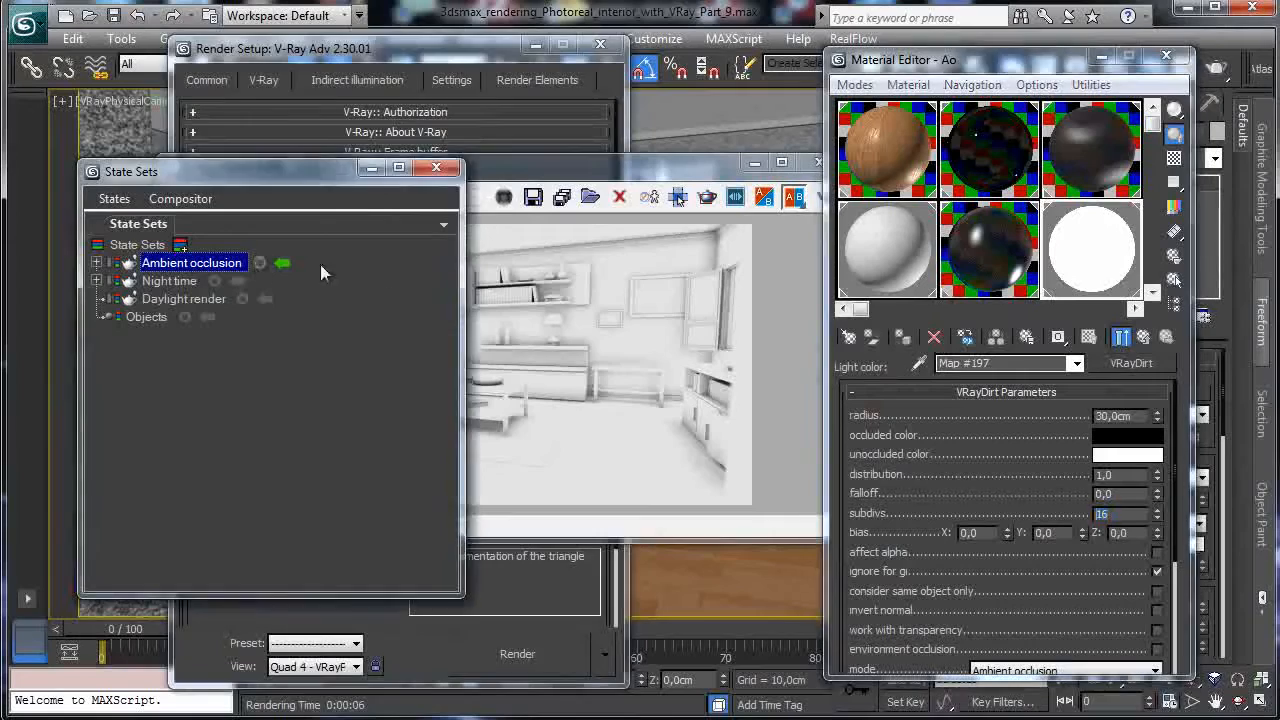
pyautogui.doubleClick(1135, 417)
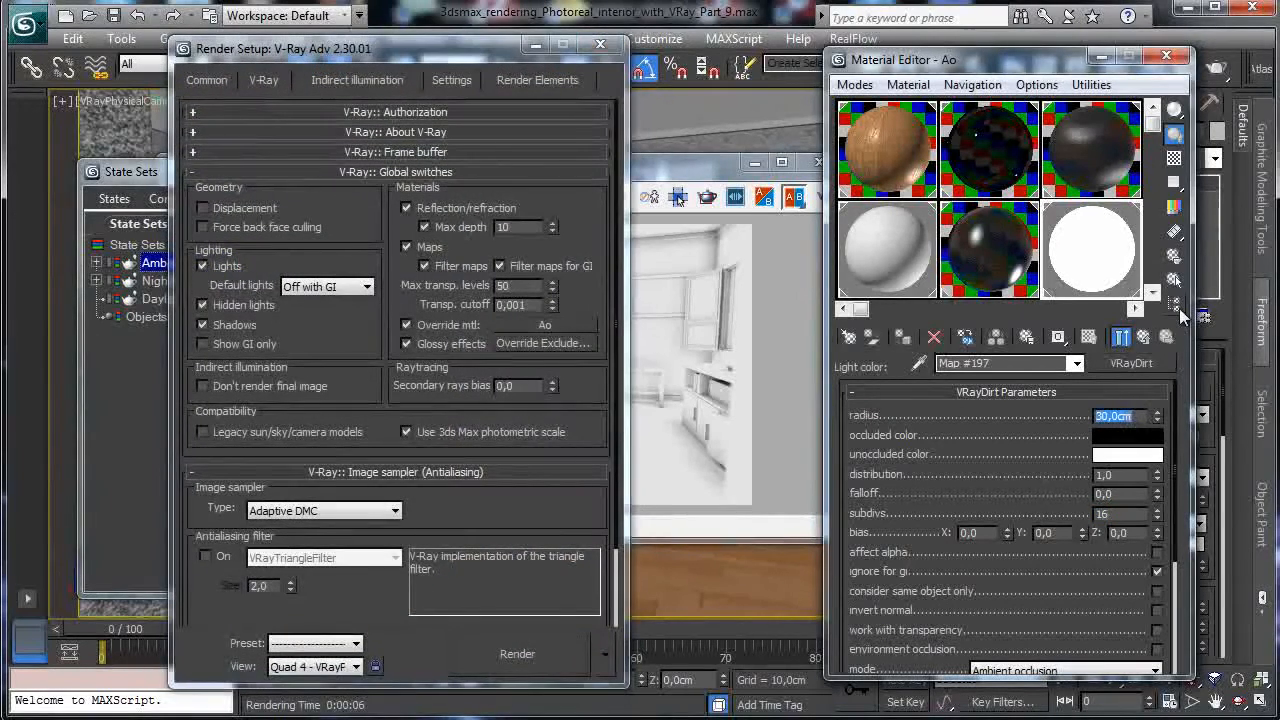
pyautogui.write('50')
pyautogui.press('Return')
pyautogui.doubleClick(1122, 513)
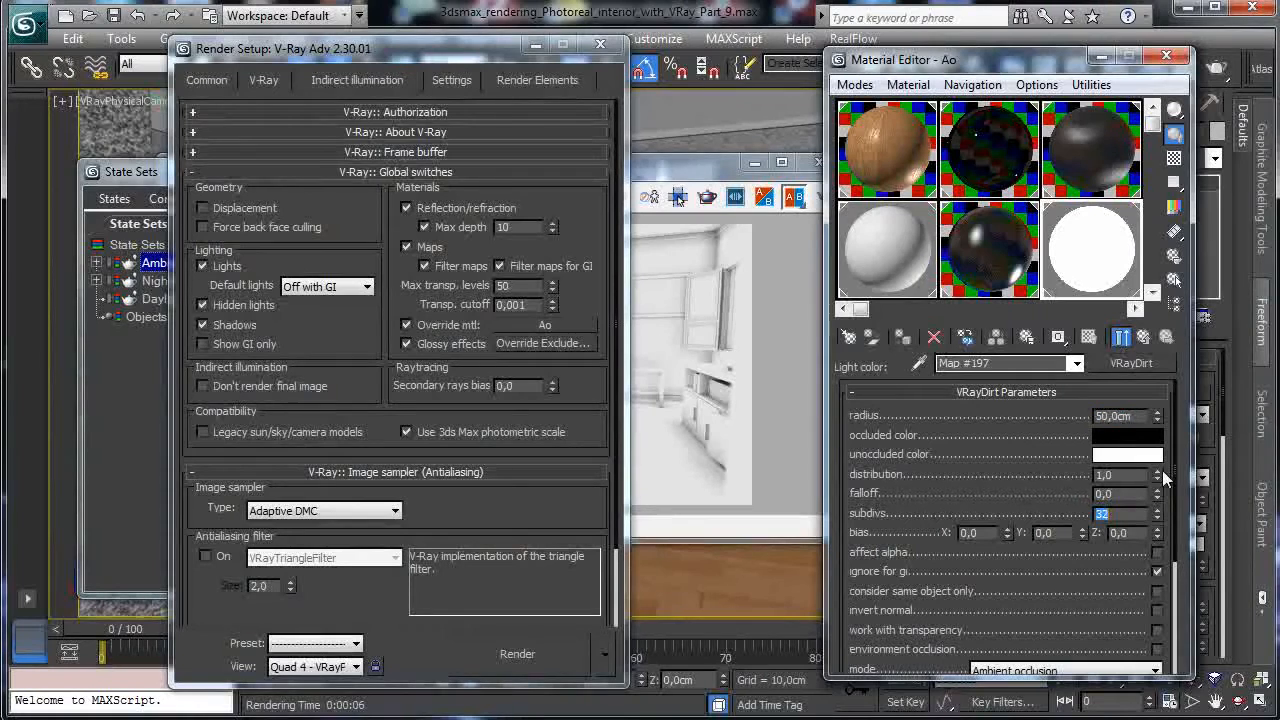
pyautogui.moveTo(136, 175); pyautogui.dragTo(73, 184)
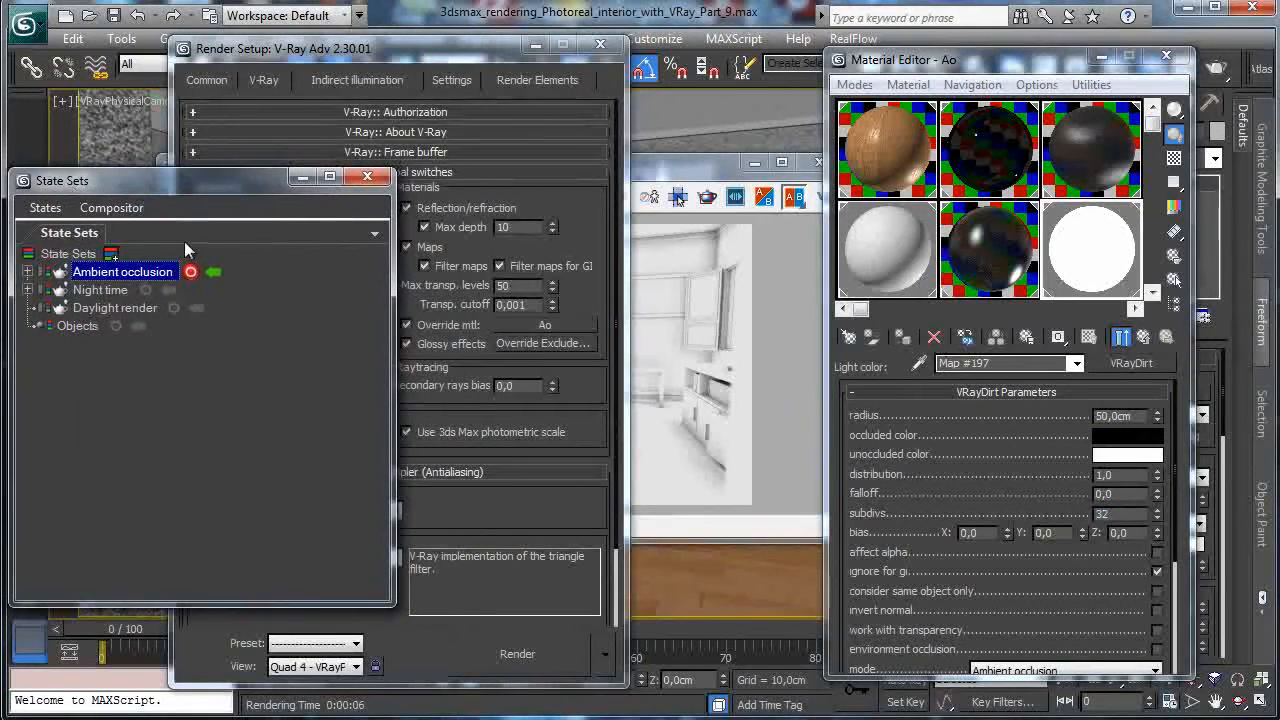
pyautogui.click(518, 656)
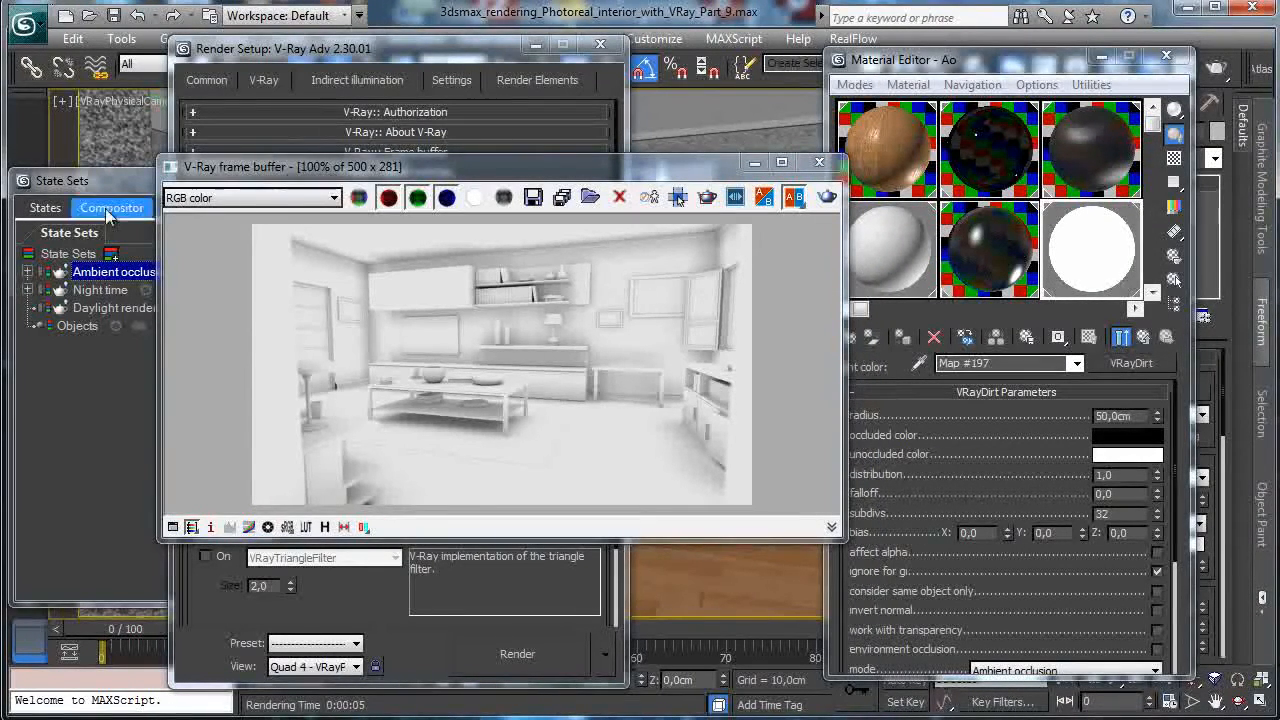
# Set the output size to 1280 x 720 with image aspect locked at 1.77778.
pyautogui.click(128, 190)
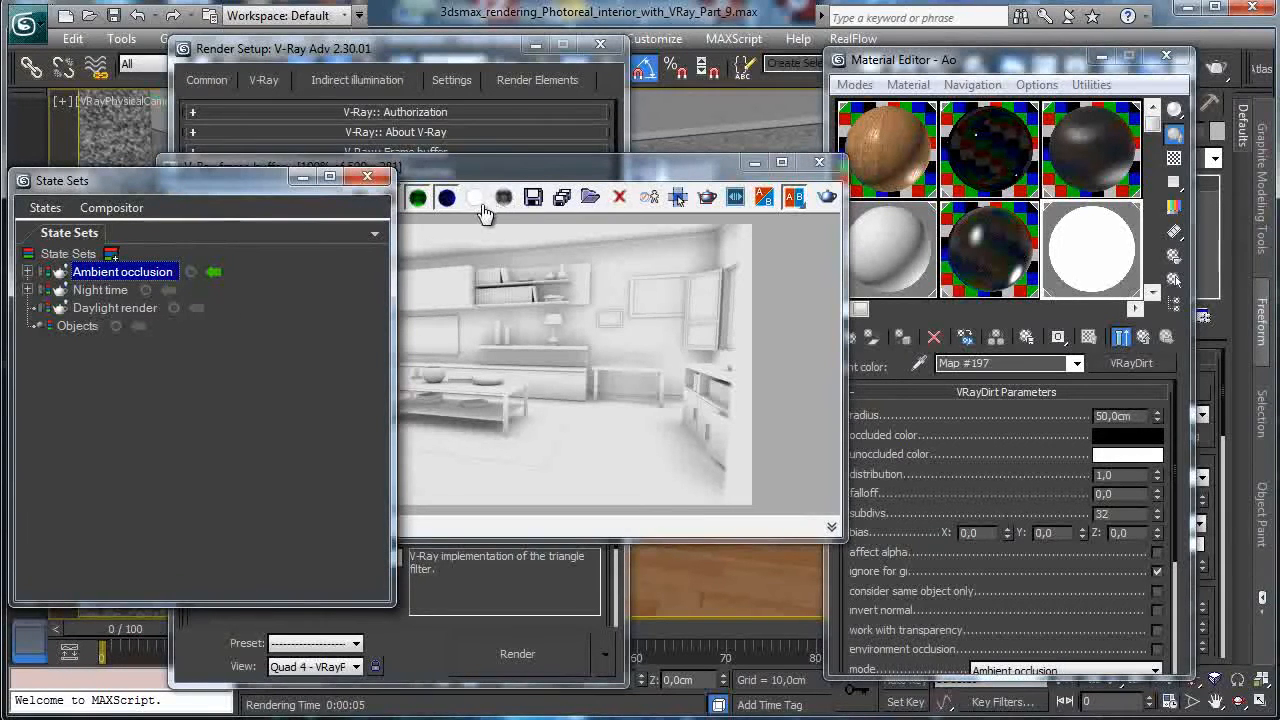
pyautogui.moveTo(490, 178); pyautogui.dragTo(829, 166)
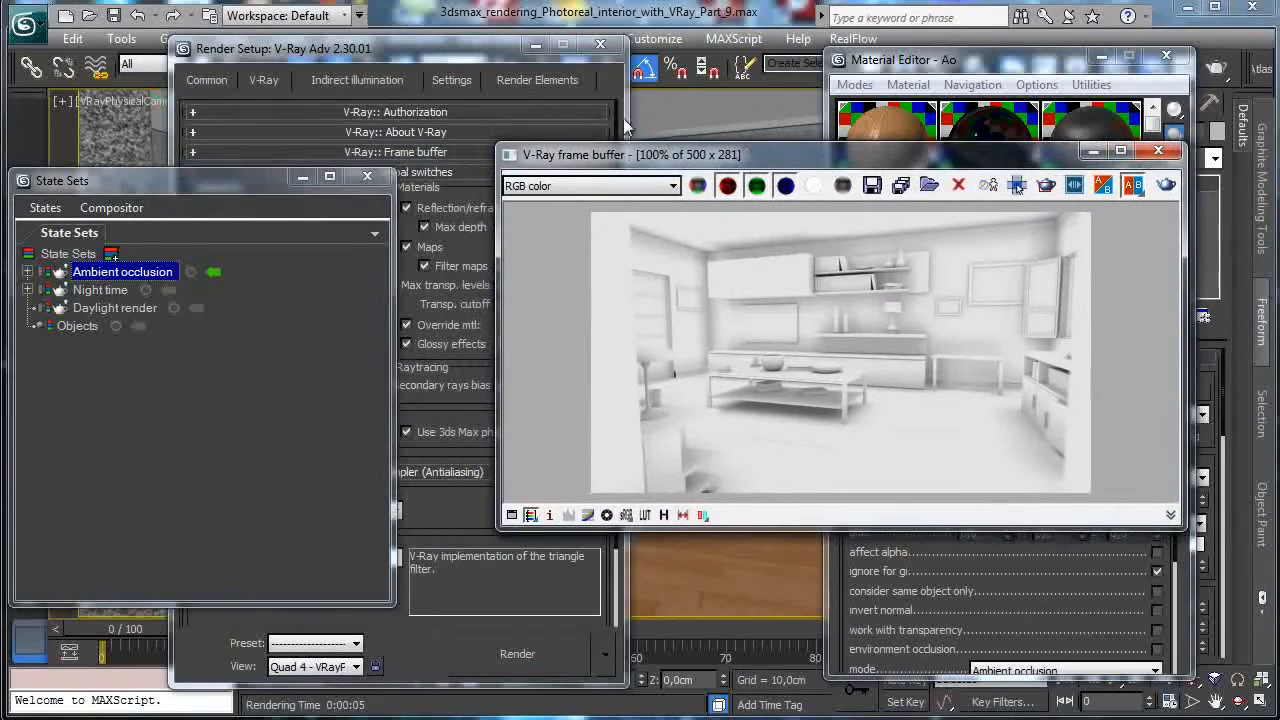
pyautogui.click(345, 51)
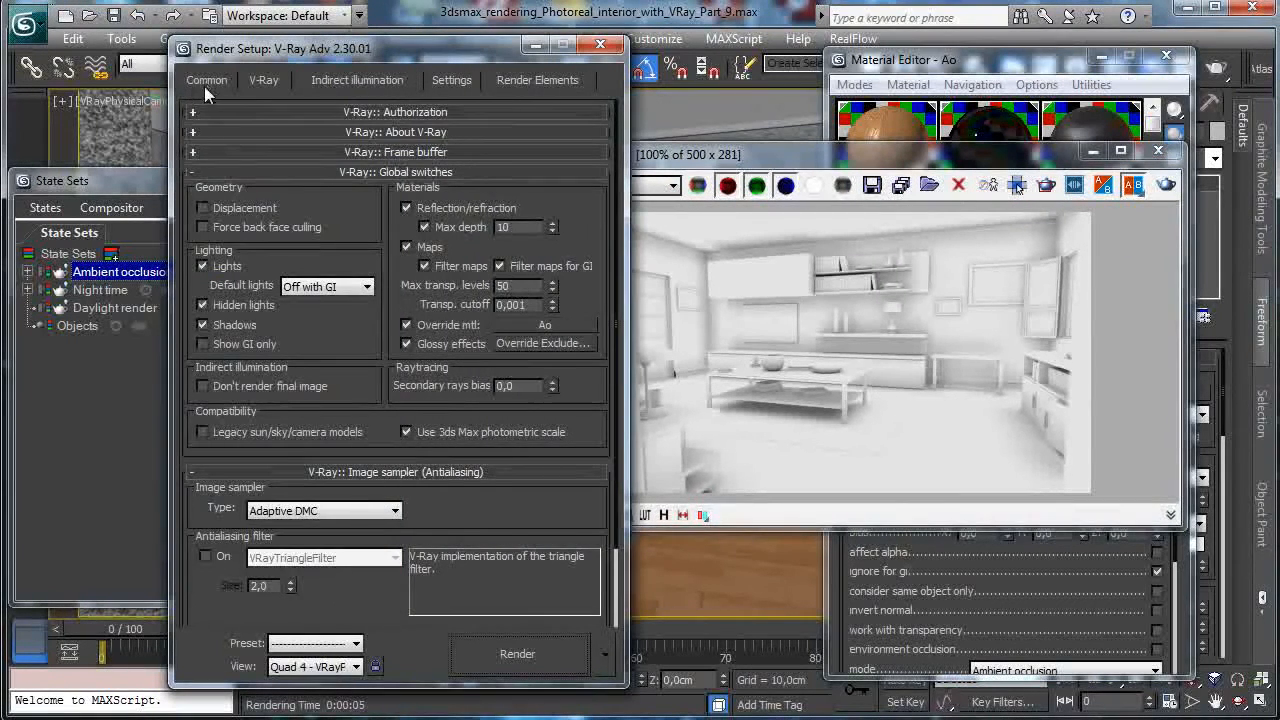
pyautogui.click(206, 82)
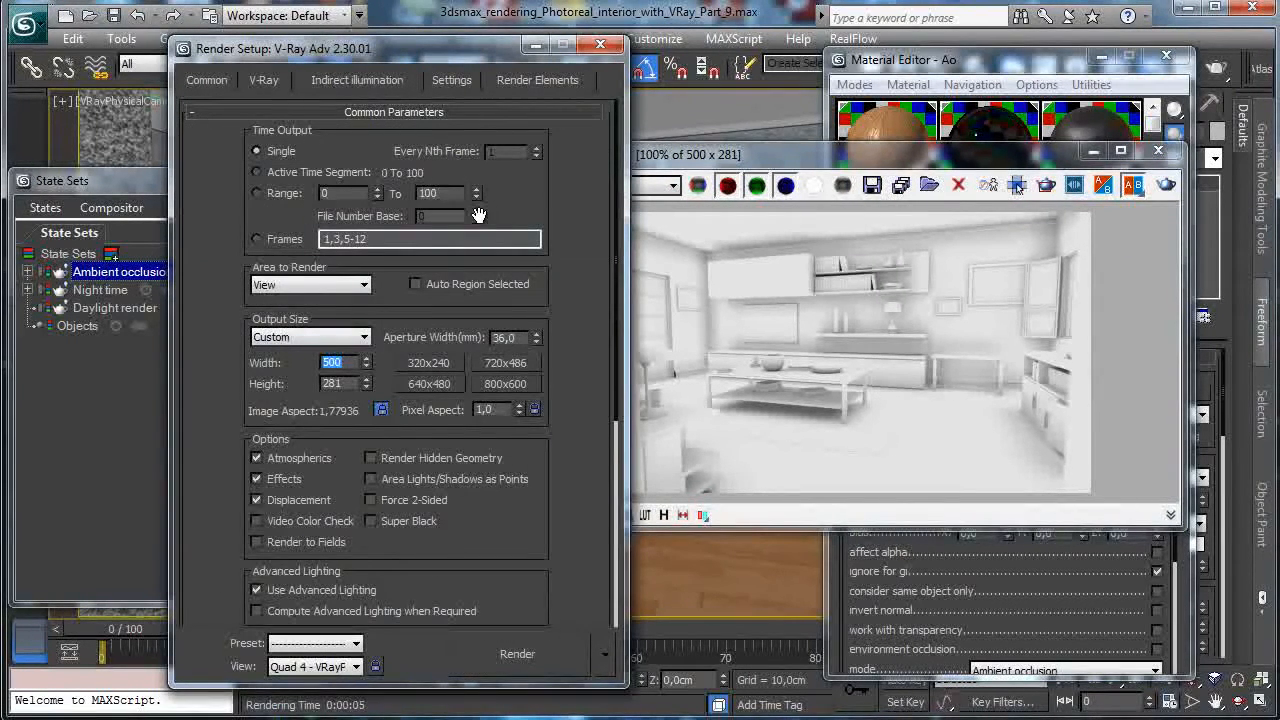
pyautogui.press('Return')
pyautogui.click(383, 411)
pyautogui.click(380, 409)
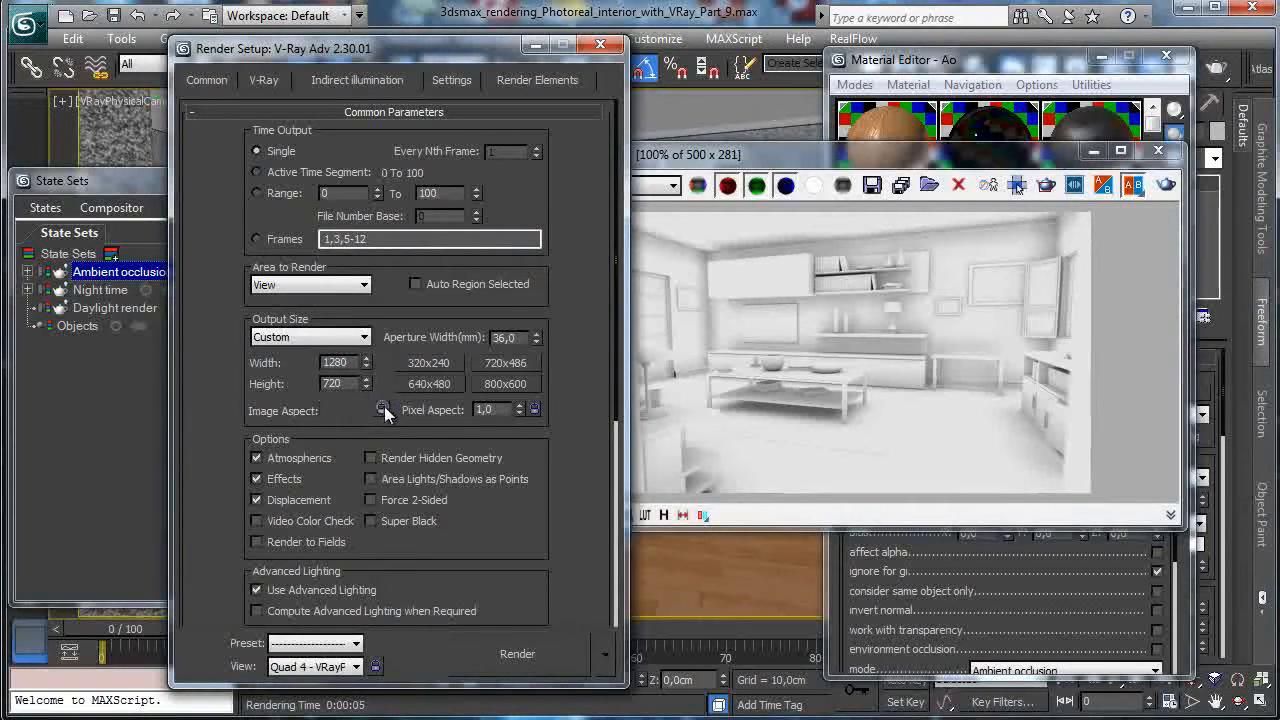
# Enable the V-Ray antialiasing filter and start rendering the AO pass.
pyautogui.click(266, 83)
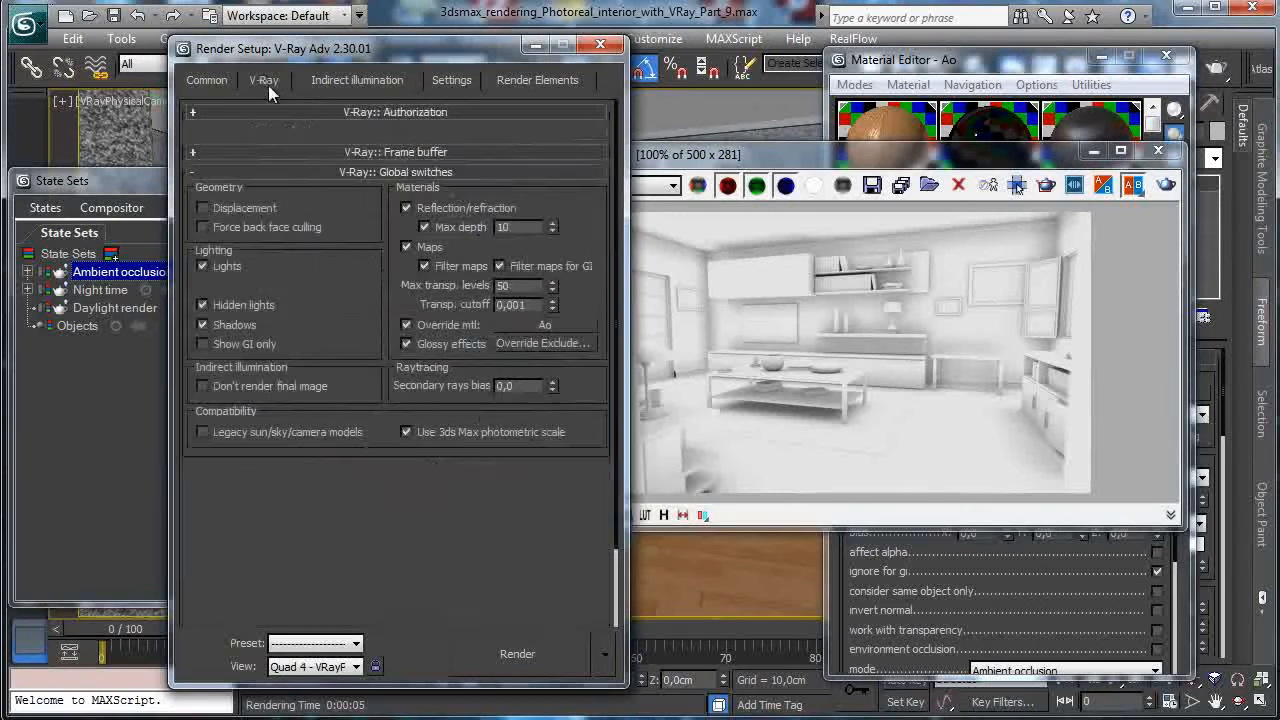
pyautogui.click(249, 207)
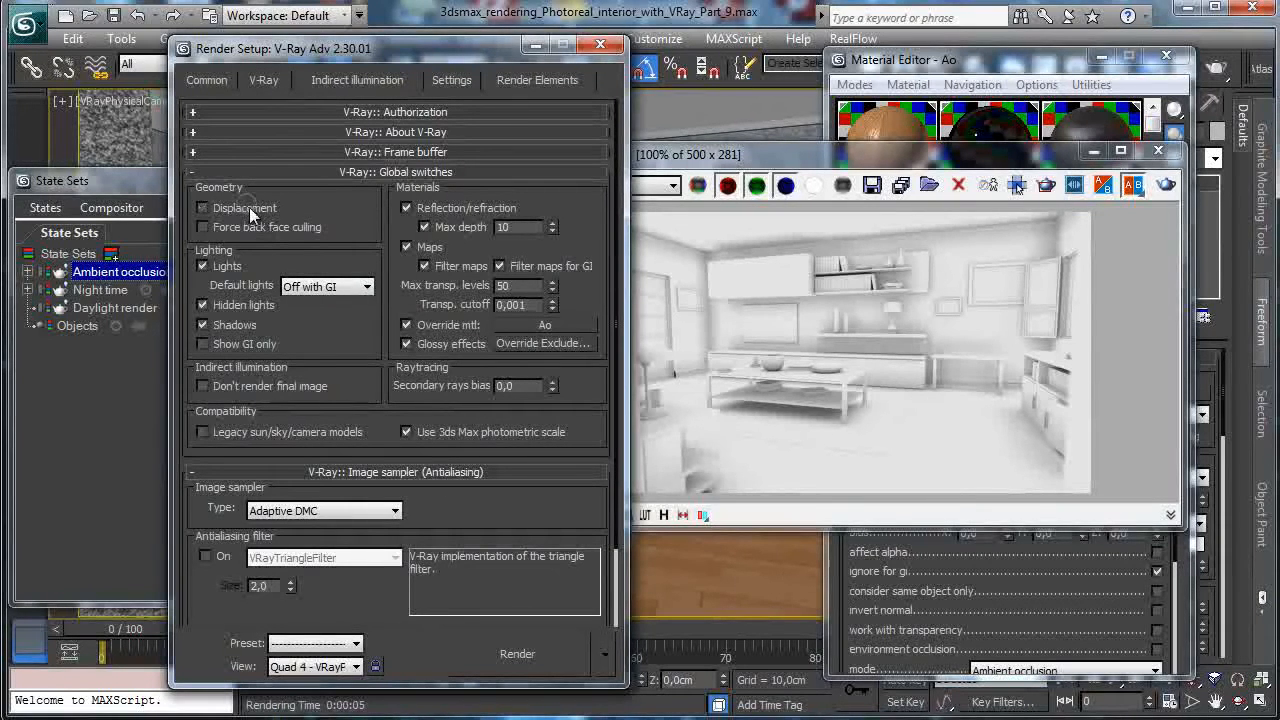
pyautogui.click(252, 206)
pyautogui.scroll(-3, 340, 366)
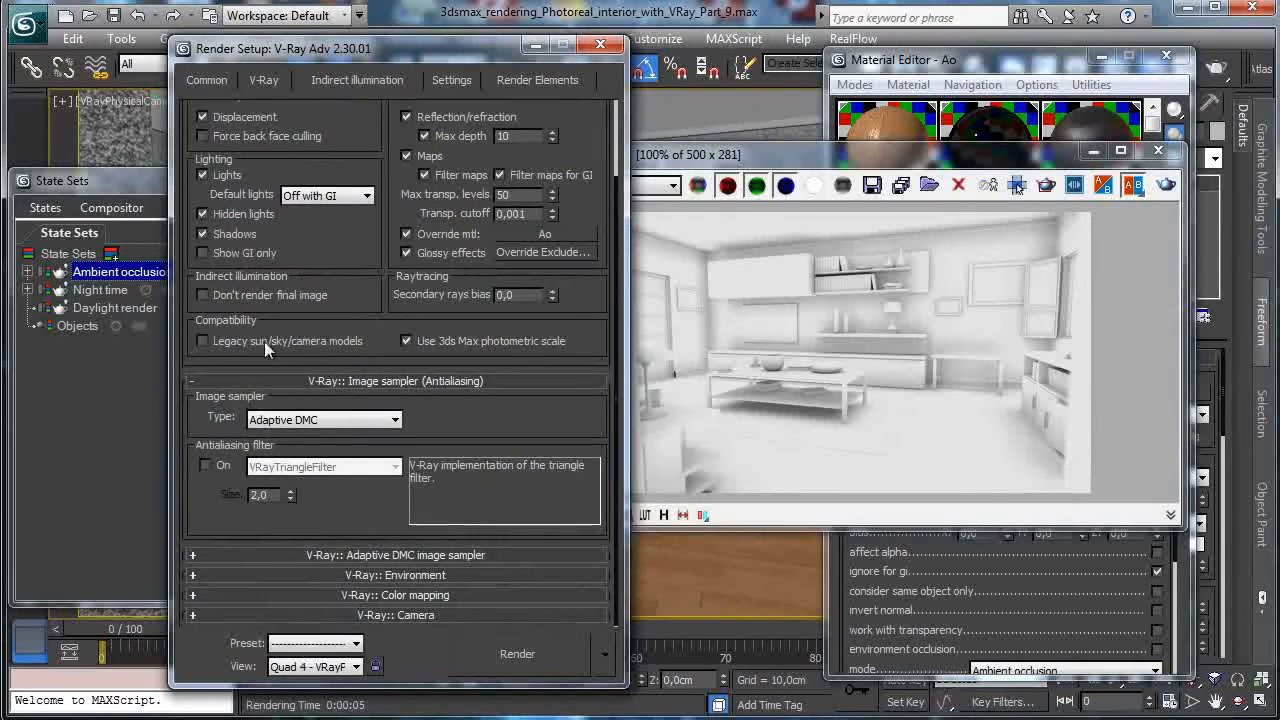
pyautogui.click(205, 467)
pyautogui.click(364, 553)
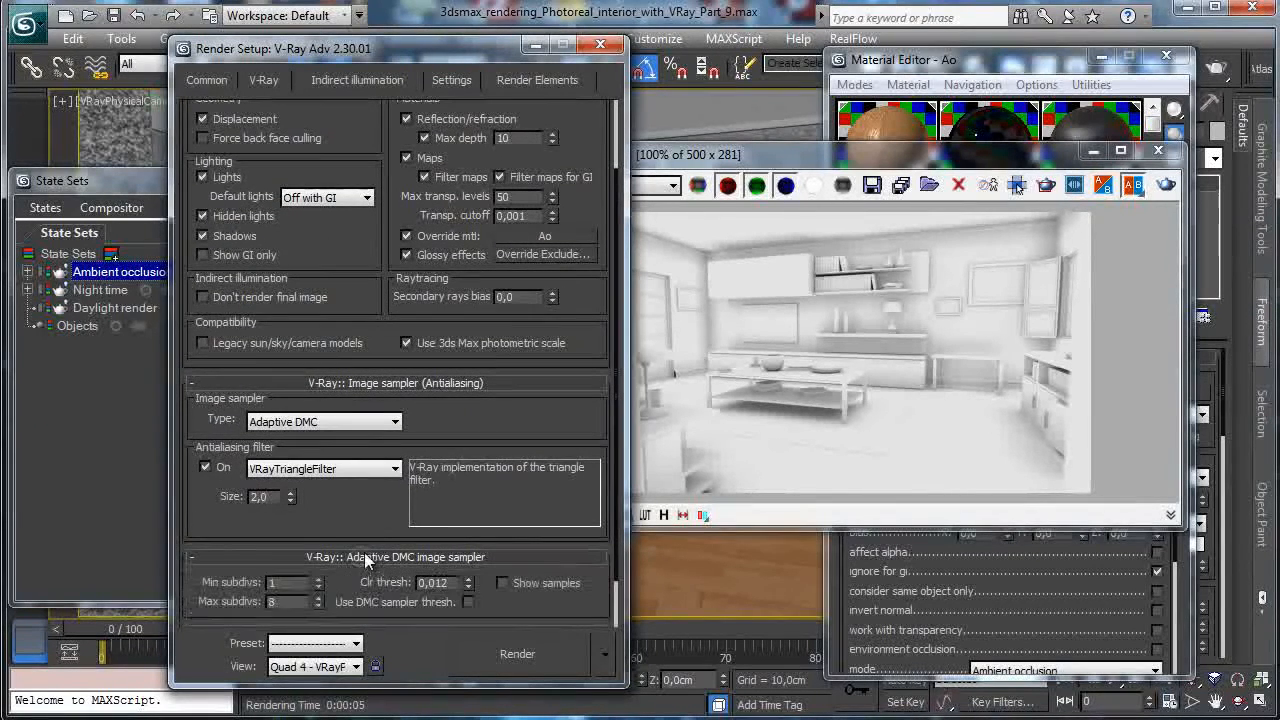
pyautogui.click(449, 81)
pyautogui.click(203, 80)
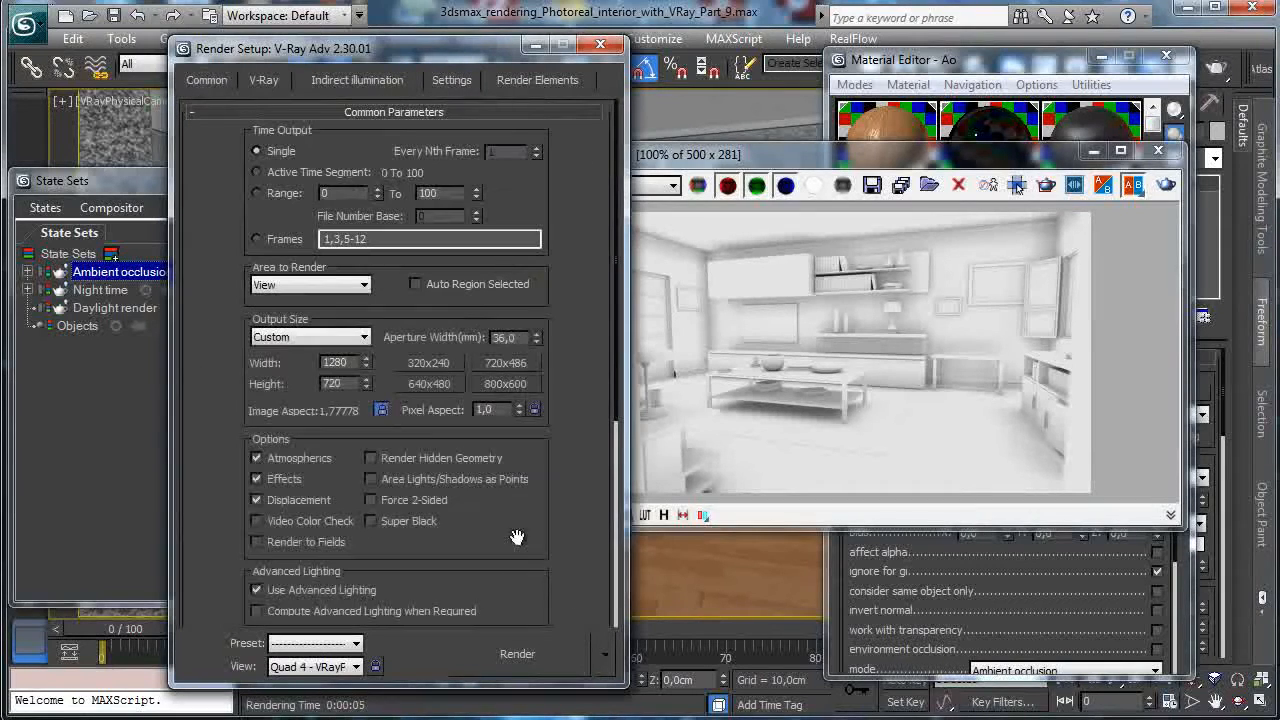
pyautogui.click(503, 655)
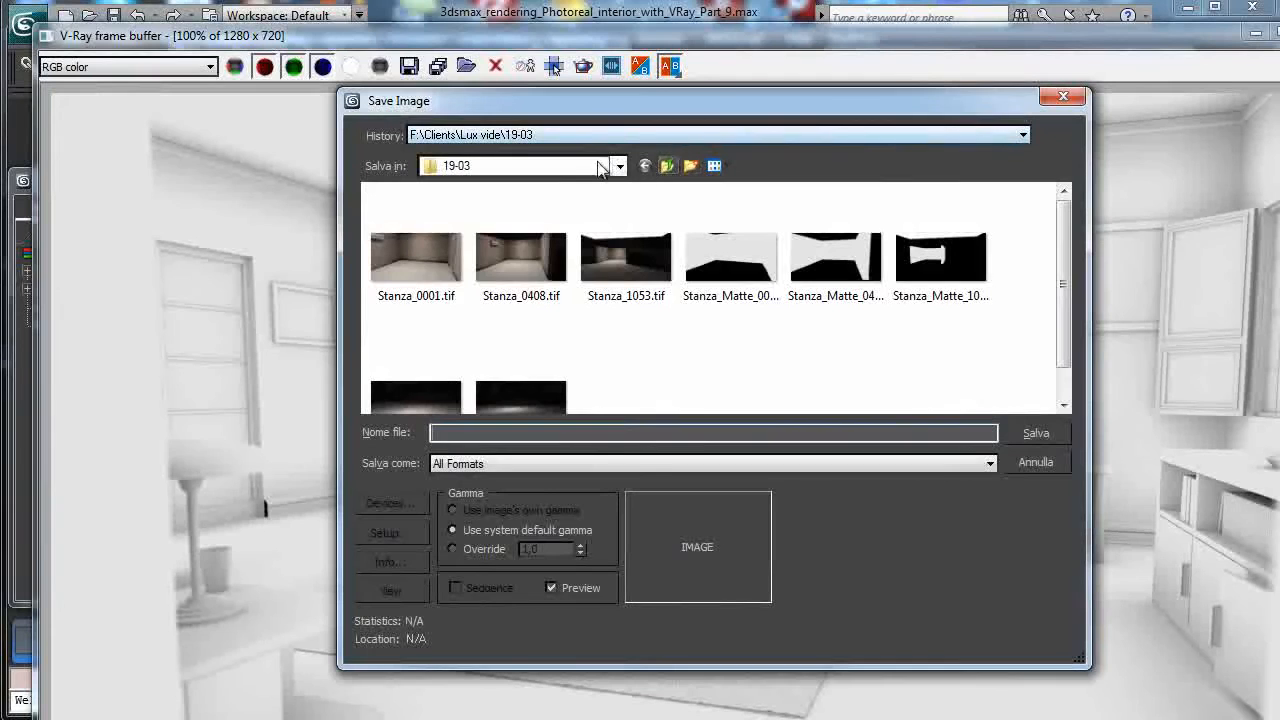
# Navigate the save dialog to the Part_9 tutorial folder in Dropbox.
pyautogui.click(605, 166)
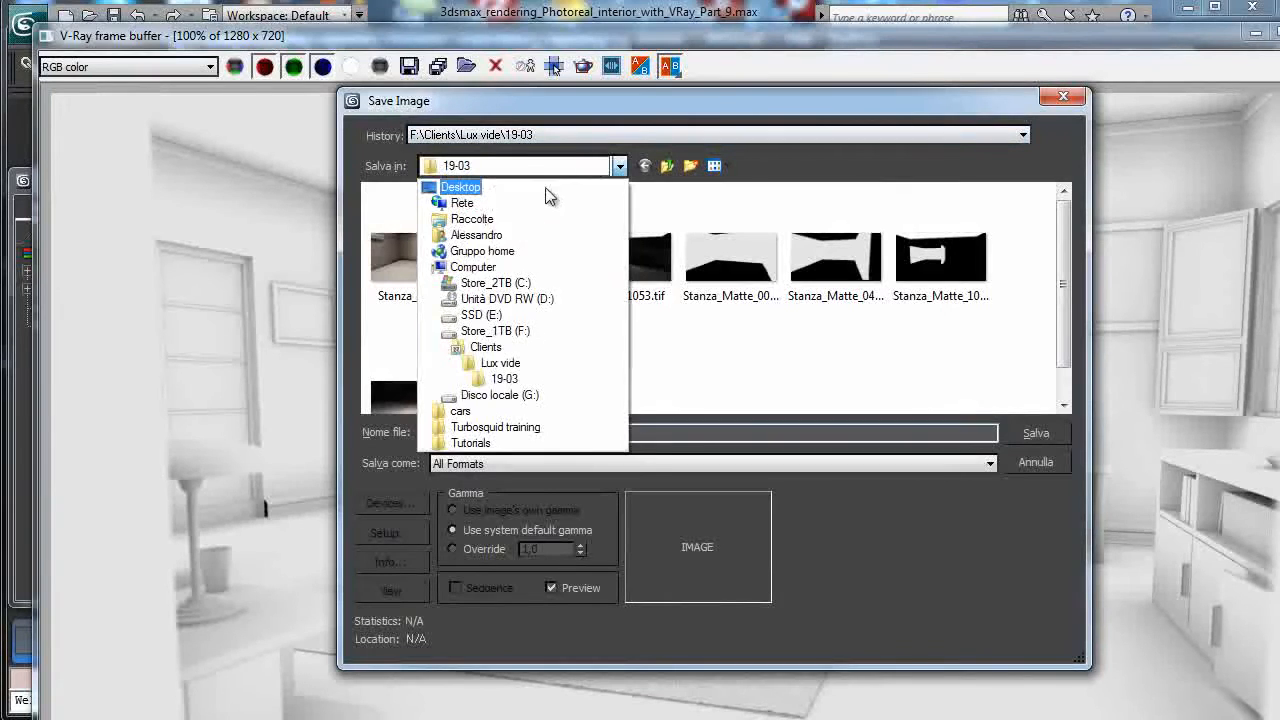
pyautogui.click(540, 283)
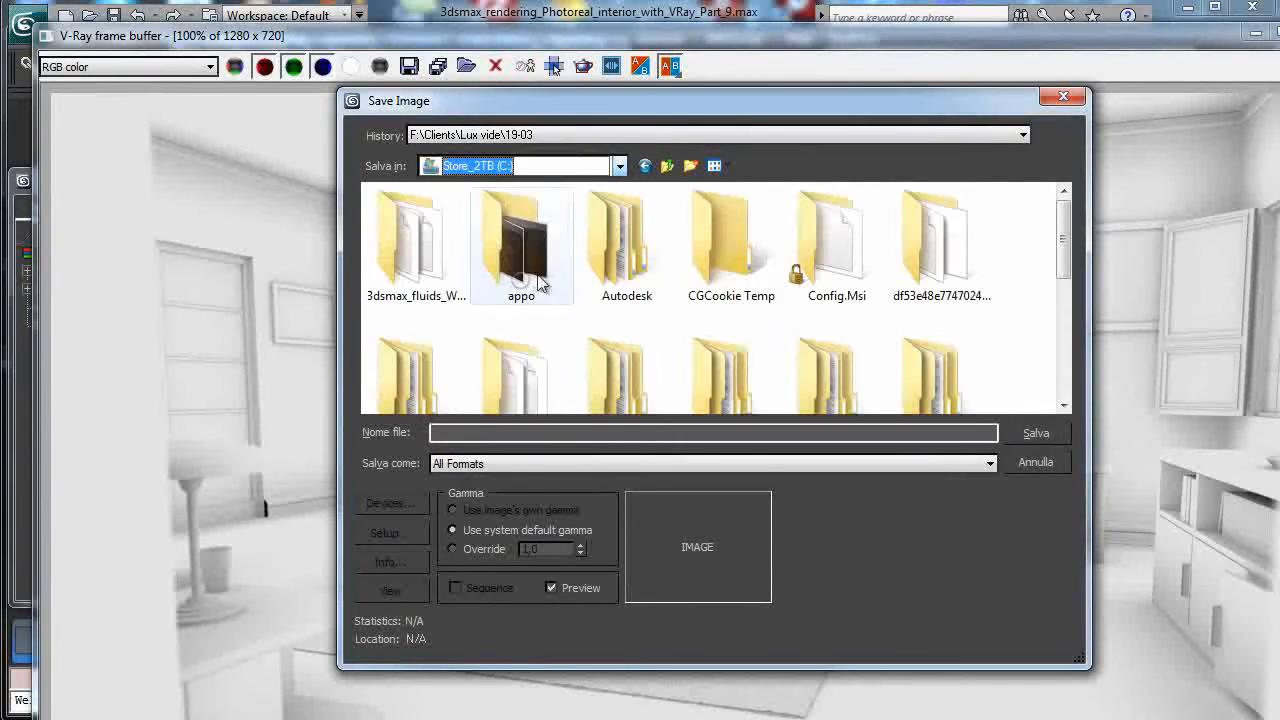
pyautogui.doubleClick(740, 250)
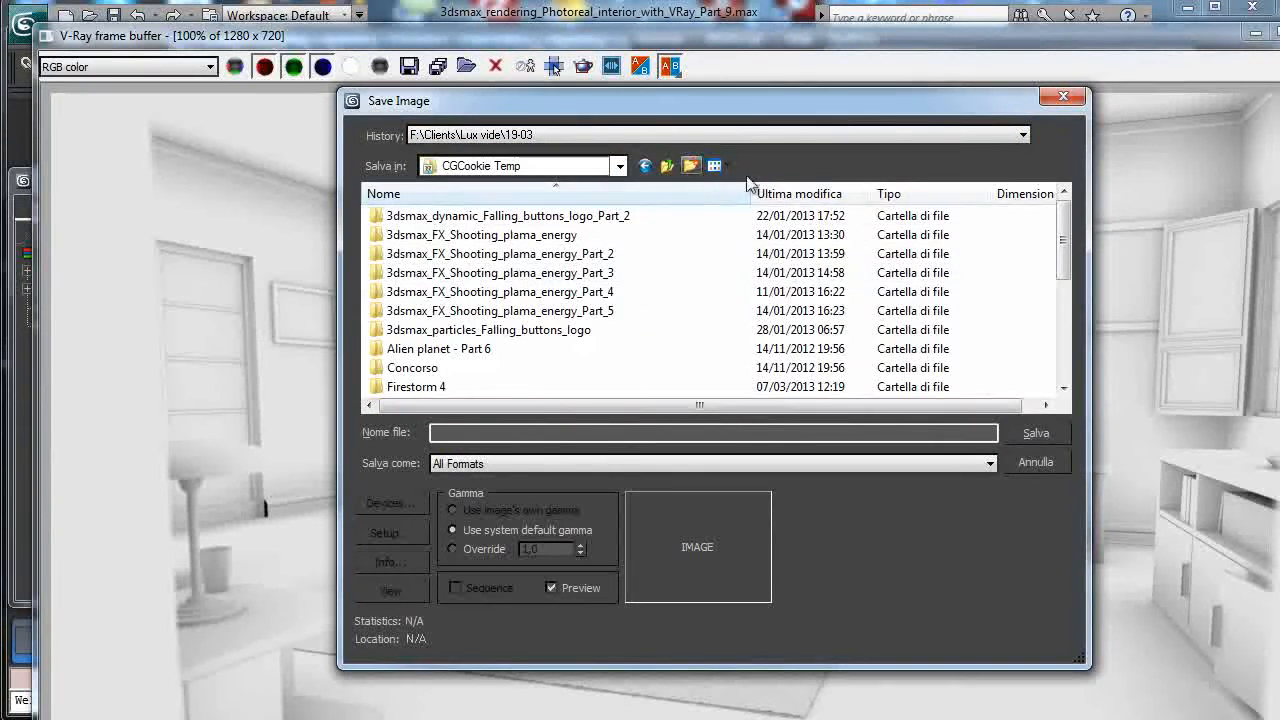
pyautogui.moveTo(1063, 240); pyautogui.dragTo(1063, 318)
pyautogui.doubleClick(490, 250)
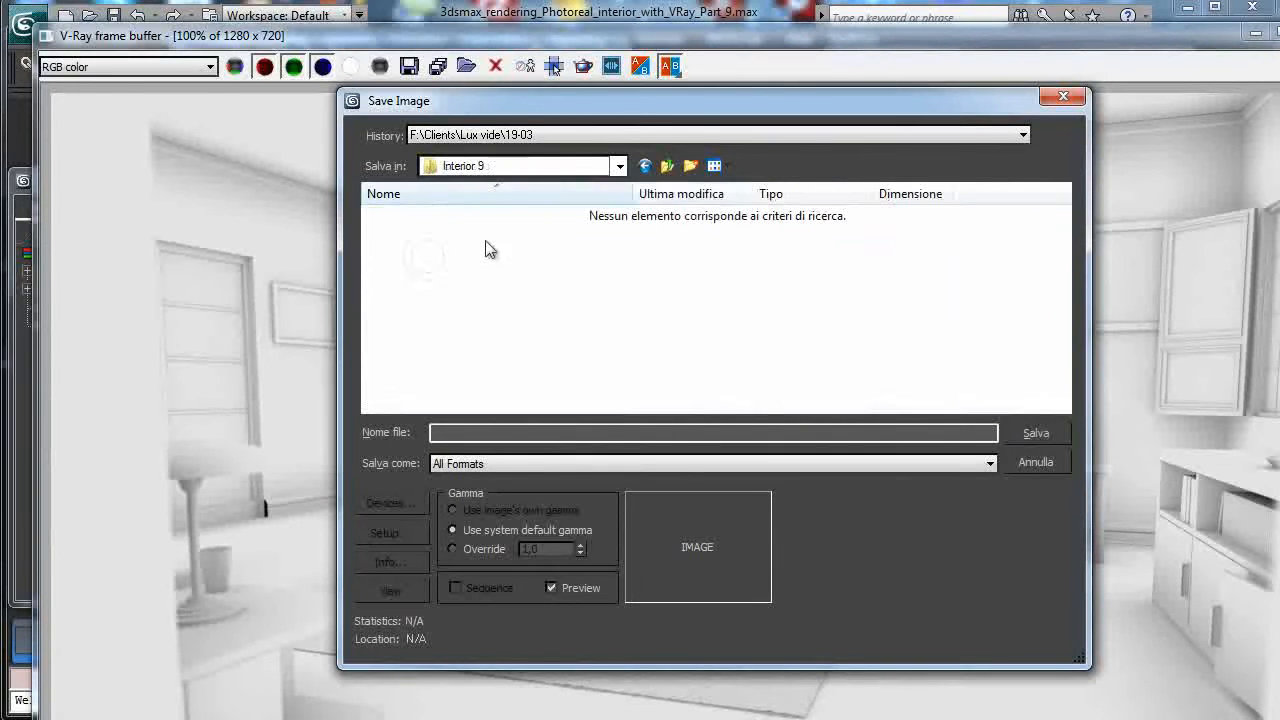
pyautogui.click(555, 168)
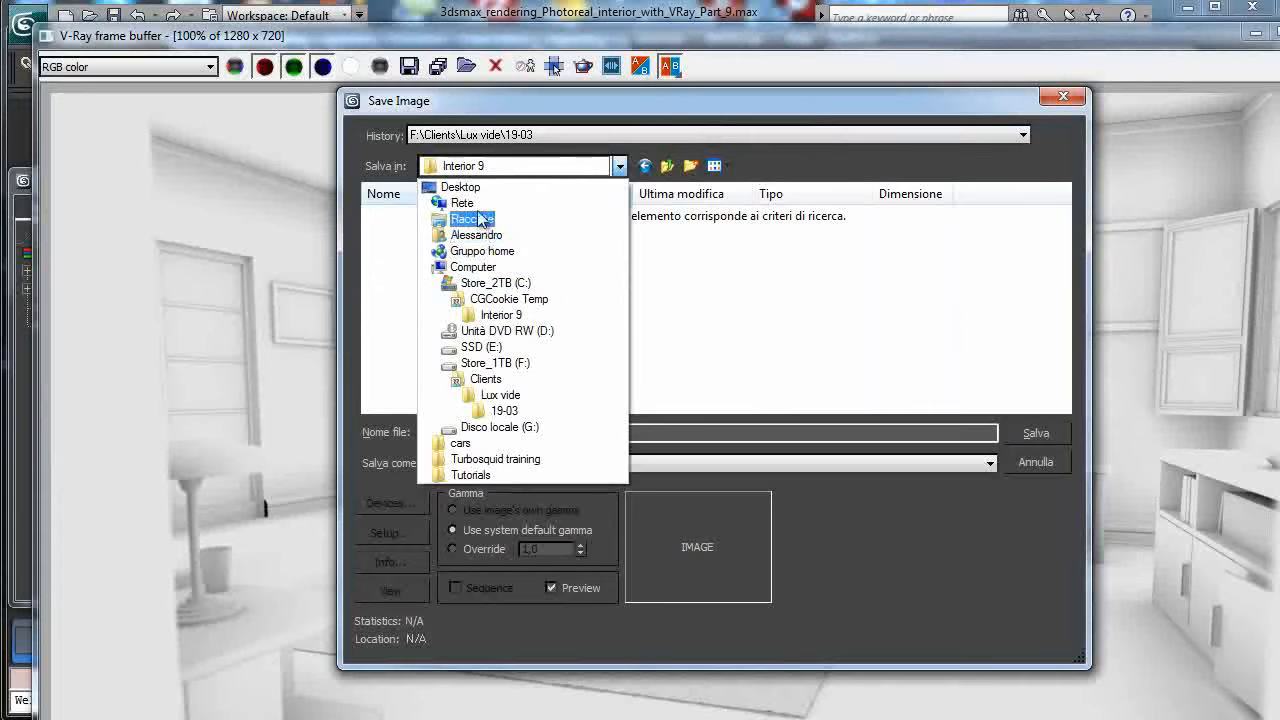
pyautogui.click(455, 187)
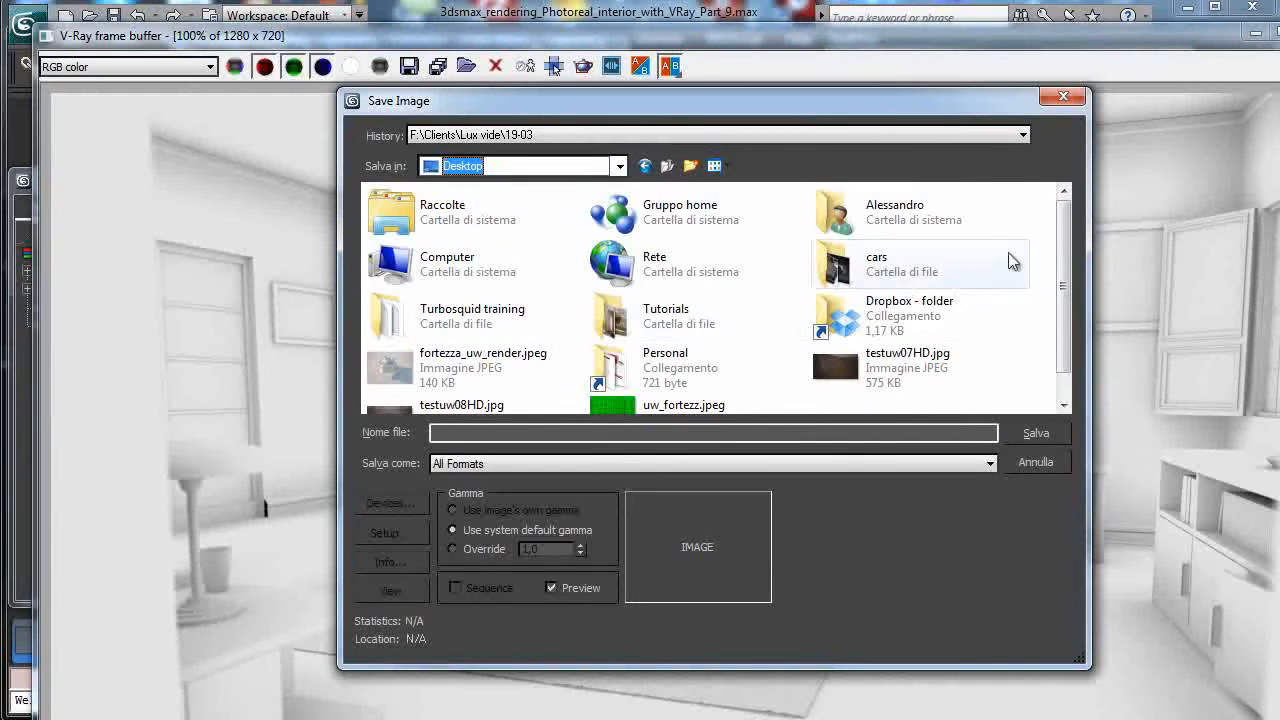
pyautogui.doubleClick(895, 308)
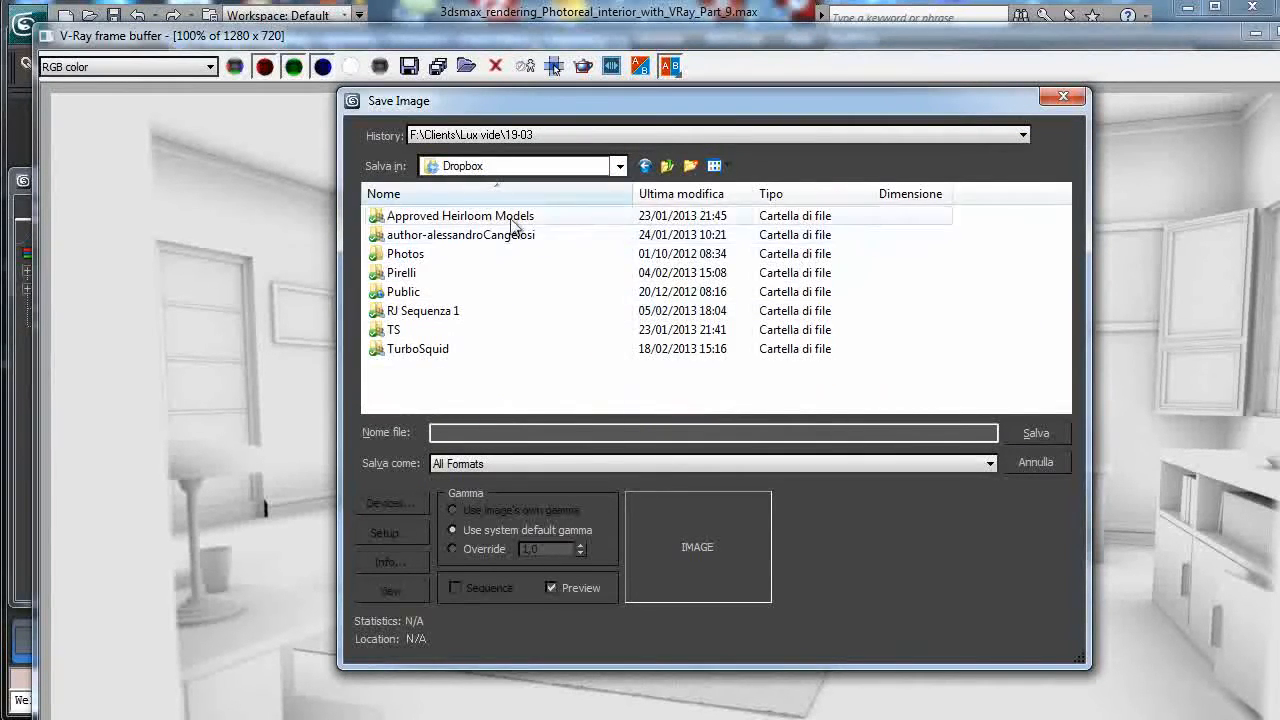
pyautogui.doubleClick(458, 236)
pyautogui.doubleClick(435, 252)
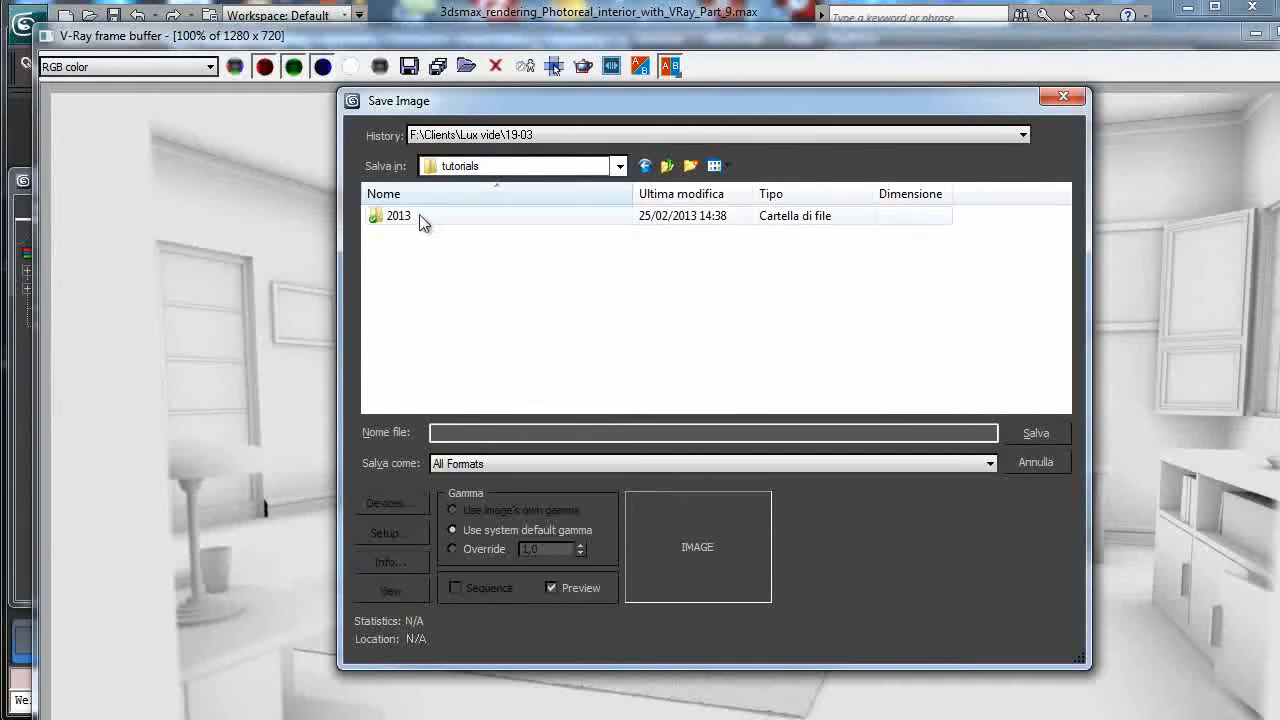
pyautogui.doubleClick(420, 218)
pyautogui.doubleClick(398, 254)
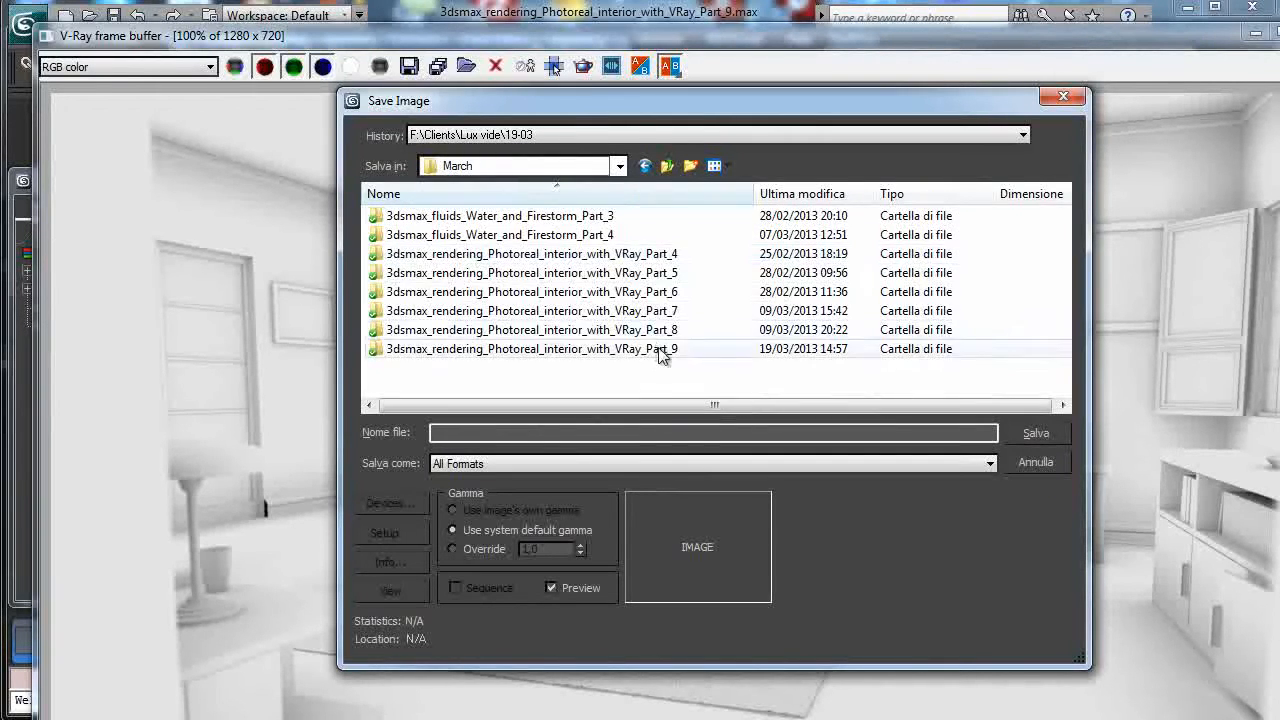
pyautogui.doubleClick(660, 350)
# Create a Passes folder and save the render there as AO.tif, 16-bit with Packbits compression.
pyautogui.click(690, 165)
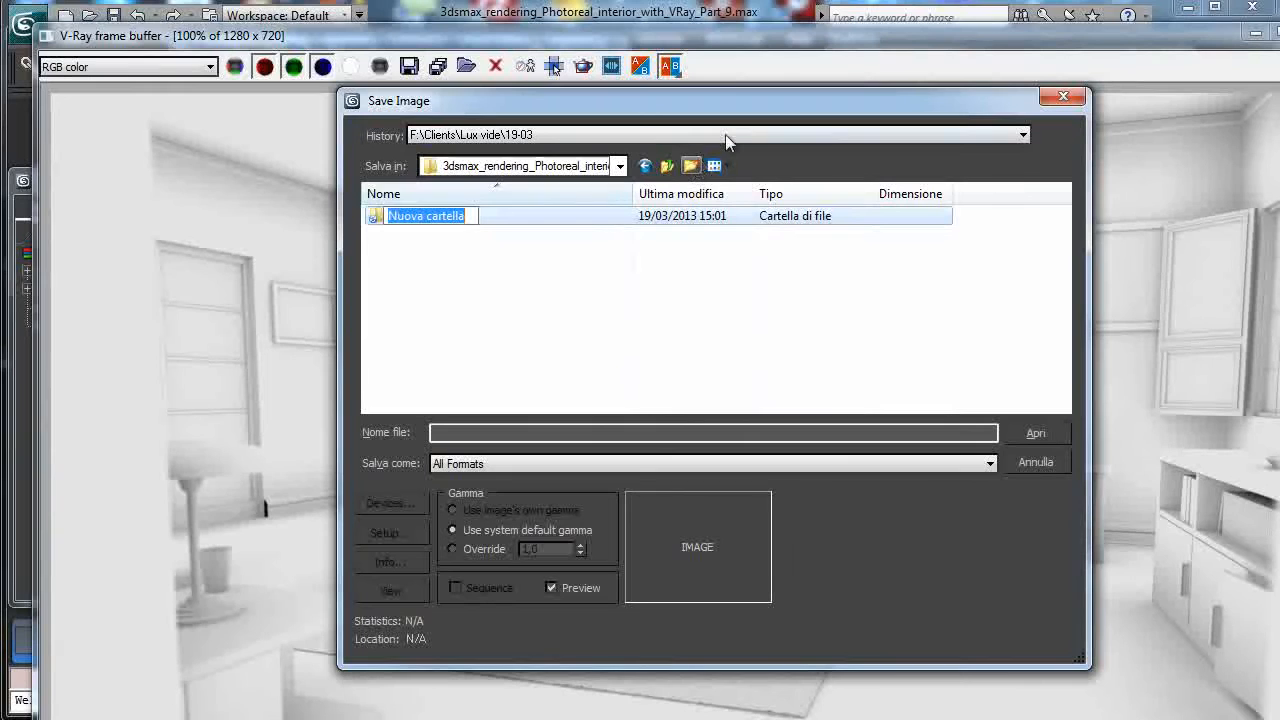
pyautogui.write('Passes')
pyautogui.press('Return')
pyautogui.press('Return')
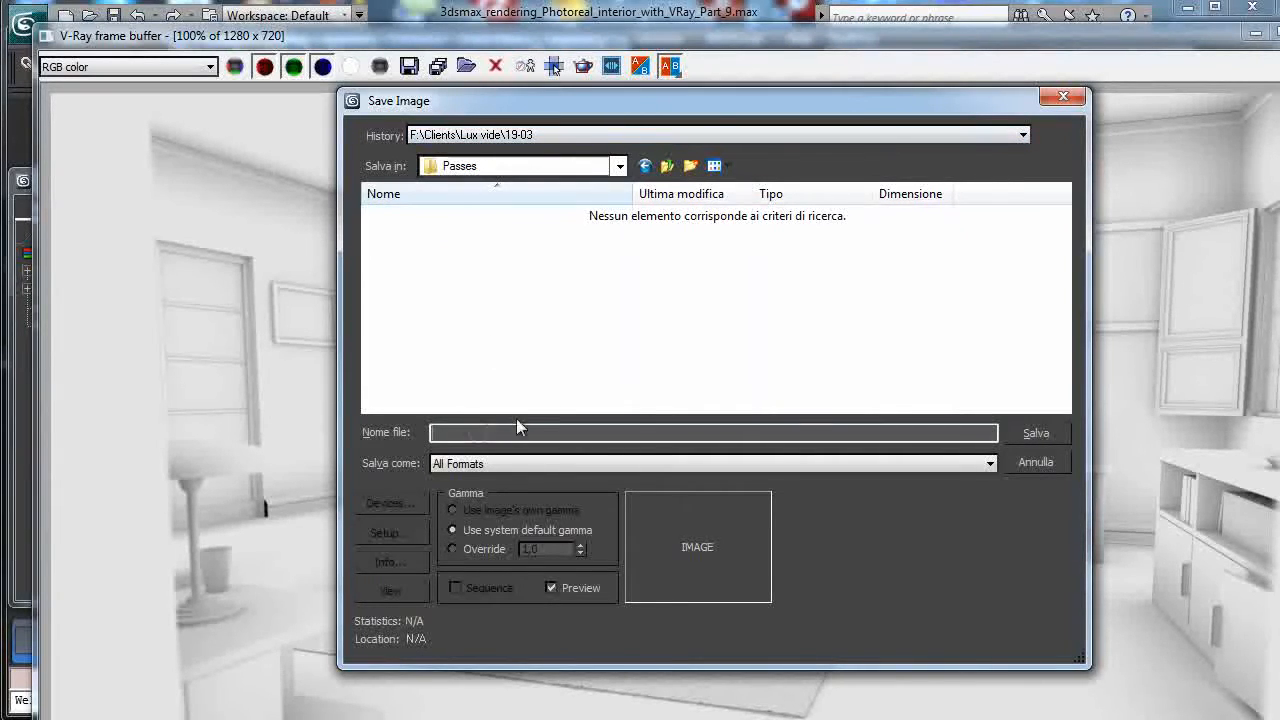
pyautogui.write('AO')
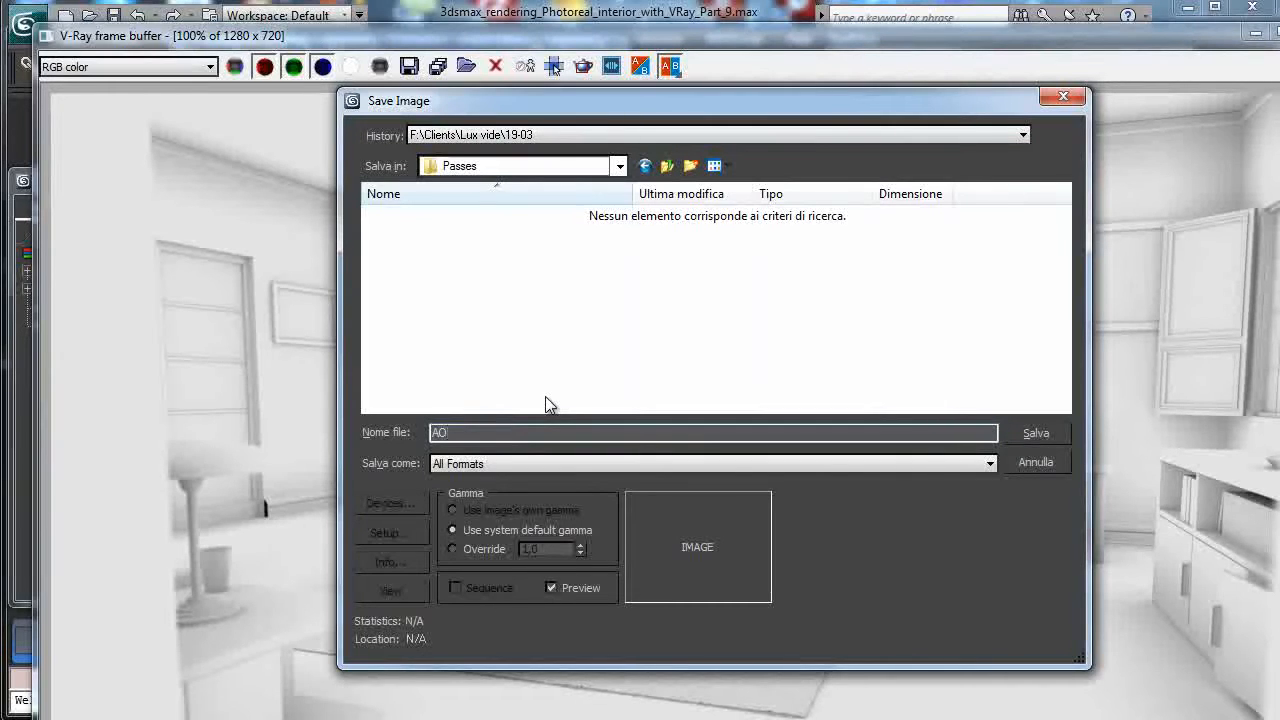
pyautogui.write('.tif')
pyautogui.press('Return')
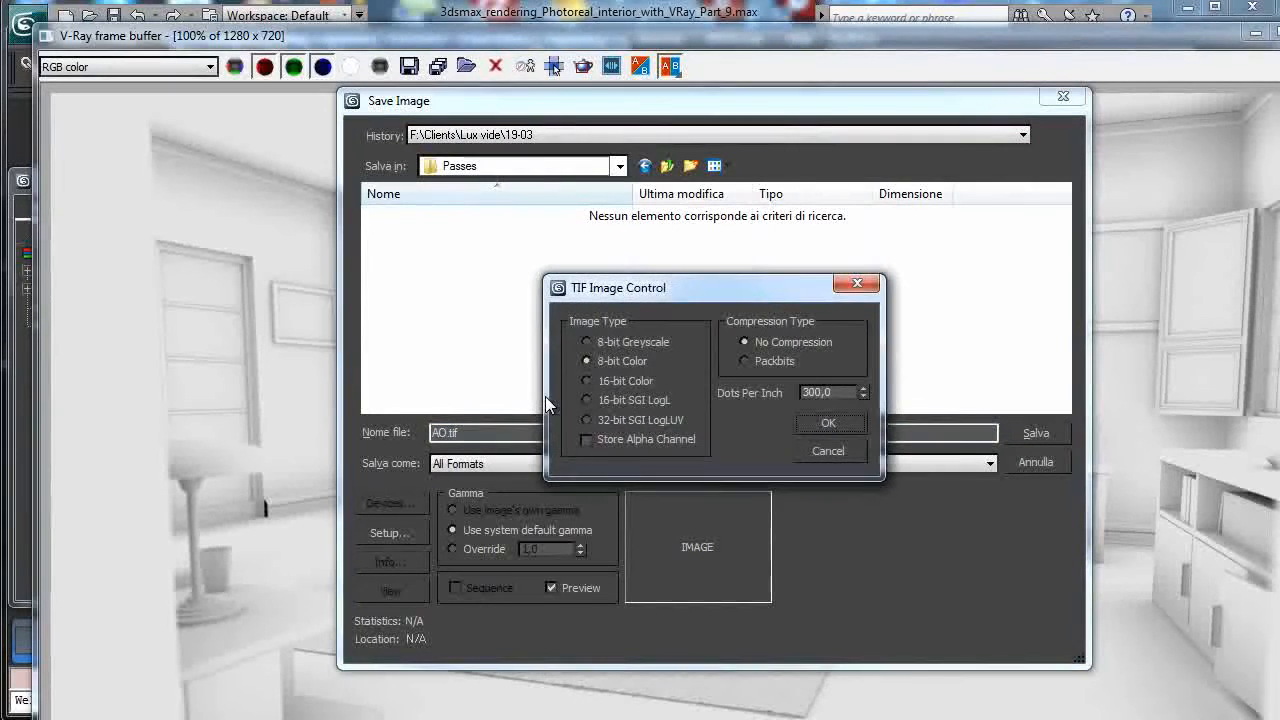
pyautogui.click(616, 385)
pyautogui.click(777, 361)
pyautogui.click(828, 422)
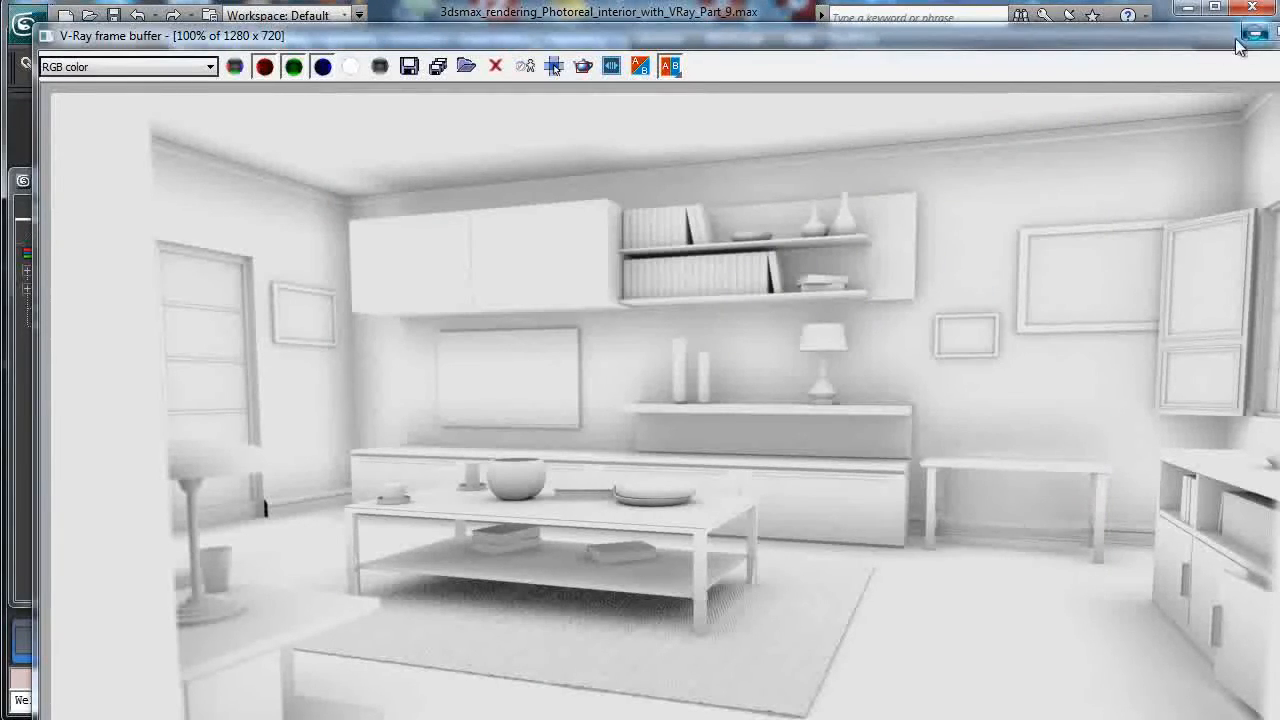
pyautogui.click(1256, 33)
# Activate the Night time state set and raise the irradiance map max rate to 0.
pyautogui.click(88, 181)
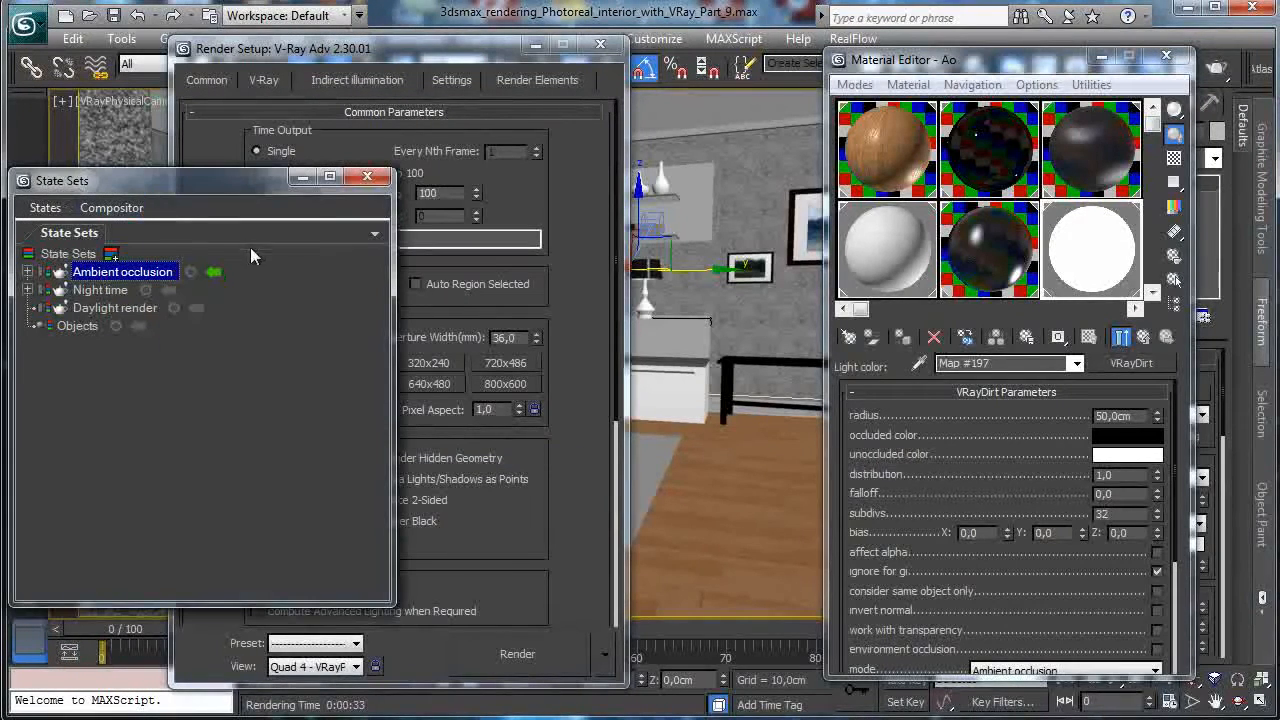
pyautogui.click(169, 292)
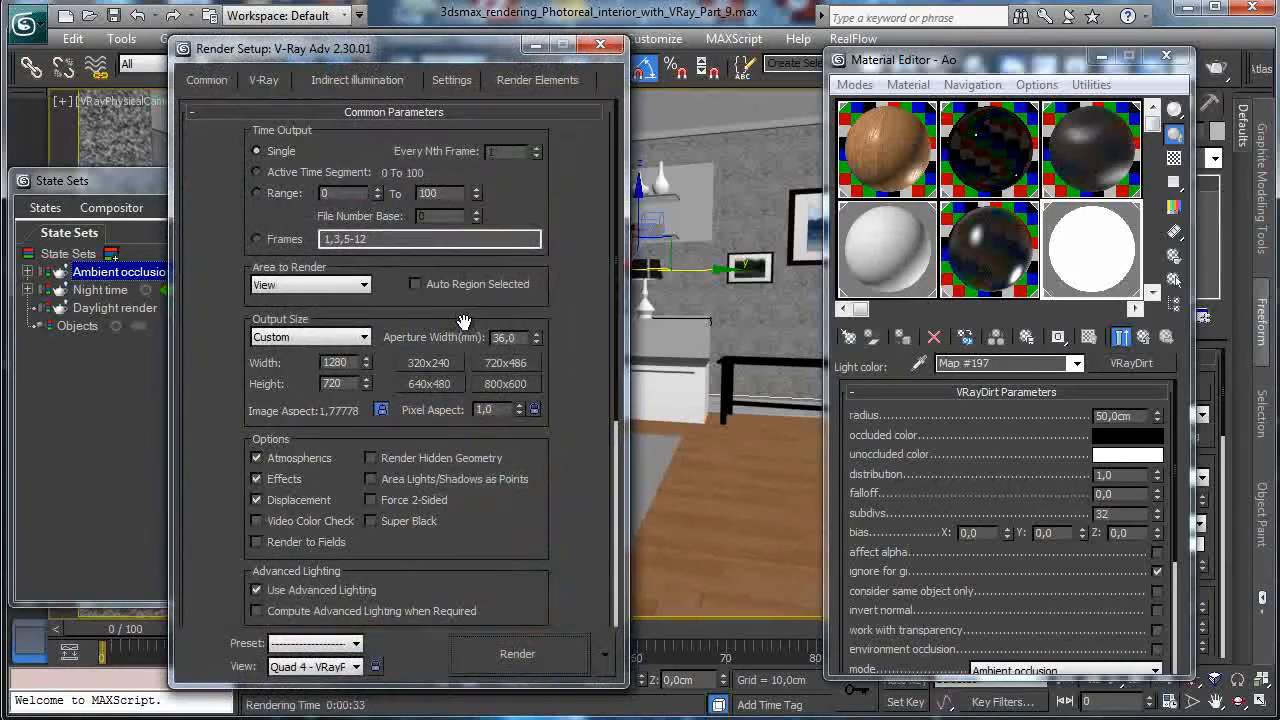
pyautogui.click(265, 81)
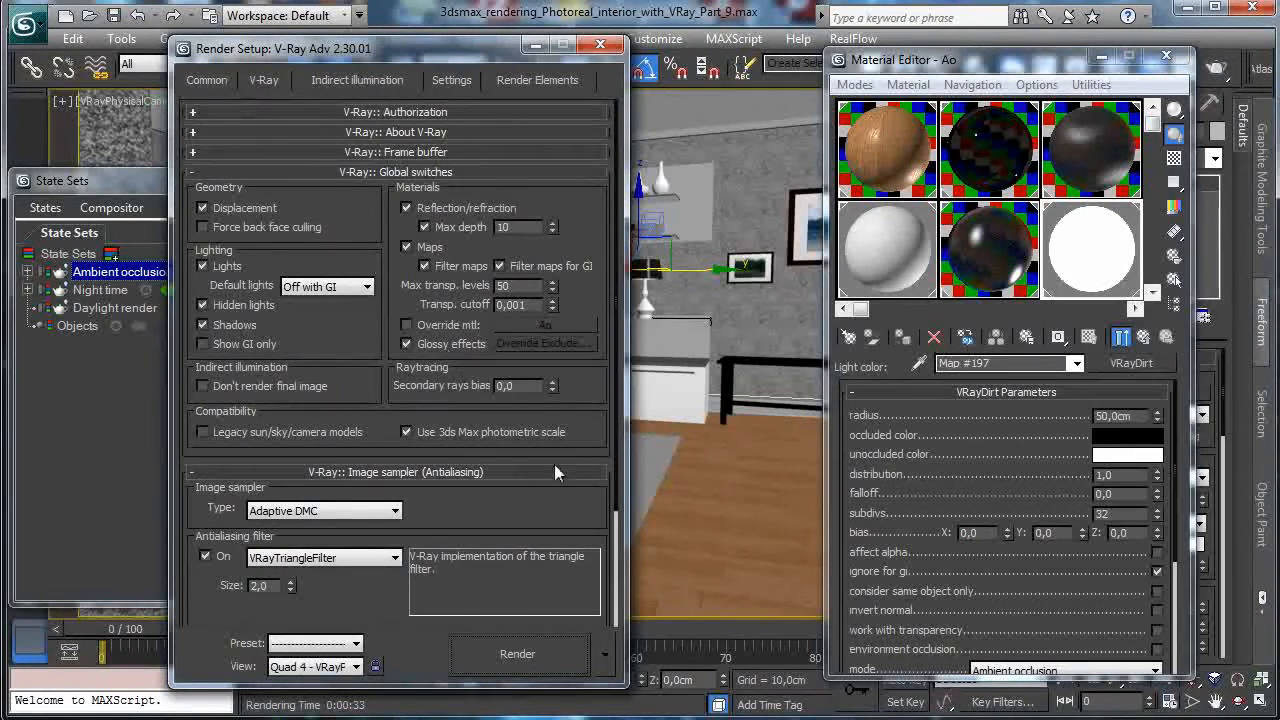
pyautogui.scroll(-3, 495, 242)
pyautogui.scroll(5, 495, 242)
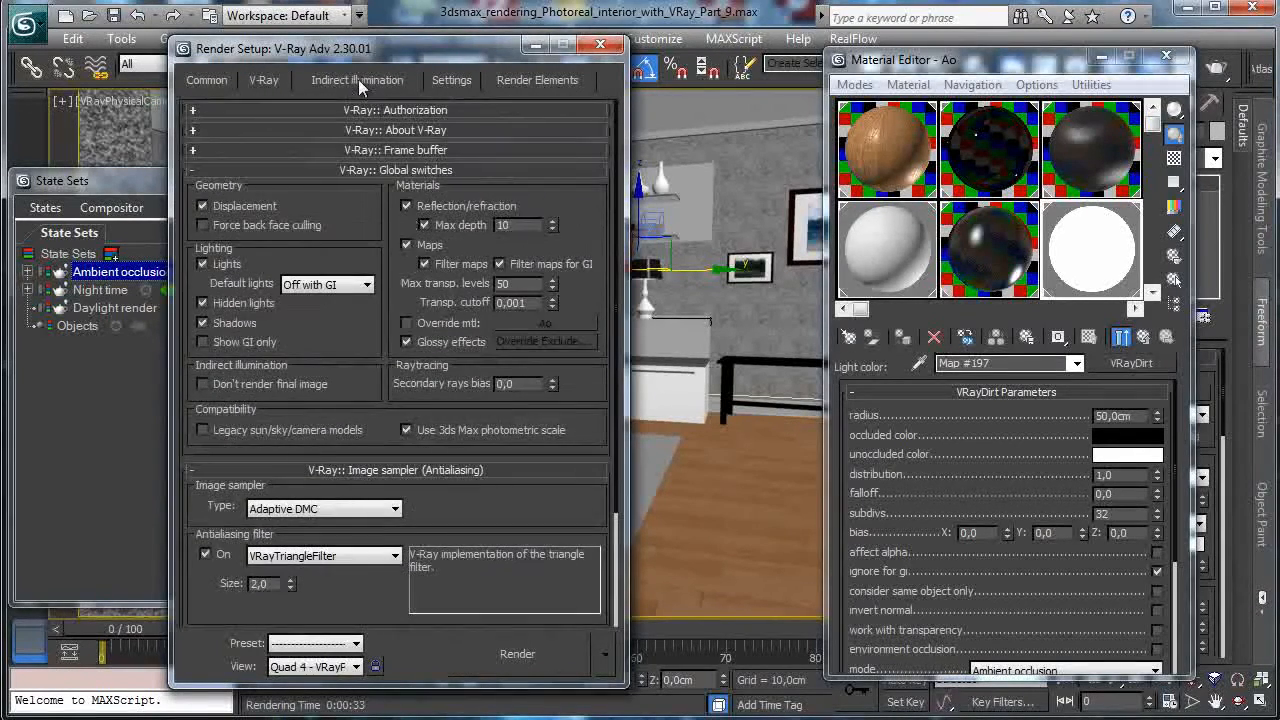
pyautogui.click(357, 79)
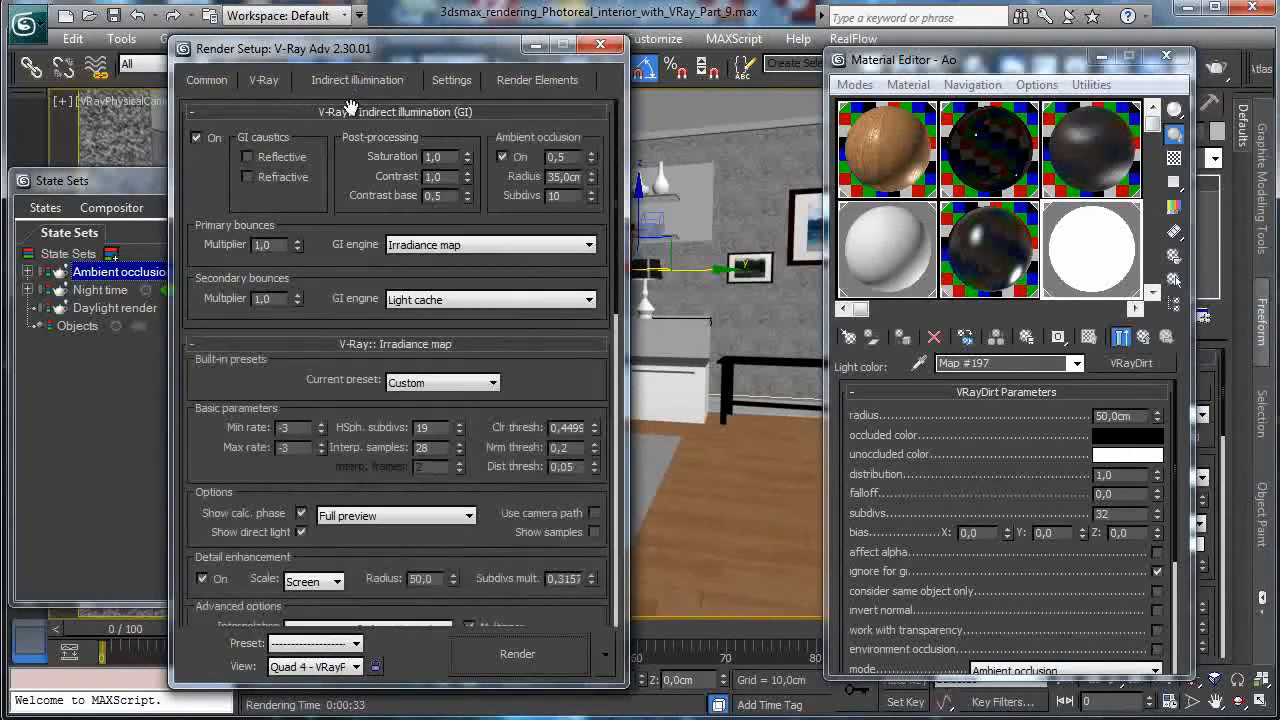
pyautogui.click(321, 443)
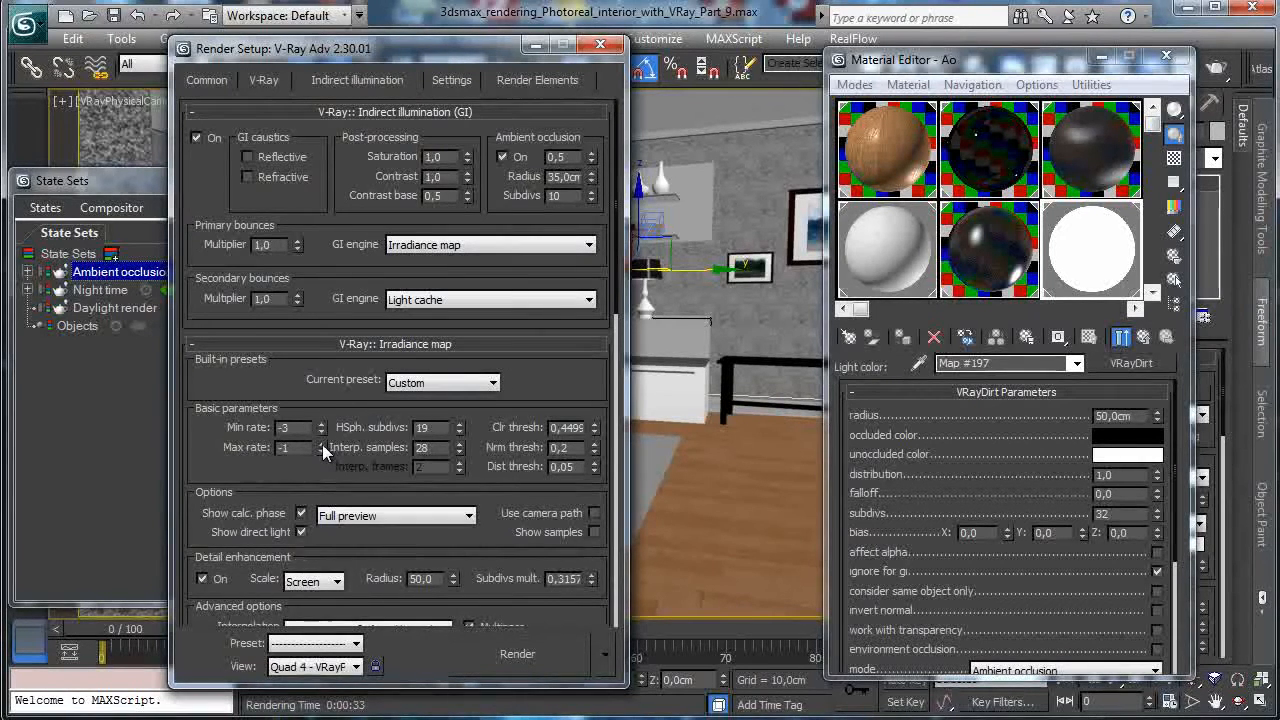
pyautogui.click(321, 443)
pyautogui.scroll(-3, 295, 432)
pyautogui.scroll(2, 293, 430)
pyautogui.scroll(1, 293, 430)
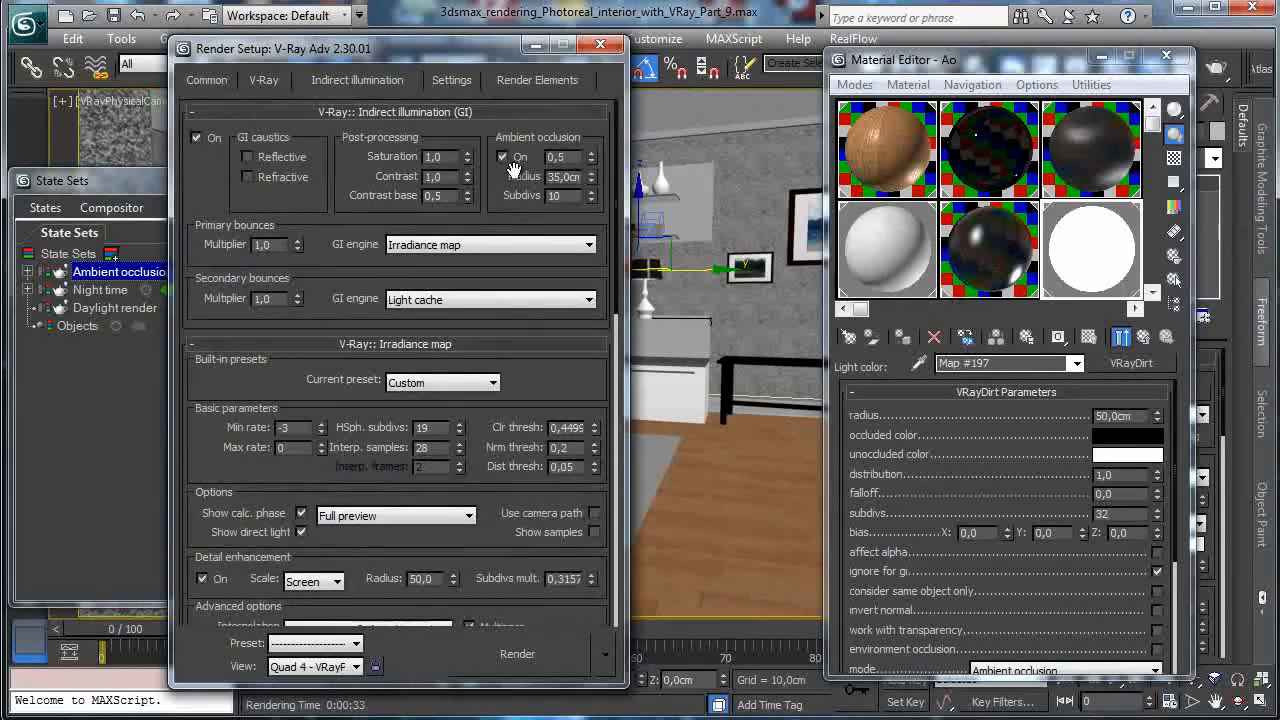
pyautogui.scroll(-6, 270, 470)
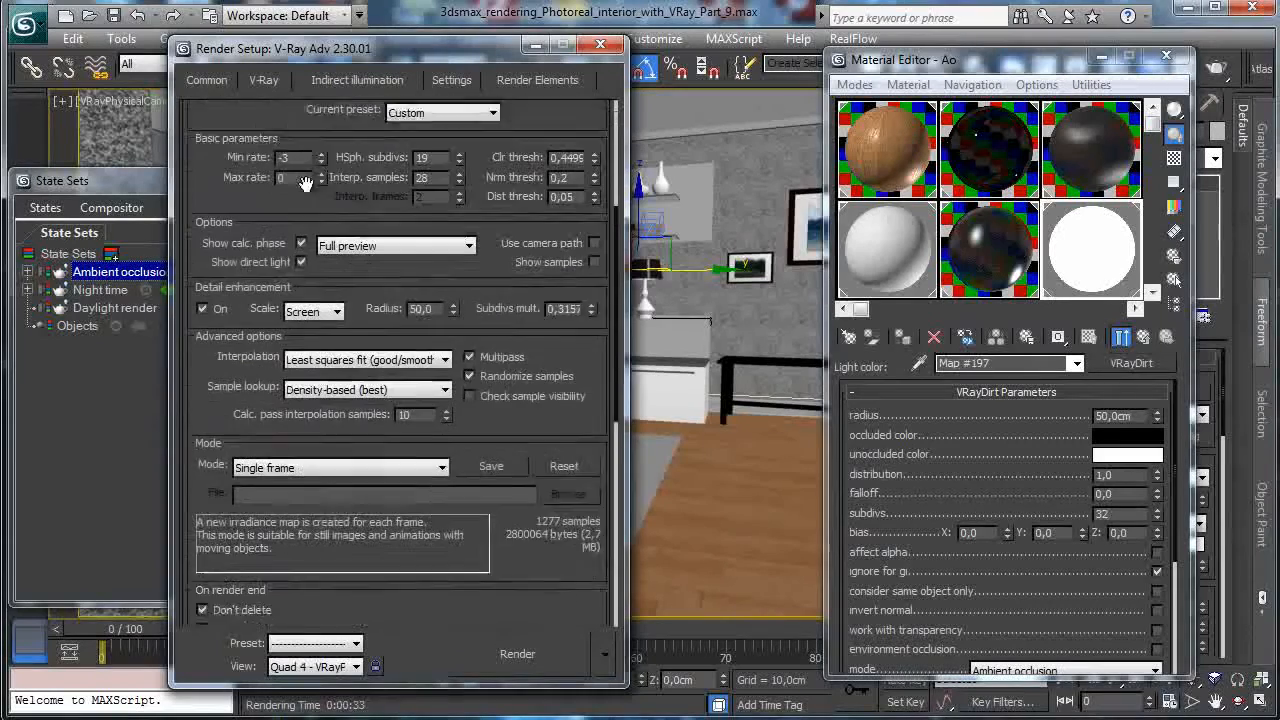
pyautogui.scroll(-5, 422, 385)
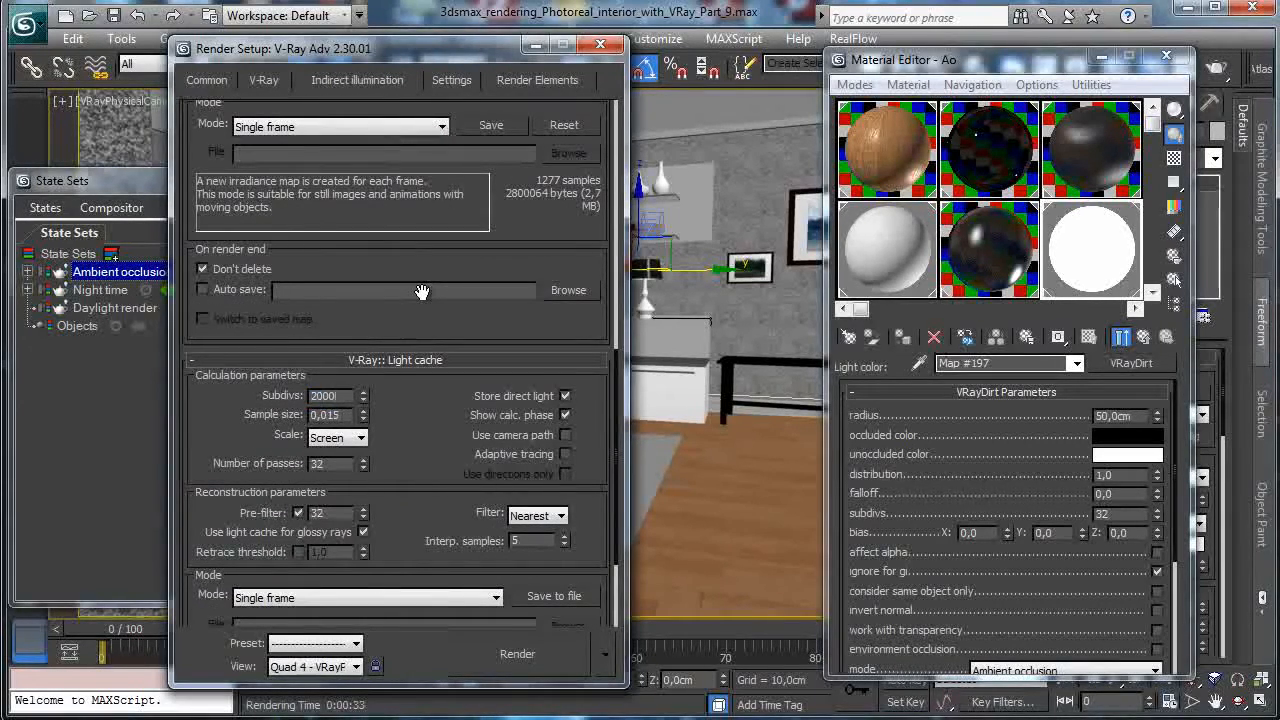
# Set DMC sampler min samples to 32 and start rendering the scene.
pyautogui.click(451, 80)
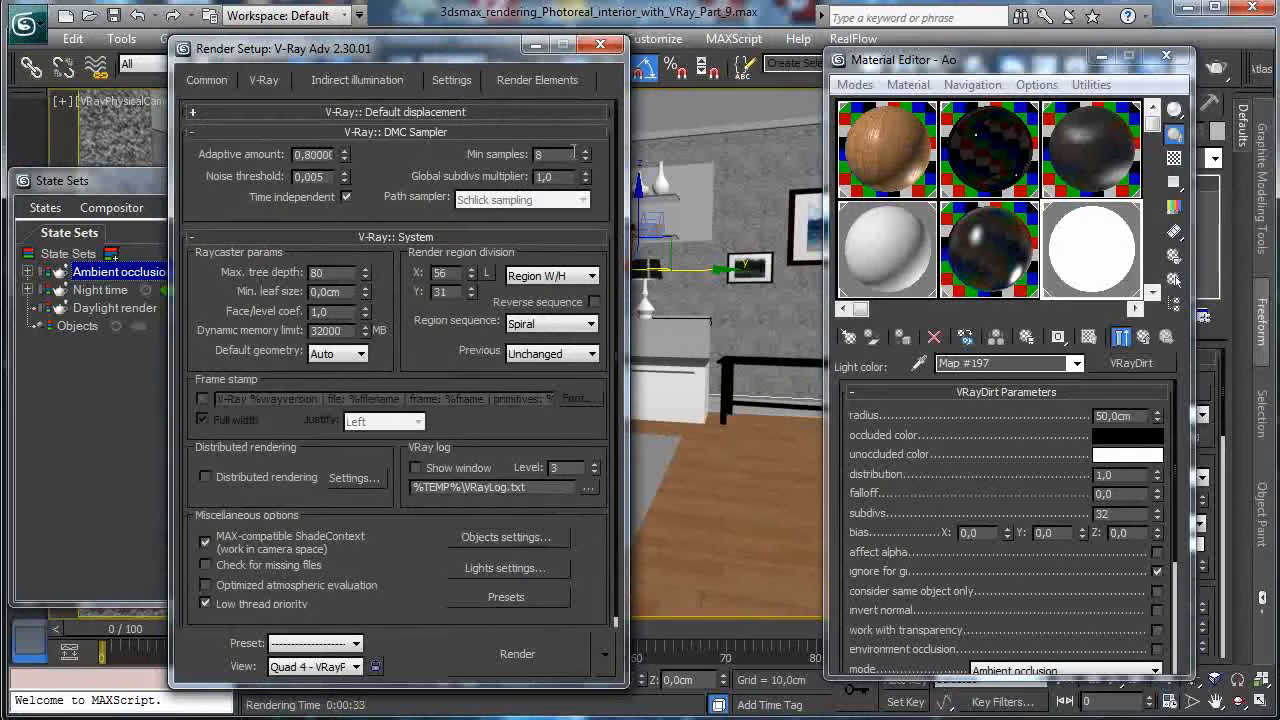
pyautogui.write('32')
pyautogui.press('Return')
pyautogui.press('Tab')
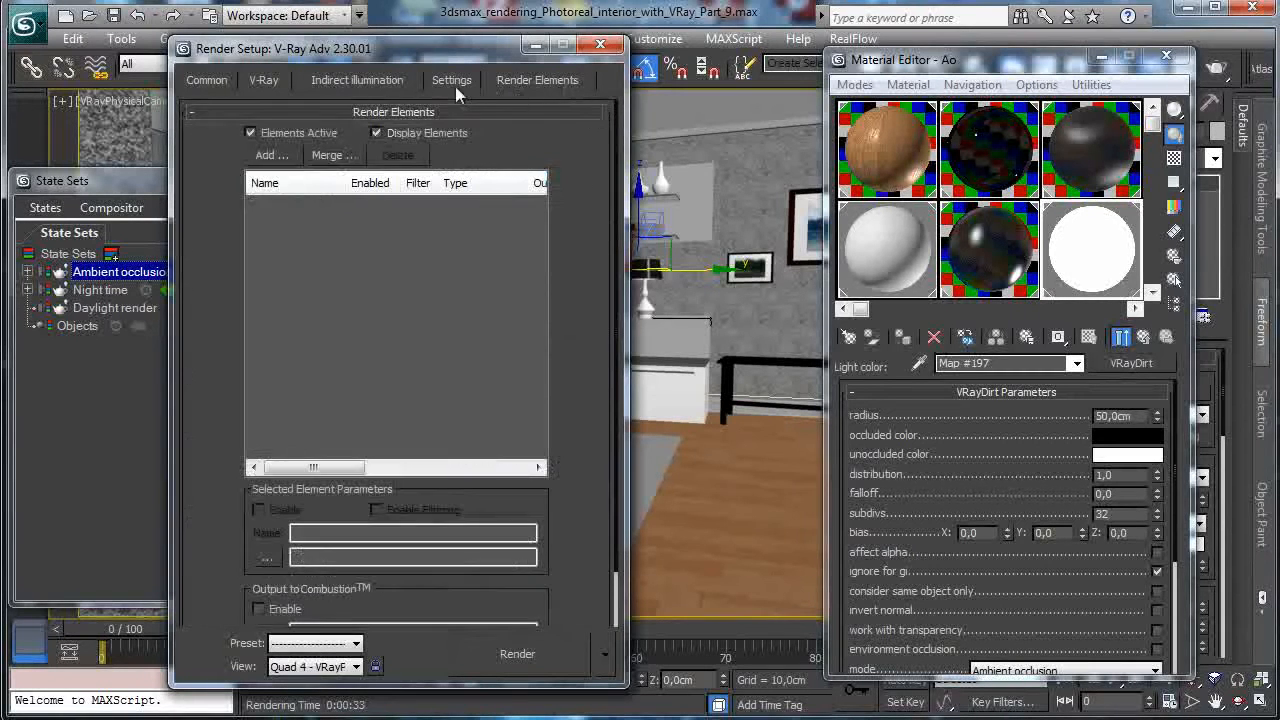
pyautogui.click(370, 79)
pyautogui.moveTo(487, 250); pyautogui.dragTo(424, 497)
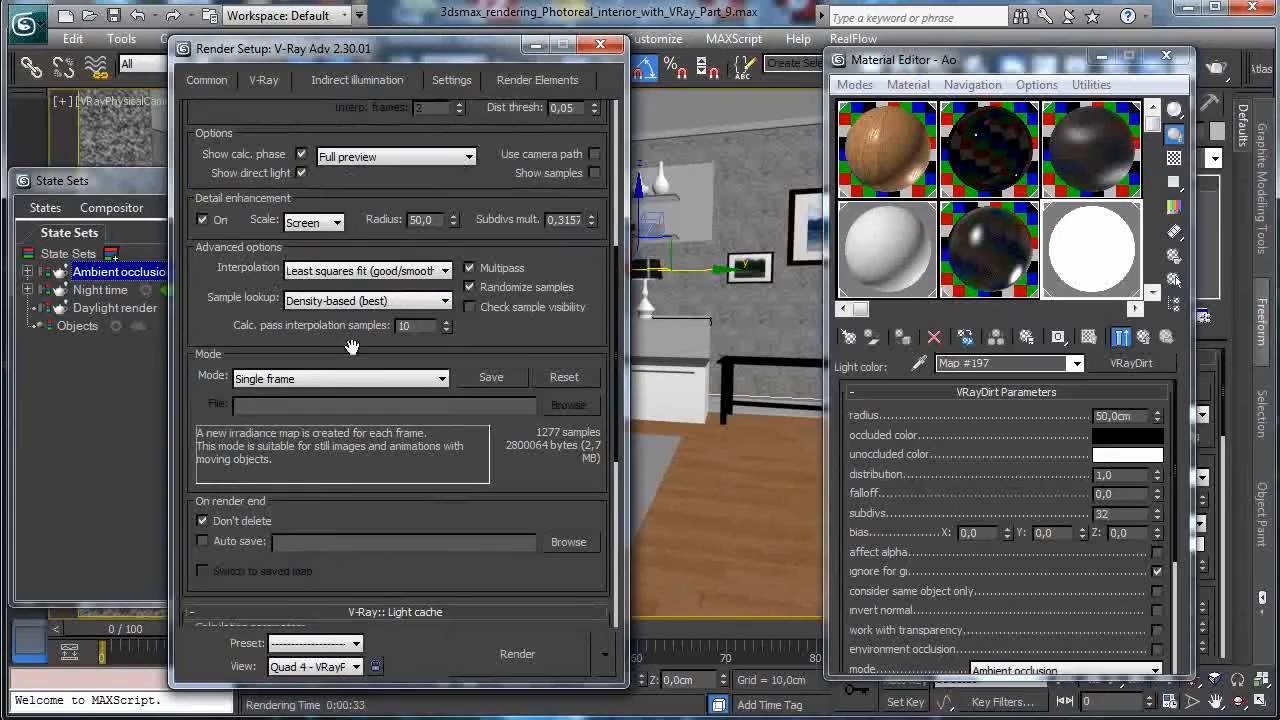
pyautogui.click(519, 655)
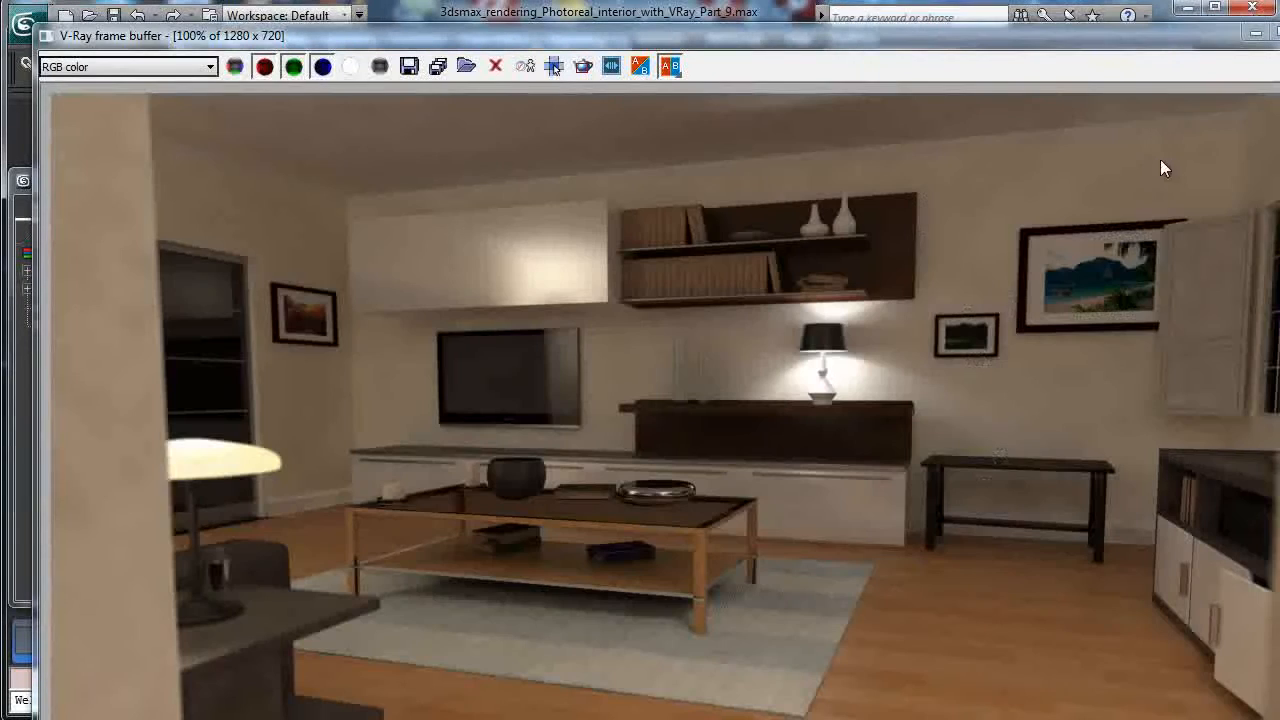
# Save the night render as Night.tif in the Passes folder, accepting the TIF settings.
pyautogui.click(411, 67)
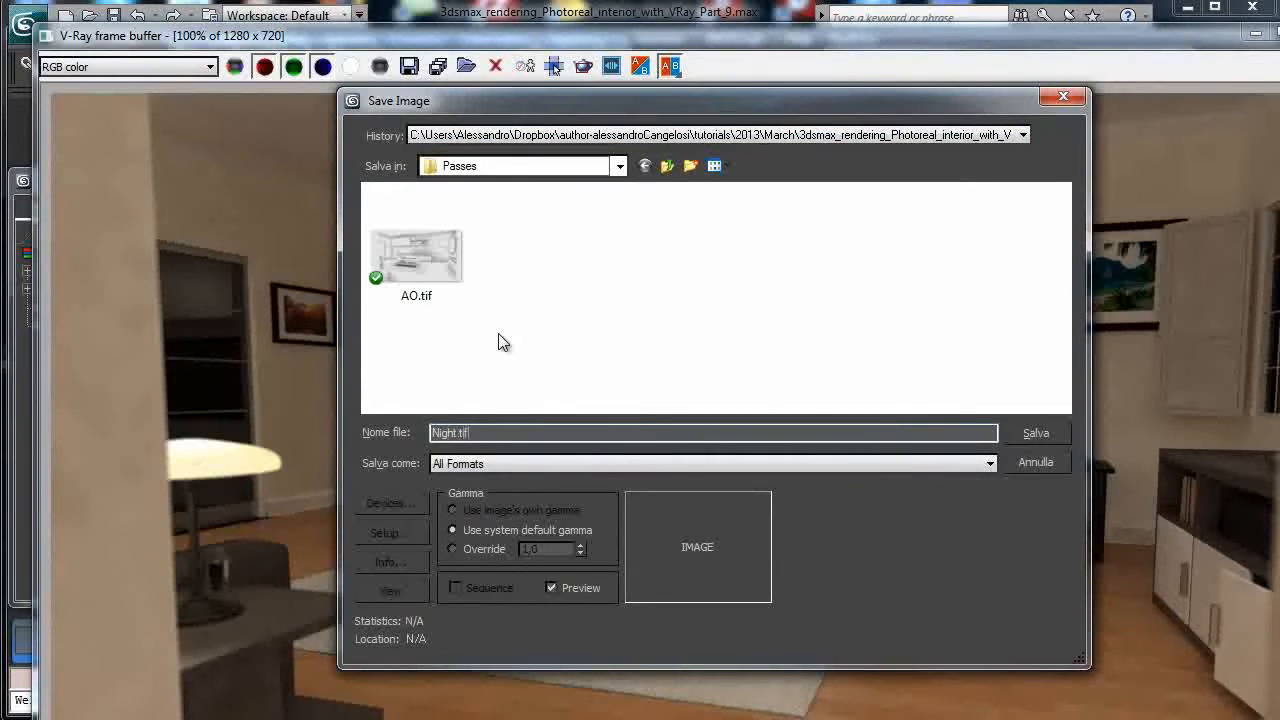
pyautogui.press('Return')
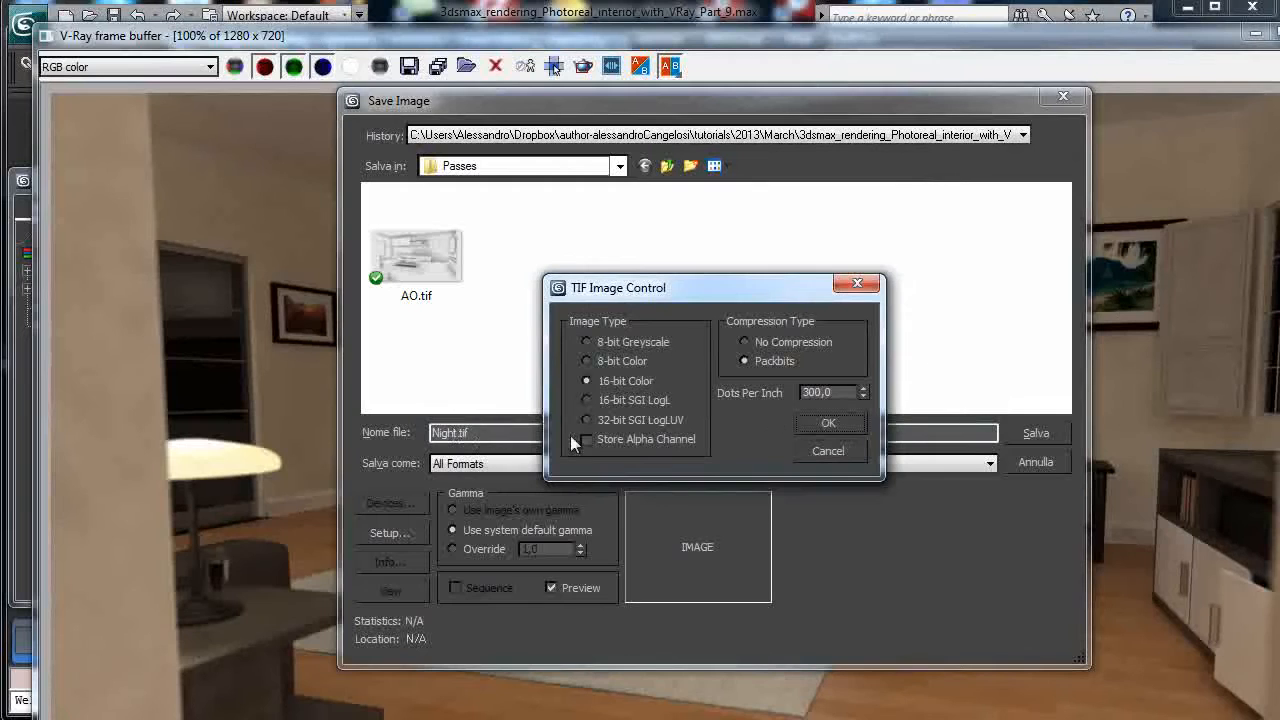
pyautogui.click(828, 423)
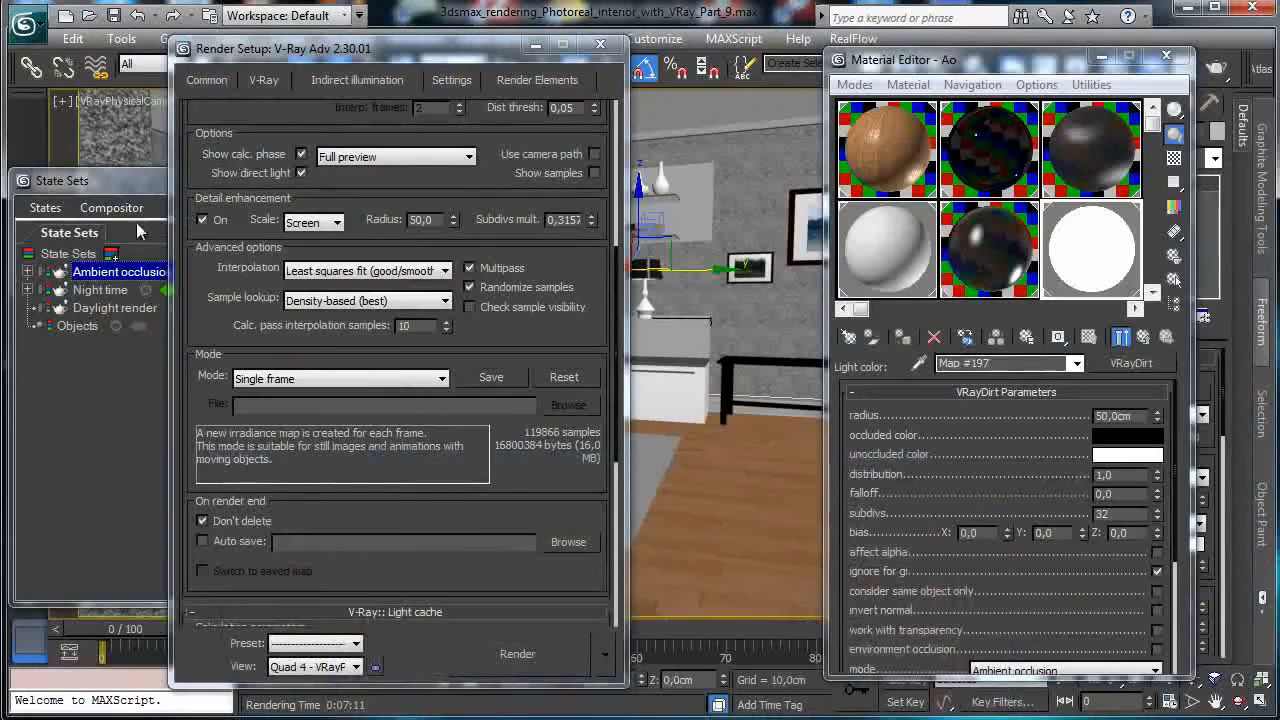
pyautogui.click(116, 184)
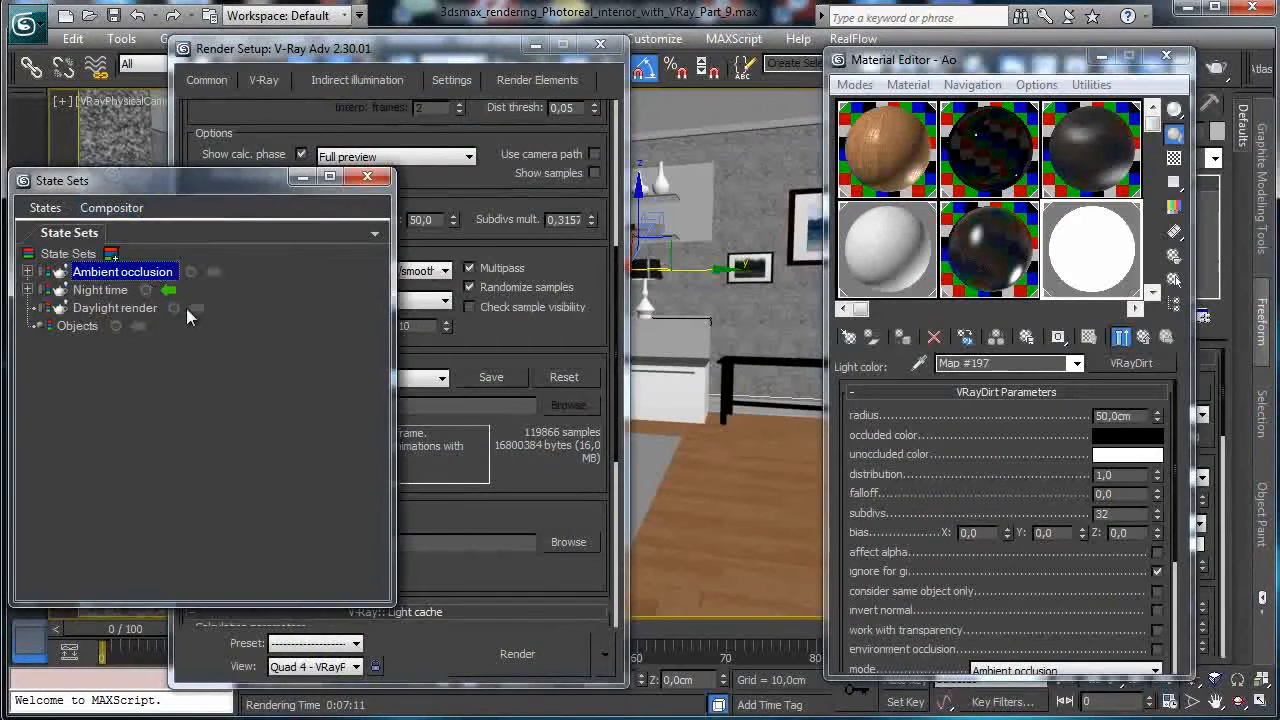
# Render the daylight scene with Shift+Q, save it as Sunlight, and maximize the frame buffer.
pyautogui.press('F10')
pyautogui.press('F10')
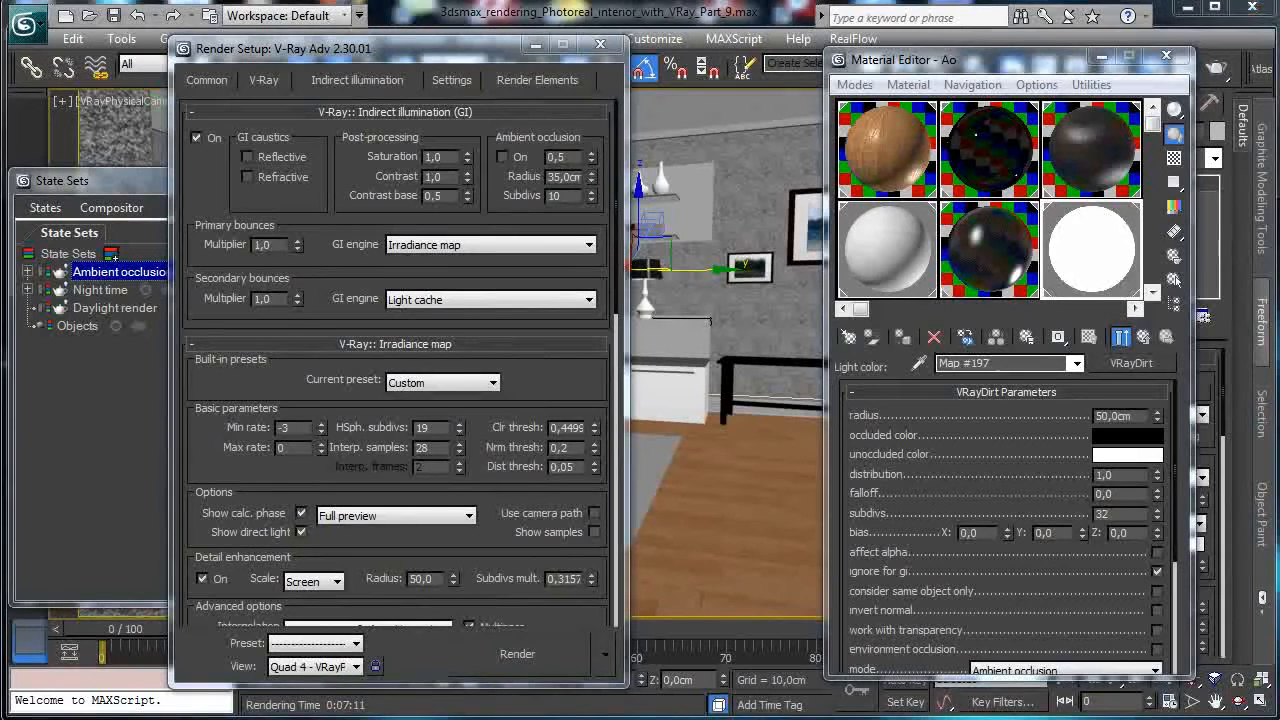
pyautogui.hotkey('shift', 'q')
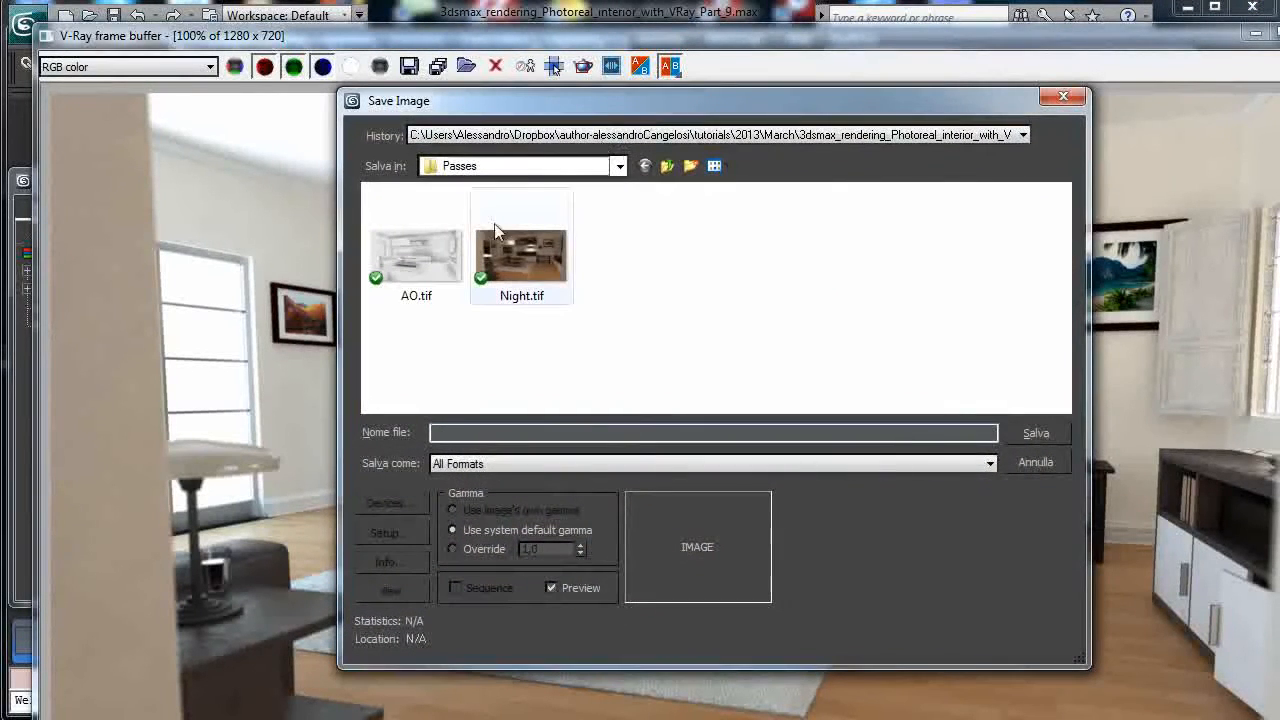
pyautogui.write('Sunlight.tif')
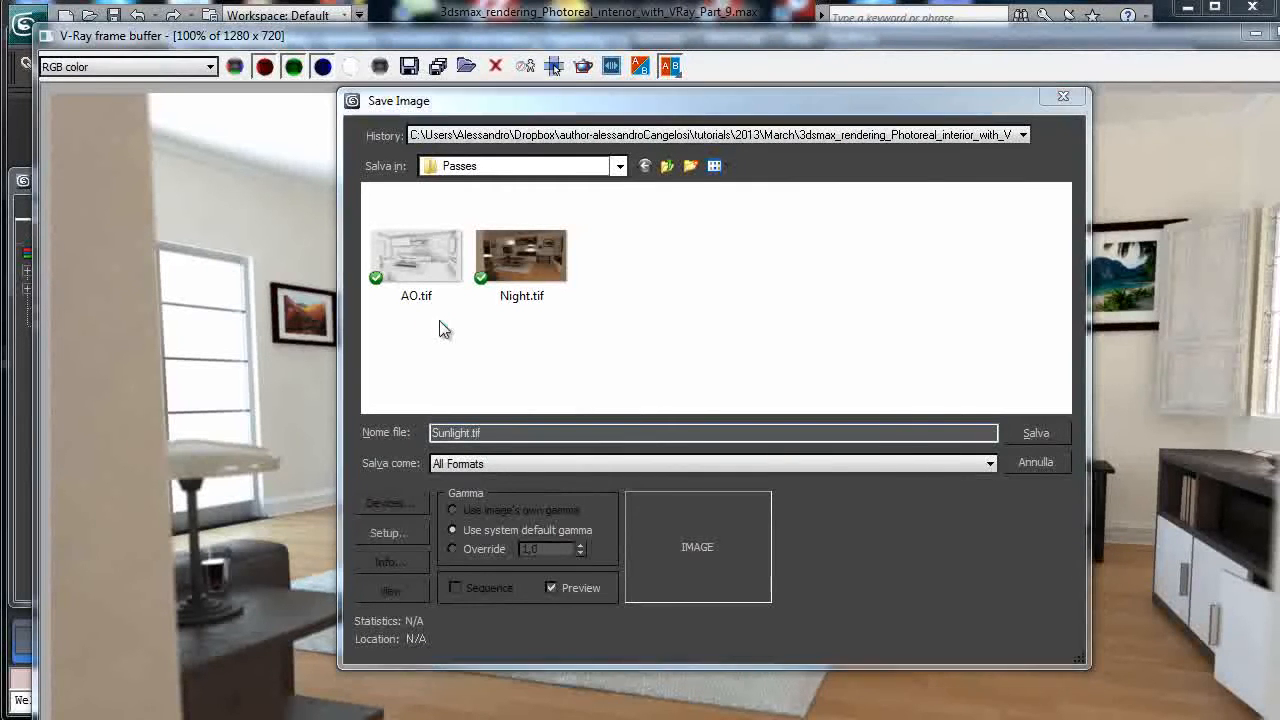
pyautogui.press('Return')
pyautogui.press('Return')
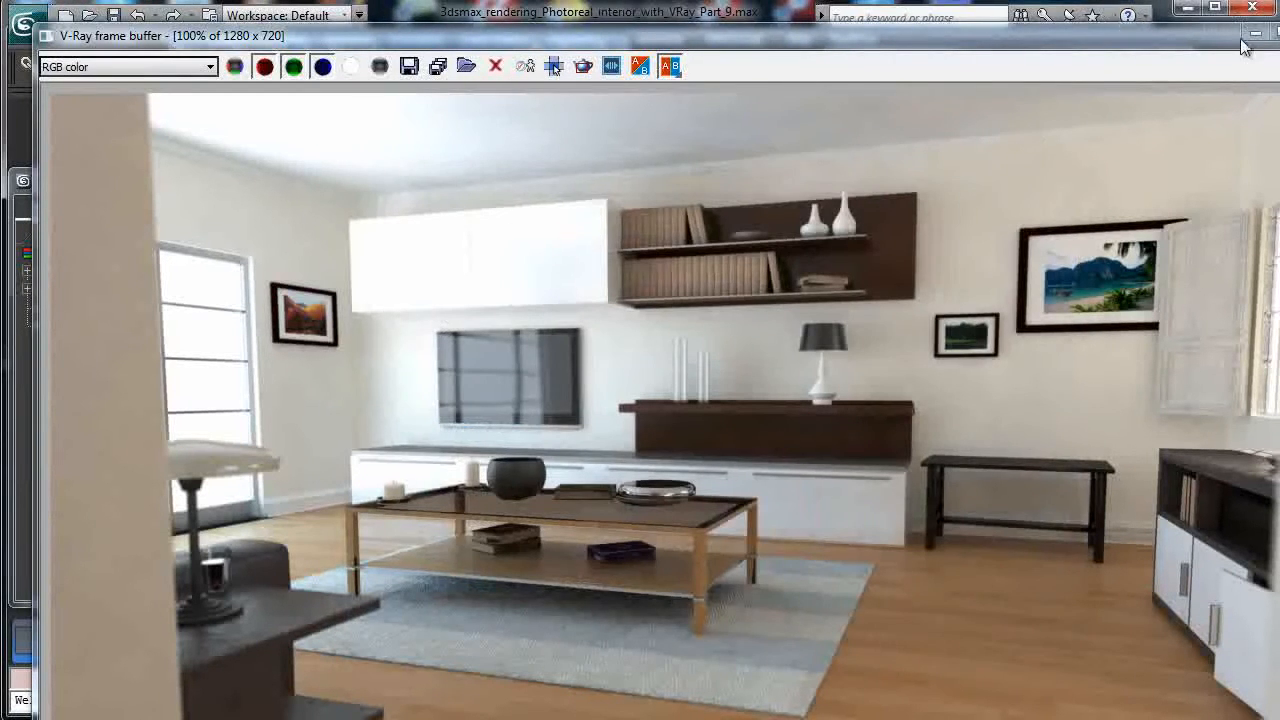
pyautogui.doubleClick(1248, 39)
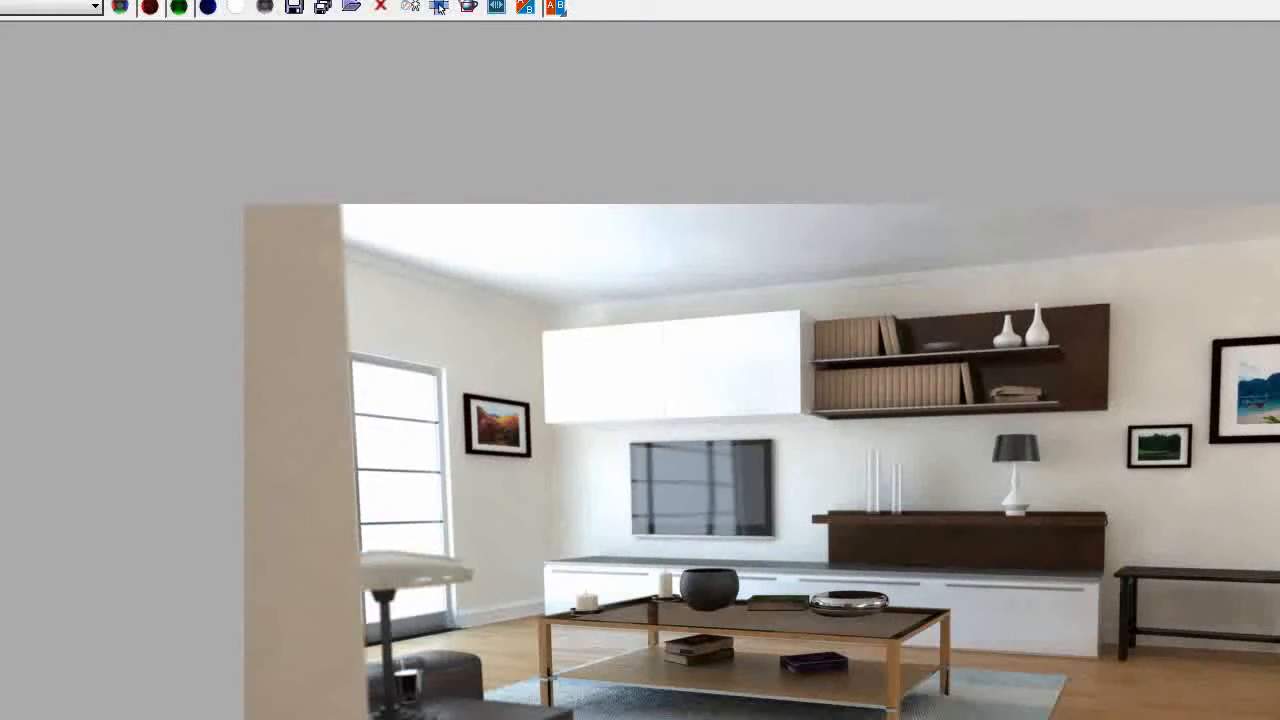
# Restore the render window to its smaller size and set the global end time to 0.
pyautogui.doubleClick(1248, 0)
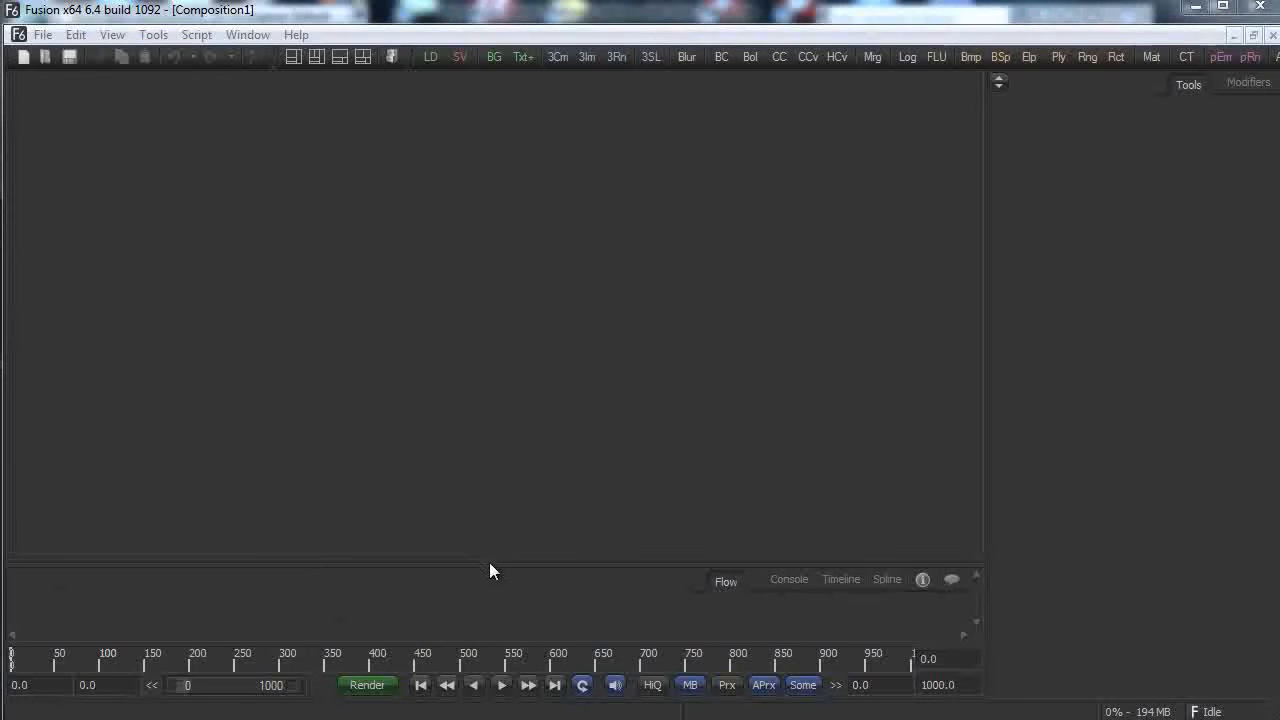
pyautogui.doubleClick(962, 690)
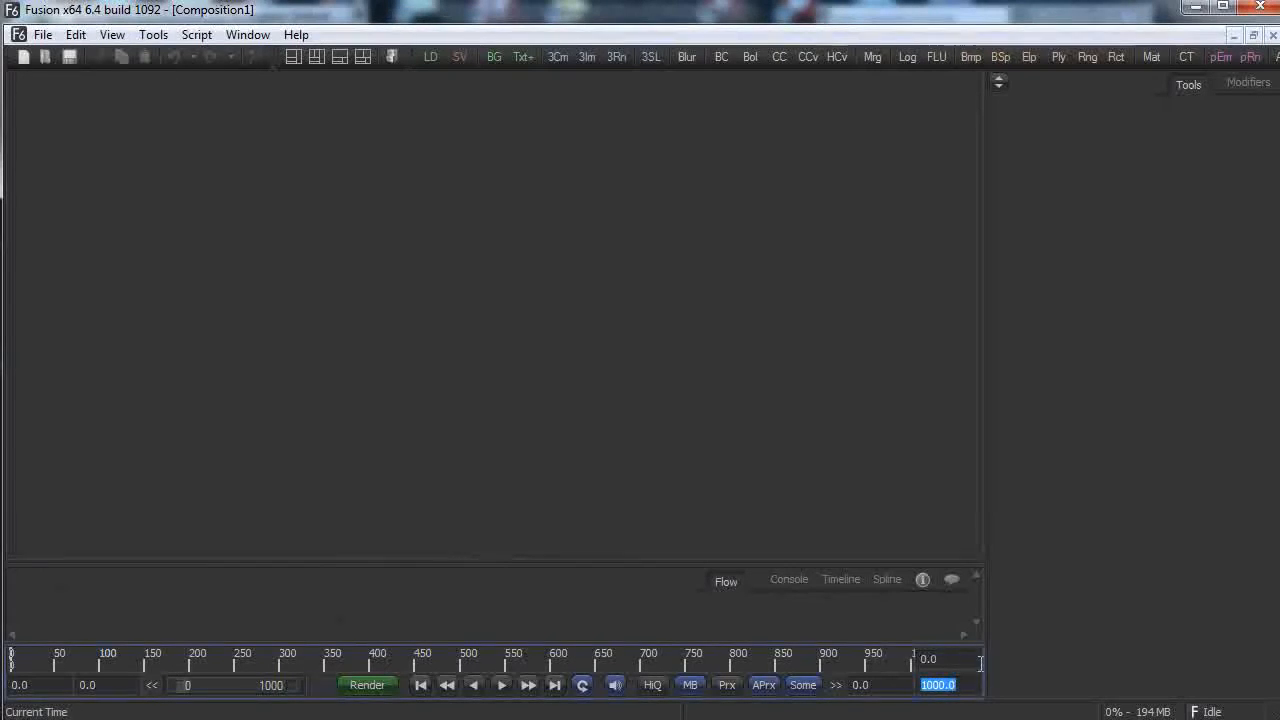
pyautogui.write('0')
pyautogui.press('Return')
# Add a Loader to the flow and browse to the user folder on the Store_2TB (C:) drive.
pyautogui.rightClick(240, 598)
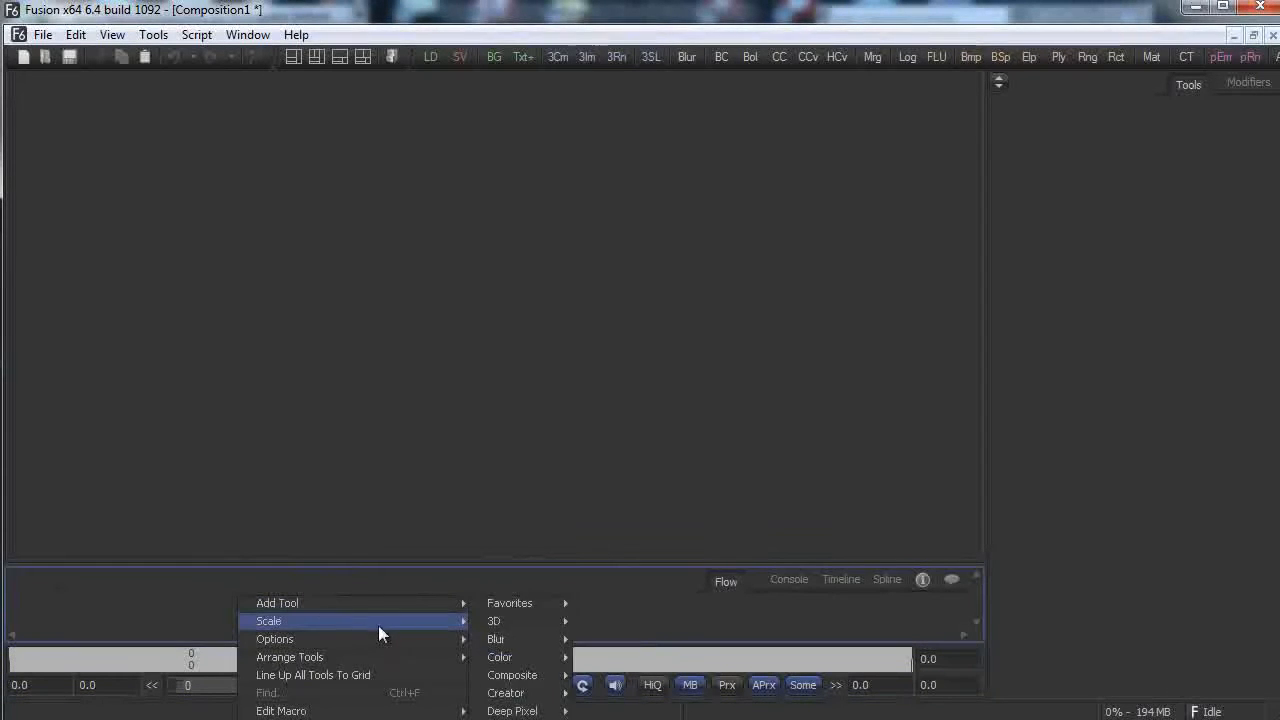
pyautogui.moveTo(426, 603)
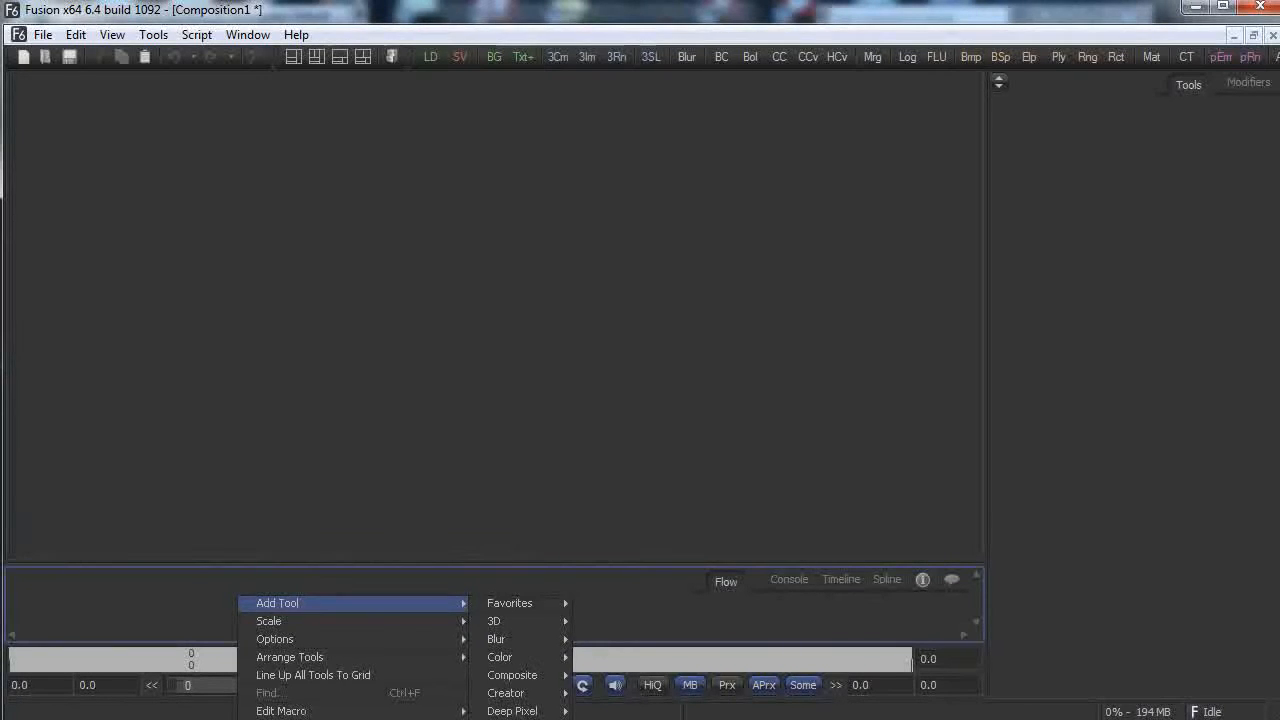
pyautogui.click(620, 718)
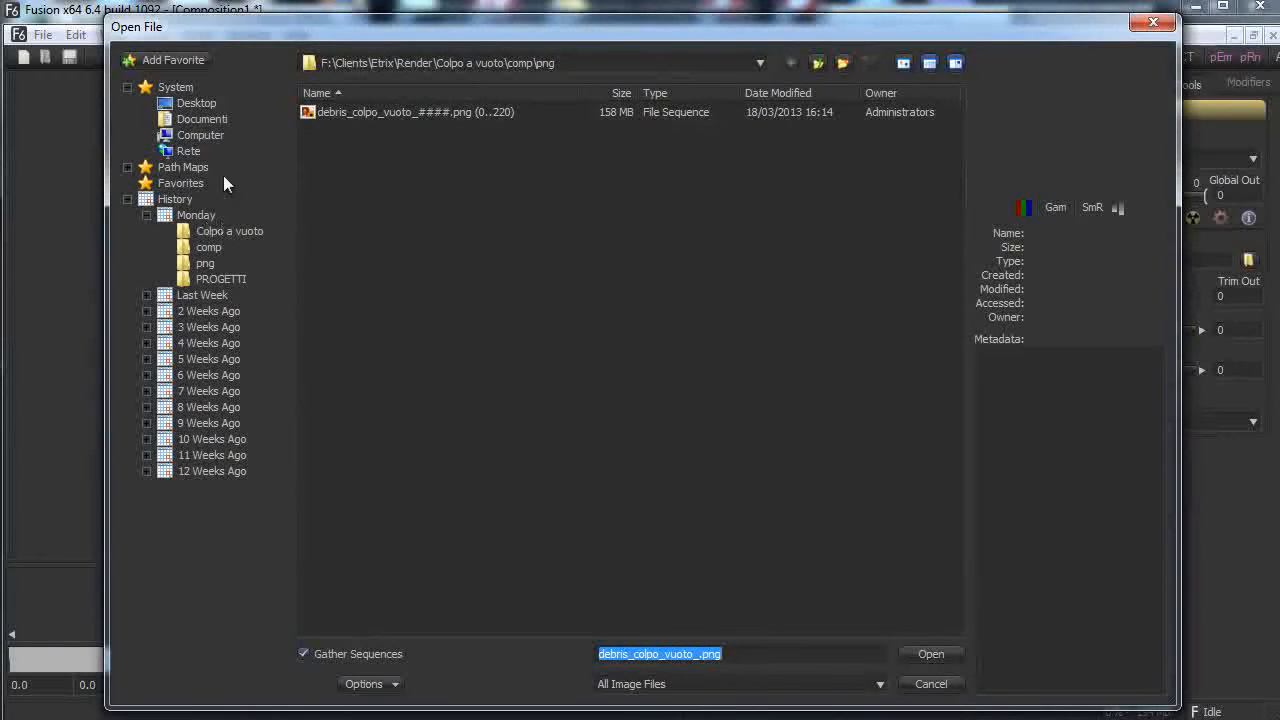
pyautogui.click(212, 137)
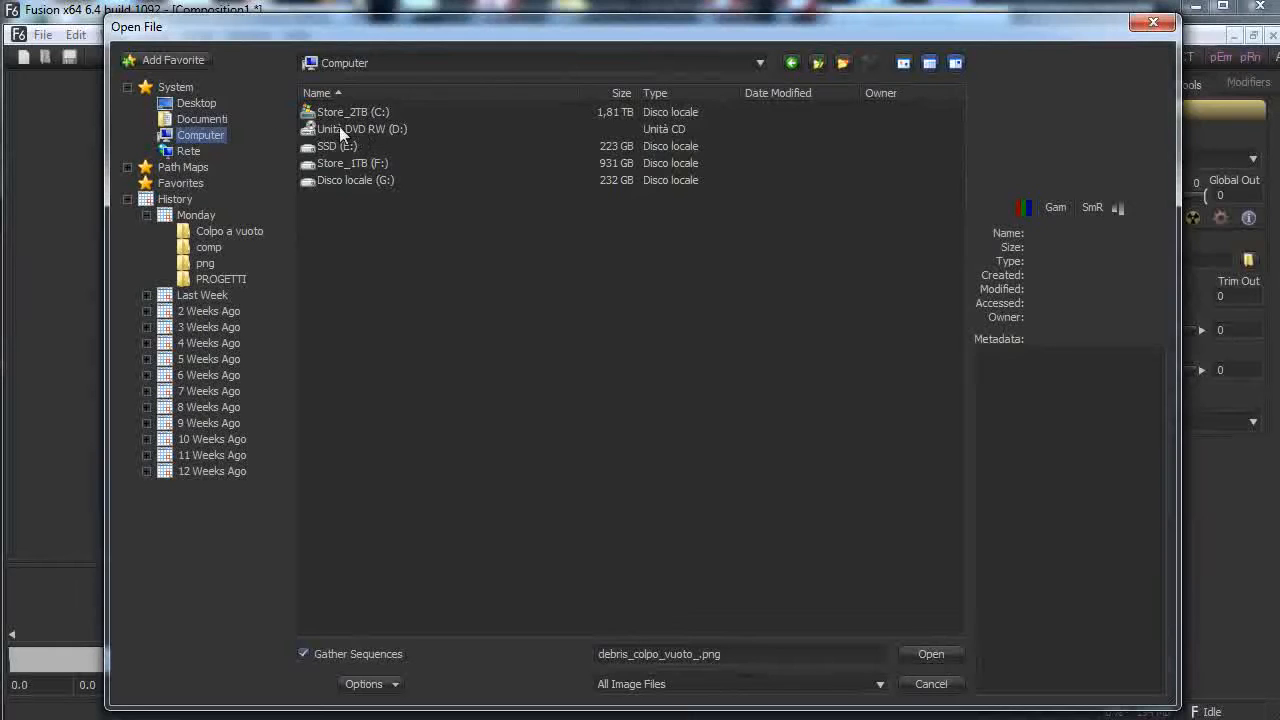
pyautogui.click(222, 120)
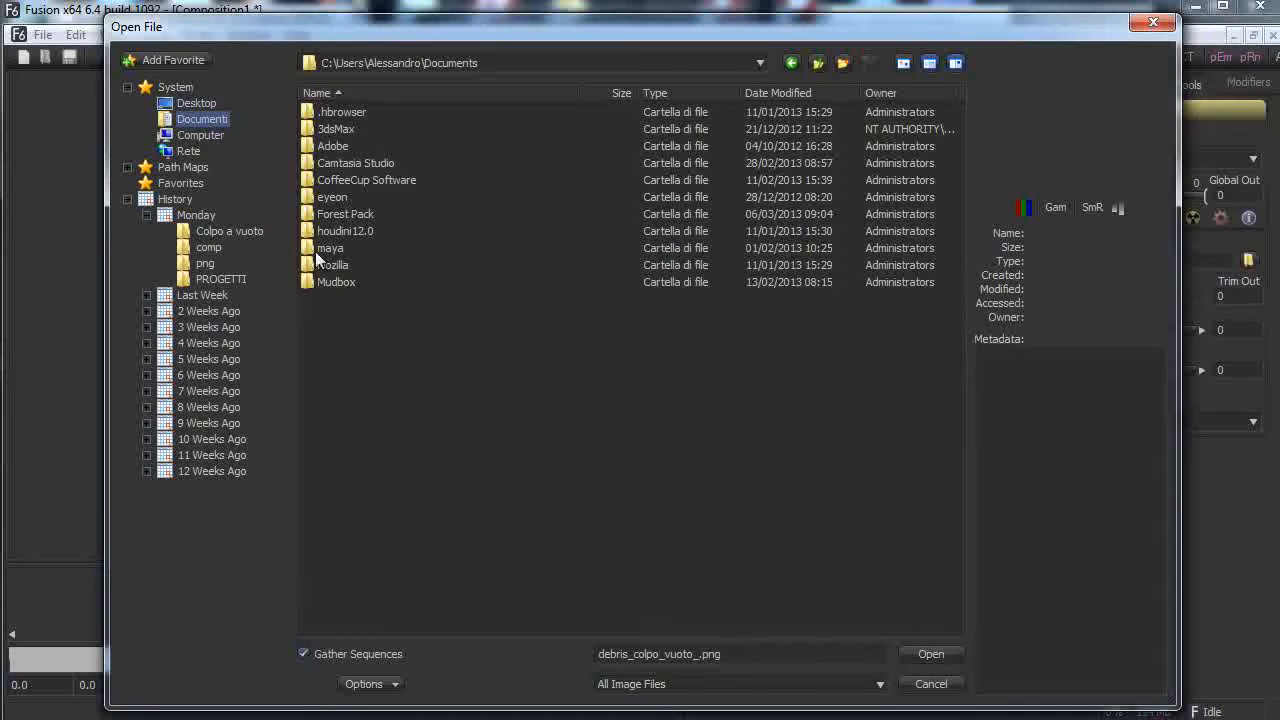
pyautogui.click(204, 137)
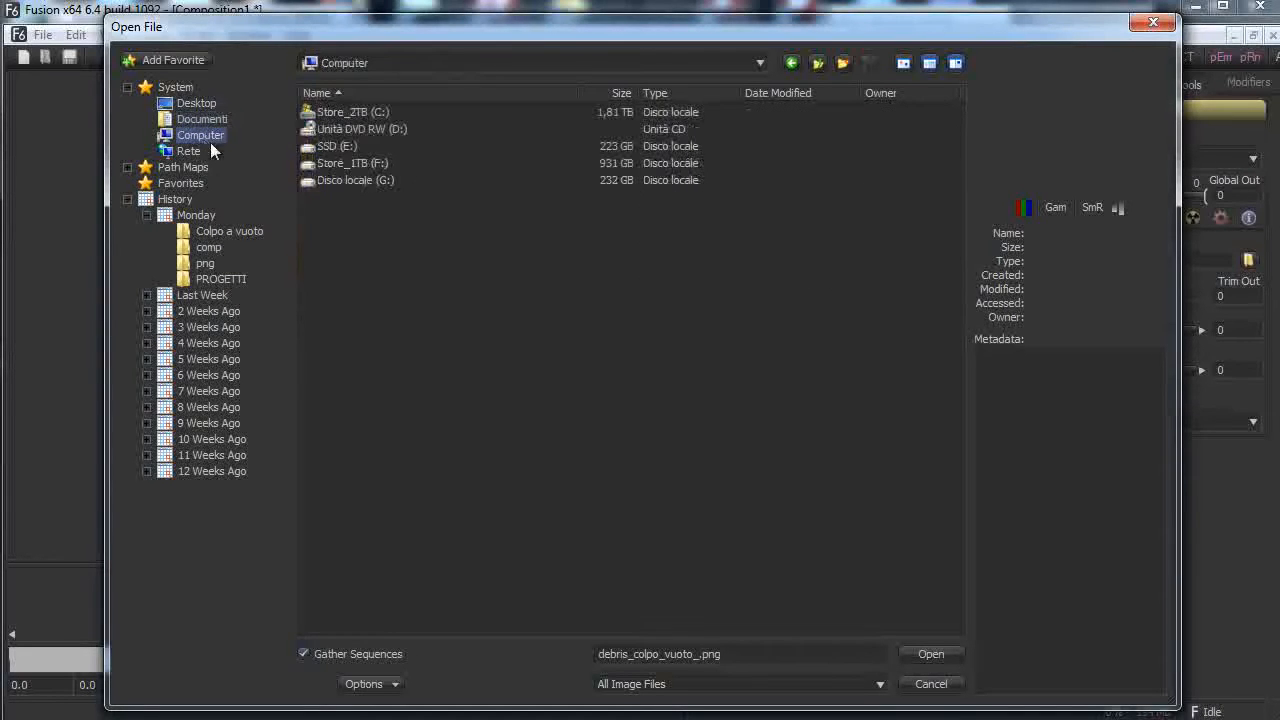
pyautogui.doubleClick(382, 117)
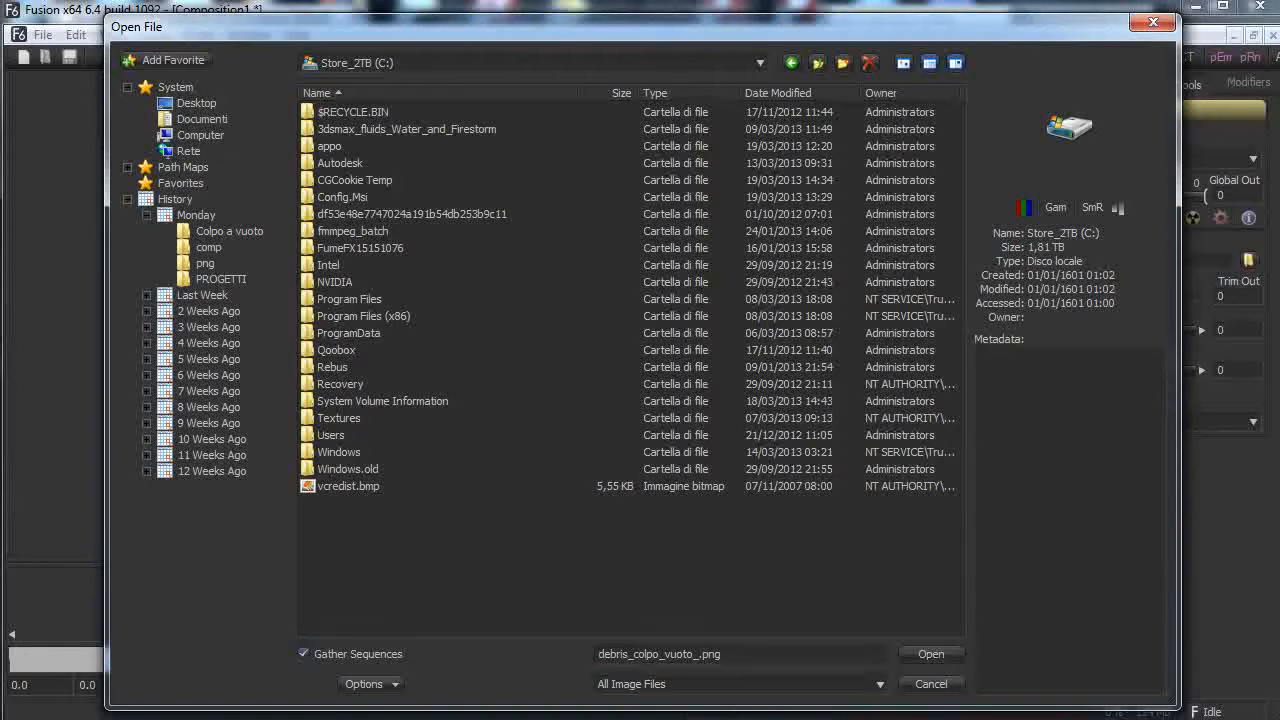
pyautogui.doubleClick(331, 435)
pyautogui.doubleClick(355, 111)
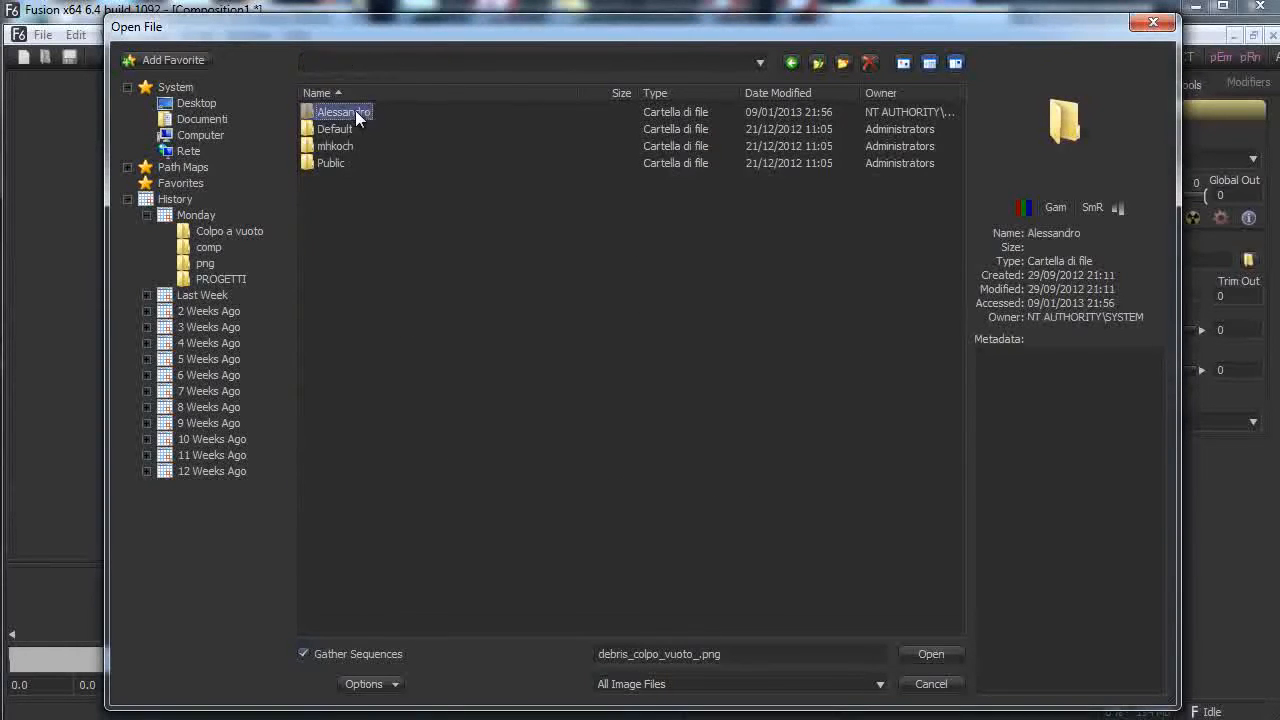
# Go through Dropbox tutorials, 2013, March to the Passes folder, load Night.tif, and shift the loader left.
pyautogui.doubleClick(340, 230)
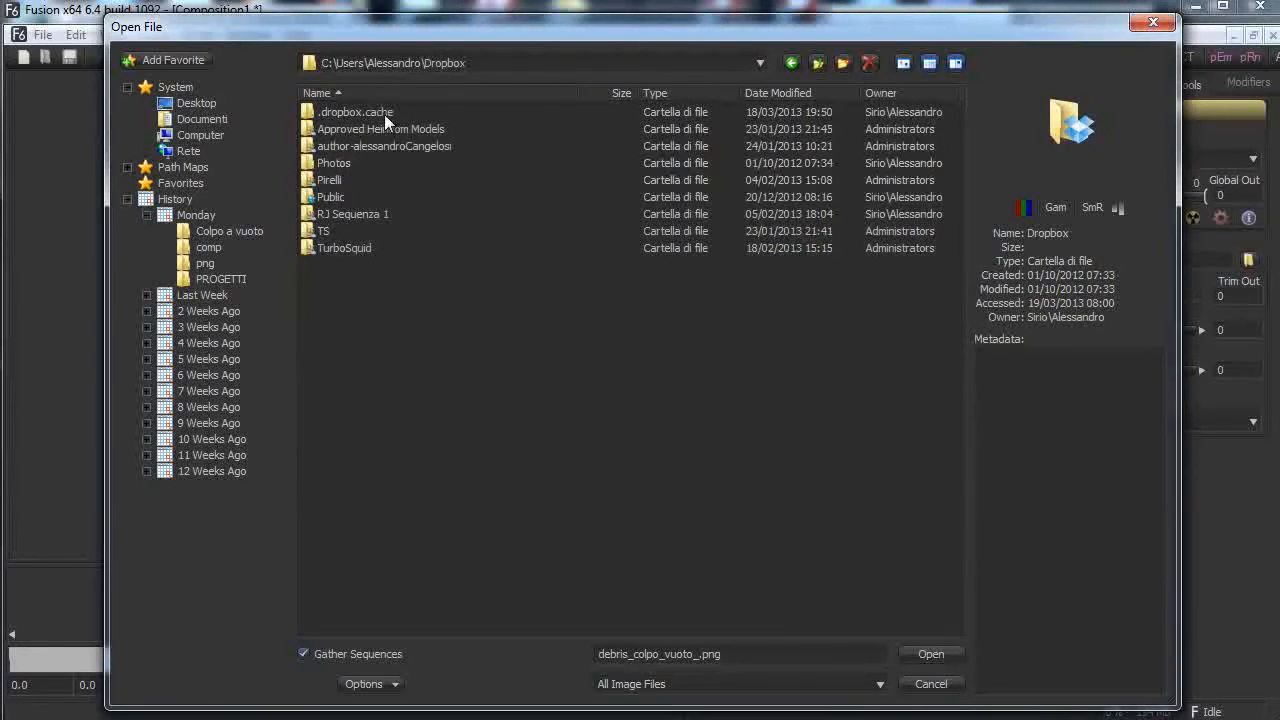
pyautogui.doubleClick(381, 146)
pyautogui.doubleClick(328, 146)
pyautogui.doubleClick(327, 112)
pyautogui.doubleClick(333, 146)
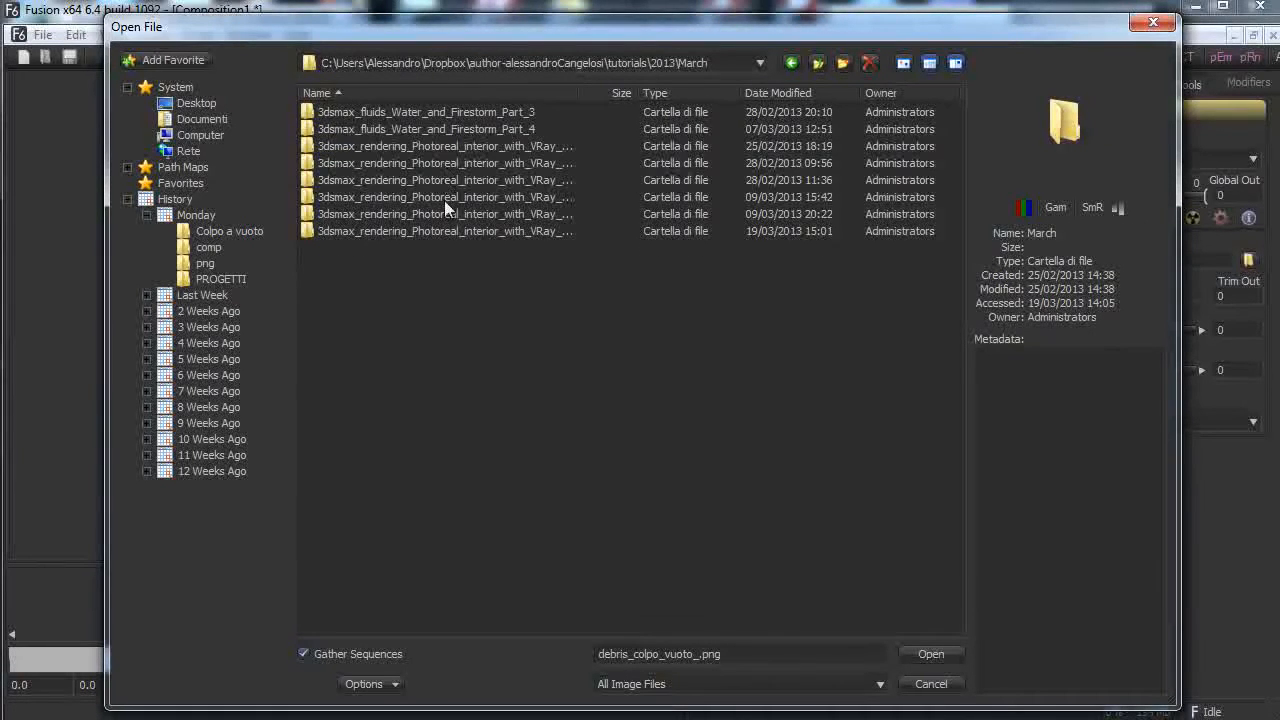
pyautogui.doubleClick(446, 234)
pyautogui.doubleClick(326, 113)
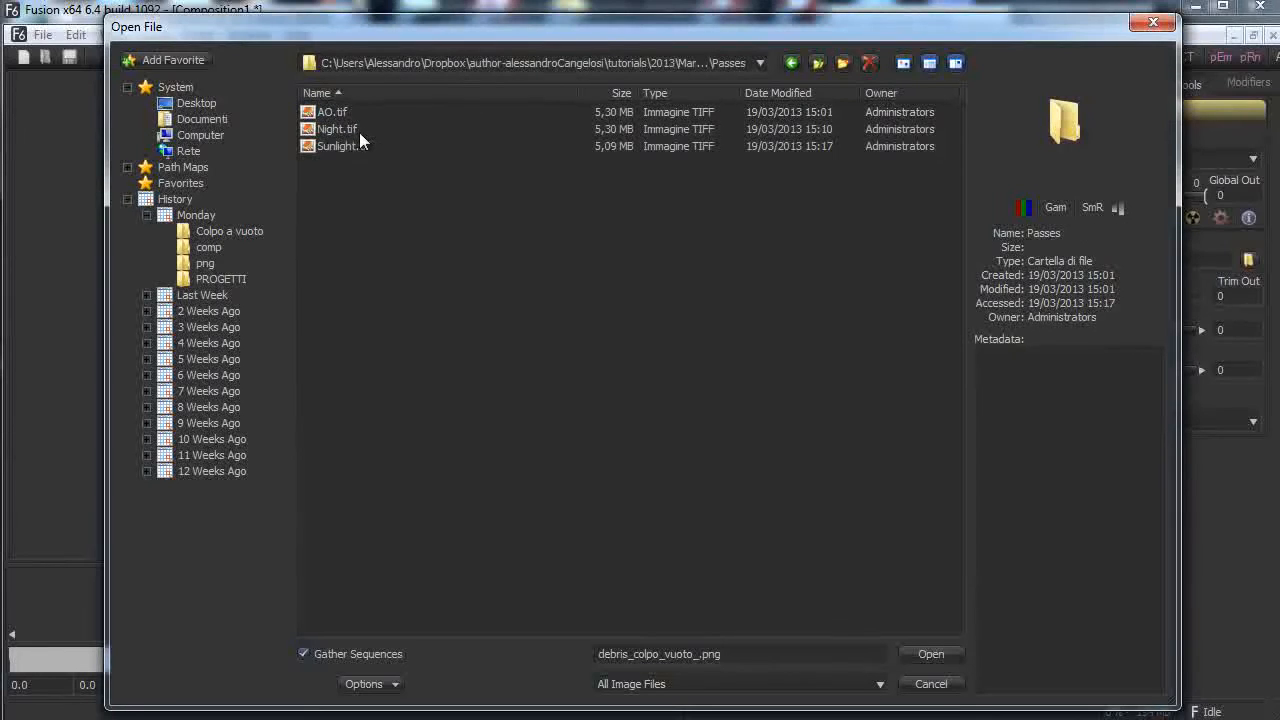
pyautogui.click(336, 129)
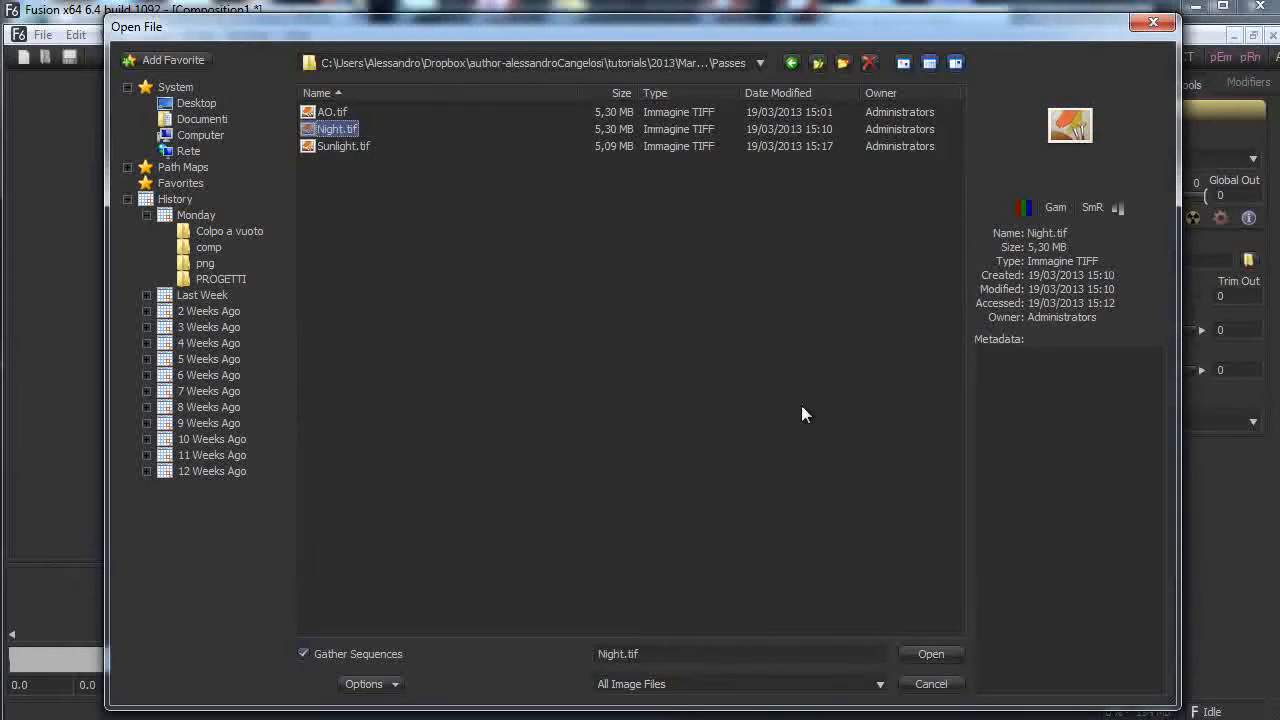
pyautogui.click(925, 651)
pyautogui.moveTo(207, 594); pyautogui.dragTo(184, 525)
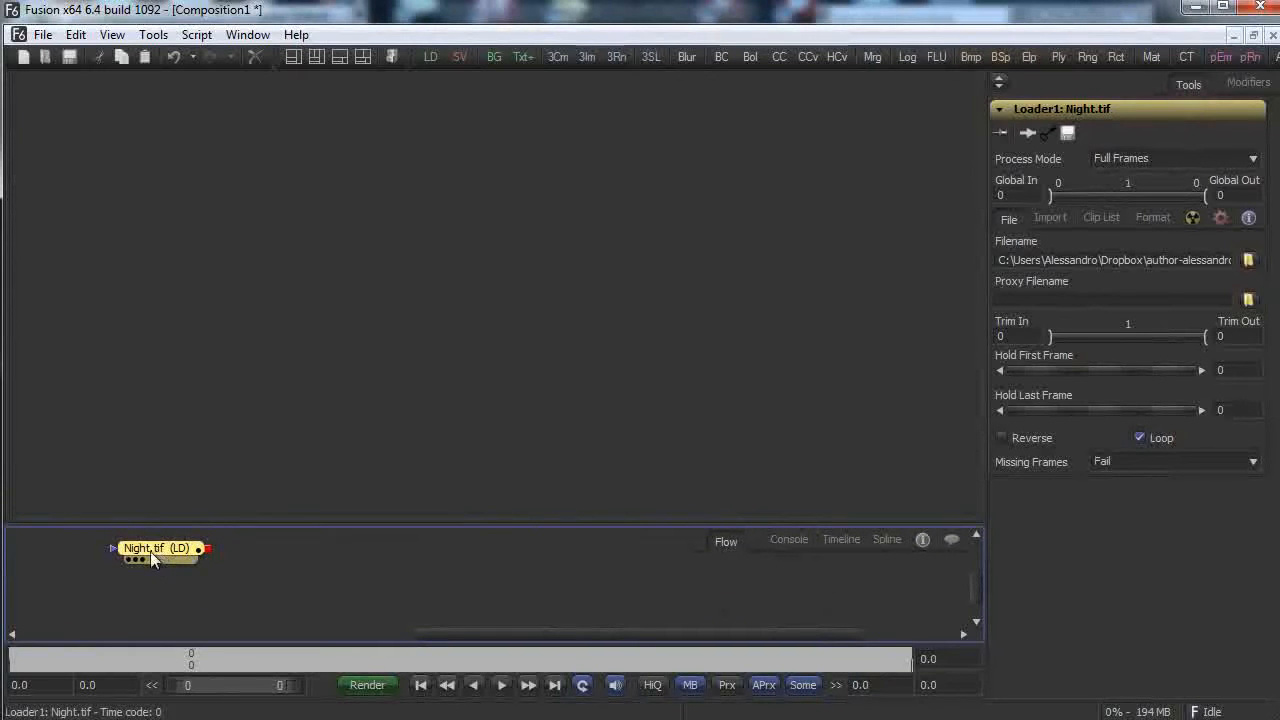
# Duplicate the Night.tif loader as a Sunlight.tif loader, then undo twice and paste a fresh copy.
pyautogui.click(150, 595)
pyautogui.hotkey('ctrl', 'v')
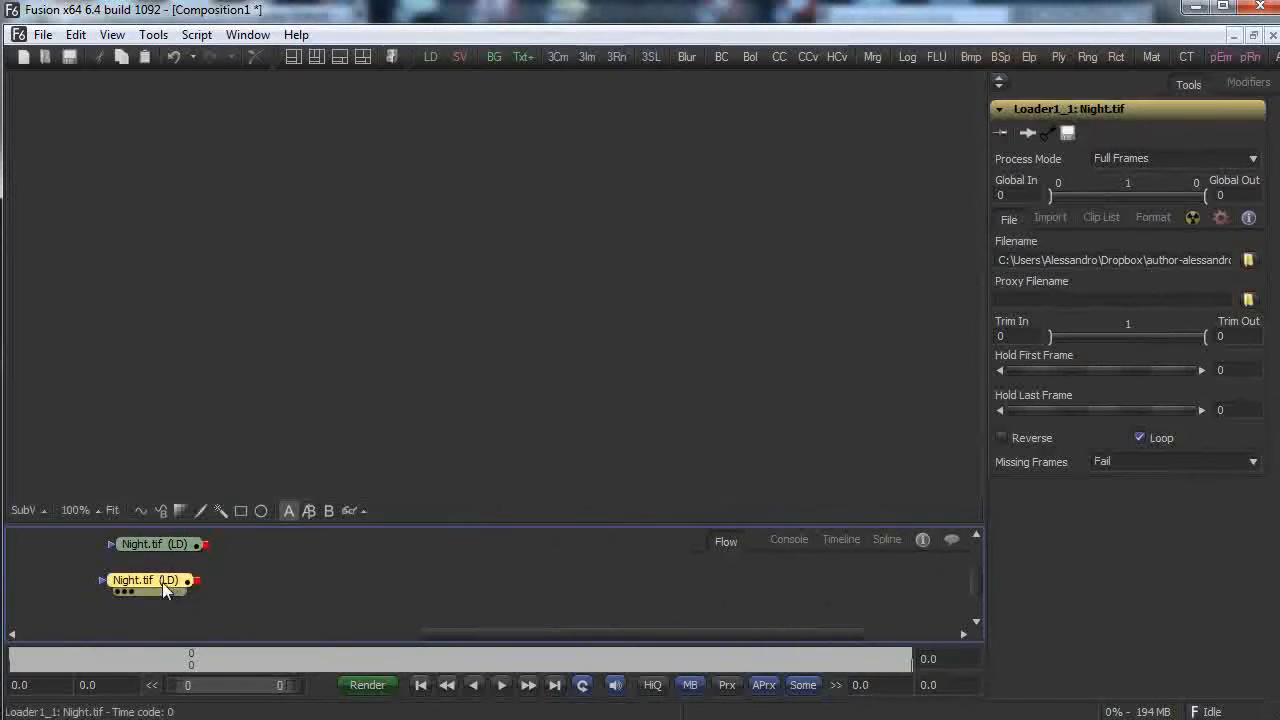
pyautogui.click(1248, 260)
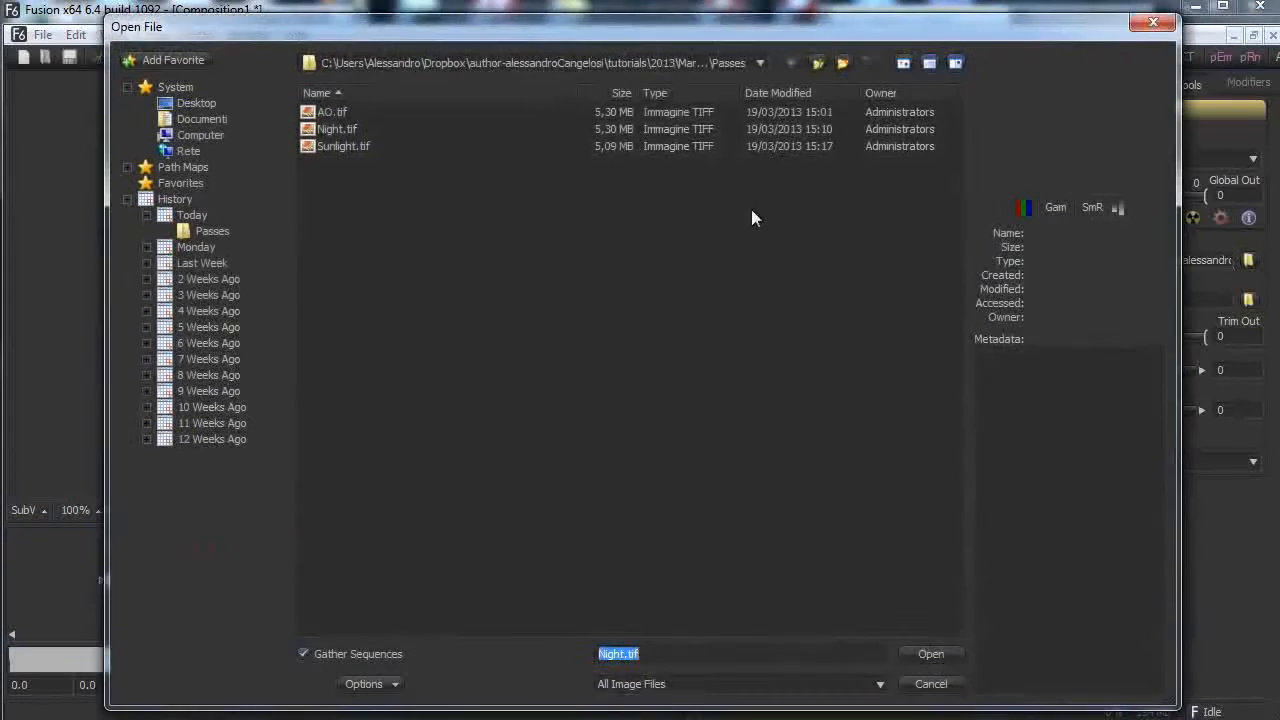
pyautogui.doubleClick(333, 145)
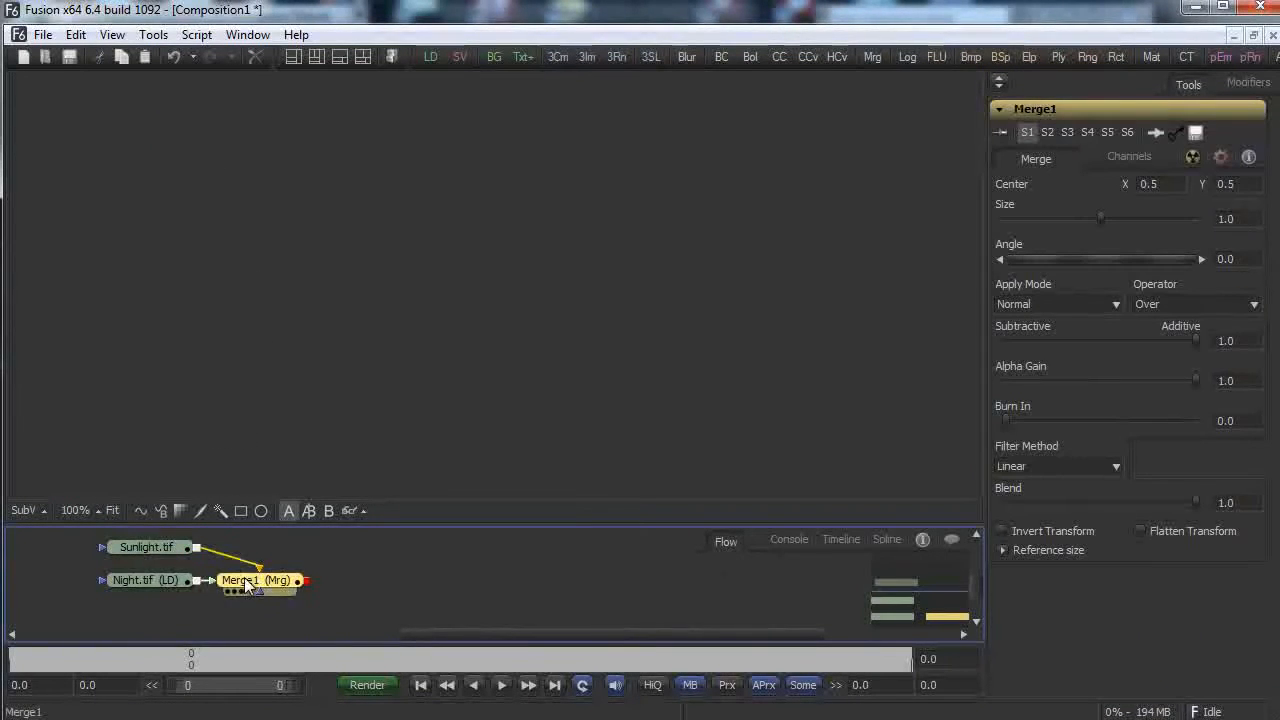
pyautogui.hotkey('ctrl', 'z')
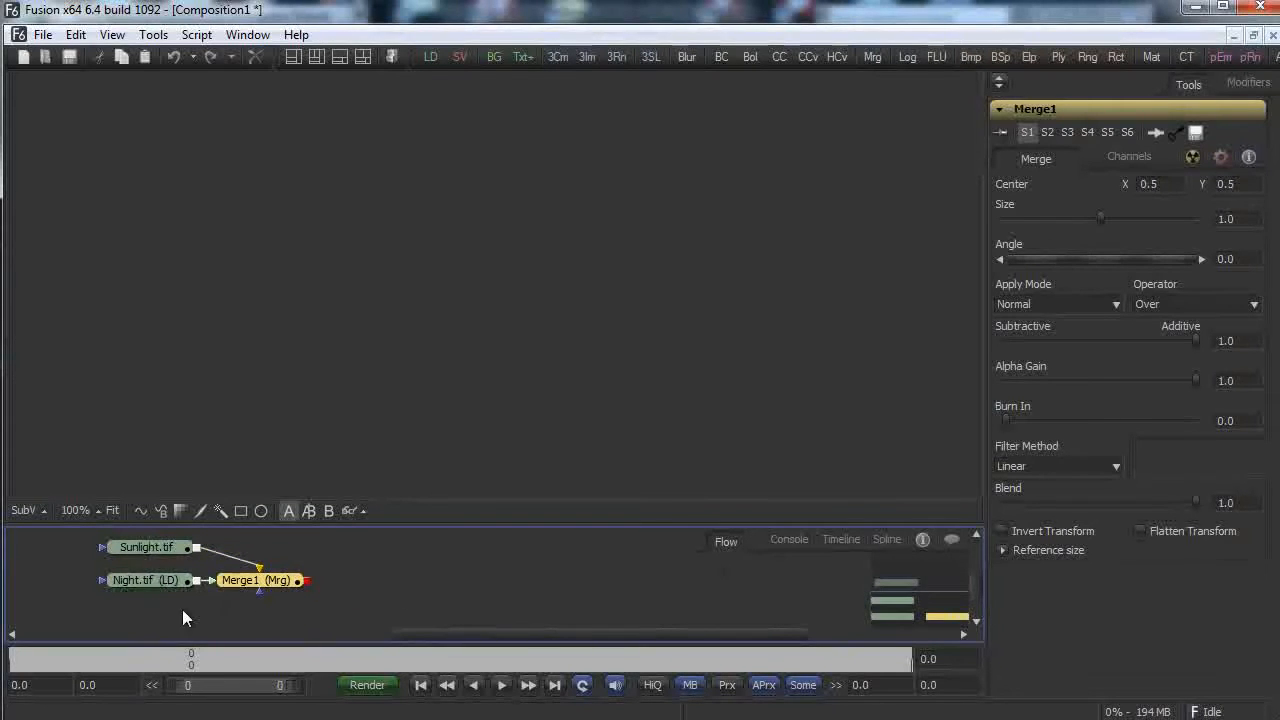
pyautogui.hotkey('ctrl', 'z')
pyautogui.hotkey('ctrl', 'z')
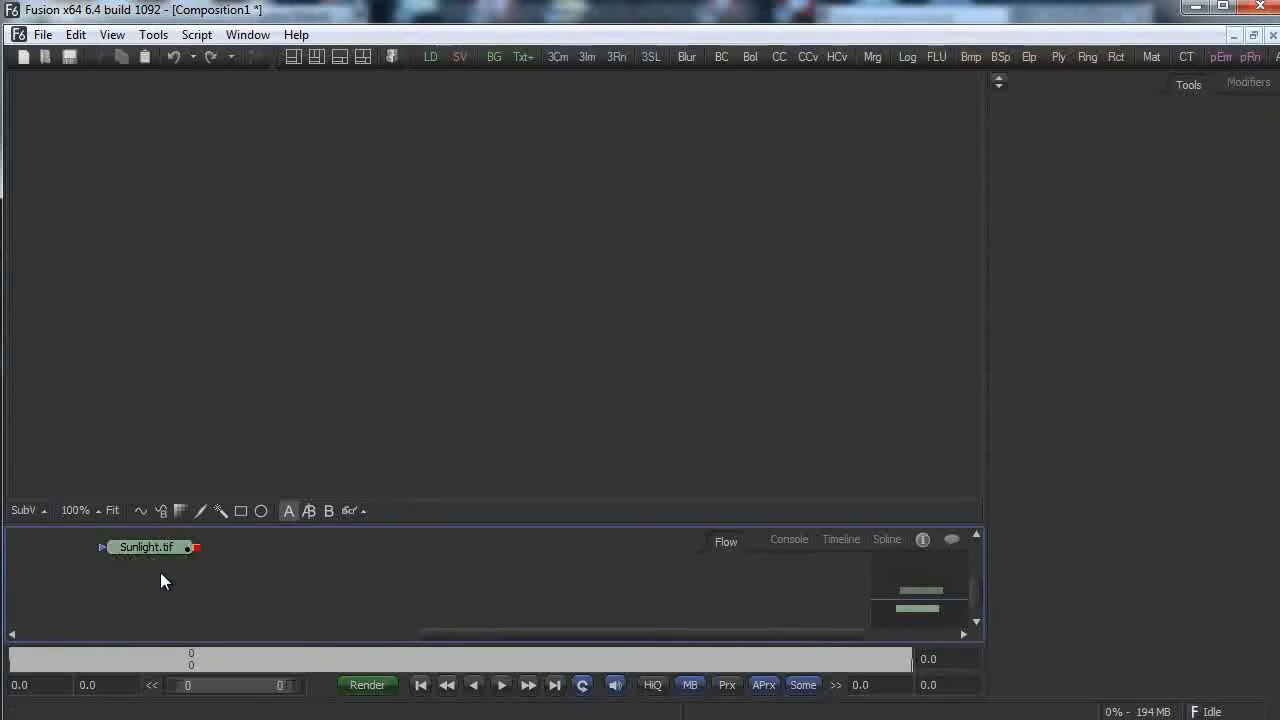
pyautogui.hotkey('ctrl', 'v')
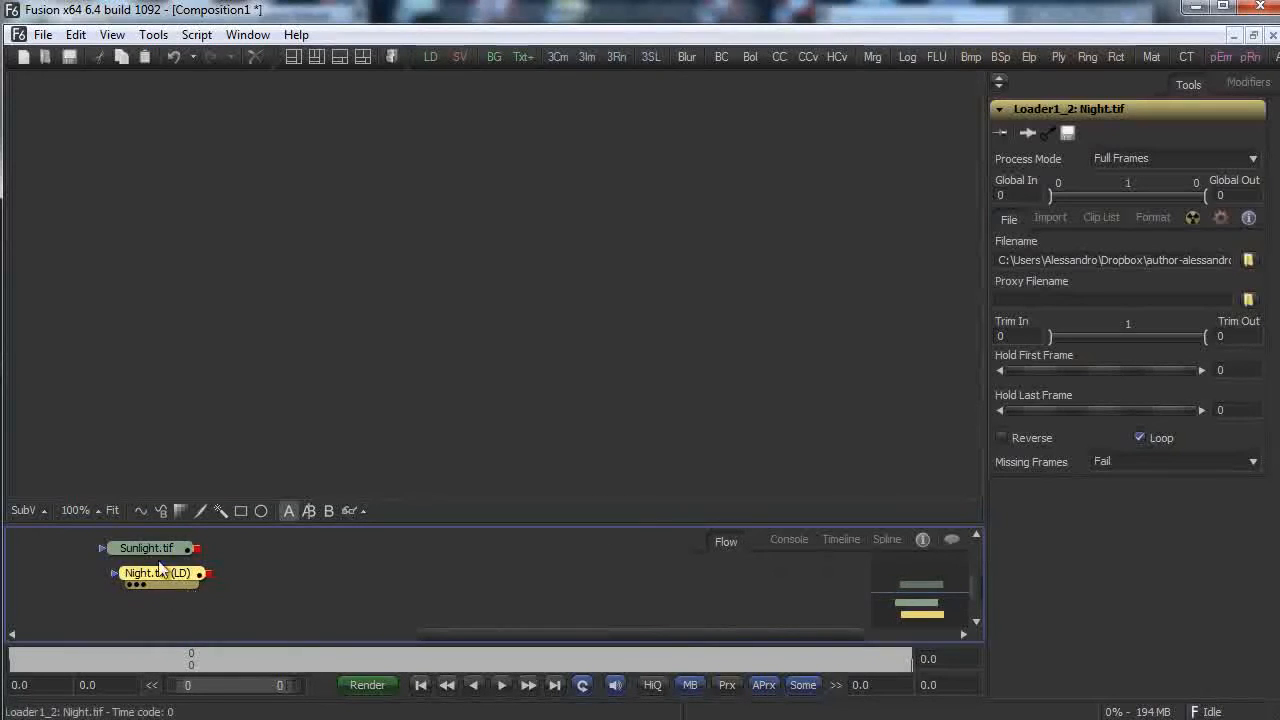
# Re-point the copied Night.tif loader to AO.tif.
pyautogui.click(152, 550)
pyautogui.scroll(1, 392, 560)
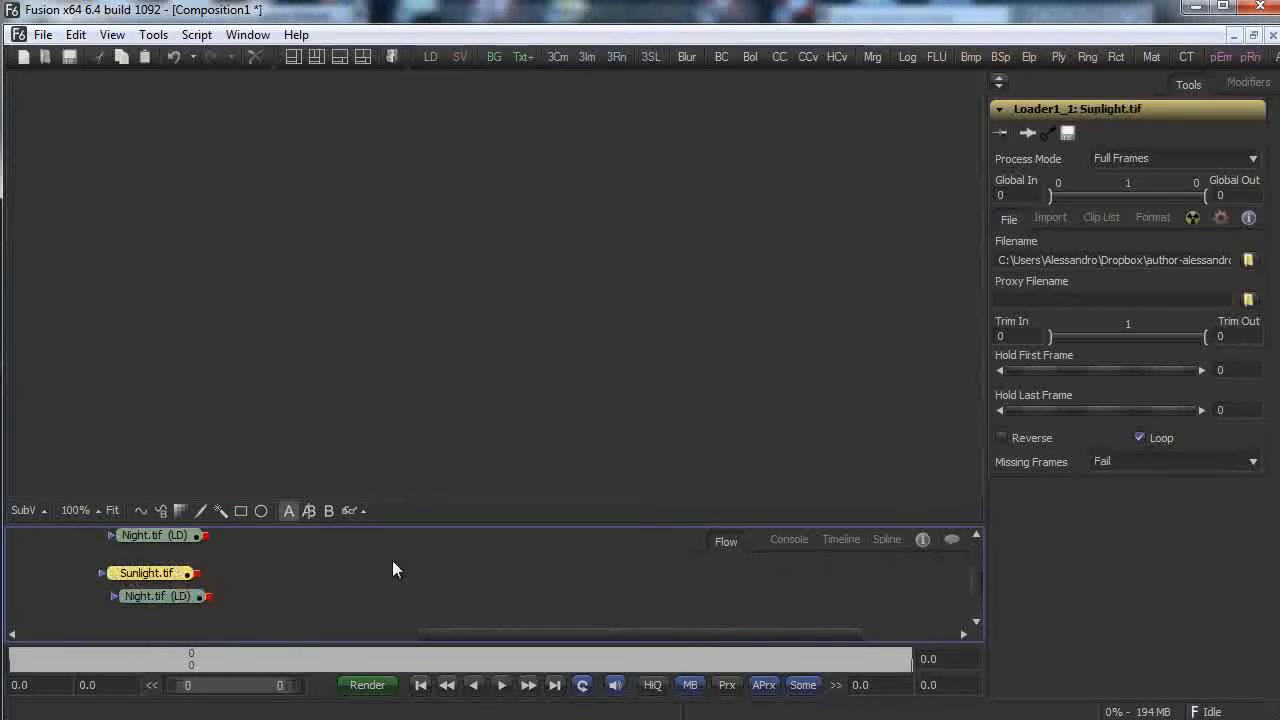
pyautogui.scroll(-1, 160, 593)
pyautogui.click(160, 581)
pyautogui.click(1248, 260)
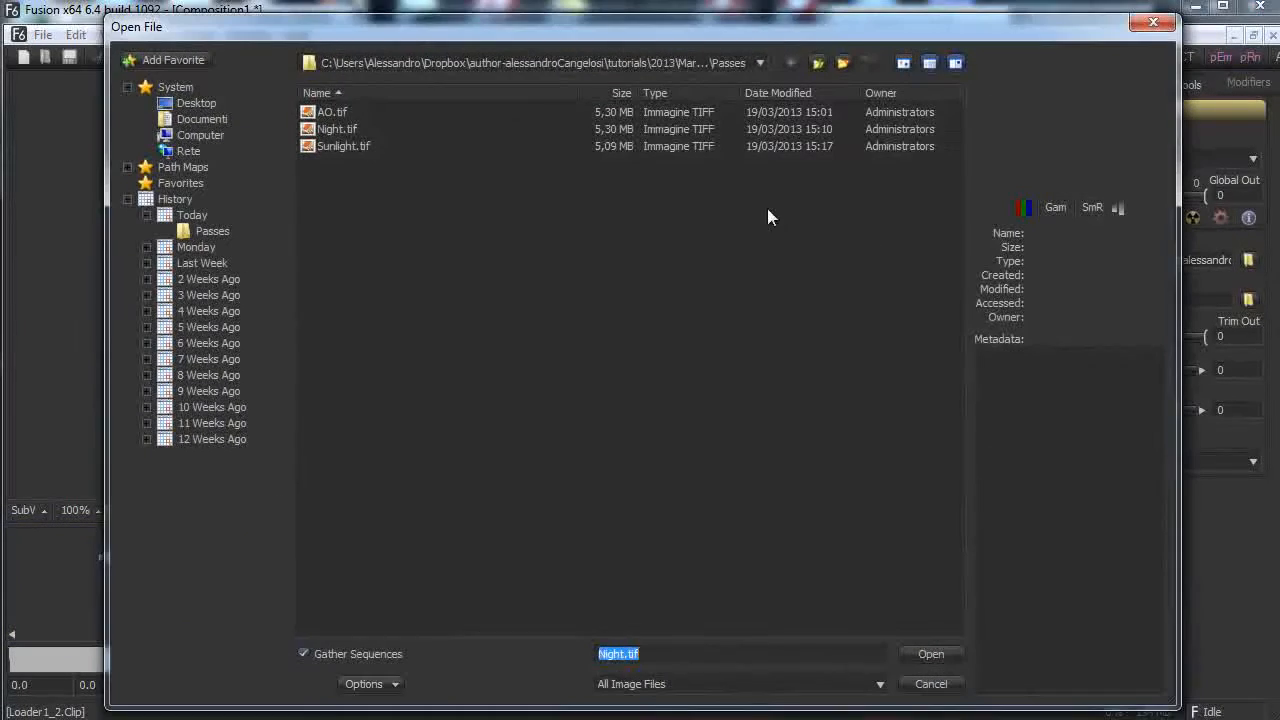
pyautogui.doubleClick(317, 110)
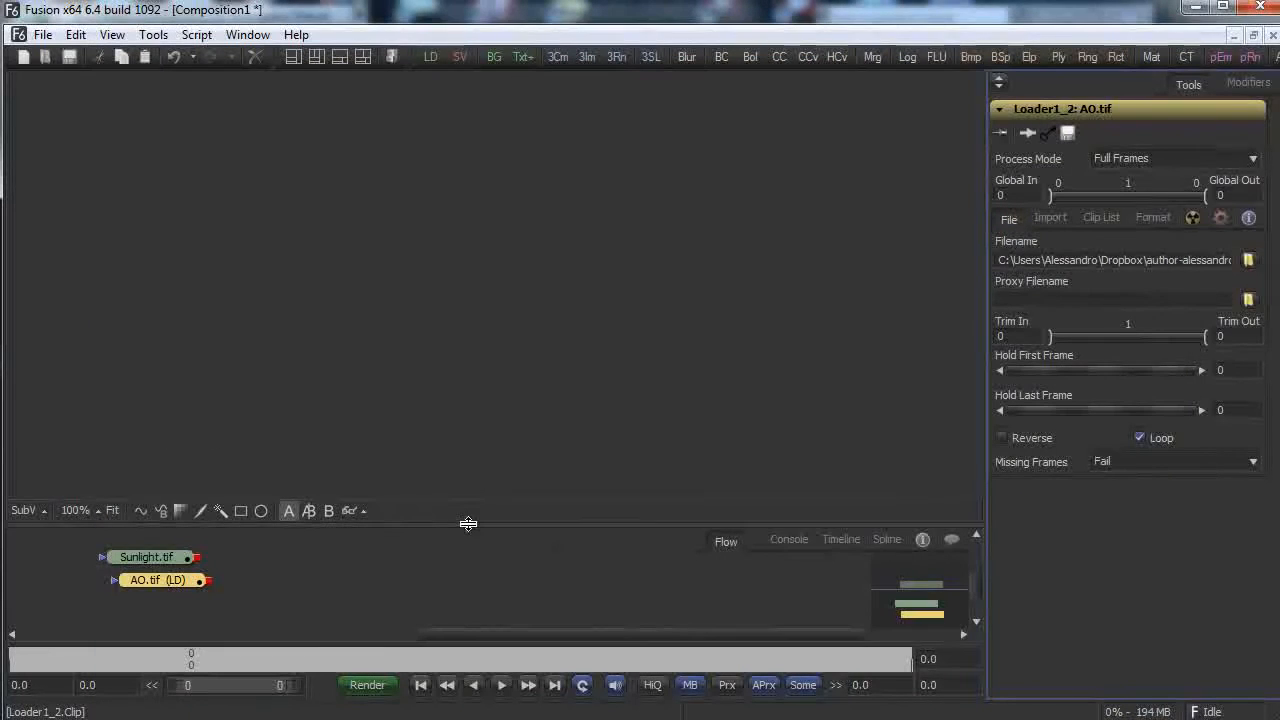
# Enlarge the flow area, center the three loaders, and set the viewer zoom to Fit.
pyautogui.moveTo(466, 521); pyautogui.dragTo(471, 488)
pyautogui.moveTo(907, 574); pyautogui.dragTo(909, 560)
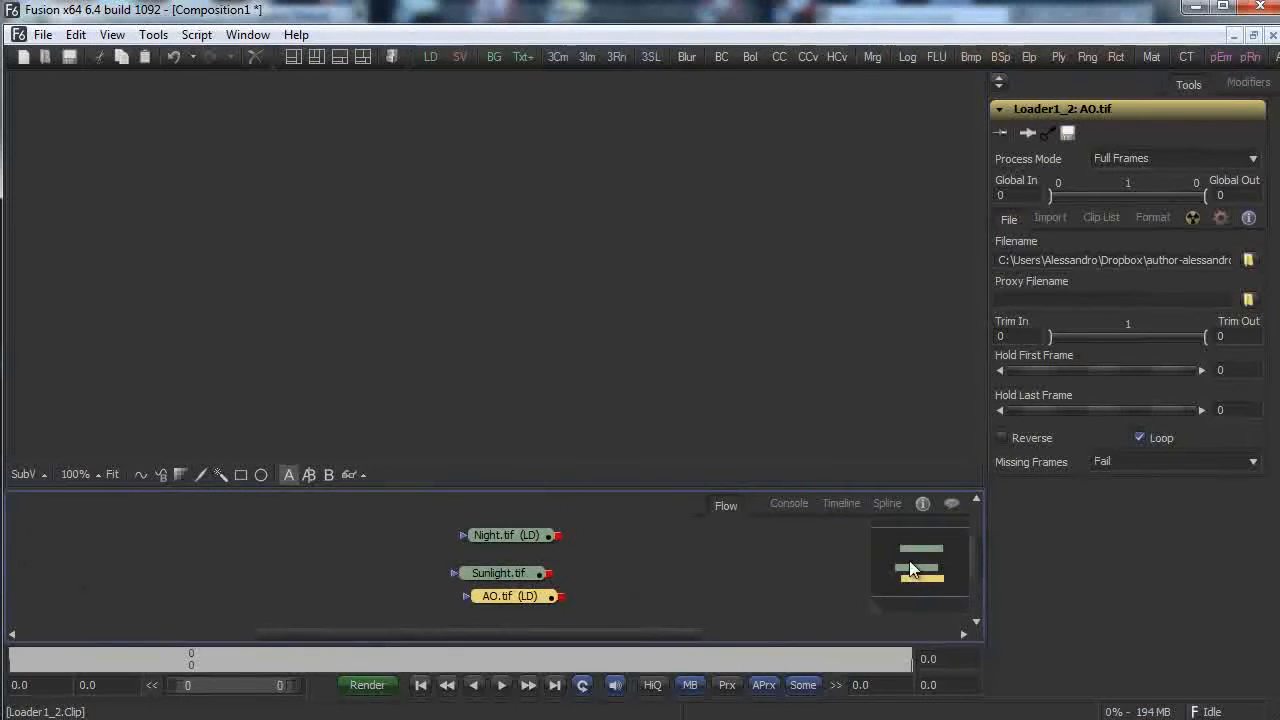
pyautogui.moveTo(509, 634); pyautogui.dragTo(629, 636)
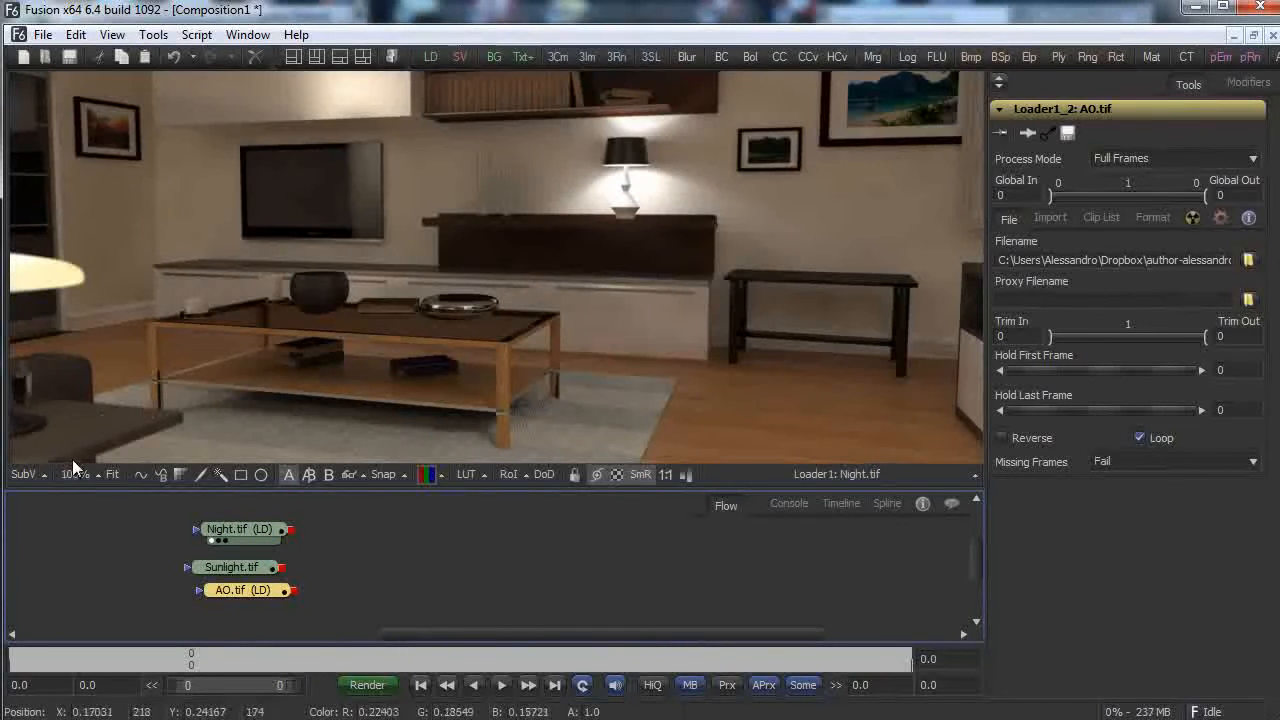
pyautogui.click(78, 474)
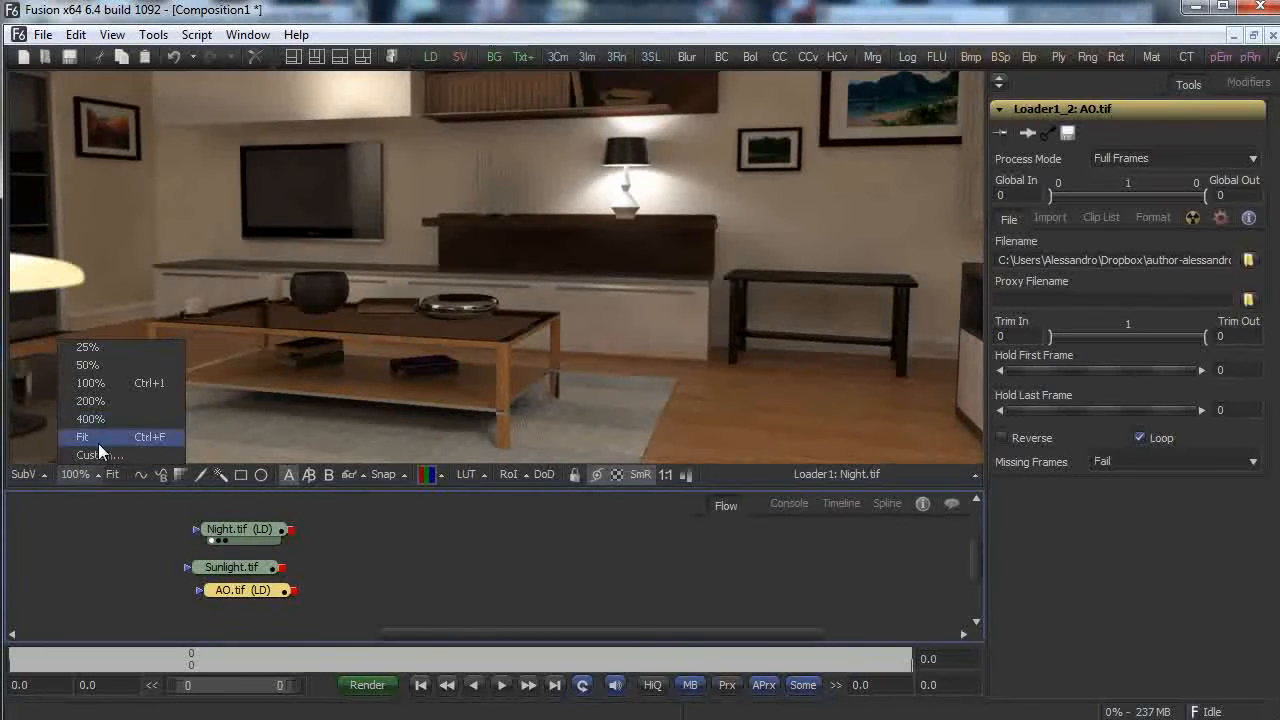
pyautogui.click(98, 438)
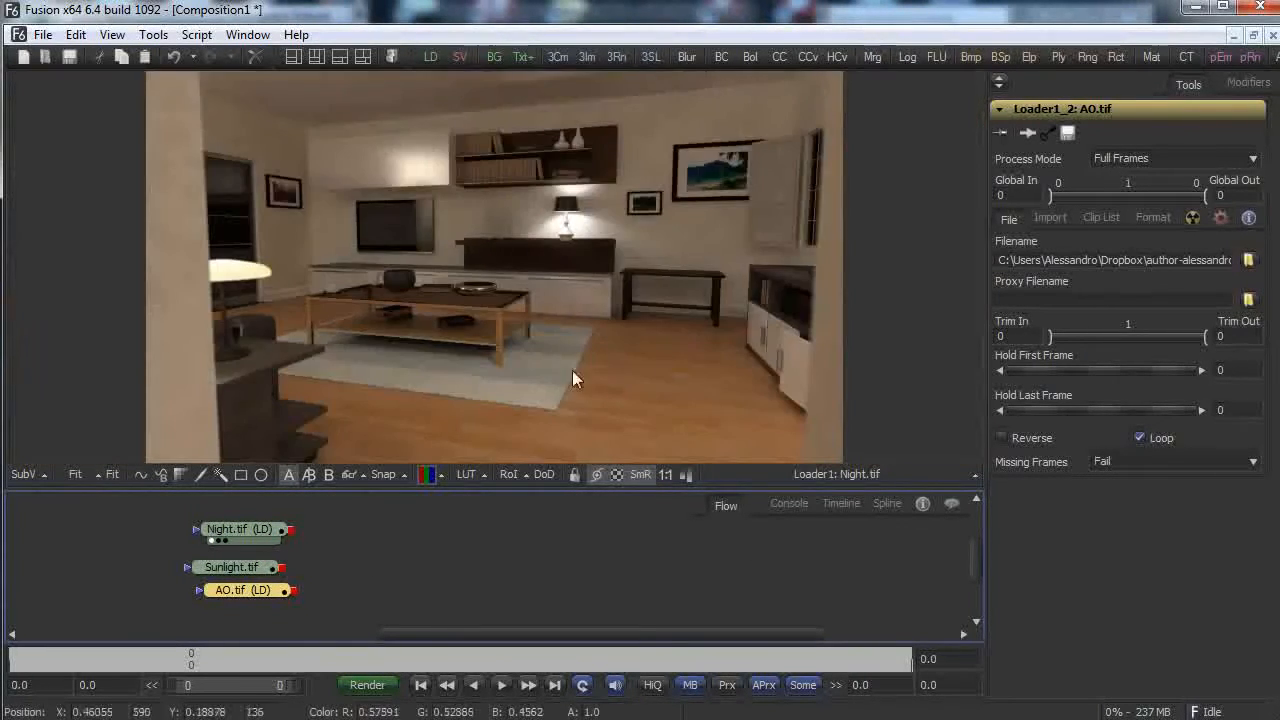
pyautogui.rightClick(375, 551)
# Add a Merge node with Night.tif as background and AO.tif as foreground, and view its result.
pyautogui.moveTo(551, 558)
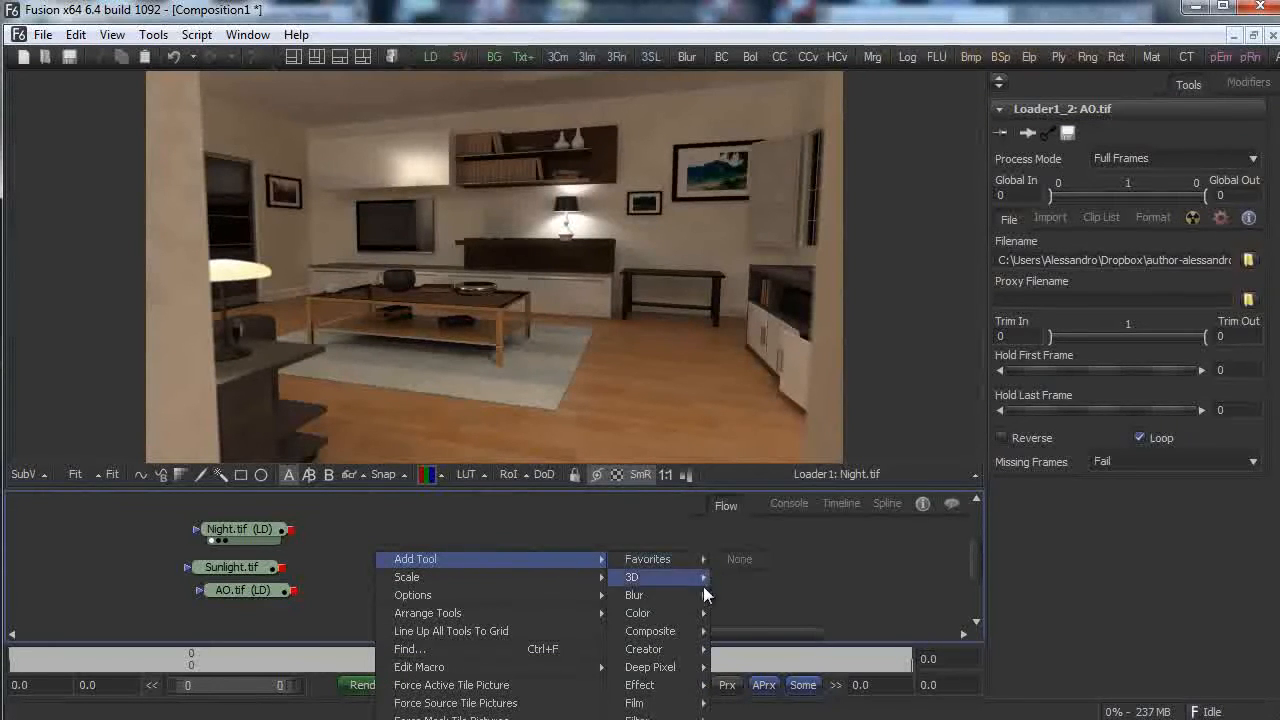
pyautogui.moveTo(694, 647)
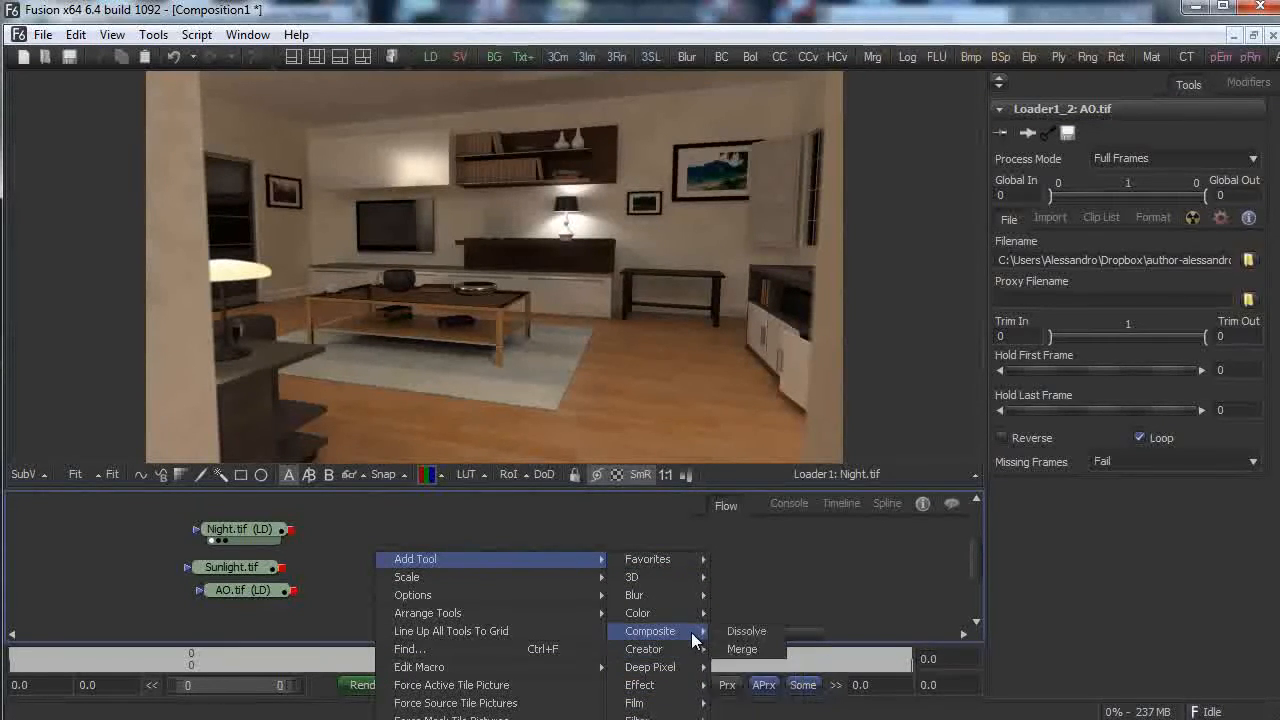
pyautogui.click(749, 652)
pyautogui.moveTo(359, 552); pyautogui.dragTo(374, 552)
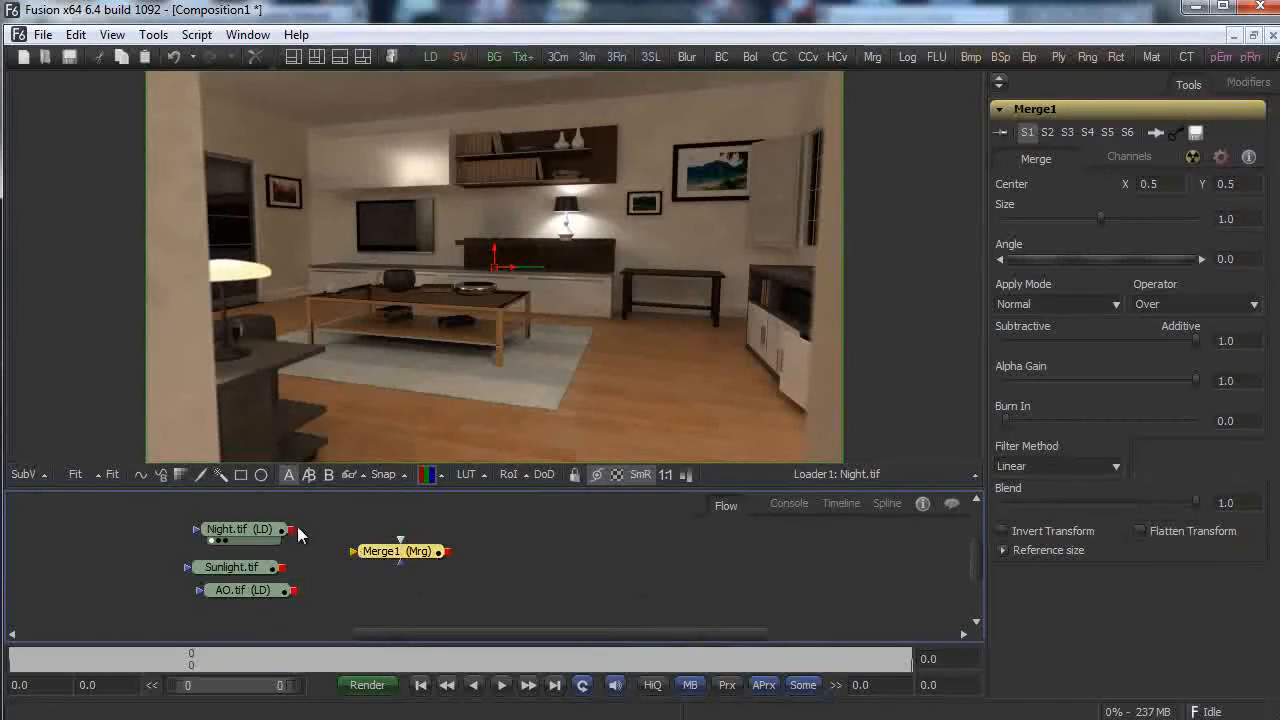
pyautogui.moveTo(294, 530); pyautogui.dragTo(352, 552)
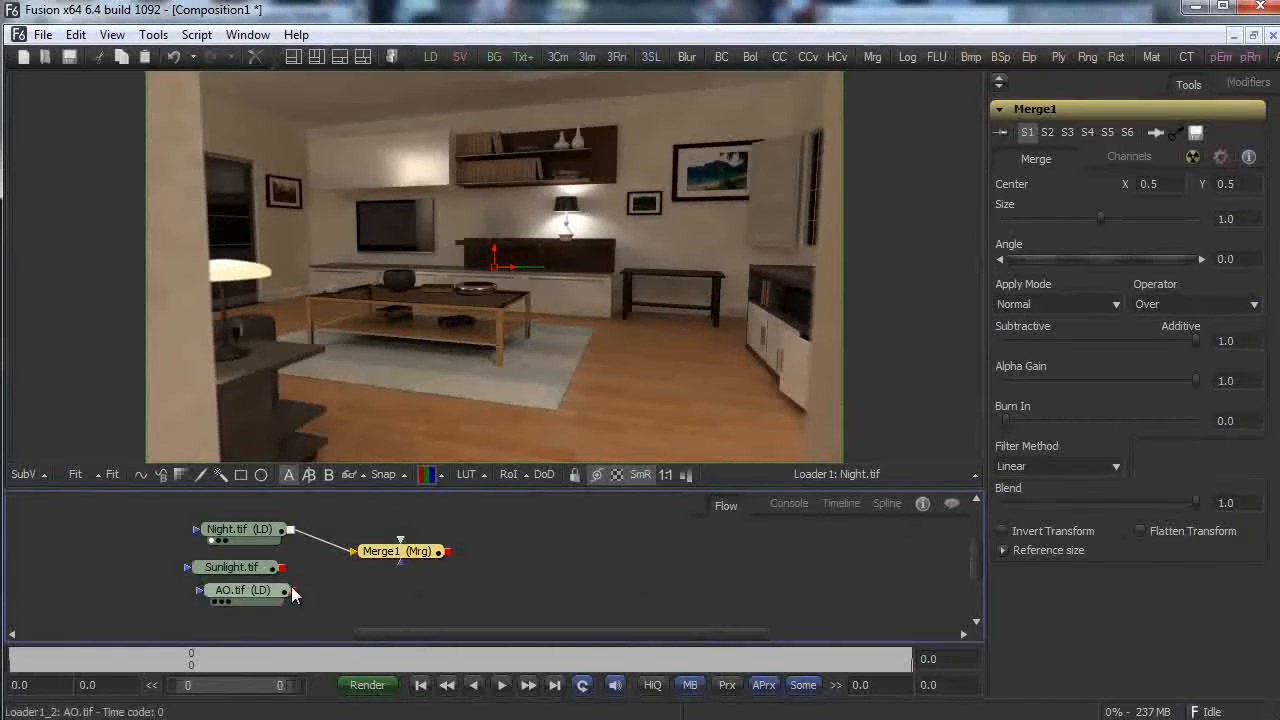
pyautogui.moveTo(293, 590); pyautogui.dragTo(398, 540)
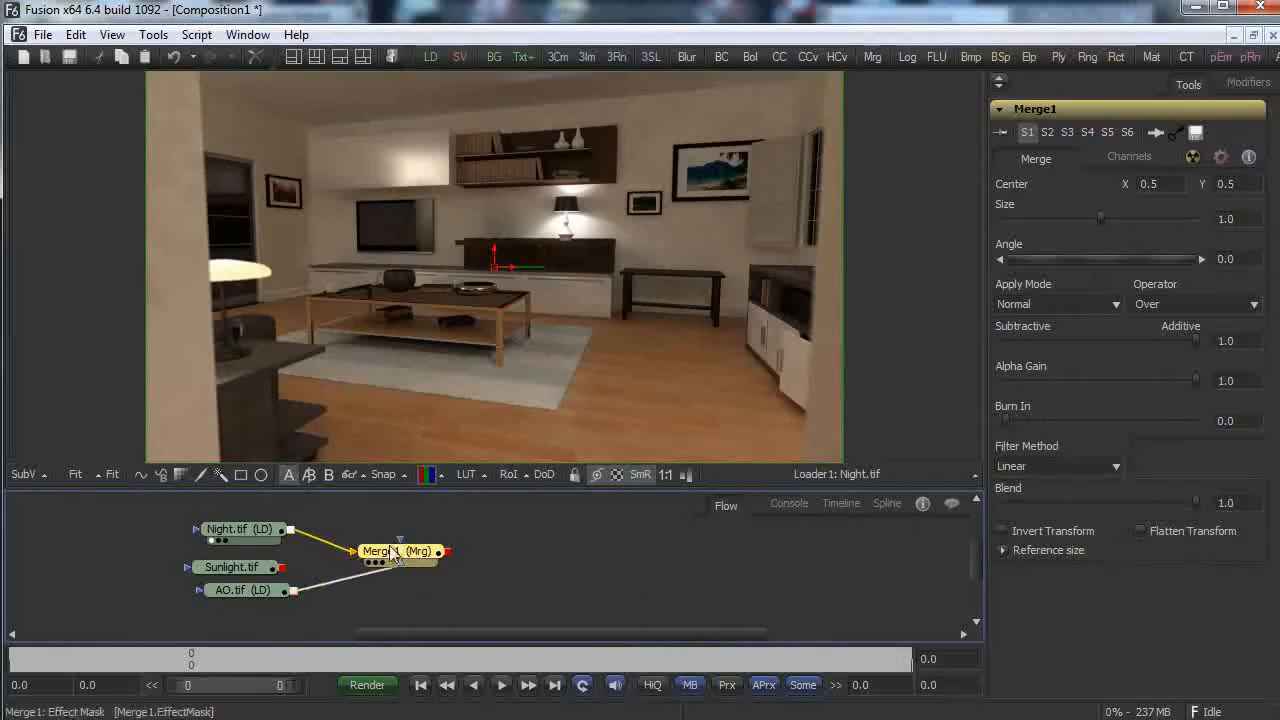
pyautogui.moveTo(263, 588); pyautogui.dragTo(309, 599)
pyautogui.moveTo(404, 529); pyautogui.dragTo(390, 379)
pyautogui.moveTo(239, 546); pyautogui.dragTo(169, 540)
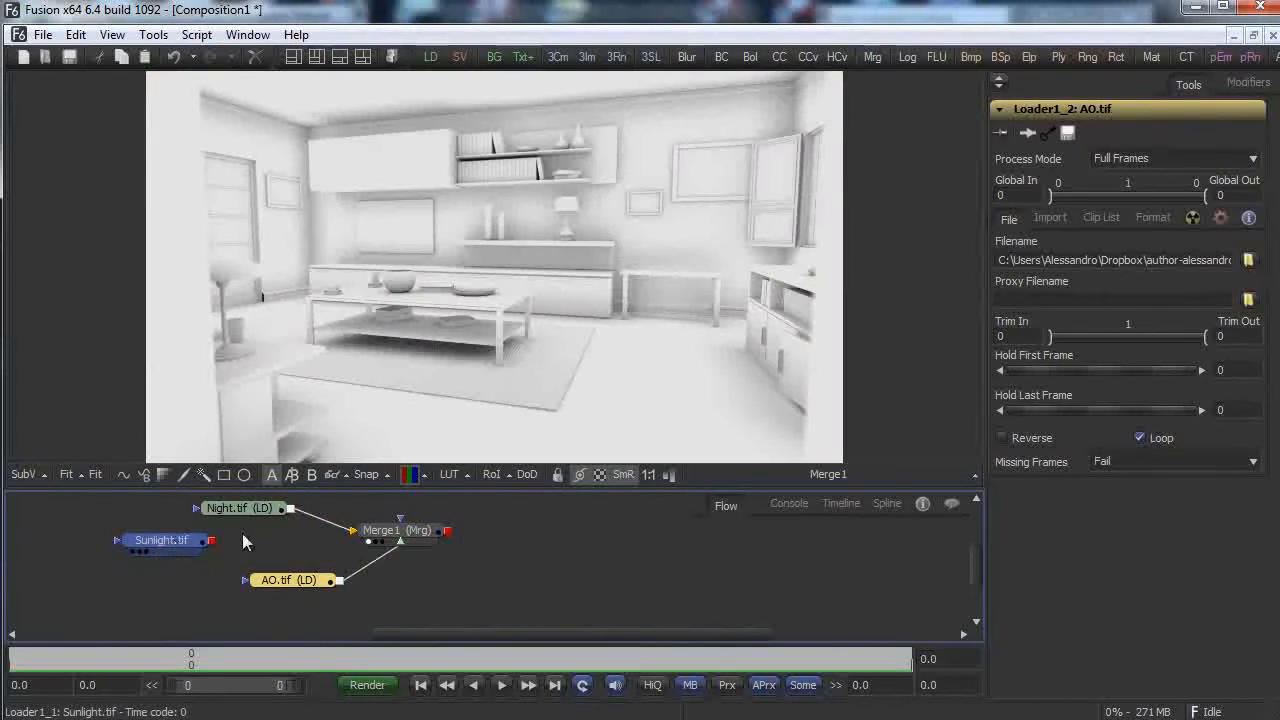
# Set Merge1 to Multiply with blend about 0.5 and tidy the node layout.
pyautogui.click(392, 529)
pyautogui.click(1068, 303)
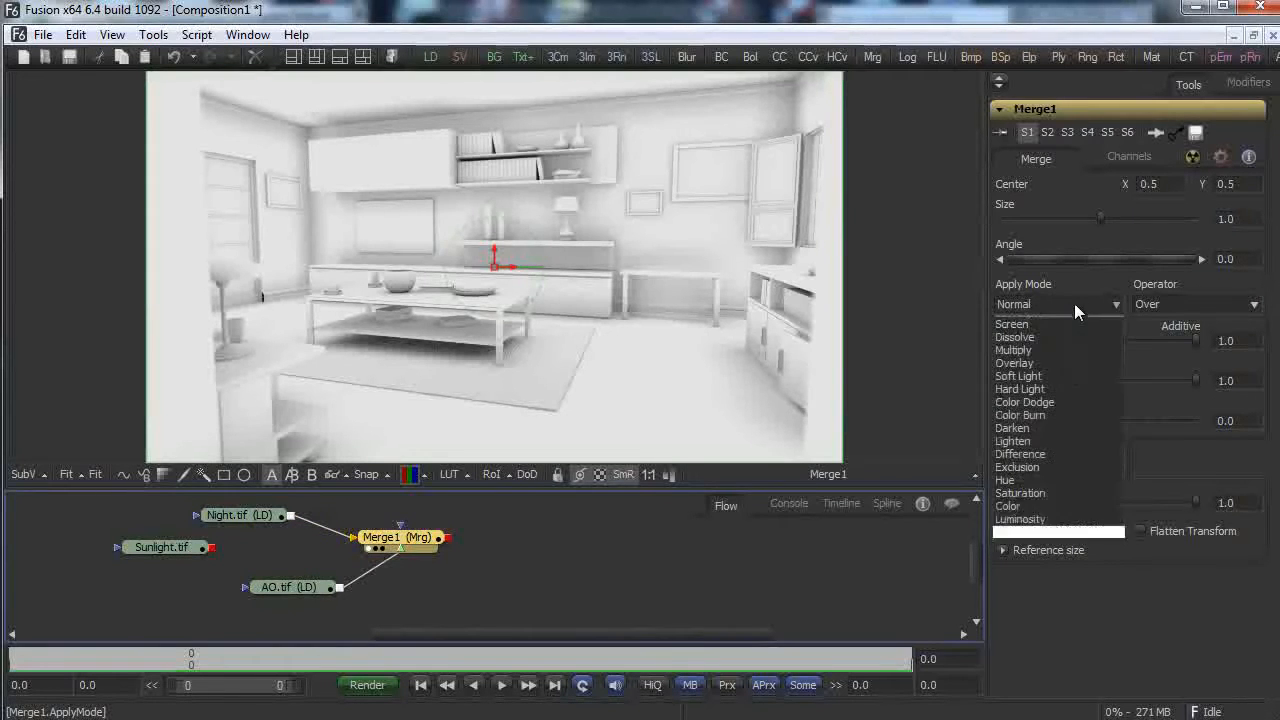
pyautogui.click(1062, 340)
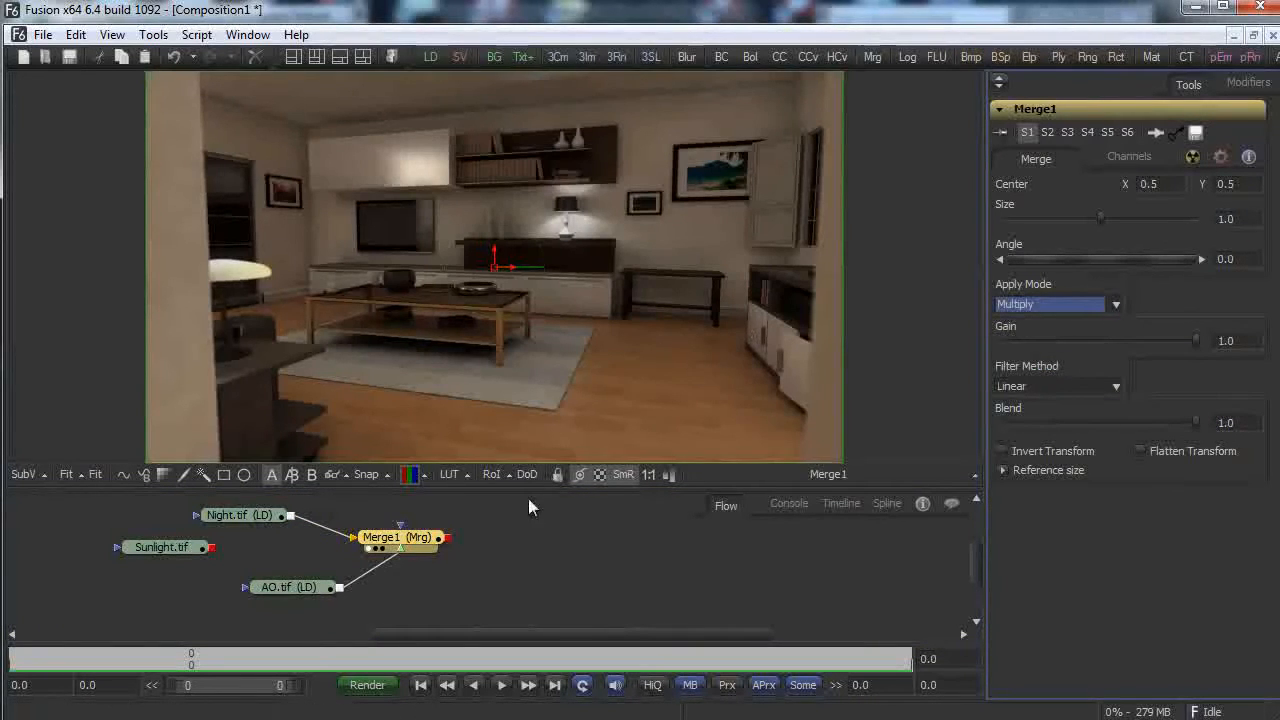
pyautogui.moveTo(1189, 422); pyautogui.dragTo(1104, 425)
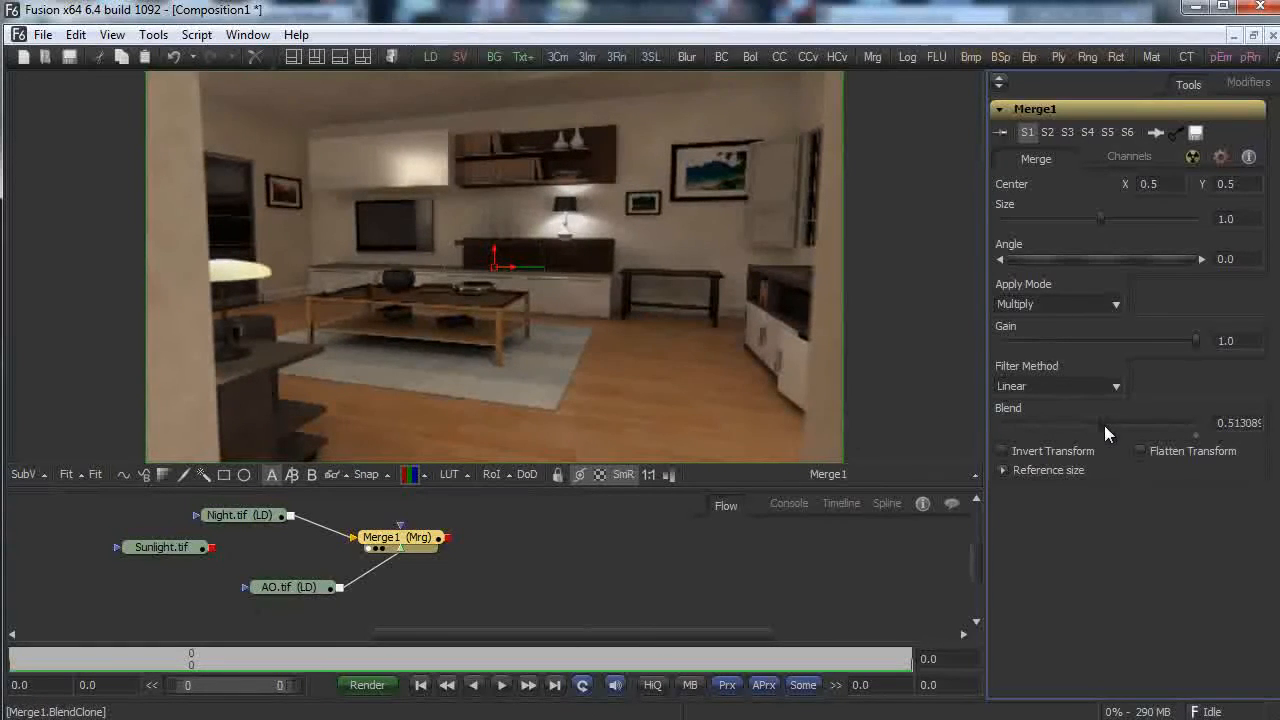
pyautogui.moveTo(417, 536); pyautogui.dragTo(511, 540)
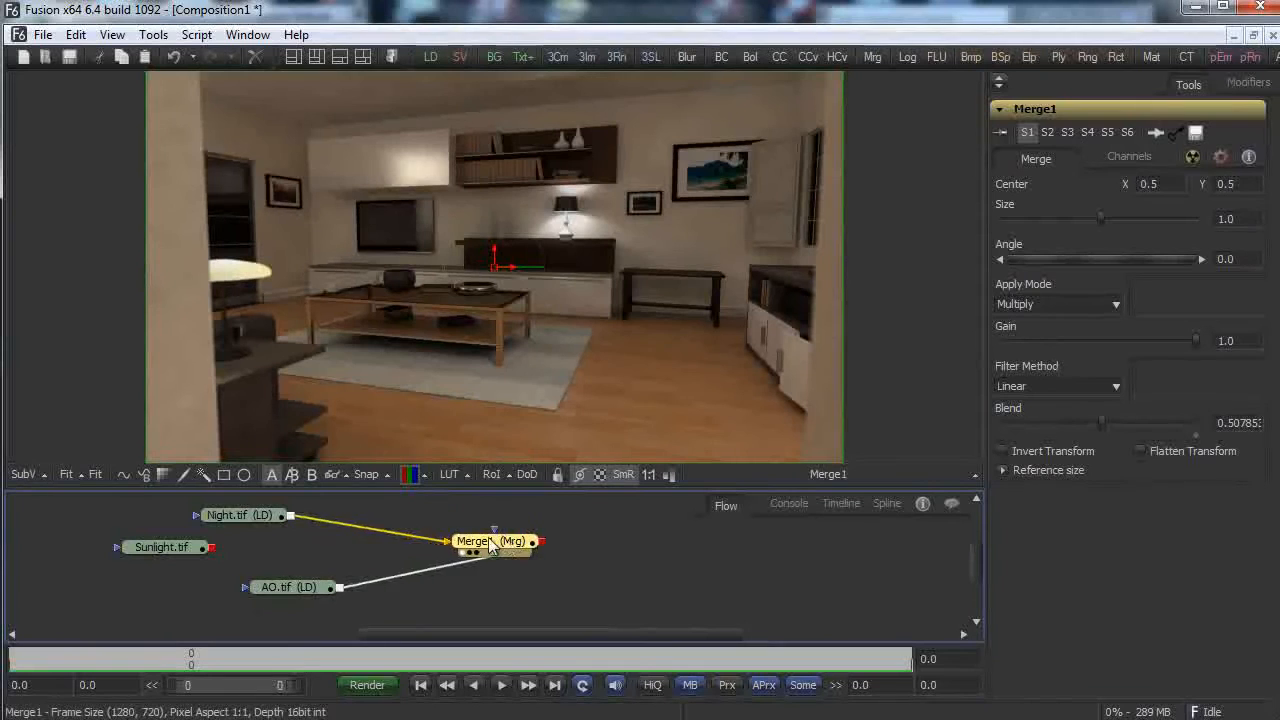
pyautogui.moveTo(301, 588); pyautogui.dragTo(285, 608)
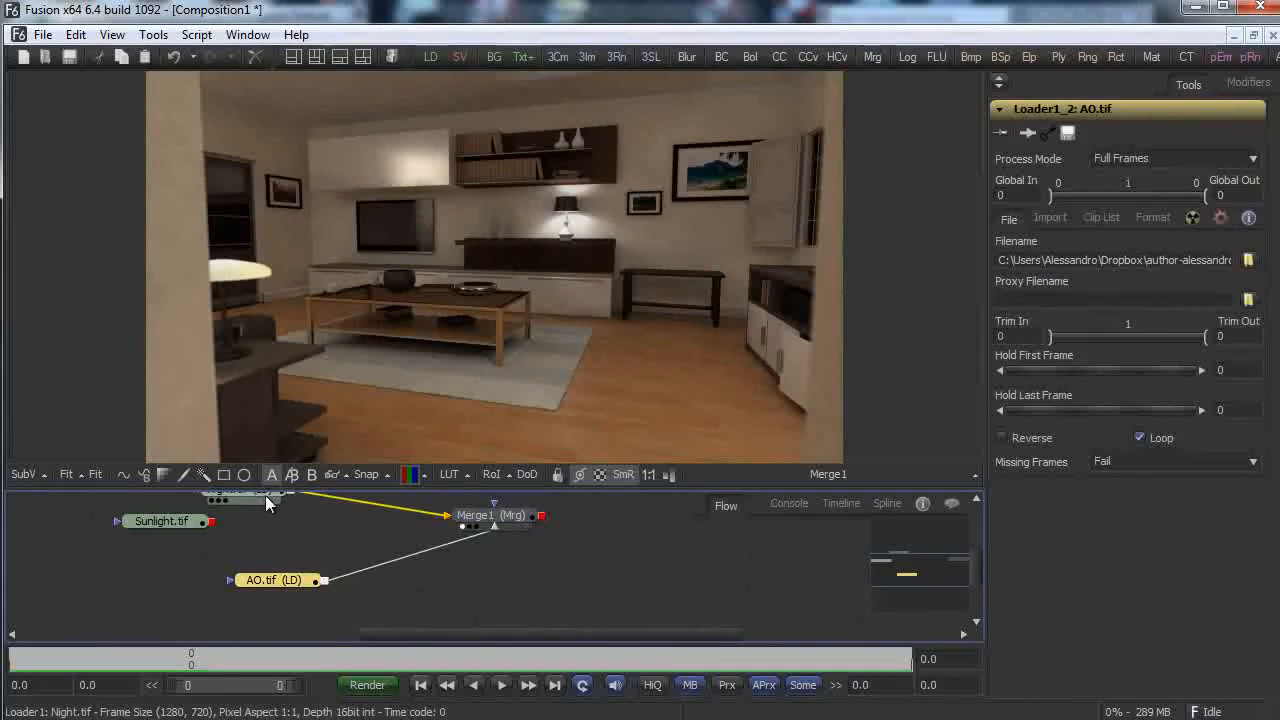
pyautogui.moveTo(265, 495); pyautogui.dragTo(204, 495)
# Insert a Brightness/Contrast node between Night.tif and Merge1's background input.
pyautogui.rightClick(289, 571)
pyautogui.moveTo(427, 577)
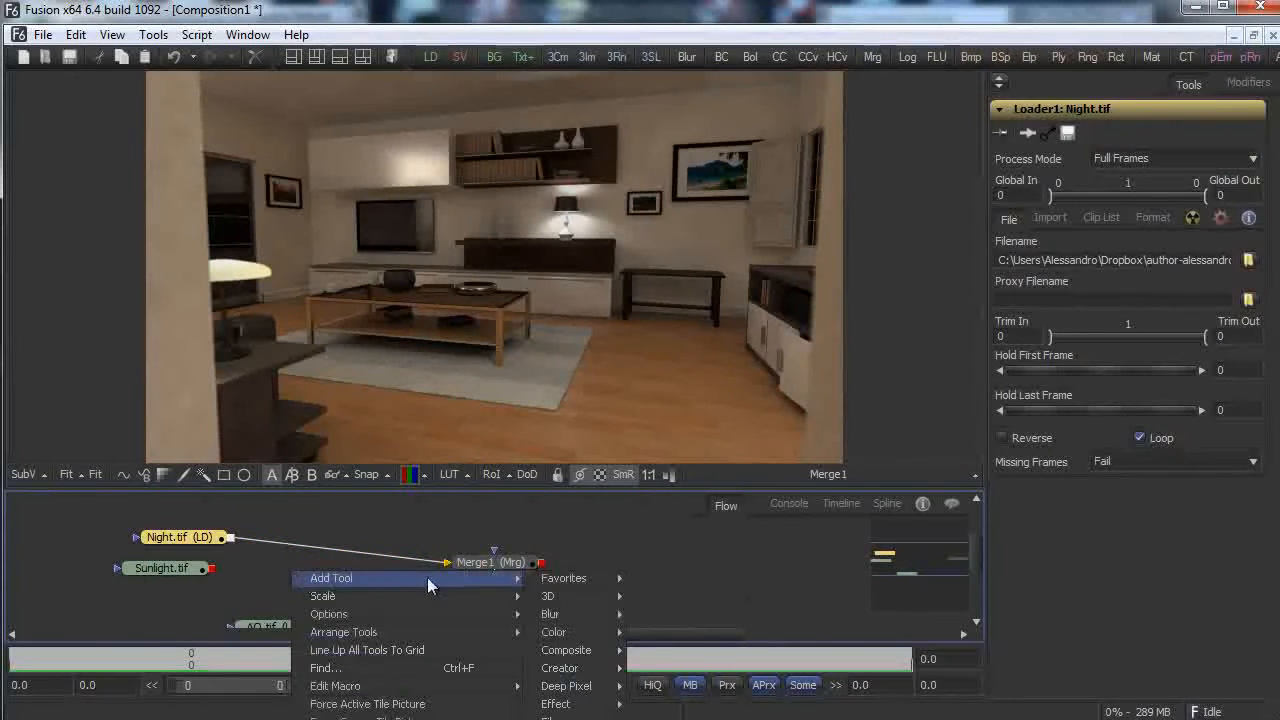
pyautogui.moveTo(604, 668)
pyautogui.moveTo(606, 634)
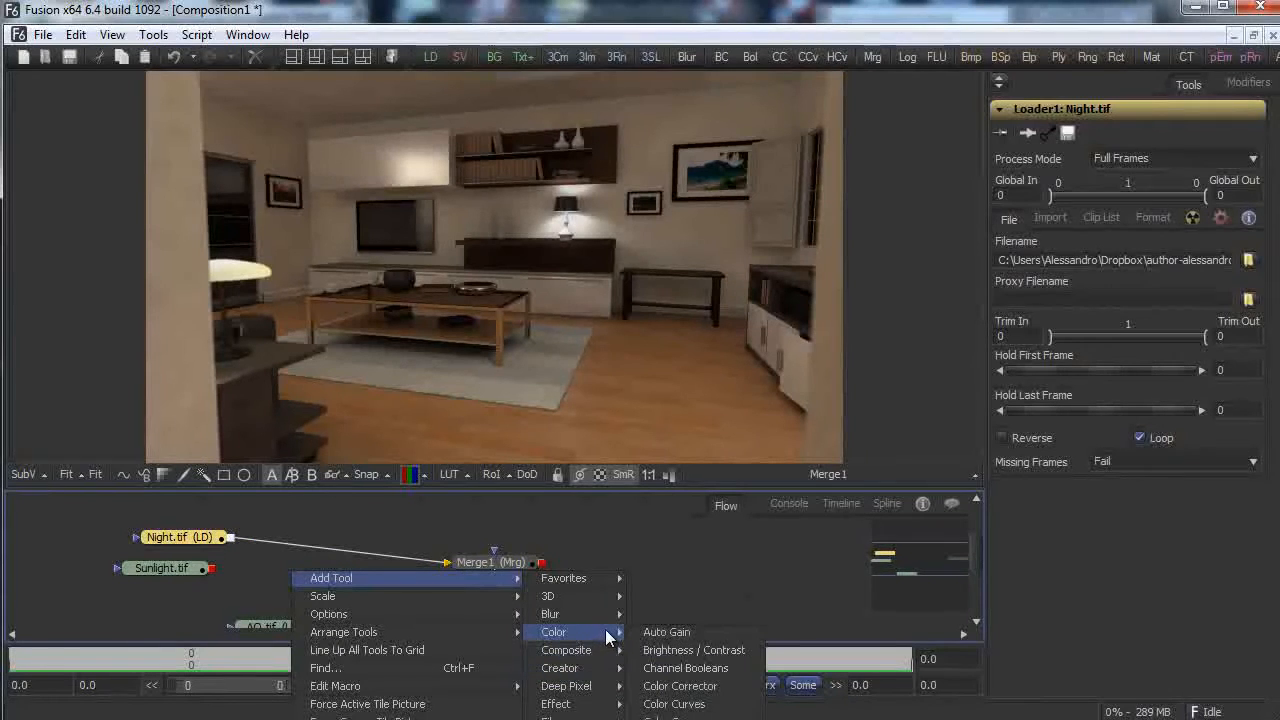
pyautogui.click(664, 655)
pyautogui.moveTo(285, 569); pyautogui.dragTo(340, 528)
pyautogui.moveTo(231, 538); pyautogui.dragTo(295, 530)
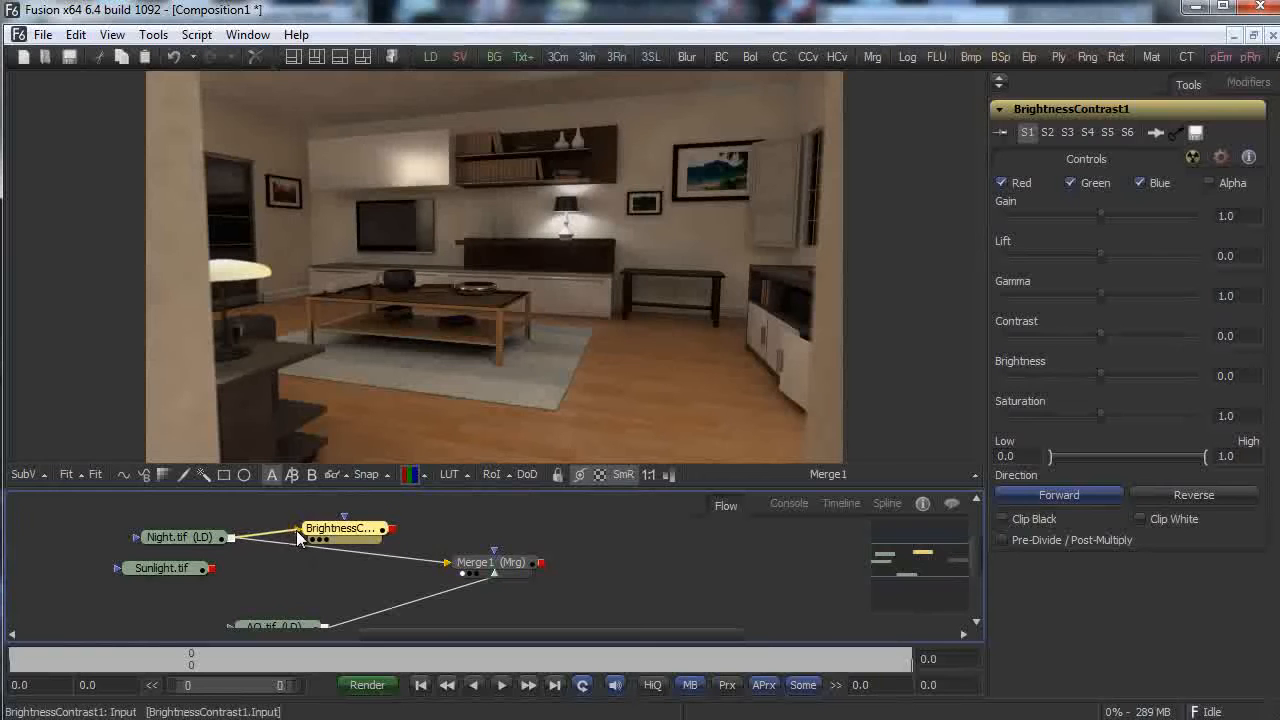
pyautogui.moveTo(392, 529); pyautogui.dragTo(441, 562)
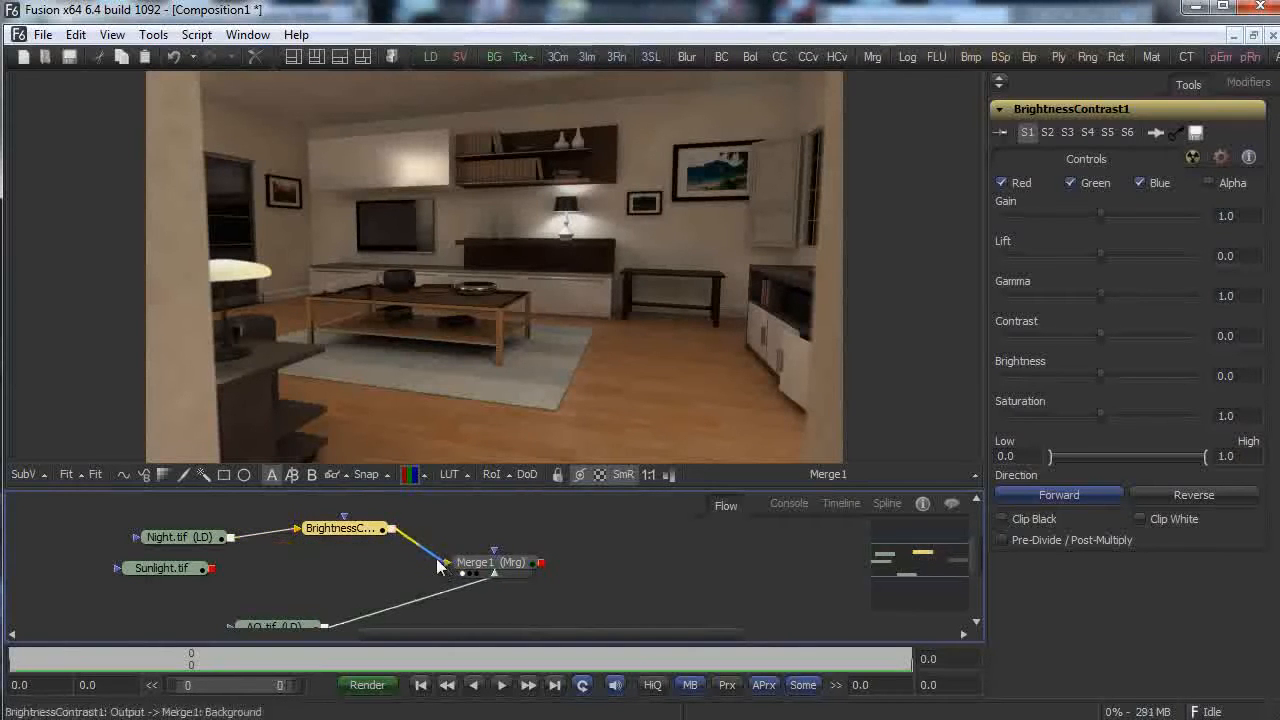
pyautogui.moveTo(362, 530); pyautogui.dragTo(661, 311)
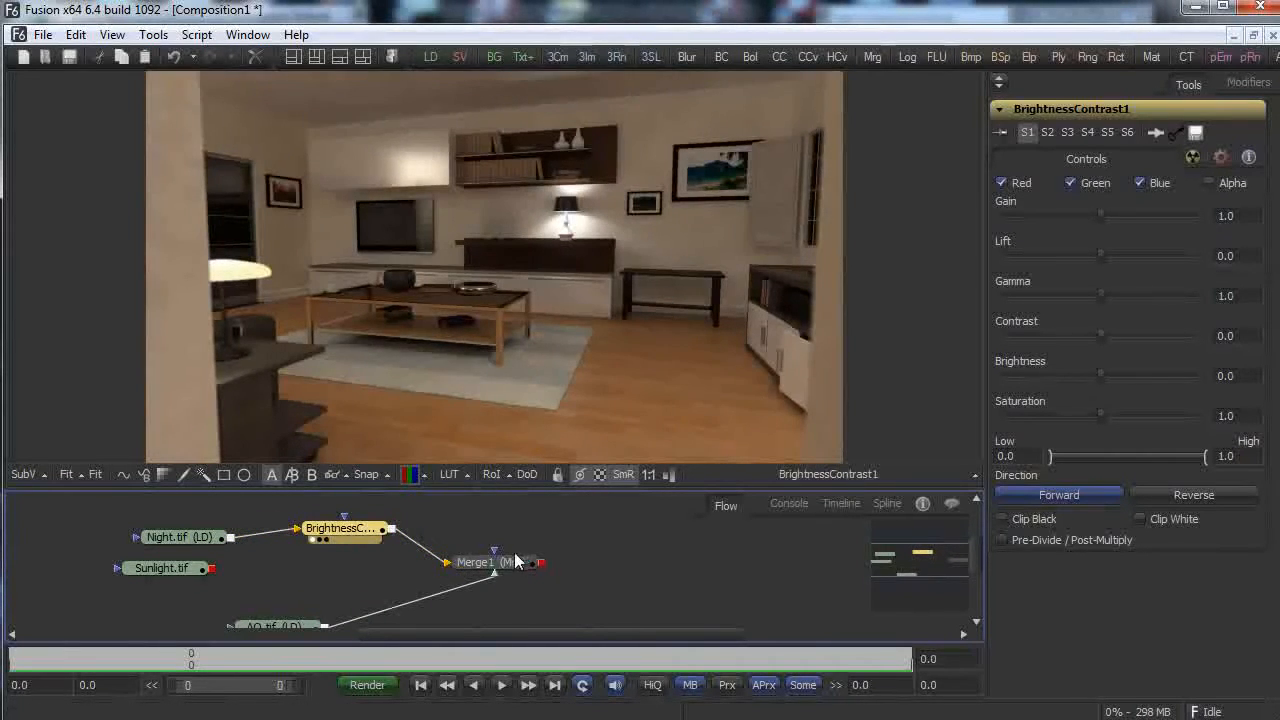
pyautogui.moveTo(518, 562); pyautogui.dragTo(690, 361)
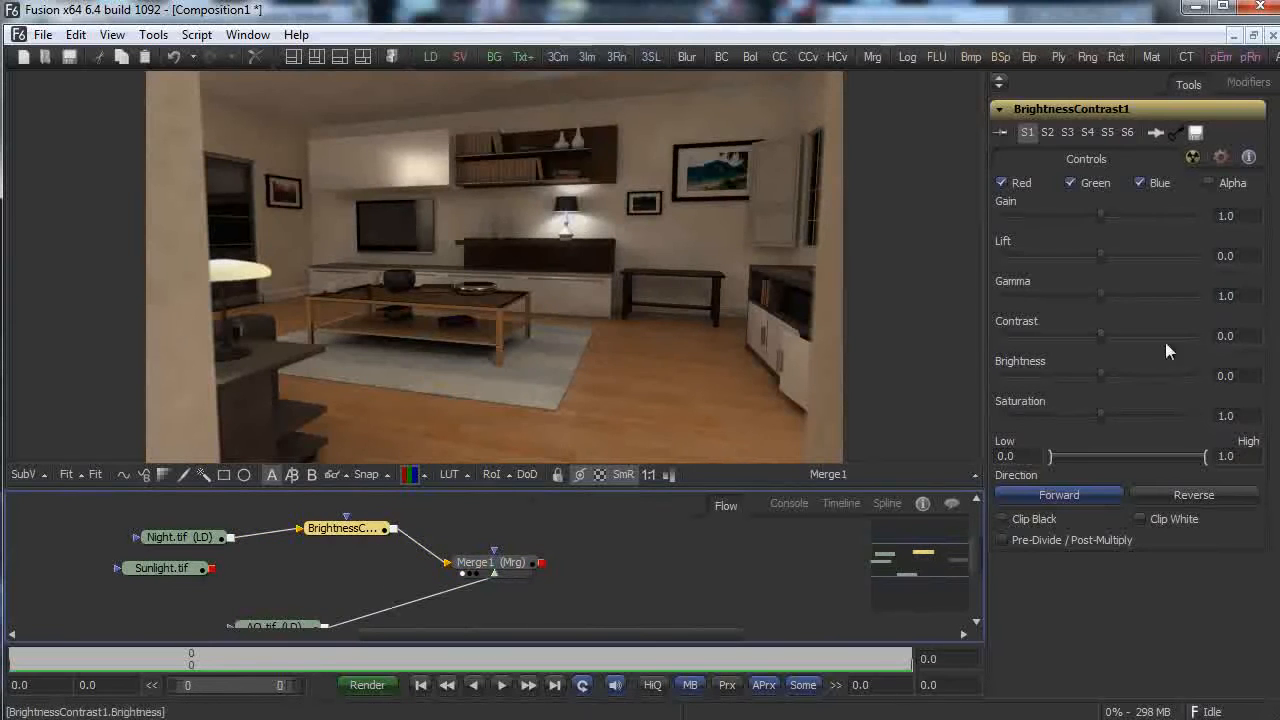
# Set brightness about 0.115, contrast about 0.146, saturation about 1.17, and compare against the original.
pyautogui.moveTo(1100, 373); pyautogui.dragTo(1107, 417)
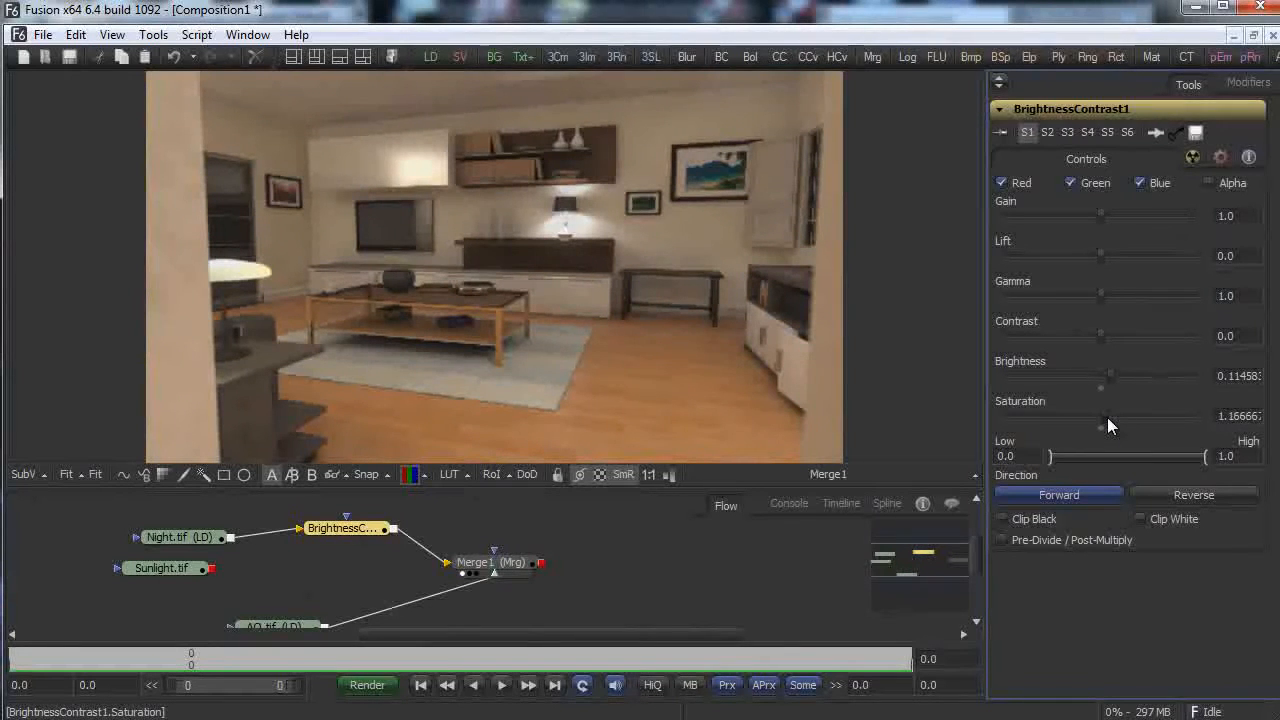
pyautogui.moveTo(1101, 331); pyautogui.dragTo(1115, 337)
pyautogui.moveTo(182, 537); pyautogui.dragTo(499, 408)
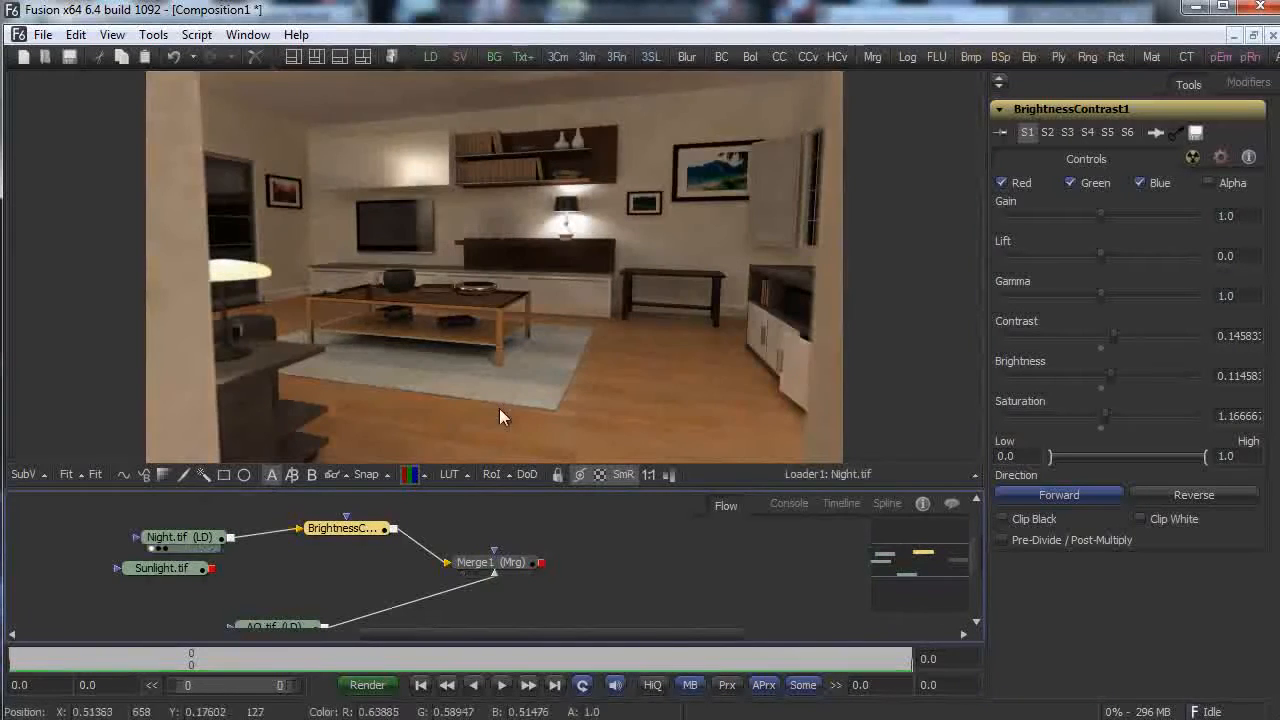
pyautogui.moveTo(330, 535); pyautogui.dragTo(483, 438)
pyautogui.moveTo(490, 562); pyautogui.dragTo(702, 390)
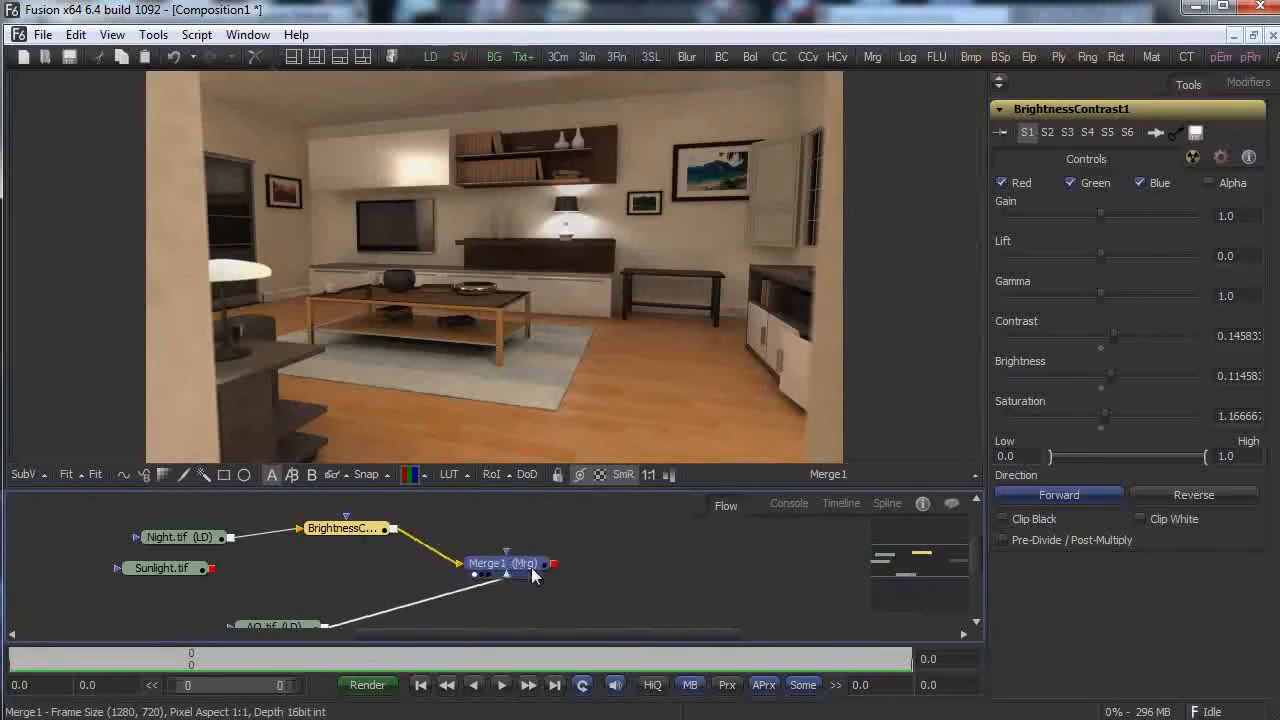
pyautogui.moveTo(531, 567); pyautogui.dragTo(601, 575)
# Insert a Color Corrector between BrightnessContrast1 and Merge1.
pyautogui.rightClick(360, 572)
pyautogui.moveTo(513, 588)
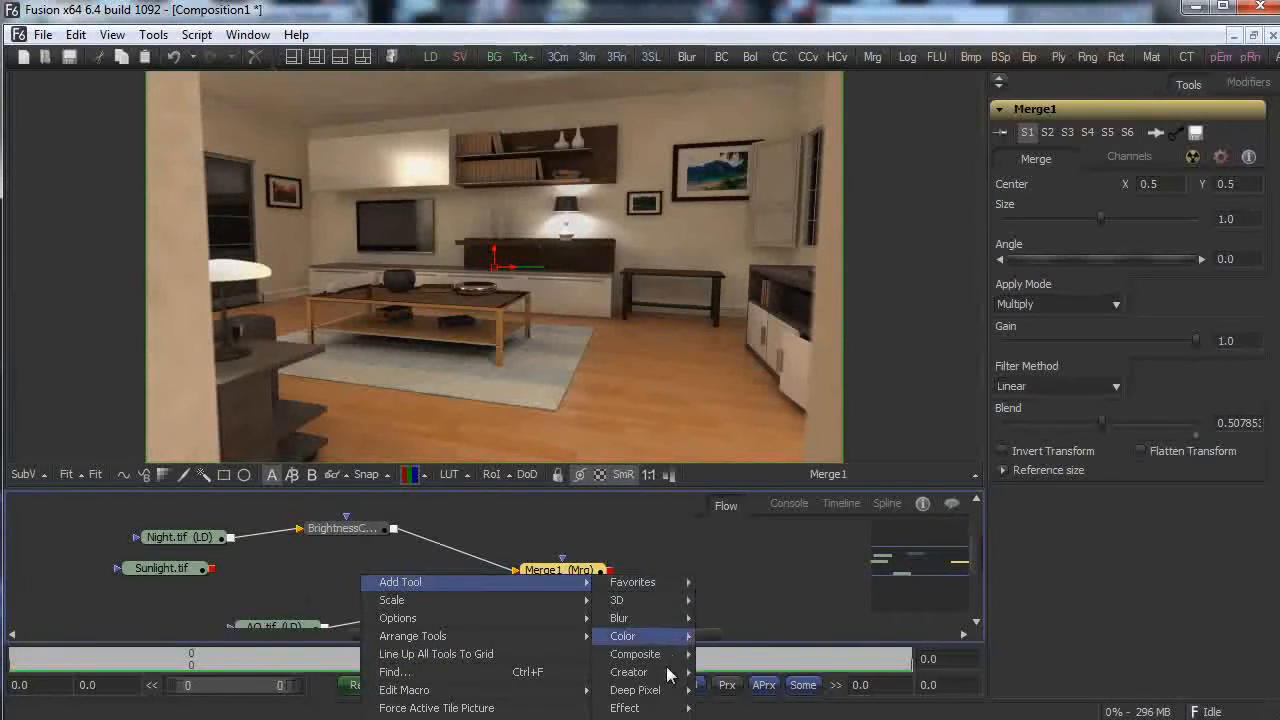
pyautogui.moveTo(650, 636)
pyautogui.click(770, 689)
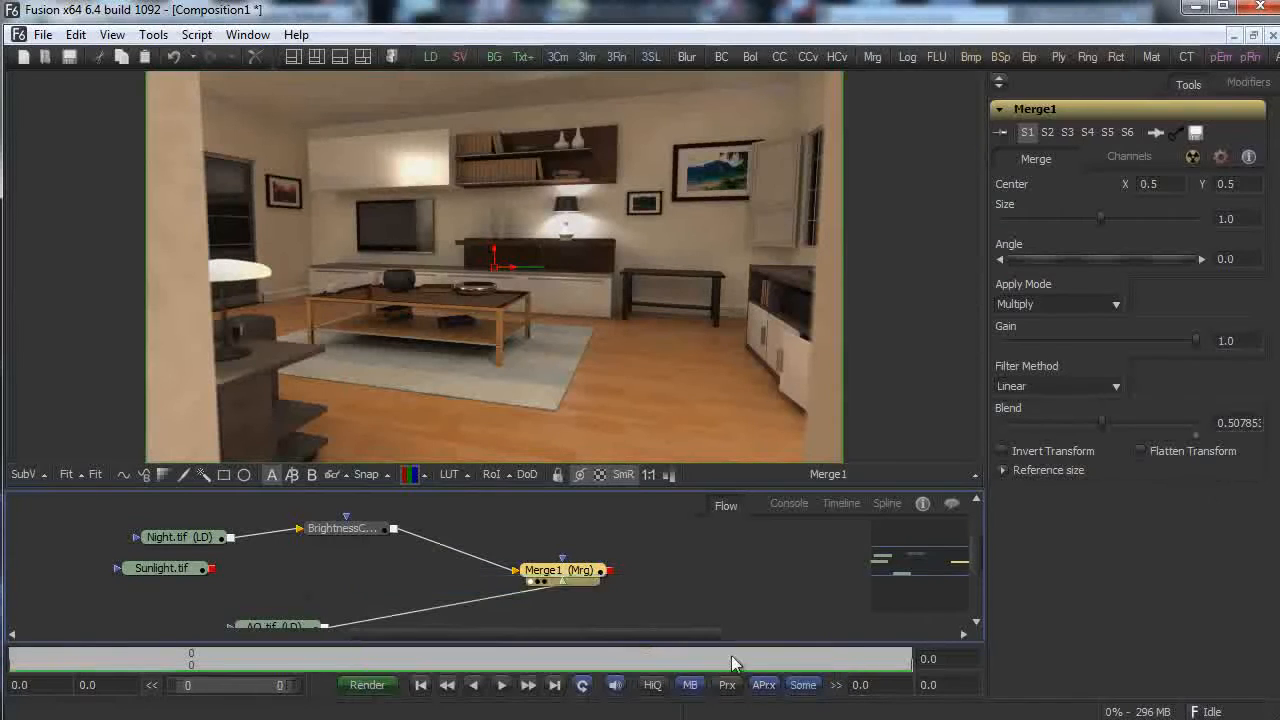
pyautogui.moveTo(360, 574); pyautogui.dragTo(475, 530)
pyautogui.moveTo(394, 529); pyautogui.dragTo(431, 530)
pyautogui.moveTo(524, 531); pyautogui.dragTo(600, 570)
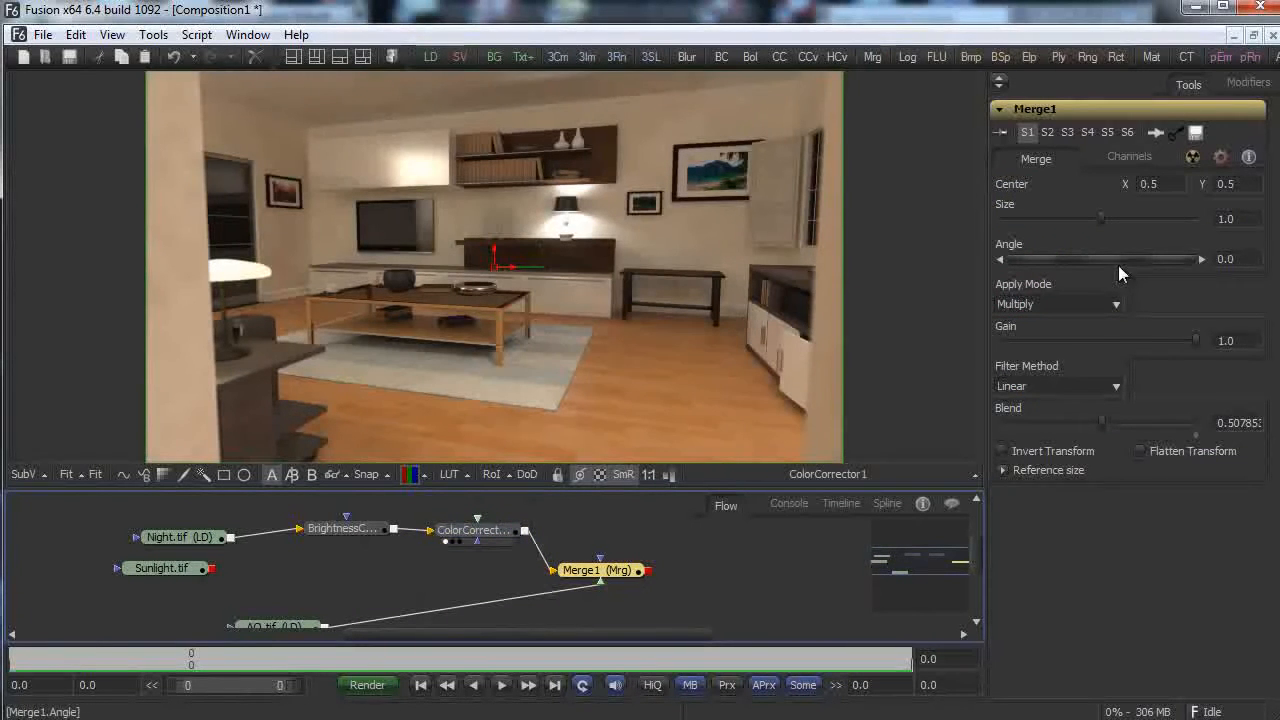
# Tint the colour corrector's shadows and midtones colour balance, then switch to the master range.
pyautogui.click(476, 536)
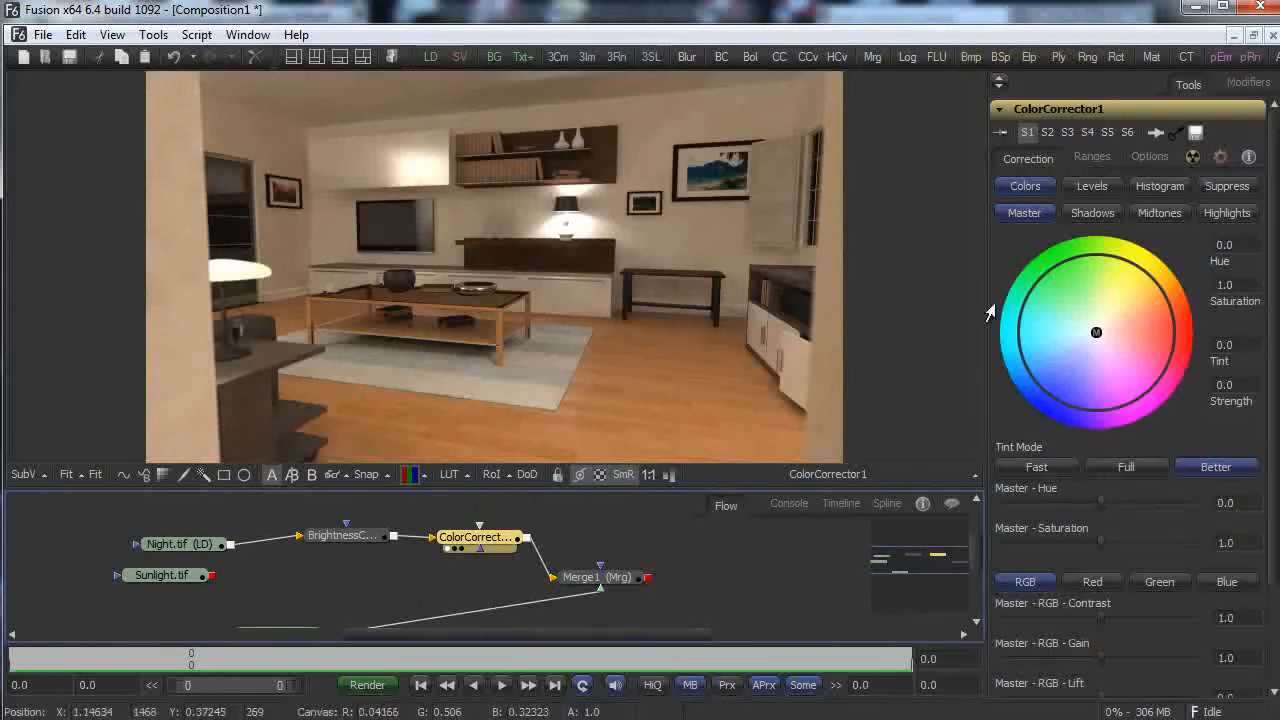
pyautogui.click(1105, 213)
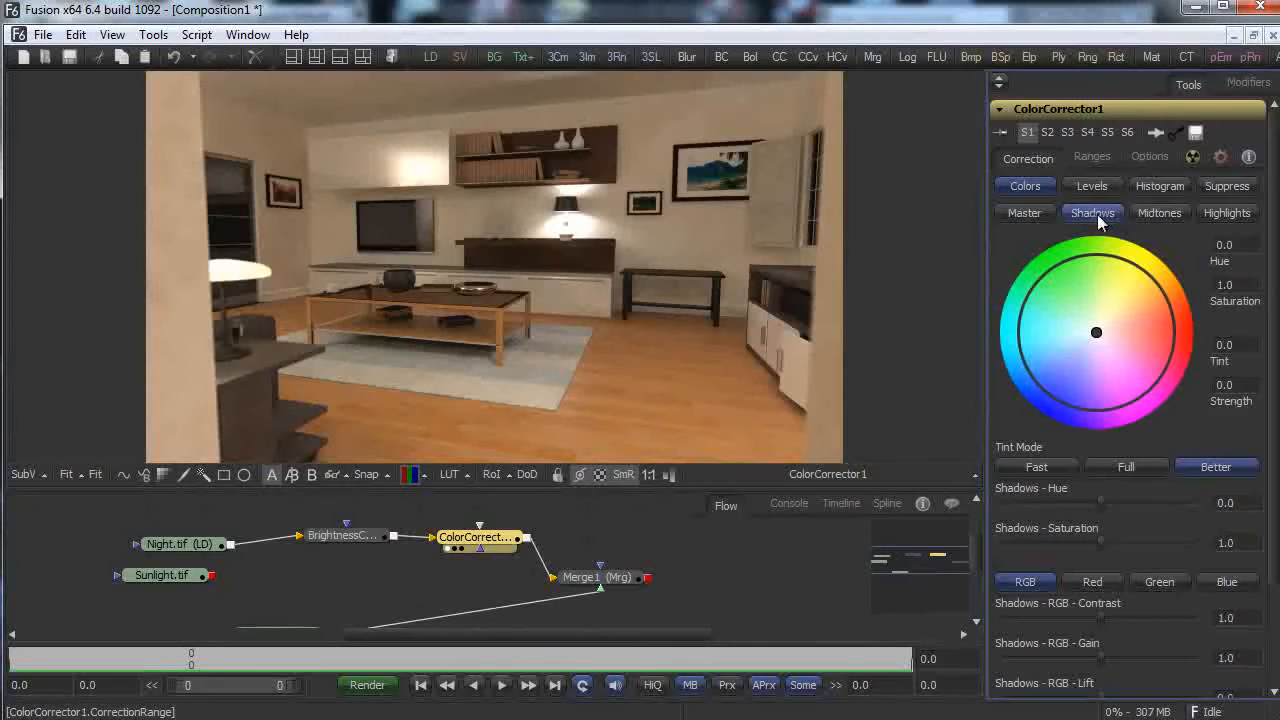
pyautogui.moveTo(1096, 332)
pyautogui.mouseDown()
pyautogui.moveTo(1088, 341)
pyautogui.moveTo(1115, 328)
pyautogui.moveTo(1067, 362)
pyautogui.moveTo(1086, 331)
pyautogui.mouseUp()
pyautogui.click(1157, 213)
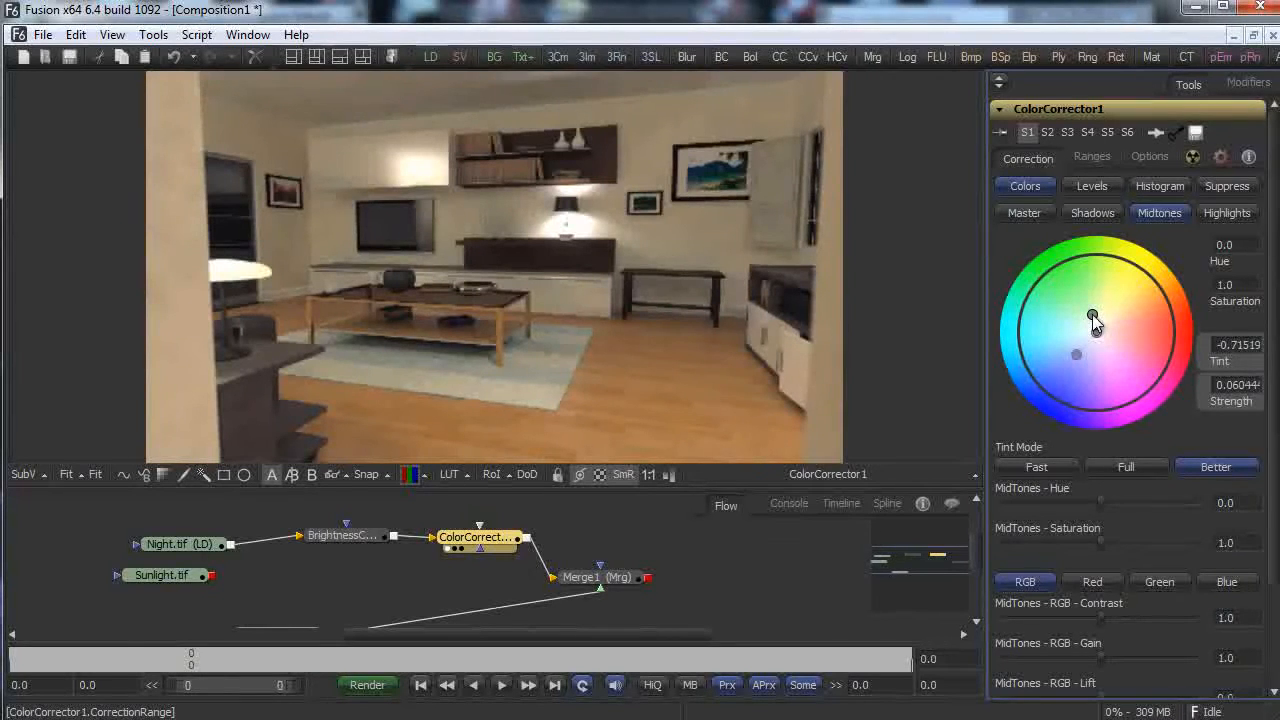
pyautogui.moveTo(1080, 329)
pyautogui.mouseDown()
pyautogui.moveTo(1108, 327)
pyautogui.moveTo(1101, 316)
pyautogui.moveTo(1109, 347)
pyautogui.moveTo(1130, 341)
pyautogui.moveTo(1121, 320)
pyautogui.moveTo(1087, 317)
pyautogui.moveTo(1100, 329)
pyautogui.mouseUp()
pyautogui.click(1040, 213)
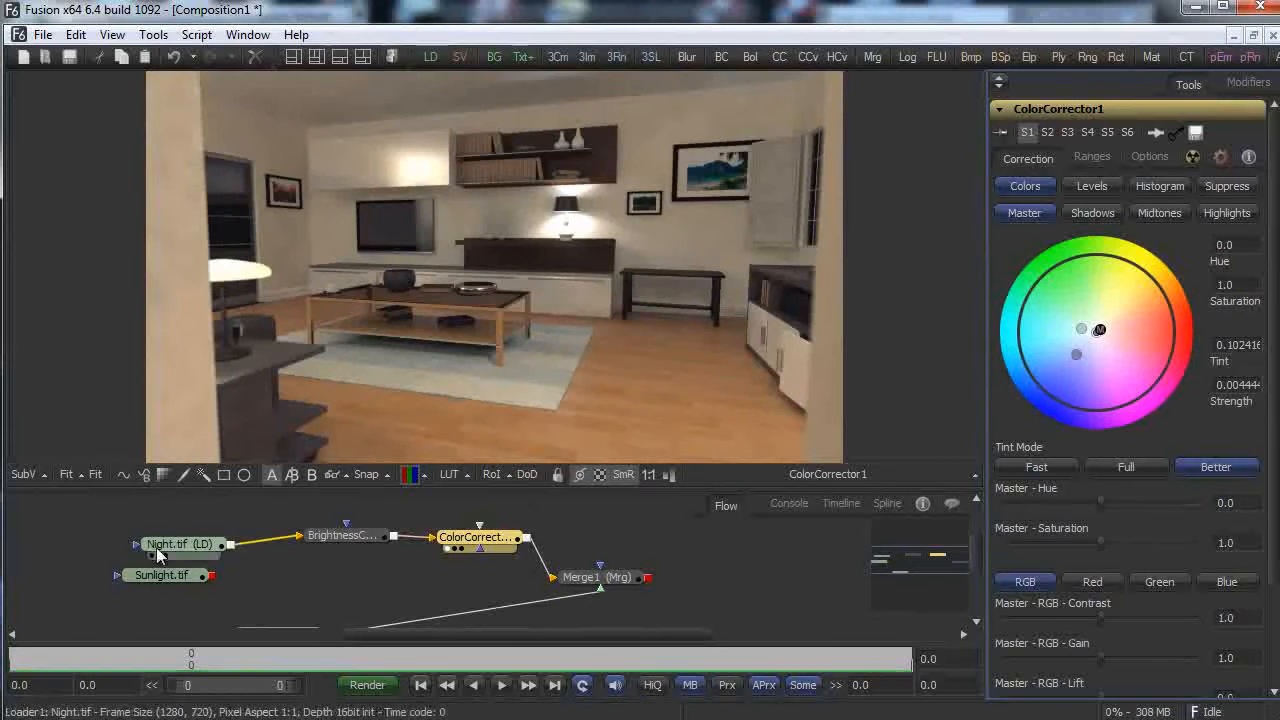
# Set up an A/B split viewer comparing Merge1 against the original Night.tif.
pyautogui.click(156, 549)
pyautogui.click(291, 474)
pyautogui.moveTo(180, 544); pyautogui.dragTo(745, 350)
pyautogui.moveTo(604, 580); pyautogui.dragTo(330, 262)
pyautogui.moveTo(499, 269); pyautogui.dragTo(592, 338)
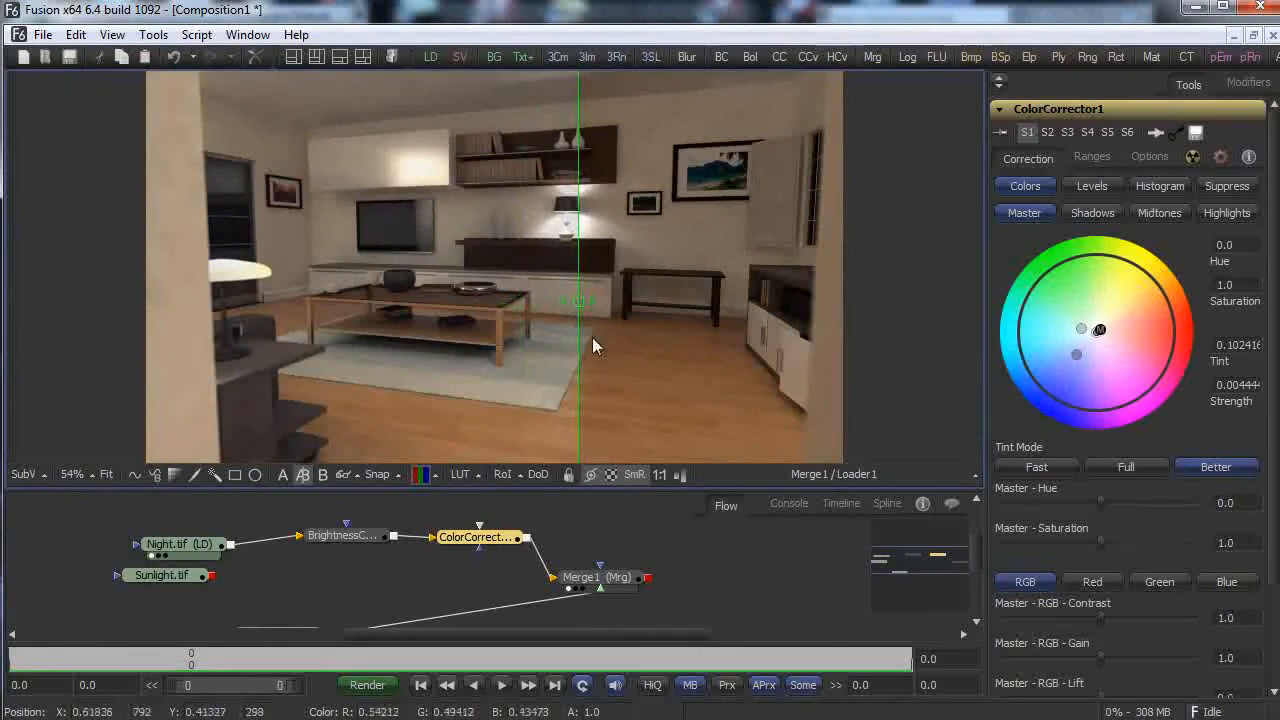
# Add a Film Grain node fed by Merge1's output.
pyautogui.rightClick(681, 550)
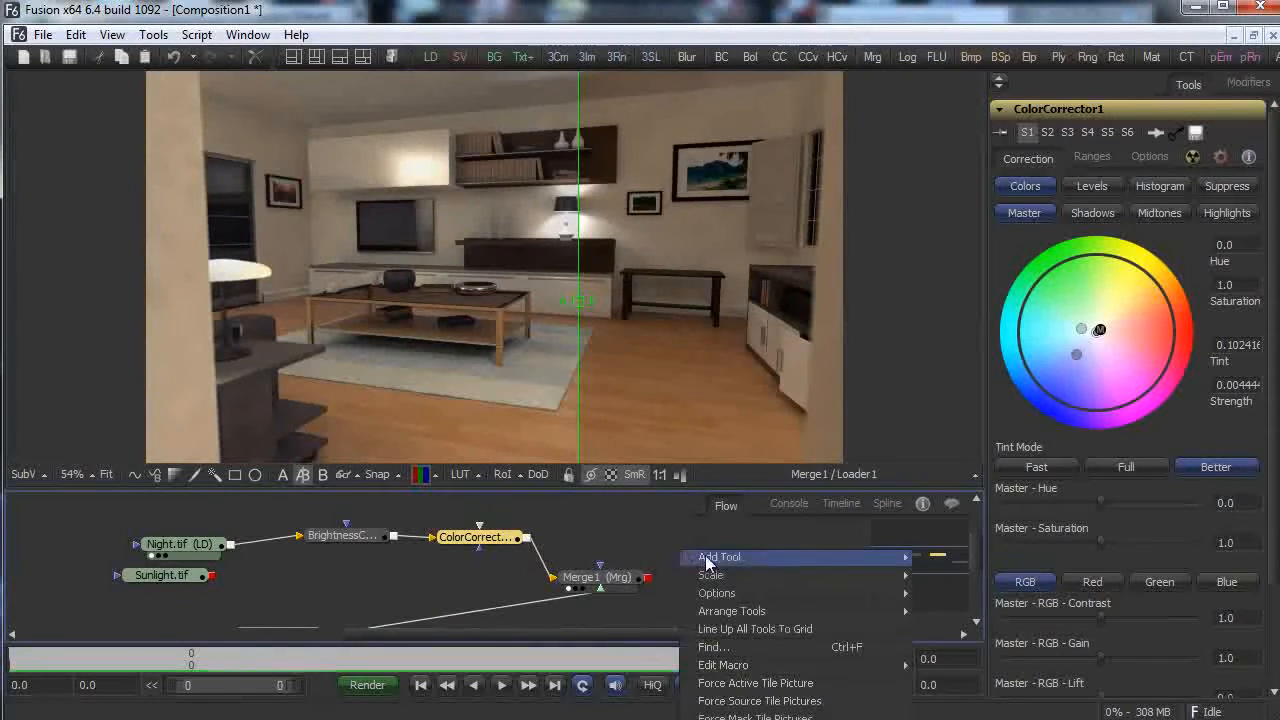
pyautogui.moveTo(720, 557)
pyautogui.moveTo(1000, 701)
pyautogui.click(1058, 719)
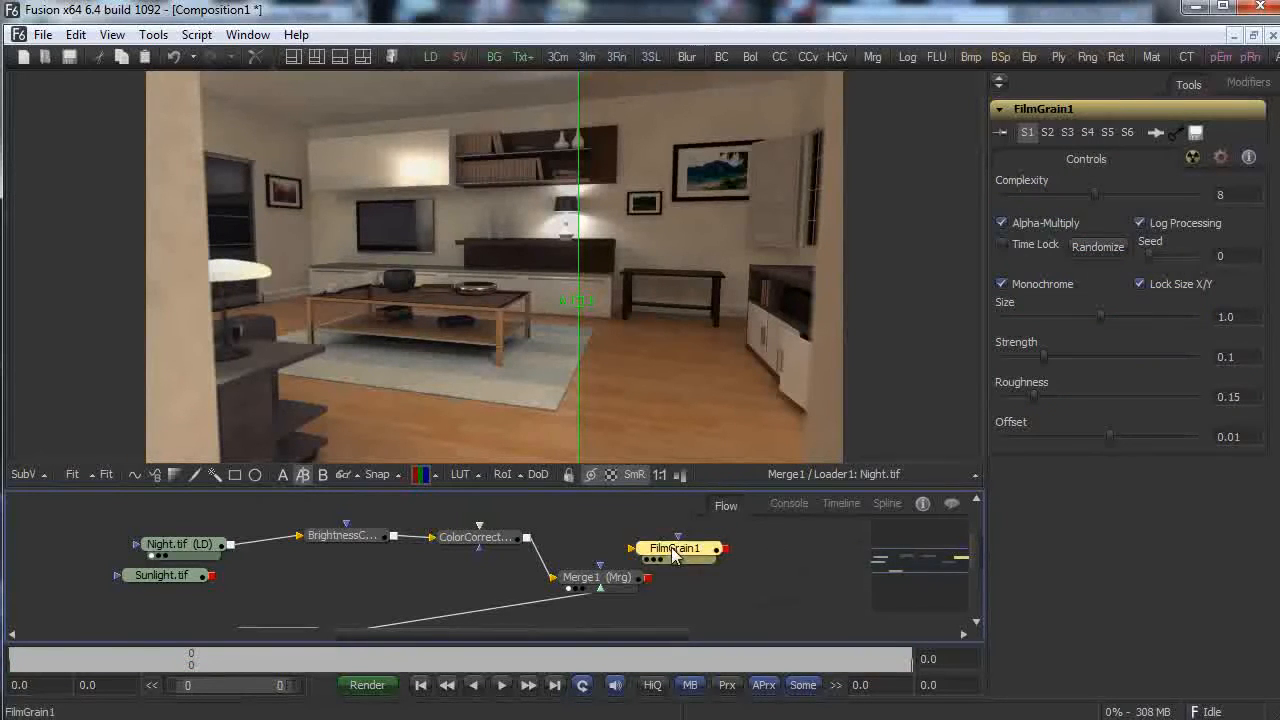
pyautogui.moveTo(678, 548); pyautogui.dragTo(732, 573)
pyautogui.moveTo(648, 578); pyautogui.dragTo(791, 415)
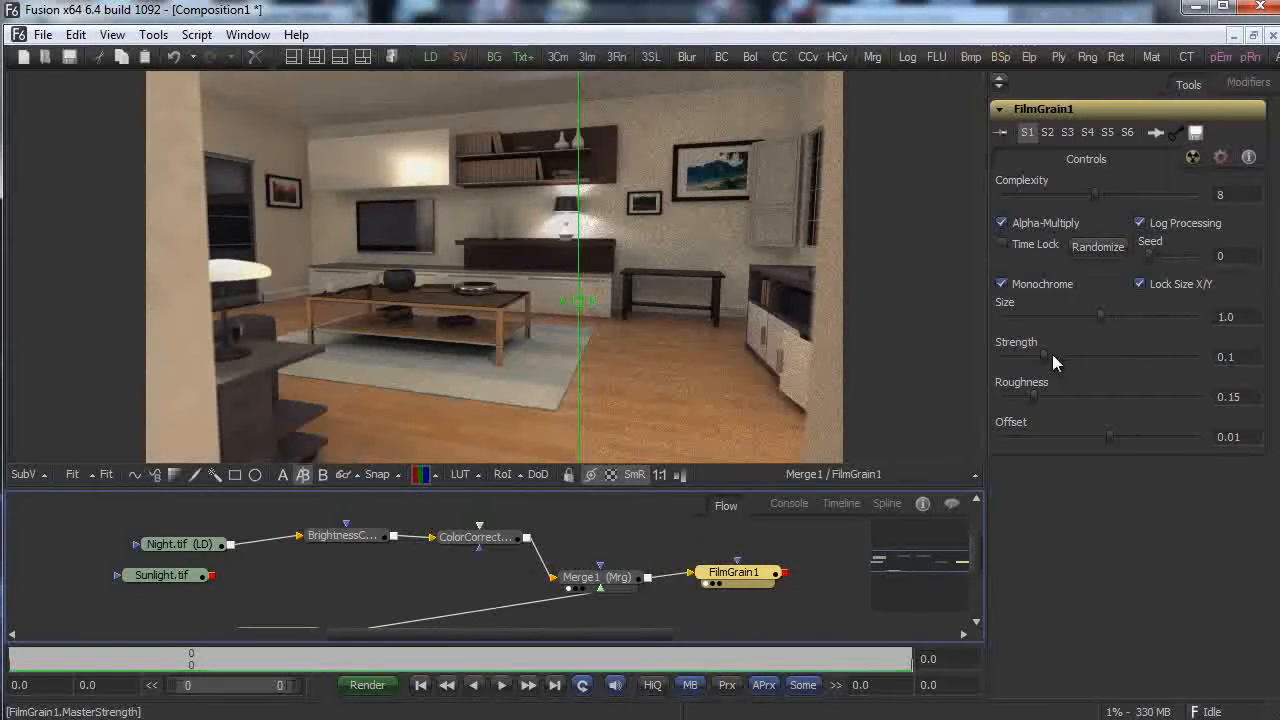
# Set the grain strength to 0.015 and rearrange the film grain and Merge1 nodes.
pyautogui.moveTo(1044, 357); pyautogui.dragTo(1014, 356)
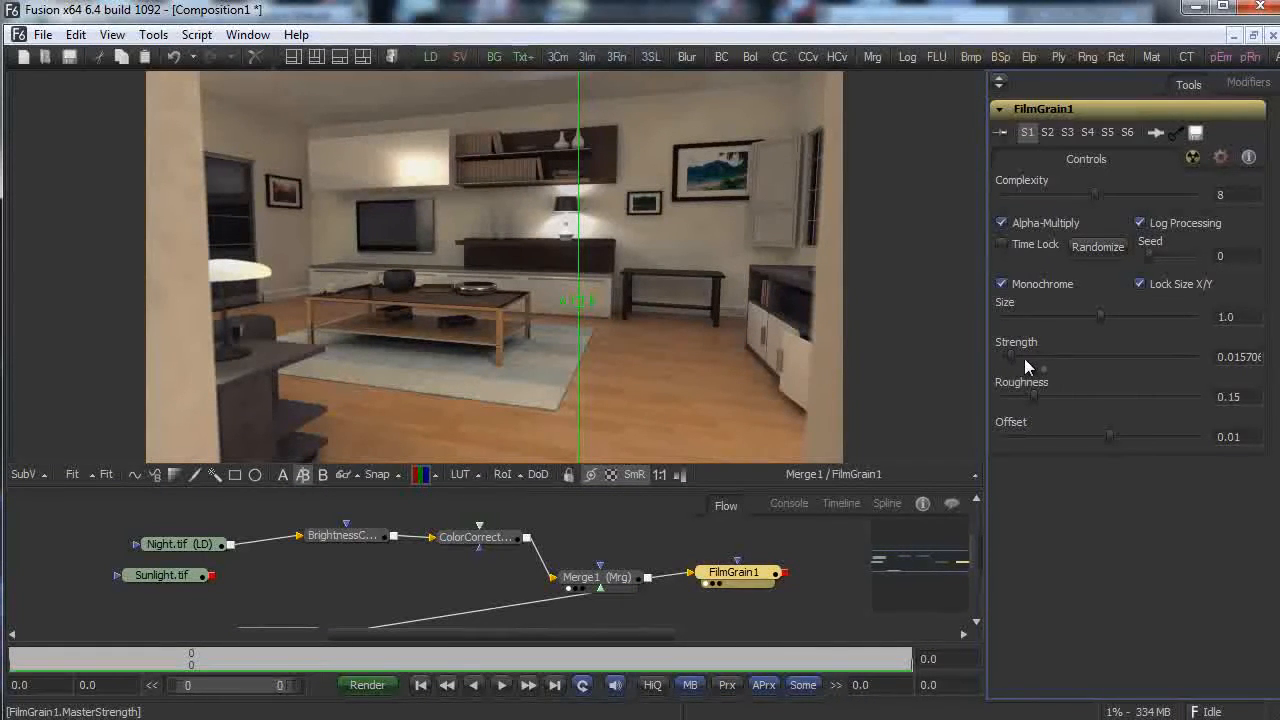
pyautogui.click(1013, 361)
pyautogui.write('0.015')
pyautogui.press('Tab')
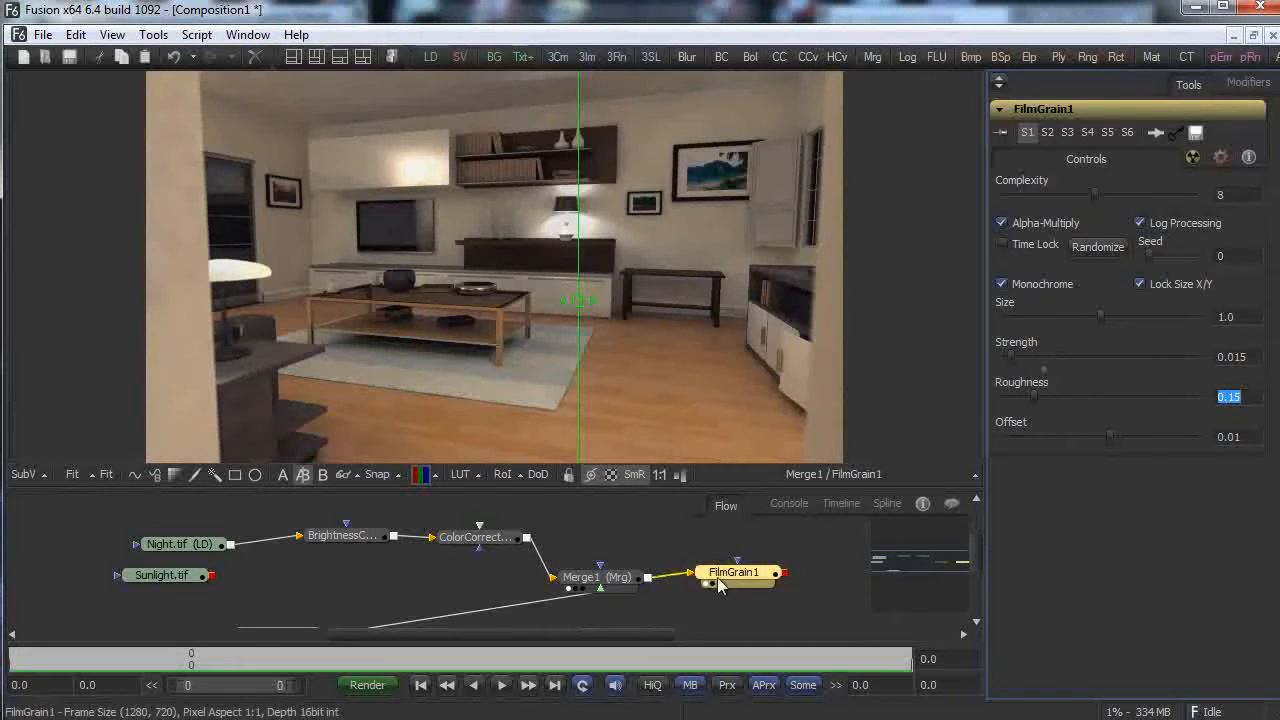
pyautogui.moveTo(734, 573); pyautogui.dragTo(735, 606)
pyautogui.moveTo(607, 582); pyautogui.dragTo(615, 568)
pyautogui.click(613, 562)
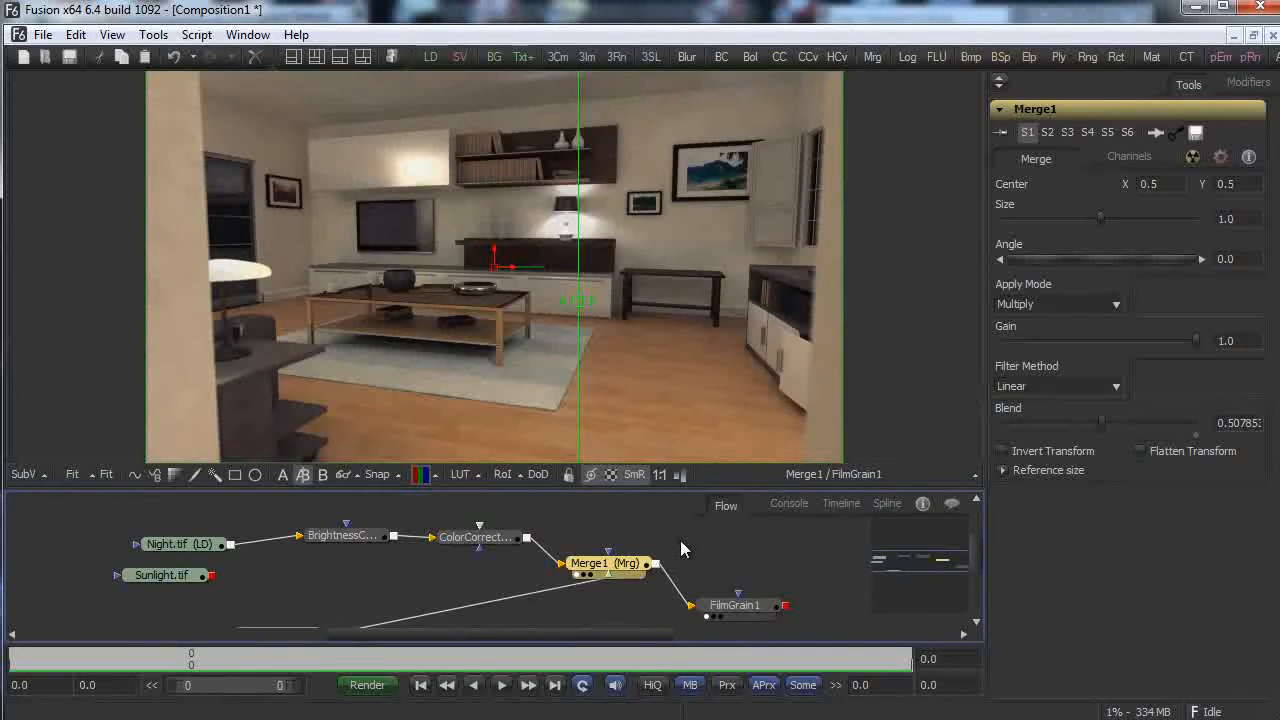
# Add a Glow node from the Blur tools, feed it from Merge1, and route it into FilmGrain1.
pyautogui.rightClick(680, 549)
pyautogui.moveTo(880, 549)
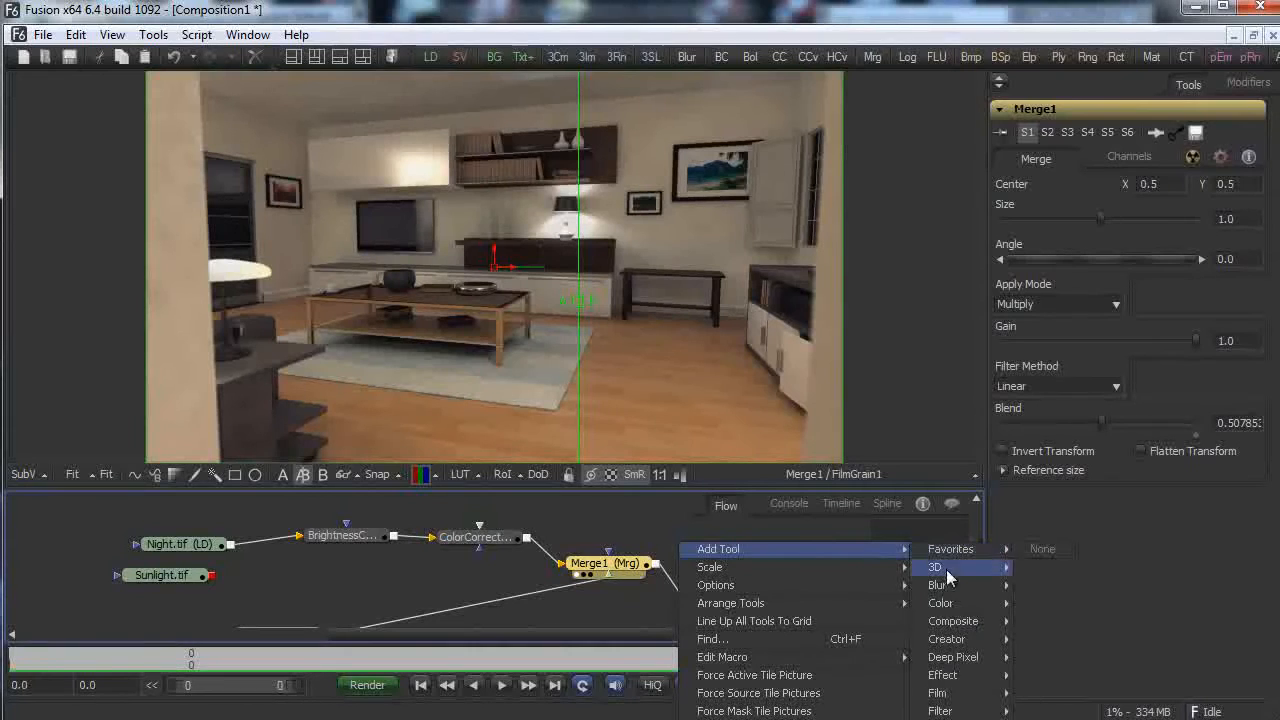
pyautogui.moveTo(979, 710)
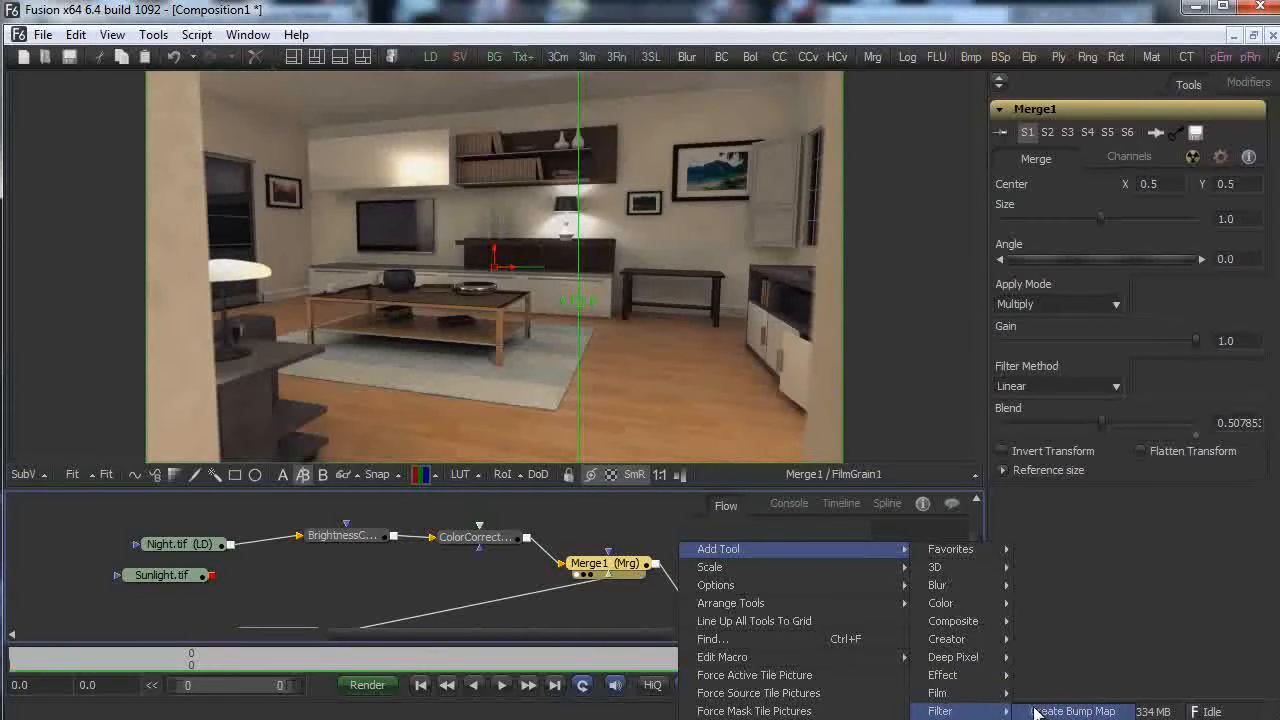
pyautogui.moveTo(993, 588)
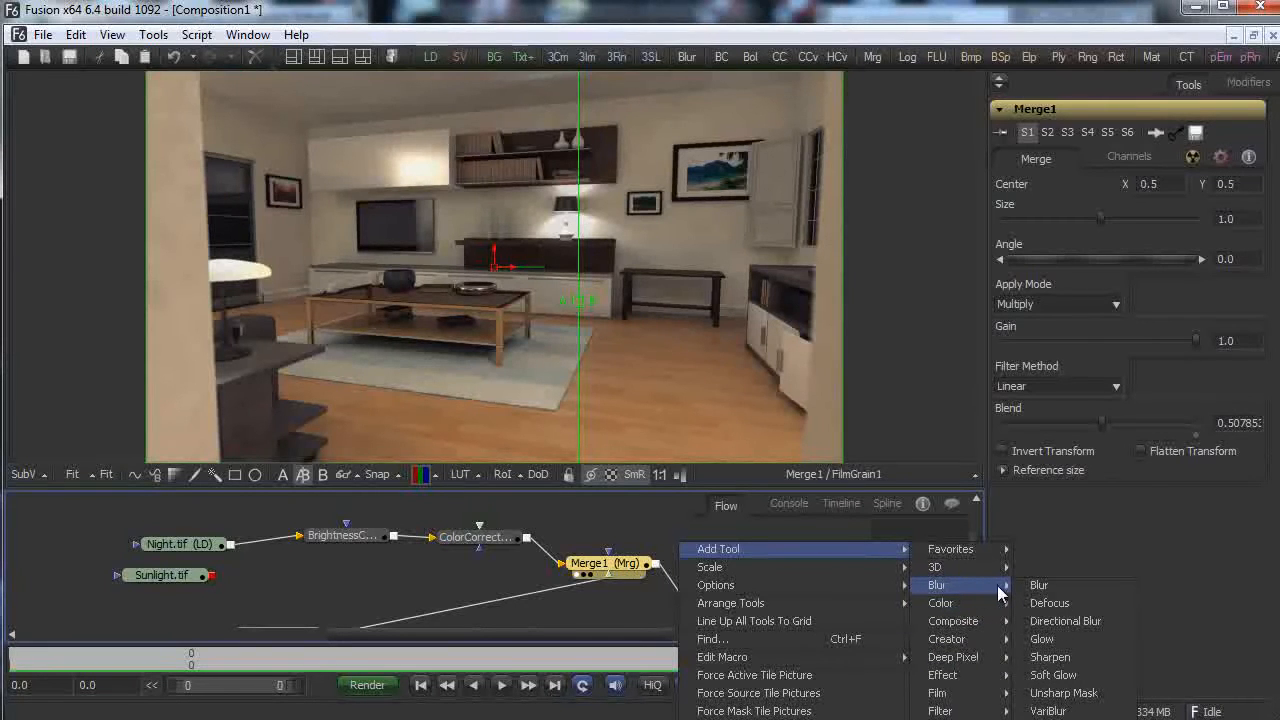
pyautogui.click(1040, 636)
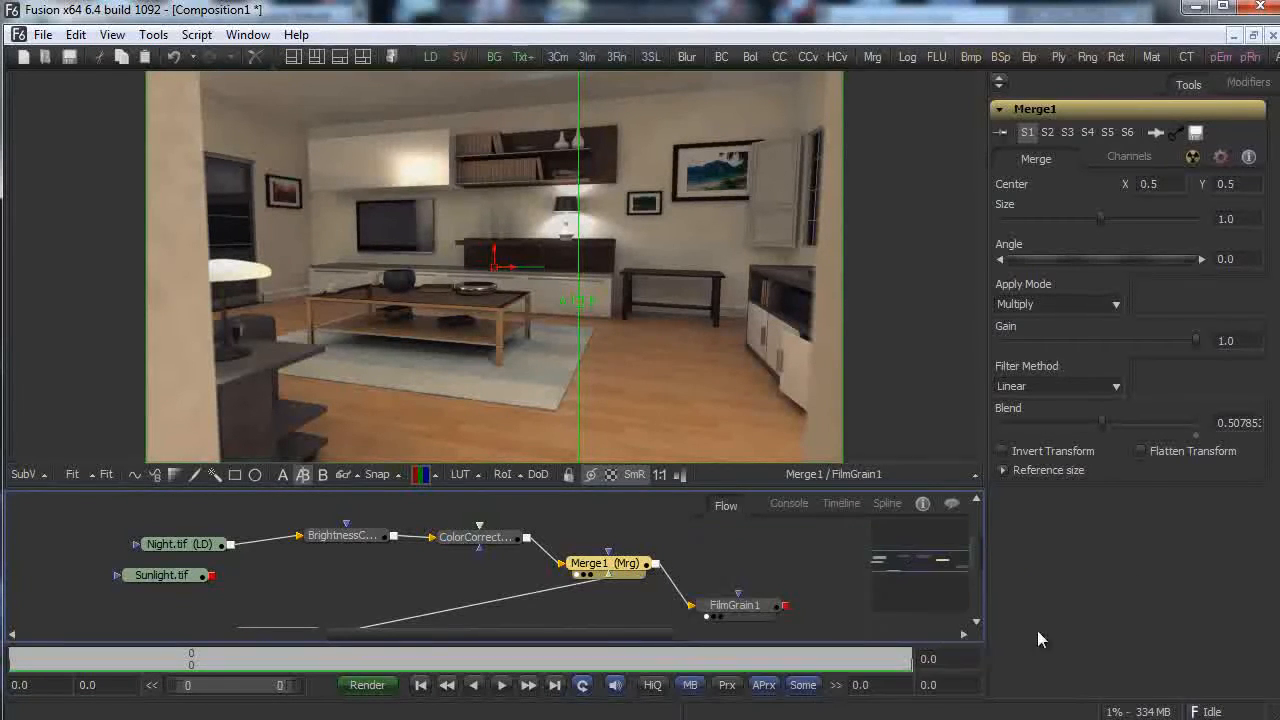
pyautogui.moveTo(672, 537); pyautogui.dragTo(795, 560)
pyautogui.moveTo(656, 564); pyautogui.dragTo(749, 561)
pyautogui.moveTo(734, 612); pyautogui.dragTo(782, 609)
pyautogui.moveTo(781, 539); pyautogui.dragTo(866, 579)
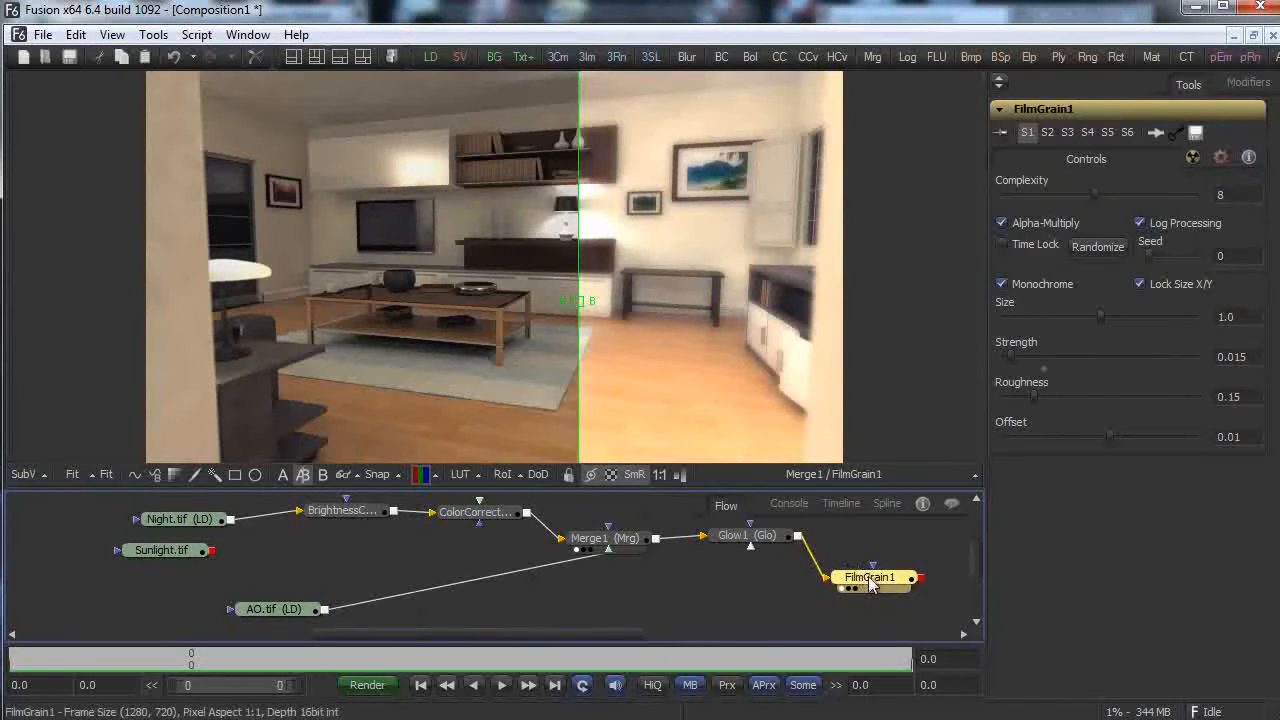
# Line up Glow1 and tone it down to glow size about 2.09 and glow about 0.28.
pyautogui.moveTo(768, 540); pyautogui.dragTo(744, 554)
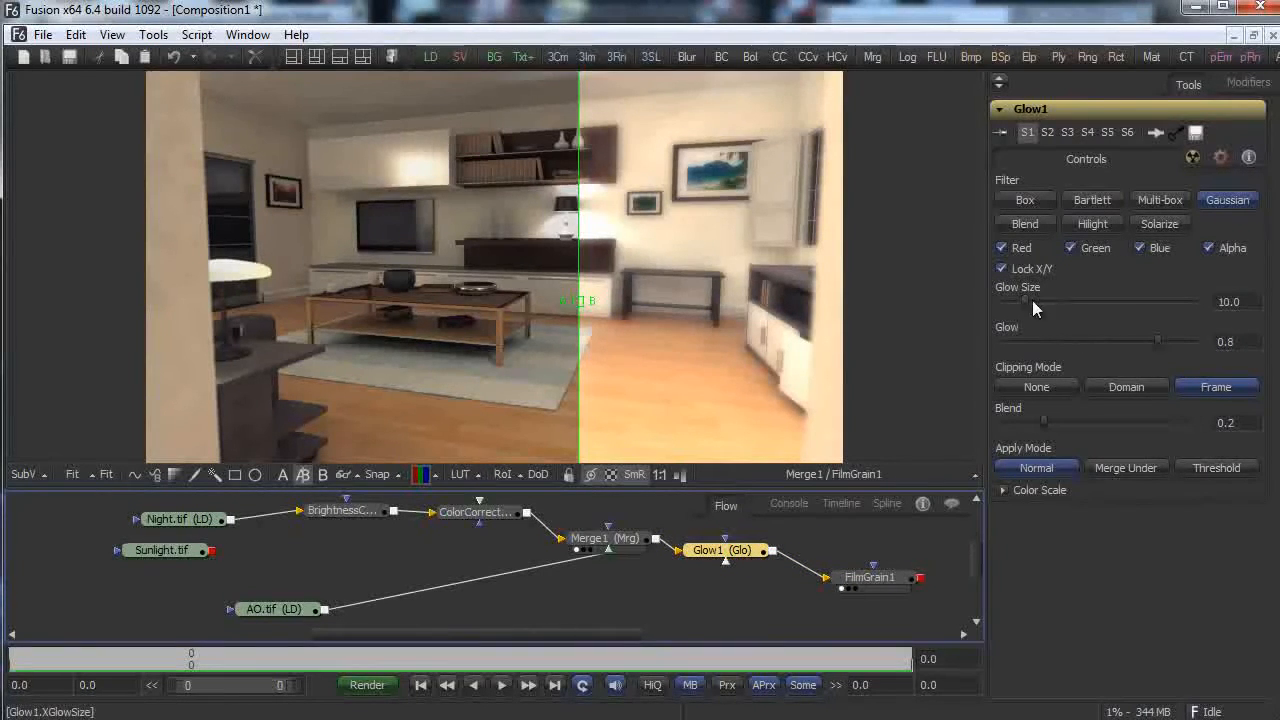
pyautogui.moveTo(1027, 302)
pyautogui.mouseDown()
pyautogui.moveTo(1062, 301)
pyautogui.moveTo(995, 312)
pyautogui.moveTo(1010, 301)
pyautogui.mouseUp()
pyautogui.moveTo(1161, 345); pyautogui.dragTo(1056, 339)
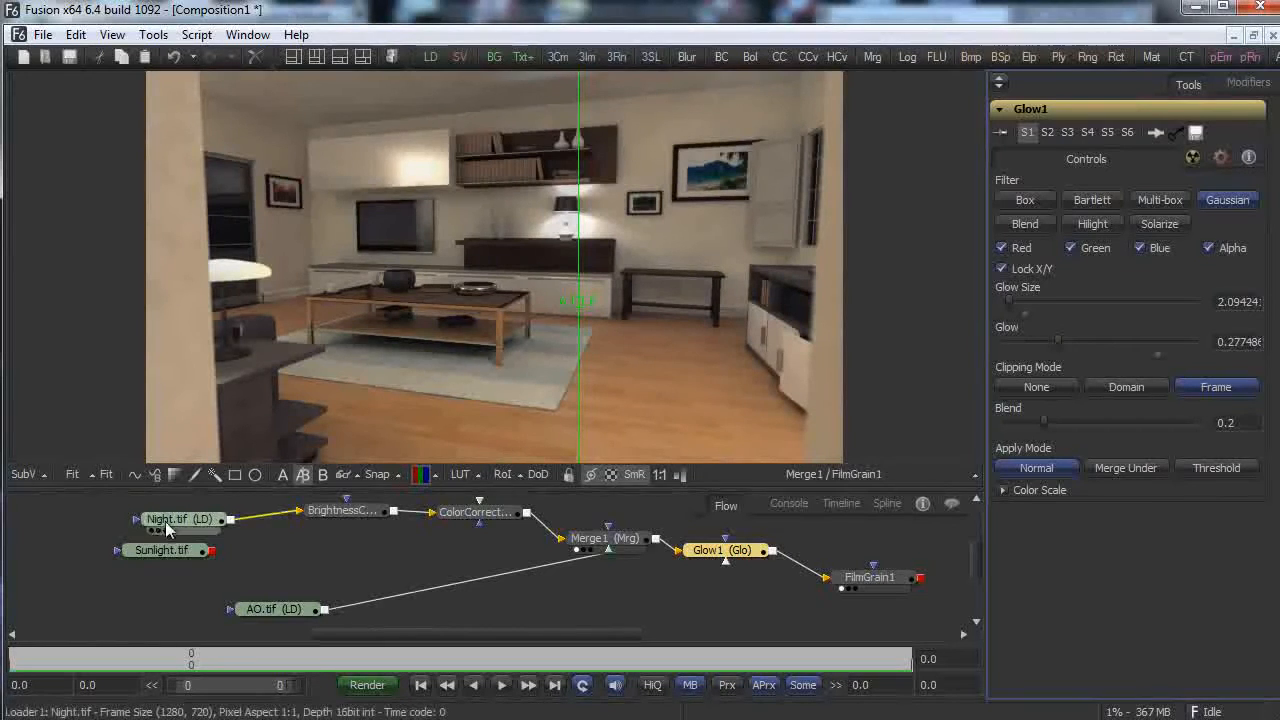
# Compare the glowing result against the original Night.tif with the split viewer.
pyautogui.click(152, 530)
pyautogui.moveTo(585, 310); pyautogui.dragTo(418, 332)
pyautogui.moveTo(450, 634); pyautogui.dragTo(567, 632)
pyautogui.moveTo(527, 574); pyautogui.dragTo(585, 561)
# Add an Ellipse mask node beside FilmGrain1.
pyautogui.rightClick(417, 593)
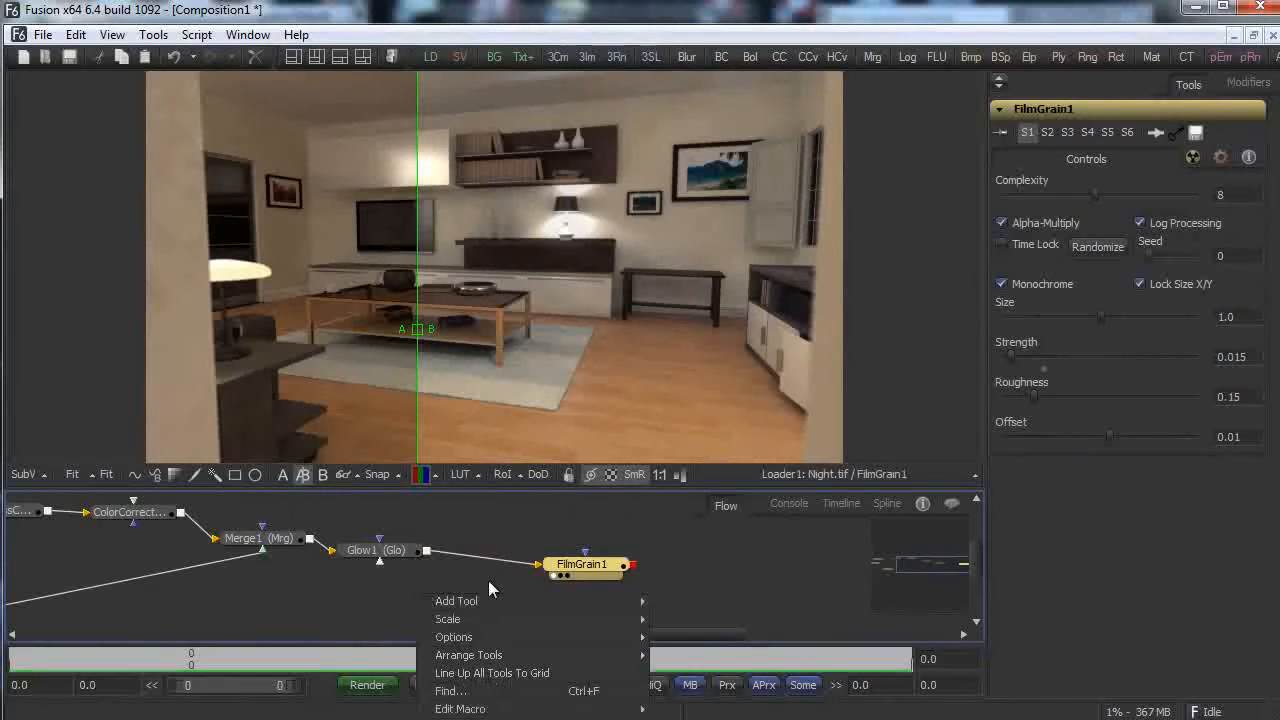
pyautogui.moveTo(599, 603)
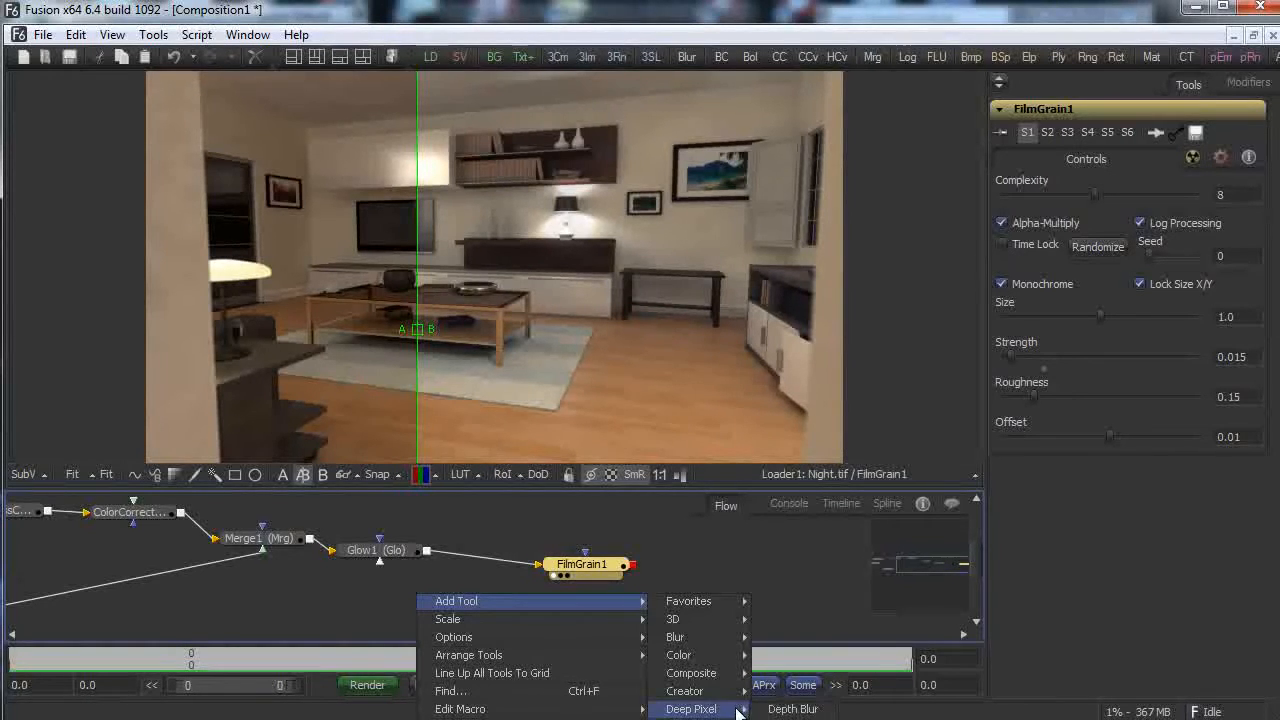
pyautogui.moveTo(740, 675)
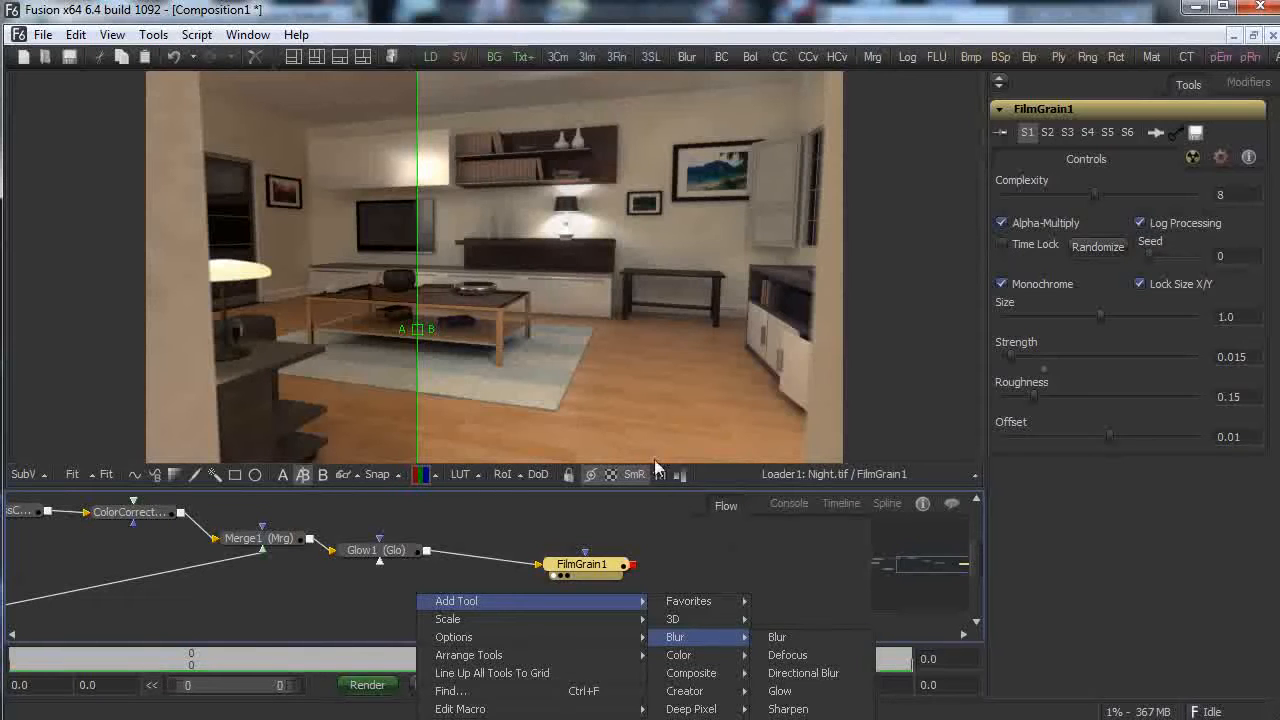
pyautogui.click(690, 559)
pyautogui.moveTo(588, 566); pyautogui.dragTo(543, 563)
pyautogui.rightClick(652, 568)
pyautogui.moveTo(696, 570)
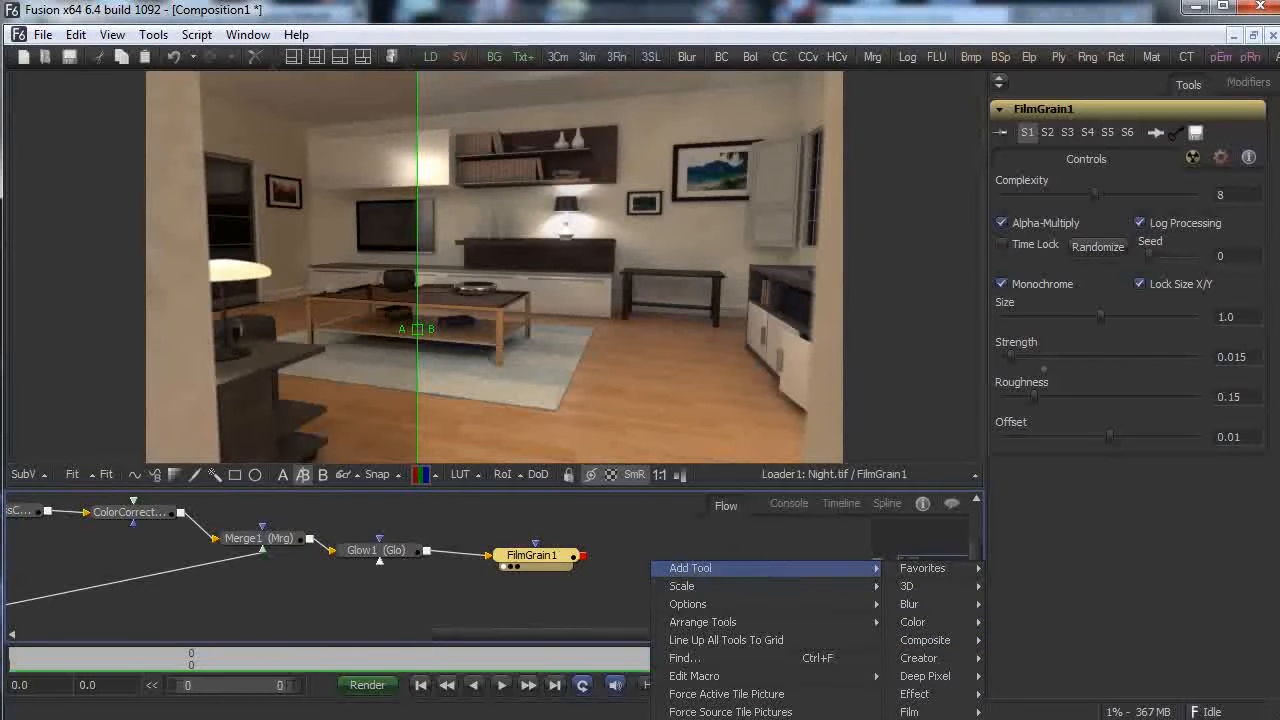
pyautogui.click(1020, 719)
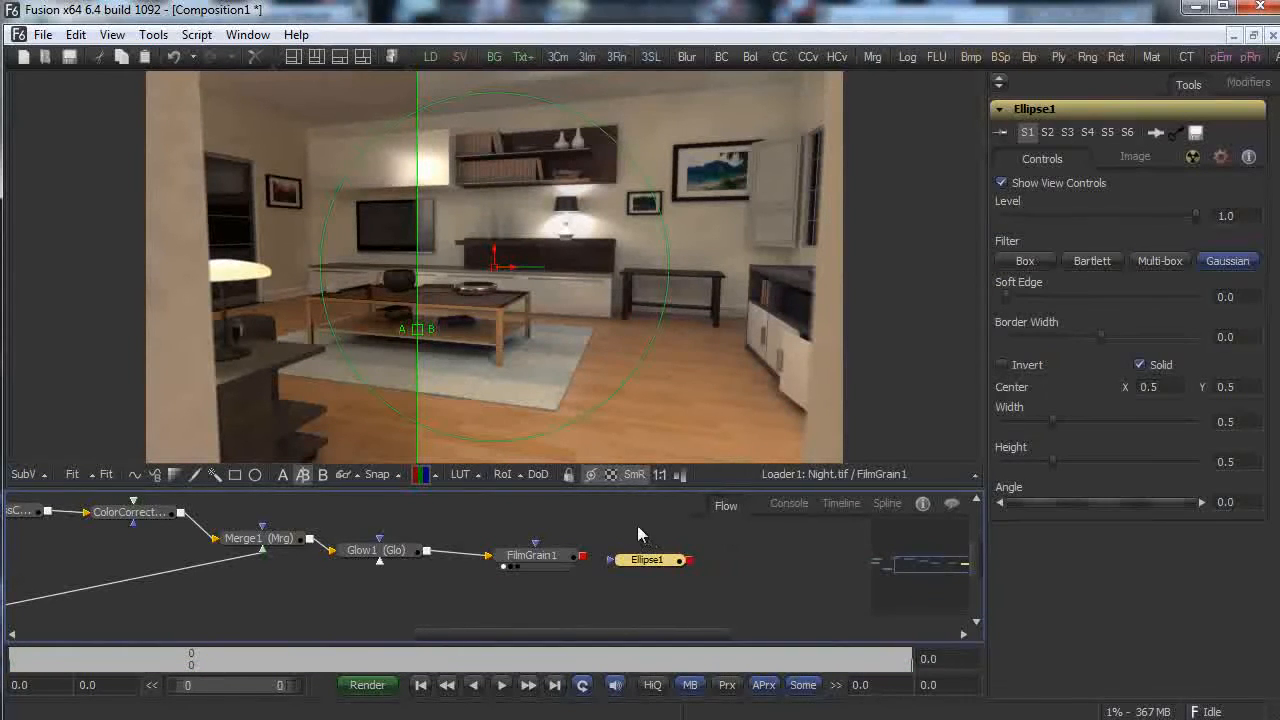
# Widen the ellipse to about 0.99 width and add a second Brightness/Contrast node.
pyautogui.moveTo(672, 272); pyautogui.dragTo(838, 274)
pyautogui.moveTo(646, 560); pyautogui.dragTo(523, 604)
pyautogui.rightClick(649, 593)
pyautogui.moveTo(790, 595)
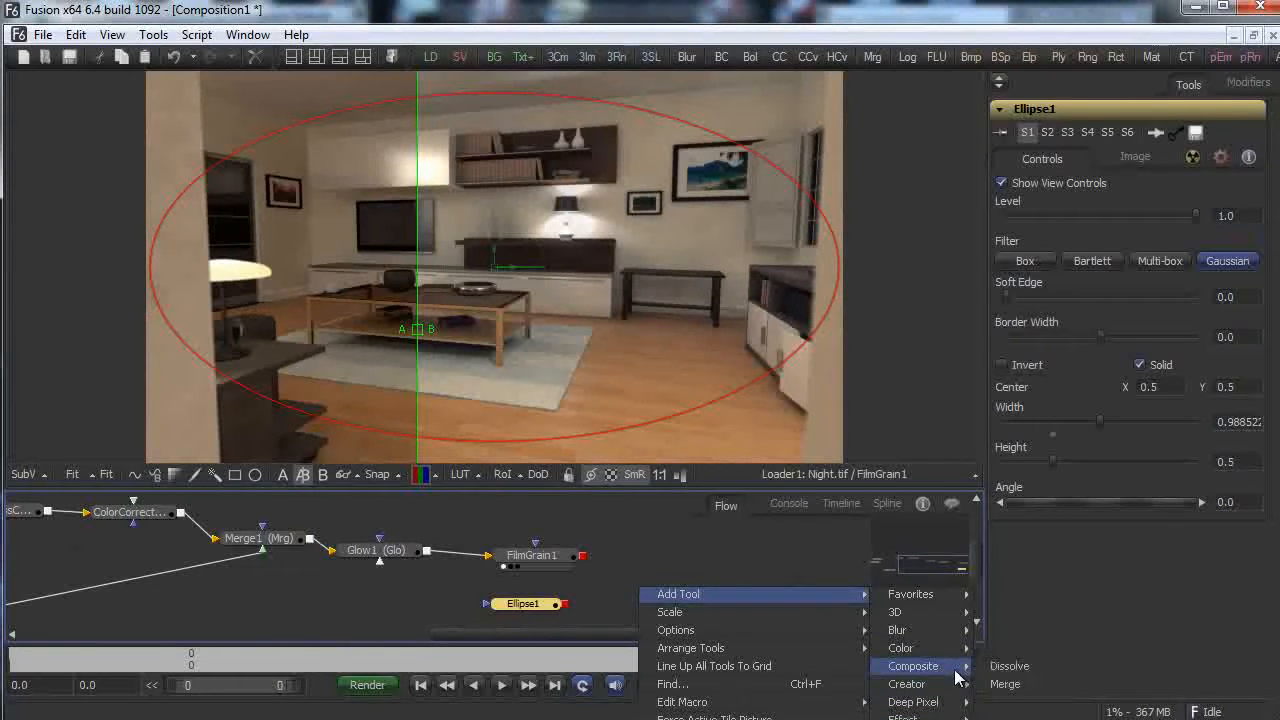
pyautogui.moveTo(955, 657)
pyautogui.click(1040, 666)
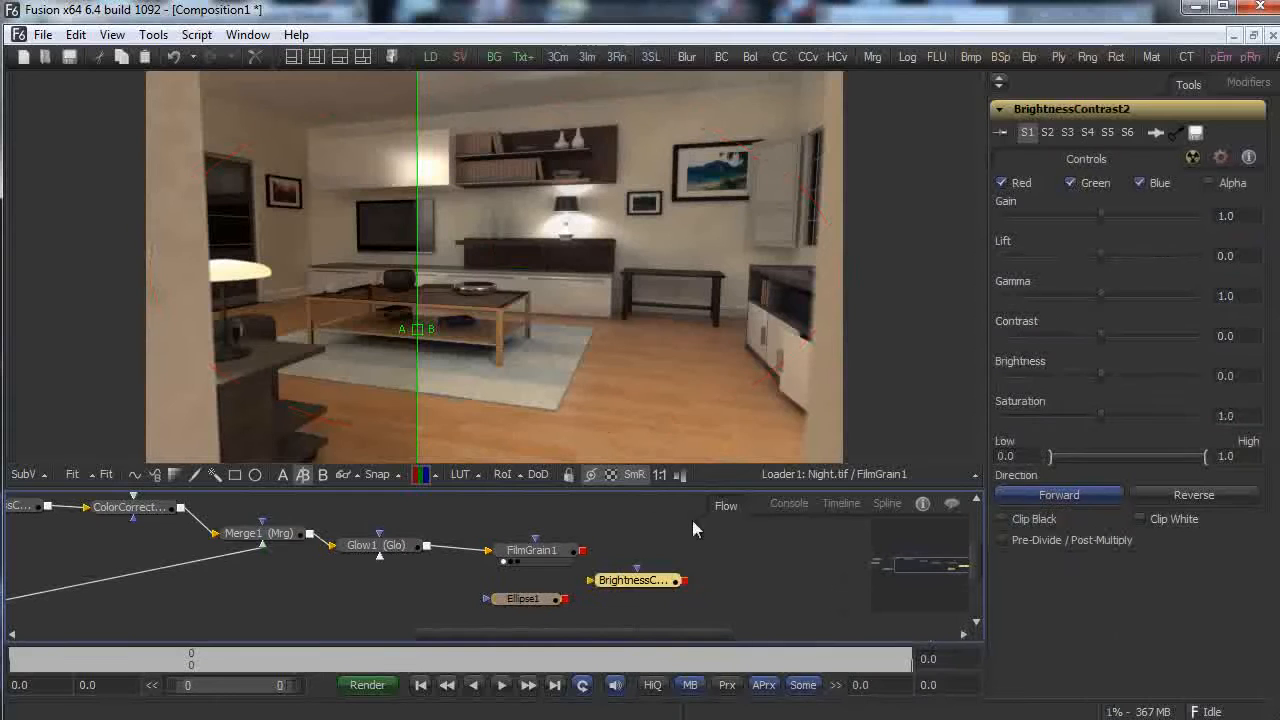
# Feed FilmGrain1 into BrightnessContrast2, mask it with Ellipse1, and lower brightness to -0.063.
pyautogui.moveTo(634, 578); pyautogui.dragTo(612, 560)
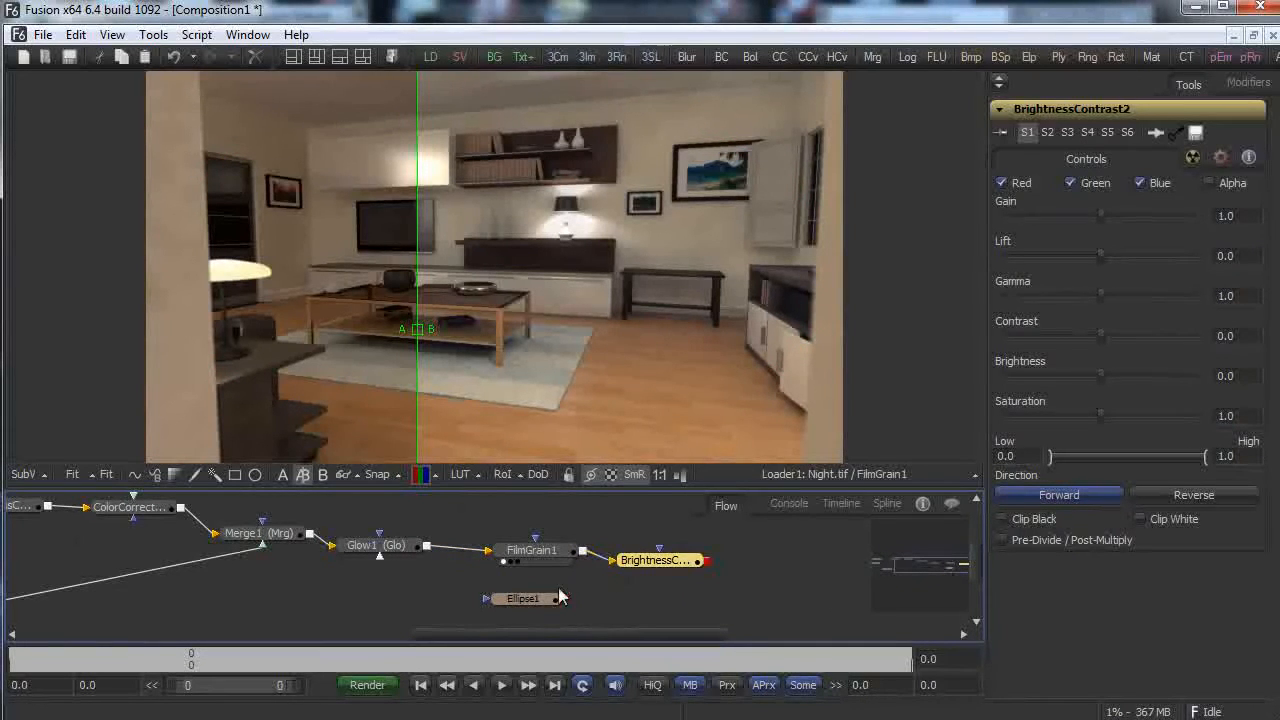
pyautogui.moveTo(564, 599); pyautogui.dragTo(820, 445)
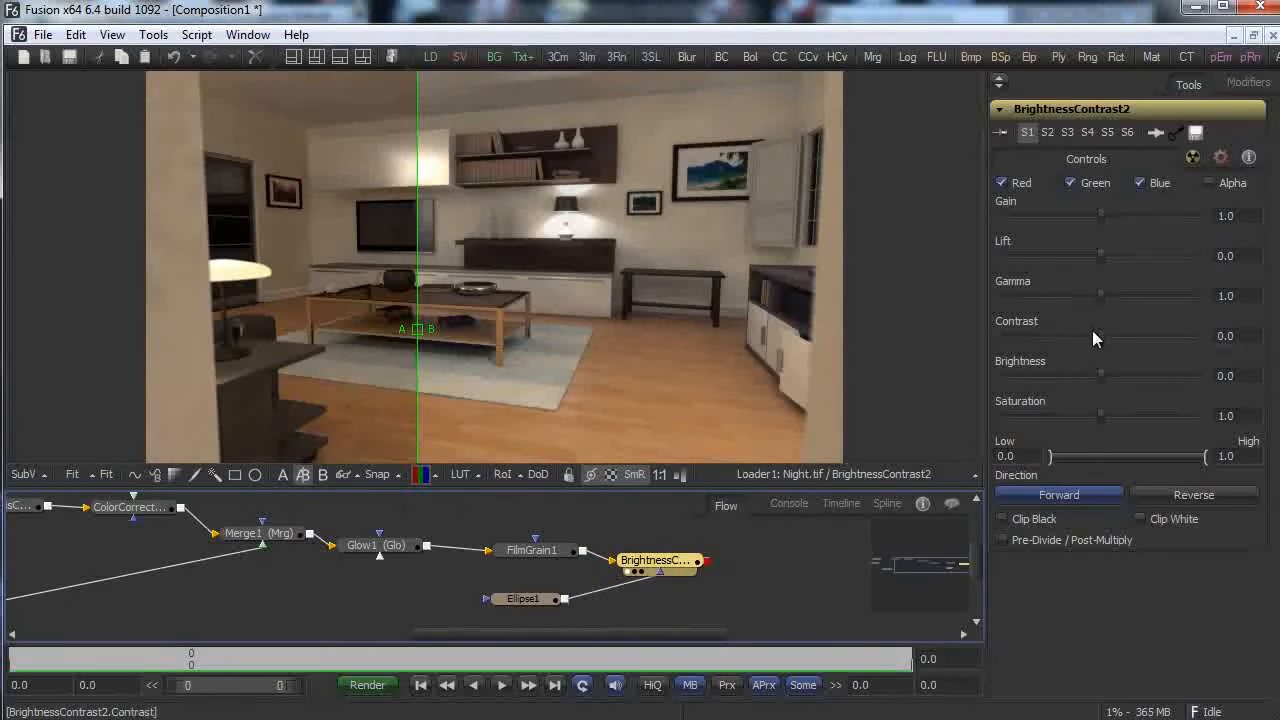
pyautogui.moveTo(1107, 376); pyautogui.dragTo(1091, 376)
pyautogui.click(540, 598)
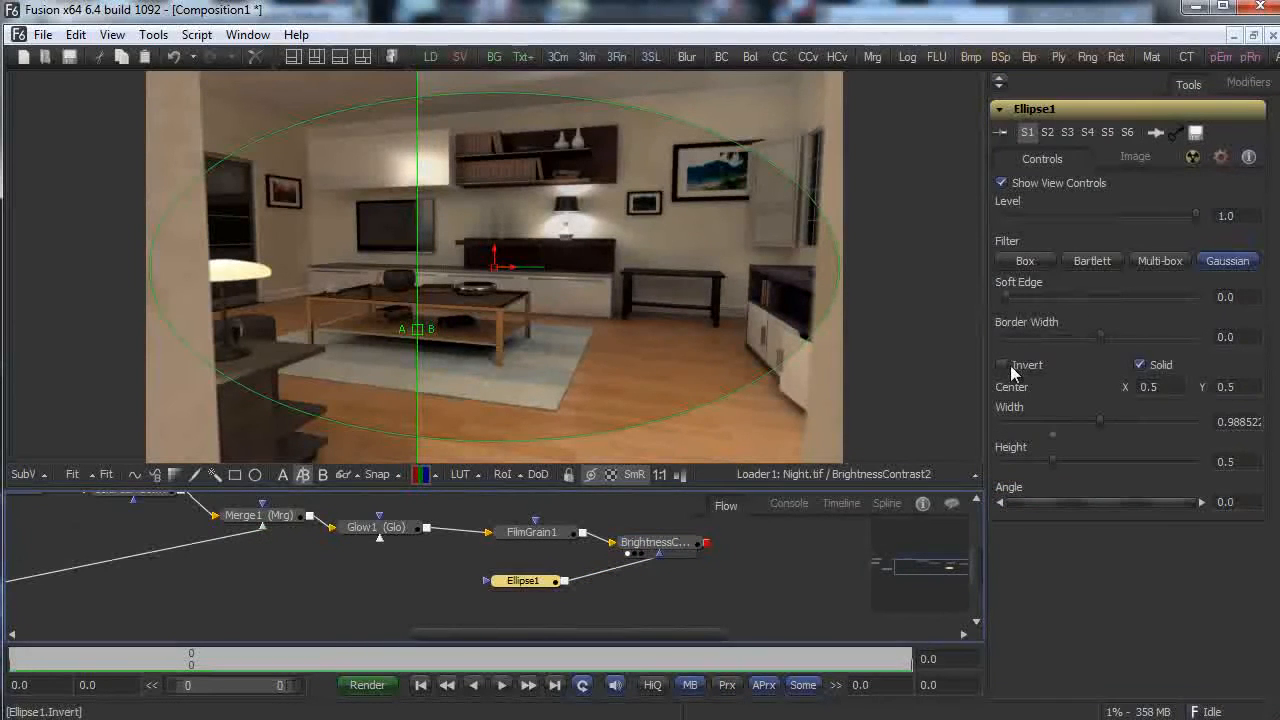
# Invert Ellipse1 with a slightly soft edge and lower BrightnessContrast2 brightness to about -0.126.
pyautogui.click(1002, 365)
pyautogui.moveTo(1015, 298); pyautogui.dragTo(1047, 295)
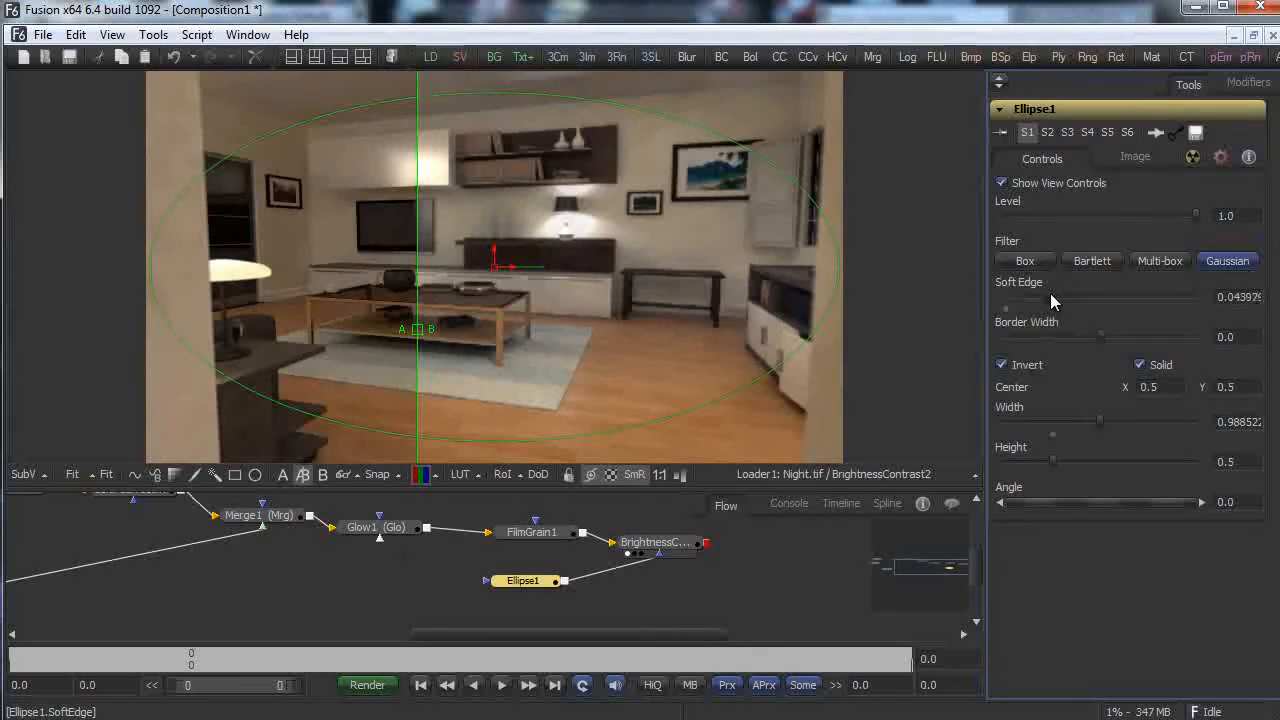
pyautogui.click(652, 542)
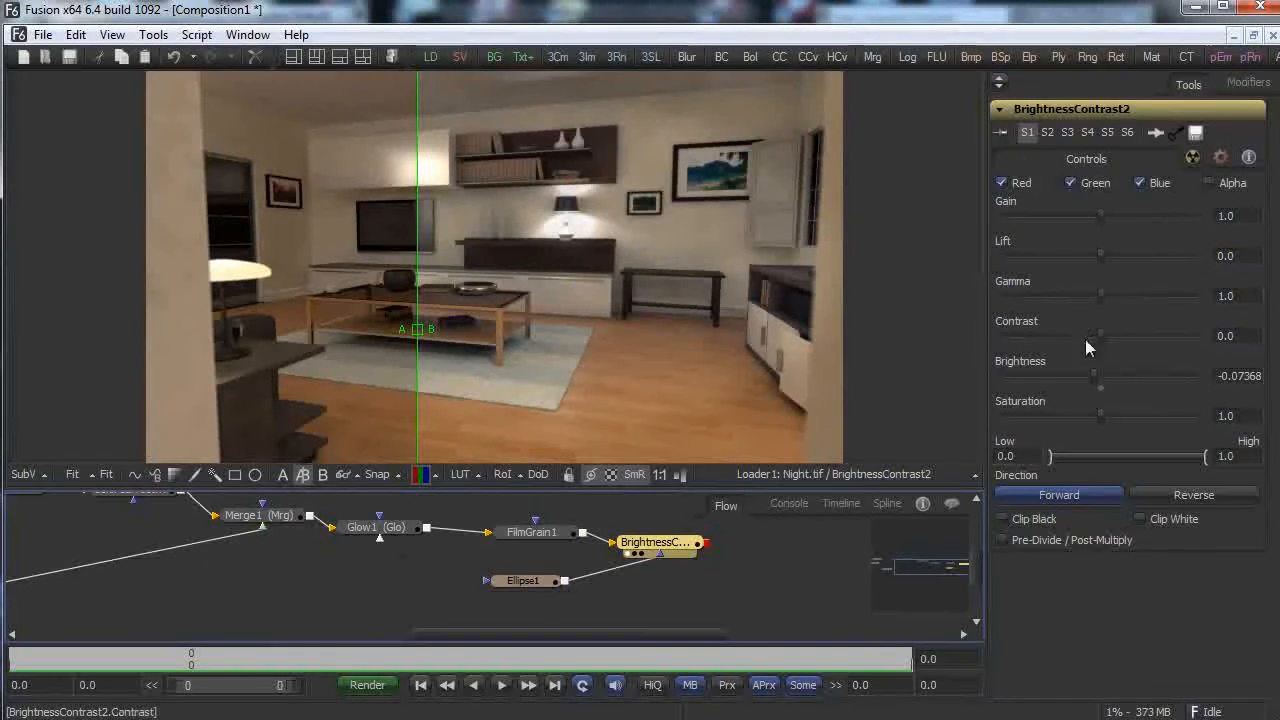
pyautogui.moveTo(1097, 374); pyautogui.dragTo(1088, 377)
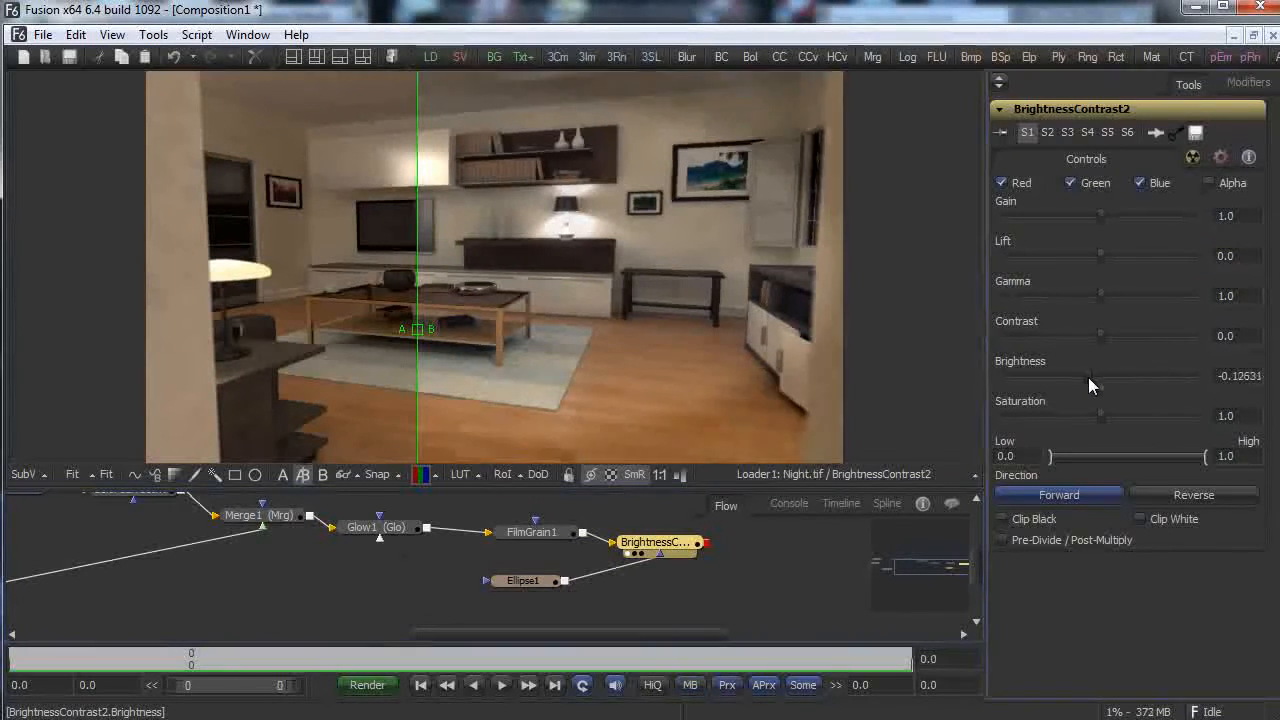
# Resize Ellipse1 to about 0.99 width and 0.60 height, adding a 0.031 border width.
pyautogui.click(524, 579)
pyautogui.moveTo(846, 253); pyautogui.dragTo(871, 263)
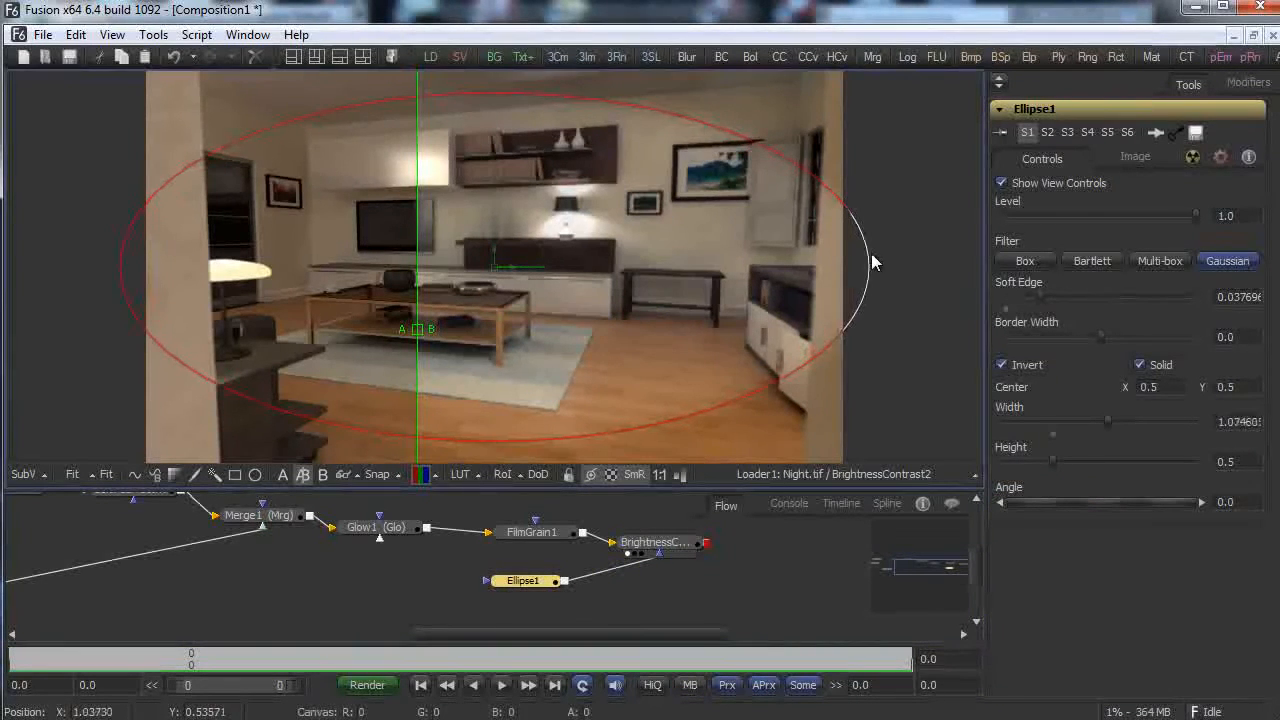
pyautogui.moveTo(491, 98); pyautogui.dragTo(498, 57)
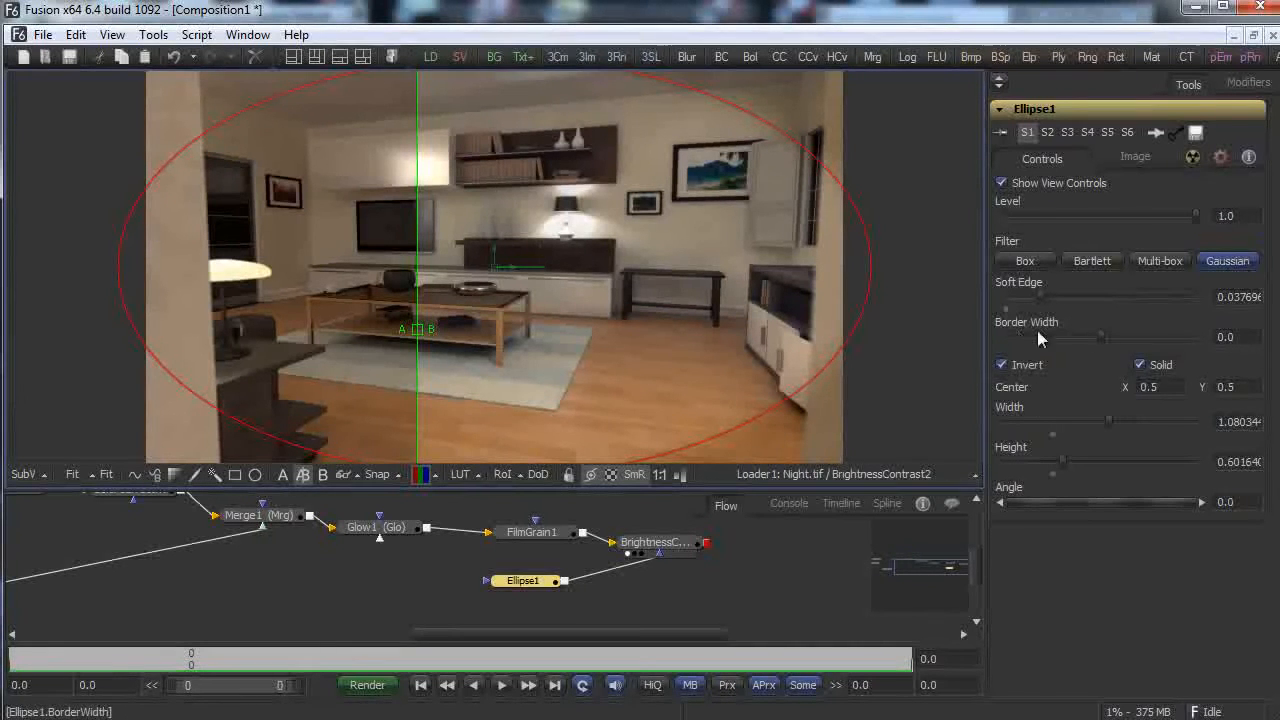
pyautogui.moveTo(1091, 333)
pyautogui.mouseDown()
pyautogui.moveTo(1133, 333)
pyautogui.moveTo(1115, 340)
pyautogui.mouseUp()
pyautogui.moveTo(872, 269); pyautogui.dragTo(838, 268)
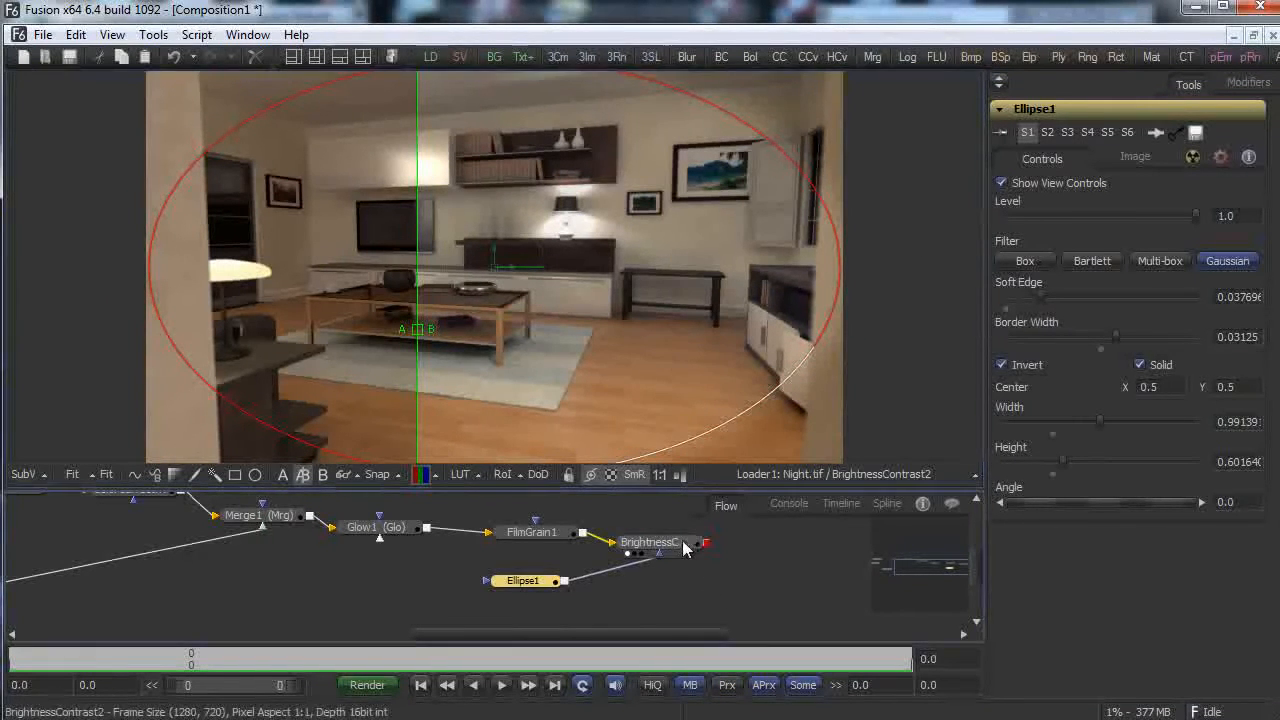
pyautogui.moveTo(419, 331); pyautogui.dragTo(53, 344)
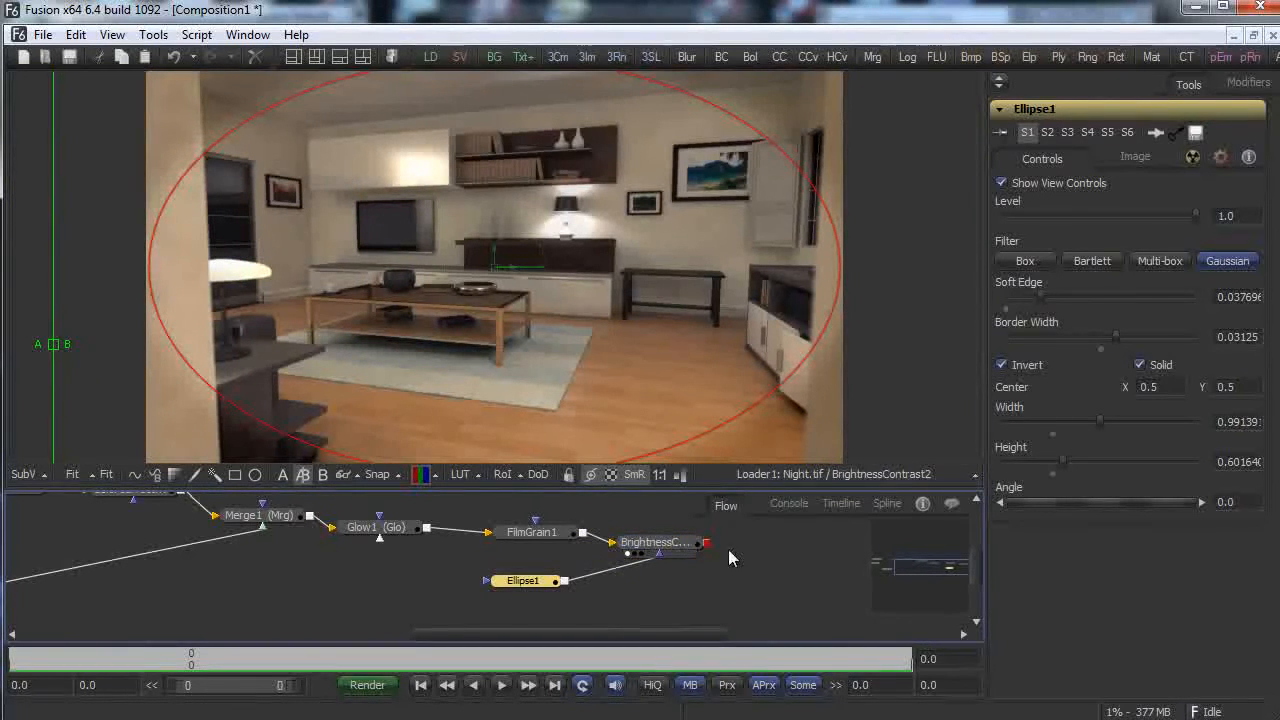
# Add a ColorCorrector2 node fed by BrightnessContrast2's output.
pyautogui.rightClick(697, 630)
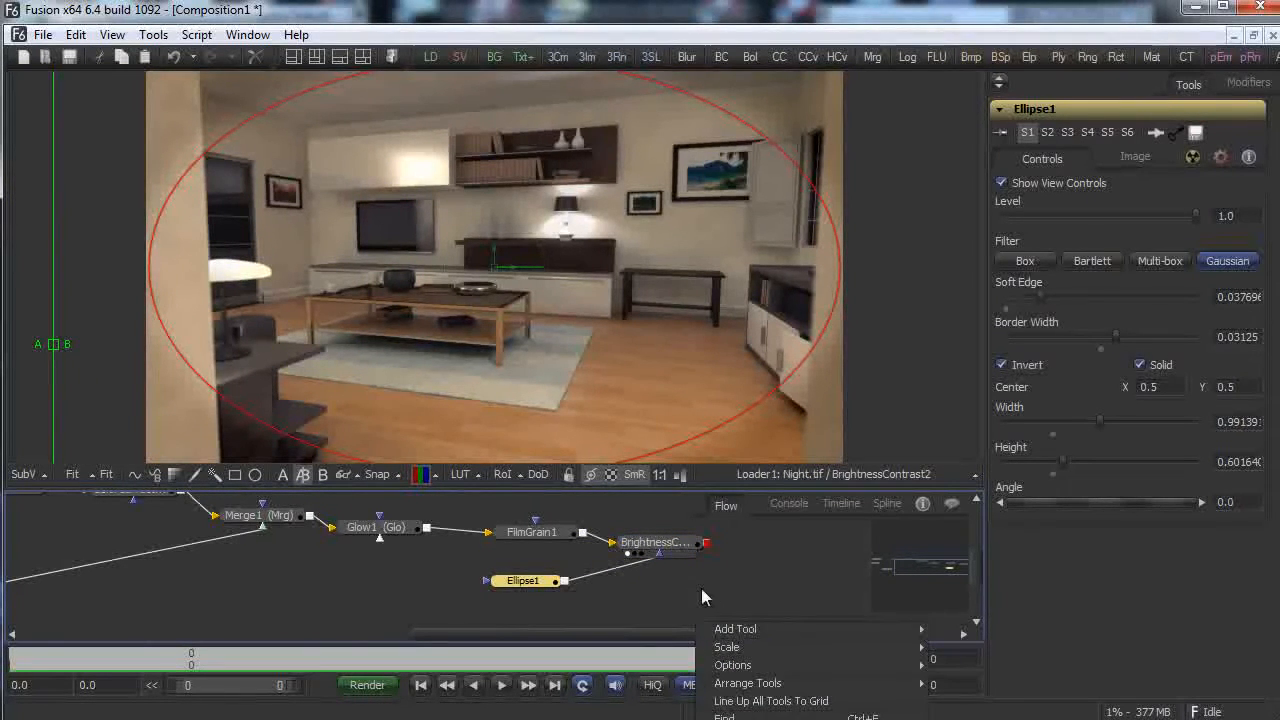
pyautogui.moveTo(815, 629)
pyautogui.moveTo(1022, 705)
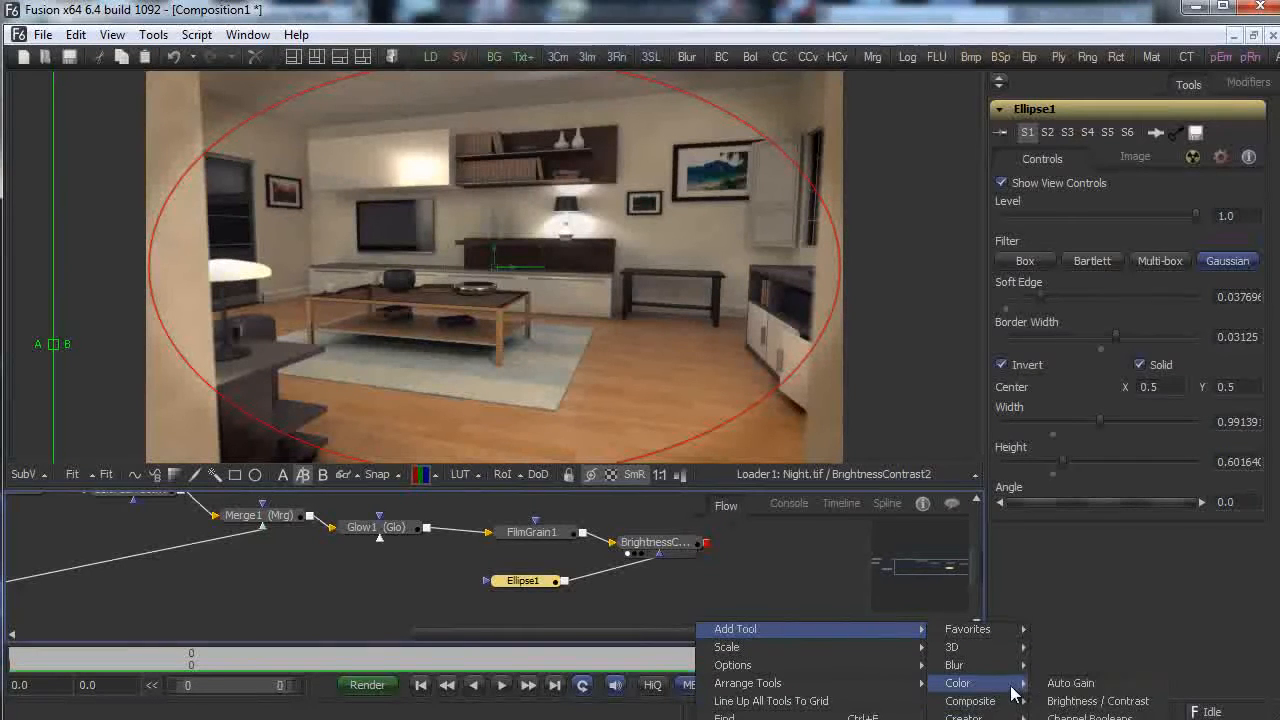
pyautogui.click(1100, 712)
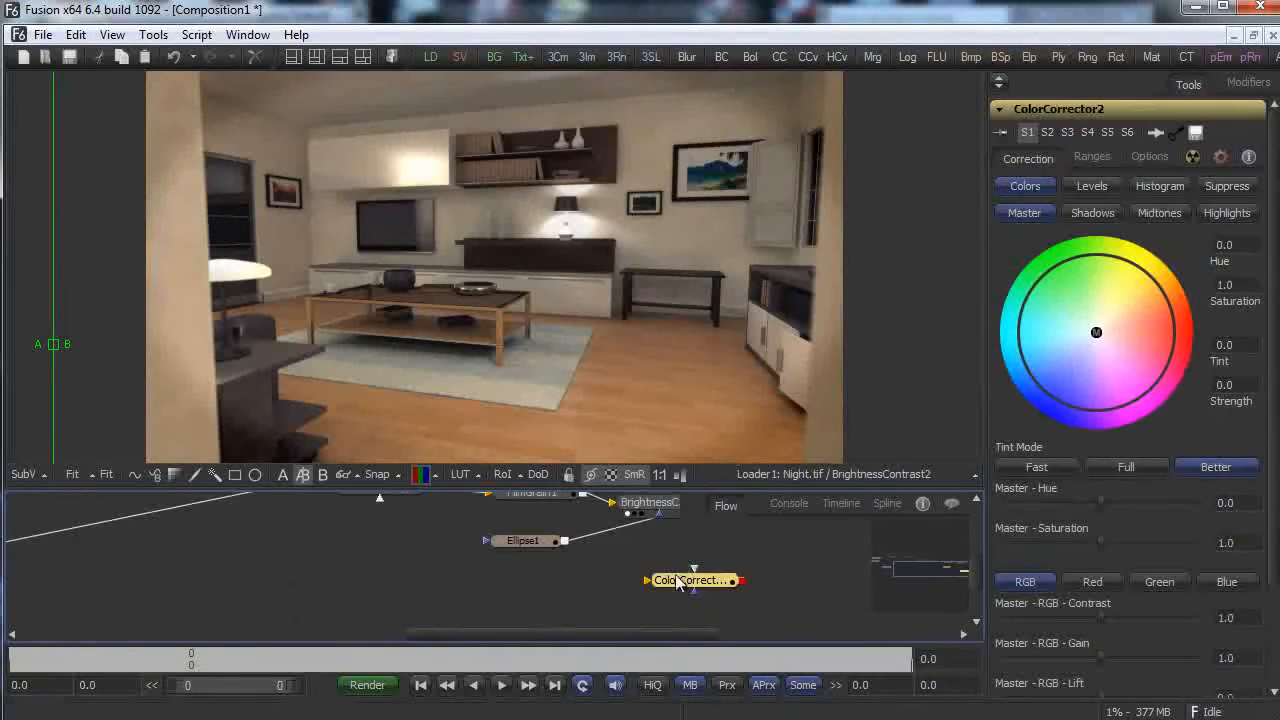
pyautogui.moveTo(671, 583); pyautogui.dragTo(741, 536)
pyautogui.moveTo(919, 575); pyautogui.dragTo(930, 563)
pyautogui.moveTo(813, 602); pyautogui.dragTo(797, 576)
pyautogui.click(829, 613)
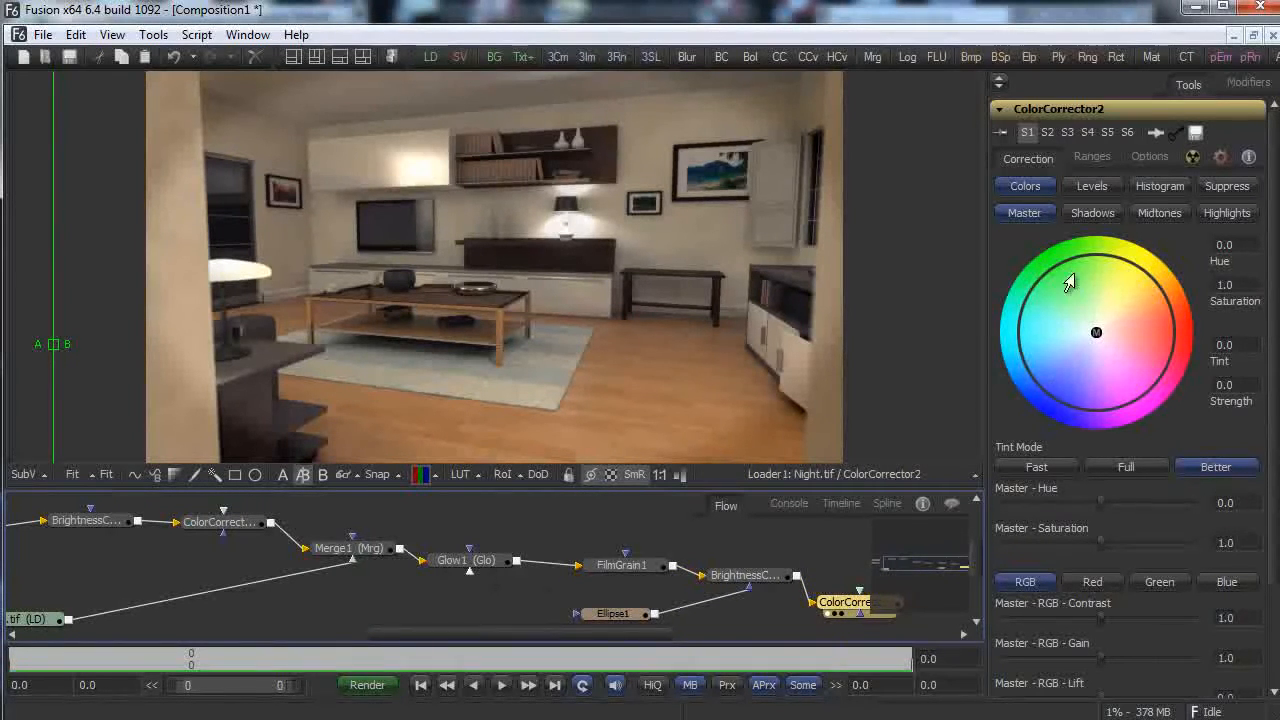
# Mask ColorCorrector2 with Ellipse1, giving it a subtle -0.42 tint and 0.94 saturation.
pyautogui.moveTo(1100, 338); pyautogui.dragTo(1080, 347)
pyautogui.moveTo(655, 613); pyautogui.dragTo(858, 614)
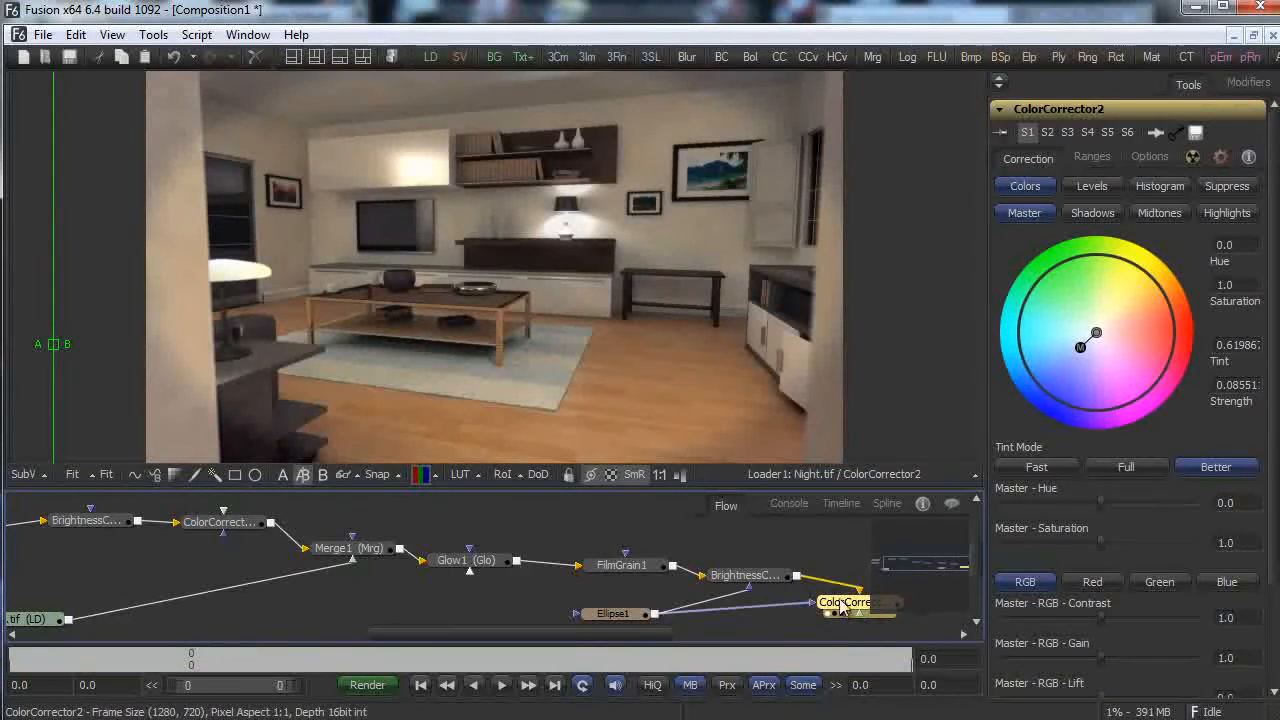
pyautogui.moveTo(1078, 355)
pyautogui.mouseDown()
pyautogui.moveTo(1052, 348)
pyautogui.moveTo(1088, 350)
pyautogui.moveTo(1100, 312)
pyautogui.moveTo(1115, 337)
pyautogui.moveTo(1081, 343)
pyautogui.mouseUp()
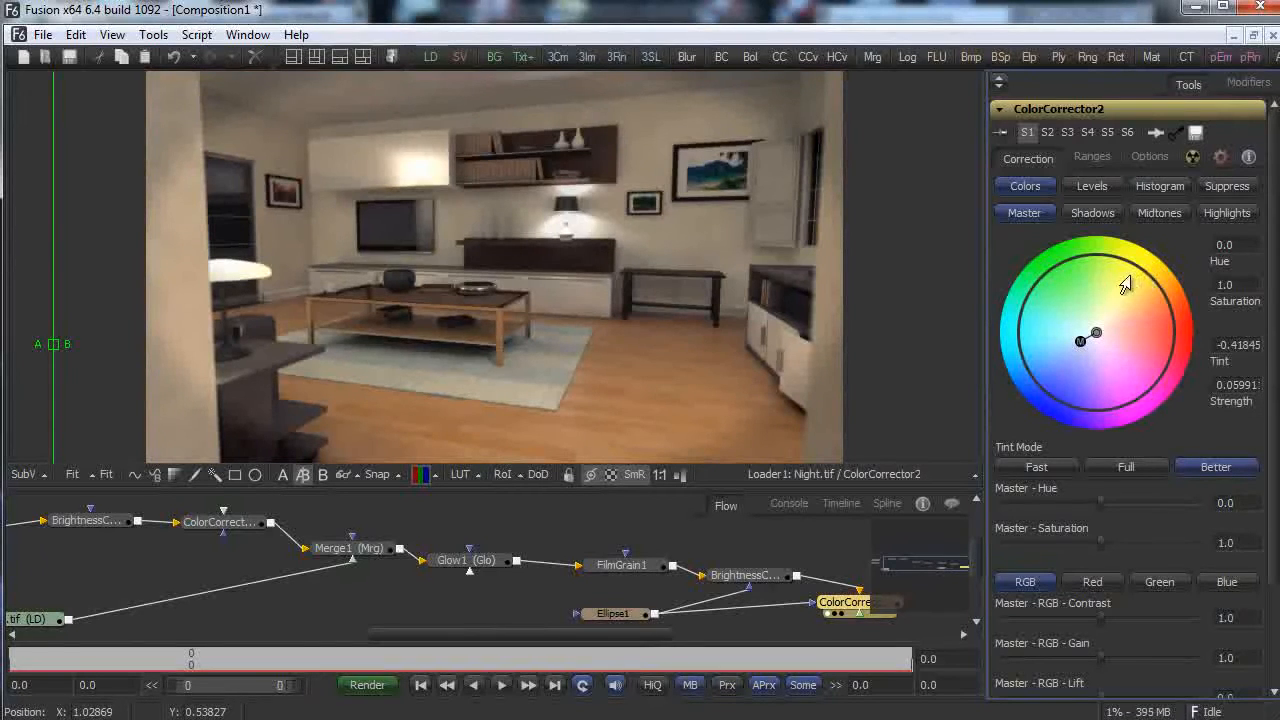
pyautogui.moveTo(1099, 540)
pyautogui.mouseDown()
pyautogui.moveTo(1123, 544)
pyautogui.moveTo(1095, 545)
pyautogui.mouseUp()
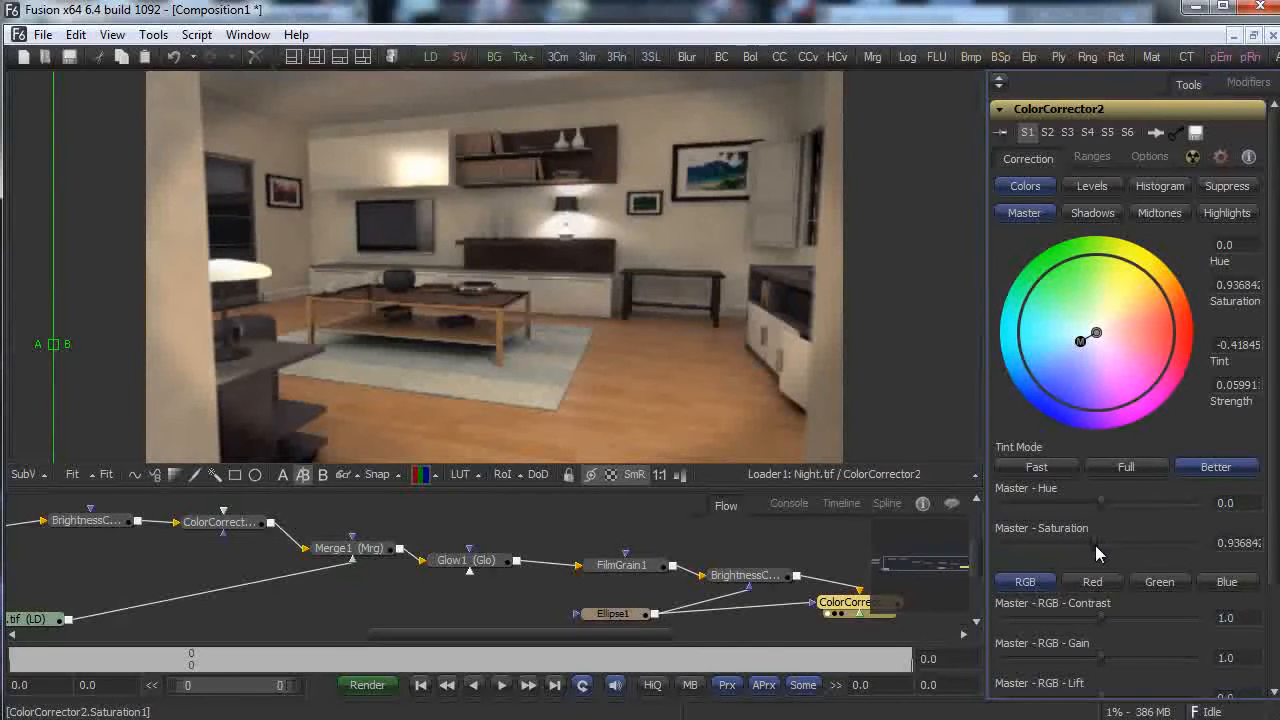
# Raise Ellipse1's soft edge to about 0.087, then return to ColorCorrector2's settings.
pyautogui.click(612, 613)
pyautogui.moveTo(1042, 296); pyautogui.dragTo(1063, 297)
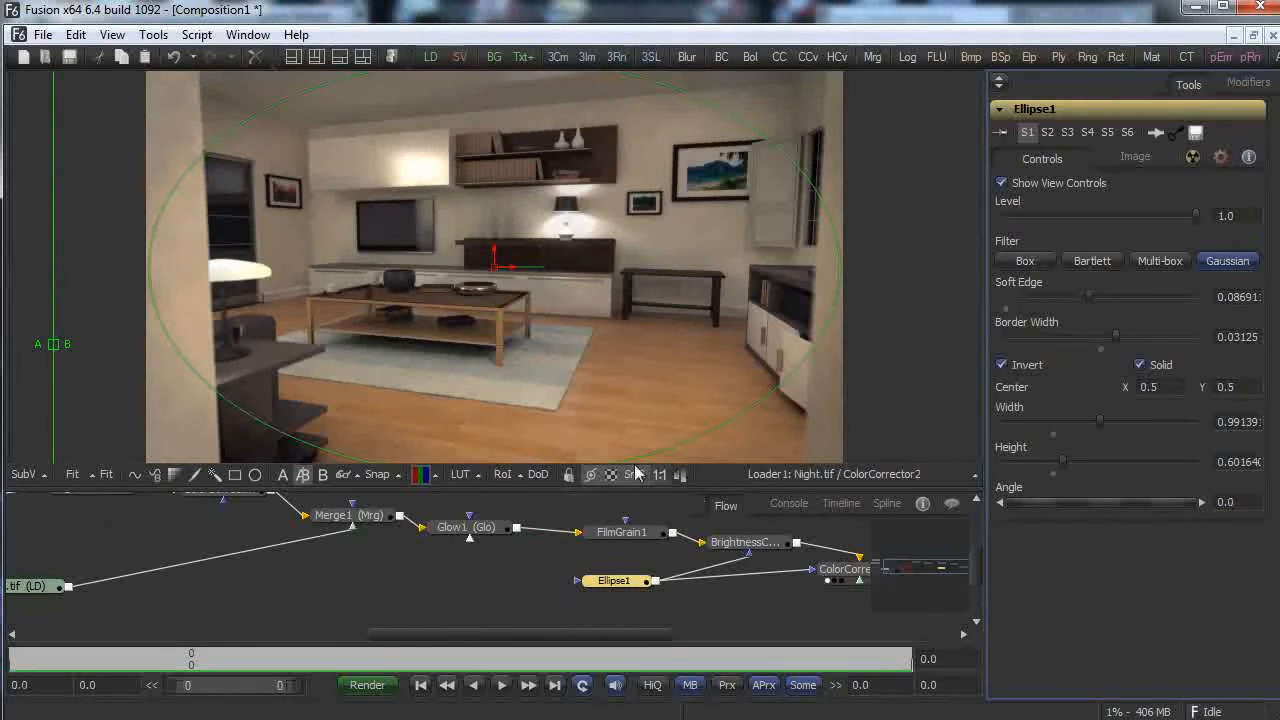
pyautogui.moveTo(511, 640); pyautogui.dragTo(601, 640)
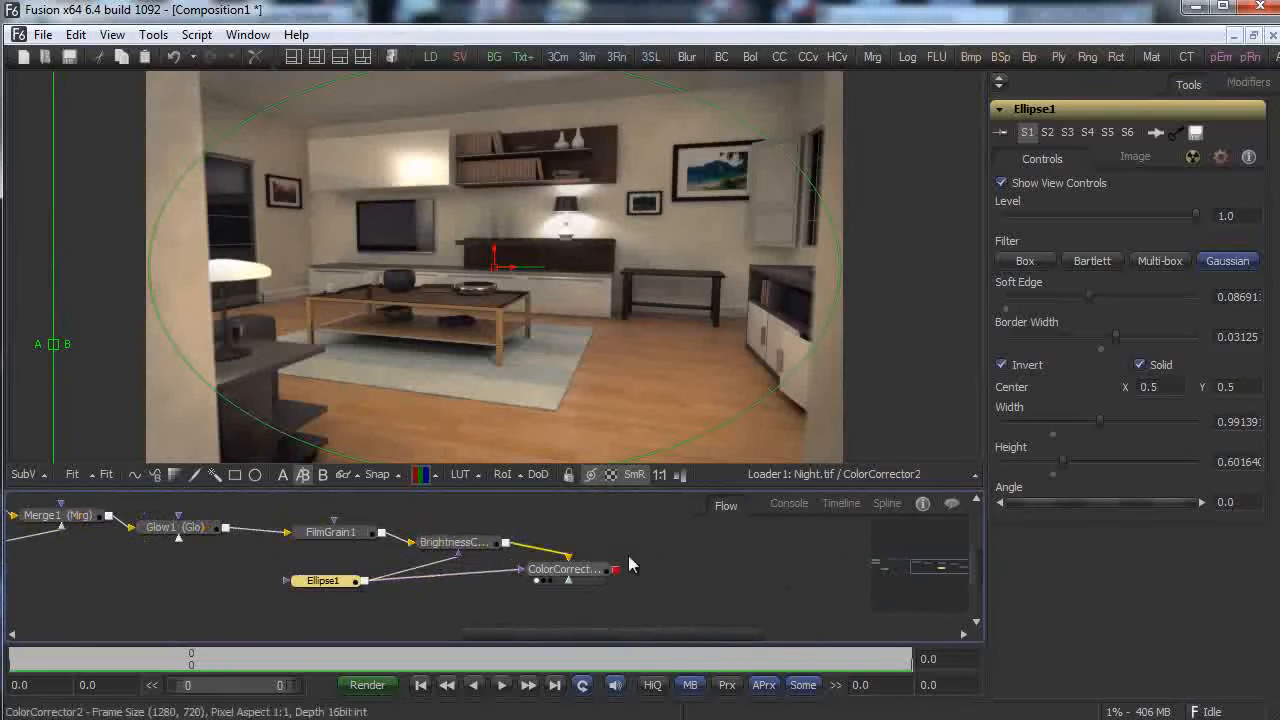
pyautogui.click(600, 568)
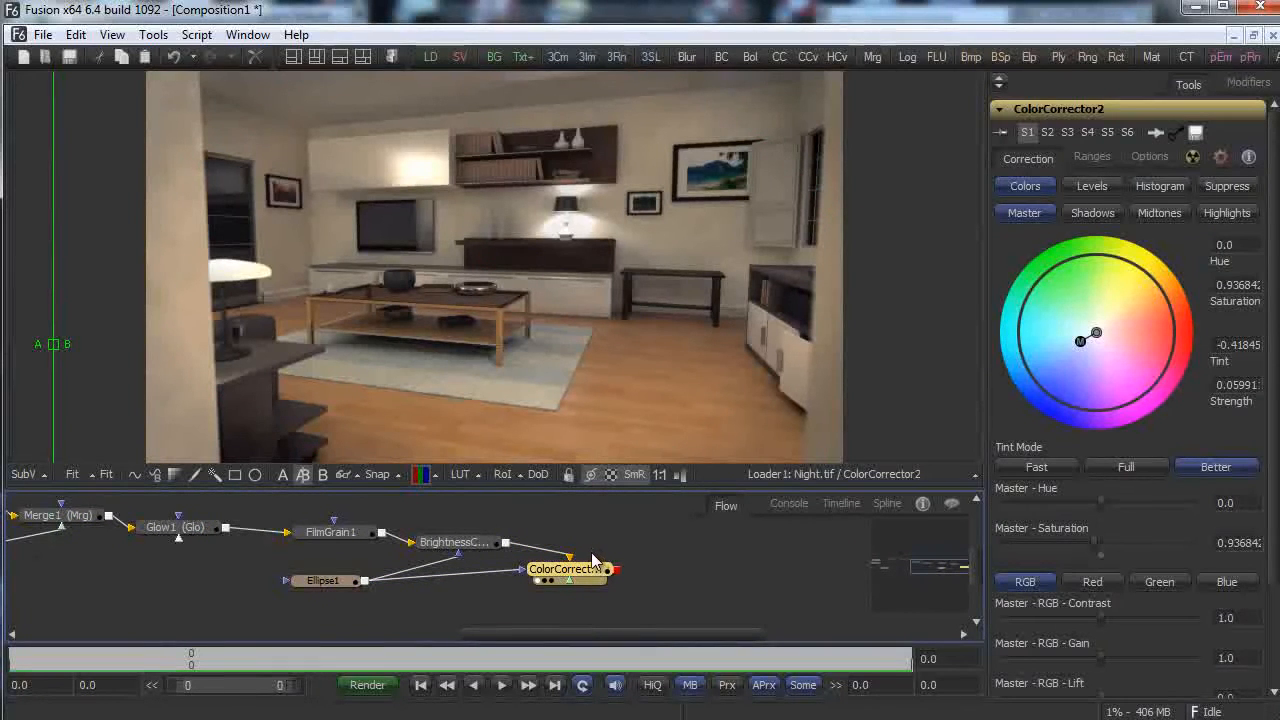
pyautogui.moveTo(975, 580); pyautogui.dragTo(976, 563)
pyautogui.moveTo(543, 633); pyautogui.dragTo(366, 626)
# Inspect ColorCorrector1's red channel levels while viewing its output.
pyautogui.click(476, 511)
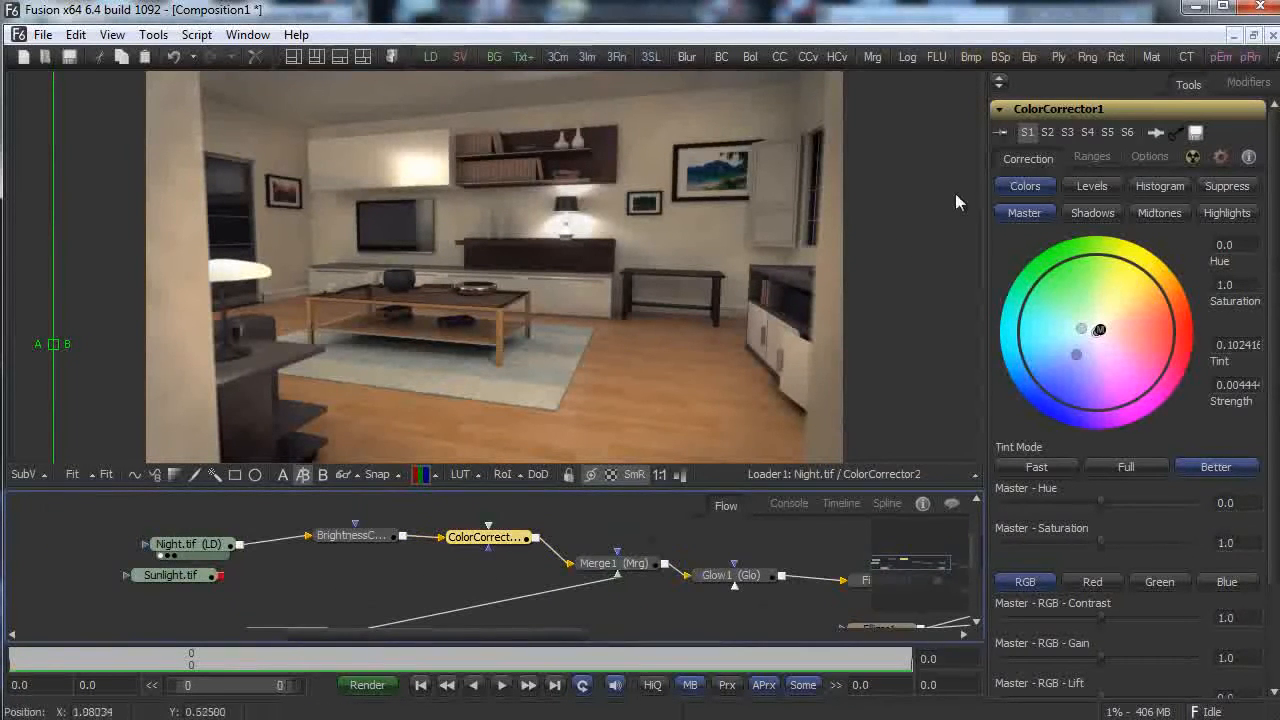
pyautogui.click(1095, 189)
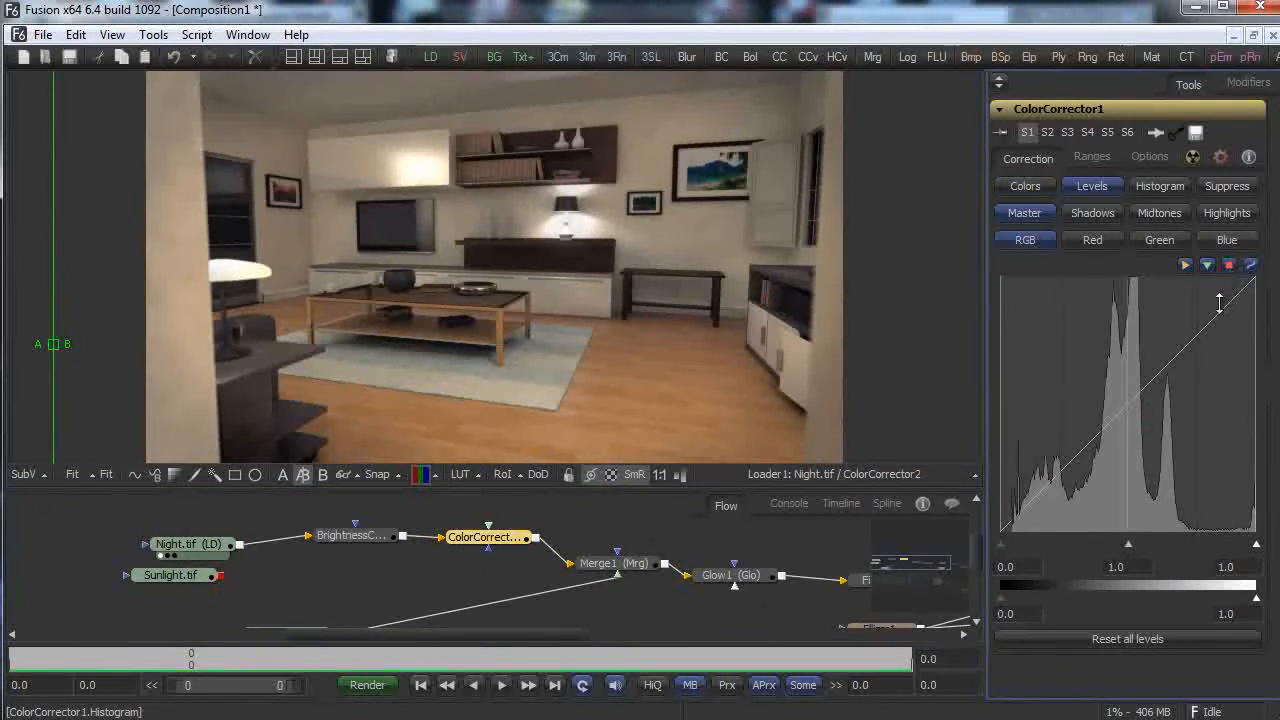
pyautogui.click(1088, 244)
pyautogui.moveTo(1147, 378); pyautogui.dragTo(1153, 408)
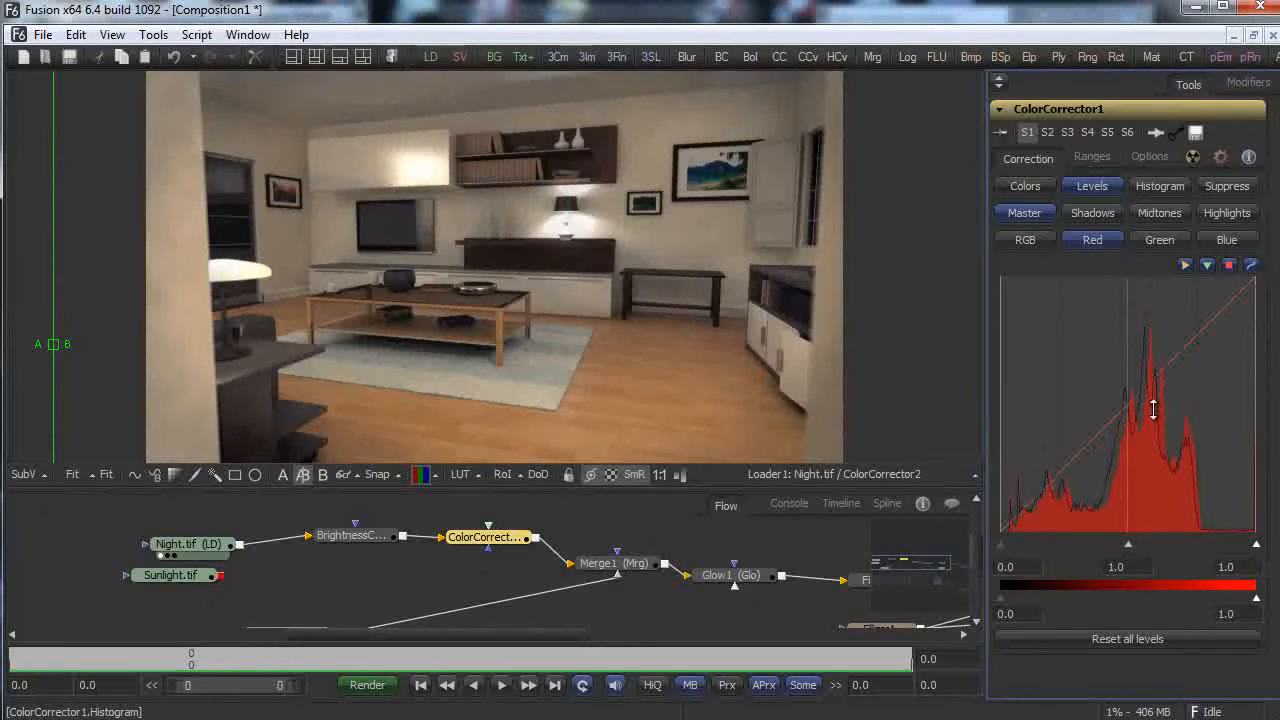
pyautogui.moveTo(482, 537); pyautogui.dragTo(555, 425)
pyautogui.moveTo(1142, 389); pyautogui.dragTo(1131, 438)
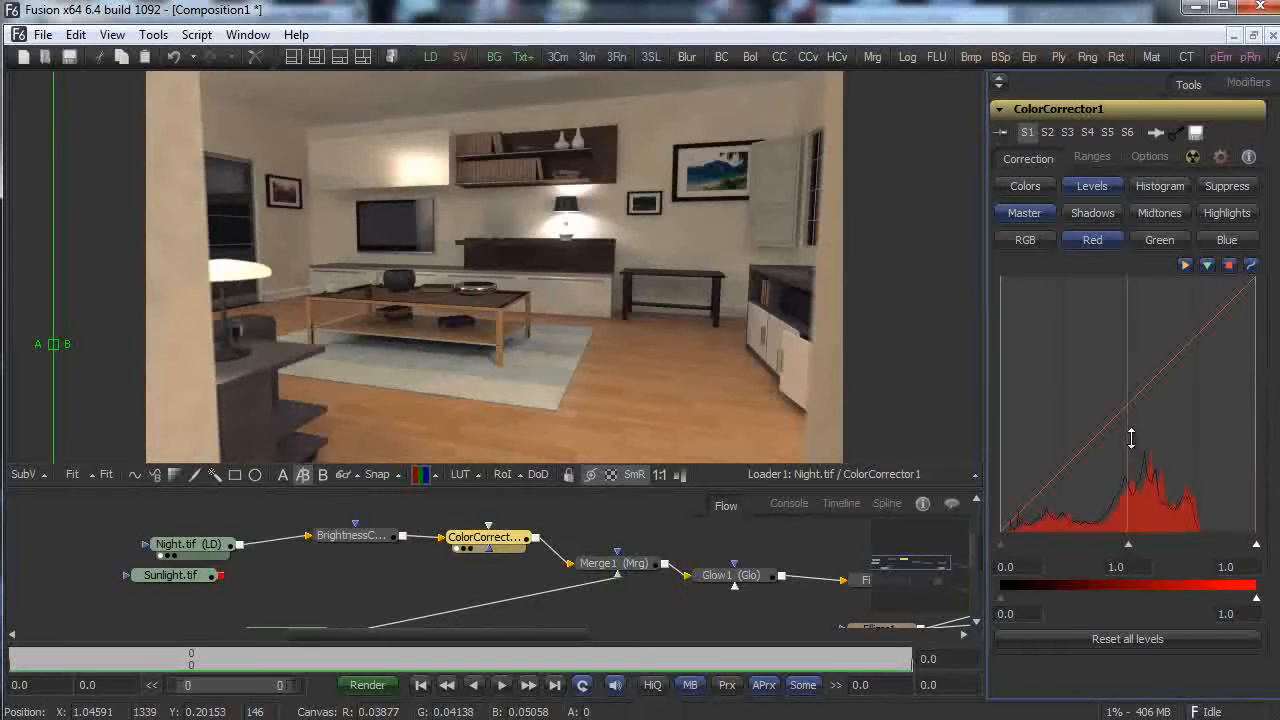
# Review ColorCorrector1's green and blue channel levels, ending on Histogram matching.
pyautogui.click(1155, 243)
pyautogui.moveTo(1161, 373); pyautogui.dragTo(1157, 298)
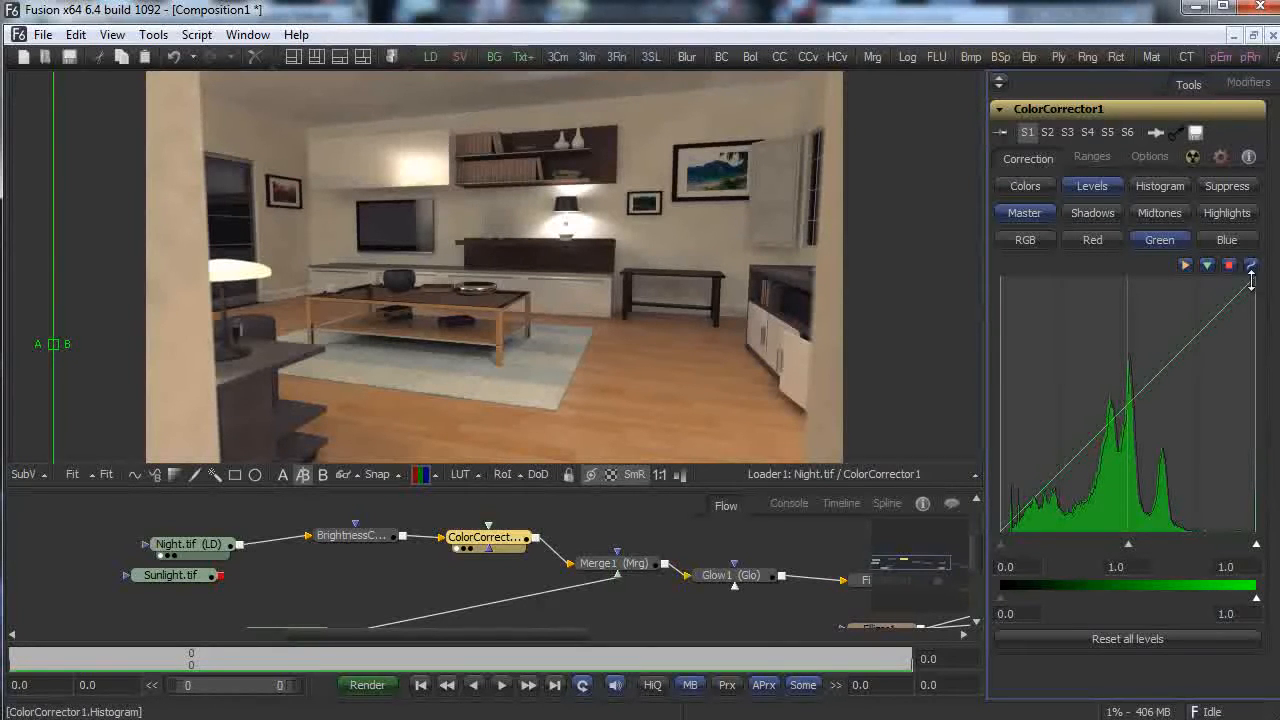
pyautogui.click(1226, 242)
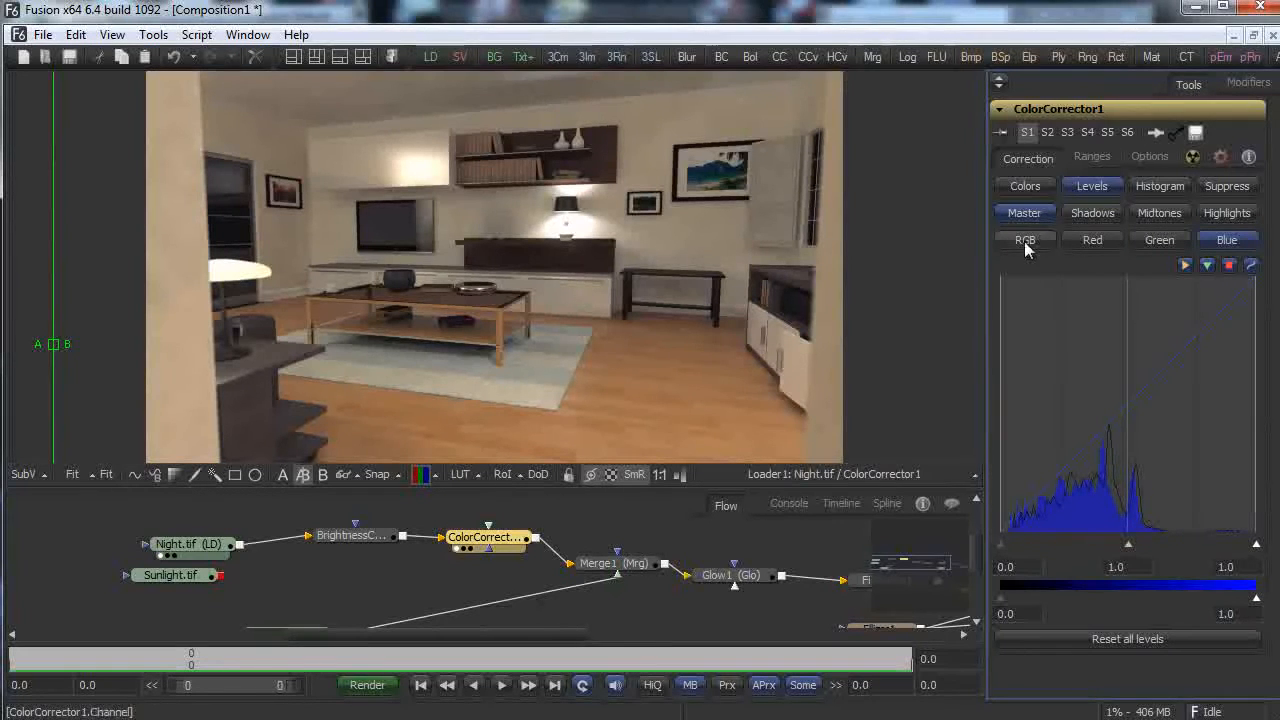
pyautogui.click(1142, 188)
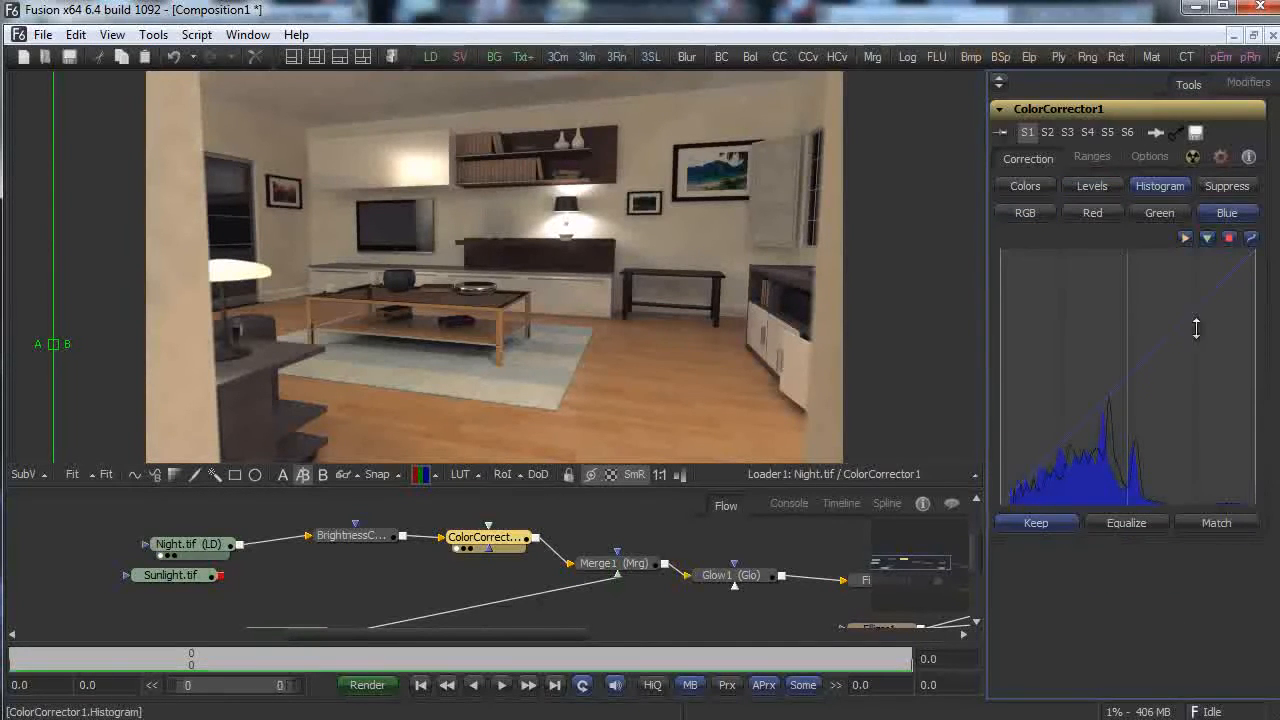
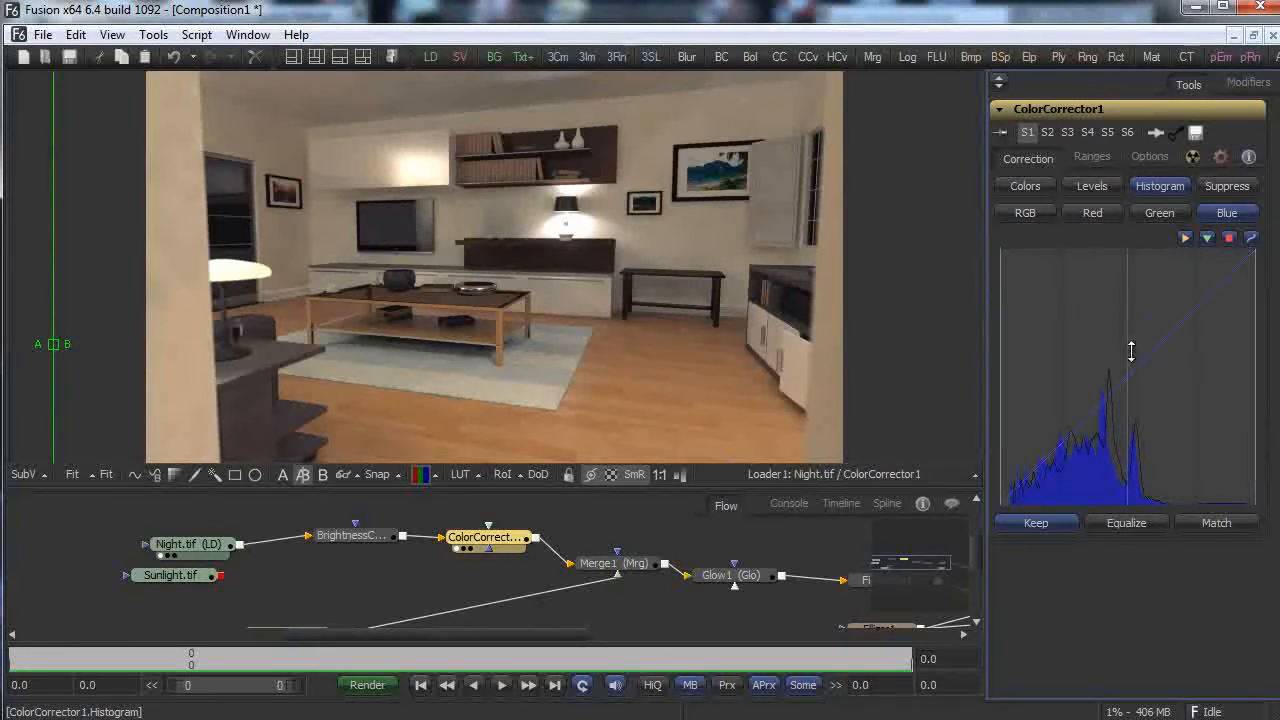
# Pull down ColorCorrector1's blue channel histogram, then bring up its colour wheel controls.
pyautogui.moveTo(1139, 371); pyautogui.dragTo(1140, 424)
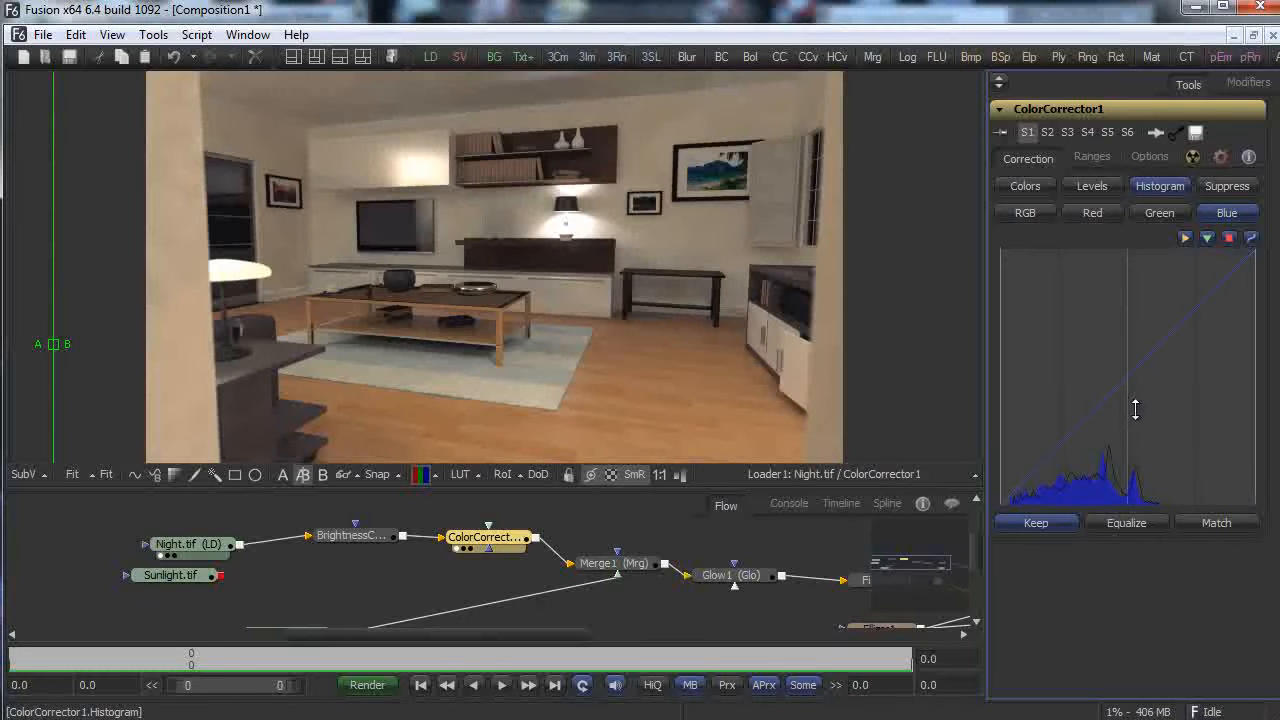
pyautogui.click(1028, 185)
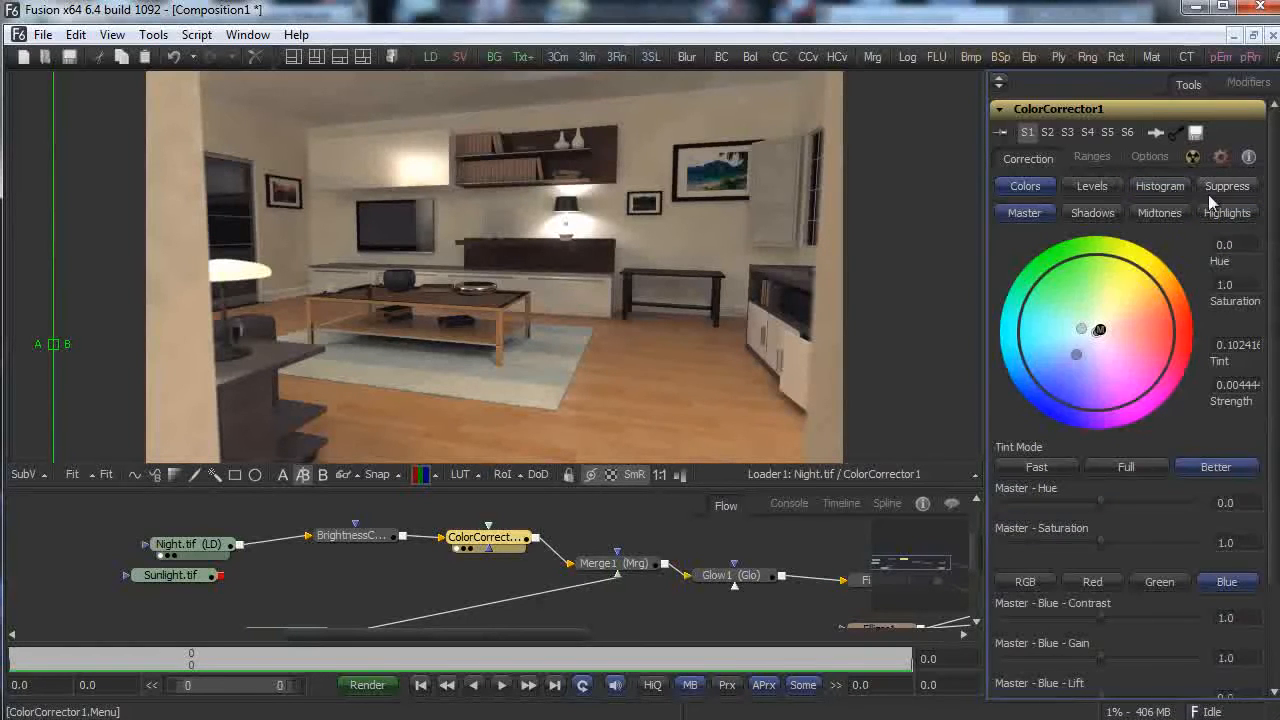
# In ColorCorrector1's Ranges, drag the shadows and highlights curve points to redefine both tonal ranges.
pyautogui.click(1091, 158)
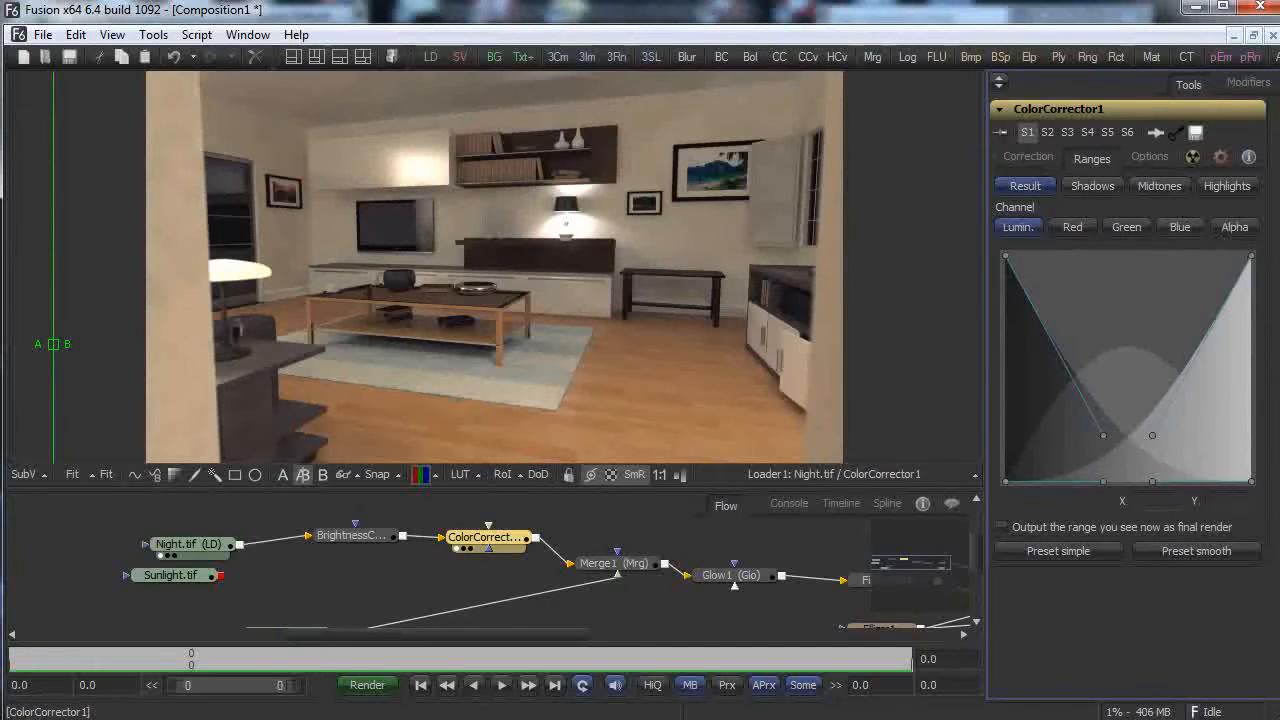
pyautogui.moveTo(1100, 441); pyautogui.dragTo(1112, 392)
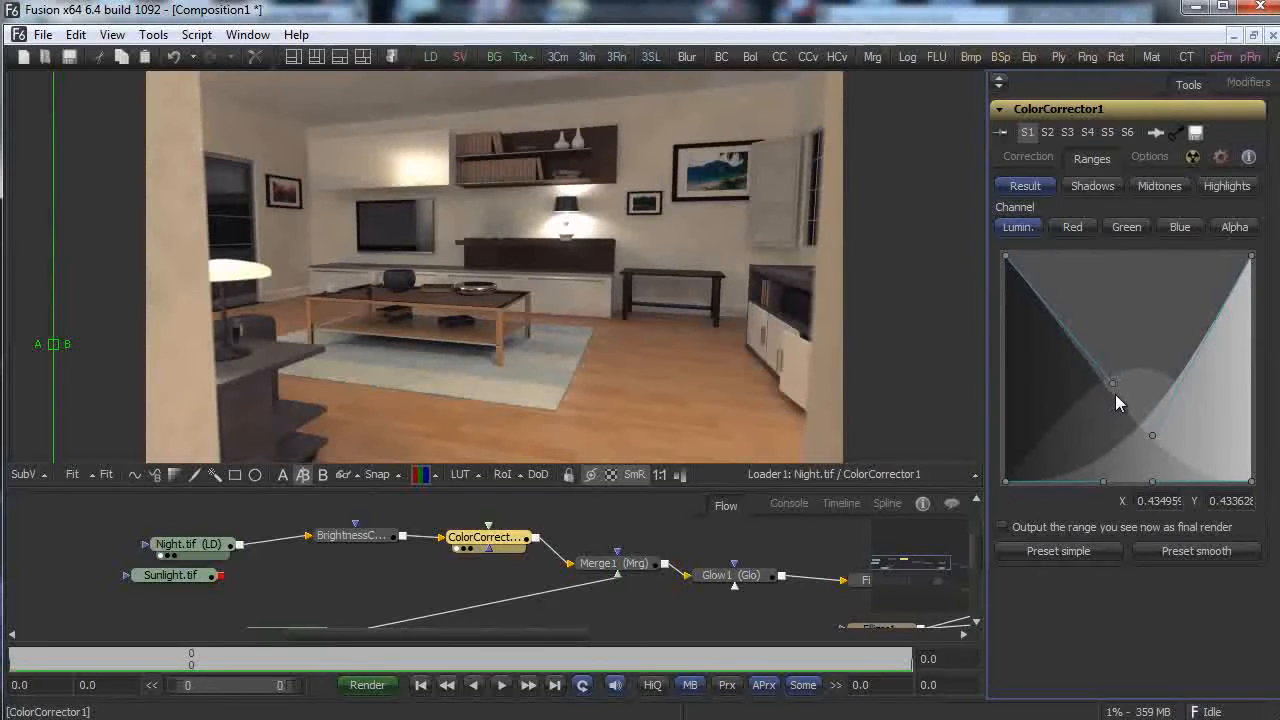
pyautogui.moveTo(1155, 428); pyautogui.dragTo(1159, 481)
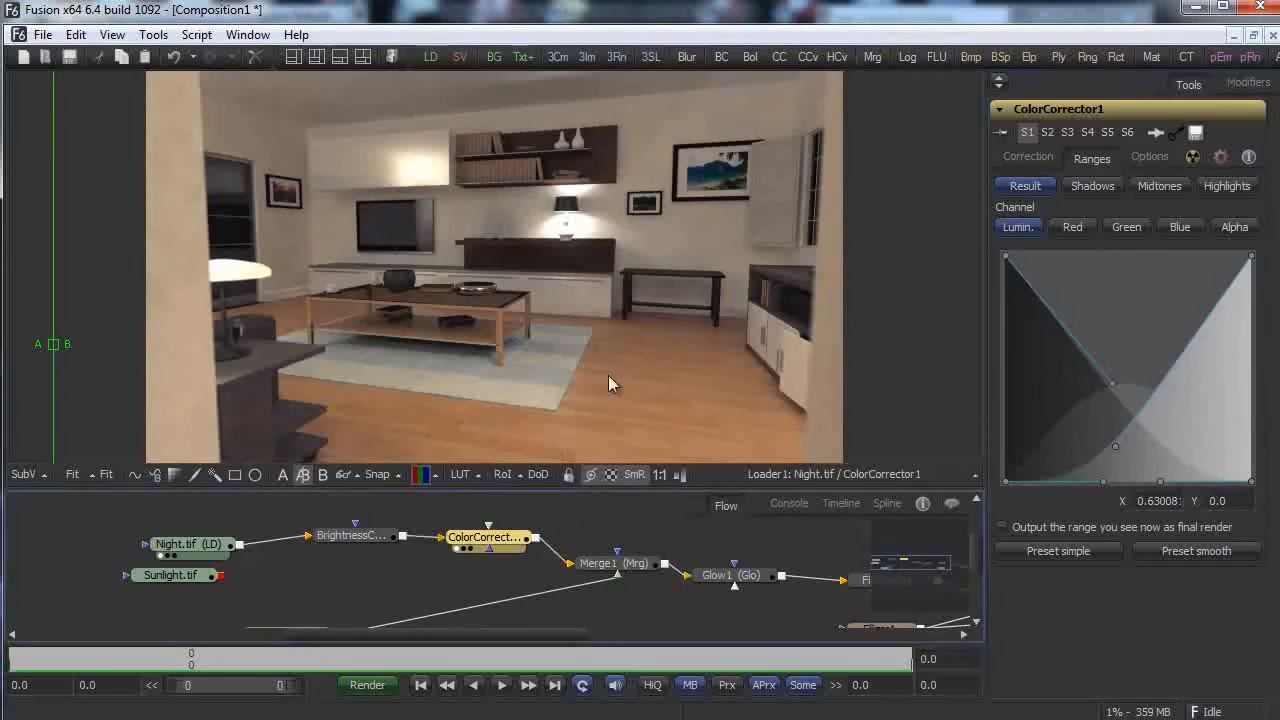
# Shift ColorCorrector1's master hue slightly negative on the Colors page.
pyautogui.click(1151, 157)
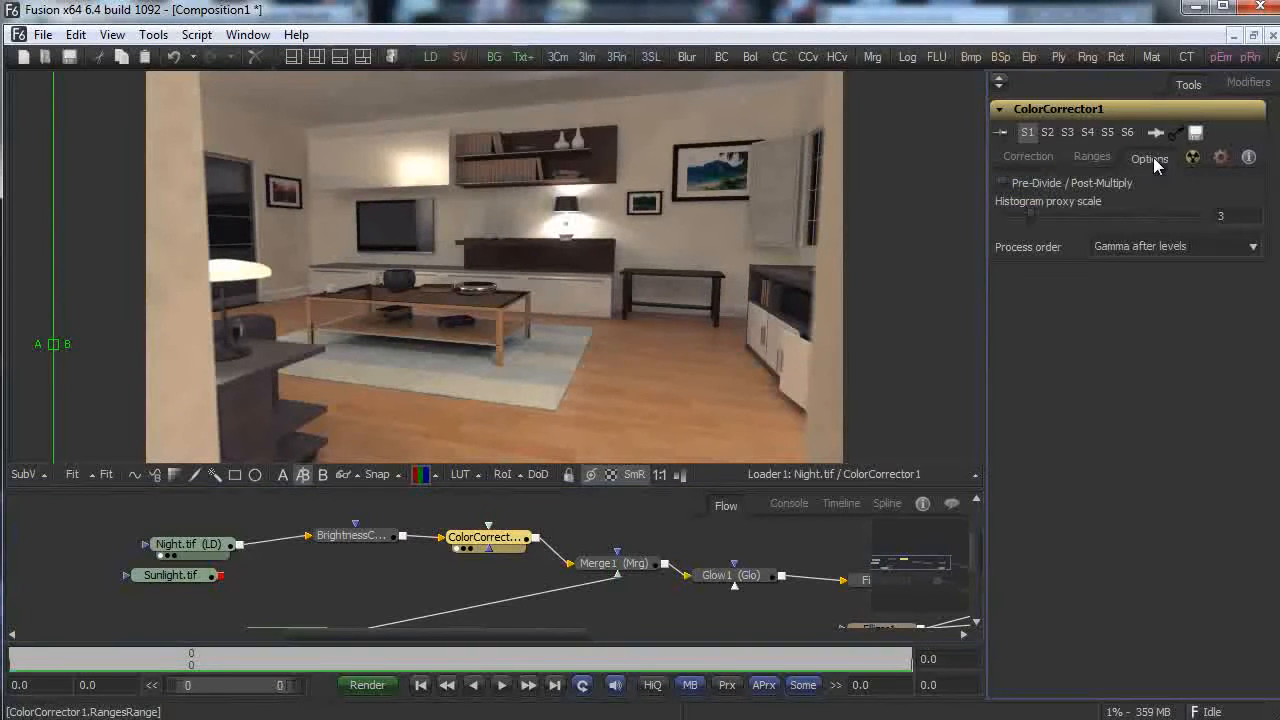
pyautogui.click(1024, 157)
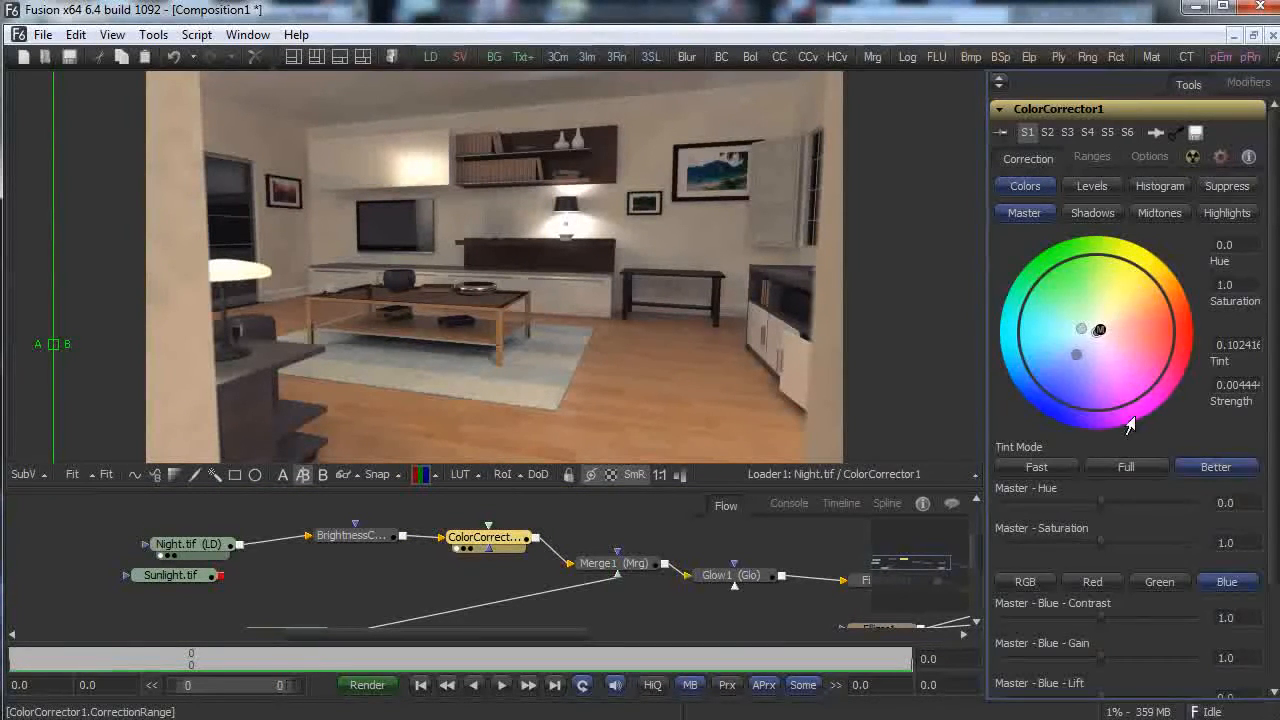
pyautogui.moveTo(1102, 504)
pyautogui.mouseDown()
pyautogui.moveTo(1138, 506)
pyautogui.moveTo(1084, 506)
pyautogui.moveTo(1101, 517)
pyautogui.mouseUp()
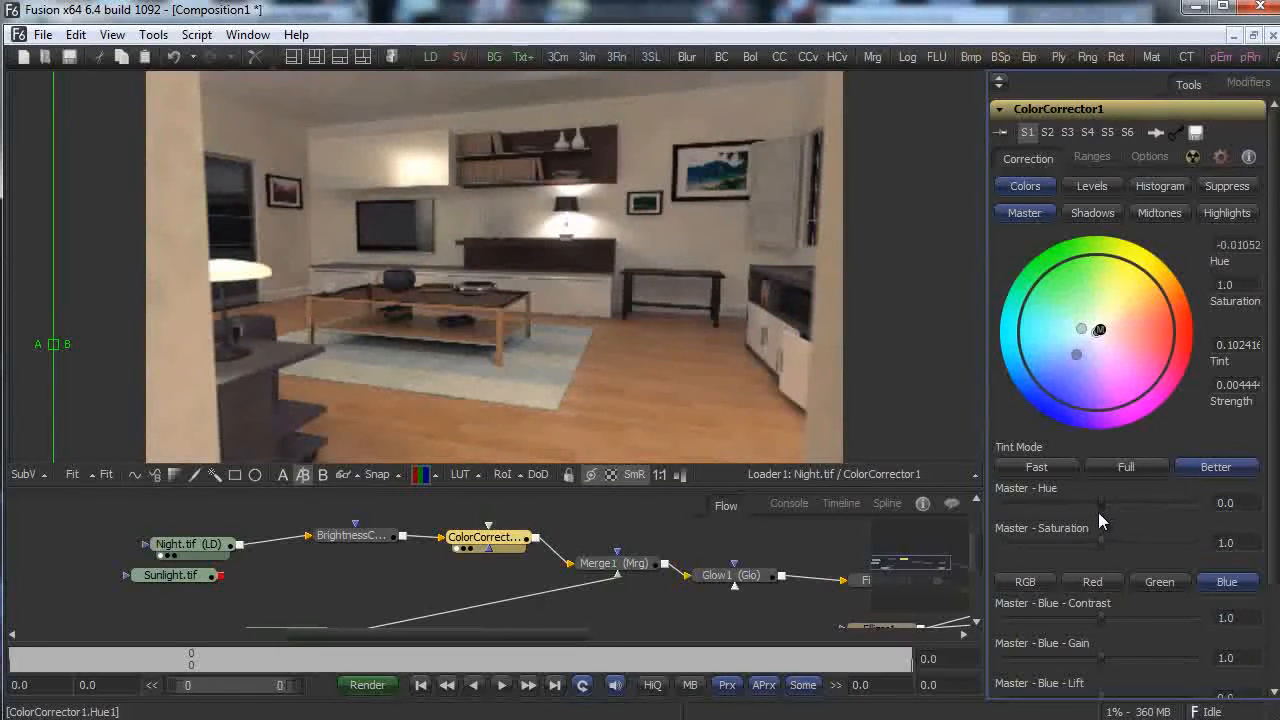
# Tint the highlights faintly (tint 0.477, strength 0.08) and preview BrightnessContrast1 in the viewer.
pyautogui.click(1250, 210)
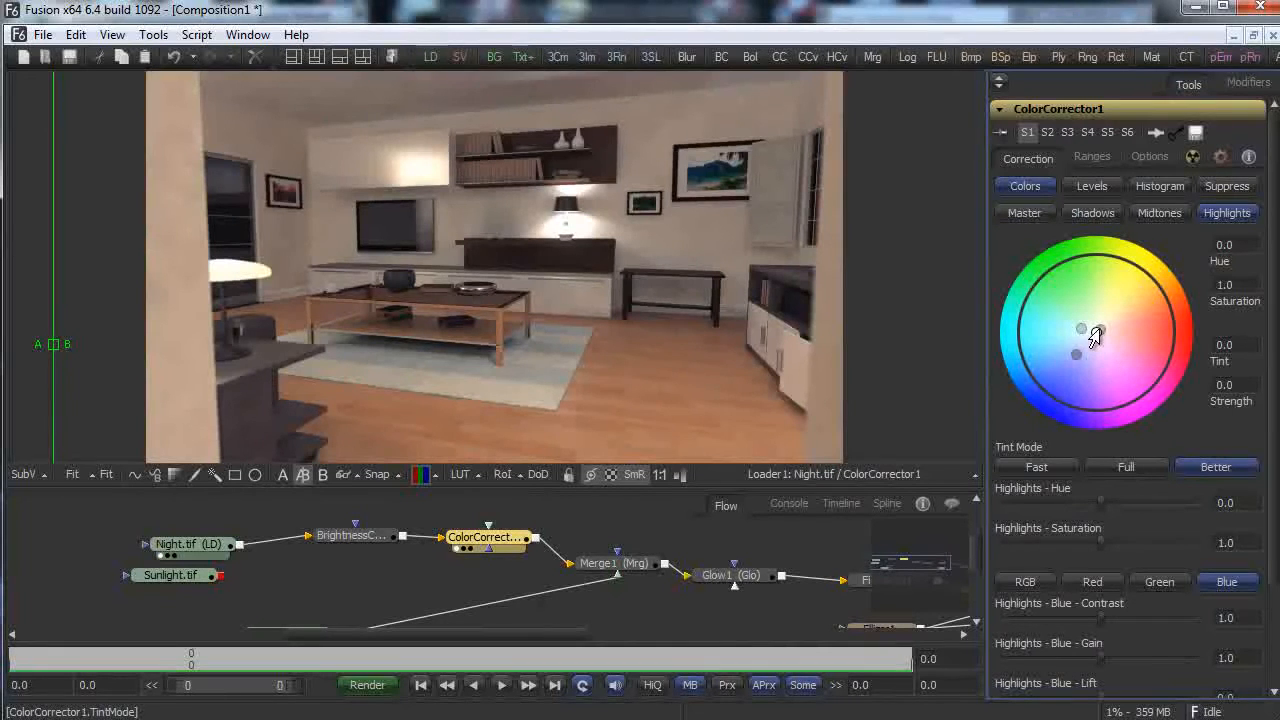
pyautogui.moveTo(1097, 332)
pyautogui.mouseDown()
pyautogui.moveTo(1117, 337)
pyautogui.moveTo(1137, 312)
pyautogui.moveTo(1075, 329)
pyautogui.mouseUp()
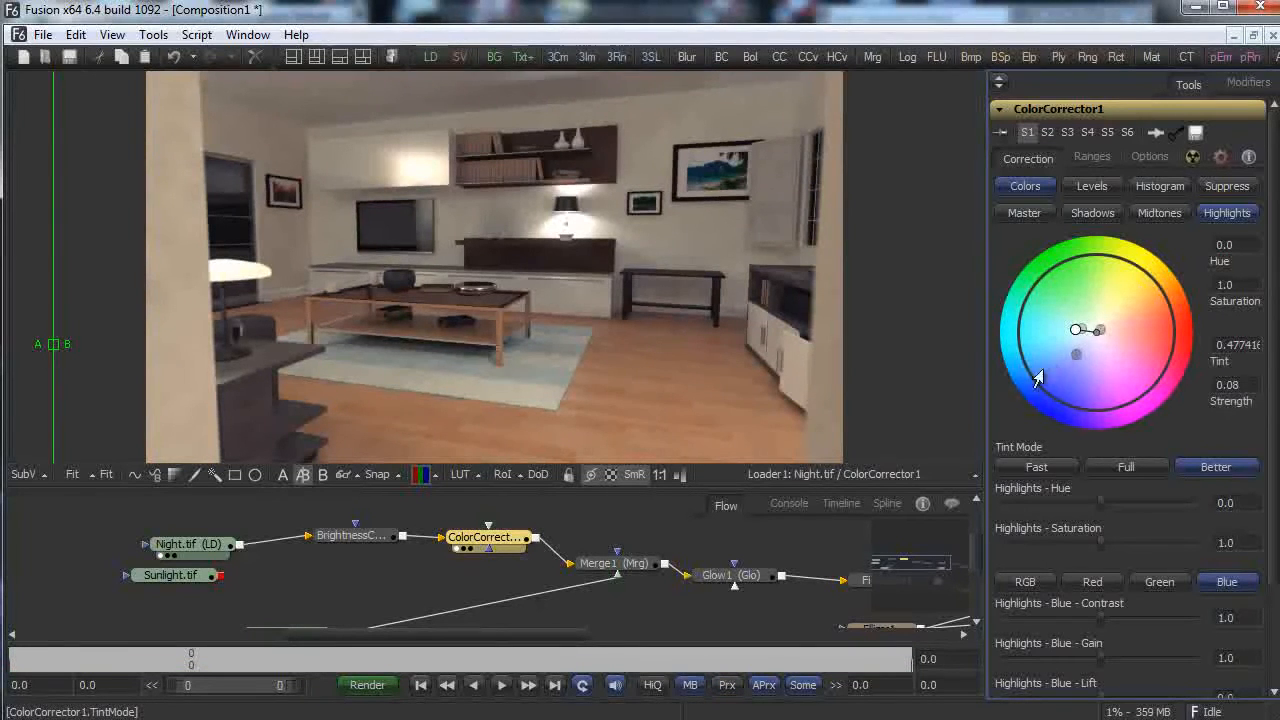
pyautogui.moveTo(345, 534); pyautogui.dragTo(565, 409)
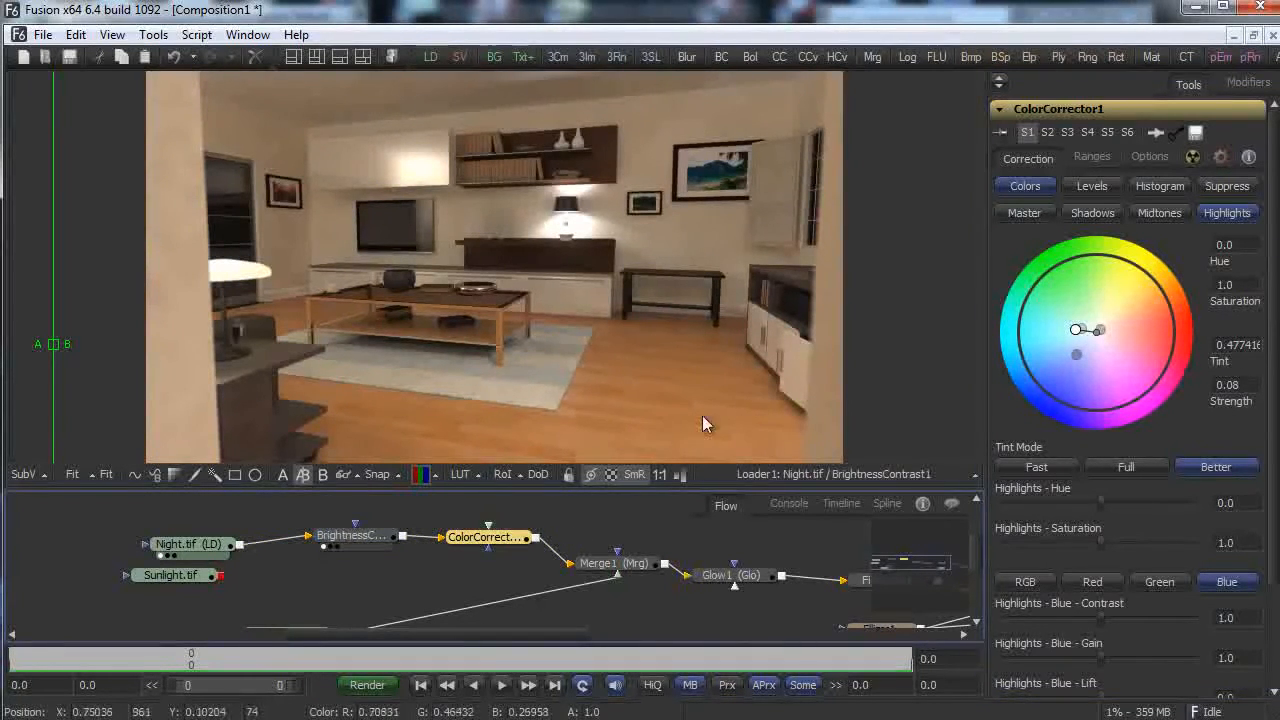
# Raise BrightnessContrast1's saturation to about 1.33 and its lift to about 0.073.
pyautogui.click(350, 536)
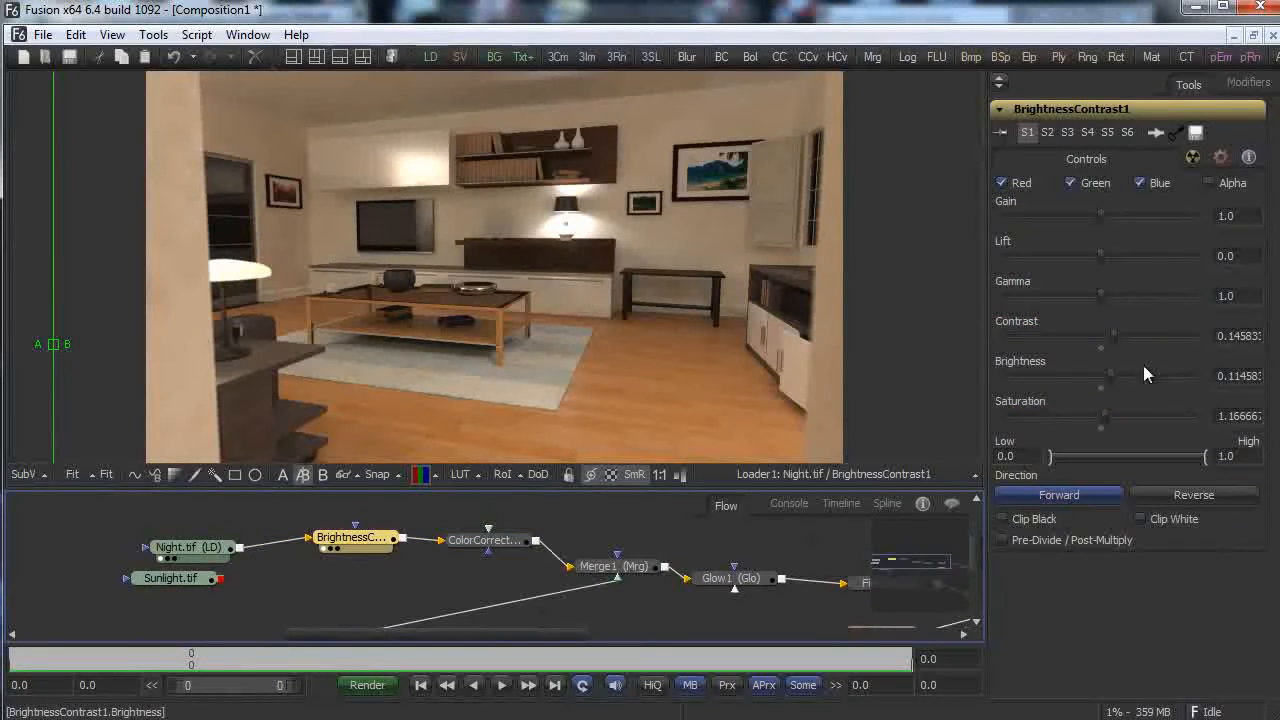
pyautogui.moveTo(1105, 418); pyautogui.dragTo(1107, 414)
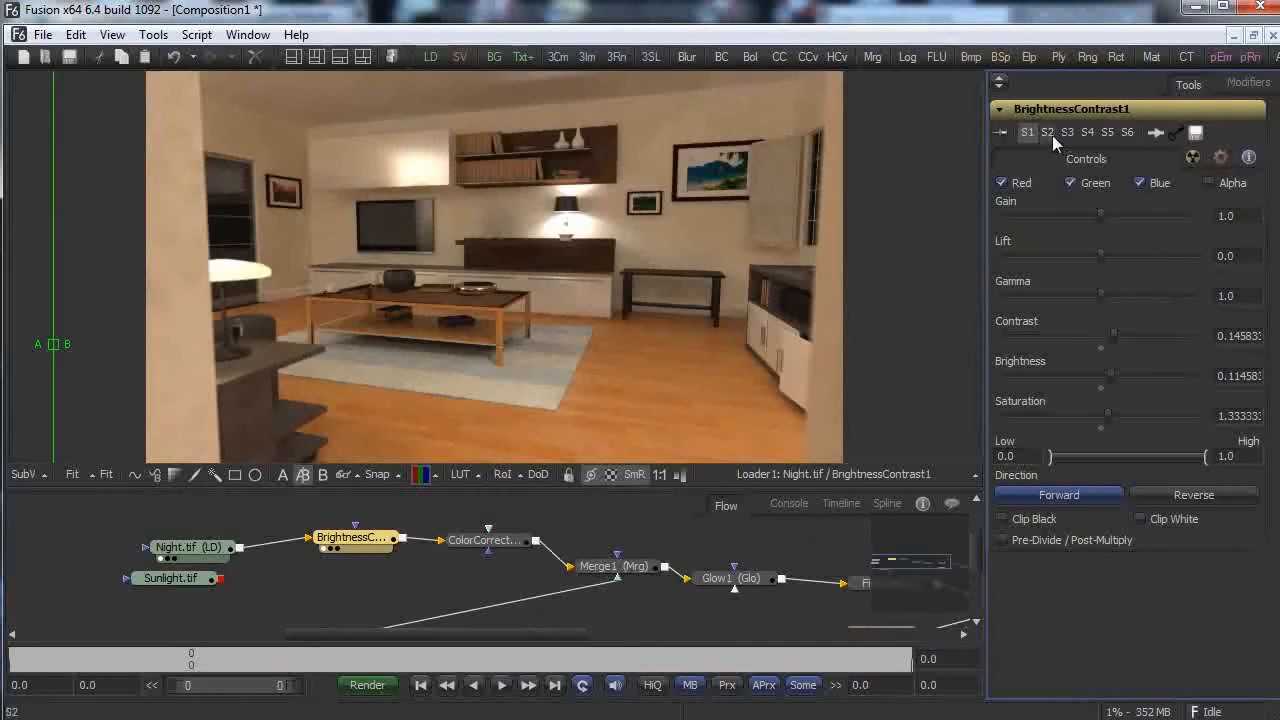
pyautogui.moveTo(1102, 255); pyautogui.dragTo(1108, 257)
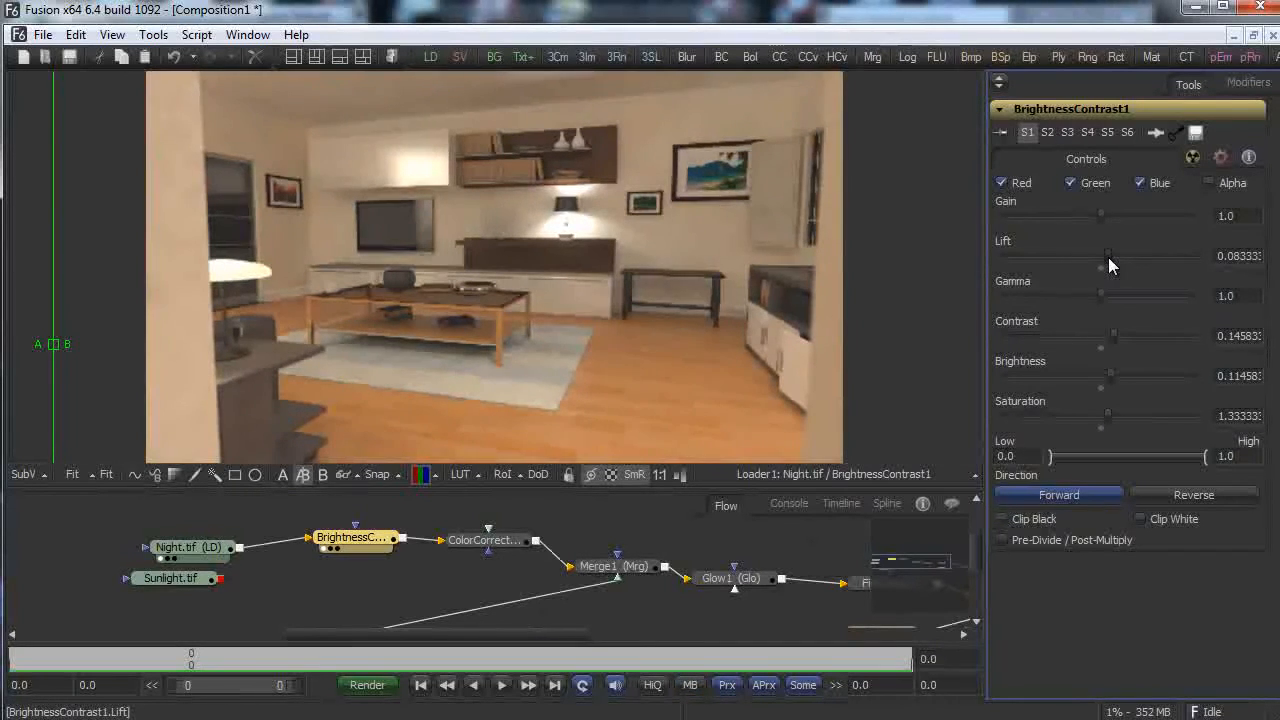
# View Glow1 and lower Merge1's blend to about 0.38.
pyautogui.moveTo(734, 578); pyautogui.dragTo(725, 337)
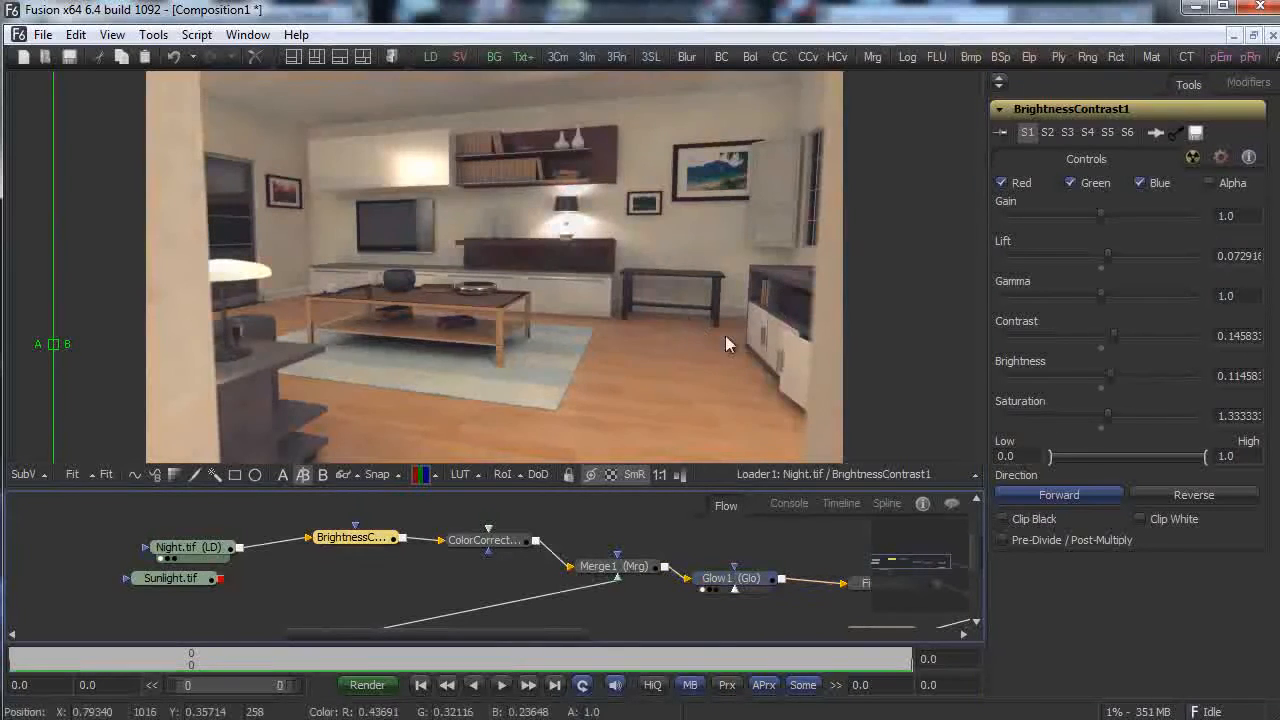
pyautogui.moveTo(458, 634); pyautogui.dragTo(485, 636)
pyautogui.click(528, 566)
pyautogui.moveTo(1098, 420)
pyautogui.mouseDown()
pyautogui.moveTo(925, 435)
pyautogui.moveTo(1078, 422)
pyautogui.mouseUp()
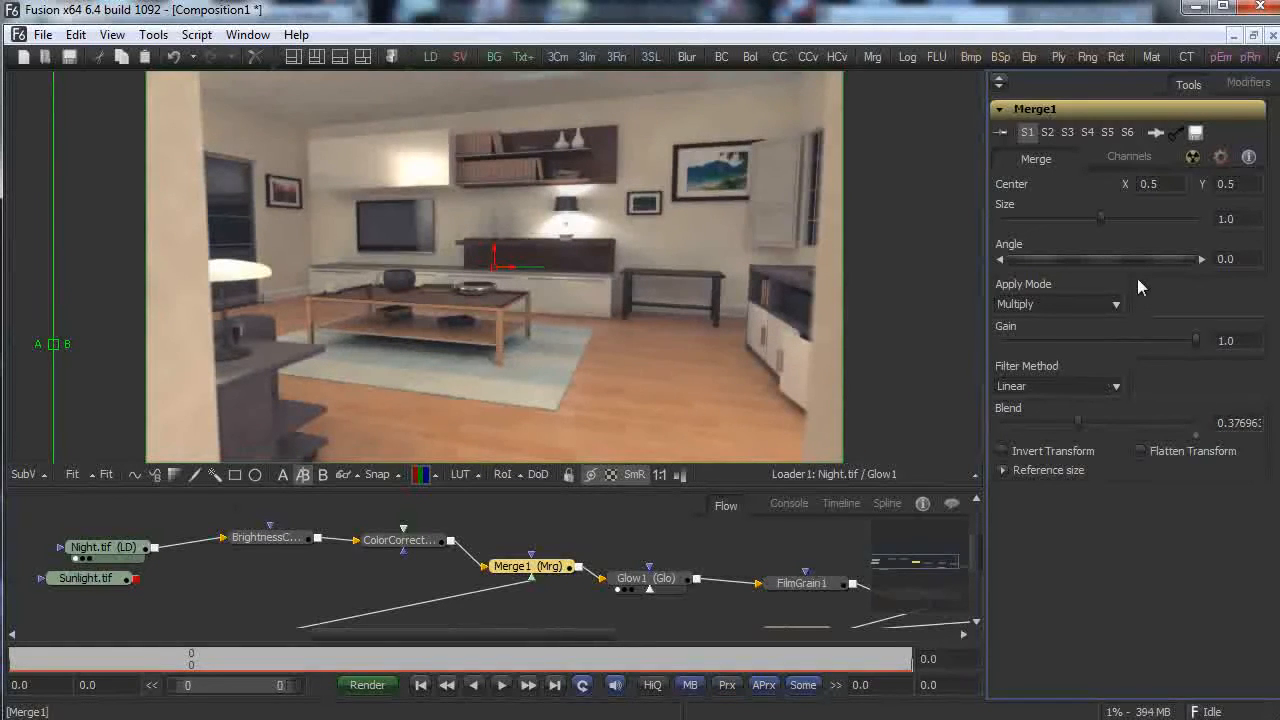
# Load ColorCorrector2 into the second viewer side.
pyautogui.moveTo(563, 634); pyautogui.dragTo(720, 636)
pyautogui.moveTo(555, 620); pyautogui.dragTo(651, 296)
pyautogui.scroll(-2, 974, 565)
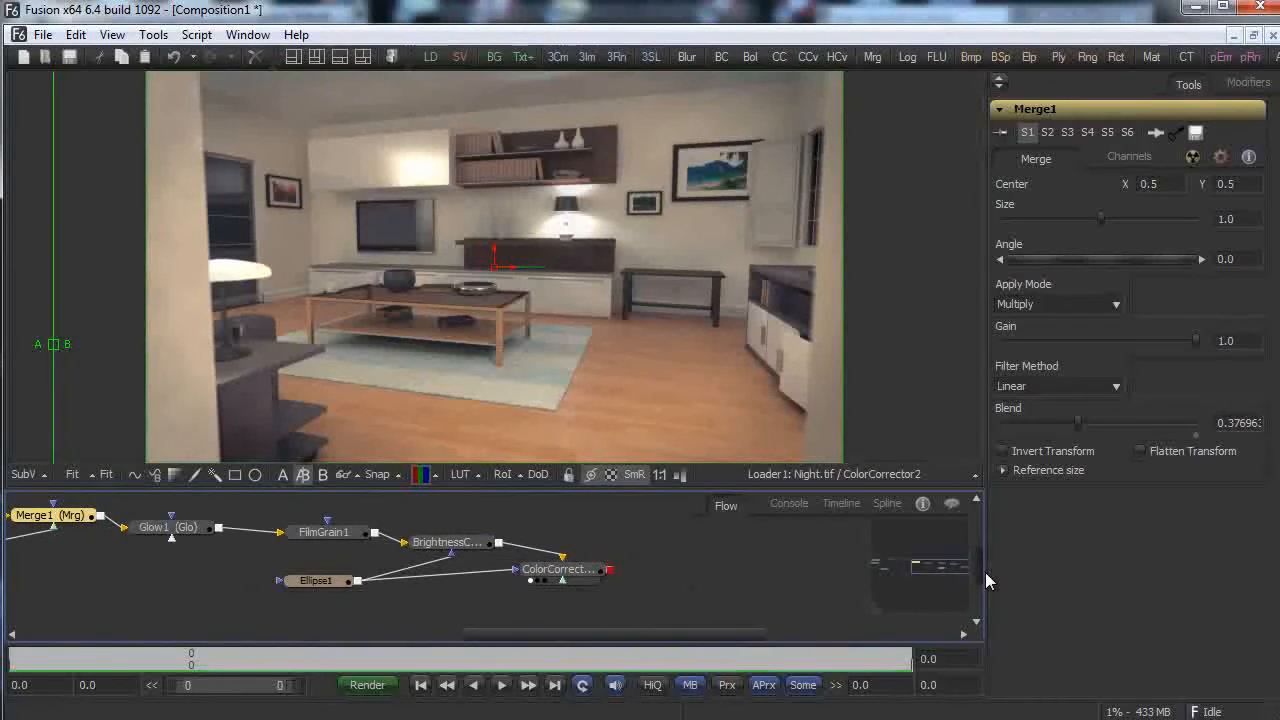
pyautogui.scroll(1, 986, 570)
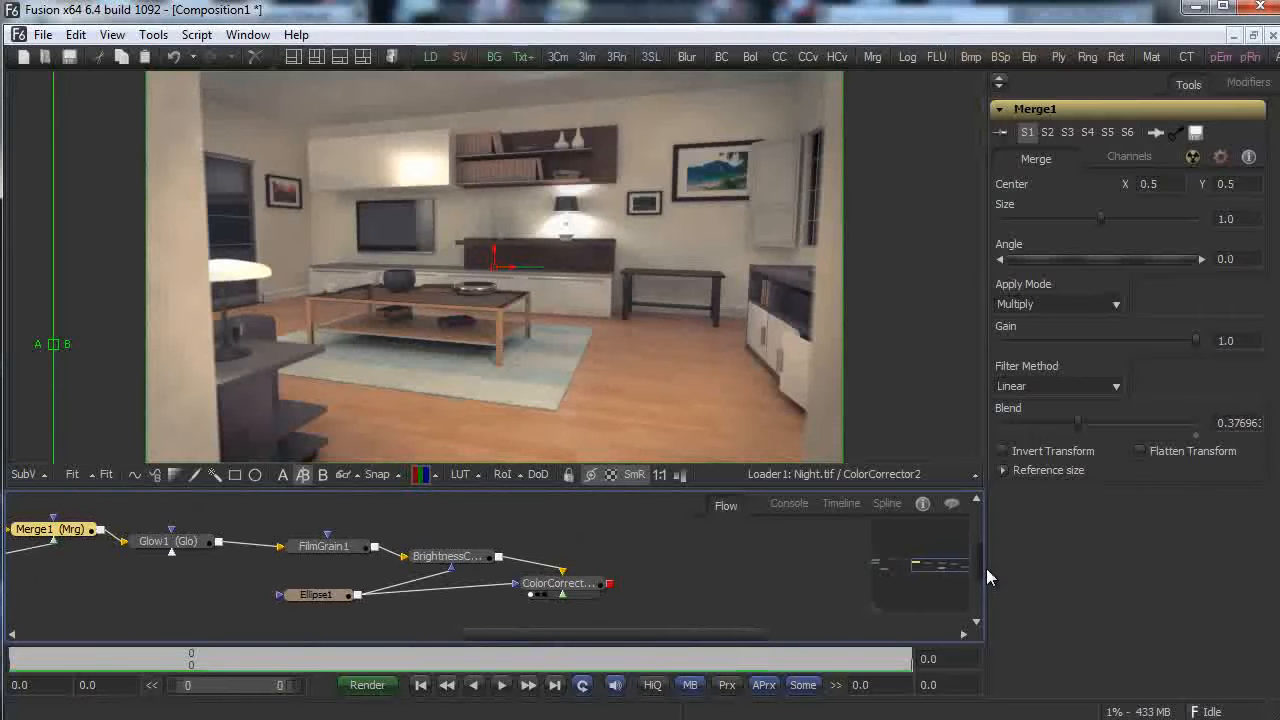
pyautogui.moveTo(558, 627); pyautogui.dragTo(369, 620)
# Wipe-compare raw Night.tif against ColorCorrector2, undoing an accidental Merge1 centre move.
pyautogui.moveTo(205, 511); pyautogui.dragTo(335, 398)
pyautogui.moveTo(44, 352); pyautogui.dragTo(500, 341)
pyautogui.moveTo(560, 634); pyautogui.dragTo(697, 624)
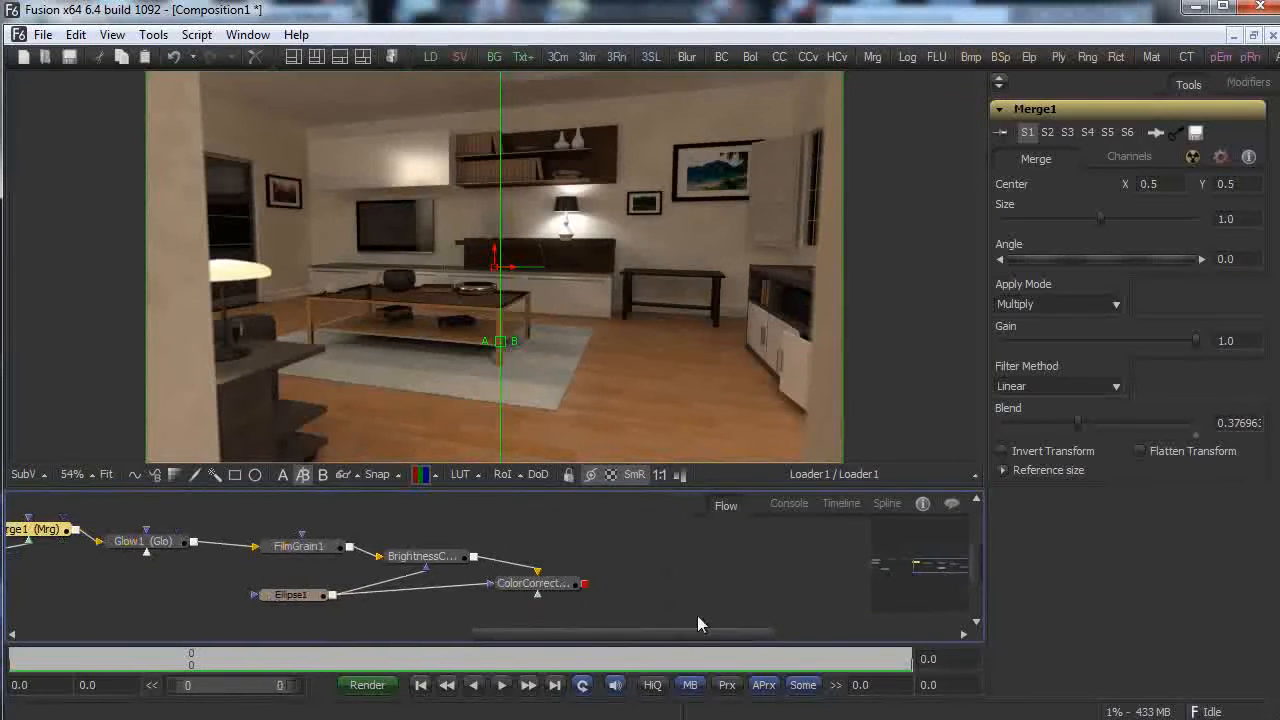
pyautogui.moveTo(530, 585); pyautogui.dragTo(680, 227)
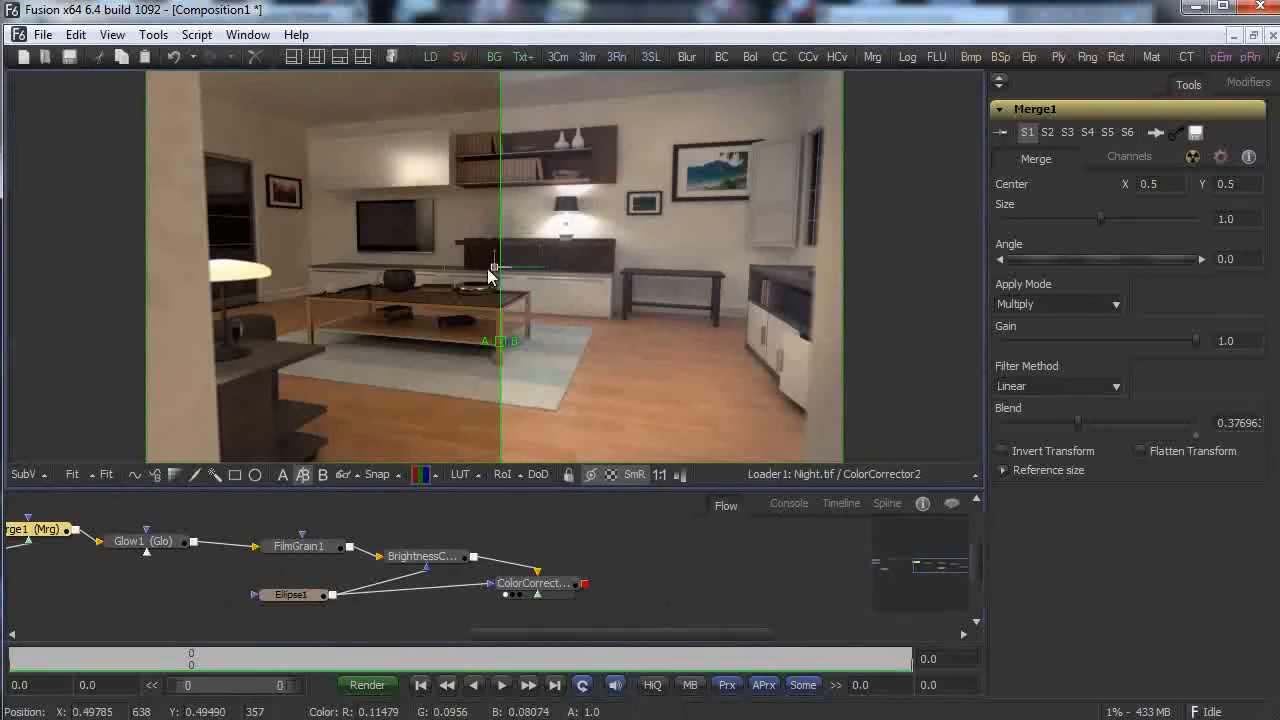
pyautogui.moveTo(491, 271); pyautogui.dragTo(259, 269)
pyautogui.click(75, 34)
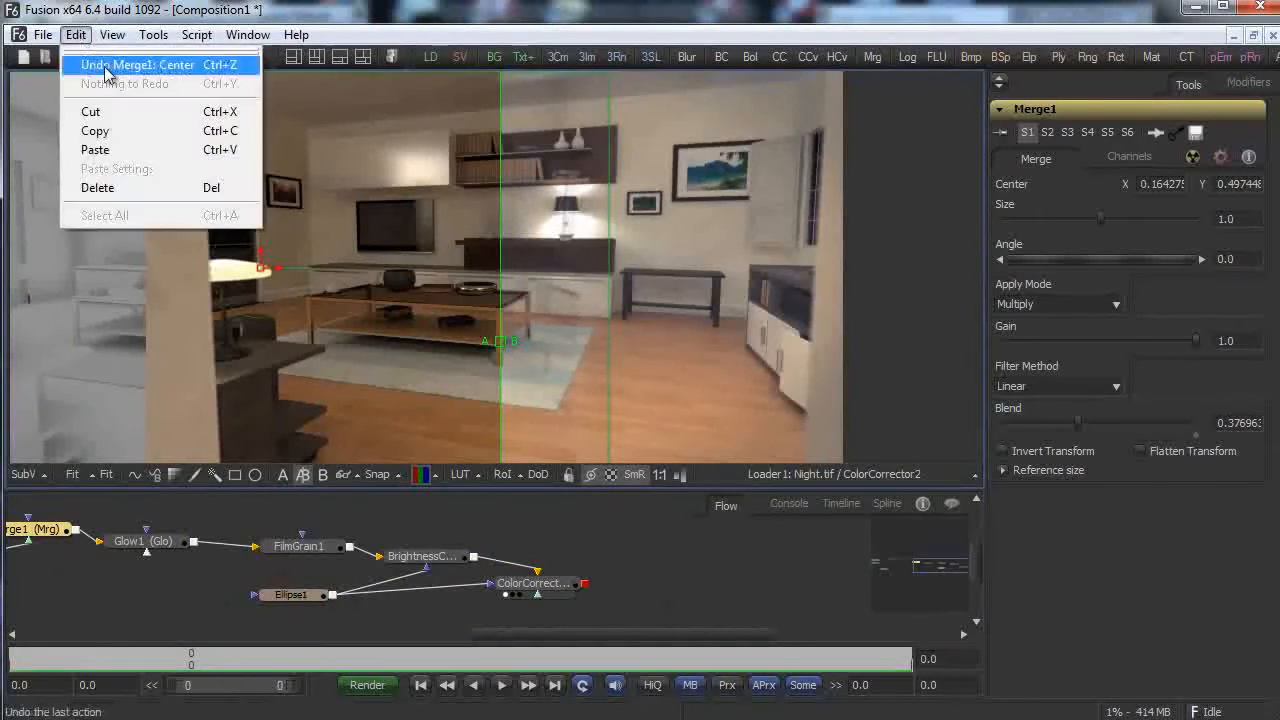
pyautogui.click(102, 59)
pyautogui.moveTo(505, 345); pyautogui.dragTo(107, 314)
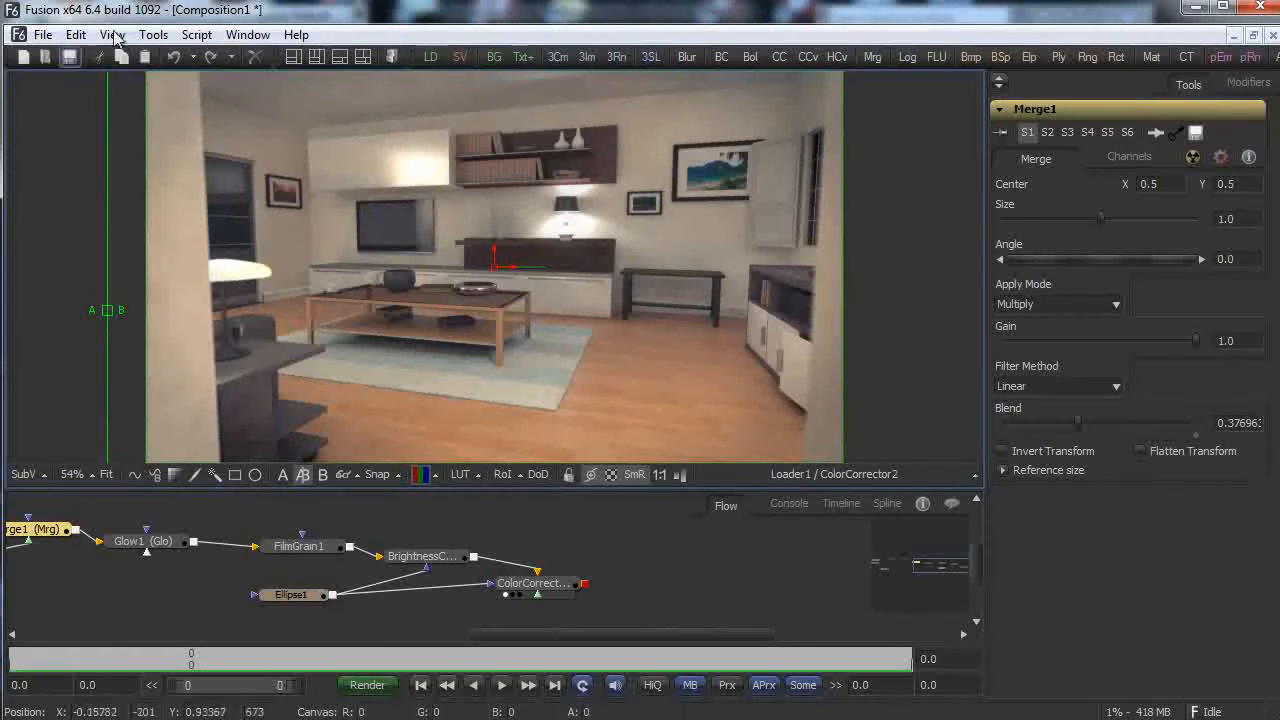
# Start Save As and navigate to the 2013 > March > VRay Part 9 tutorial folder.
pyautogui.click(42, 35)
pyautogui.click(113, 137)
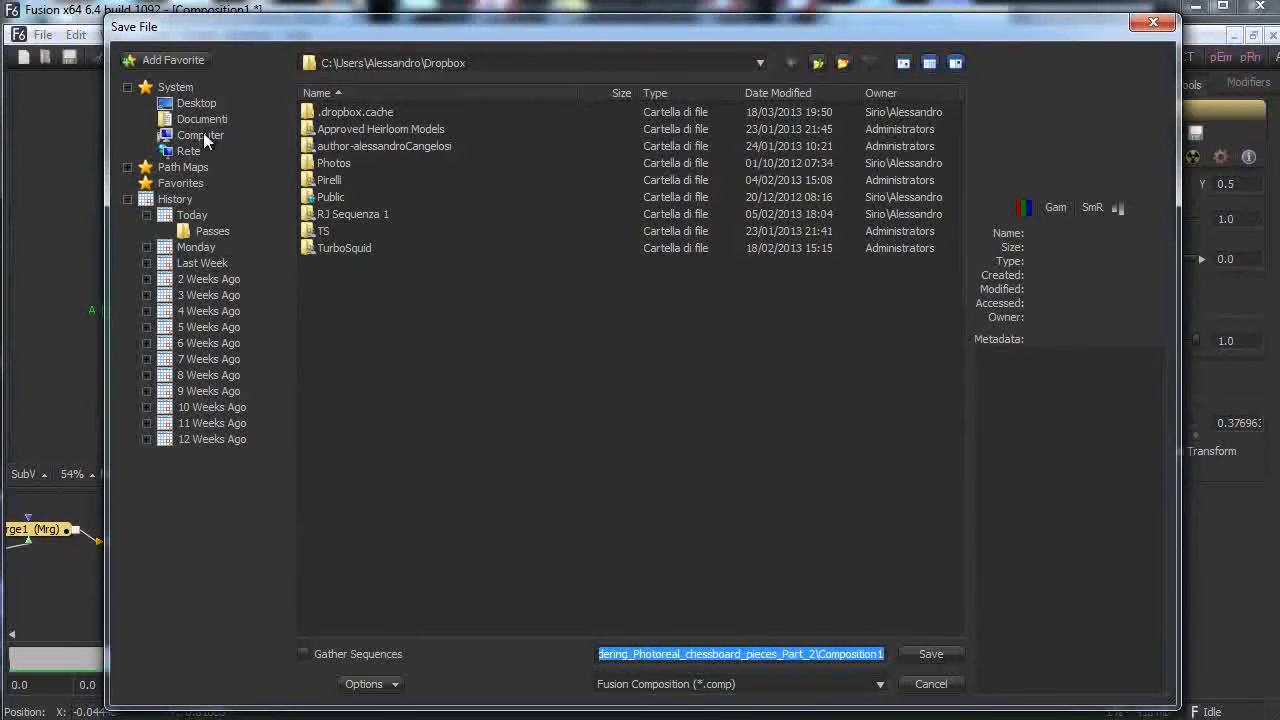
pyautogui.doubleClick(386, 146)
pyautogui.doubleClick(333, 145)
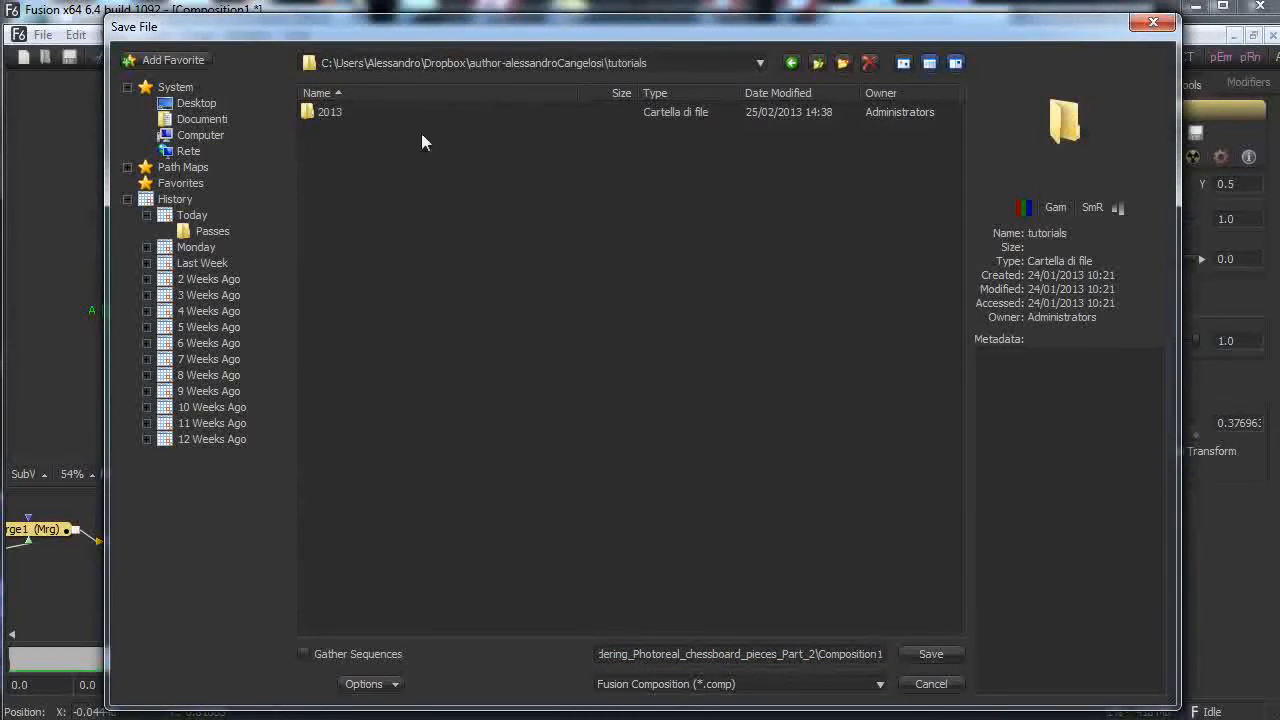
pyautogui.doubleClick(325, 112)
pyautogui.doubleClick(332, 145)
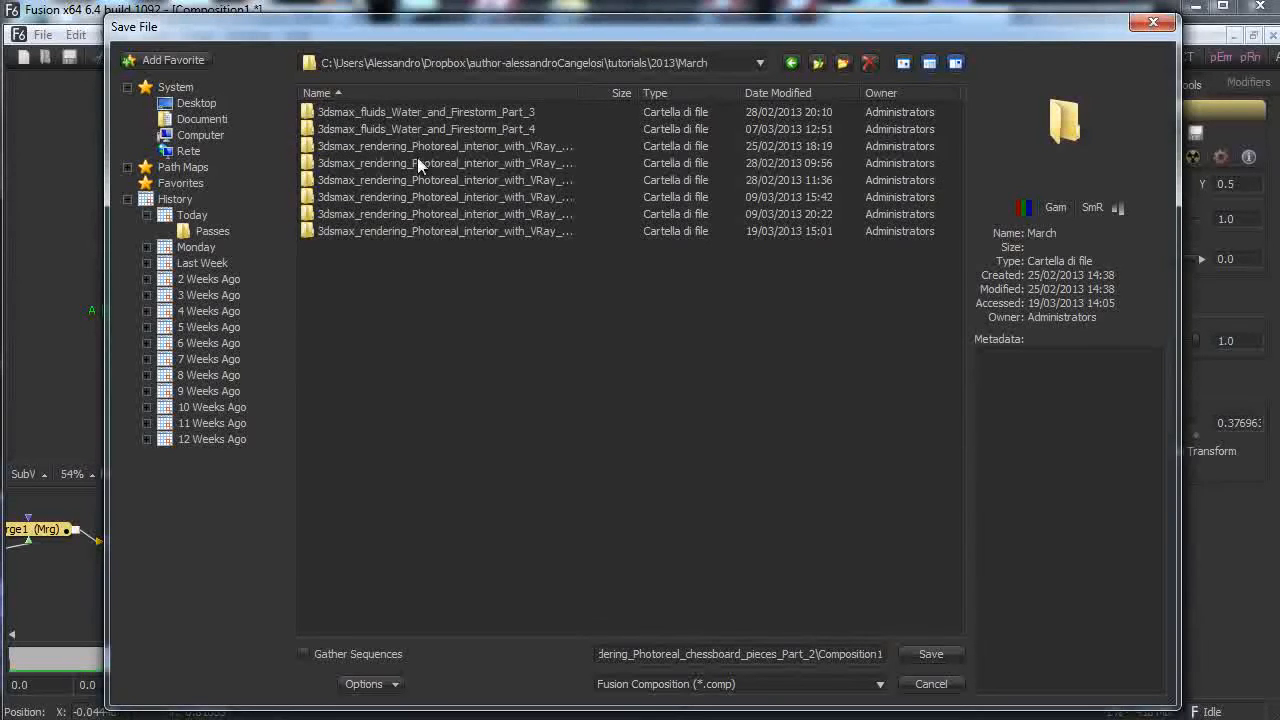
pyautogui.doubleClick(536, 231)
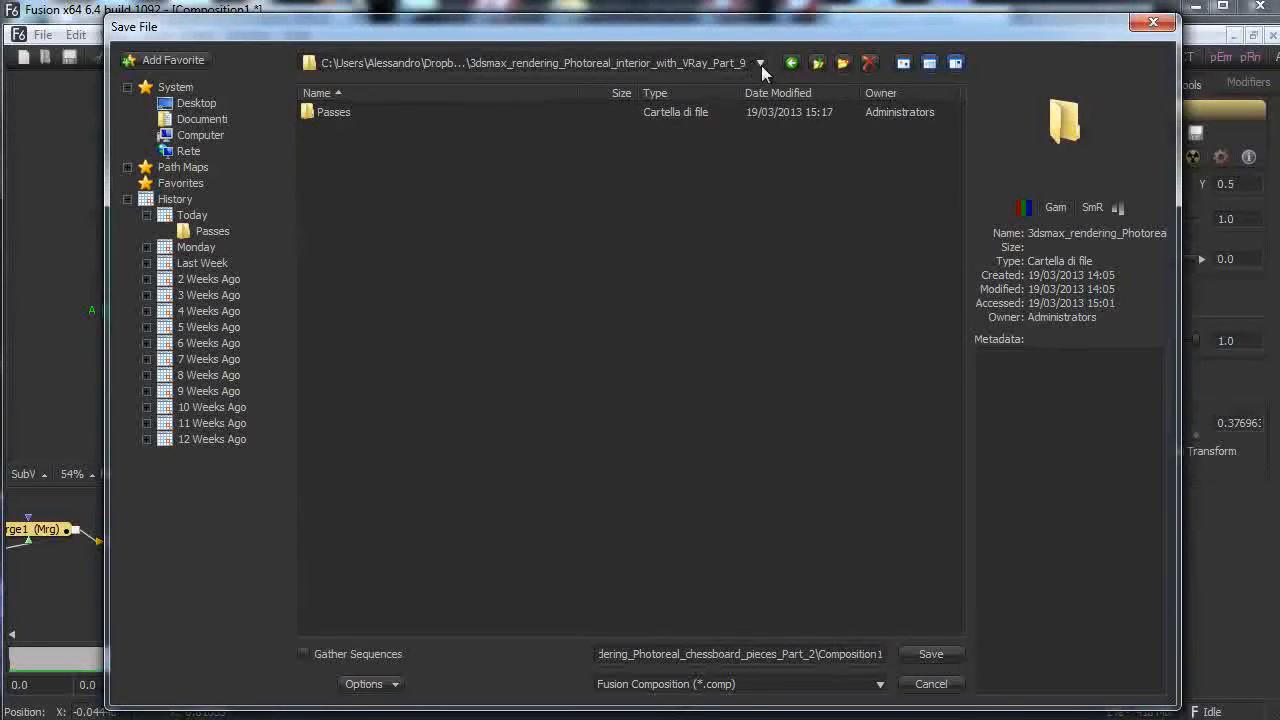
pyautogui.click(814, 63)
pyautogui.click(534, 233)
pyautogui.click(552, 232)
pyautogui.hotkey('ctrl', 'c')
pyautogui.click(463, 285)
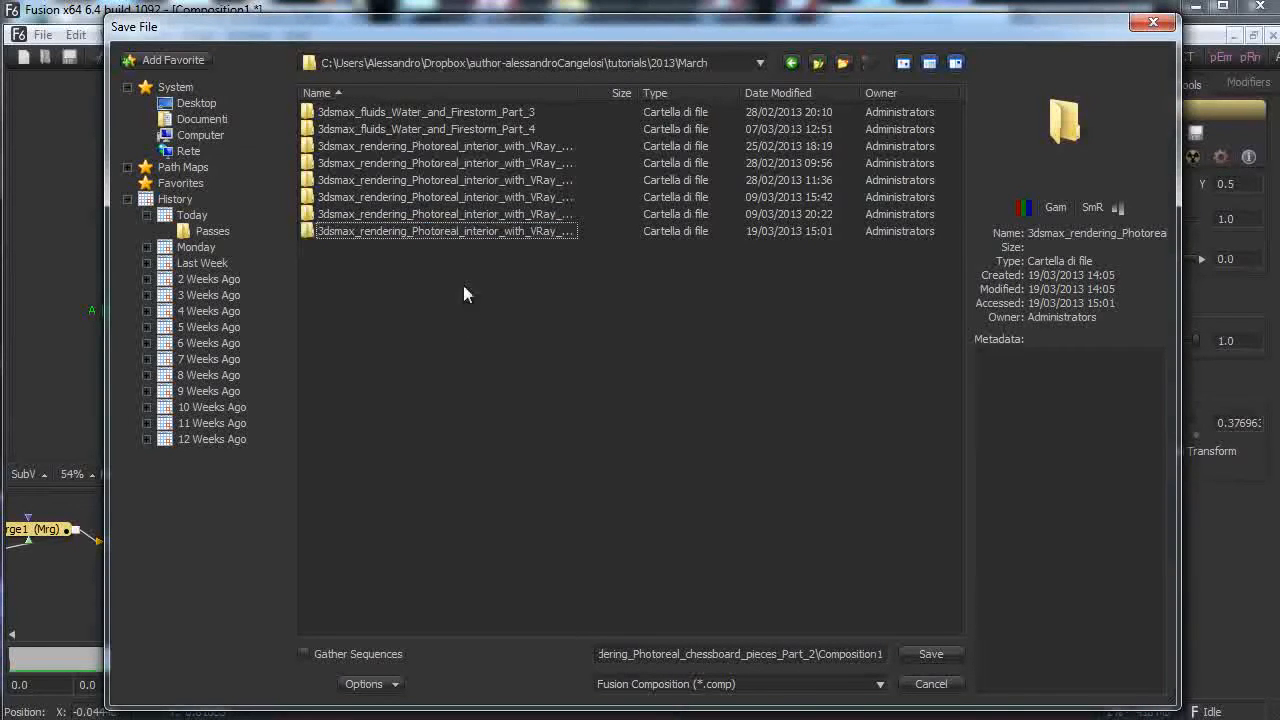
pyautogui.doubleClick(439, 230)
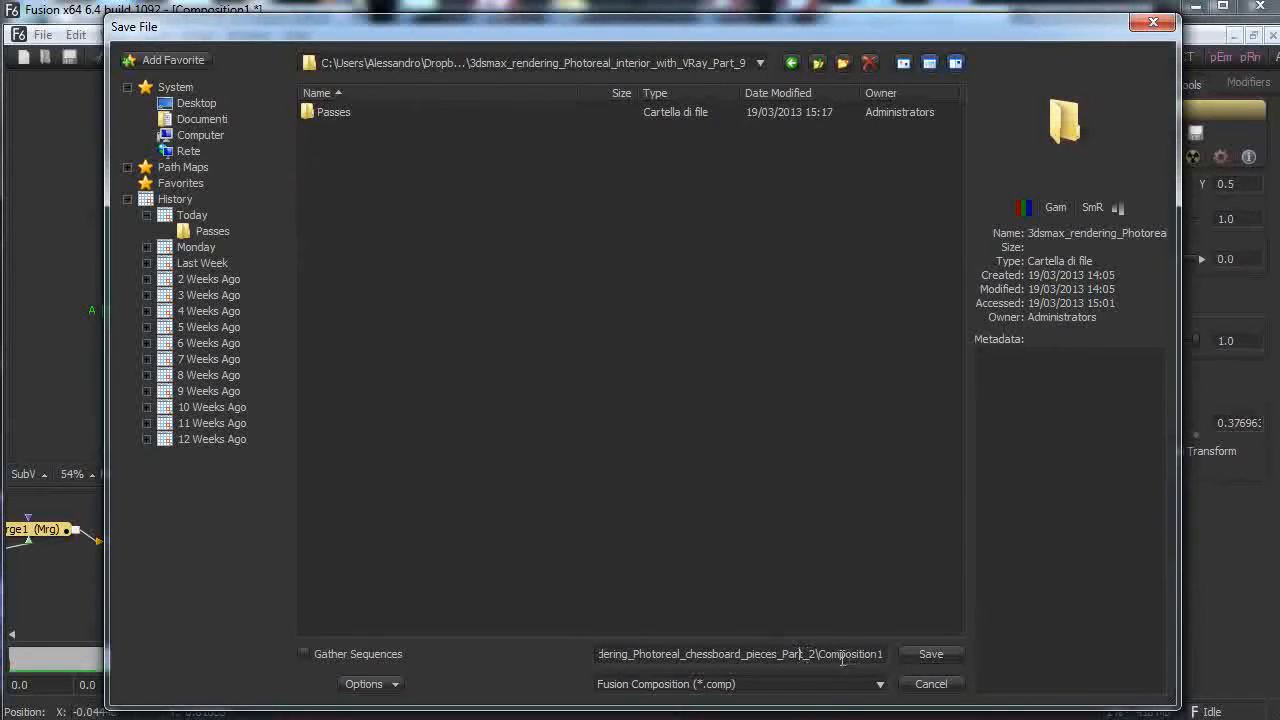
# Name the file 3dsmax_rendering_Photoreal_interior_with_VRay_Part_9_Comp.comp and save it.
pyautogui.moveTo(612, 655); pyautogui.dragTo(1132, 657)
pyautogui.press('BackSpace')
pyautogui.press('BackSpace')
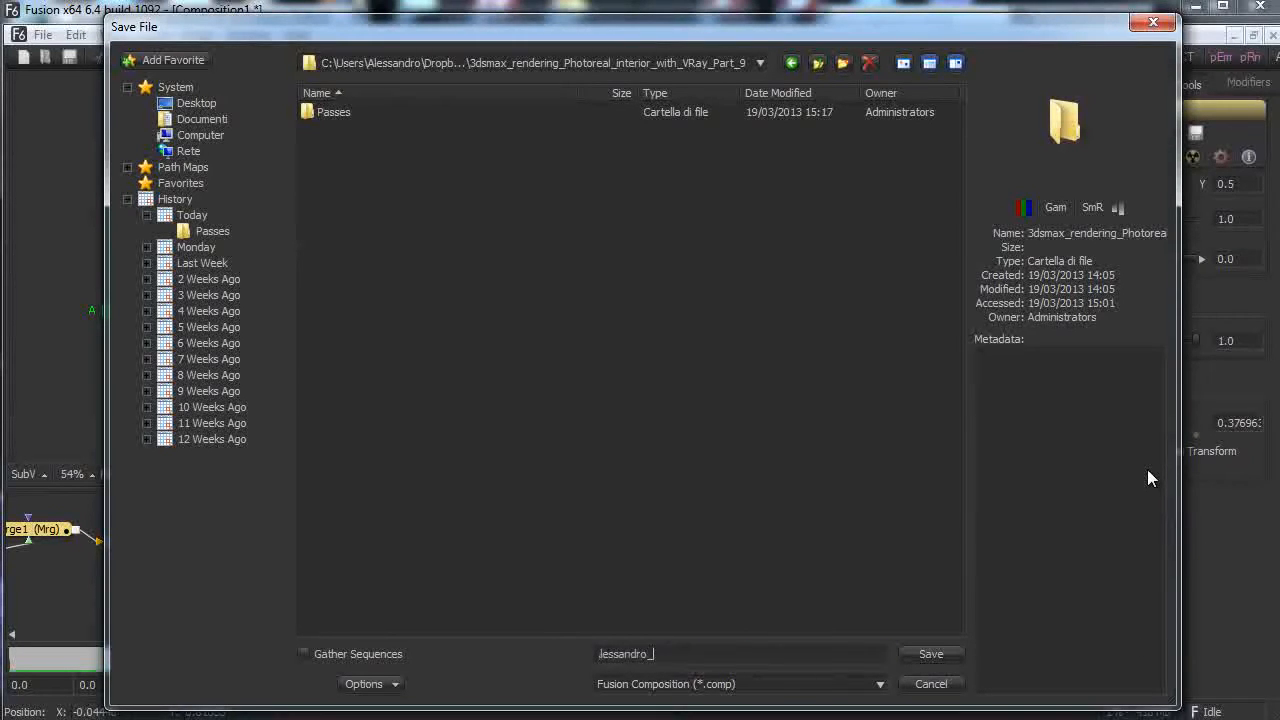
pyautogui.hotkey('ctrl', 'v')
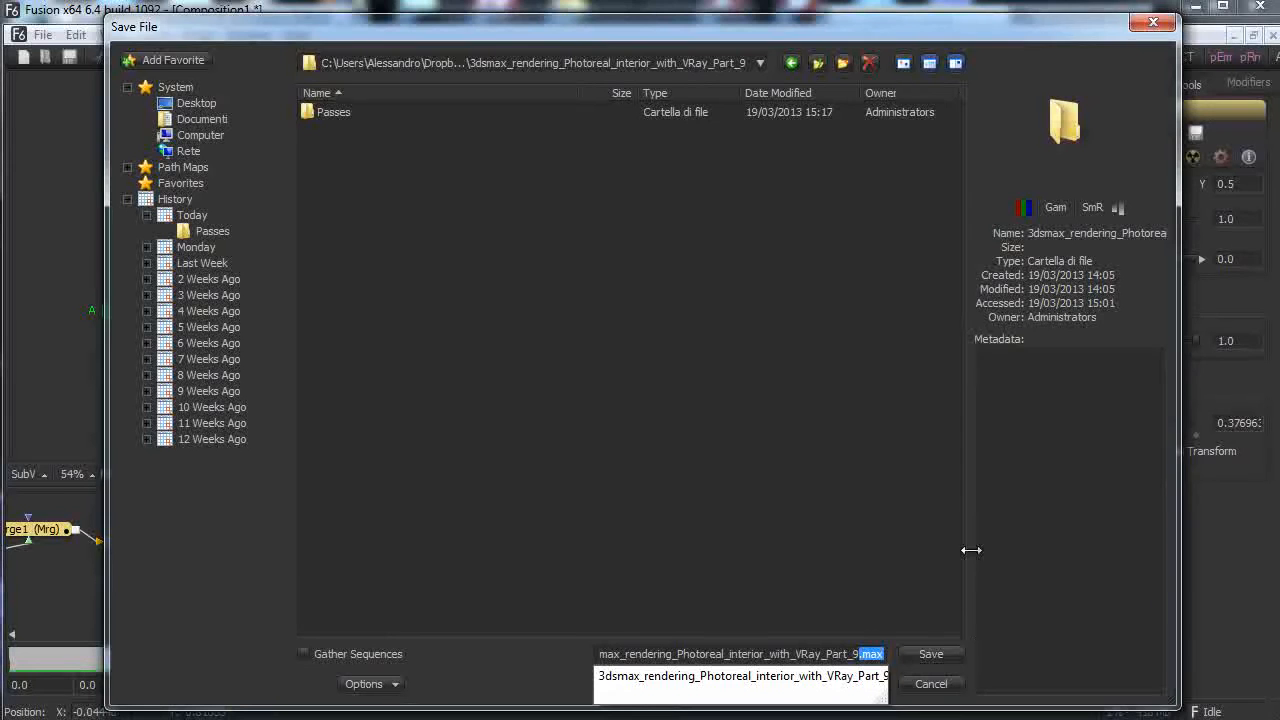
pyautogui.write('_Comp')
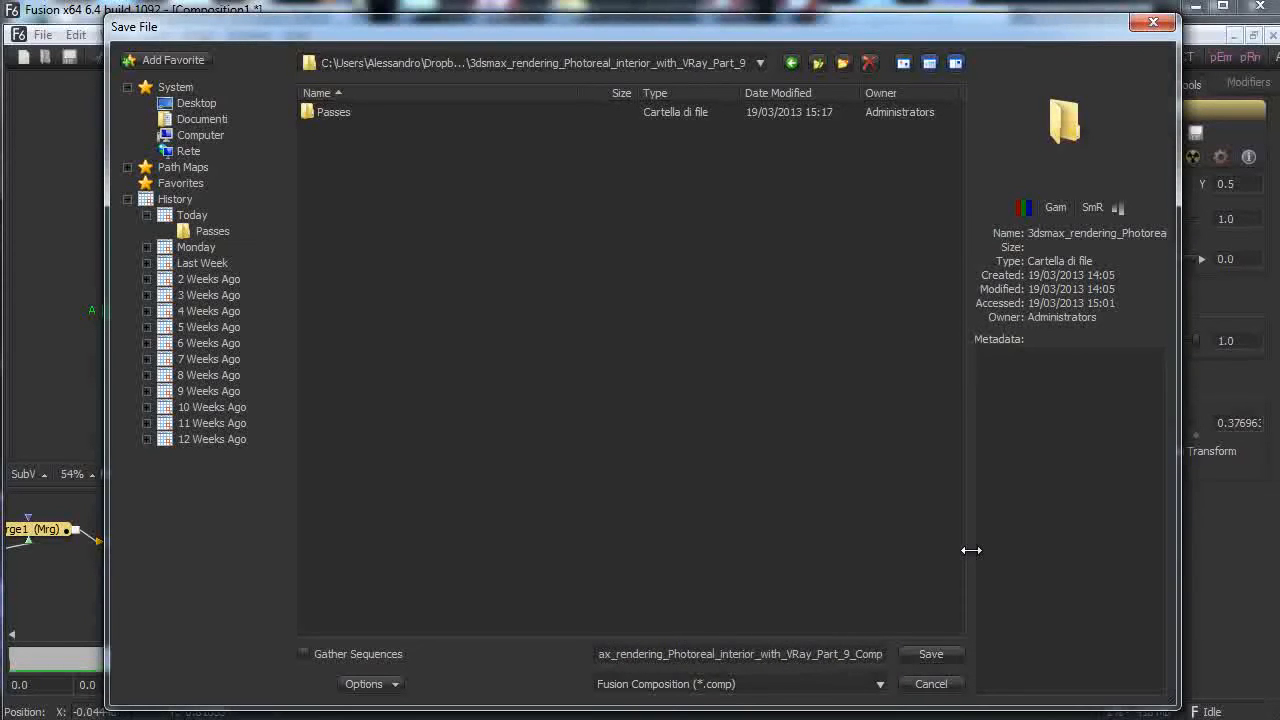
pyautogui.press('Return')
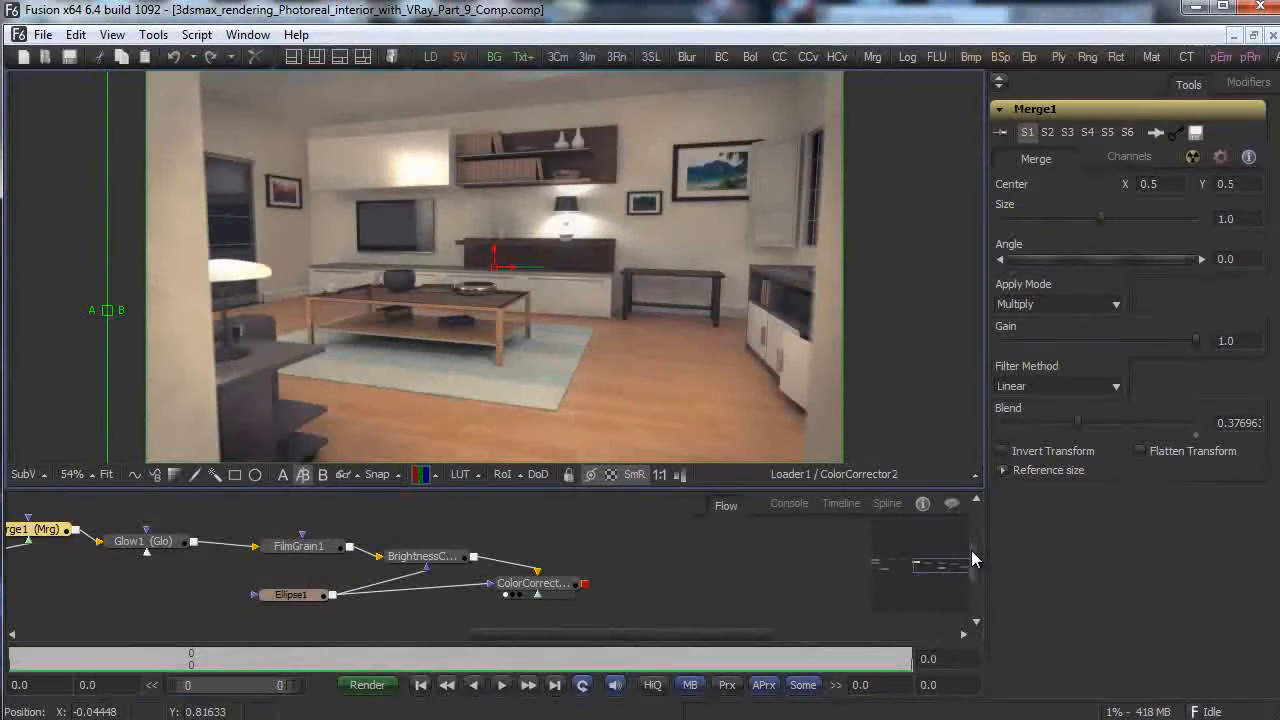
pyautogui.moveTo(477, 641); pyautogui.dragTo(300, 590)
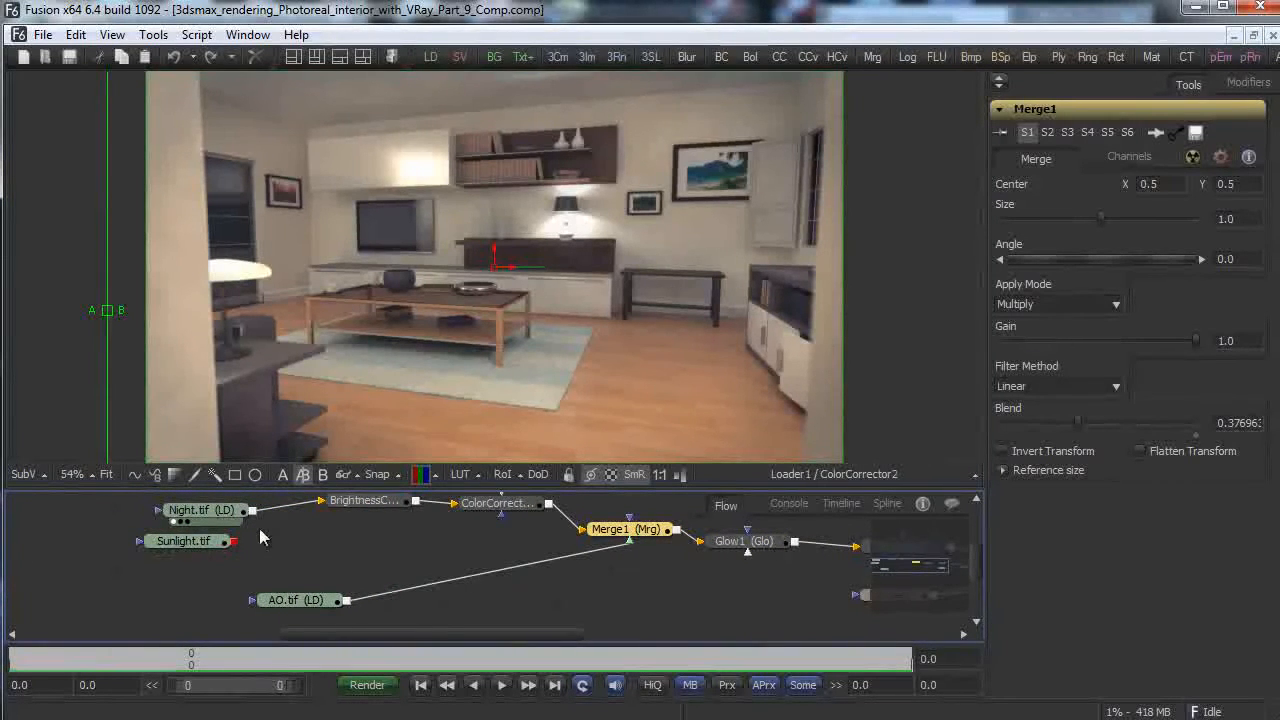
# Feed Sunlight.tif into BrightnessContrast and preview Merge1, Glow1, BrightnessContrast2 and ColorCorrector2.
pyautogui.moveTo(233, 541); pyautogui.dragTo(322, 503)
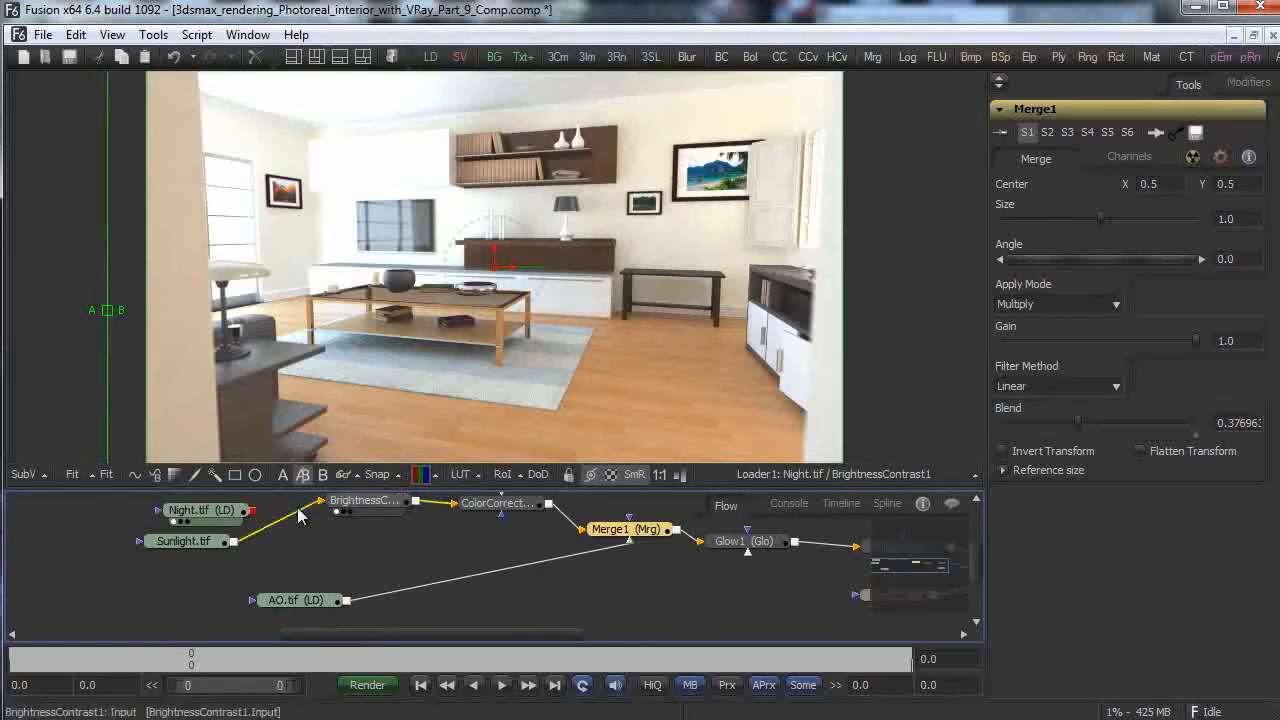
pyautogui.moveTo(506, 505); pyautogui.dragTo(604, 414)
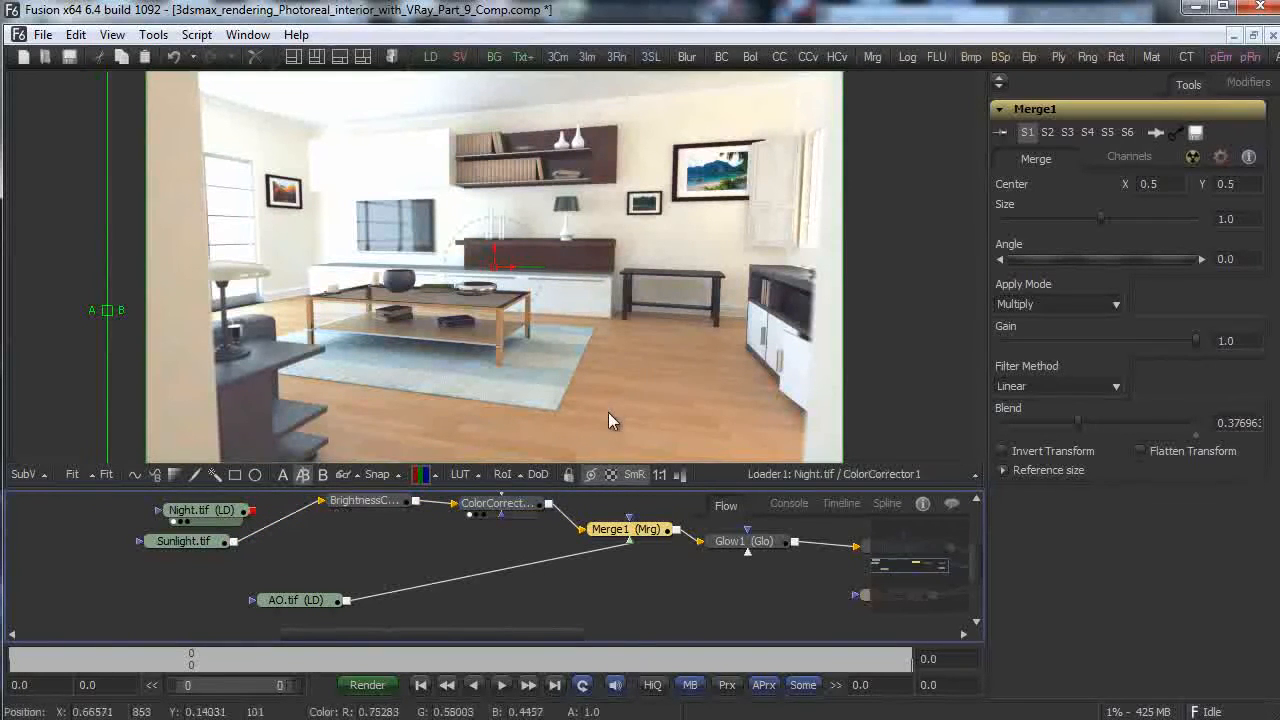
pyautogui.moveTo(635, 530); pyautogui.dragTo(769, 450)
pyautogui.moveTo(748, 541); pyautogui.dragTo(776, 418)
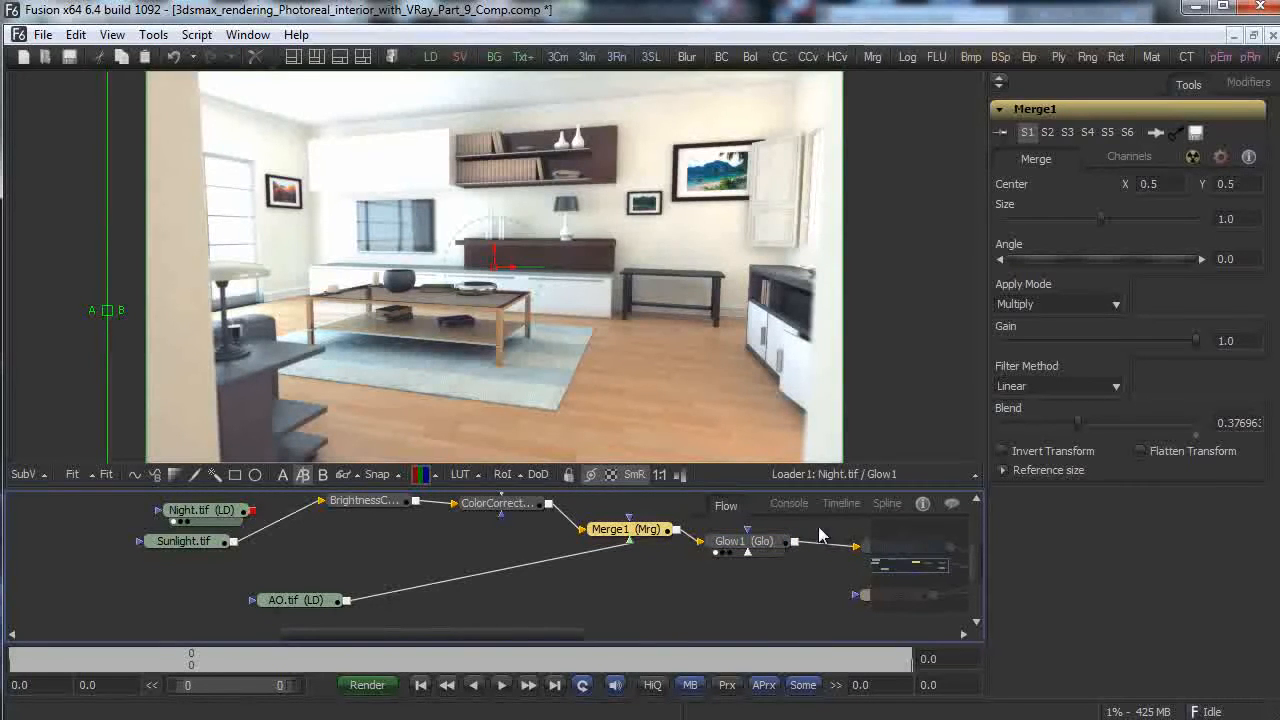
pyautogui.moveTo(389, 635); pyautogui.dragTo(484, 630)
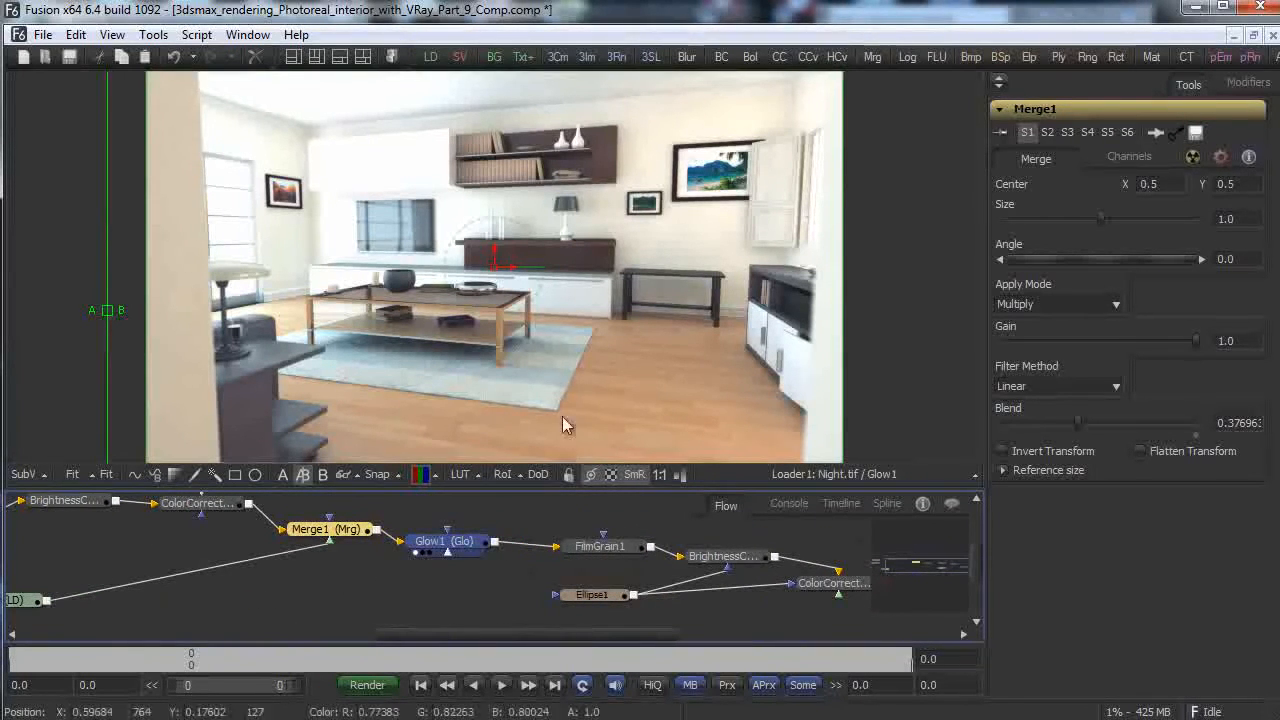
pyautogui.moveTo(723, 556); pyautogui.dragTo(745, 451)
pyautogui.moveTo(863, 592); pyautogui.dragTo(796, 356)
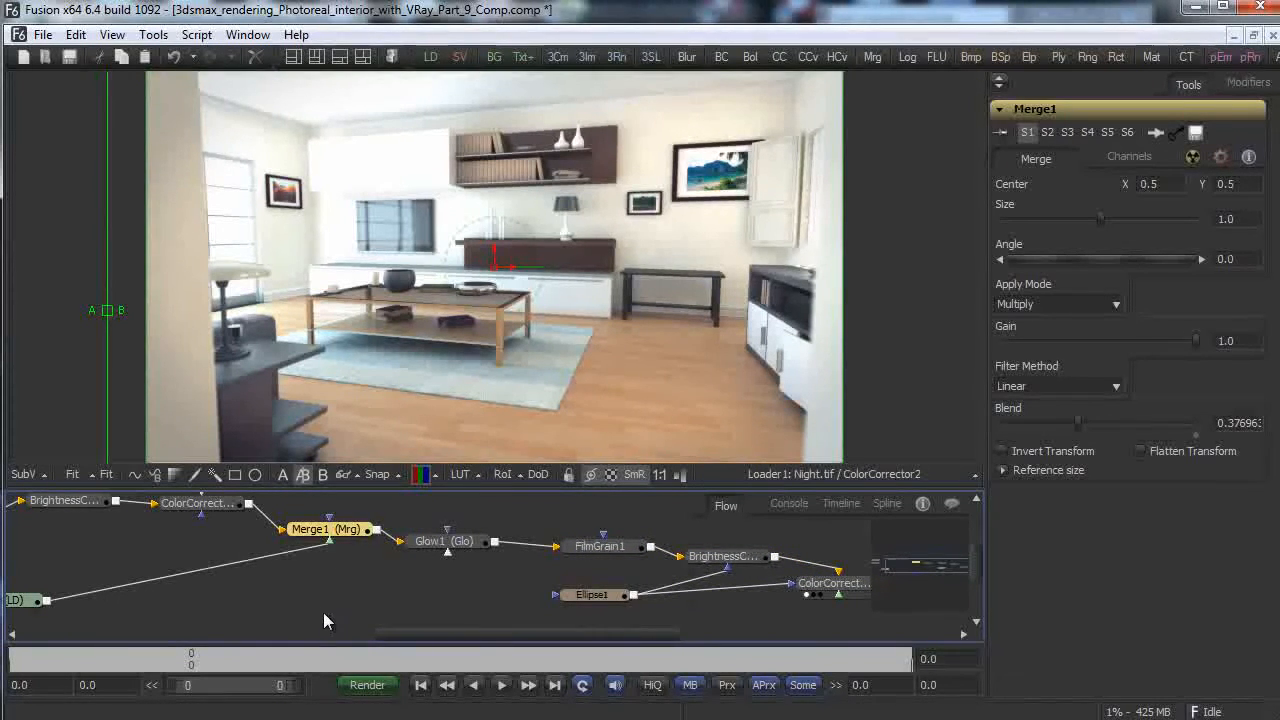
pyautogui.moveTo(420, 630); pyautogui.dragTo(300, 630)
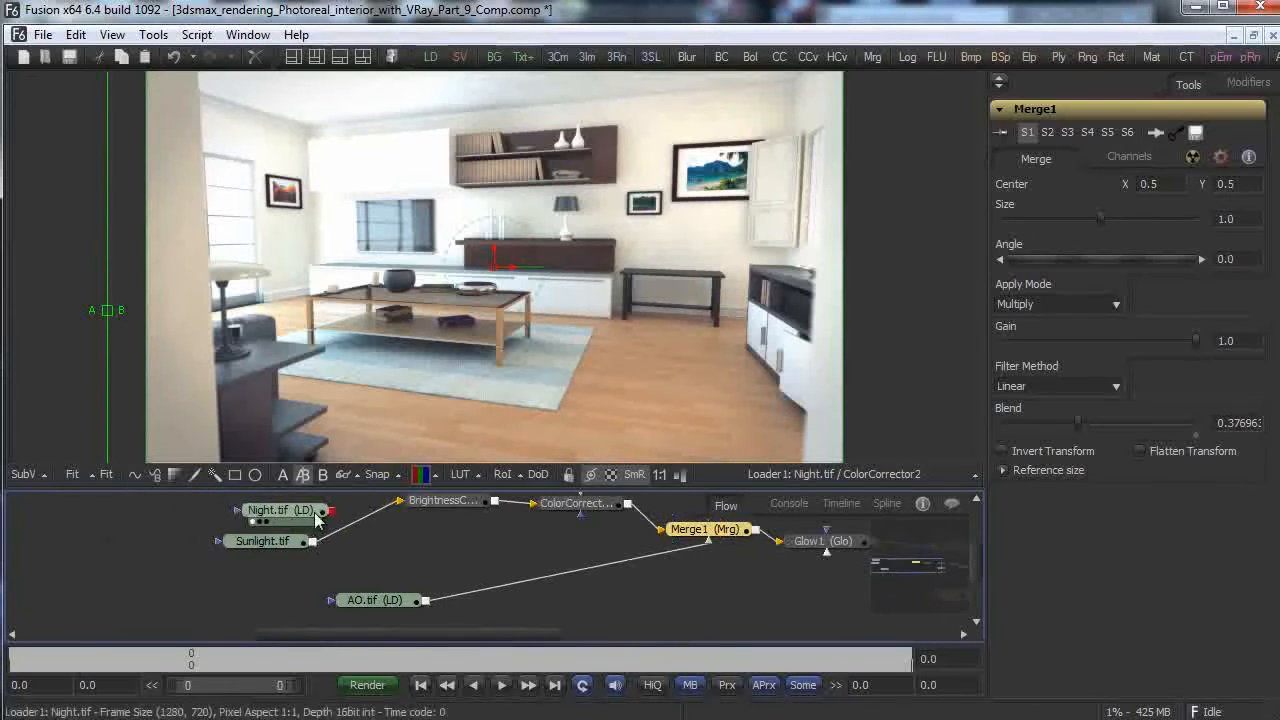
# Reconnect Night.tif to BrightnessContrast and move Sunlight.tif apart below the AO.tif loader.
pyautogui.moveTo(331, 511); pyautogui.dragTo(398, 501)
pyautogui.moveTo(287, 541); pyautogui.dragTo(248, 578)
pyautogui.moveTo(372, 600); pyautogui.dragTo(520, 563)
pyautogui.moveTo(262, 574); pyautogui.dragTo(280, 581)
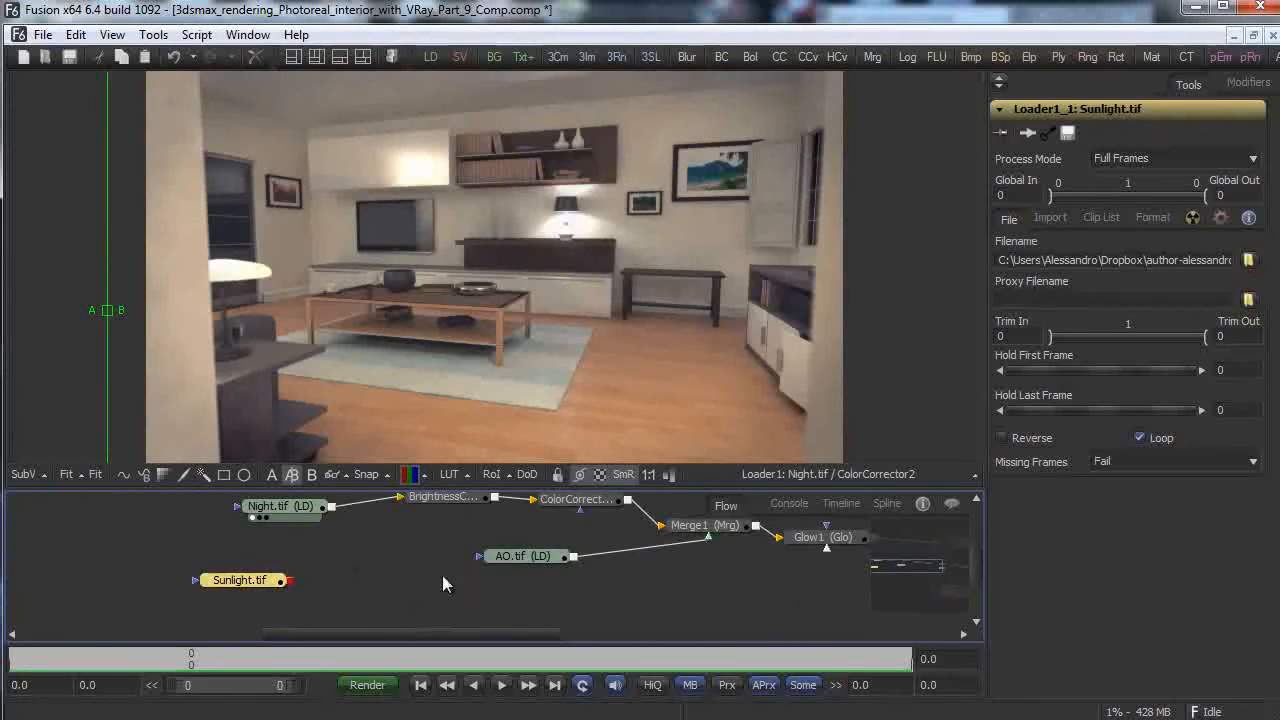
# Add a BrightnessContrast3 node fed by Sunlight.tif and raise its contrast to about 0.167.
pyautogui.rightClick(346, 578)
pyautogui.moveTo(560, 584)
pyautogui.moveTo(609, 638)
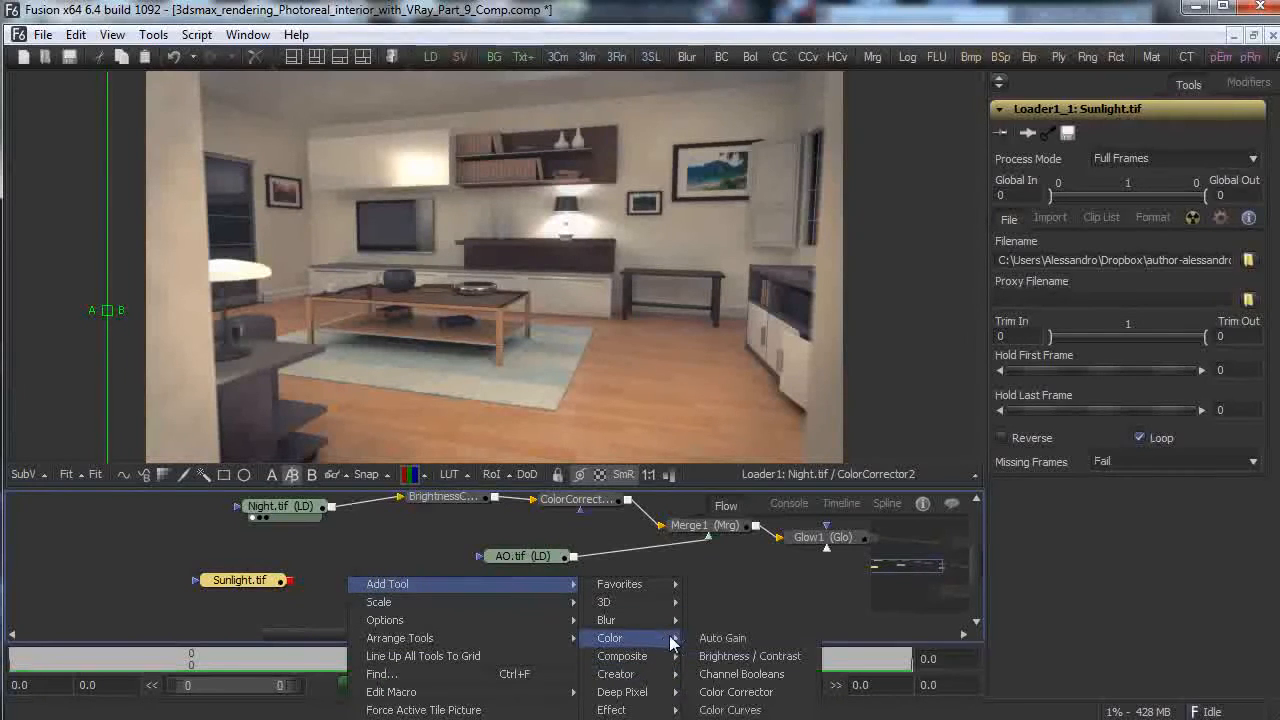
pyautogui.click(757, 654)
pyautogui.moveTo(340, 583)
pyautogui.mouseDown()
pyautogui.moveTo(383, 592)
pyautogui.moveTo(343, 587)
pyautogui.mouseUp()
pyautogui.moveTo(421, 583); pyautogui.dragTo(700, 345)
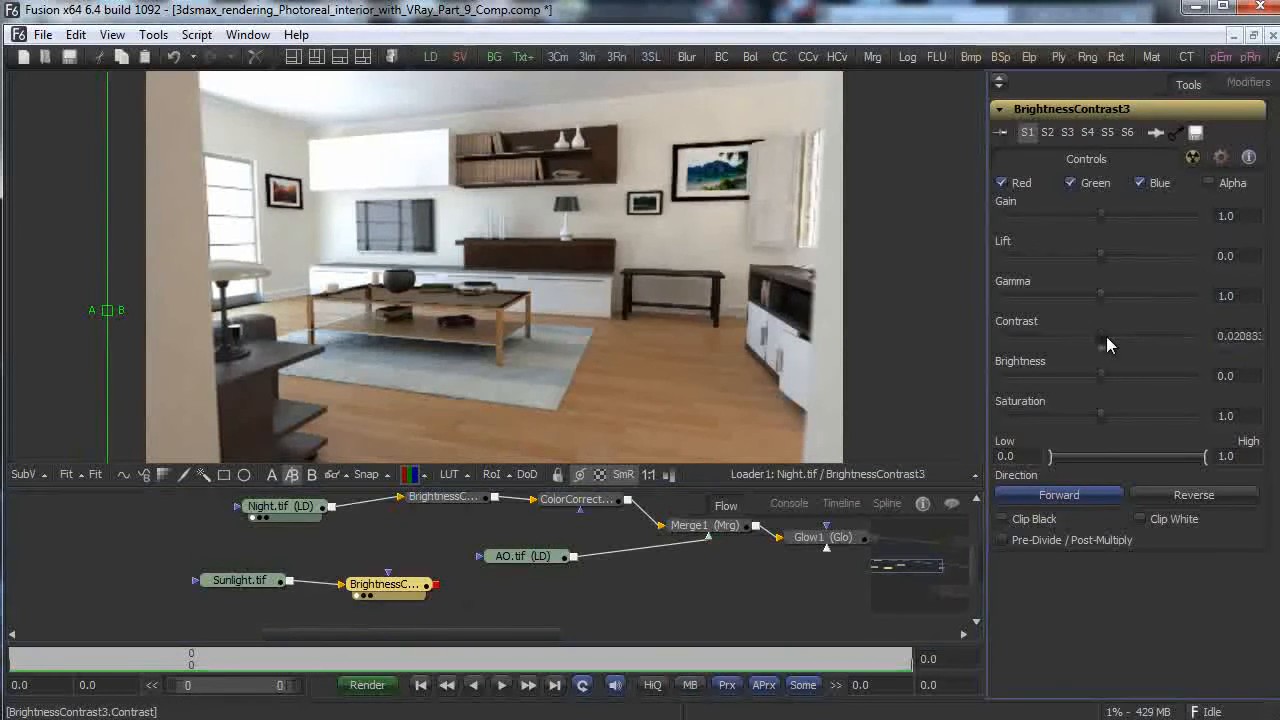
pyautogui.moveTo(1106, 336); pyautogui.dragTo(1119, 334)
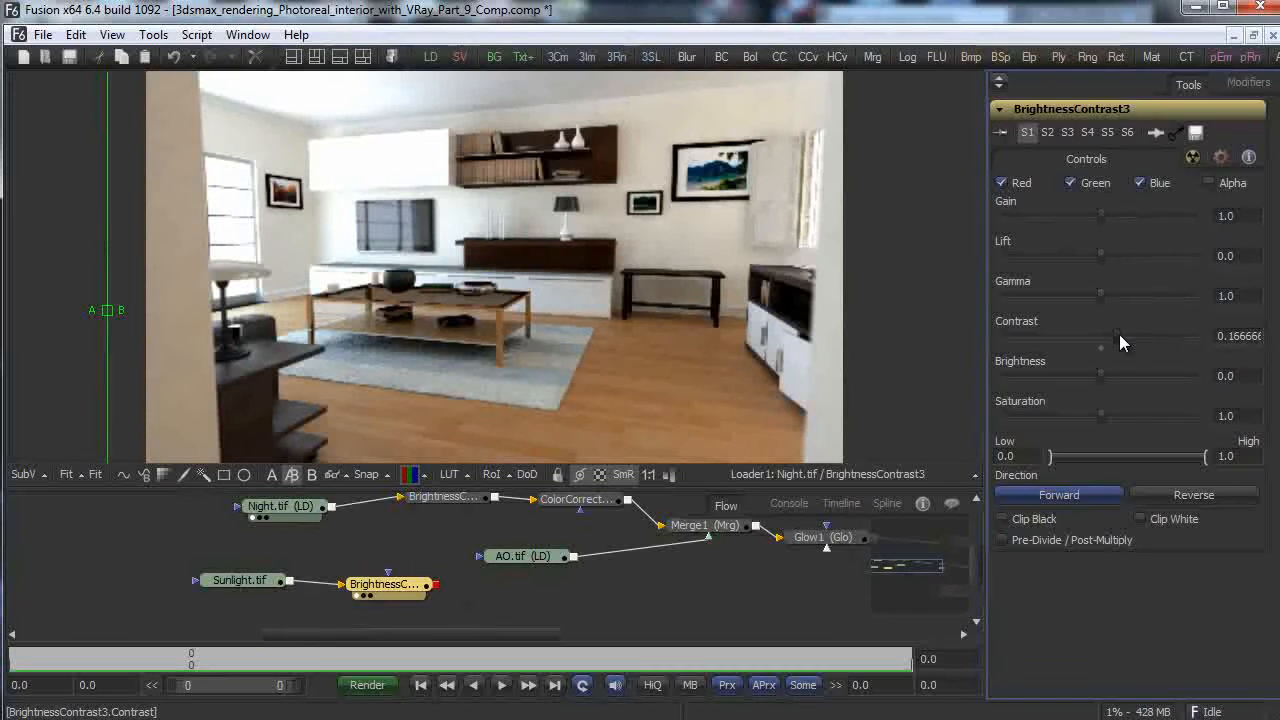
# Wipe-compare the raw Sunlight.tif against BrightnessContrast3 in the viewer.
pyautogui.click(235, 580)
pyautogui.moveTo(114, 311); pyautogui.dragTo(355, 309)
pyautogui.moveTo(245, 578); pyautogui.dragTo(340, 422)
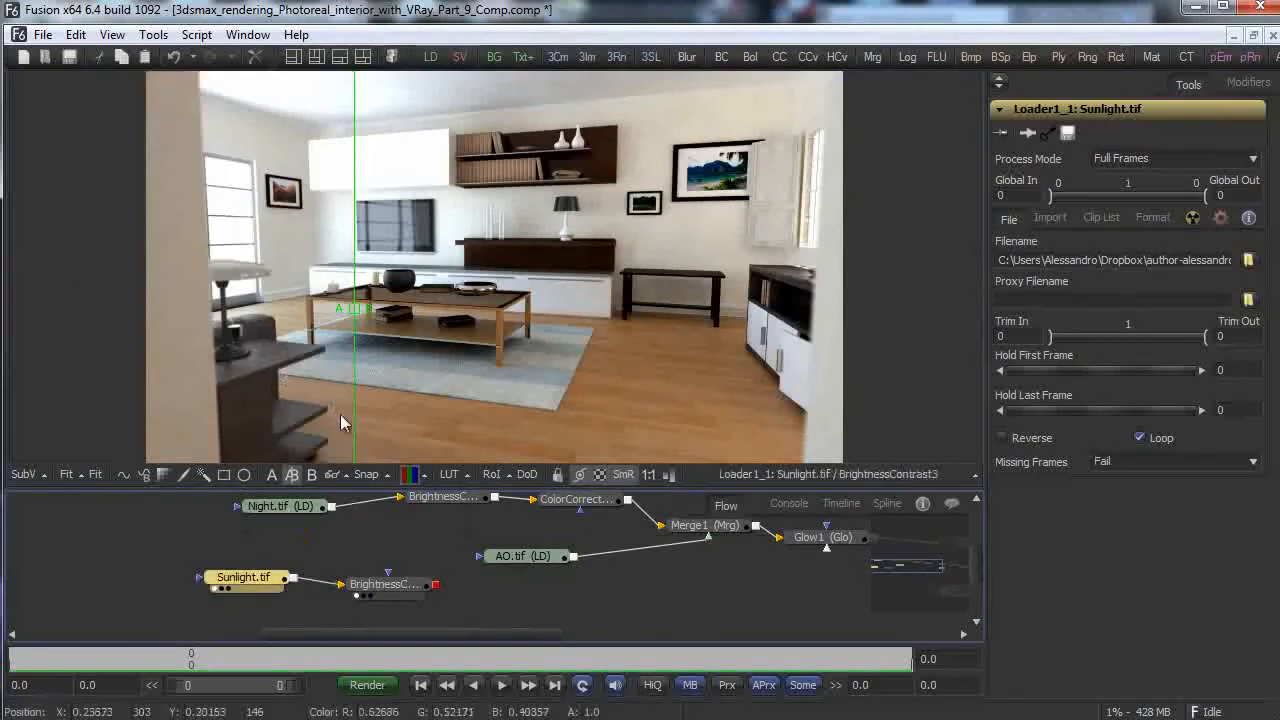
pyautogui.moveTo(360, 312); pyautogui.dragTo(502, 318)
pyautogui.moveTo(318, 330); pyautogui.dragTo(100, 337)
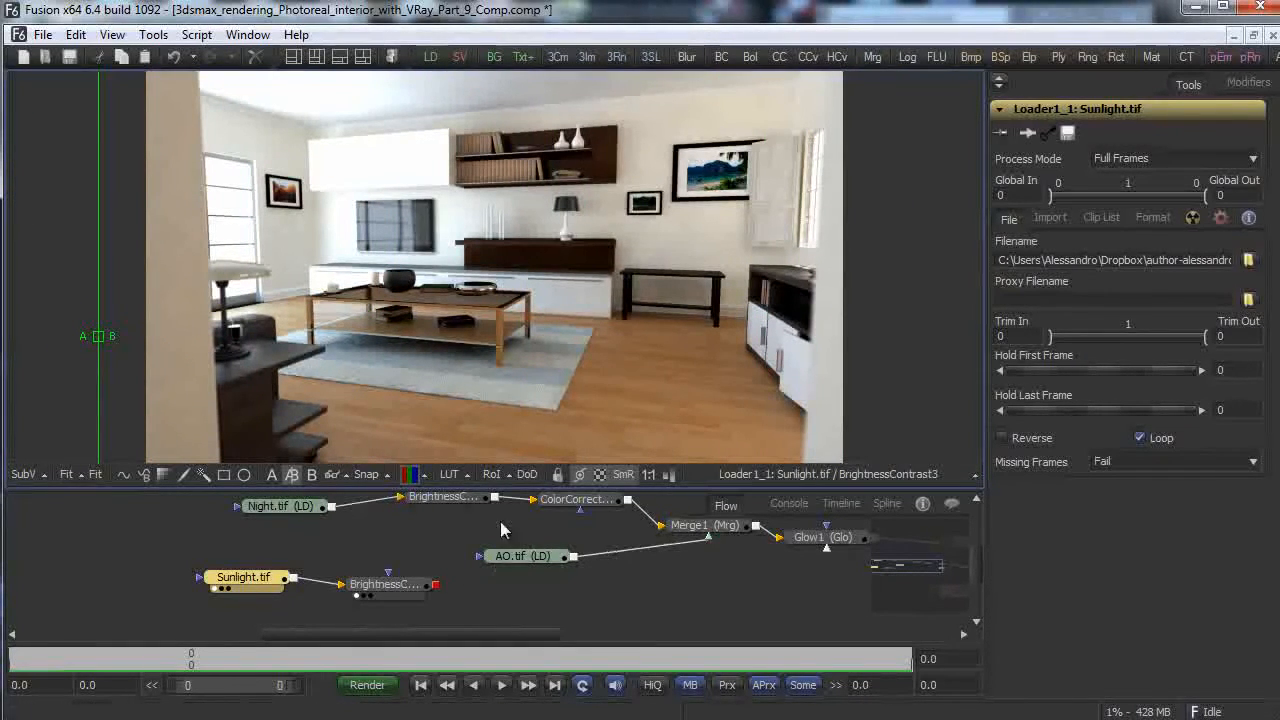
# Add a ColorCorrector3 after BrightnessContrast3 and boost its master saturation to about 1.10.
pyautogui.rightClick(479, 596)
pyautogui.moveTo(600, 603)
pyautogui.moveTo(745, 657)
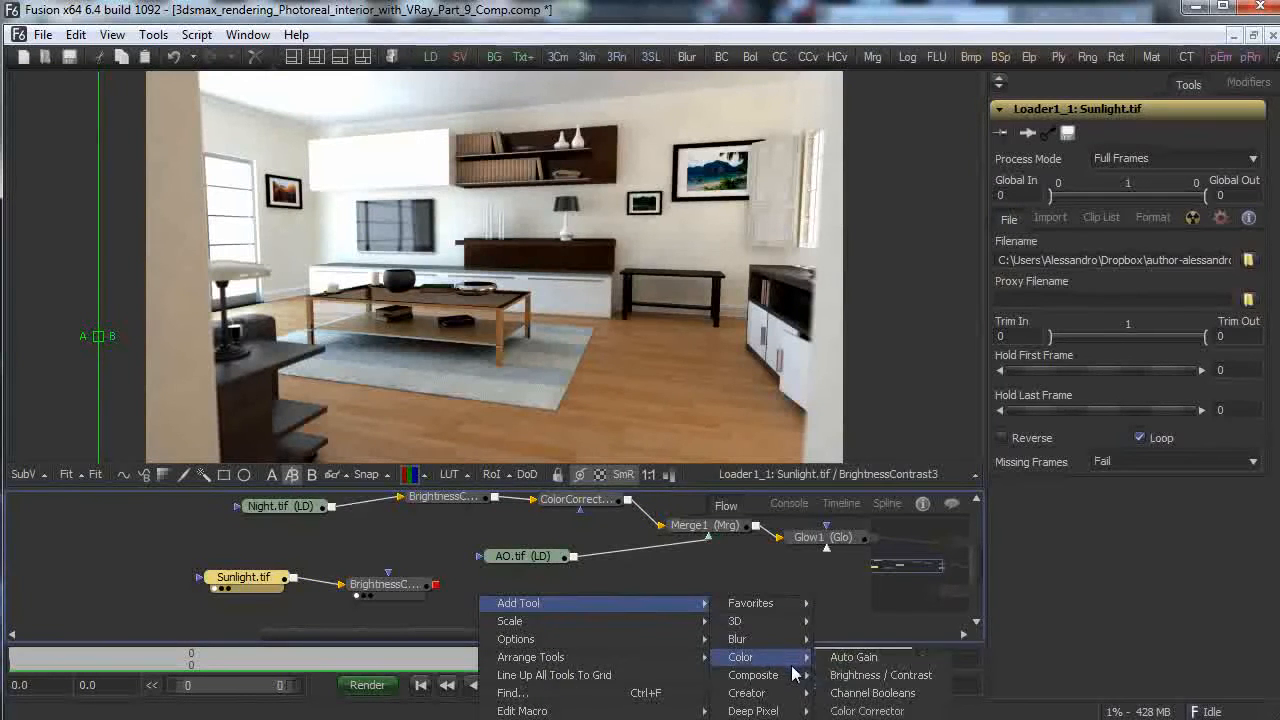
pyautogui.click(866, 711)
pyautogui.moveTo(489, 590); pyautogui.dragTo(544, 588)
pyautogui.moveTo(437, 571); pyautogui.dragTo(545, 561)
pyautogui.moveTo(1103, 544); pyautogui.dragTo(1101, 502)
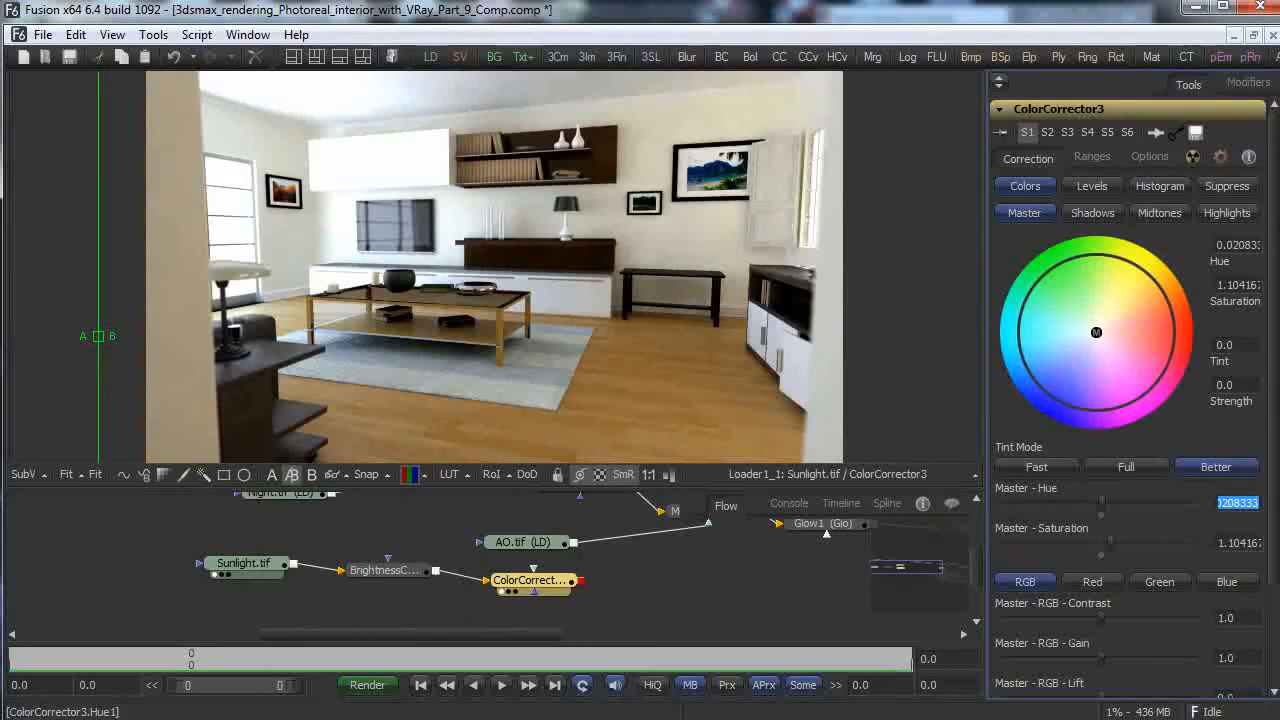
# Reset master hue to 0 and give shadows, midtones and highlights faint tints.
pyautogui.write('0')
pyautogui.press('Tab')
pyautogui.click(1093, 213)
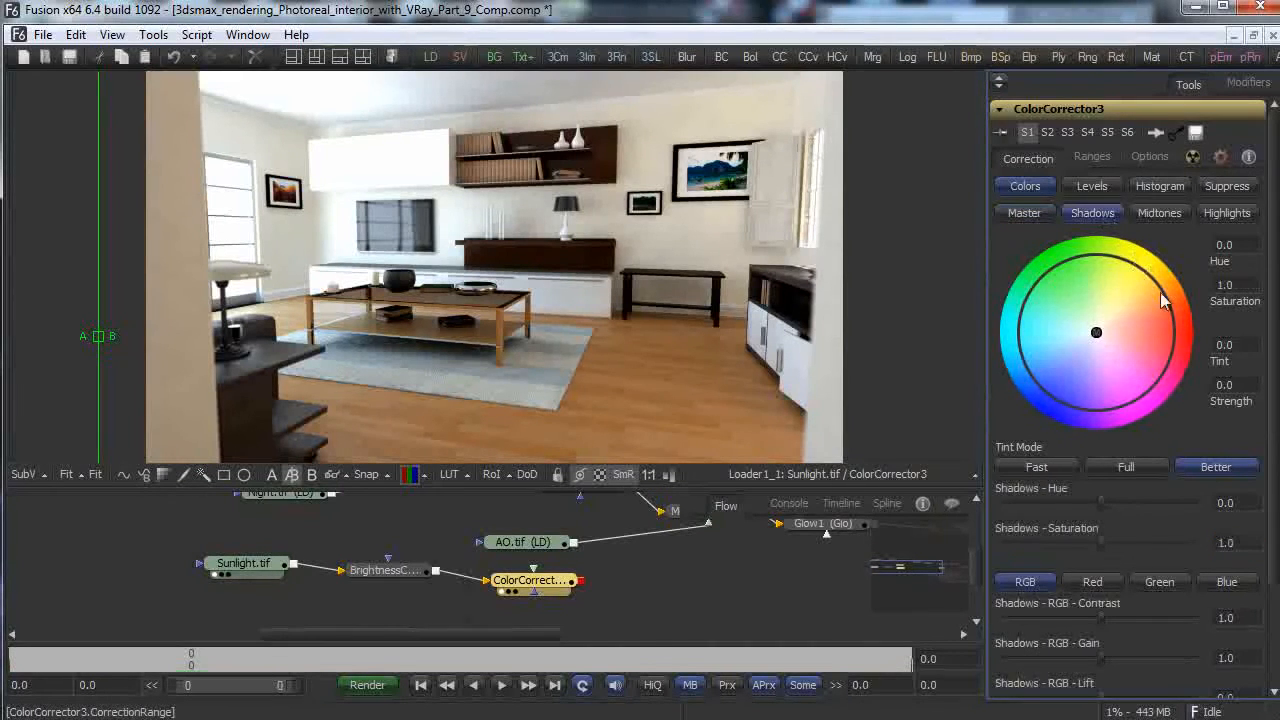
pyautogui.click(1090, 332)
pyautogui.moveTo(1085, 336)
pyautogui.mouseDown()
pyautogui.moveTo(1073, 352)
pyautogui.moveTo(1102, 320)
pyautogui.moveTo(1120, 325)
pyautogui.moveTo(1094, 323)
pyautogui.mouseUp()
pyautogui.click(1152, 215)
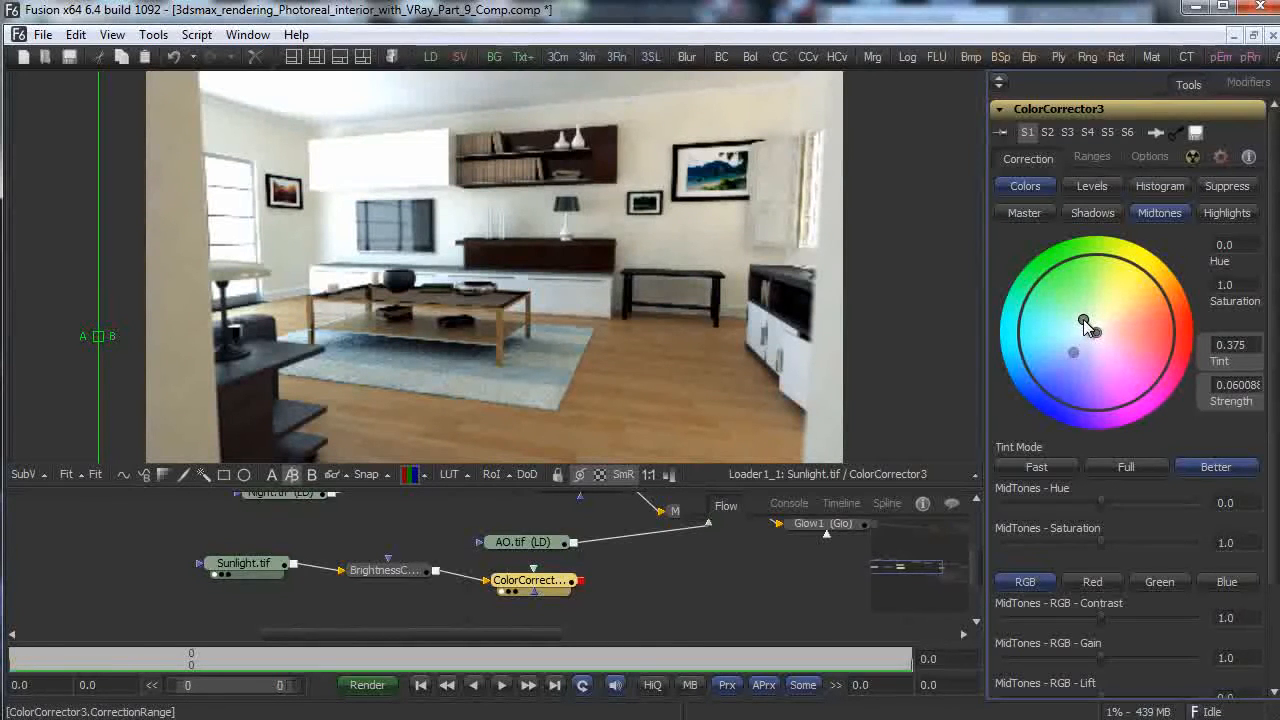
pyautogui.moveTo(1081, 322); pyautogui.dragTo(1130, 338)
pyautogui.click(1226, 212)
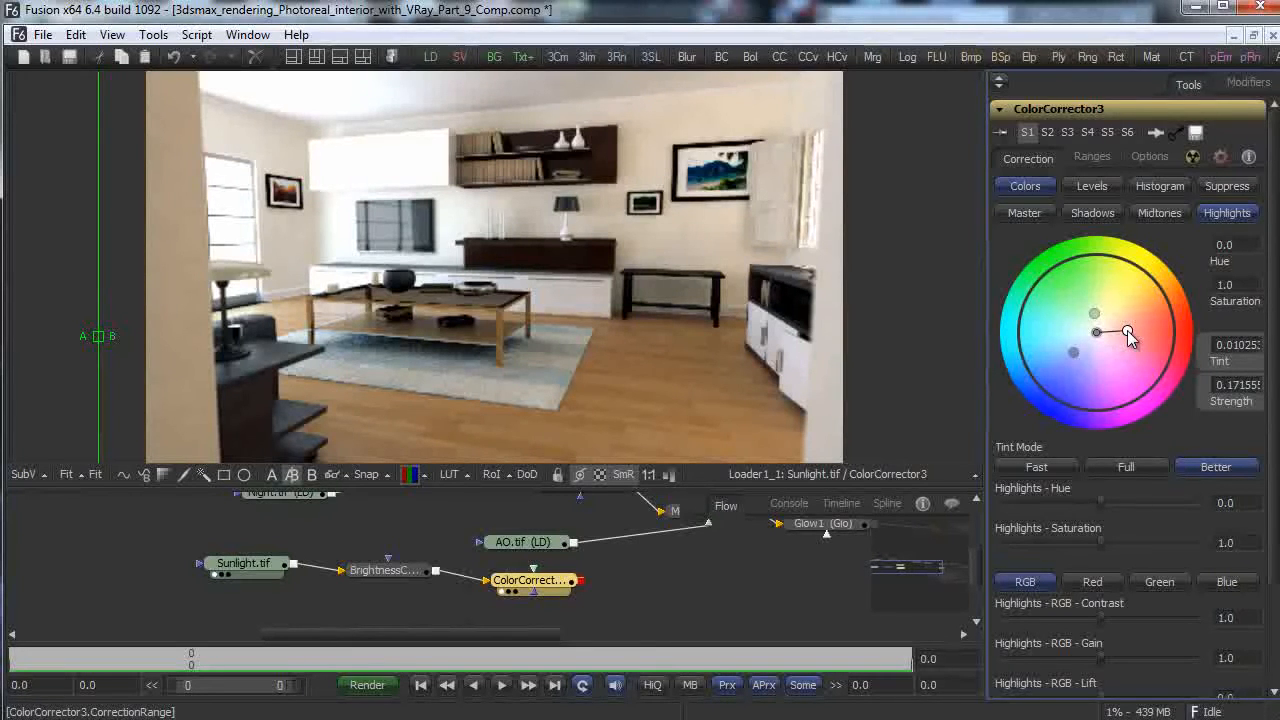
pyautogui.click(1024, 212)
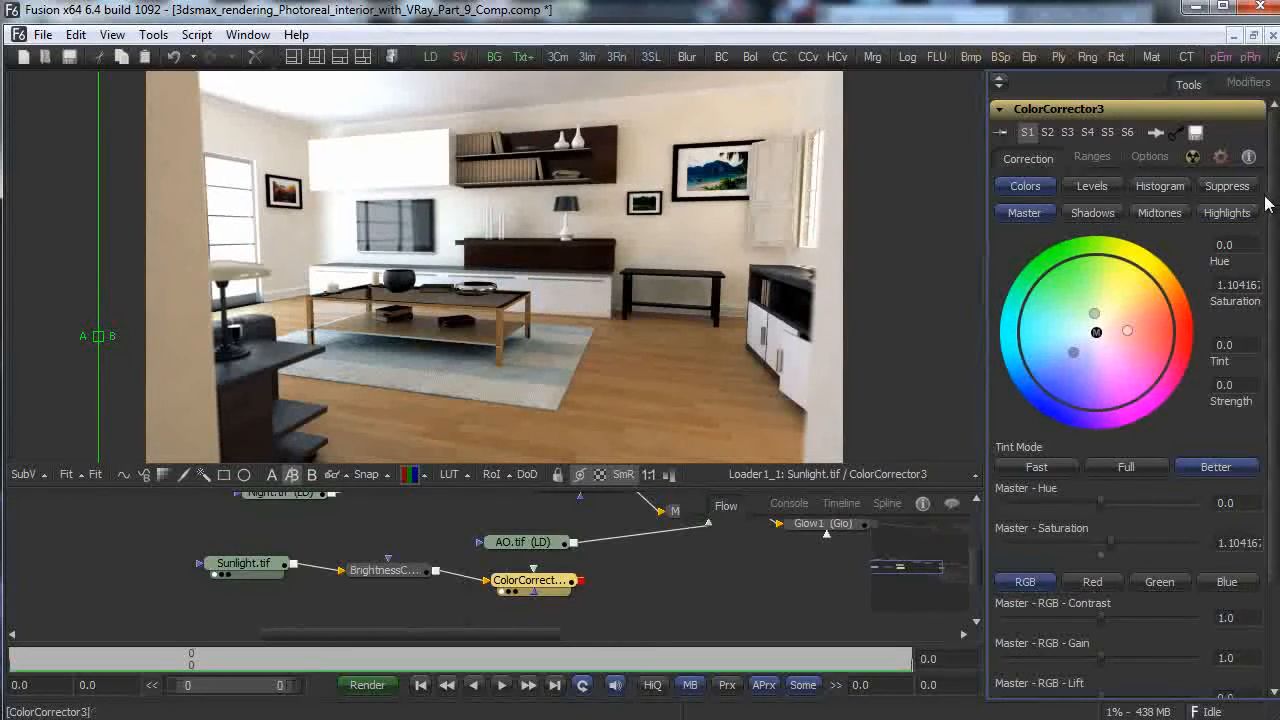
# Widen the A/B comparison and tidy the Sunlight branch nodes in the flow.
pyautogui.moveTo(98, 336)
pyautogui.mouseDown()
pyautogui.moveTo(928, 368)
pyautogui.moveTo(120, 349)
pyautogui.moveTo(864, 352)
pyautogui.moveTo(260, 345)
pyautogui.moveTo(149, 349)
pyautogui.moveTo(806, 352)
pyautogui.moveTo(98, 358)
pyautogui.mouseUp()
pyautogui.moveTo(976, 580); pyautogui.dragTo(978, 567)
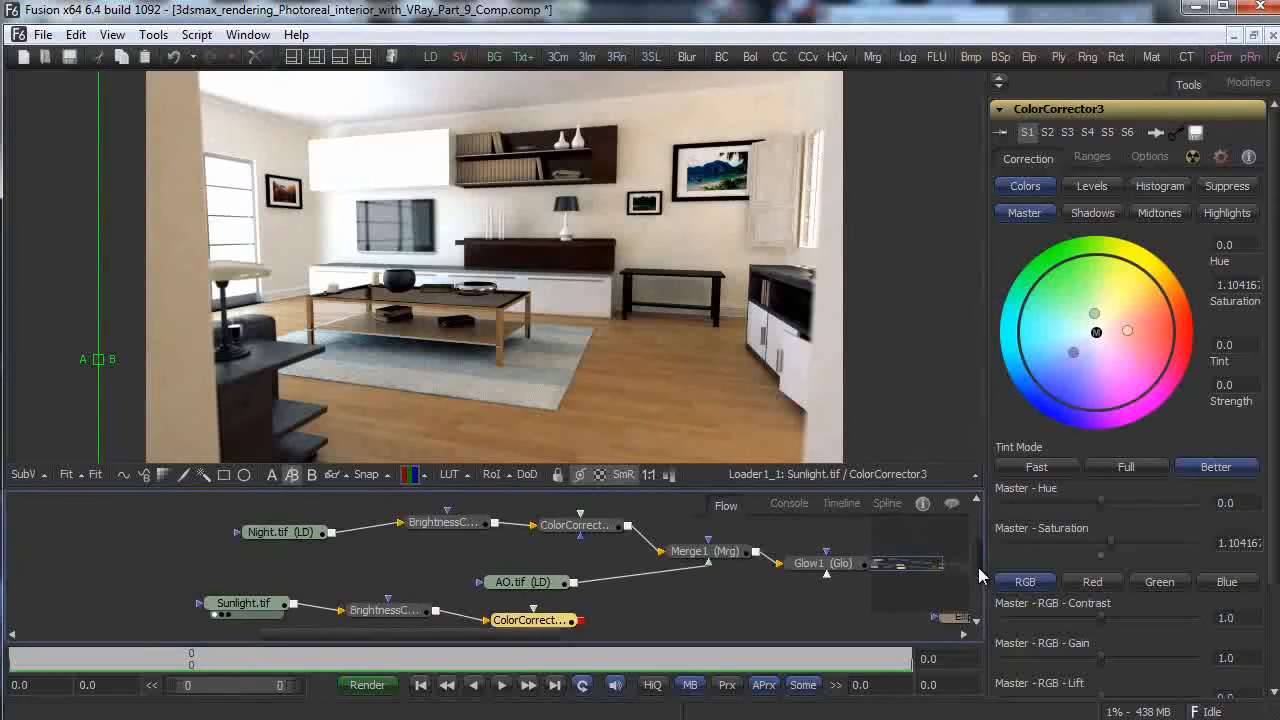
pyautogui.moveTo(530, 619); pyautogui.dragTo(515, 613)
pyautogui.moveTo(367, 611); pyautogui.dragTo(351, 611)
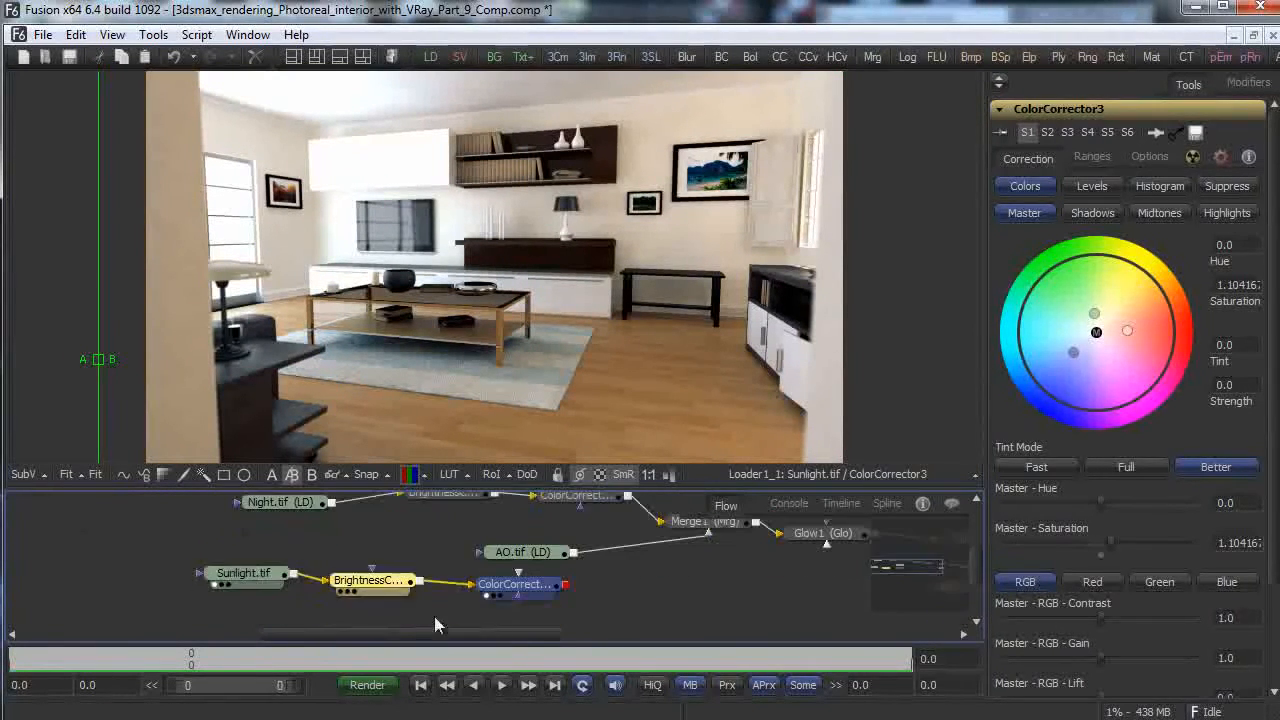
pyautogui.moveTo(510, 592)
pyautogui.mouseDown()
pyautogui.moveTo(462, 594)
pyautogui.moveTo(489, 588)
pyautogui.mouseUp()
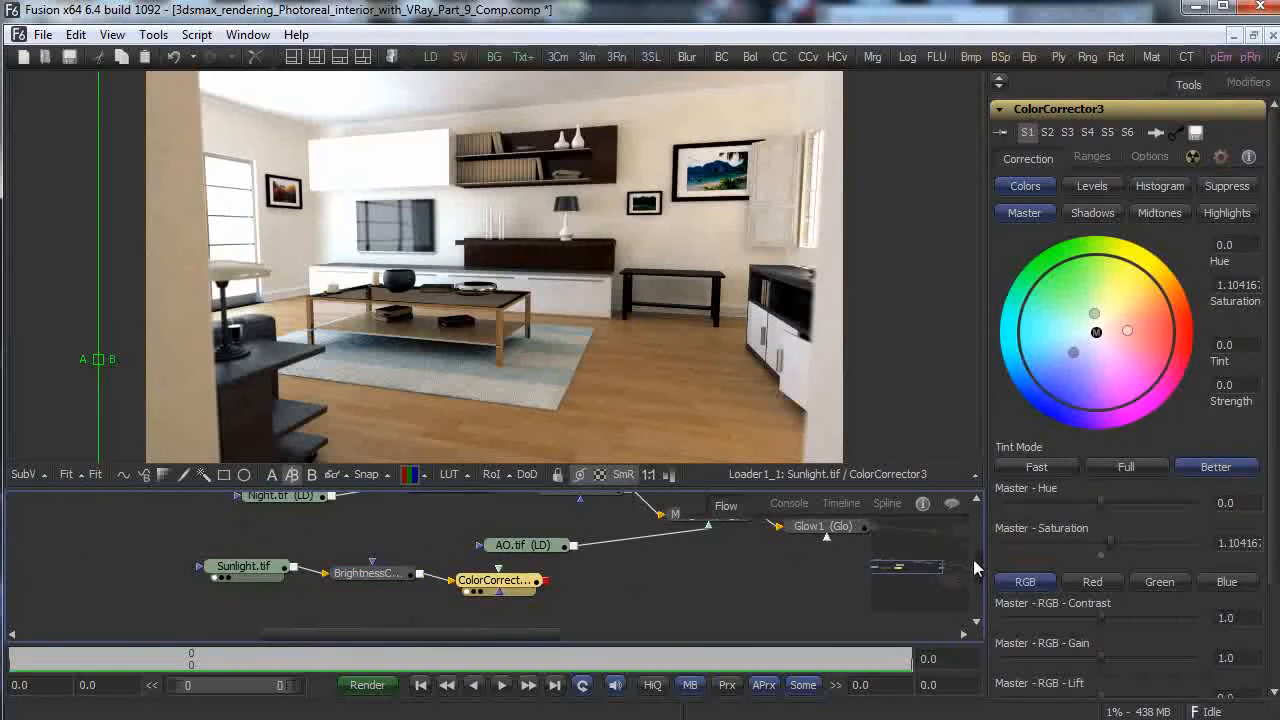
pyautogui.moveTo(975, 567); pyautogui.dragTo(974, 552)
# Add a Merge2 node with AO.tif as its foreground over the graded Sunlight branch.
pyautogui.rightClick(656, 580)
pyautogui.moveTo(715, 588)
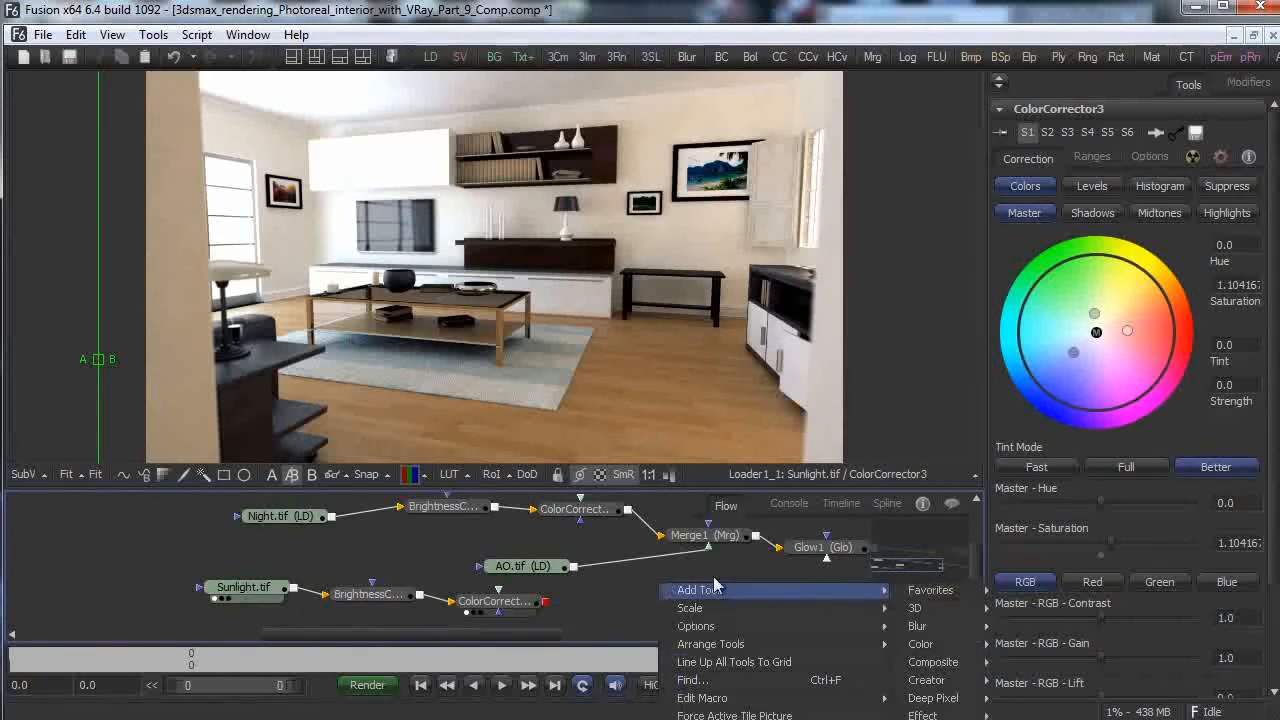
pyautogui.moveTo(933, 662)
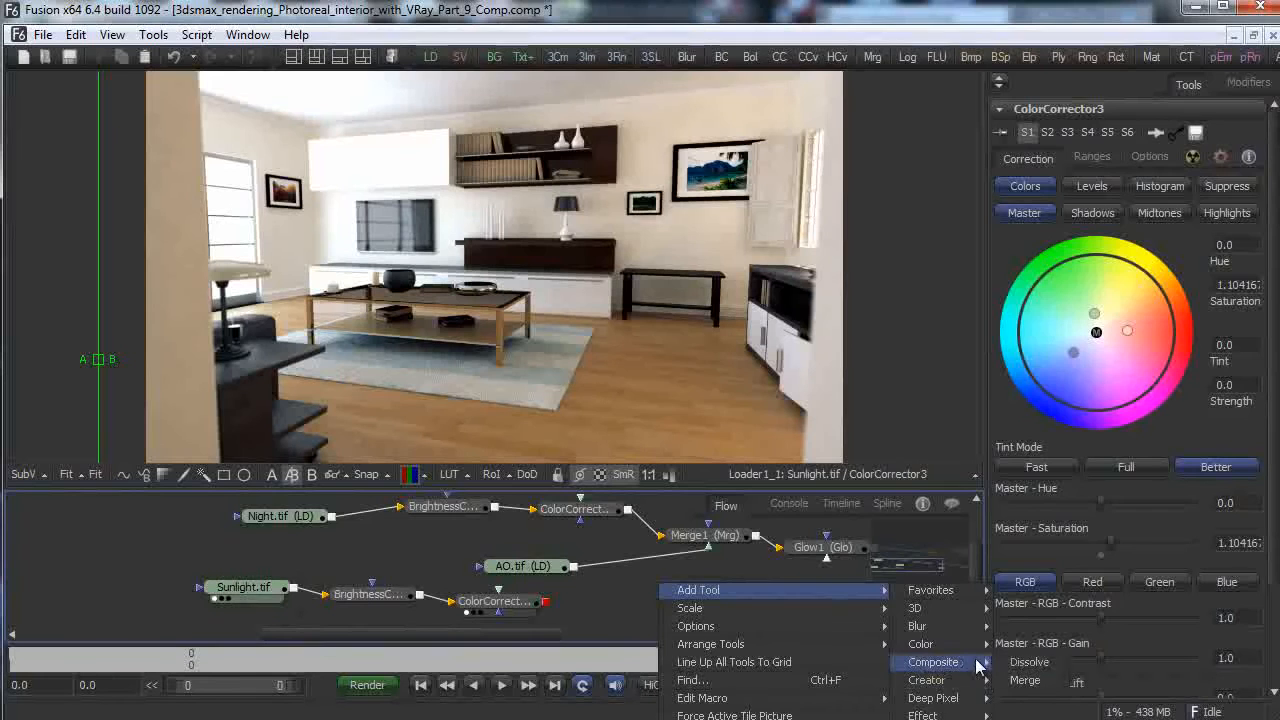
pyautogui.click(1025, 680)
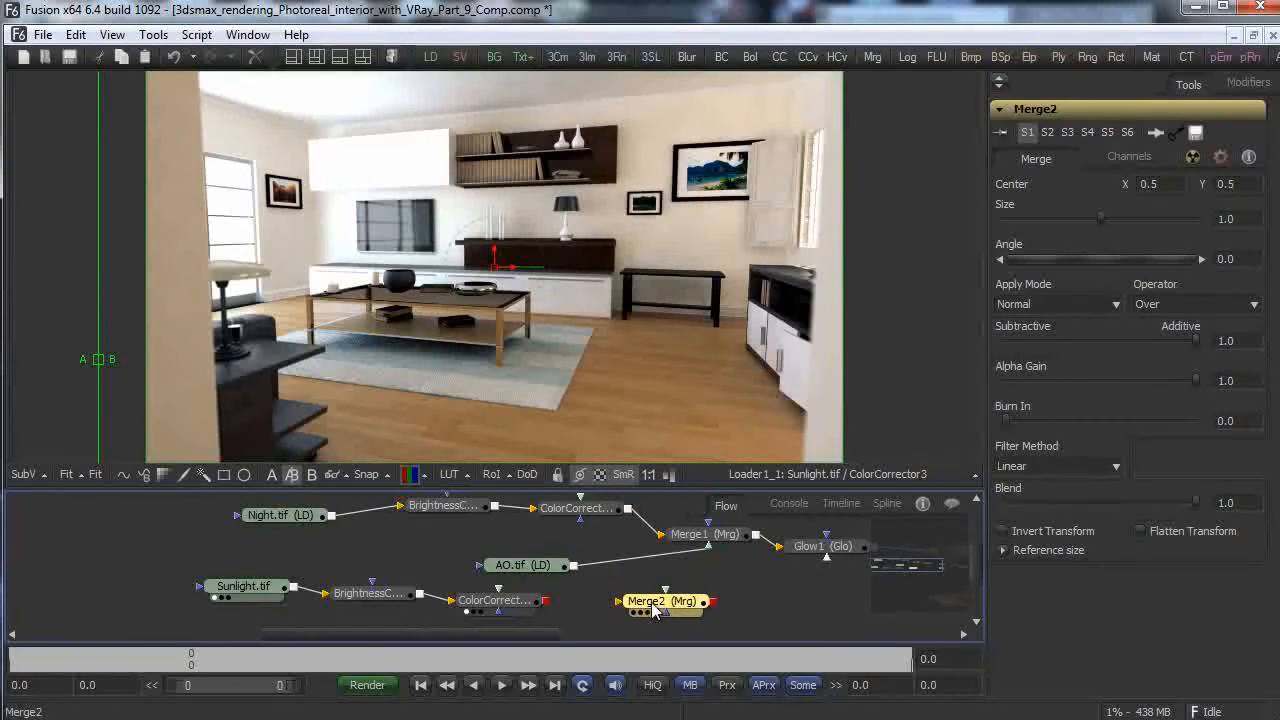
pyautogui.moveTo(547, 606); pyautogui.dragTo(845, 348)
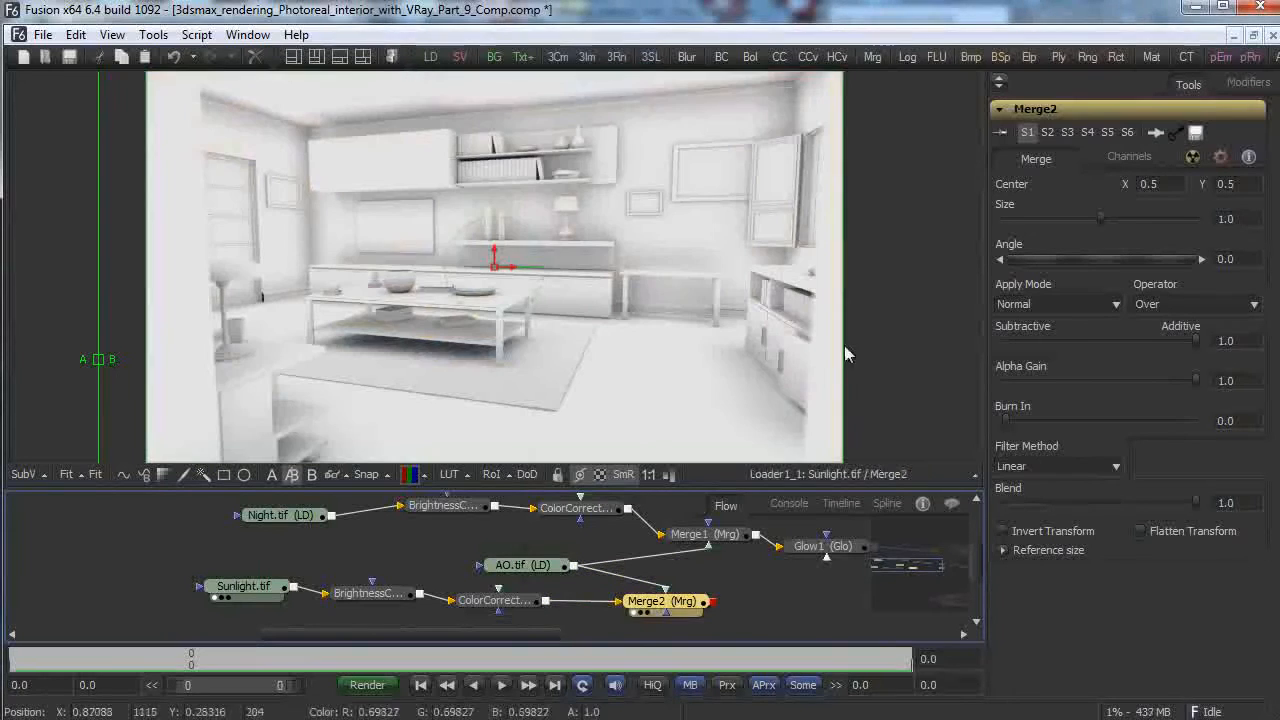
# Set Merge2 to Multiply with gain about 0.377 and blend about 0.77.
pyautogui.click(1057, 304)
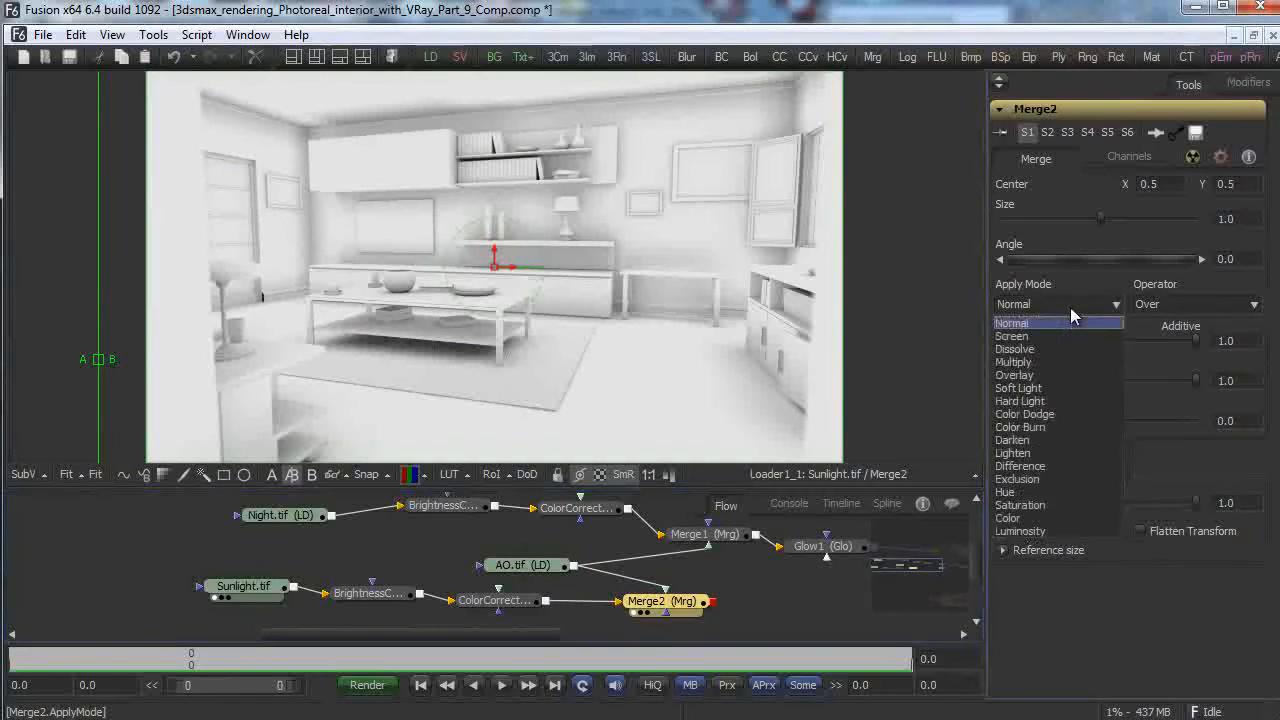
pyautogui.click(1055, 366)
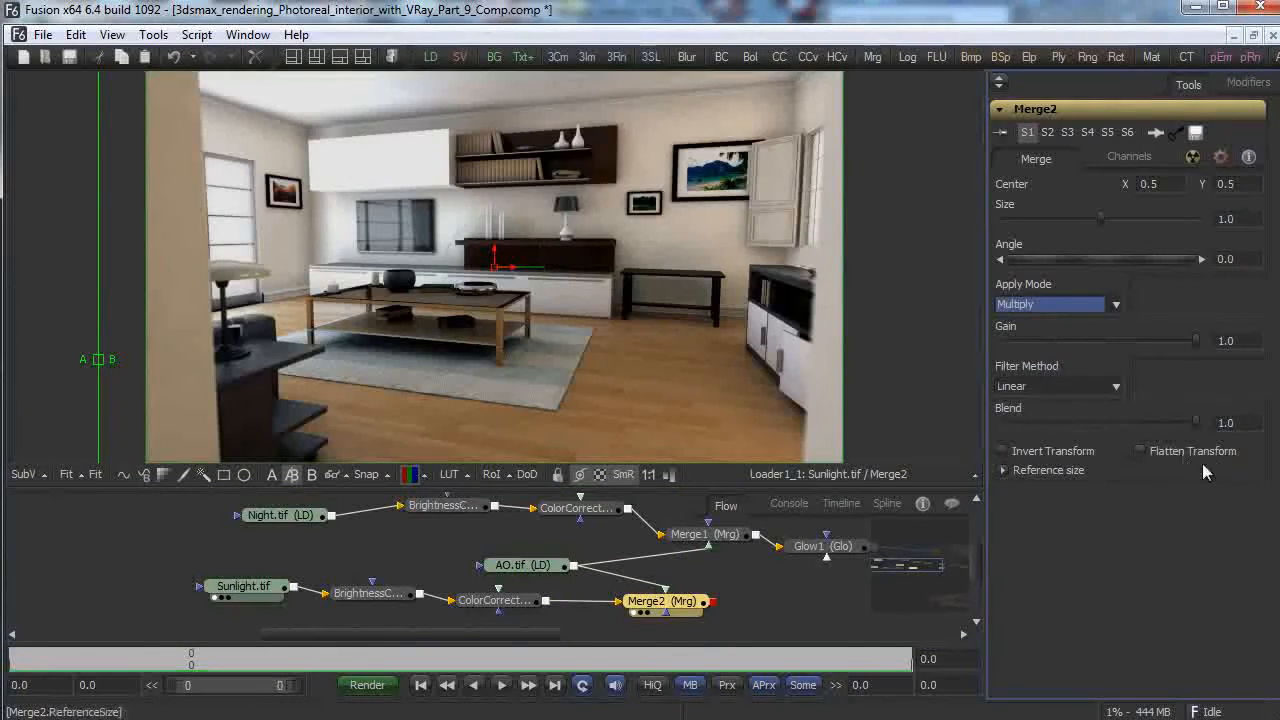
pyautogui.moveTo(1196, 341); pyautogui.dragTo(915, 350)
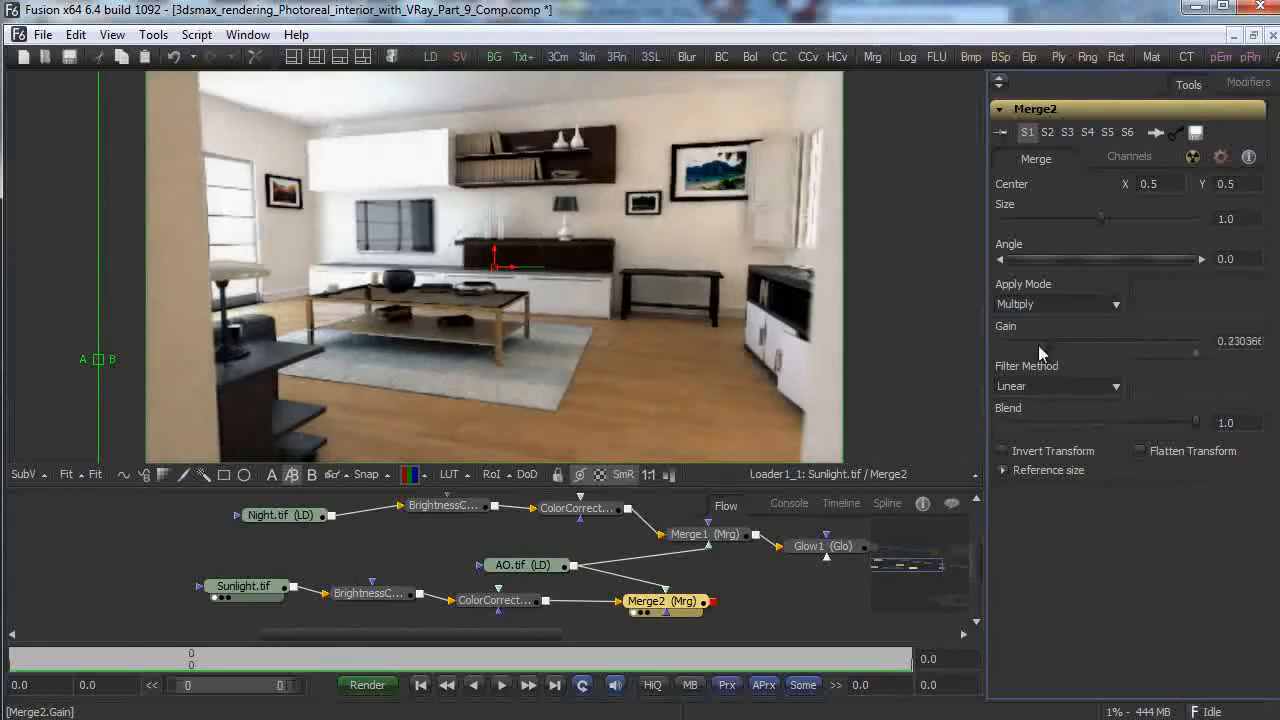
pyautogui.moveTo(1033, 360); pyautogui.dragTo(1079, 351)
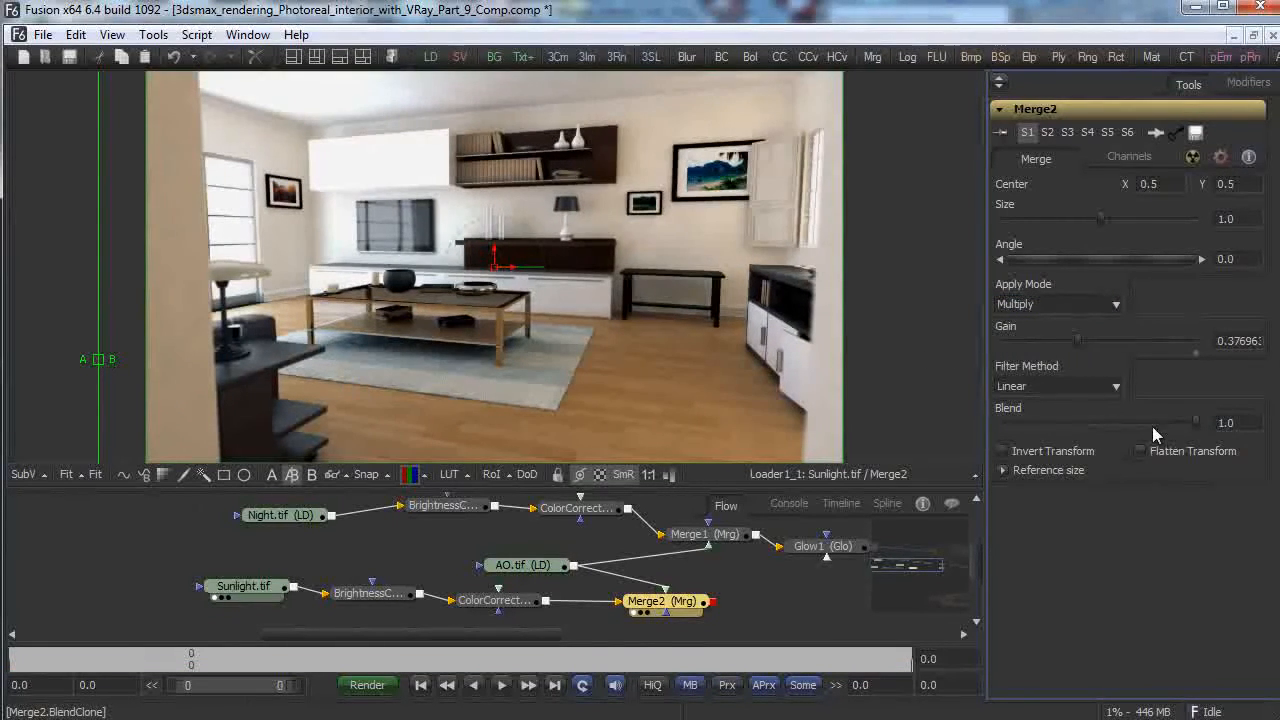
pyautogui.moveTo(1196, 424); pyautogui.dragTo(1134, 433)
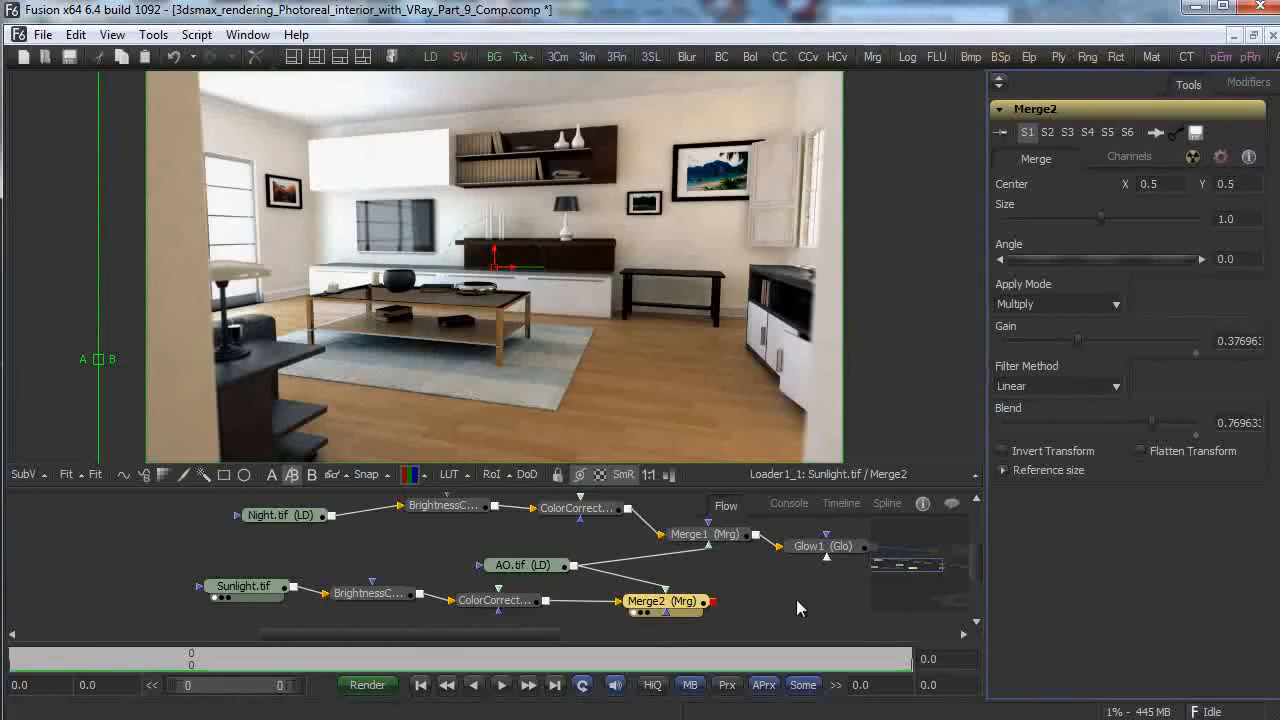
pyautogui.moveTo(425, 636); pyautogui.dragTo(547, 632)
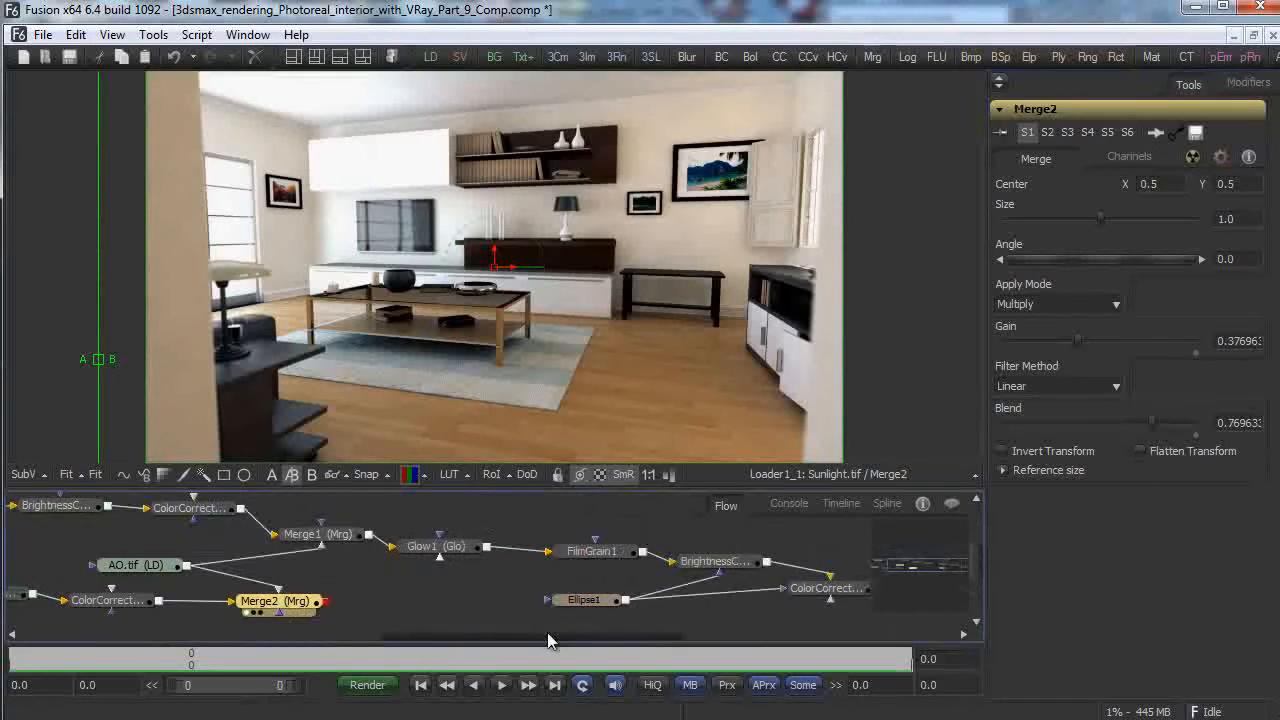
# Add a Soft Glow node after Merge2 and show its output in the viewer.
pyautogui.rightClick(375, 600)
pyautogui.moveTo(504, 605)
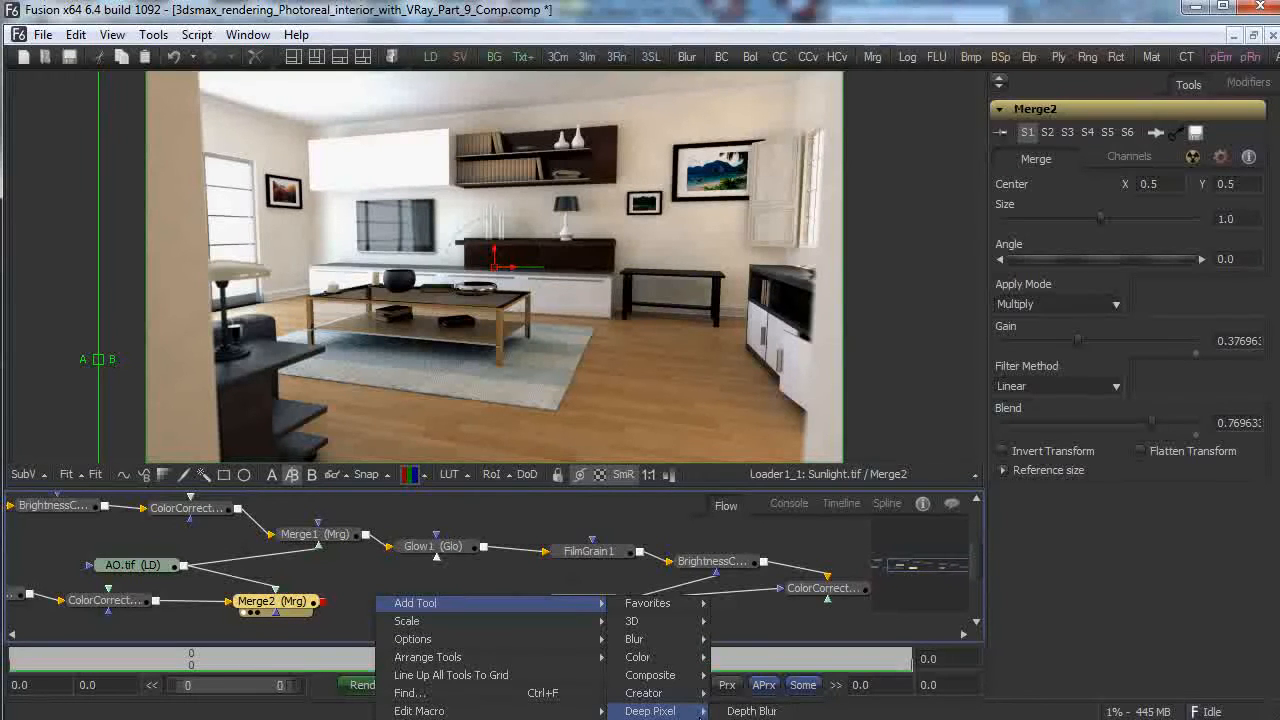
pyautogui.moveTo(636, 639)
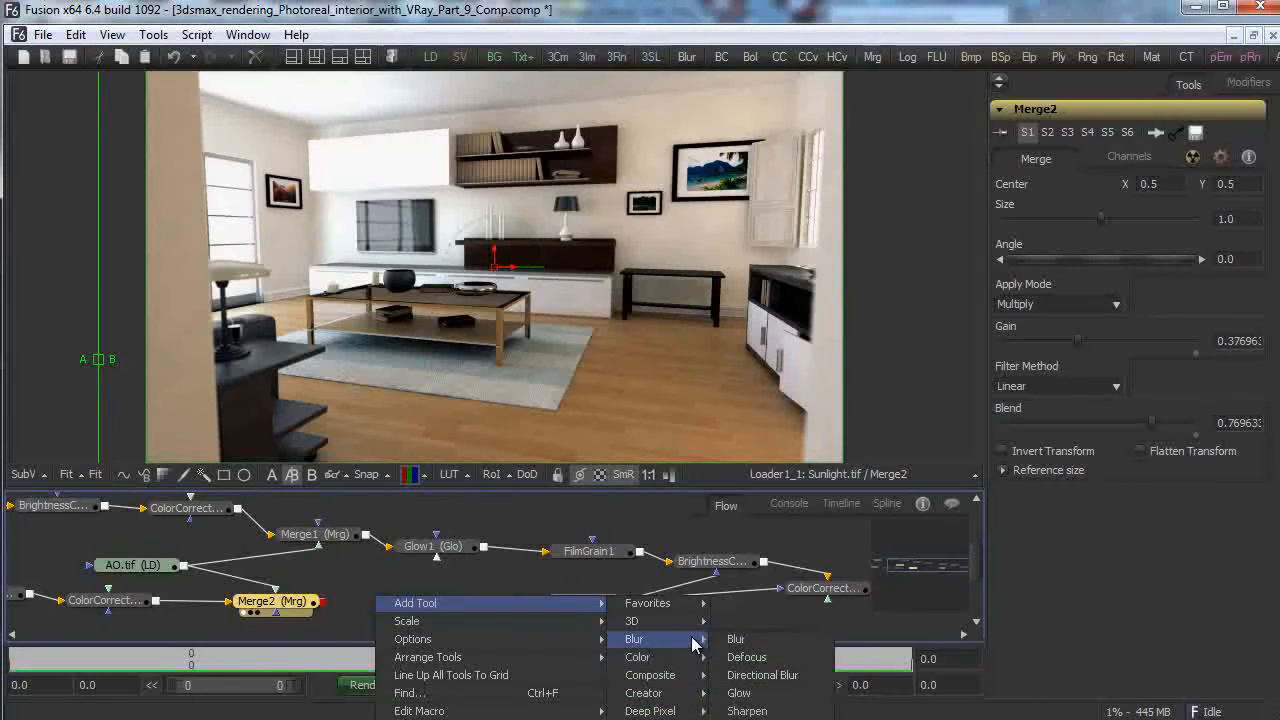
pyautogui.click(752, 719)
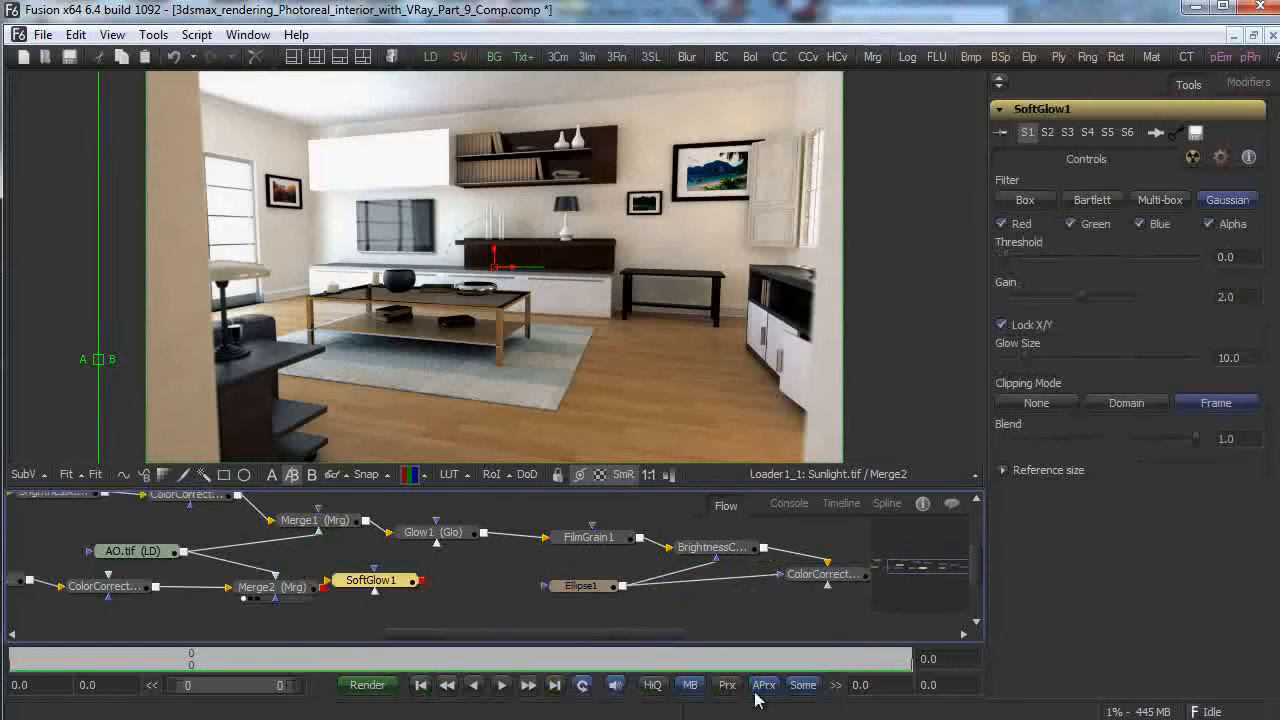
pyautogui.moveTo(384, 576); pyautogui.dragTo(420, 590)
pyautogui.moveTo(330, 592); pyautogui.dragTo(668, 368)
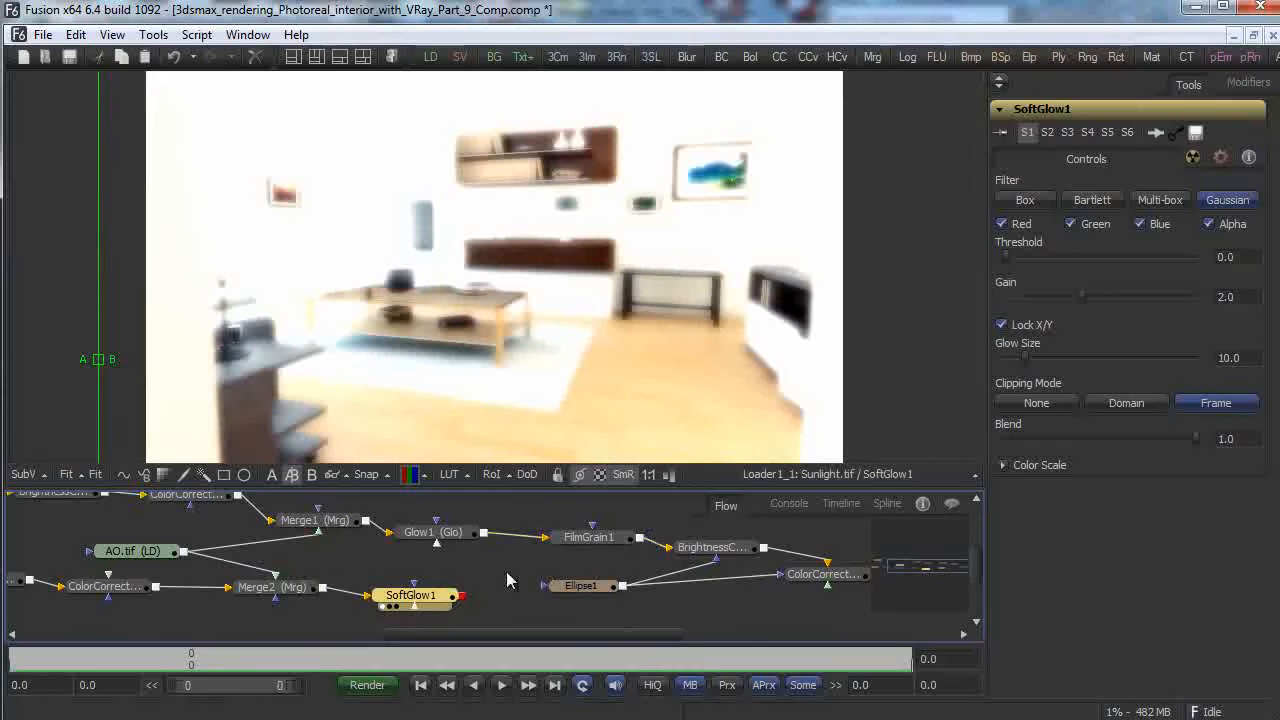
# Set SoftGlow1's threshold to about 0.80, gain to 0.73 and glow size to 22.5.
pyautogui.moveTo(1002, 258); pyautogui.dragTo(1175, 260)
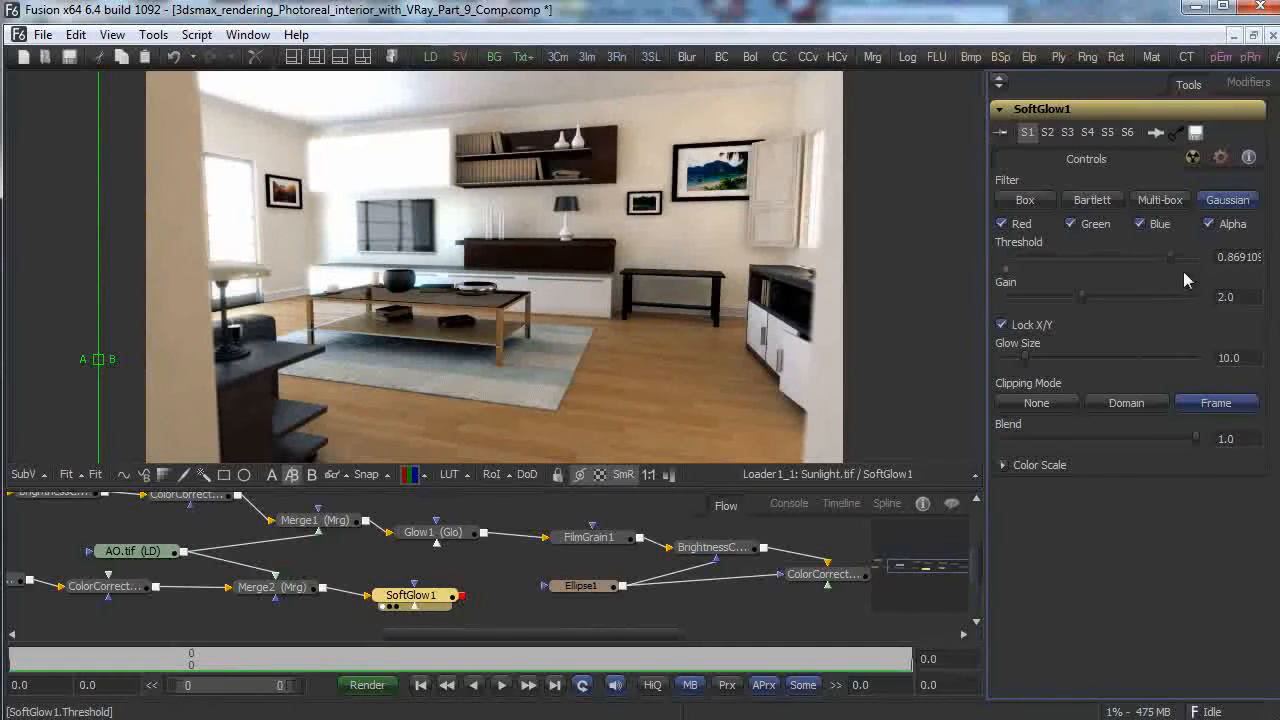
pyautogui.moveTo(1081, 297); pyautogui.dragTo(1008, 304)
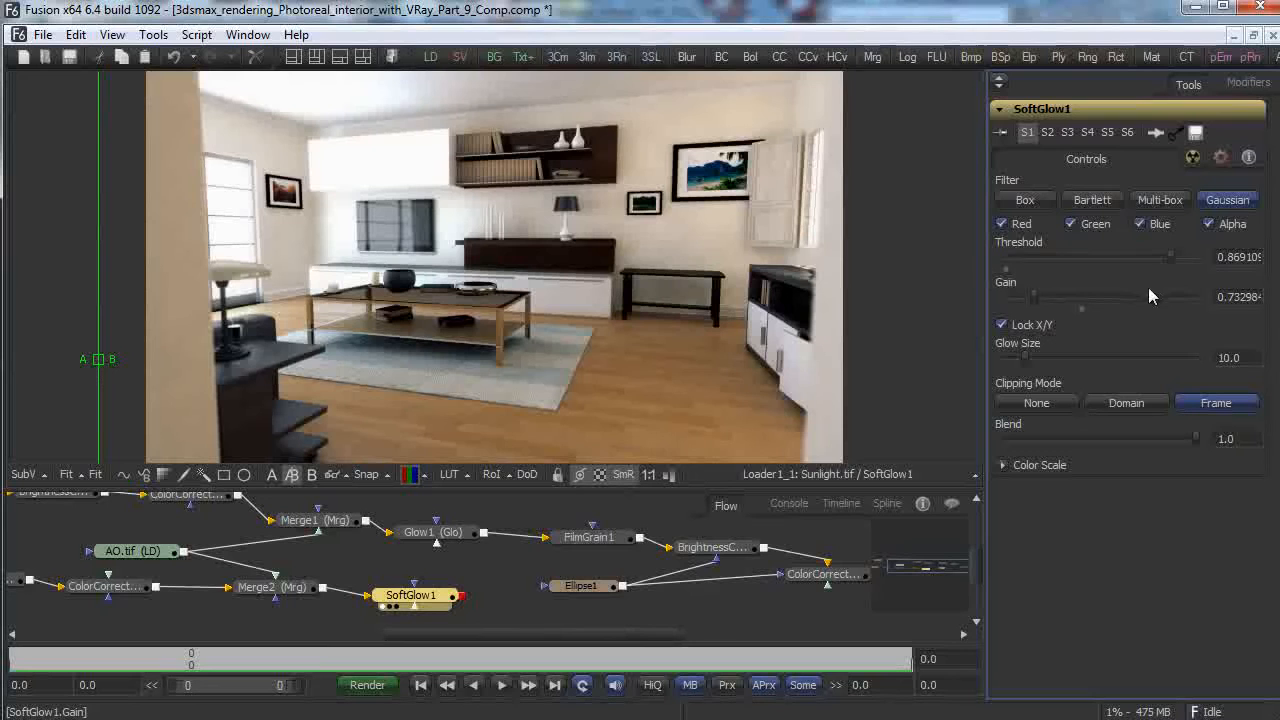
pyautogui.moveTo(1172, 257)
pyautogui.mouseDown()
pyautogui.moveTo(1200, 259)
pyautogui.moveTo(1157, 260)
pyautogui.mouseUp()
pyautogui.moveTo(1029, 357); pyautogui.dragTo(1064, 346)
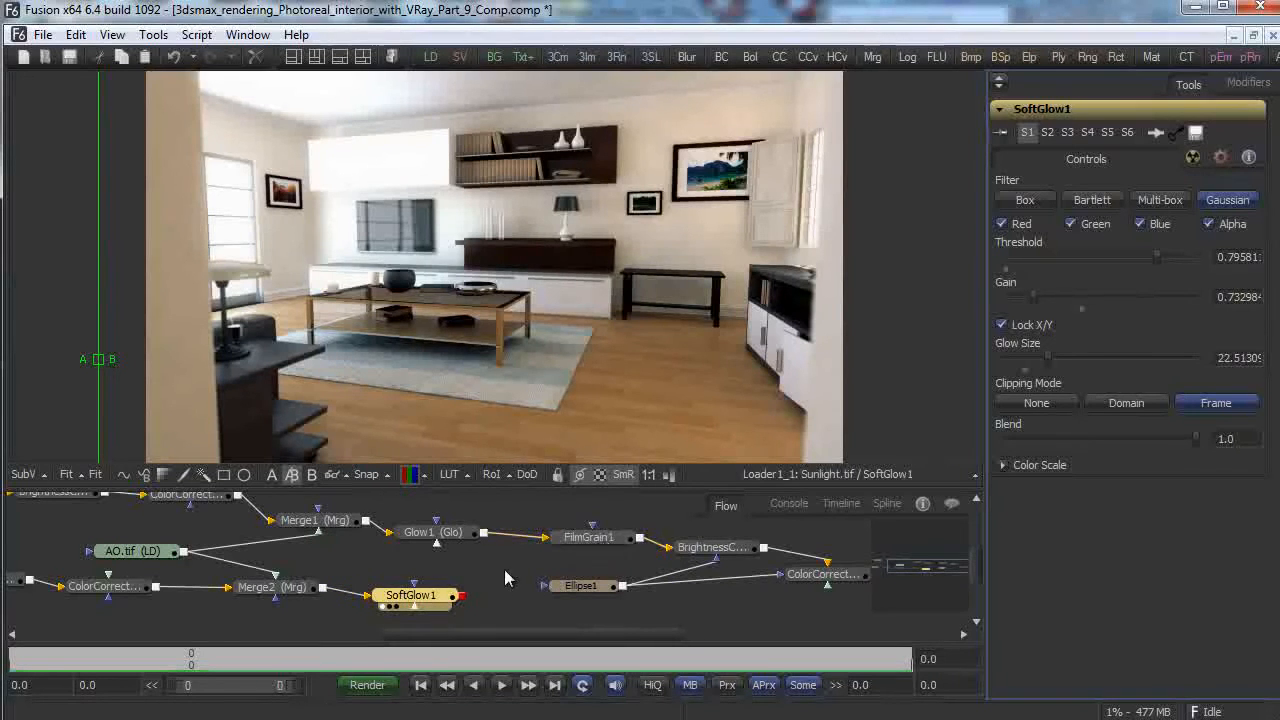
# Add a FilmGrain2 node below SoftGlow1 and reposition SoftGlow1.
pyautogui.rightClick(496, 596)
pyautogui.moveTo(688, 610)
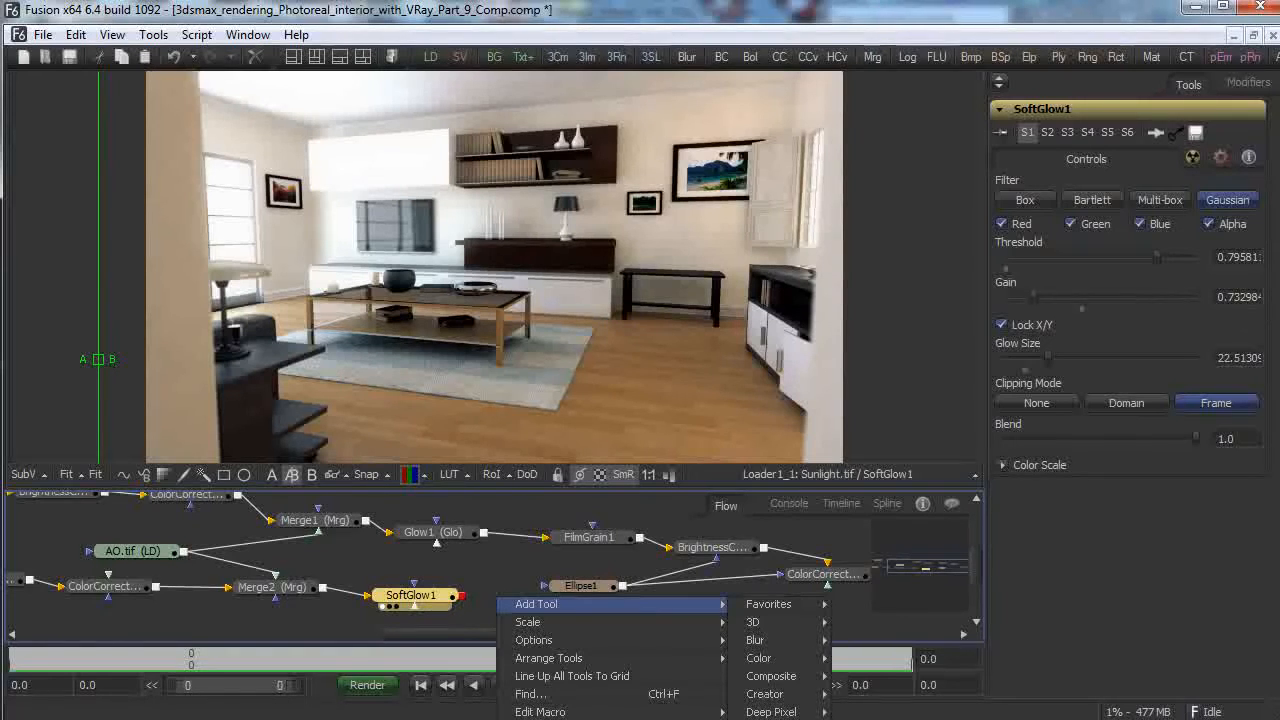
pyautogui.click(880, 718)
pyautogui.moveTo(494, 578); pyautogui.dragTo(535, 604)
pyautogui.moveTo(460, 588); pyautogui.dragTo(488, 608)
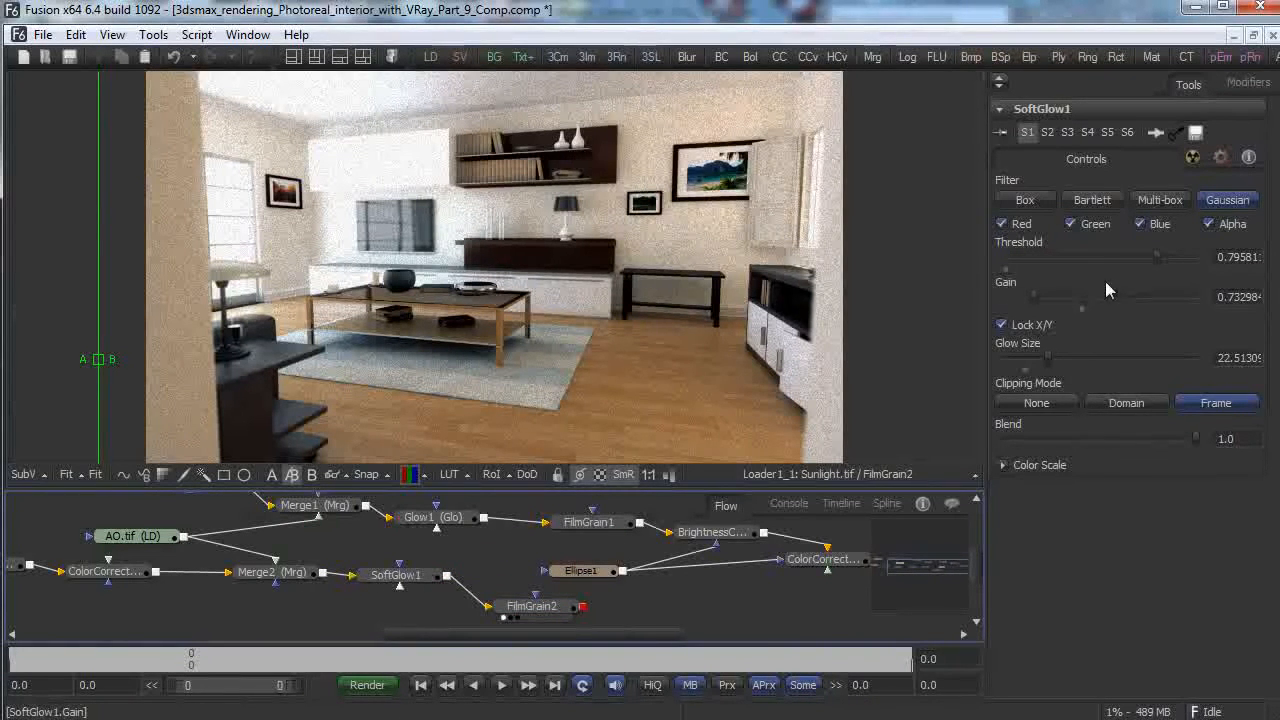
# Try a 0.96 glow threshold and 0.16 gain on SoftGlow1, then undo both changes.
pyautogui.moveTo(1158, 262); pyautogui.dragTo(1191, 265)
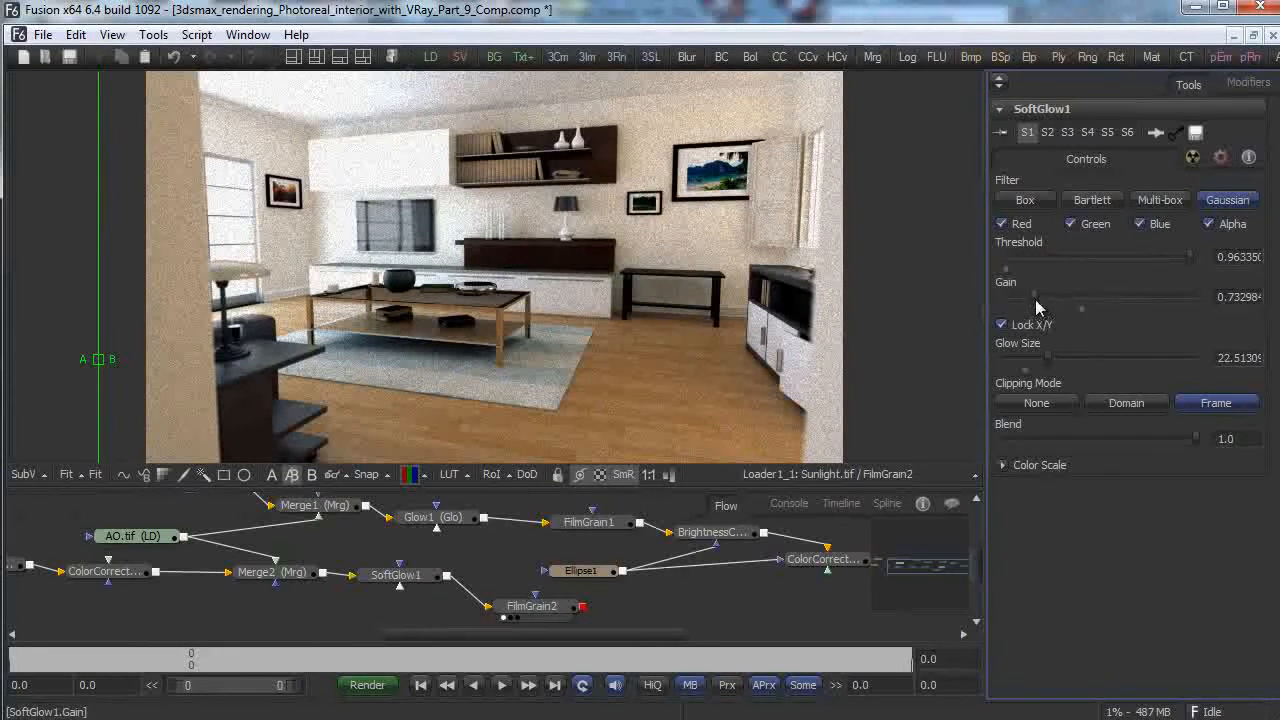
pyautogui.moveTo(1038, 306); pyautogui.dragTo(1072, 310)
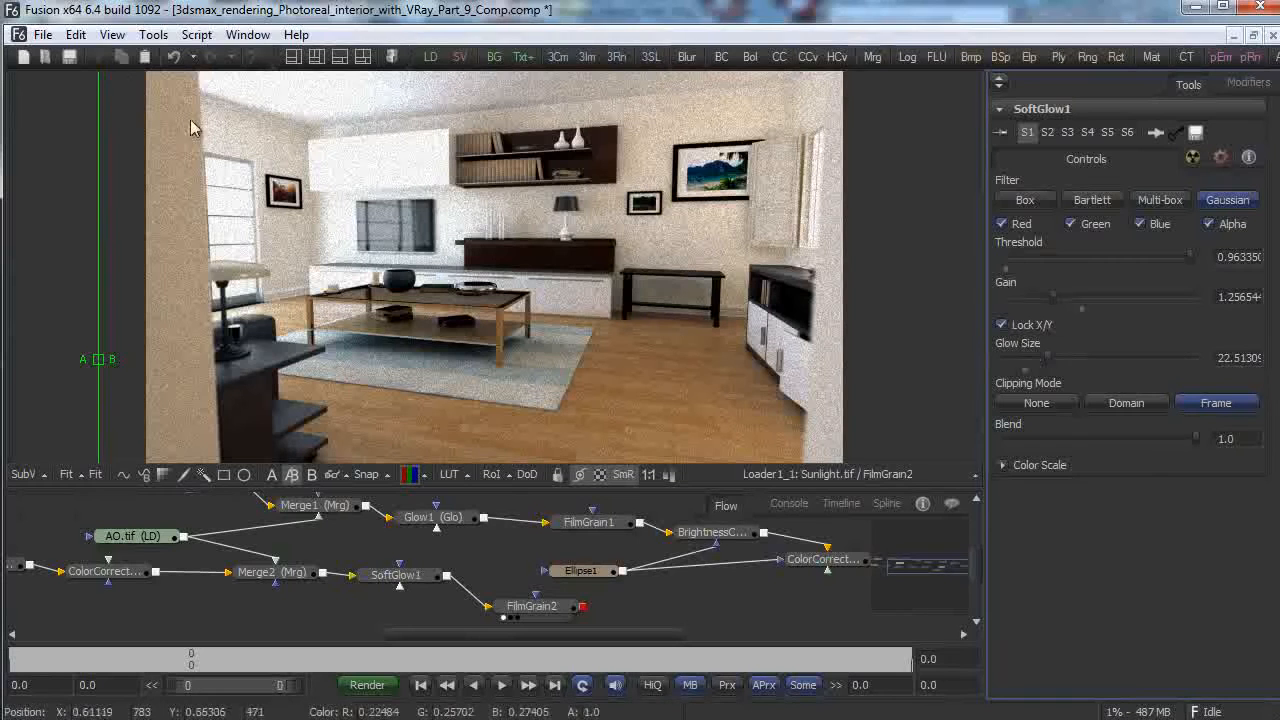
pyautogui.click(76, 36)
pyautogui.click(100, 64)
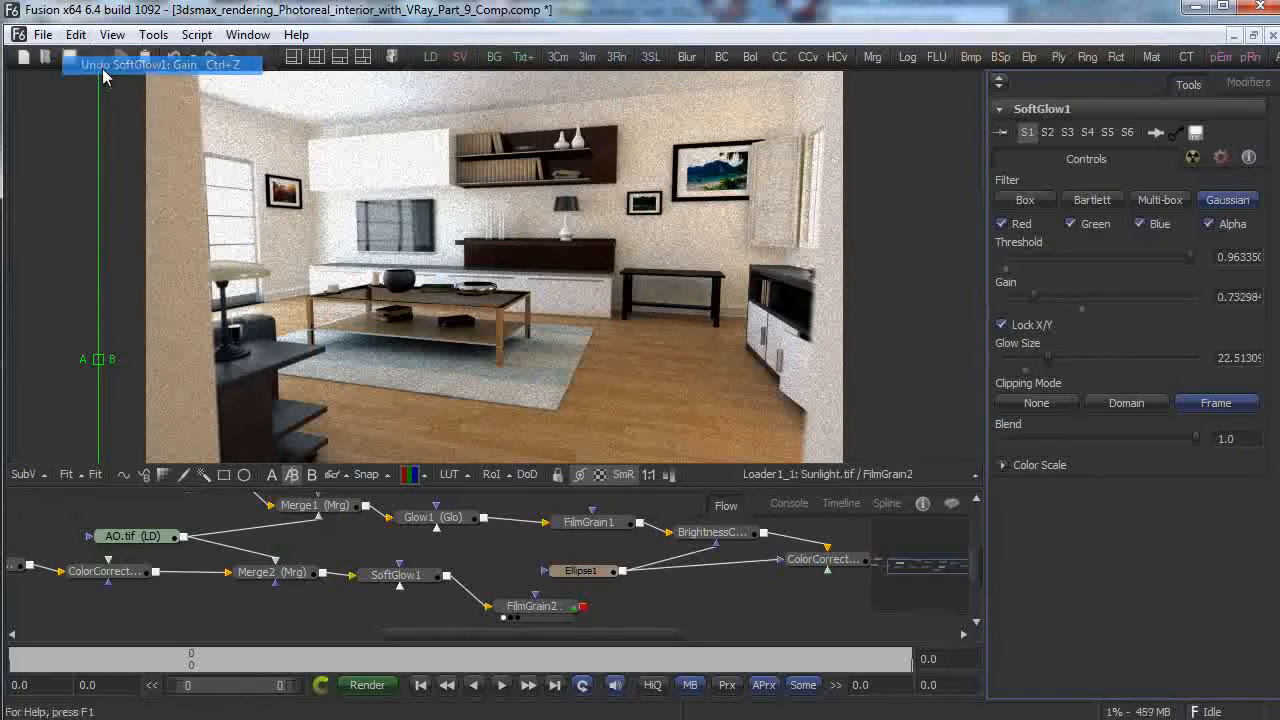
pyautogui.click(77, 36)
pyautogui.click(100, 64)
pyautogui.click(76, 35)
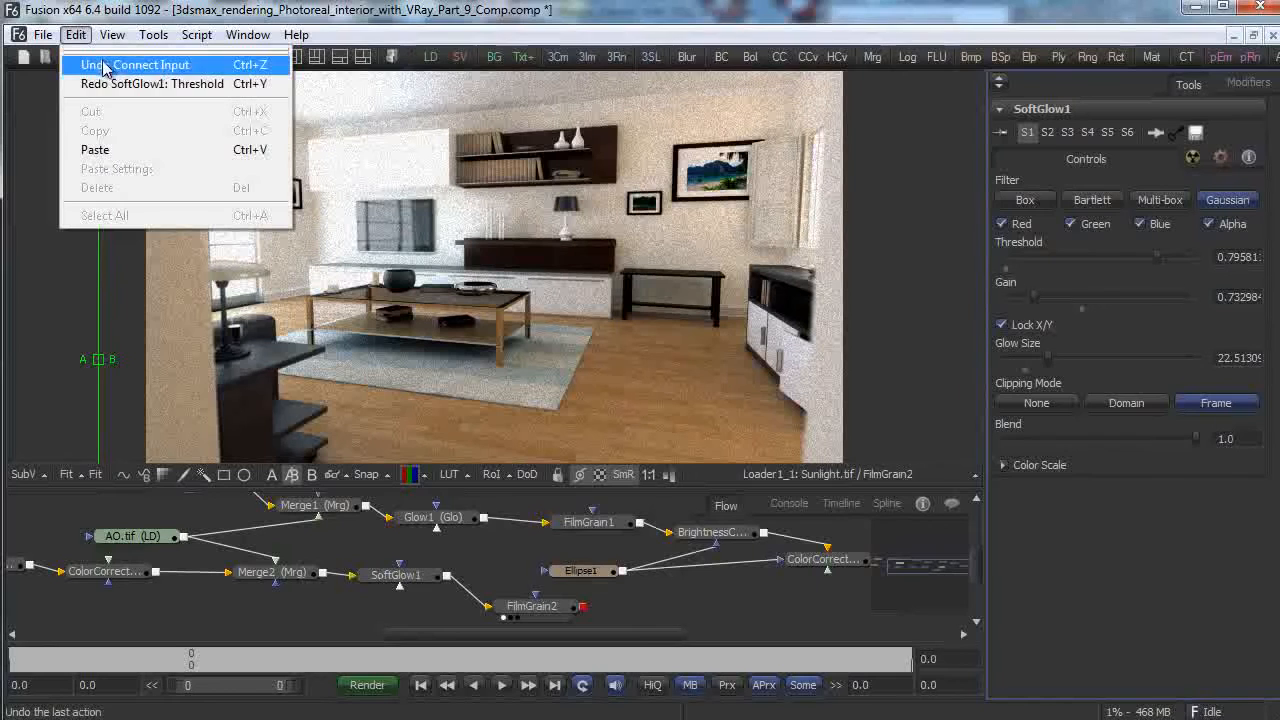
# Unlock FilmGrain2's X/Y size, set size to 0.57 and strength to about 0.02.
pyautogui.click(531, 606)
pyautogui.click(1139, 284)
pyautogui.moveTo(1102, 312); pyautogui.dragTo(1058, 319)
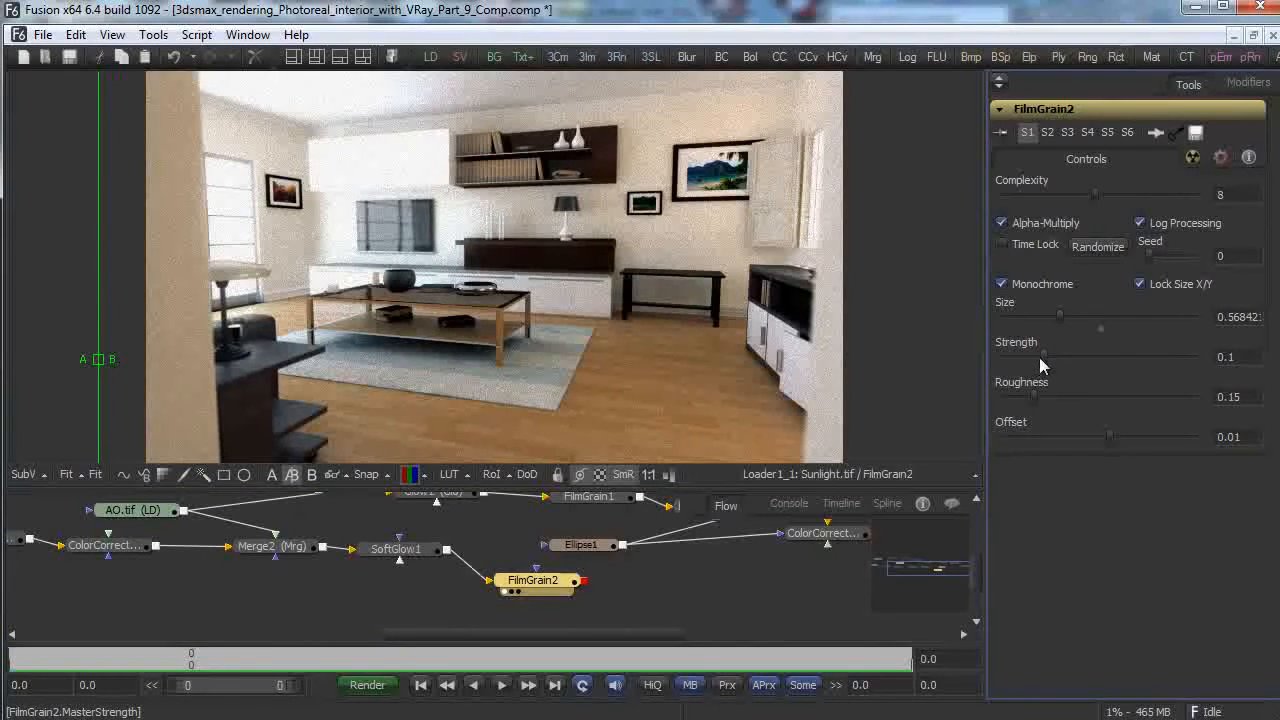
pyautogui.moveTo(1040, 358); pyautogui.dragTo(1033, 360)
pyautogui.moveTo(1018, 363); pyautogui.dragTo(1016, 360)
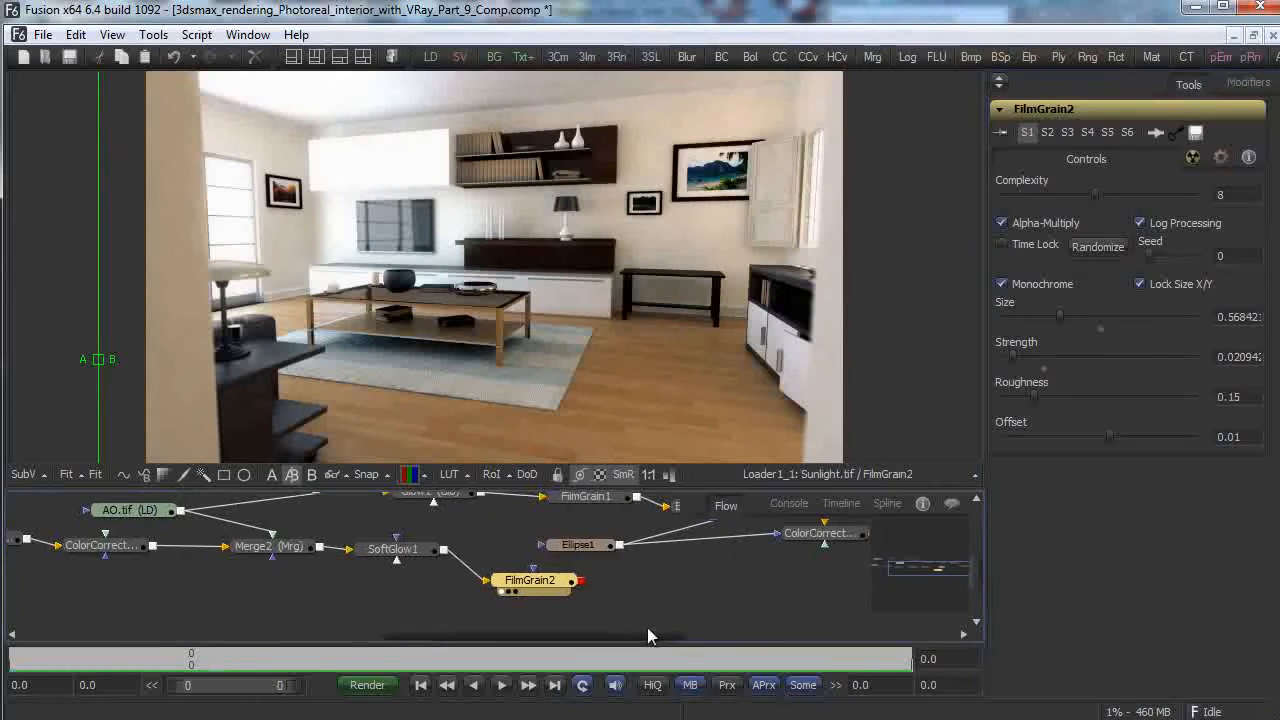
pyautogui.moveTo(648, 633); pyautogui.dragTo(692, 633)
pyautogui.moveTo(457, 543); pyautogui.dragTo(443, 542)
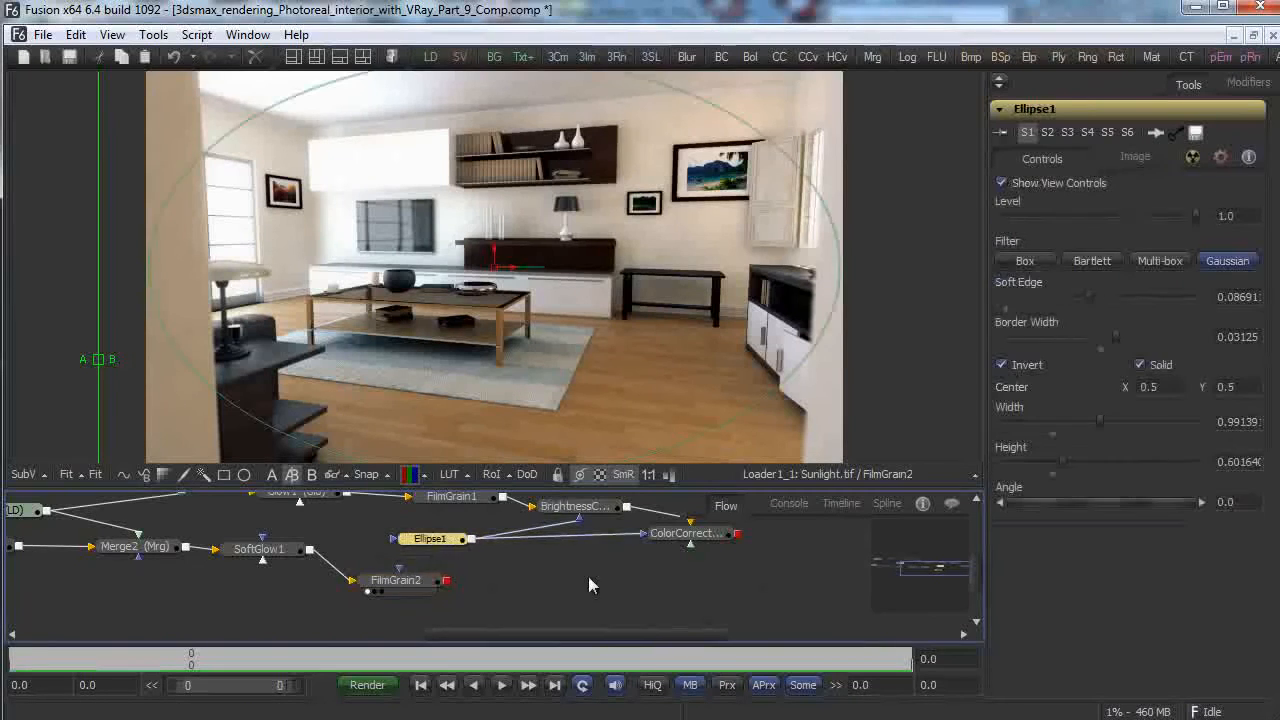
# Add BrightnessContrast4 fed by FilmGrain2, masked by Ellipse1, with contrast 0.42 and brightness -0.21.
pyautogui.rightClick(516, 584)
pyautogui.moveTo(671, 596)
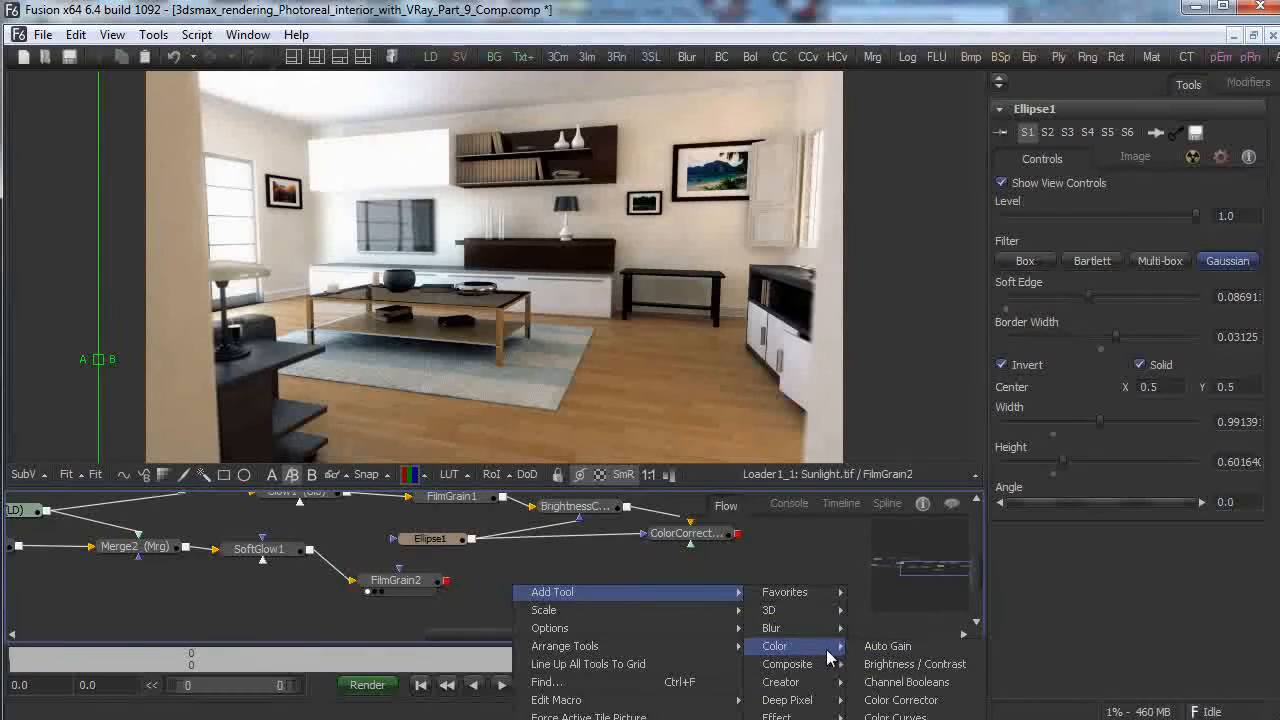
pyautogui.click(900, 664)
pyautogui.moveTo(445, 578); pyautogui.dragTo(490, 582)
pyautogui.moveTo(472, 536); pyautogui.dragTo(542, 581)
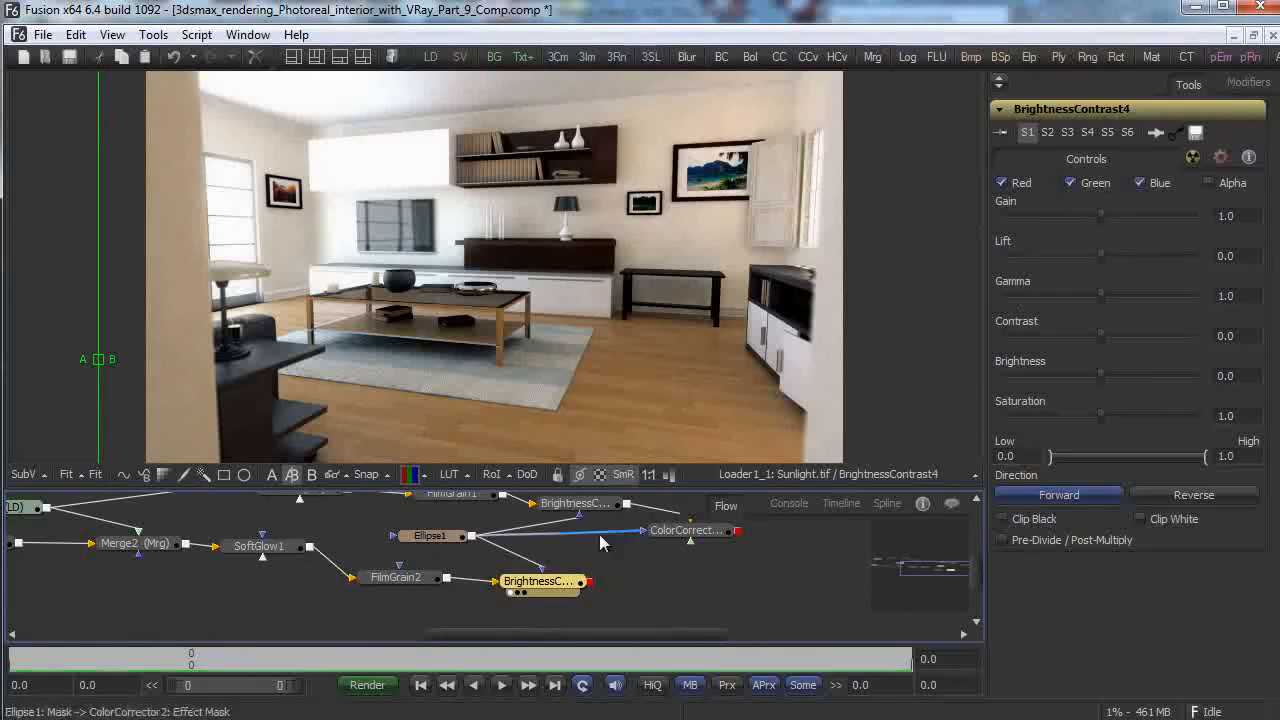
pyautogui.moveTo(1093, 336); pyautogui.dragTo(1139, 335)
pyautogui.moveTo(1100, 376); pyautogui.dragTo(1100, 418)
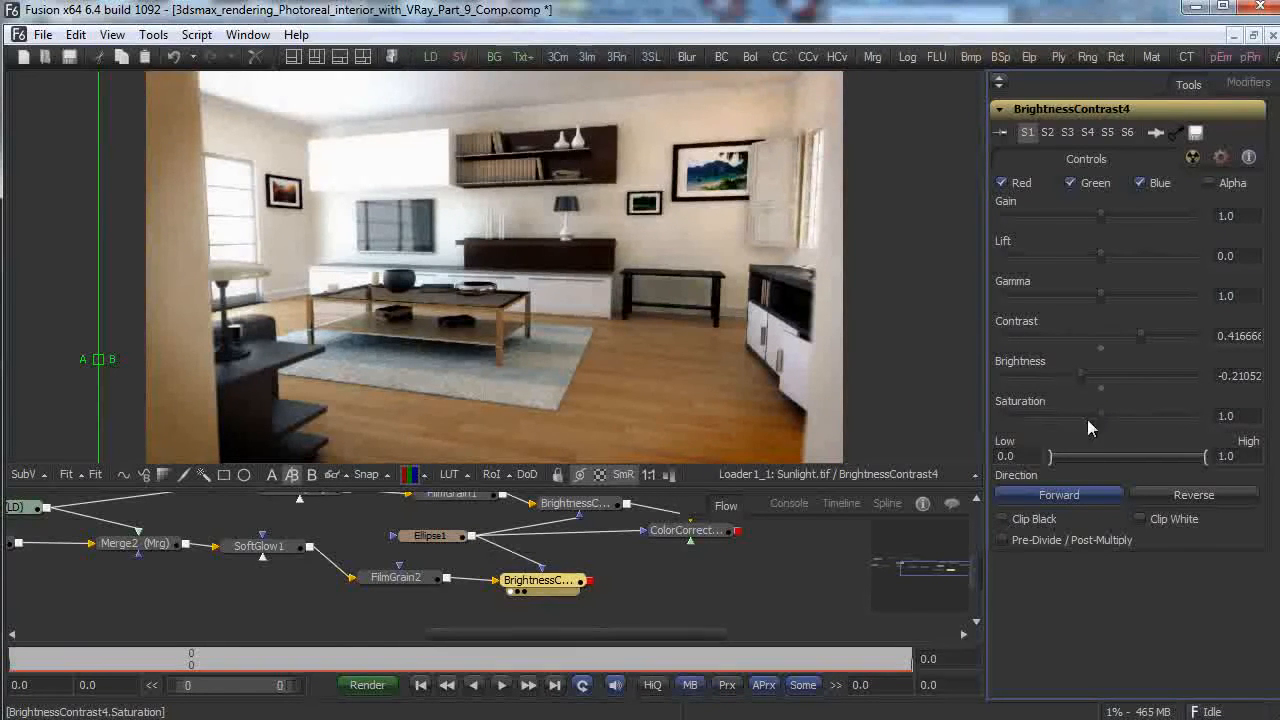
# Add ColorCorrector4 after BrightnessContrast4, view it, and apply a cool tint of -0.41 at strength 0.10.
pyautogui.rightClick(650, 588)
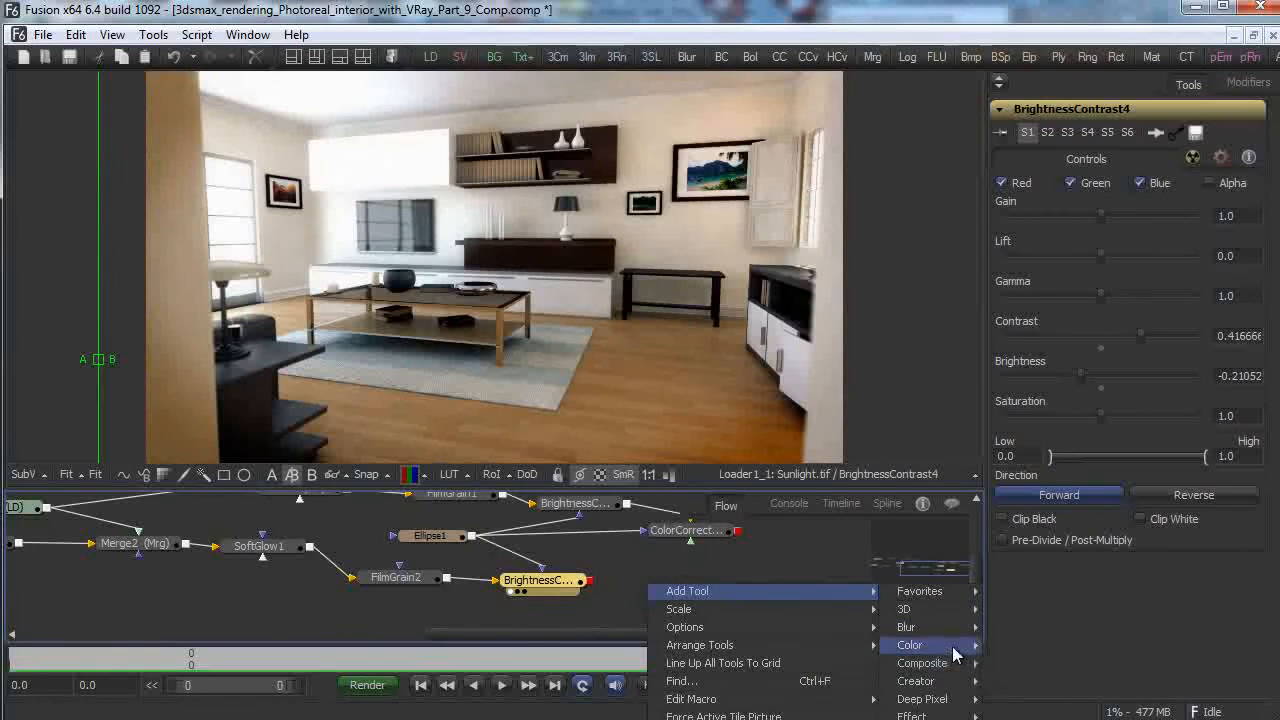
pyautogui.moveTo(955, 648)
pyautogui.click(1040, 699)
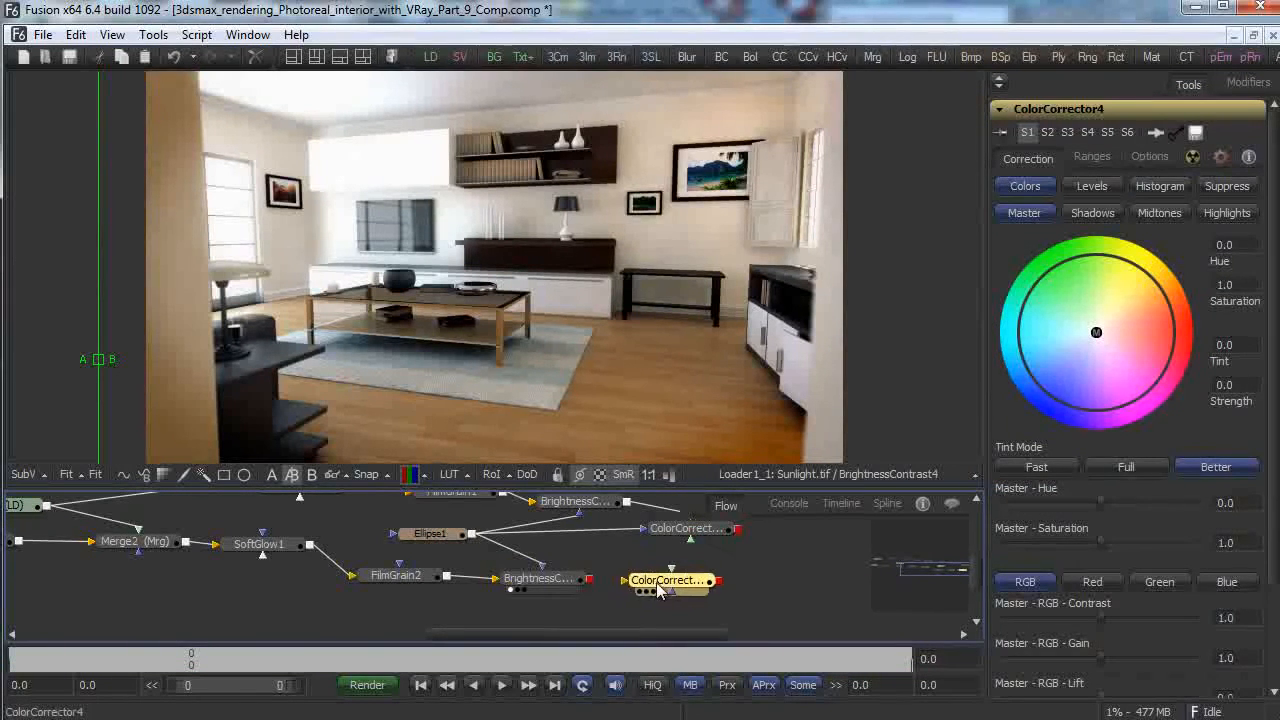
pyautogui.moveTo(665, 582); pyautogui.dragTo(910, 373)
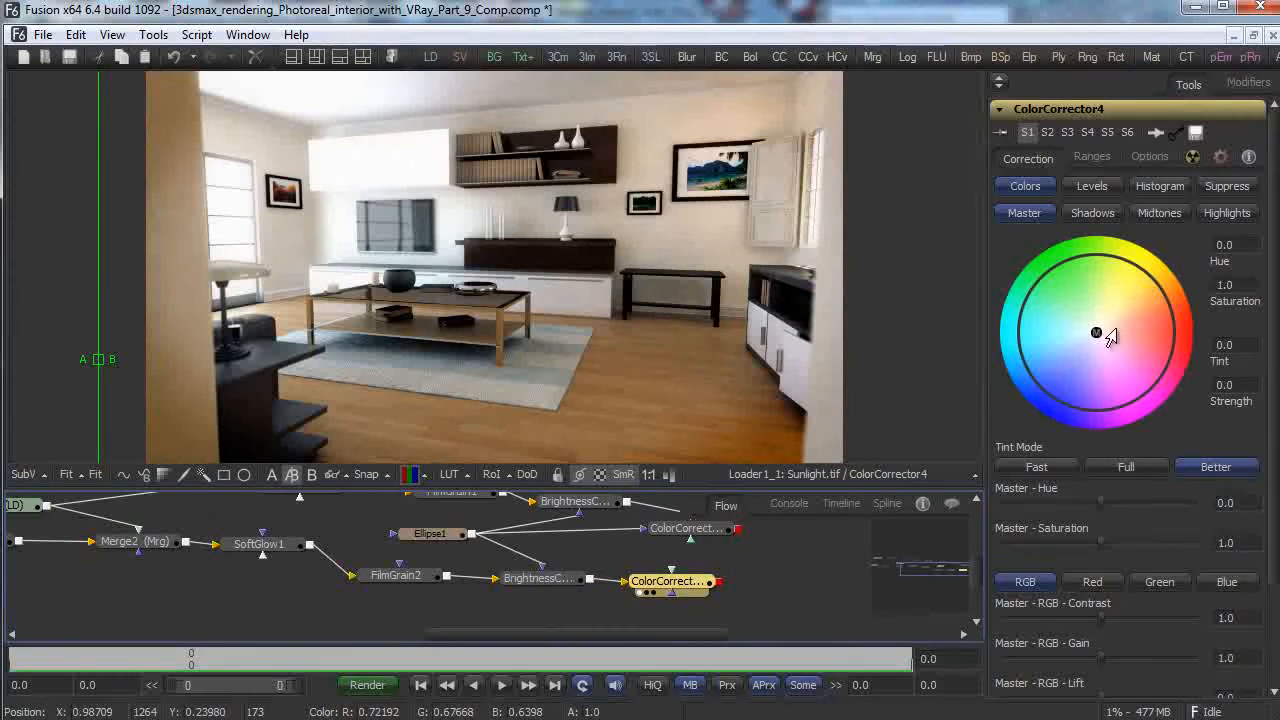
pyautogui.moveTo(1092, 338); pyautogui.dragTo(1085, 348)
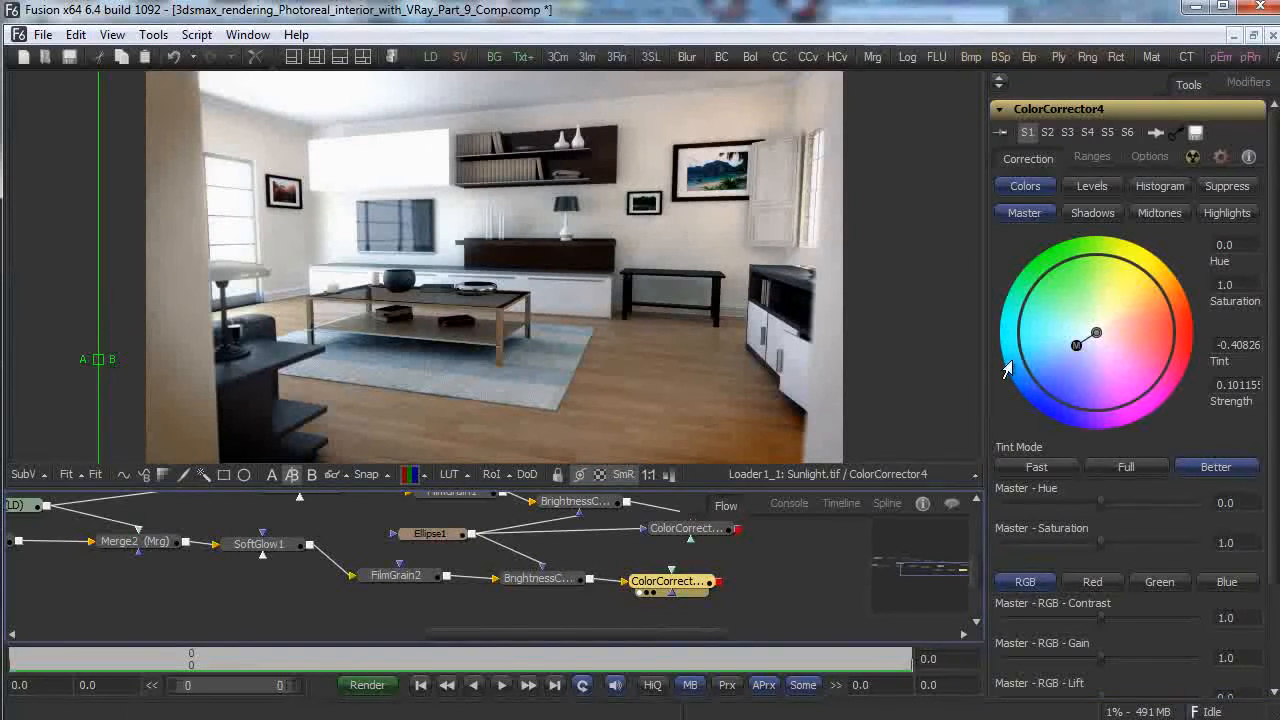
# Resize the Ellipse1 vignette to about 0.93 wide and 0.62 tall.
pyautogui.click(455, 543)
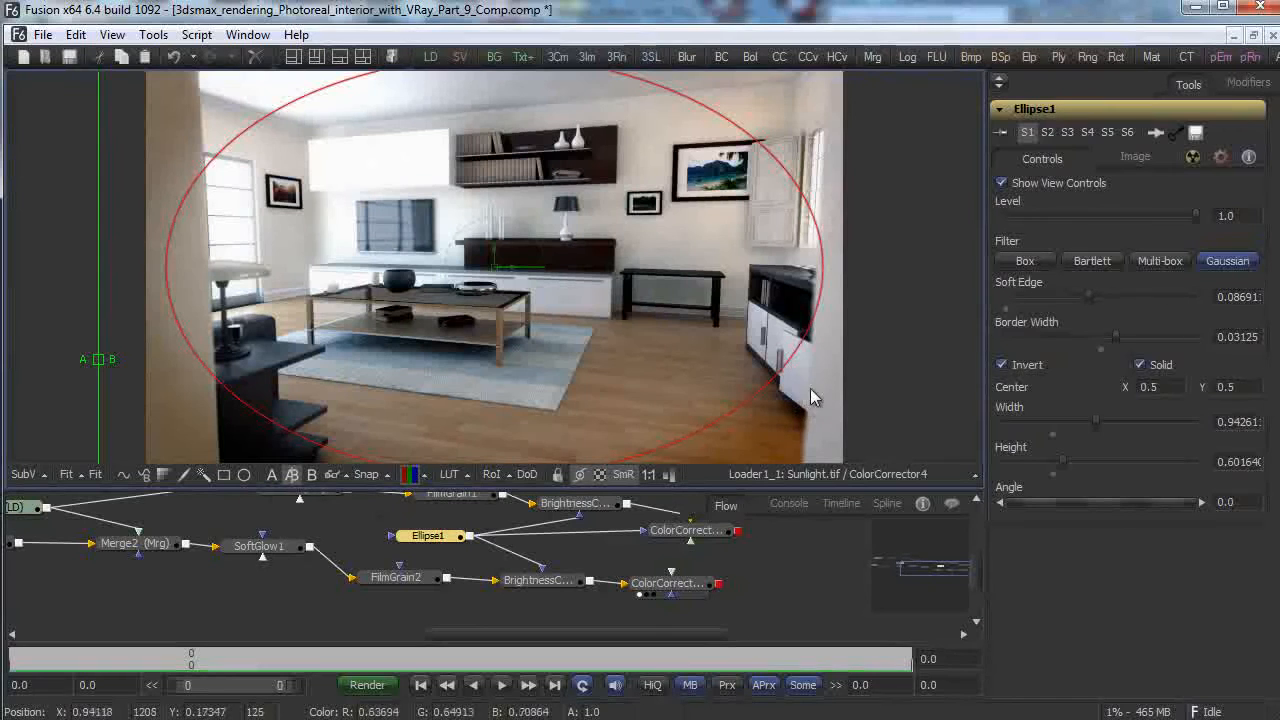
pyautogui.moveTo(323, 94); pyautogui.dragTo(320, 88)
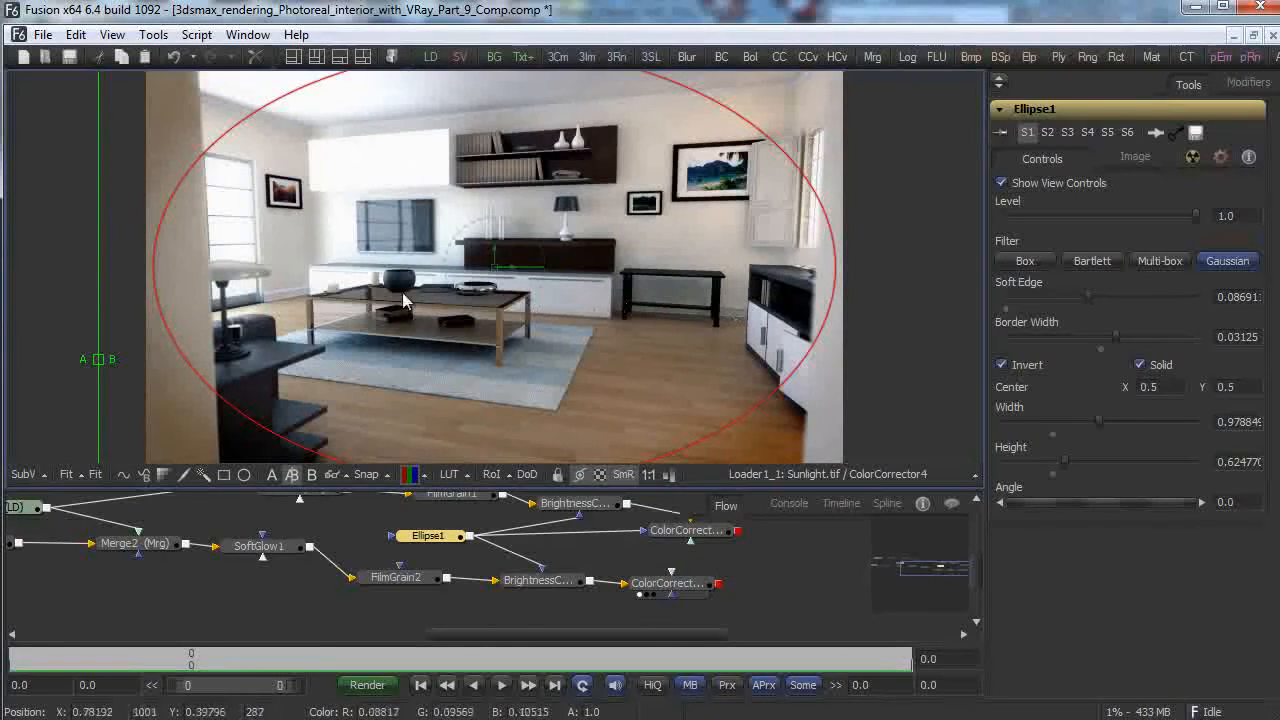
pyautogui.moveTo(160, 312); pyautogui.dragTo(177, 313)
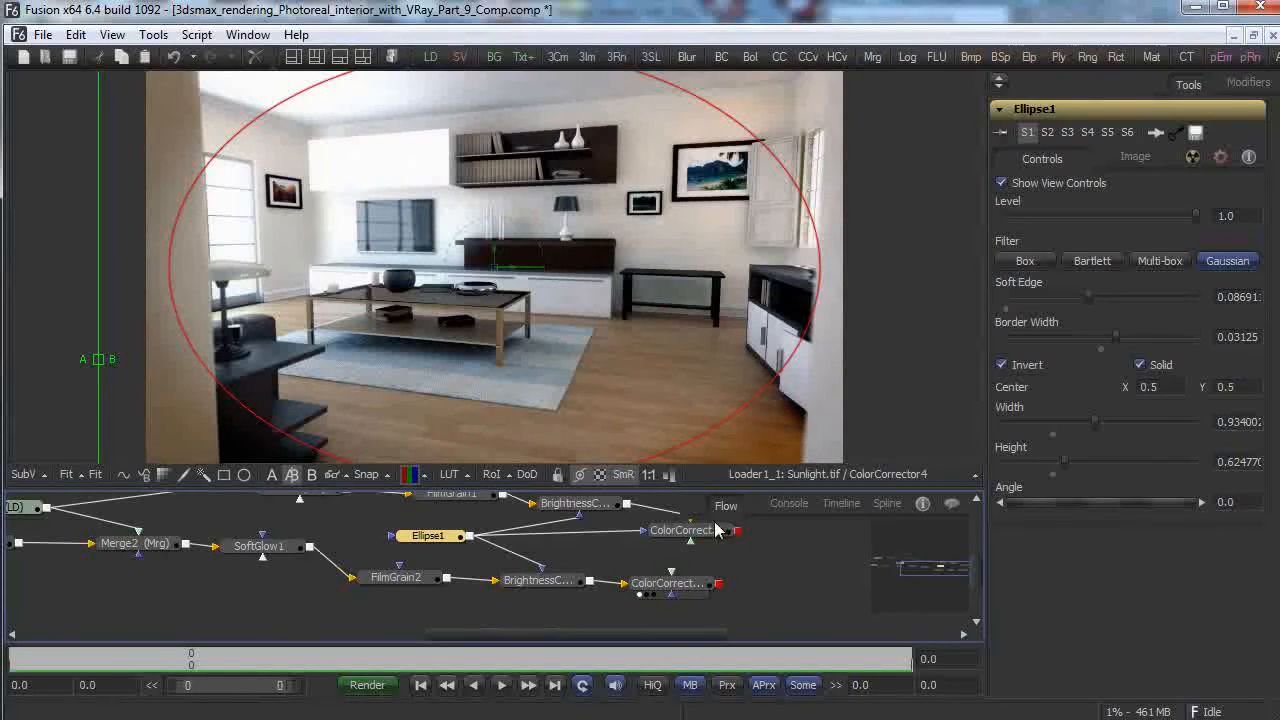
# Compare ColorCorrector2 and ColorCorrector4 with a split wipe in the viewer, then remove the split.
pyautogui.moveTo(668, 527); pyautogui.dragTo(760, 345)
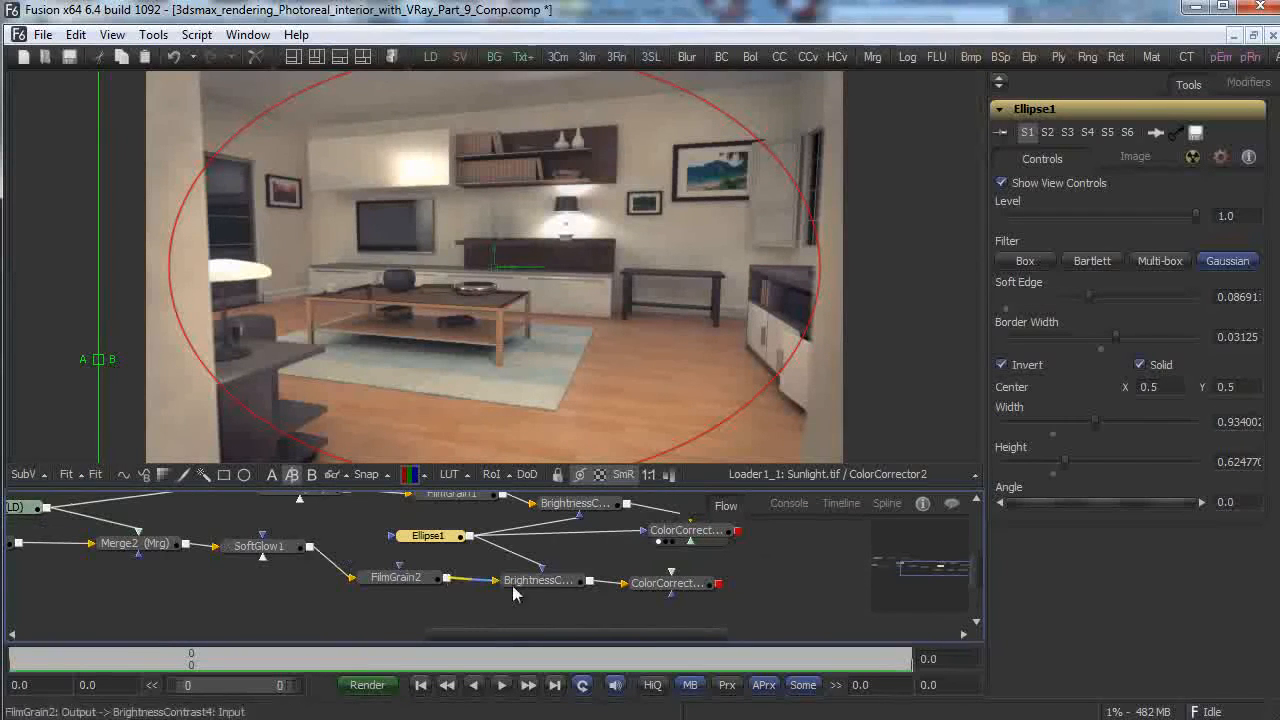
pyautogui.moveTo(505, 635); pyautogui.dragTo(312, 627)
pyautogui.moveTo(108, 368); pyautogui.dragTo(437, 362)
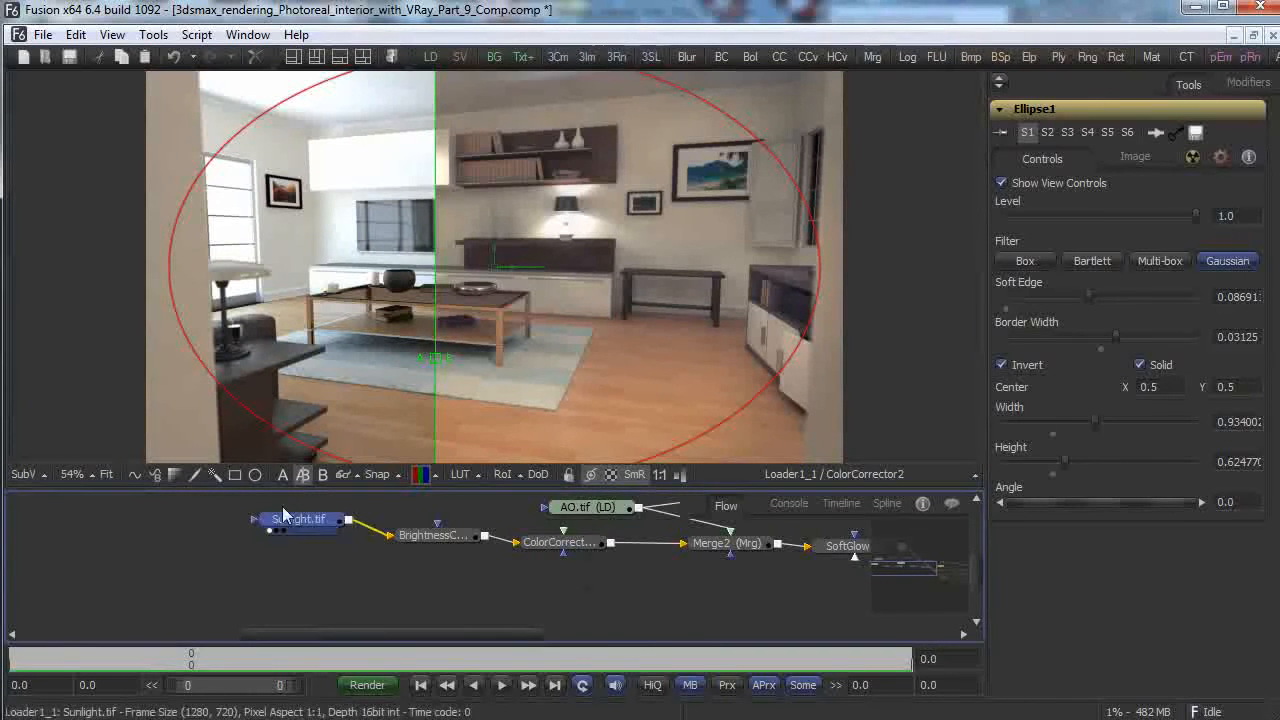
pyautogui.moveTo(362, 640); pyautogui.dragTo(578, 630)
pyautogui.moveTo(563, 581); pyautogui.dragTo(700, 358)
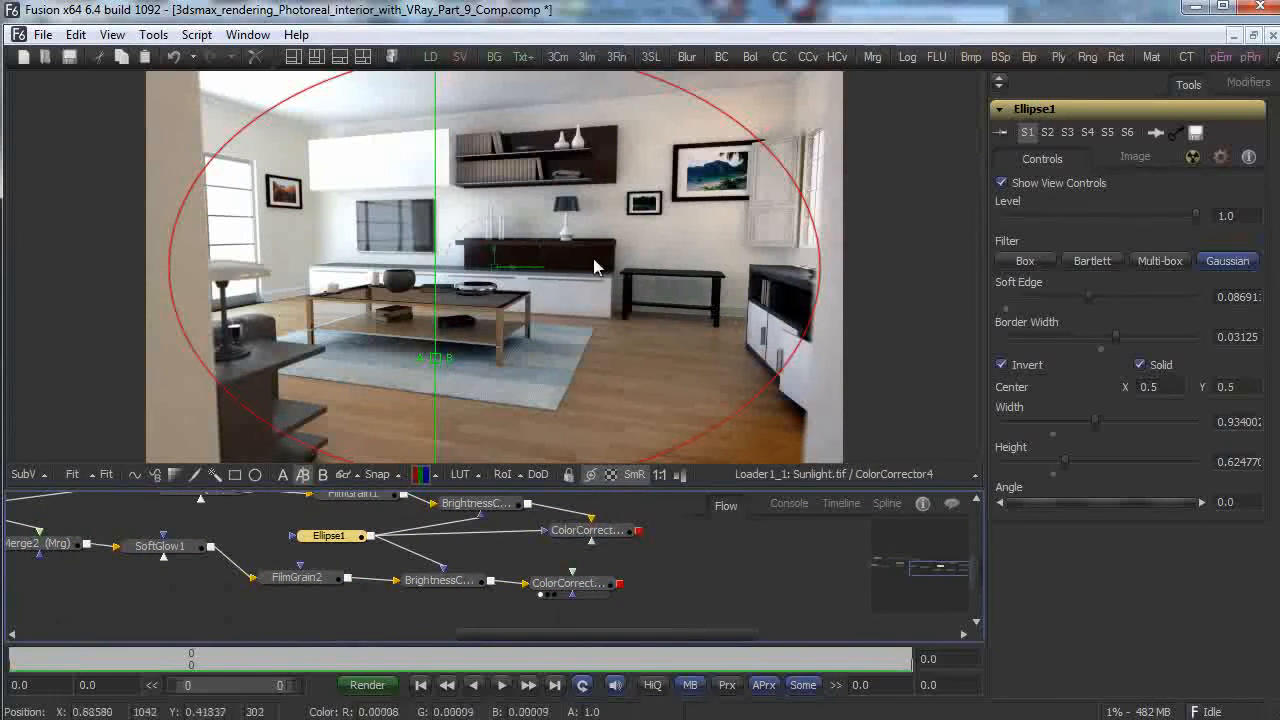
pyautogui.moveTo(435, 358); pyautogui.dragTo(114, 371)
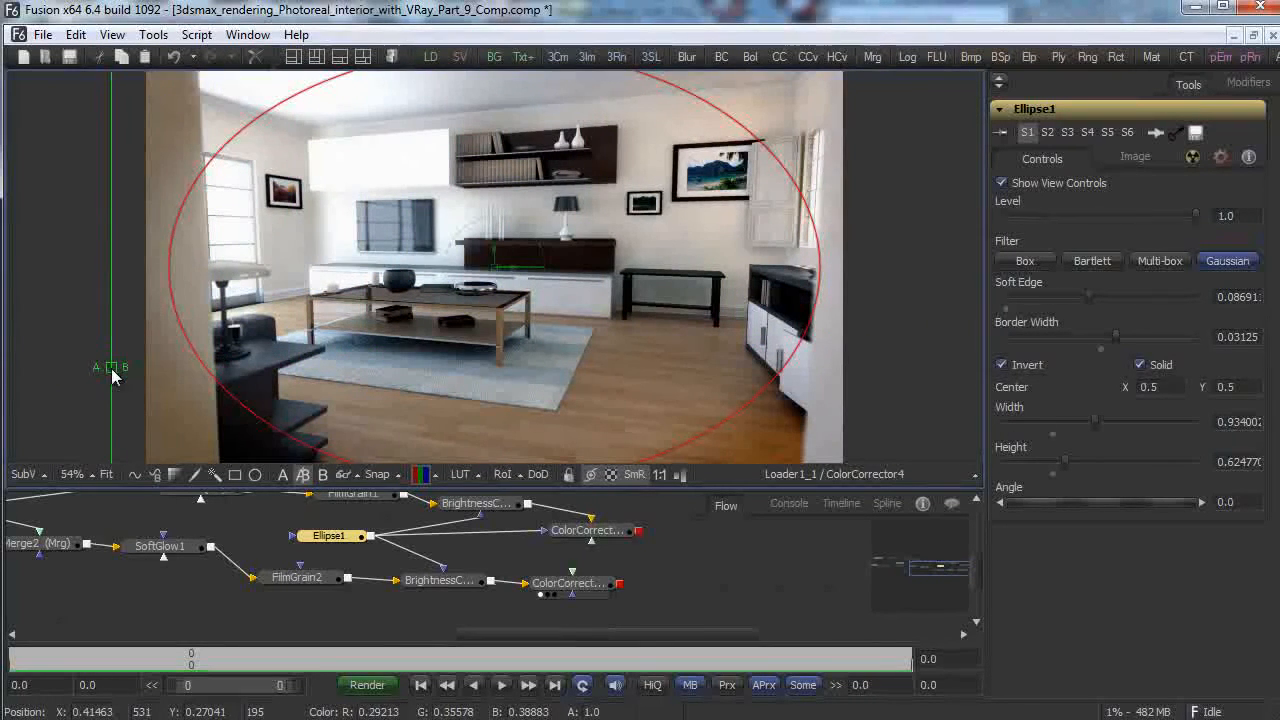
# Save the comp and pan the node graph back to the start of the chain.
pyautogui.click(43, 34)
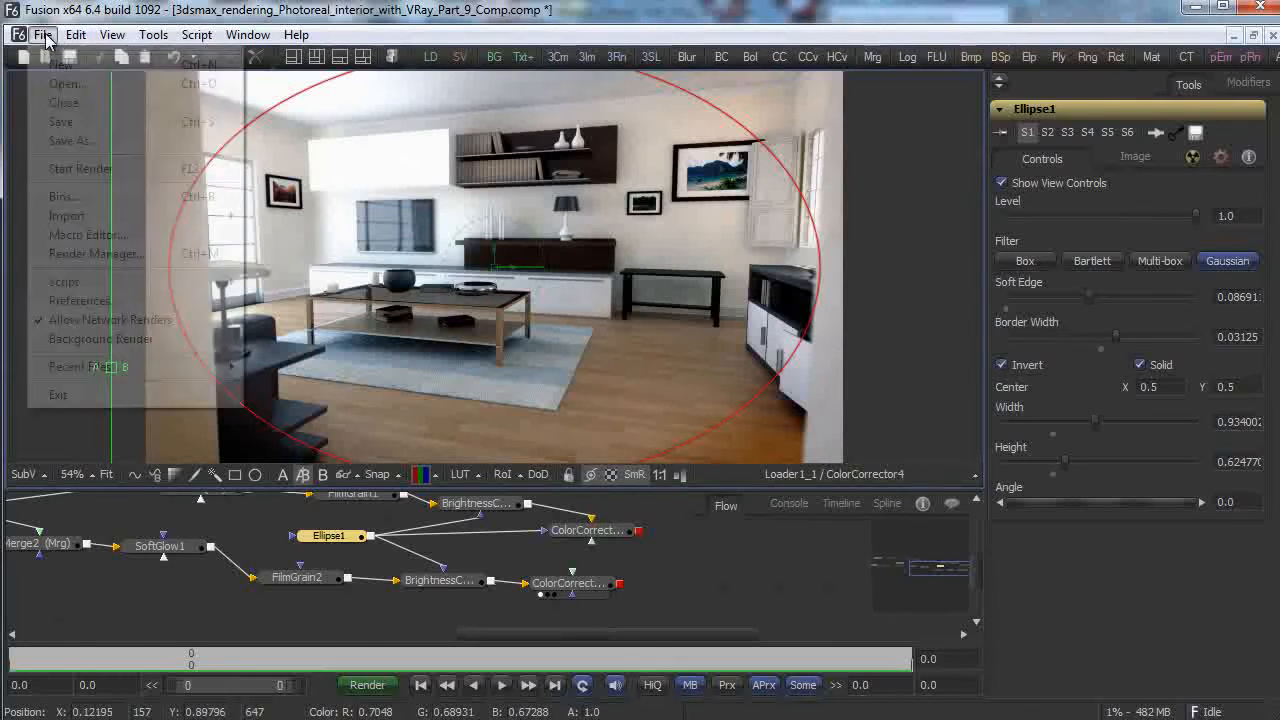
pyautogui.click(80, 121)
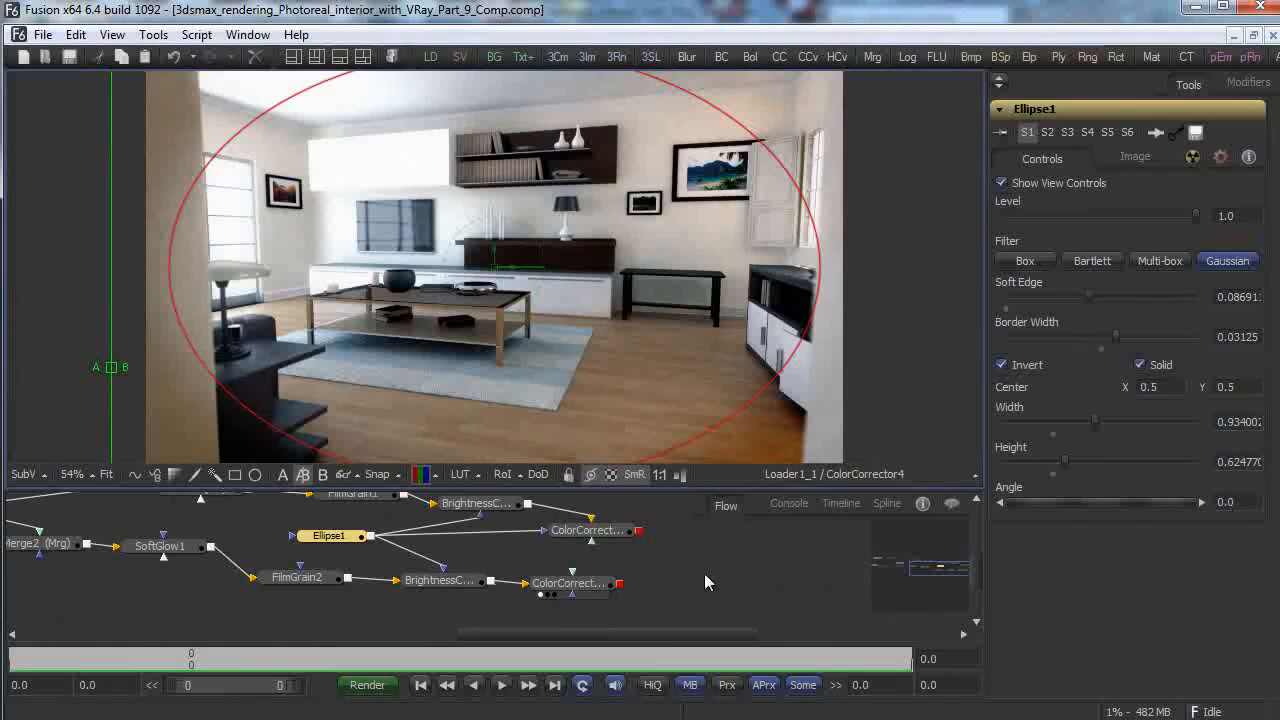
pyautogui.moveTo(946, 571); pyautogui.dragTo(880, 567)
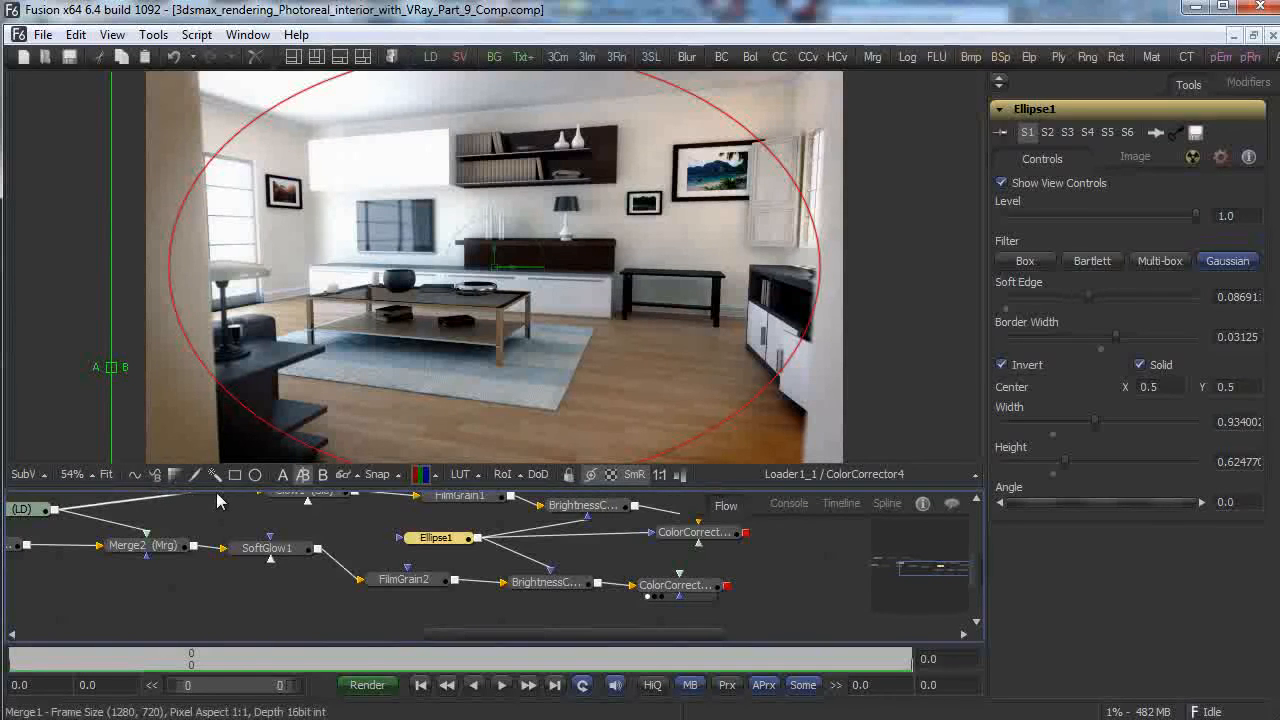
pyautogui.moveTo(219, 500)
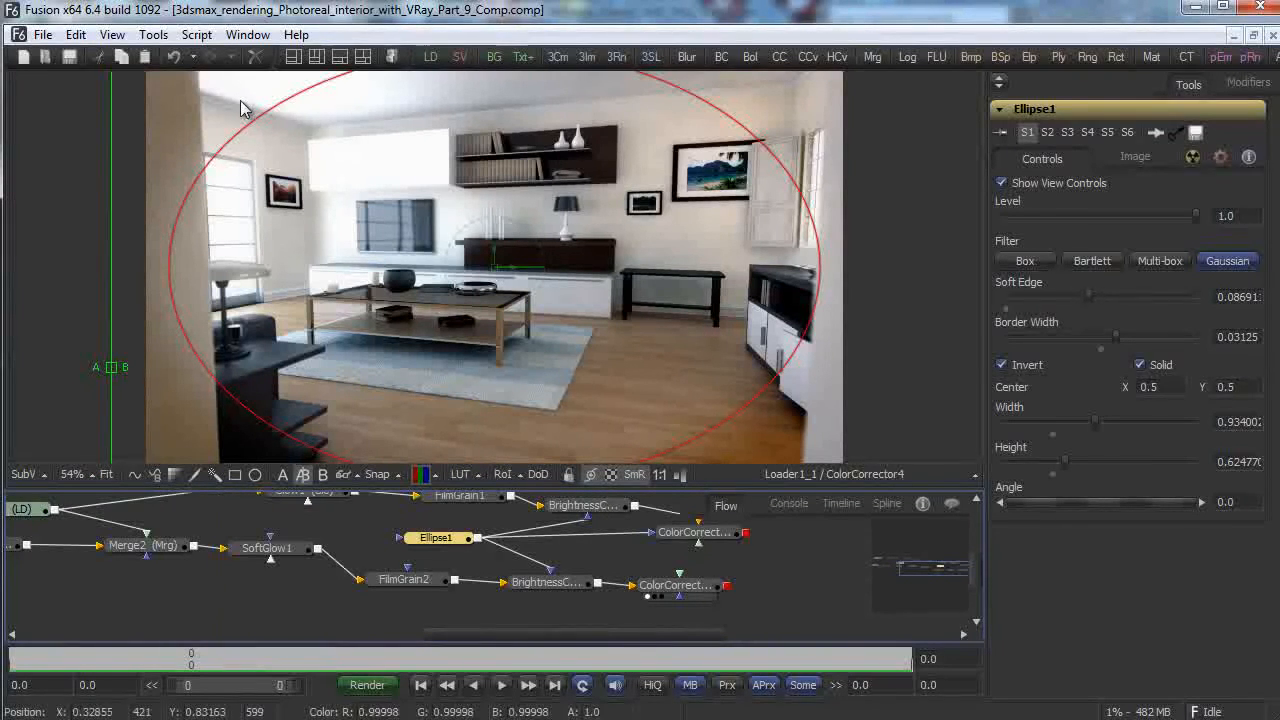